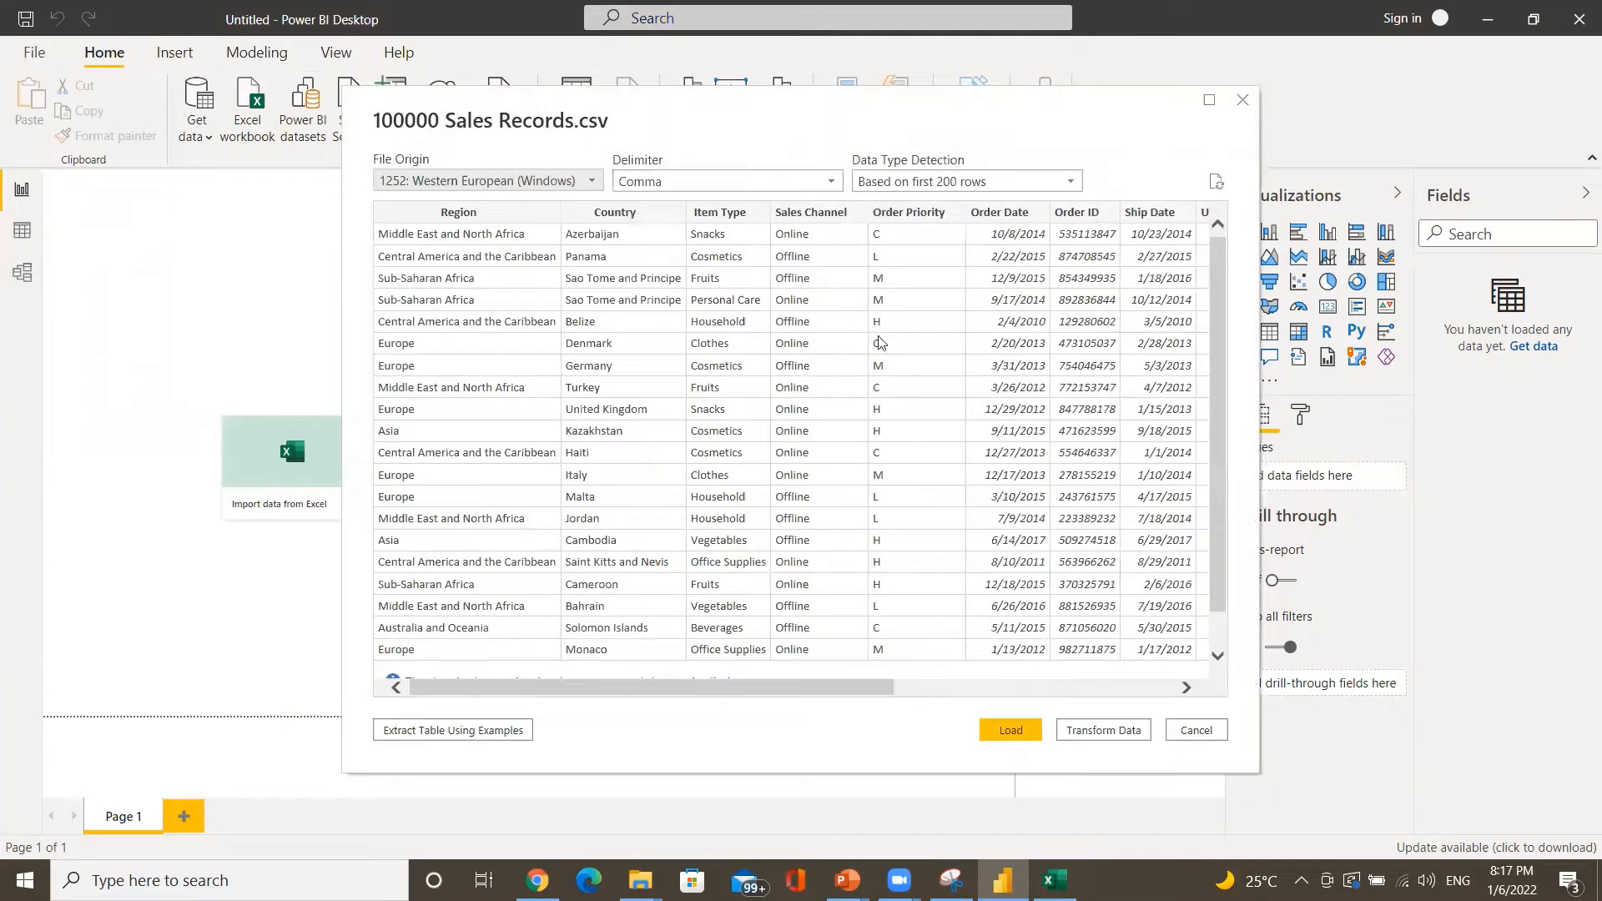
- Set data type detection for 100000 Sales Records.csv to the entire dataset and open the data for transformation
{"action": "left_click", "coordinate": [952, 182]}
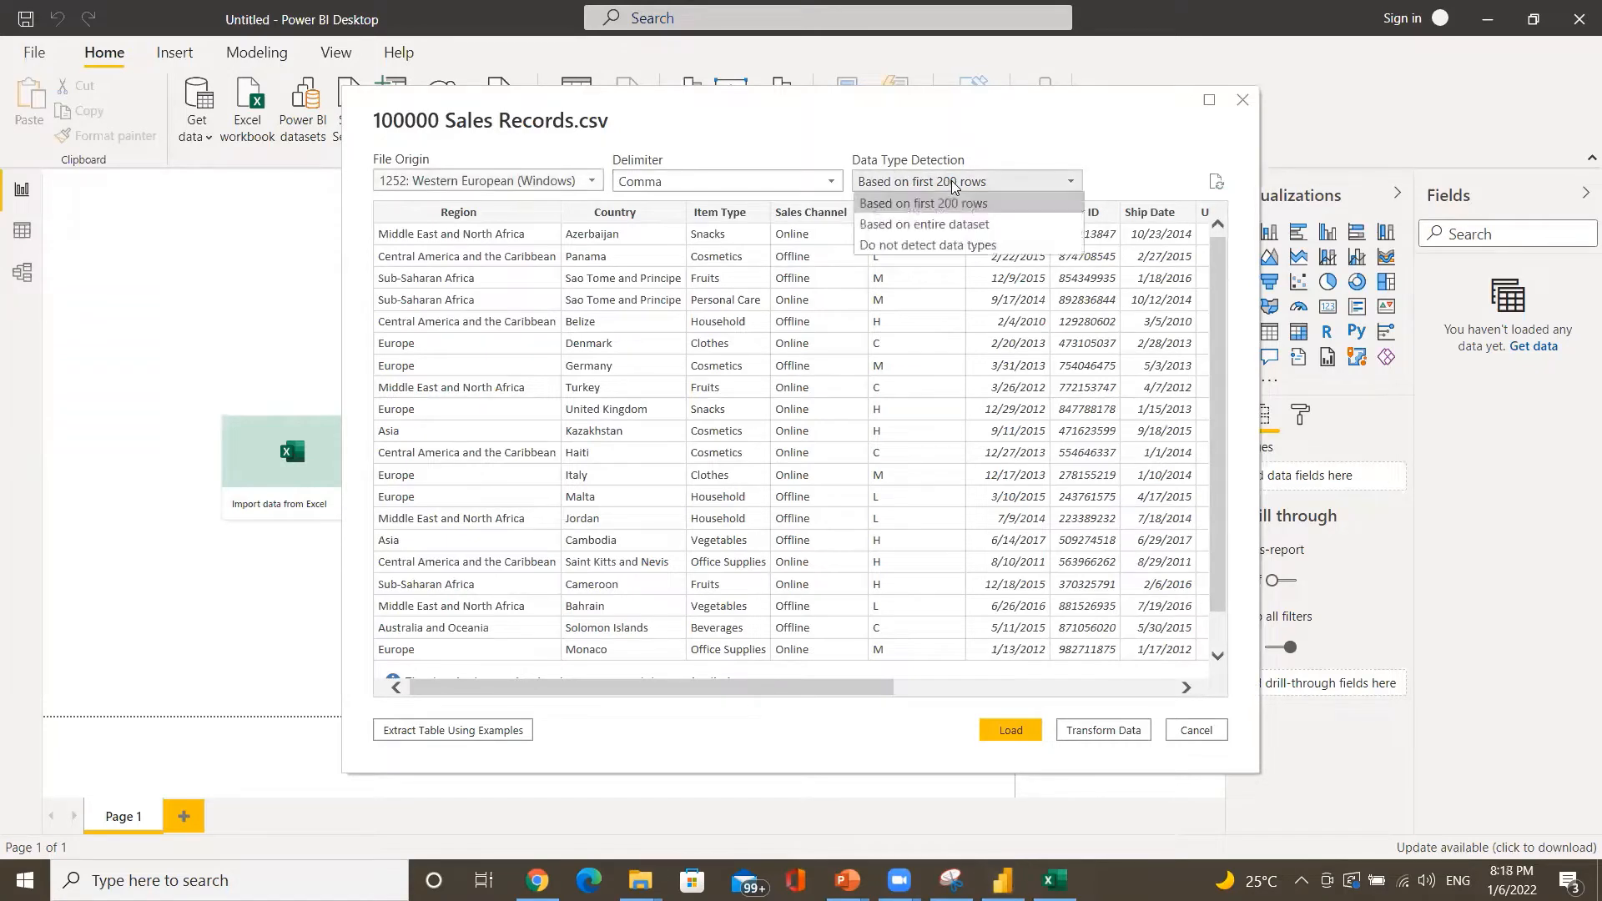
{"action": "left_click", "coordinate": [922, 224]}
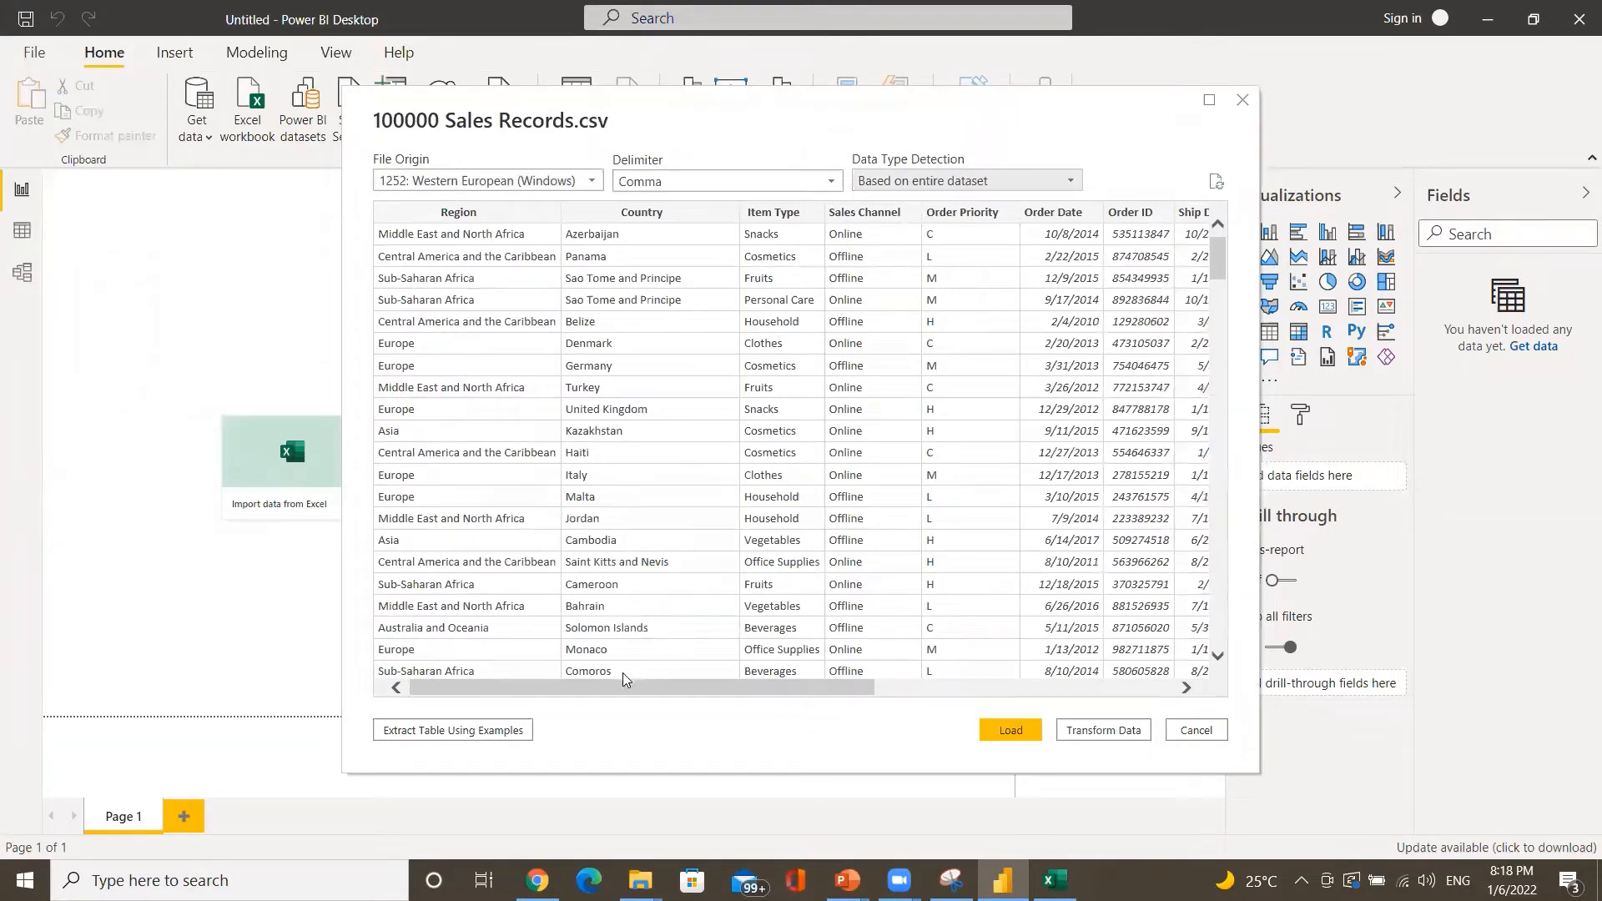
{"action": "left_click", "coordinate": [1107, 732]}
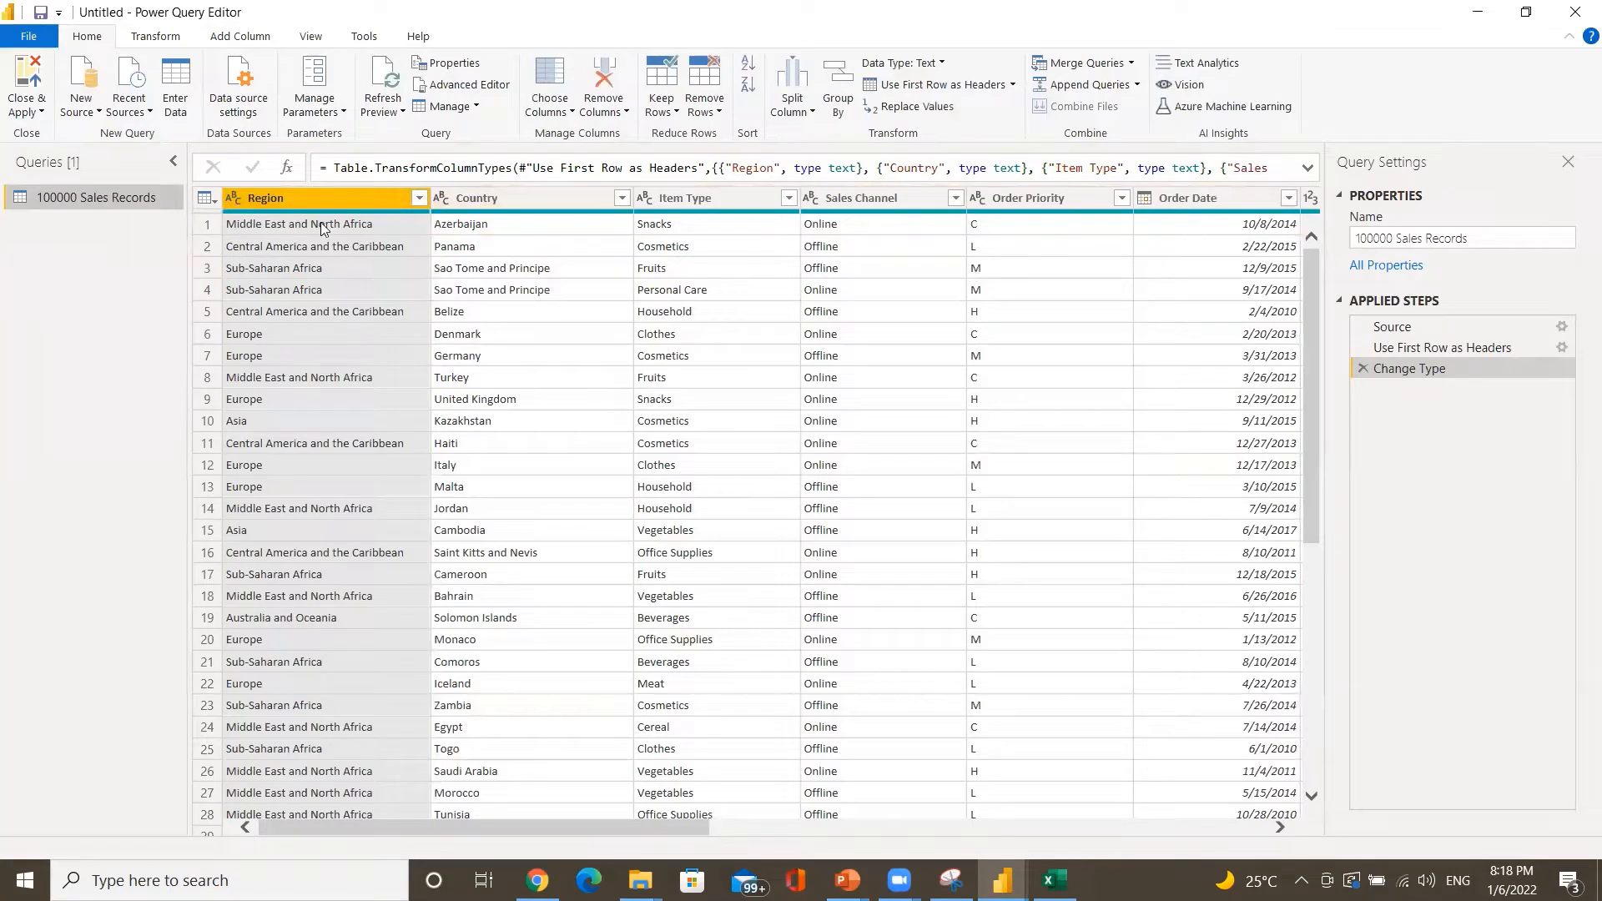
- Show column quality for the sales table and briefly display the Region column's profile statistics and value distribution
{"action": "left_click", "coordinate": [308, 40]}
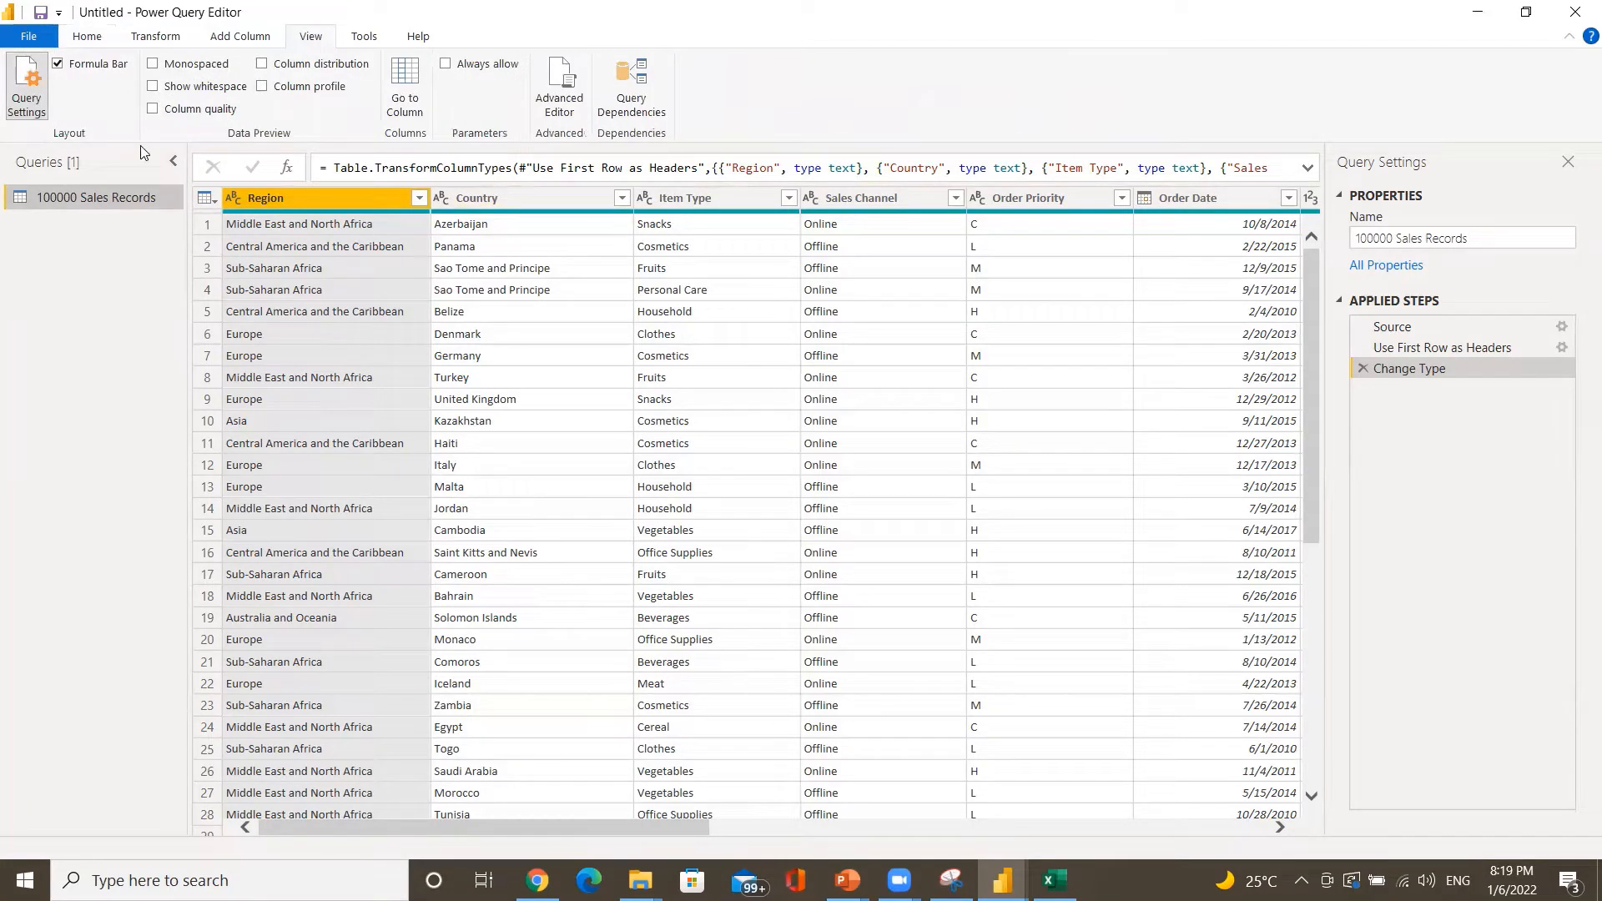
{"action": "left_click", "coordinate": [154, 112]}
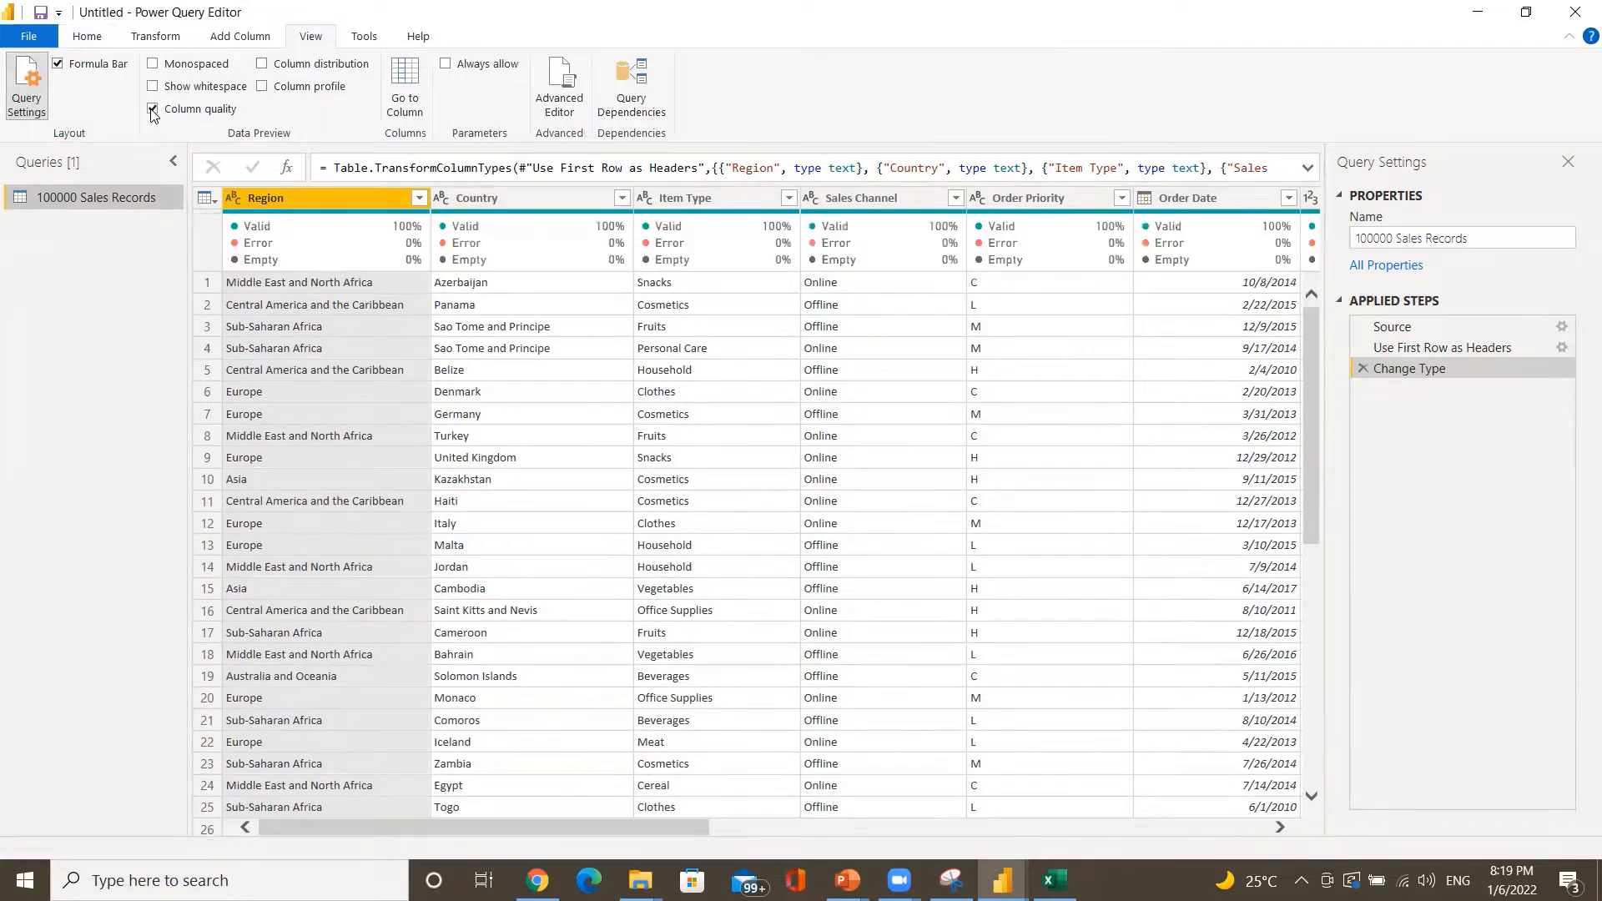
{"action": "left_click", "coordinate": [263, 87]}
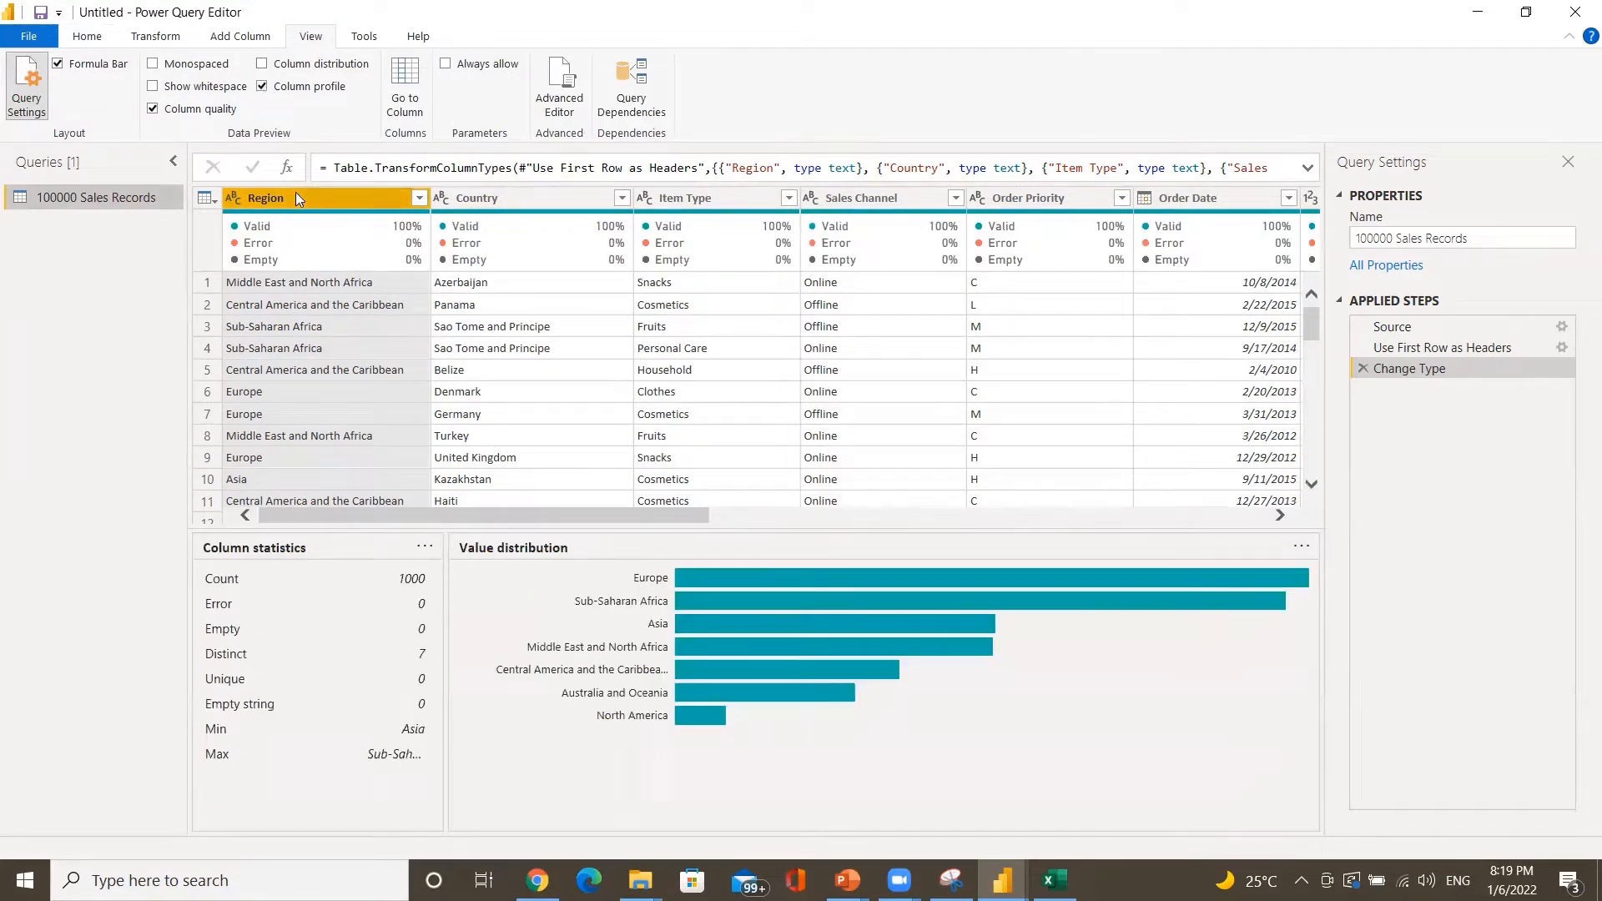
{"action": "left_click", "coordinate": [263, 86]}
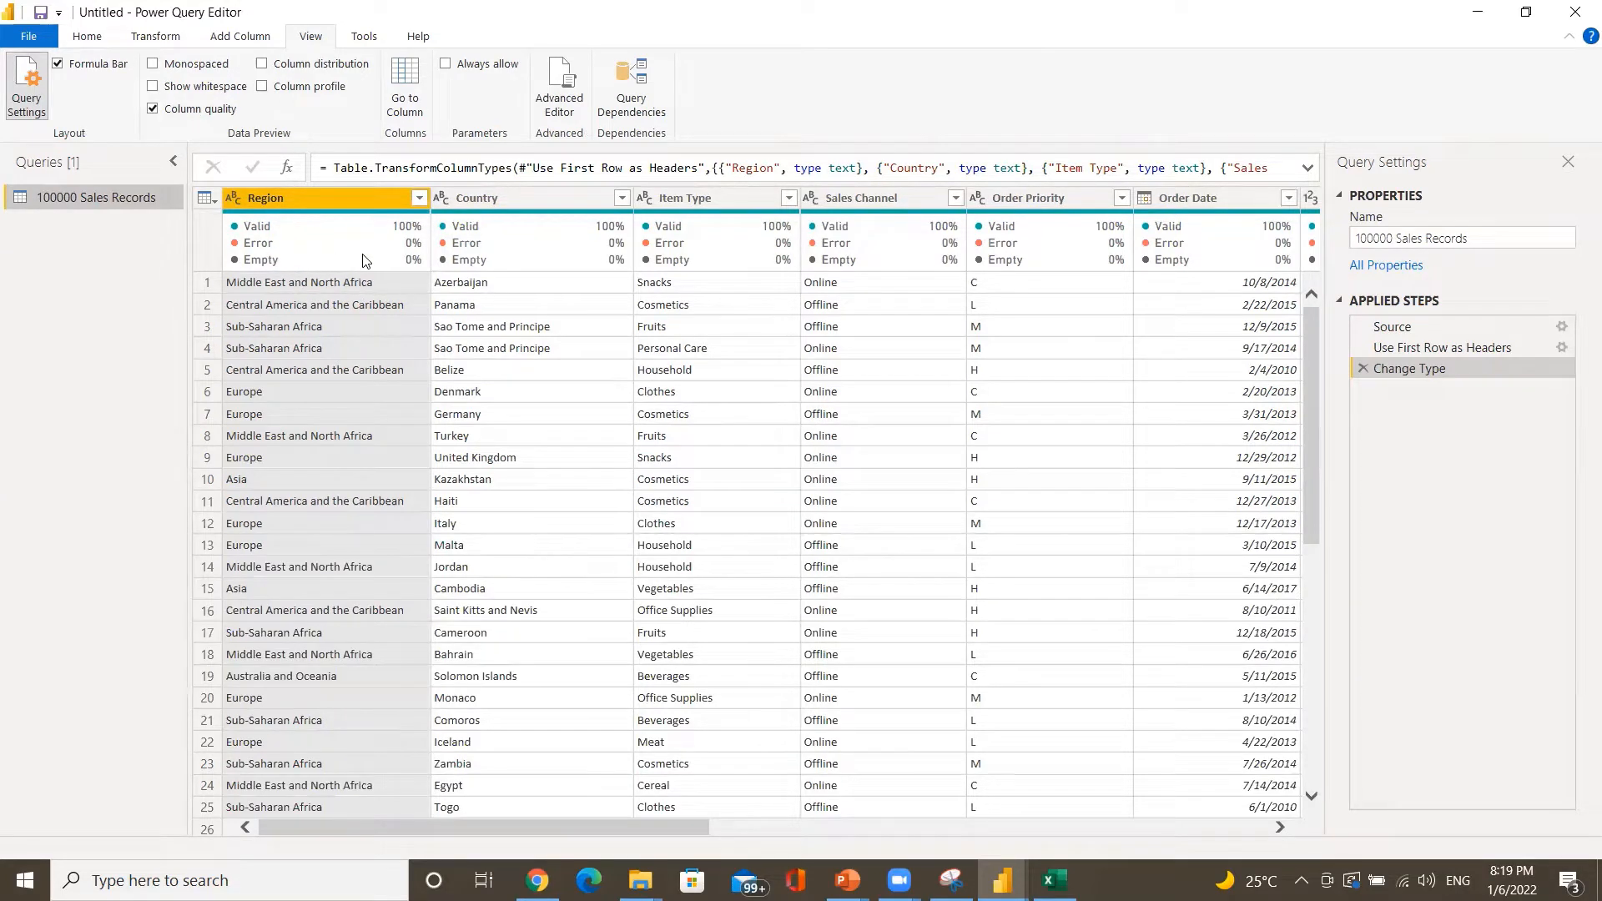
- Review the valid, error and empty rates across all columns through Total Profit, and hide the column quality display
{"action": "mouse_move", "coordinate": [327, 263]}
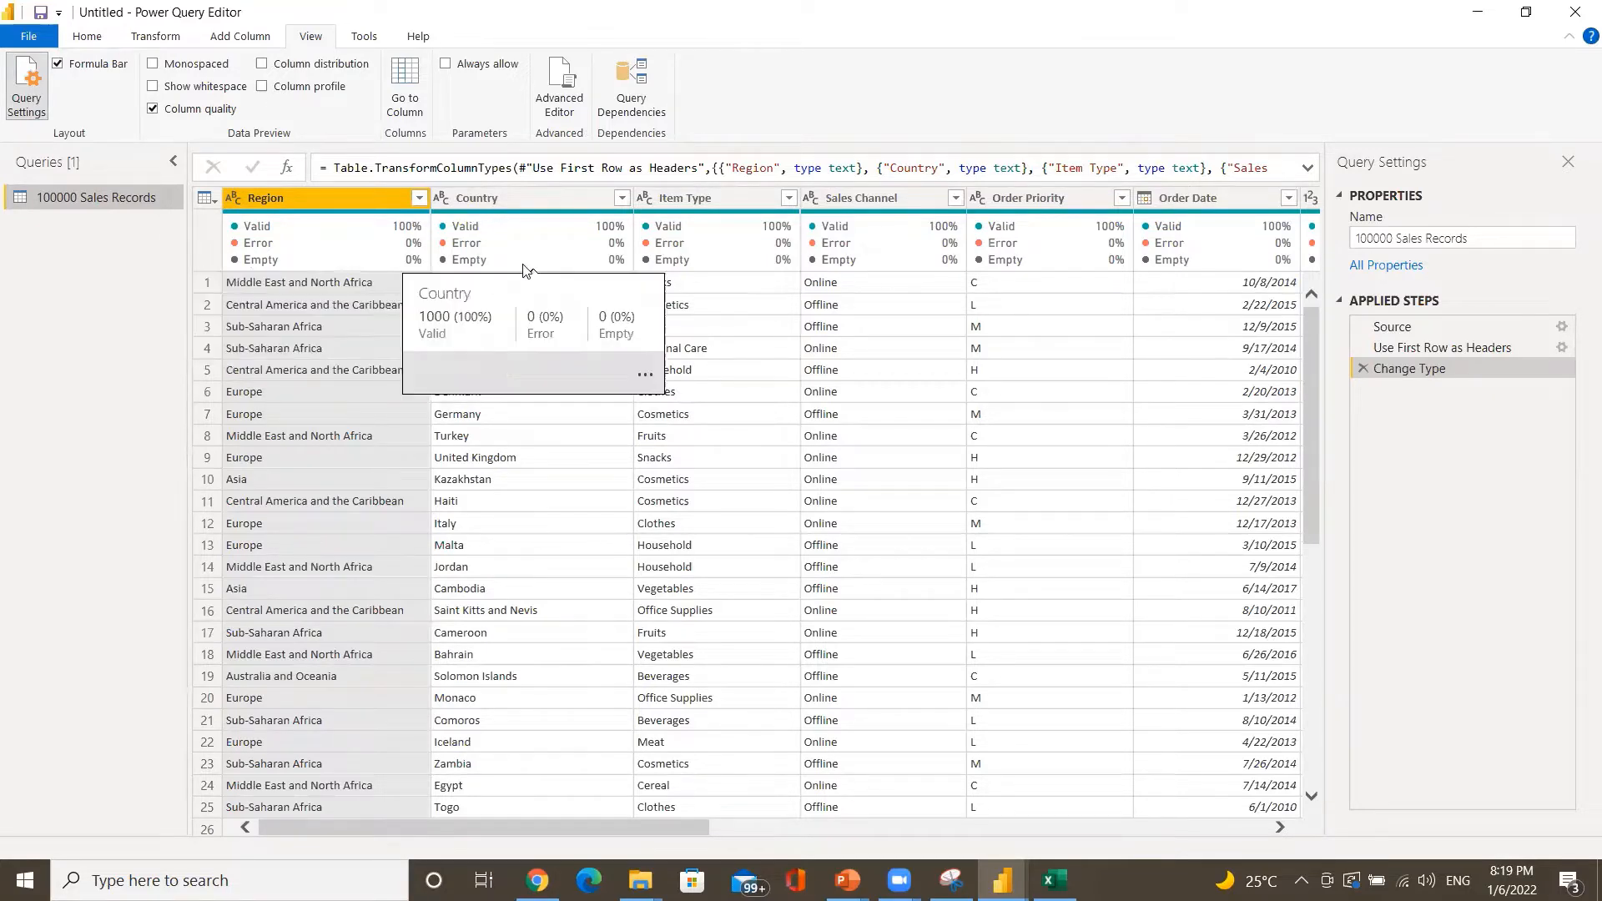
{"action": "left_click_drag", "start_coordinate": [542, 824], "coordinate": [975, 853]}
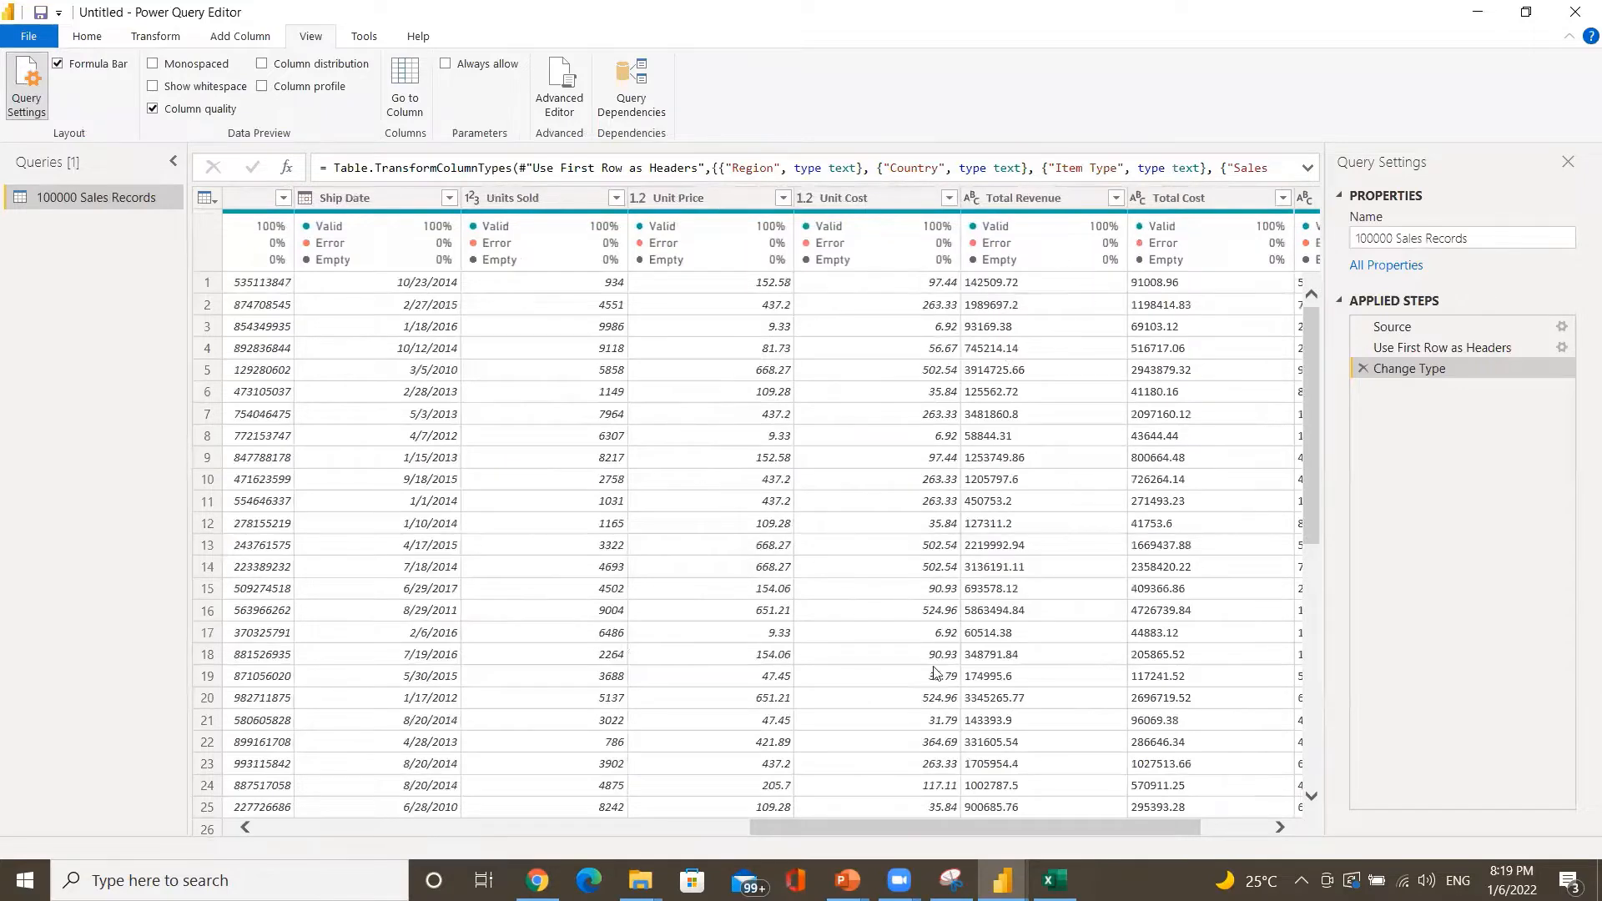
{"action": "left_click_drag", "start_coordinate": [944, 824], "coordinate": [1018, 830]}
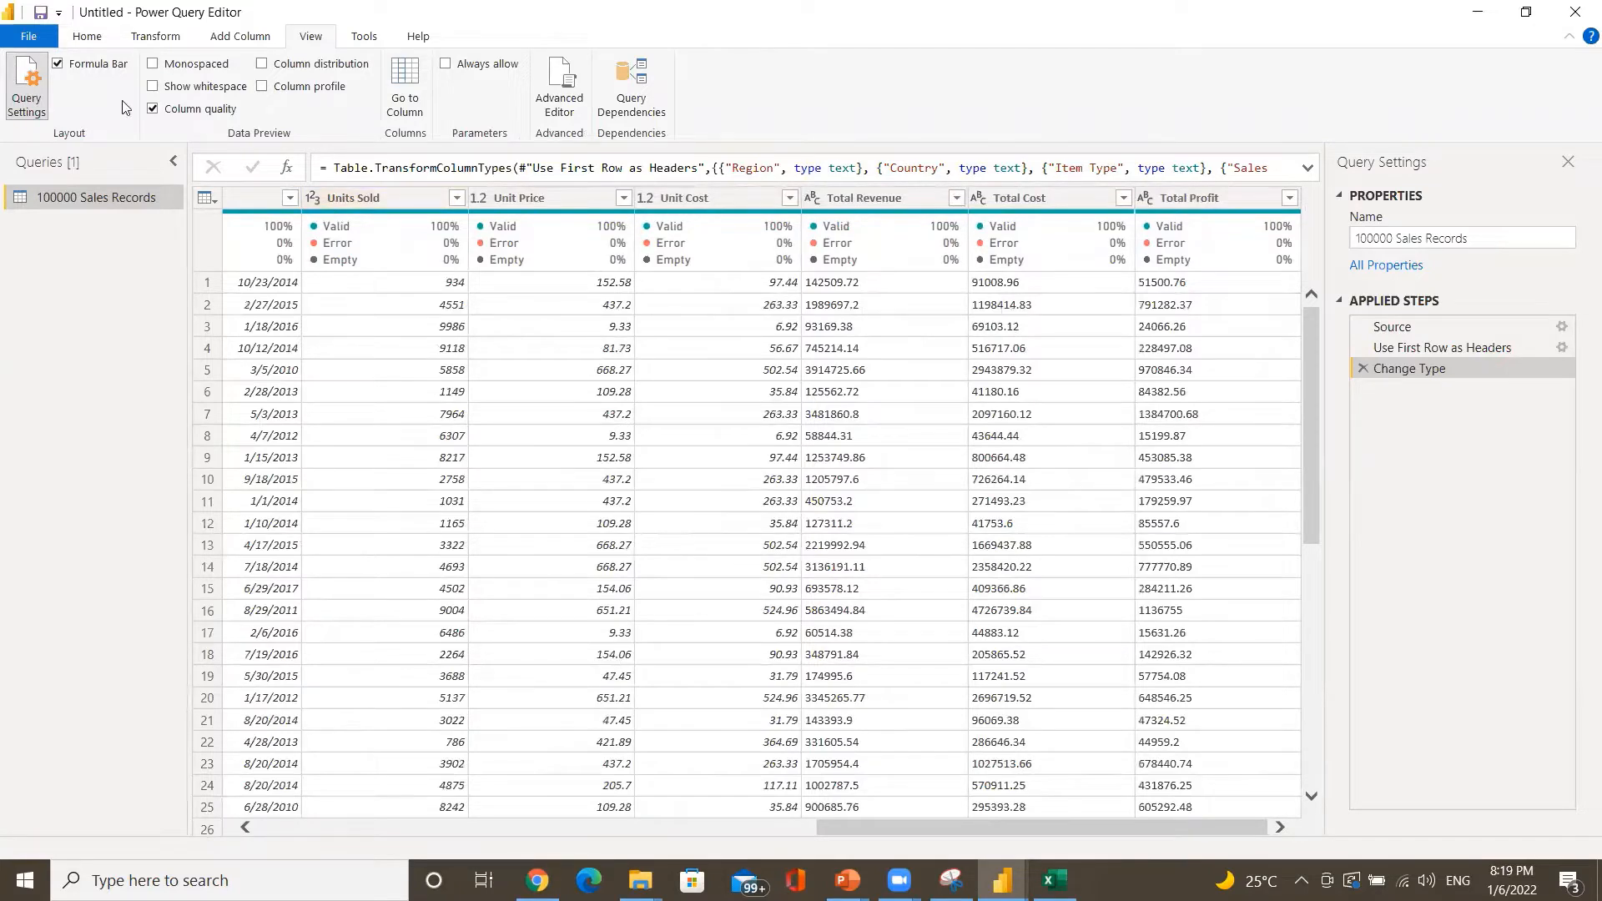
{"action": "left_click", "coordinate": [152, 110]}
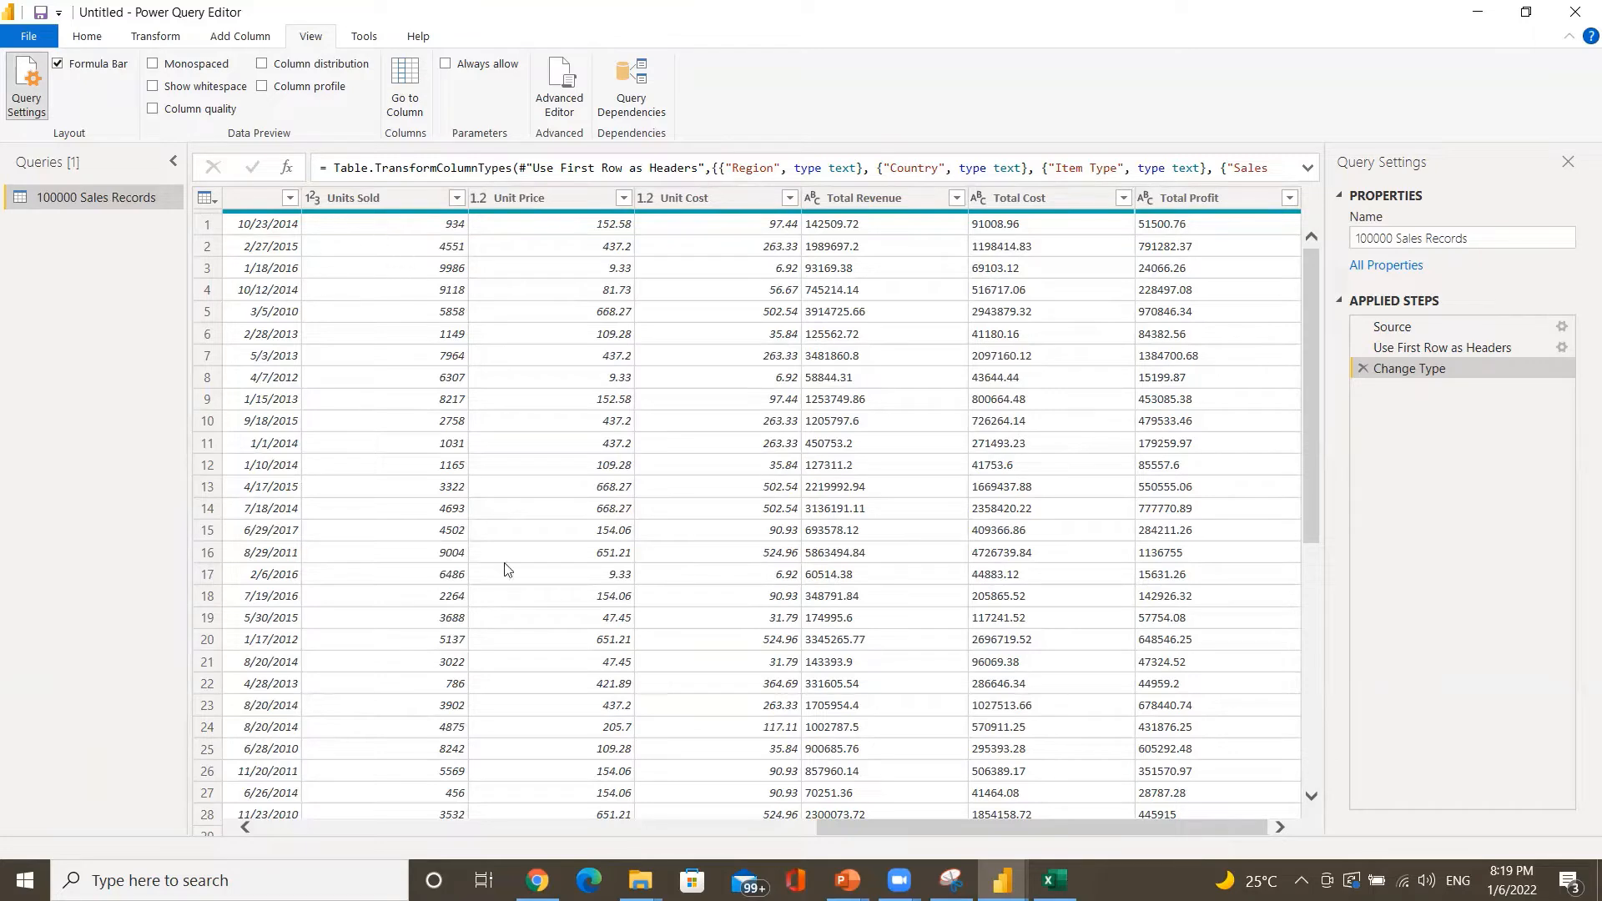
{"action": "left_click_drag", "start_coordinate": [857, 830], "coordinate": [276, 830]}
{"action": "left_click", "coordinate": [240, 437]}
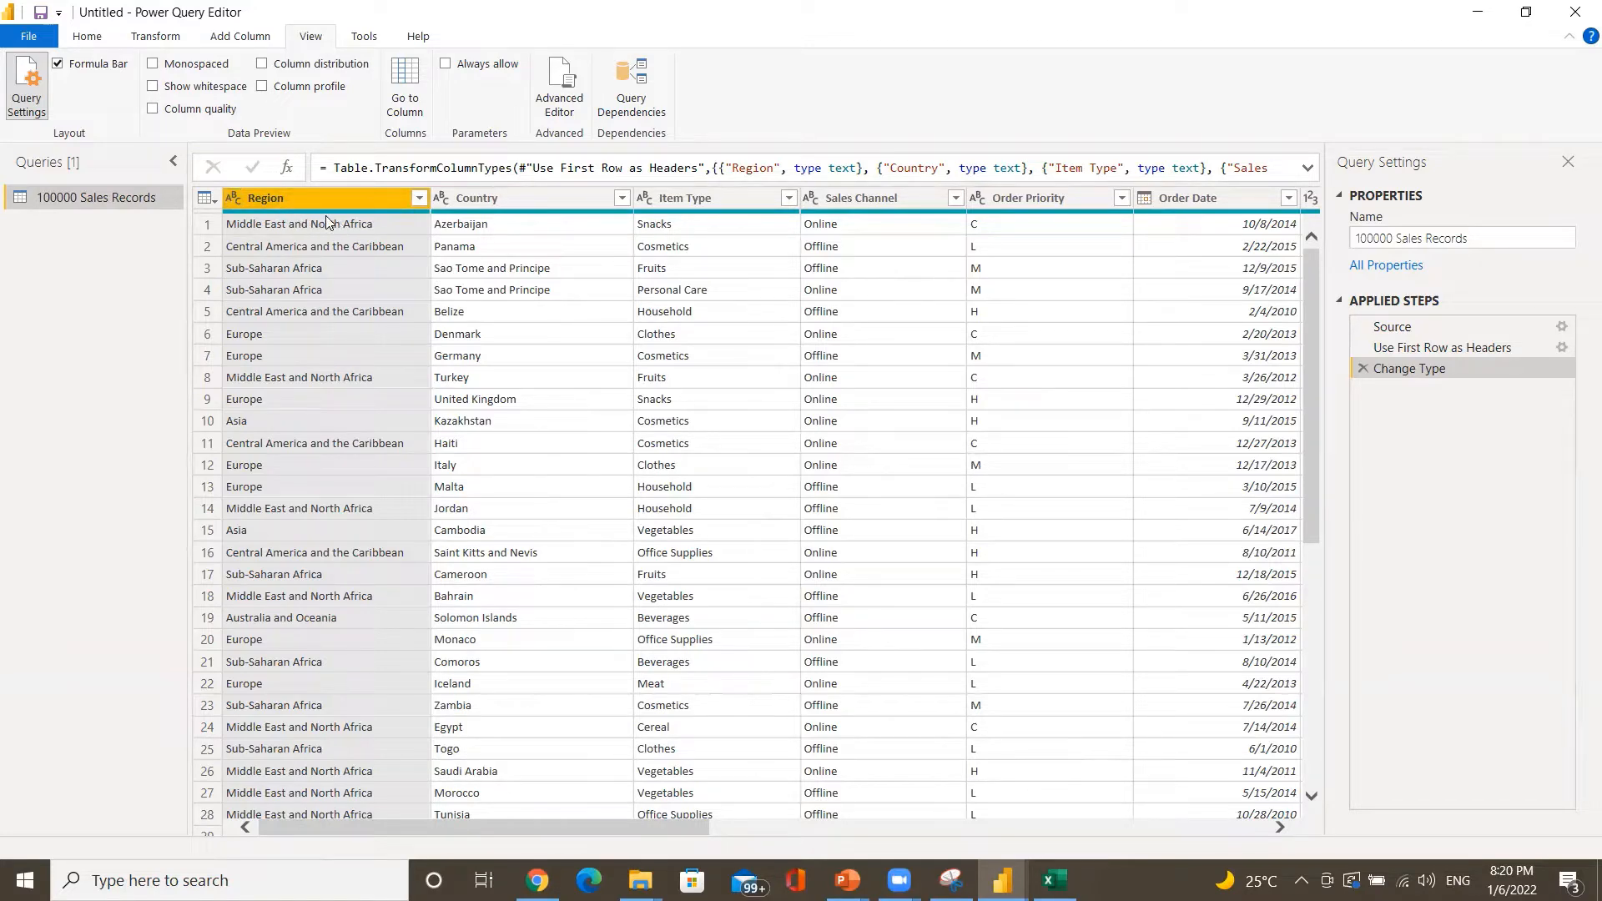
- Check the data types of the Region, Country, Item Type, Sales Channel and Order Priority columns
{"action": "mouse_move", "coordinate": [354, 216]}
{"action": "mouse_move", "coordinate": [504, 214]}
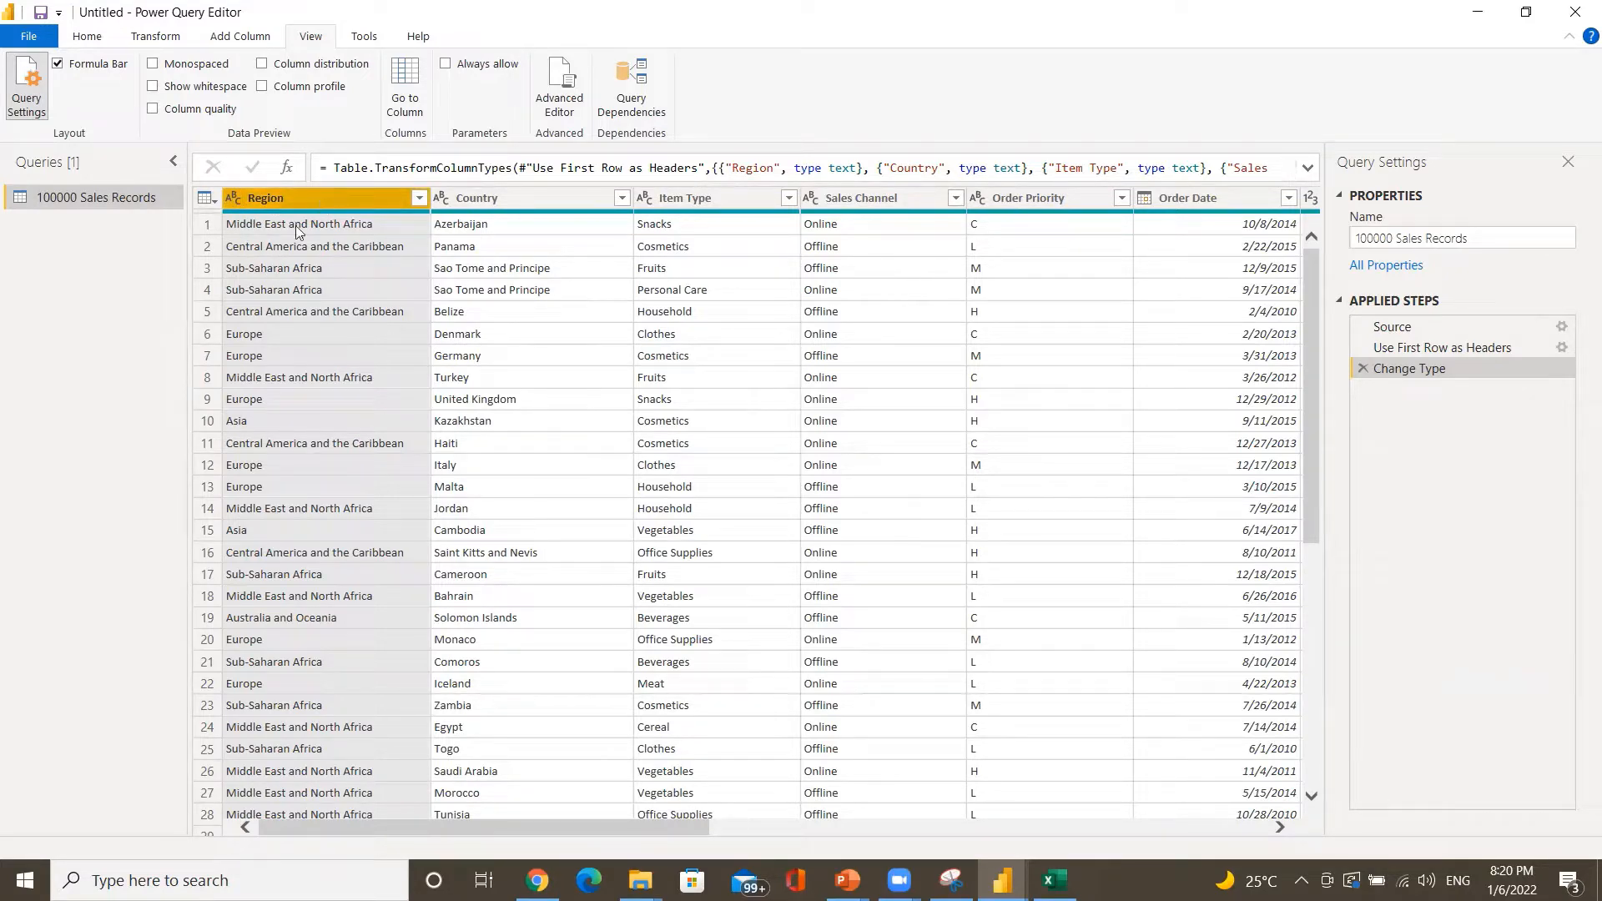
{"action": "left_click", "coordinate": [233, 199]}
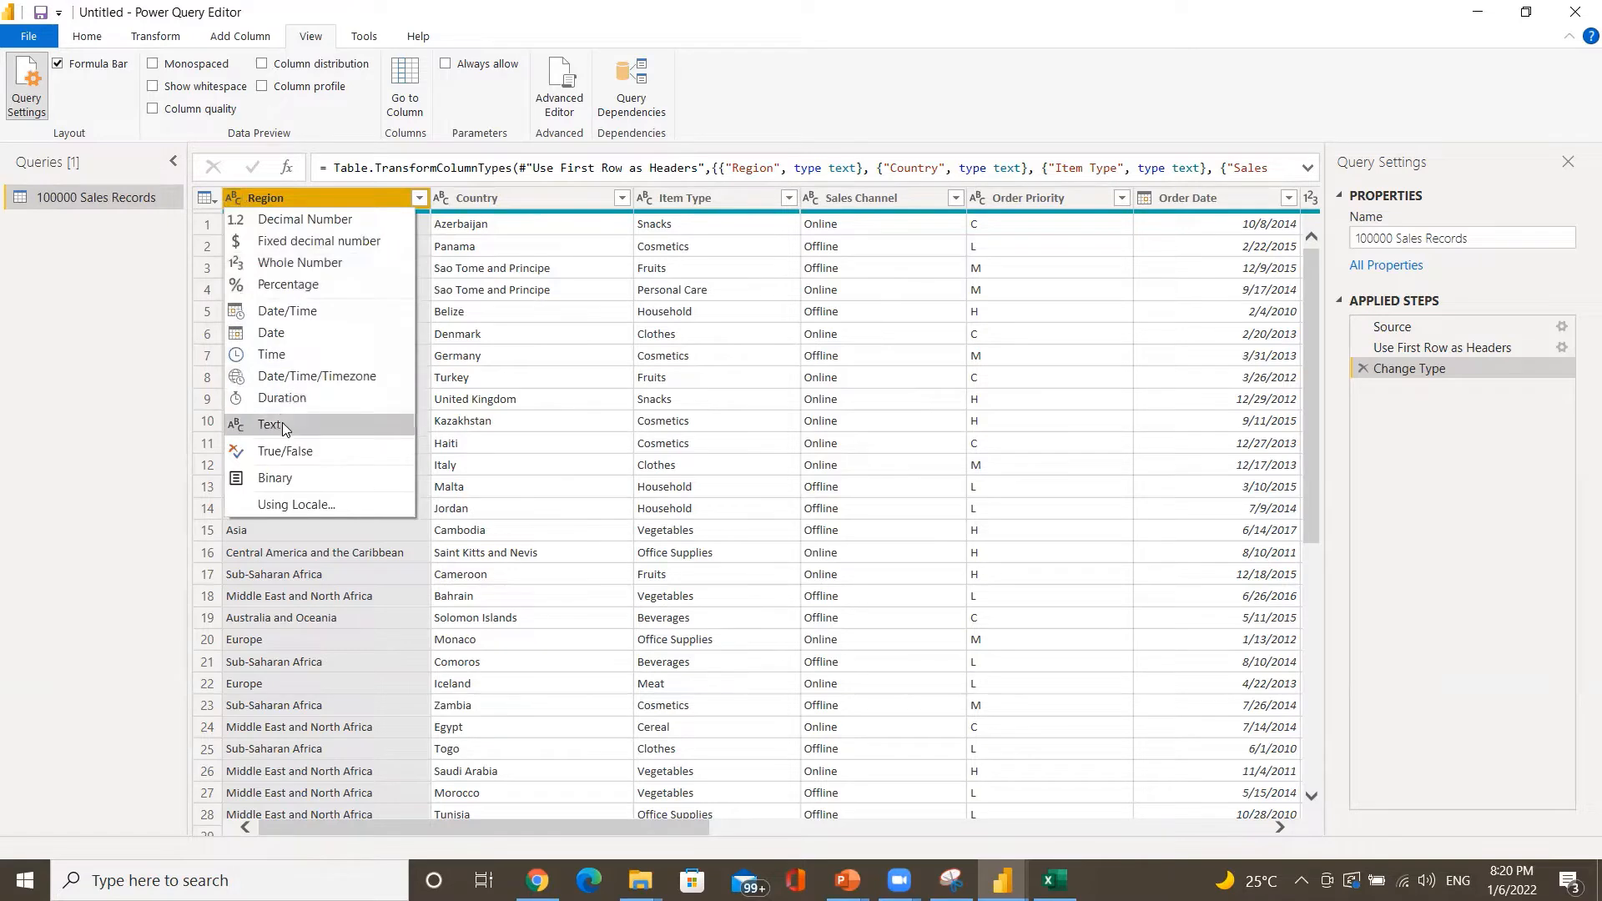
{"action": "left_click", "coordinate": [317, 198]}
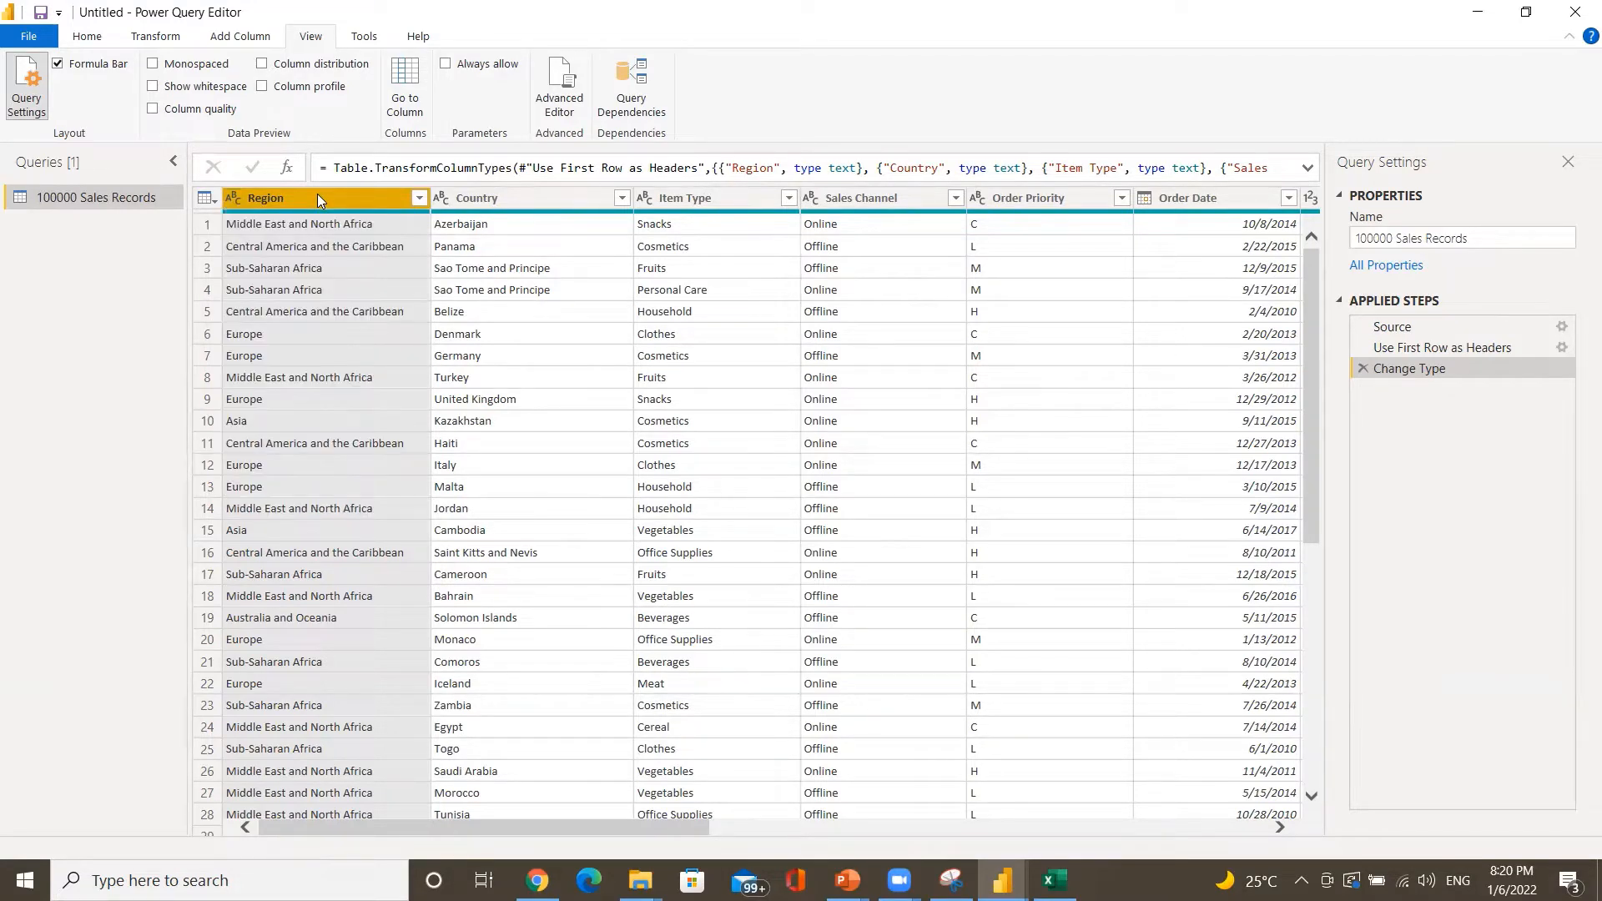
{"action": "left_click", "coordinate": [495, 197]}
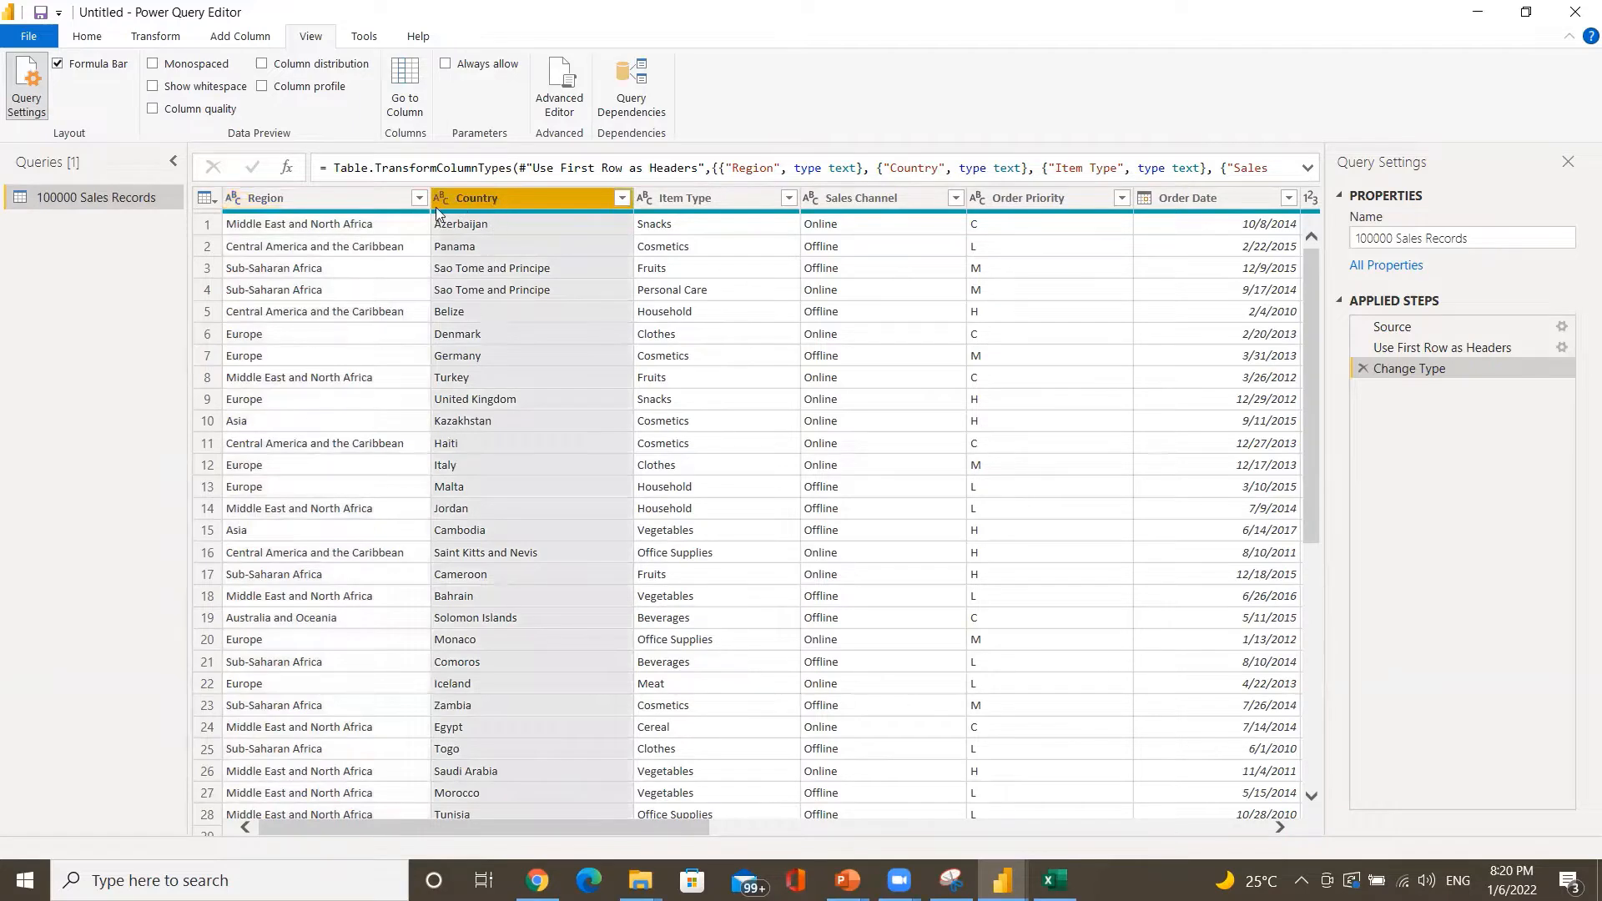
{"action": "left_click", "coordinate": [698, 198]}
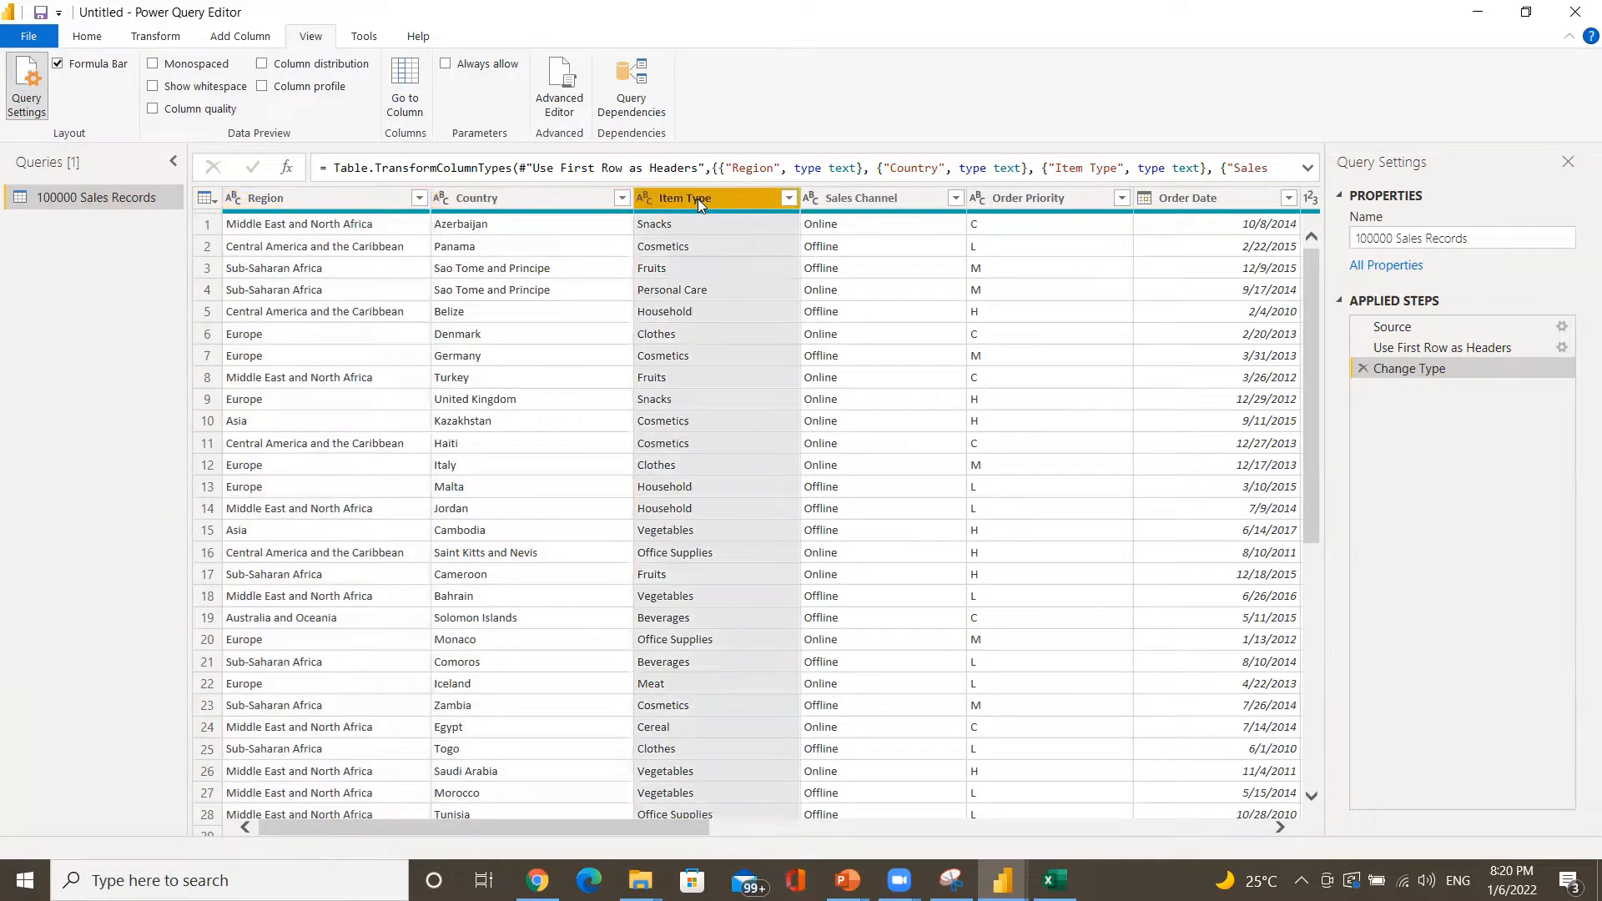
{"action": "left_click", "coordinate": [834, 203]}
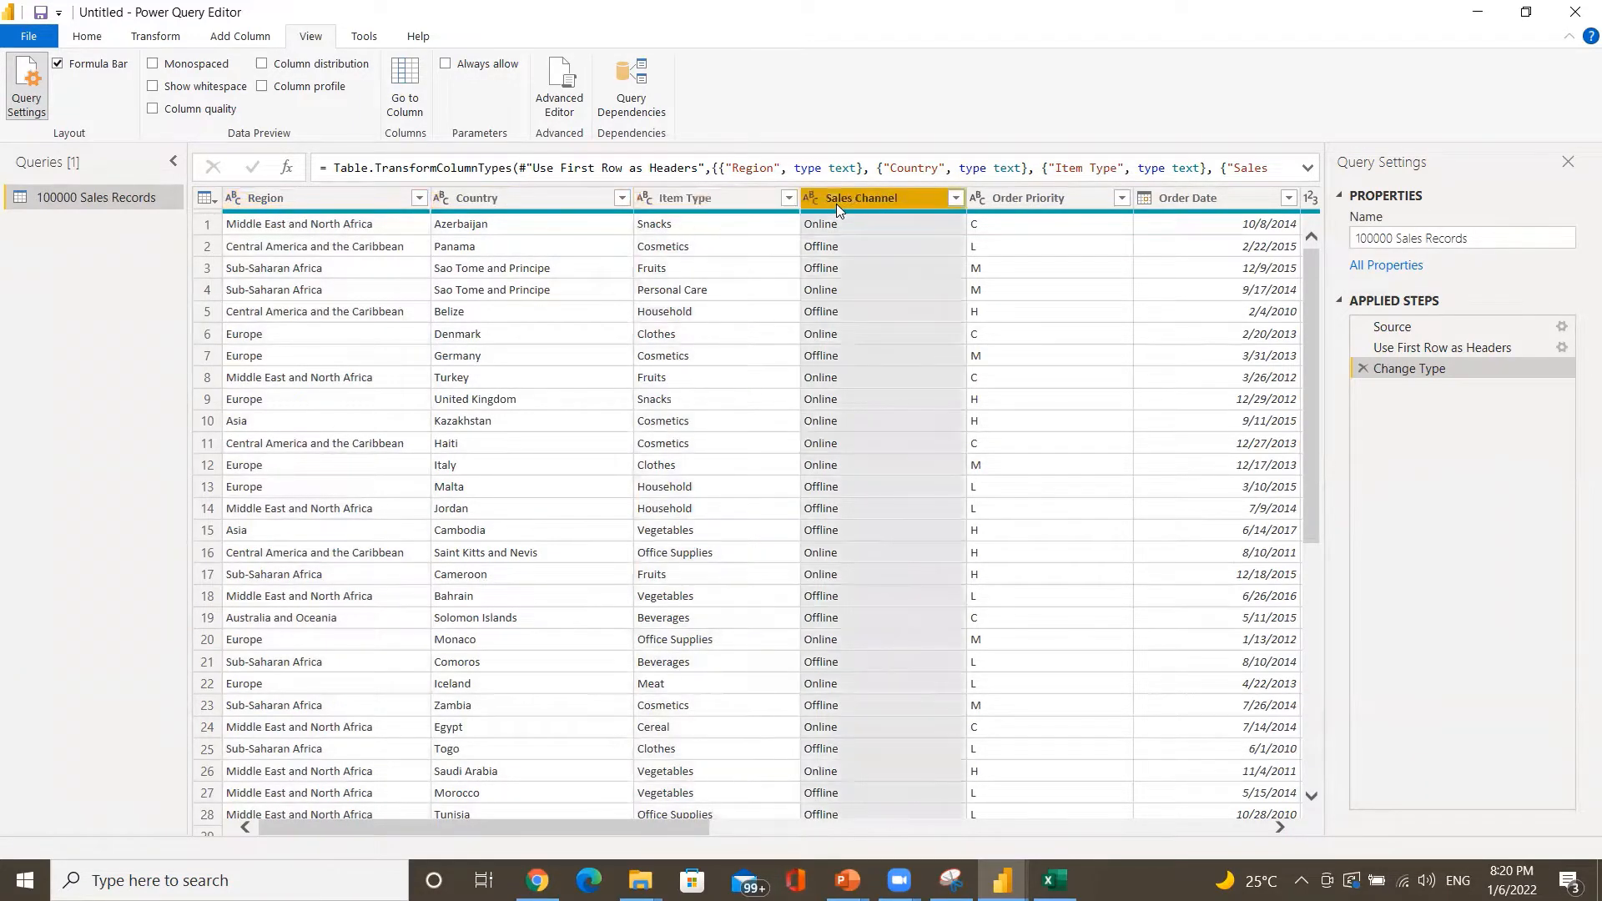
{"action": "left_click", "coordinate": [1005, 204]}
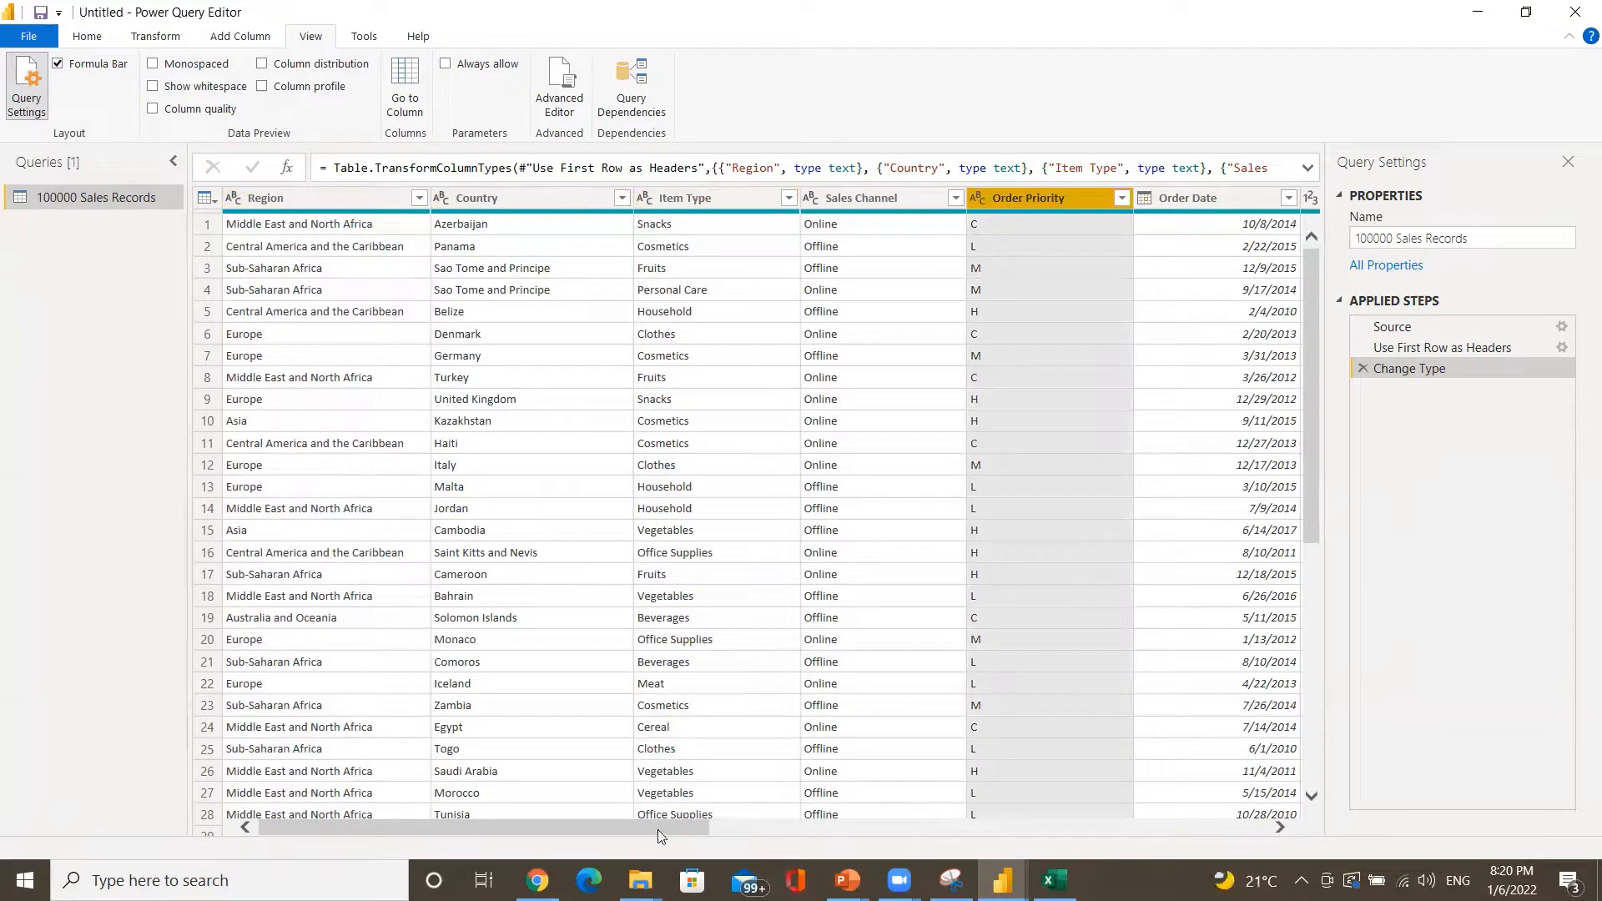
- Check the data types of the Order Date and Order ID columns, including the types available for Order ID
{"action": "left_click_drag", "start_coordinate": [659, 836], "coordinate": [855, 840]}
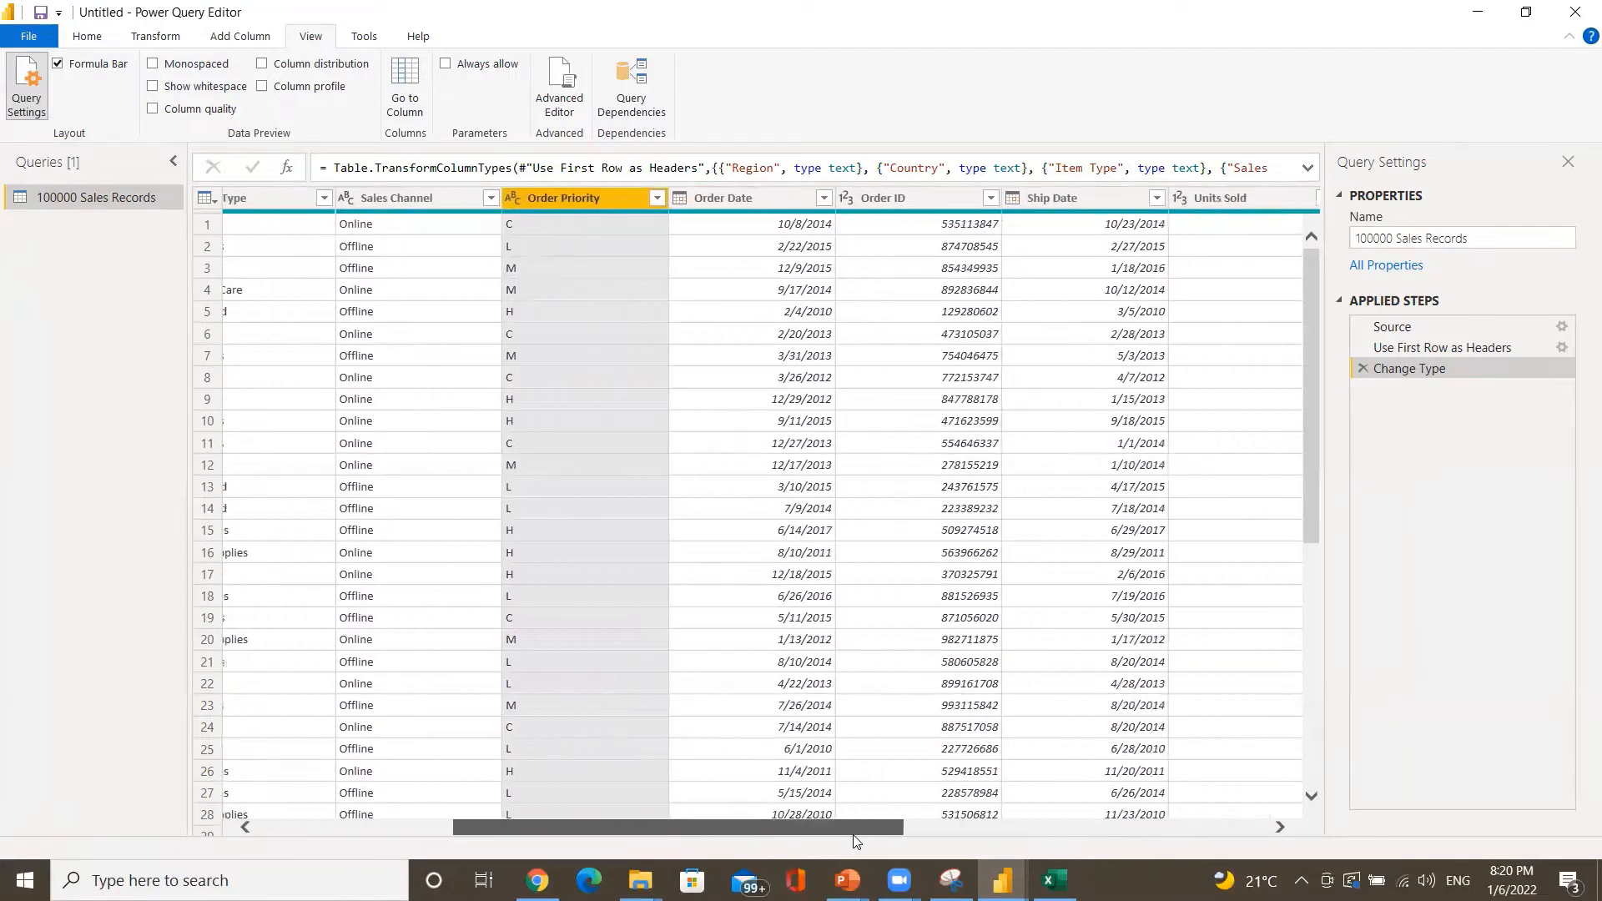
{"action": "left_click", "coordinate": [756, 202]}
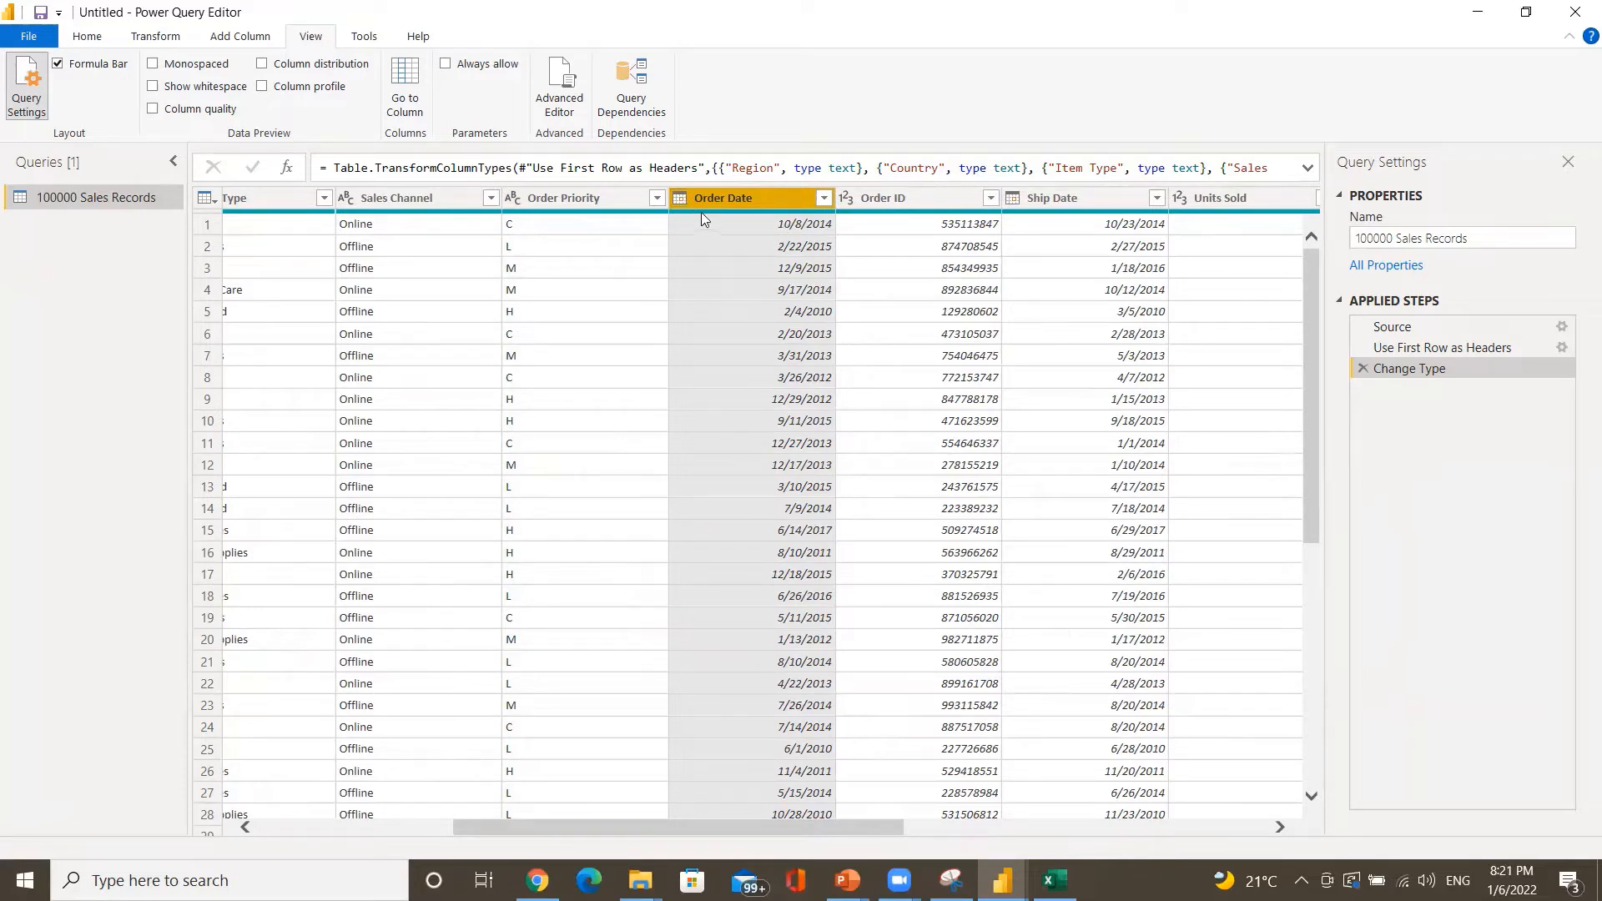
{"action": "left_click", "coordinate": [883, 198]}
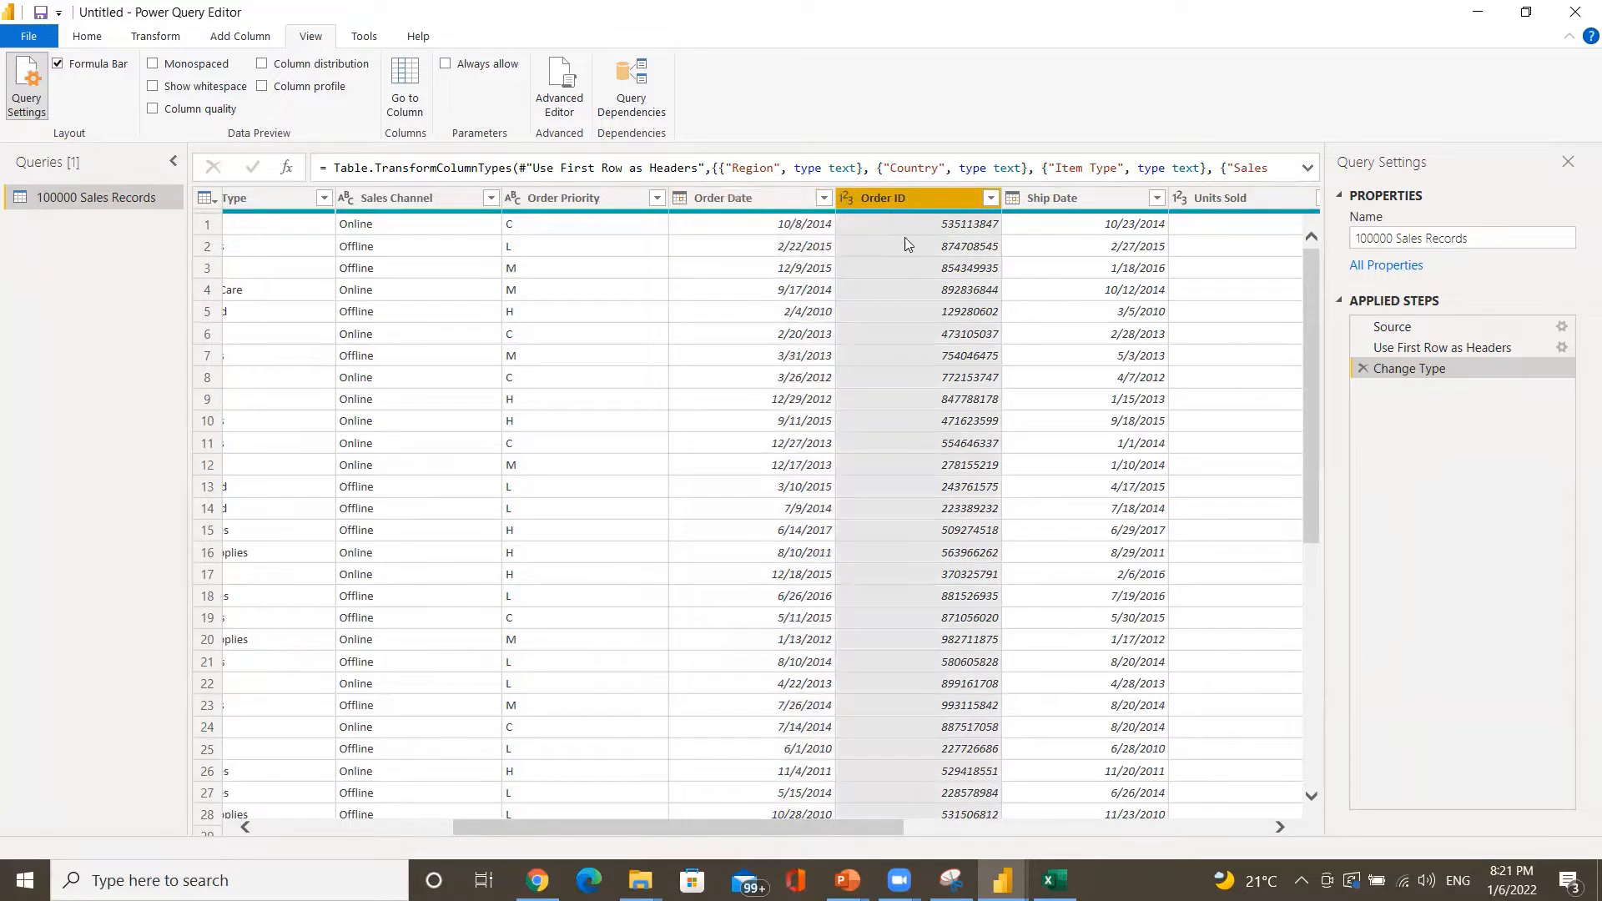
{"action": "left_click", "coordinate": [851, 202]}
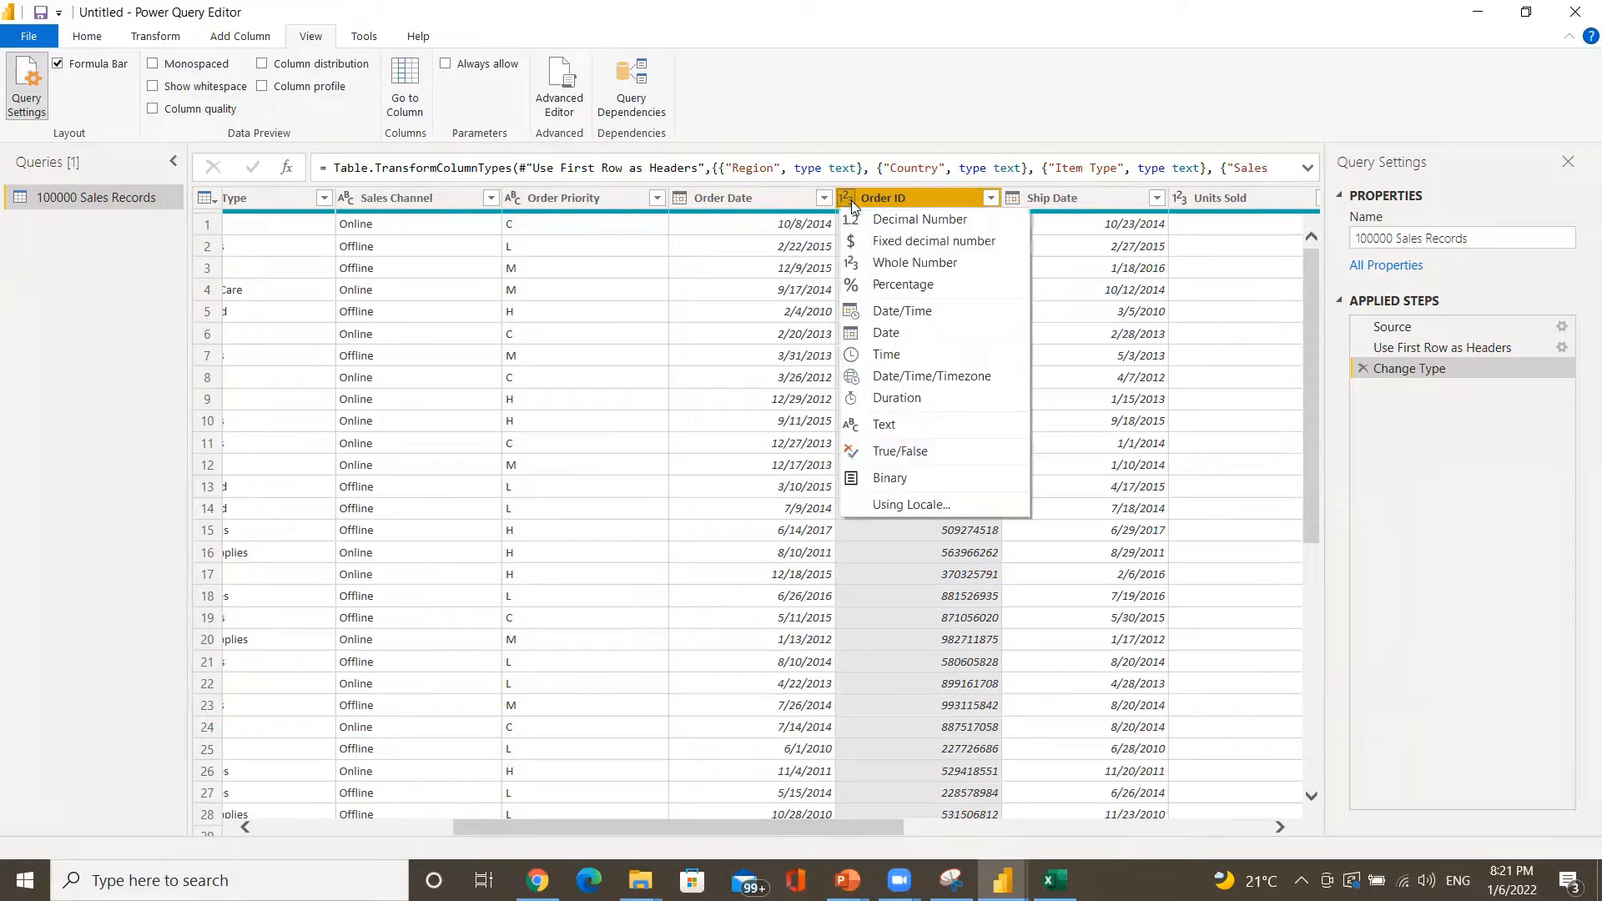
{"action": "left_click", "coordinate": [925, 597]}
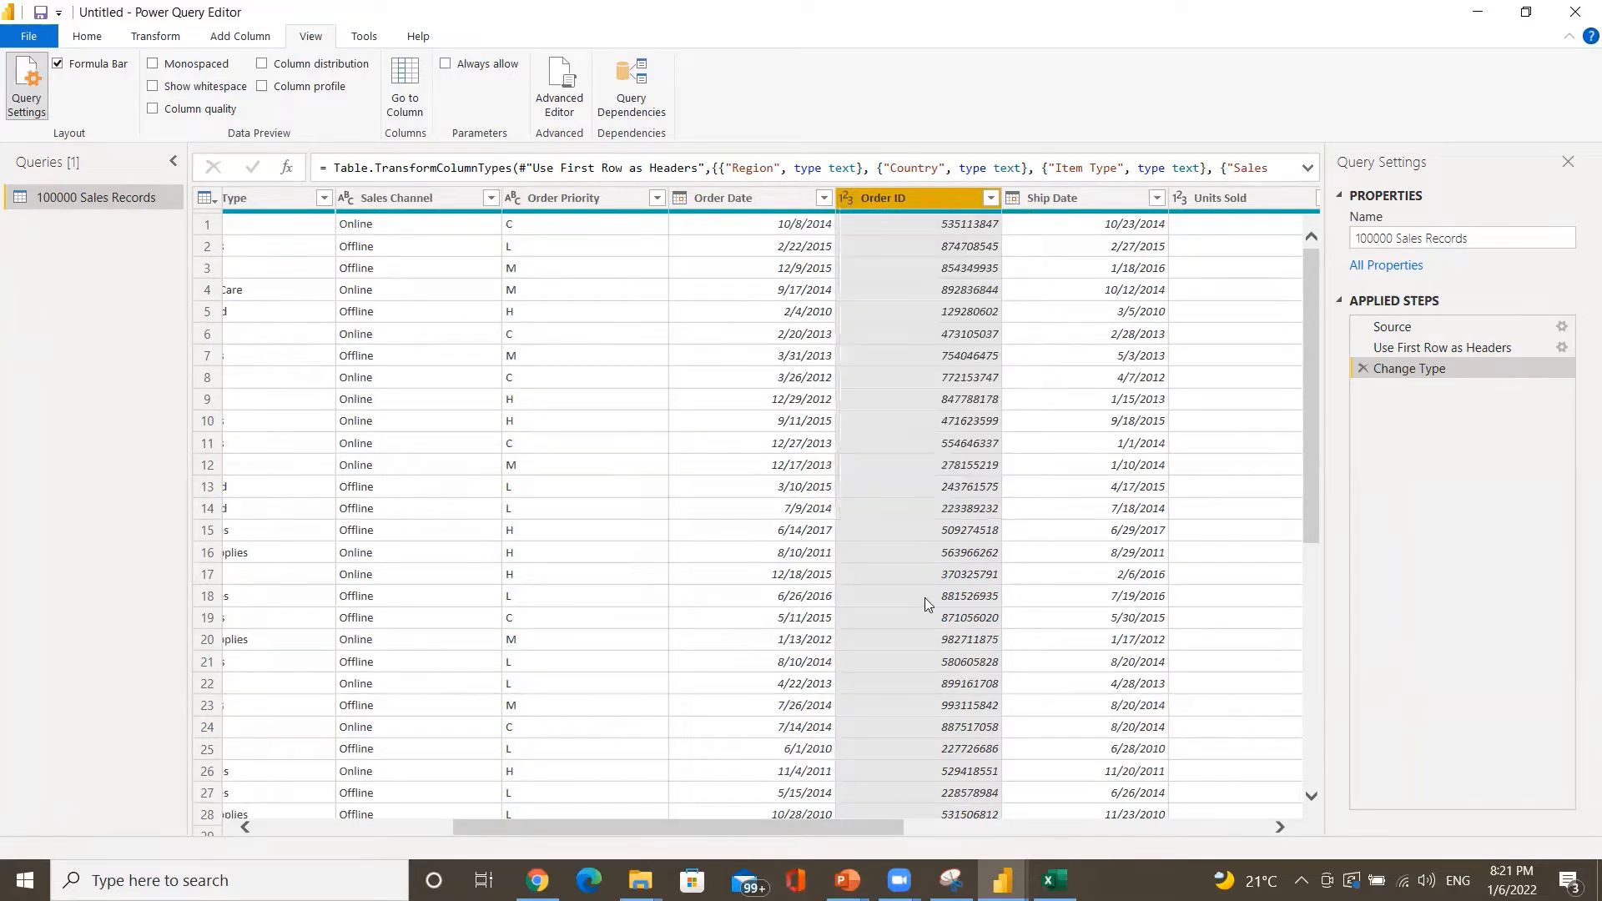
{"action": "left_click", "coordinate": [917, 206]}
- Check the data types of the Units Sold, Unit Price and Unit Cost columns, including the types available for Unit Price
{"action": "left_click_drag", "start_coordinate": [789, 818], "coordinate": [1034, 858]}
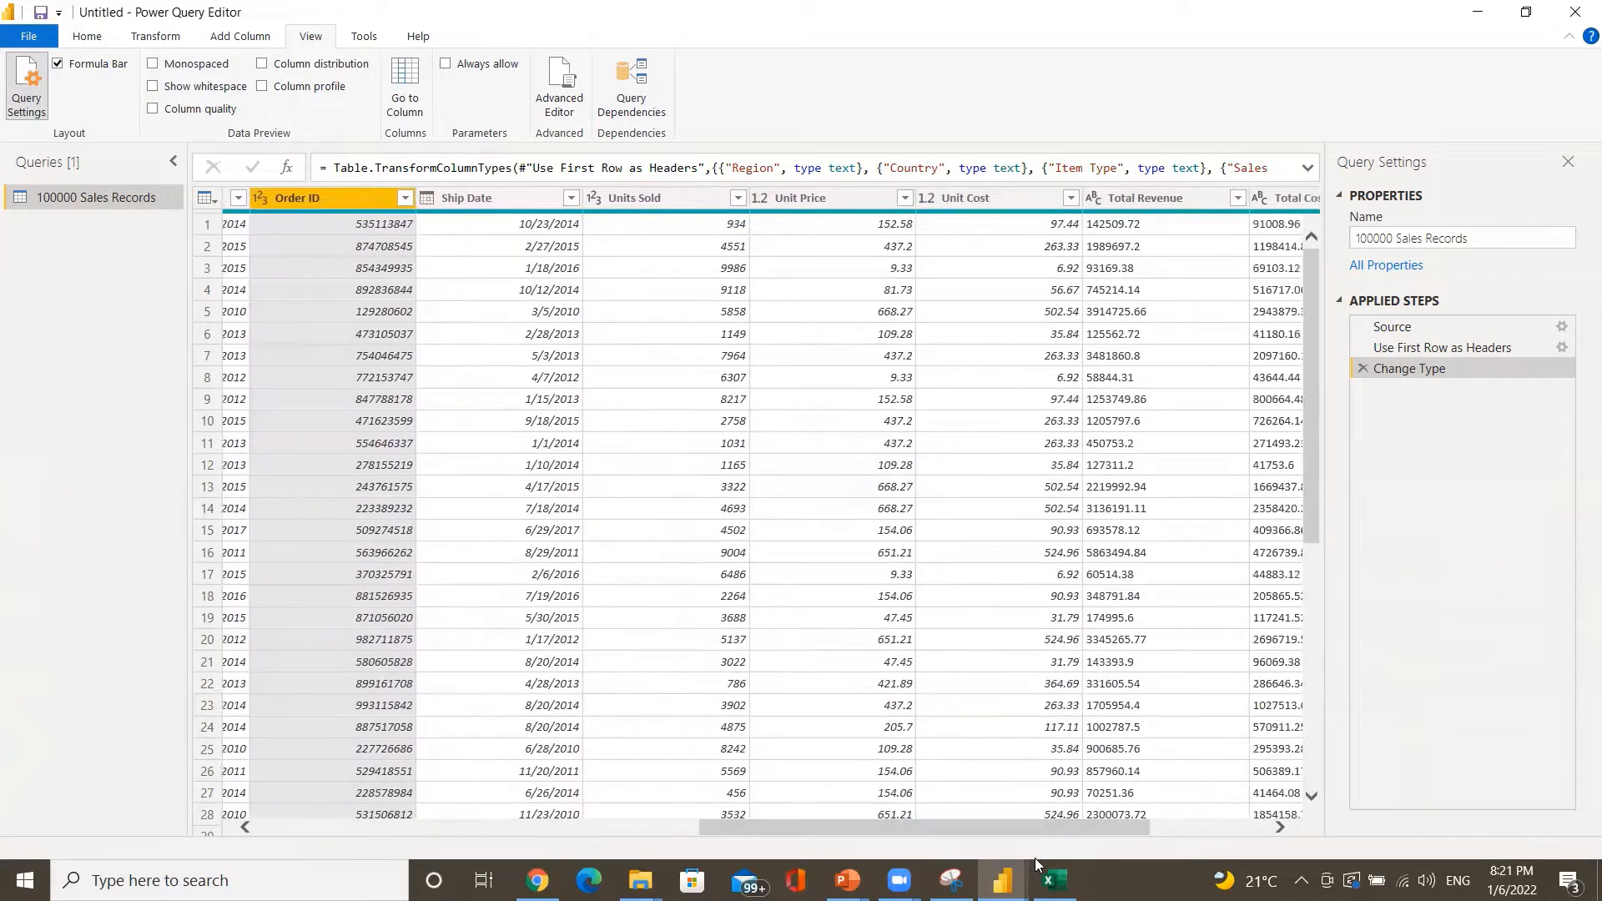
{"action": "left_click", "coordinate": [837, 265]}
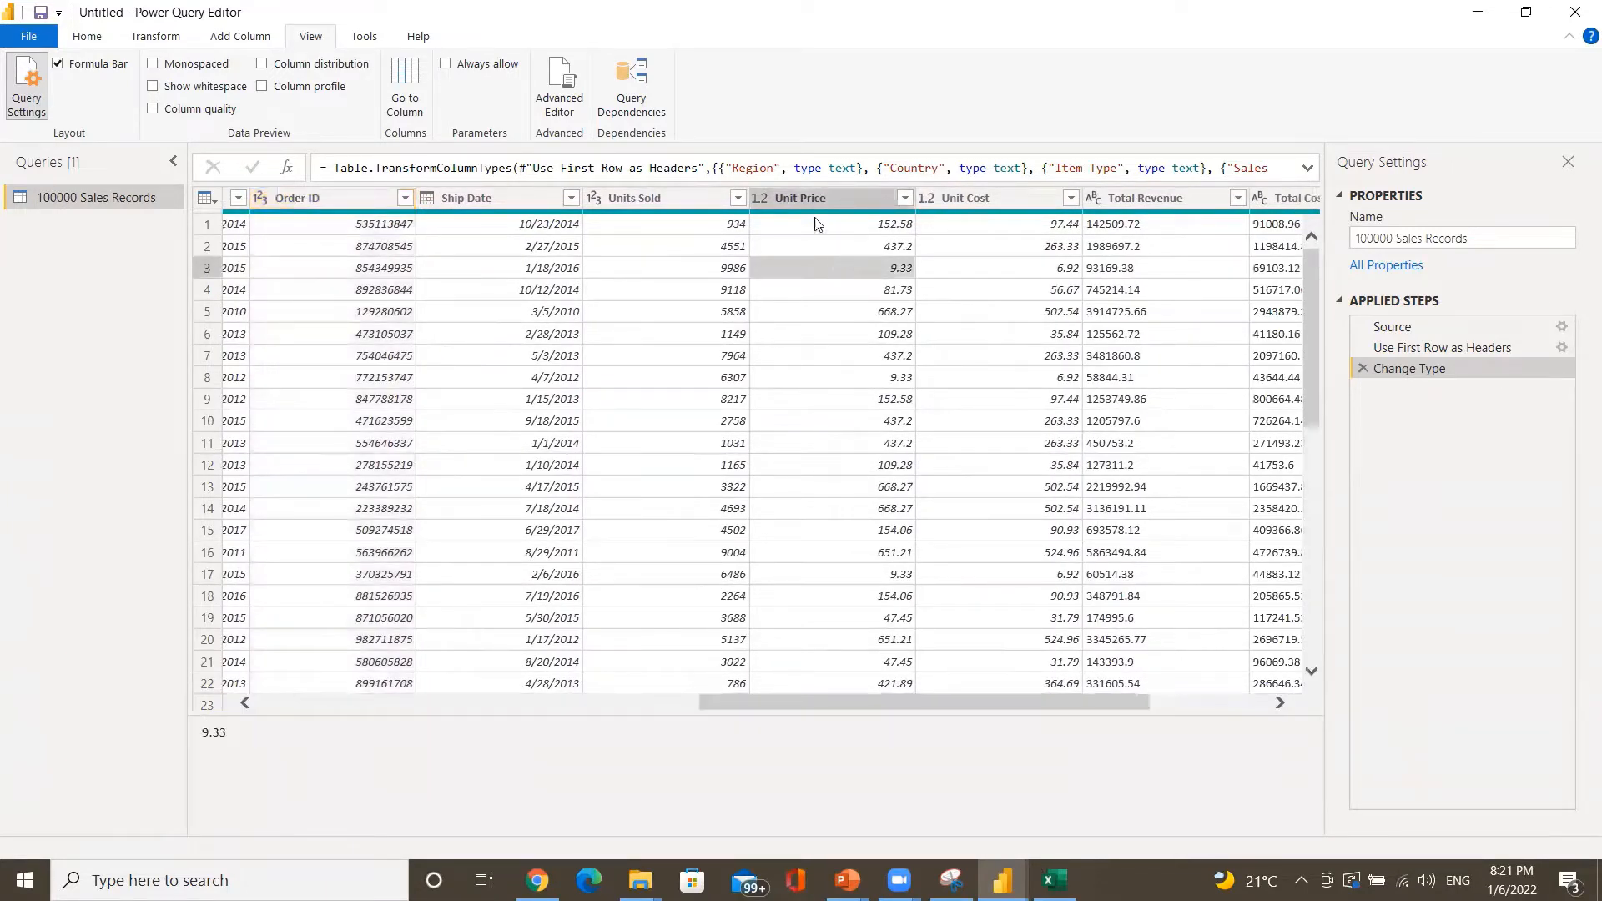
{"action": "left_click", "coordinate": [813, 195]}
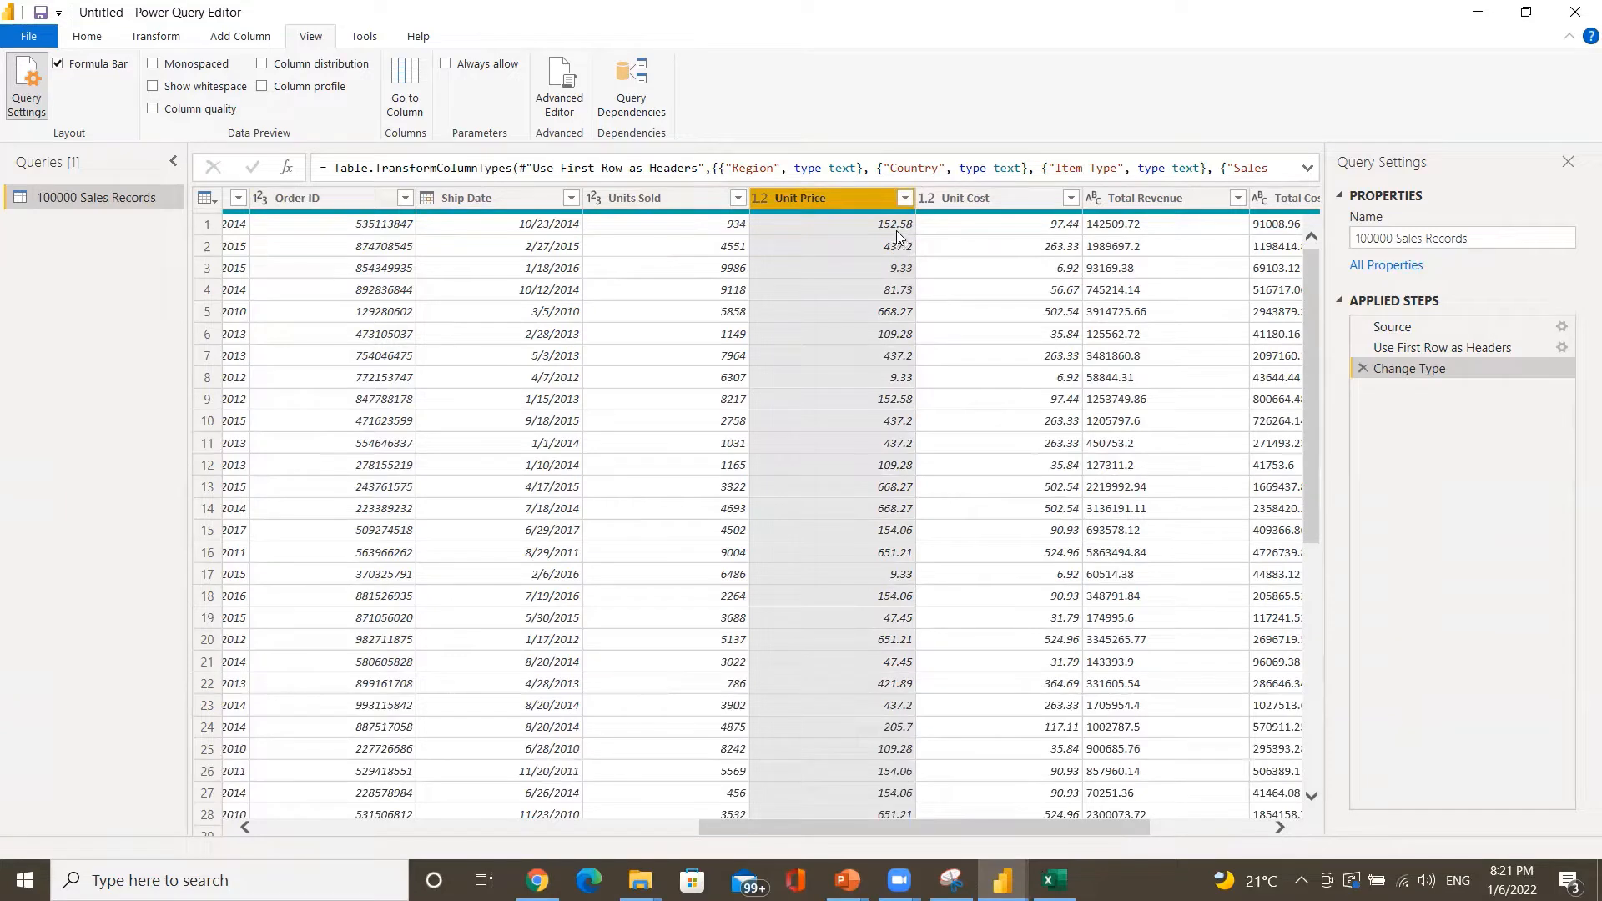
{"action": "left_click", "coordinate": [756, 202]}
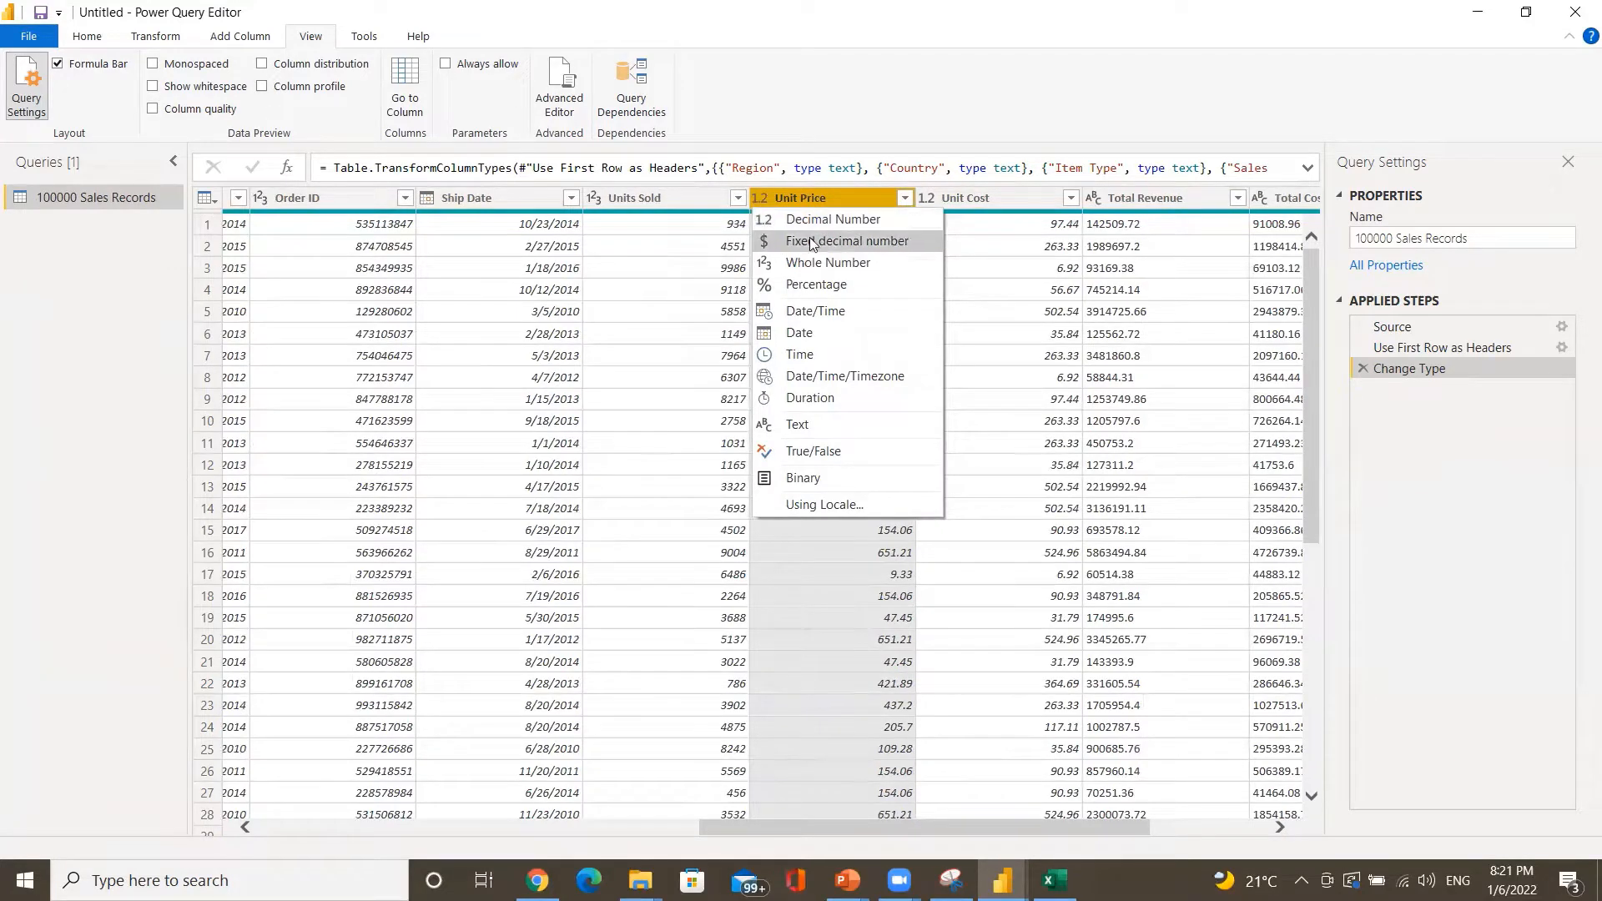
{"action": "left_click", "coordinate": [828, 539]}
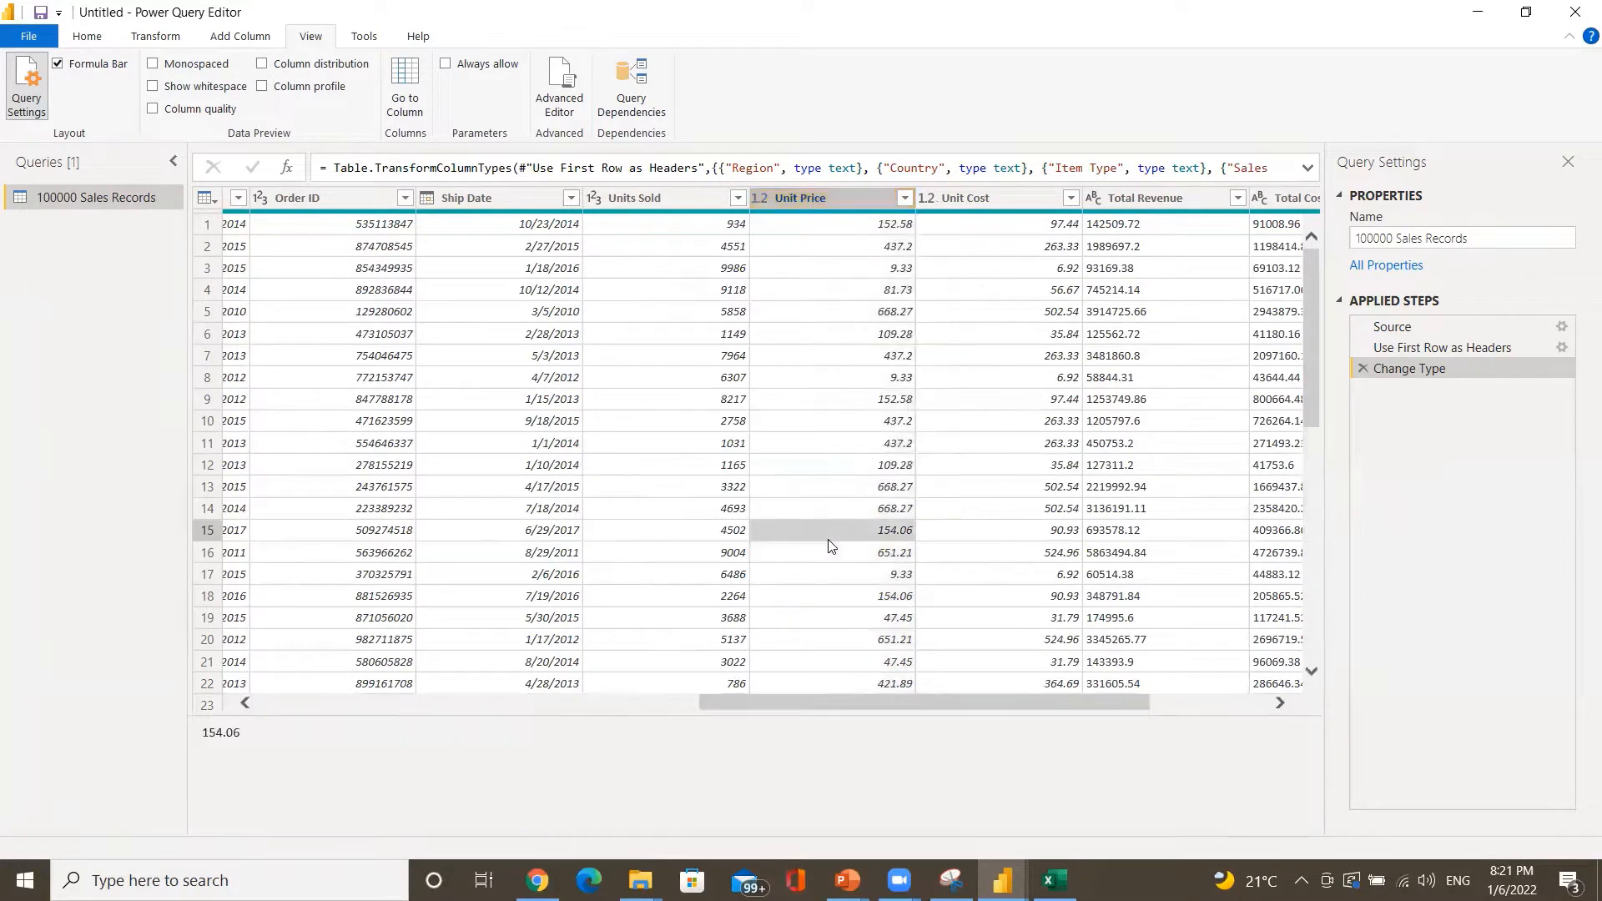
{"action": "left_click", "coordinate": [793, 201]}
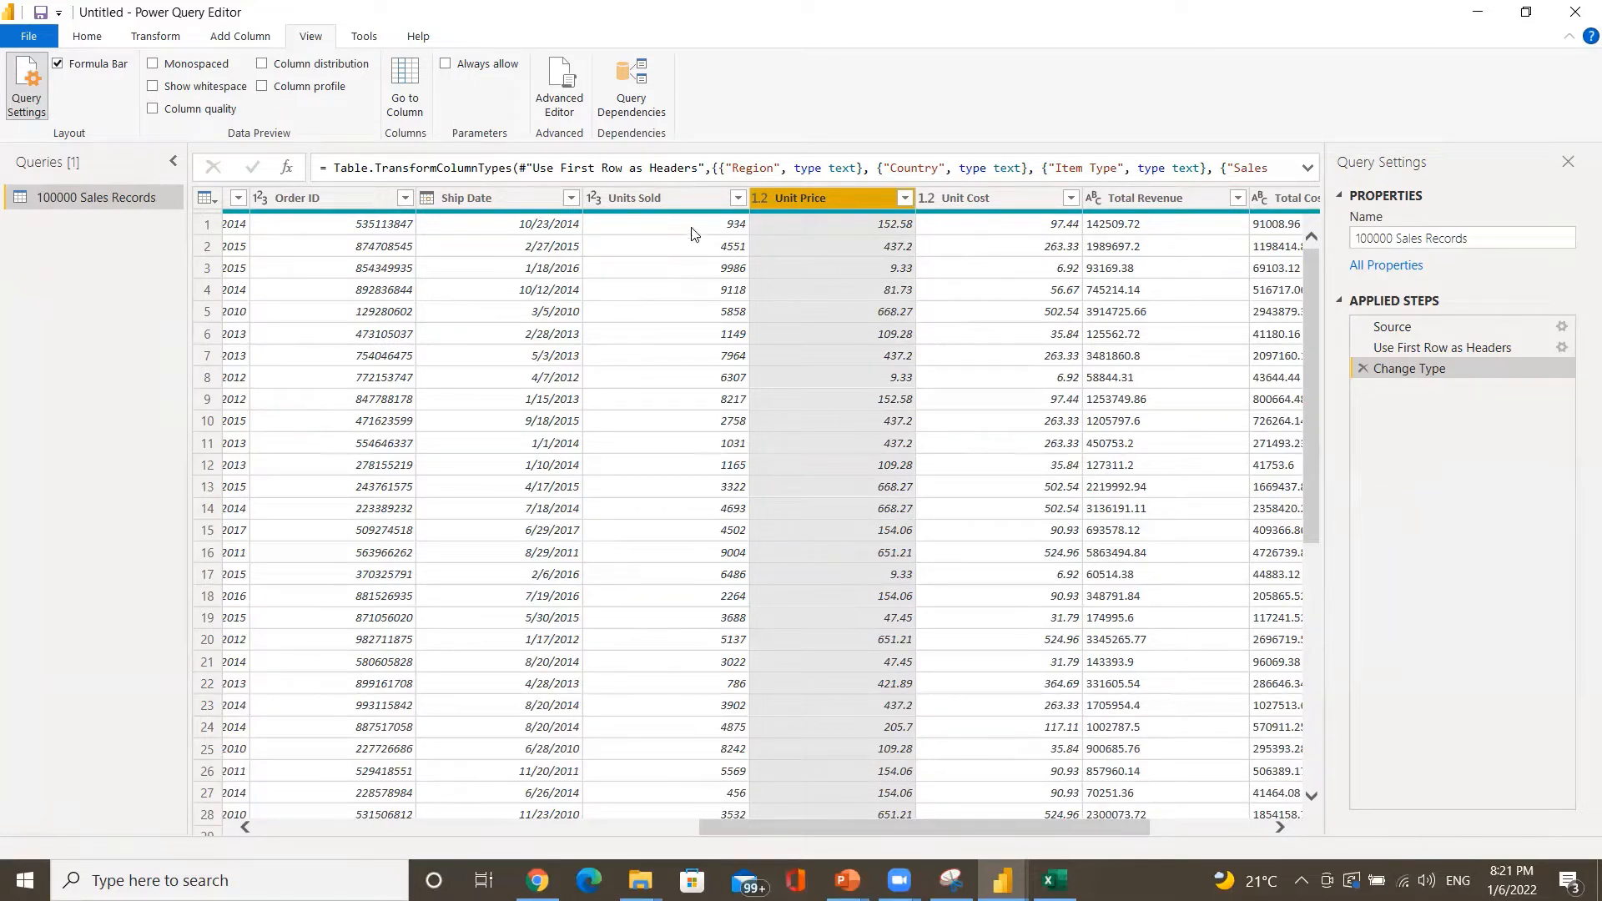
{"action": "left_click", "coordinate": [679, 205]}
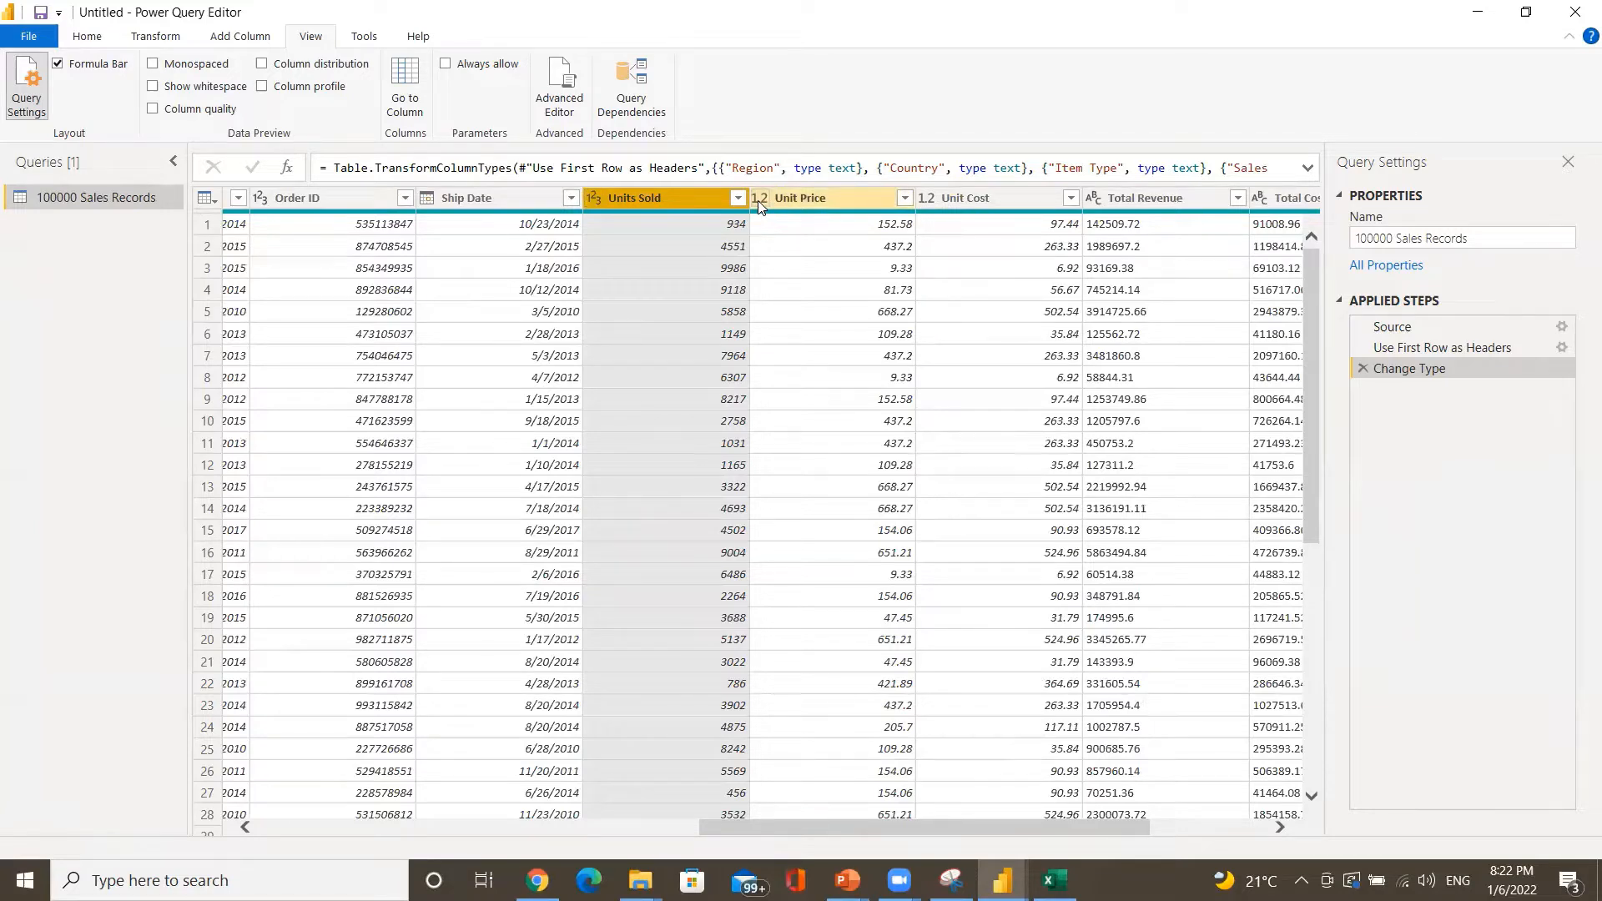
{"action": "left_click", "coordinate": [830, 206]}
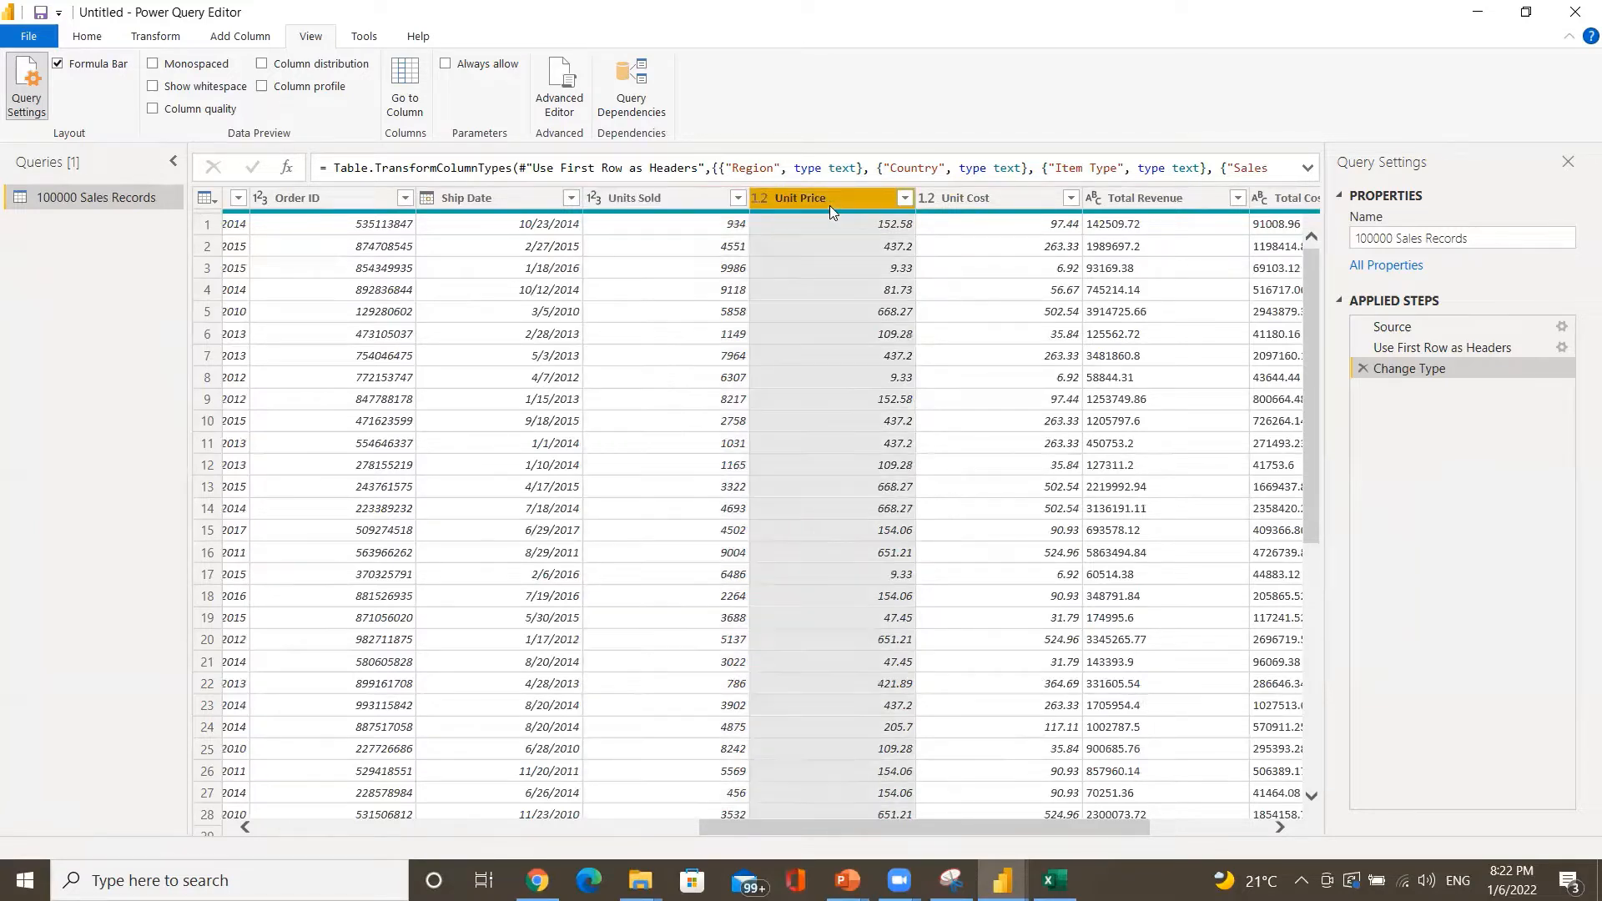
{"action": "left_click", "coordinate": [933, 204]}
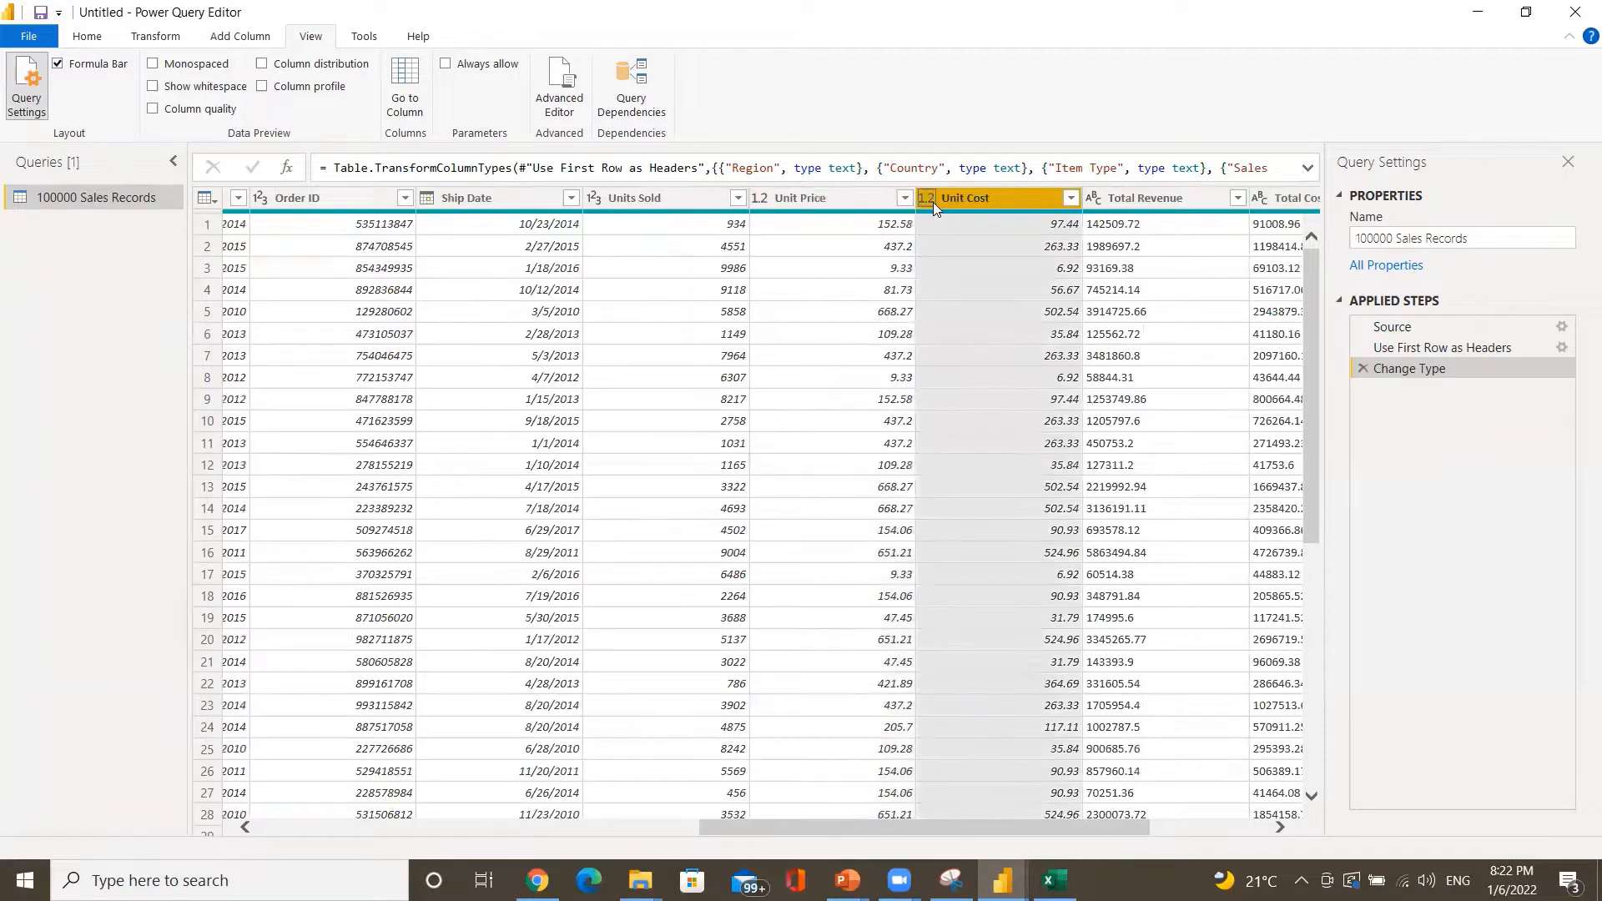
- Change the Total Revenue column's data type to Decimal Number, replacing the current type conversion
{"action": "left_click", "coordinate": [1133, 254]}
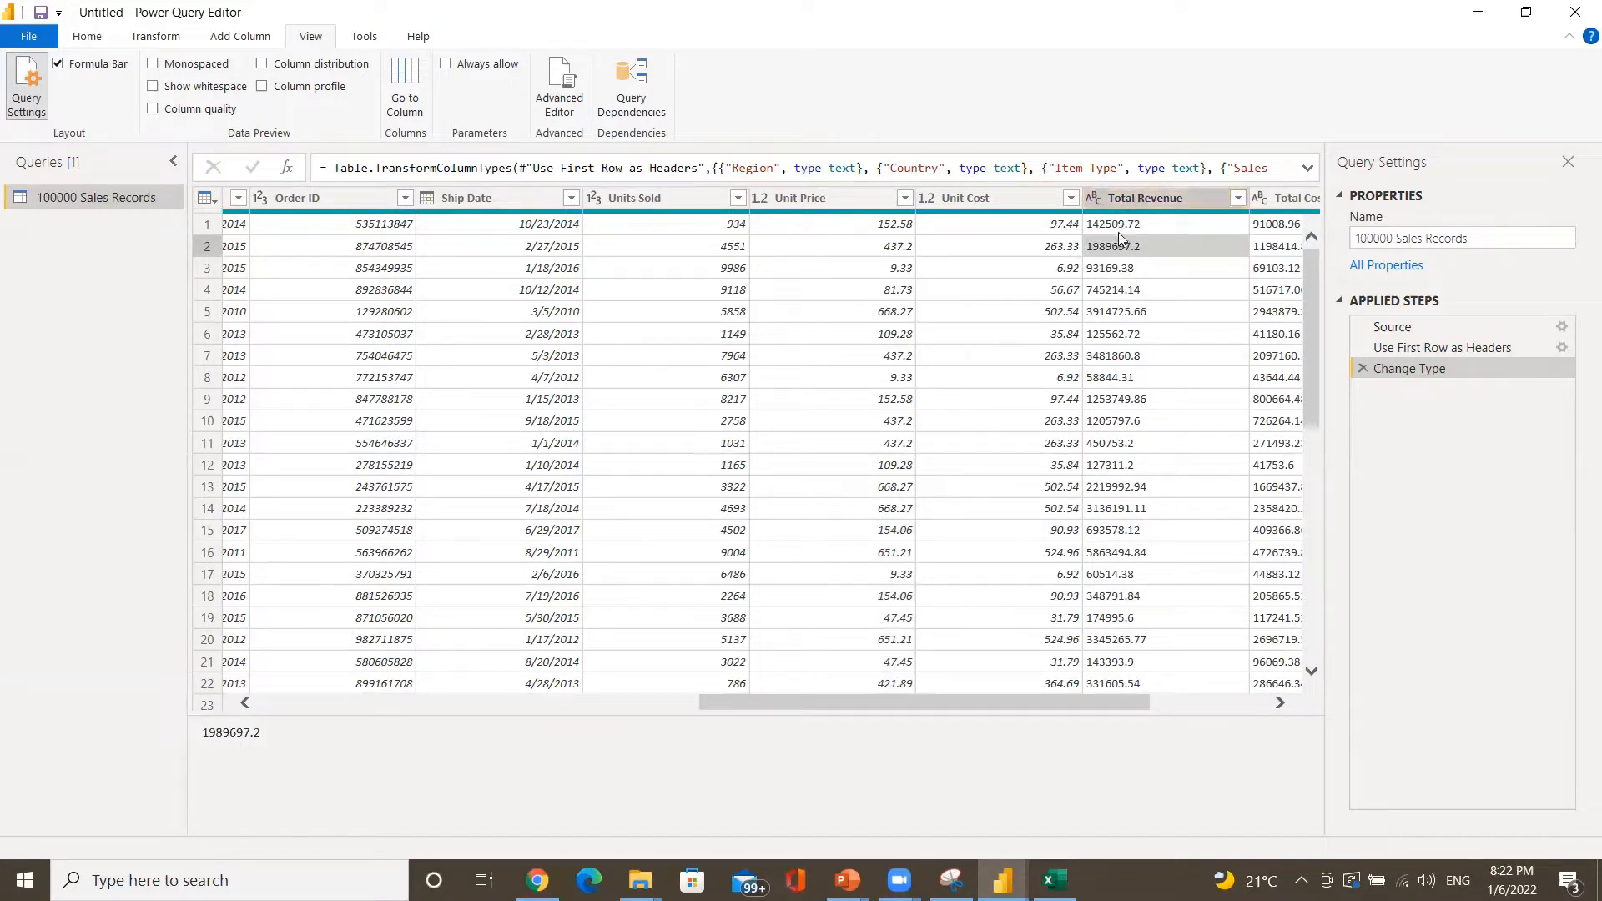
{"action": "left_click", "coordinate": [1094, 198]}
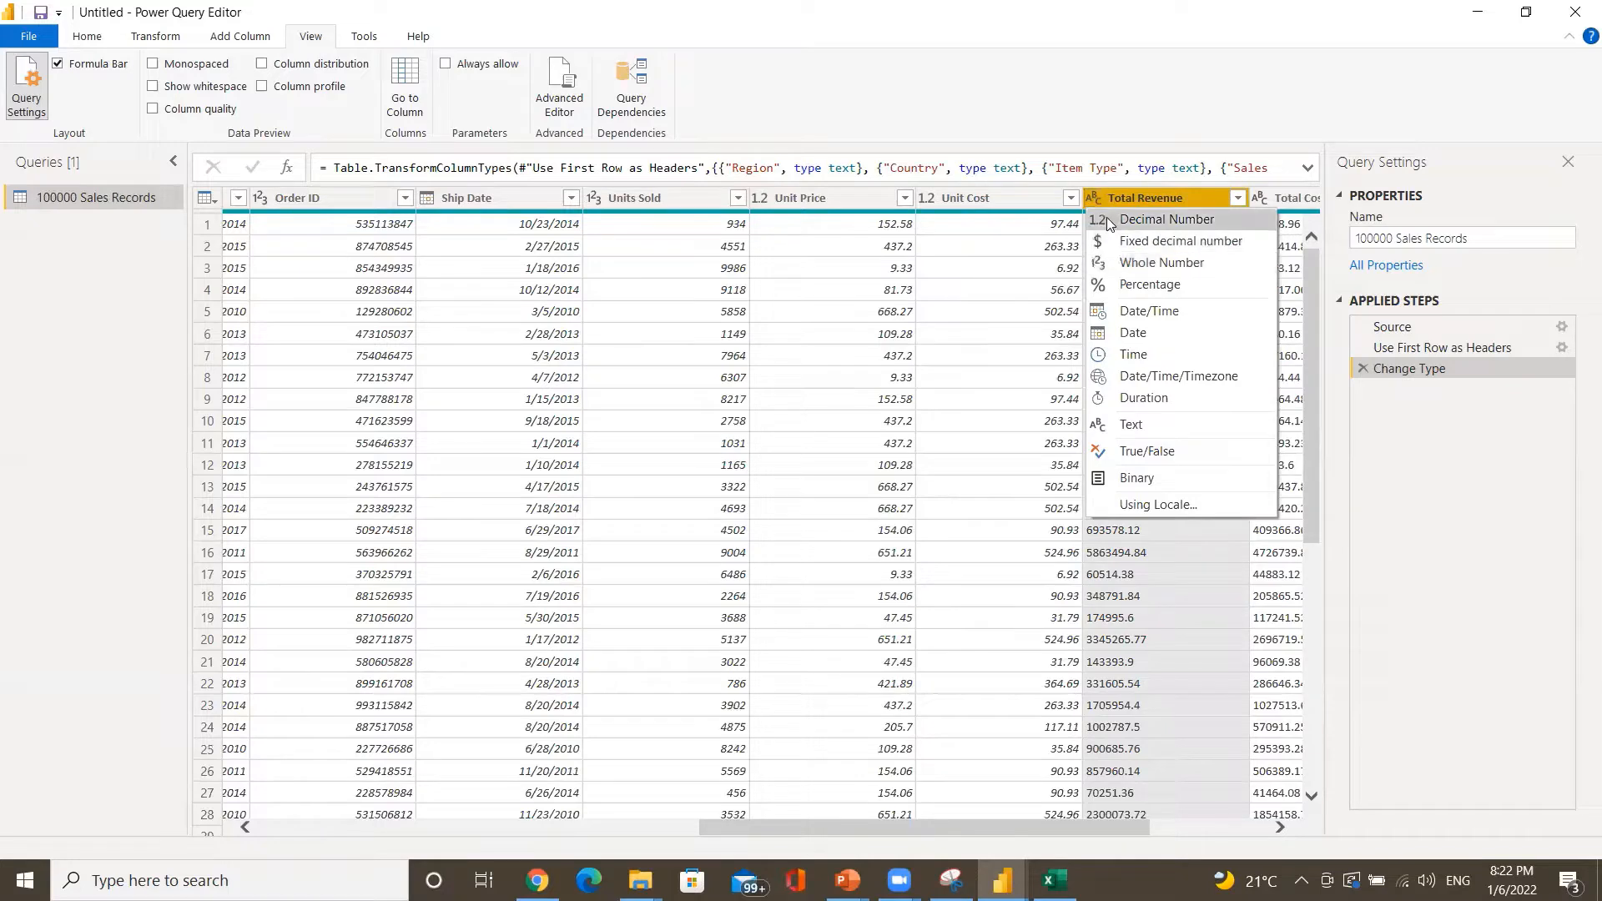
{"action": "left_click", "coordinate": [1110, 220]}
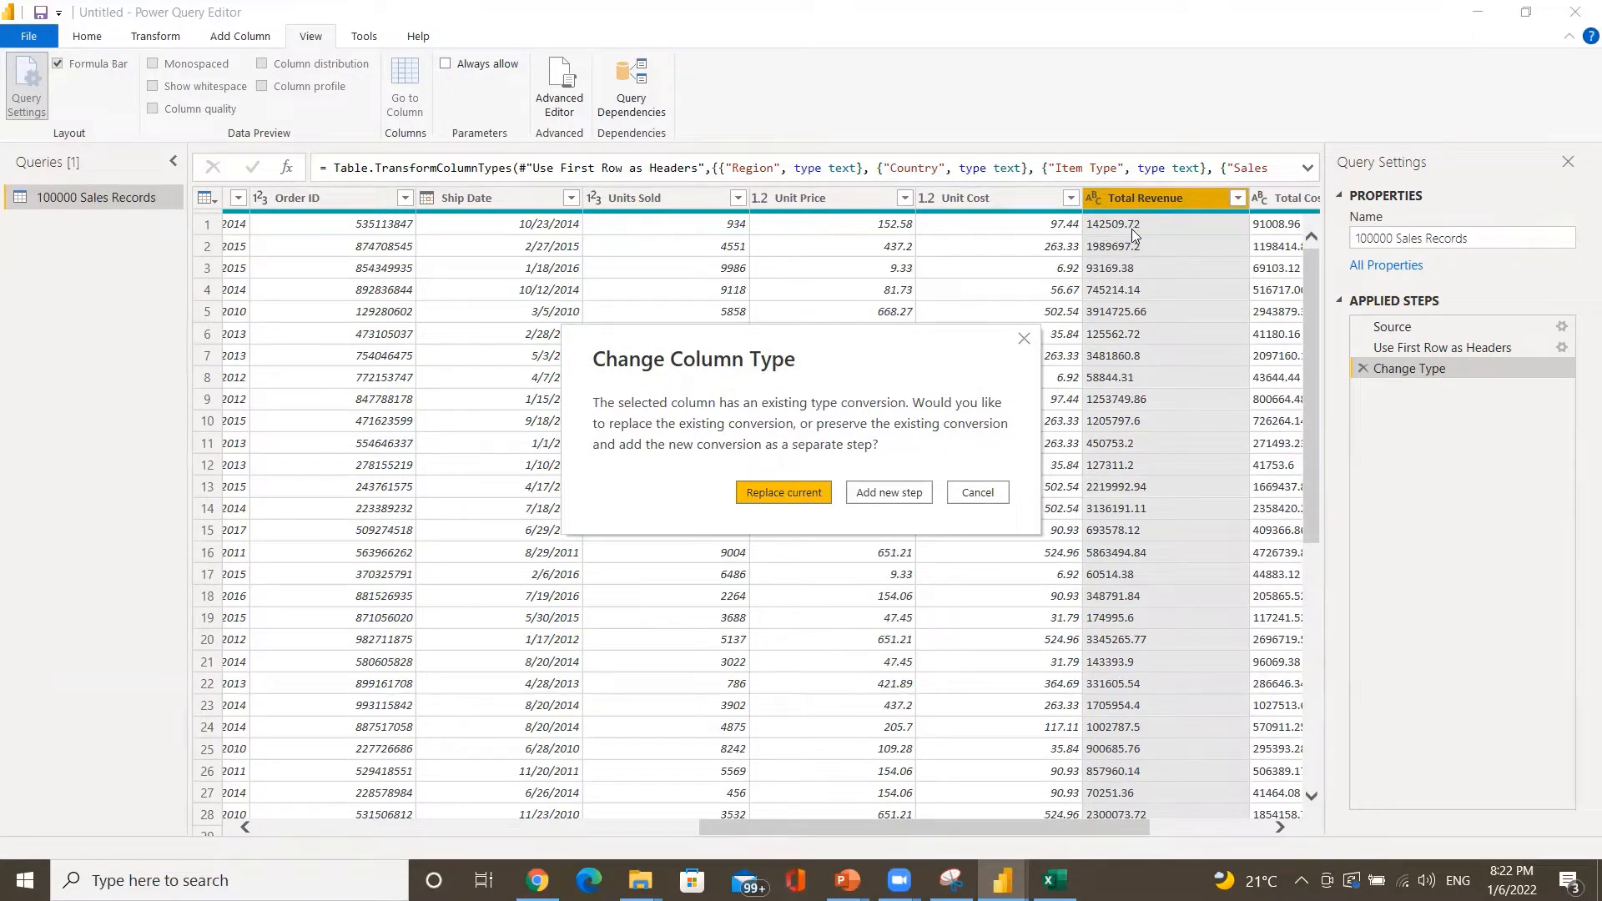
{"action": "left_click", "coordinate": [772, 494]}
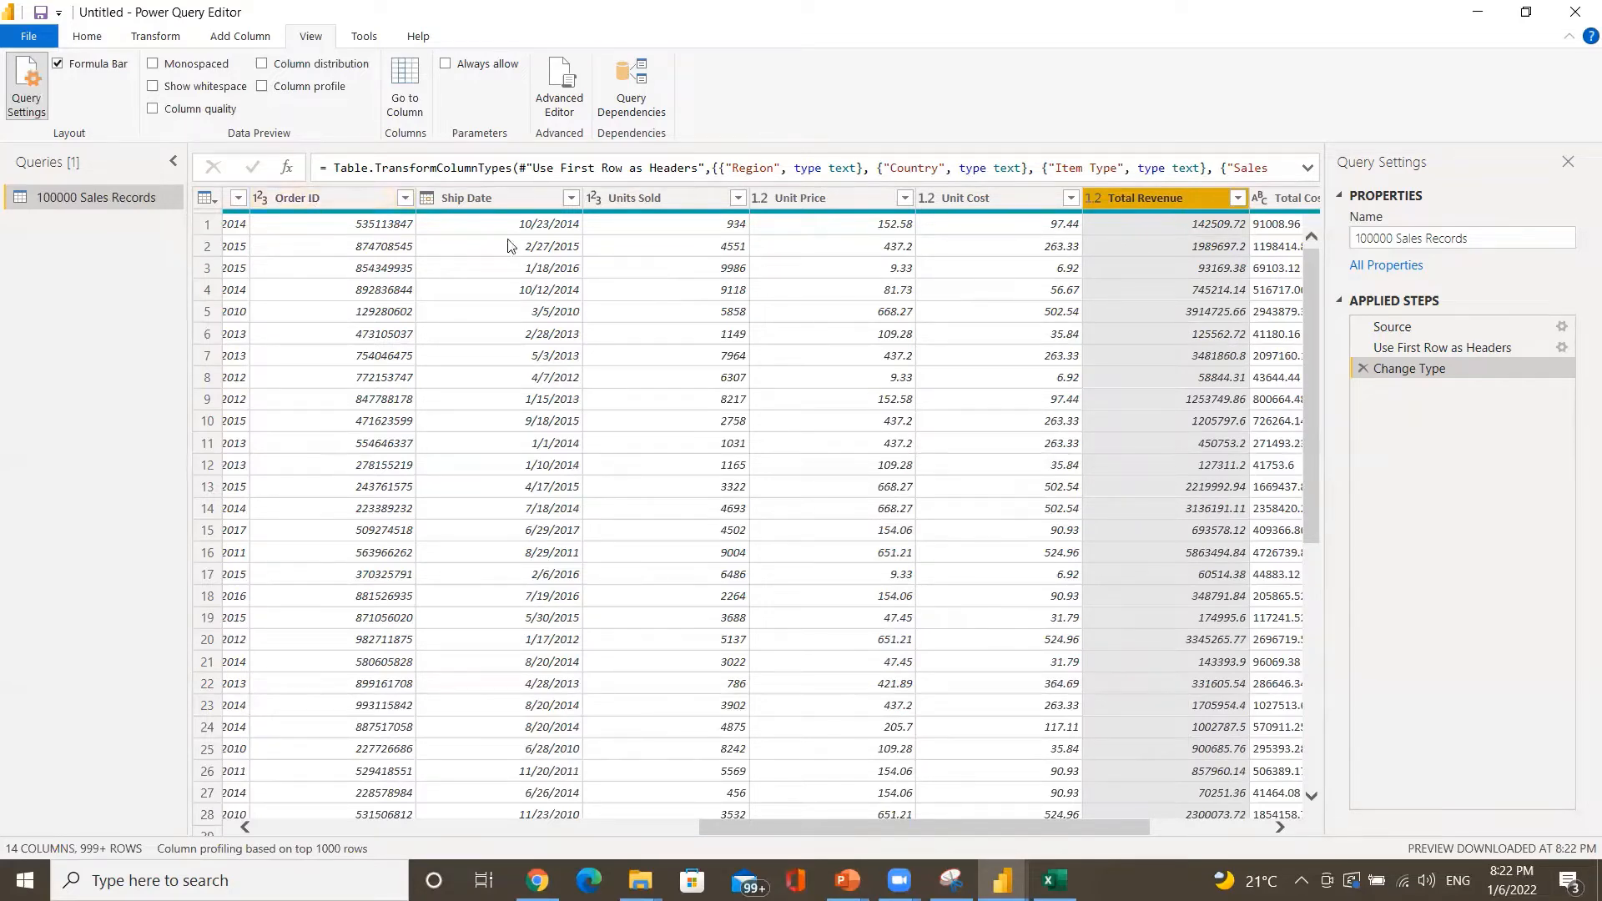
- Switch the Total Revenue column to Text and back to Decimal Number, replacing the current type conversion each time
{"action": "left_click", "coordinate": [1096, 198]}
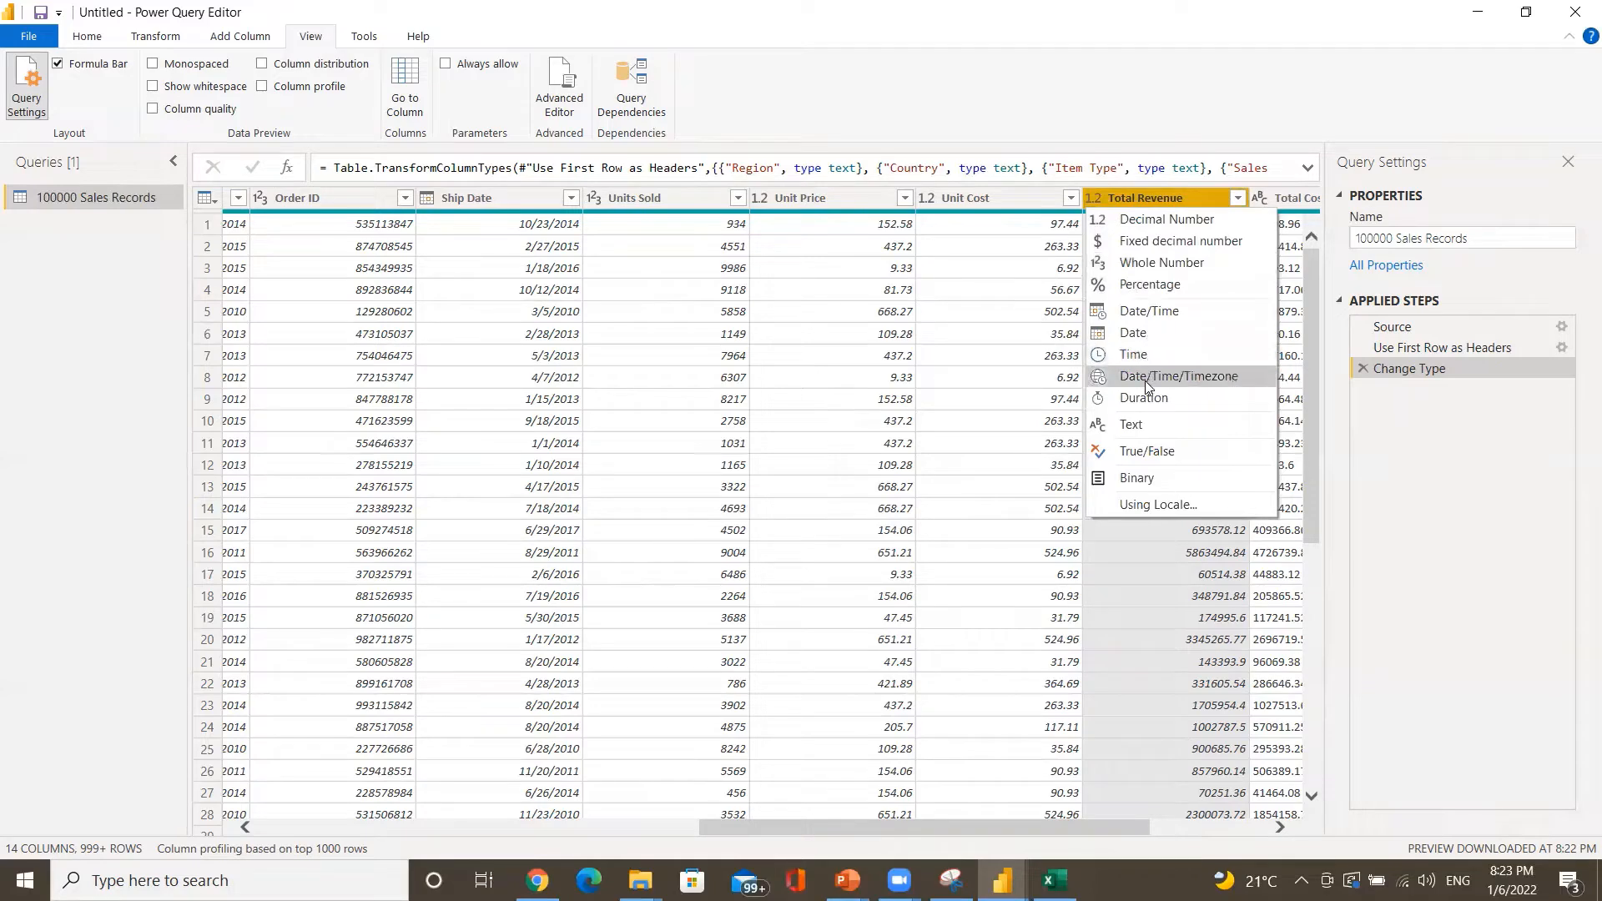
{"action": "left_click", "coordinate": [1150, 424]}
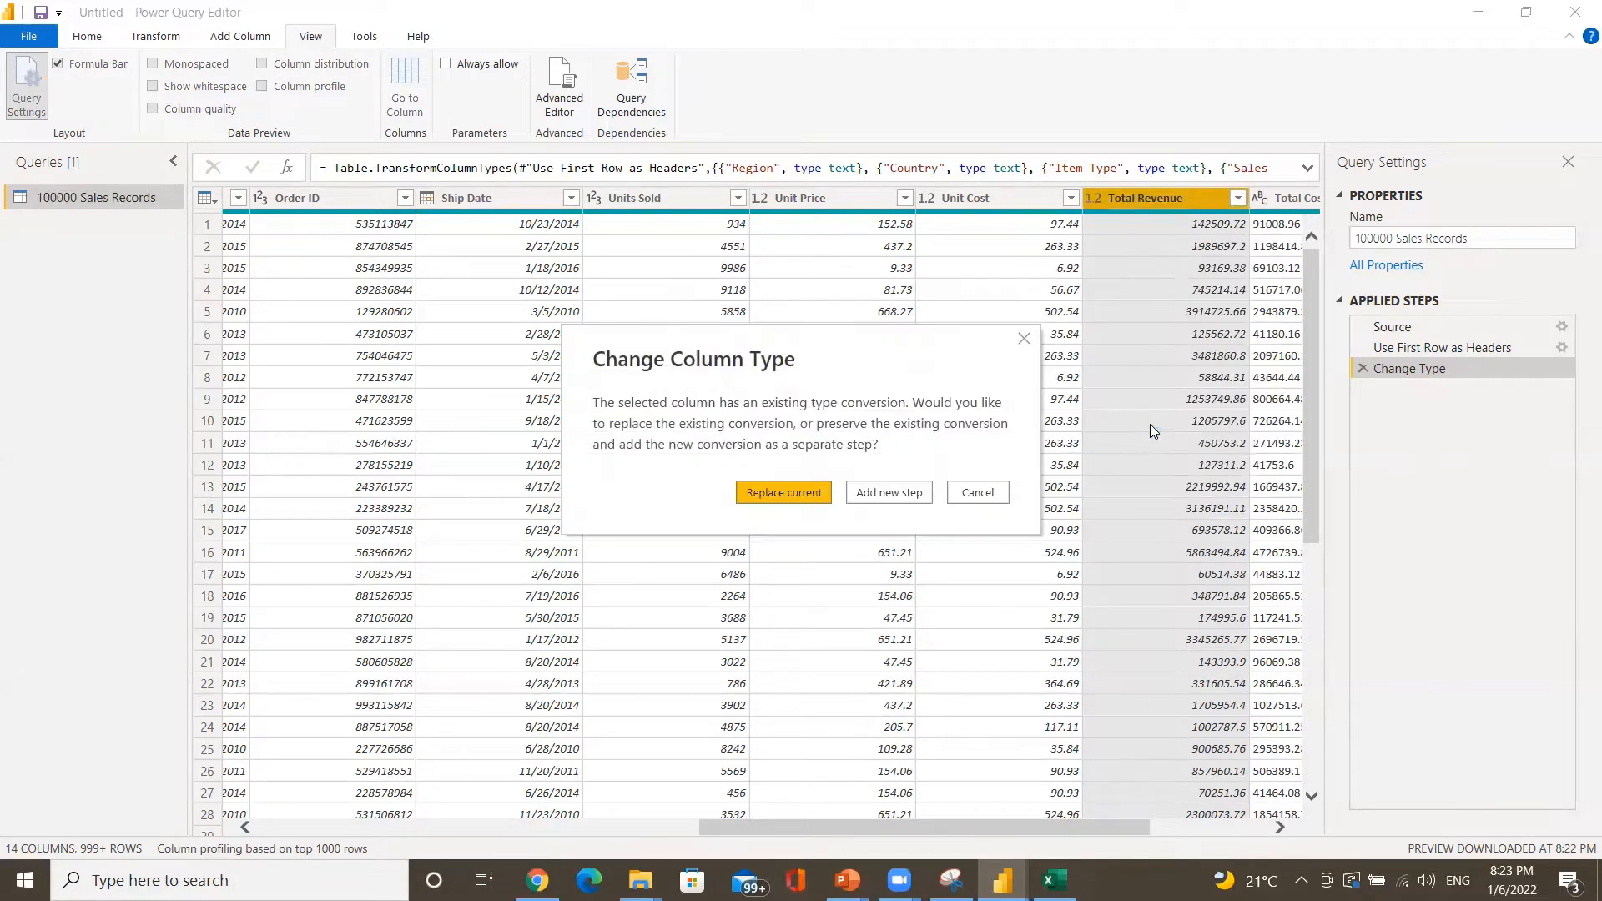
{"action": "left_click", "coordinate": [746, 494]}
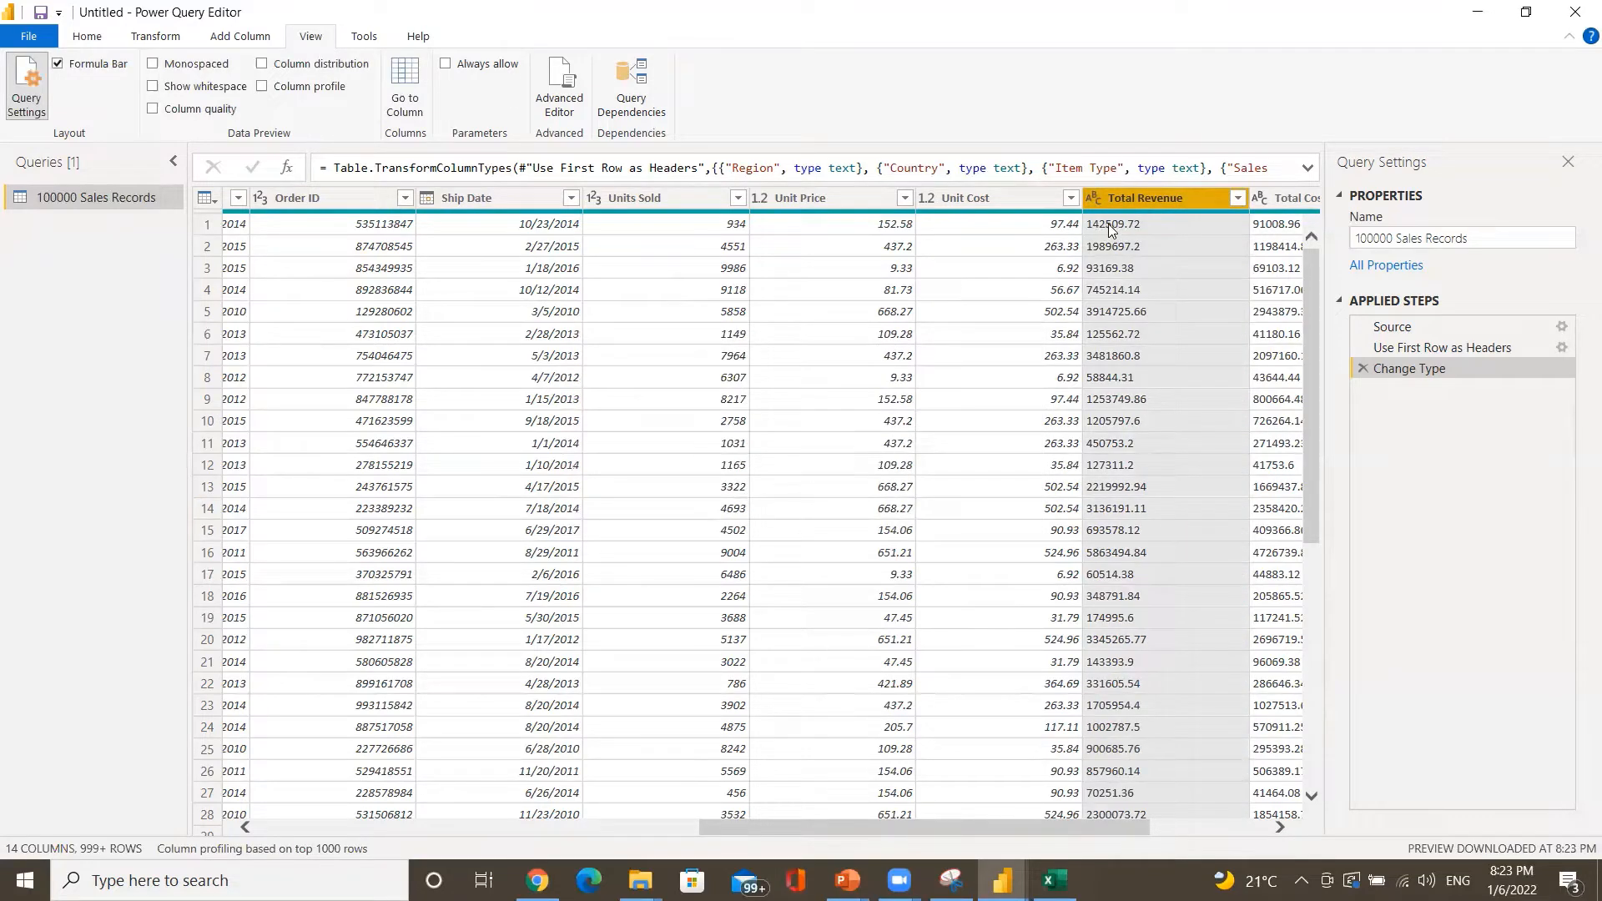
{"action": "left_click", "coordinate": [1093, 198]}
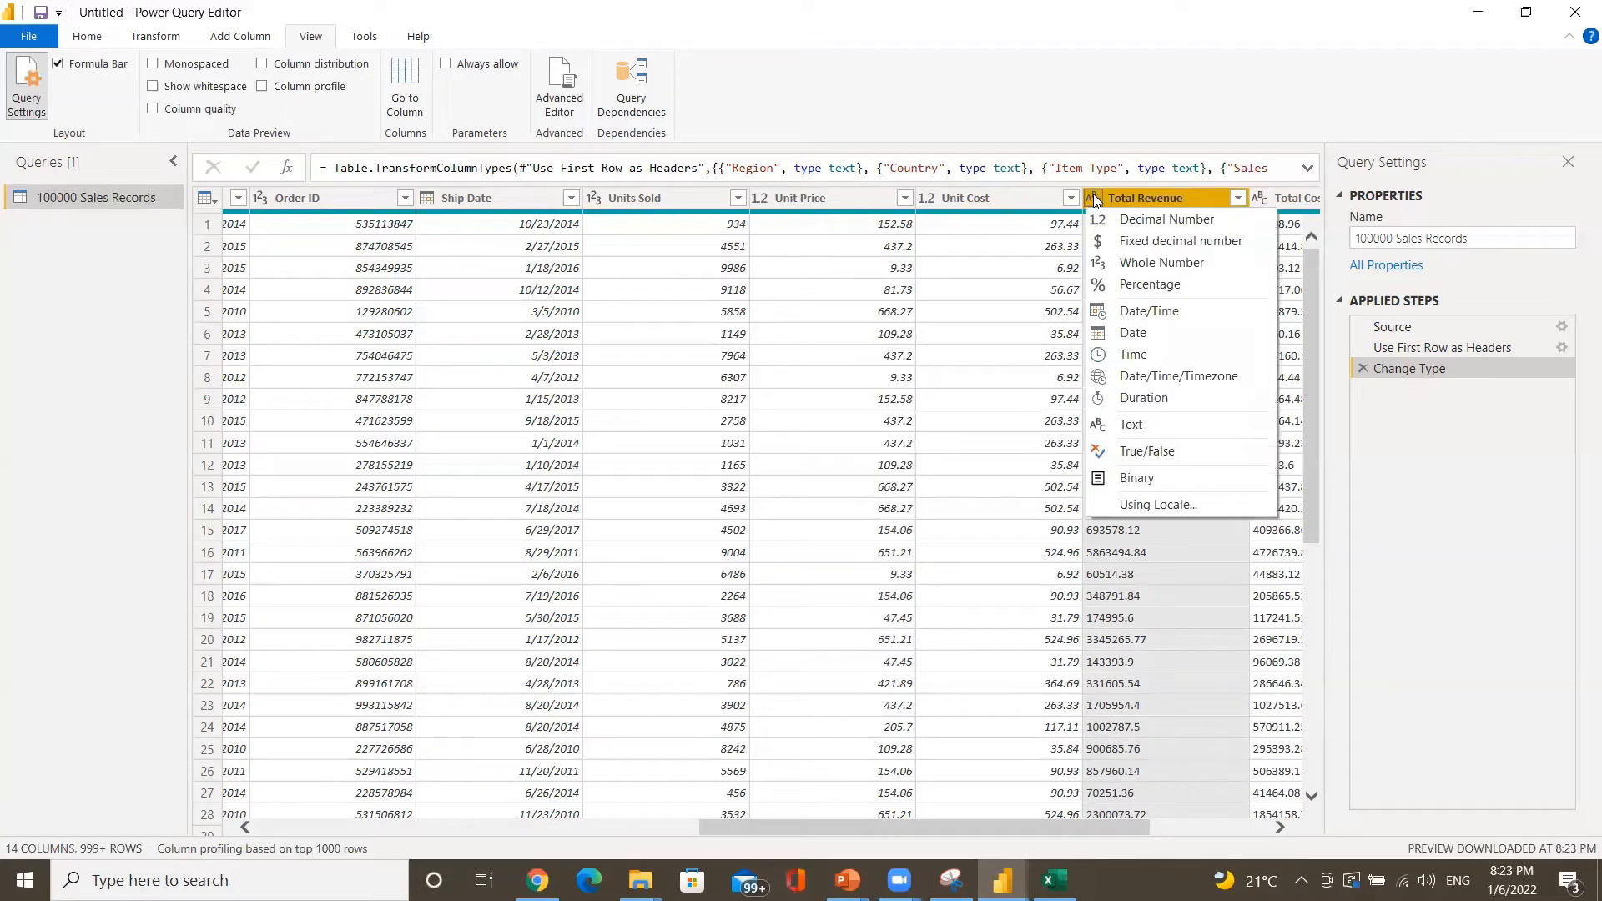
{"action": "left_click", "coordinate": [1111, 224]}
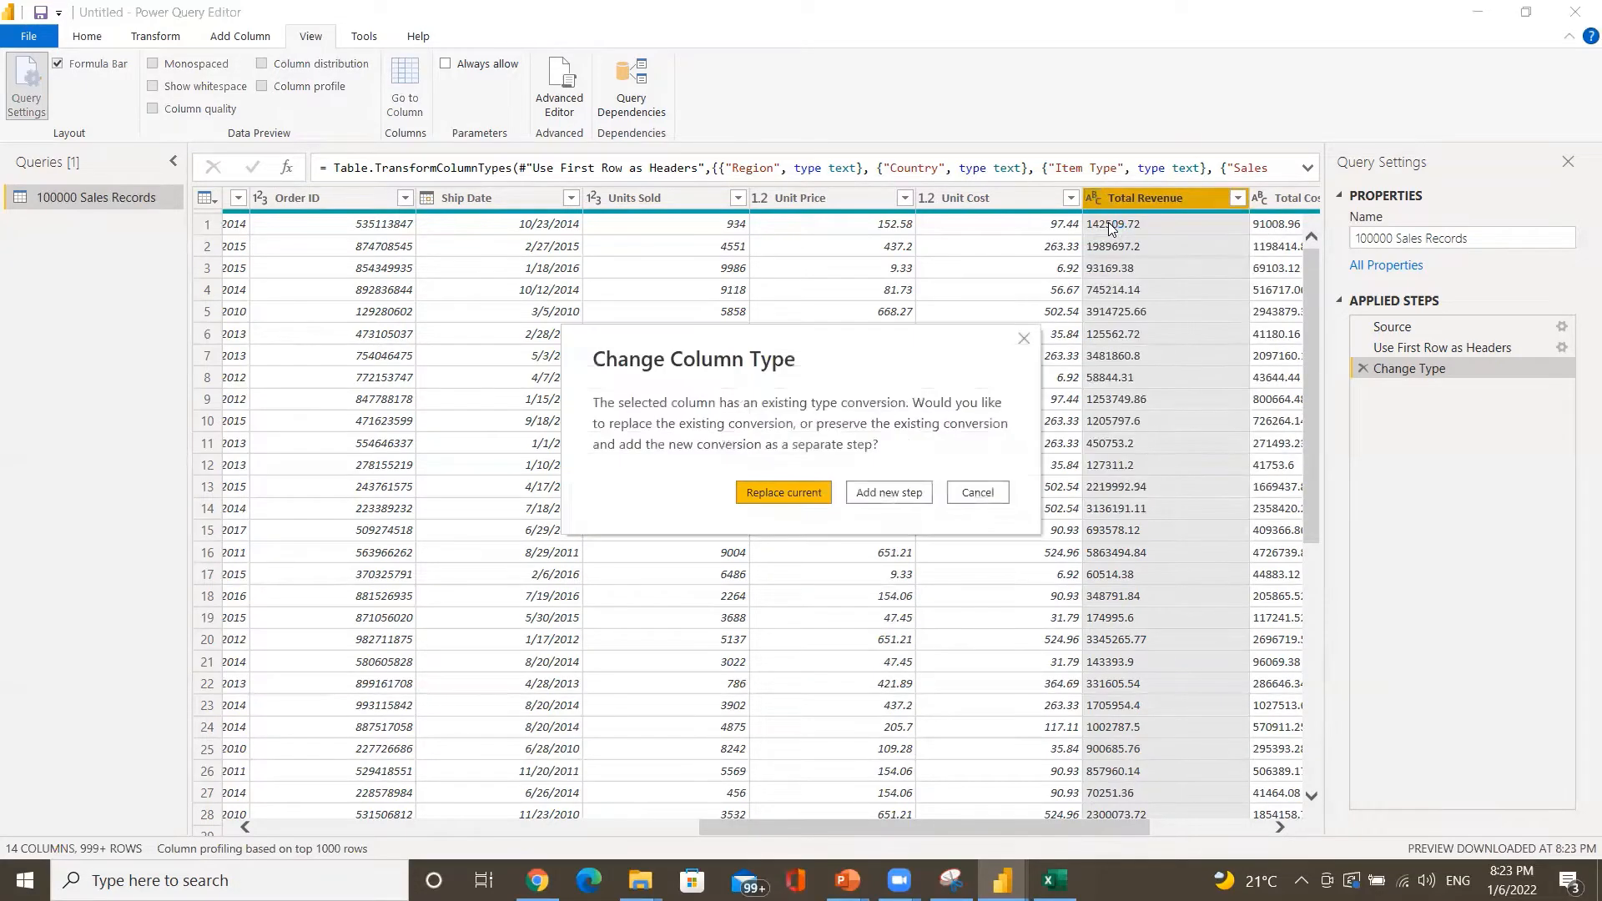
{"action": "left_click", "coordinate": [775, 489]}
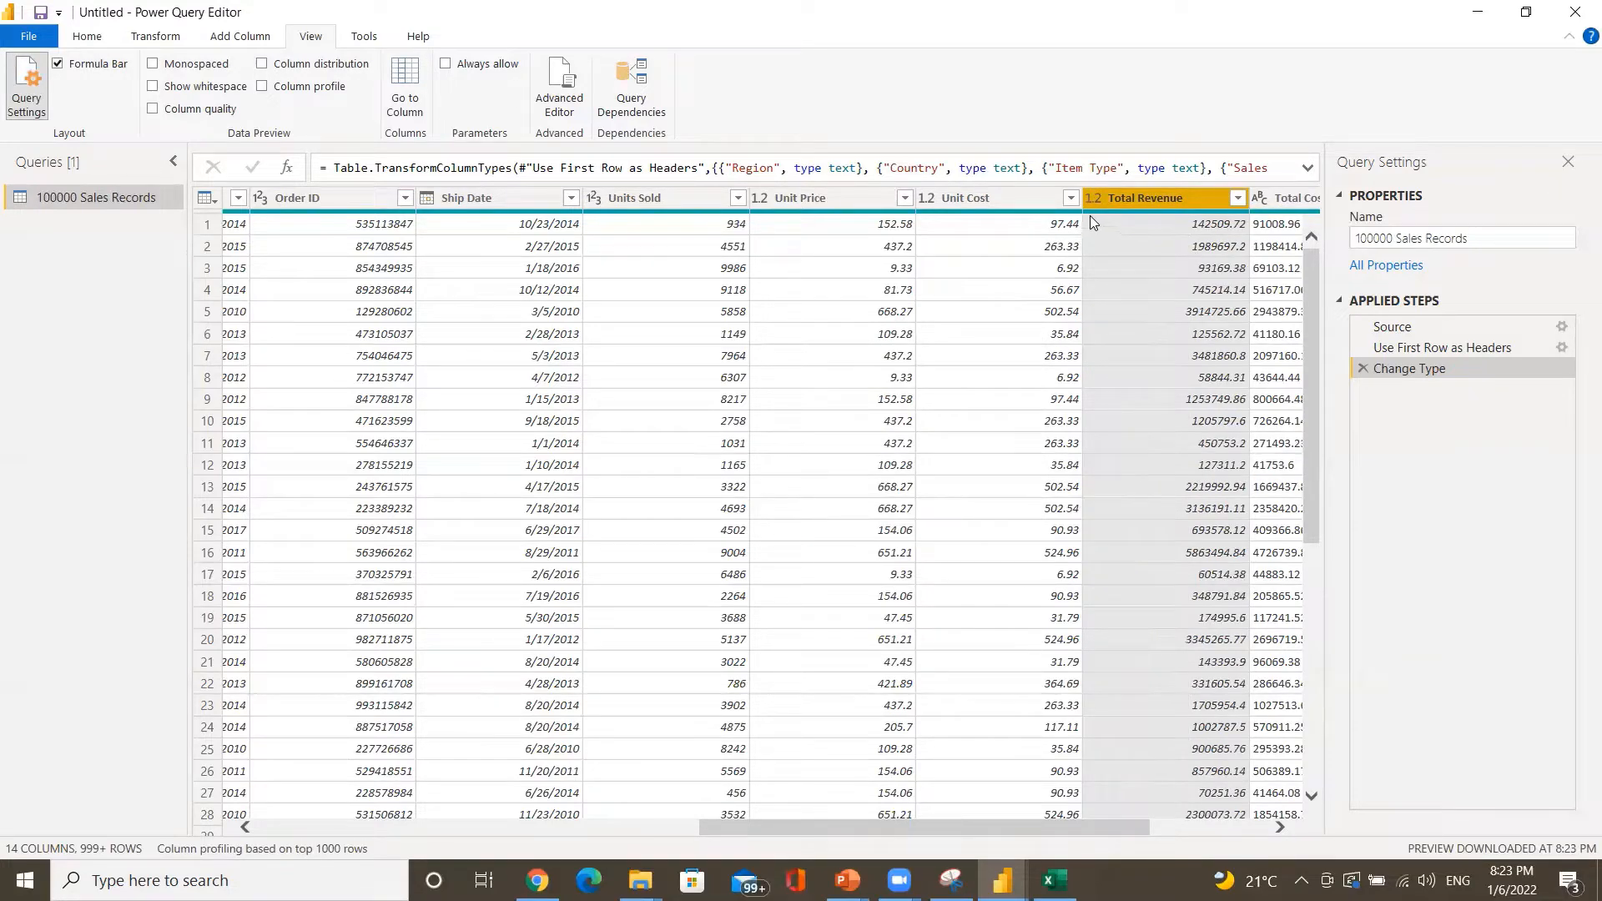
- Change the Total Cost column's data type to Decimal Number, replacing the current type conversion
{"action": "left_click", "coordinate": [1279, 826]}
{"action": "left_click", "coordinate": [1279, 826]}
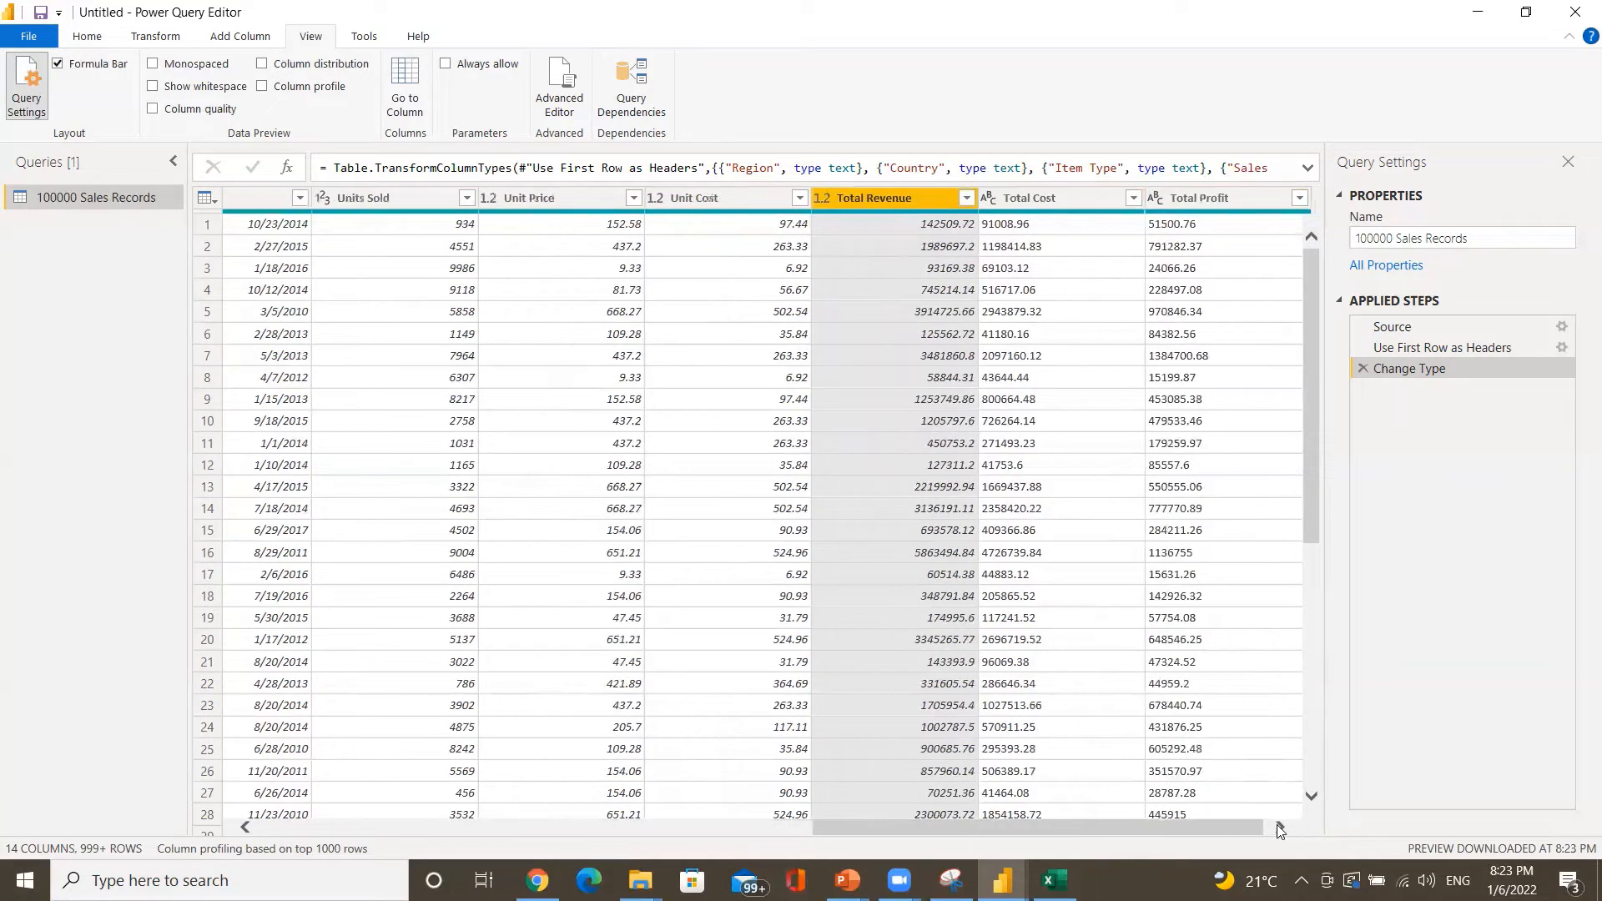
{"action": "left_click", "coordinate": [988, 198]}
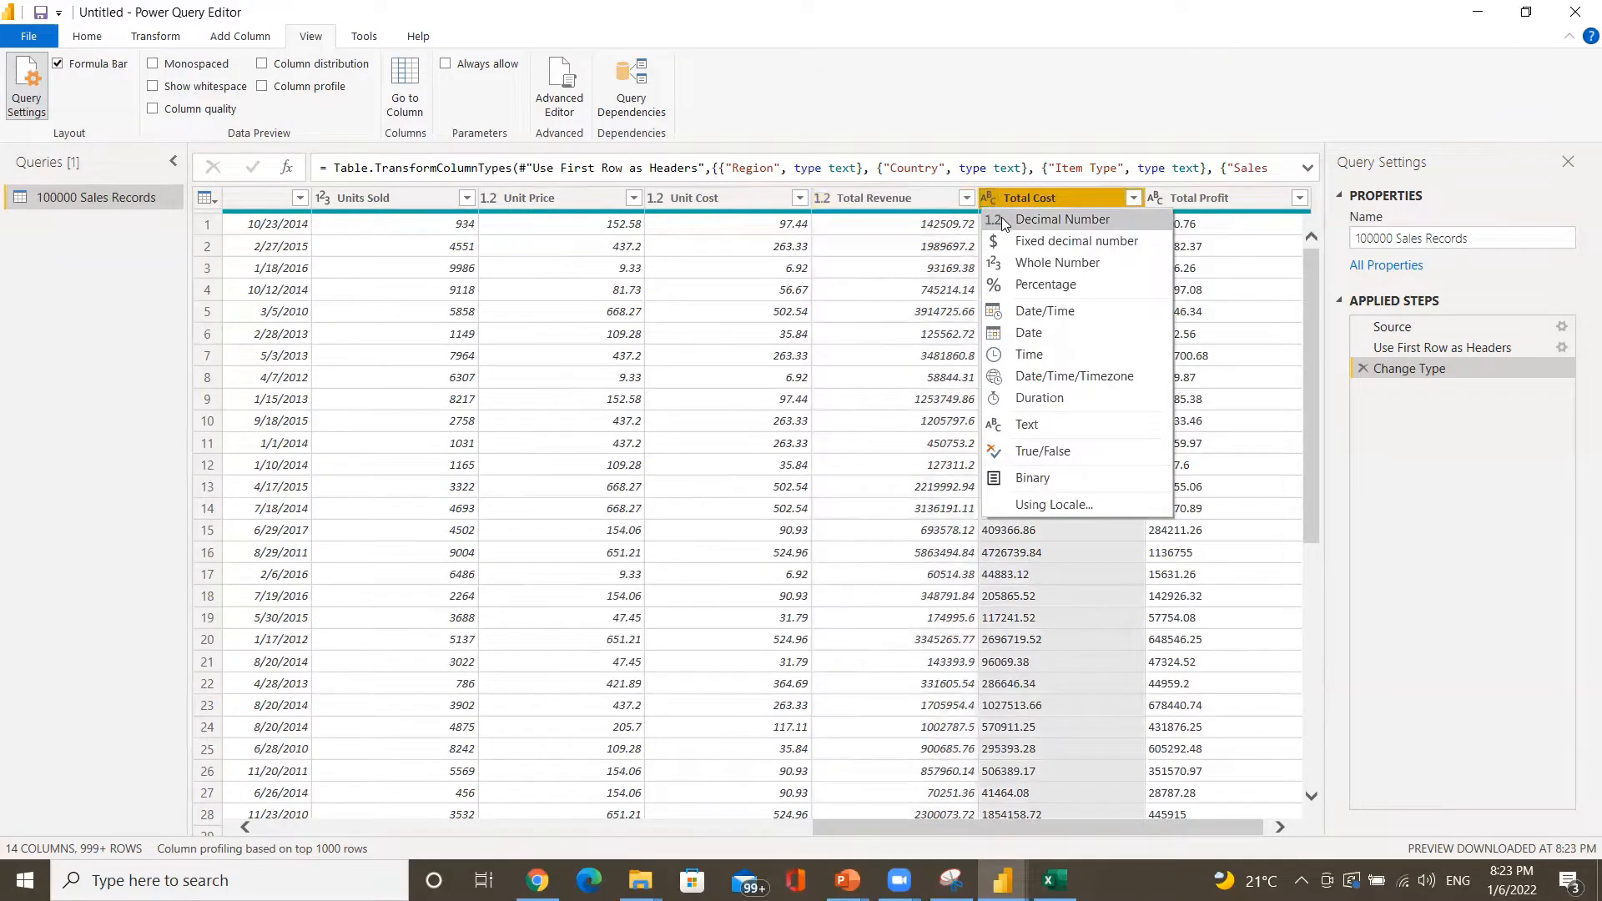
{"action": "left_click", "coordinate": [1002, 219]}
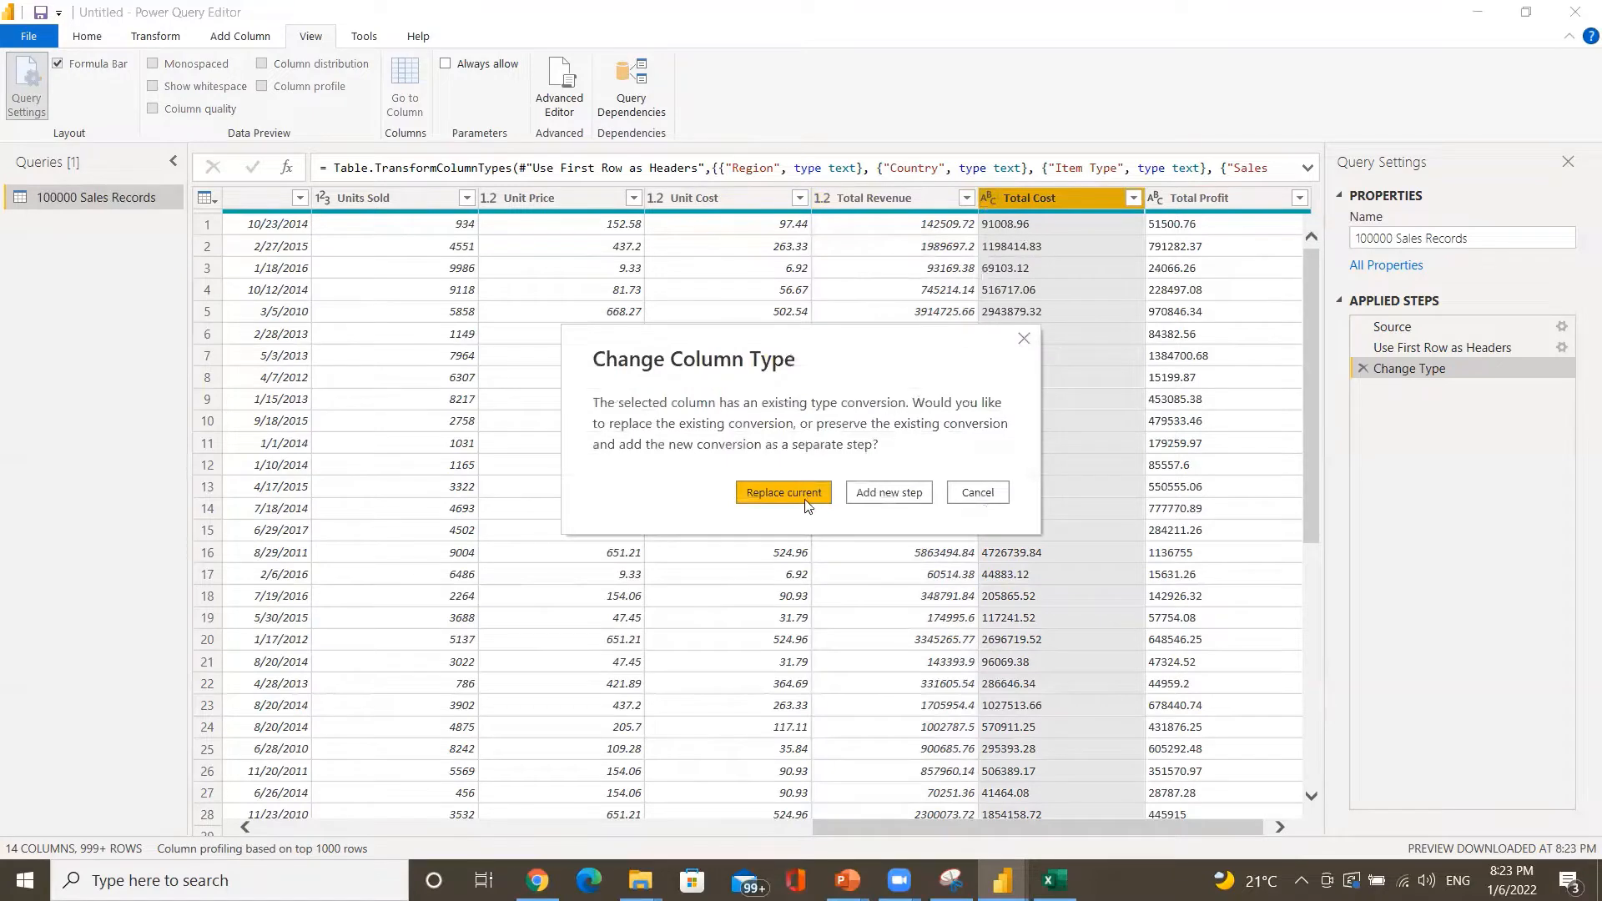
{"action": "left_click", "coordinate": [803, 498]}
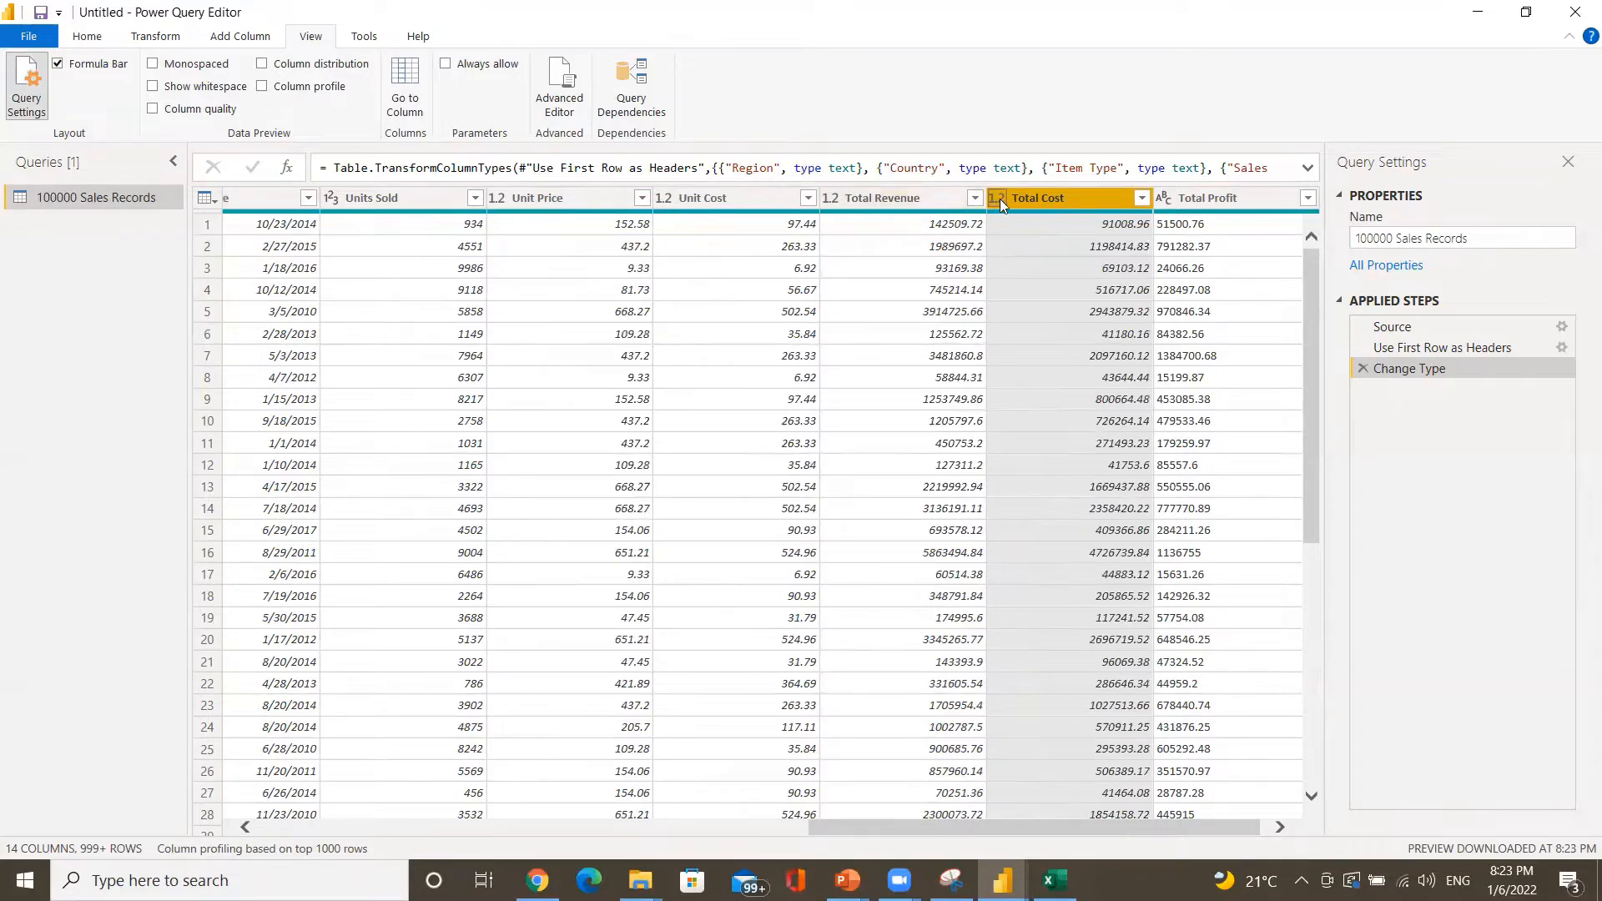
- Change the Total Profit column's data type to Decimal Number, replacing the current type conversion
{"action": "left_click", "coordinate": [1166, 195]}
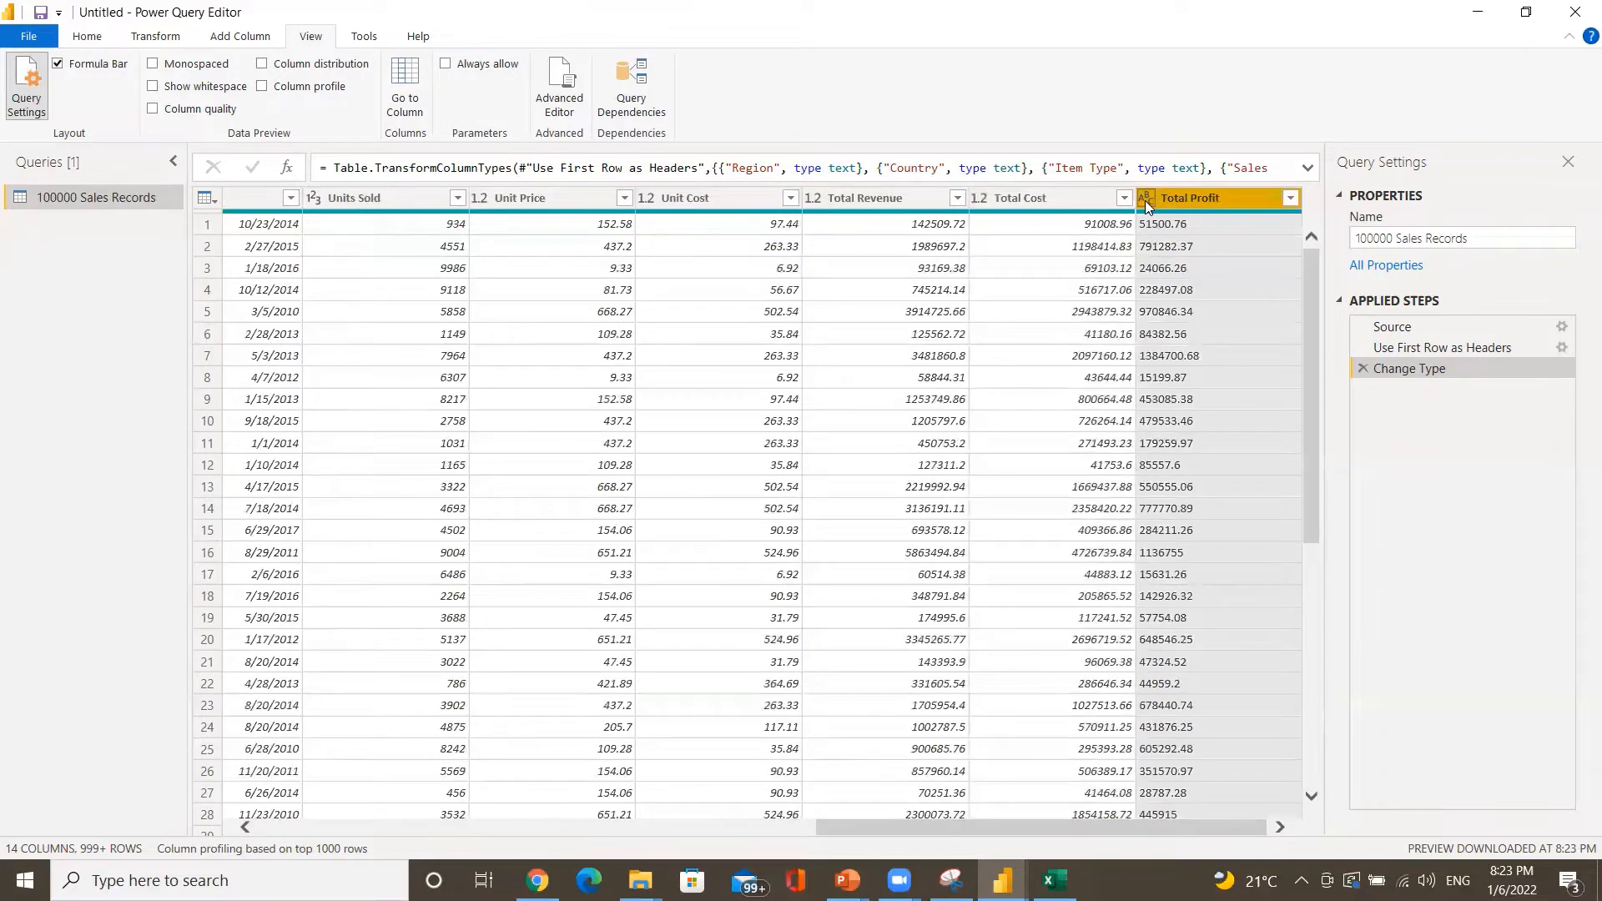
{"action": "left_click", "coordinate": [1146, 200]}
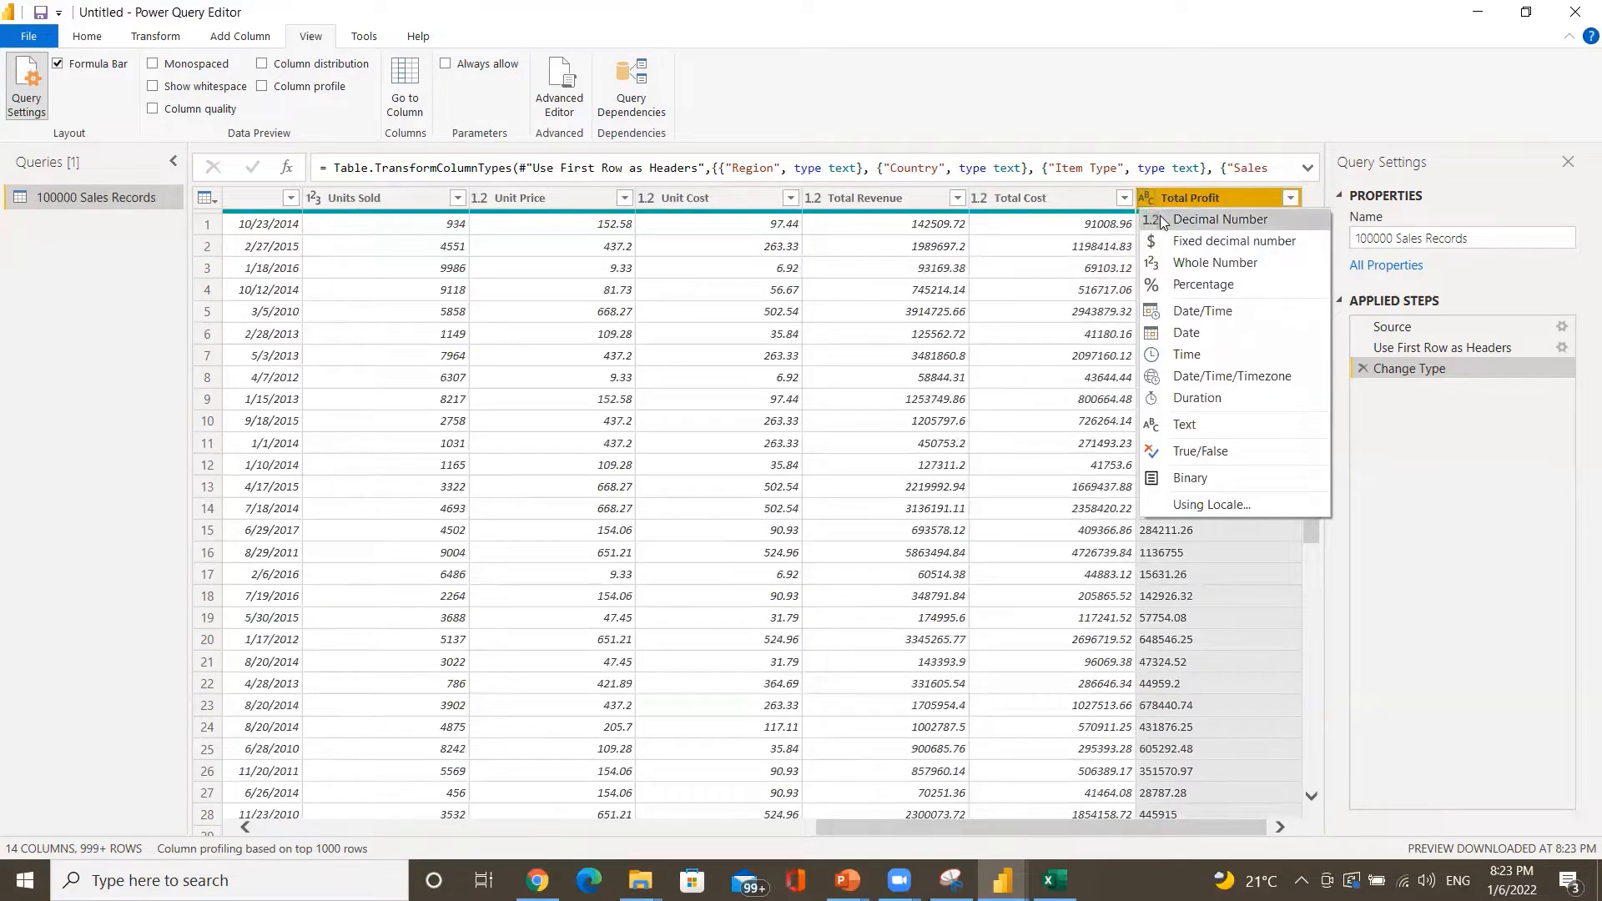
{"action": "left_click", "coordinate": [1161, 220]}
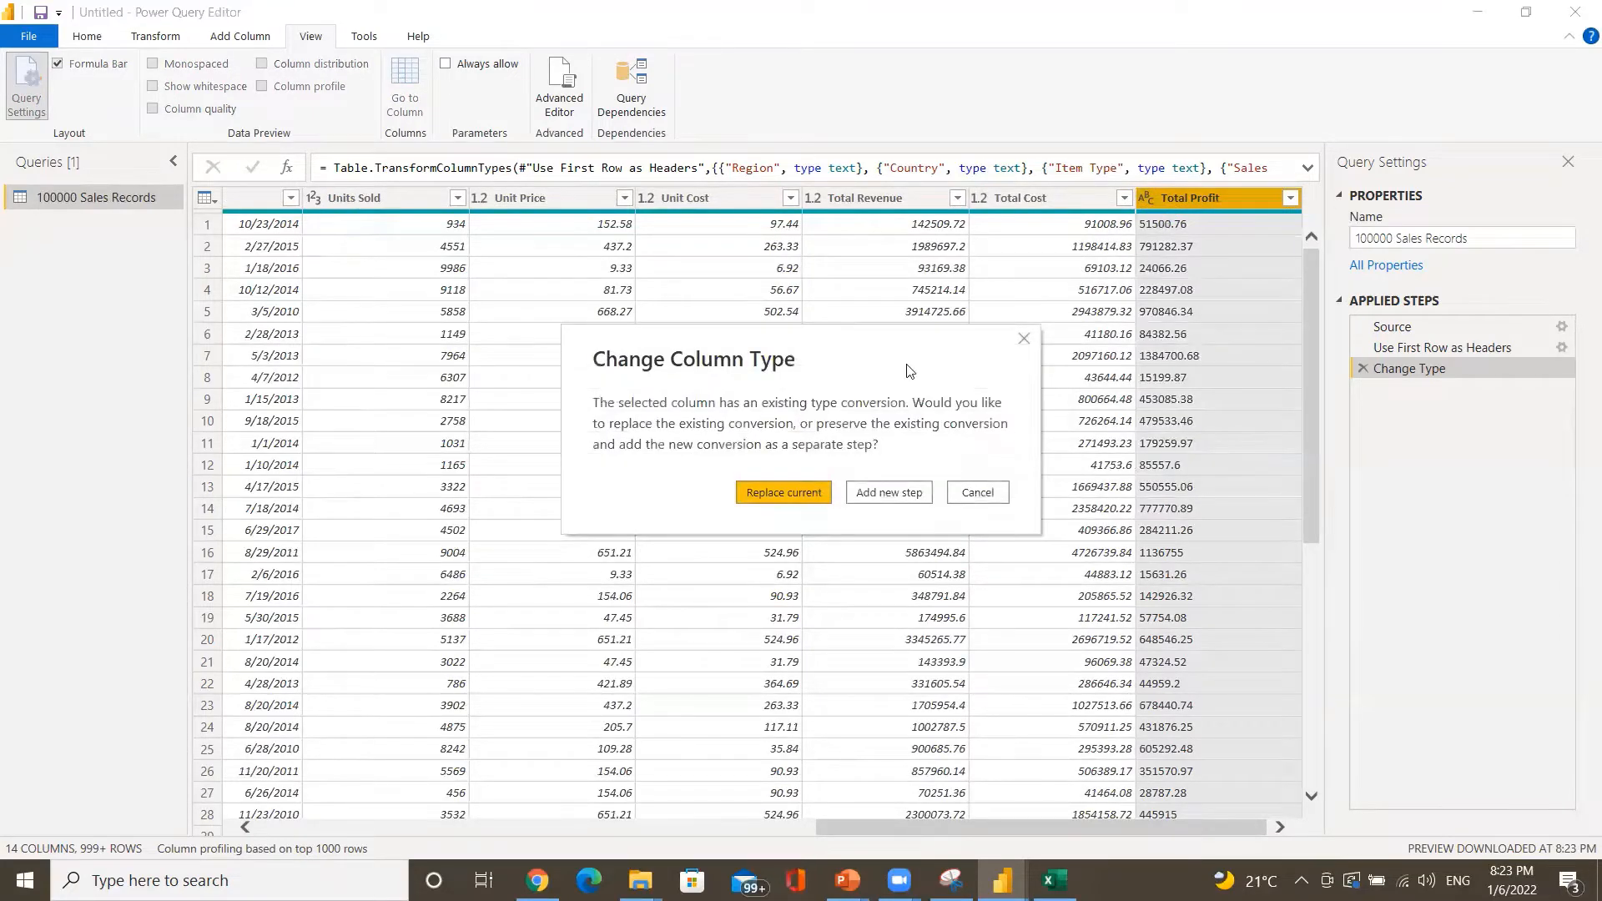
{"action": "left_click", "coordinate": [747, 494]}
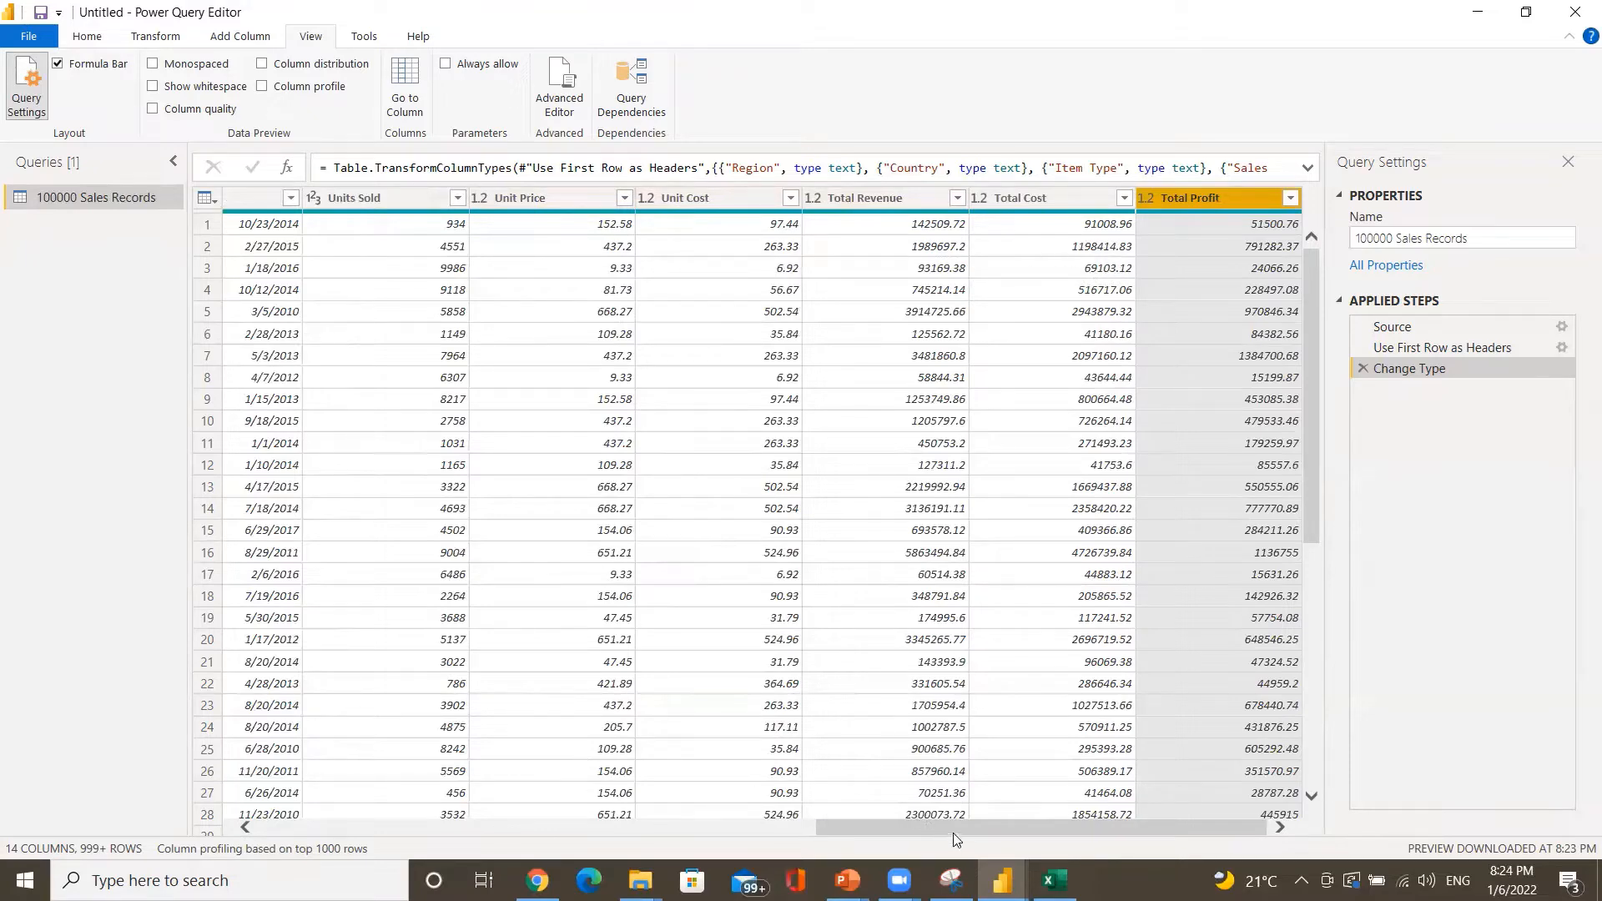
- Apply the query changes to the 100000 Sales Records data and close Power Query Editor
{"action": "left_click_drag", "start_coordinate": [951, 831], "coordinate": [719, 836]}
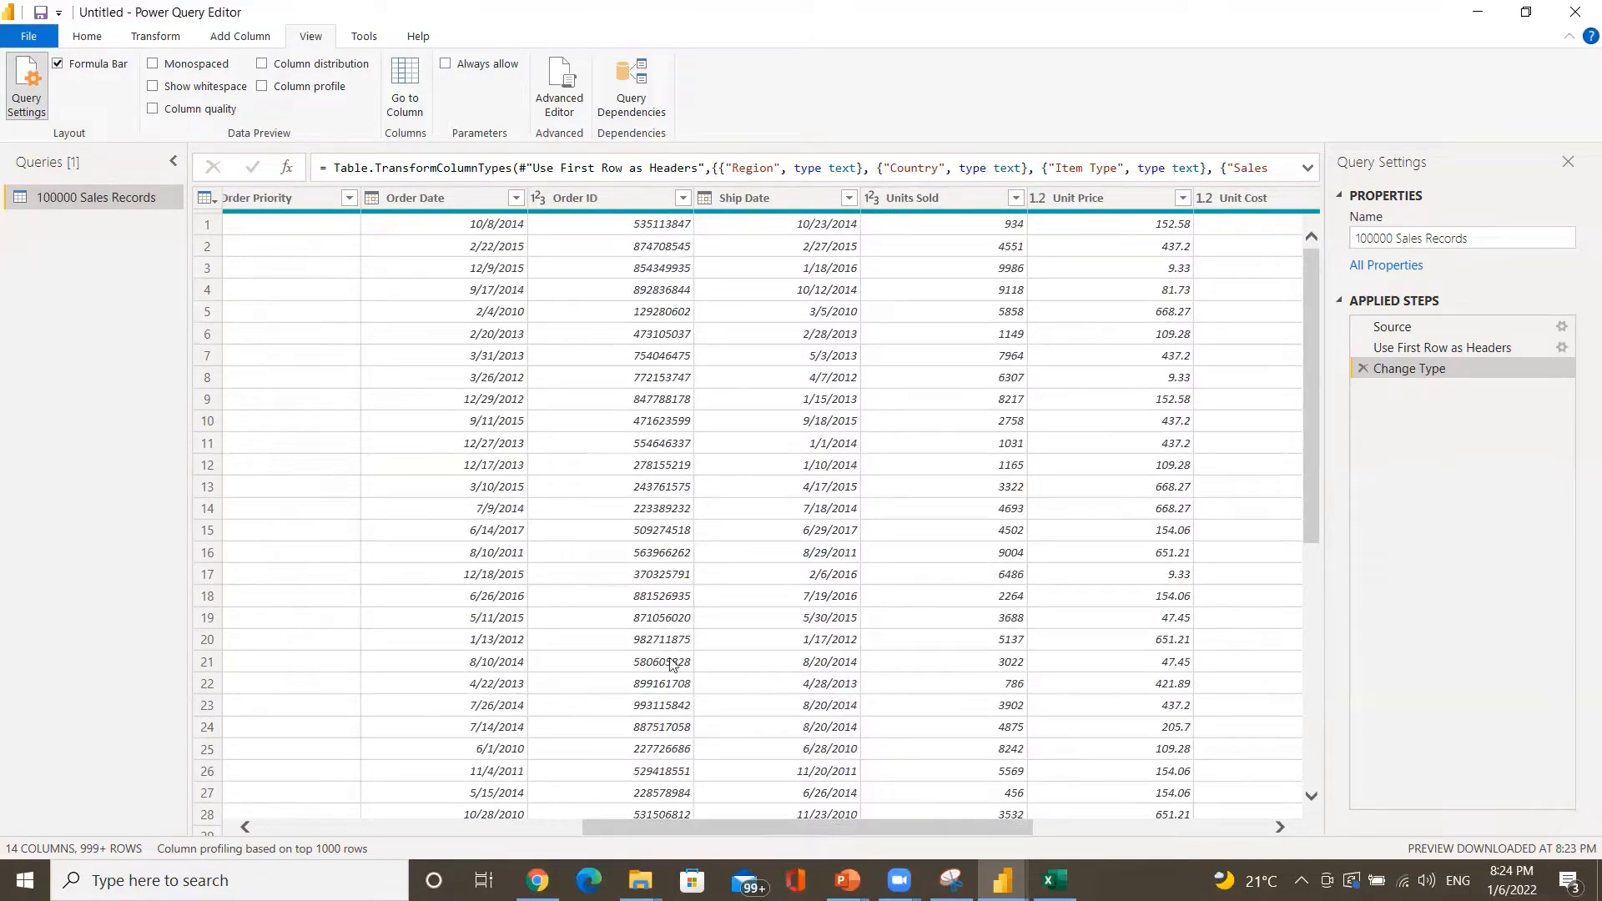
{"action": "left_click_drag", "start_coordinate": [691, 831], "coordinate": [367, 806]}
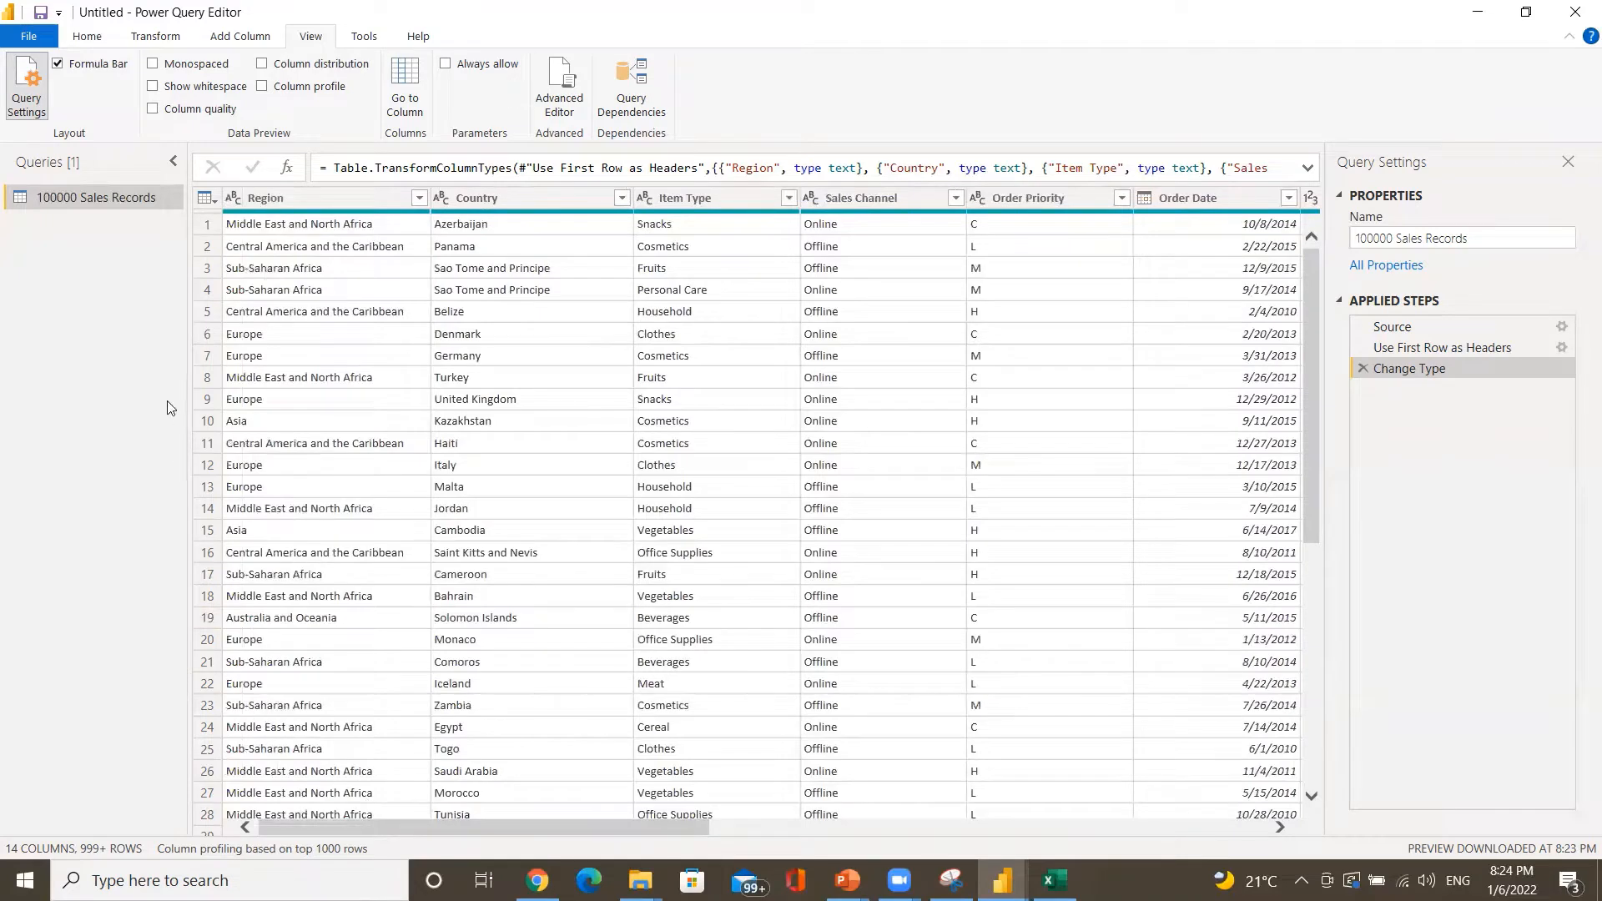
{"action": "left_click", "coordinate": [86, 38]}
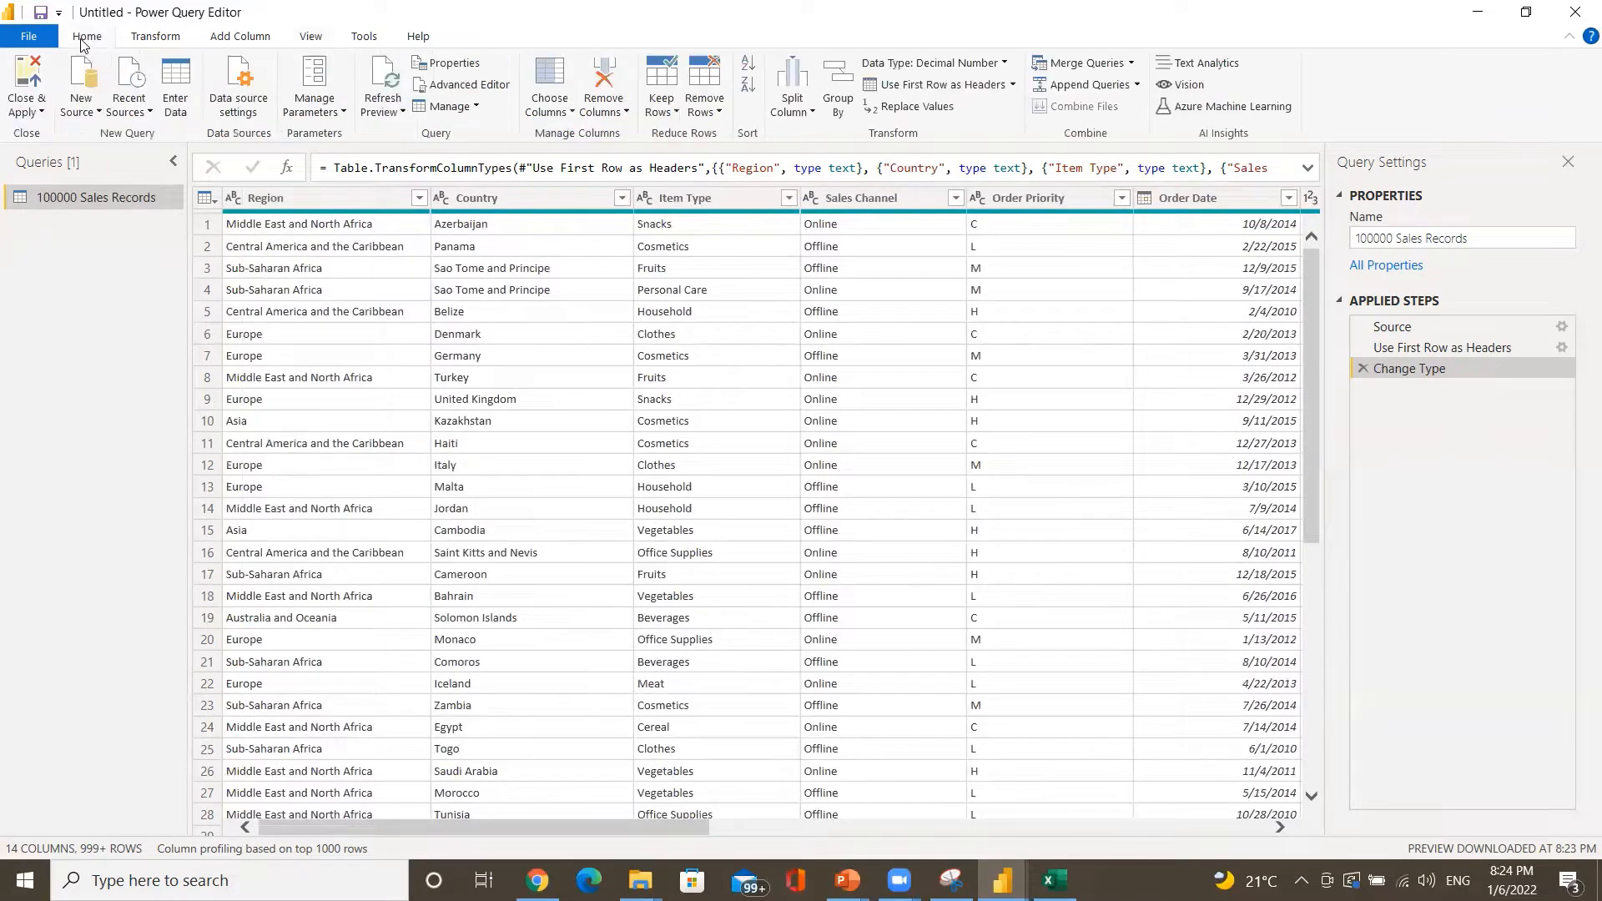
{"action": "left_click", "coordinate": [26, 111]}
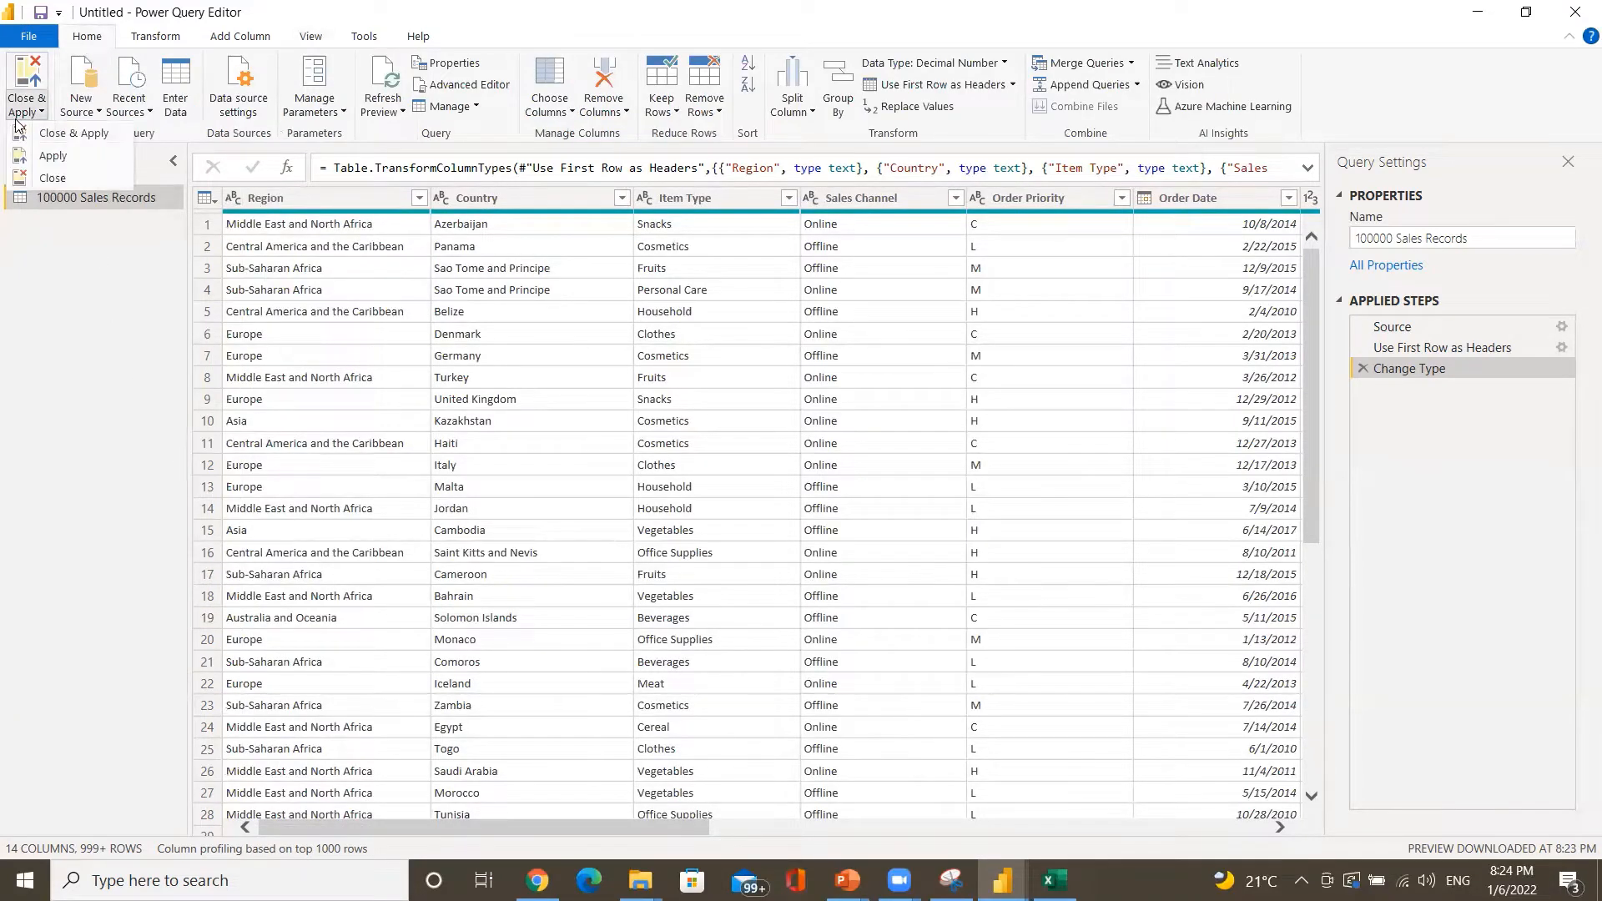
{"action": "left_click", "coordinate": [49, 140]}
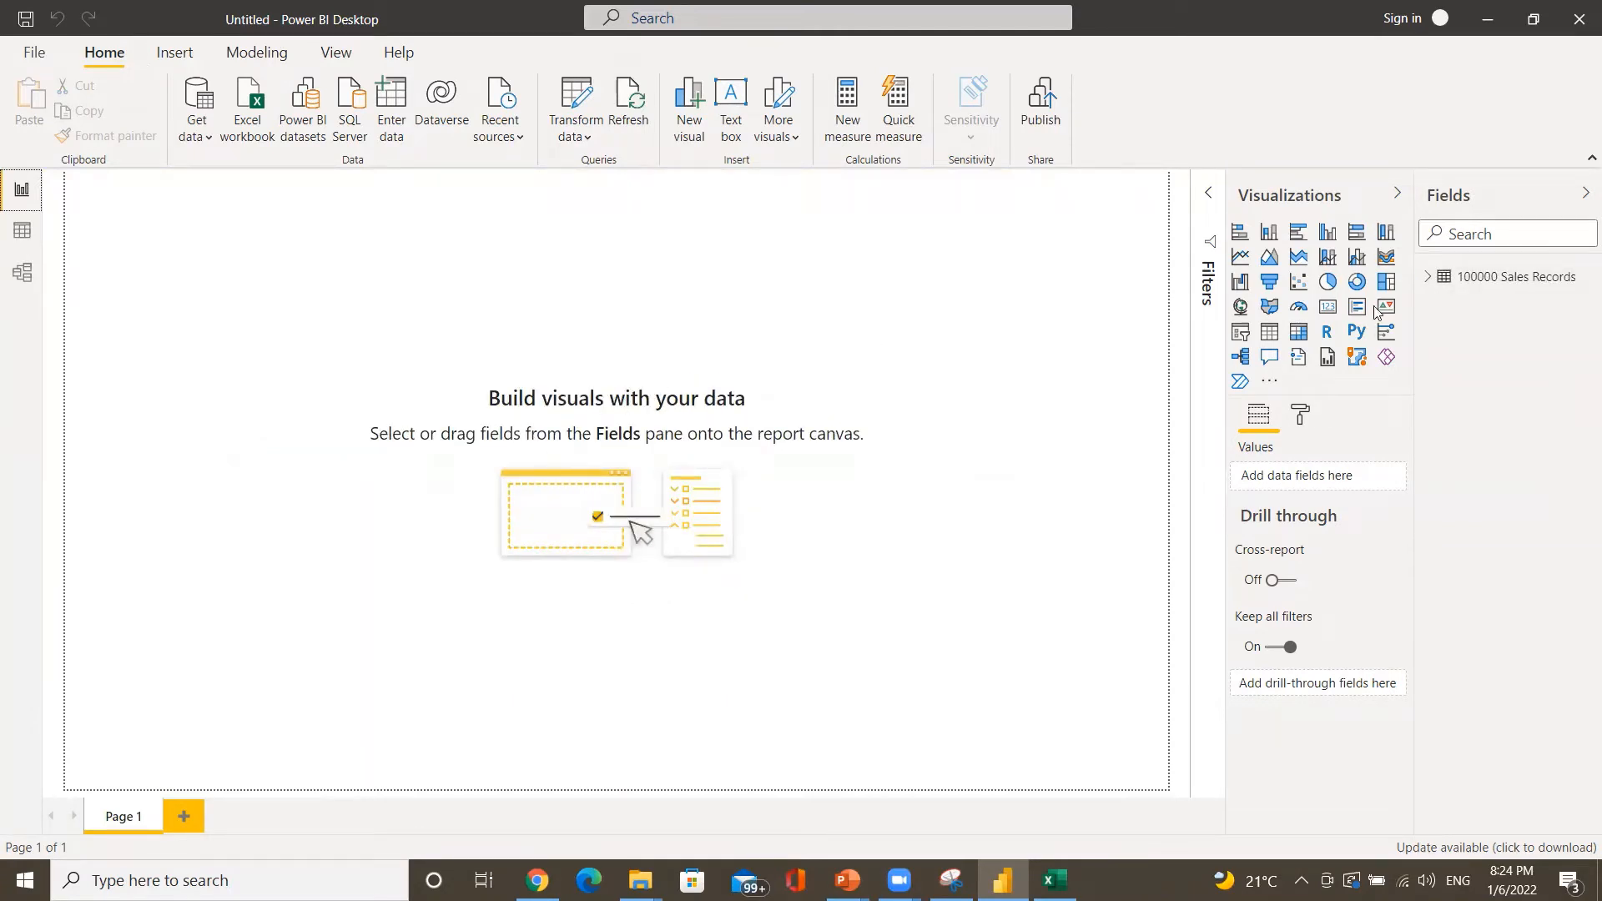
- Expand the 100000 Sales Records table's fields and check the column properties of Total Profit, Region and Total Cost
{"action": "left_click", "coordinate": [1427, 278]}
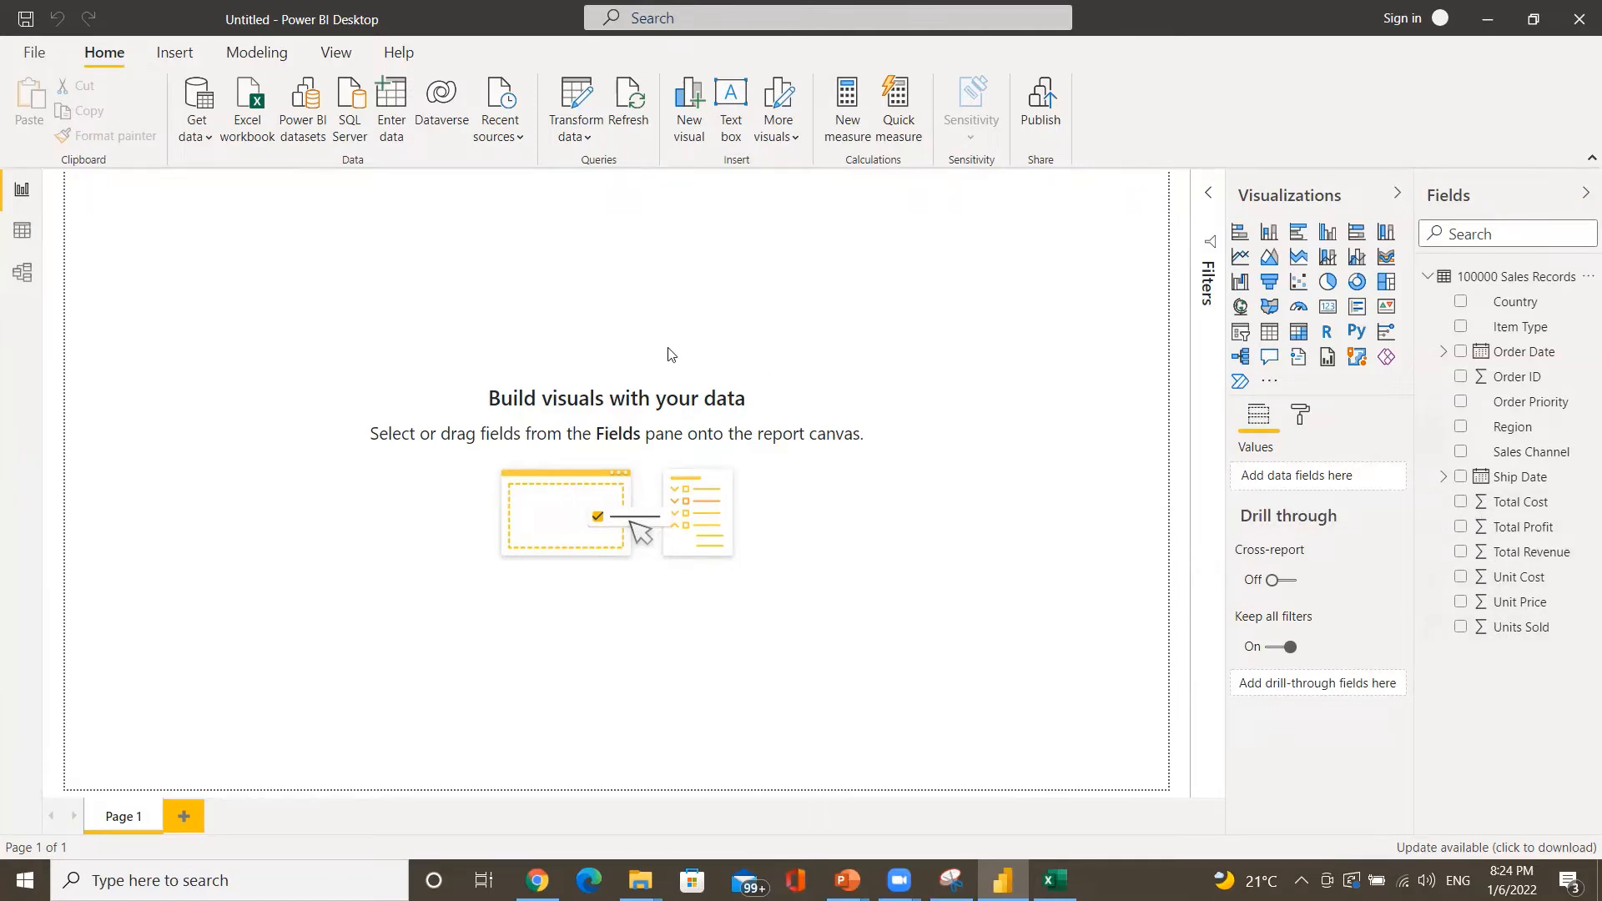
{"action": "left_click", "coordinate": [1522, 538]}
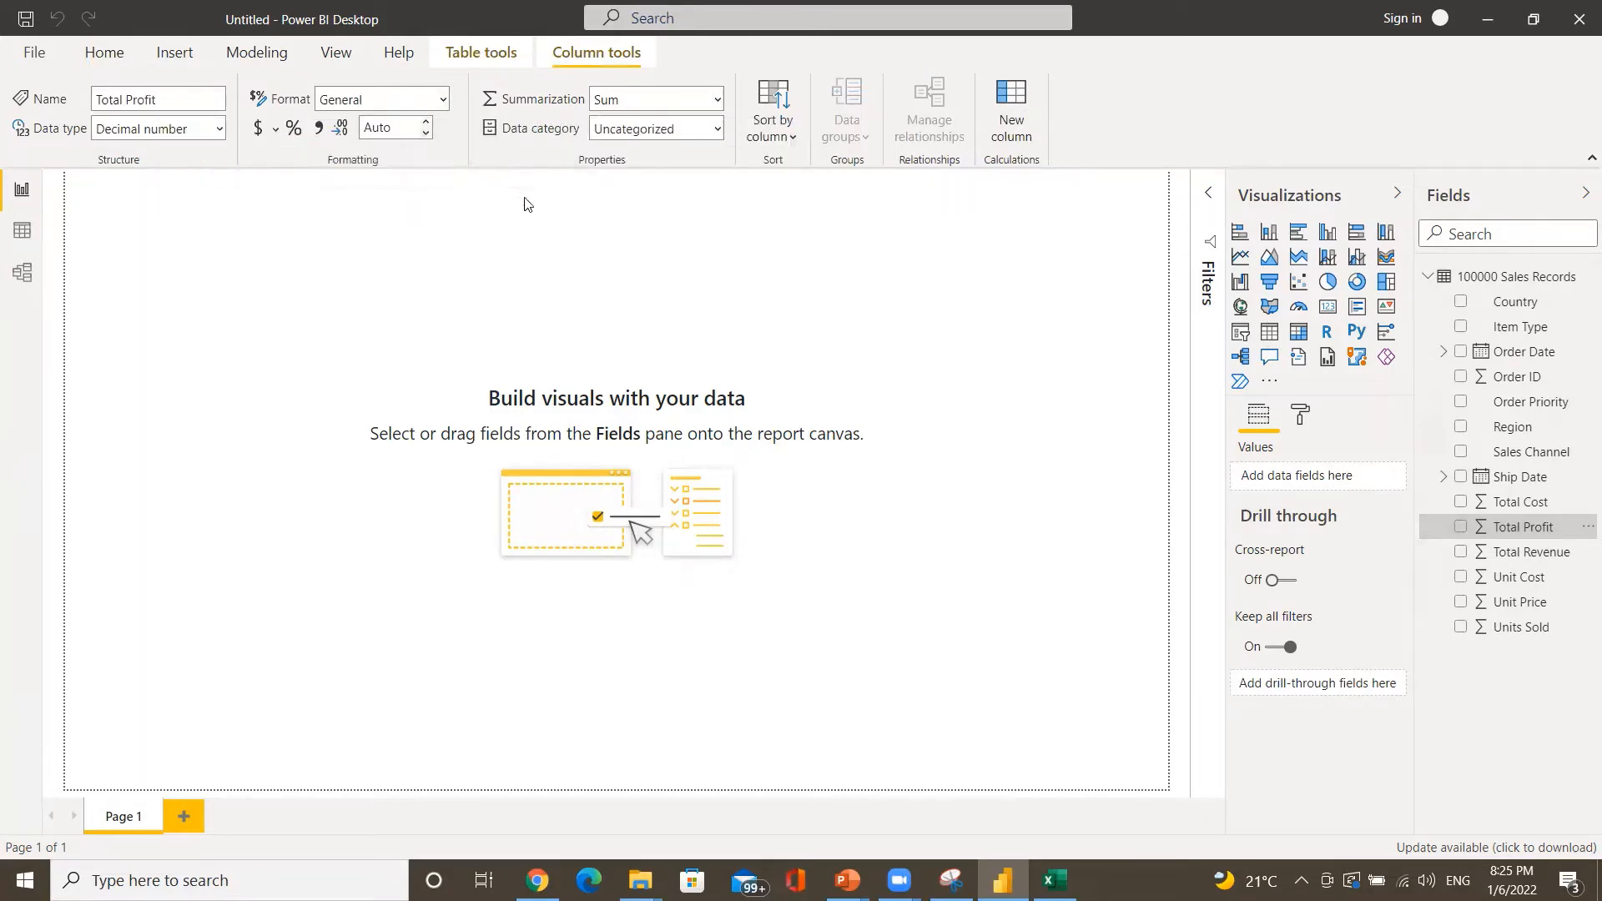
{"action": "left_click", "coordinate": [1507, 432]}
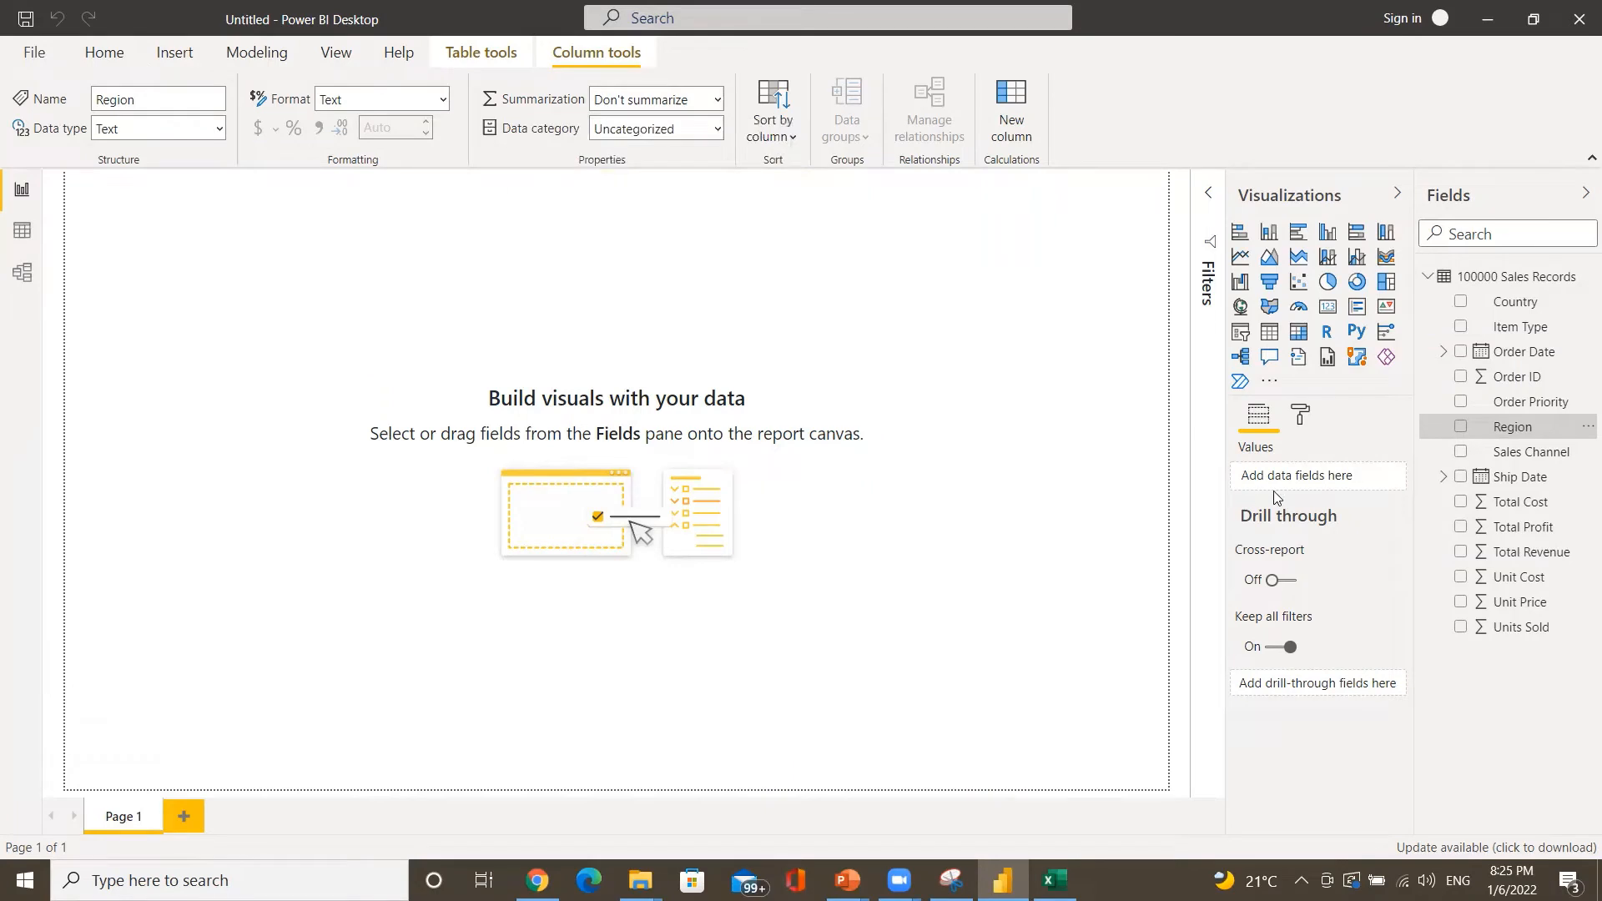
{"action": "left_click", "coordinate": [1503, 507]}
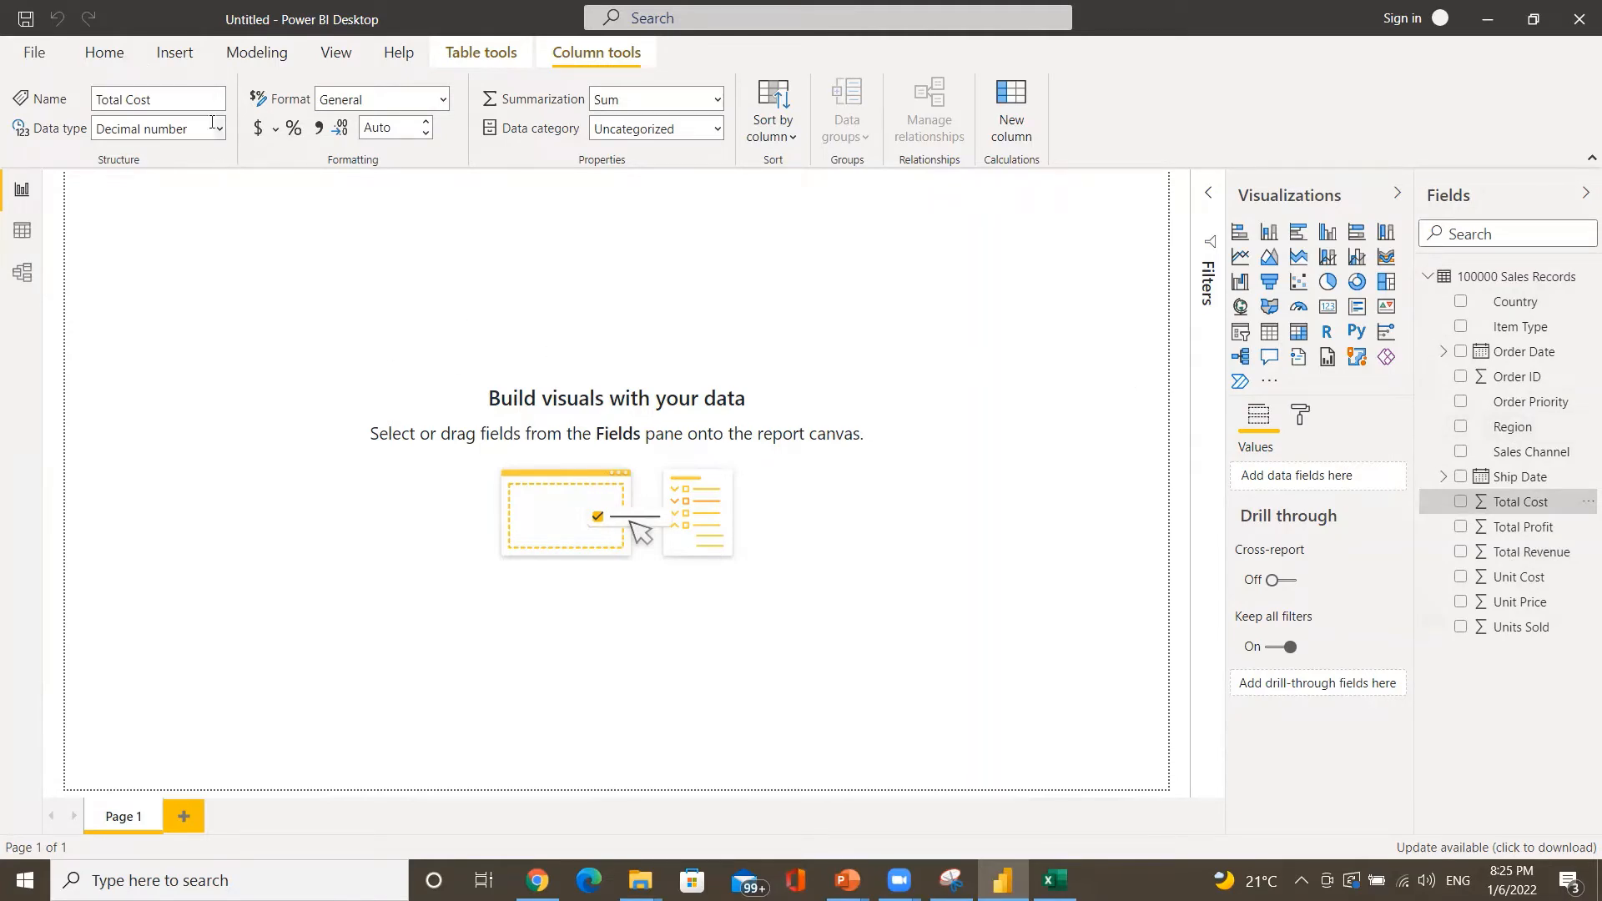
{"action": "left_click", "coordinate": [111, 55]}
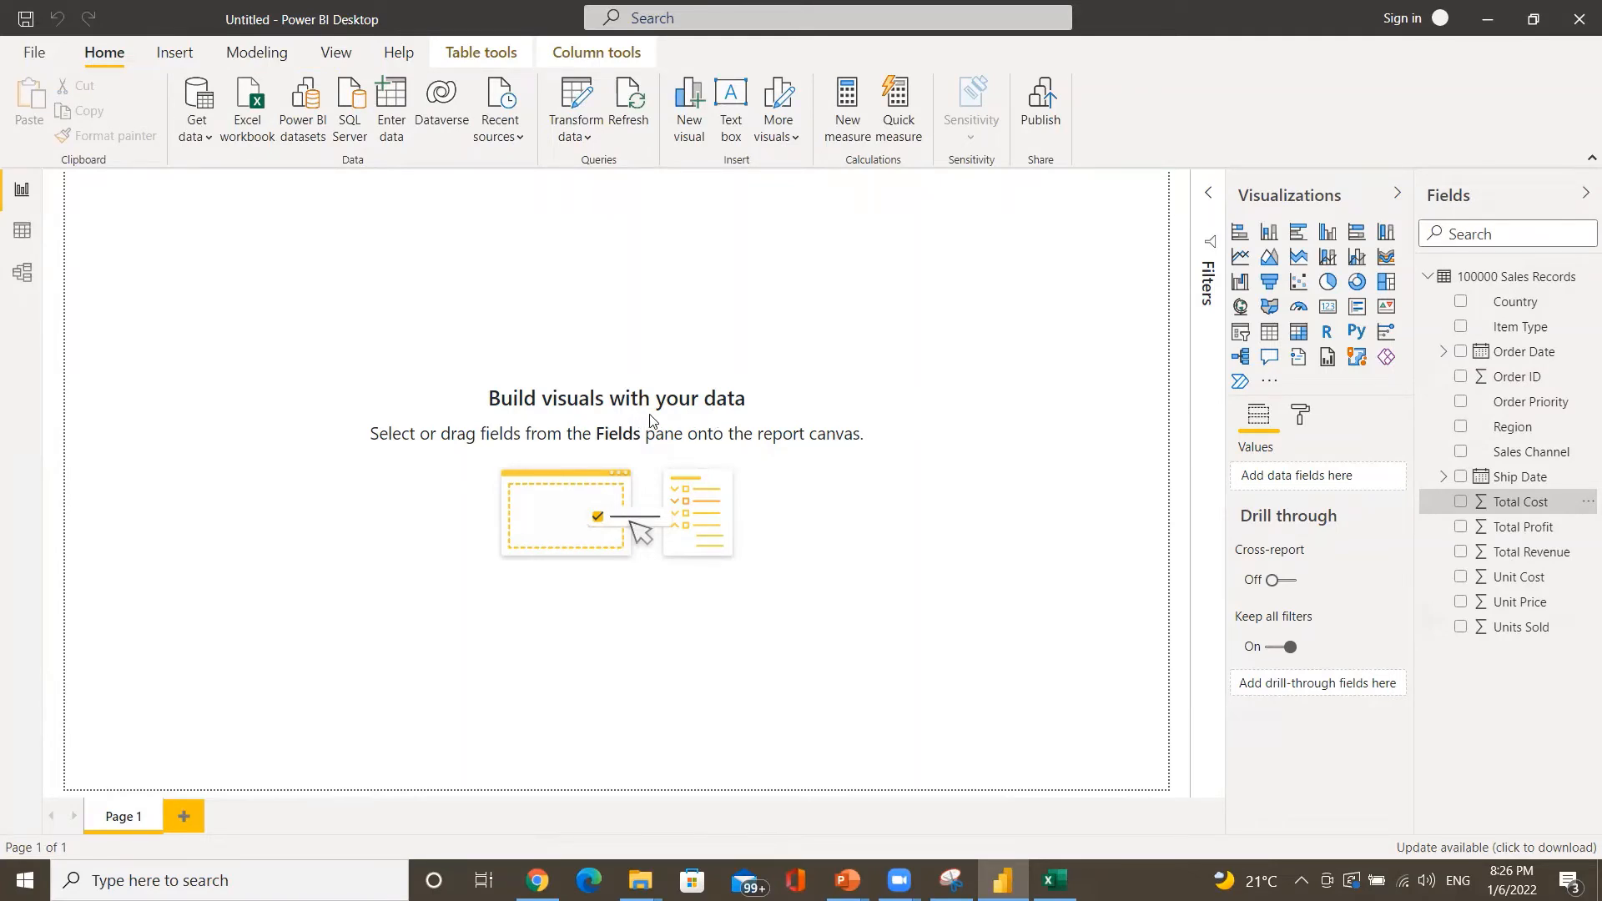
- Switch to the PowerPoint presentation to review the report requirements, and return to Power BI Desktop
{"action": "key", "text": "alt+Tab"}
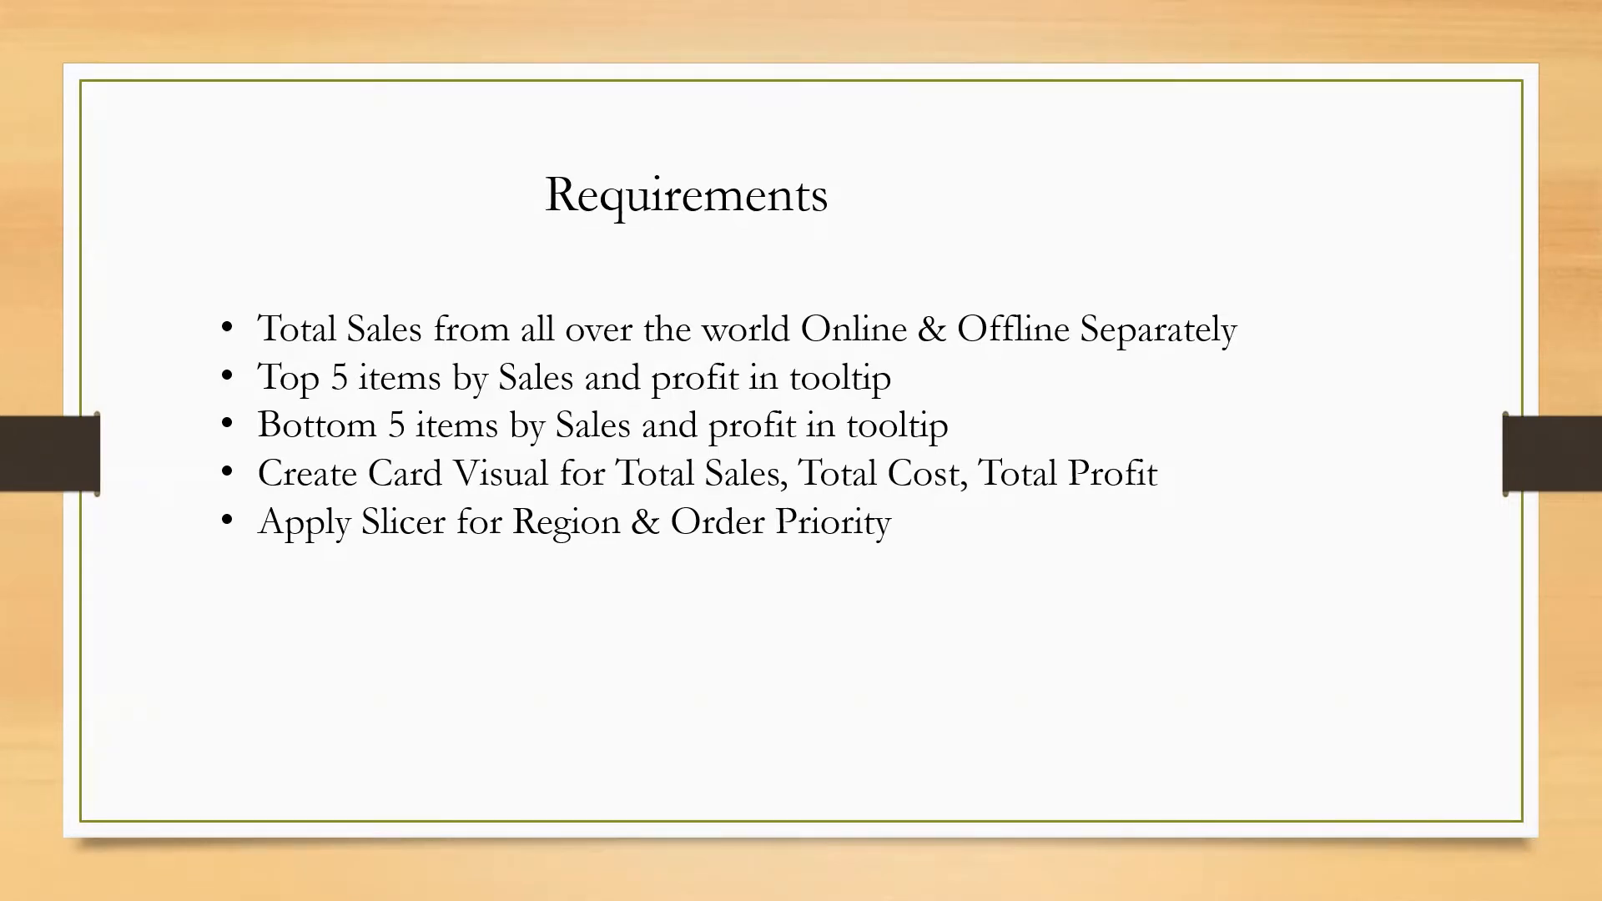
{"action": "key", "text": "alt+Tab"}
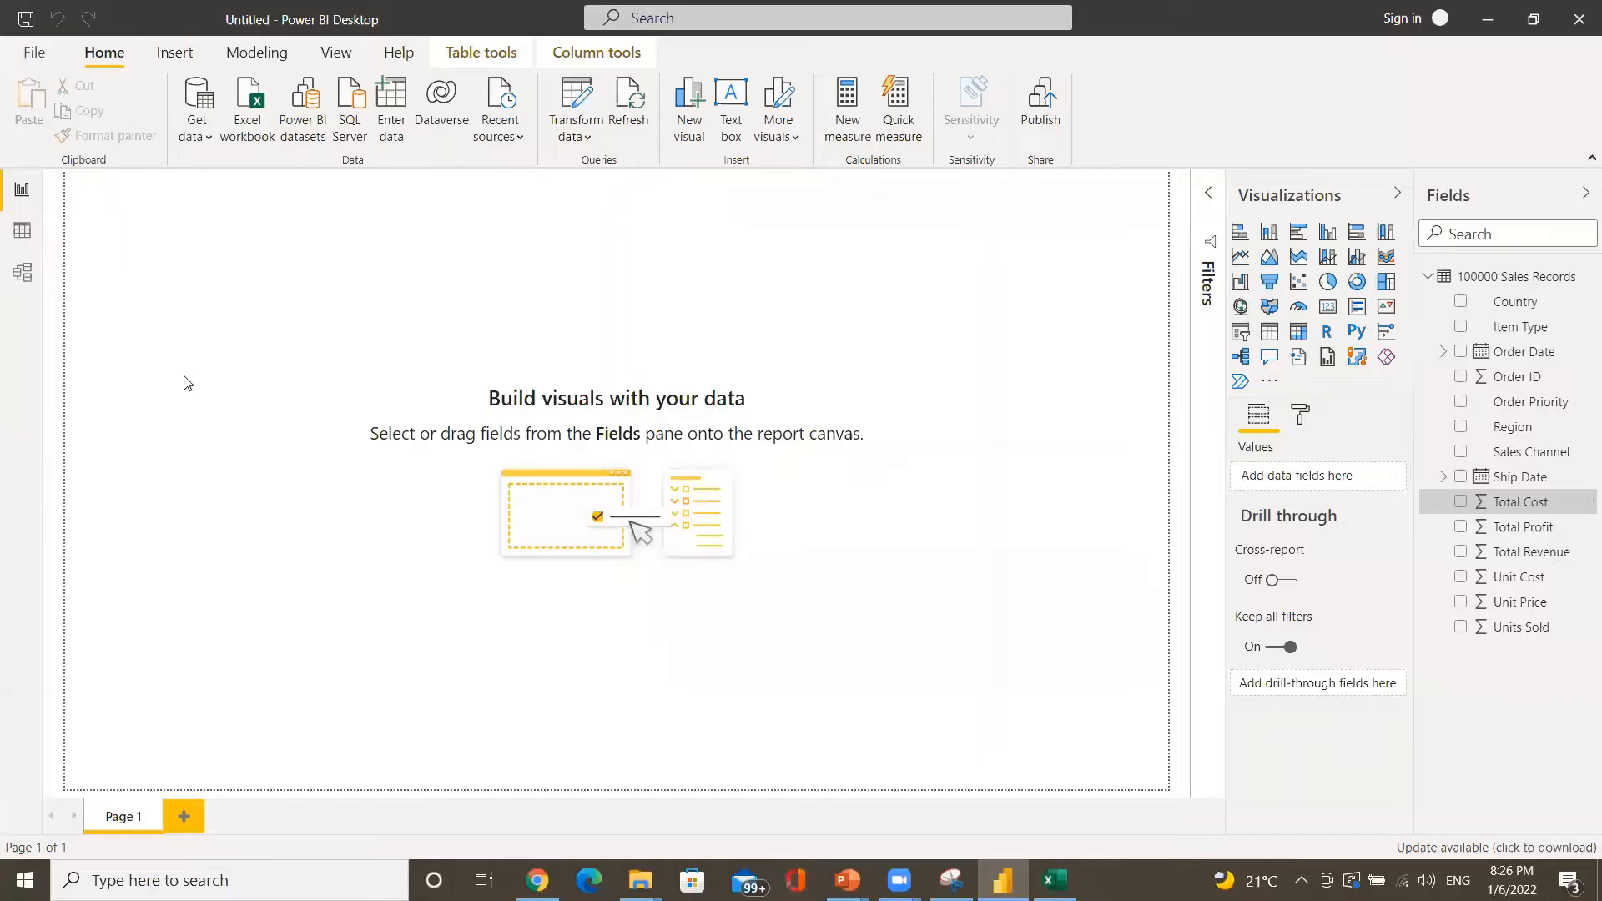
- Add a stacked column chart to Page 1 with Item Type on the axis and Total Revenue as the values
{"action": "left_click", "coordinate": [1270, 234]}
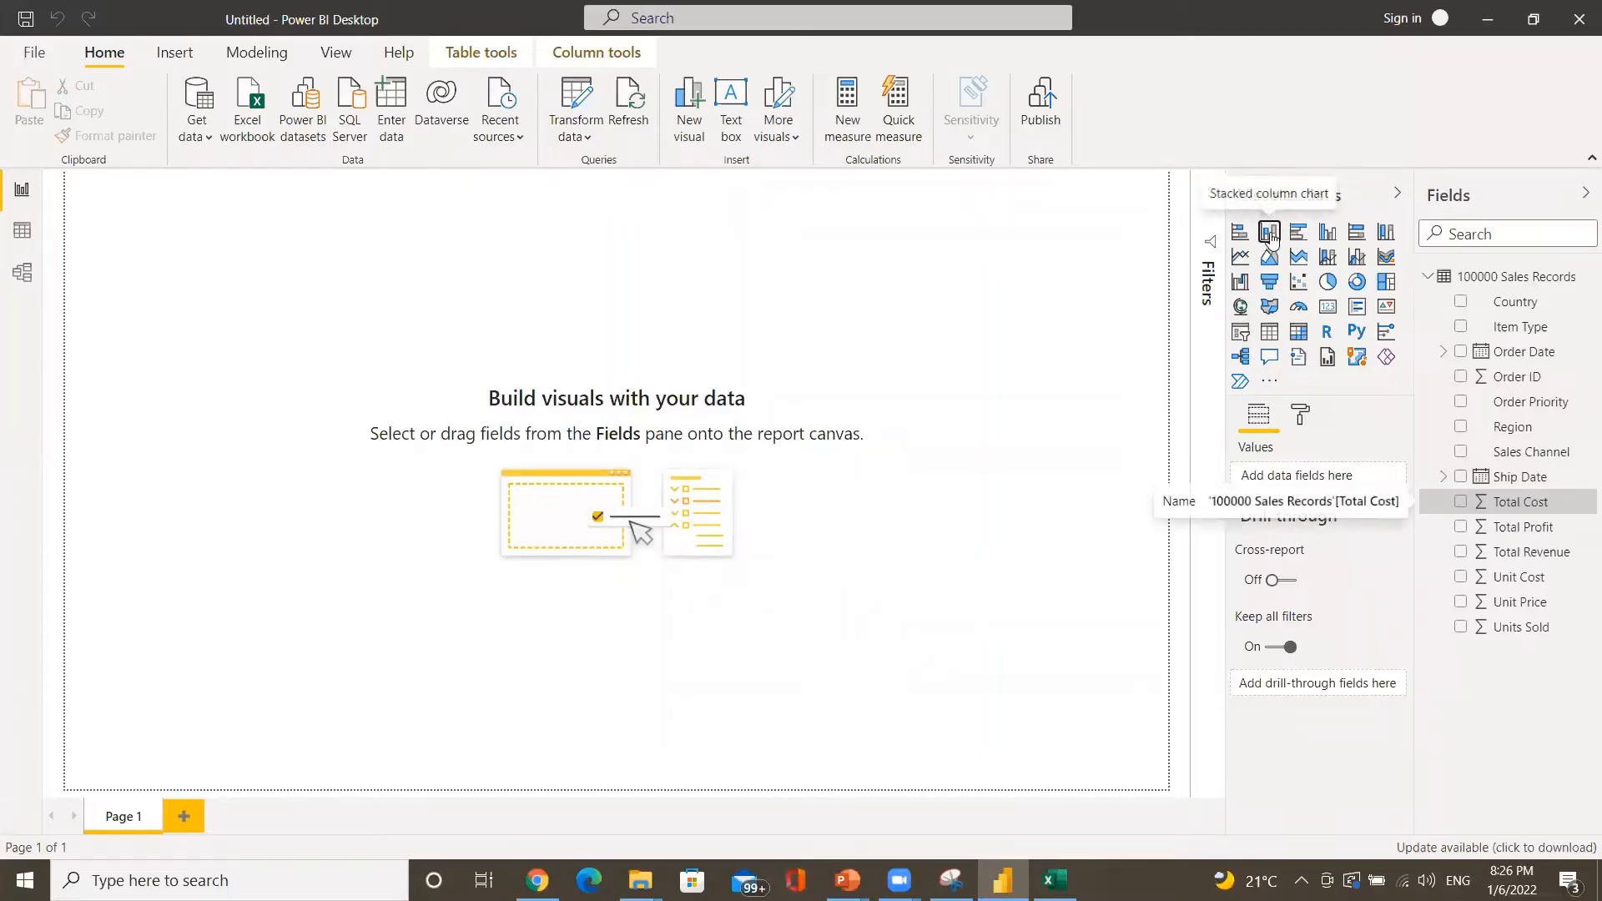
{"action": "left_click", "coordinate": [1529, 241]}
{"action": "type", "text": "ite"}
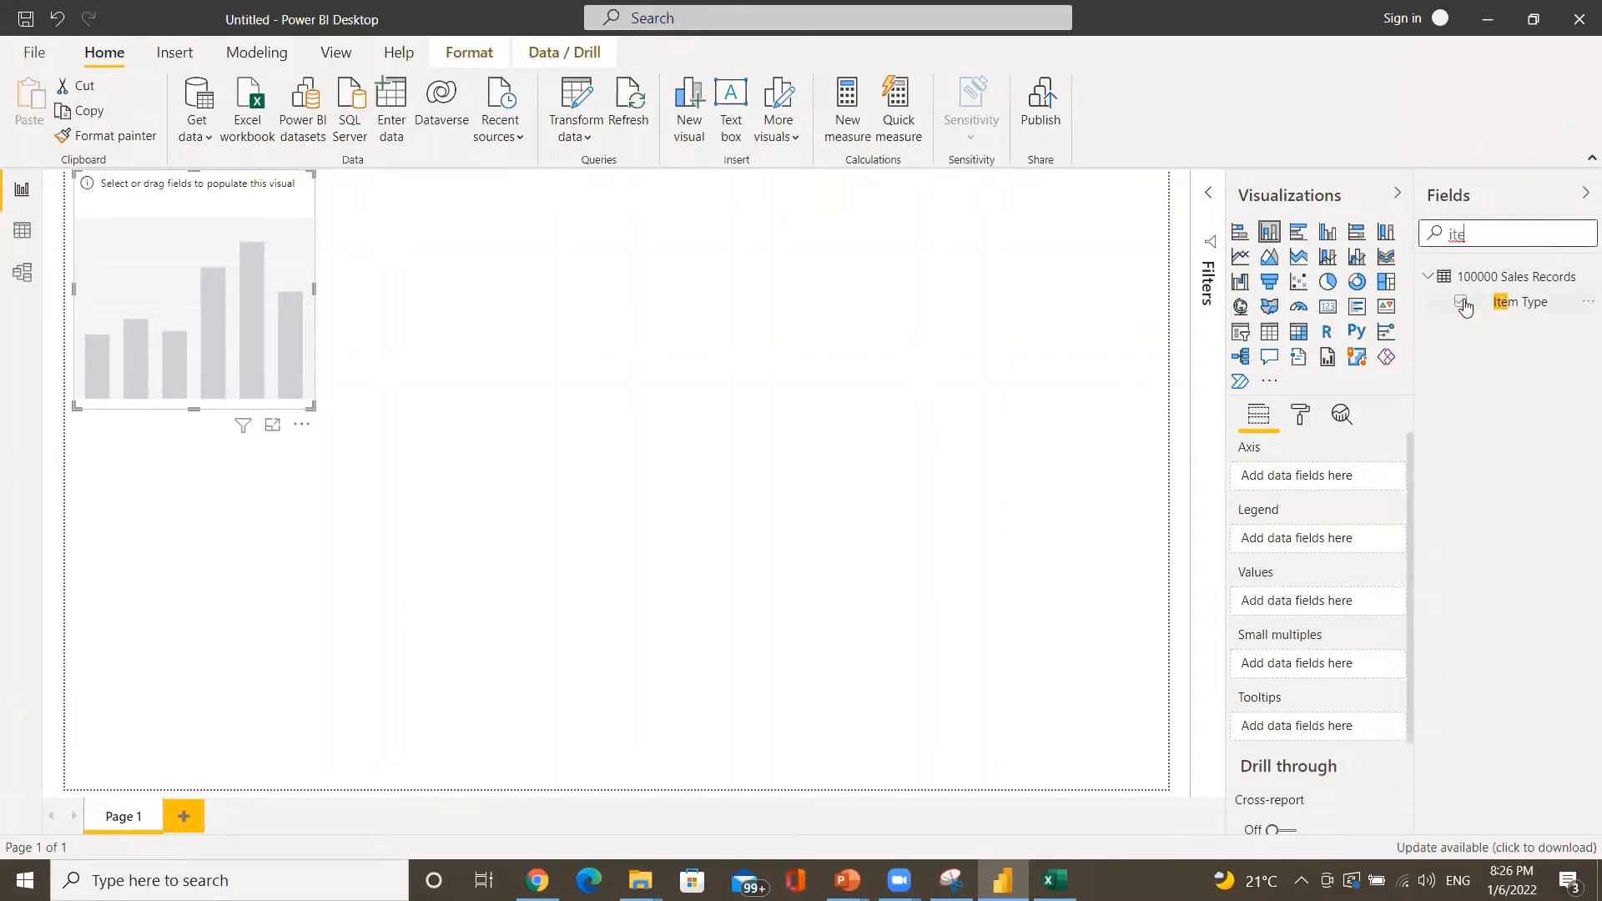
{"action": "key", "text": "BackSpace"}
{"action": "key", "text": "BackSpace"}
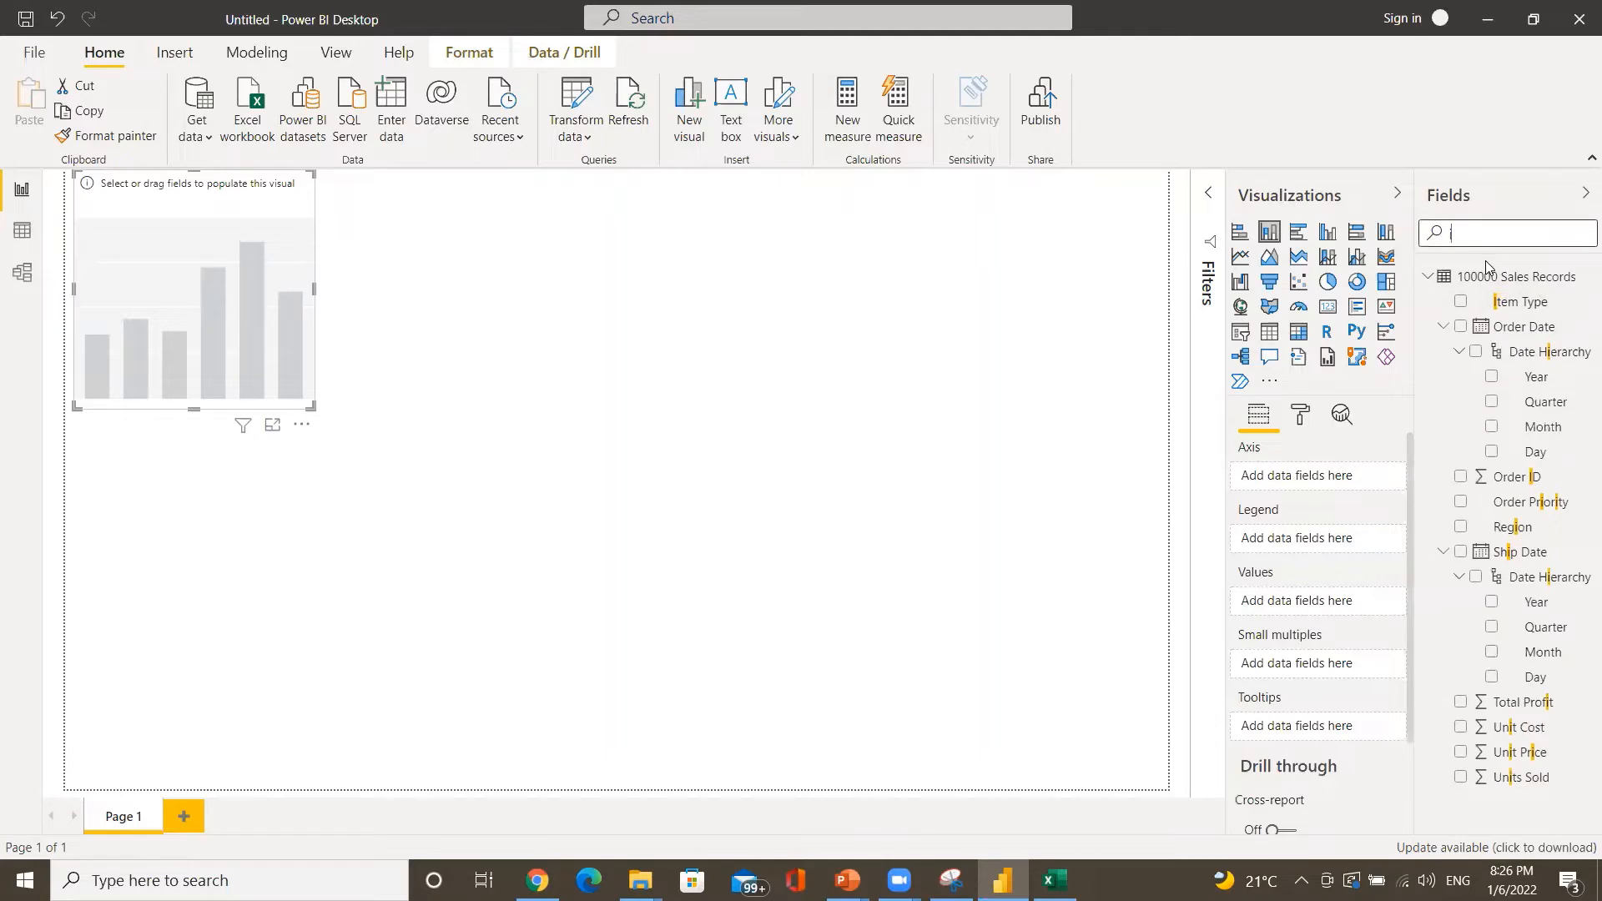
{"action": "key", "text": "BackSpace"}
{"action": "left_click", "coordinate": [1461, 328]}
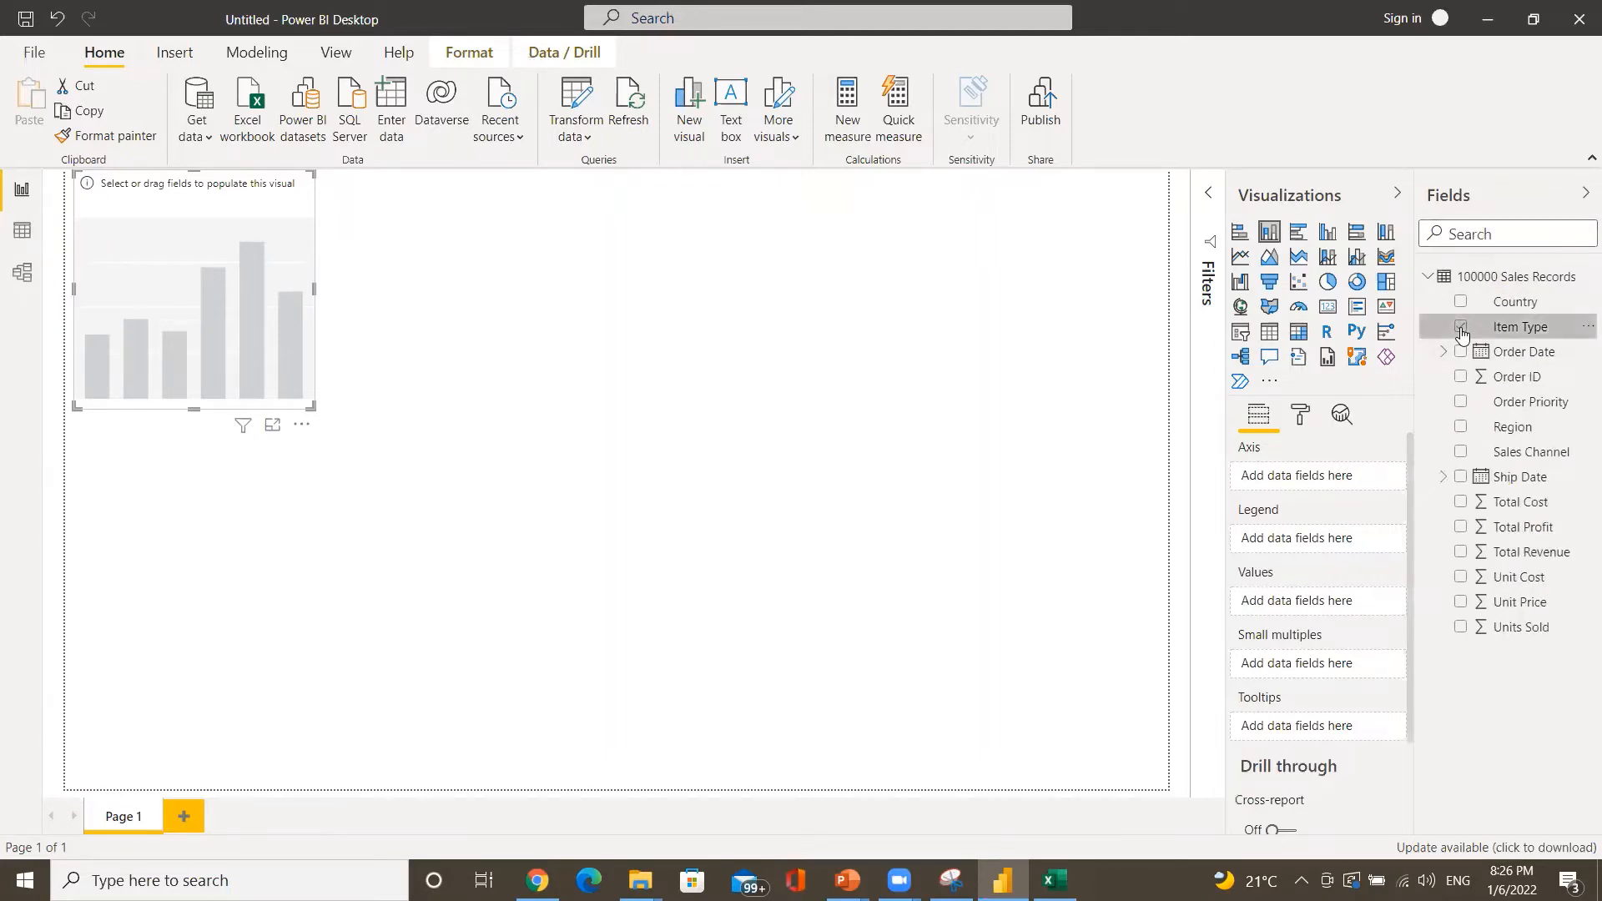
{"action": "left_click", "coordinate": [1462, 553]}
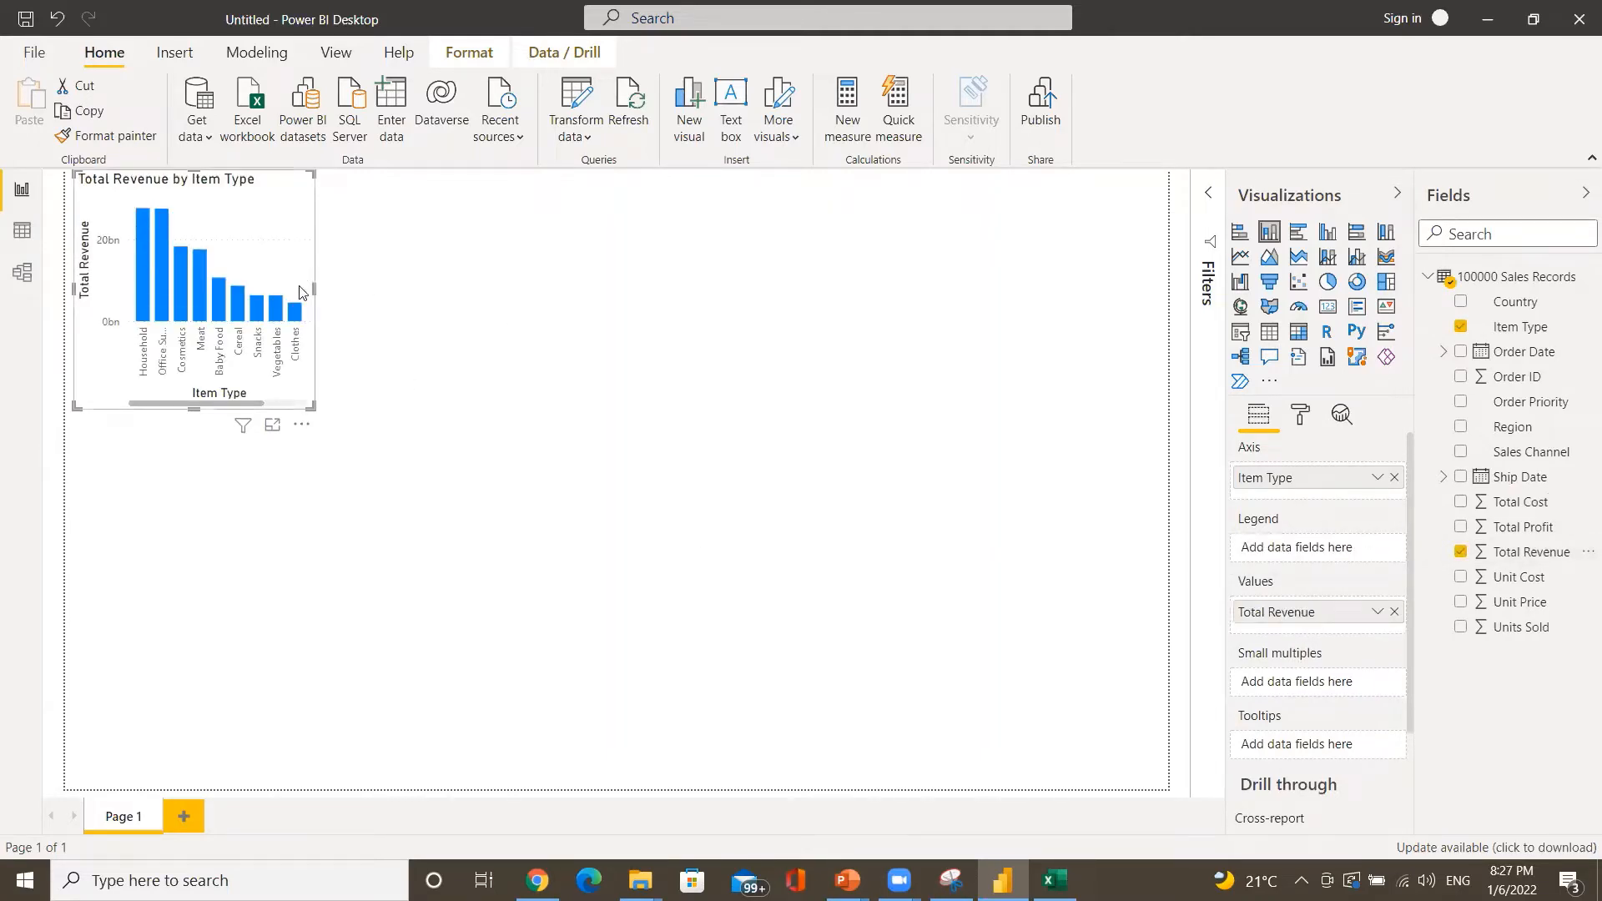
- Move the Total Revenue by Item Type chart lower on the page and widen it until all item types fit
{"action": "left_click_drag", "start_coordinate": [292, 276], "coordinate": [338, 367]}
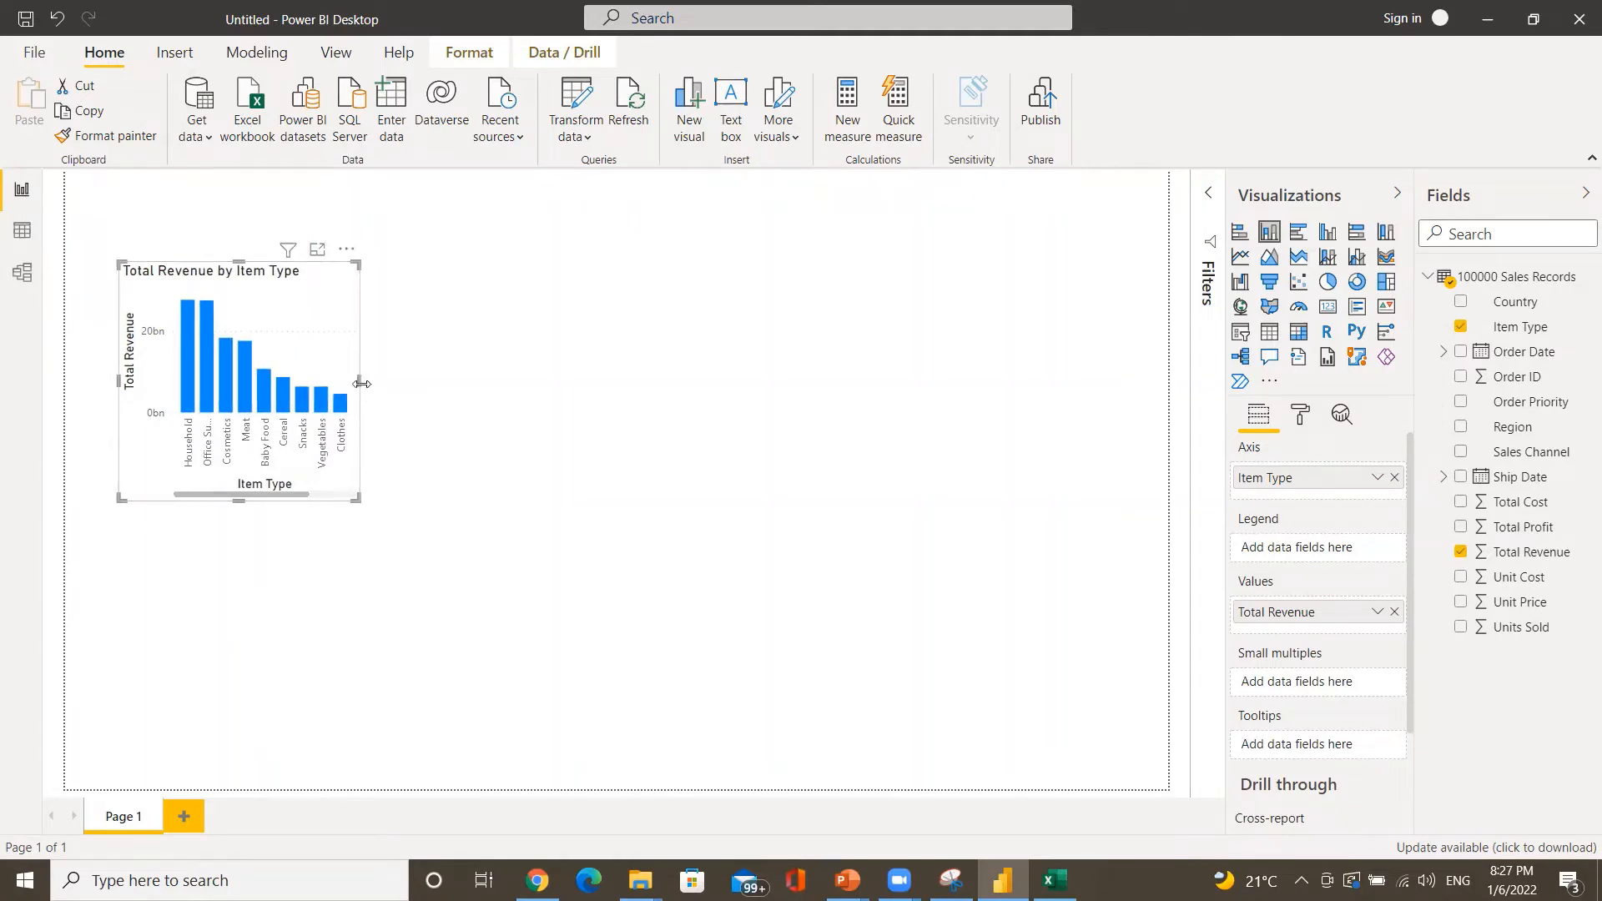
{"action": "left_click_drag", "start_coordinate": [358, 382], "coordinate": [453, 409]}
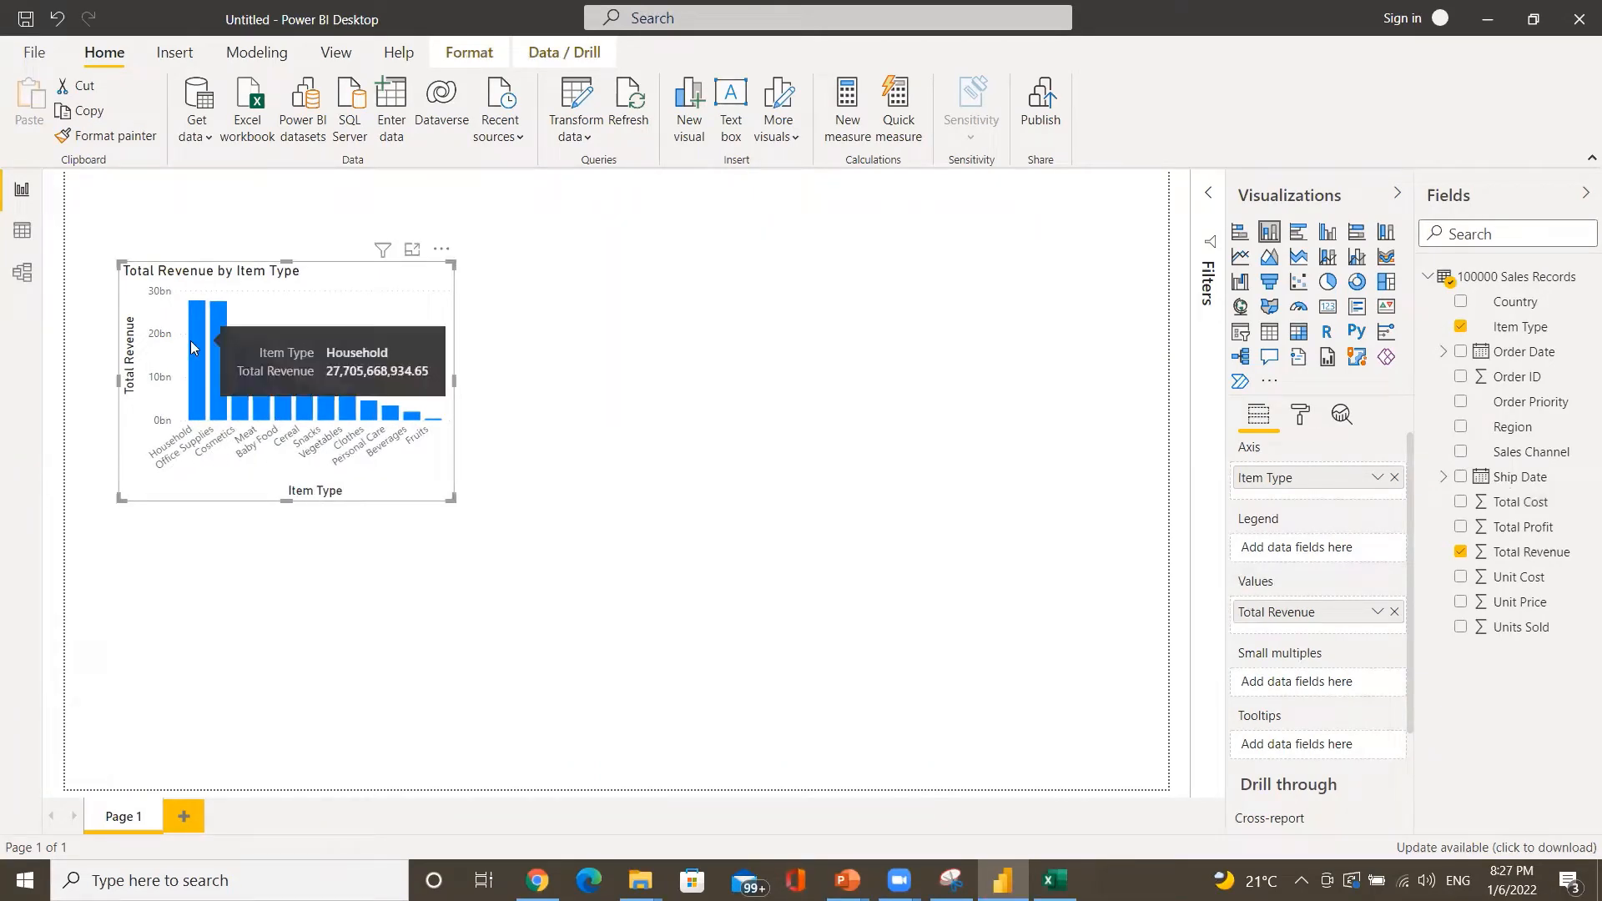
{"action": "mouse_move", "coordinate": [214, 358]}
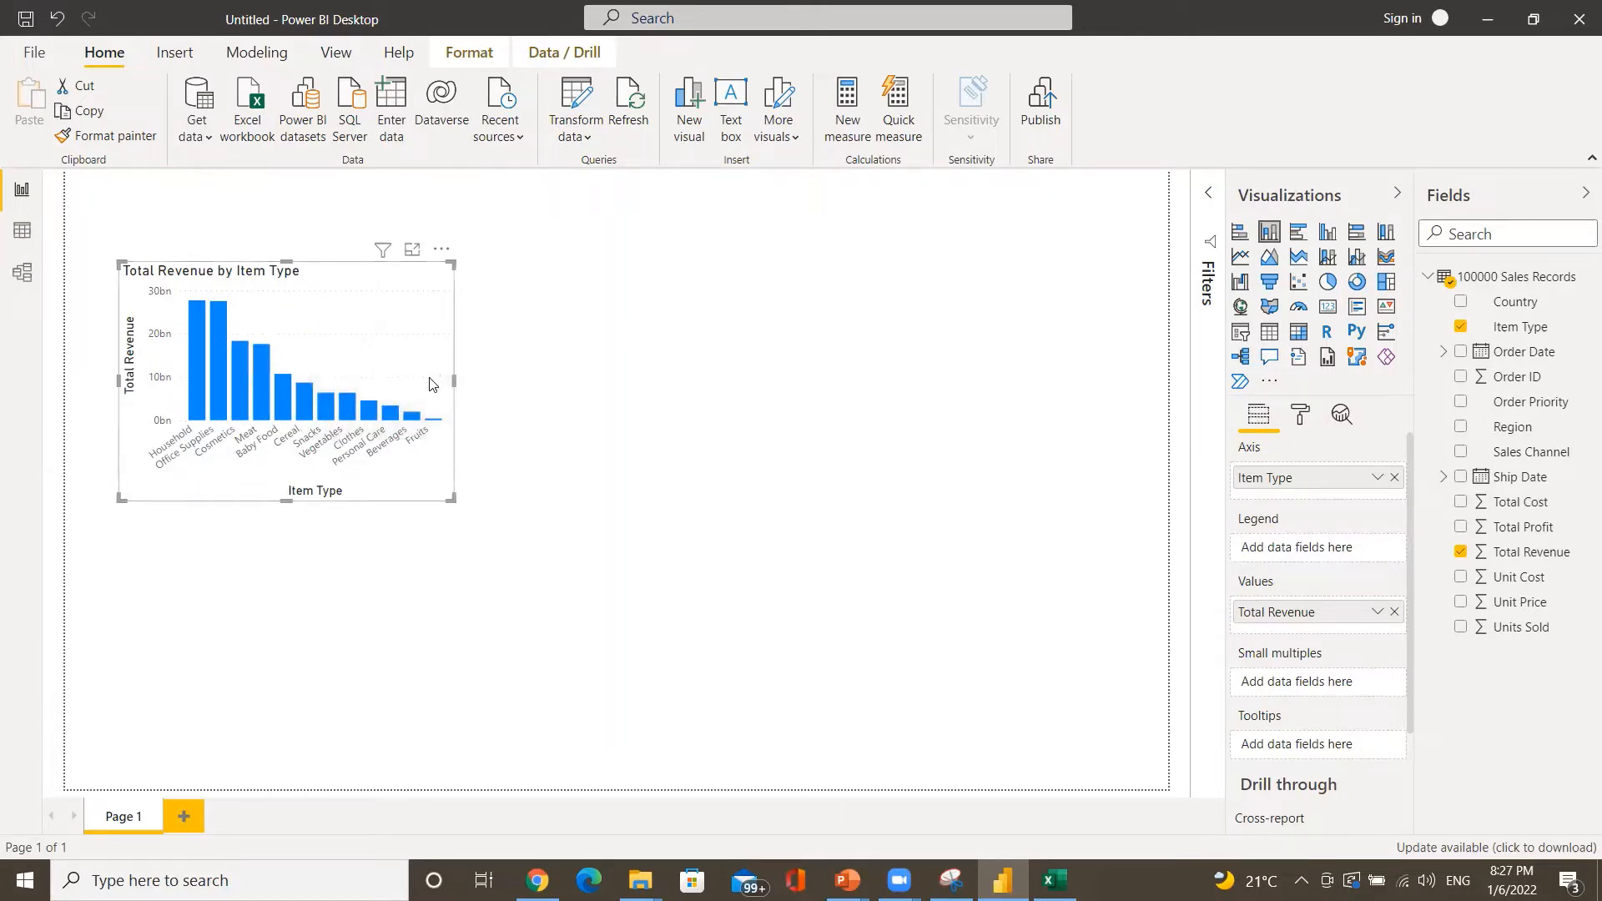
- Filter the chart's Item Type with a Top N filter showing the top 5 items by Total Revenue
{"action": "left_click", "coordinate": [1206, 199]}
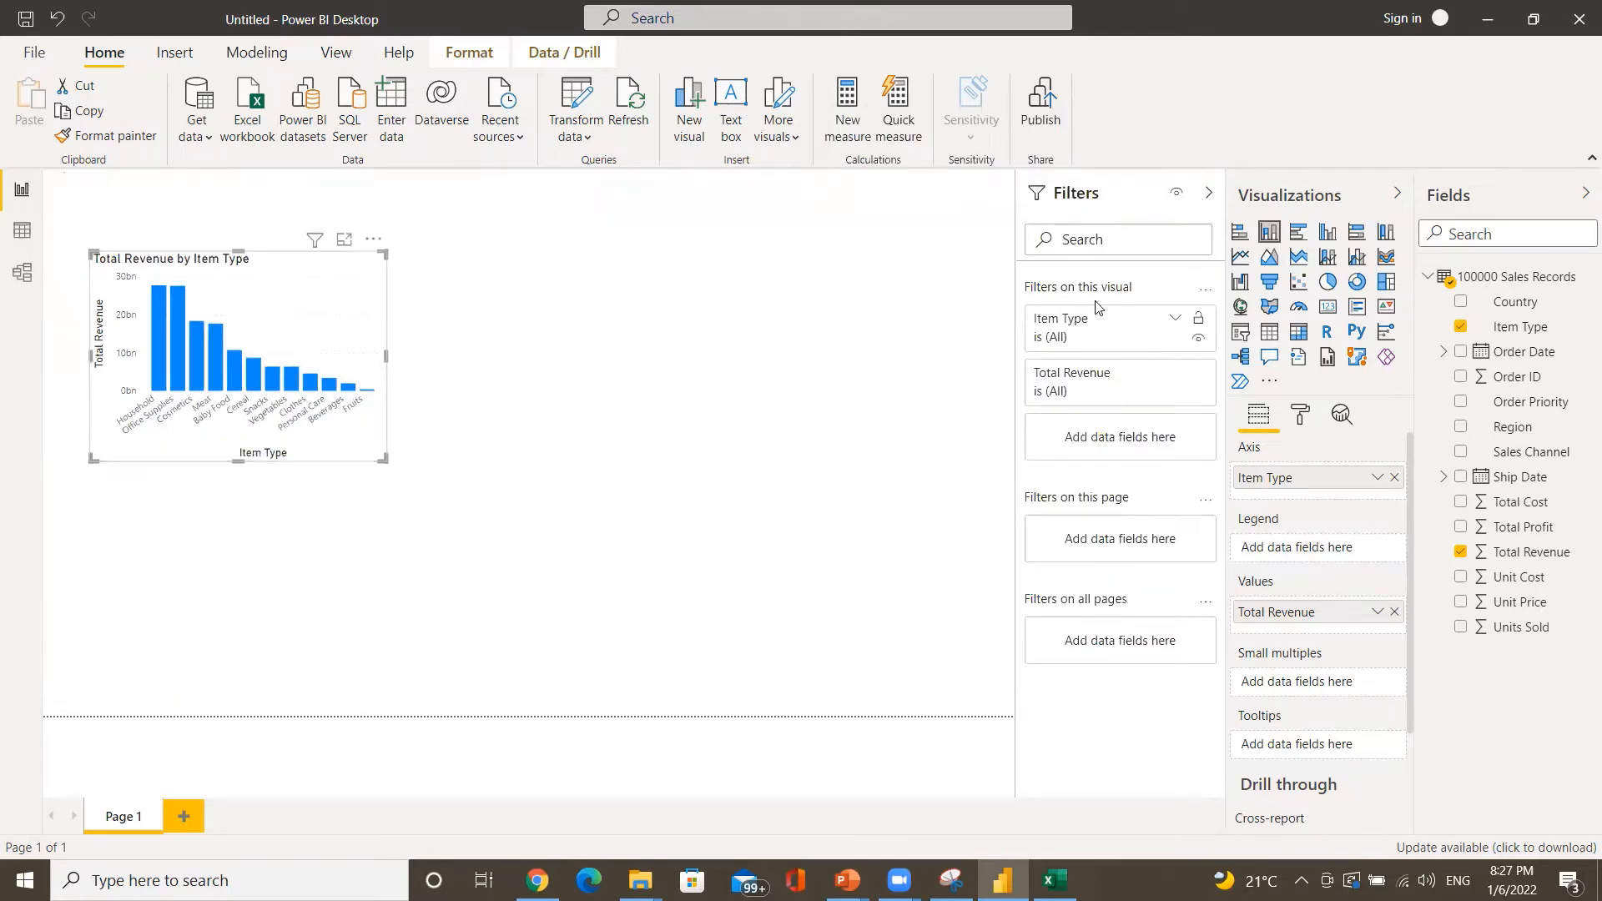
{"action": "left_click", "coordinate": [1175, 321]}
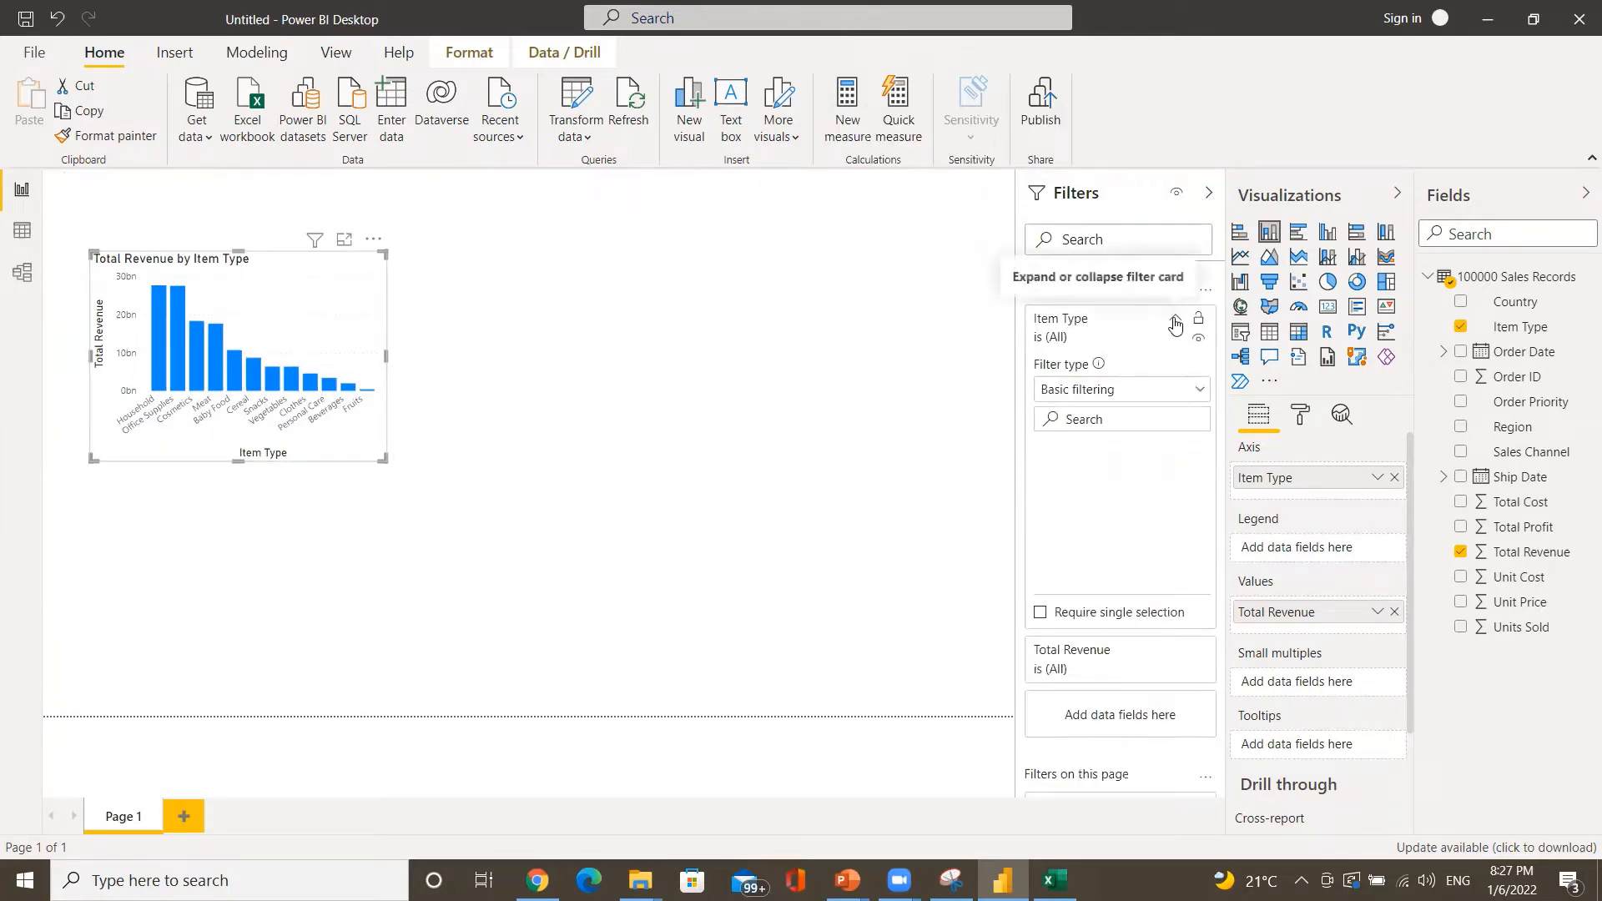
{"action": "left_click", "coordinate": [1130, 392]}
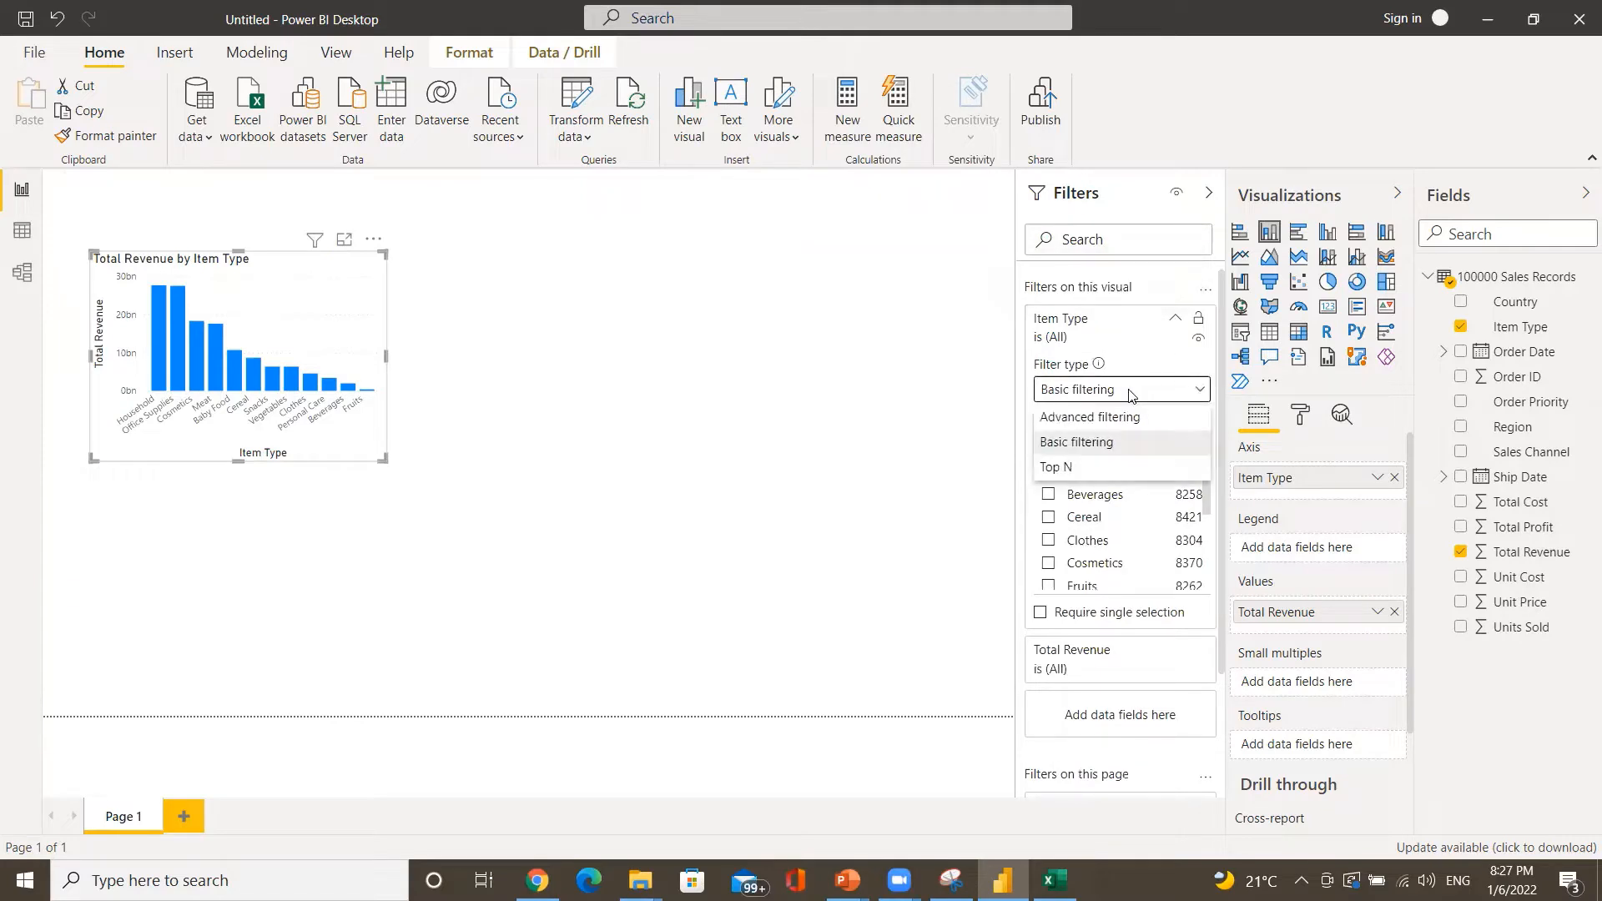
{"action": "left_click", "coordinate": [1082, 469]}
{"action": "left_click", "coordinate": [1151, 447]}
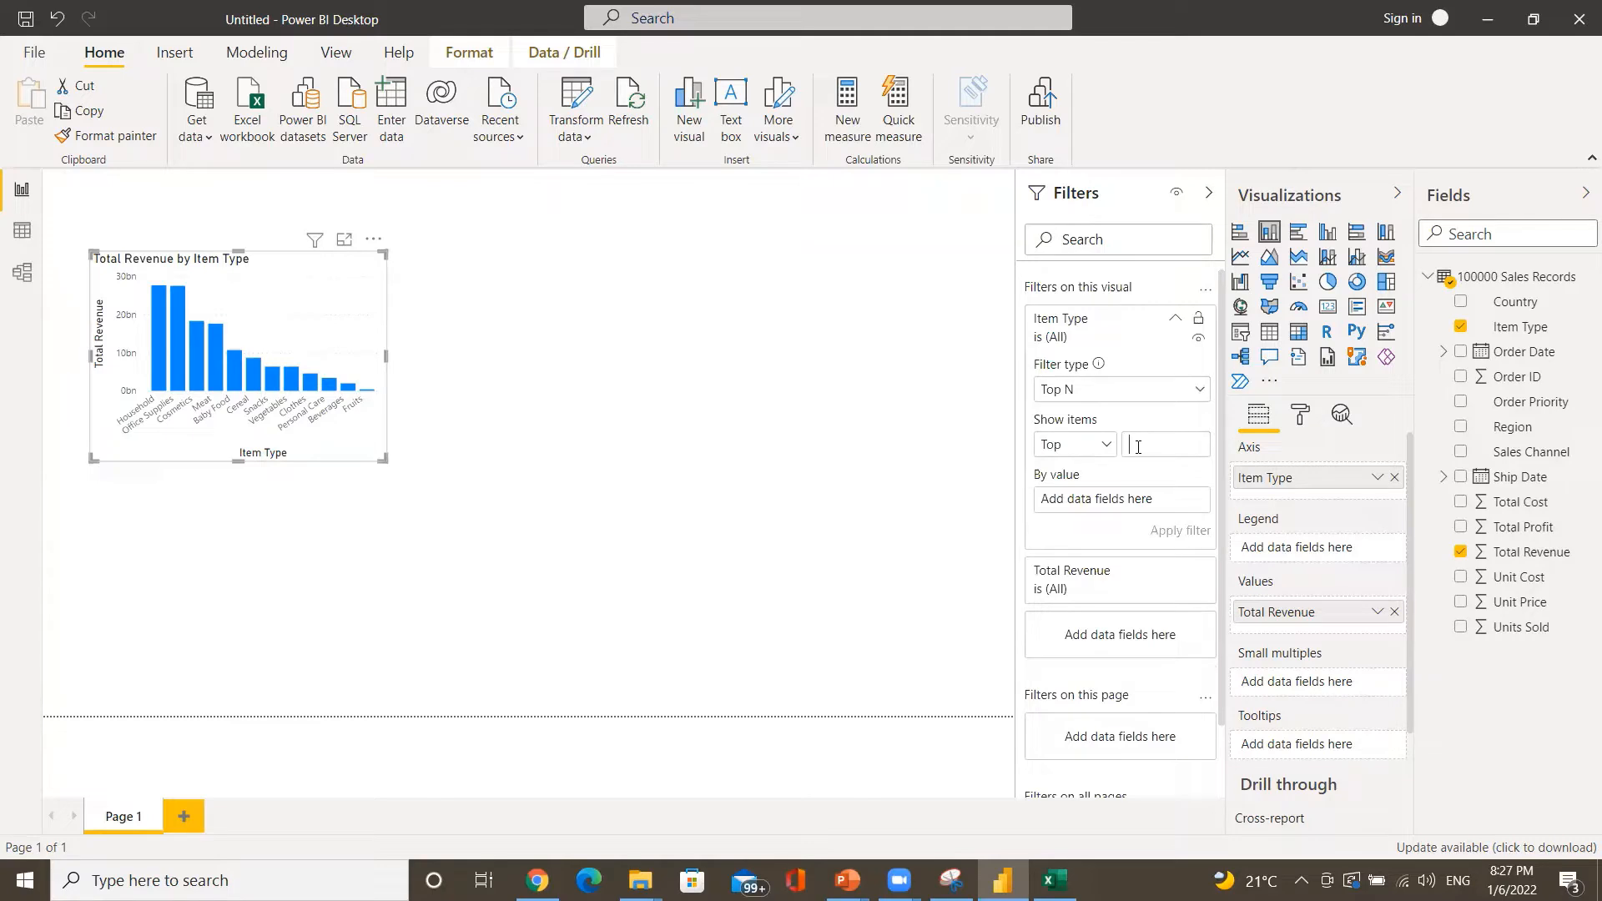
{"action": "left_click", "coordinate": [1107, 446]}
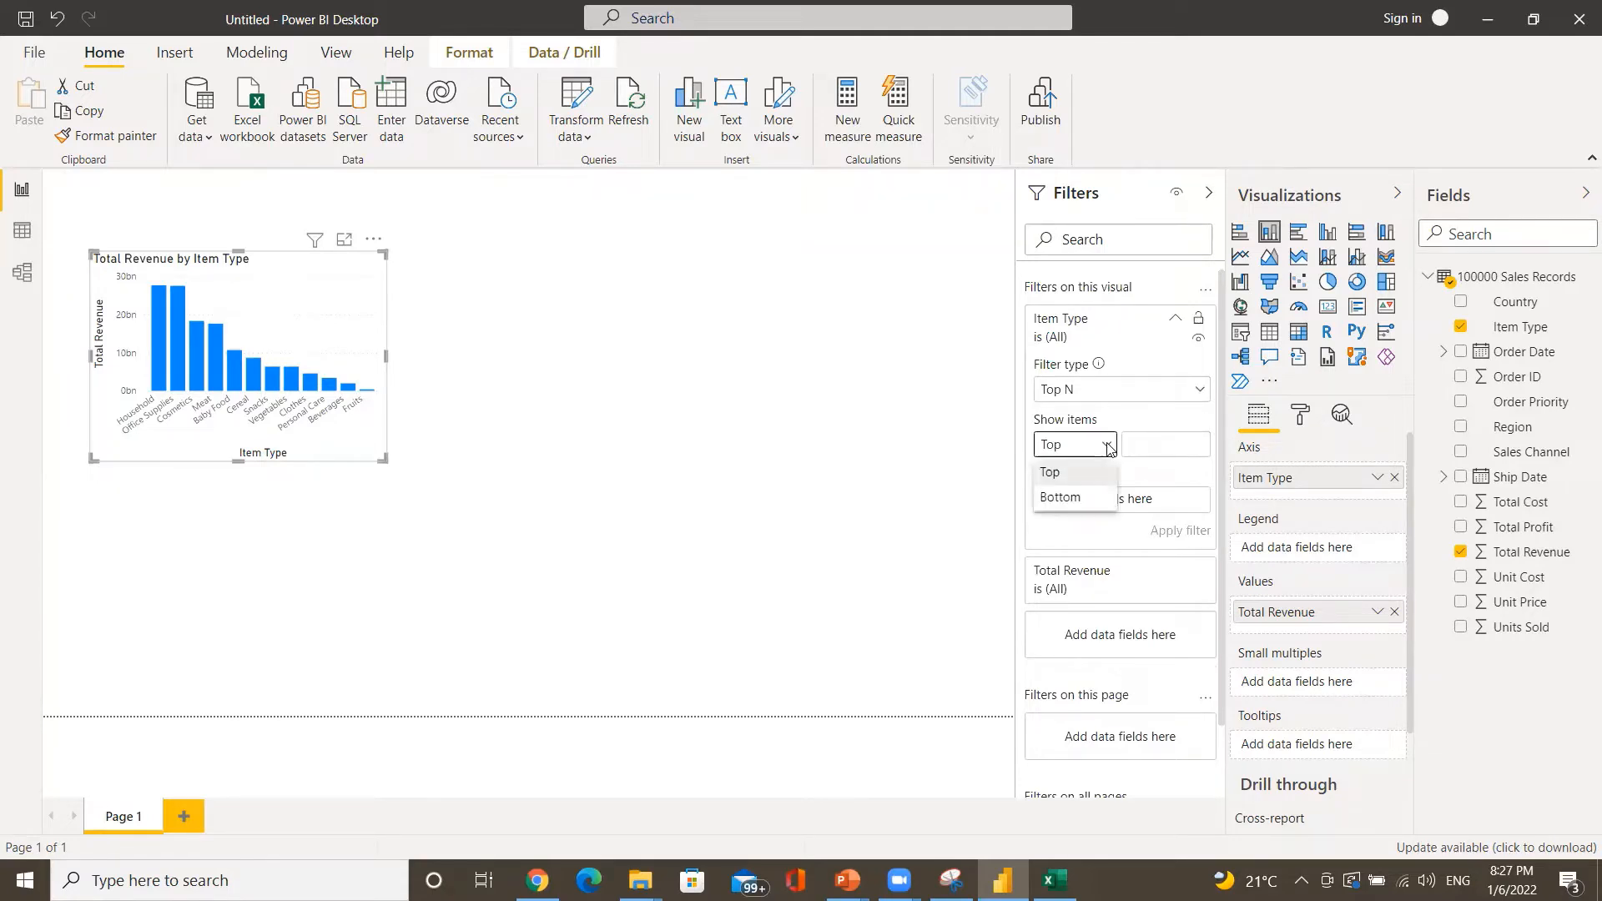
{"action": "left_click", "coordinate": [1107, 447]}
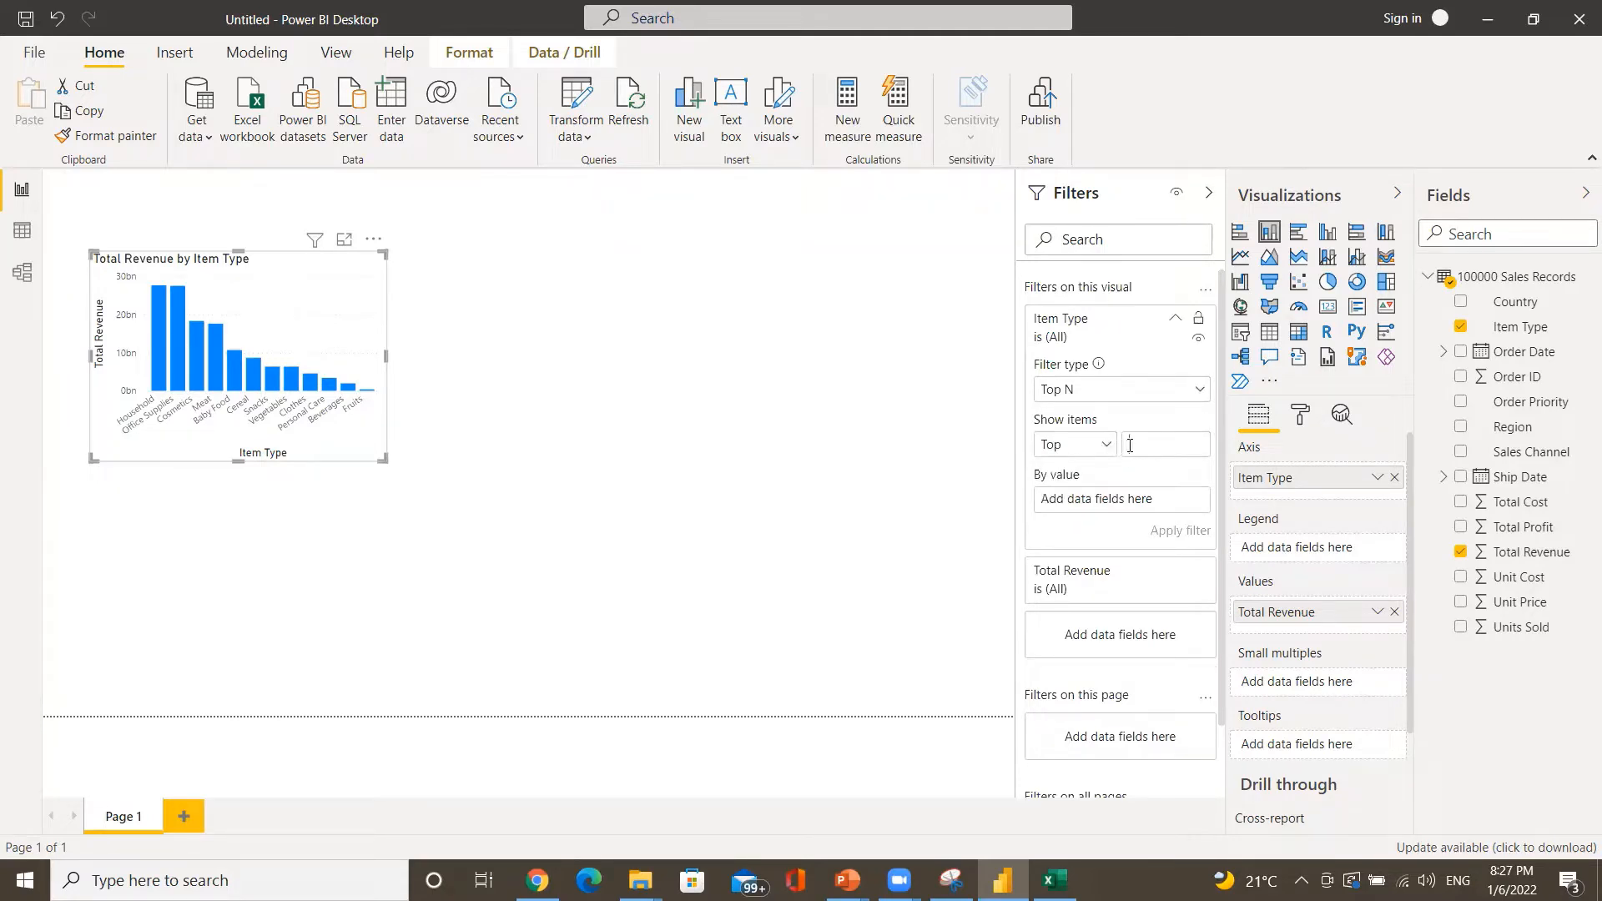
{"action": "left_click", "coordinate": [1130, 445]}
{"action": "type", "text": "5"}
{"action": "left_click_drag", "start_coordinate": [1514, 553], "coordinate": [1149, 505]}
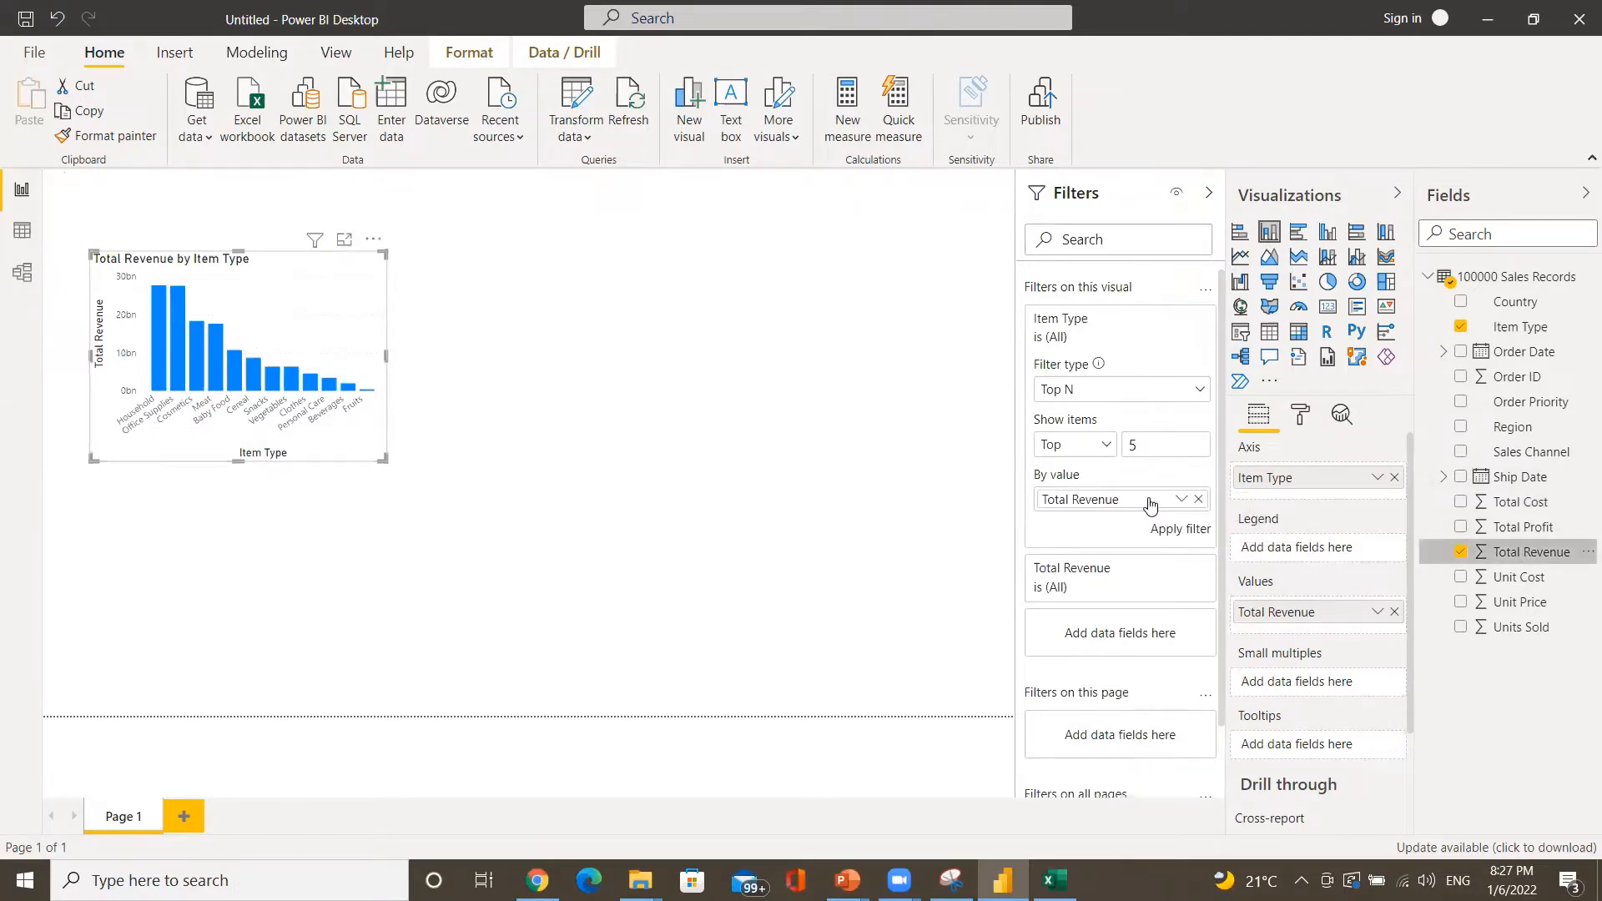
{"action": "left_click", "coordinate": [1172, 529]}
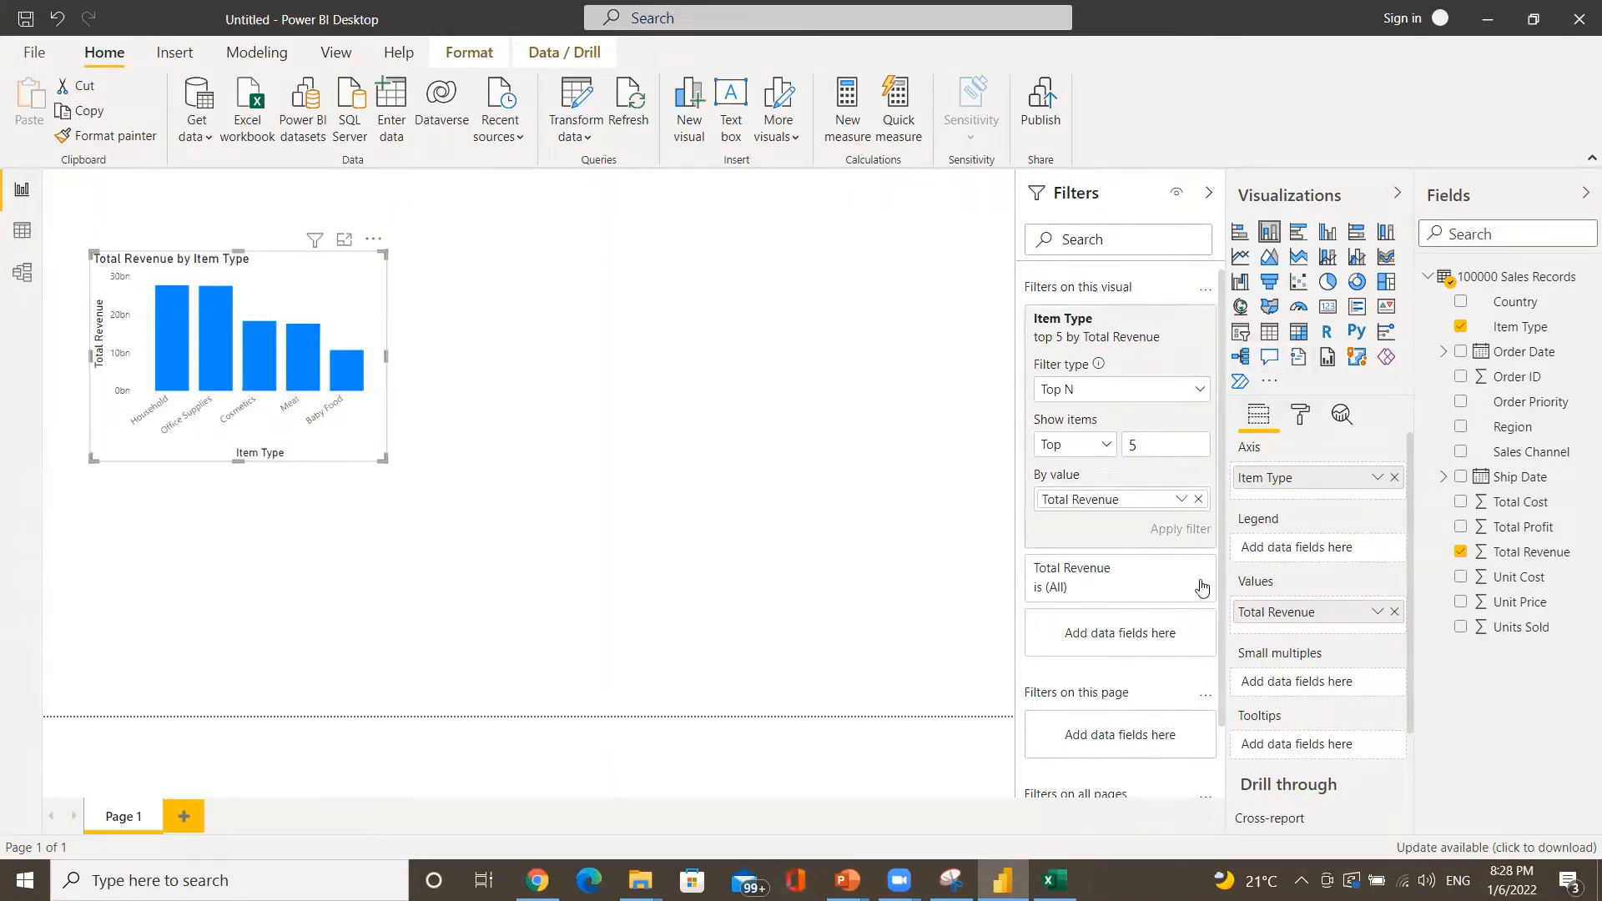
- Check the tooltip requirement in the PowerPoint presentation, return to Power BI Desktop and add Total Profit to the chart's tooltips
{"action": "key", "text": "alt+Tab"}
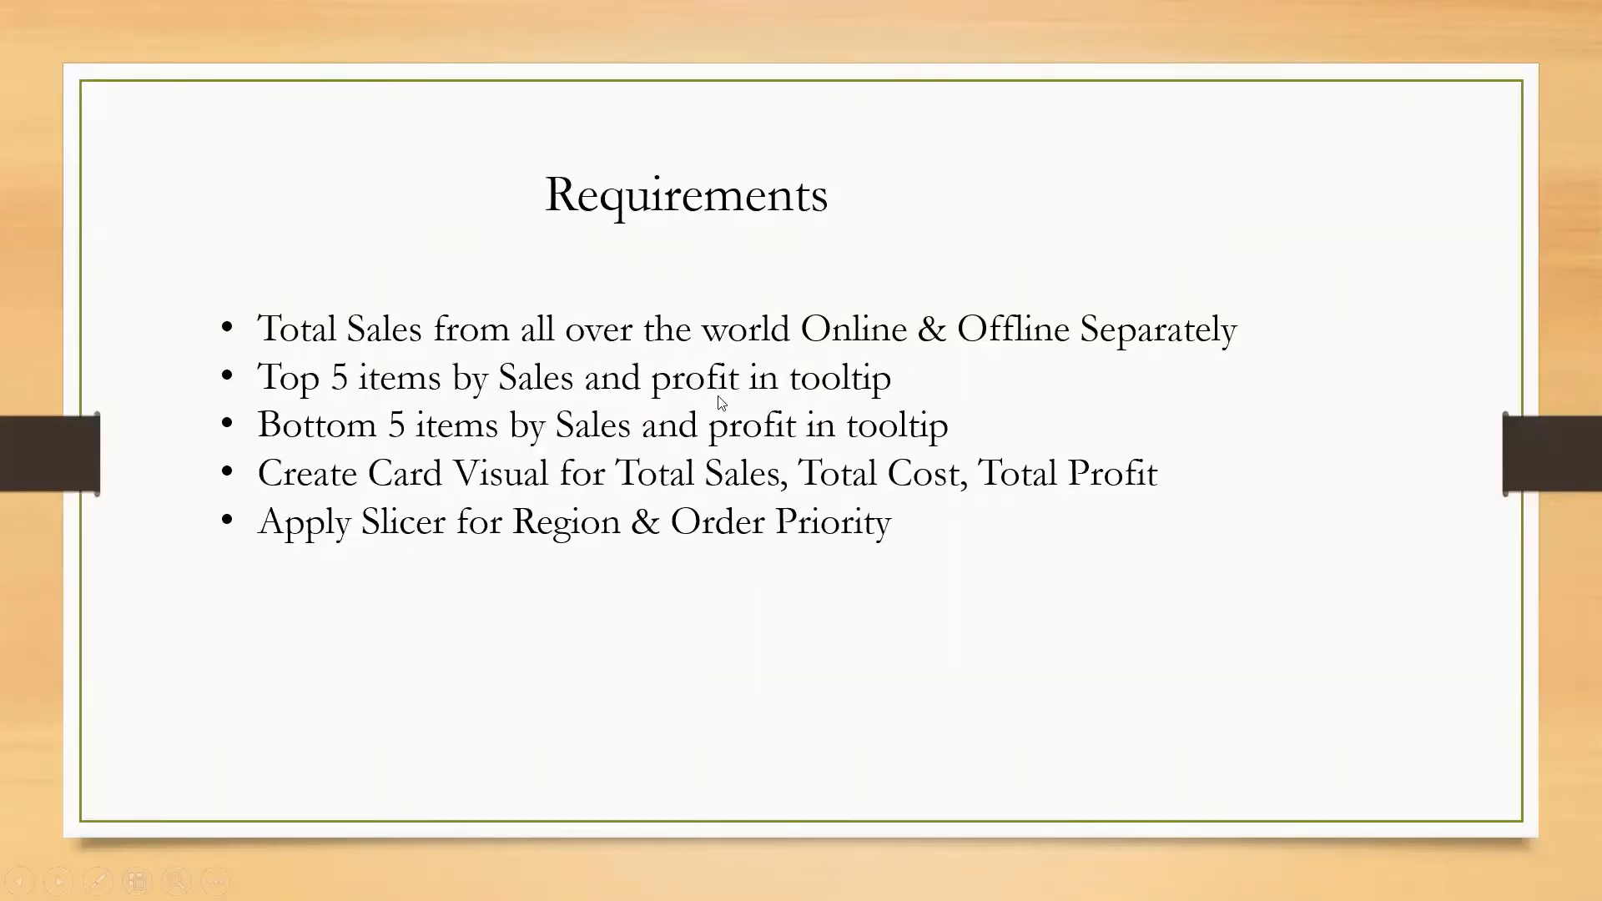
{"action": "key", "text": "alt+Tab"}
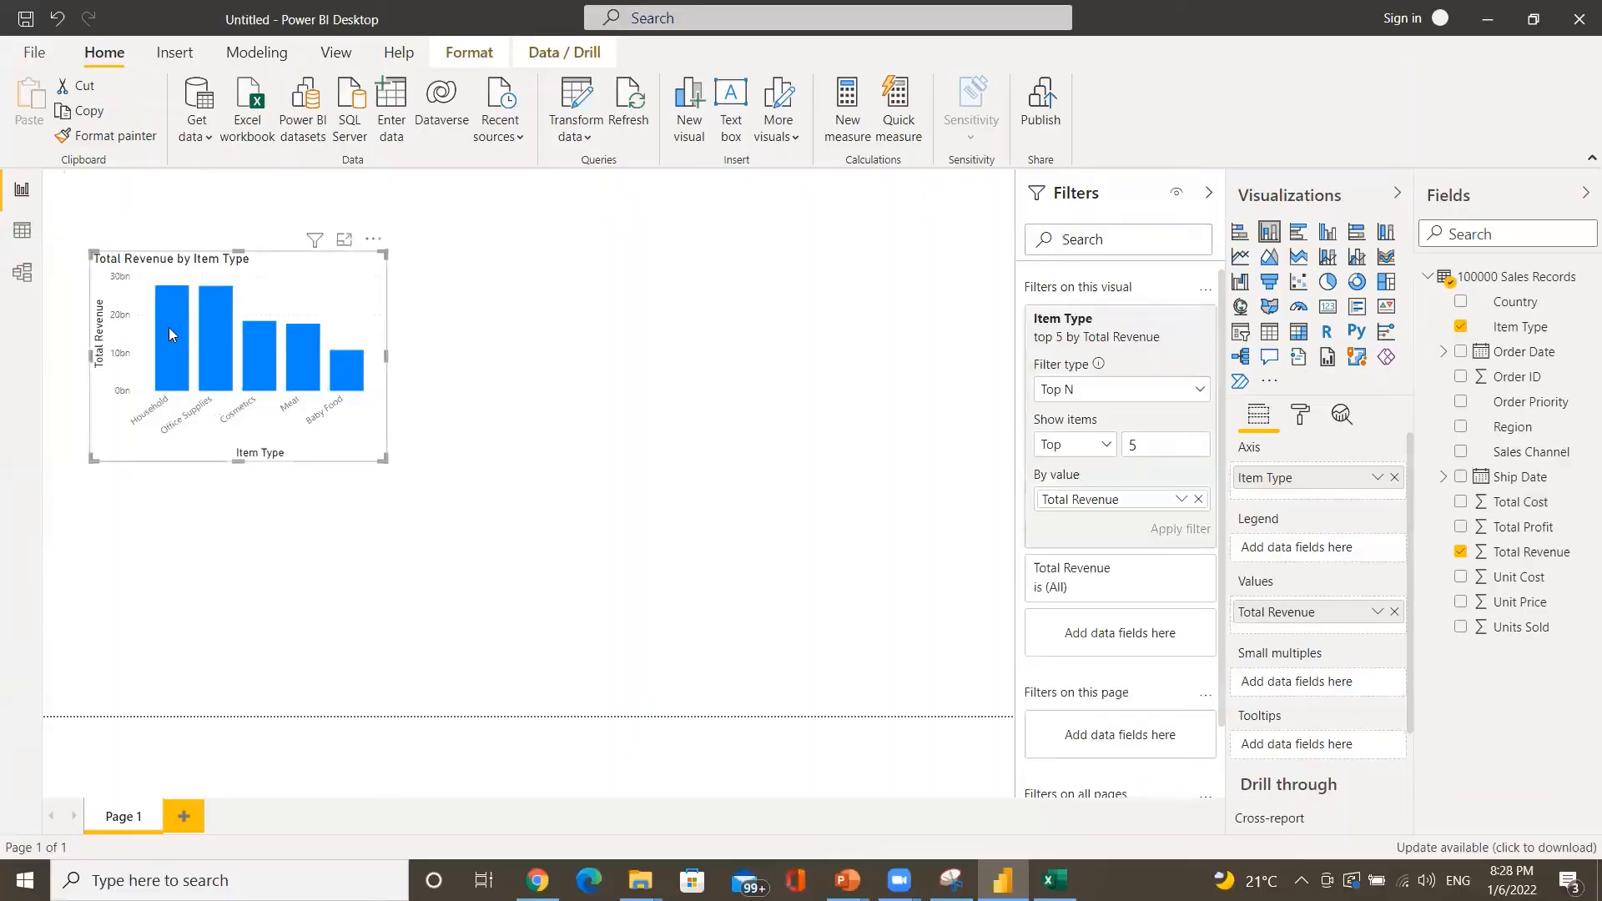
{"action": "mouse_move", "coordinate": [168, 327]}
{"action": "left_click_drag", "start_coordinate": [1514, 527], "coordinate": [1339, 741]}
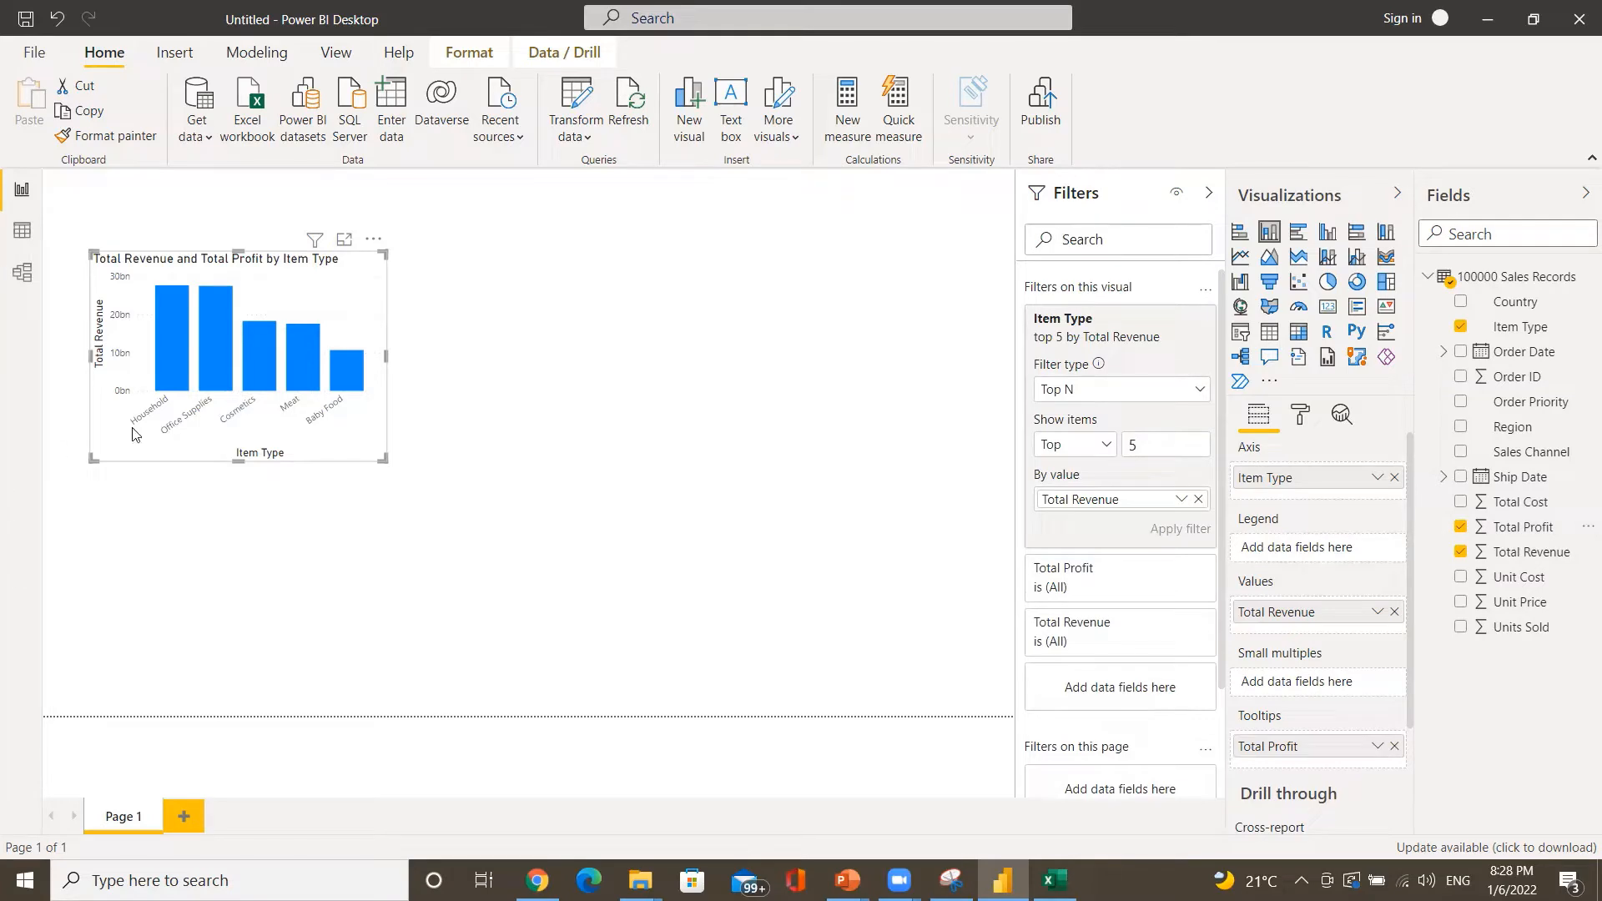
{"action": "mouse_move", "coordinate": [170, 361]}
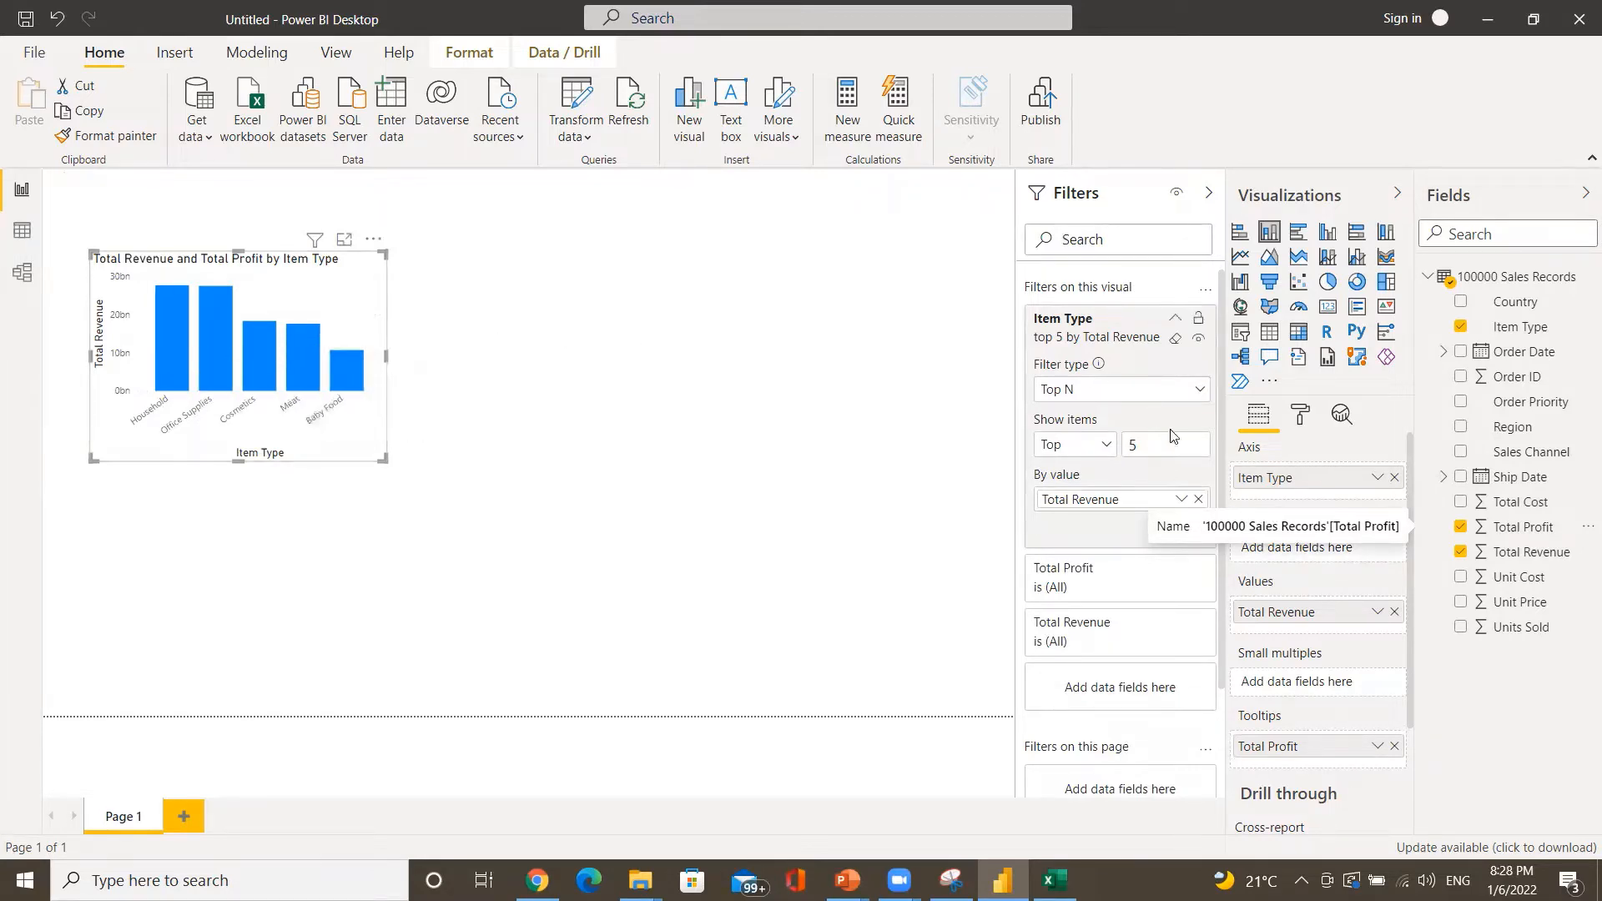
- Show separate data colors for all item types in the chart and set the Household column to dark blue
{"action": "left_click", "coordinate": [1301, 418]}
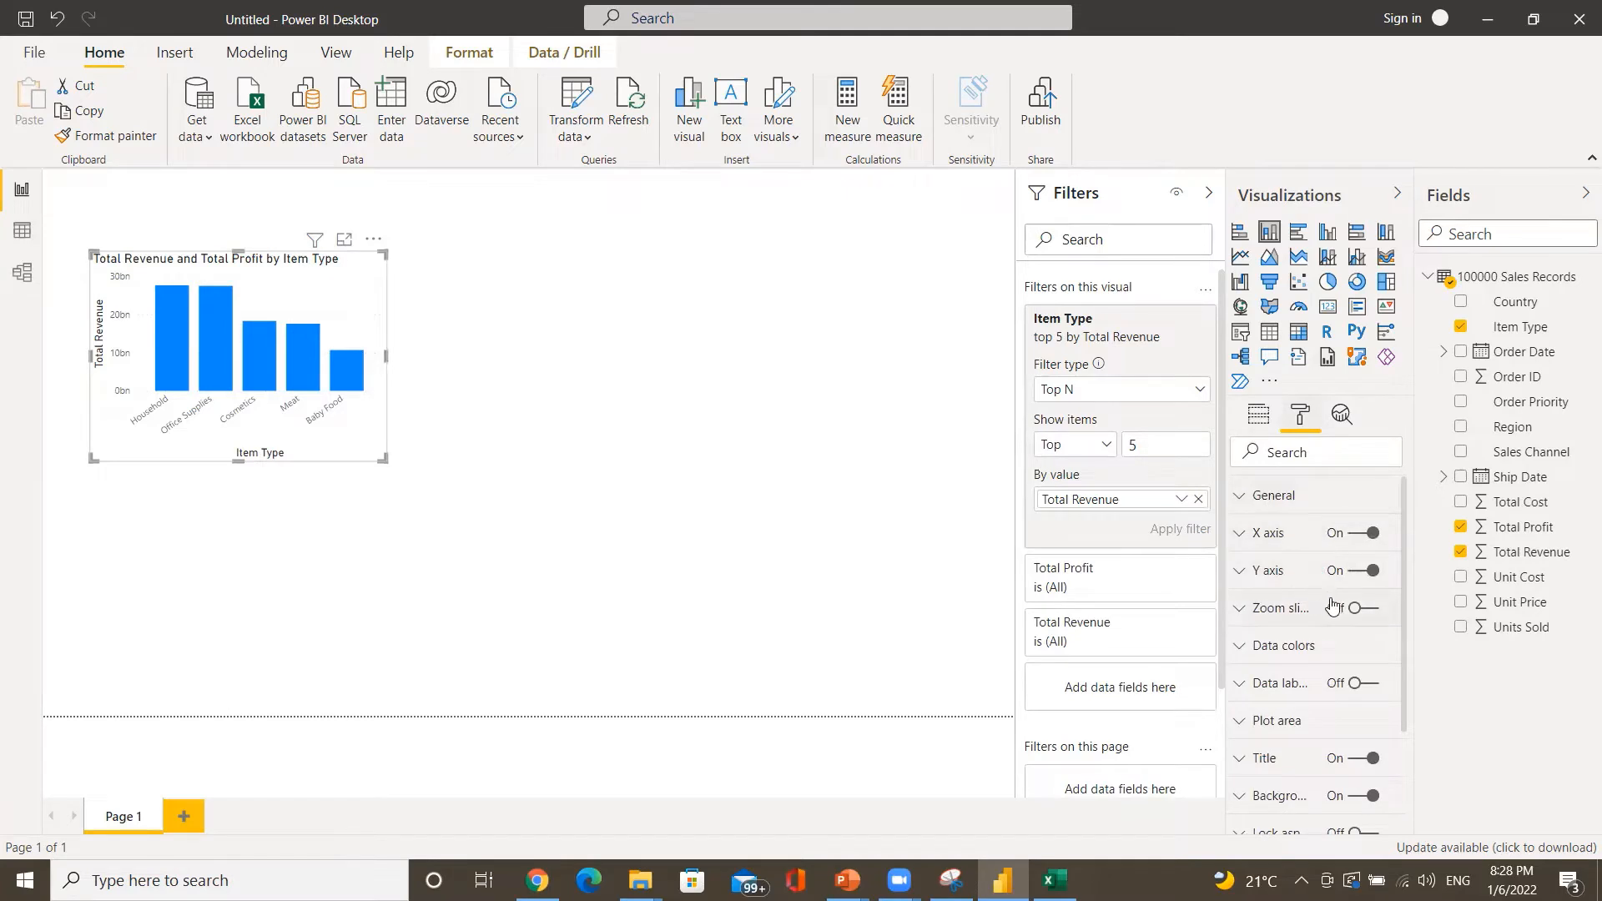
{"action": "left_click", "coordinate": [1296, 648]}
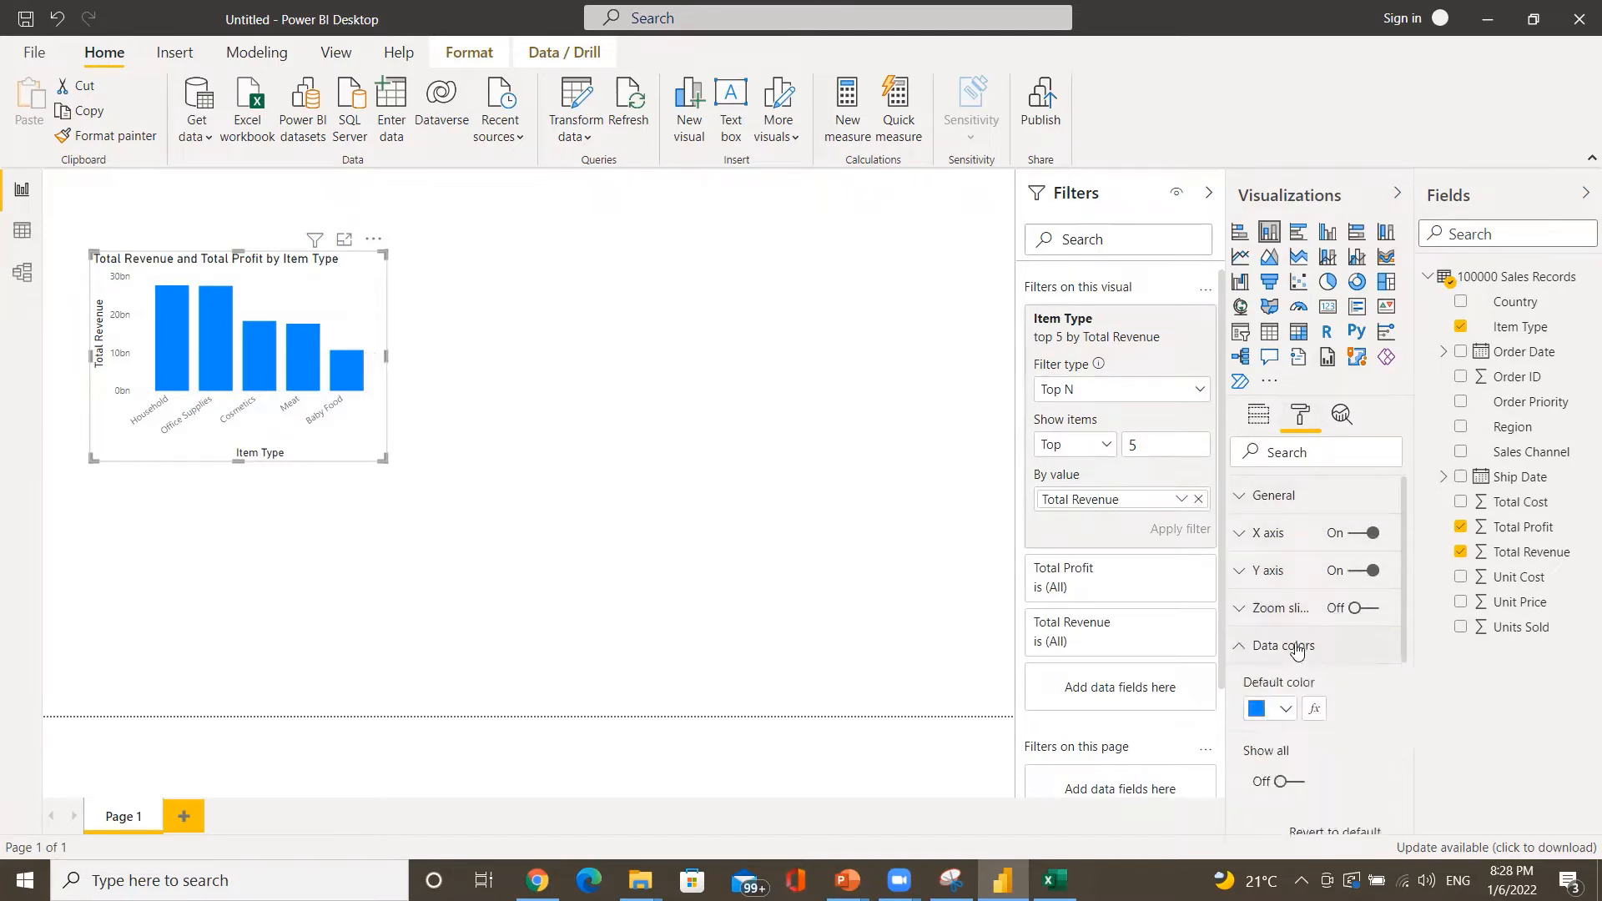
{"action": "scroll", "coordinate": [1292, 634], "scroll_direction": "down", "scroll_amount": 2}
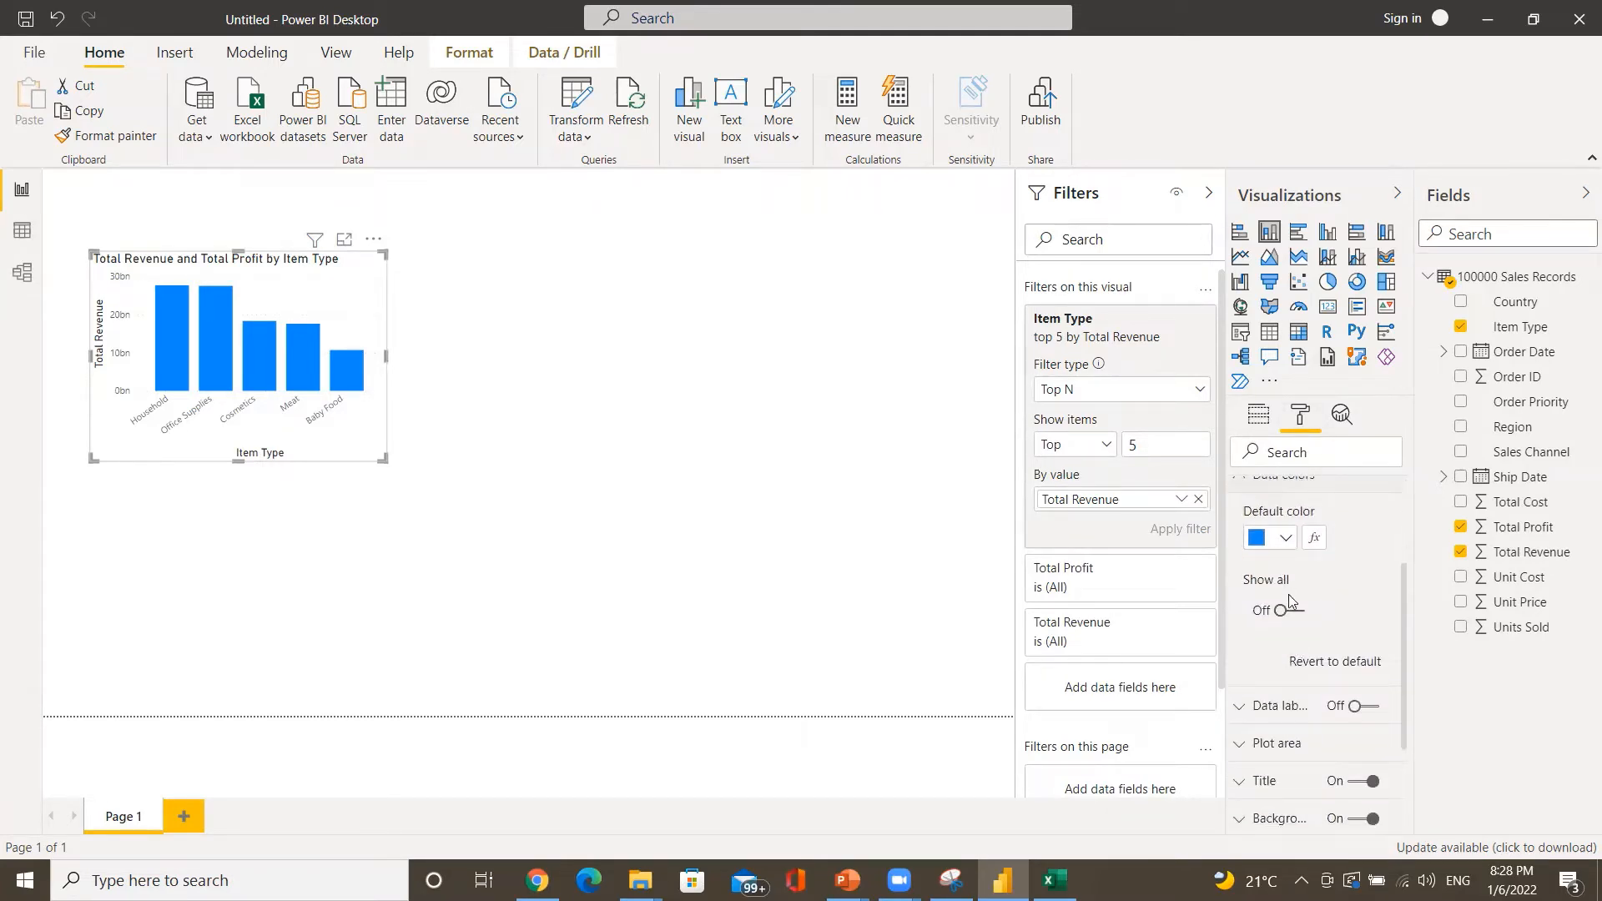
{"action": "left_click", "coordinate": [1295, 617]}
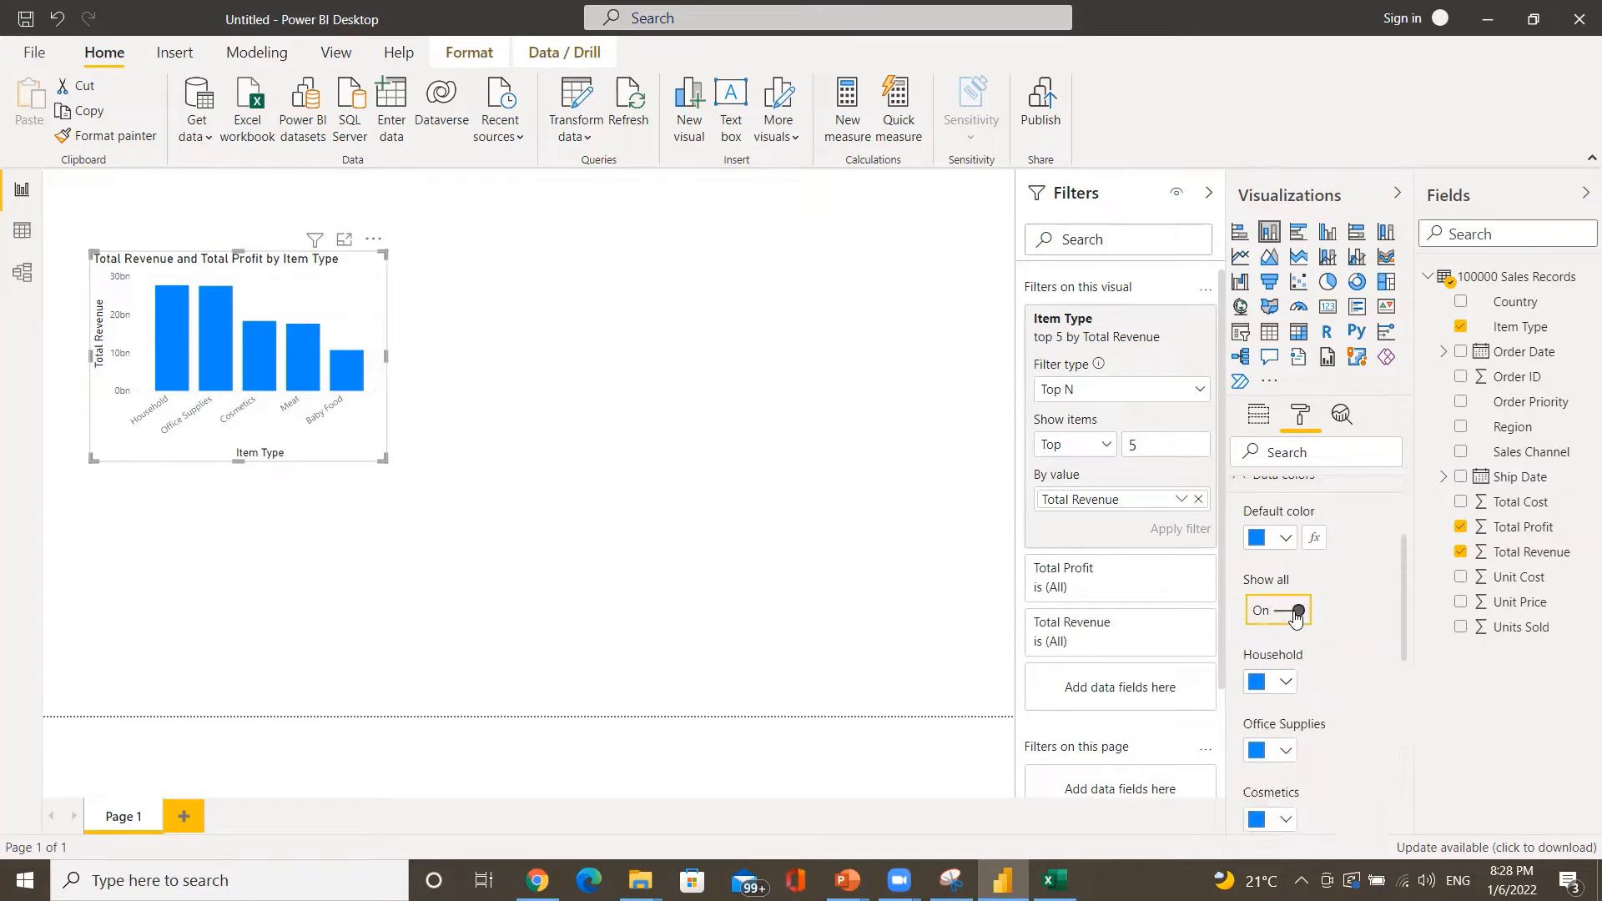
{"action": "scroll", "coordinate": [1339, 615], "scroll_direction": "down", "scroll_amount": 2}
{"action": "scroll", "coordinate": [1341, 614], "scroll_direction": "down", "scroll_amount": 1}
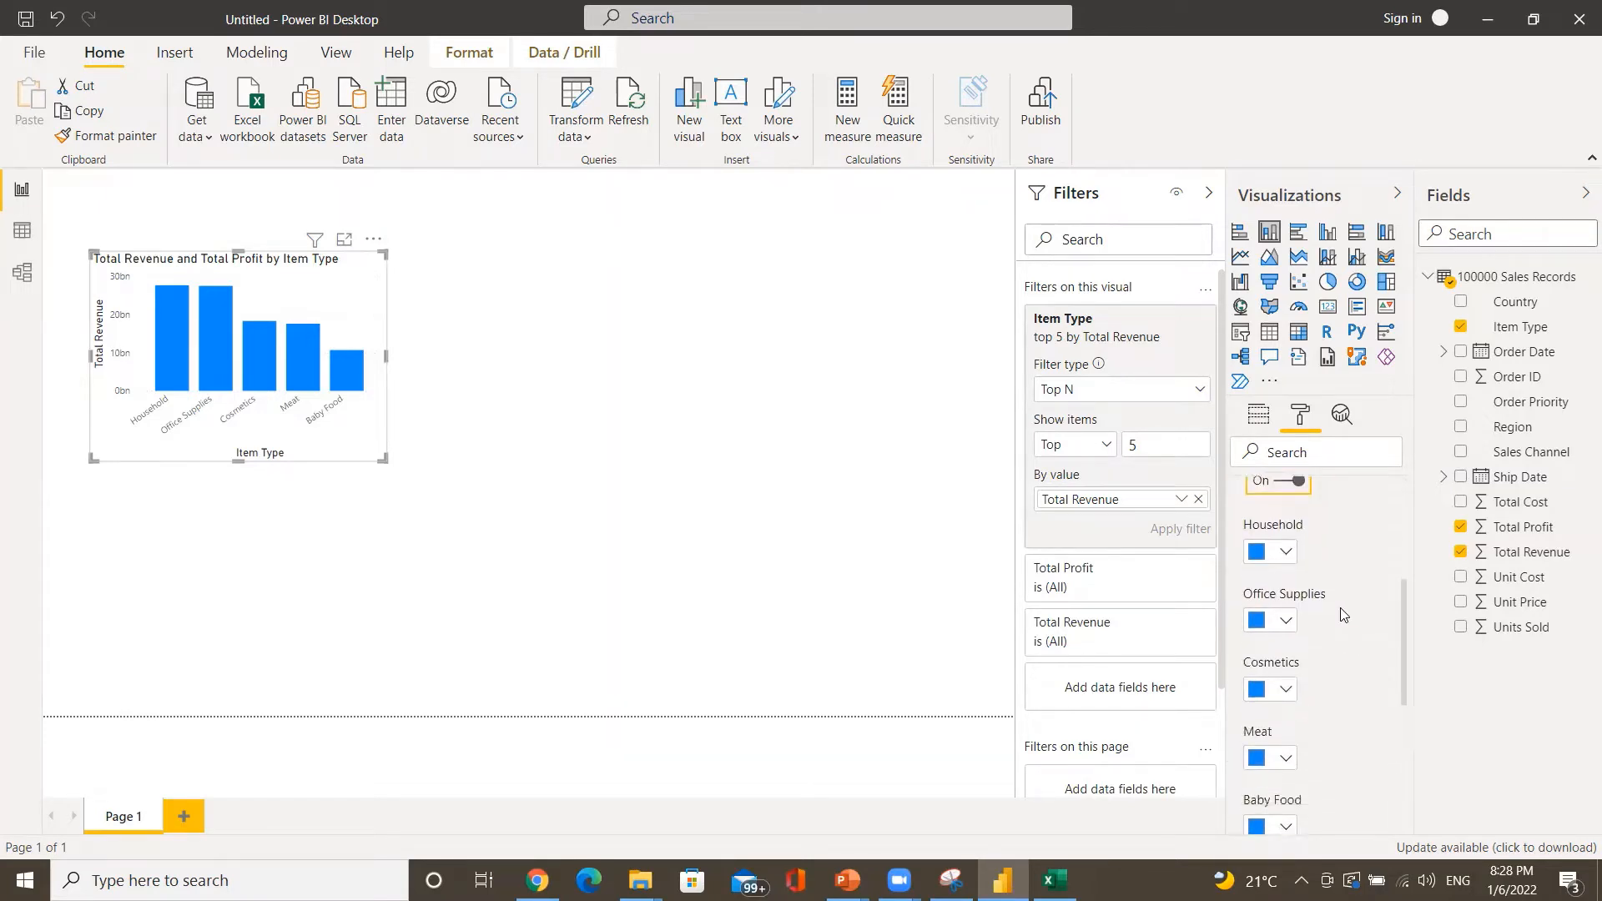
{"action": "left_click", "coordinate": [1286, 544]}
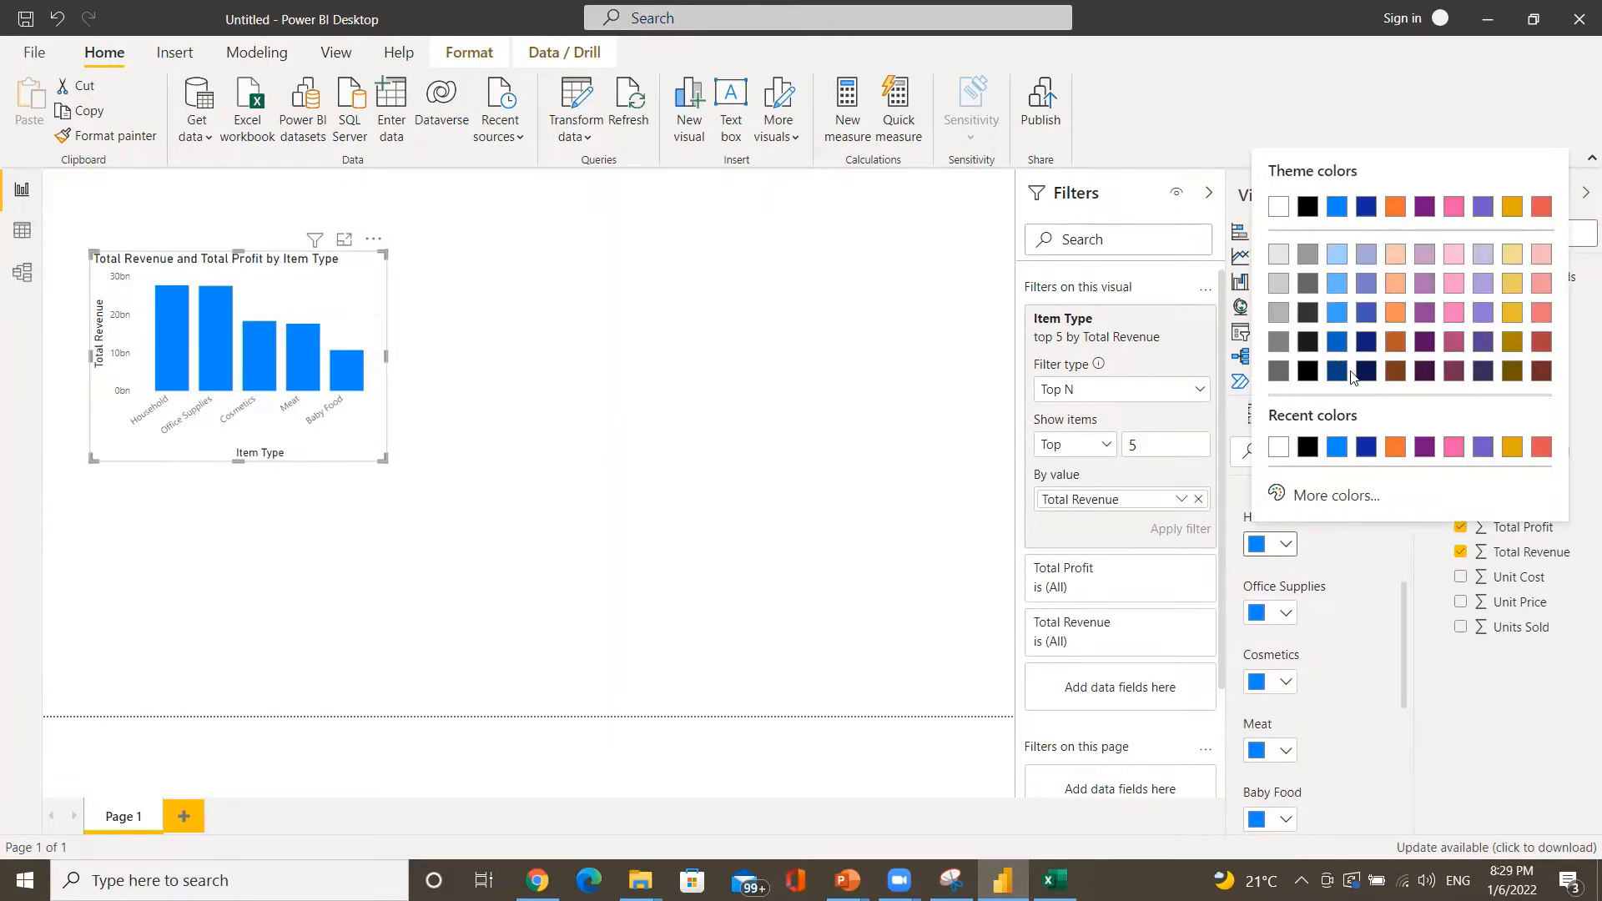
{"action": "left_click", "coordinate": [1366, 449]}
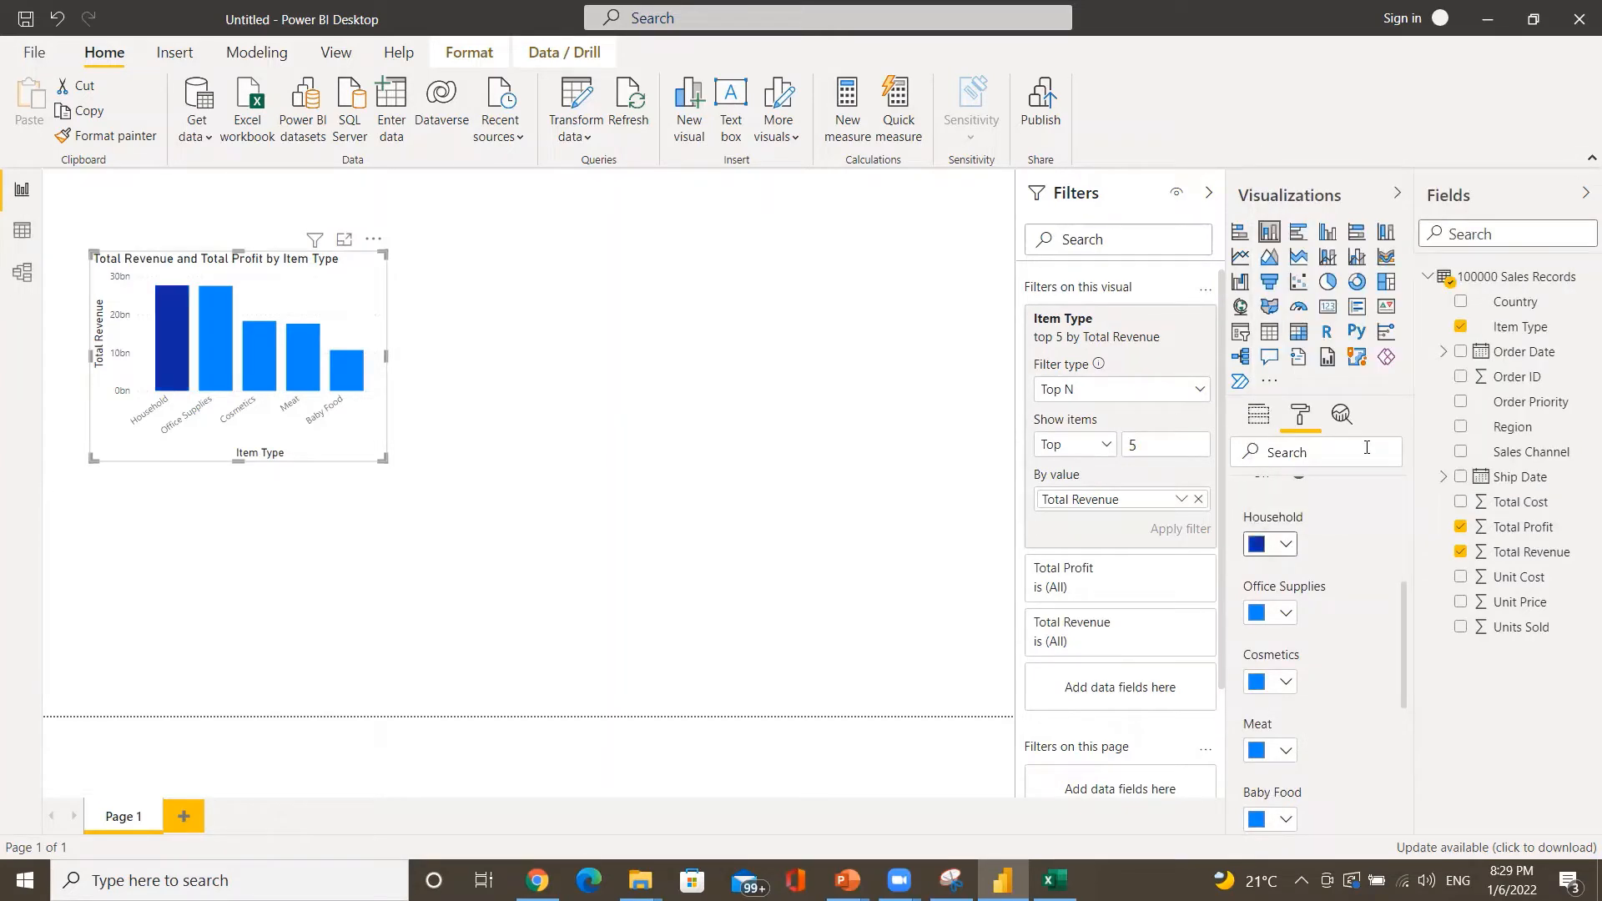
- Set the column colors to purple for Cosmetics, pink for Meat and gold for Baby Food
{"action": "left_click", "coordinate": [1286, 613]}
{"action": "left_click", "coordinate": [1286, 613]}
{"action": "left_click", "coordinate": [1286, 683]}
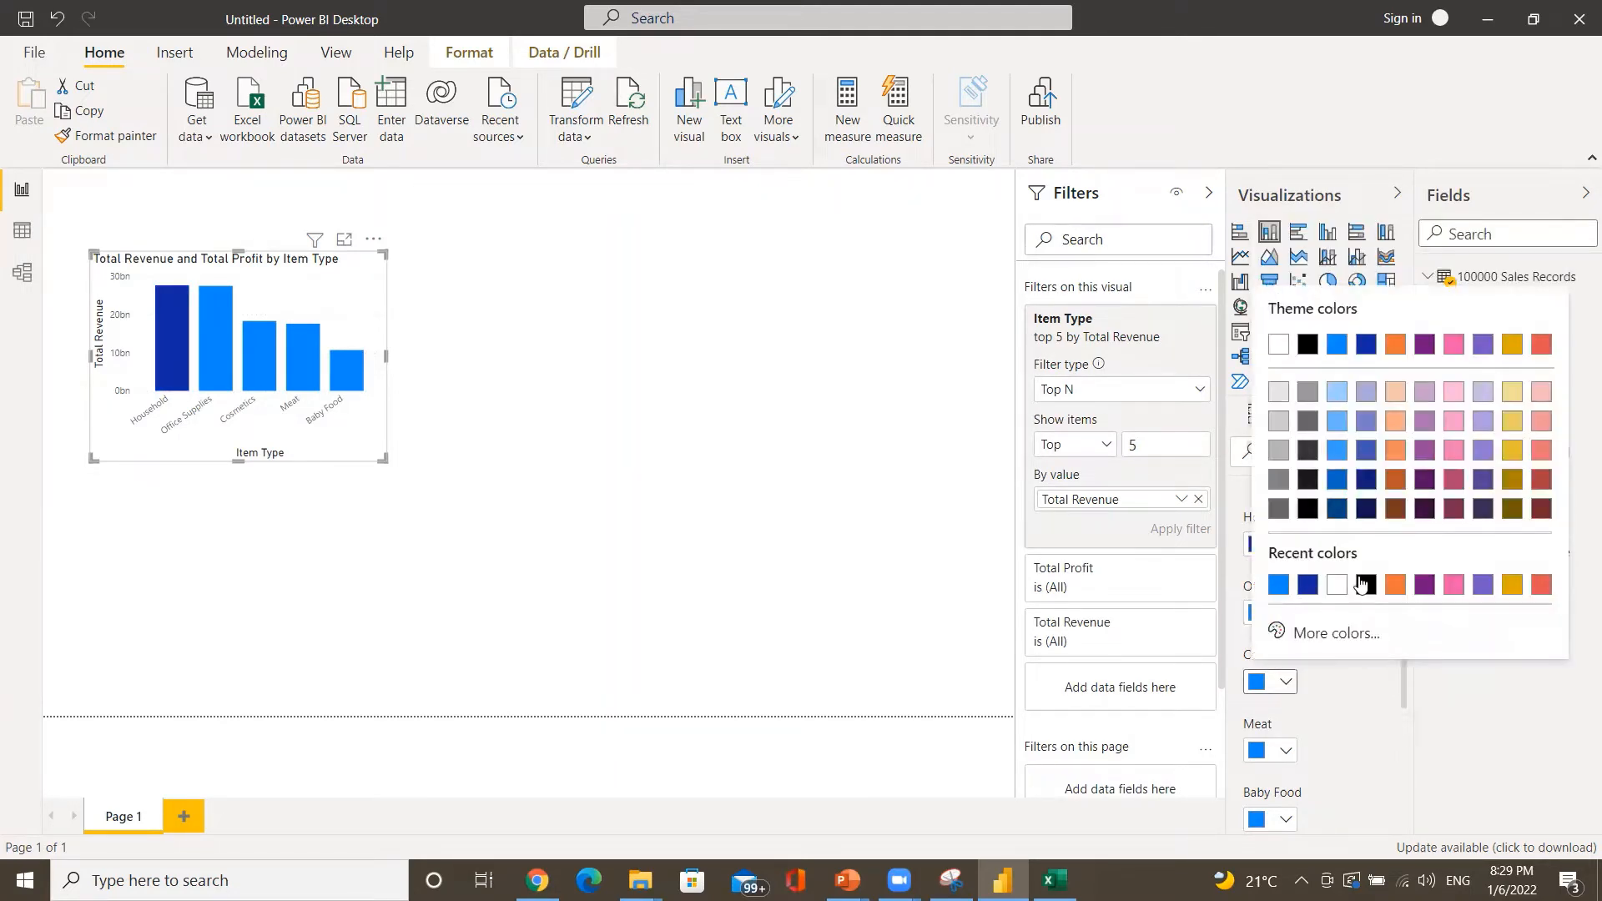
{"action": "left_click", "coordinate": [1424, 587]}
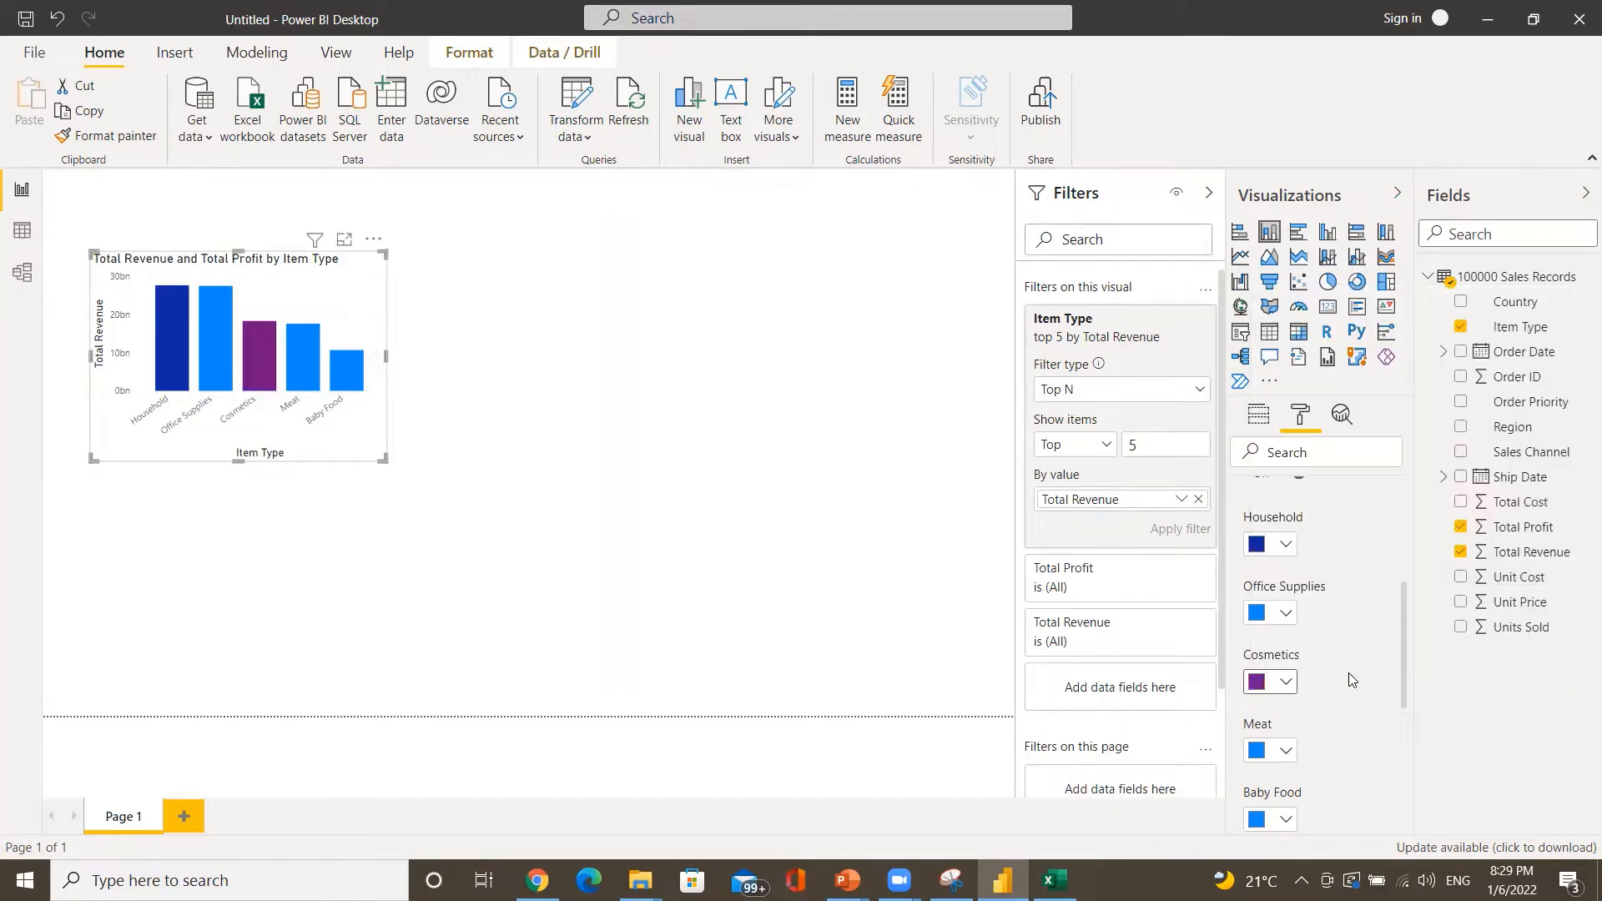
{"action": "scroll", "coordinate": [1352, 680], "scroll_direction": "down", "scroll_amount": 2}
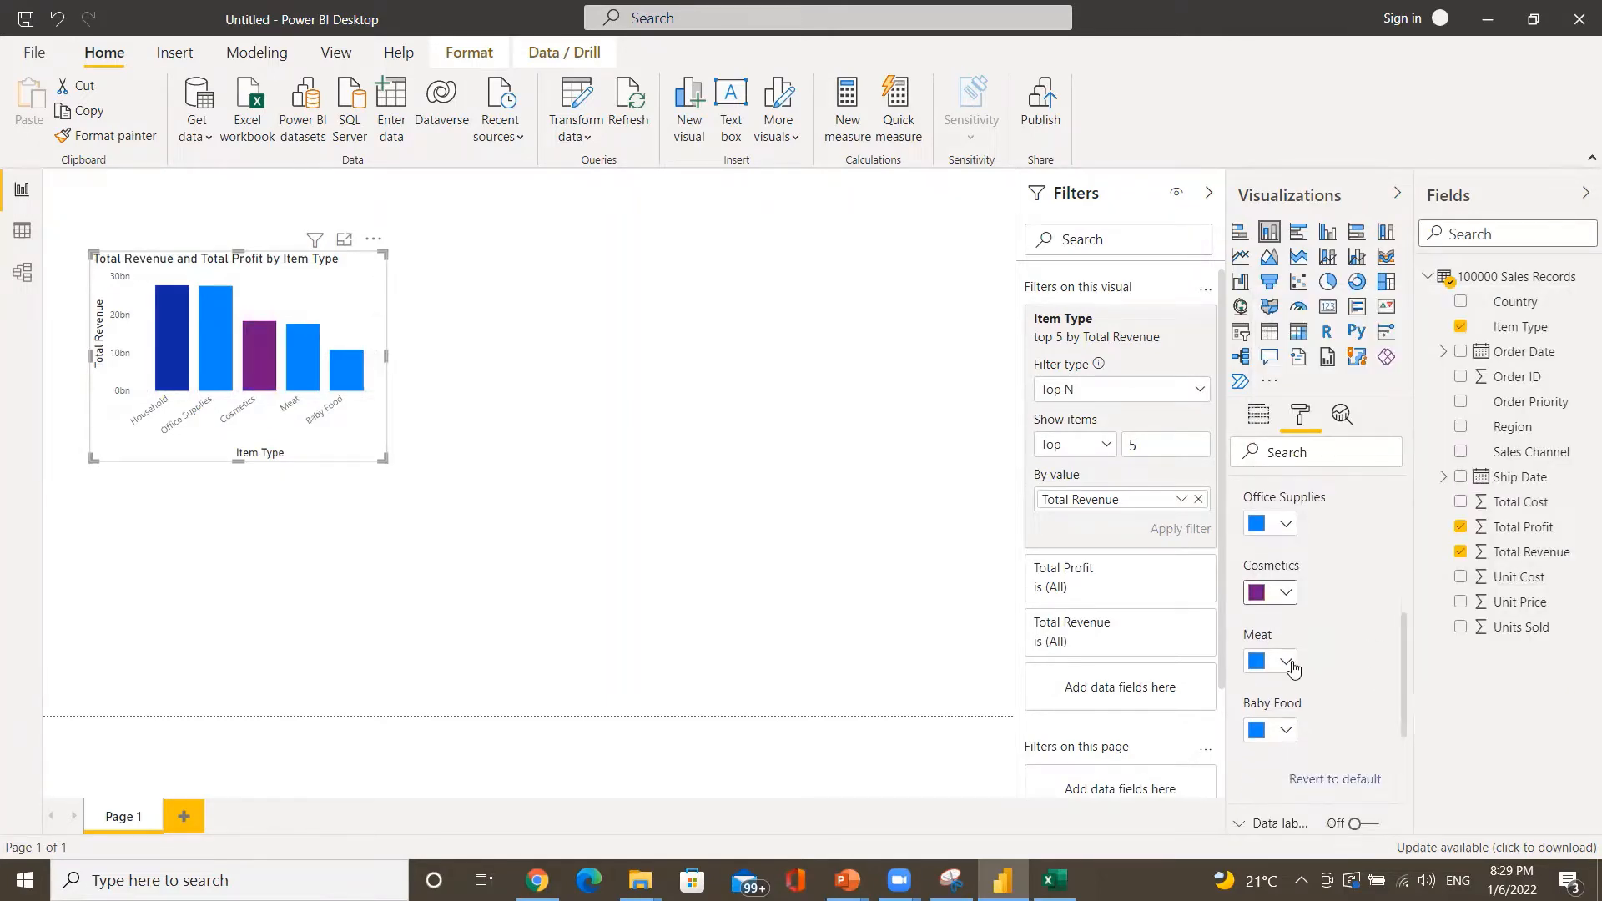
{"action": "left_click", "coordinate": [1286, 662]}
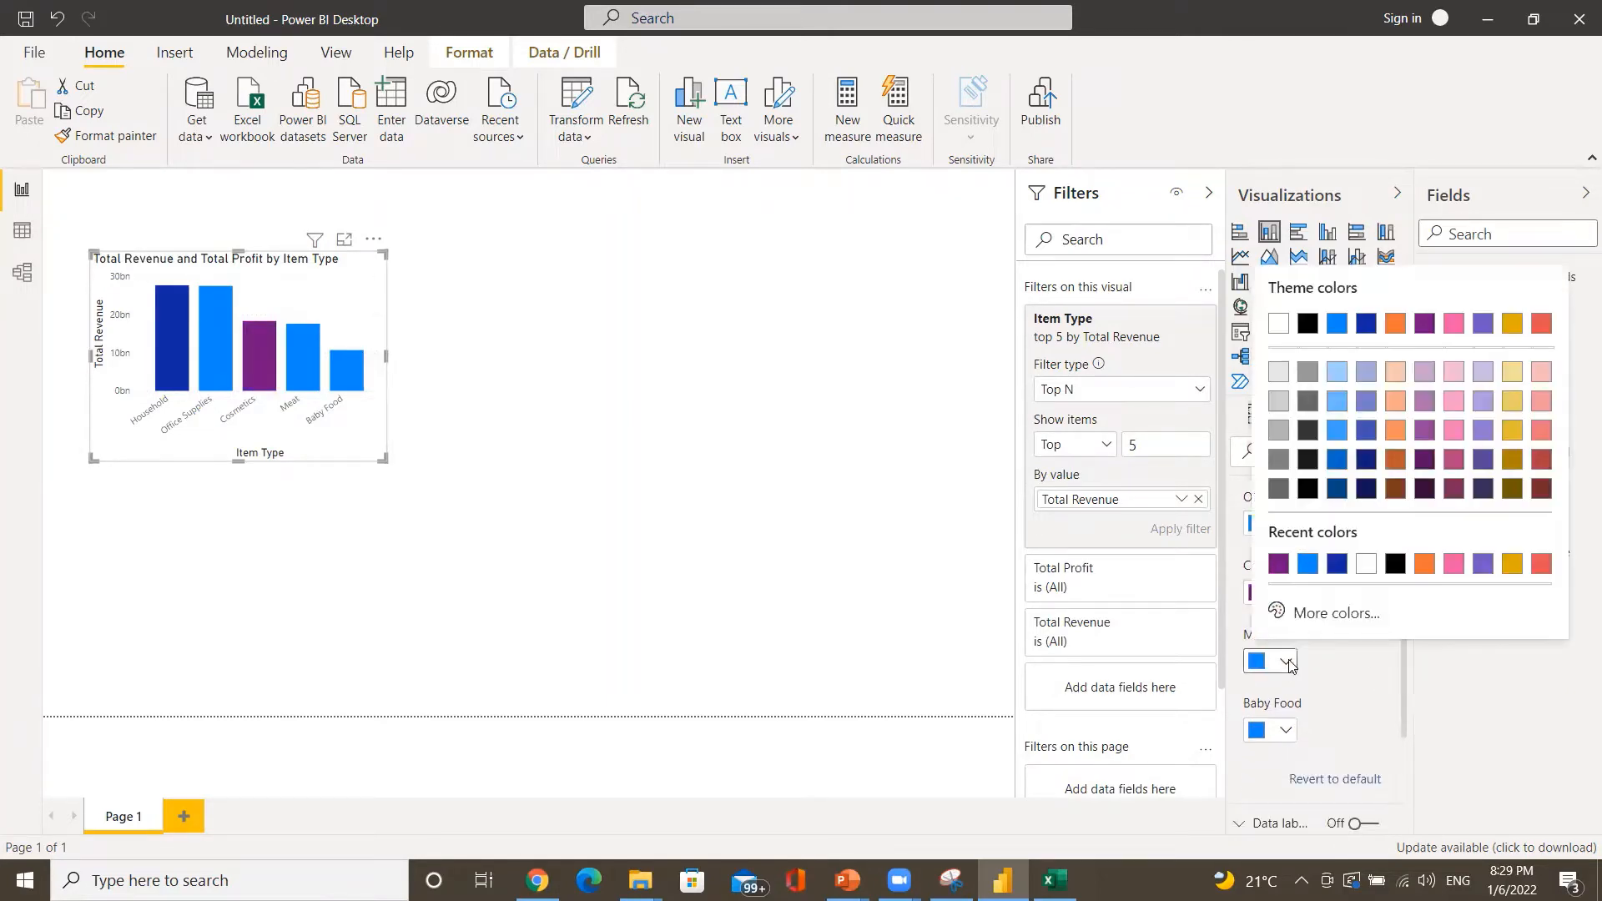
{"action": "left_click", "coordinate": [1454, 565]}
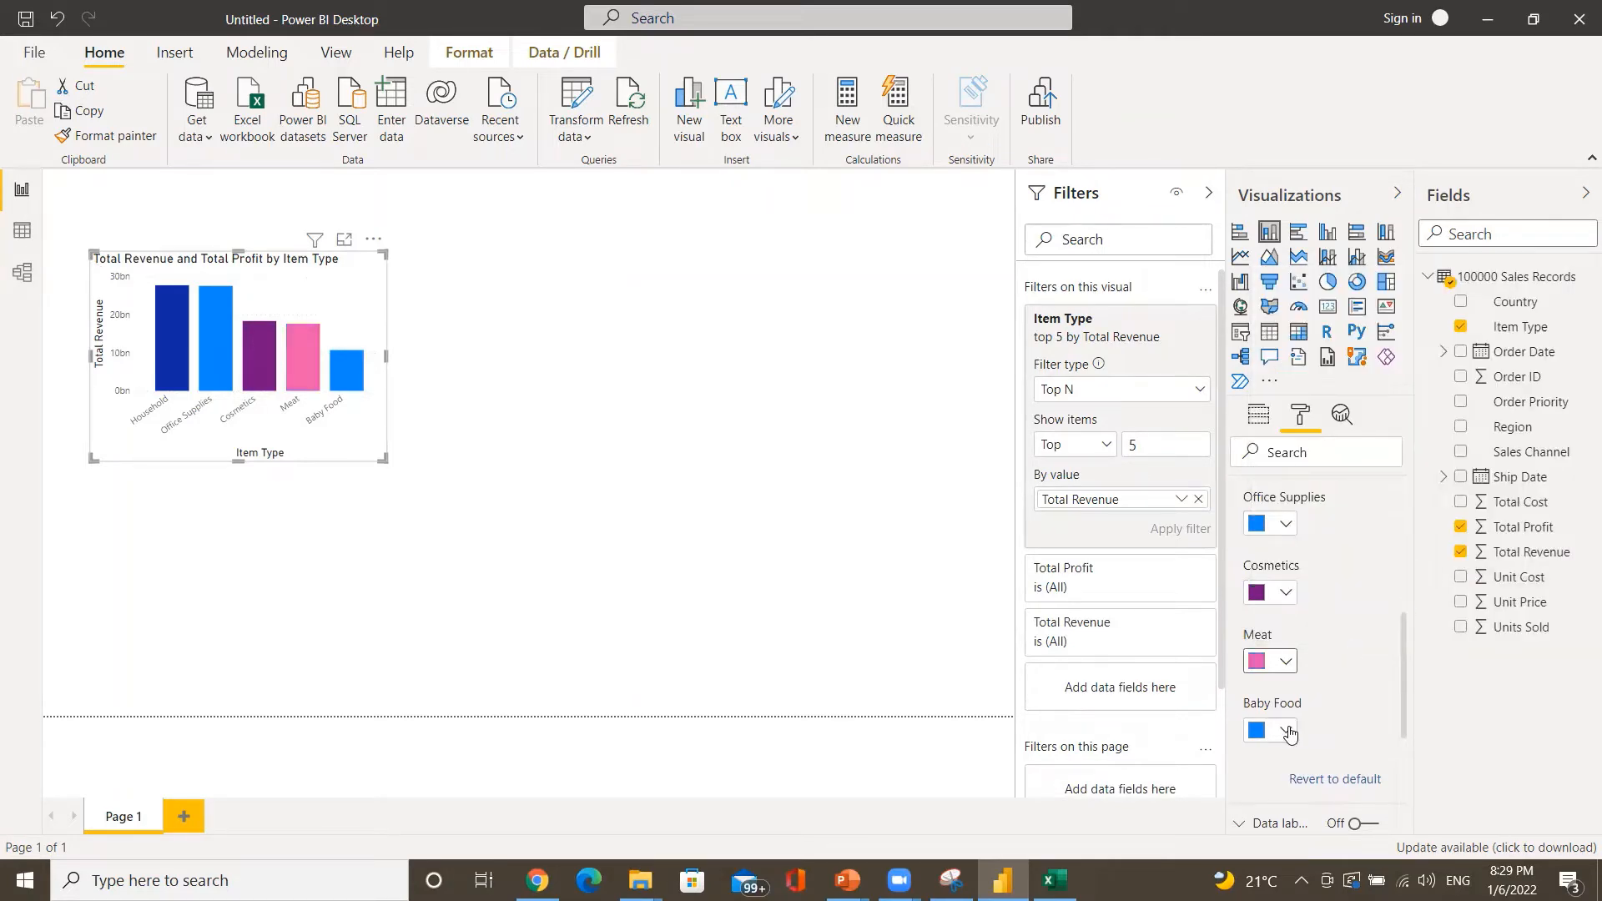
{"action": "left_click", "coordinate": [1286, 731]}
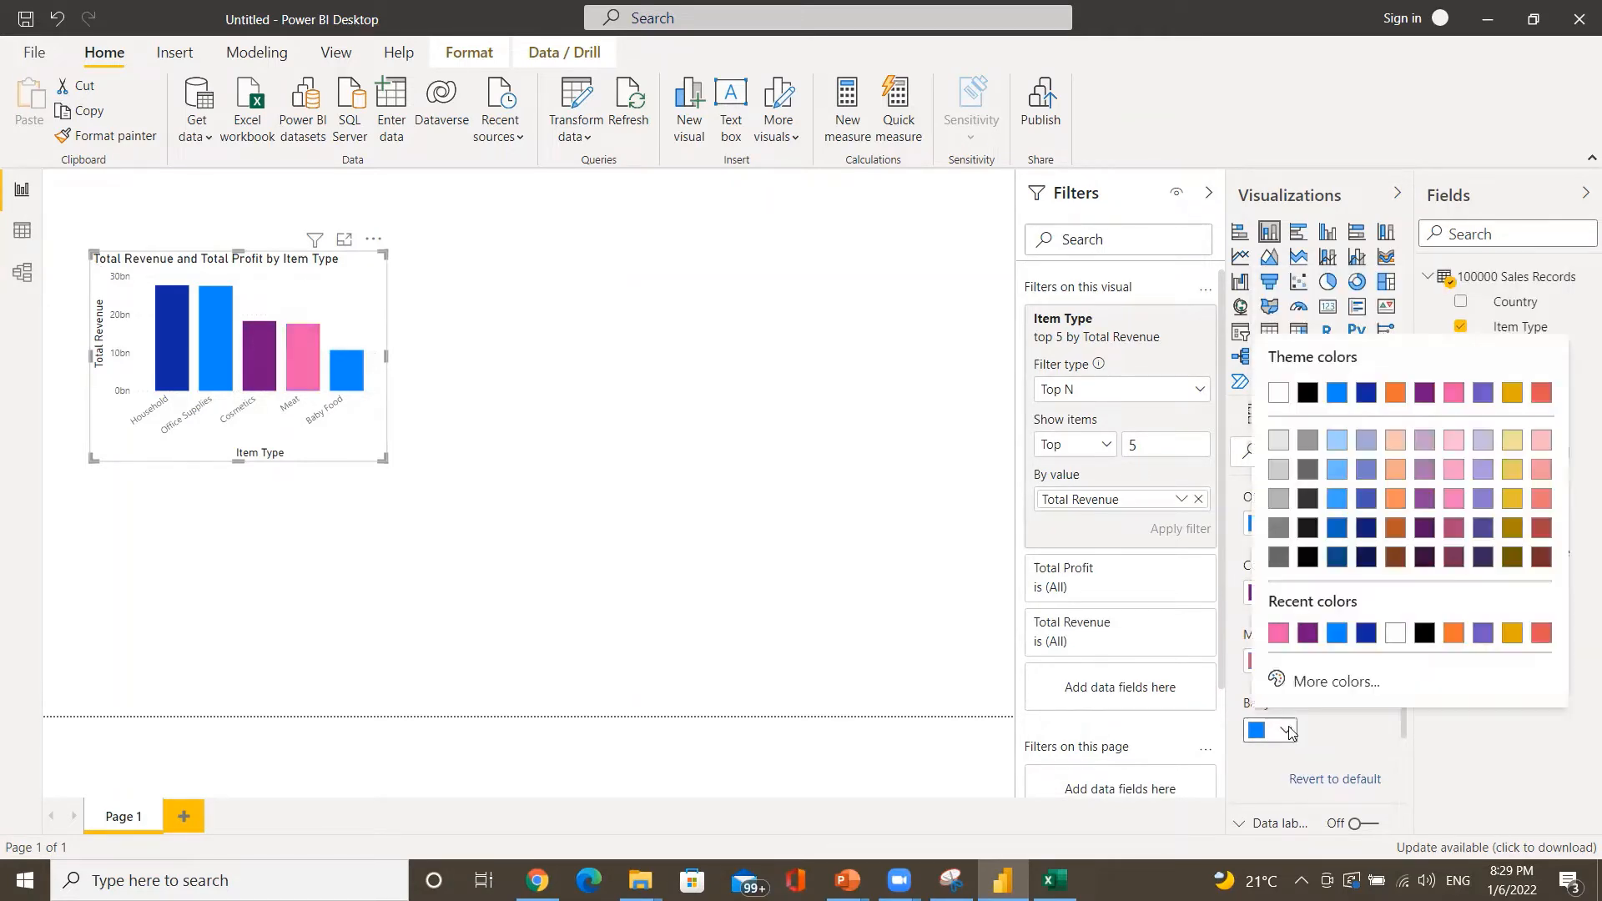
{"action": "left_click", "coordinate": [1510, 637]}
- Turn on the chart's data labels with display units in Millions and make the chart slightly taller
{"action": "scroll", "coordinate": [1347, 675], "scroll_direction": "down", "scroll_amount": 2}
{"action": "scroll", "coordinate": [1349, 683], "scroll_direction": "down", "scroll_amount": 2}
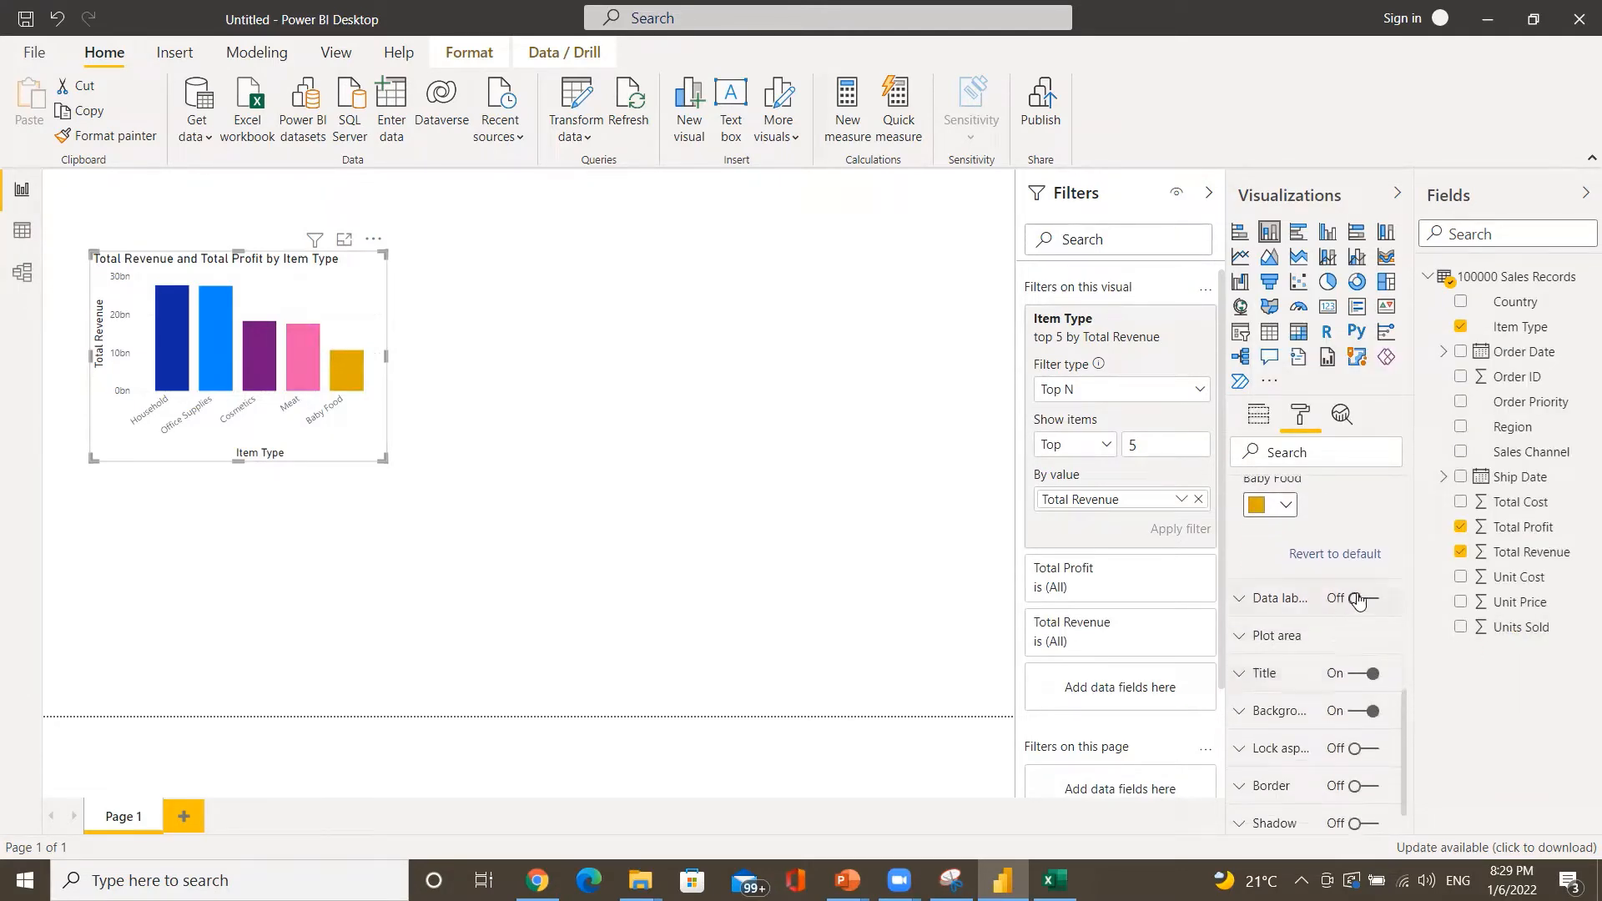
{"action": "left_click", "coordinate": [1357, 599]}
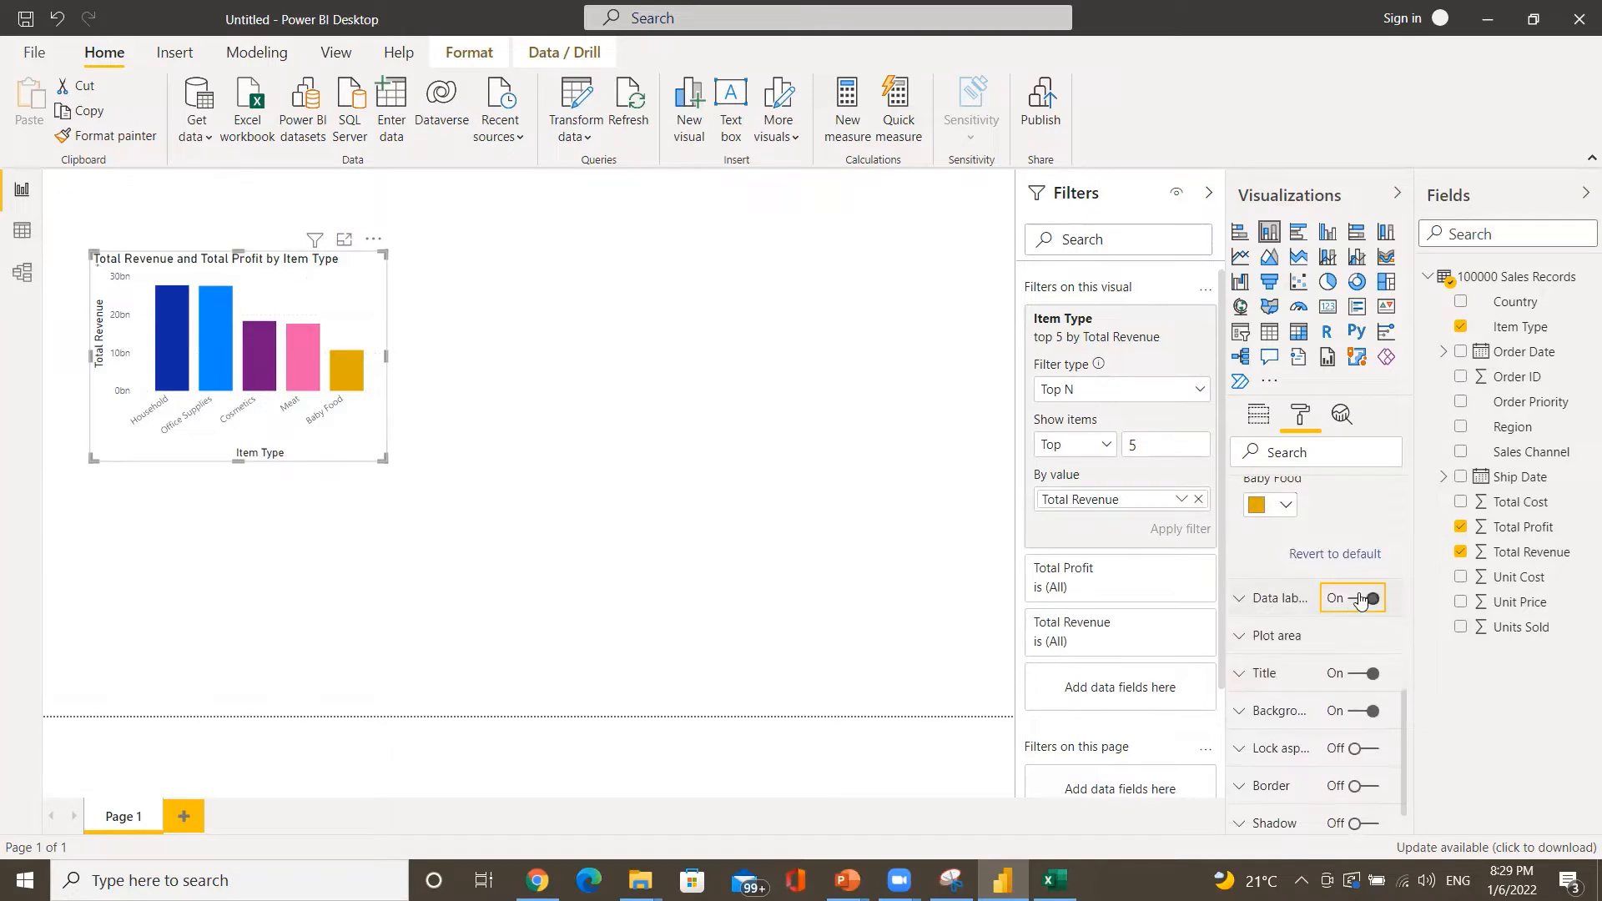
{"action": "left_click", "coordinate": [1268, 600]}
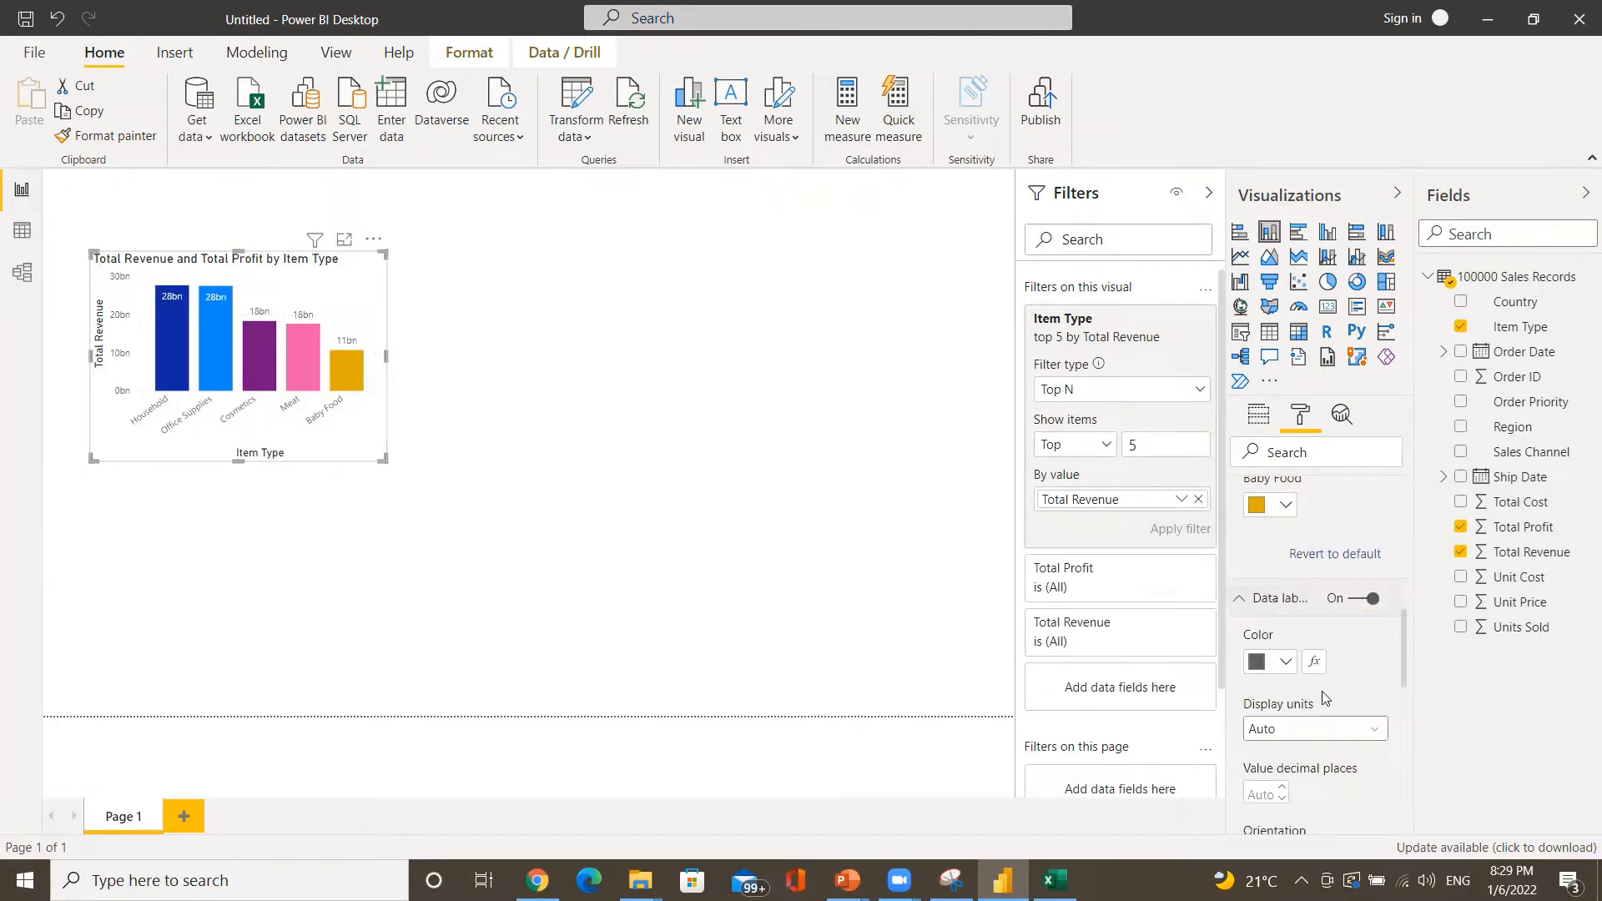
{"action": "scroll", "coordinate": [1326, 701], "scroll_direction": "down", "scroll_amount": 2}
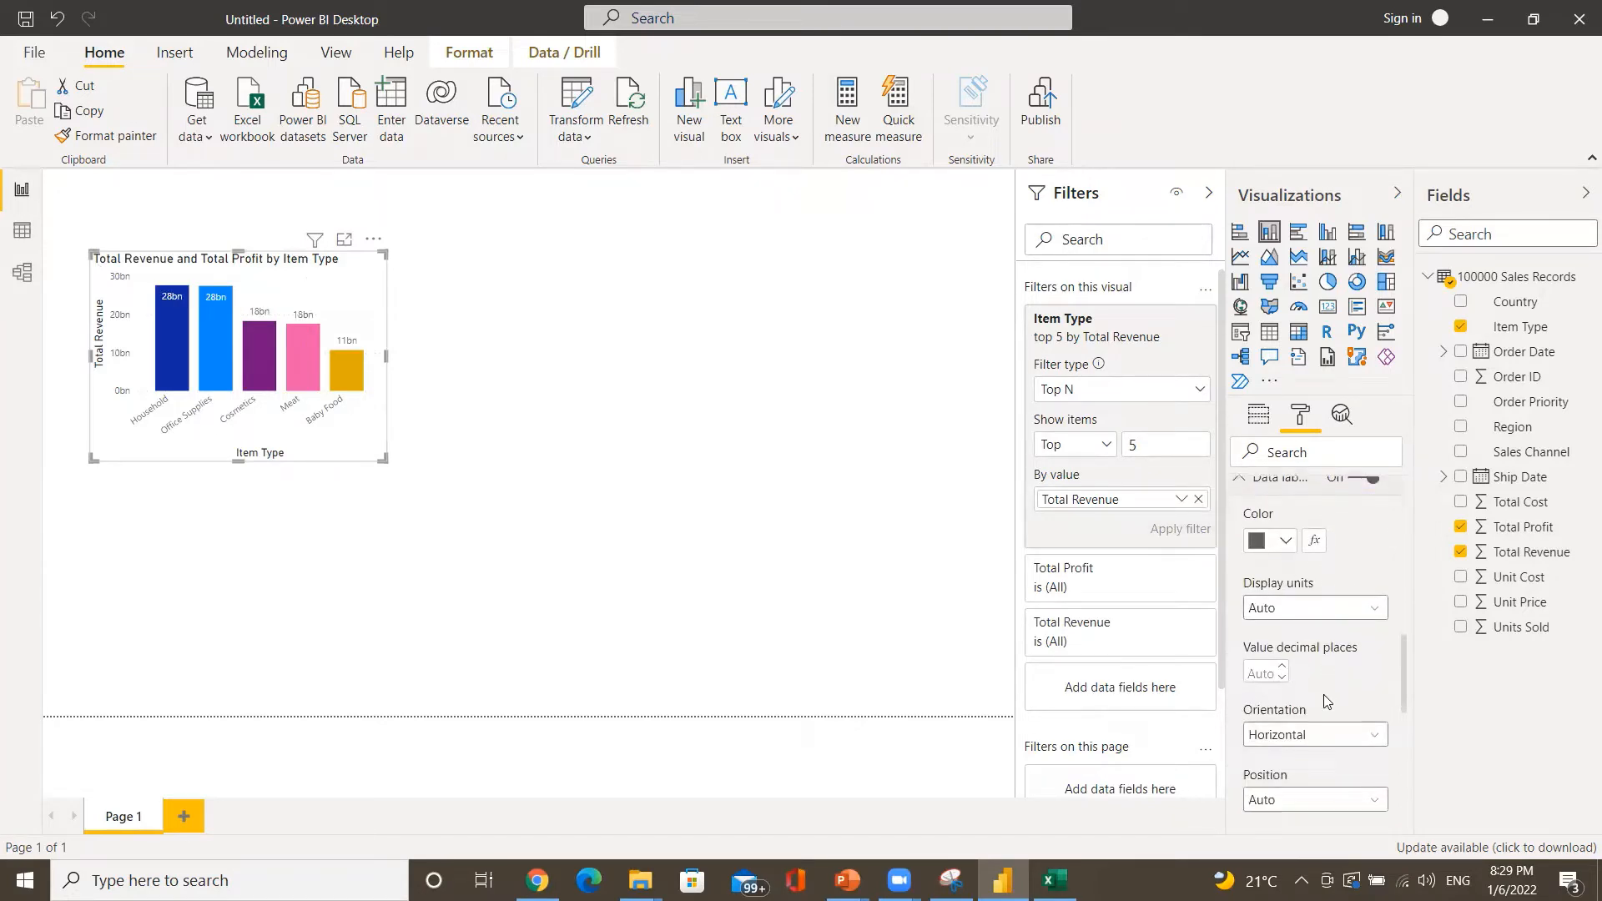
{"action": "left_click", "coordinate": [1306, 616]}
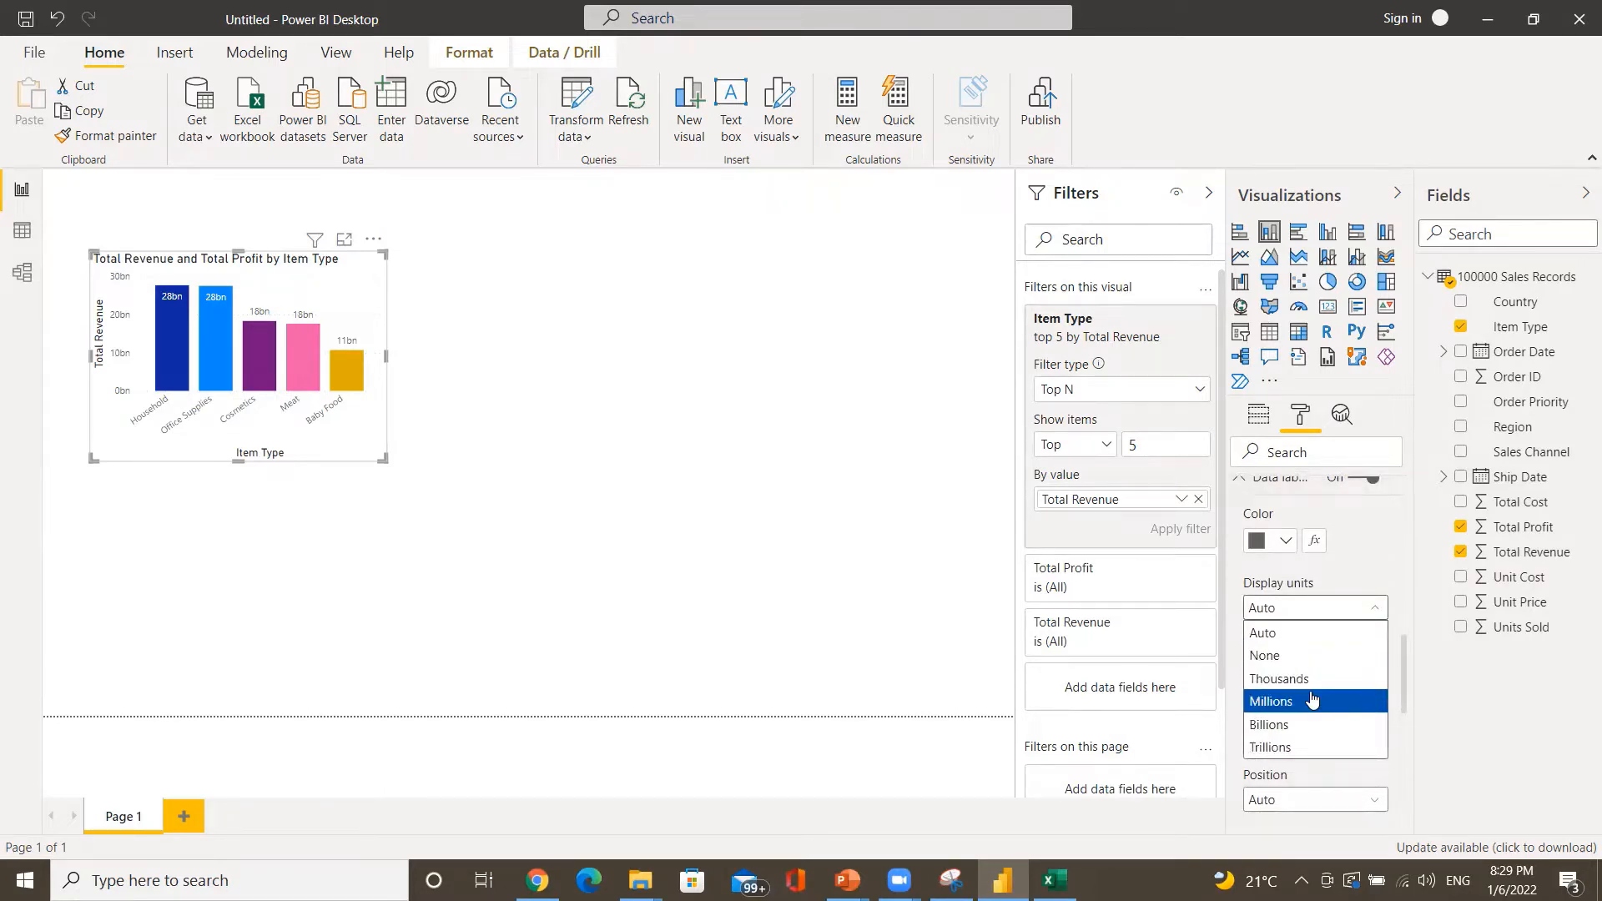
{"action": "left_click", "coordinate": [1312, 699]}
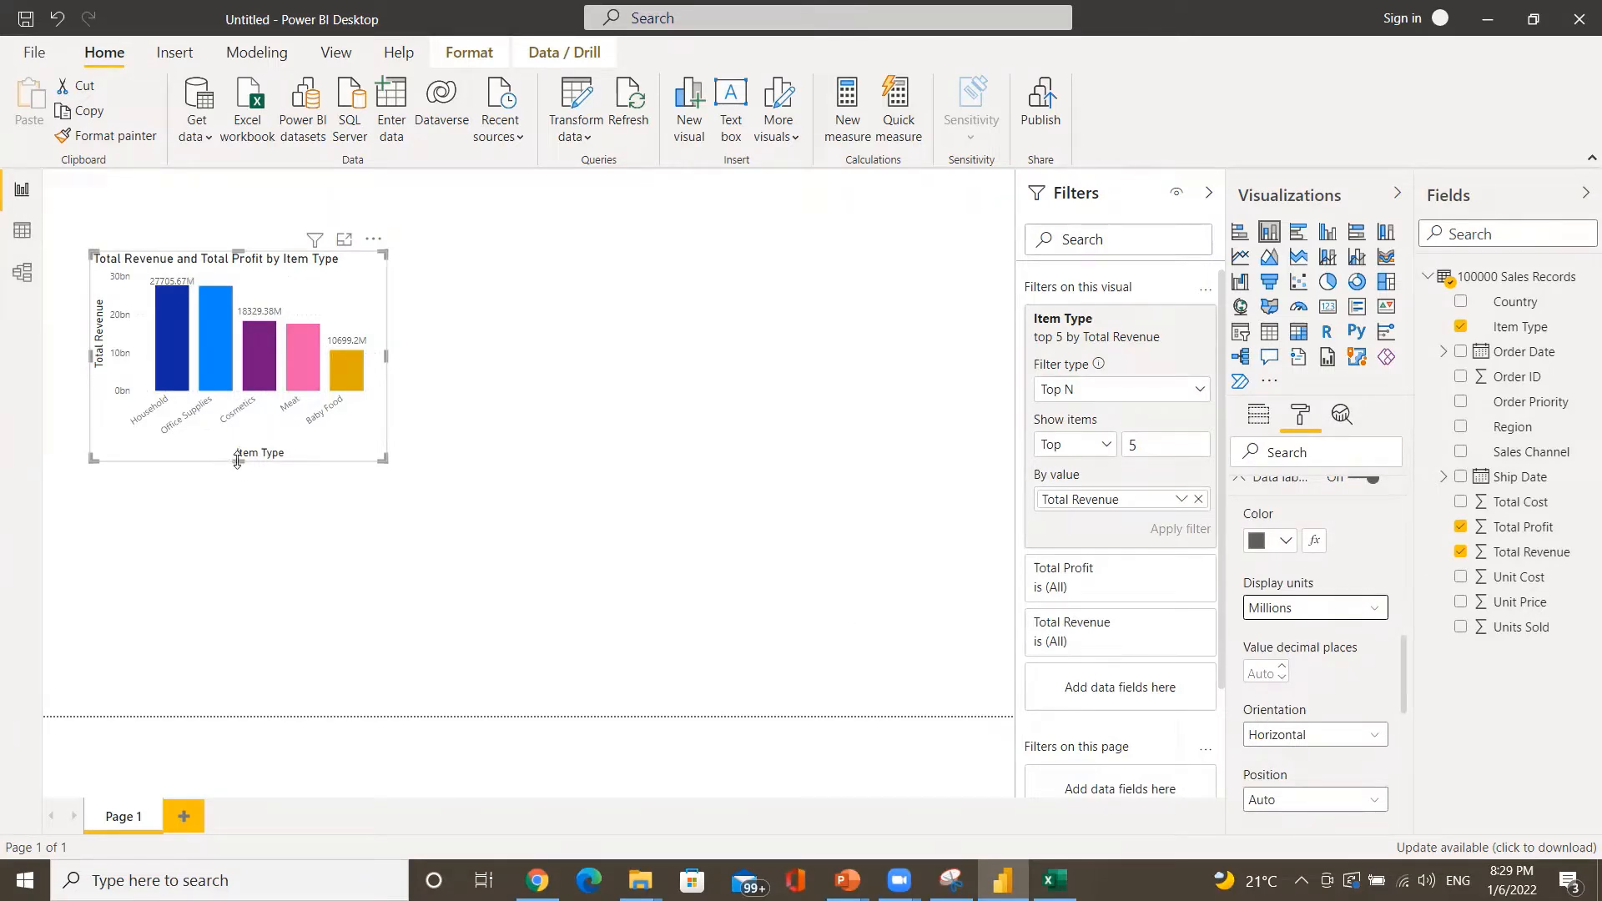
{"action": "left_click_drag", "start_coordinate": [238, 461], "coordinate": [238, 510]}
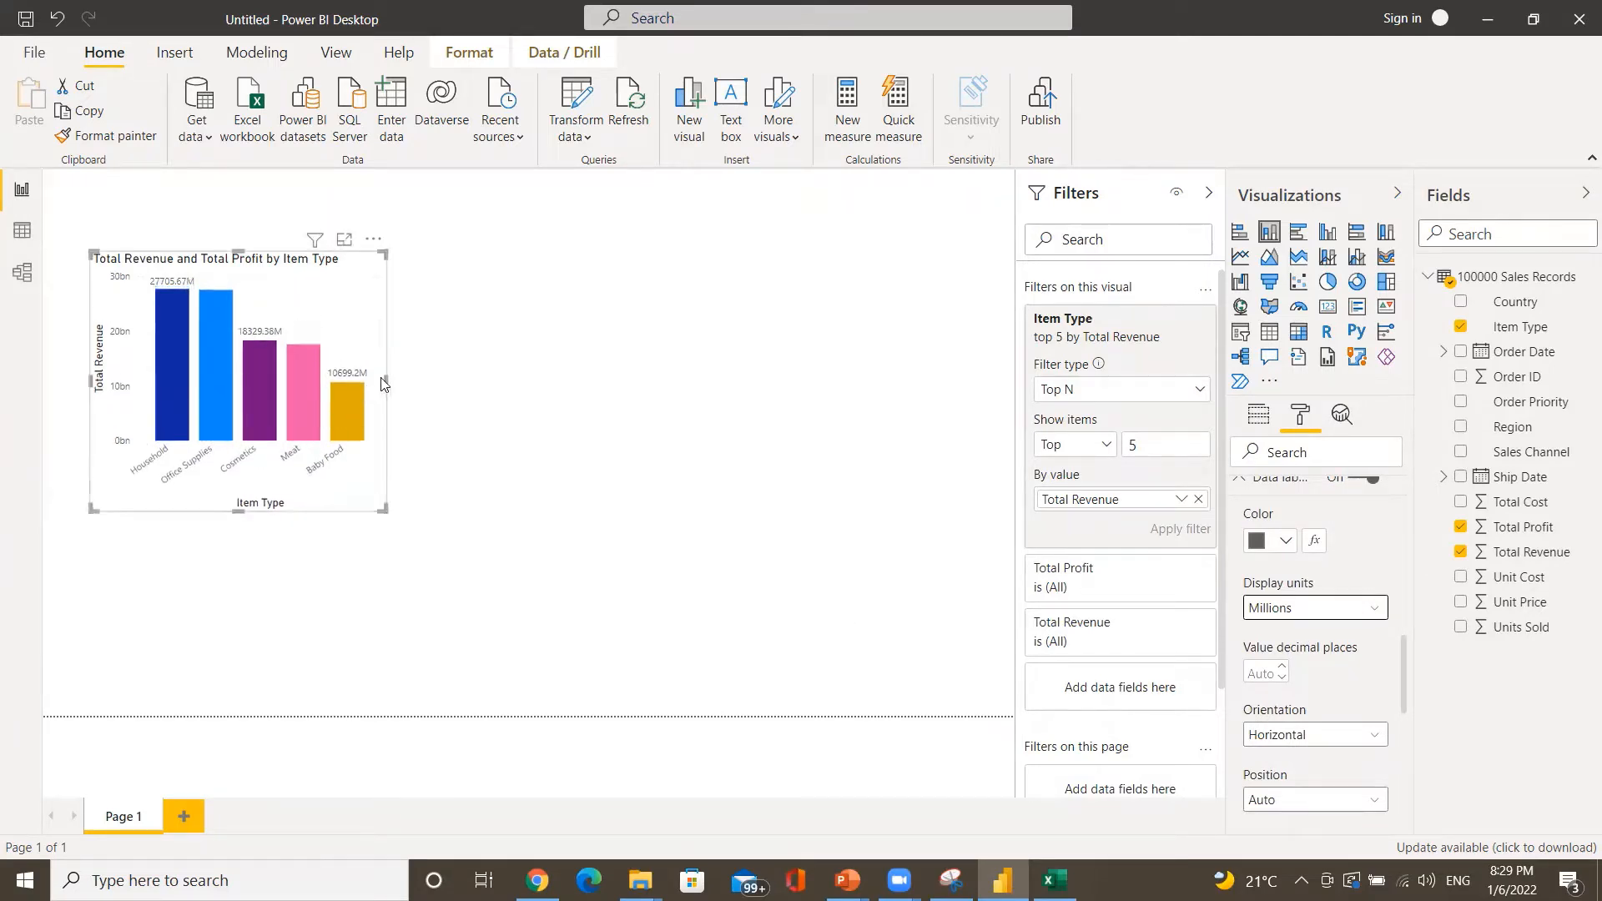
- Widen the chart so every column's data label and category name fits
{"action": "left_click_drag", "start_coordinate": [385, 378], "coordinate": [468, 394]}
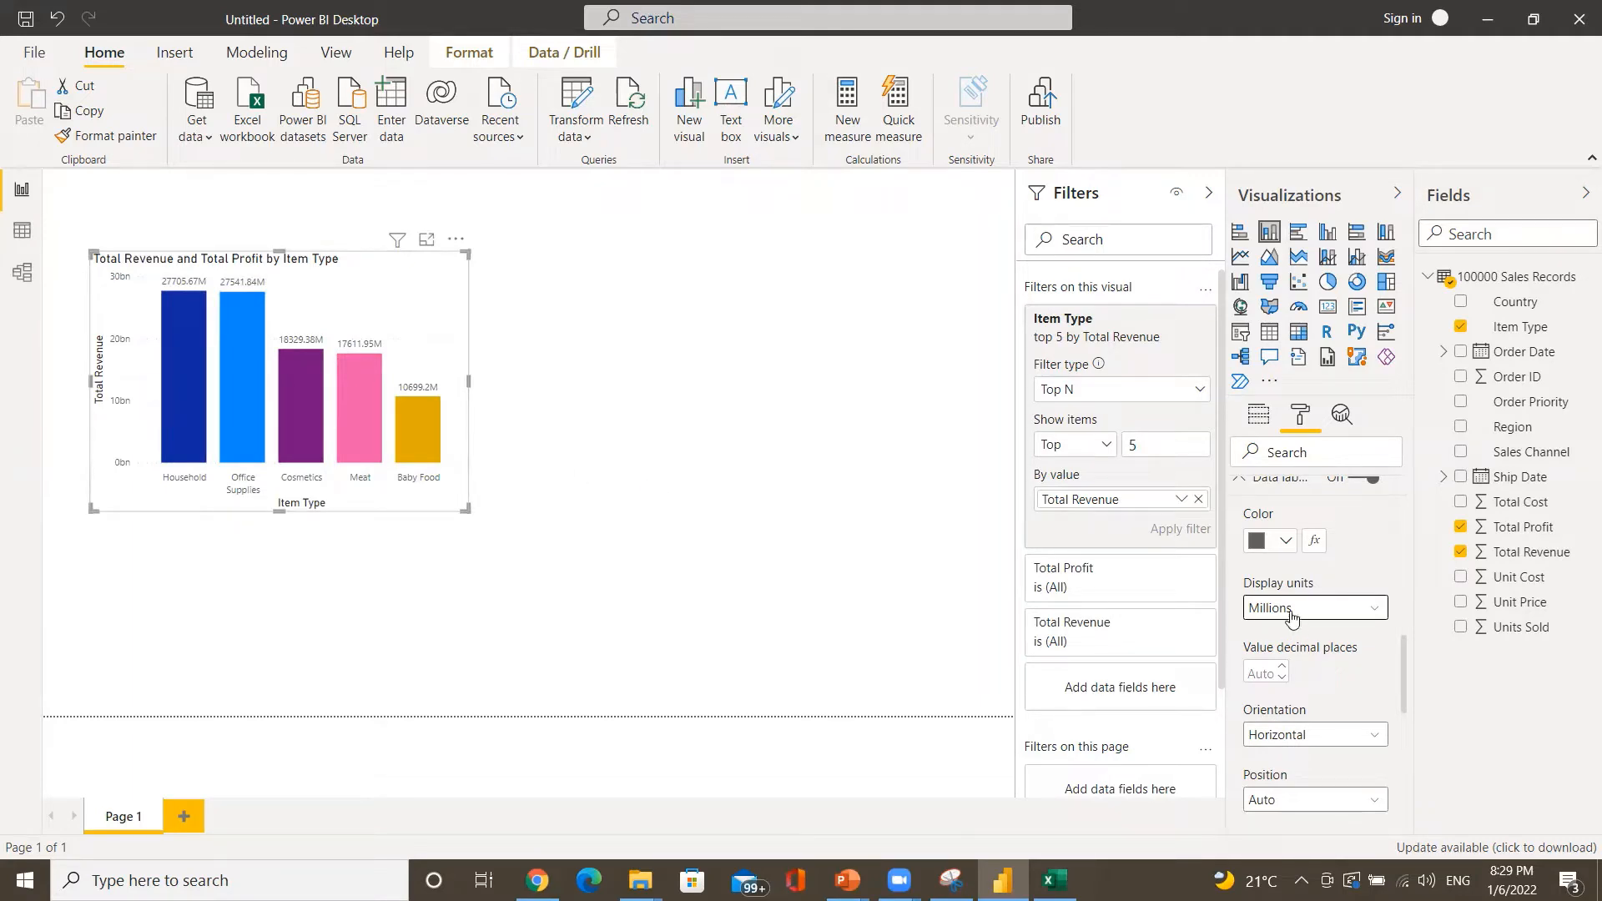
- Try the Vertical orientation for the chart's data labels and set it back to Horizontal
{"action": "scroll", "coordinate": [1333, 681], "scroll_direction": "down", "scroll_amount": 1}
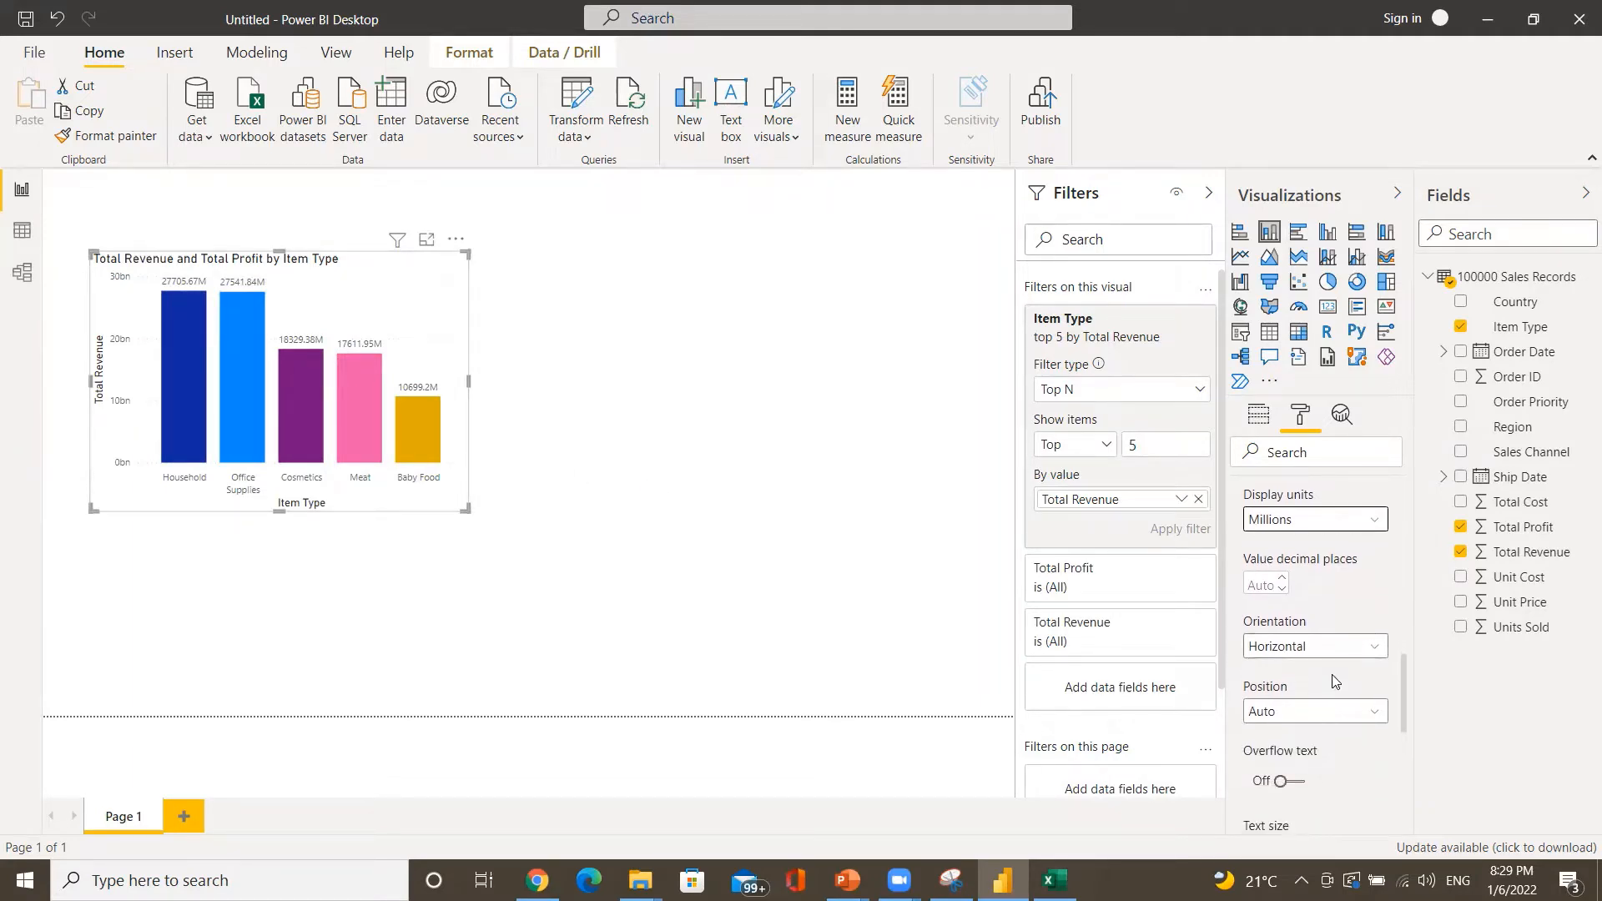
{"action": "scroll", "coordinate": [1334, 682], "scroll_direction": "down", "scroll_amount": 1}
{"action": "left_click", "coordinate": [1334, 626]}
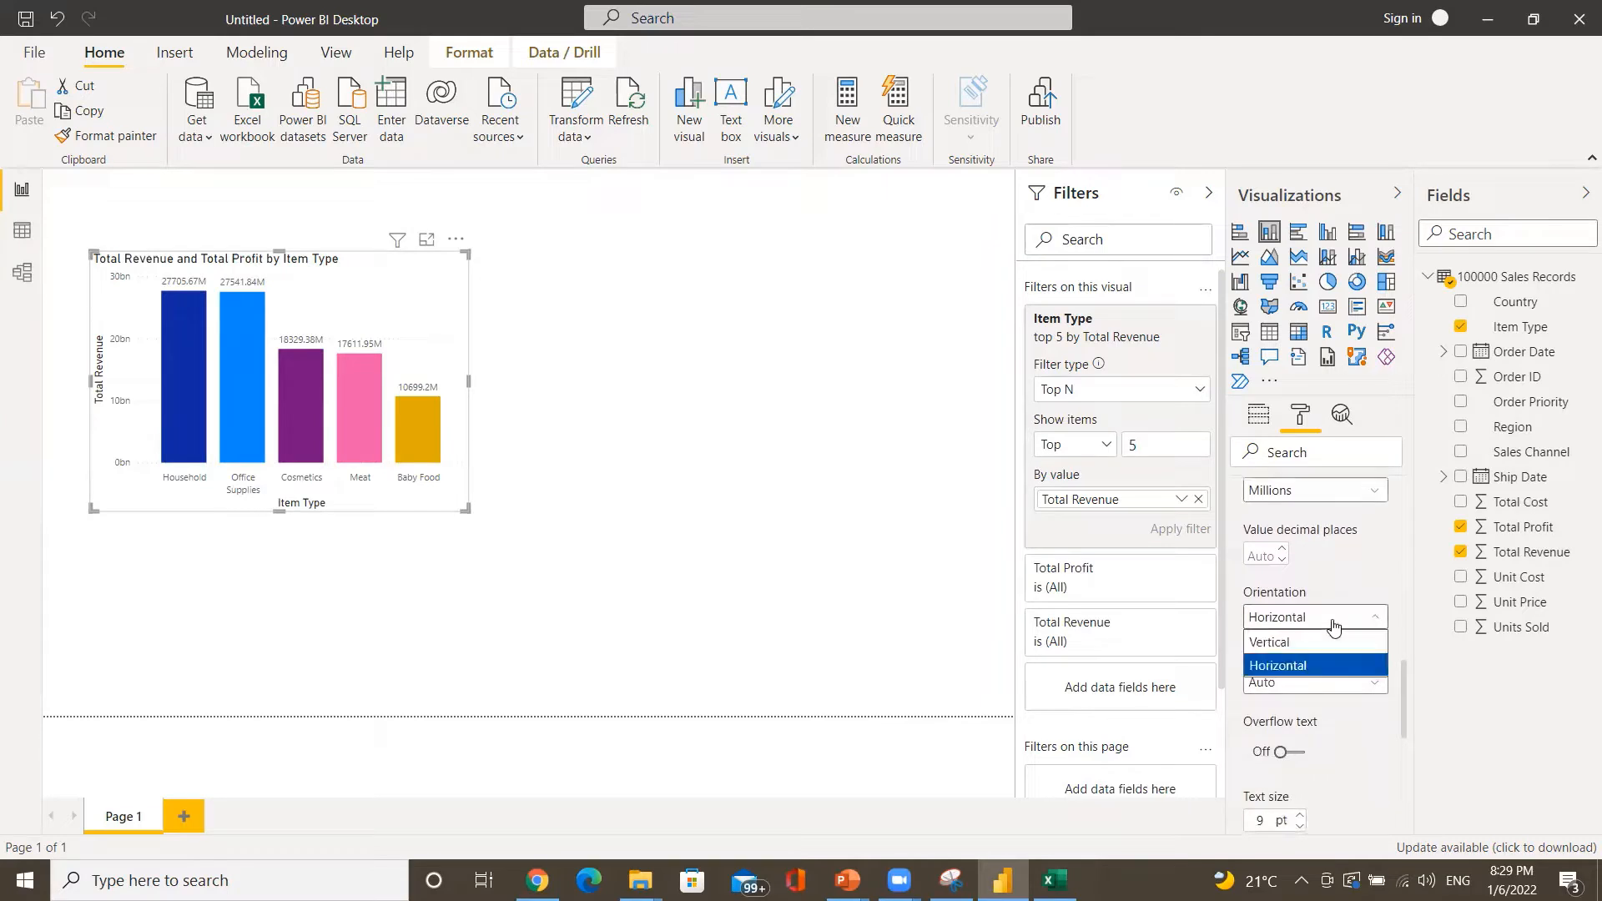
{"action": "left_click", "coordinate": [1286, 644]}
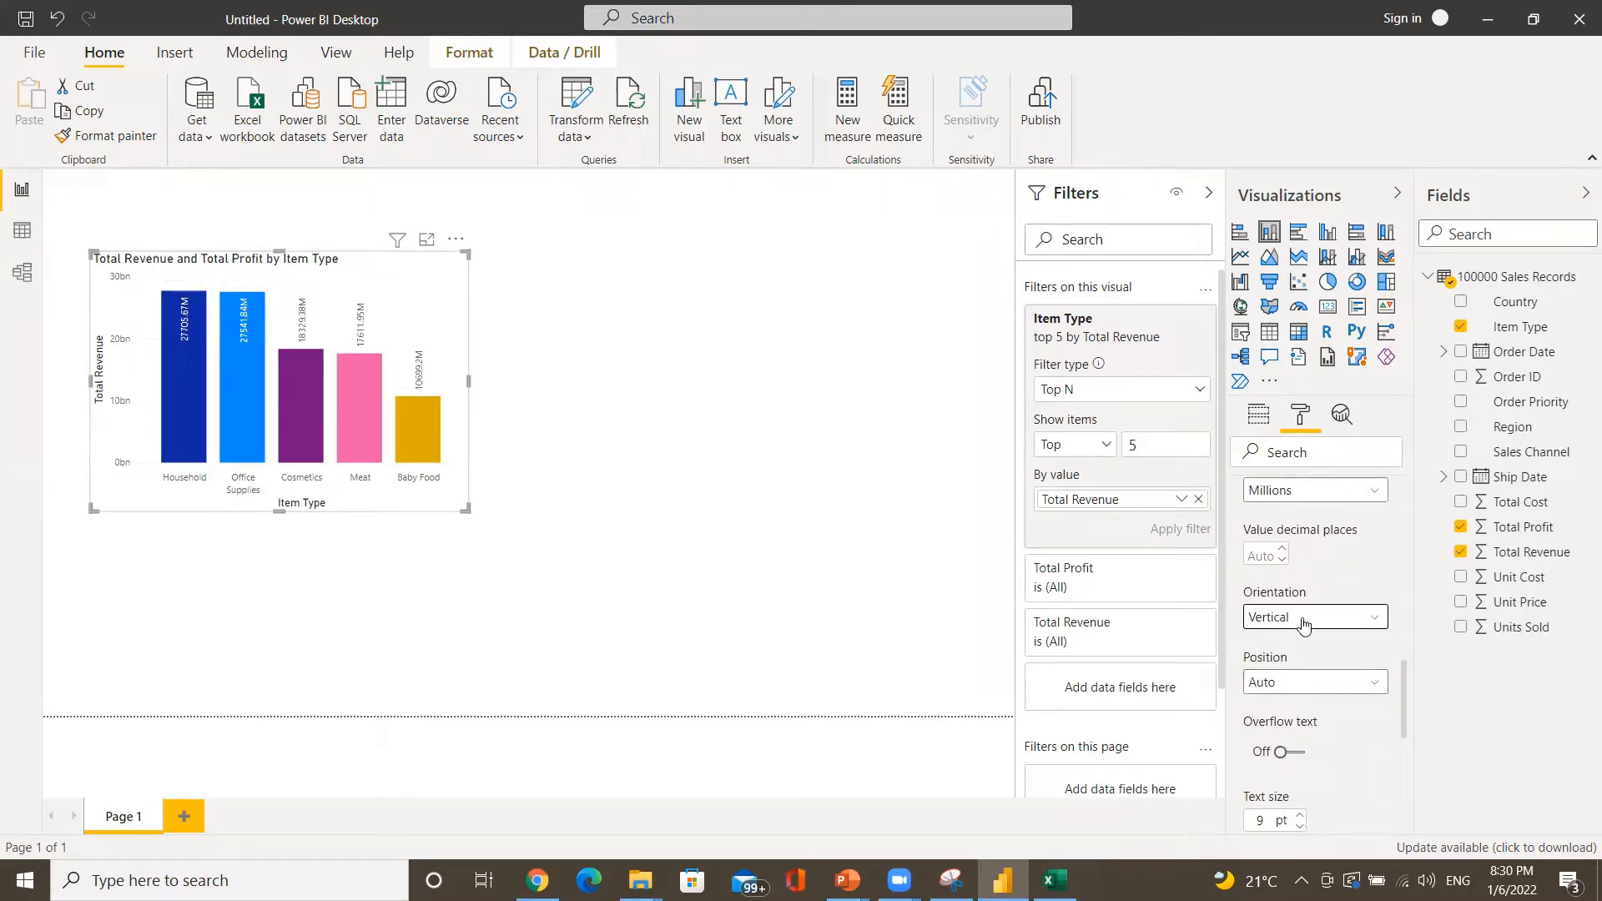
{"action": "left_click", "coordinate": [1304, 622]}
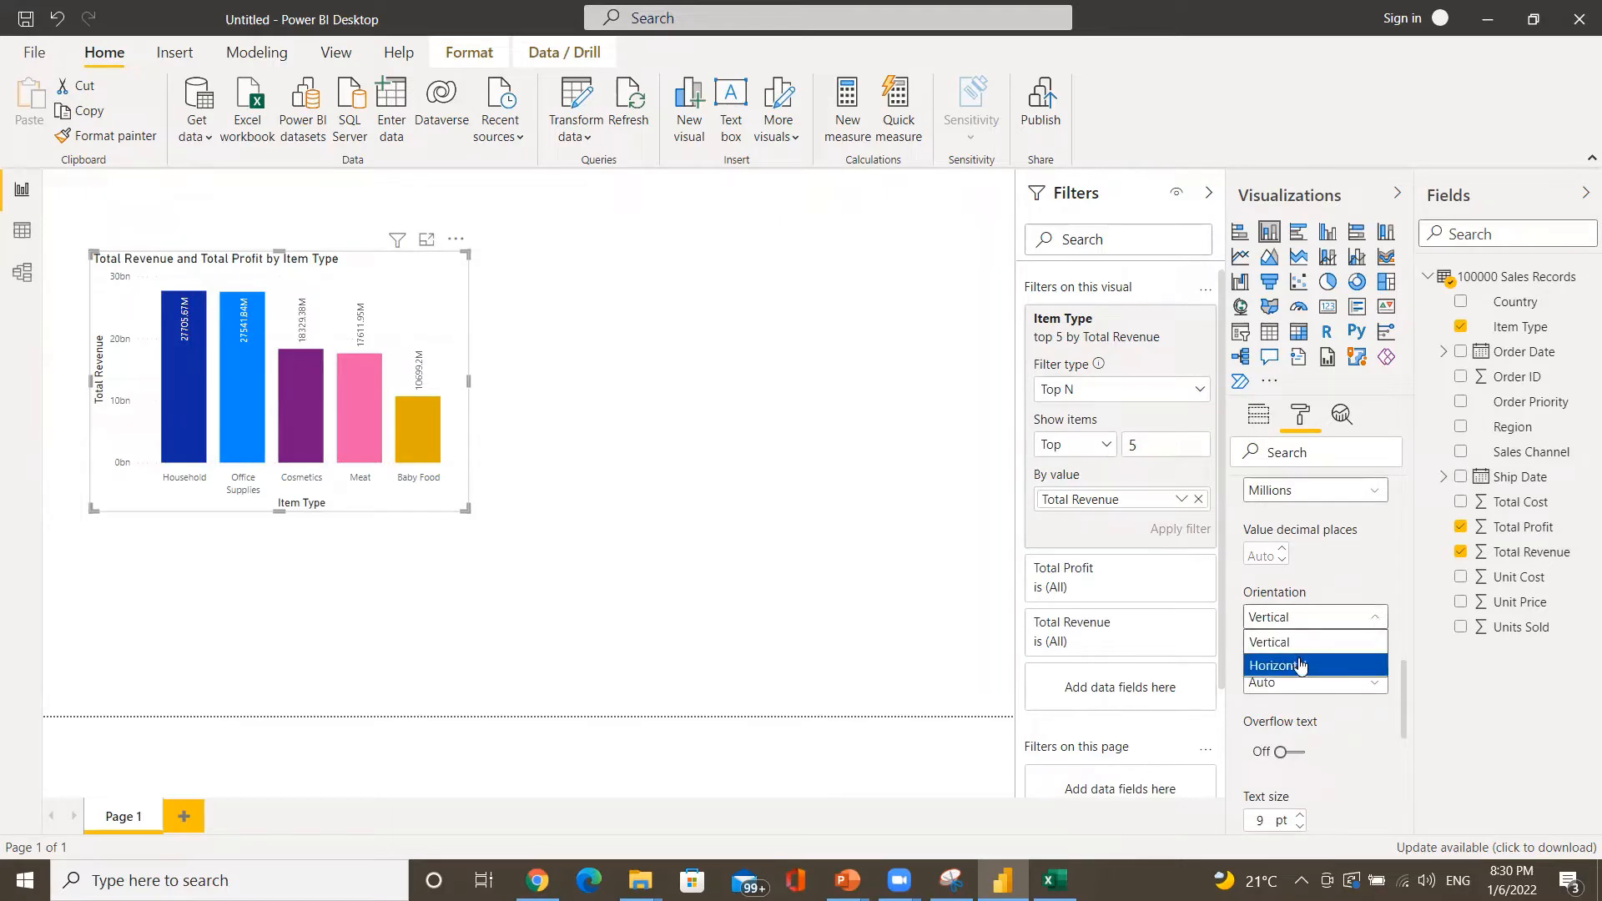
{"action": "left_click", "coordinate": [1299, 665]}
- Try the Inside end and Outside end positions for the data labels and set the position back to Auto
{"action": "scroll", "coordinate": [1327, 625], "scroll_direction": "down", "scroll_amount": 1}
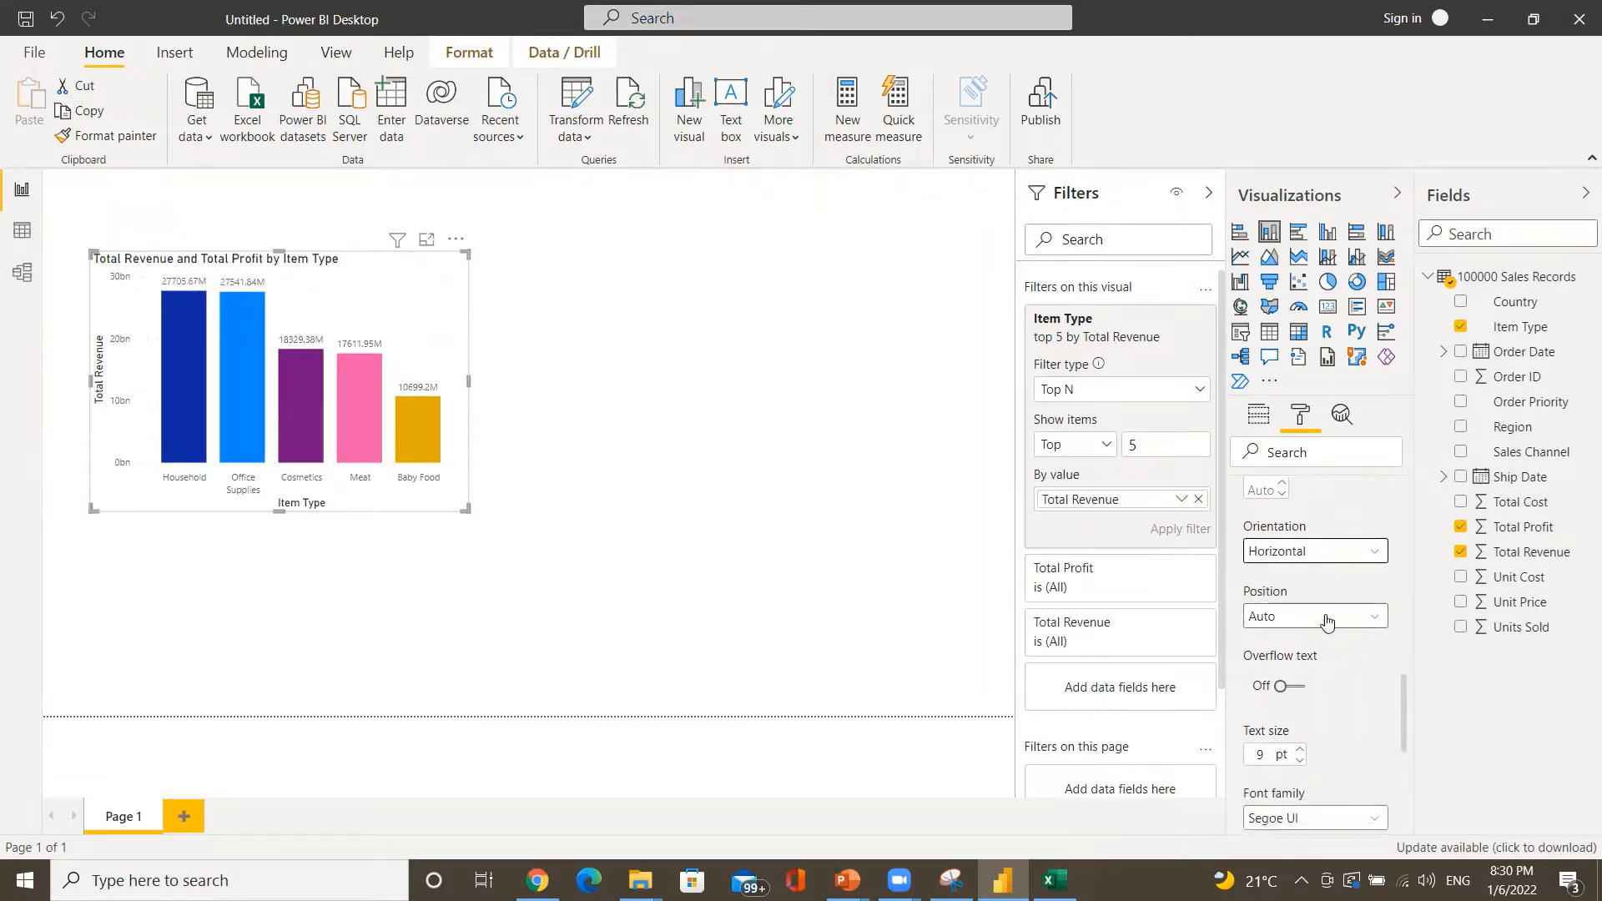
{"action": "left_click", "coordinate": [1325, 617]}
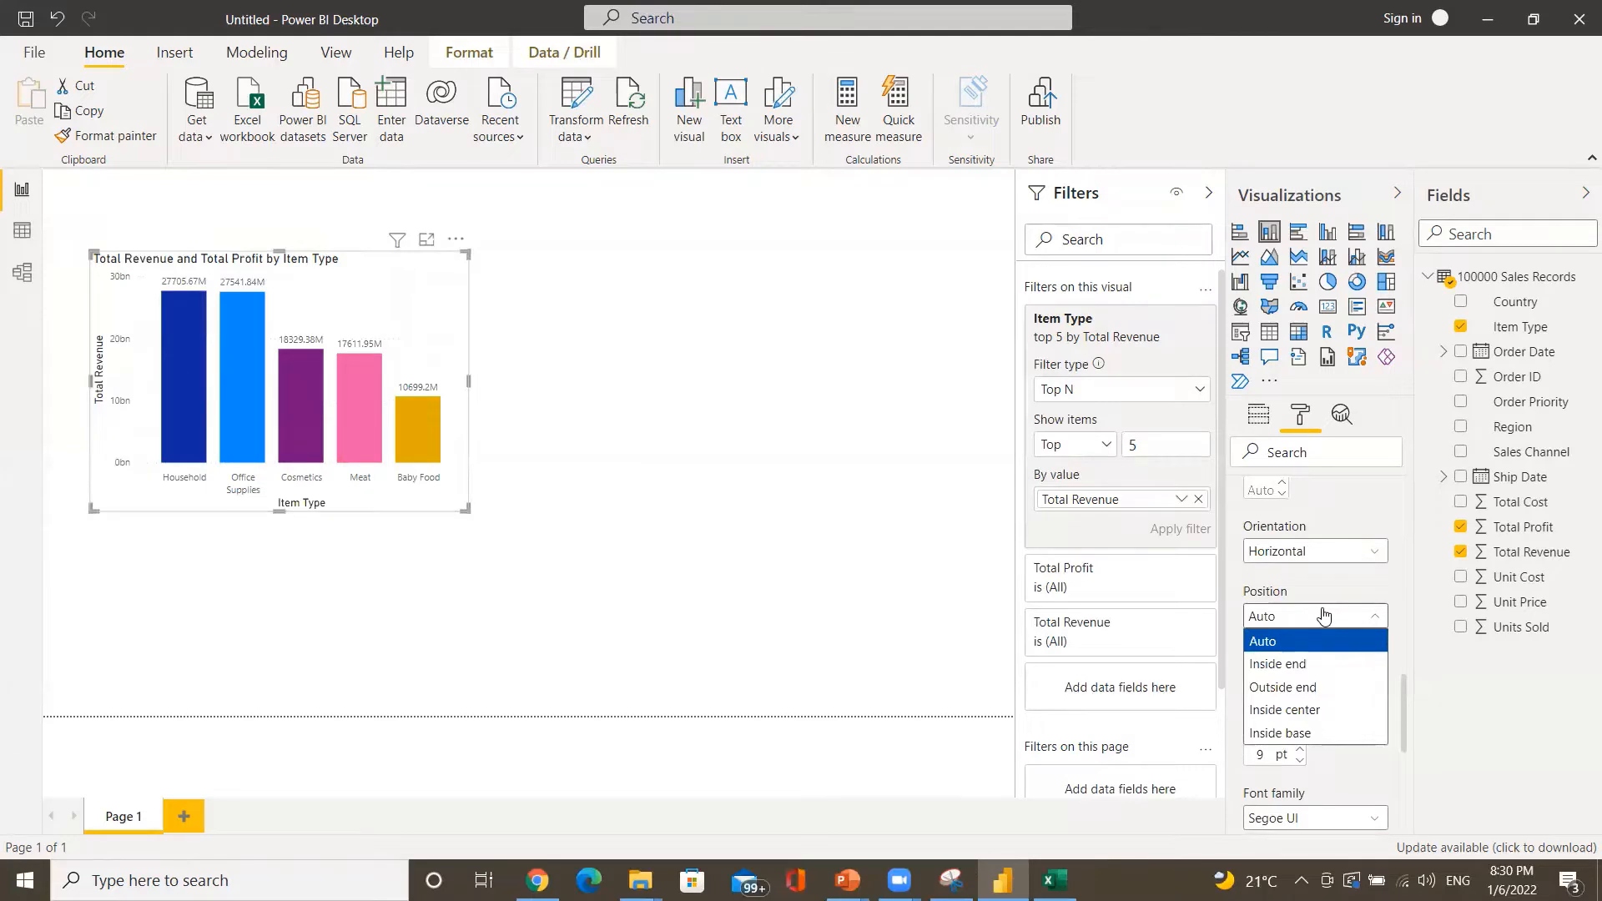
{"action": "left_click", "coordinate": [1304, 665]}
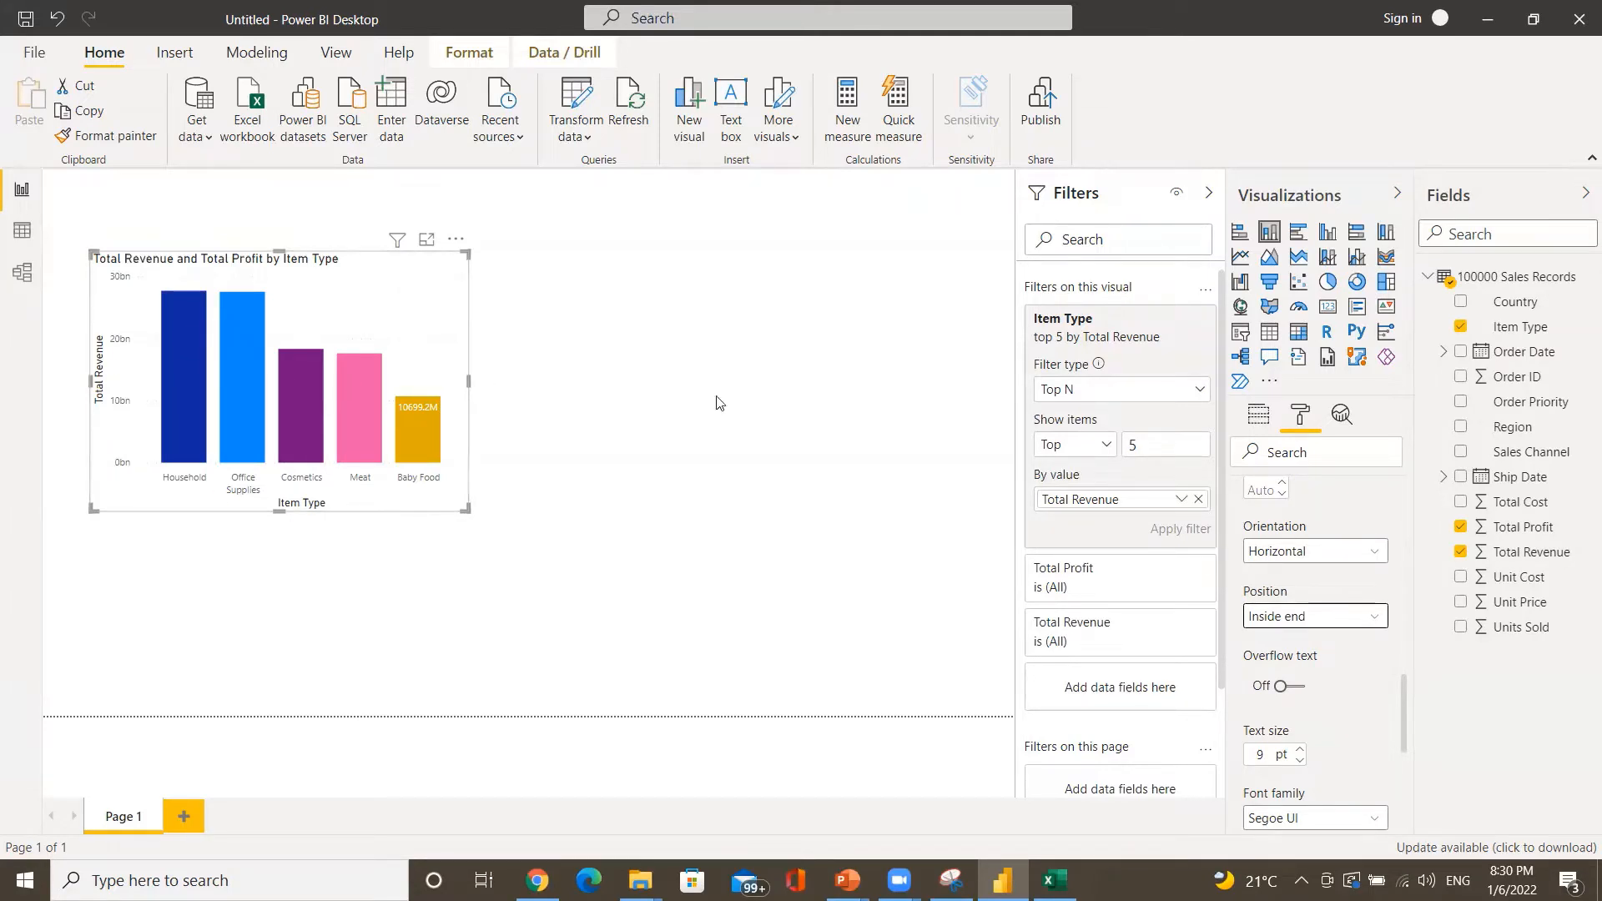
{"action": "left_click", "coordinate": [1341, 615]}
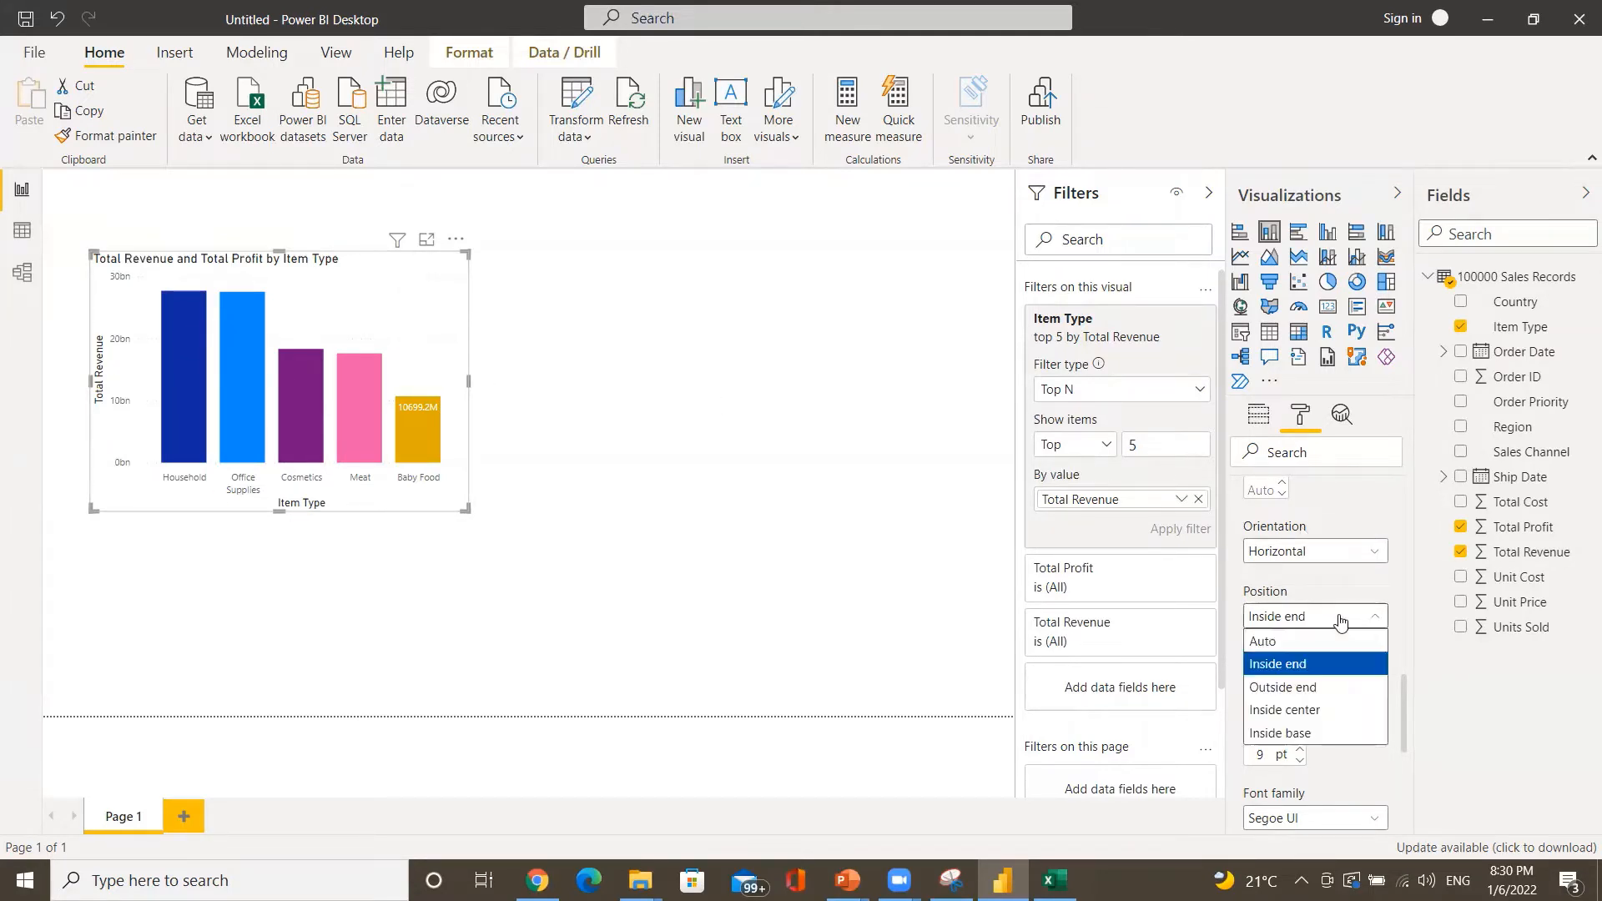
{"action": "left_click", "coordinate": [1319, 686]}
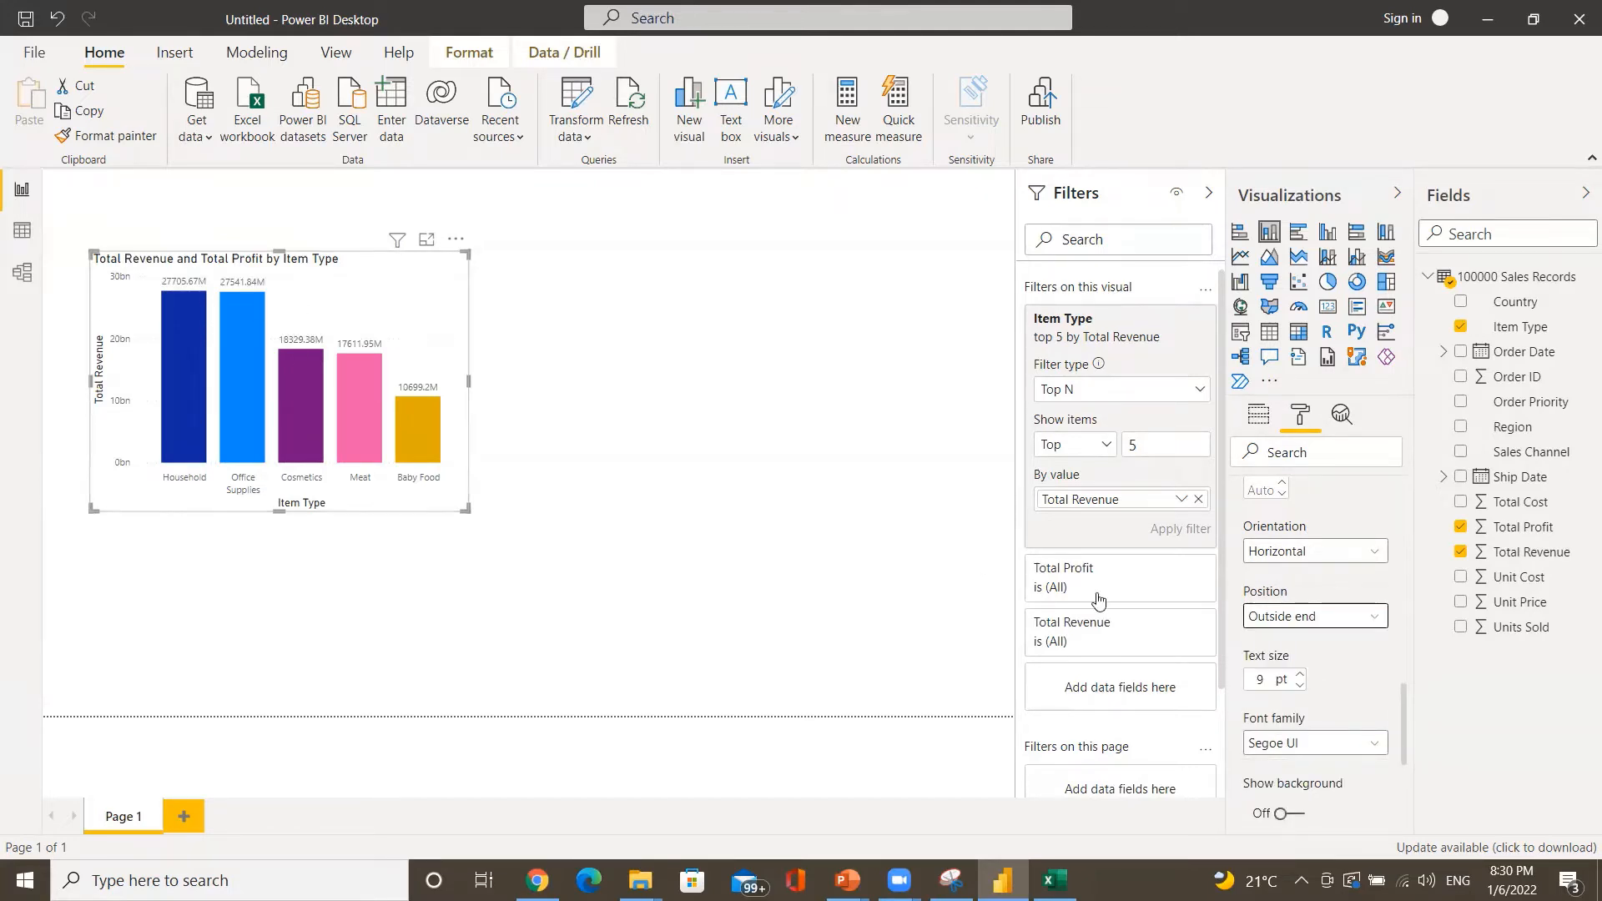
{"action": "left_click", "coordinate": [1355, 627]}
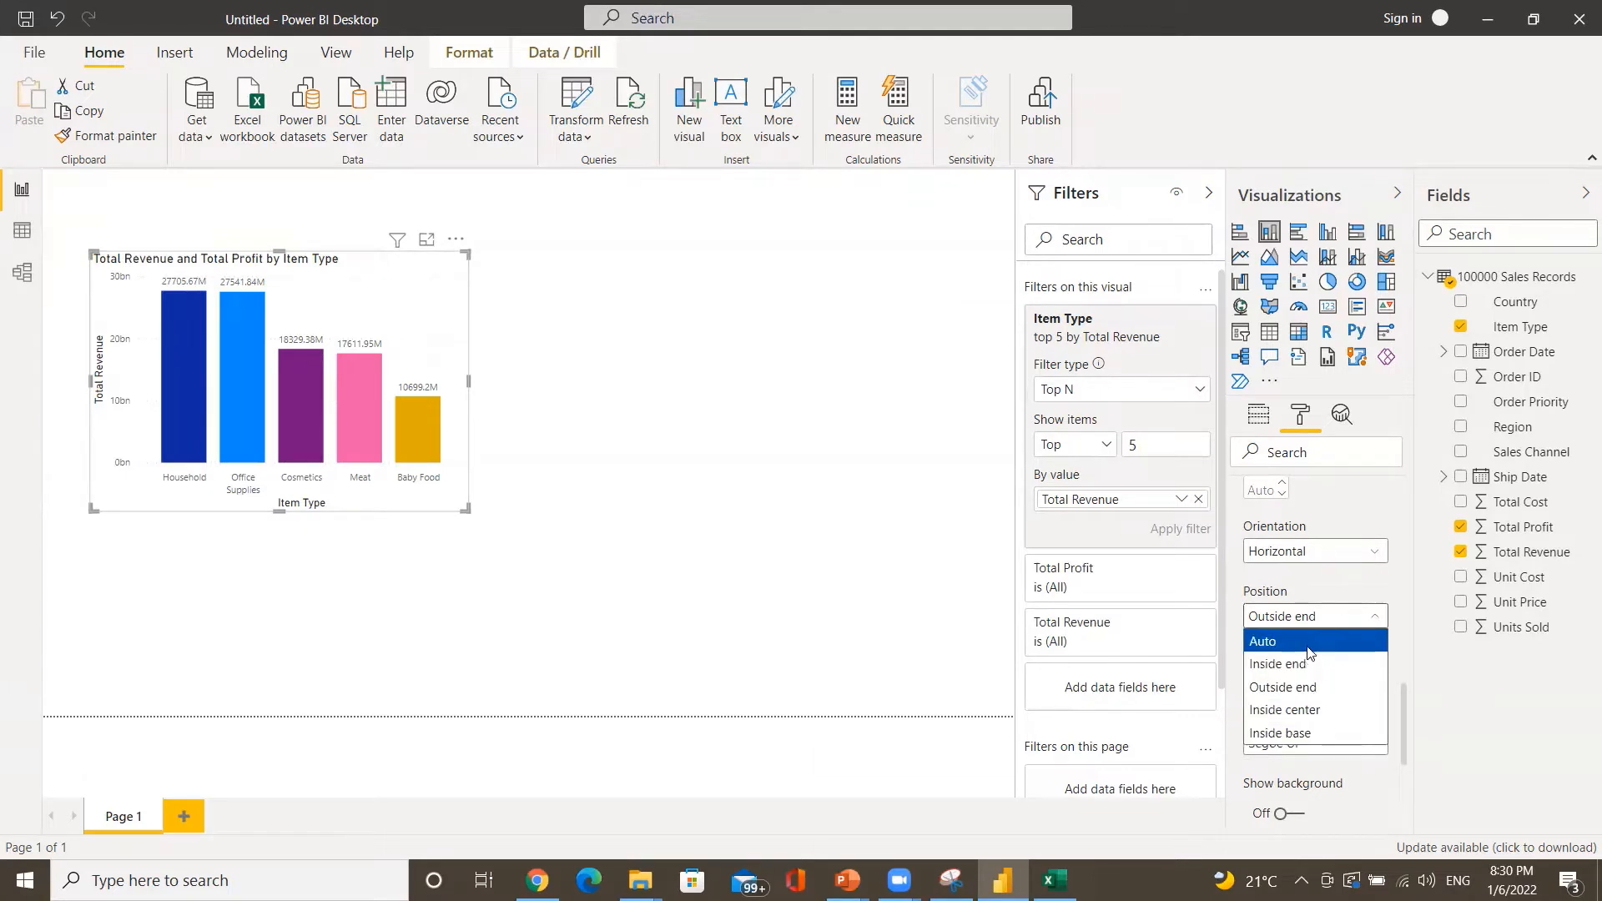
{"action": "left_click", "coordinate": [1308, 642]}
- Set the data labels' text size to 10 pt
{"action": "scroll", "coordinate": [1307, 652], "scroll_direction": "down", "scroll_amount": 5}
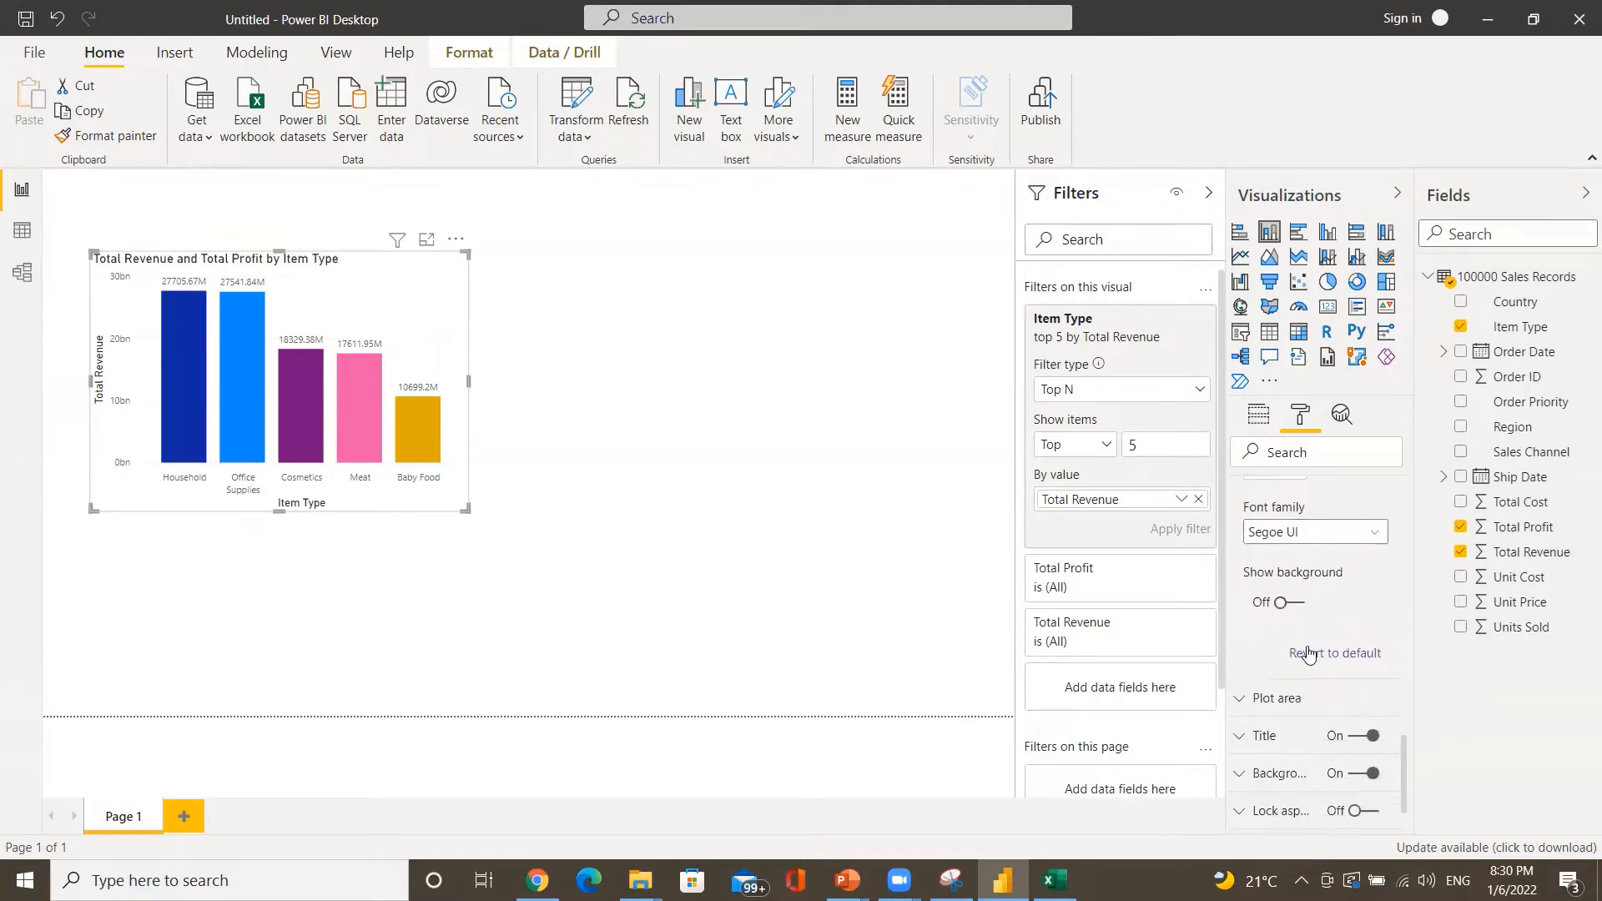
{"action": "scroll", "coordinate": [1308, 652], "scroll_direction": "up", "scroll_amount": 2}
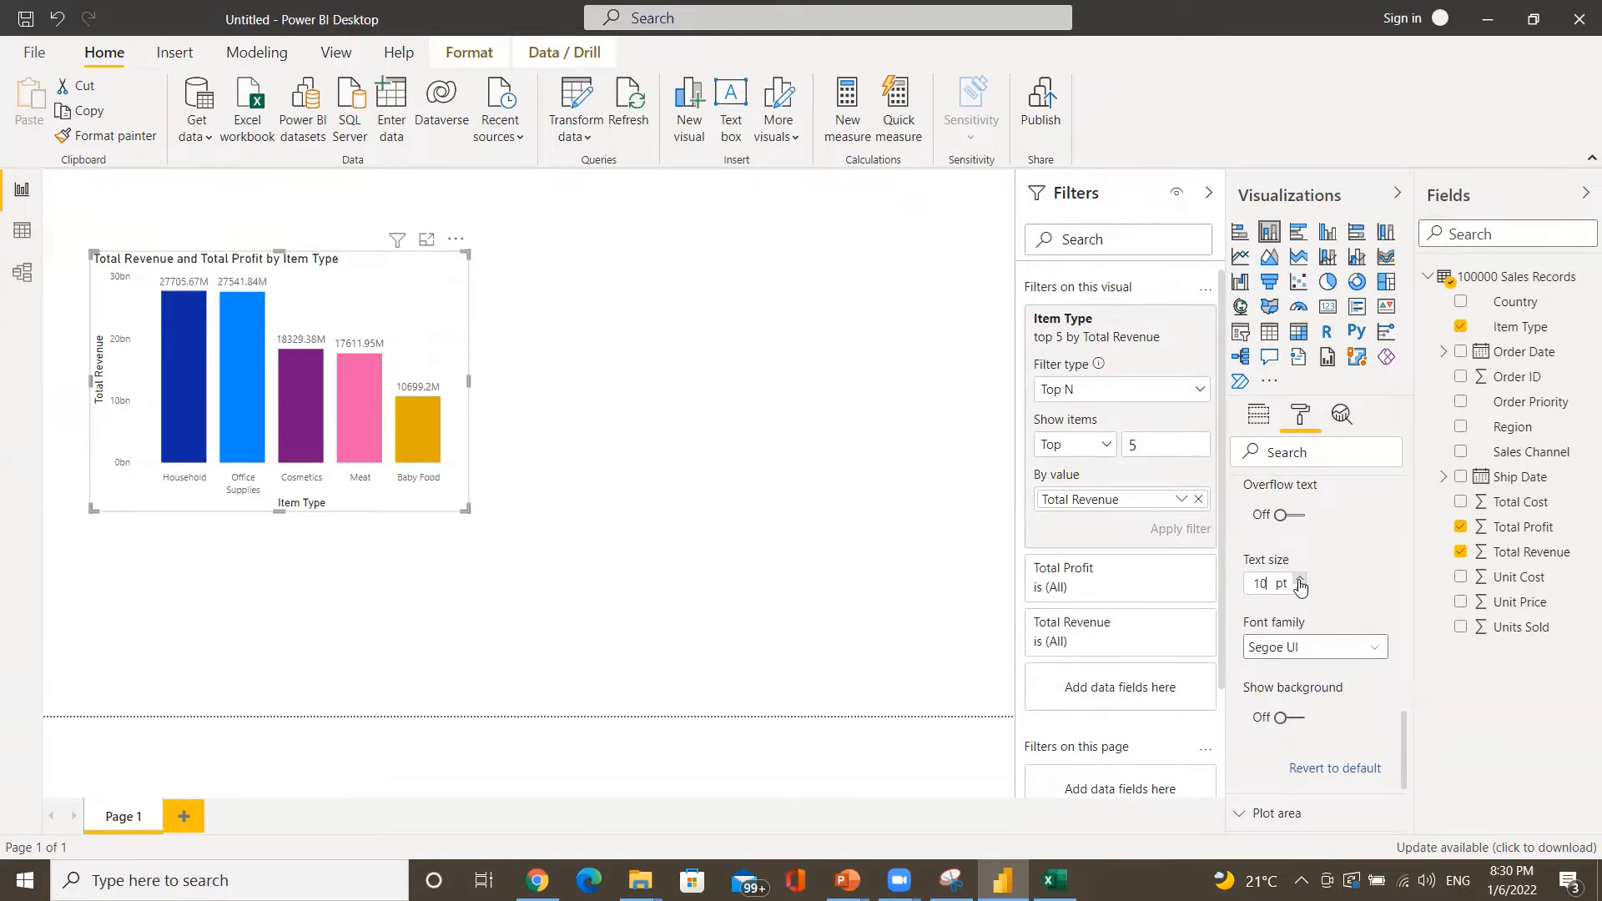
- Replace the chart's title text with "Top 5 Items by Sales"
{"action": "scroll", "coordinate": [1327, 594], "scroll_direction": "down", "scroll_amount": 5}
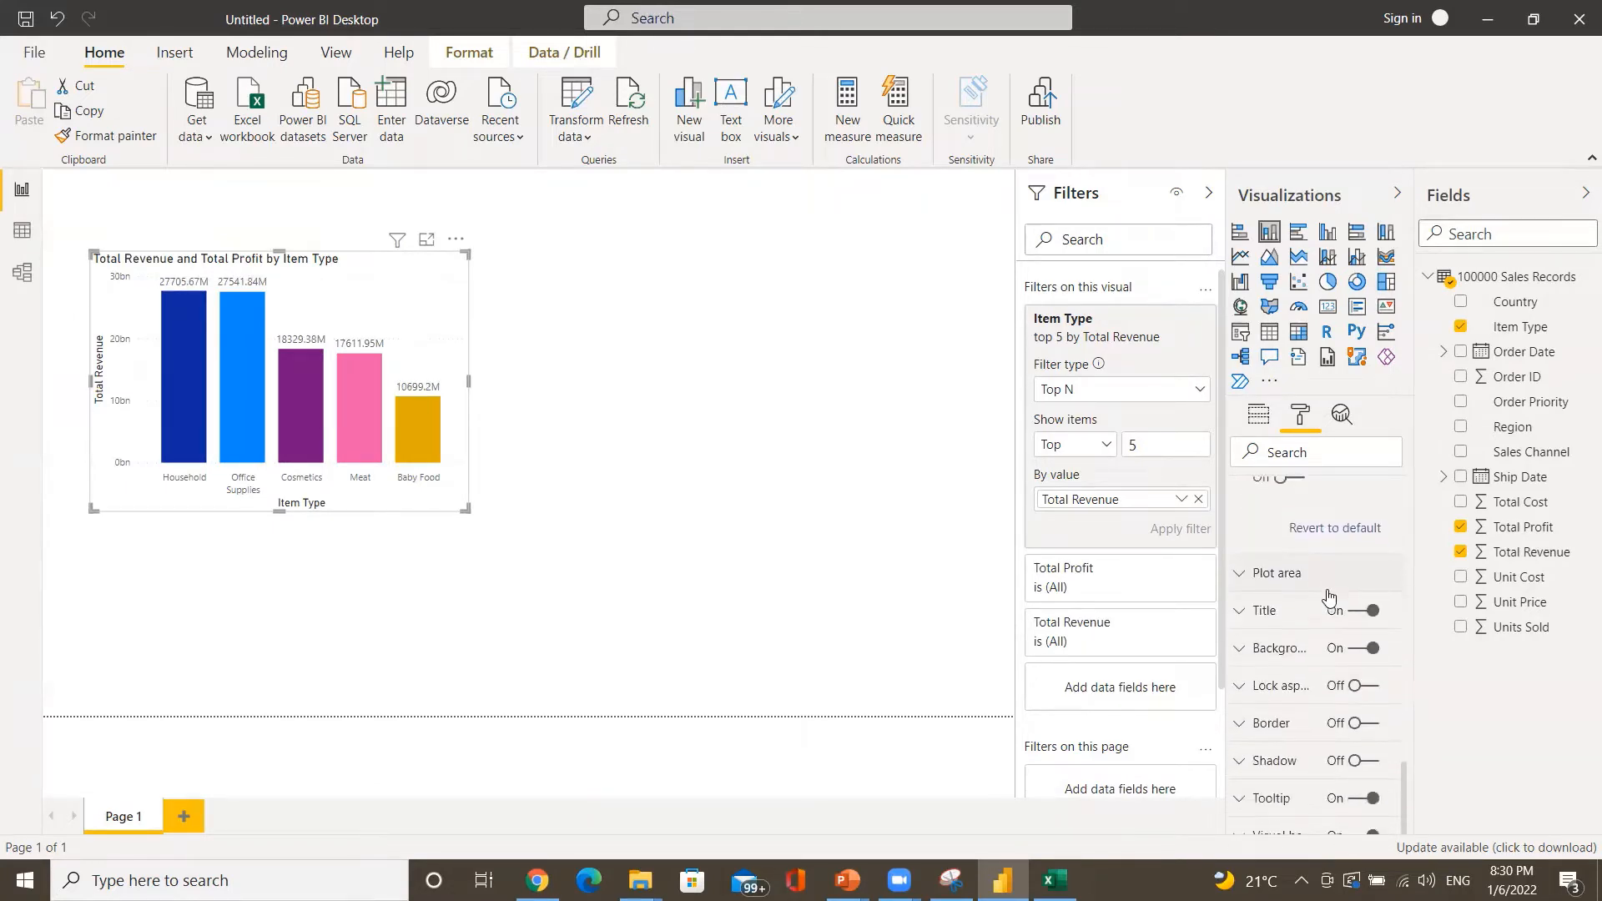
{"action": "left_click", "coordinate": [1289, 623]}
{"action": "left_click", "coordinate": [1305, 674]}
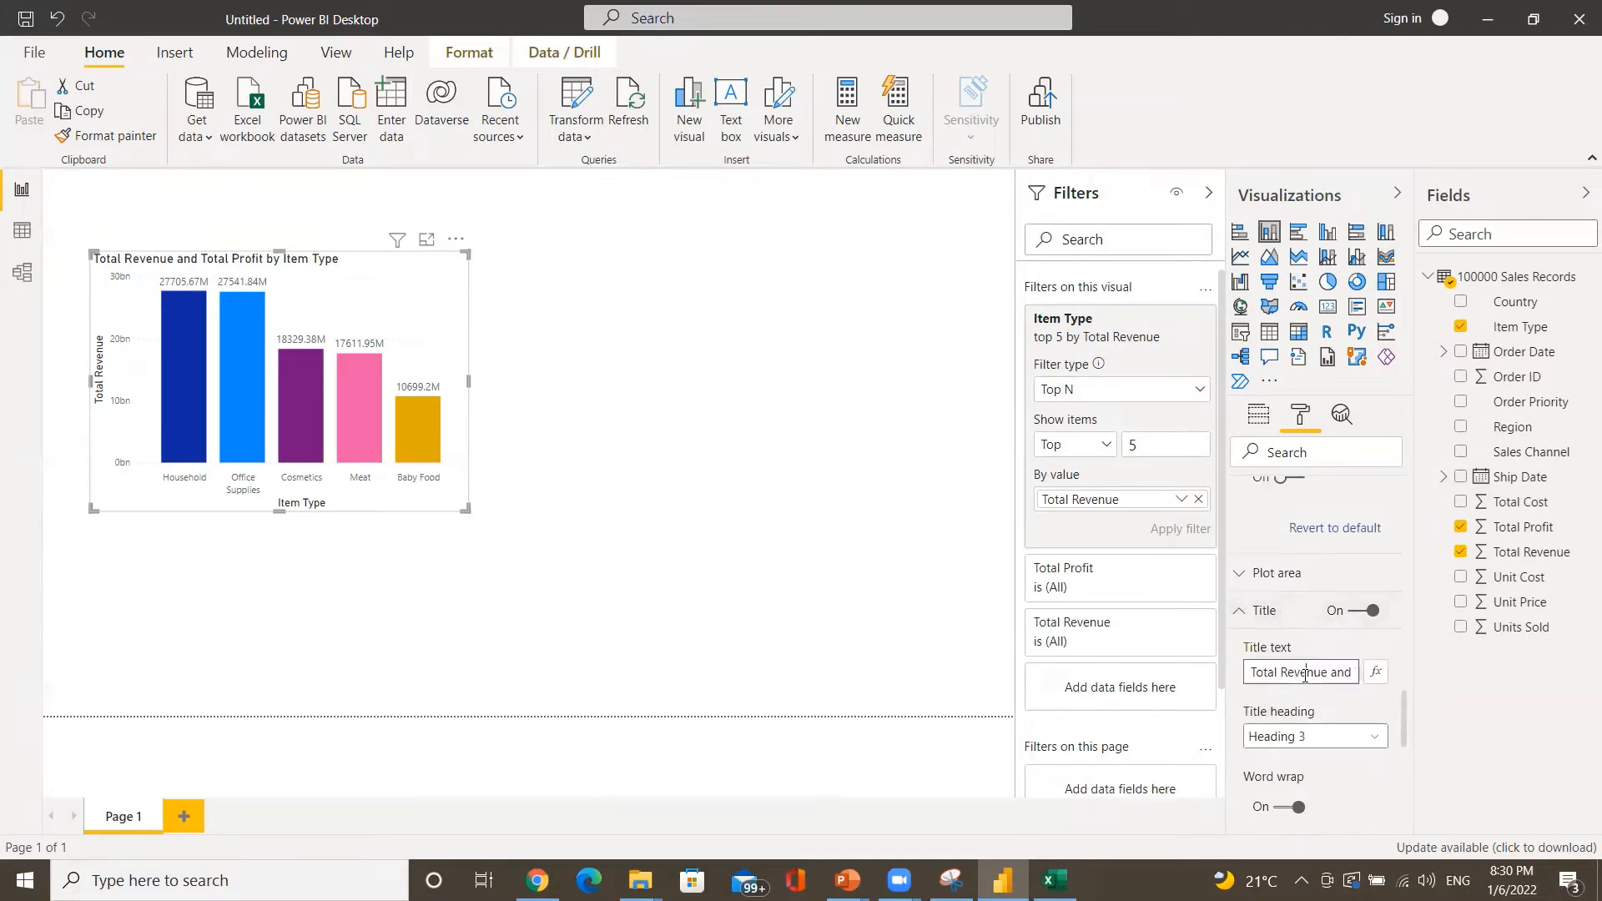
{"action": "key", "text": "ctrl+a"}
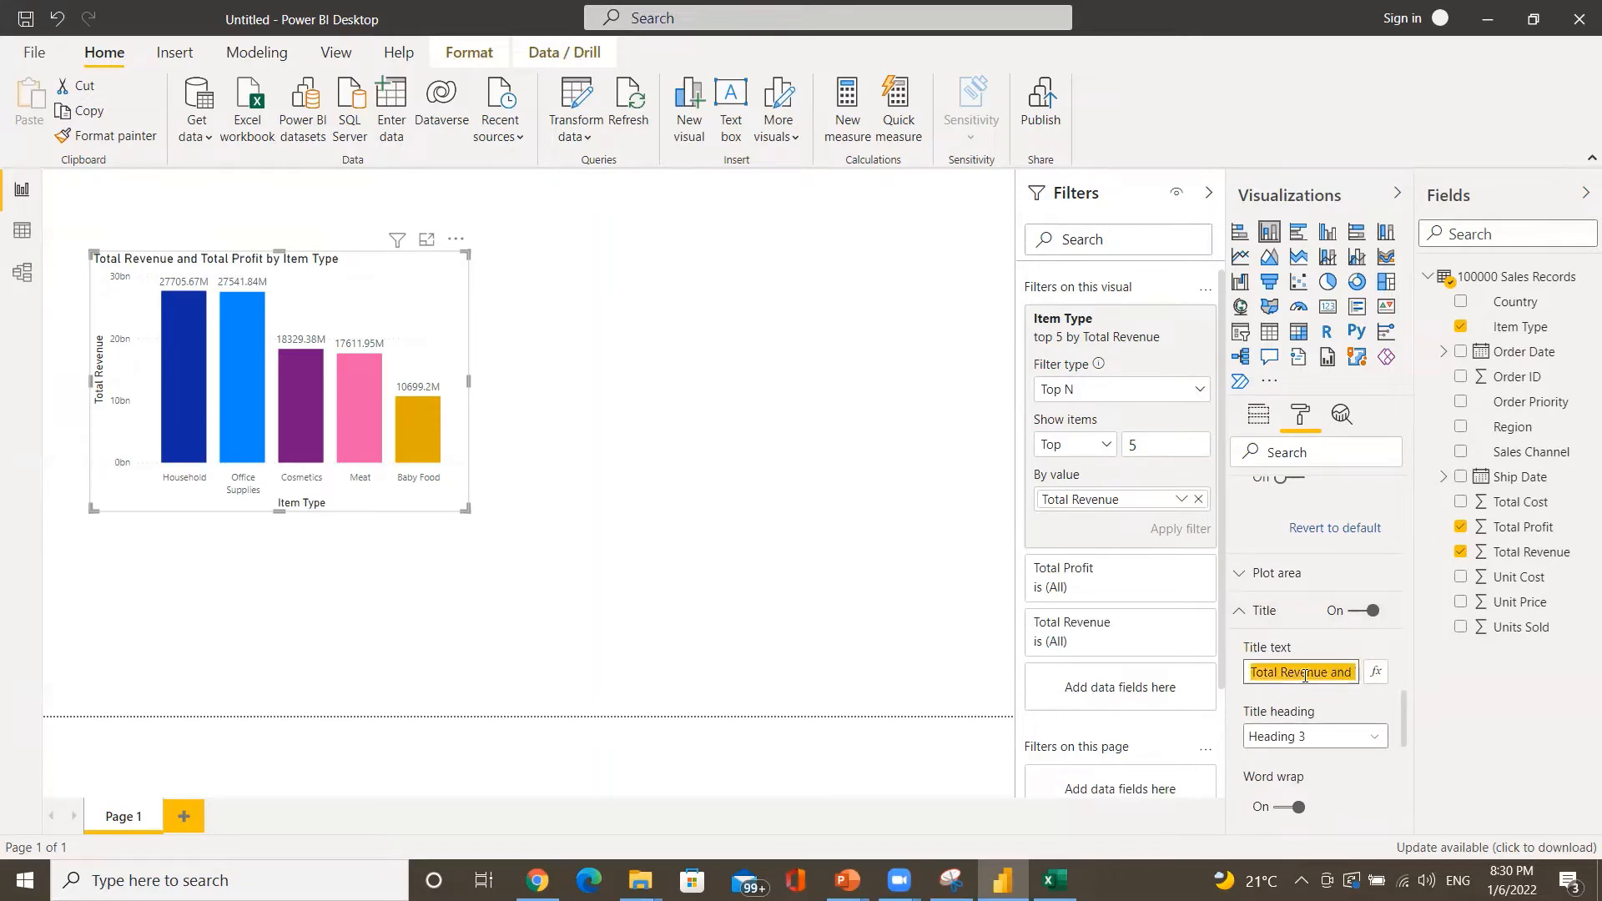
{"action": "type", "text": "Top 5 Items"}
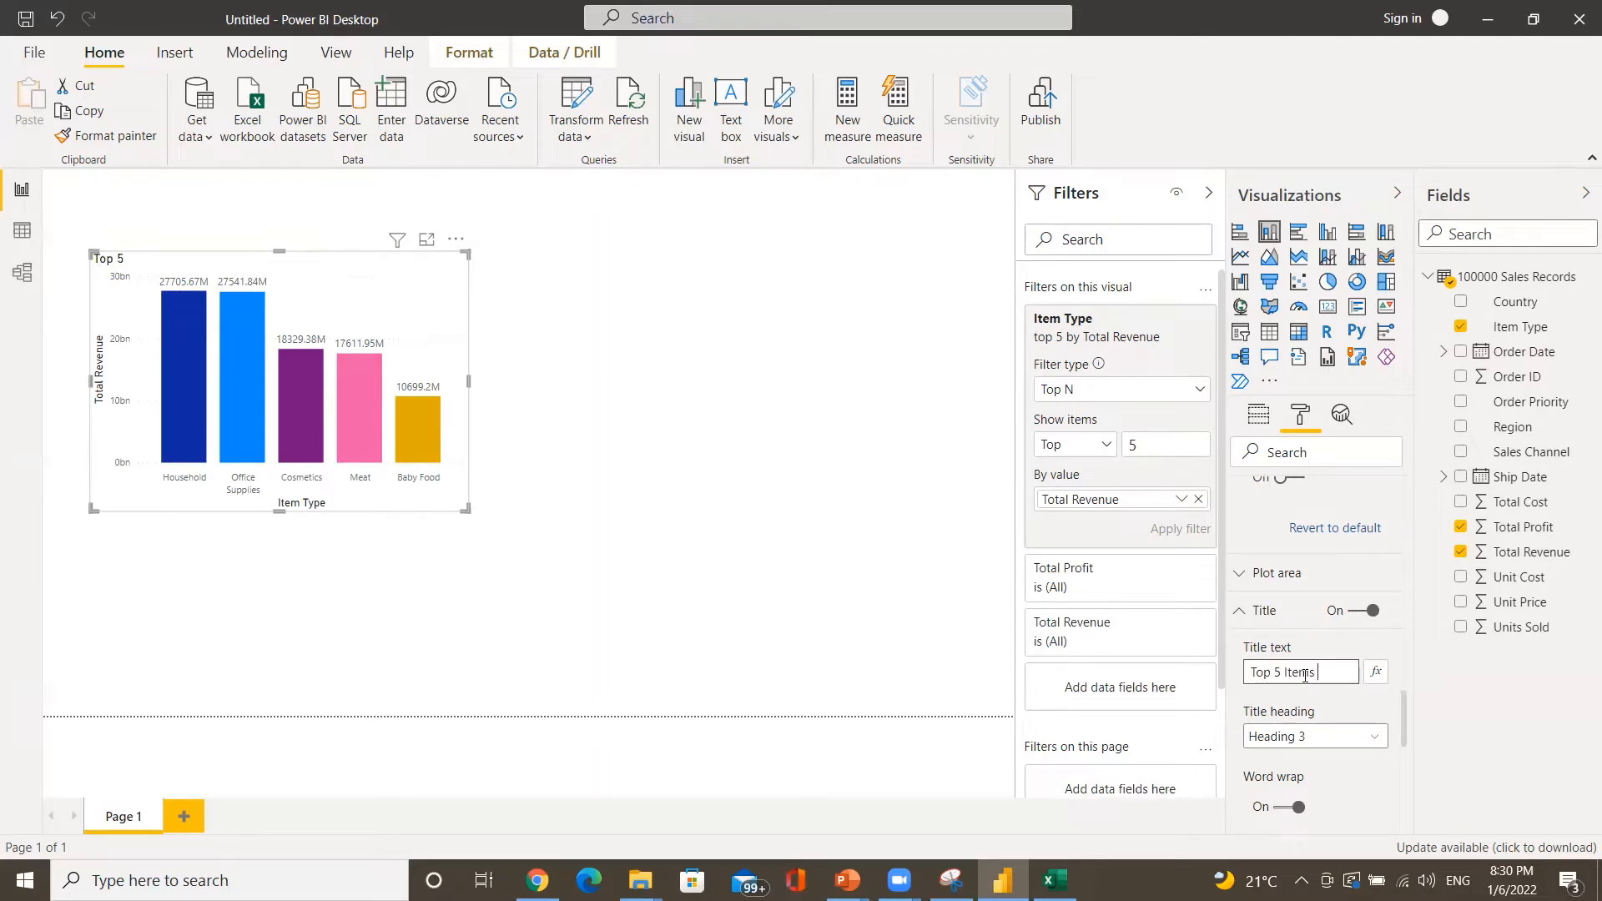
{"action": "type", "text": "Sales"}
{"action": "left_click", "coordinate": [1327, 715]}
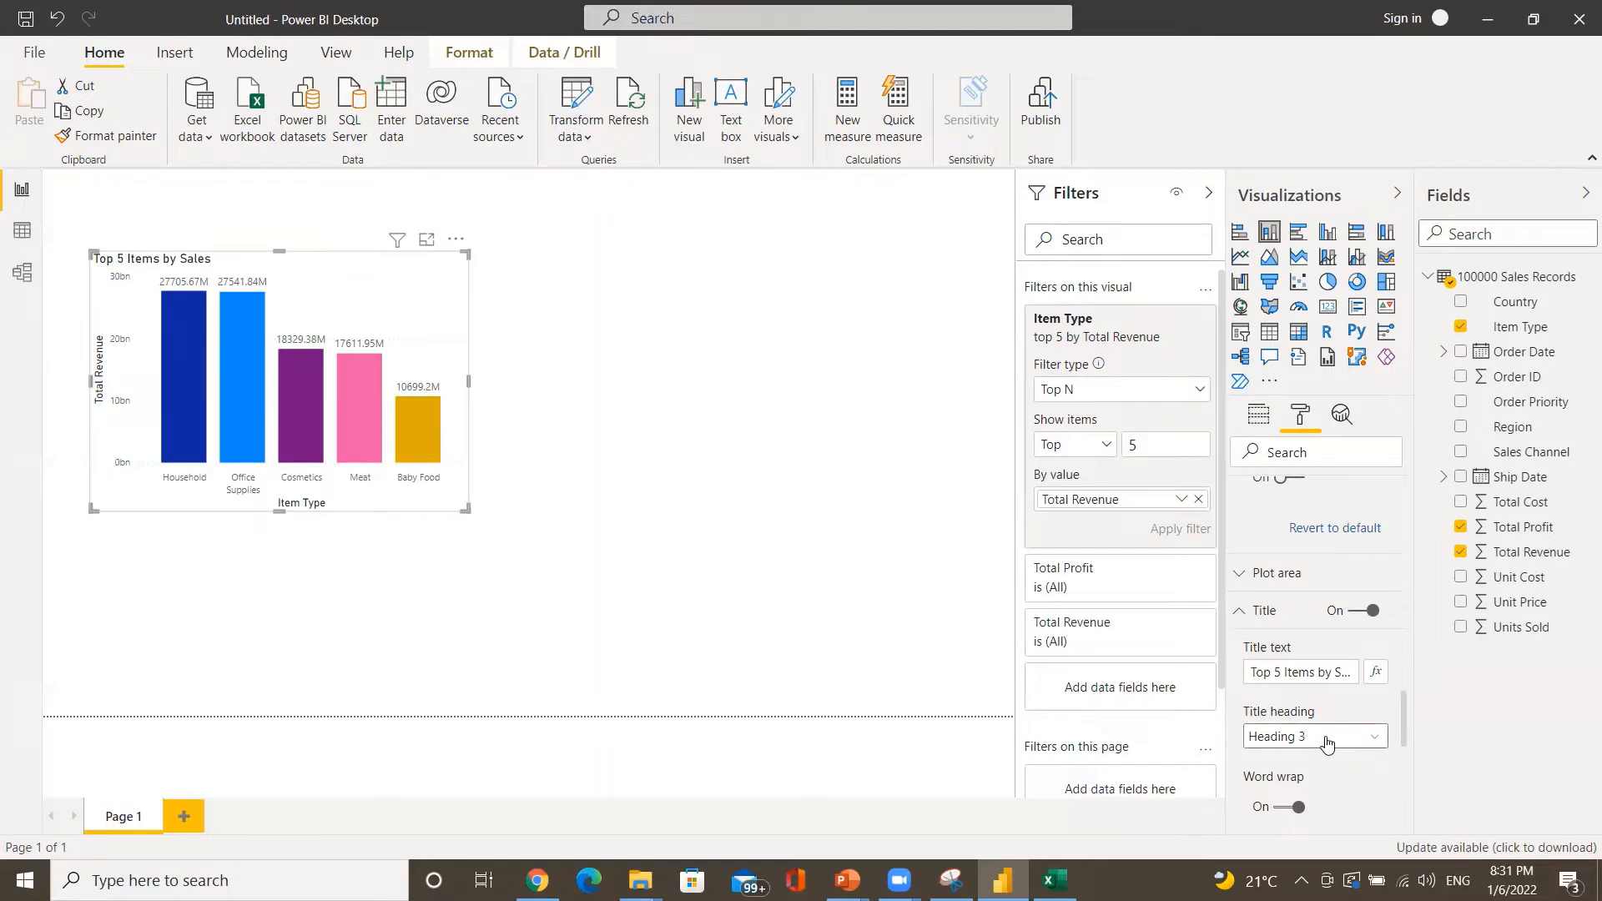
- Set the chart's title heading to Normal, after trying Heading 2, and center-align the title
{"action": "left_click", "coordinate": [1319, 737]}
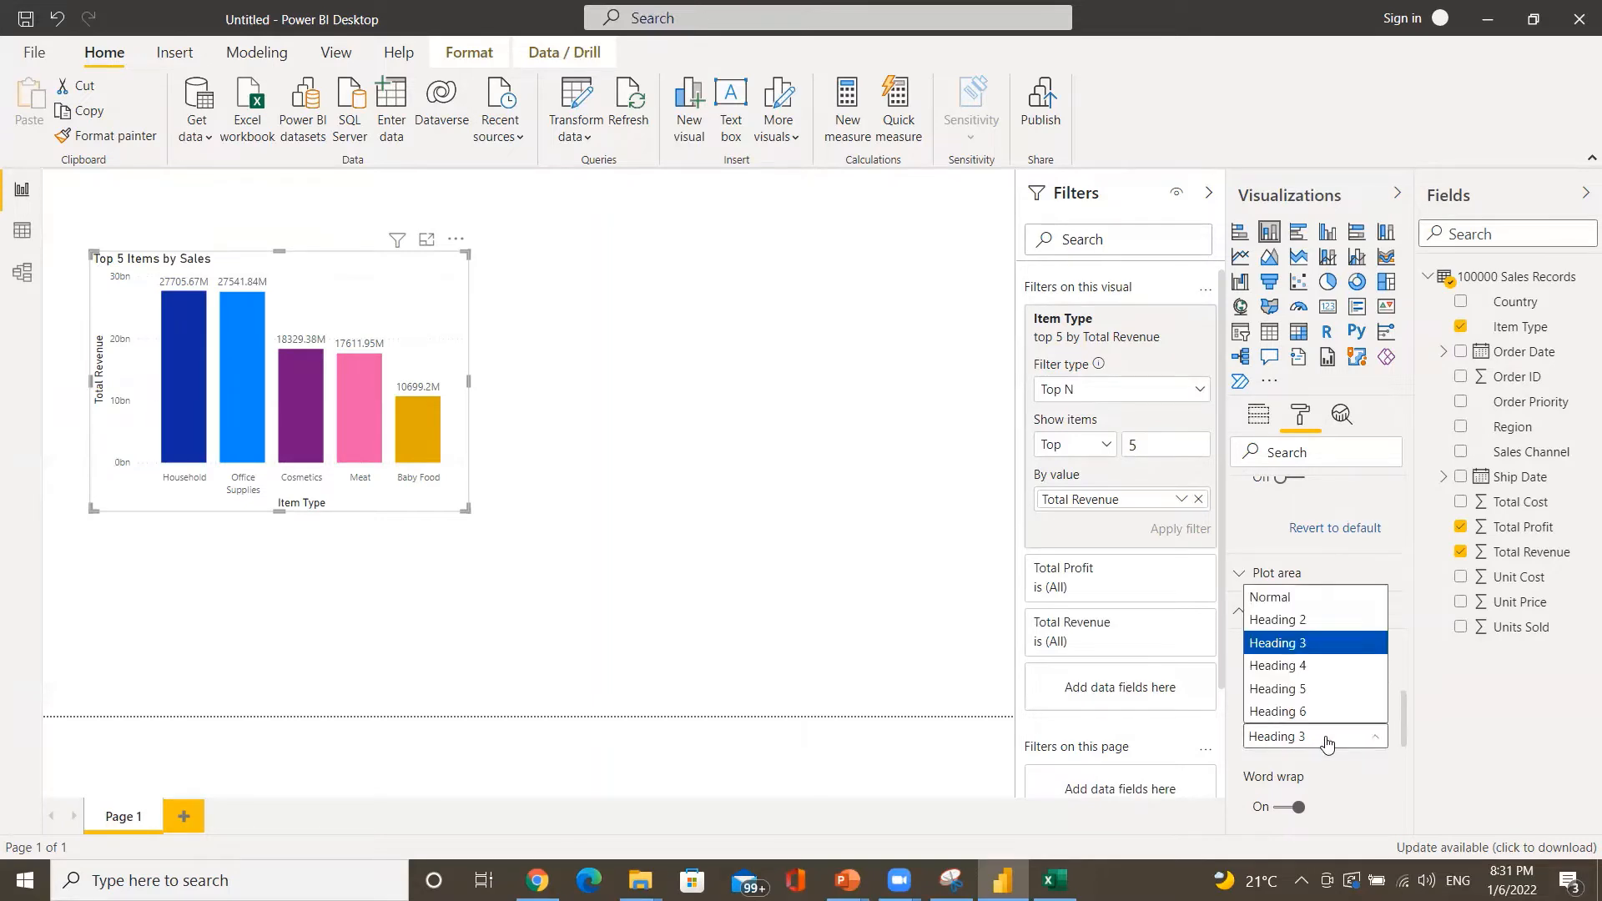
{"action": "left_click", "coordinate": [1302, 621]}
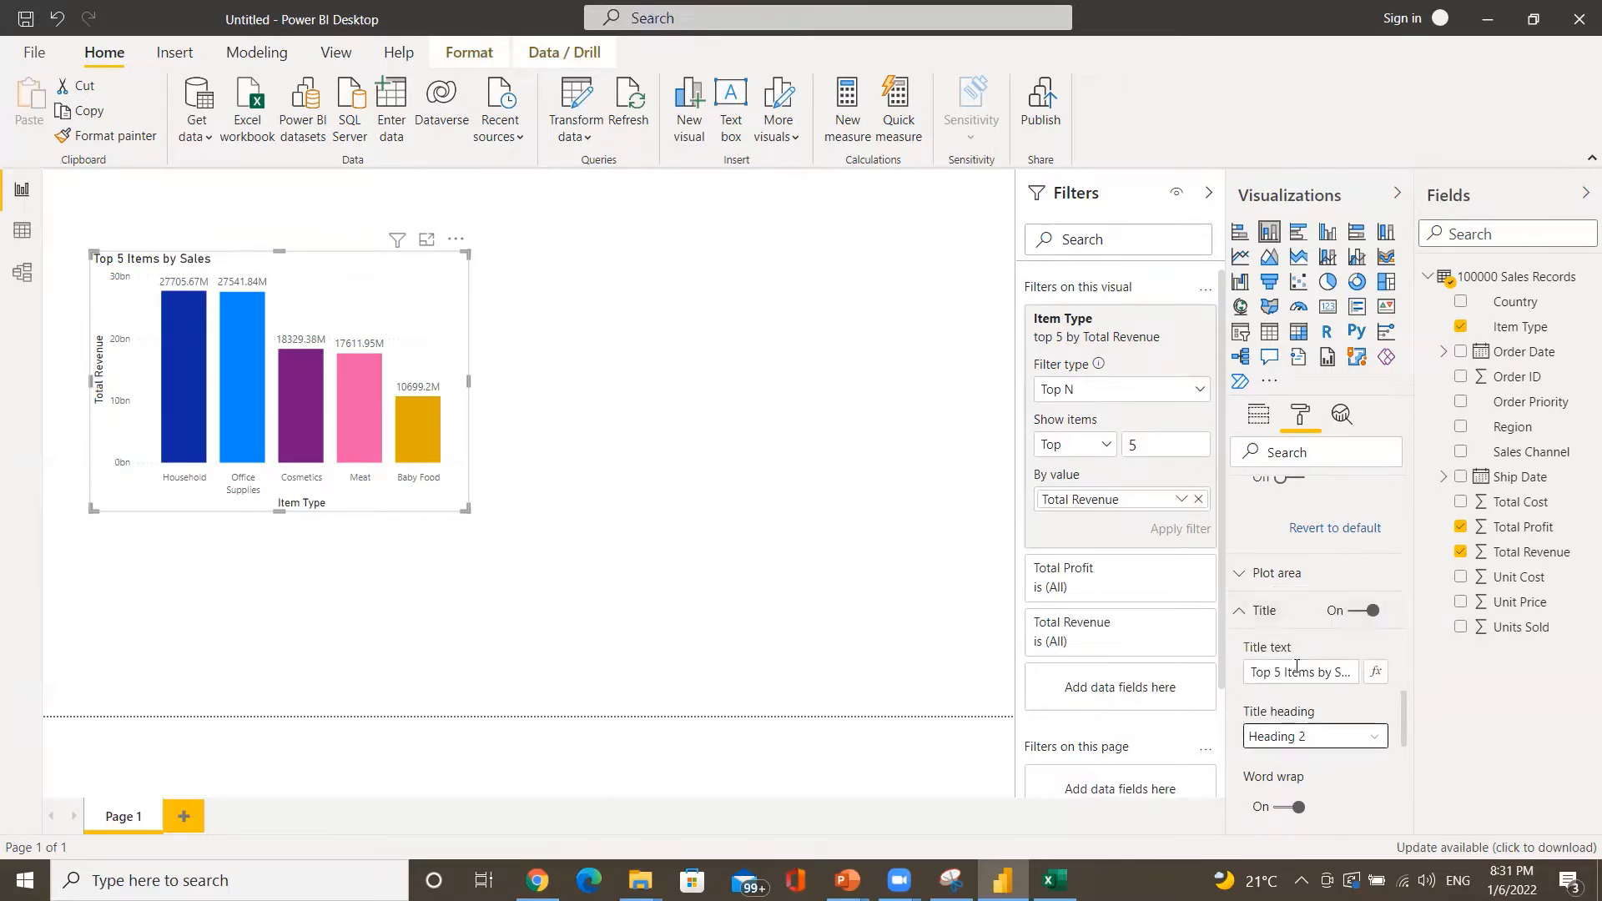
{"action": "left_click", "coordinate": [1309, 739]}
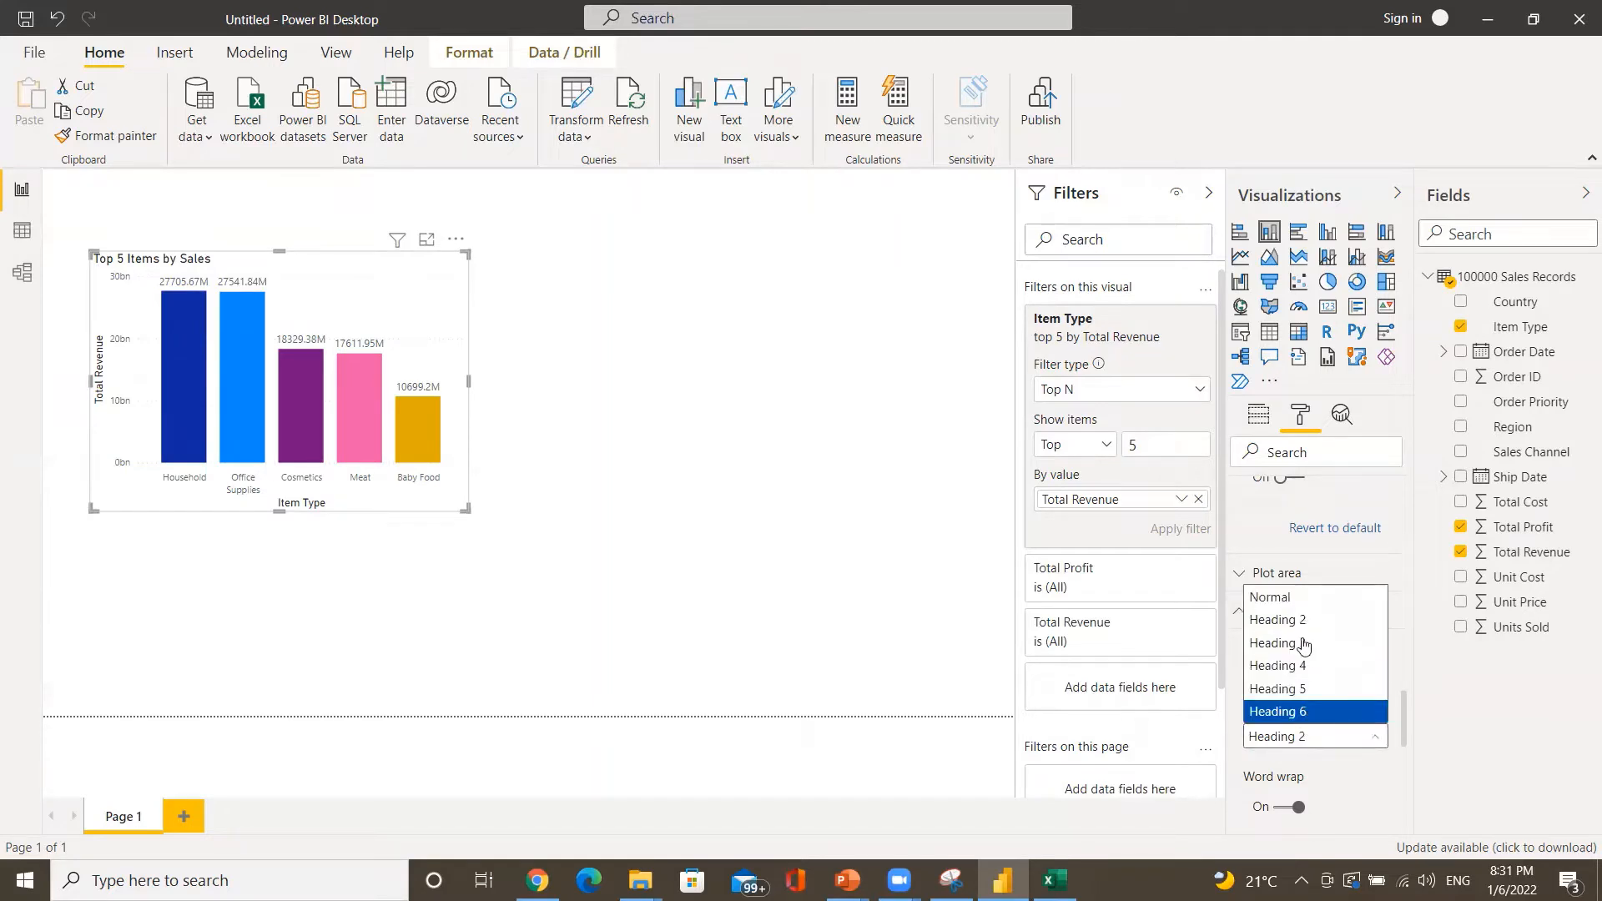
{"action": "left_click", "coordinate": [1286, 597]}
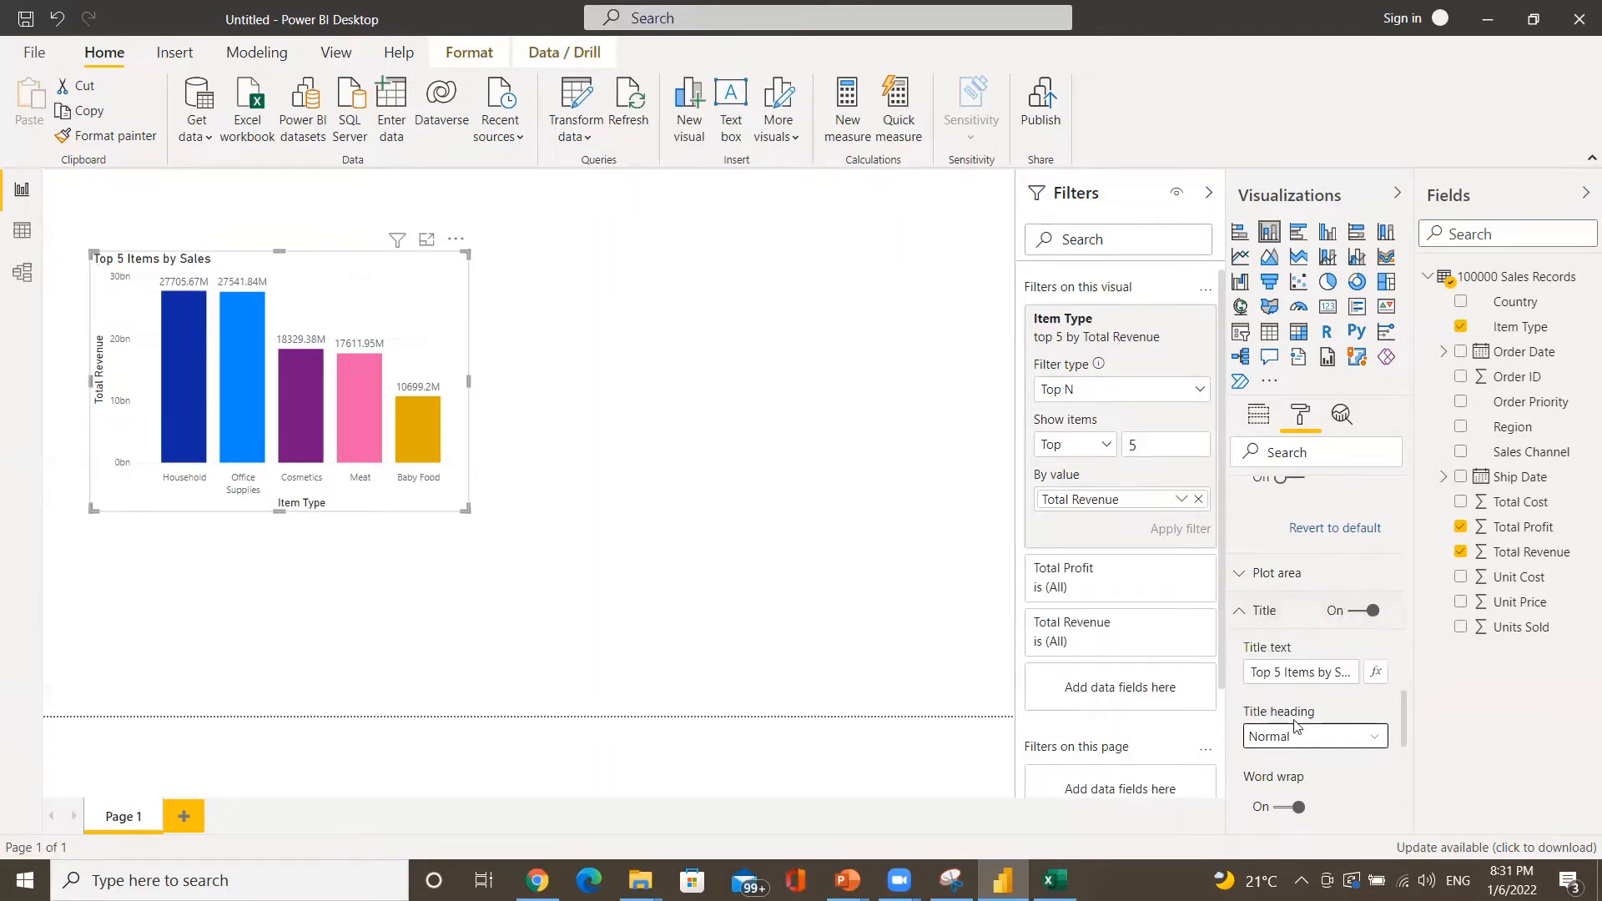
{"action": "scroll", "coordinate": [1306, 745], "scroll_direction": "down", "scroll_amount": 2}
{"action": "scroll", "coordinate": [1307, 745], "scroll_direction": "down", "scroll_amount": 2}
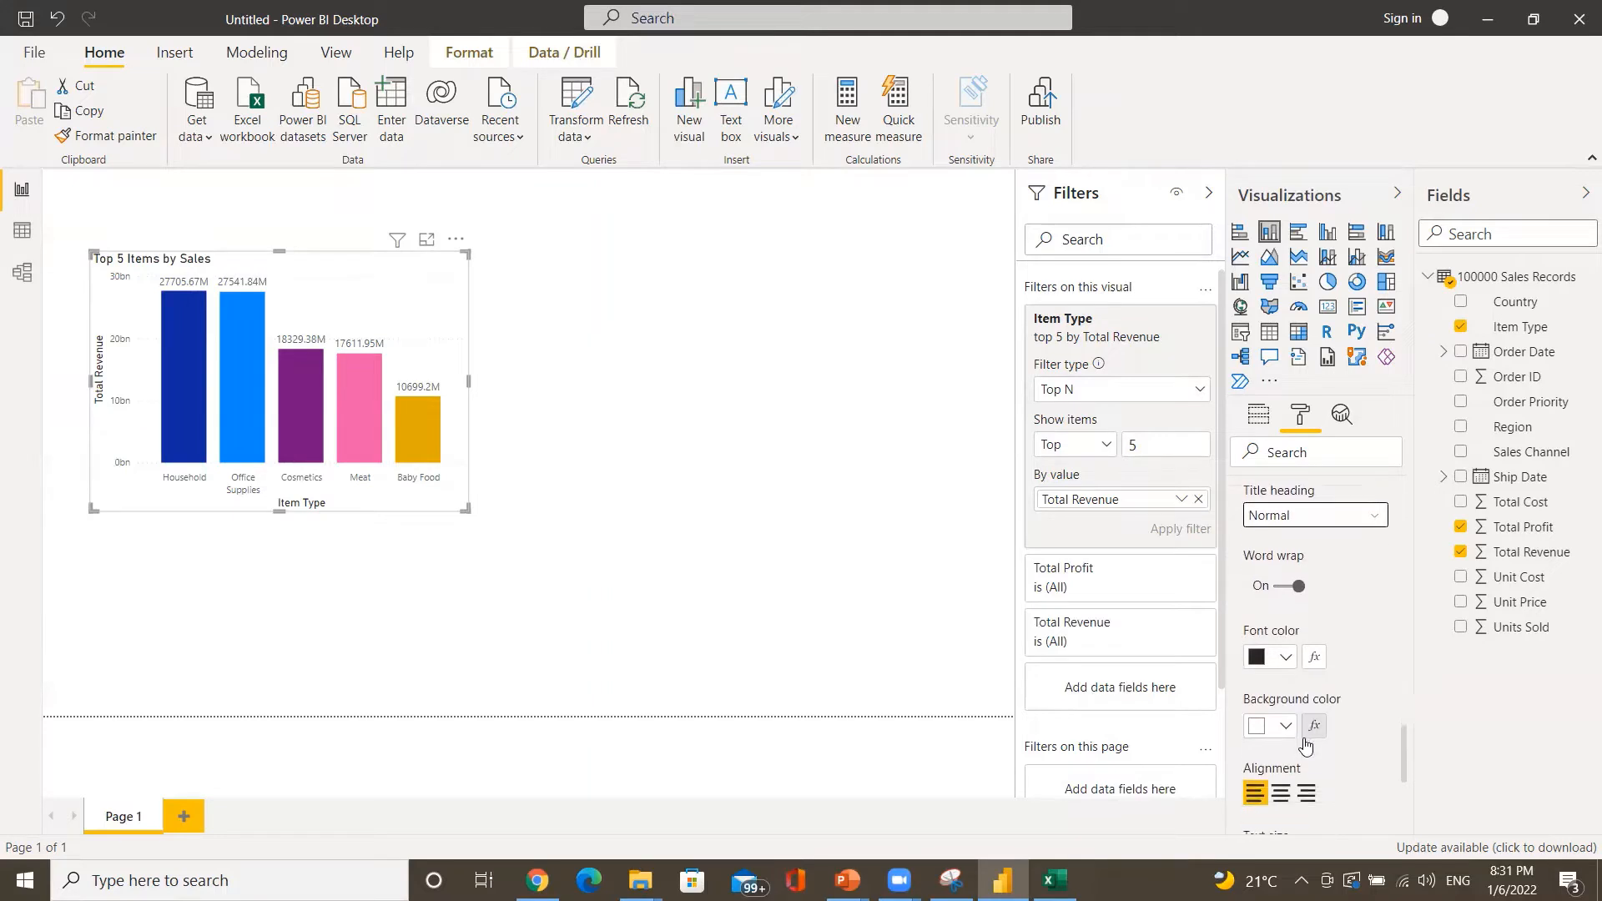
{"action": "left_click", "coordinate": [1281, 745]}
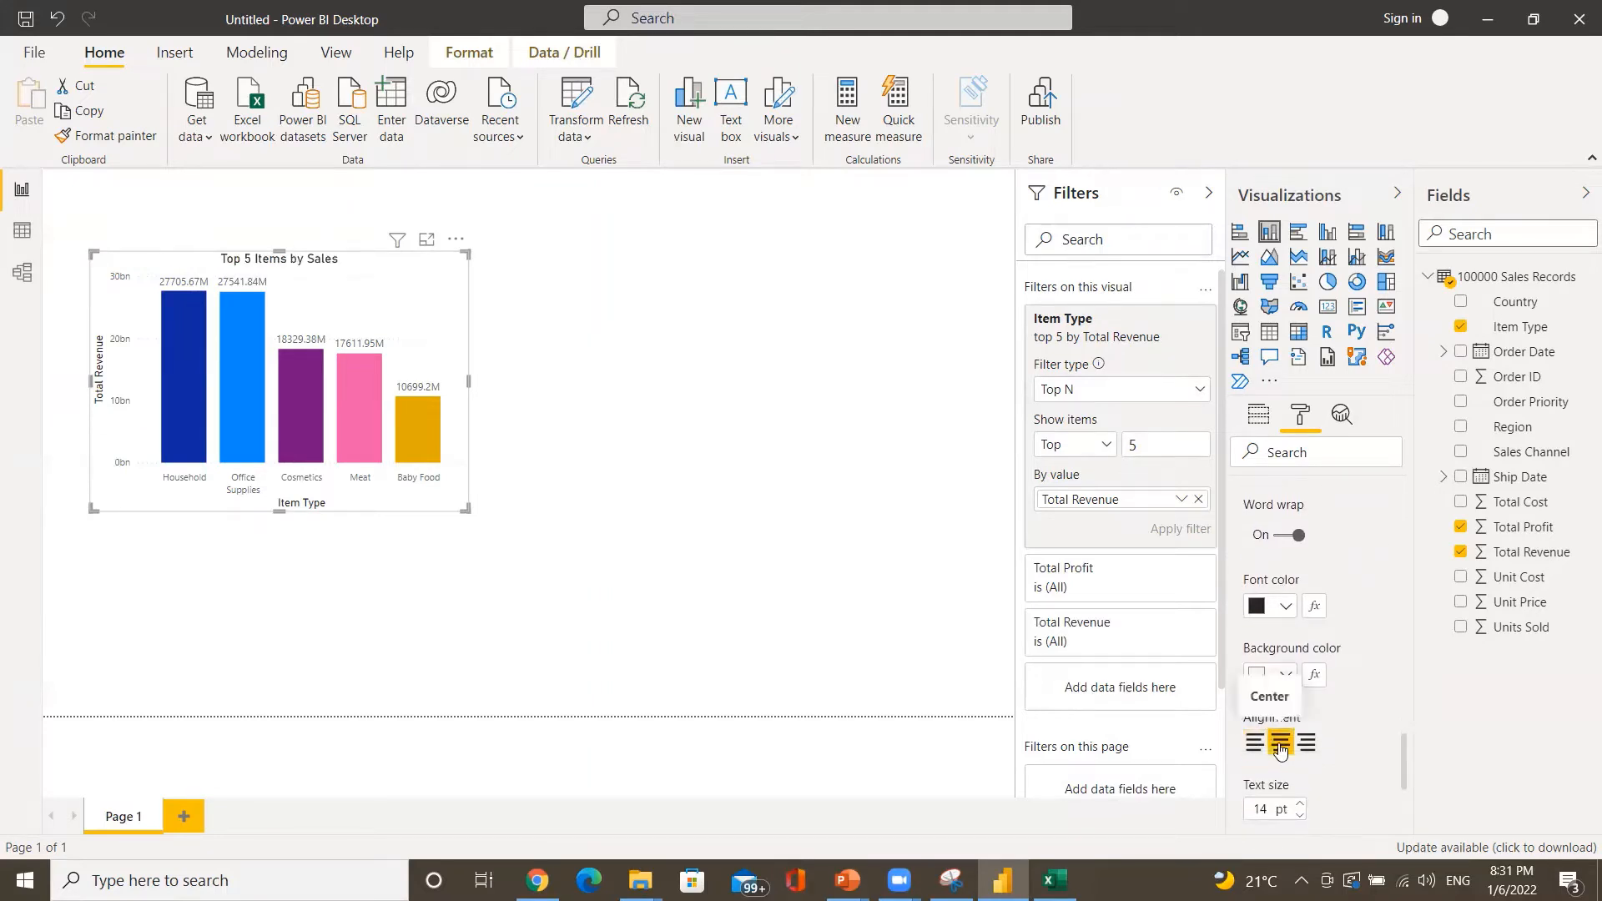
- Try a 47% transparency for the chart's background and reduce it to 3%
{"action": "scroll", "coordinate": [1281, 749], "scroll_direction": "down", "scroll_amount": 6}
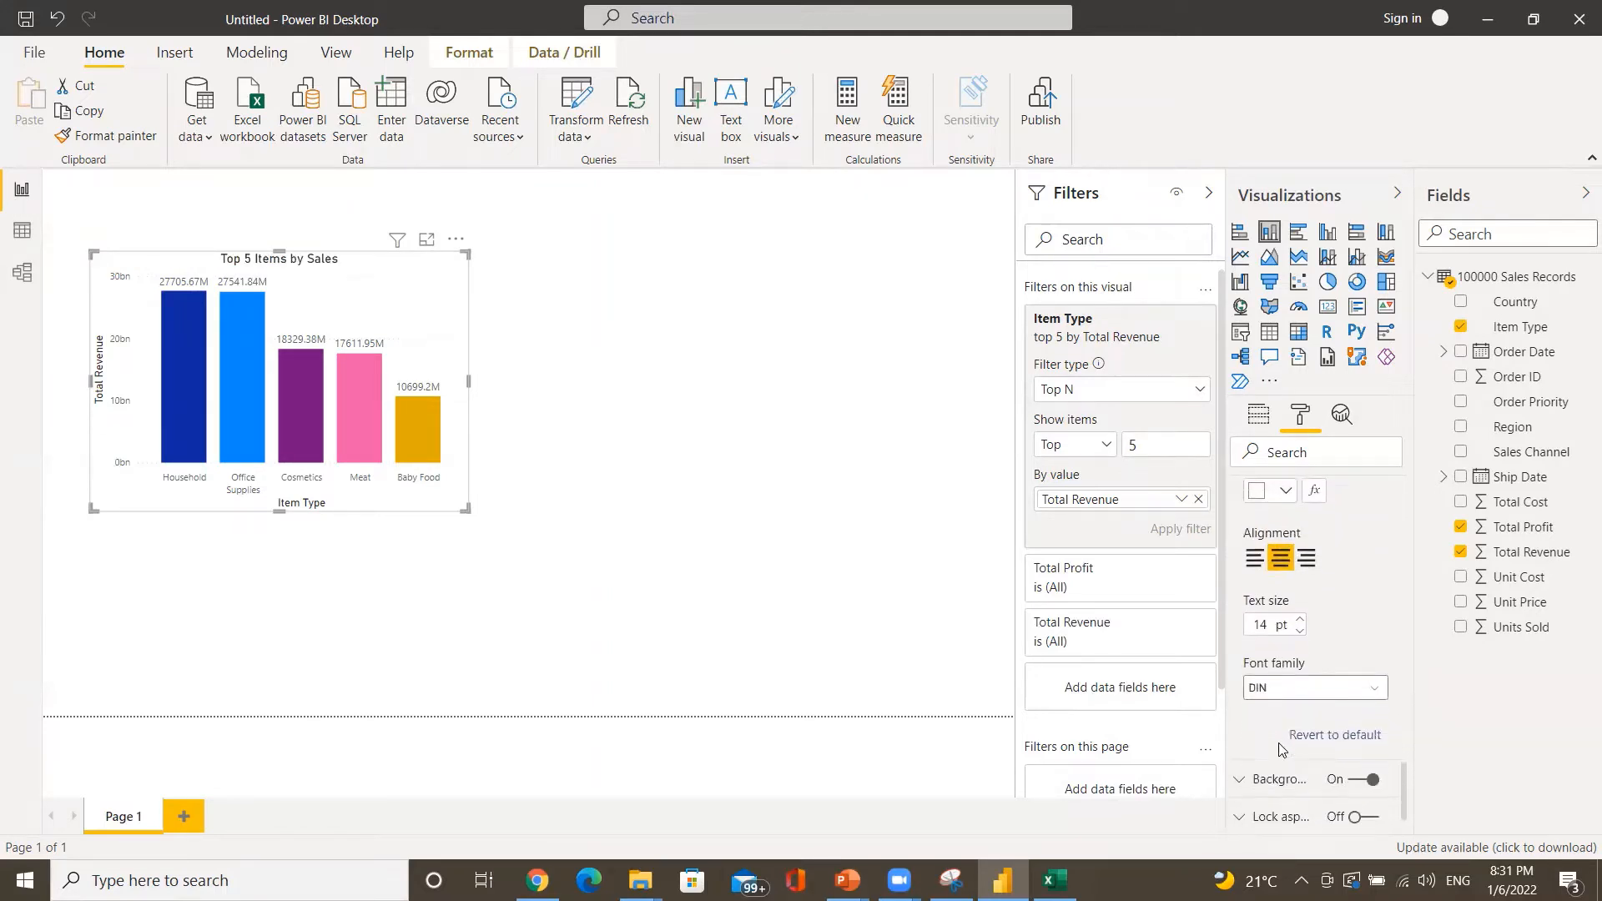
{"action": "scroll", "coordinate": [1280, 750], "scroll_direction": "down", "scroll_amount": 1}
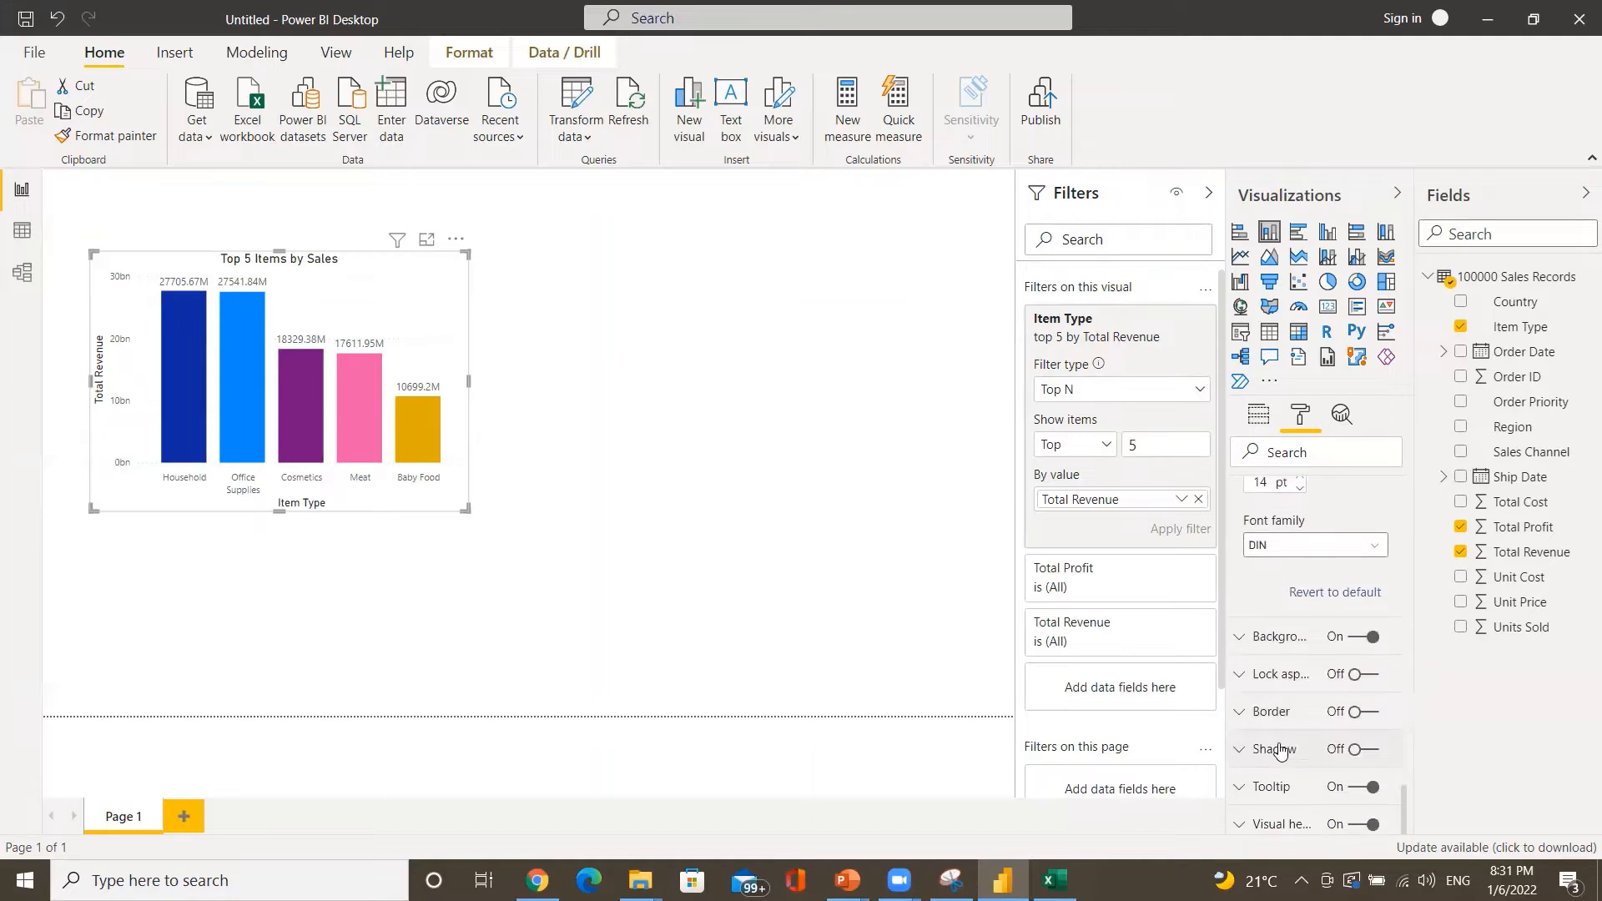
{"action": "left_click", "coordinate": [1260, 642]}
{"action": "scroll", "coordinate": [1273, 676], "scroll_direction": "down", "scroll_amount": 4}
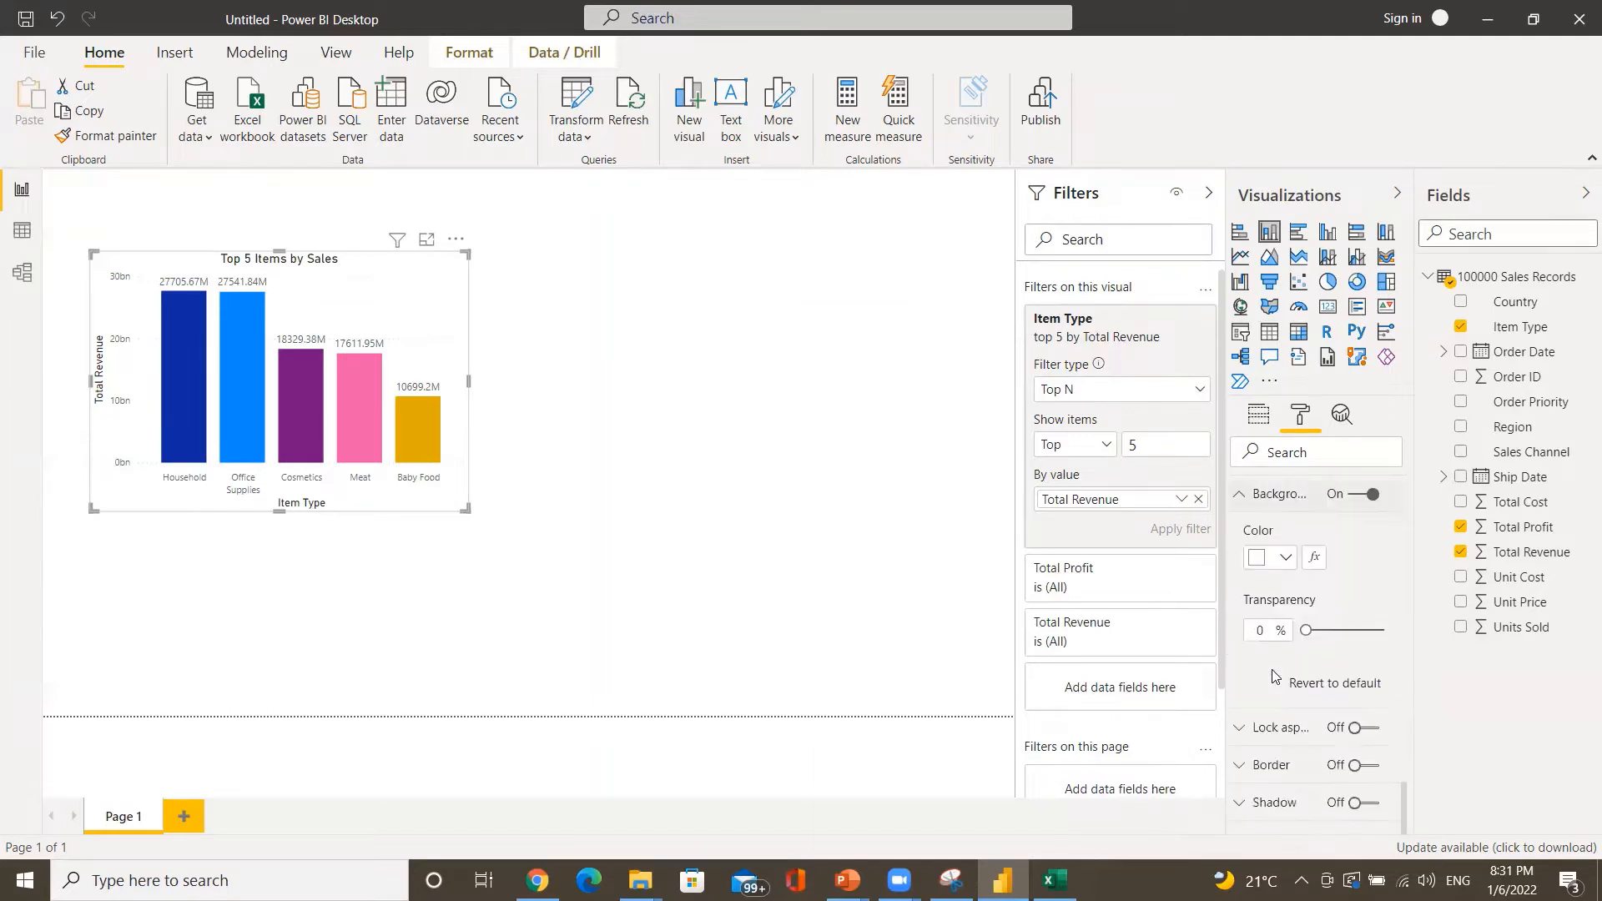
{"action": "left_click", "coordinate": [1342, 577]}
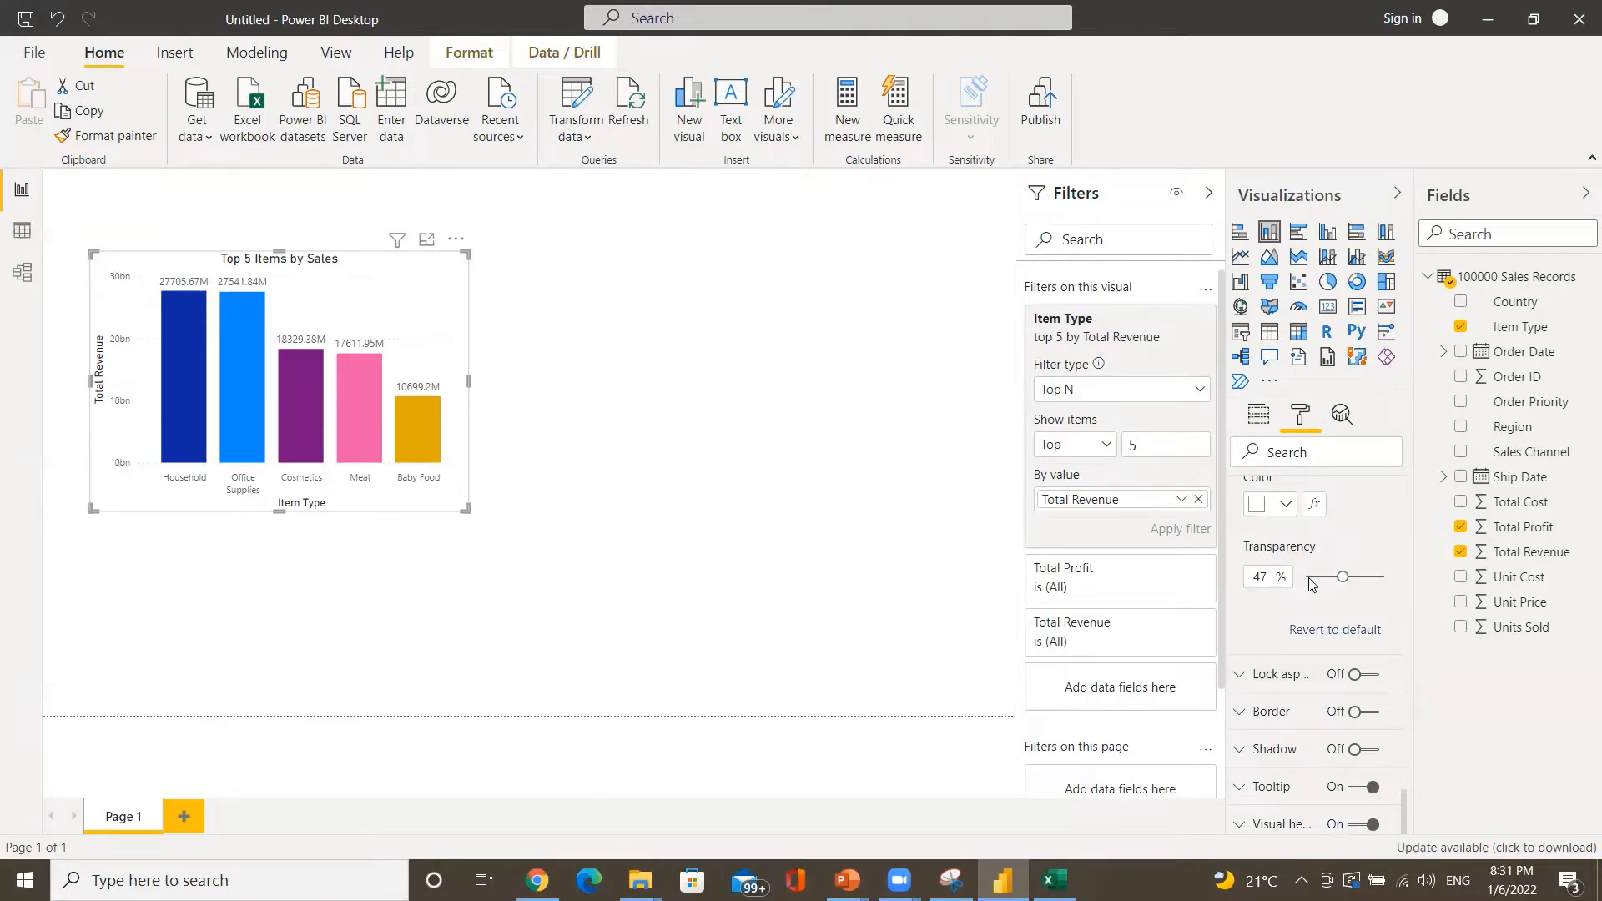
{"action": "left_click", "coordinate": [1307, 576]}
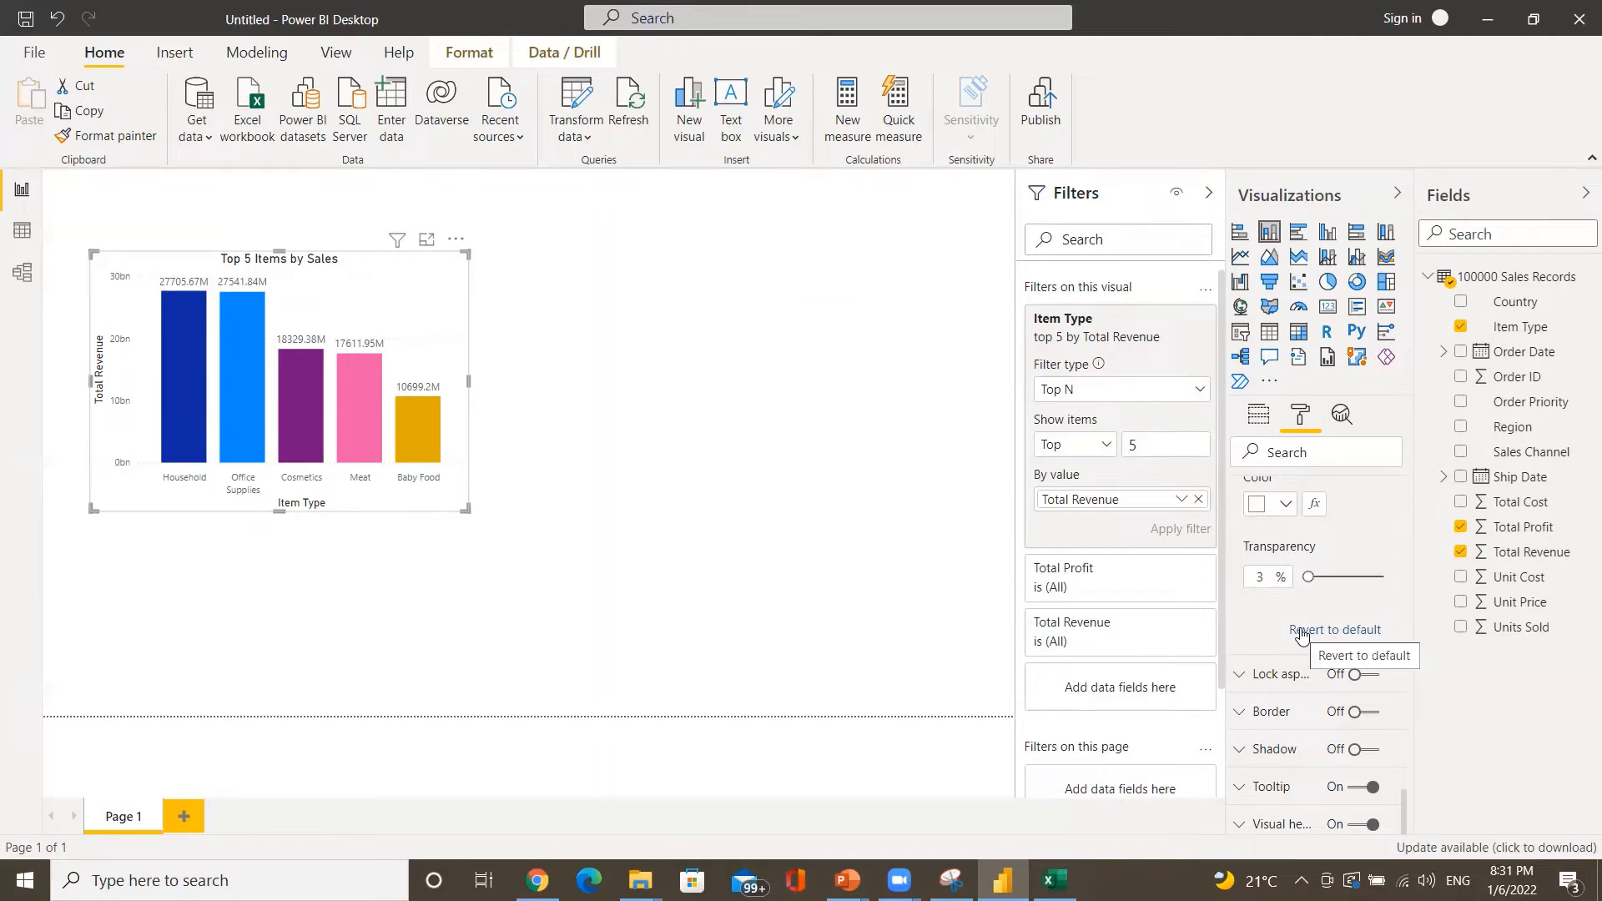
- Turn on the chart's shadow, comparing the chart with and without it
{"action": "left_click", "coordinate": [1360, 750]}
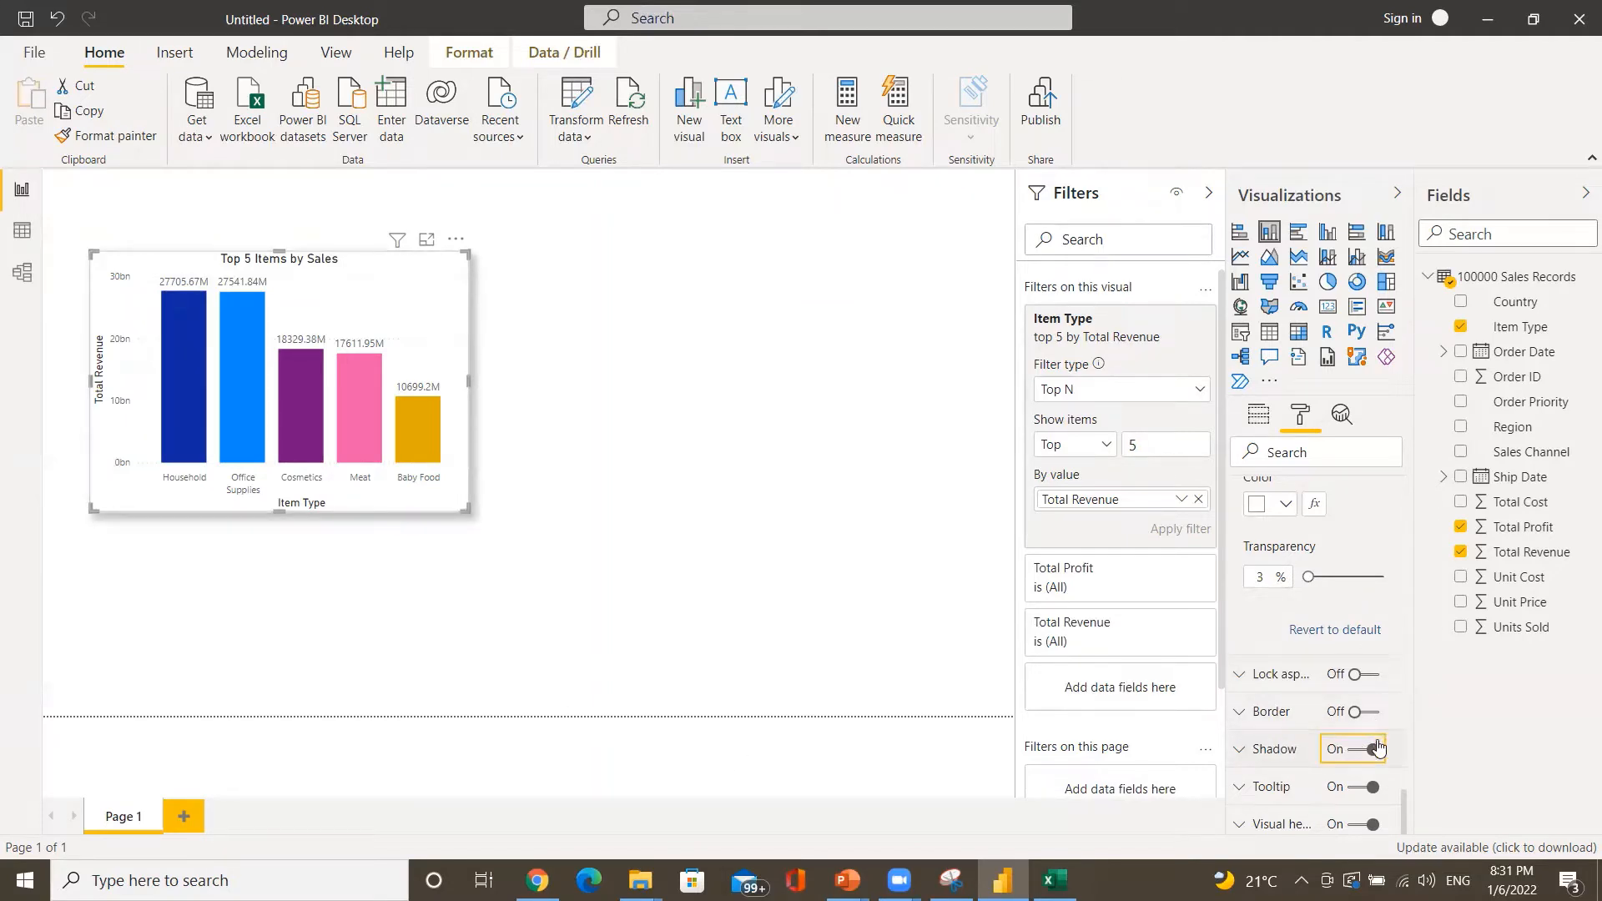
{"action": "left_click", "coordinate": [1365, 751]}
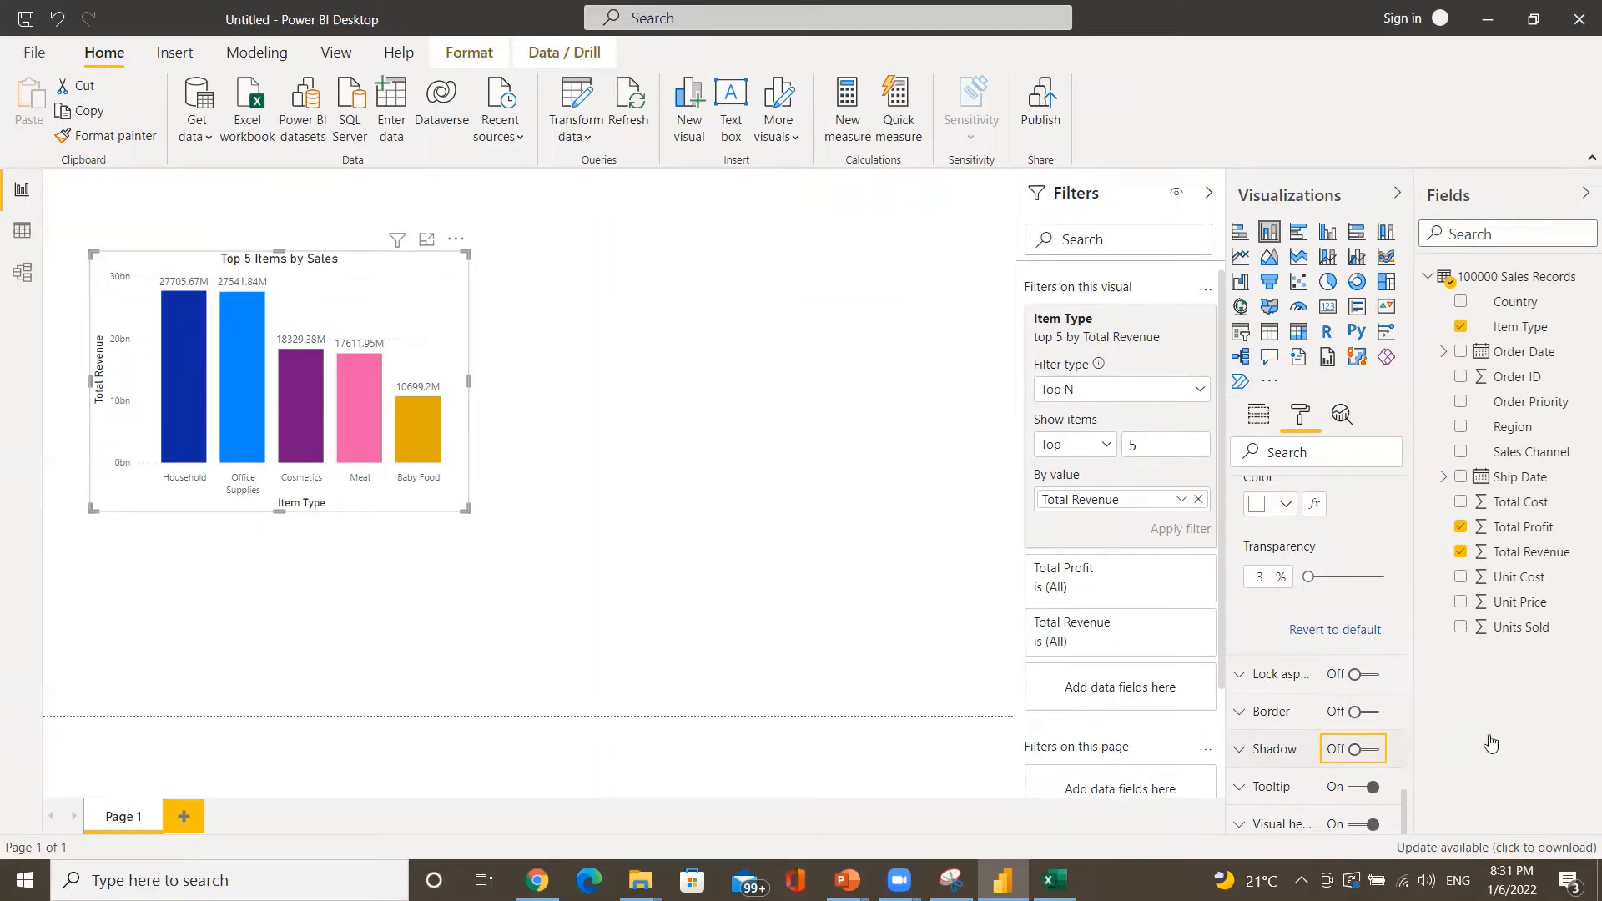
{"action": "left_click", "coordinate": [1363, 753]}
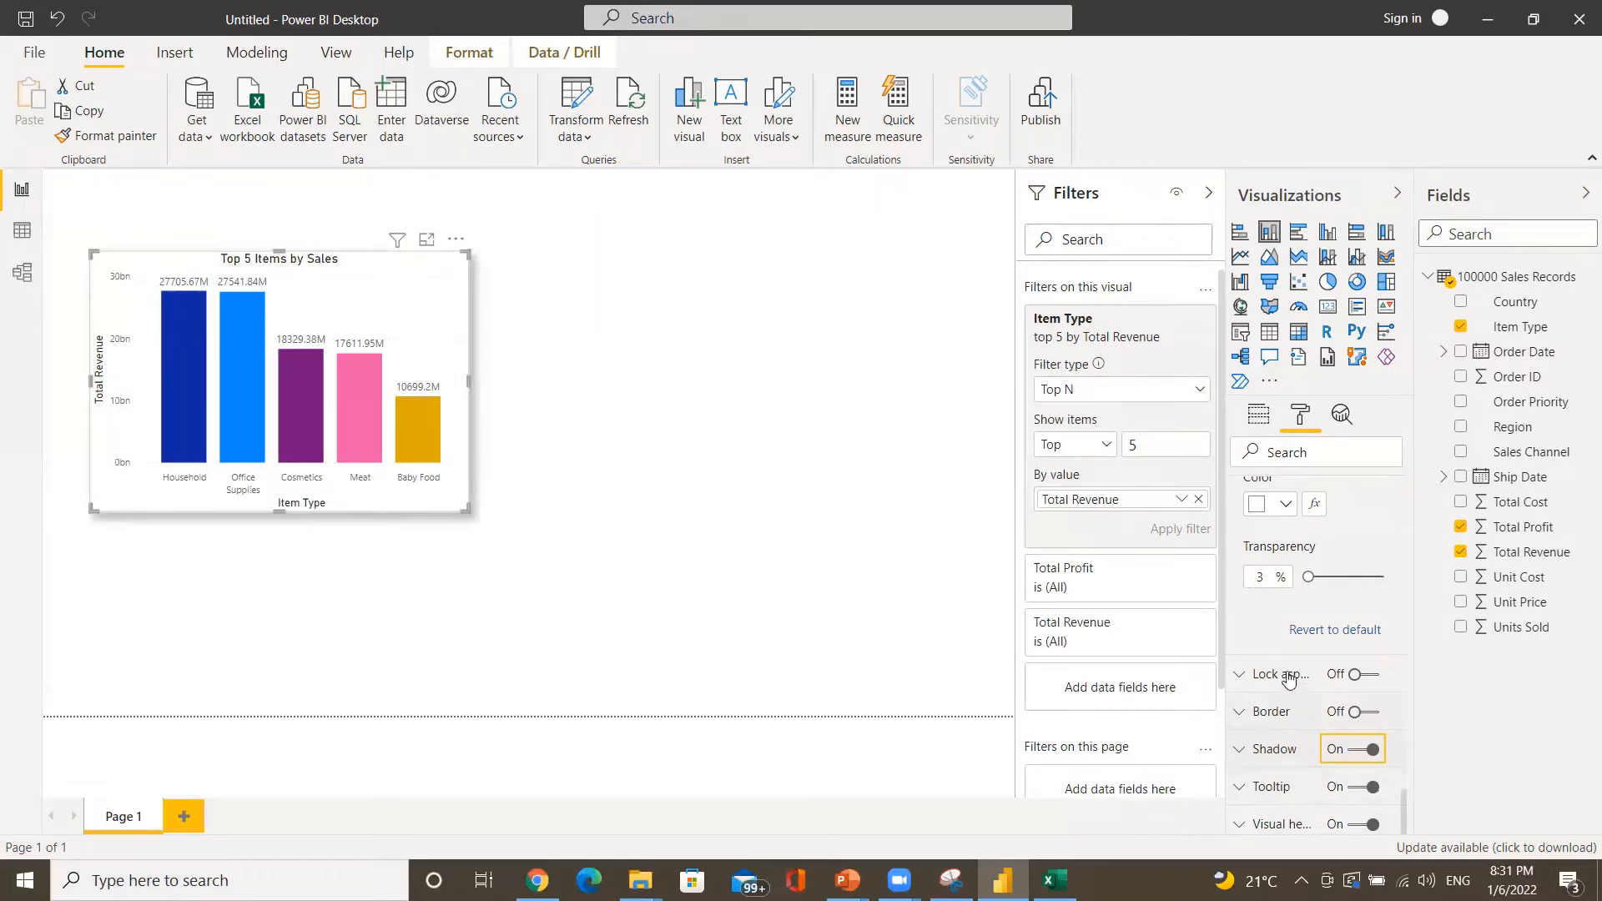
- Collapse the chart's expanded background, title, data label and data color settings
{"action": "scroll", "coordinate": [1283, 667], "scroll_direction": "up", "scroll_amount": 4}
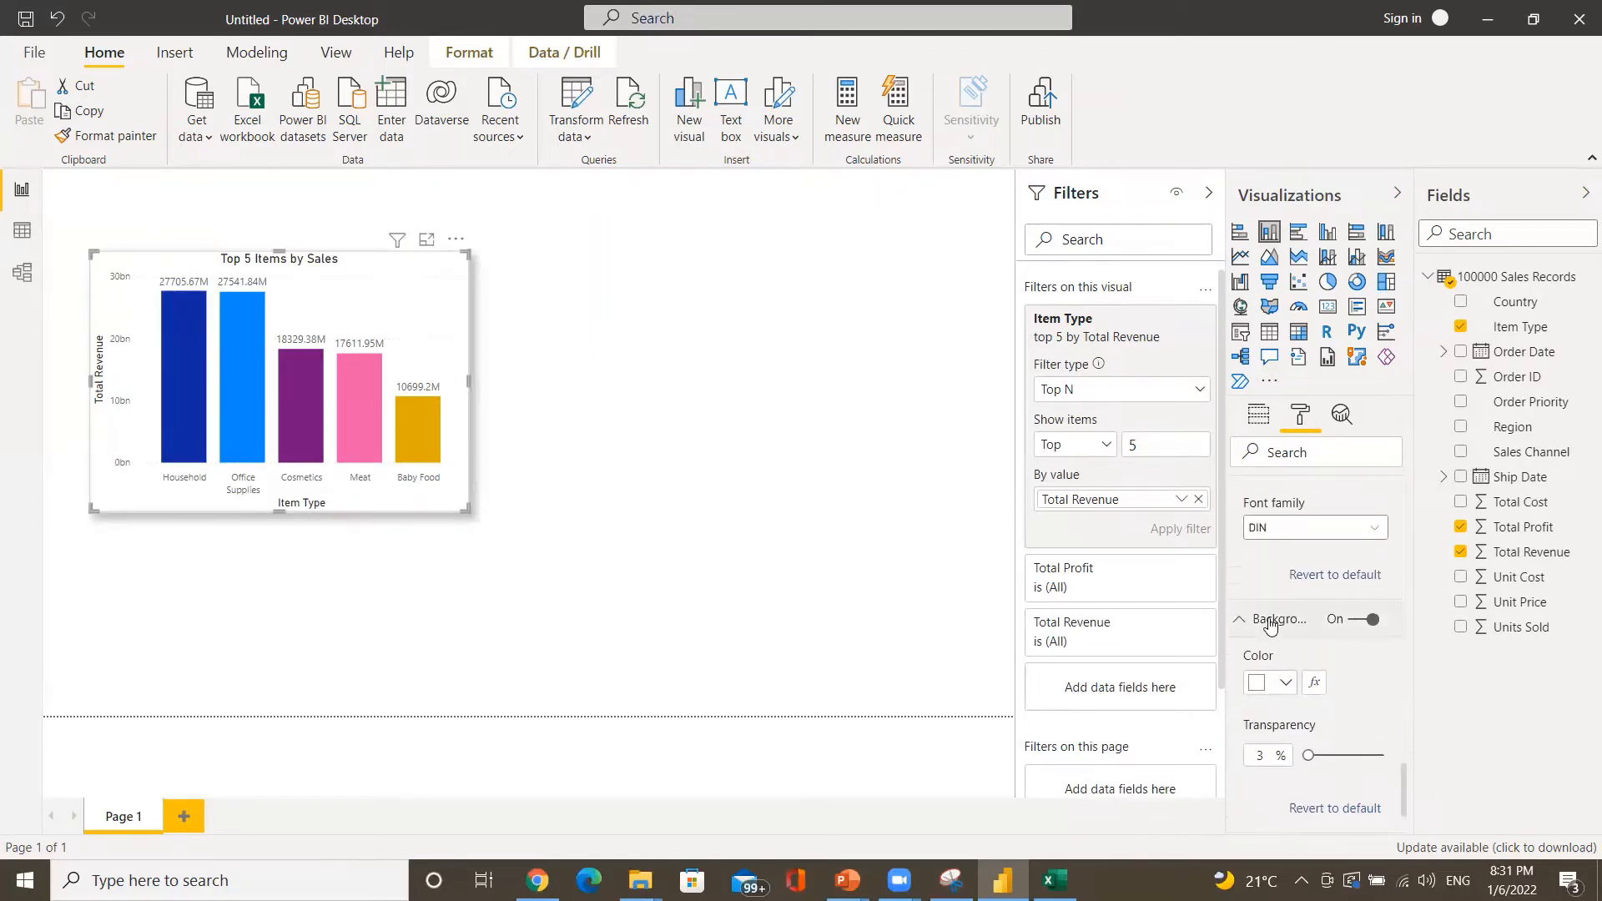
{"action": "left_click", "coordinate": [1270, 624]}
{"action": "scroll", "coordinate": [1270, 624], "scroll_direction": "up", "scroll_amount": 8}
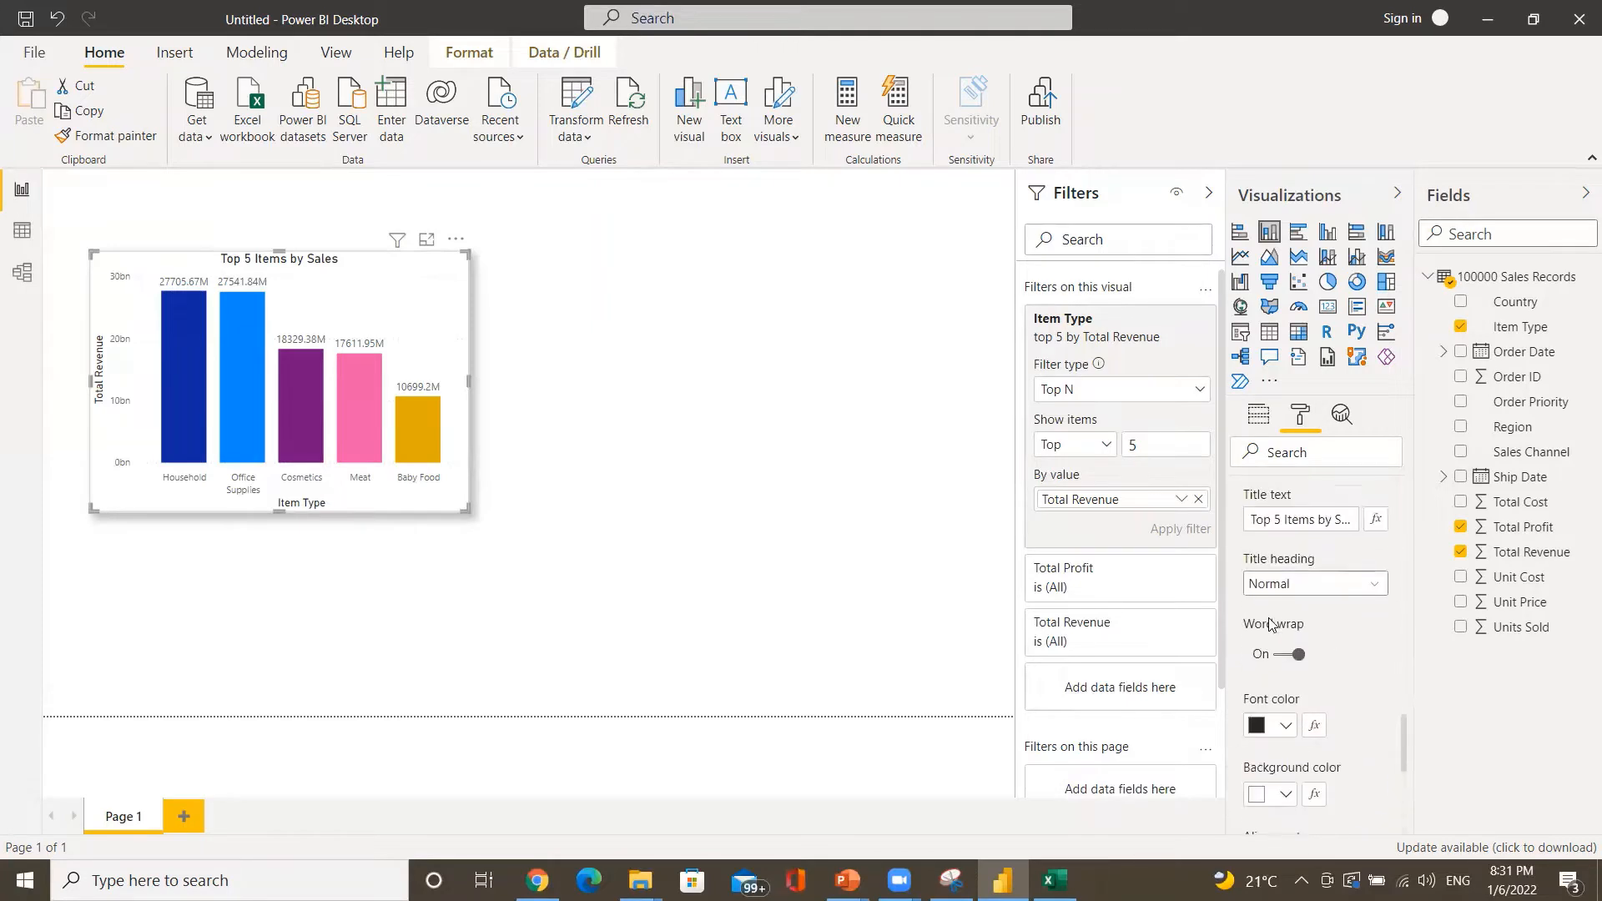
{"action": "scroll", "coordinate": [1270, 624], "scroll_direction": "up", "scroll_amount": 2}
{"action": "scroll", "coordinate": [1270, 624], "scroll_direction": "down", "scroll_amount": 3}
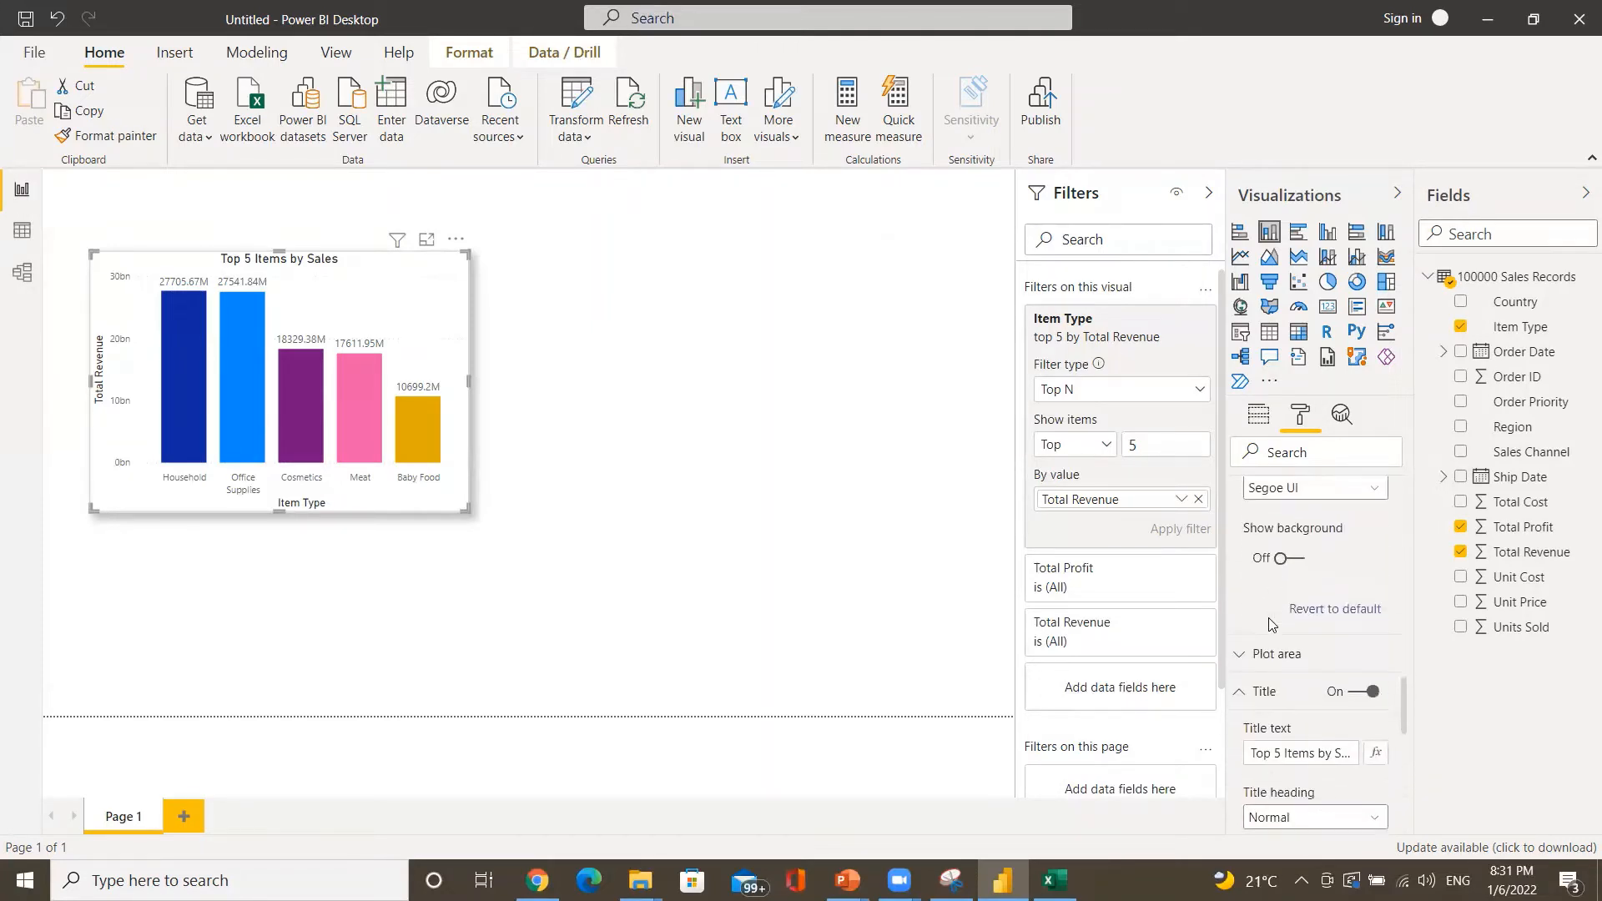
{"action": "left_click", "coordinate": [1270, 658]}
{"action": "scroll", "coordinate": [1270, 658], "scroll_direction": "up", "scroll_amount": 2}
{"action": "scroll", "coordinate": [1270, 658], "scroll_direction": "down", "scroll_amount": 6}
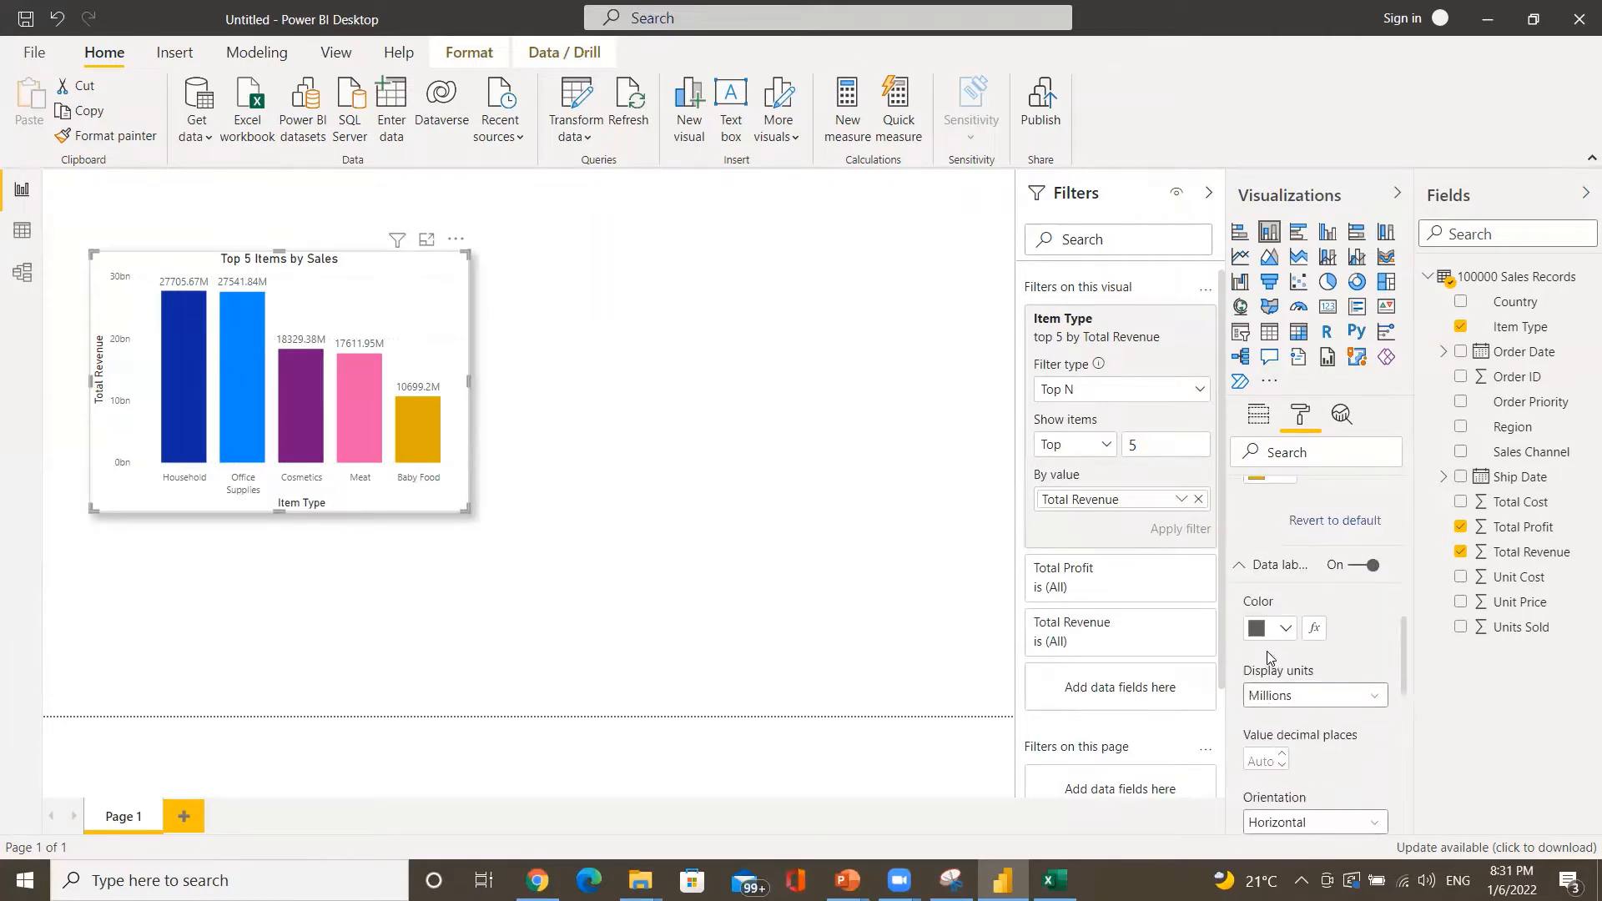
{"action": "left_click", "coordinate": [1258, 574]}
{"action": "scroll", "coordinate": [1258, 576], "scroll_direction": "up", "scroll_amount": 7}
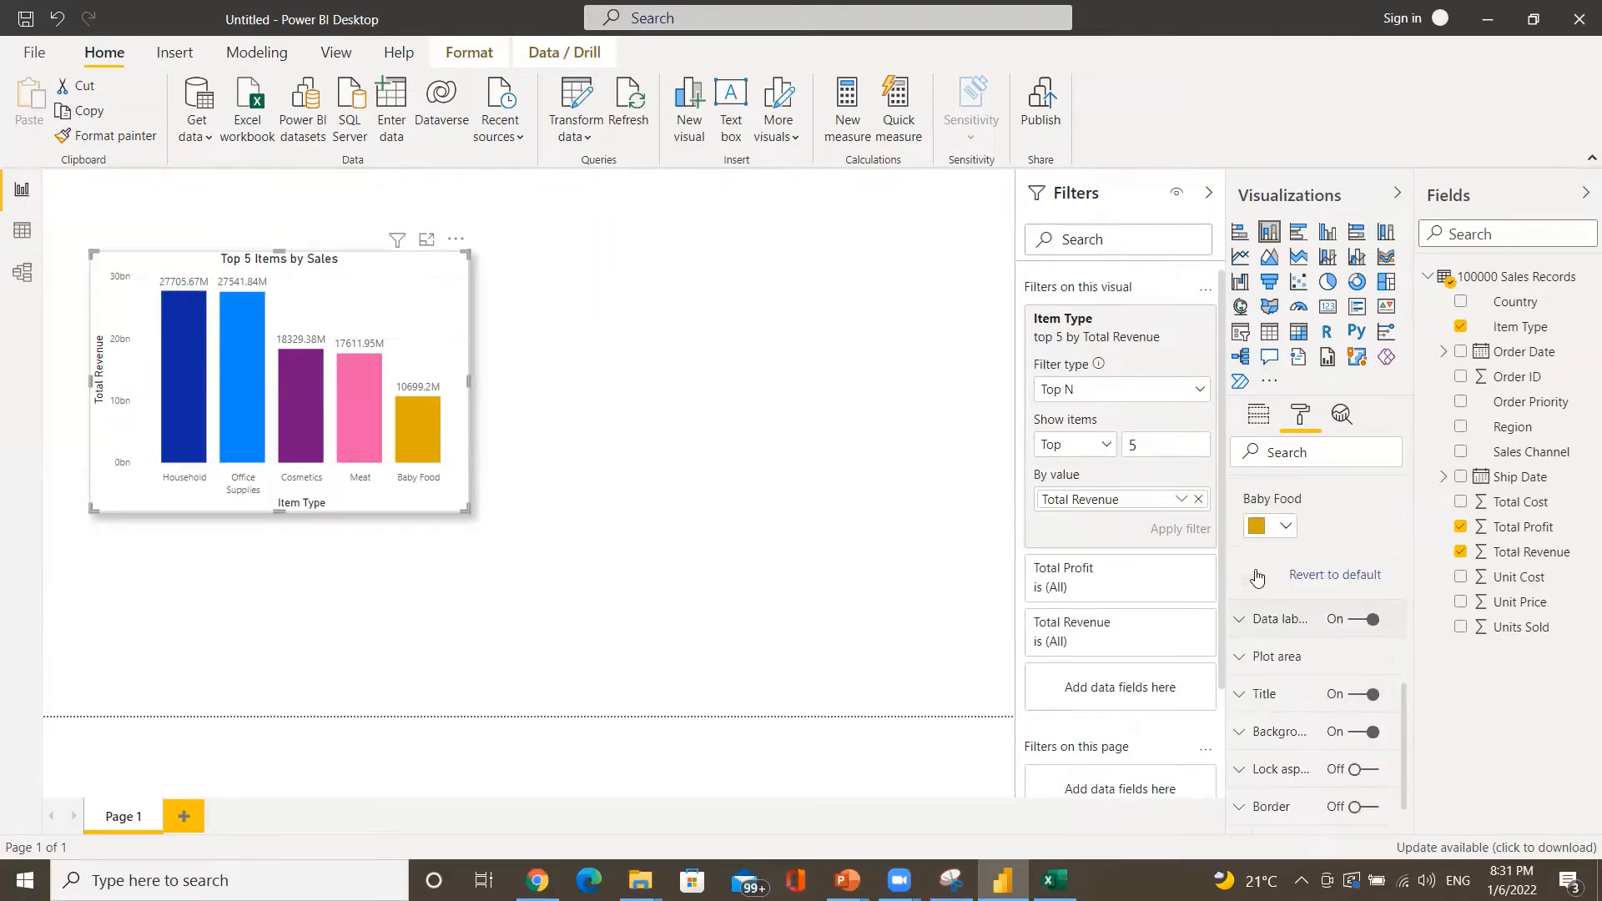
{"action": "scroll", "coordinate": [1258, 575], "scroll_direction": "up", "scroll_amount": 1}
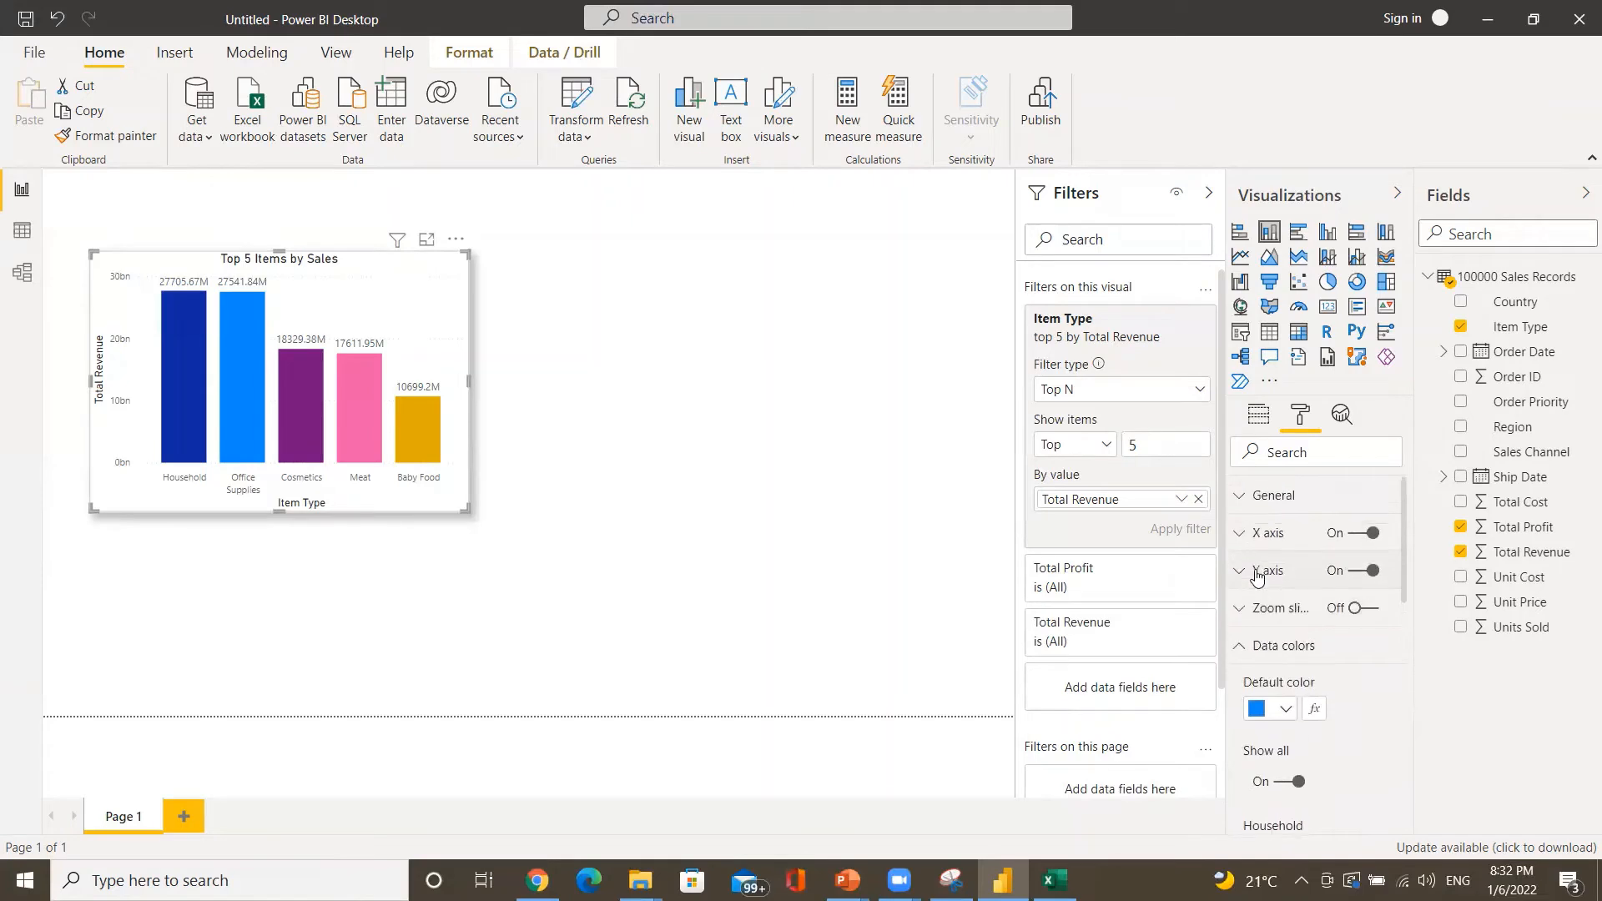
{"action": "left_click", "coordinate": [1260, 649]}
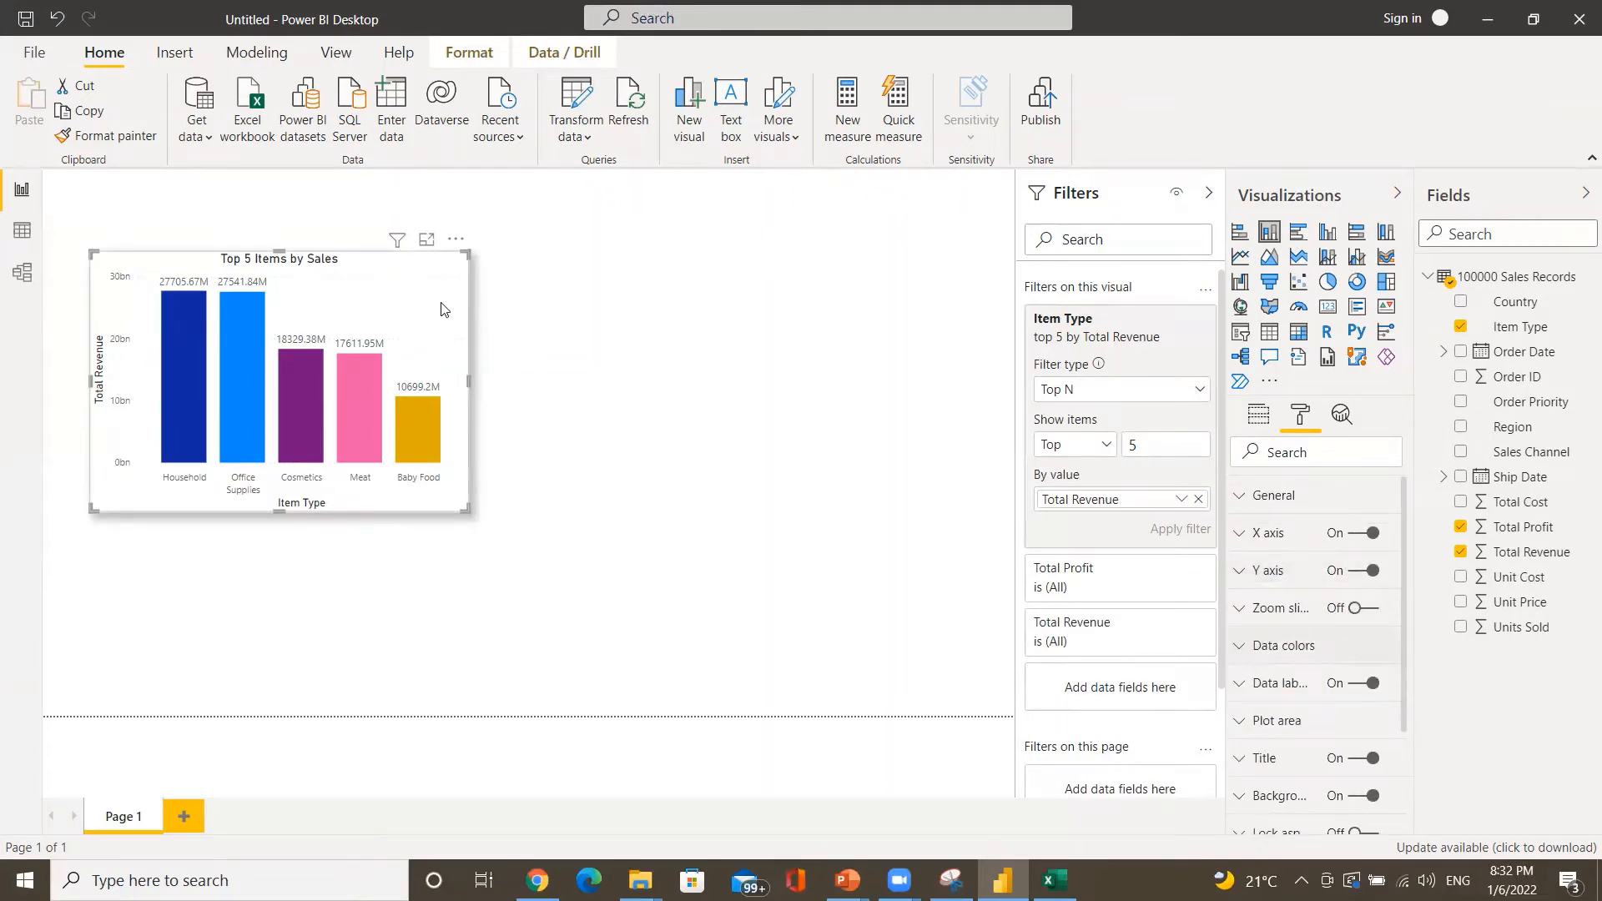
- Inspect the tooltips of the top 5 chart's bars and review the requirements slide in PowerPoint
{"action": "mouse_move", "coordinate": [191, 331]}
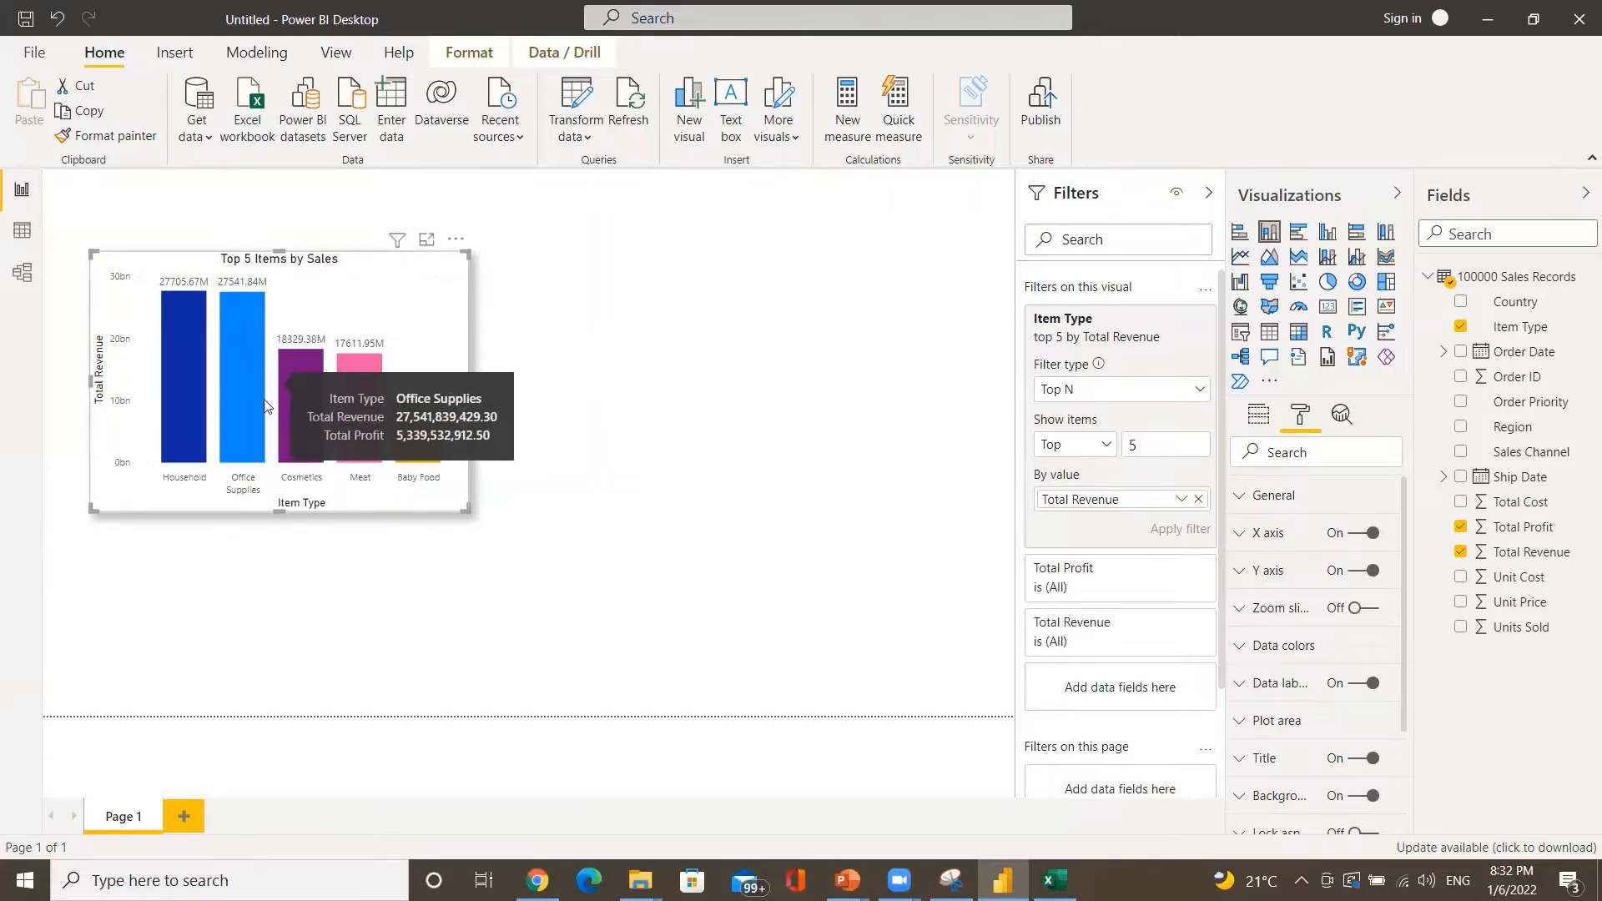
{"action": "key", "text": "alt+Tab"}
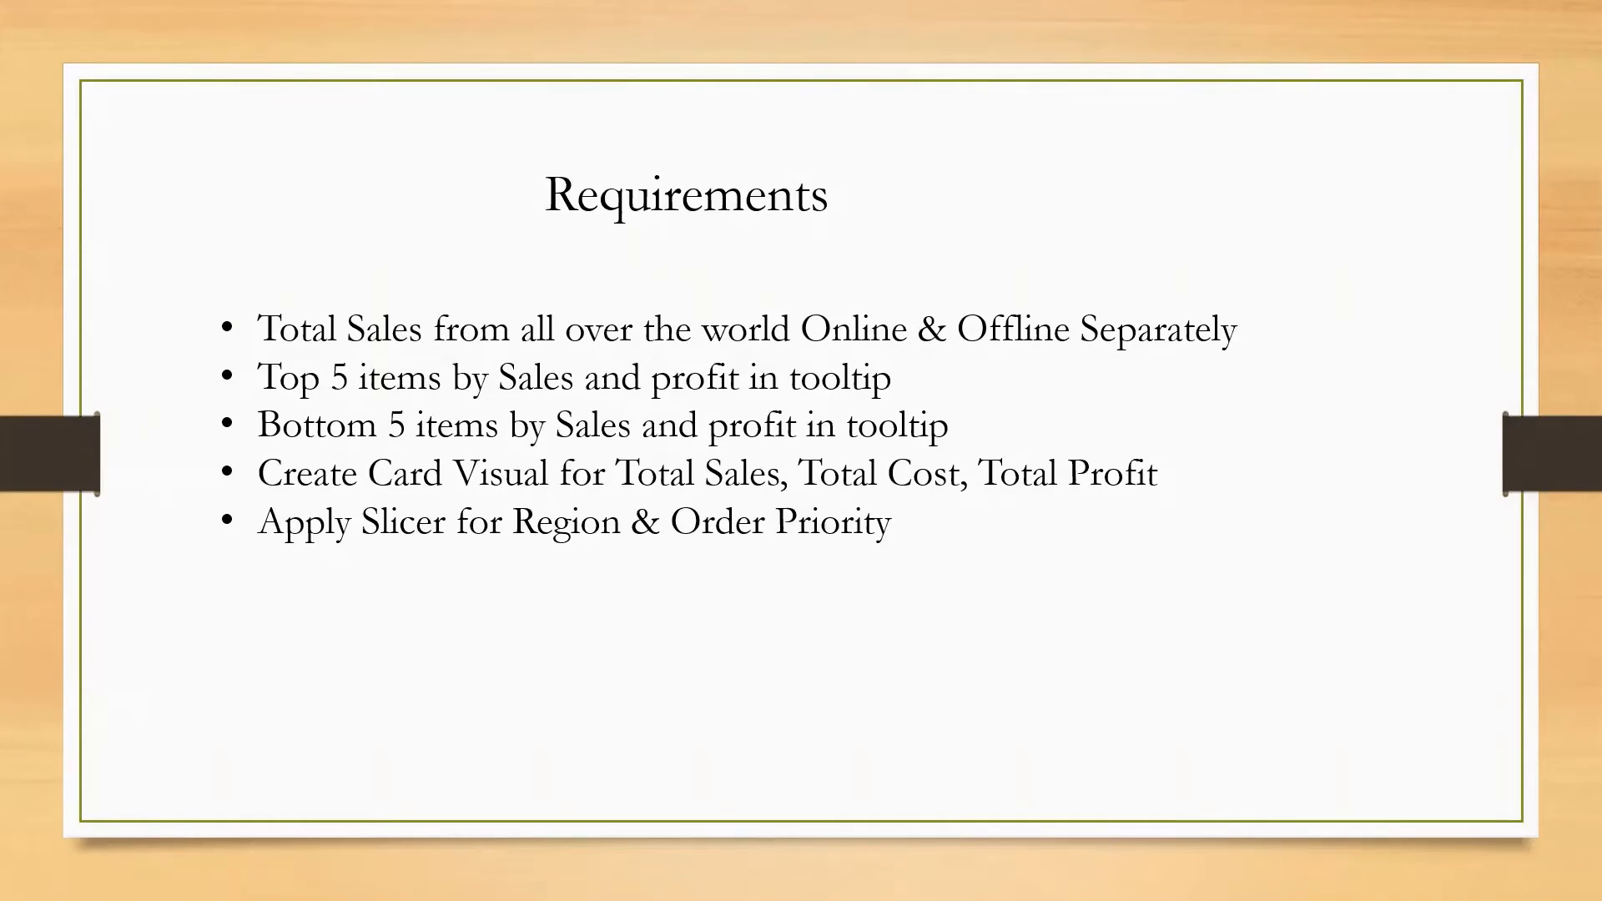
{"action": "key", "text": "alt+Tab"}
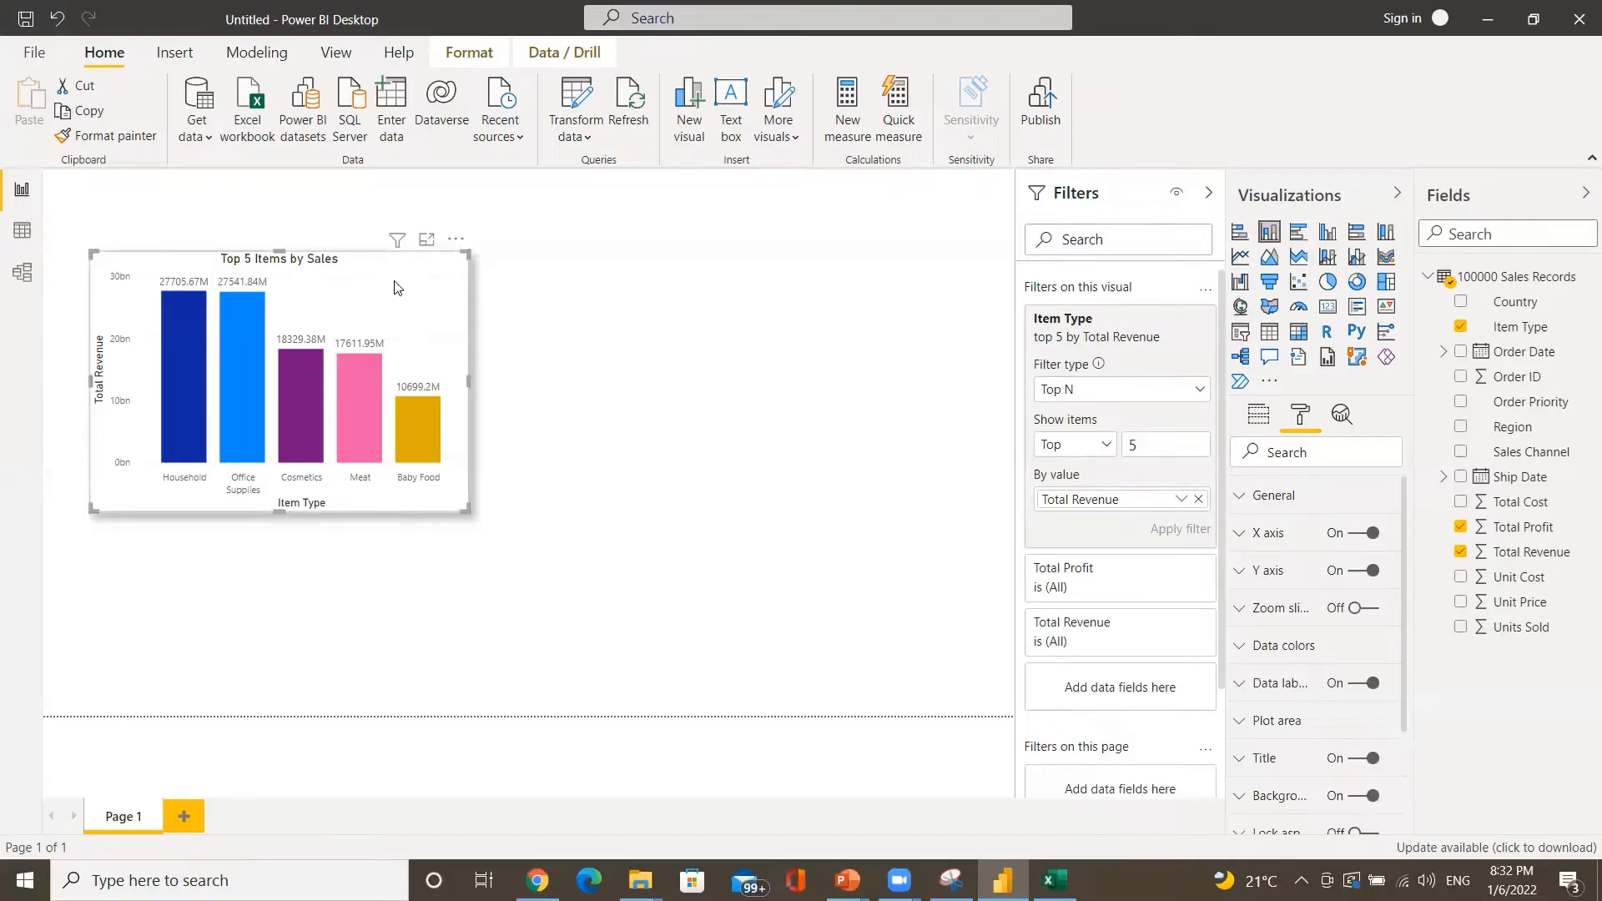
- Duplicate the Top 5 Items by Sales chart and stack the two charts at the page's left edge
{"action": "key", "text": "ctrl+c"}
{"action": "key", "text": "ctrl+v"}
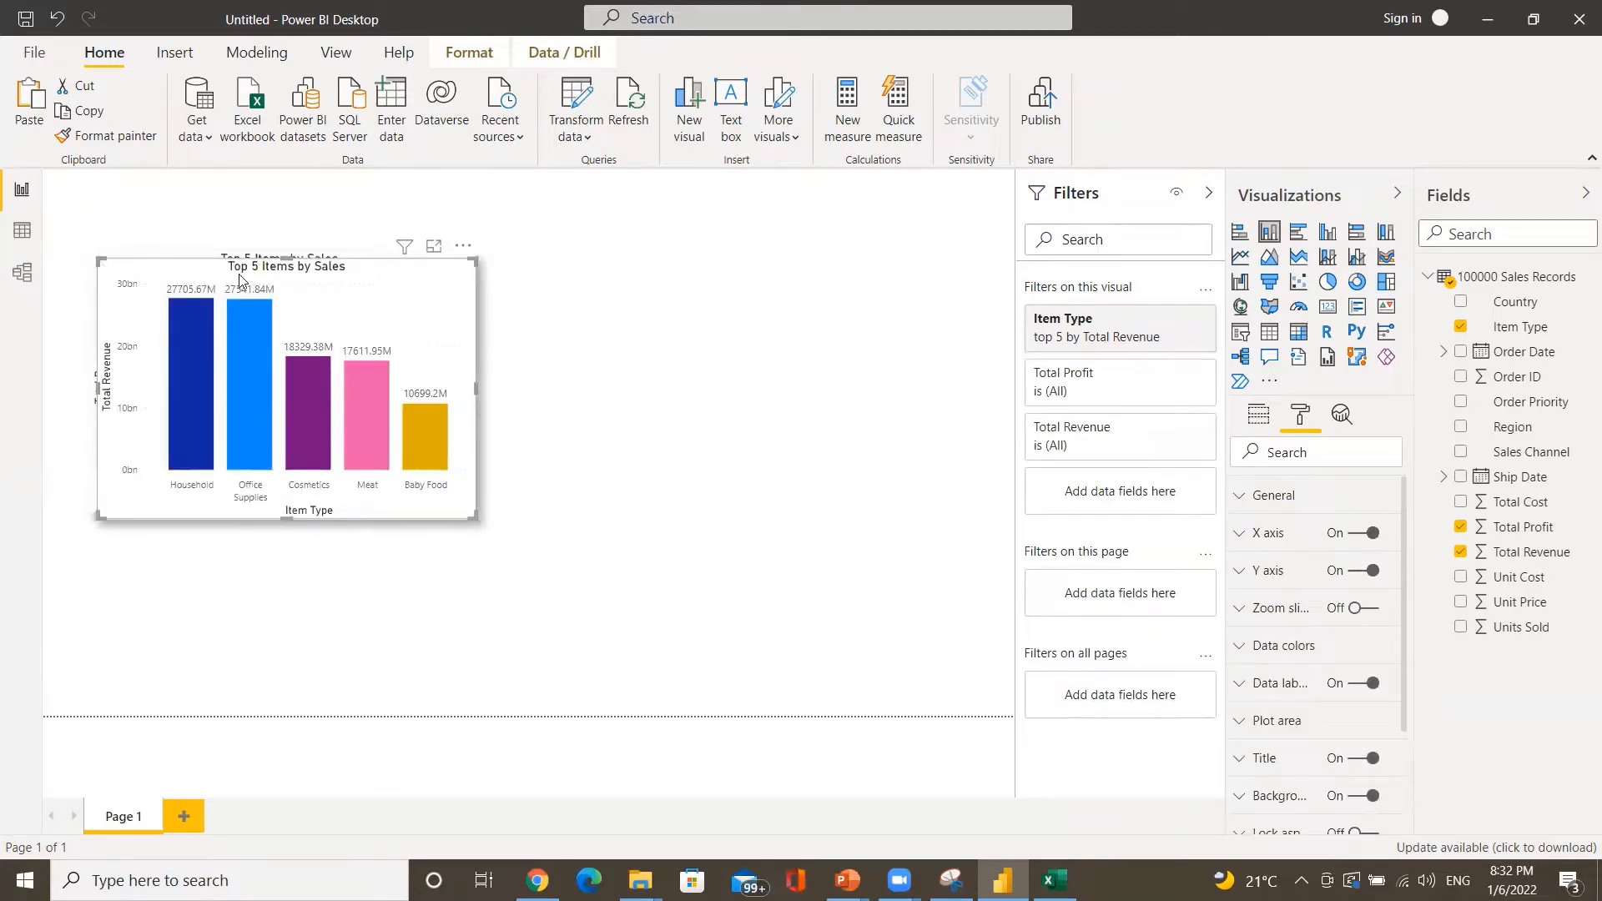
{"action": "left_click_drag", "start_coordinate": [373, 309], "coordinate": [373, 476]}
{"action": "left_click_drag", "start_coordinate": [359, 286], "coordinate": [312, 216]}
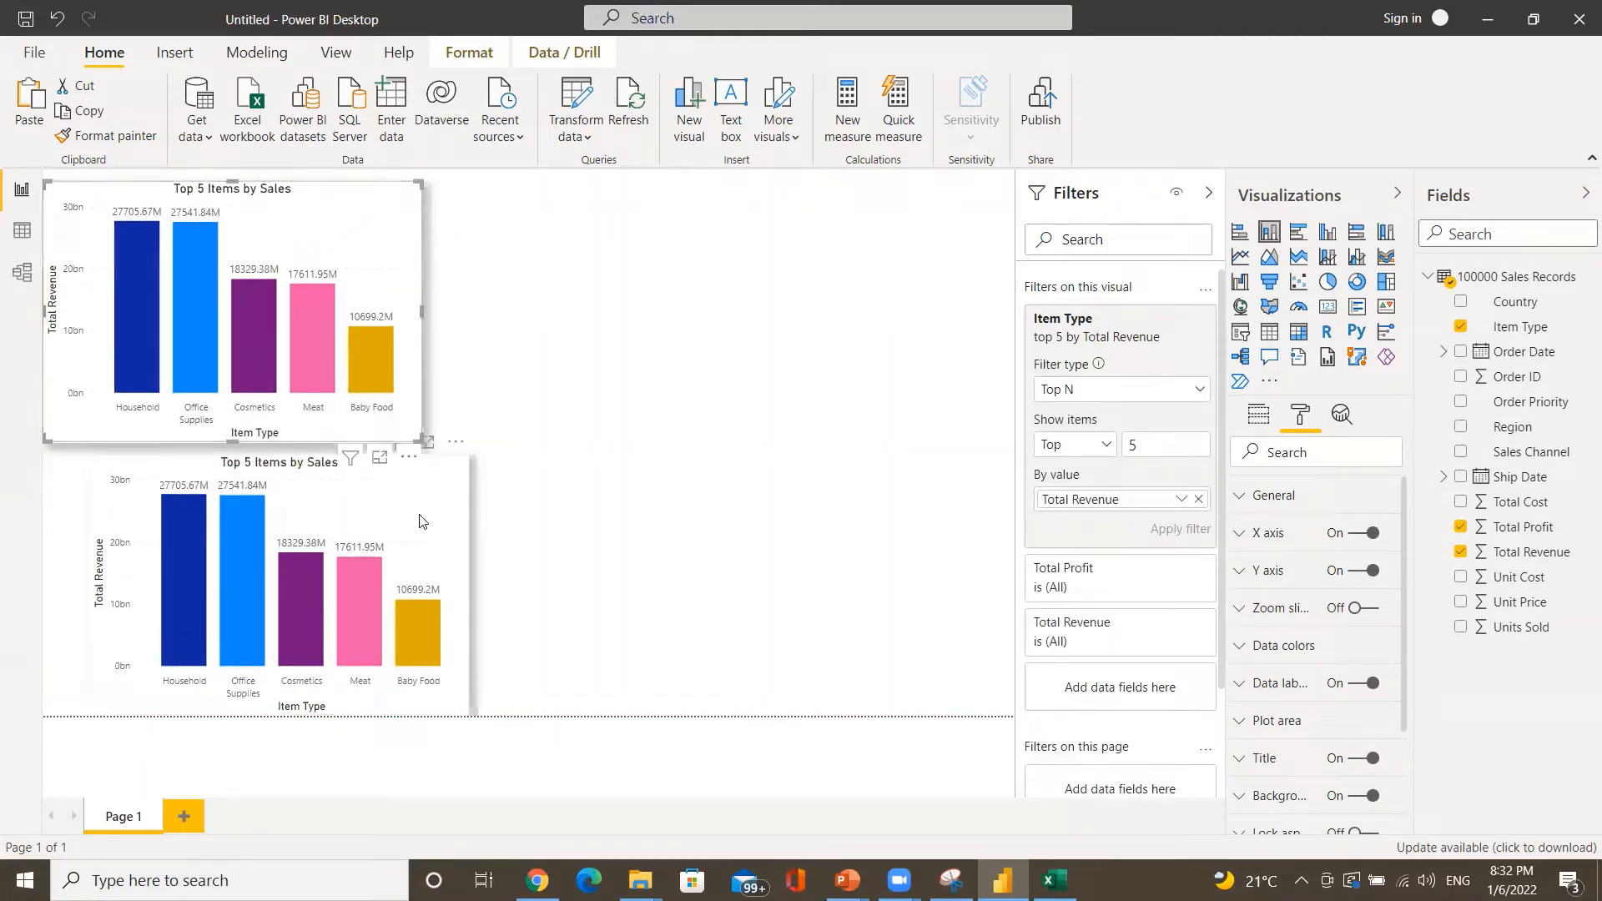
{"action": "left_click_drag", "start_coordinate": [394, 519], "coordinate": [375, 520]}
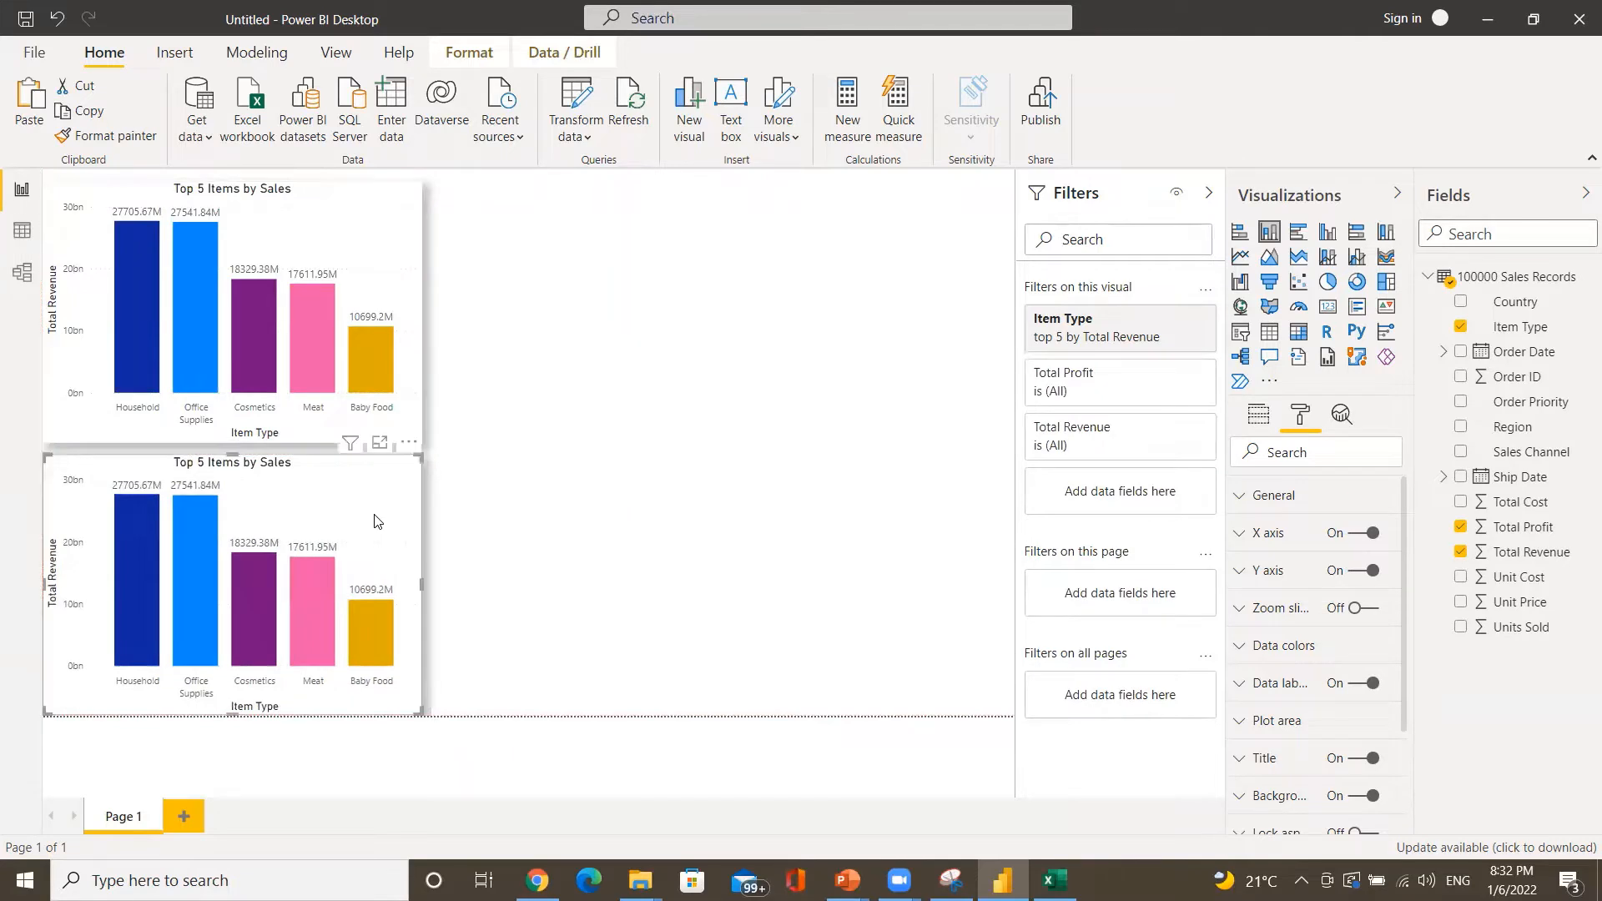
- Filter the lower chart's Item Type to the bottom 5 by Total Revenue and collapse the filter settings pane
{"action": "mouse_move", "coordinate": [1118, 345]}
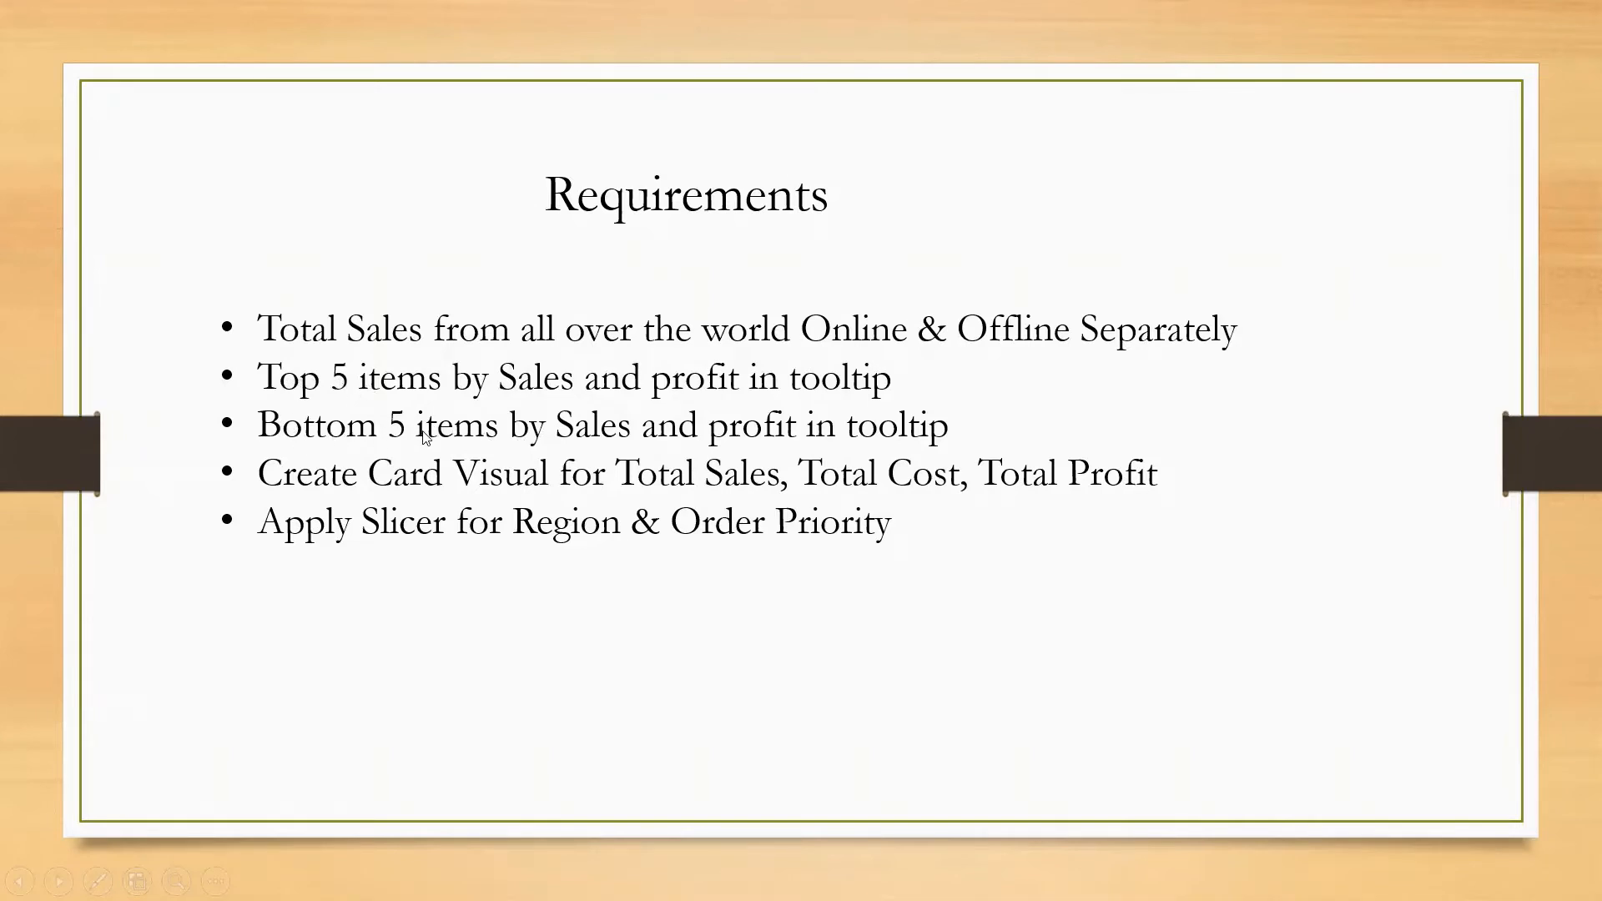
{"action": "key", "text": "alt+Tab"}
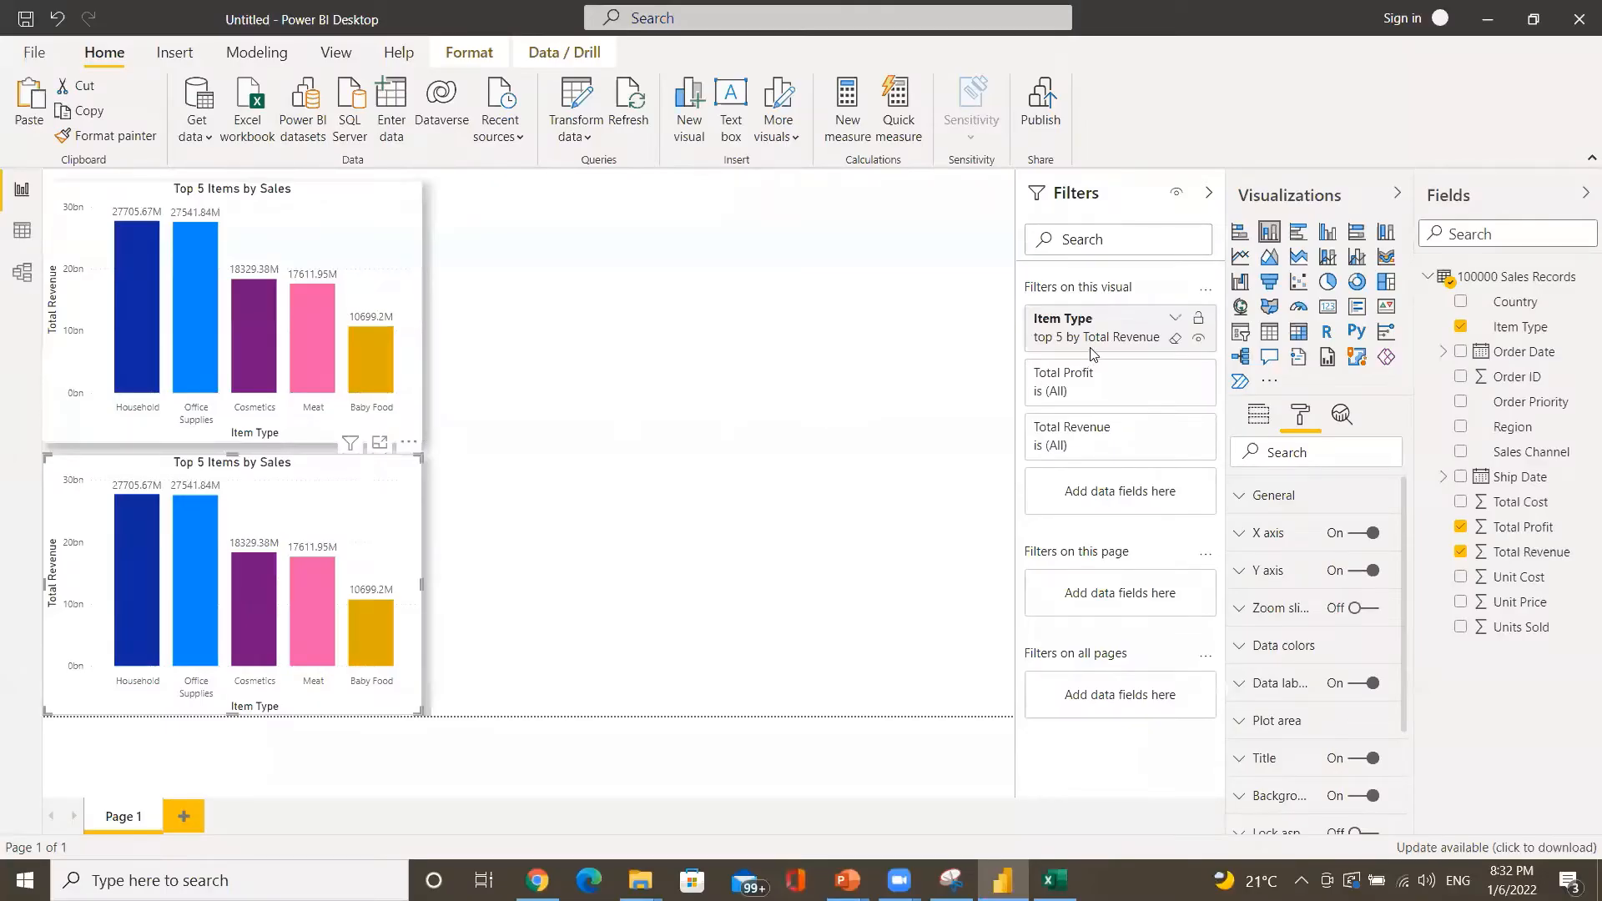
{"action": "left_click", "coordinate": [1175, 321]}
{"action": "left_click", "coordinate": [1103, 448]}
{"action": "left_click", "coordinate": [1076, 500]}
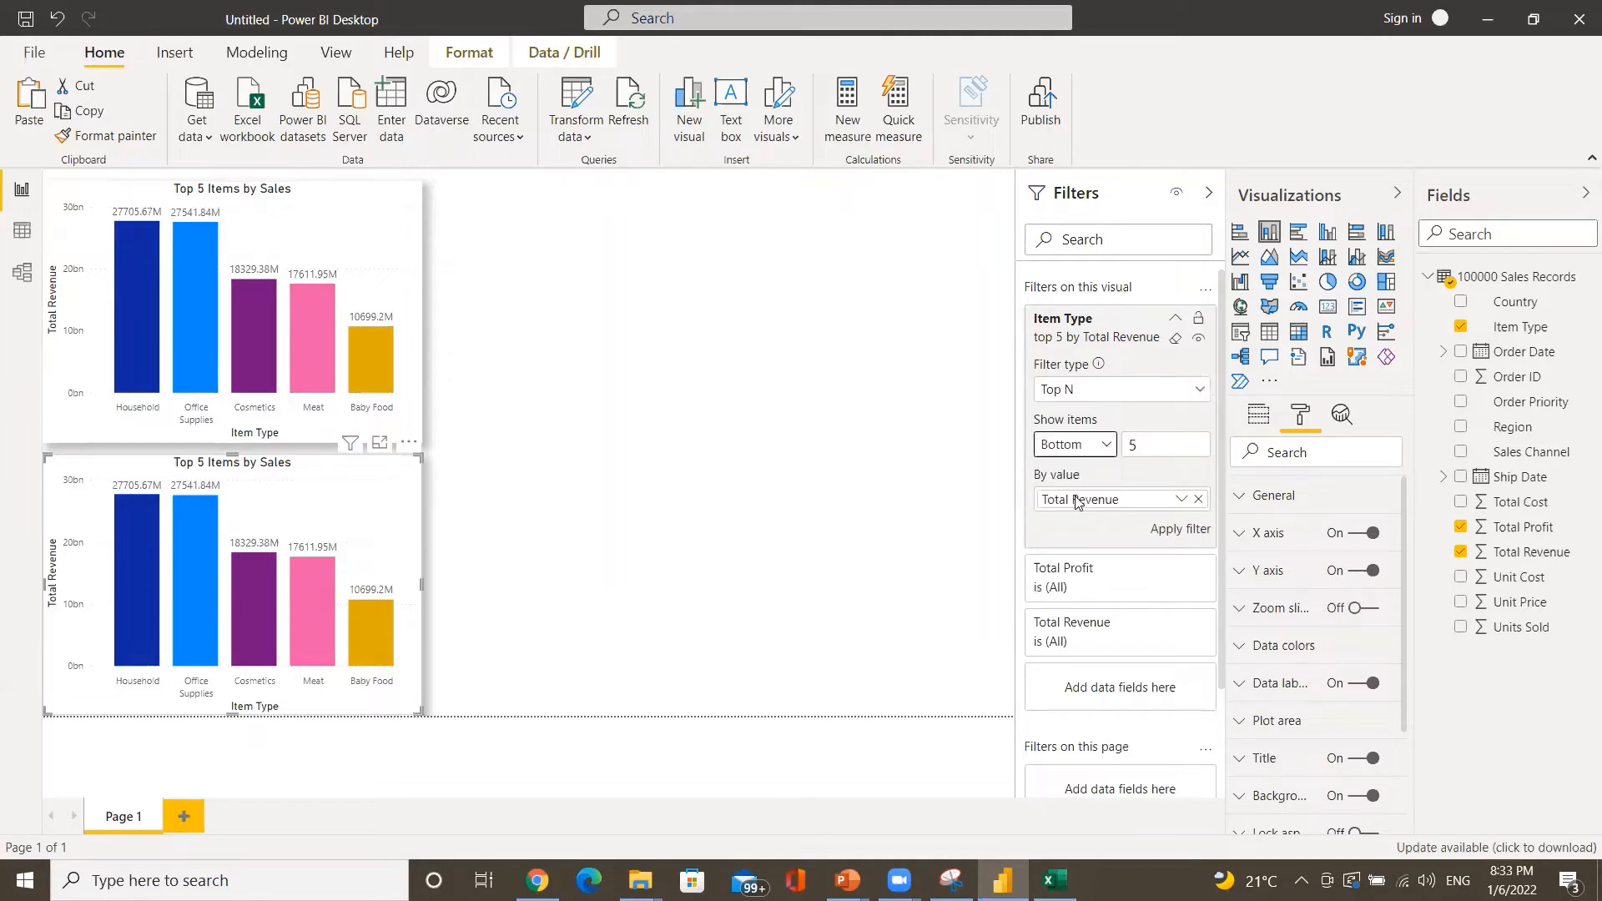
{"action": "left_click", "coordinate": [1182, 534]}
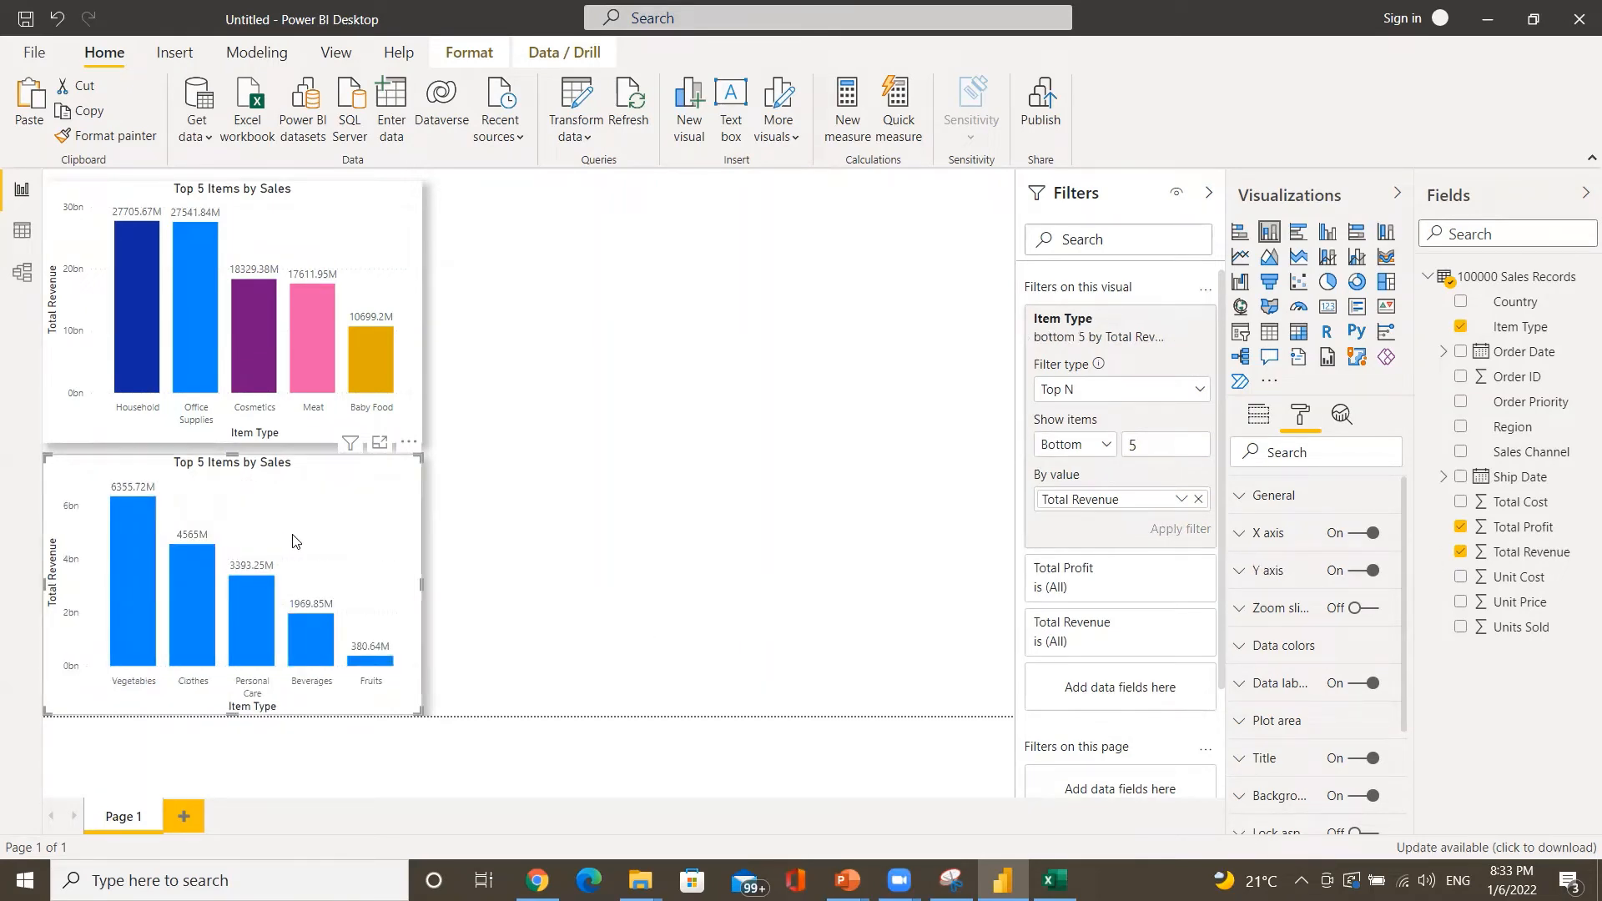
{"action": "left_click", "coordinate": [1210, 197]}
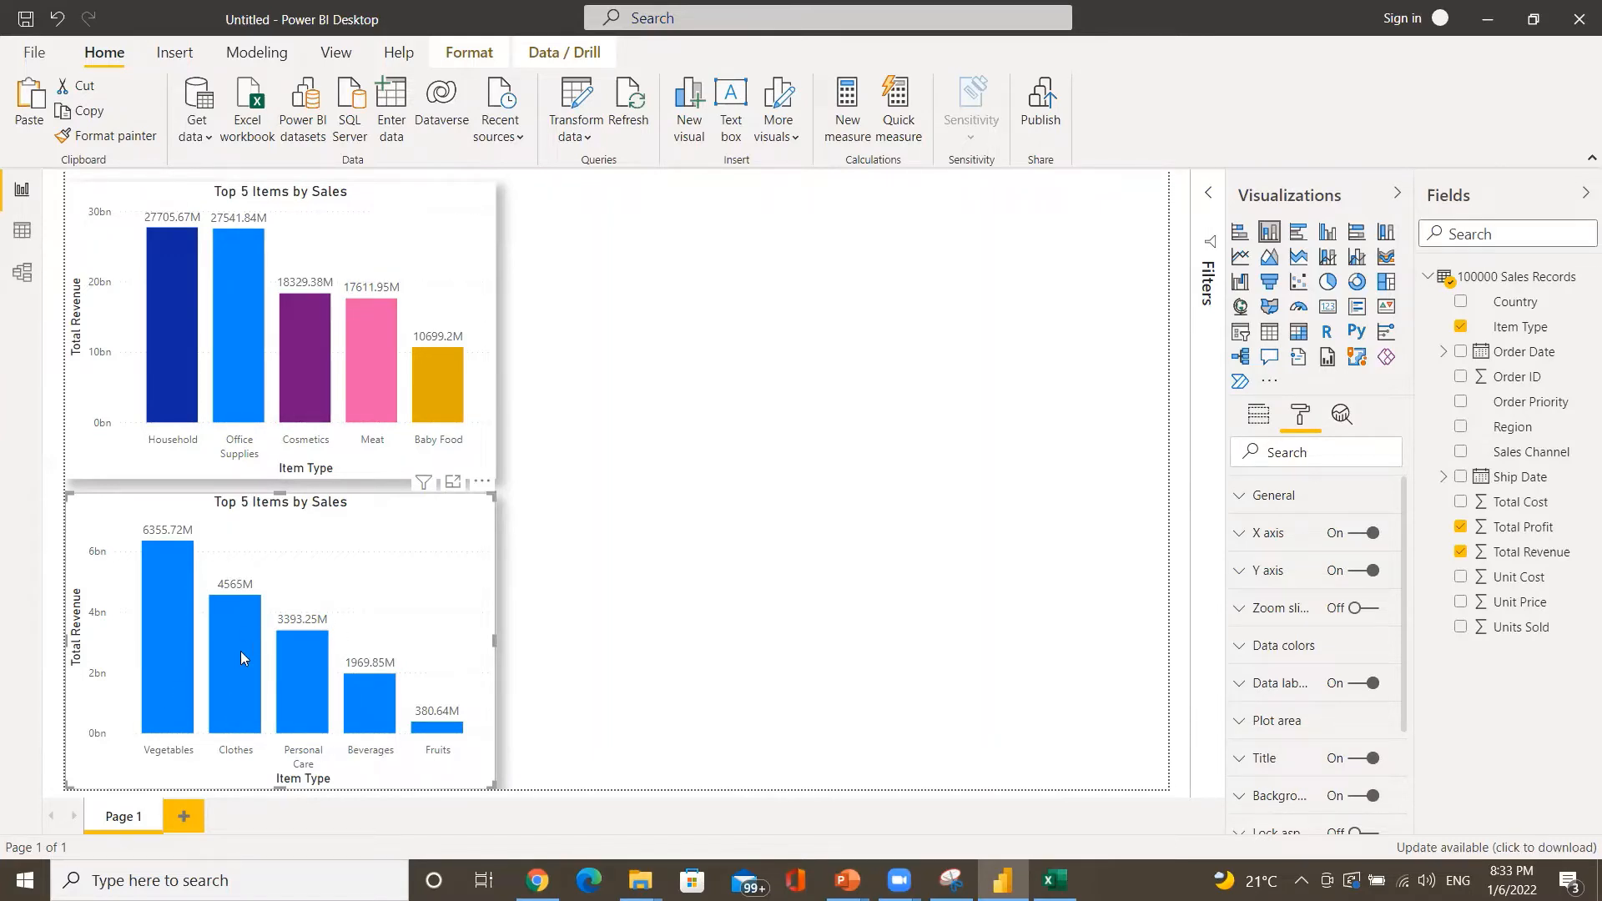
- Try to copy the upper chart's formatting onto the lower chart with Format painter
{"action": "mouse_move", "coordinate": [146, 596]}
{"action": "left_click", "coordinate": [411, 240]}
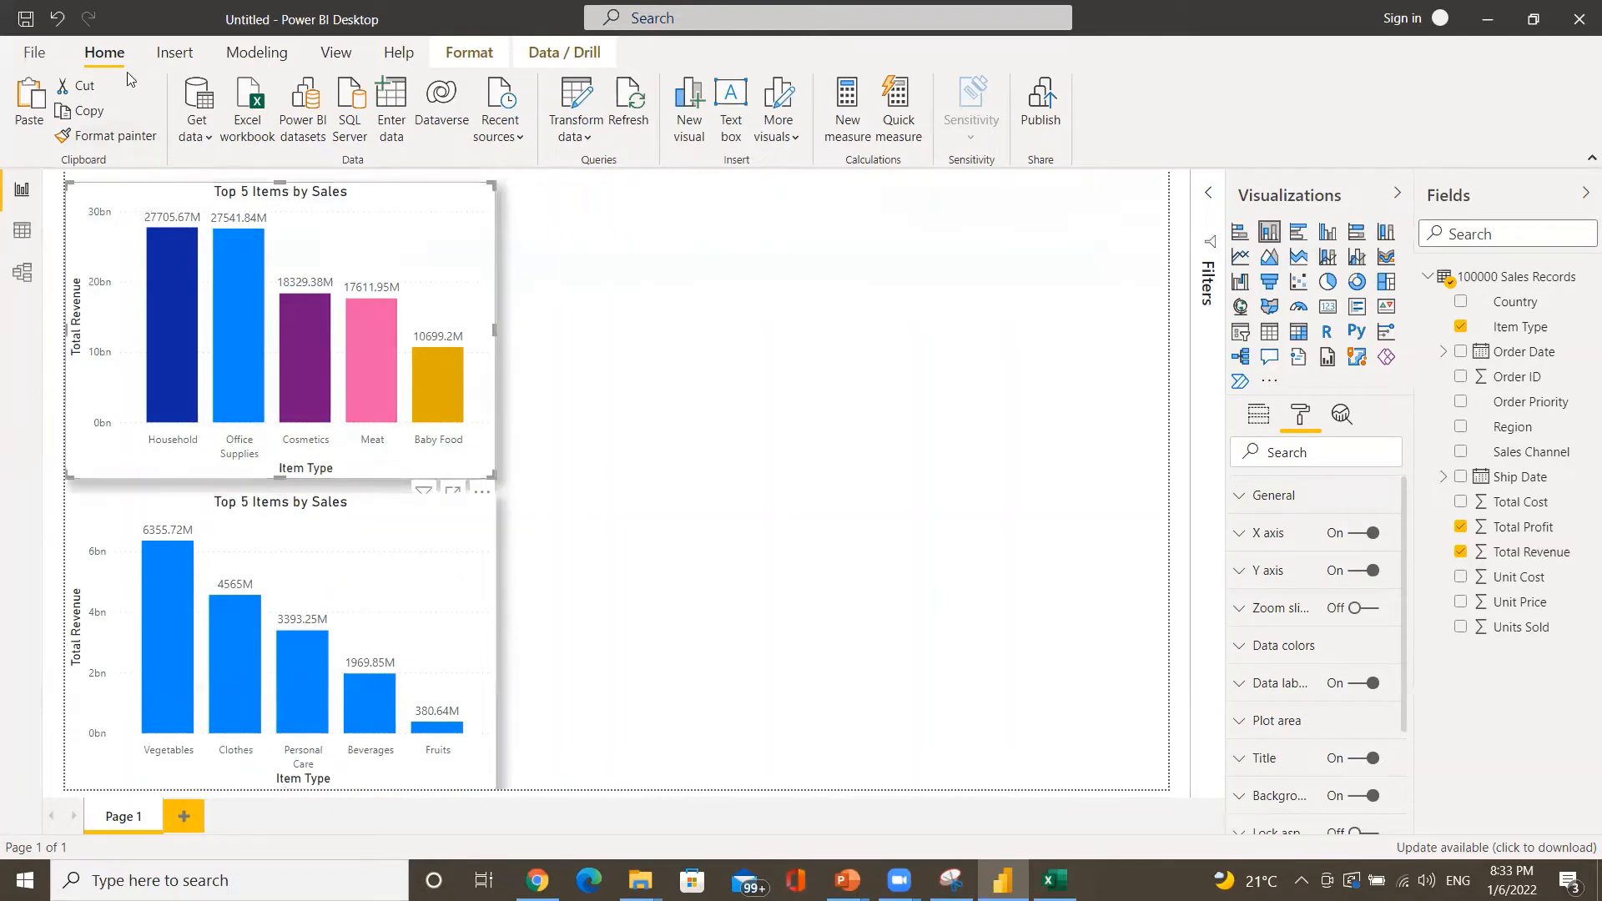
{"action": "left_click", "coordinate": [118, 142]}
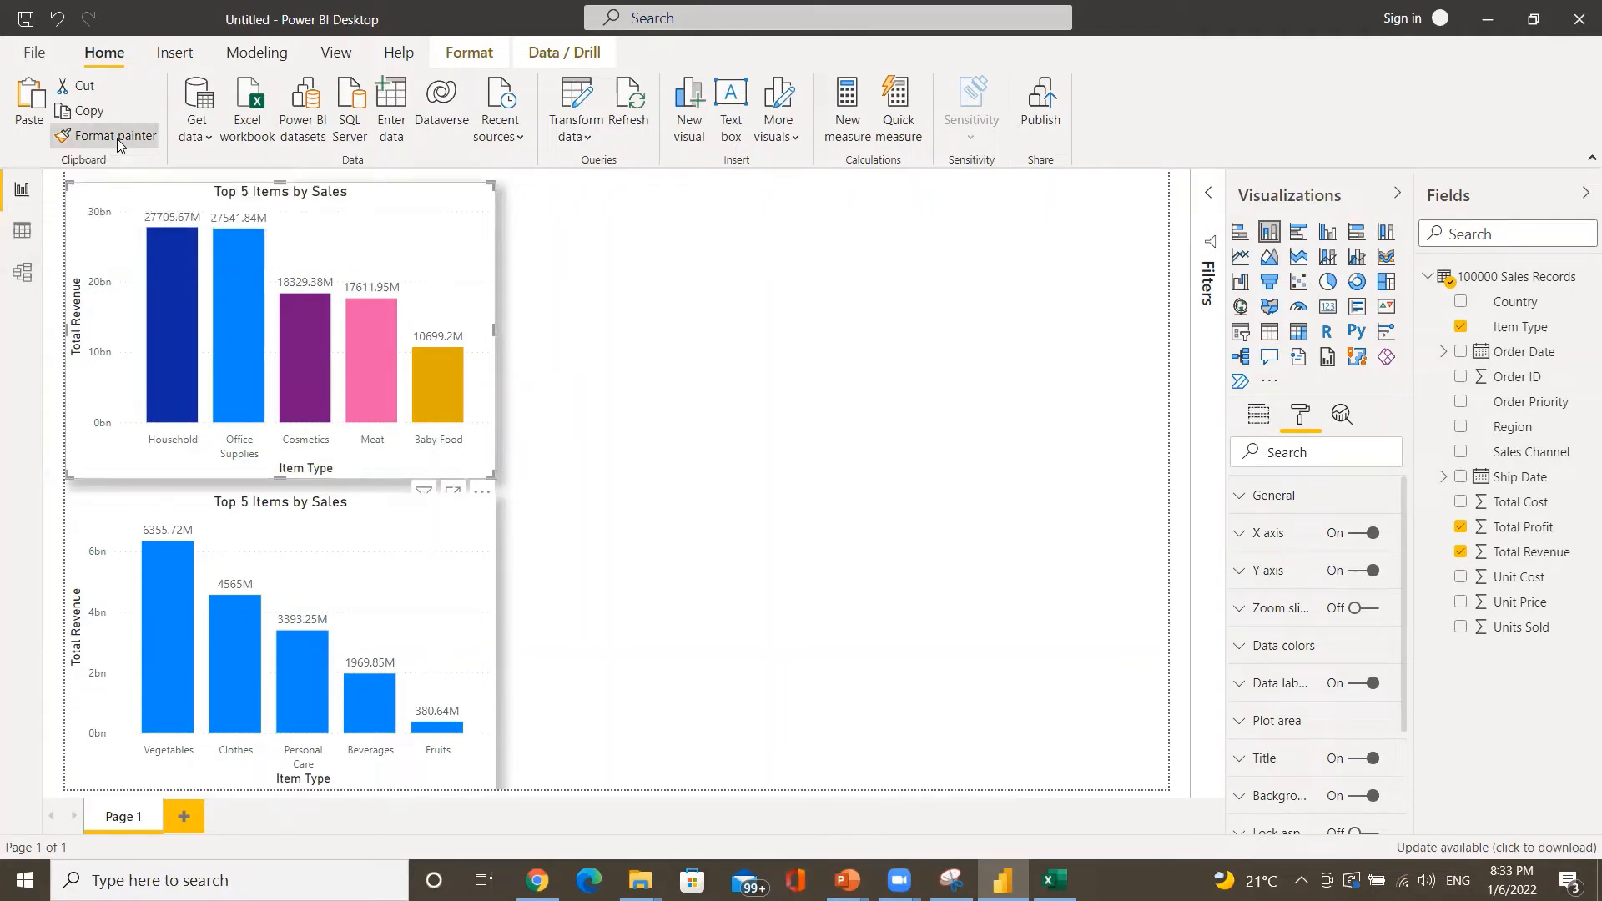
{"action": "left_click", "coordinate": [314, 567]}
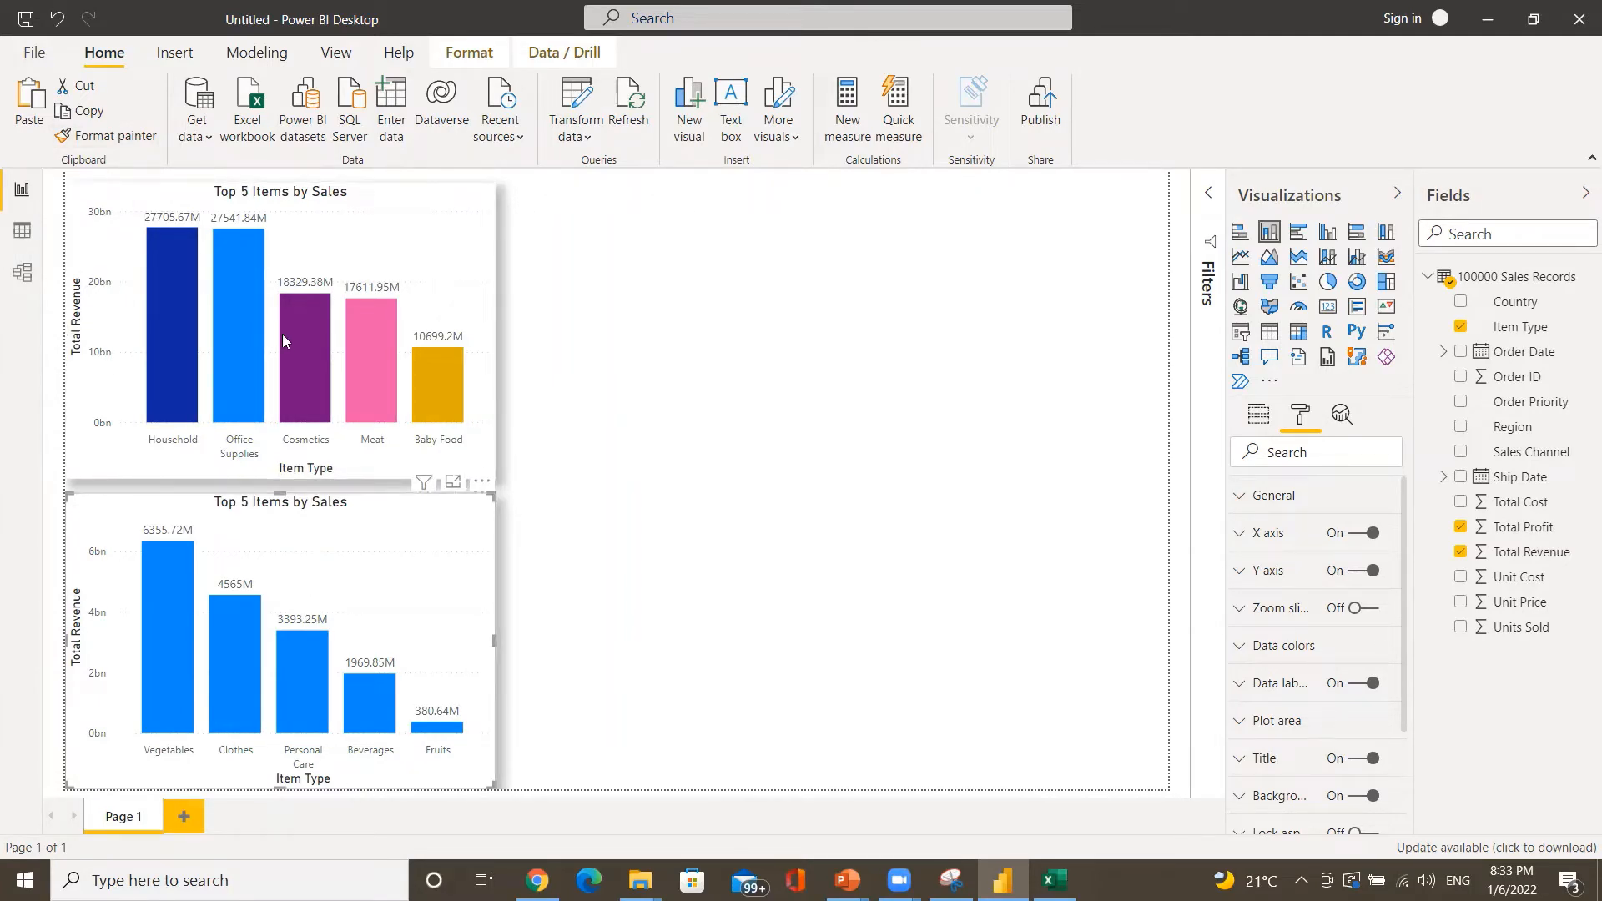
{"action": "left_click", "coordinate": [398, 247]}
- Set the lower chart's data colors to dark blue for Vegetables and blue for Clothes
{"action": "left_click", "coordinate": [387, 545]}
{"action": "left_click", "coordinate": [1245, 647]}
{"action": "scroll", "coordinate": [1306, 648], "scroll_direction": "down", "scroll_amount": 3}
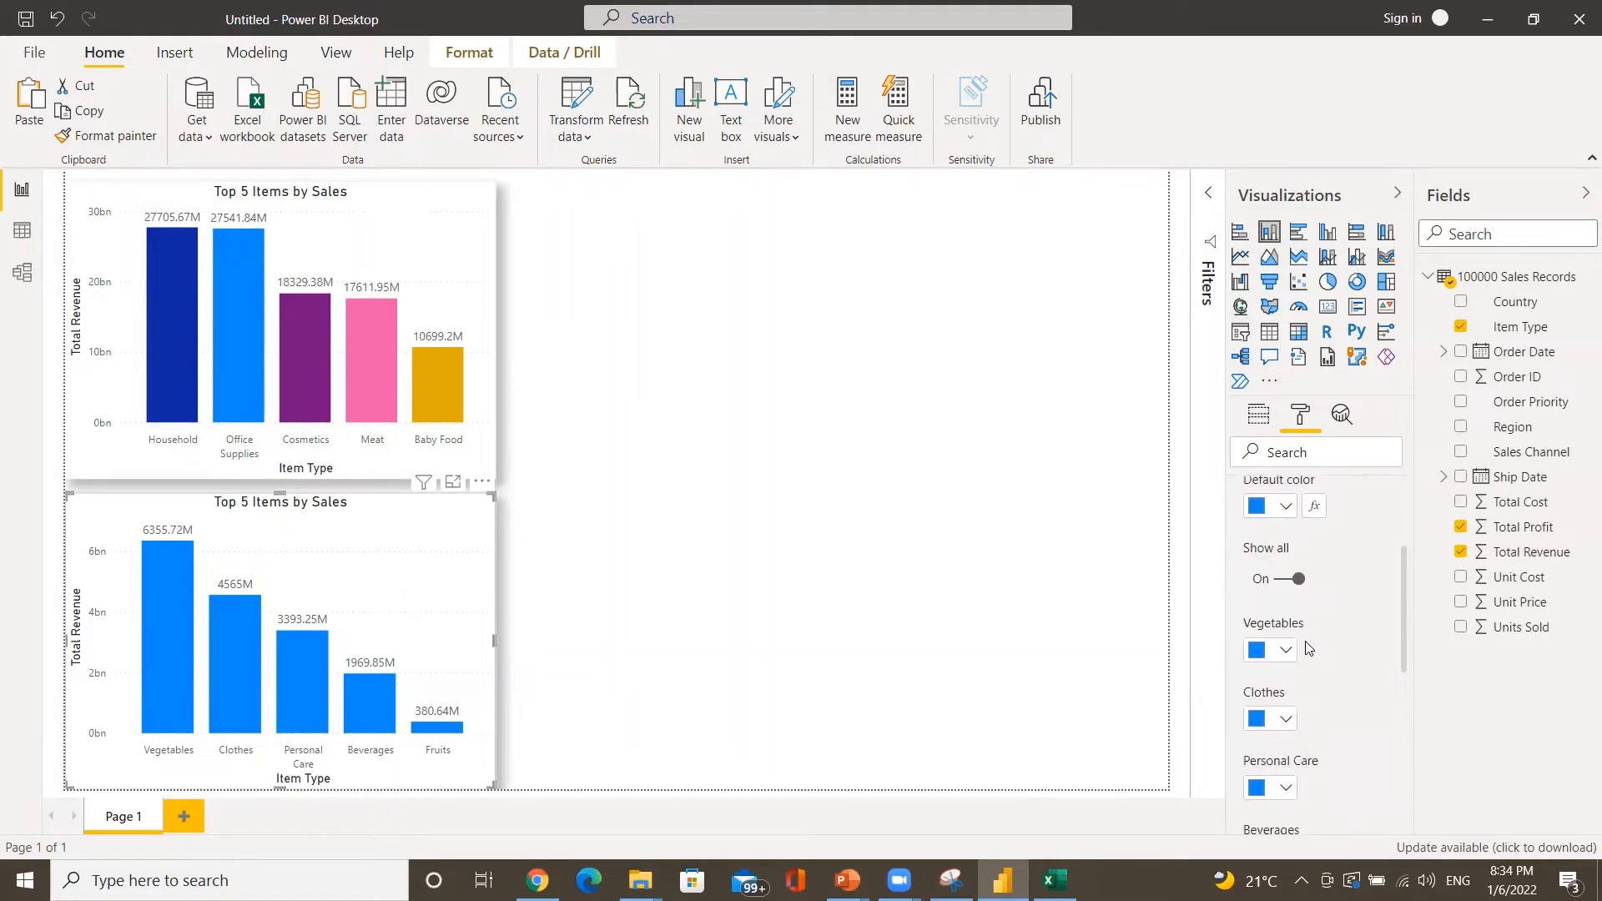
{"action": "left_click", "coordinate": [1285, 594]}
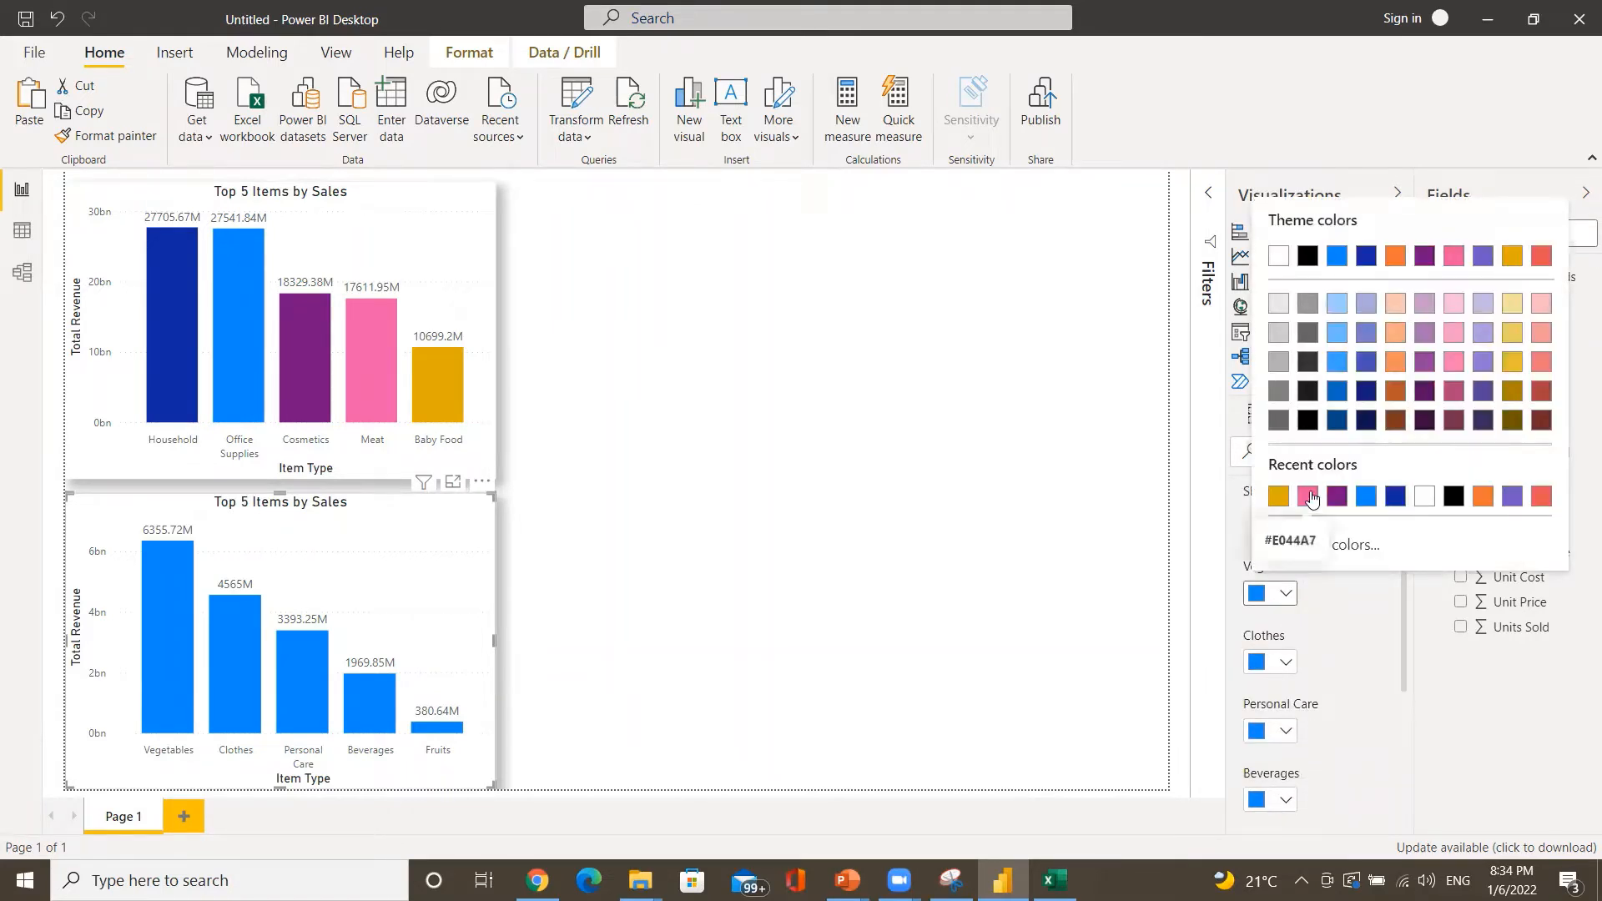
{"action": "left_click", "coordinate": [1394, 498]}
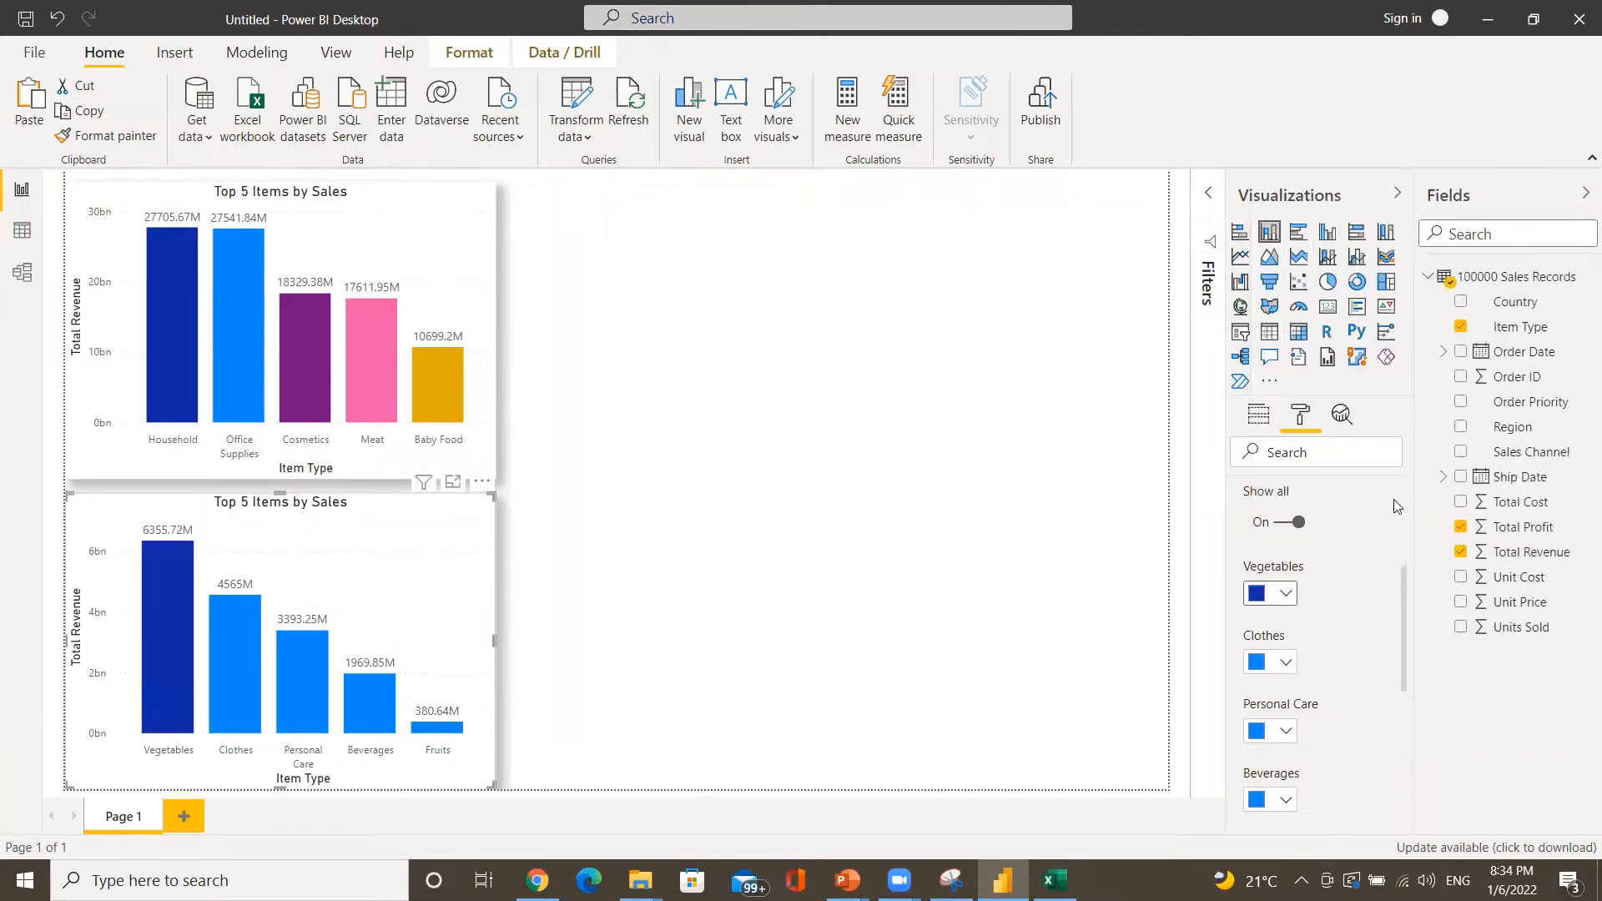
{"action": "left_click", "coordinate": [1286, 664]}
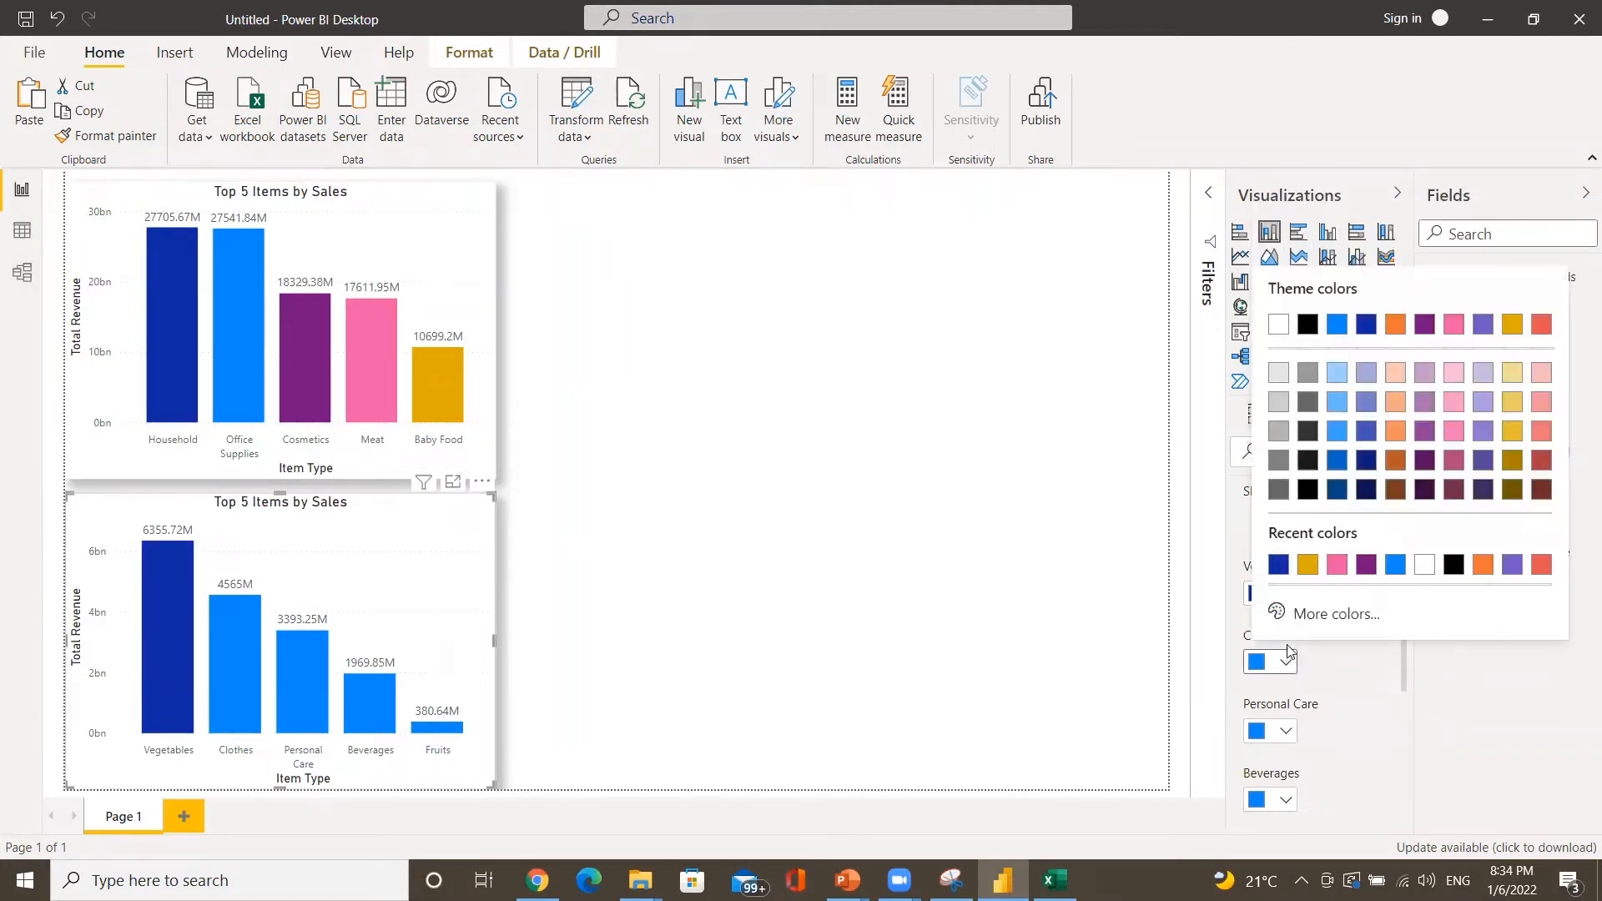
{"action": "left_click", "coordinate": [1327, 665]}
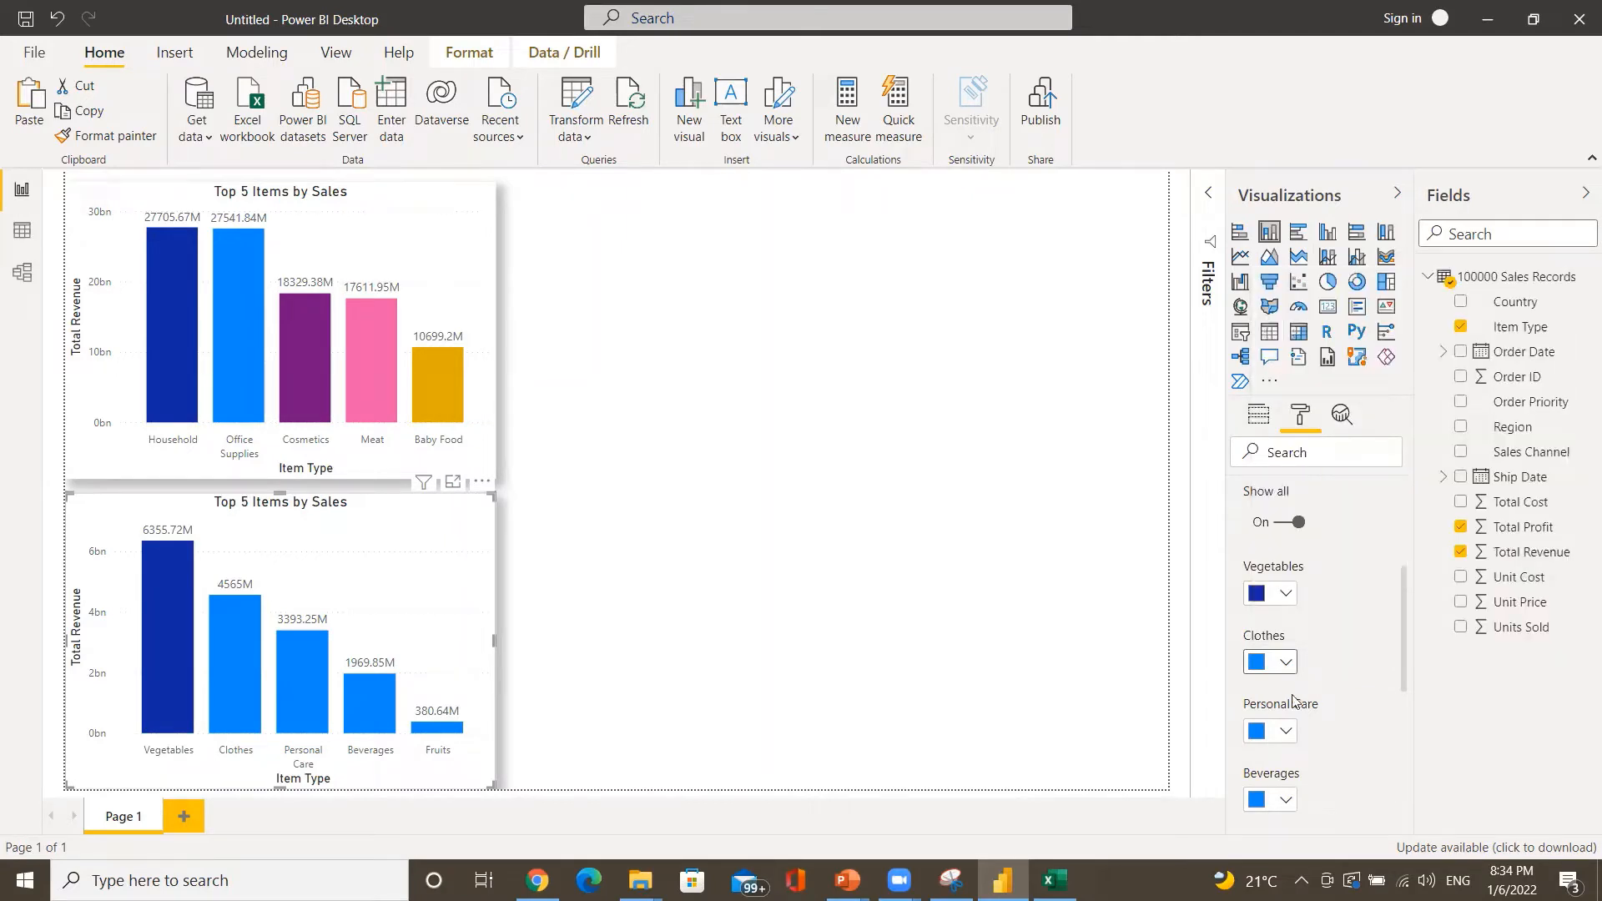
- Set the lower chart's data colors to pink for Personal Care and orange for Beverages
{"action": "left_click", "coordinate": [1285, 734]}
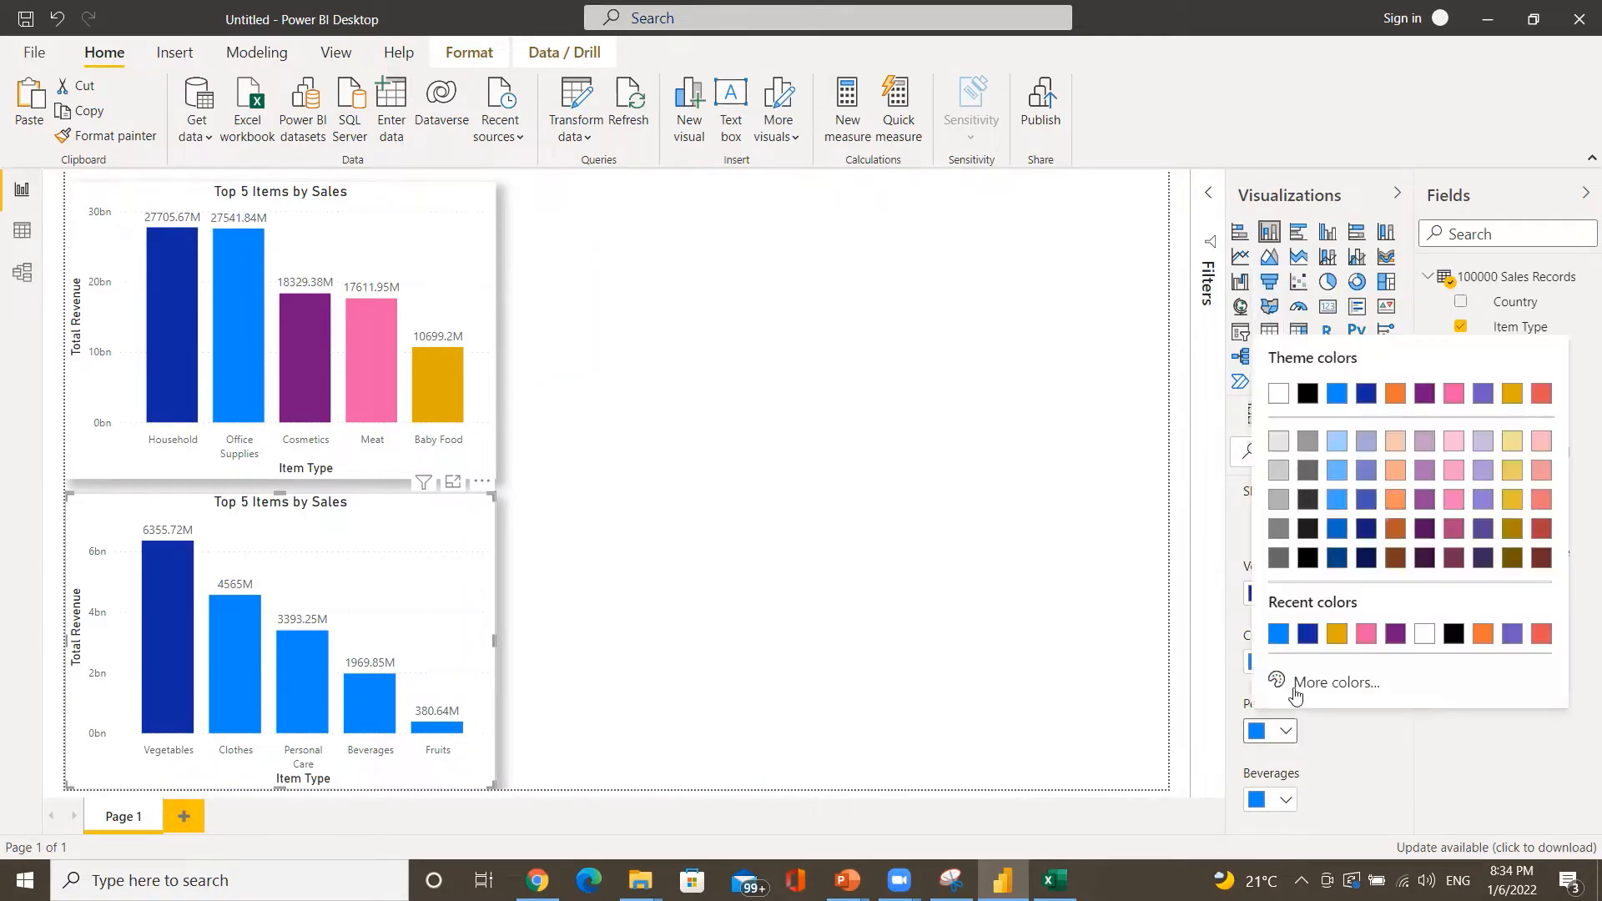
{"action": "left_click", "coordinate": [1353, 738]}
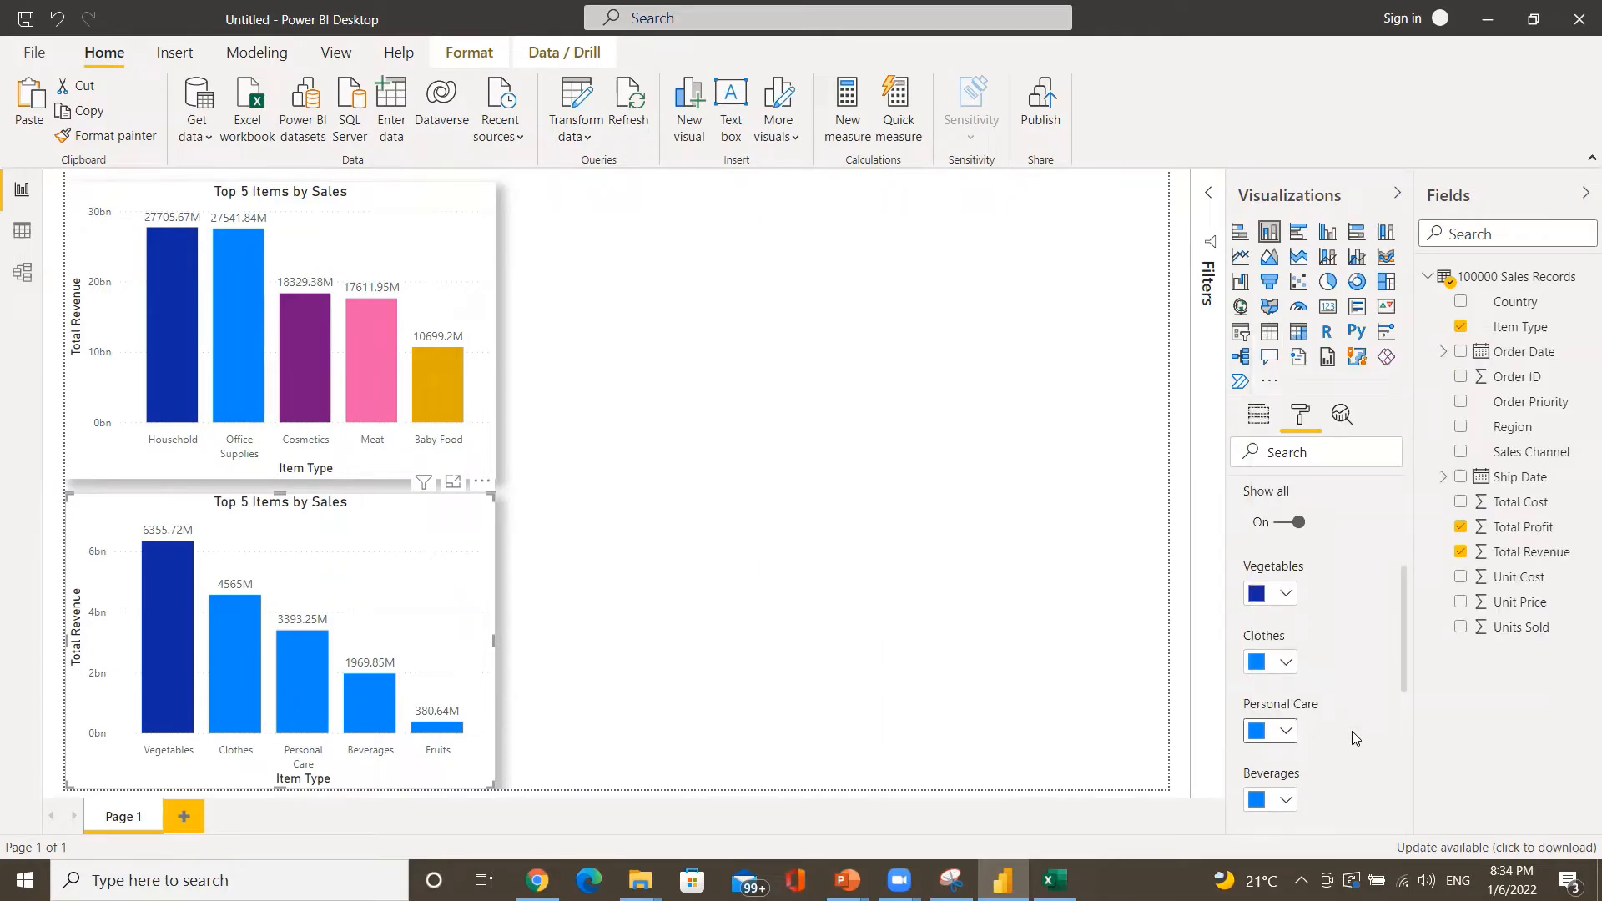
{"action": "left_click", "coordinate": [1286, 734]}
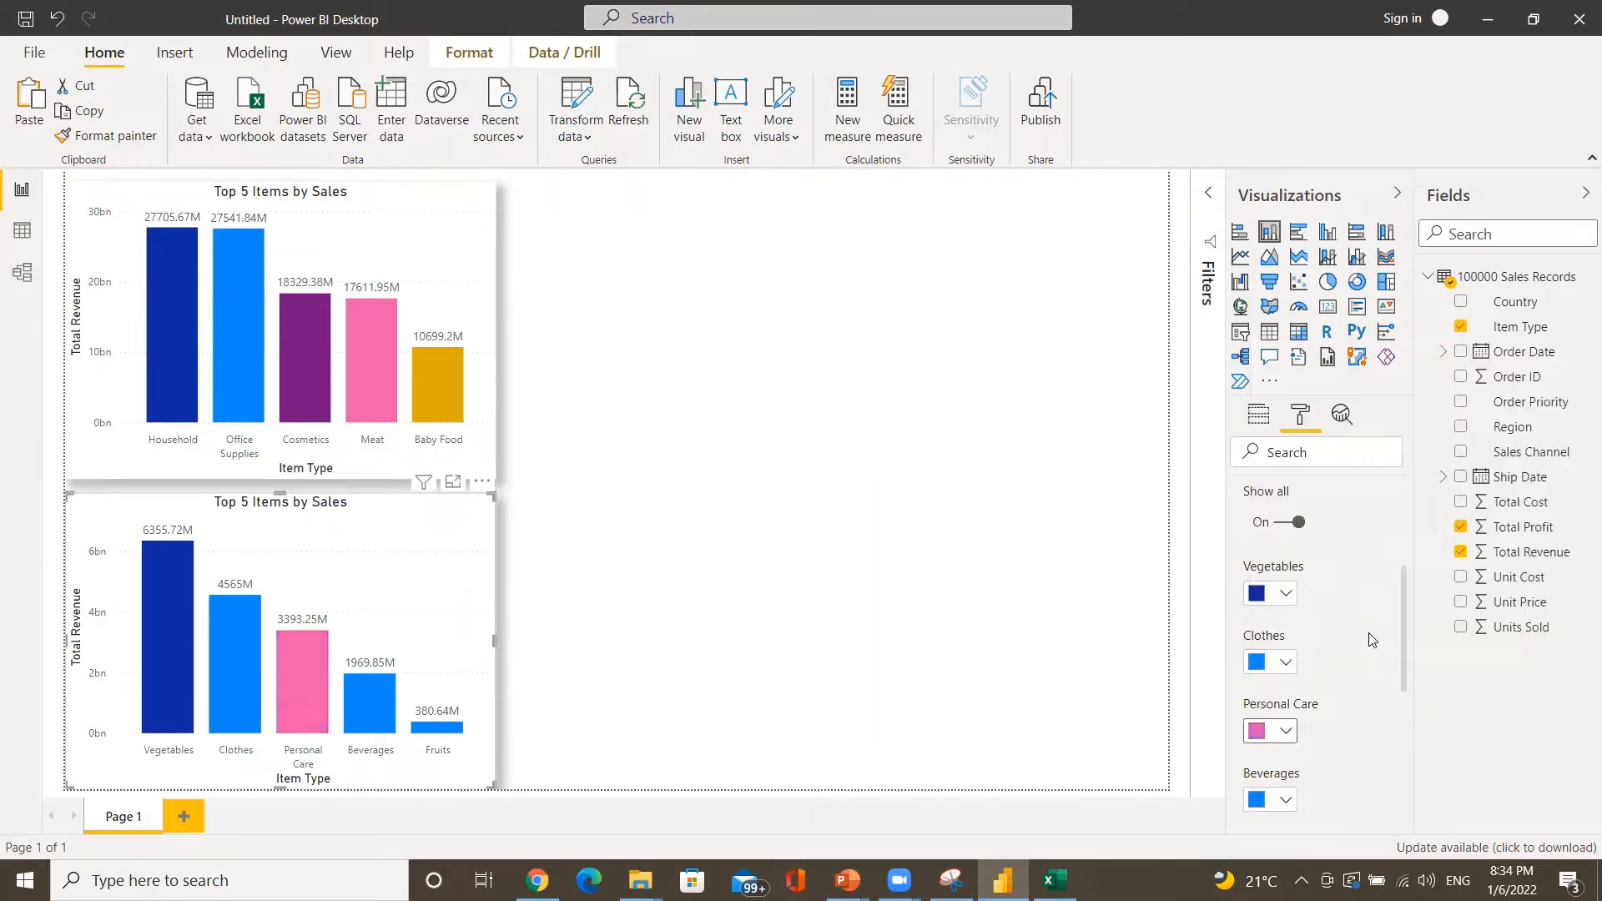
{"action": "left_click", "coordinate": [1288, 801]}
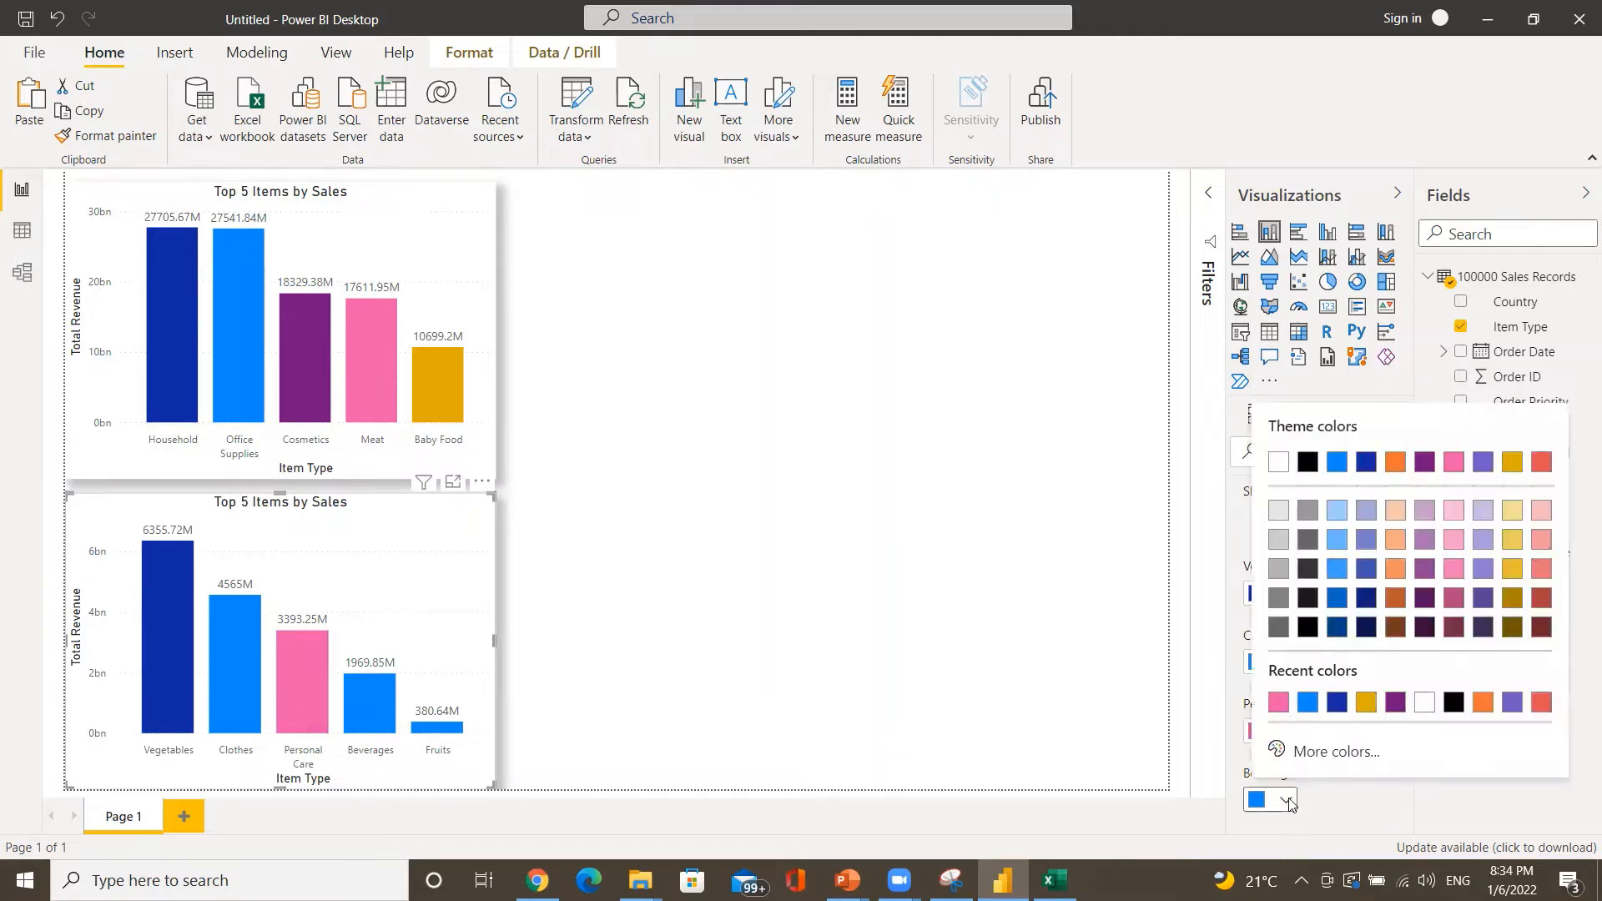
{"action": "left_click", "coordinate": [1483, 705]}
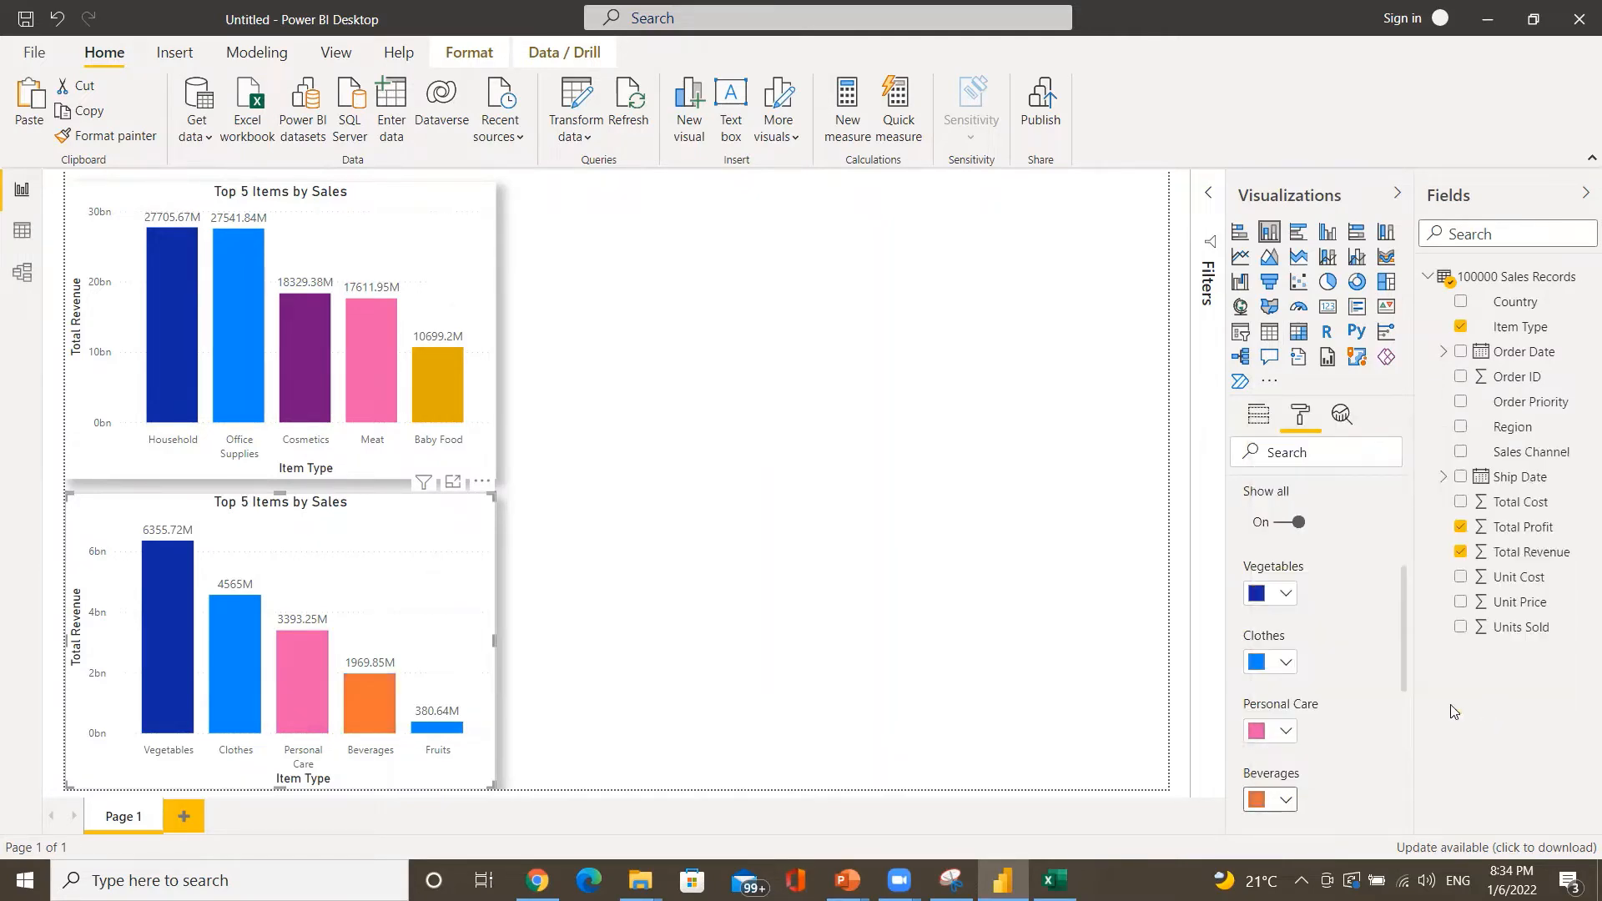
- Set the lower chart's Fruits data color to dark red and collapse the data color settings
{"action": "scroll", "coordinate": [1375, 673], "scroll_direction": "down", "scroll_amount": 4}
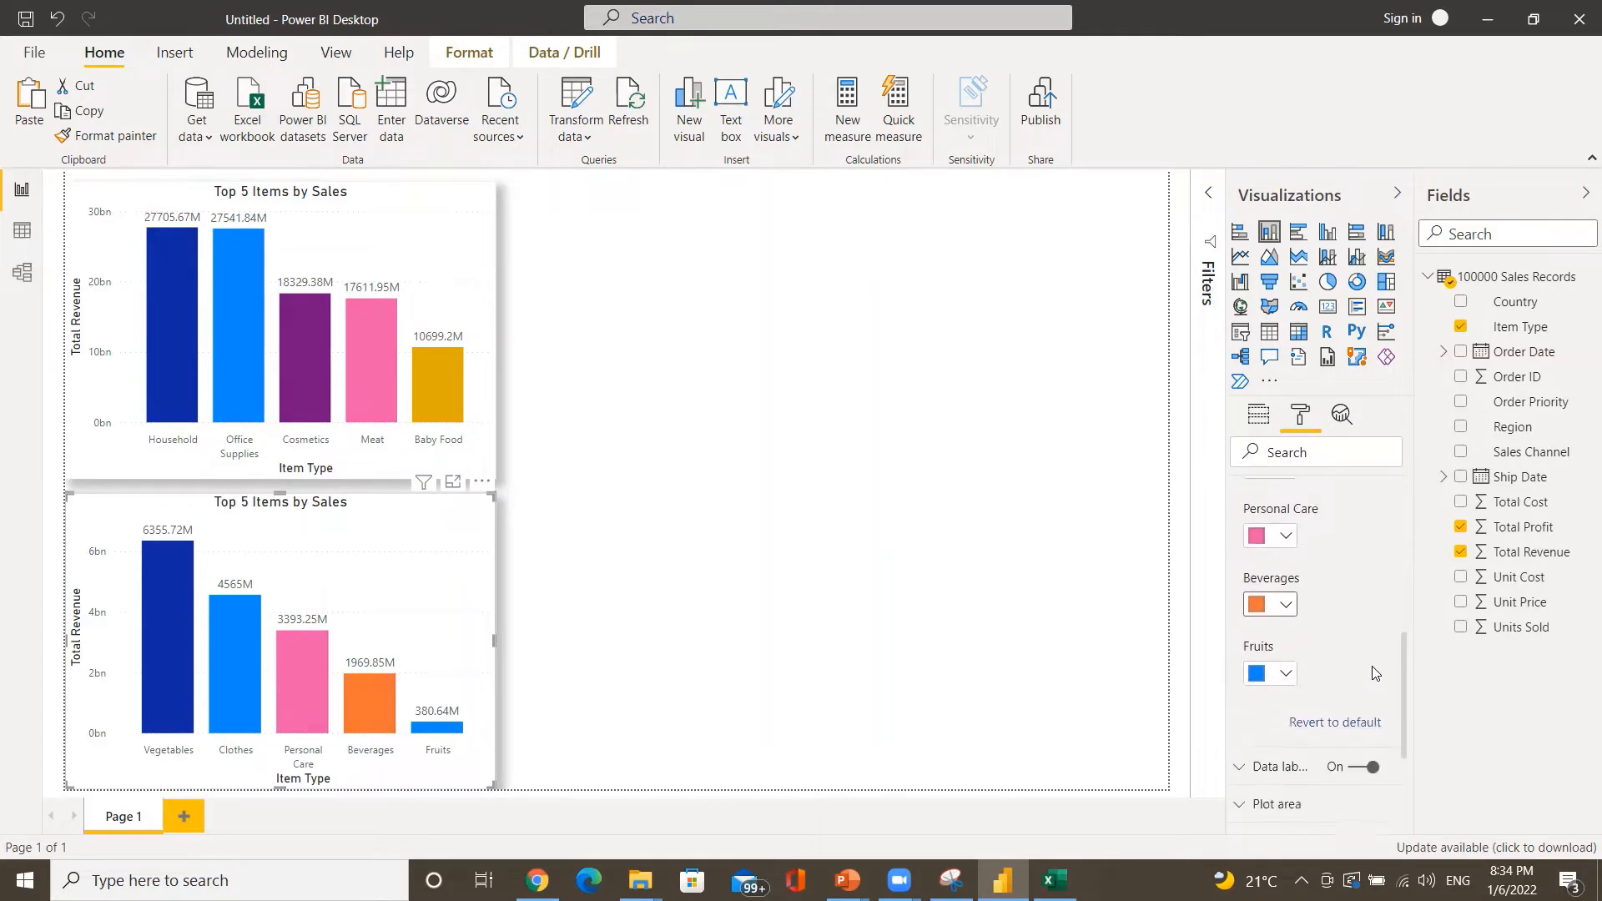
{"action": "left_click", "coordinate": [1286, 675]}
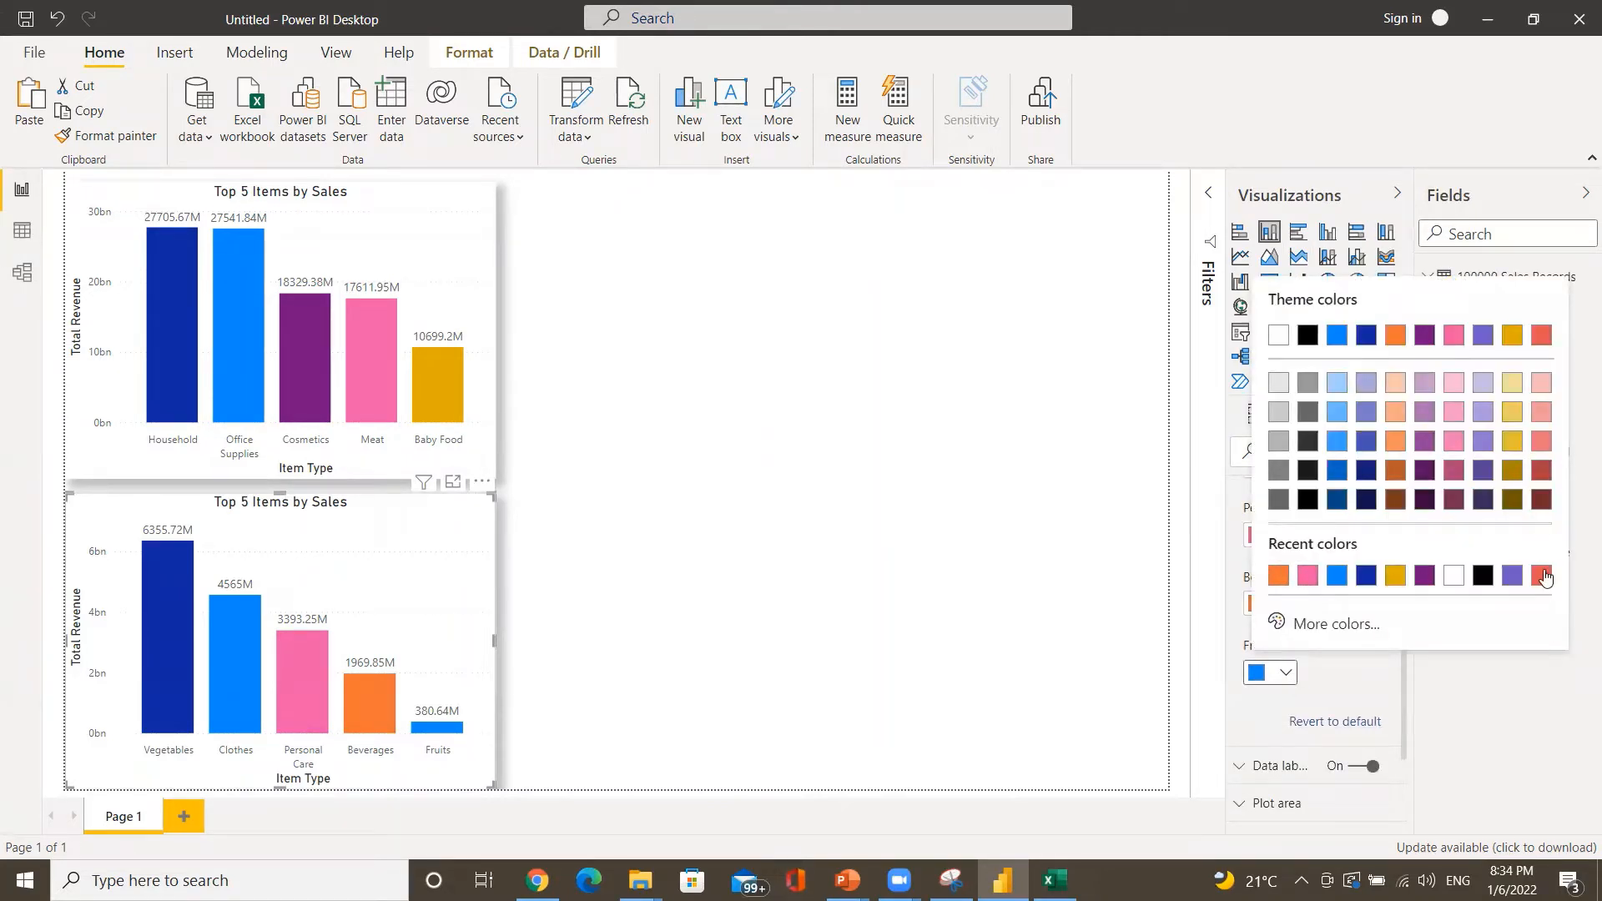
{"action": "left_click", "coordinate": [1543, 575]}
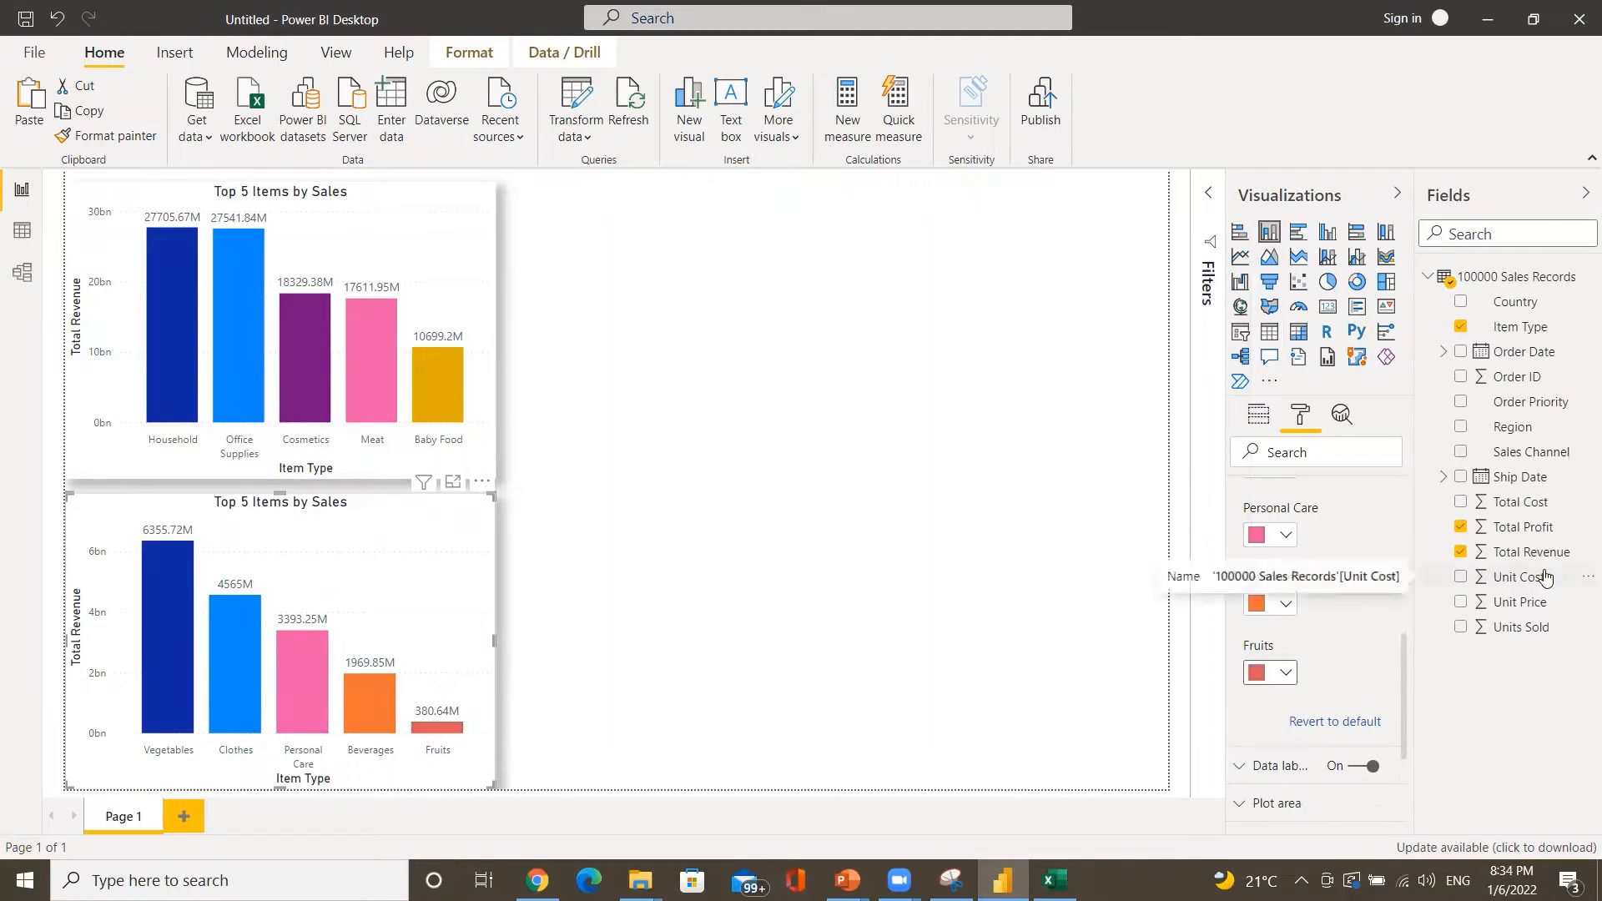
{"action": "left_click", "coordinate": [1286, 675]}
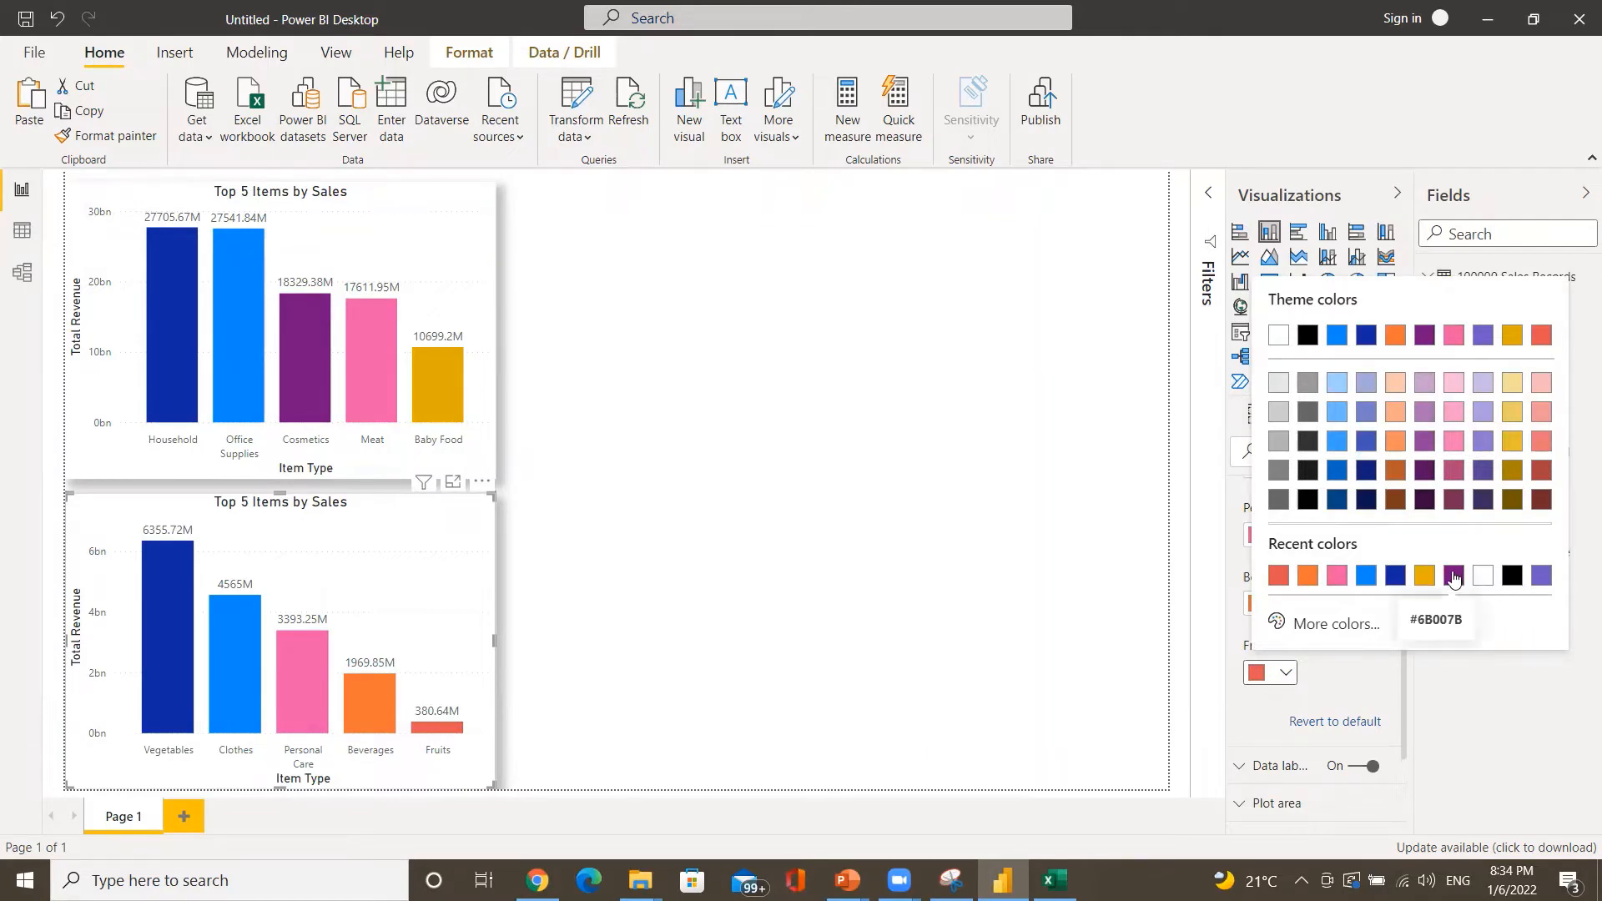
{"action": "left_click", "coordinate": [1541, 471]}
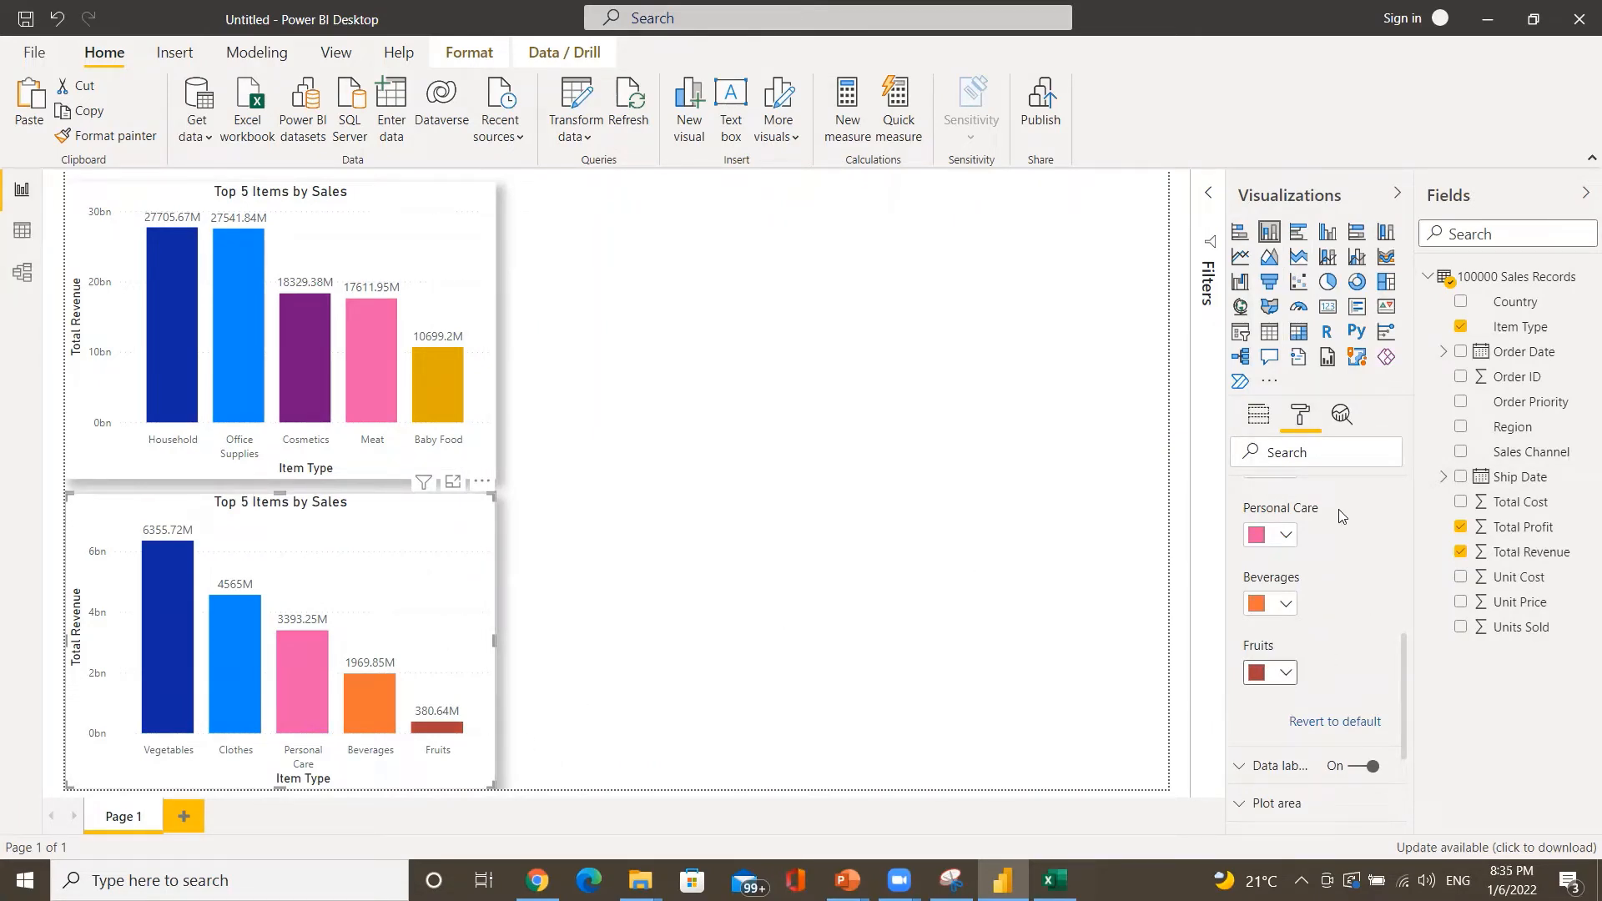
{"action": "scroll", "coordinate": [1340, 516], "scroll_direction": "up", "scroll_amount": 5}
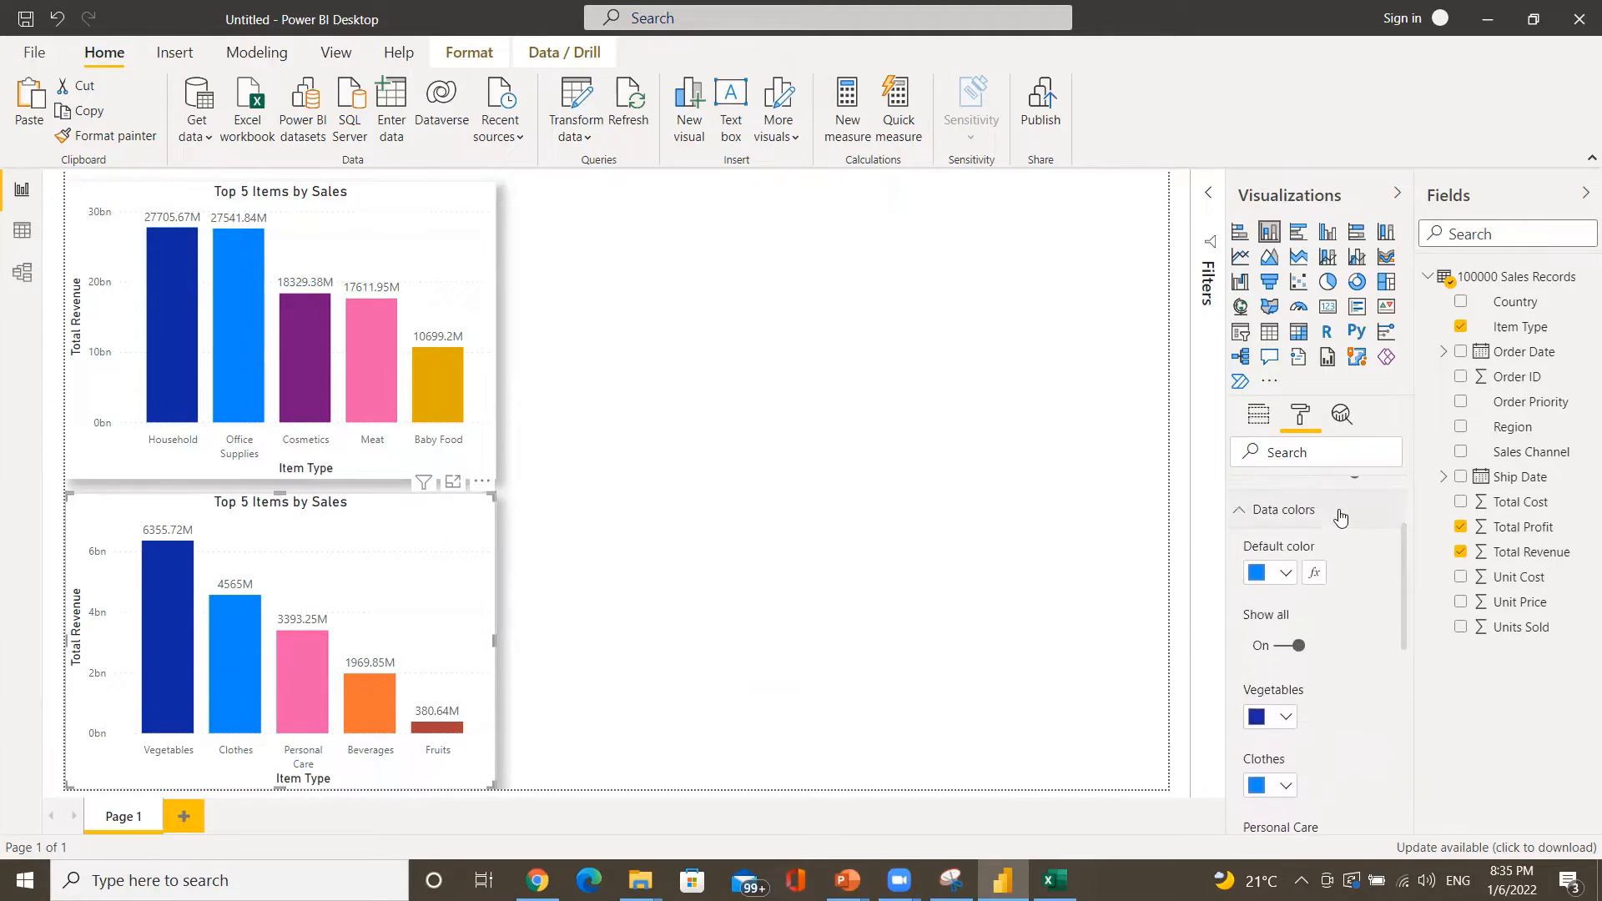
{"action": "left_click", "coordinate": [1340, 516]}
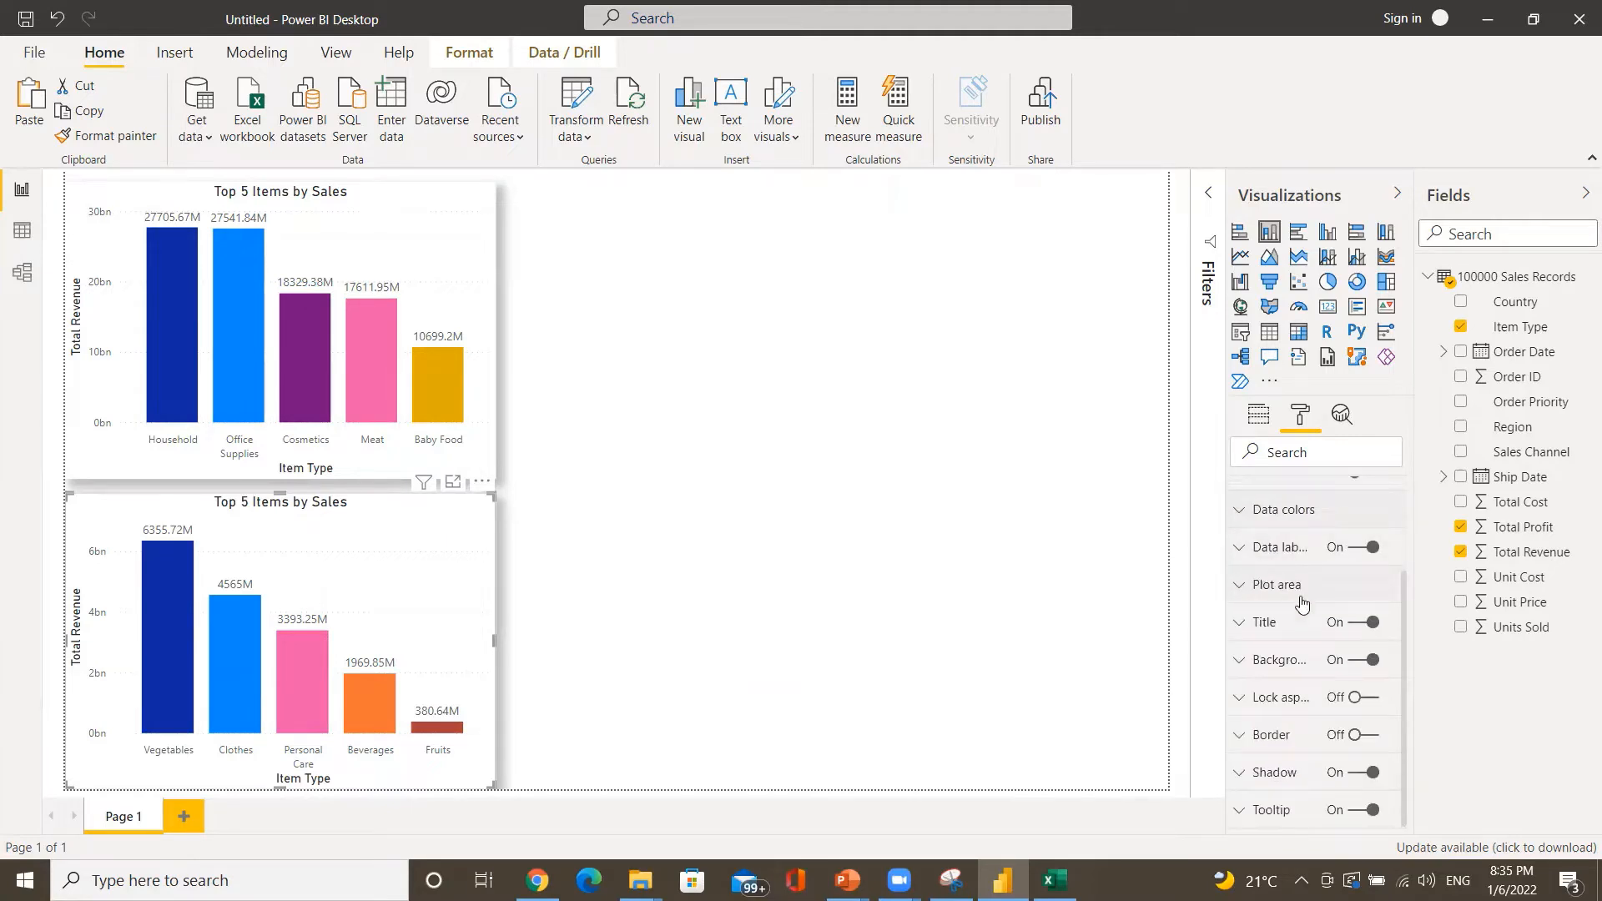
- Change the lower chart's title to "Bottom 5 Items by Sales" and deselect the chart
{"action": "left_click", "coordinate": [1305, 626]}
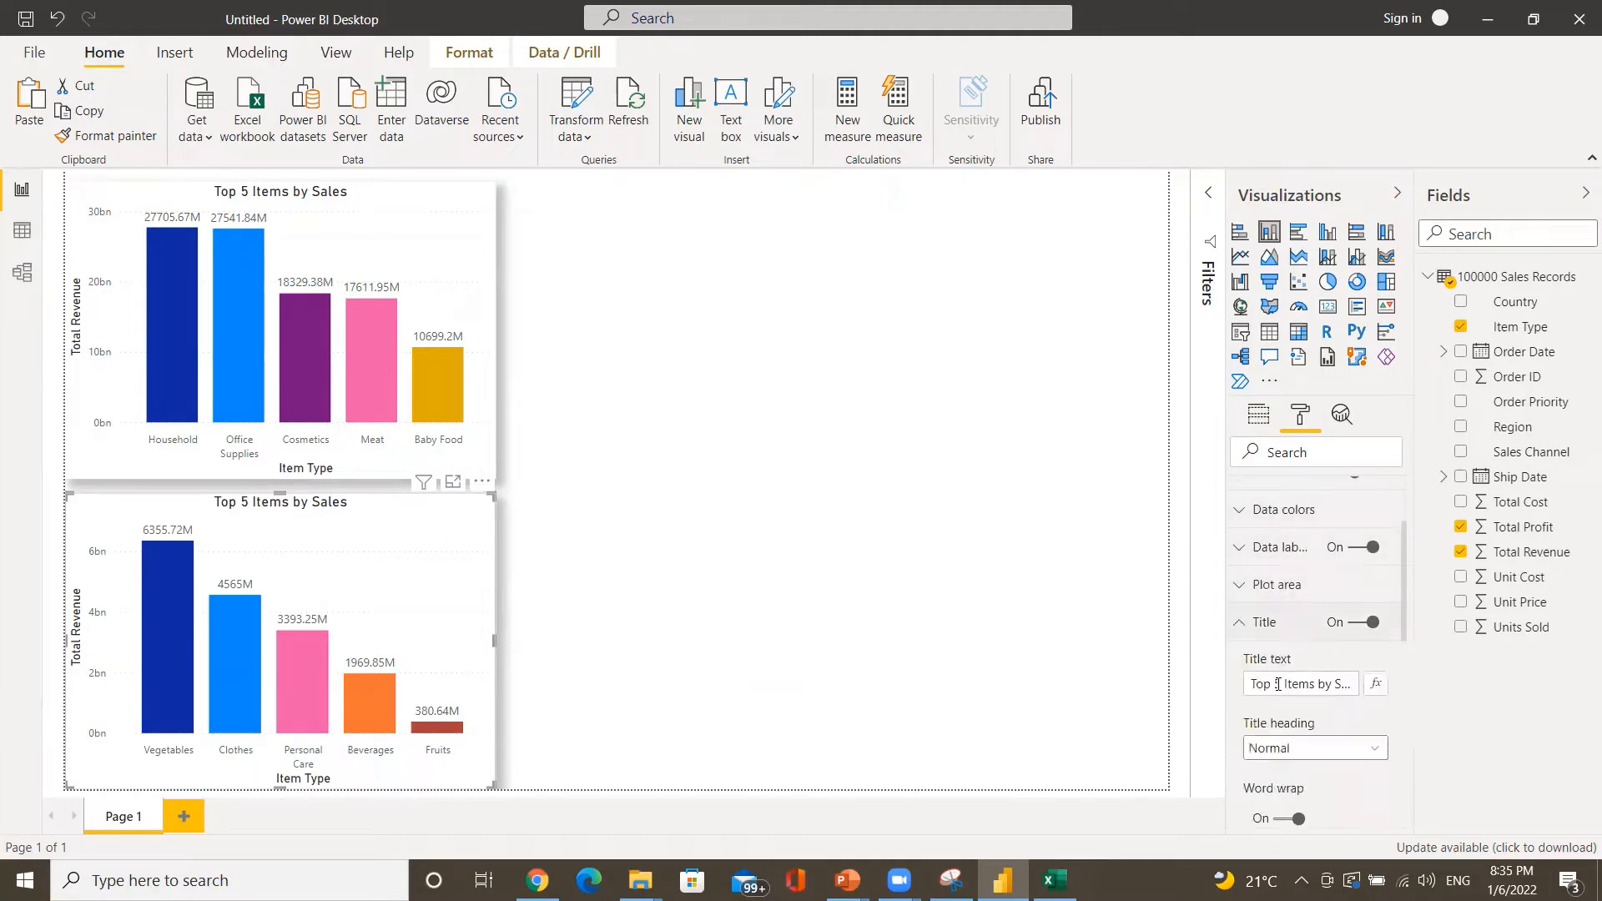
{"action": "left_click", "coordinate": [1275, 686]}
{"action": "double_click", "coordinate": [1260, 686]}
{"action": "key", "text": "BackSpace"}
{"action": "type", "text": "Bottom"}
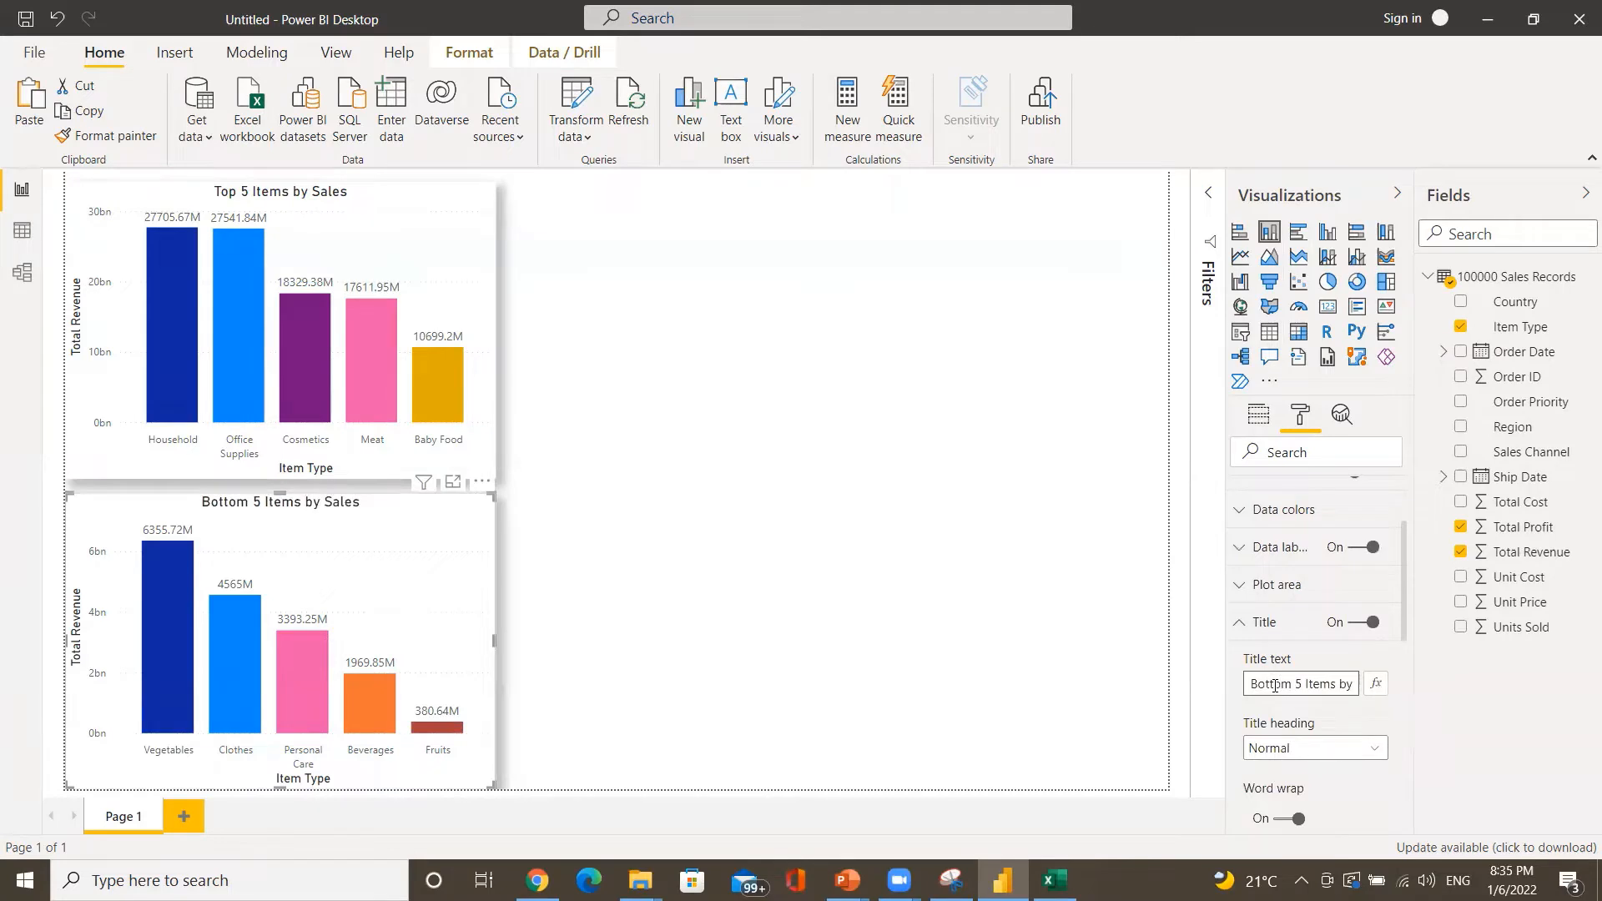
{"action": "left_click", "coordinate": [666, 293]}
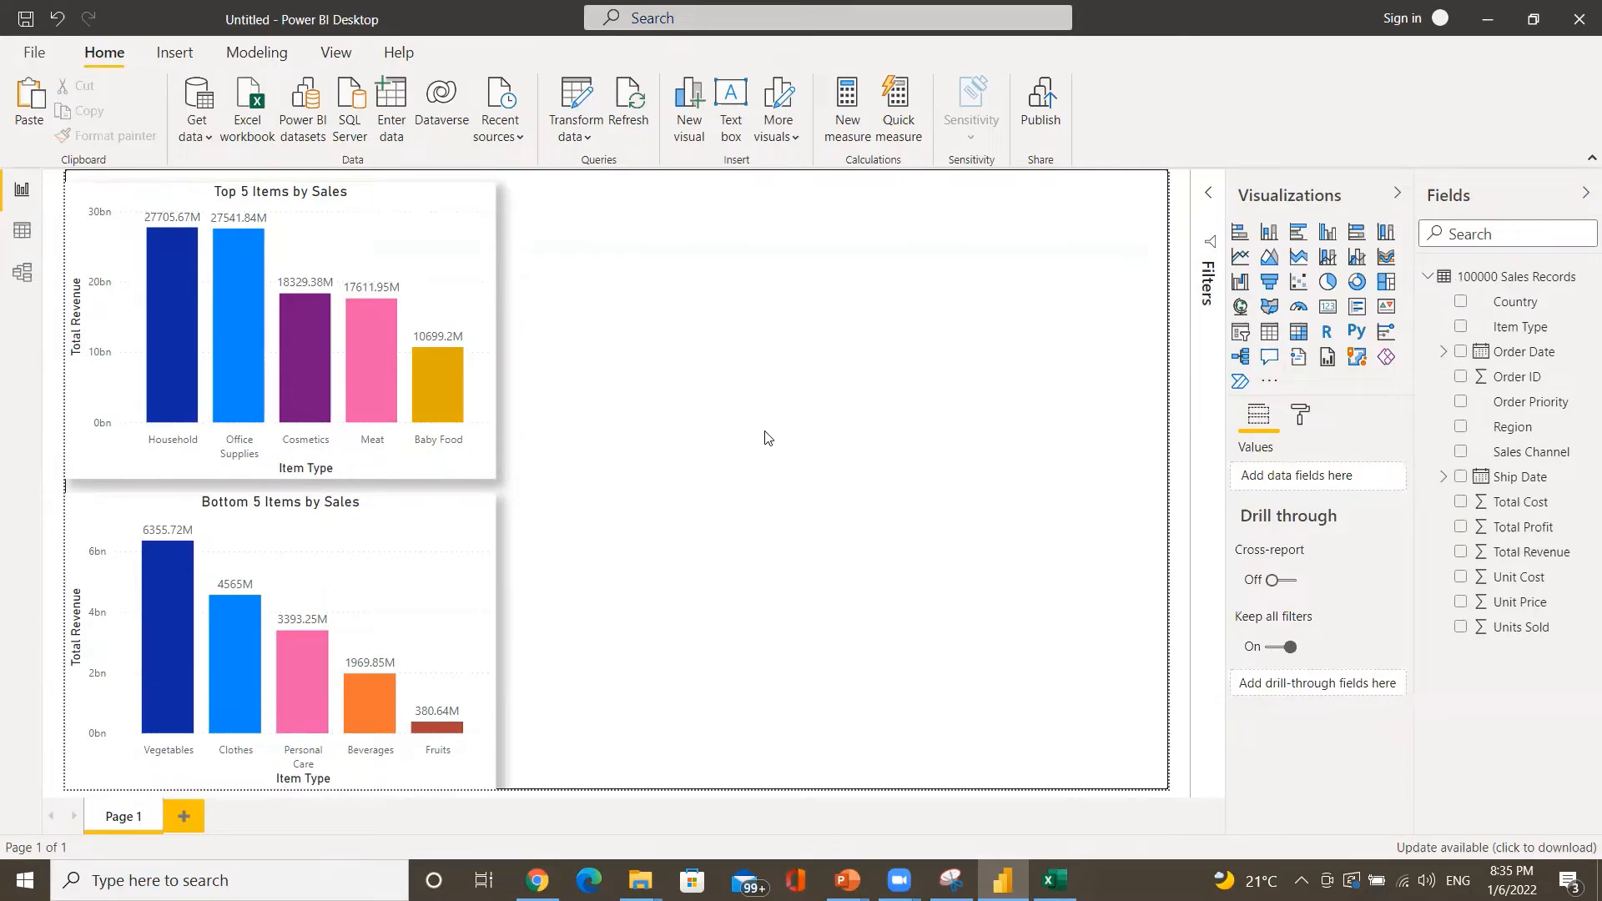
- Check the requirements slide, then return to Power BI and add a card visual for Total Cost
{"action": "key", "text": "alt+Tab"}
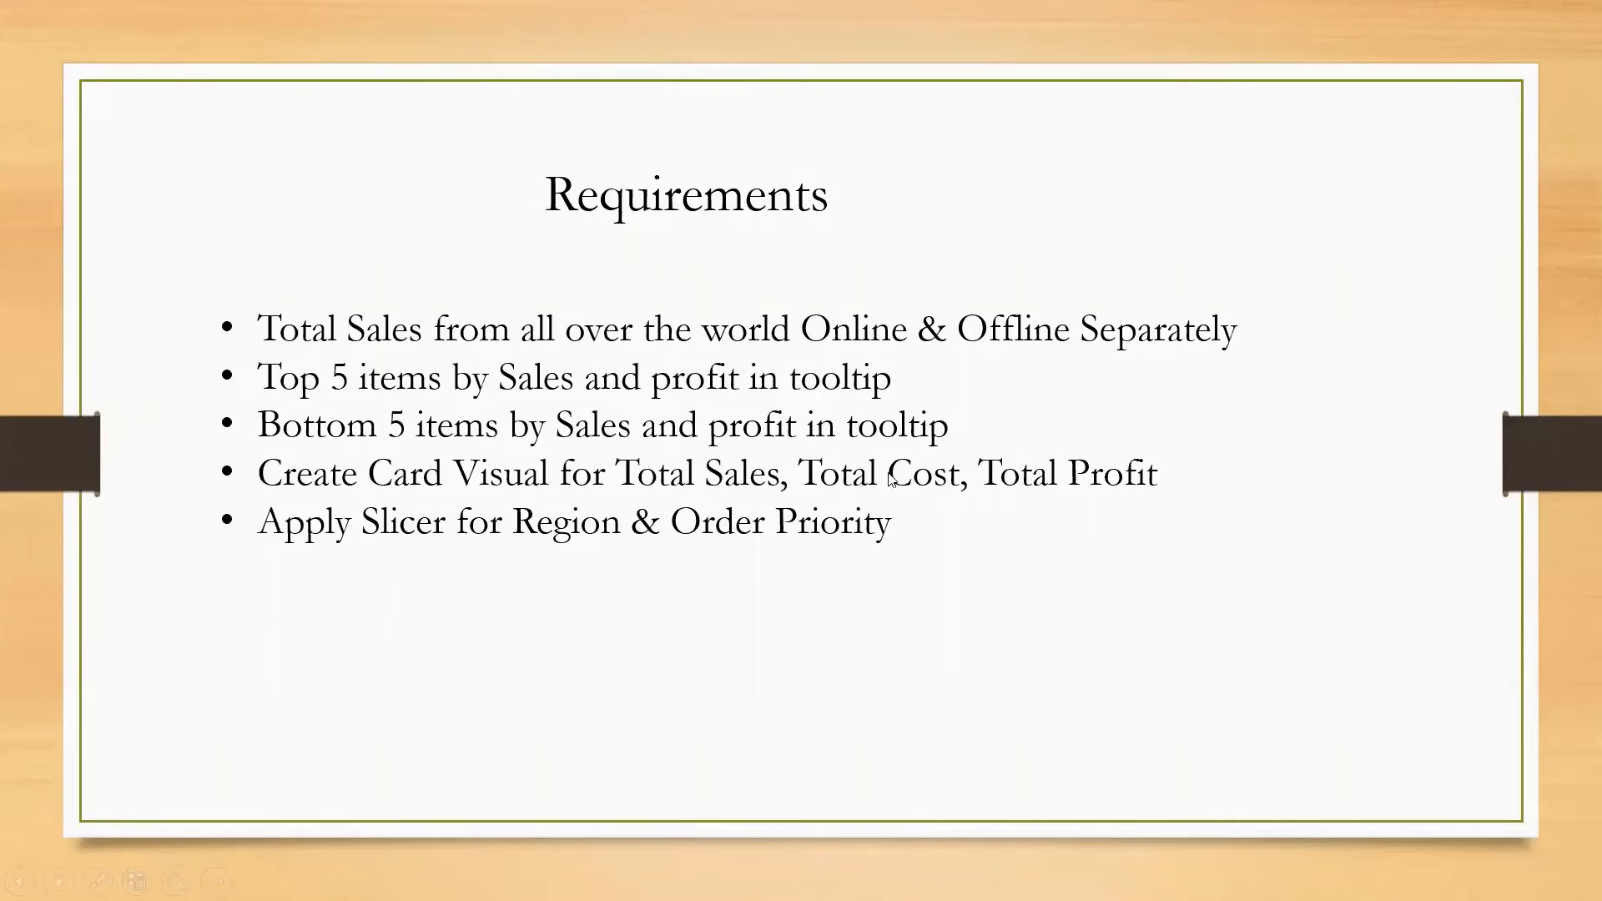
{"action": "key", "text": "alt+Tab"}
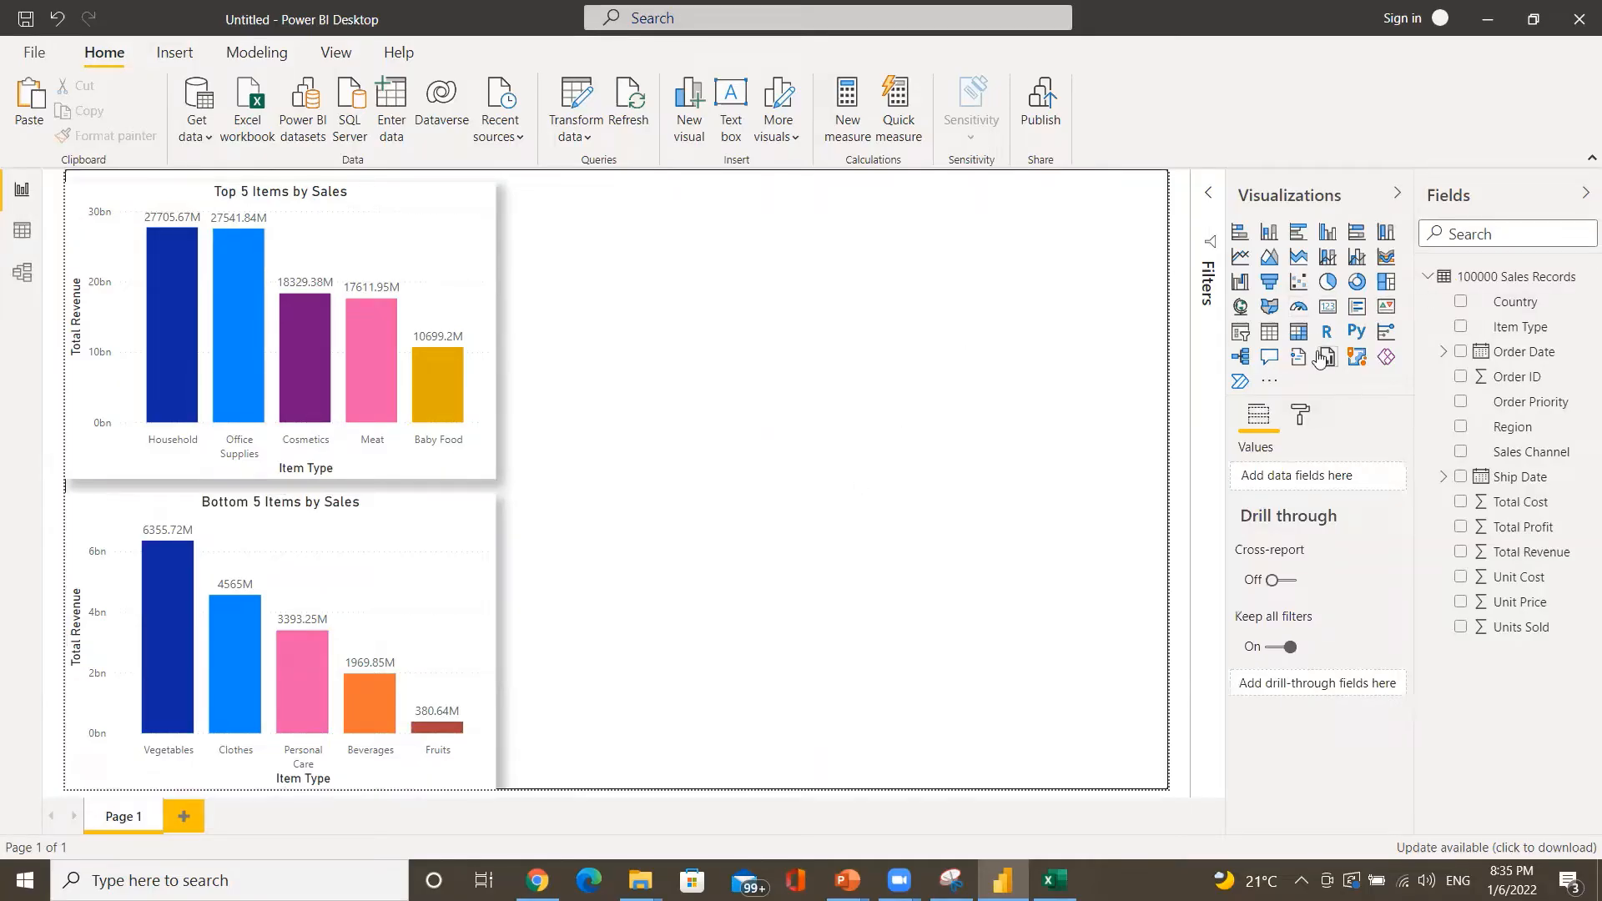
{"action": "left_click", "coordinate": [1328, 308]}
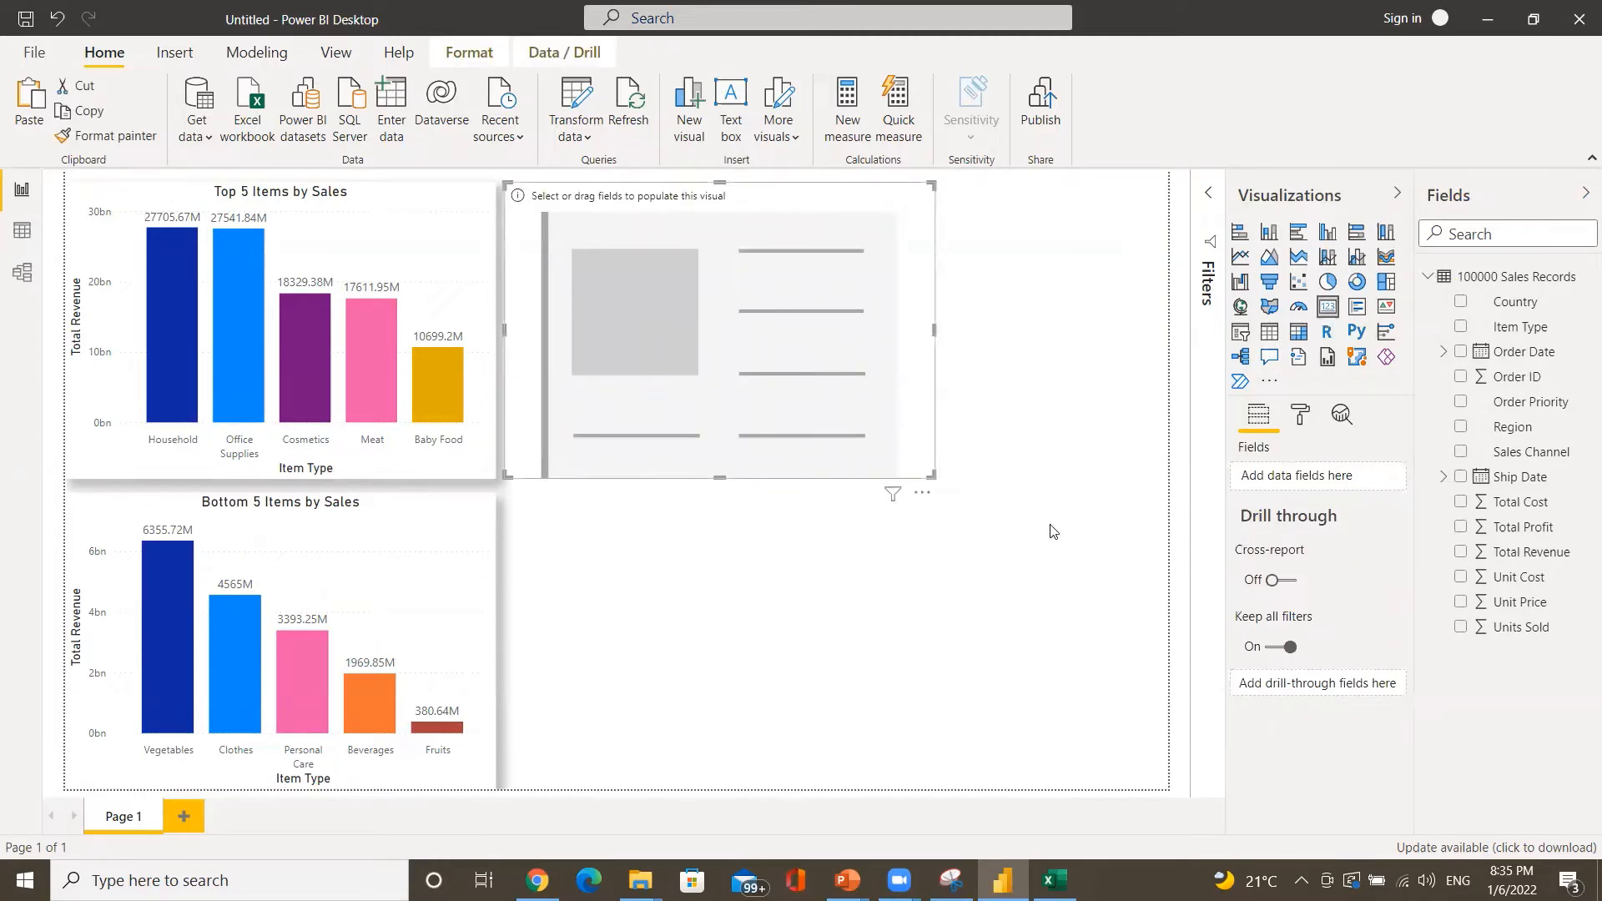
{"action": "left_click", "coordinate": [1488, 509]}
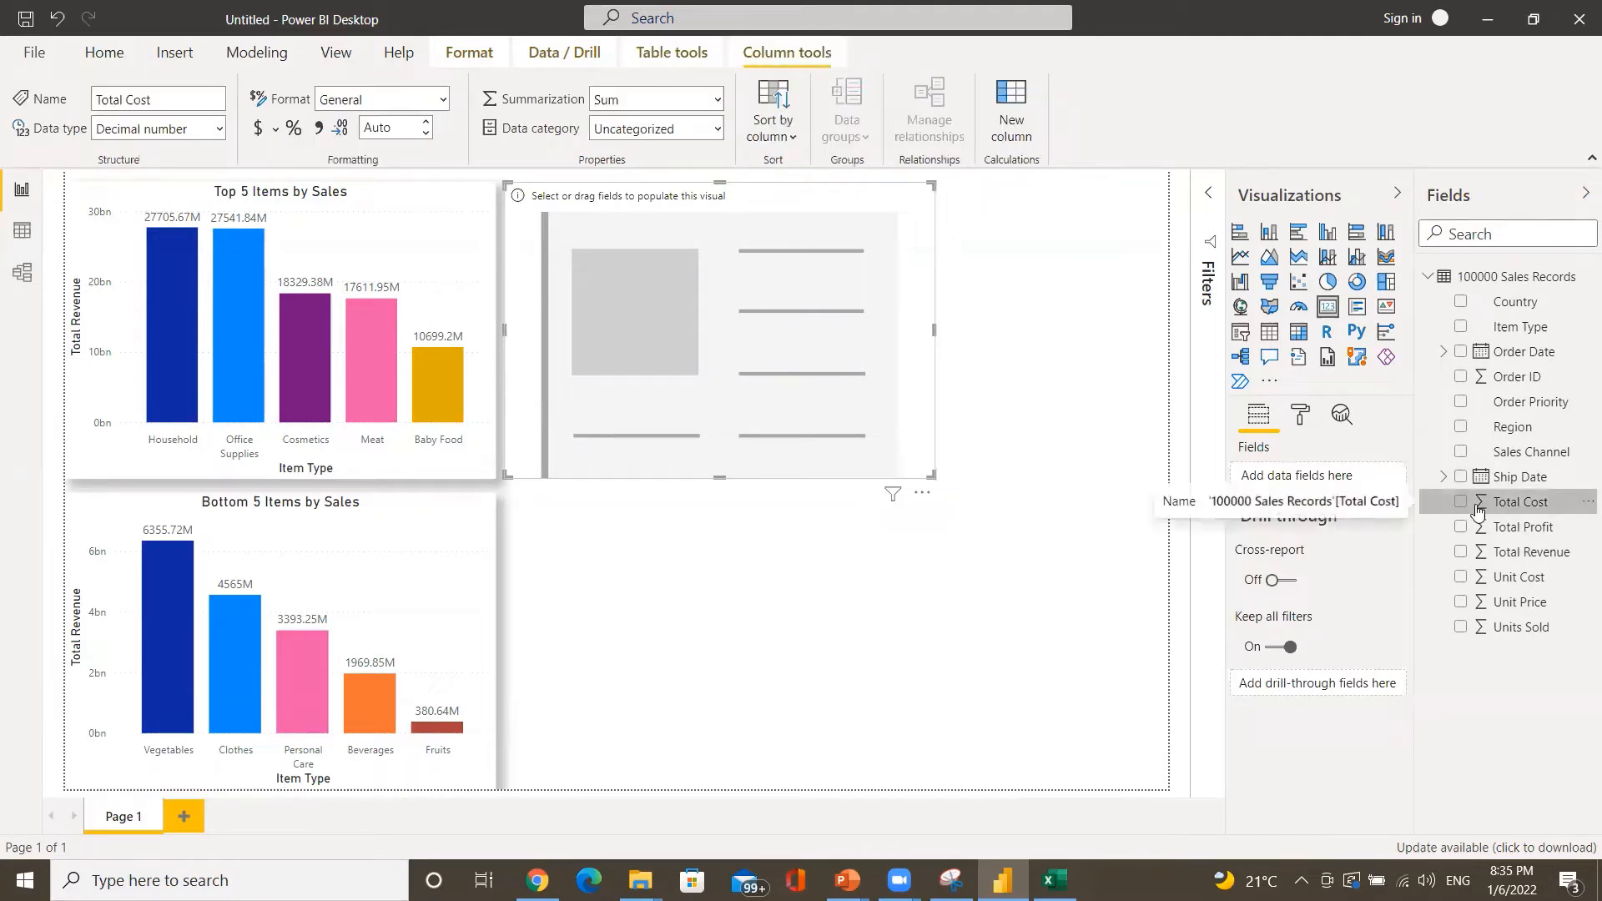
{"action": "left_click", "coordinate": [1461, 504]}
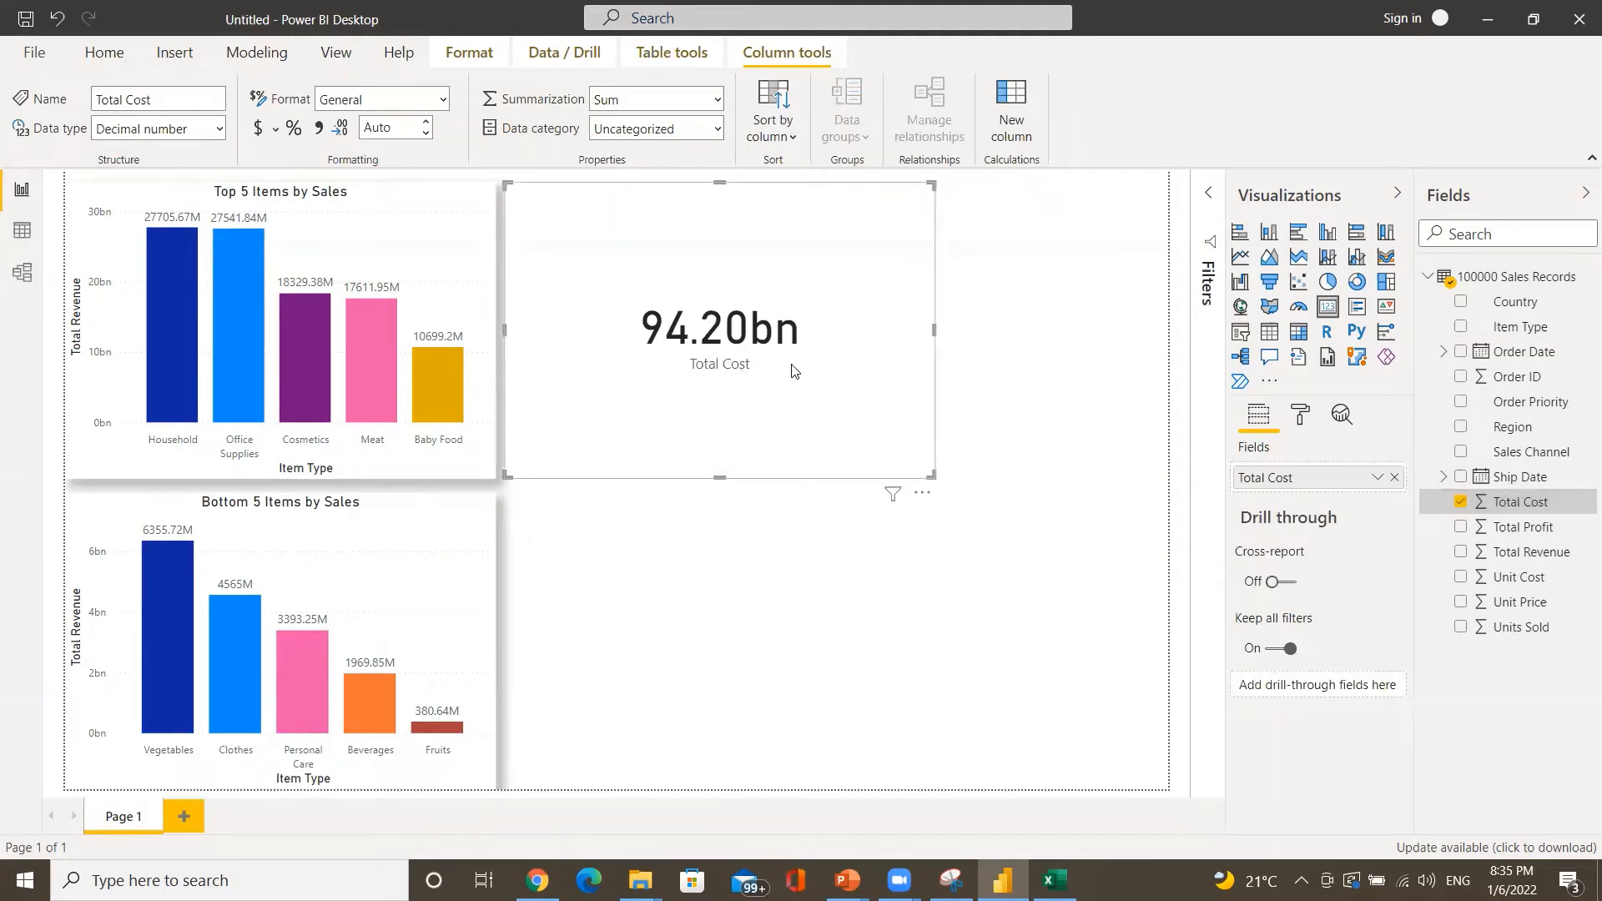
- Set the Total Cost card's data label display units to Millions and its color to pink
{"action": "left_click", "coordinate": [1299, 420]}
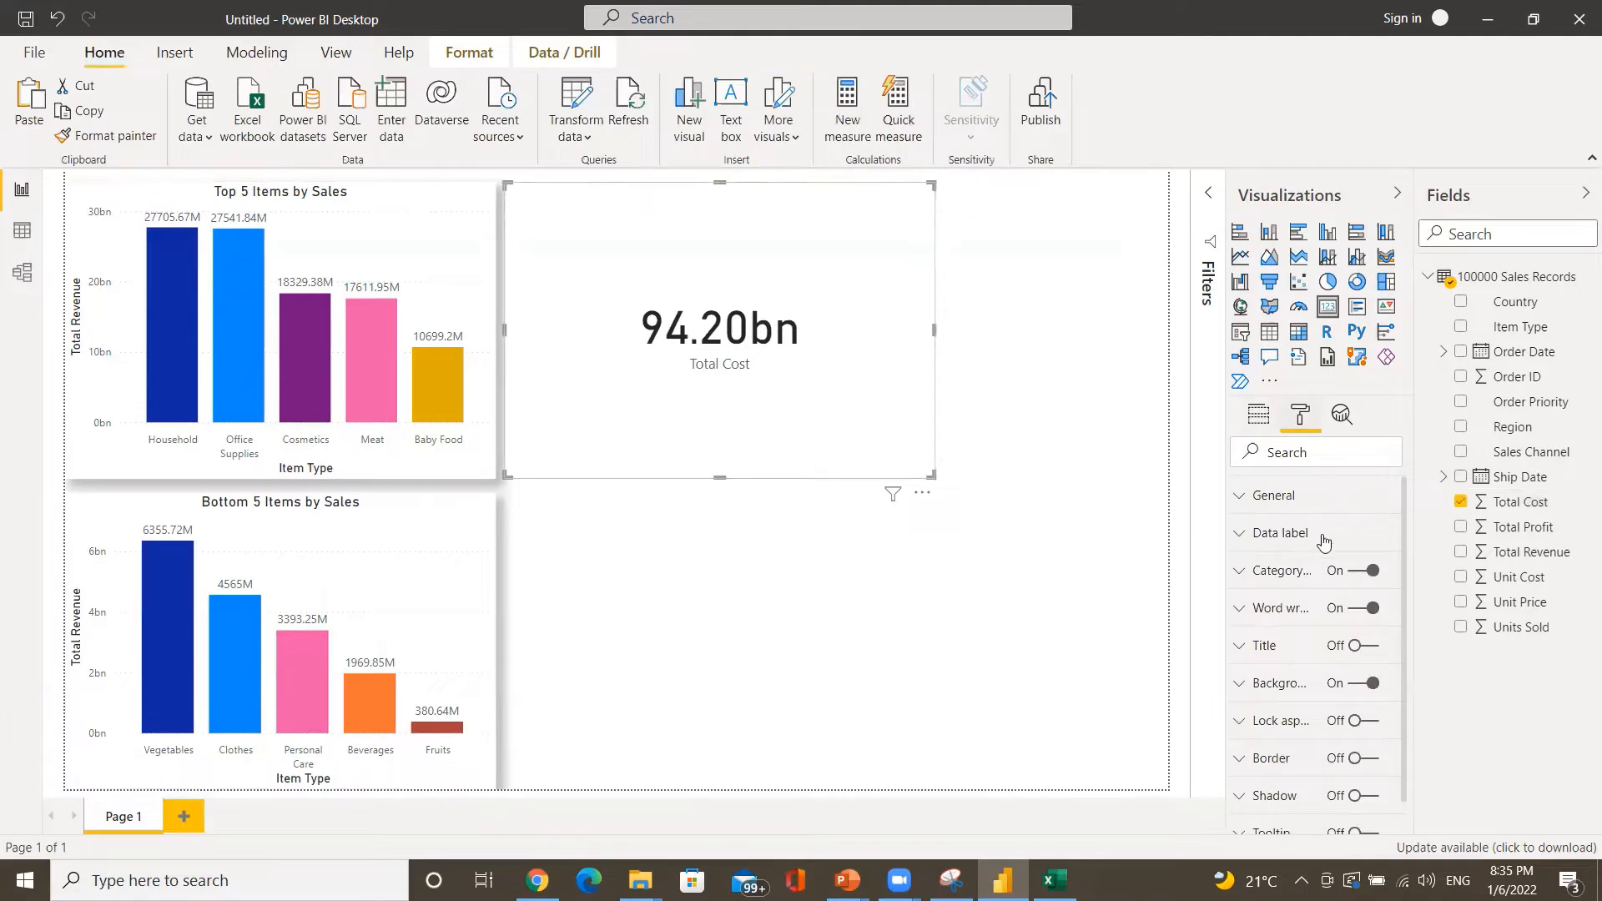
{"action": "left_click", "coordinate": [1289, 543]}
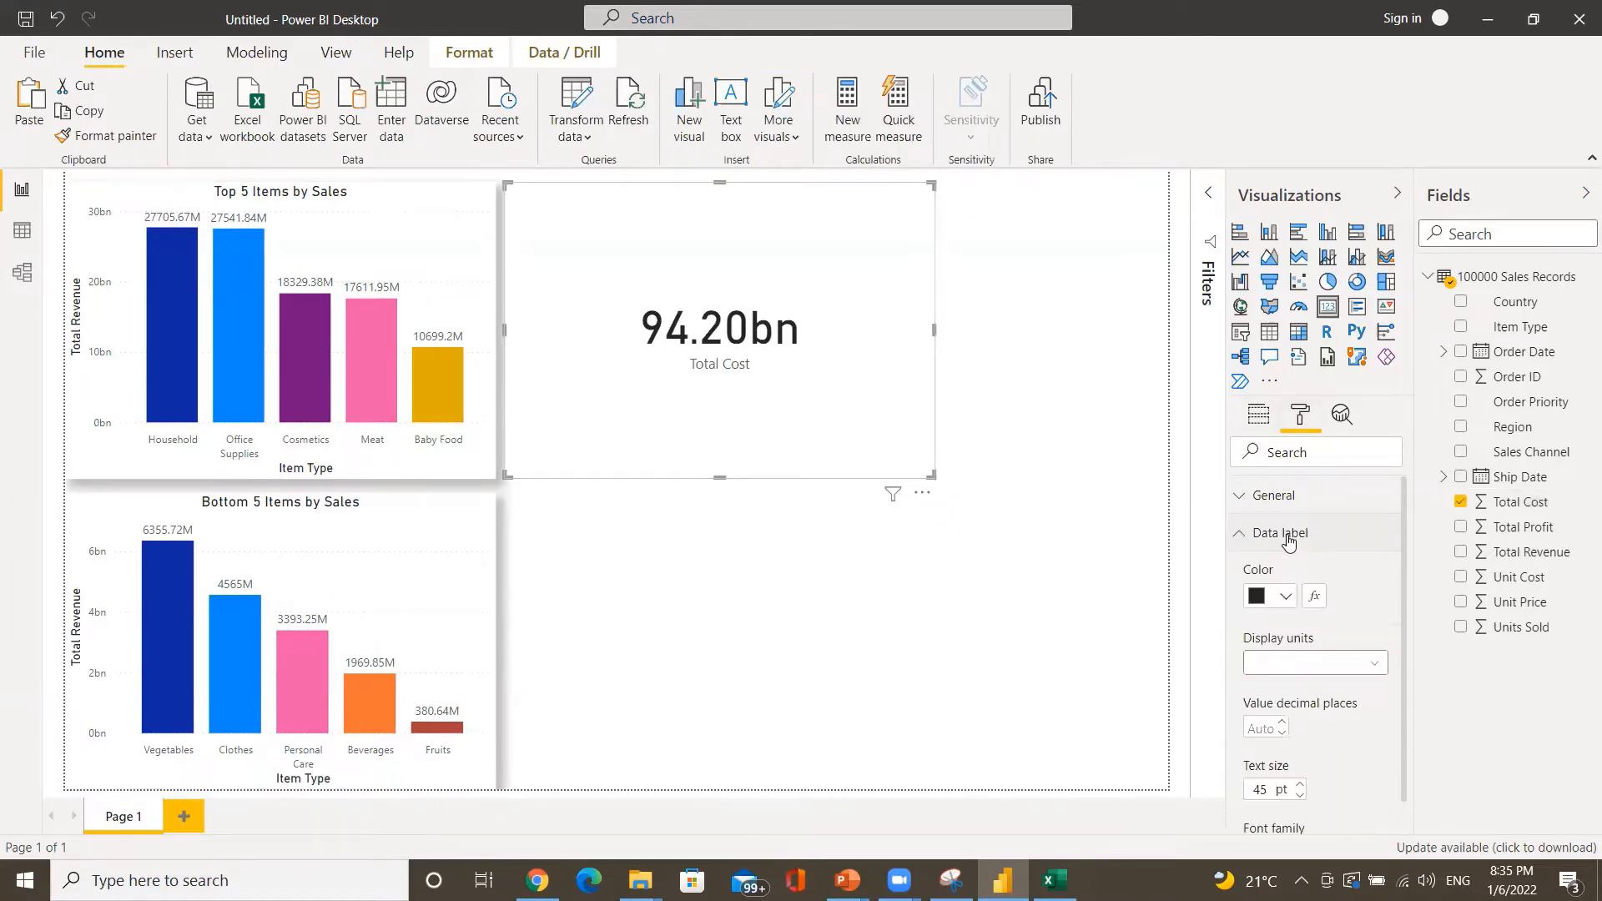
{"action": "left_click", "coordinate": [1306, 668]}
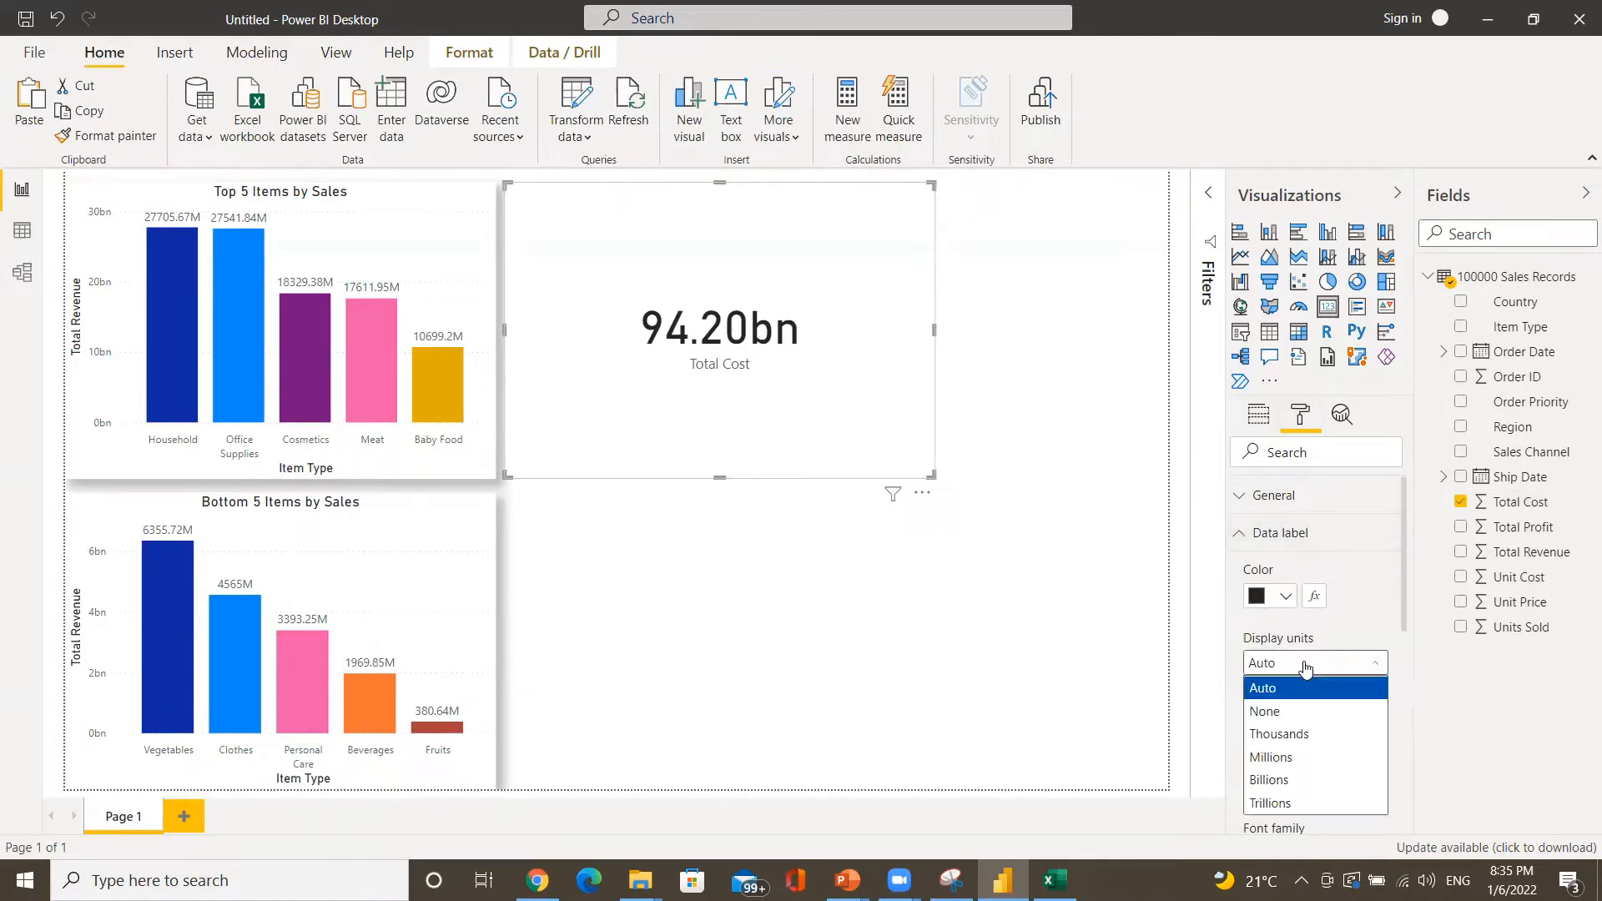
{"action": "left_click", "coordinate": [1301, 758]}
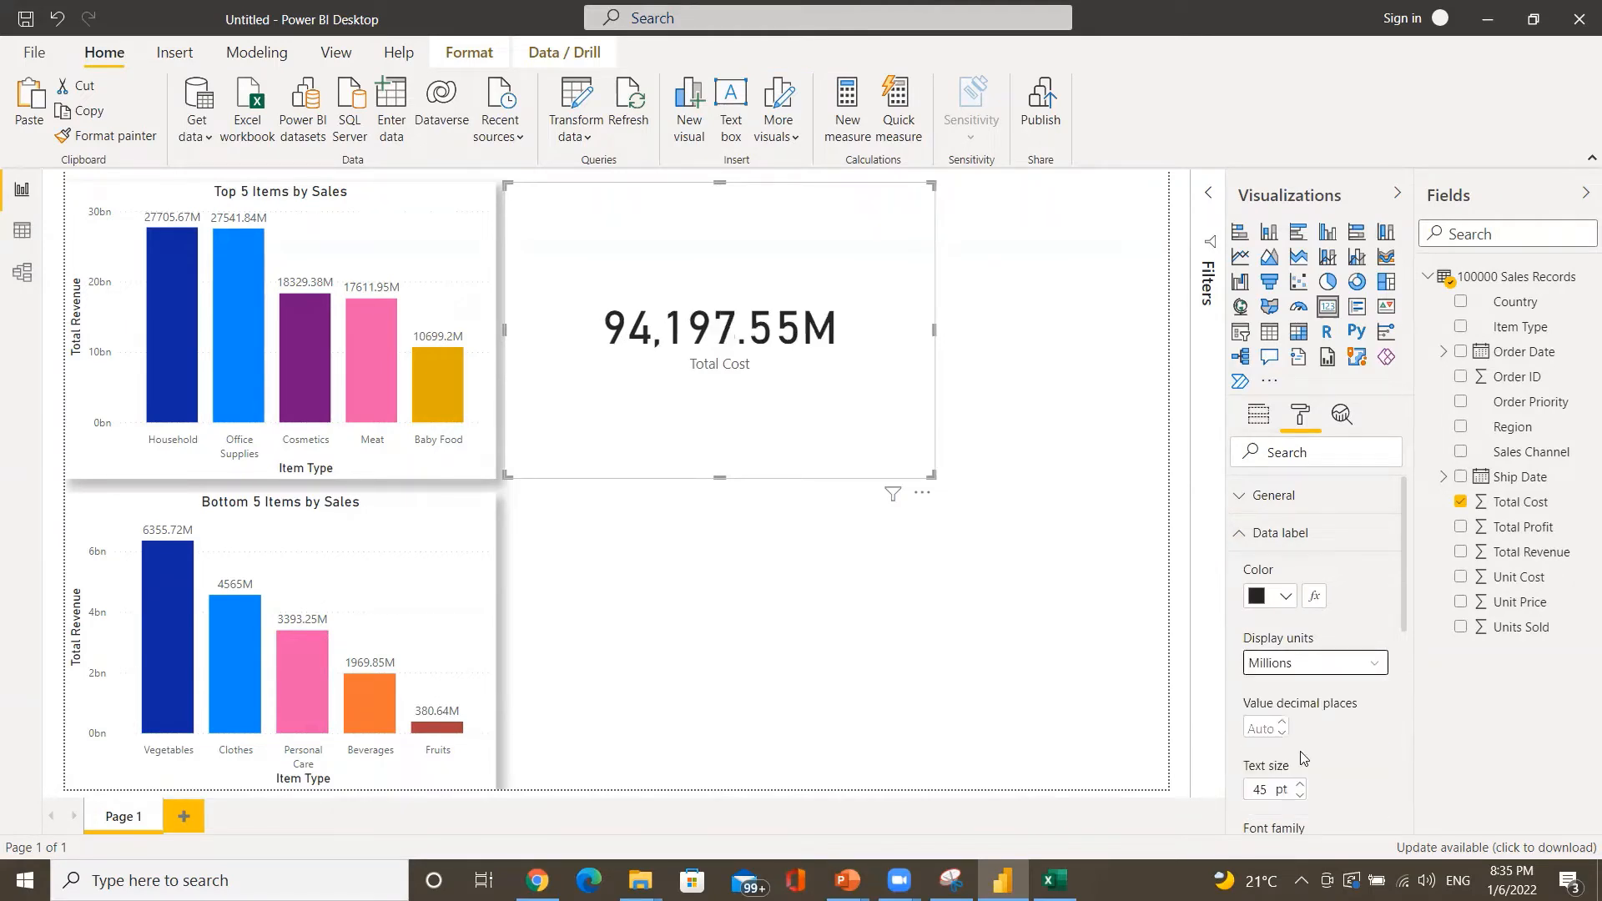
{"action": "left_click", "coordinate": [1285, 597]}
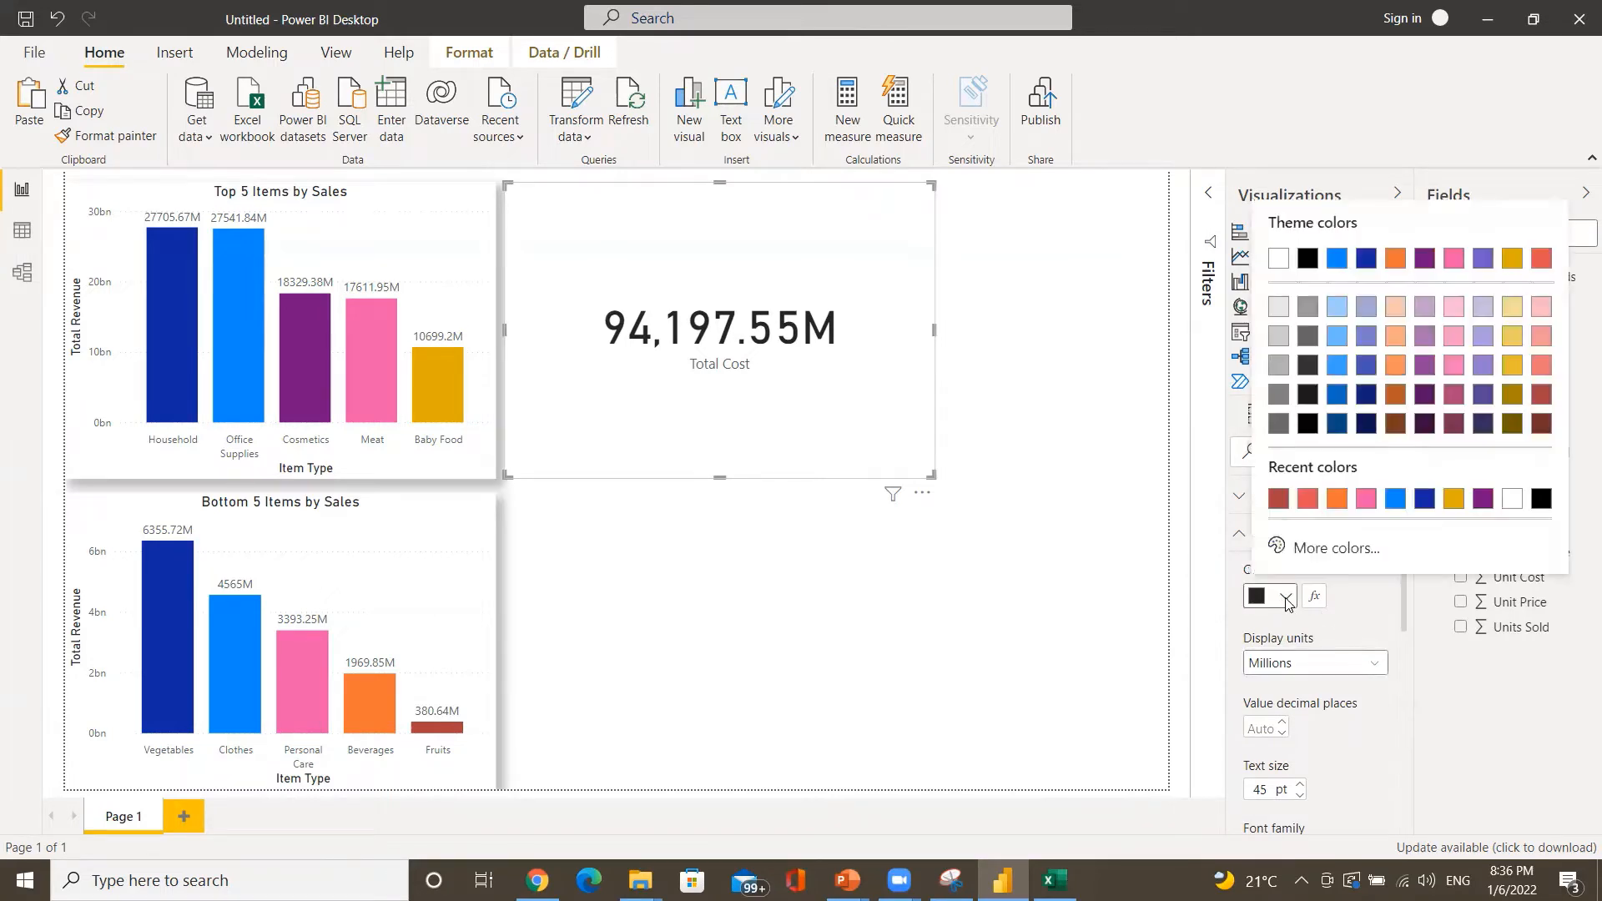
{"action": "left_click", "coordinate": [1371, 503]}
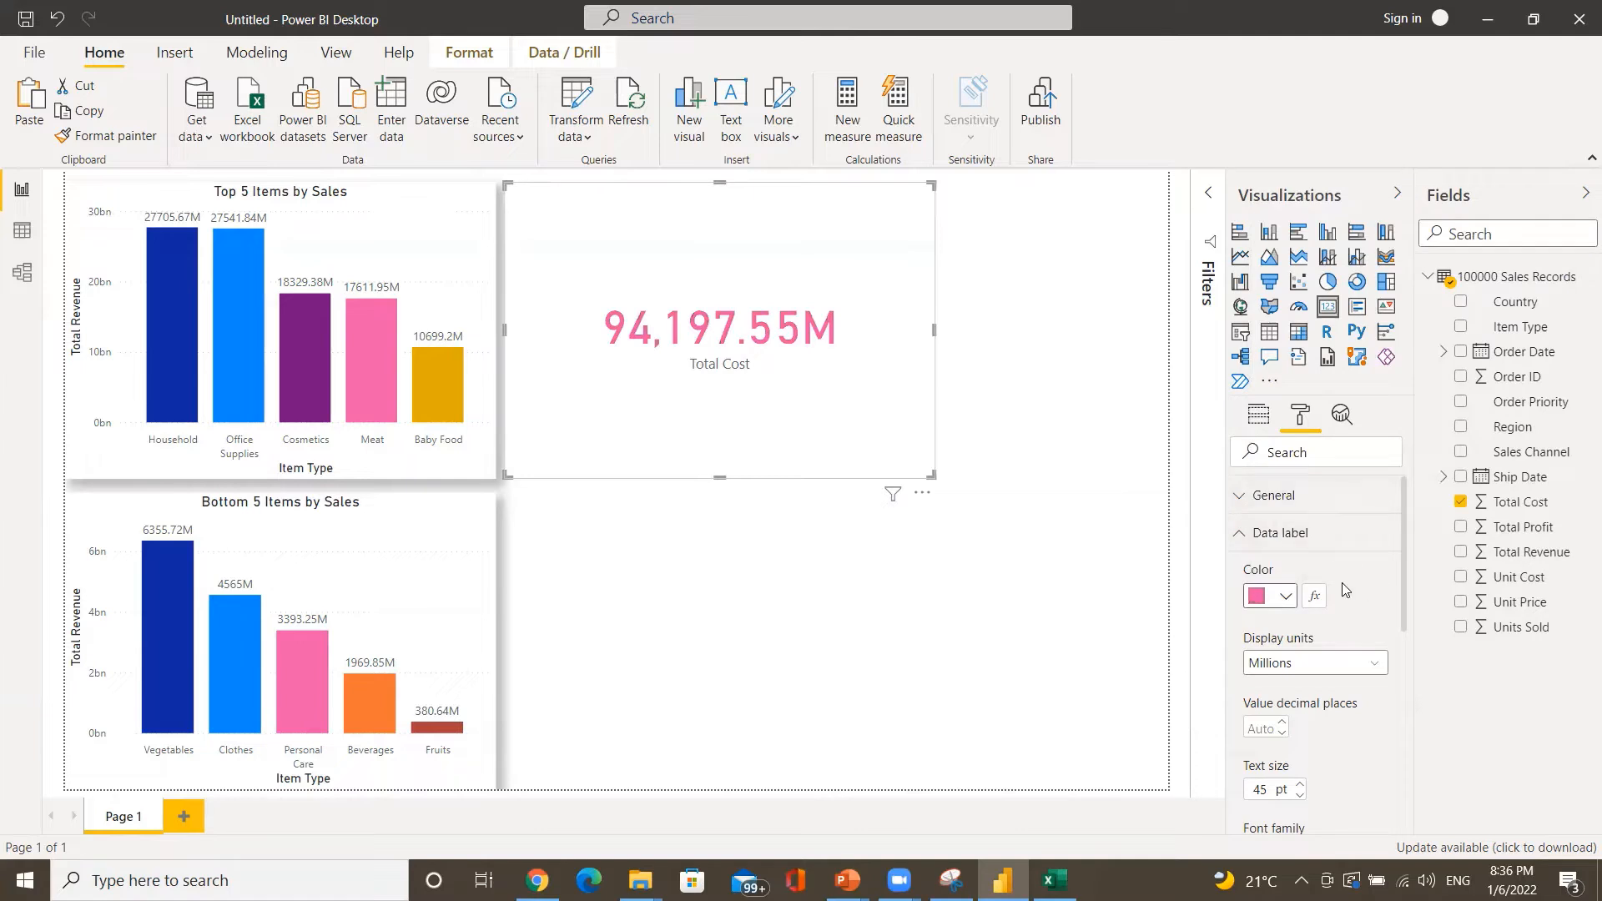
- Change the font family of the Total Cost card's data label to Arial Black
{"action": "scroll", "coordinate": [1350, 604], "scroll_direction": "down", "scroll_amount": 5}
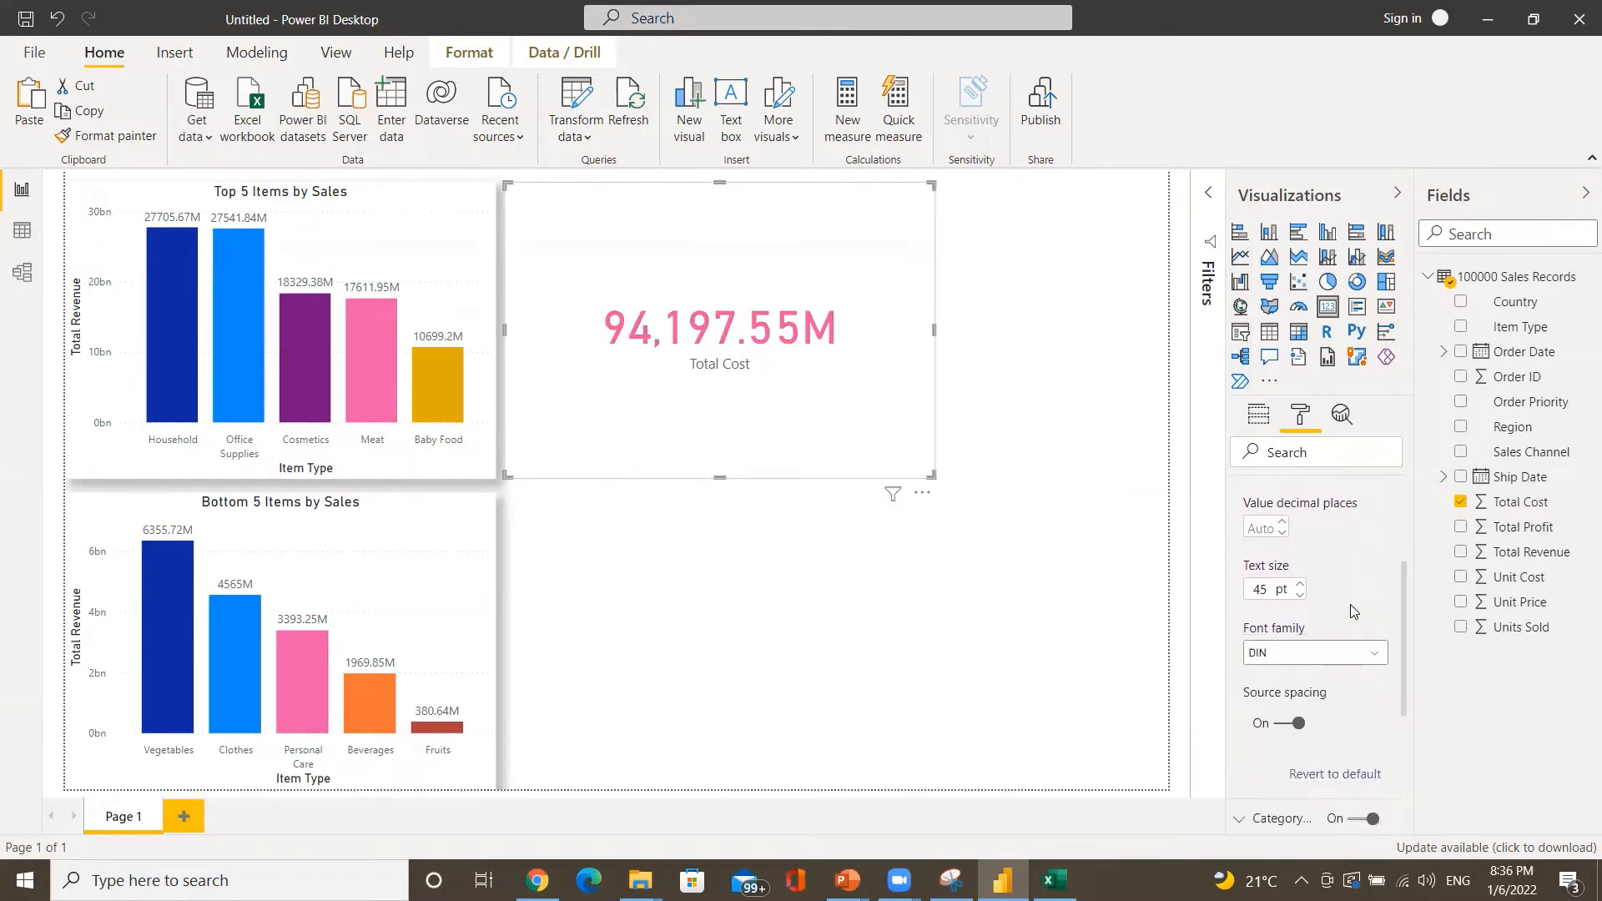
{"action": "scroll", "coordinate": [1350, 604], "scroll_direction": "down", "scroll_amount": 2}
{"action": "scroll", "coordinate": [1350, 604], "scroll_direction": "up", "scroll_amount": 4}
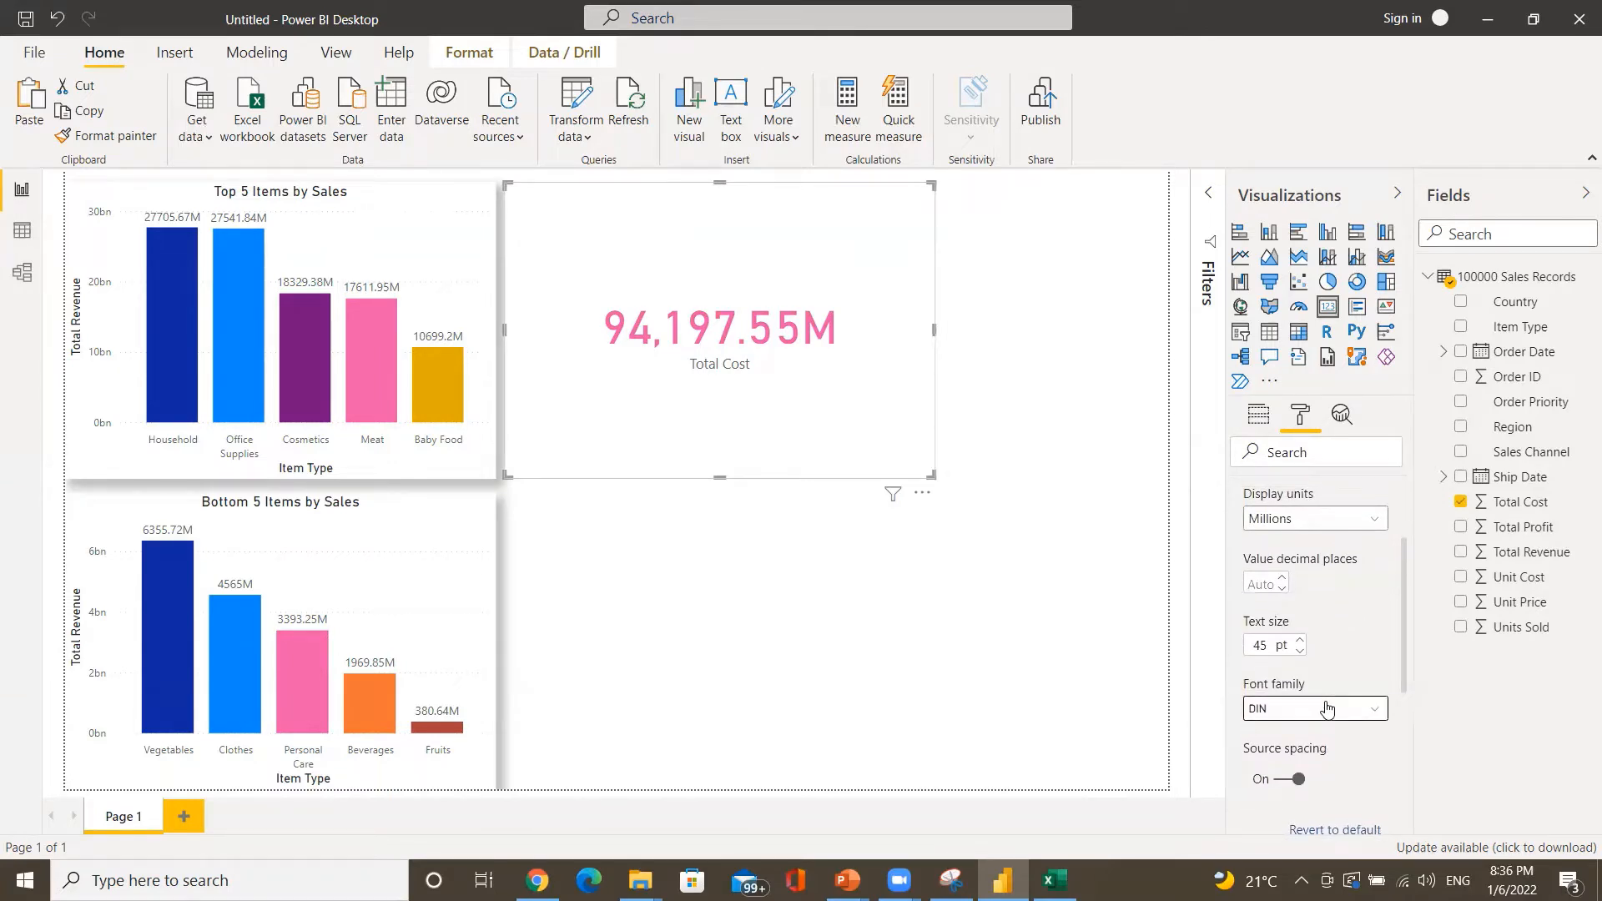
{"action": "left_click", "coordinate": [1327, 709]}
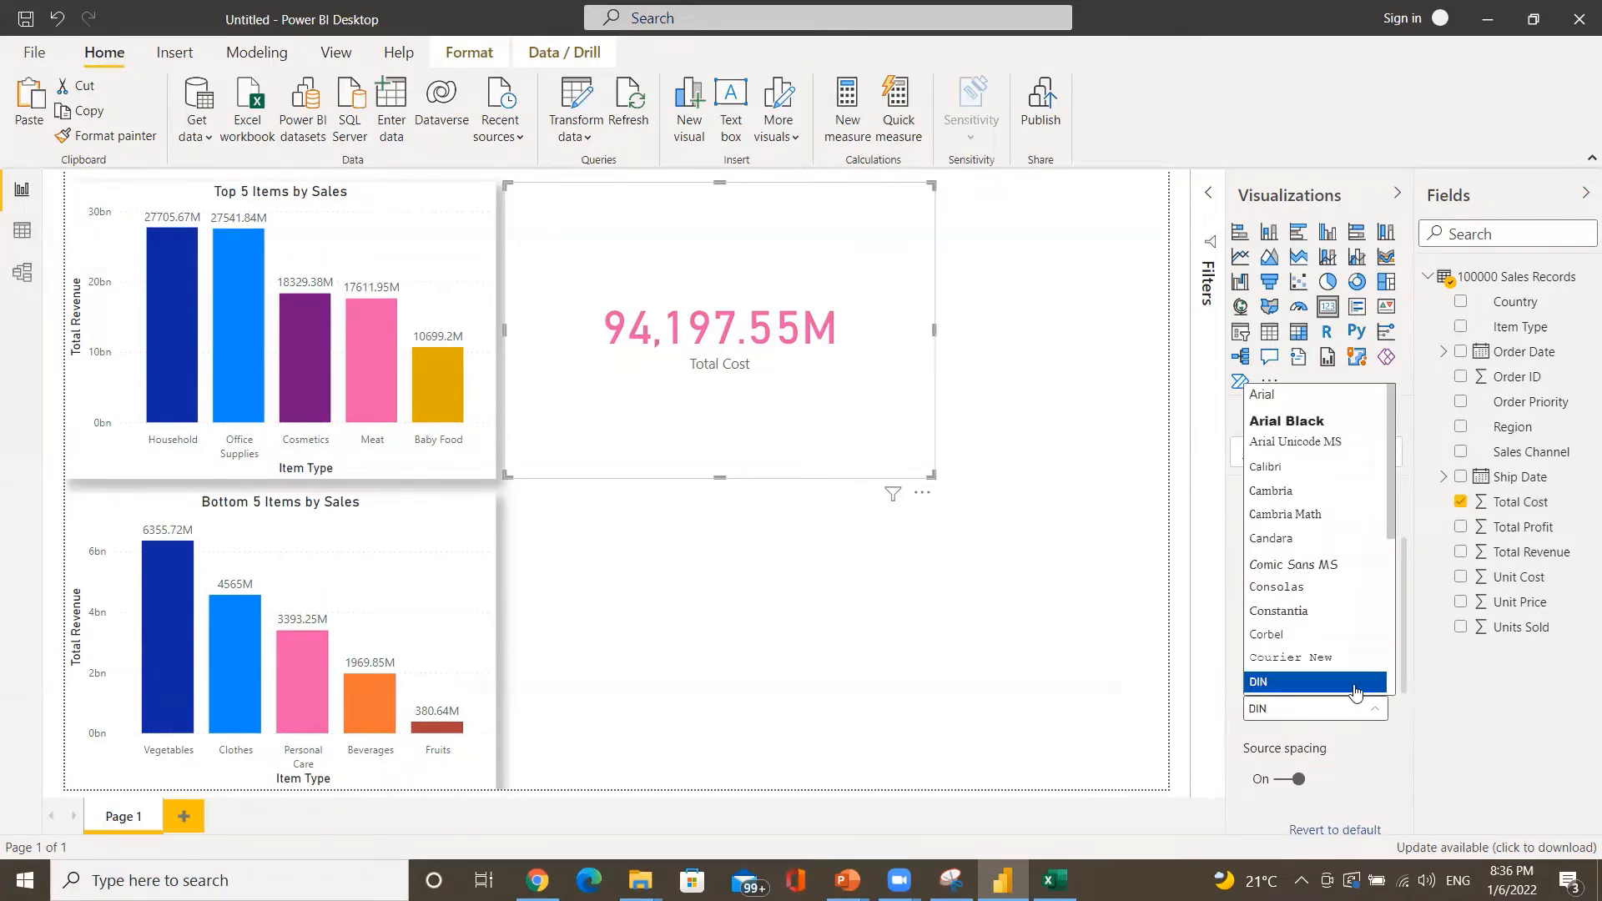
{"action": "left_click", "coordinate": [1283, 422]}
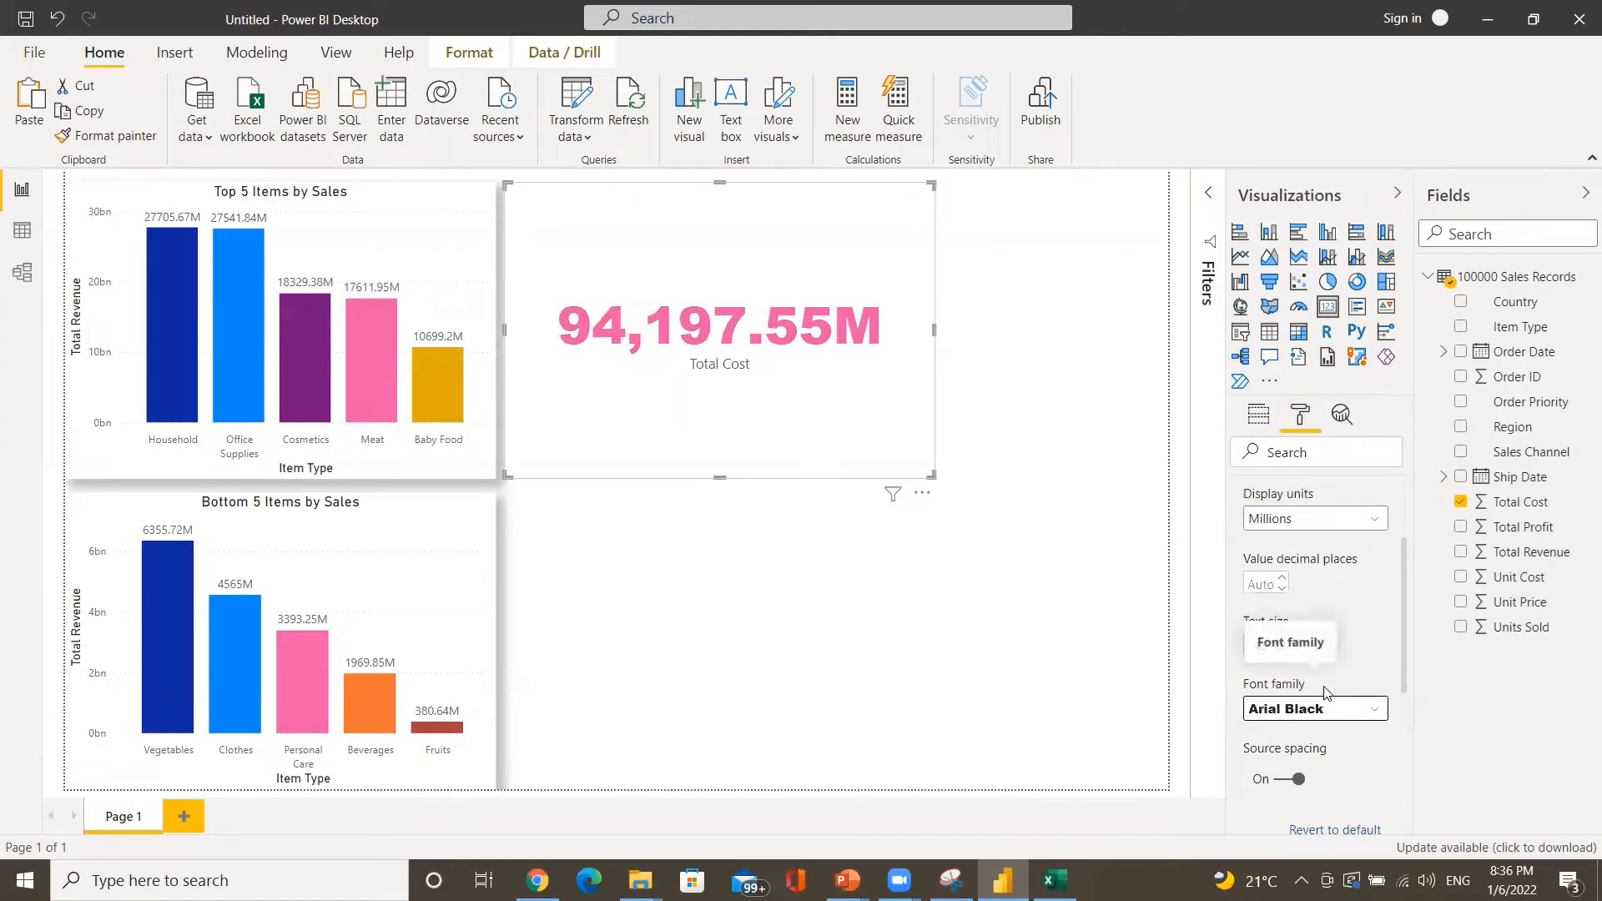
{"action": "scroll", "coordinate": [1363, 597], "scroll_direction": "down", "scroll_amount": 3}
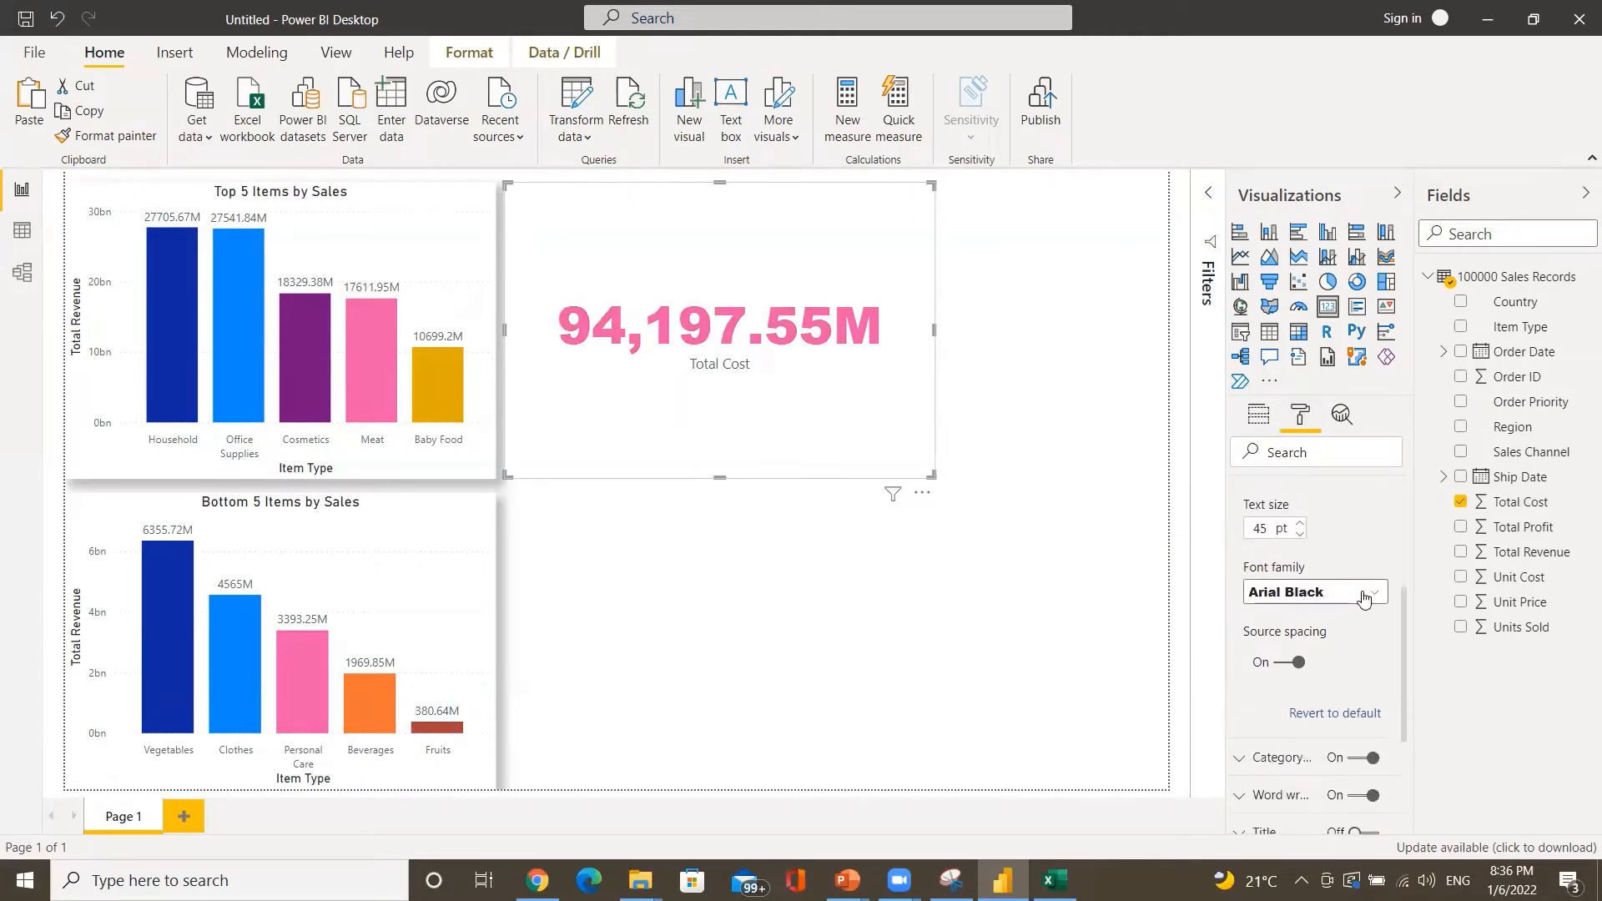
{"action": "scroll", "coordinate": [1364, 597], "scroll_direction": "down", "scroll_amount": 3}
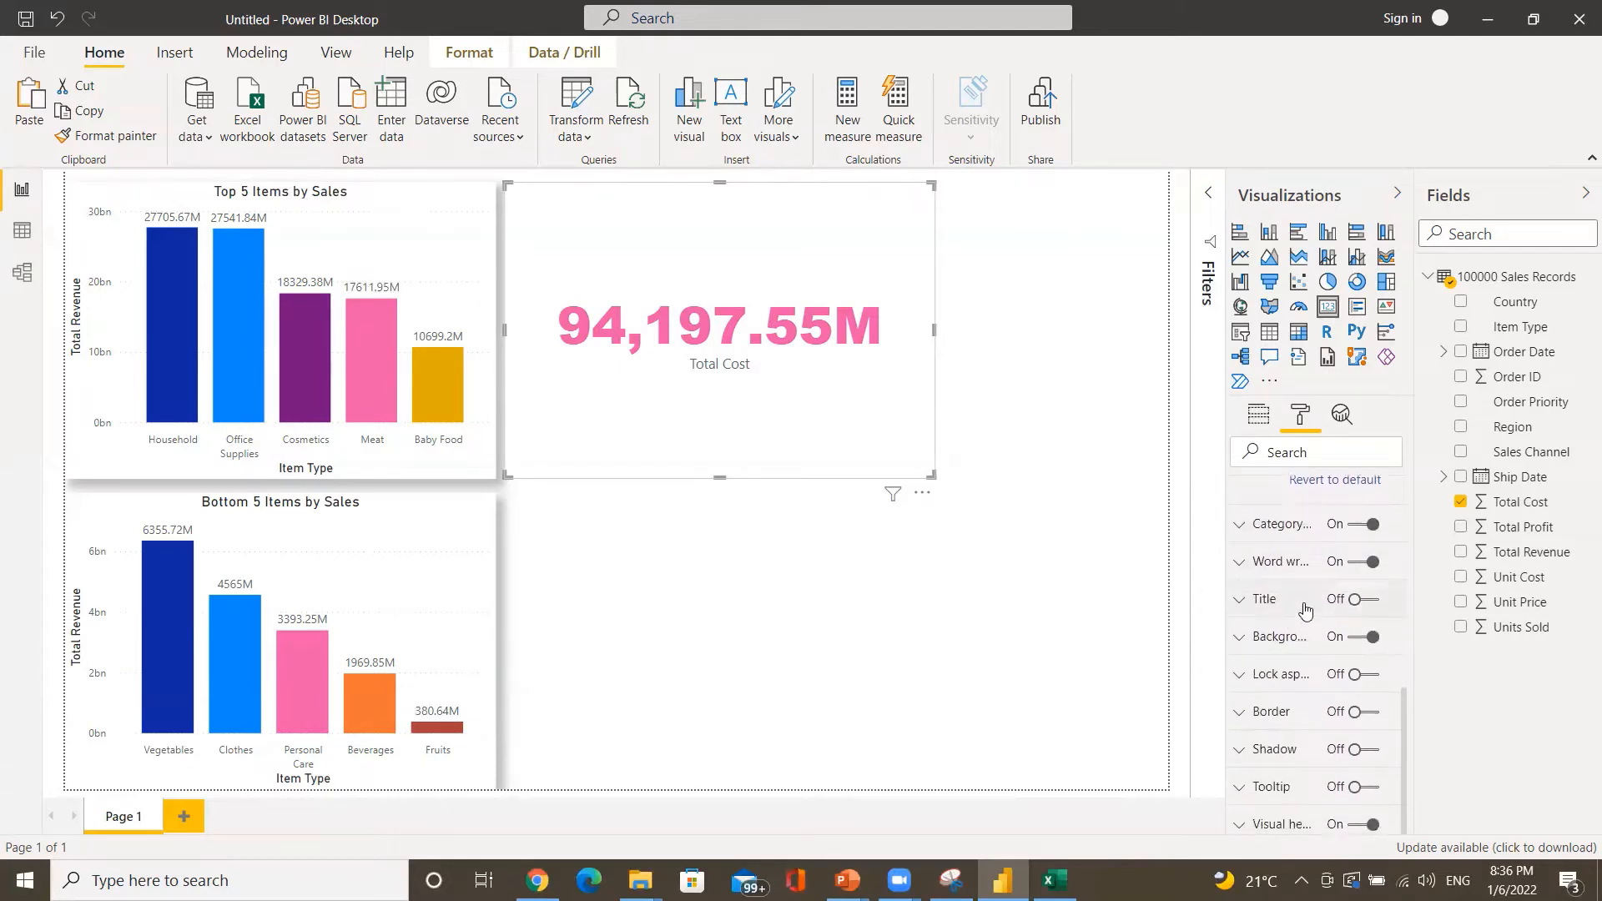
{"action": "left_click", "coordinate": [1368, 607]}
{"action": "left_click", "coordinate": [1280, 612]}
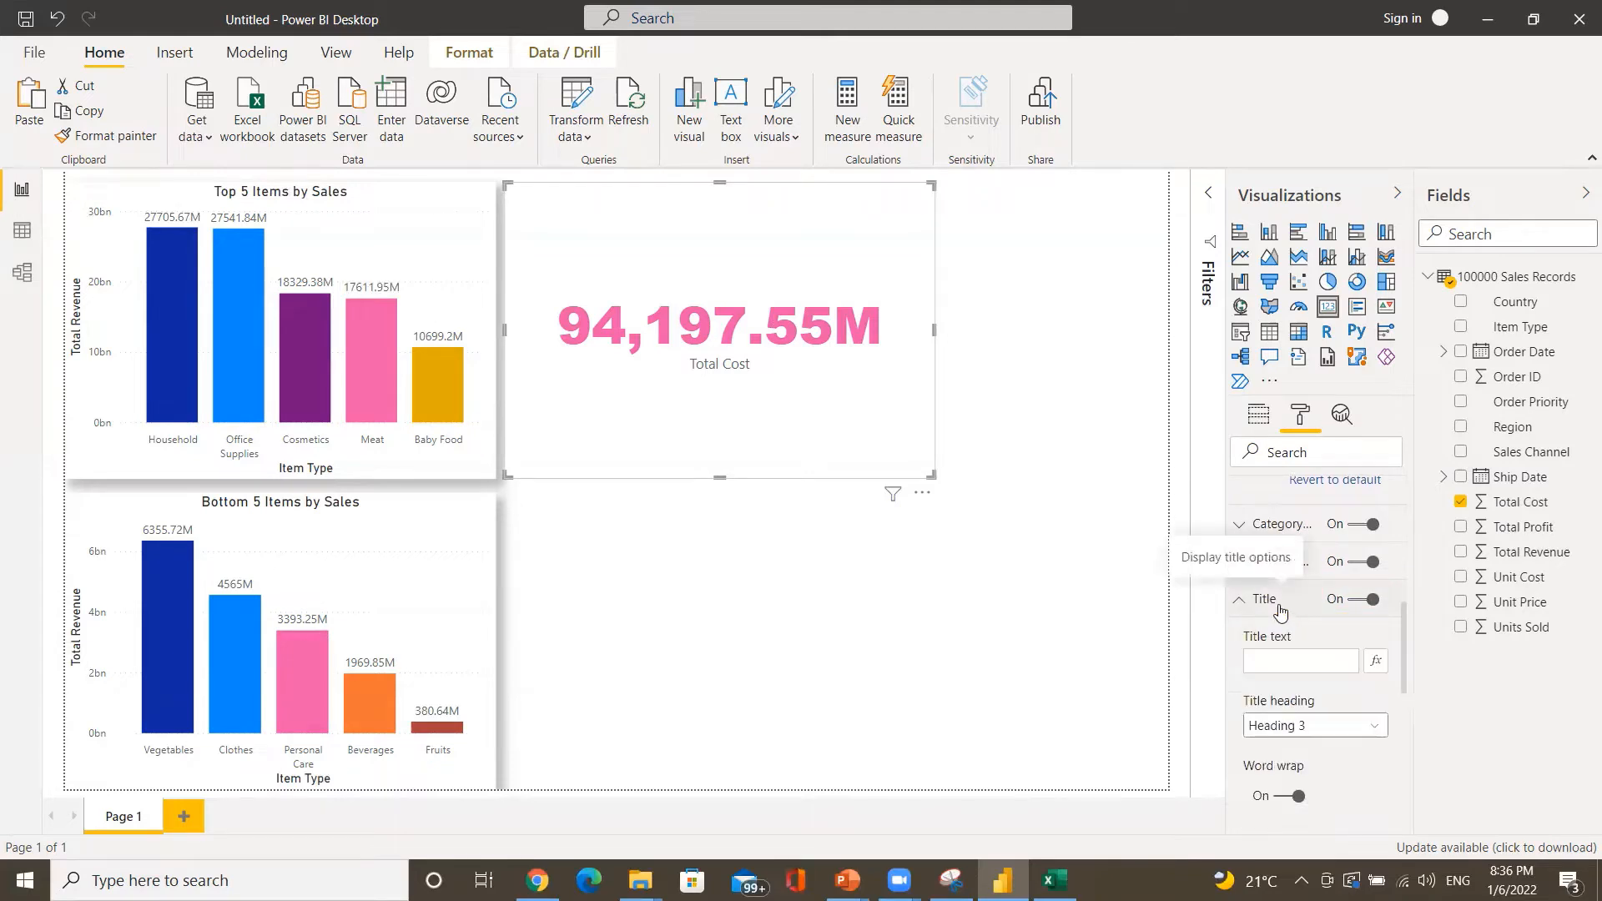
{"action": "left_click", "coordinate": [1280, 659]}
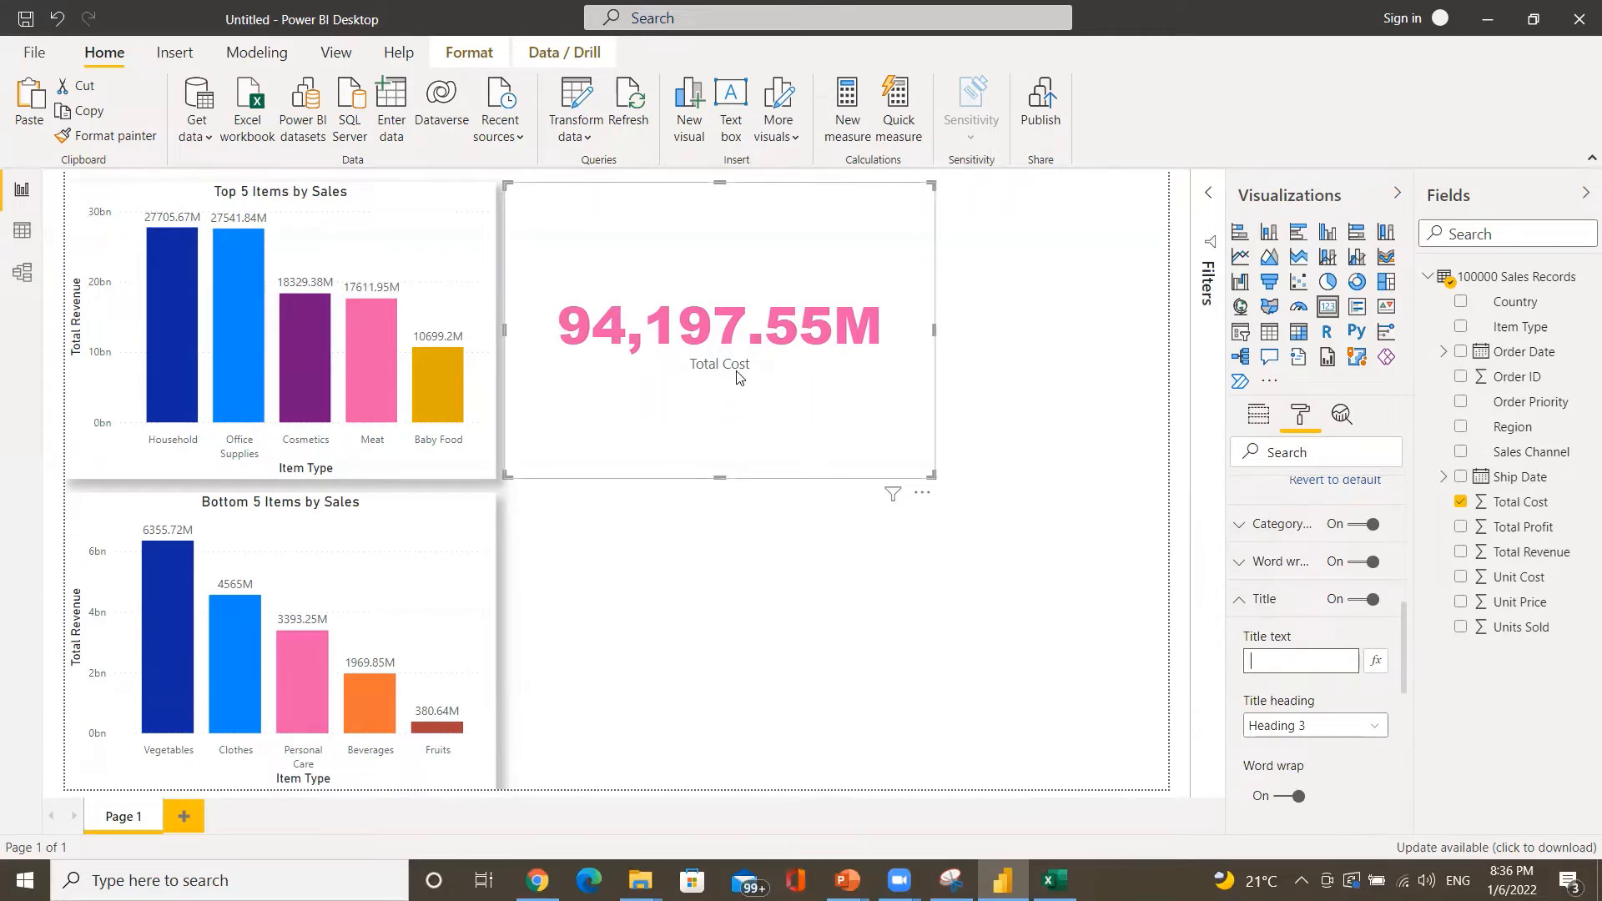
{"action": "left_click", "coordinate": [1259, 611]}
{"action": "left_click", "coordinate": [1259, 609]}
{"action": "left_click", "coordinate": [1356, 599]}
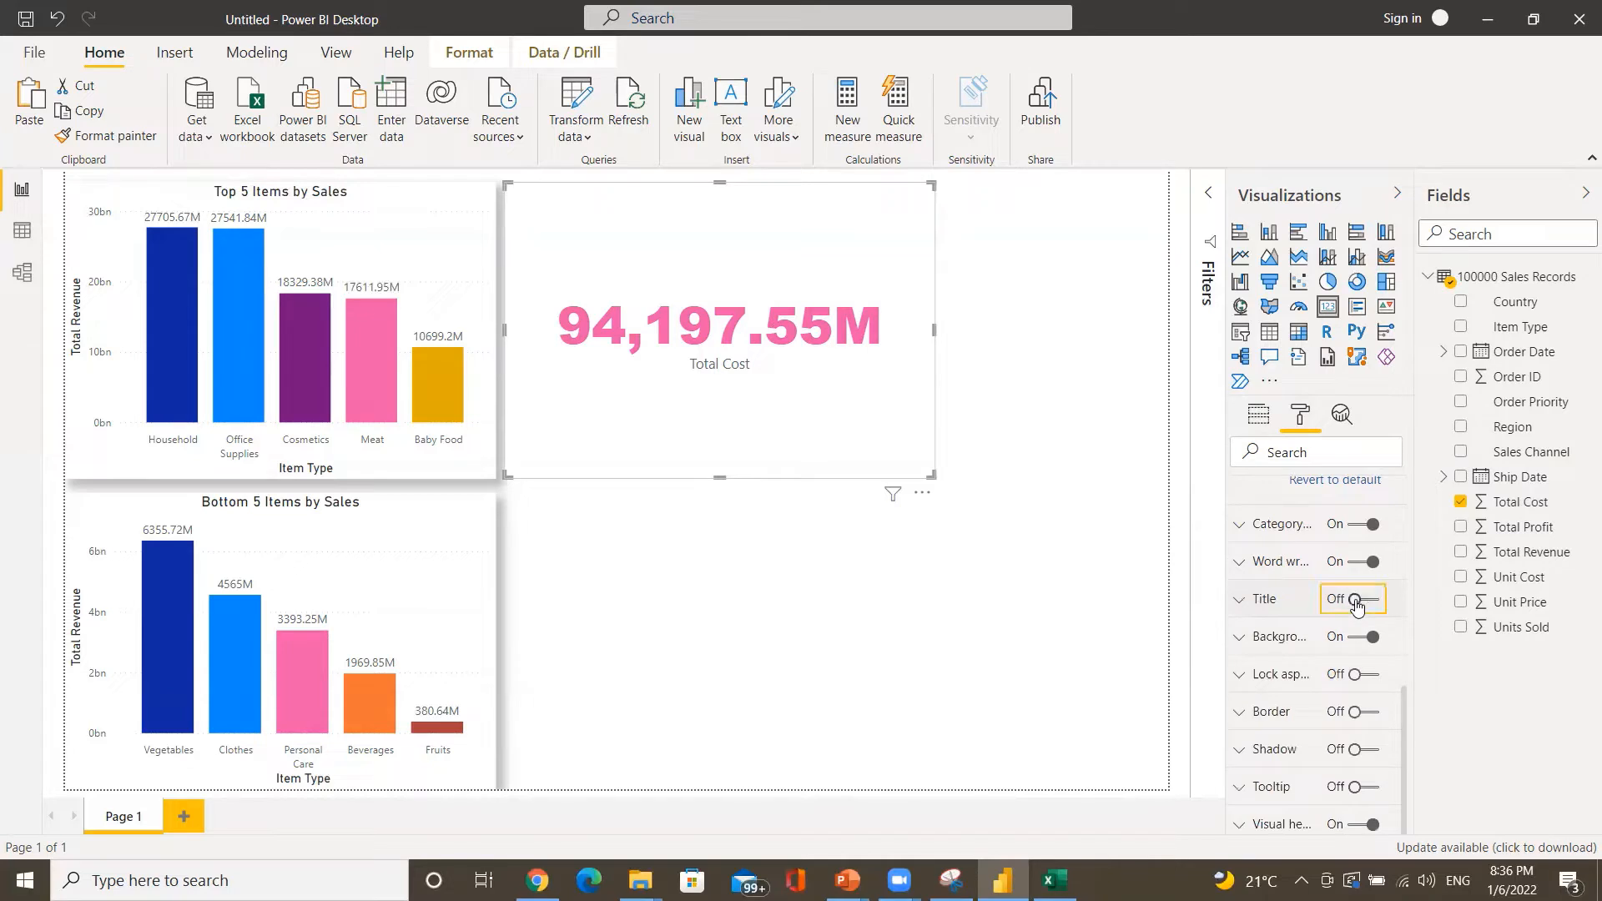
- Examine the Total Cost card's background, general, data label and word wrap formatting options
{"action": "left_click", "coordinate": [1269, 639]}
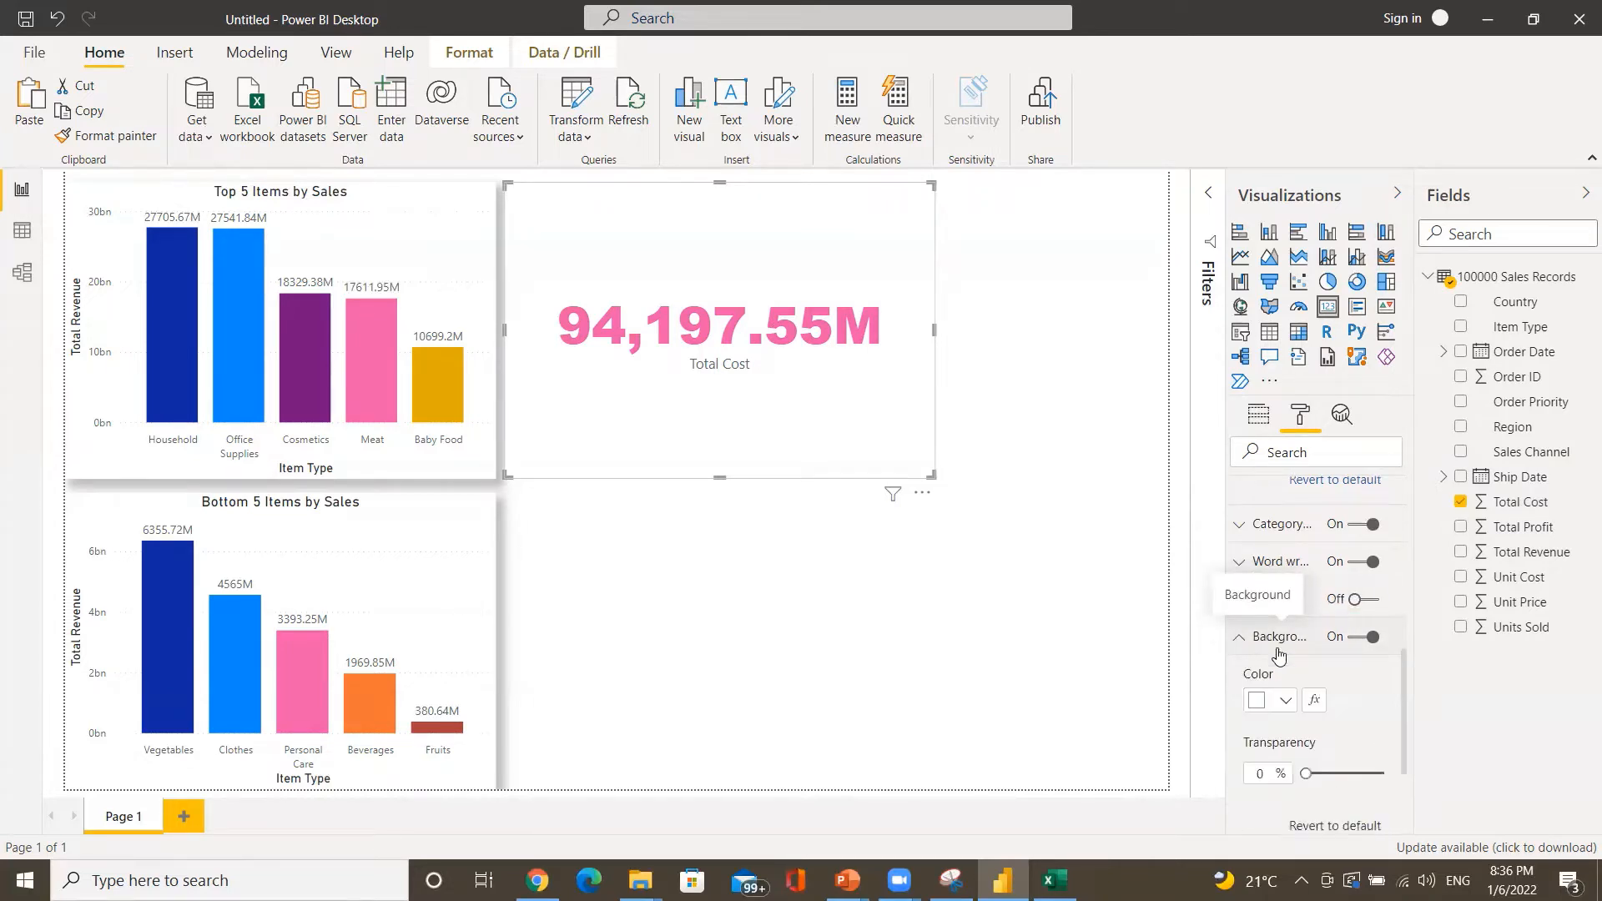
{"action": "scroll", "coordinate": [1358, 732], "scroll_direction": "down", "scroll_amount": 3}
{"action": "scroll", "coordinate": [1360, 738], "scroll_direction": "up", "scroll_amount": 6}
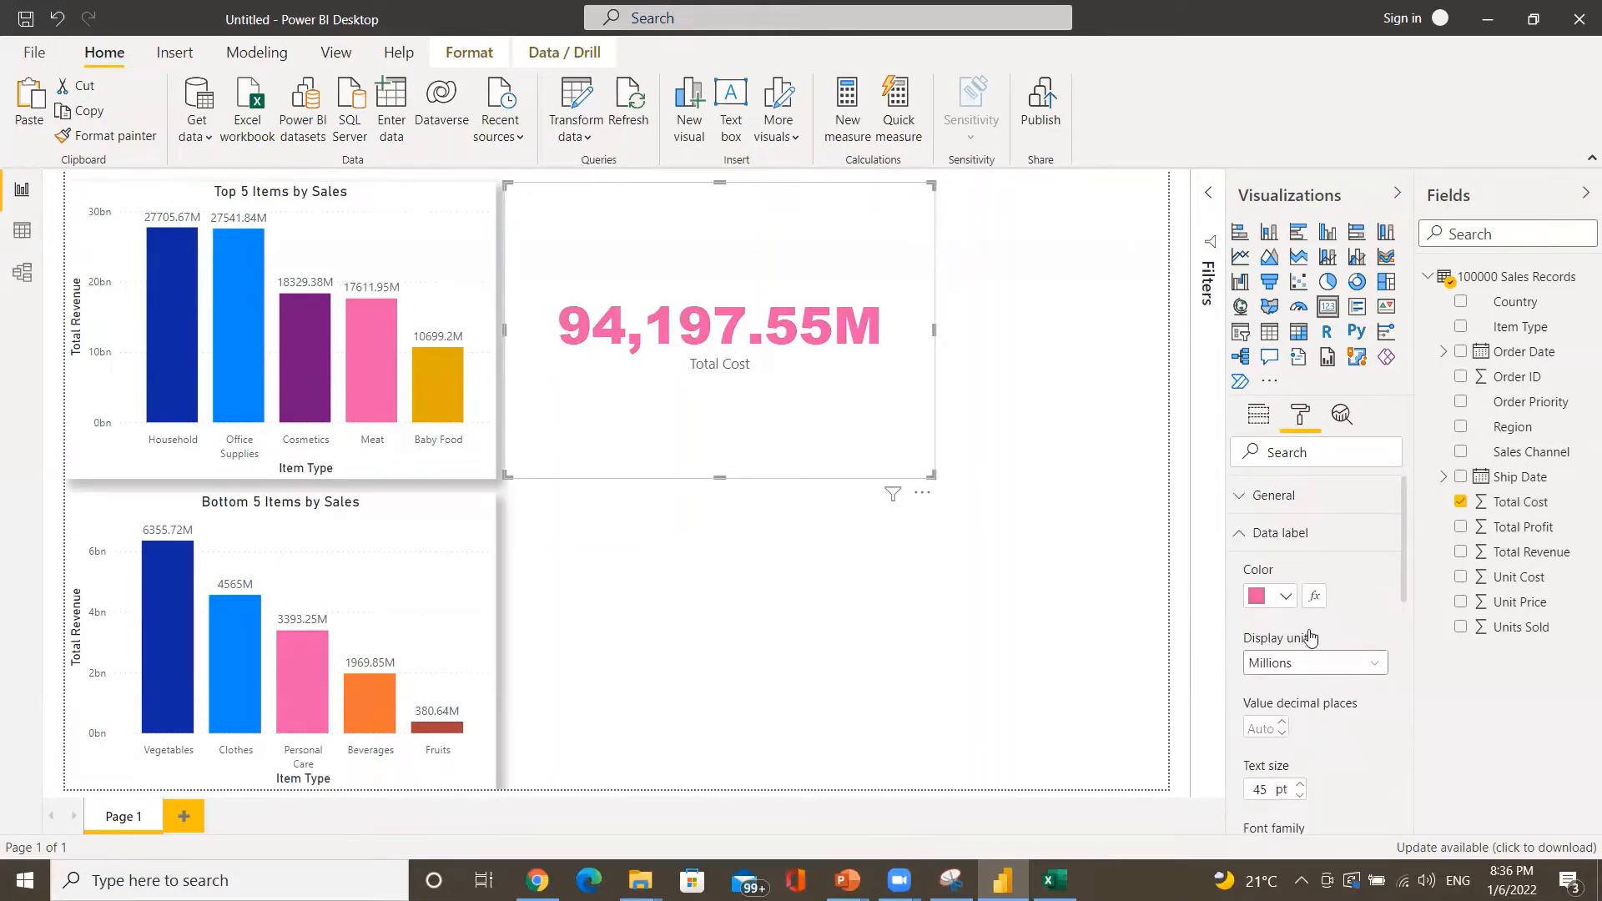
{"action": "left_click", "coordinate": [1272, 504]}
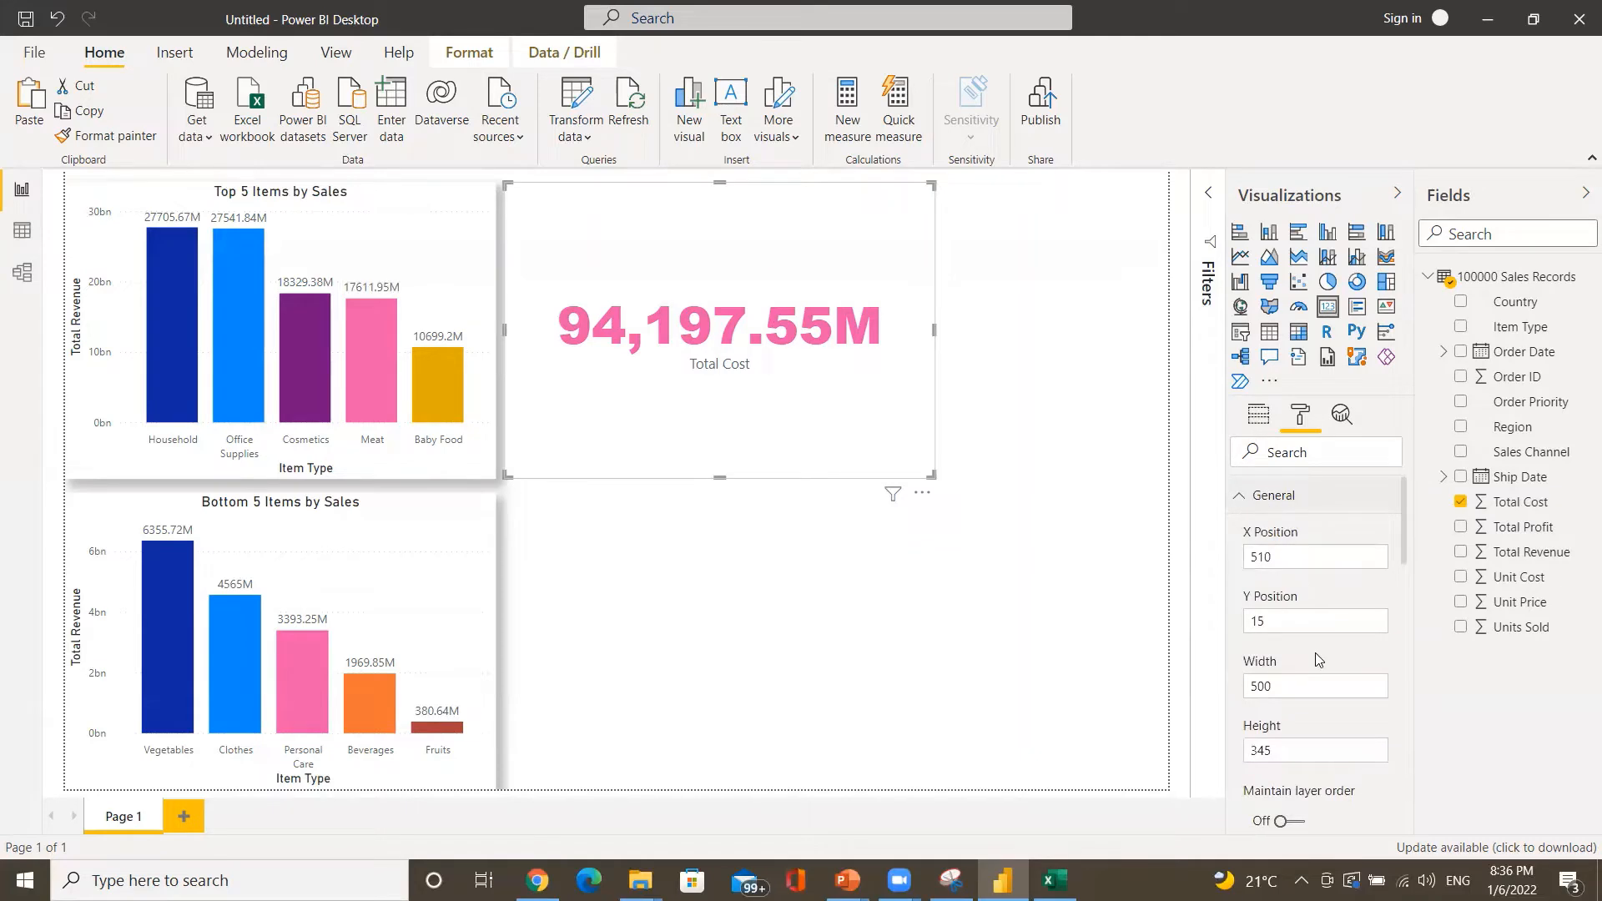
{"action": "scroll", "coordinate": [1315, 654], "scroll_direction": "down", "scroll_amount": 2}
{"action": "scroll", "coordinate": [1315, 654], "scroll_direction": "down", "scroll_amount": 4}
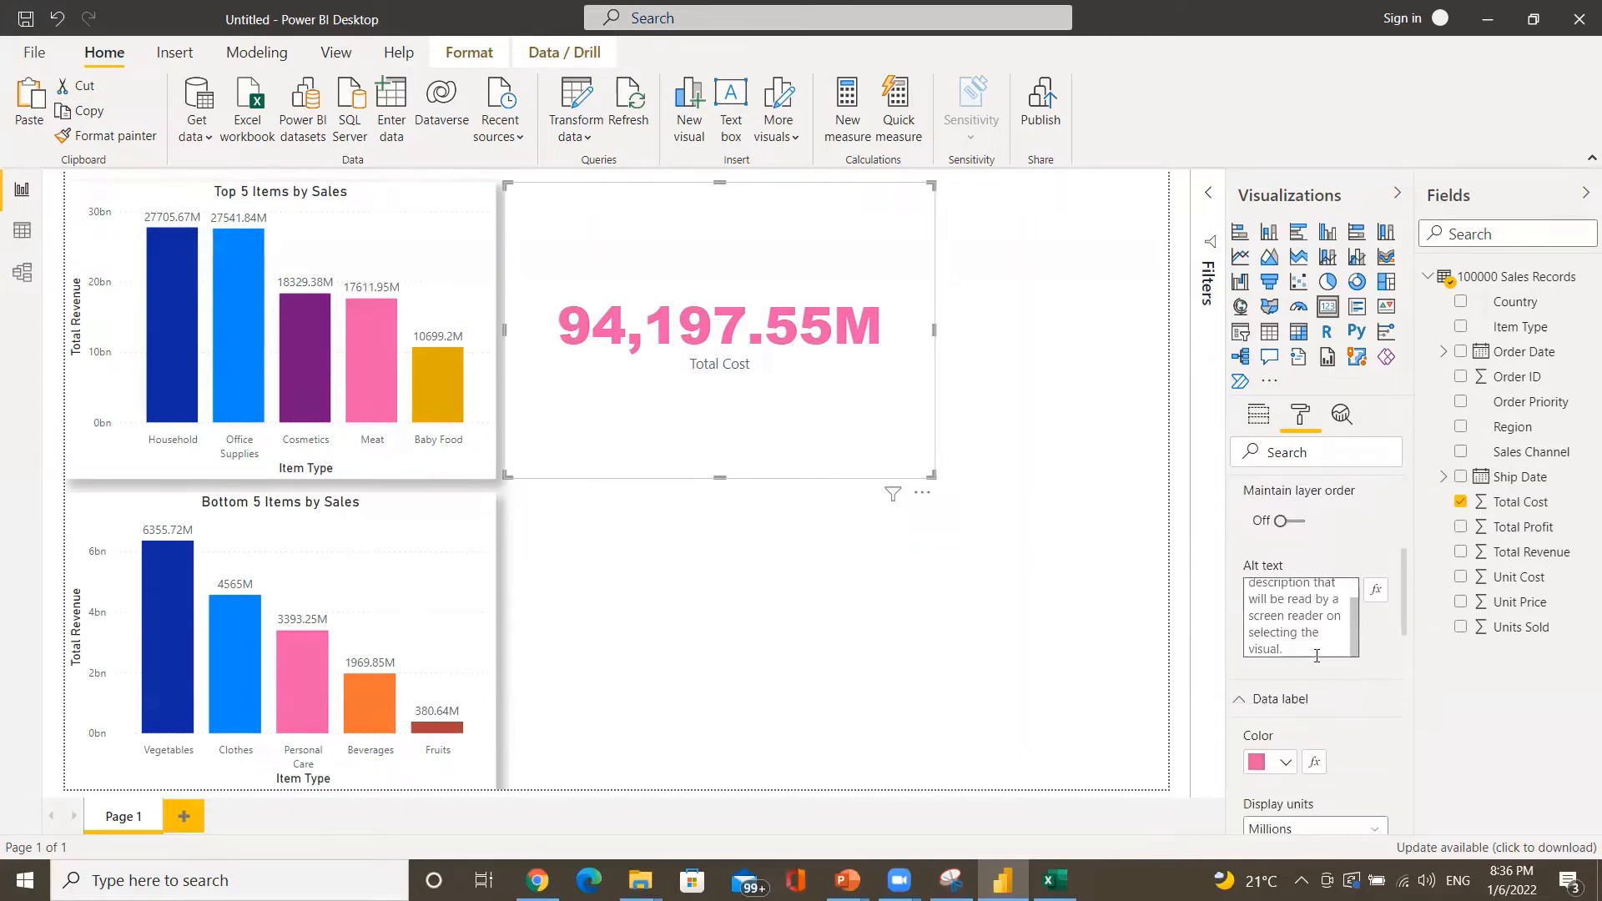
{"action": "scroll", "coordinate": [1315, 659], "scroll_direction": "down", "scroll_amount": 5}
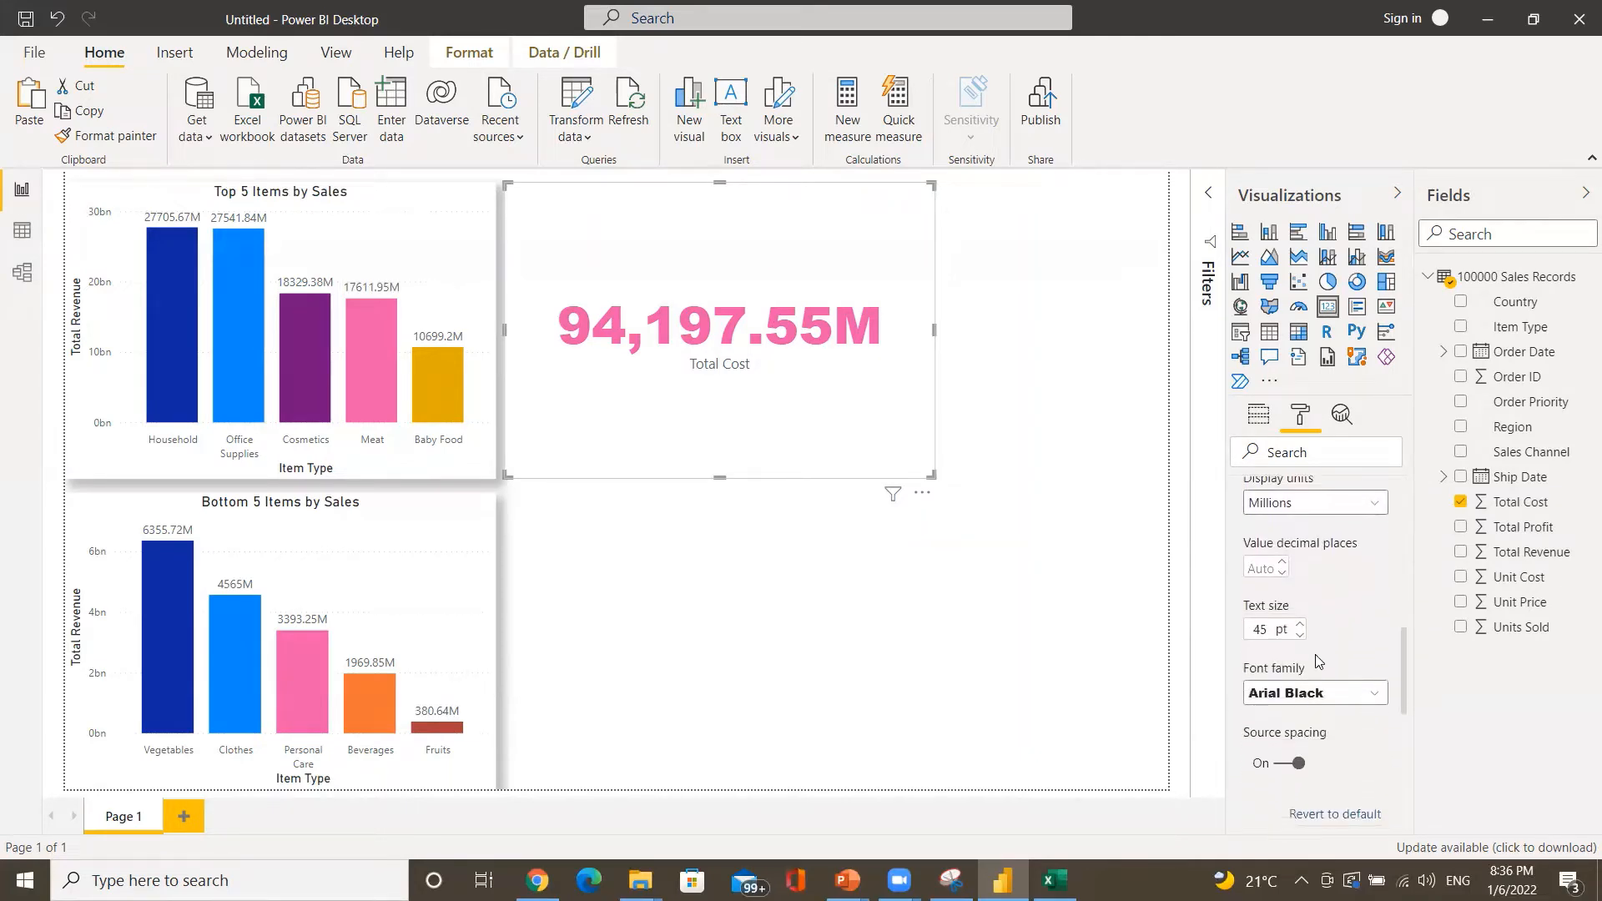
{"action": "scroll", "coordinate": [1316, 660], "scroll_direction": "down", "scroll_amount": 5}
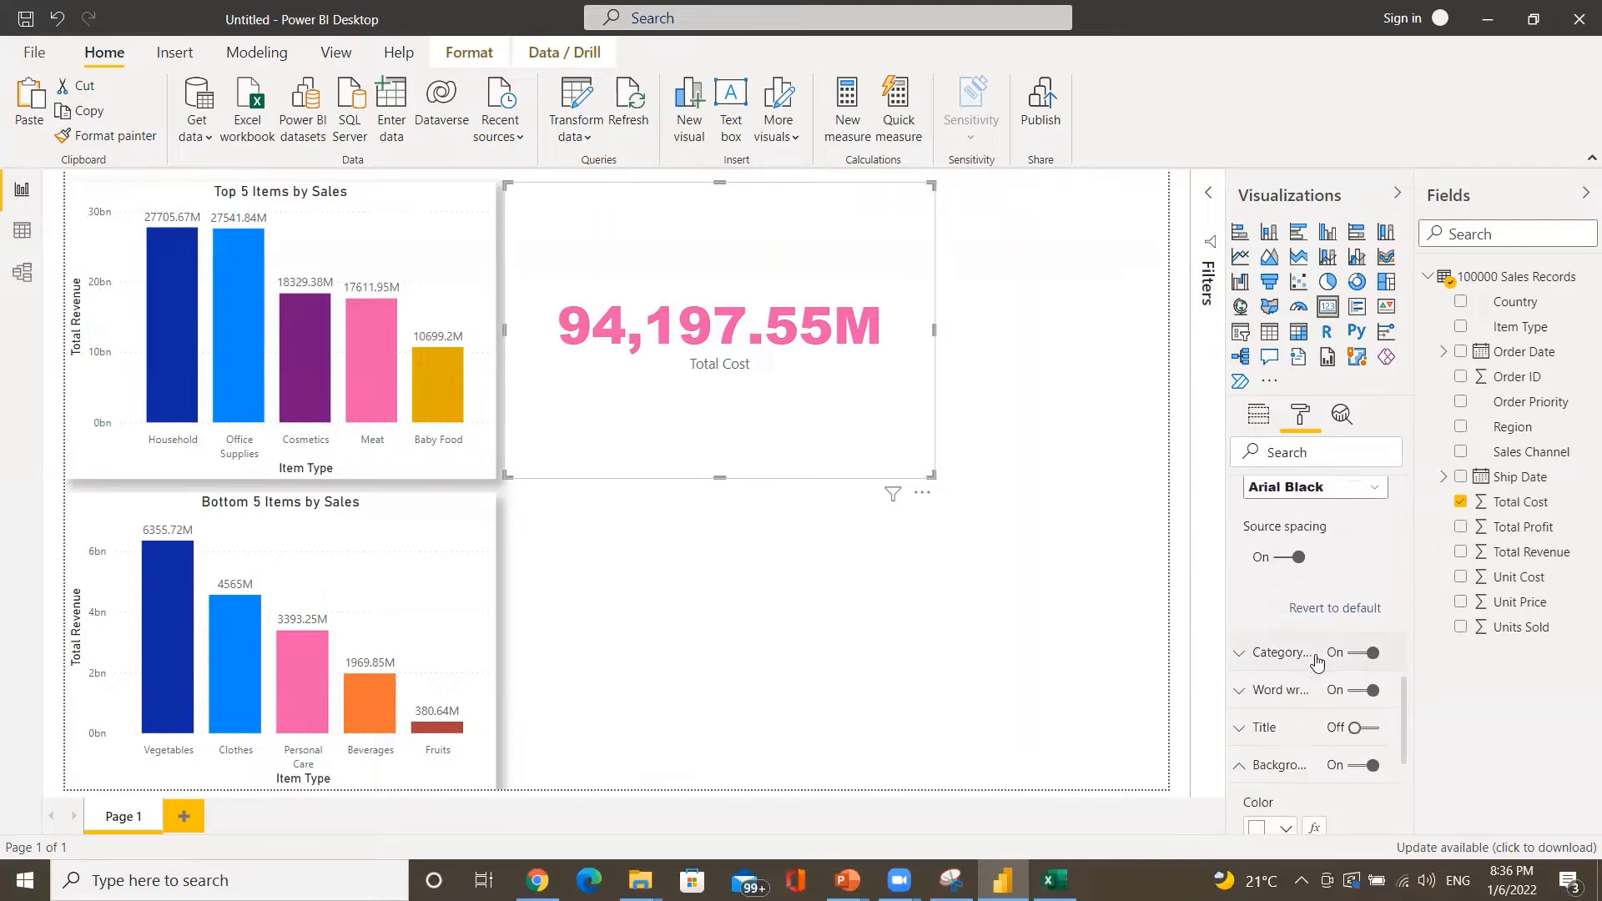
{"action": "scroll", "coordinate": [1316, 661], "scroll_direction": "down", "scroll_amount": 1}
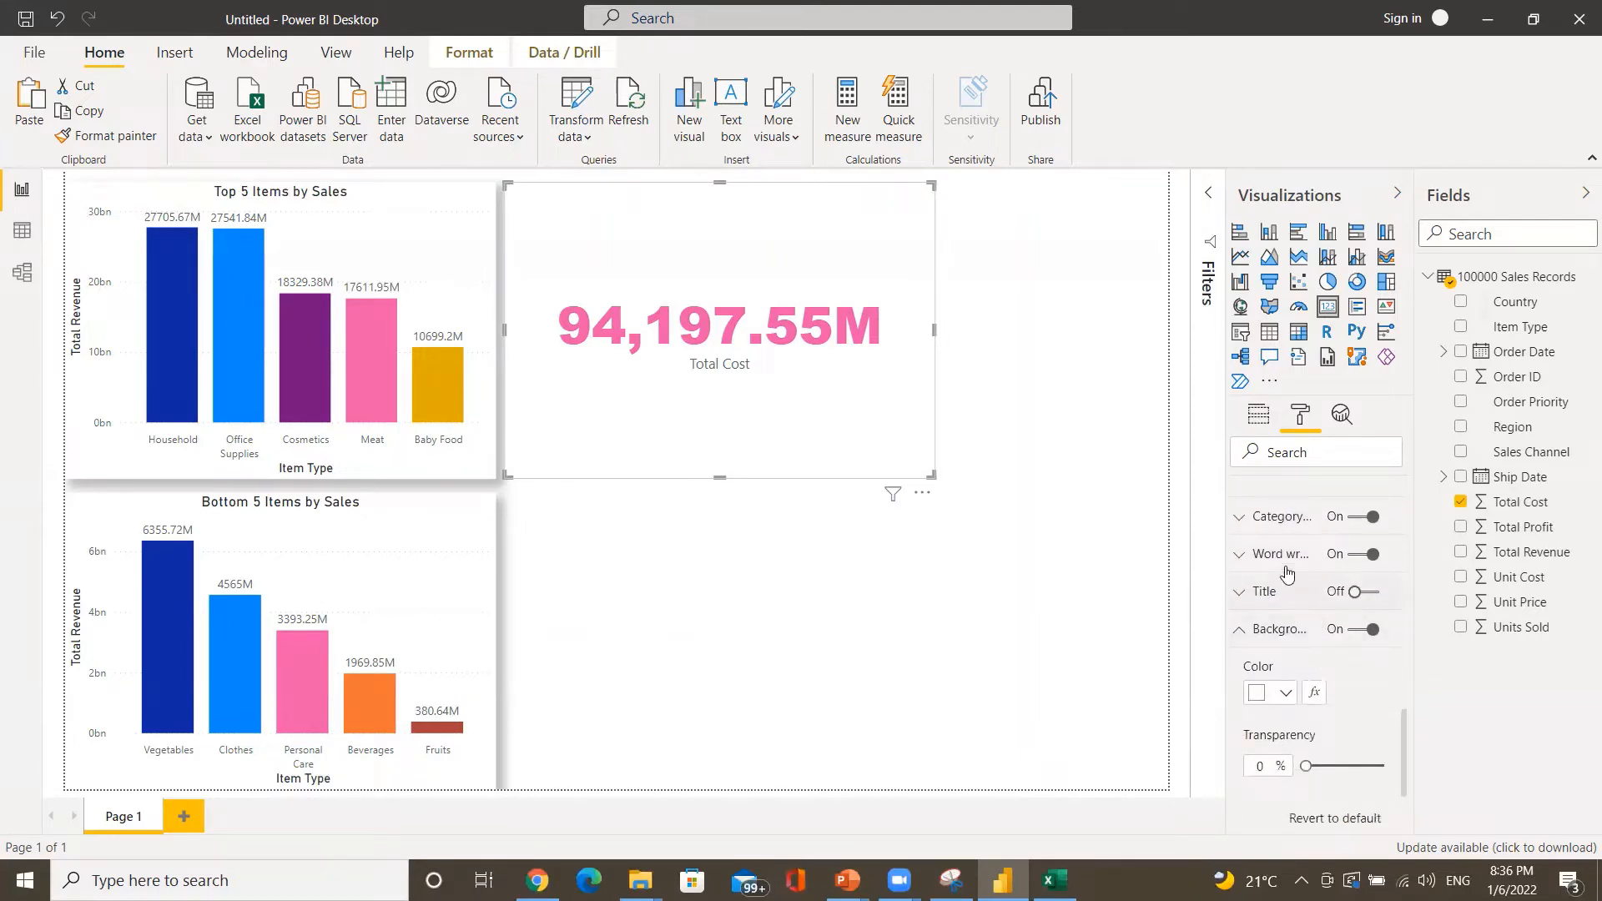
{"action": "left_click", "coordinate": [1281, 558]}
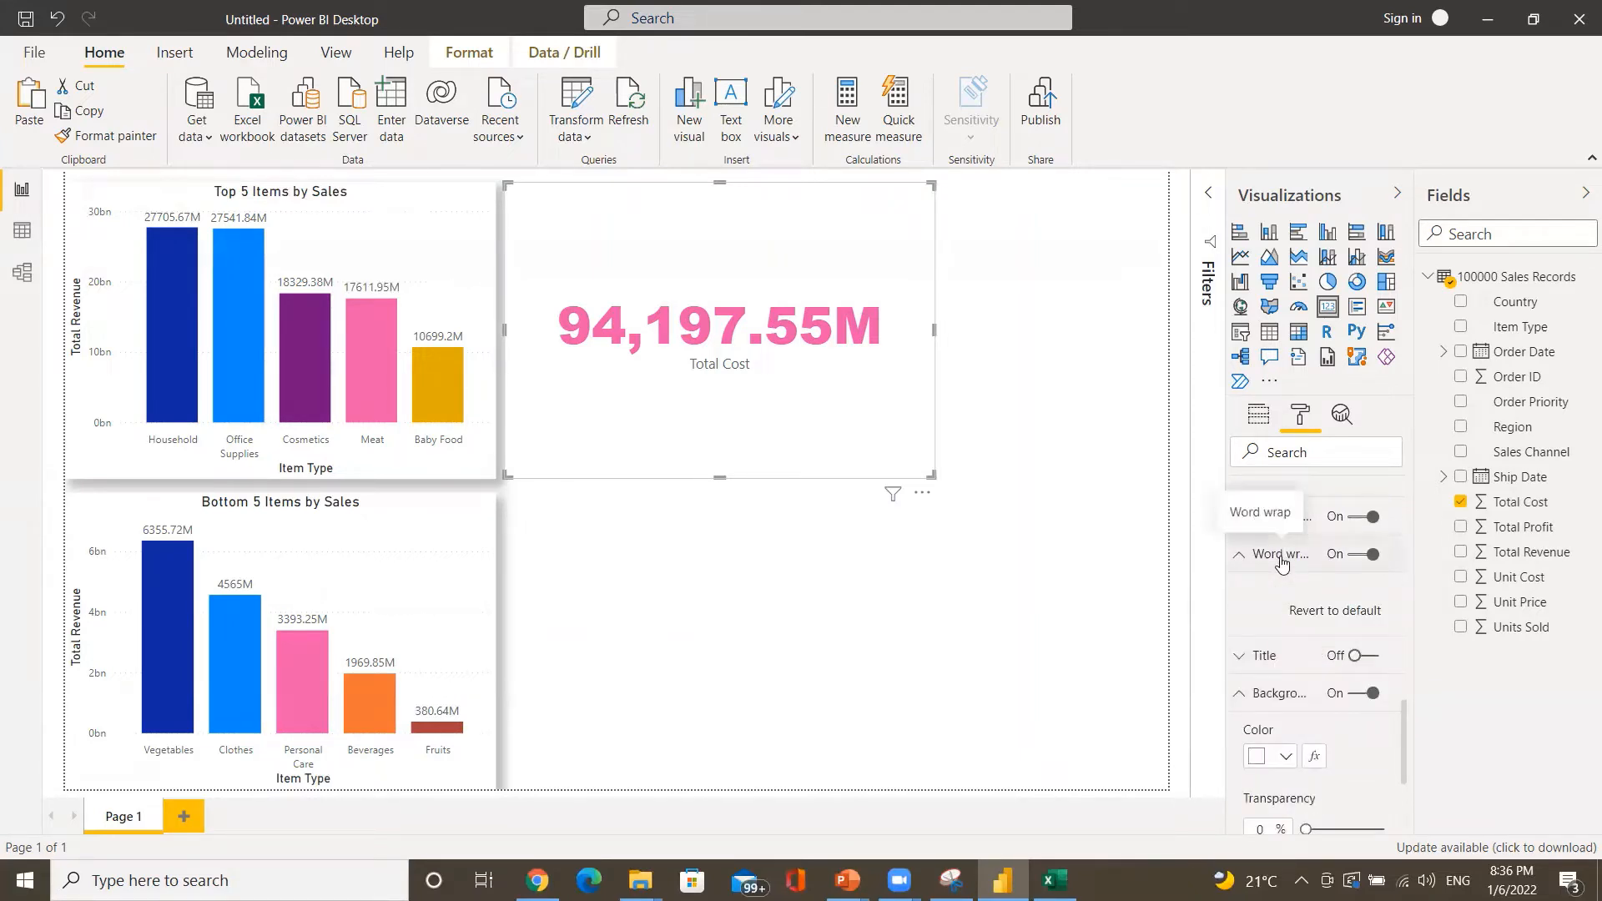
{"action": "left_click", "coordinate": [1283, 558]}
- Turn on the shadow and the tooltip for the Total Cost card
{"action": "scroll", "coordinate": [1290, 638], "scroll_direction": "down", "scroll_amount": 3}
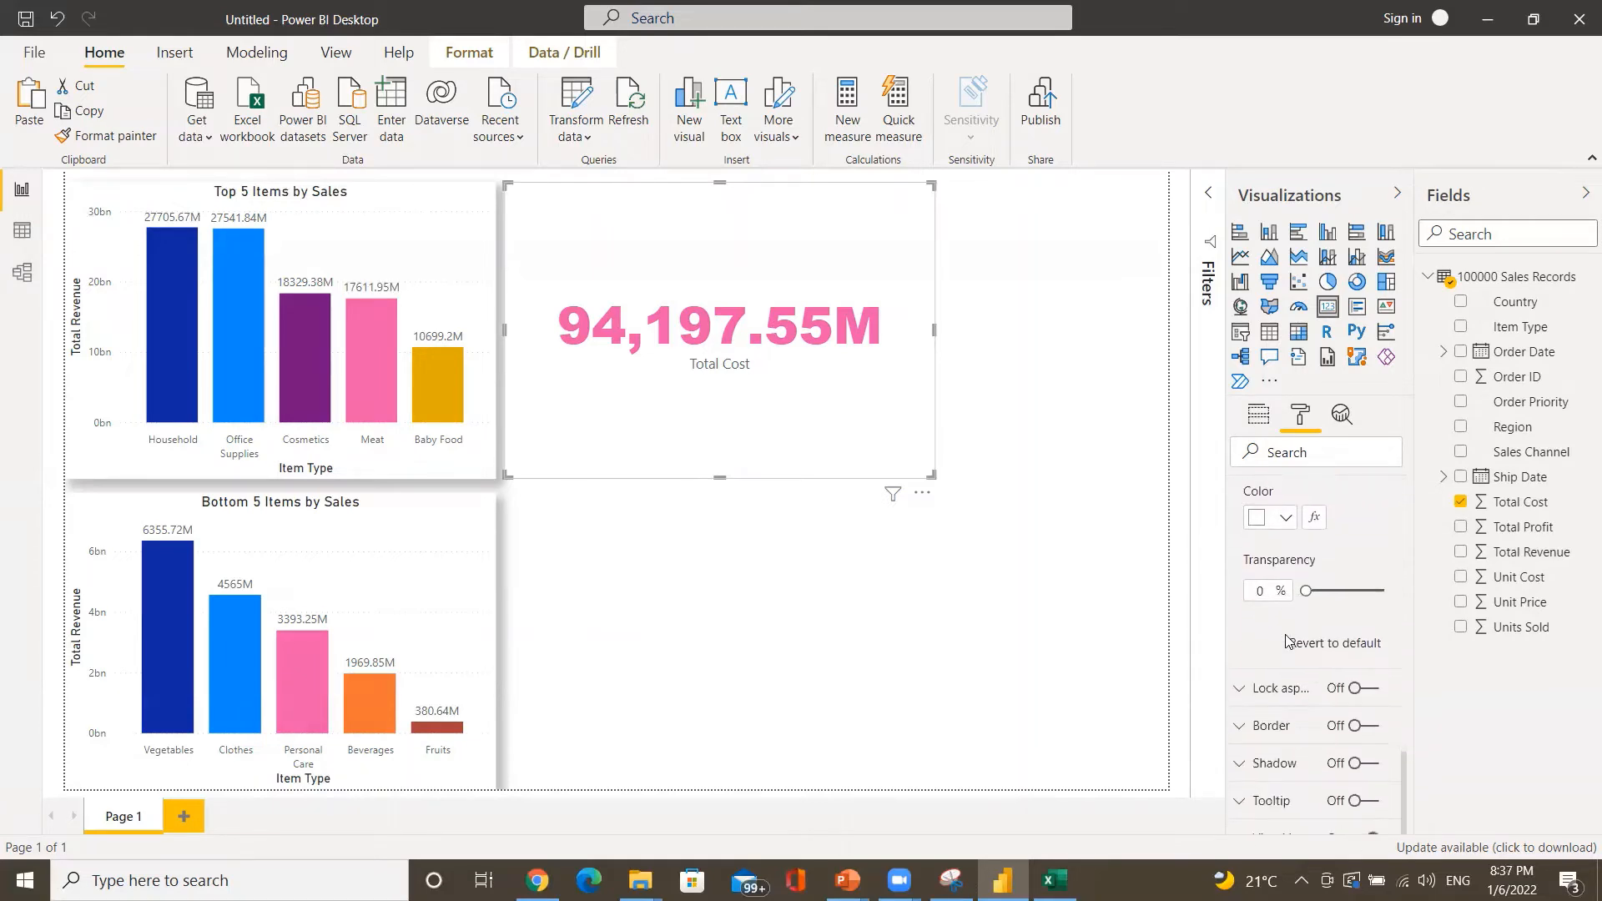
{"action": "scroll", "coordinate": [1290, 642], "scroll_direction": "down", "scroll_amount": 1}
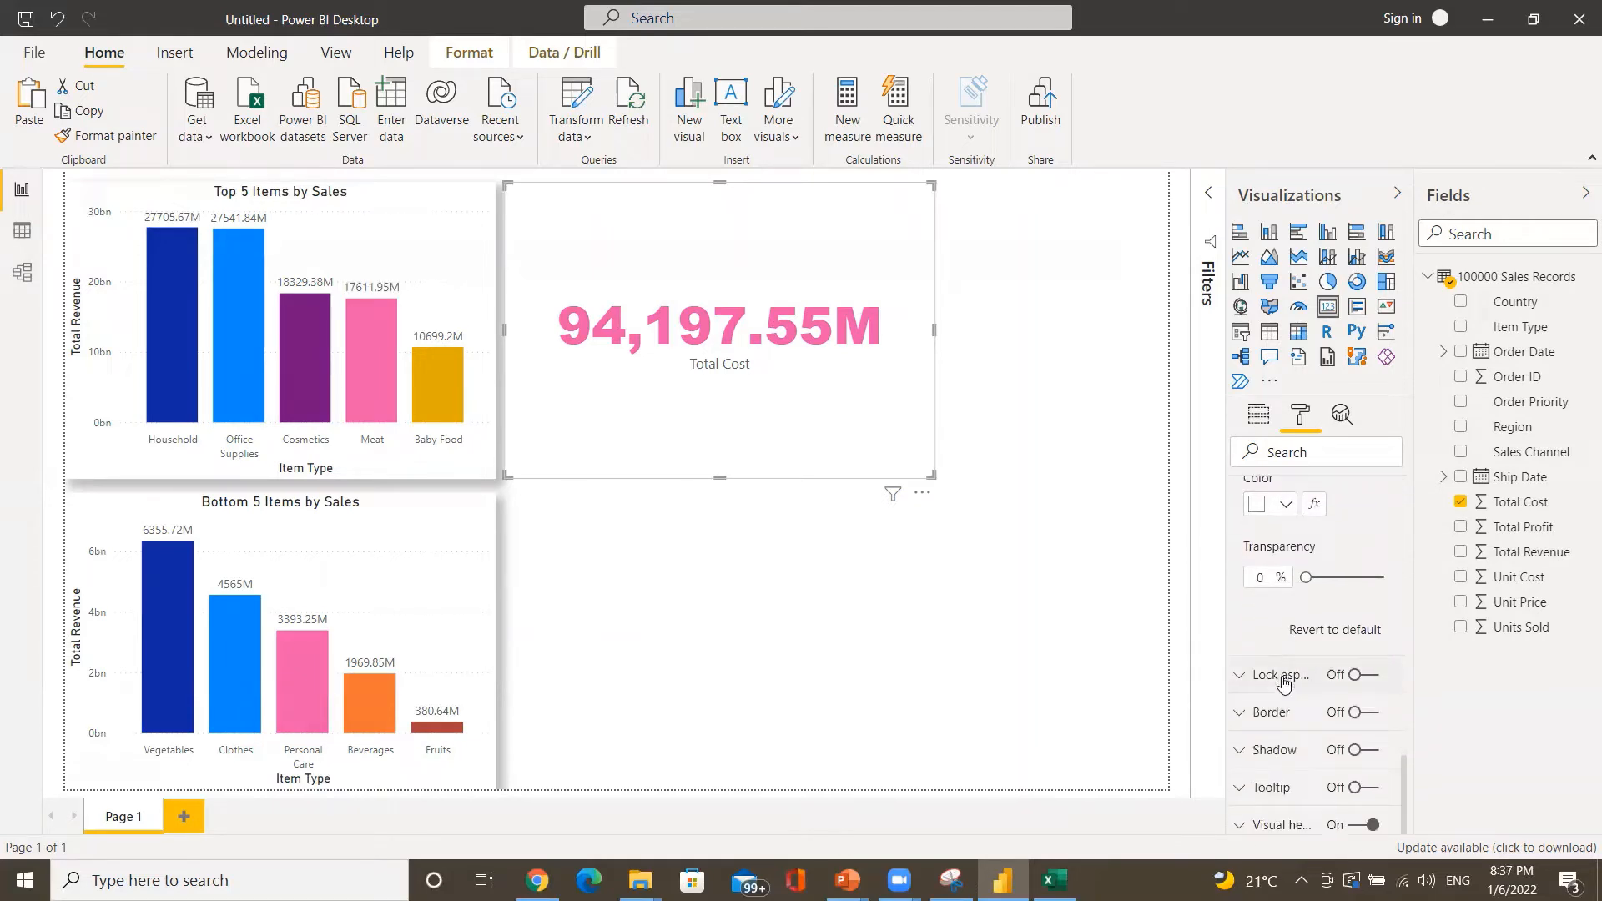
{"action": "left_click", "coordinate": [1361, 749]}
{"action": "left_click", "coordinate": [1356, 787]}
- Review the Total Cost card's lock aspect and border options, and collapse the border and background settings
{"action": "left_click", "coordinate": [1264, 675]}
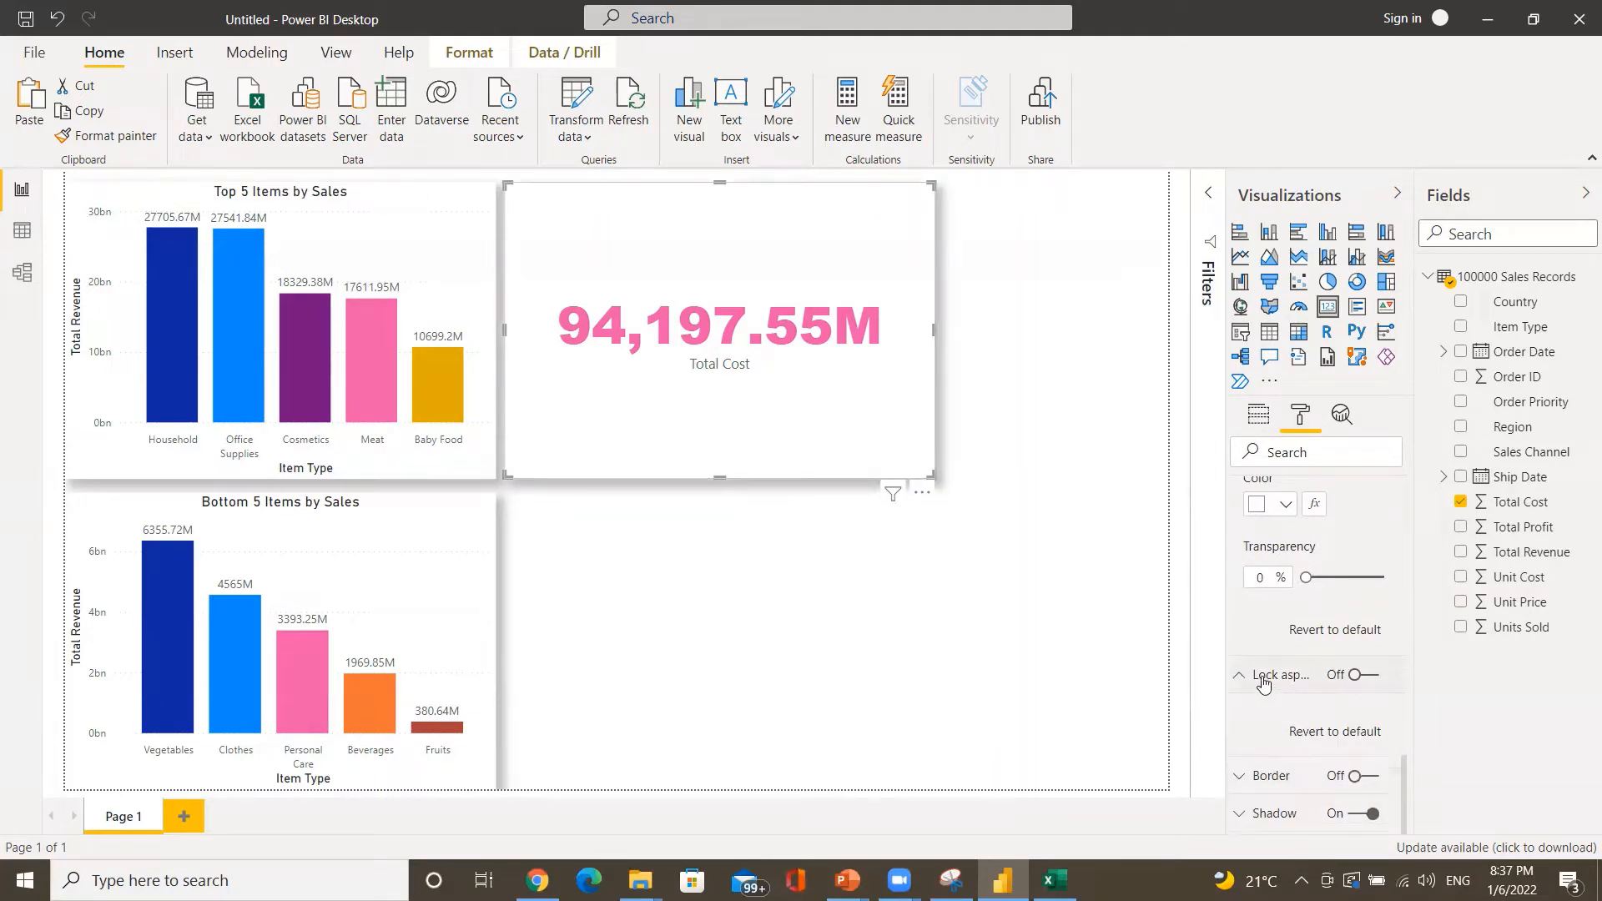
{"action": "scroll", "coordinate": [1264, 682], "scroll_direction": "down", "scroll_amount": 1}
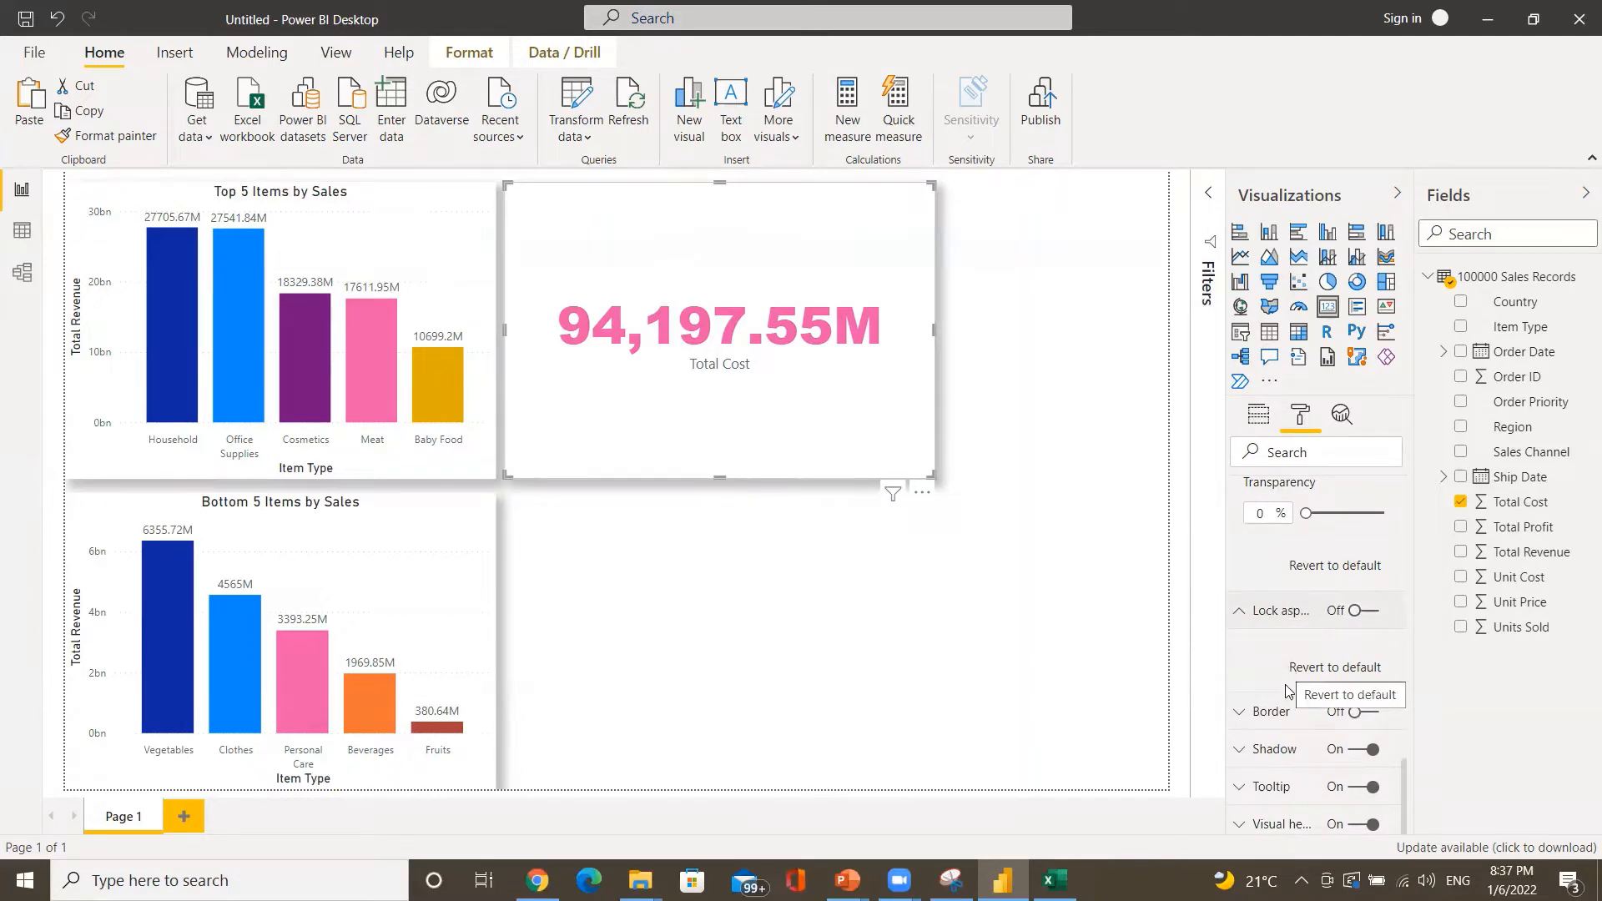
{"action": "left_click", "coordinate": [1271, 712]}
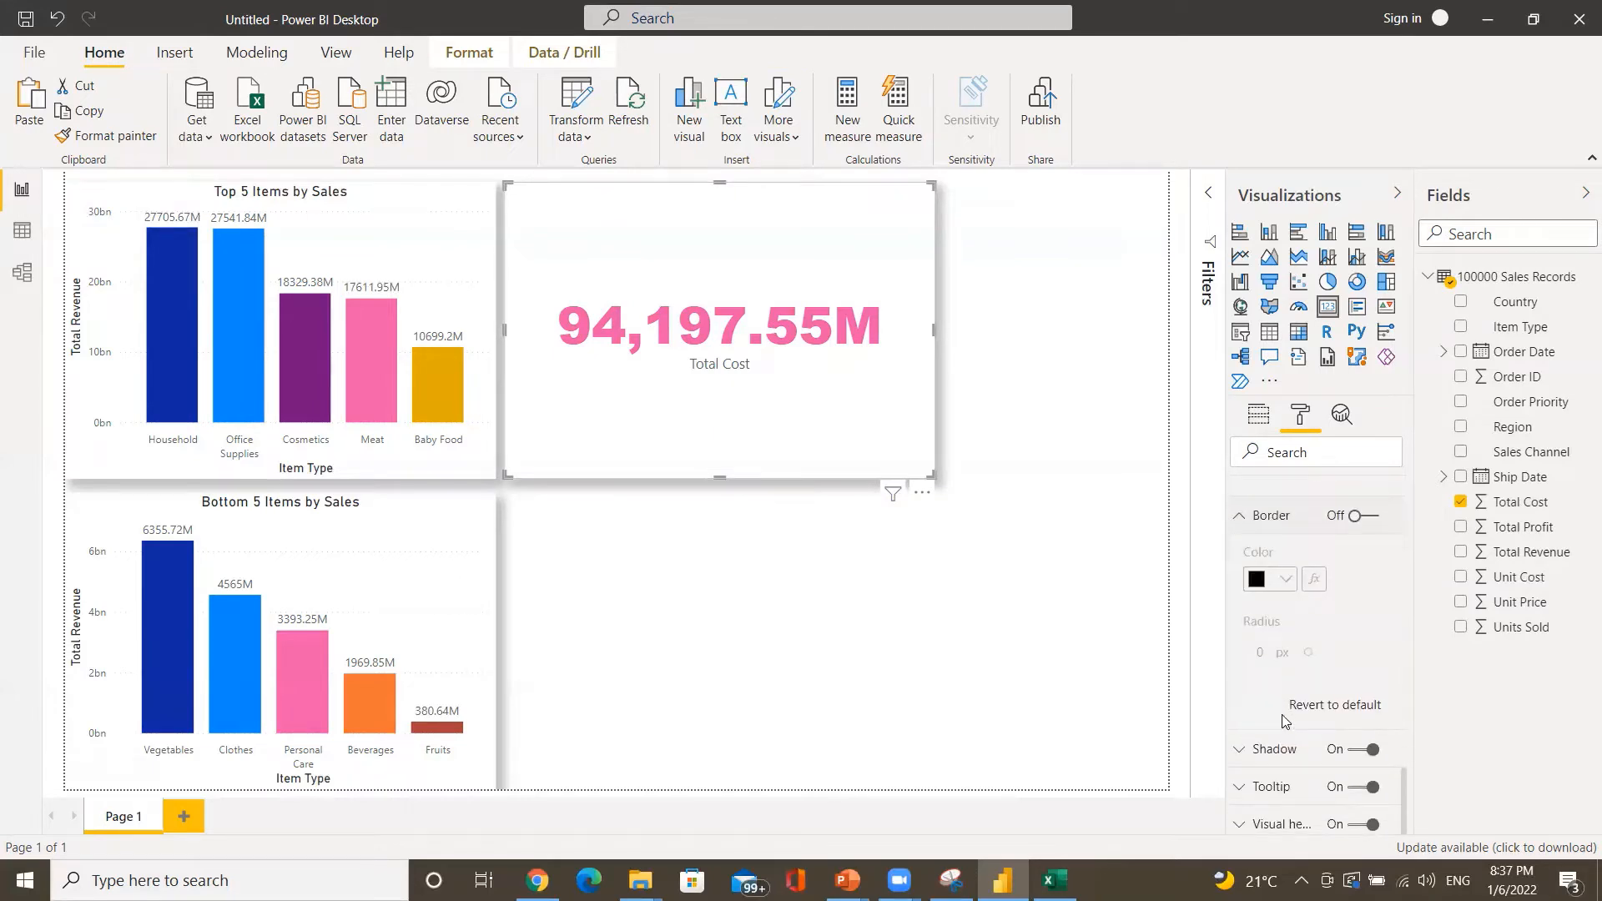
{"action": "scroll", "coordinate": [1285, 722], "scroll_direction": "up", "scroll_amount": 1}
{"action": "left_click", "coordinate": [1276, 601]}
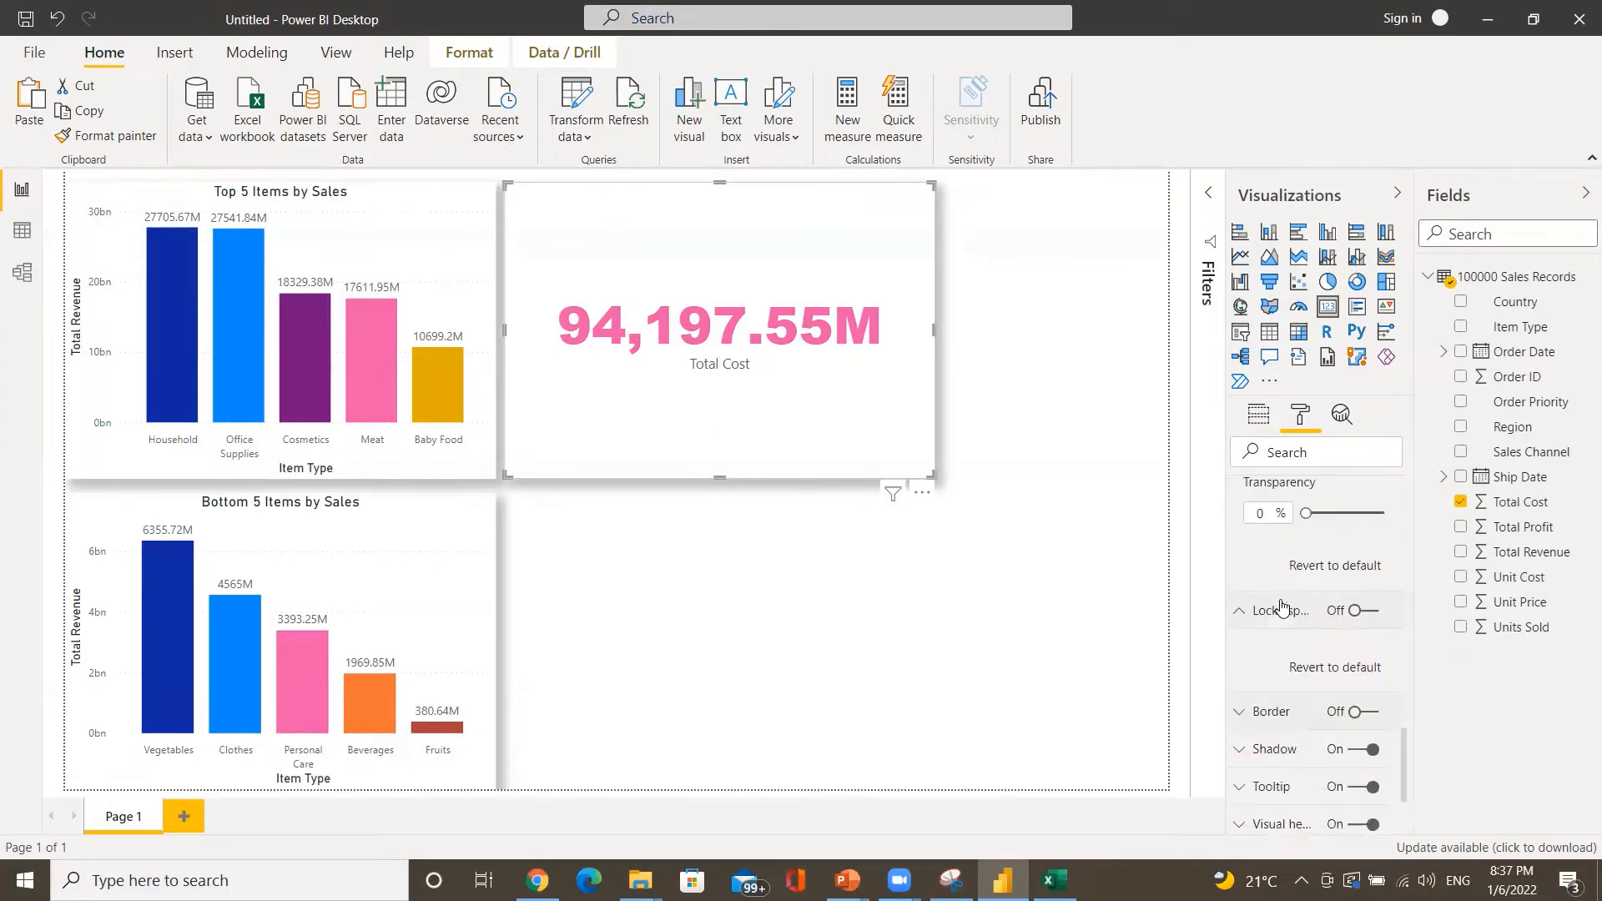
{"action": "scroll", "coordinate": [1289, 567], "scroll_direction": "up", "scroll_amount": 2}
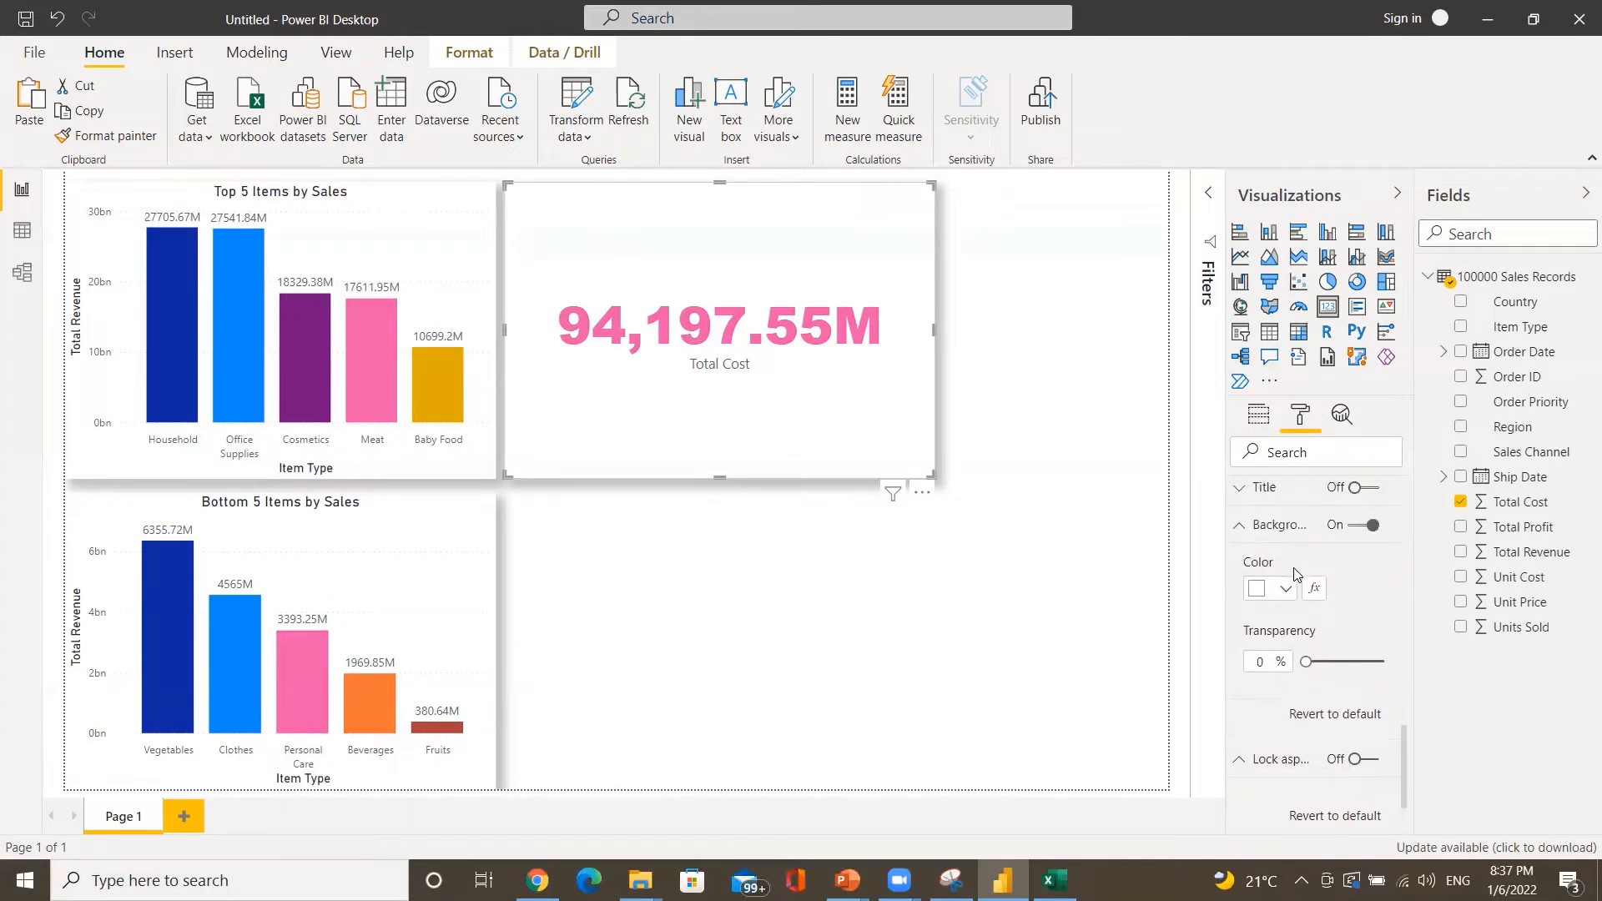
{"action": "left_click", "coordinate": [1278, 553]}
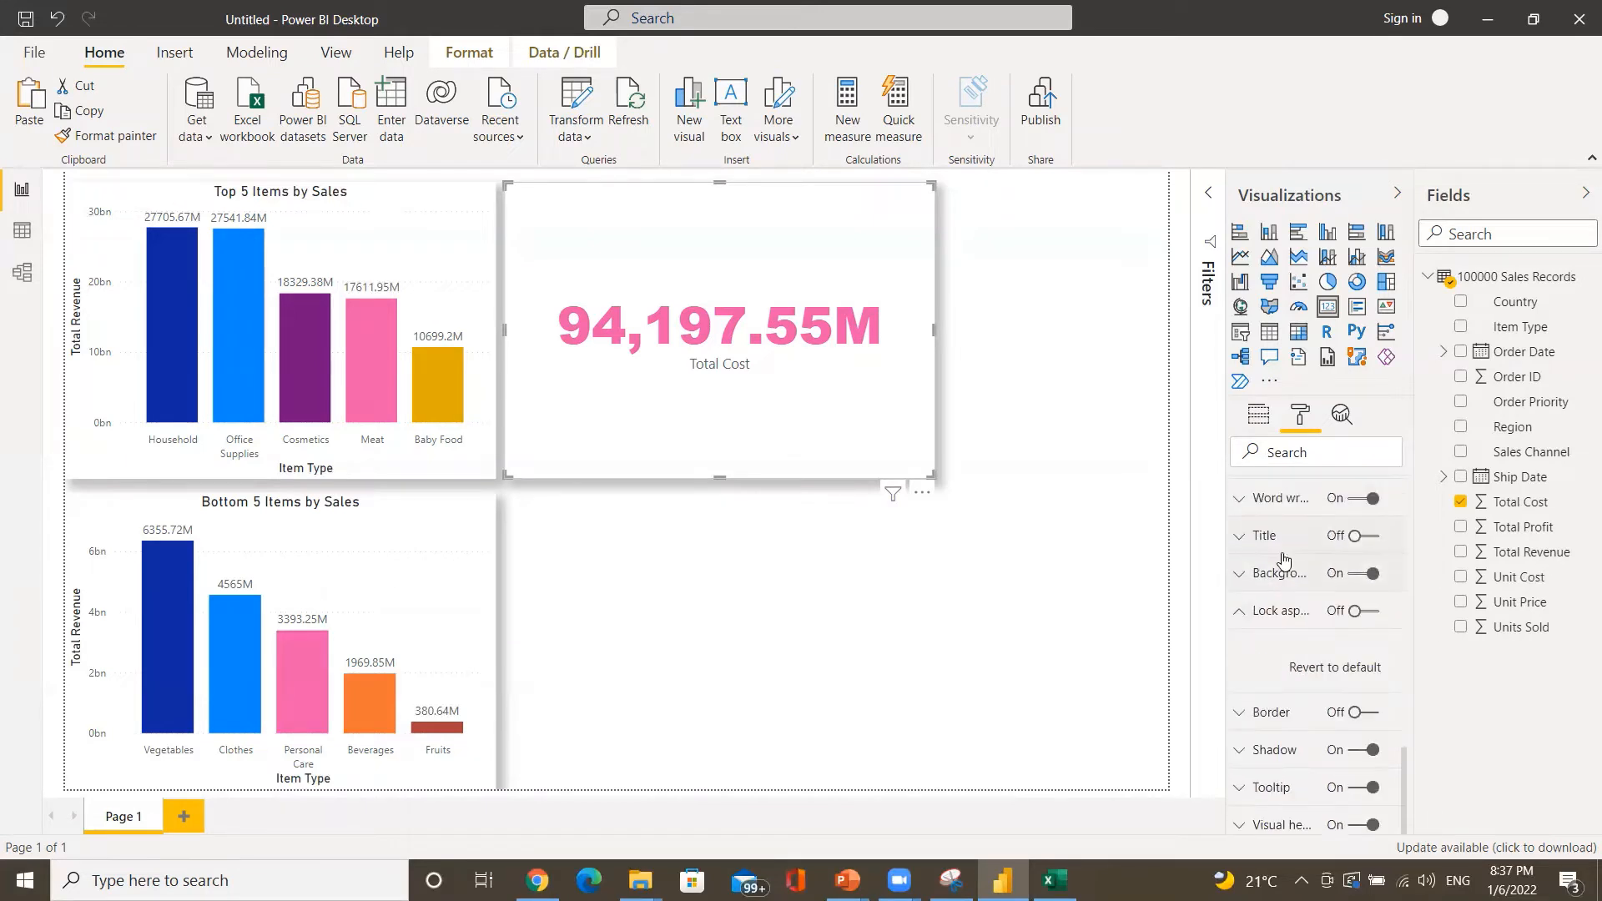
- Set the Total Cost card's category label to a text size of 17 pt and the font family Arial Black
{"action": "scroll", "coordinate": [1283, 559], "scroll_direction": "up", "scroll_amount": 1}
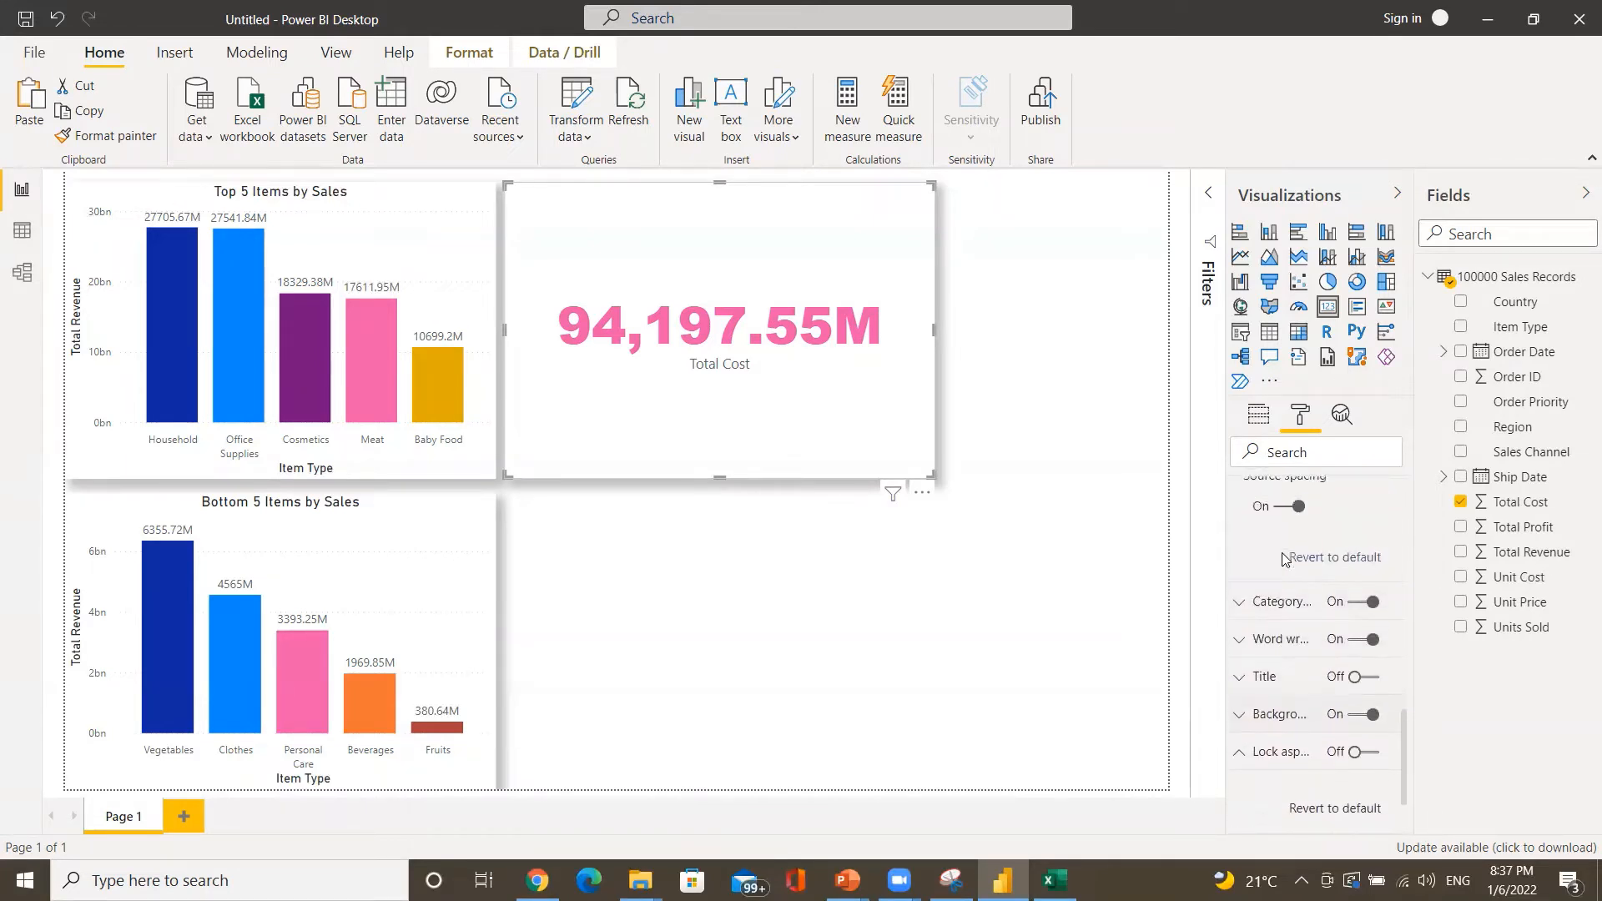
{"action": "left_click", "coordinate": [1279, 602]}
{"action": "scroll", "coordinate": [1279, 607], "scroll_direction": "down", "scroll_amount": 1}
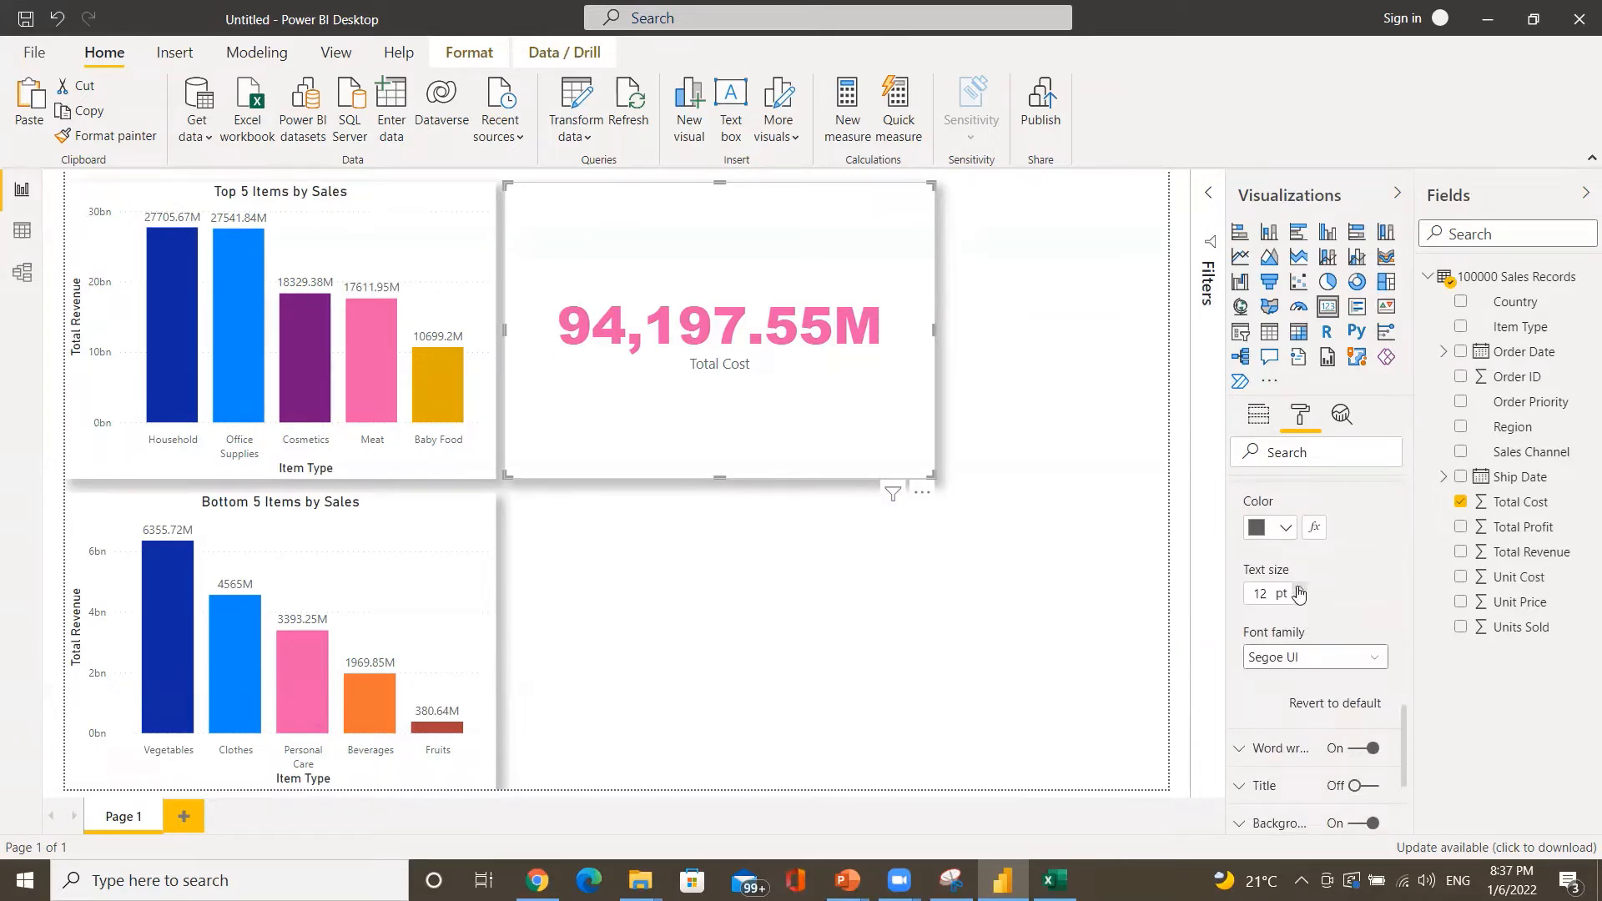
{"action": "left_click", "coordinate": [1300, 588]}
{"action": "left_click", "coordinate": [1299, 589]}
{"action": "scroll", "coordinate": [1298, 595], "scroll_direction": "up", "scroll_amount": 1}
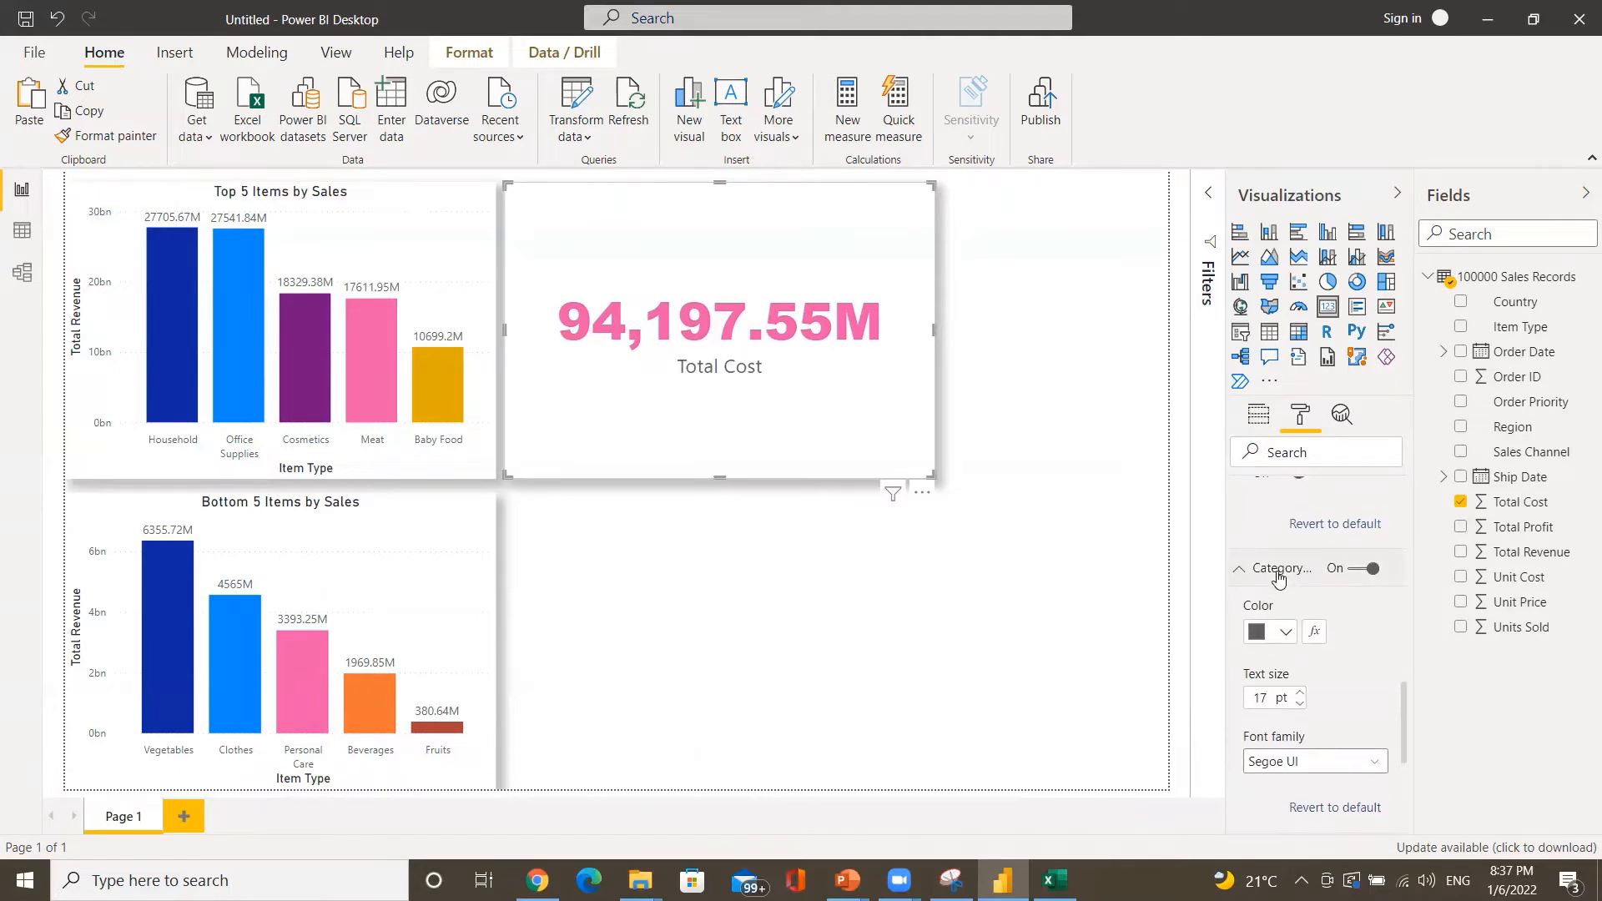
{"action": "scroll", "coordinate": [1327, 618], "scroll_direction": "down", "scroll_amount": 3}
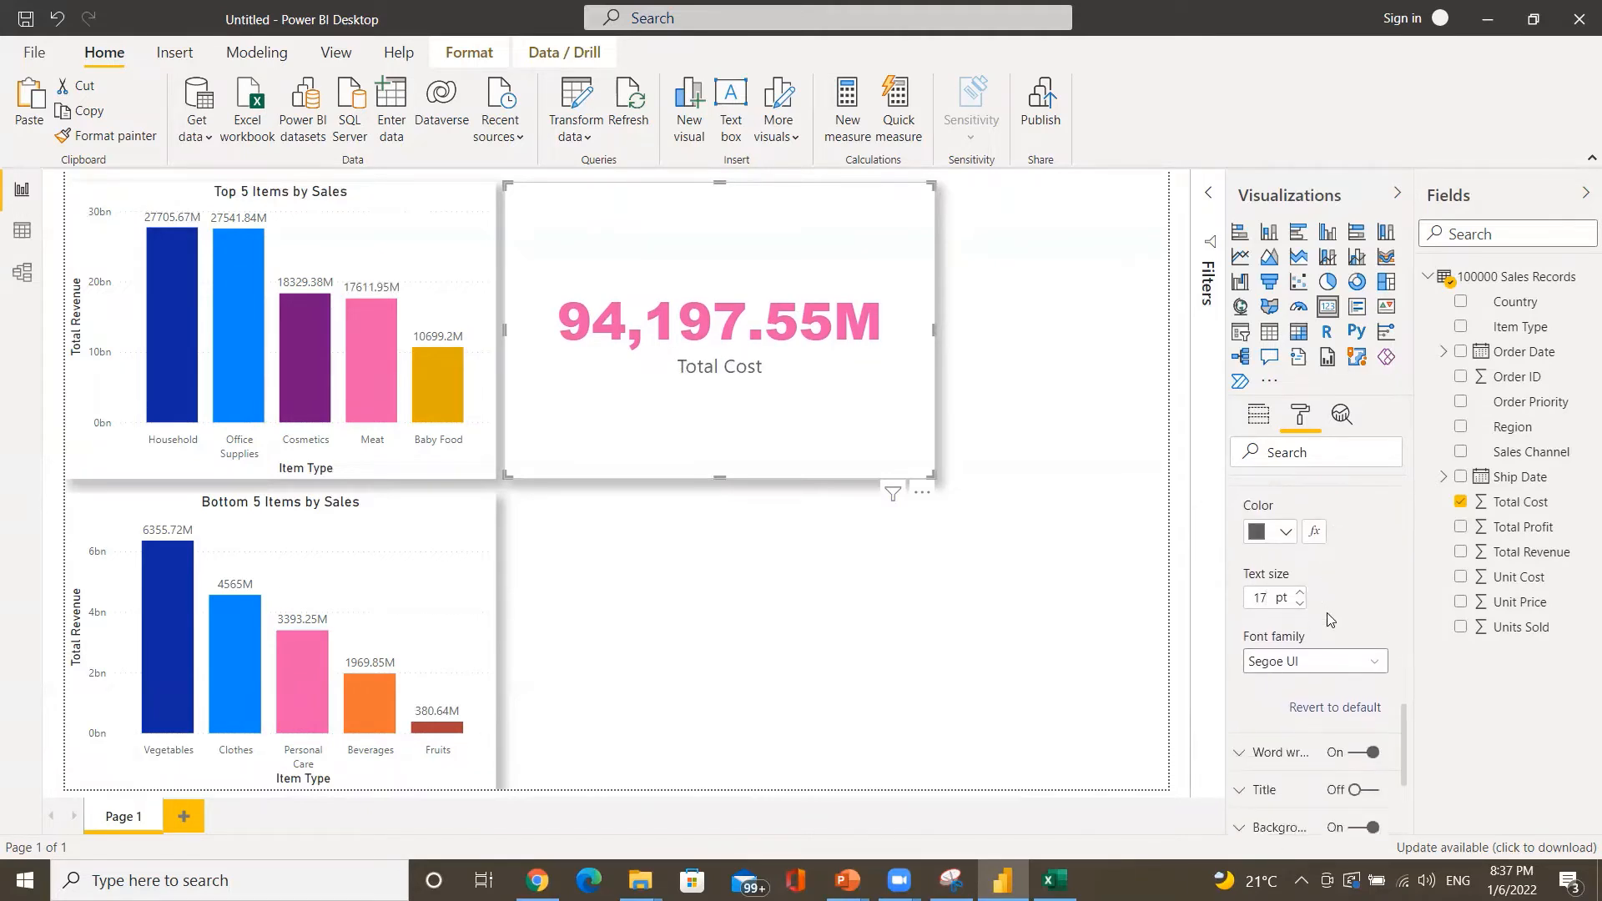
{"action": "left_click", "coordinate": [1307, 618]}
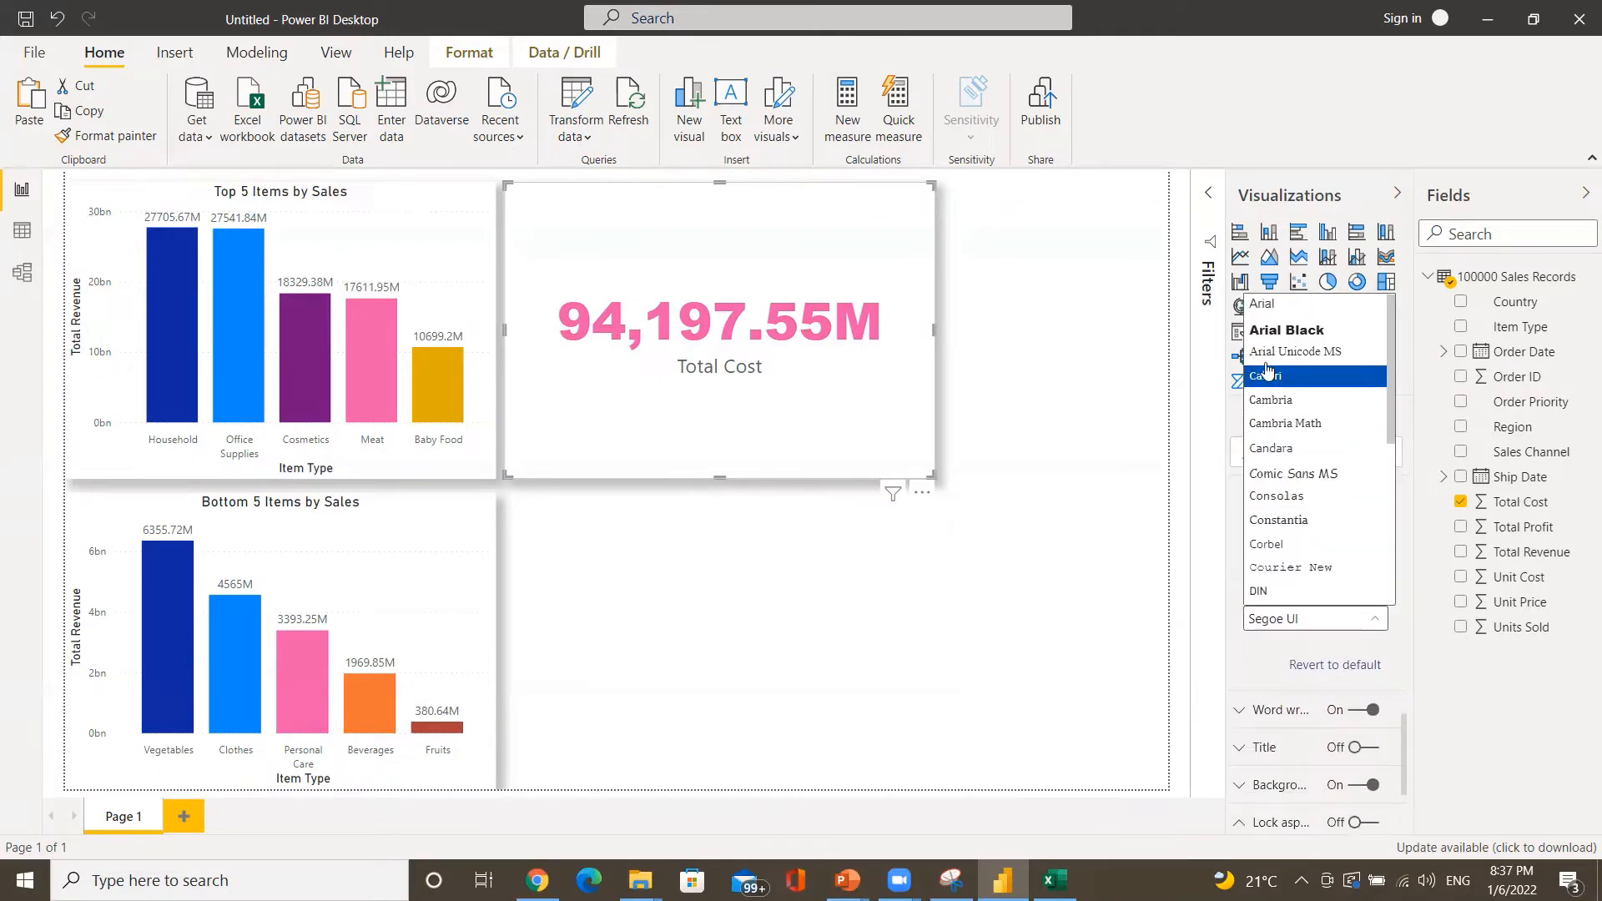
{"action": "left_click", "coordinate": [1268, 332]}
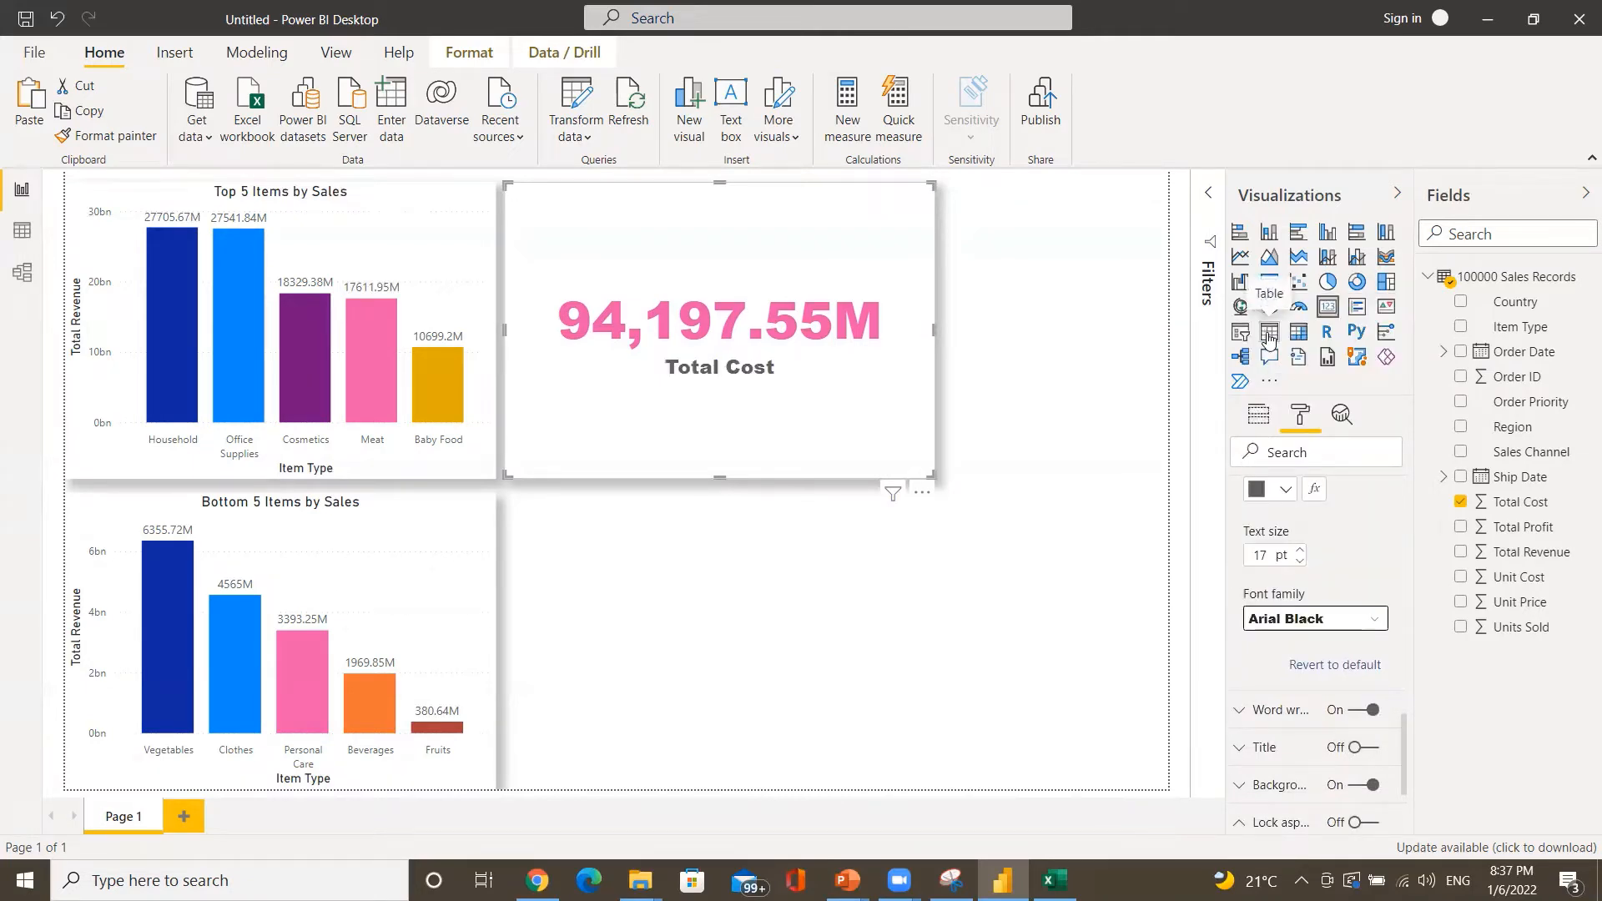
- Look through the Total Cost card's formatting options again, collapsing the general settings and checking word wrap
{"action": "scroll", "coordinate": [1334, 612], "scroll_direction": "down", "scroll_amount": 1}
{"action": "scroll", "coordinate": [1334, 612], "scroll_direction": "up", "scroll_amount": 2}
{"action": "scroll", "coordinate": [1335, 613], "scroll_direction": "down", "scroll_amount": 1}
{"action": "scroll", "coordinate": [1315, 584], "scroll_direction": "up", "scroll_amount": 3}
{"action": "scroll", "coordinate": [1316, 580], "scroll_direction": "up", "scroll_amount": 6}
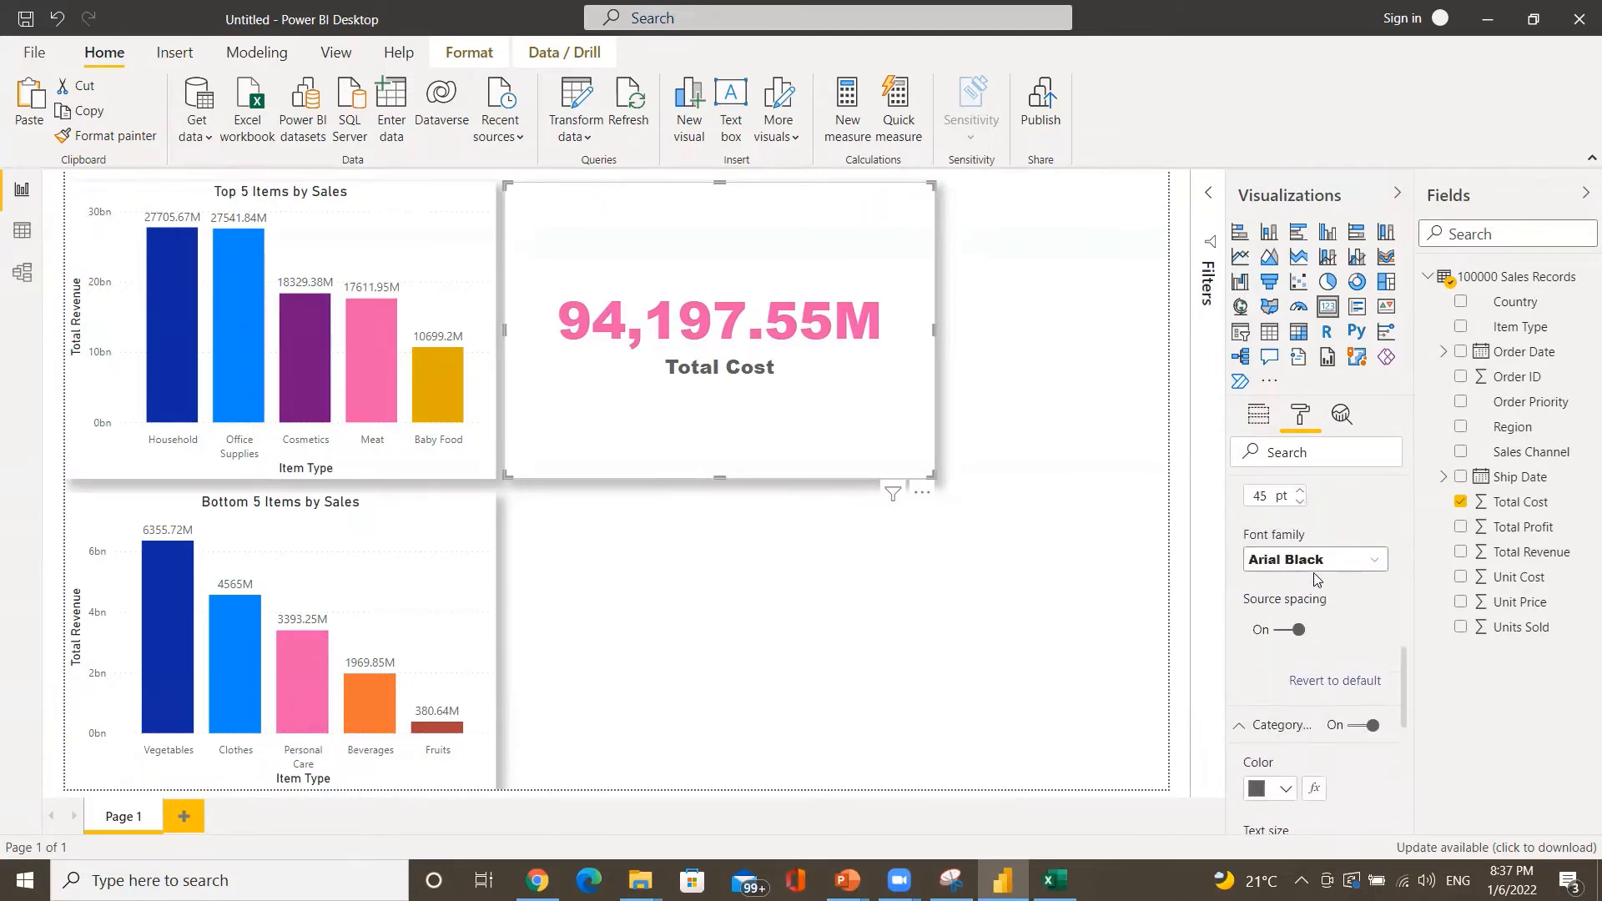
{"action": "scroll", "coordinate": [1317, 580], "scroll_direction": "up", "scroll_amount": 5}
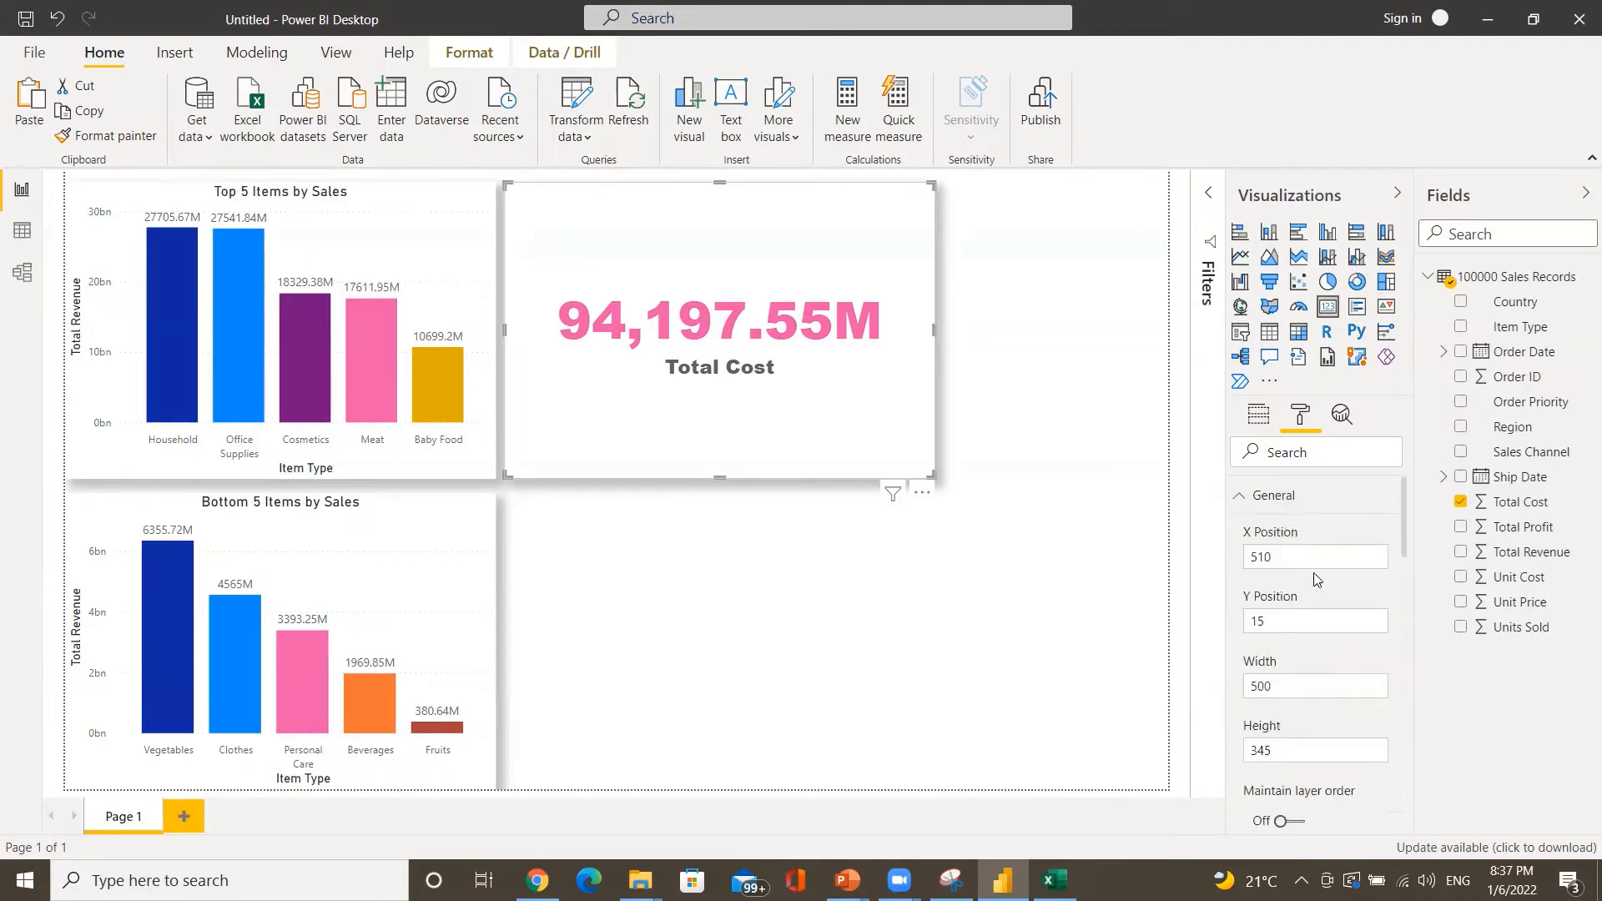
{"action": "left_click", "coordinate": [1275, 497]}
{"action": "scroll", "coordinate": [1299, 584], "scroll_direction": "down", "scroll_amount": 10}
{"action": "scroll", "coordinate": [1299, 584], "scroll_direction": "down", "scroll_amount": 5}
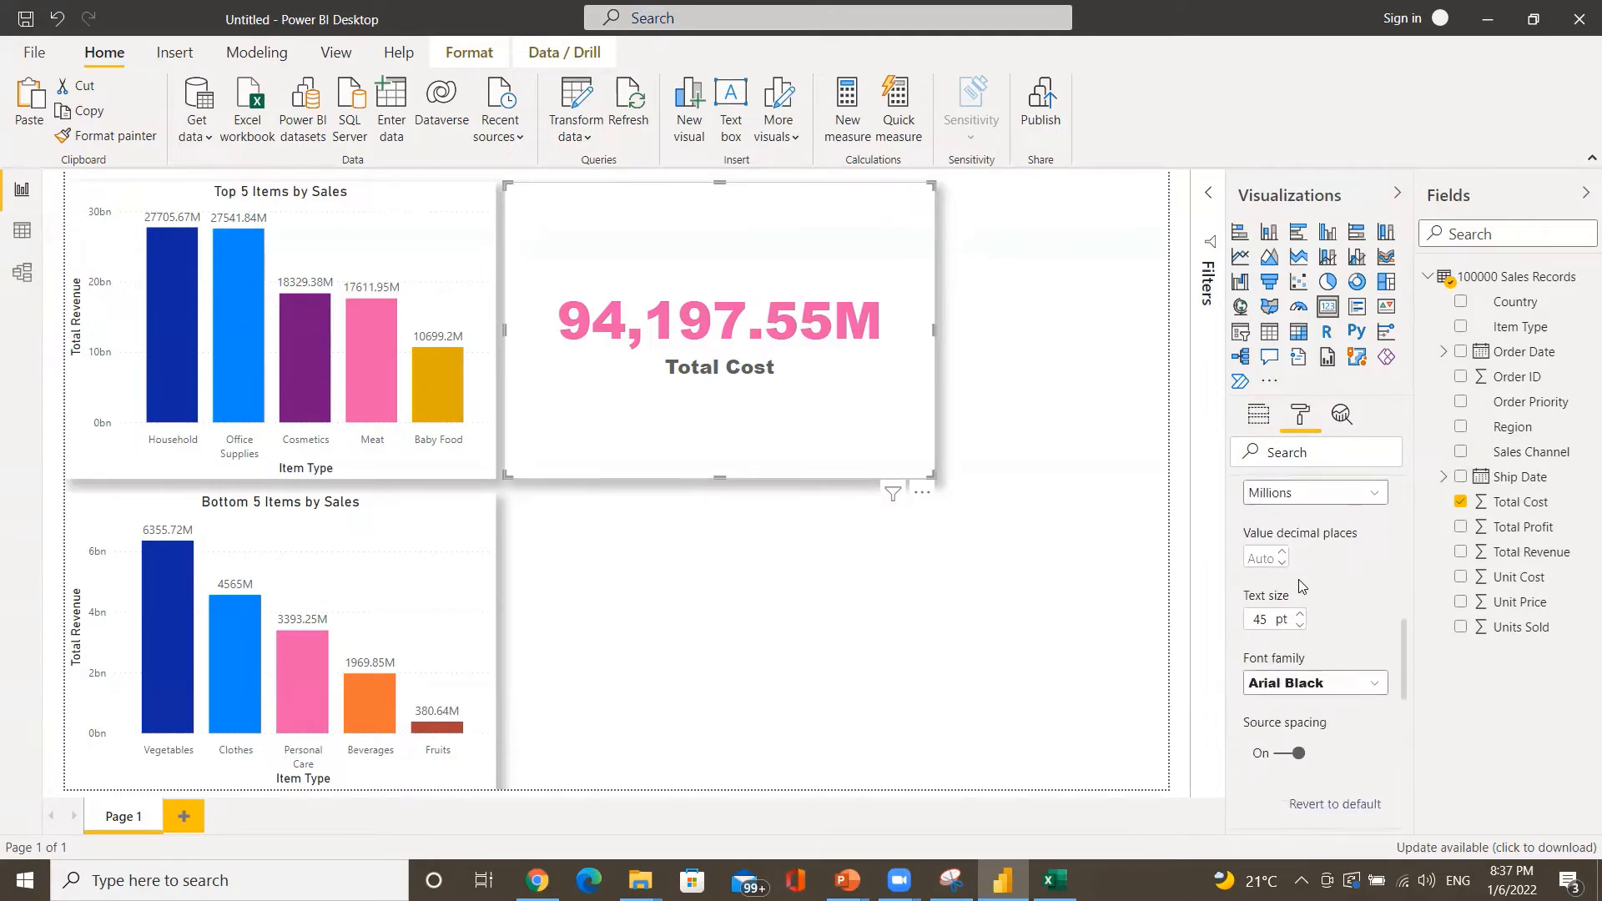
{"action": "scroll", "coordinate": [1299, 584], "scroll_direction": "down", "scroll_amount": 6}
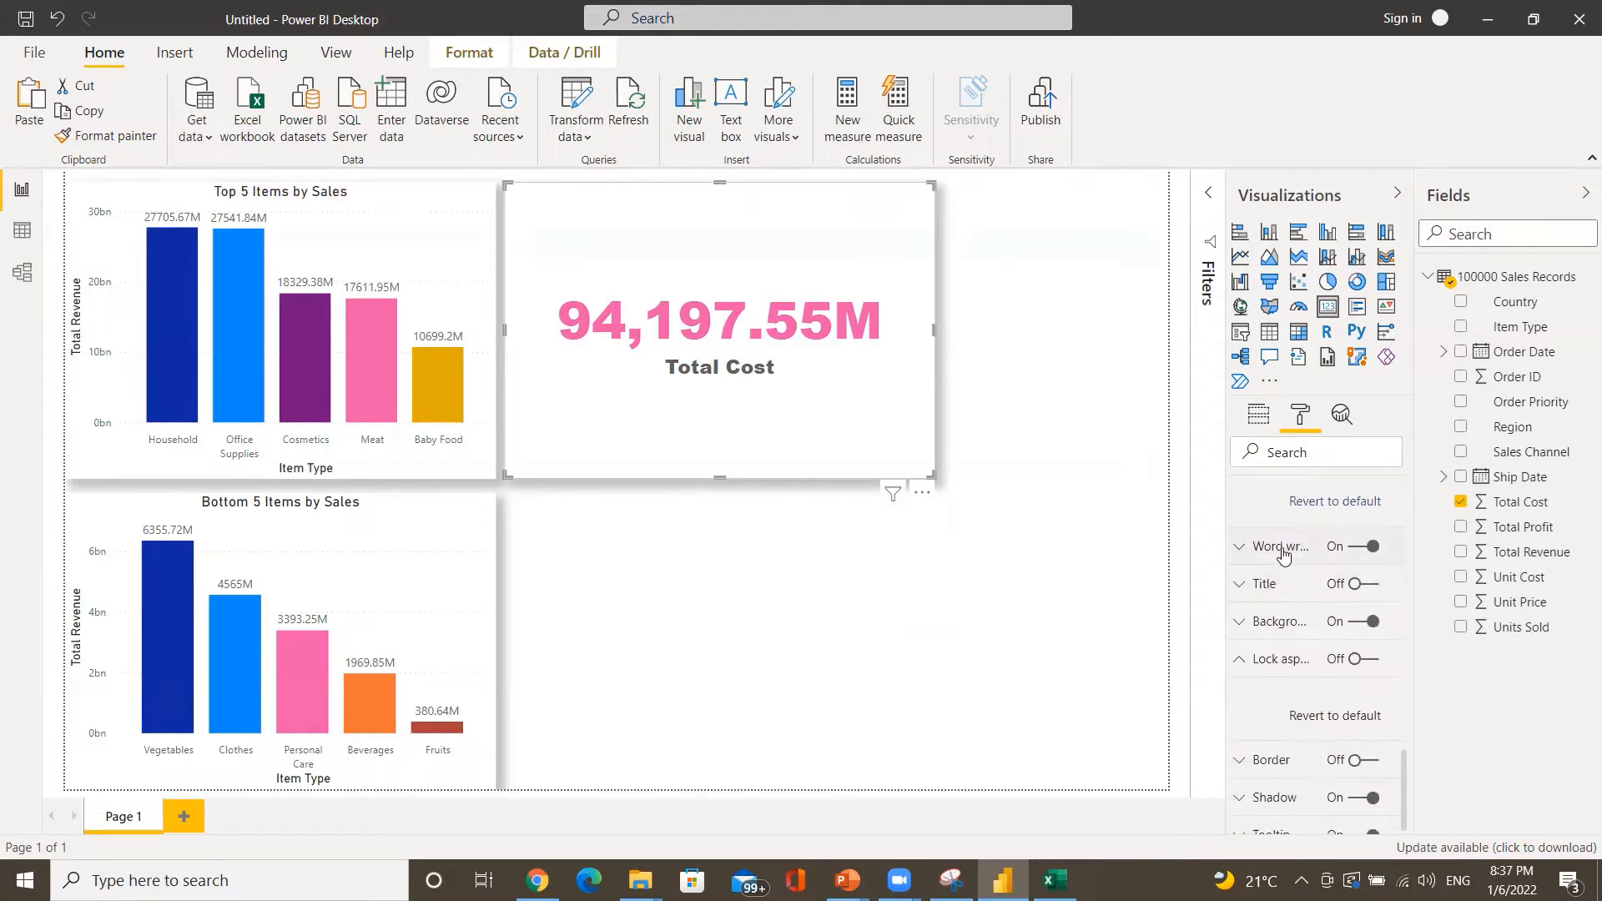
{"action": "left_click", "coordinate": [1281, 549]}
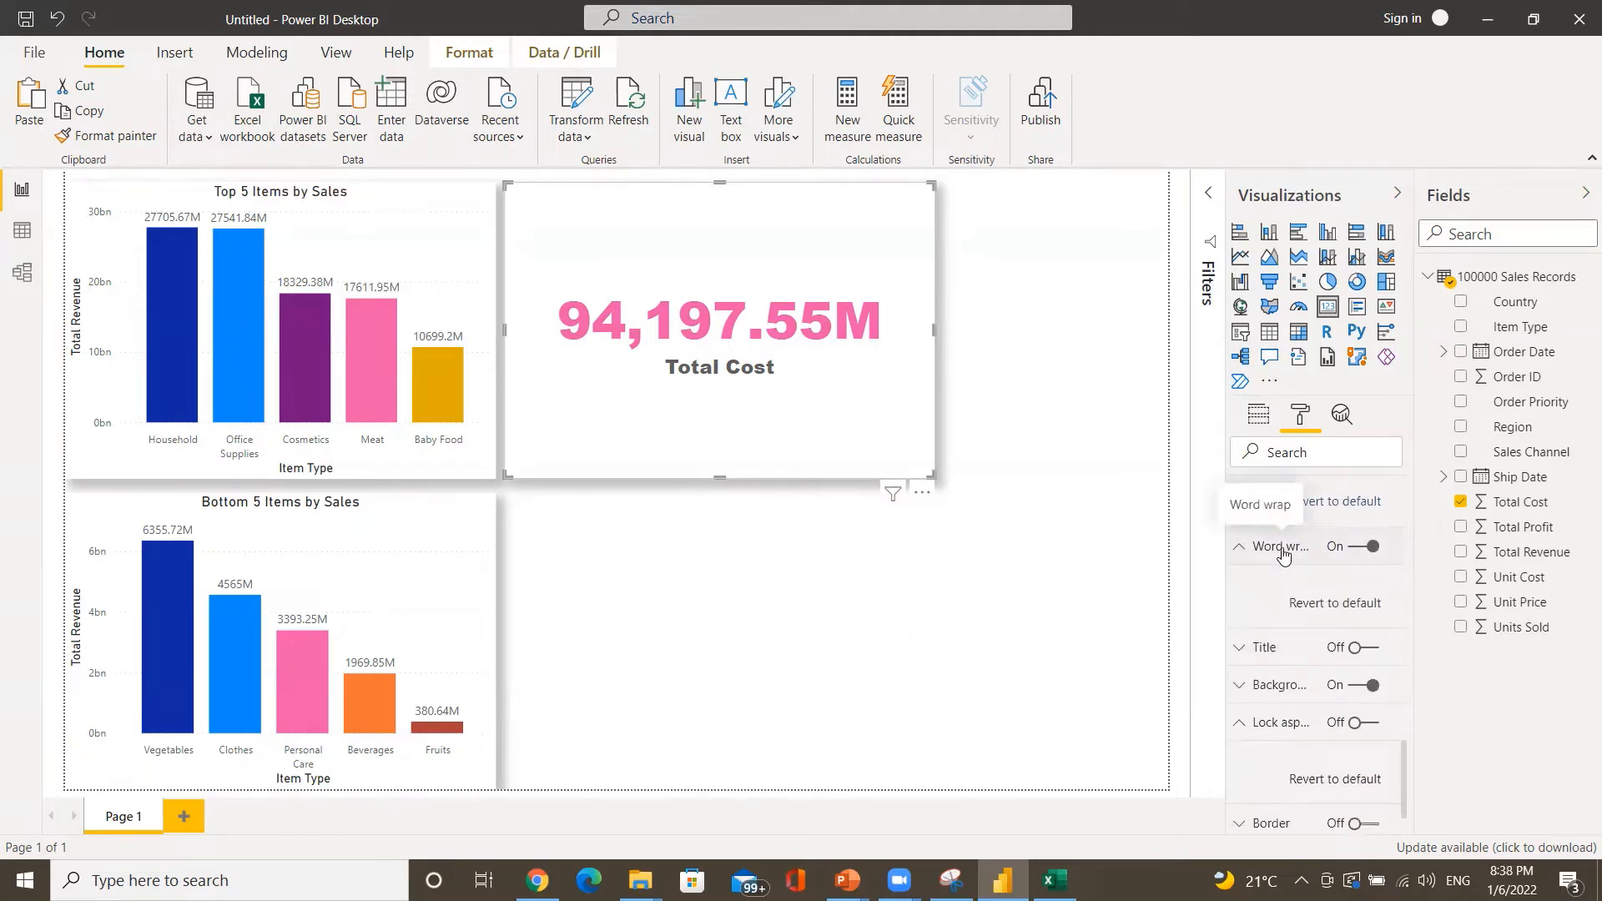
{"action": "left_click", "coordinate": [1283, 551]}
- Try orange, blue, gold and black as the Total Cost card's background color
{"action": "left_click", "coordinate": [1285, 584]}
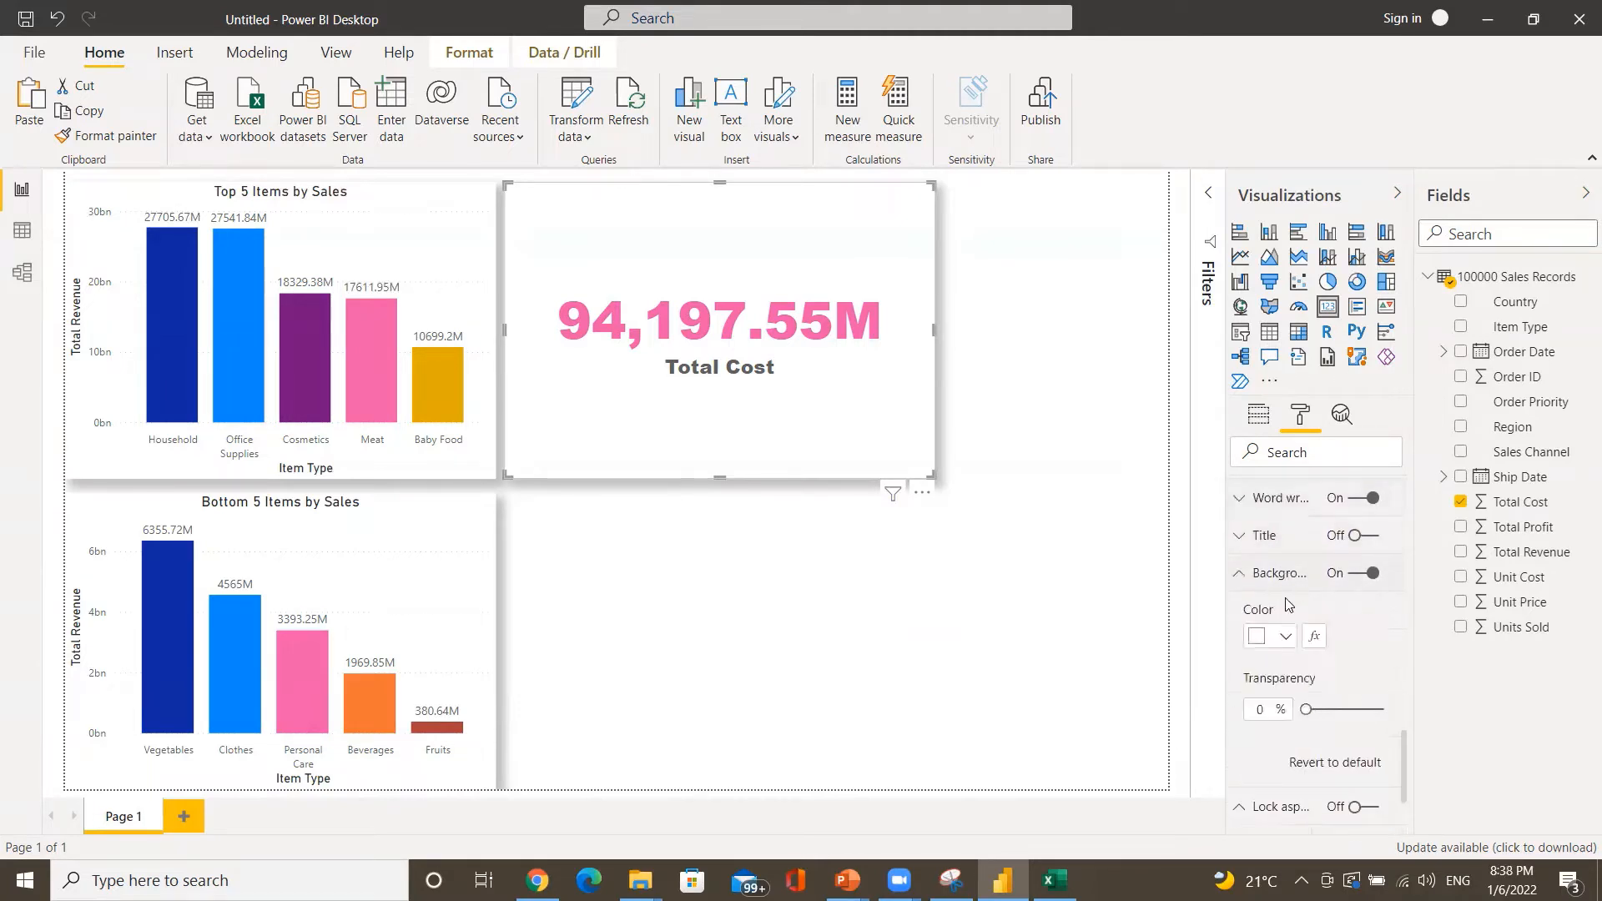
{"action": "left_click", "coordinate": [1285, 639]}
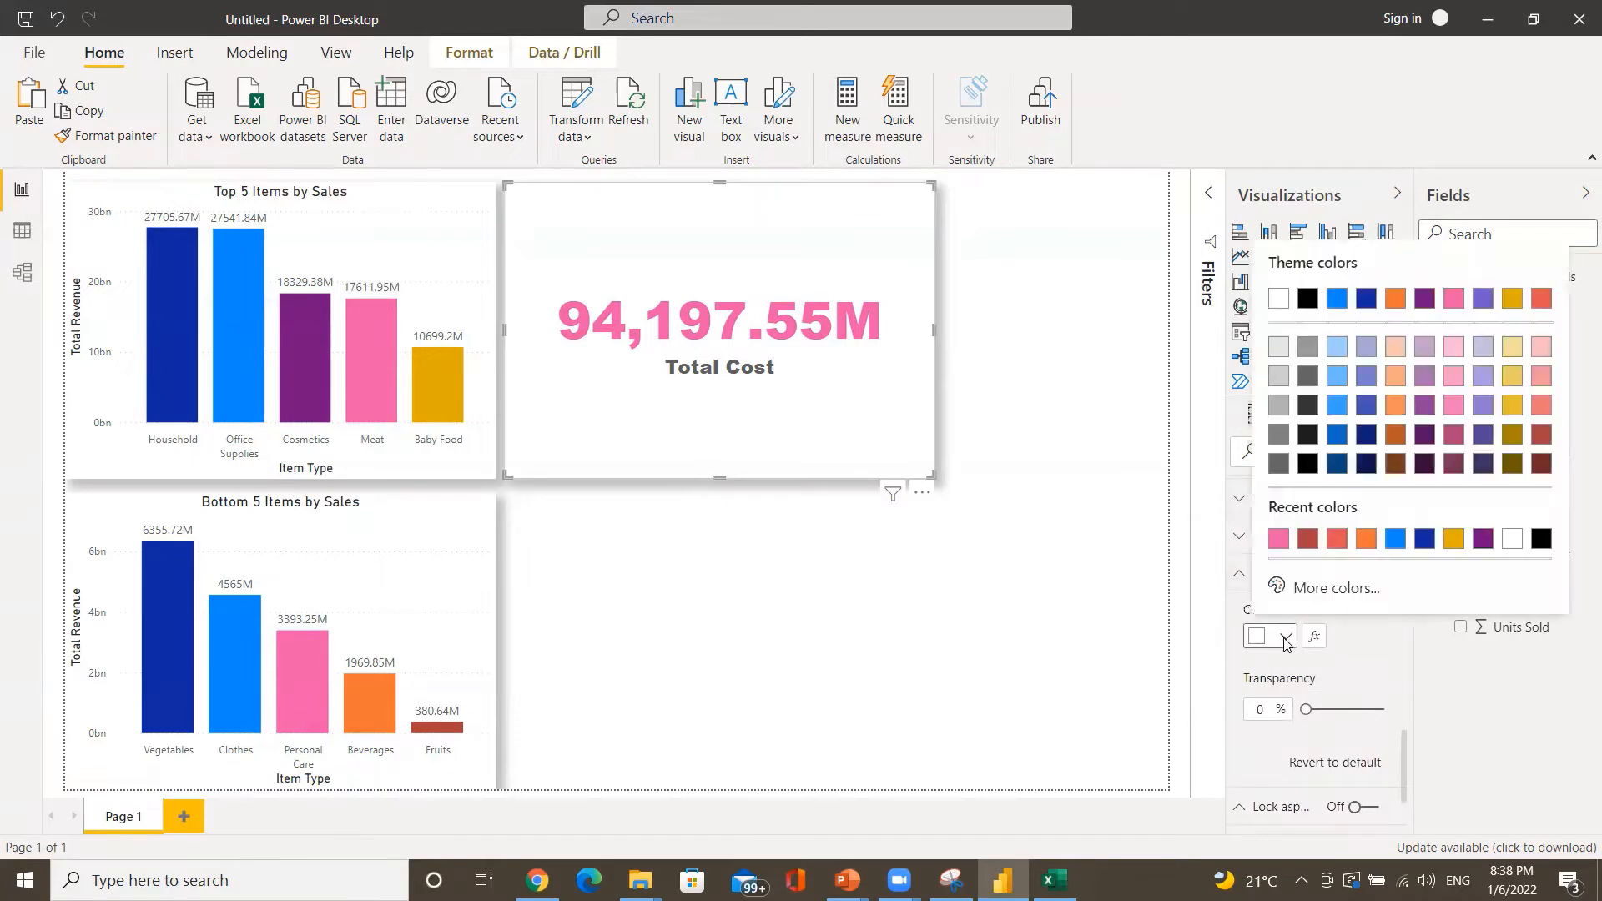
{"action": "left_click", "coordinate": [1368, 547]}
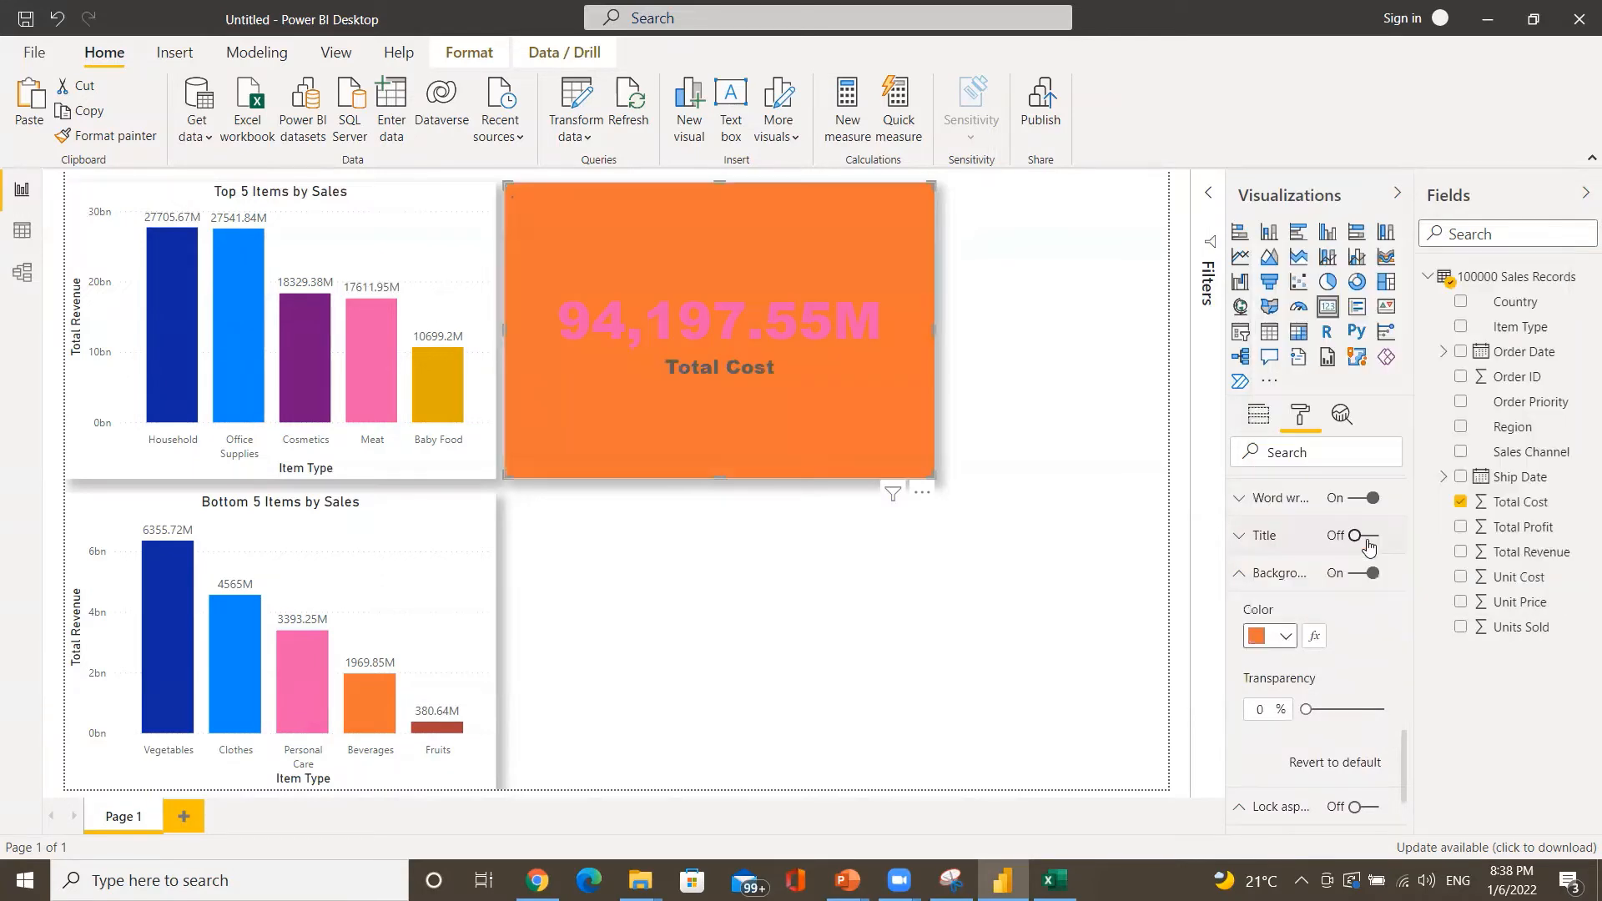
{"action": "left_click", "coordinate": [1285, 639]}
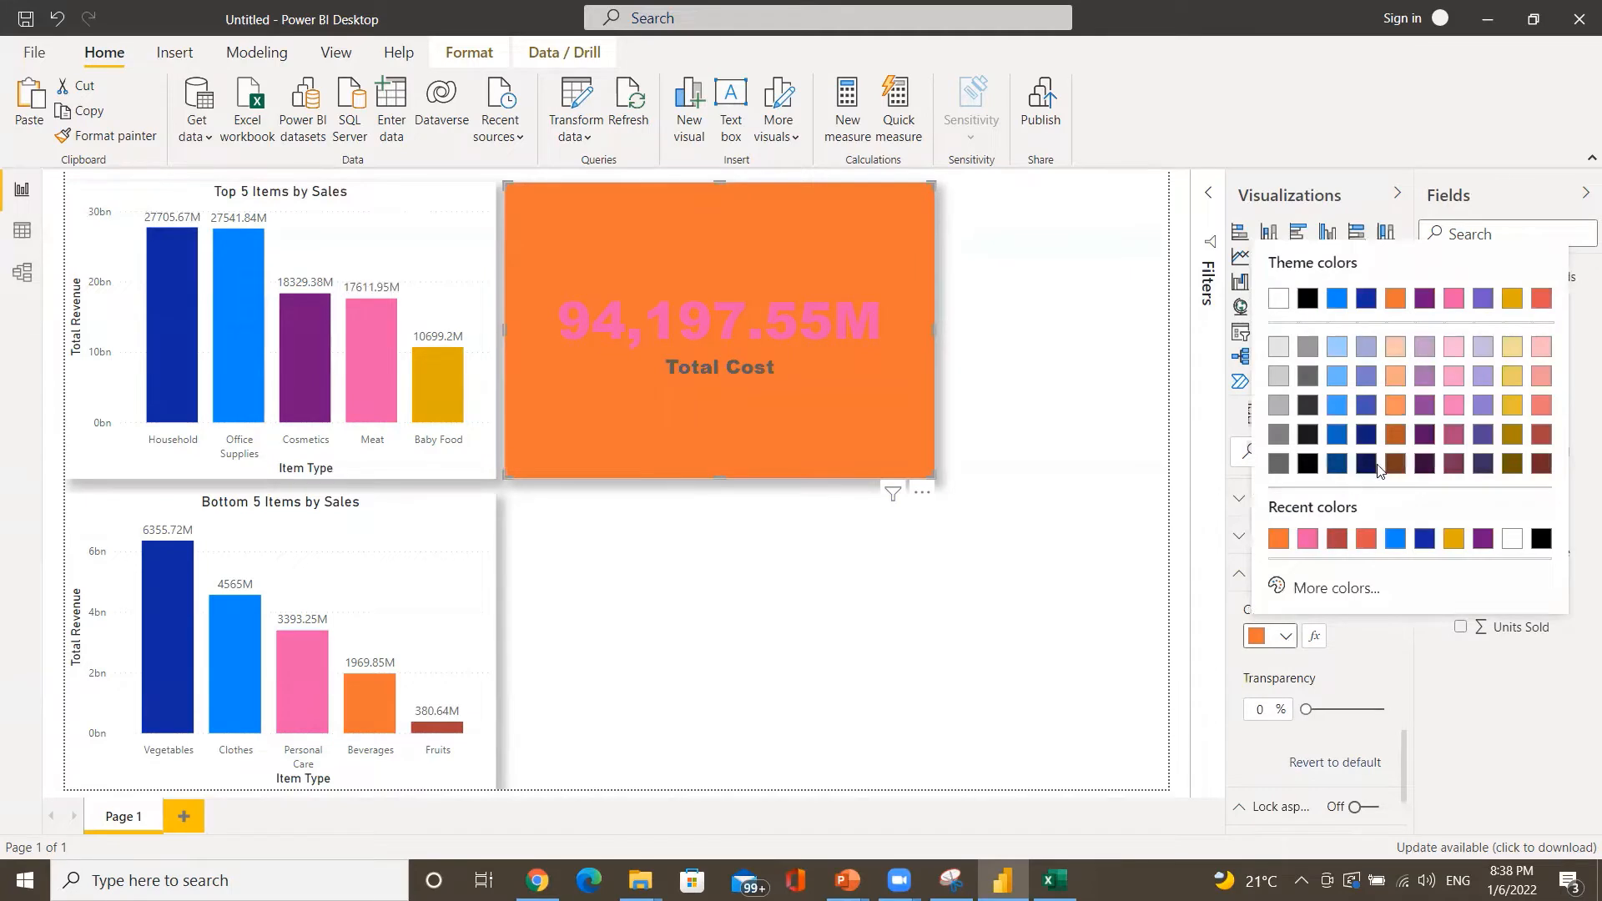
{"action": "left_click", "coordinate": [1396, 544]}
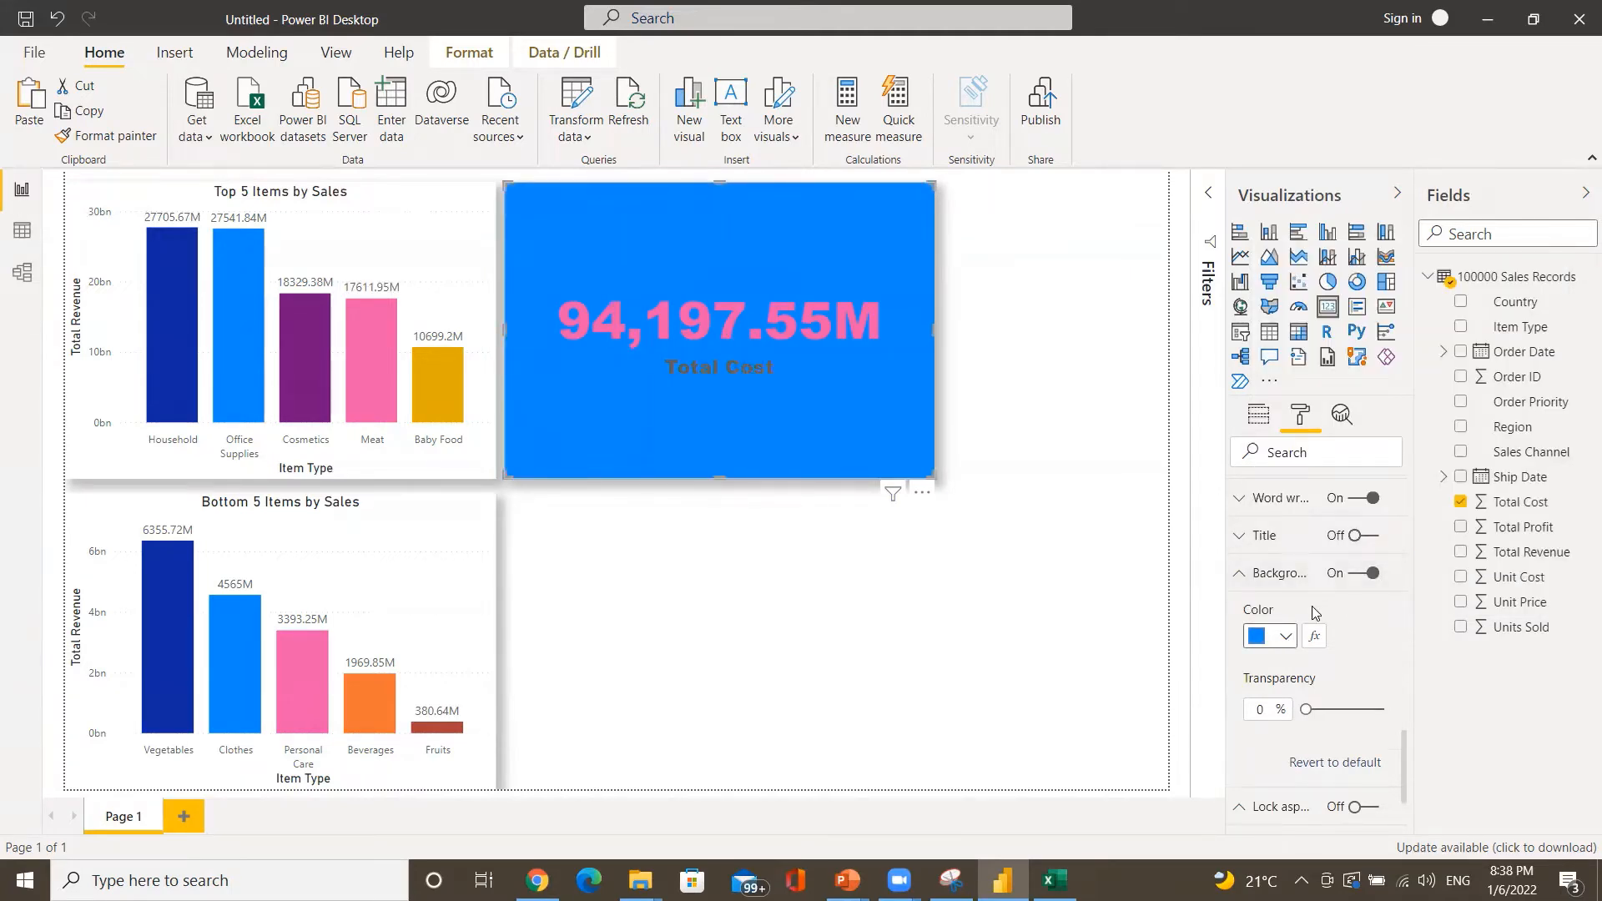
{"action": "left_click", "coordinate": [1285, 638]}
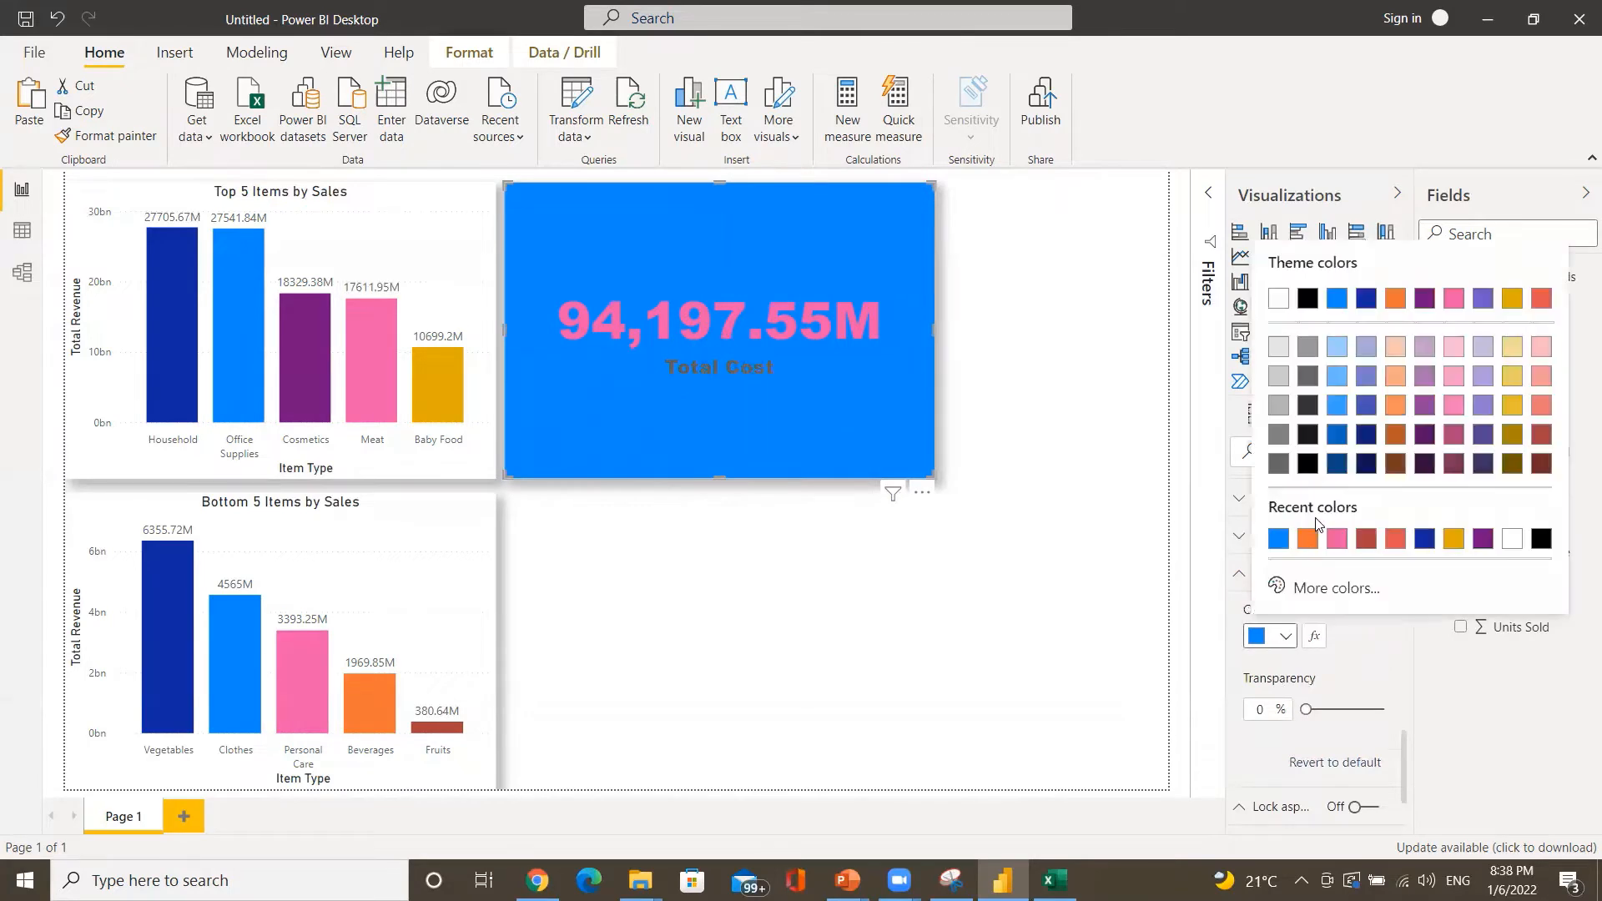
{"action": "left_click", "coordinate": [1454, 544]}
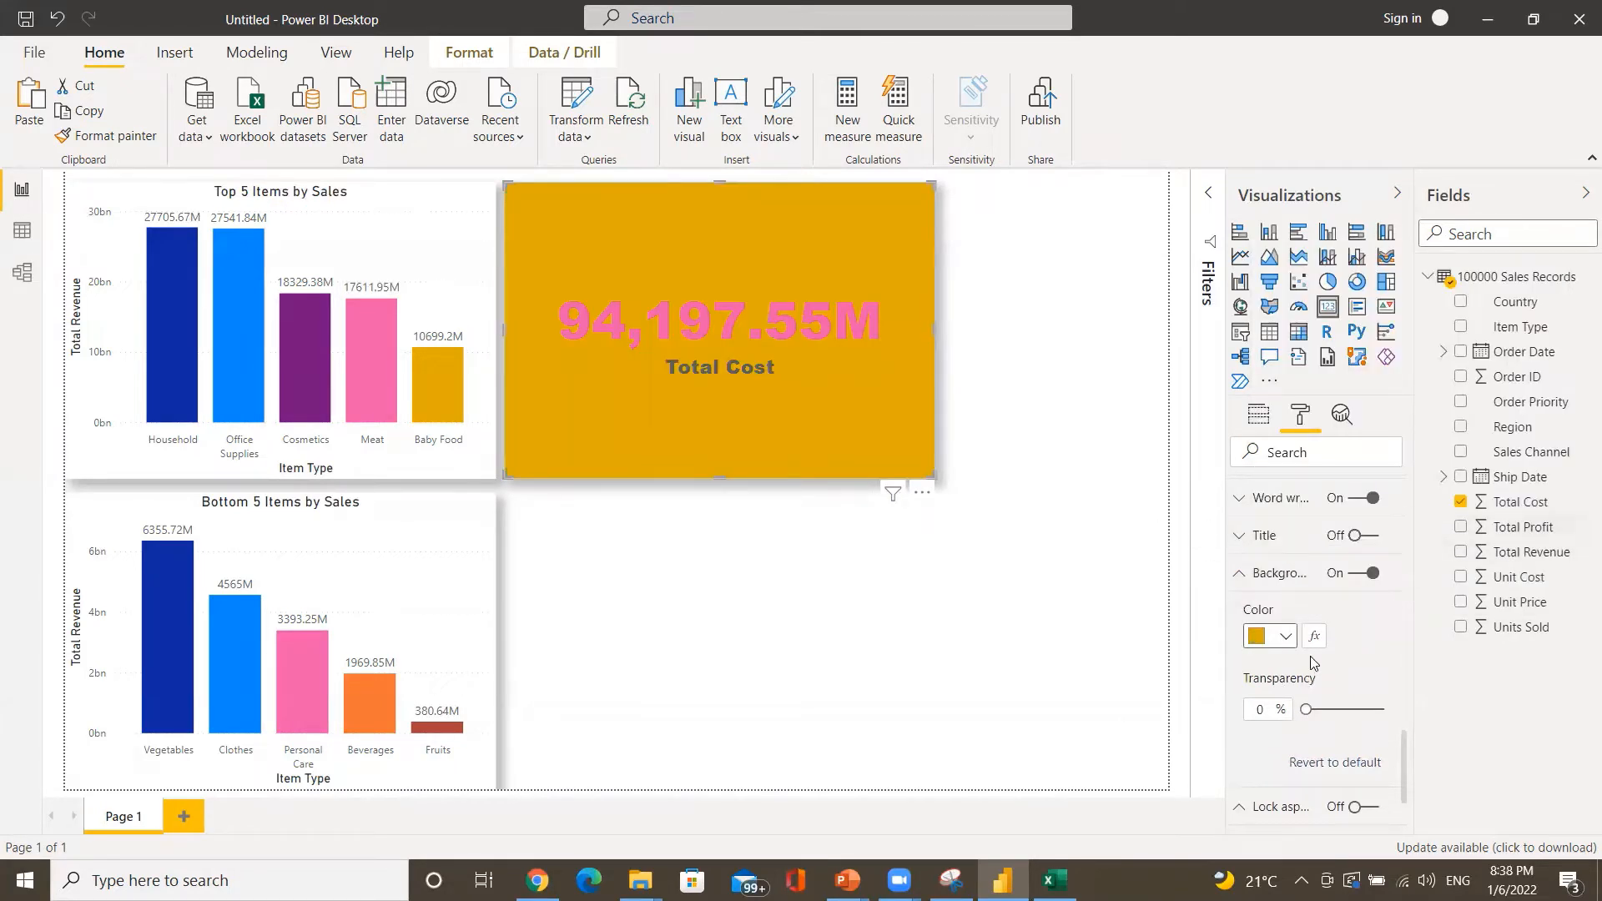
{"action": "left_click", "coordinate": [1285, 638]}
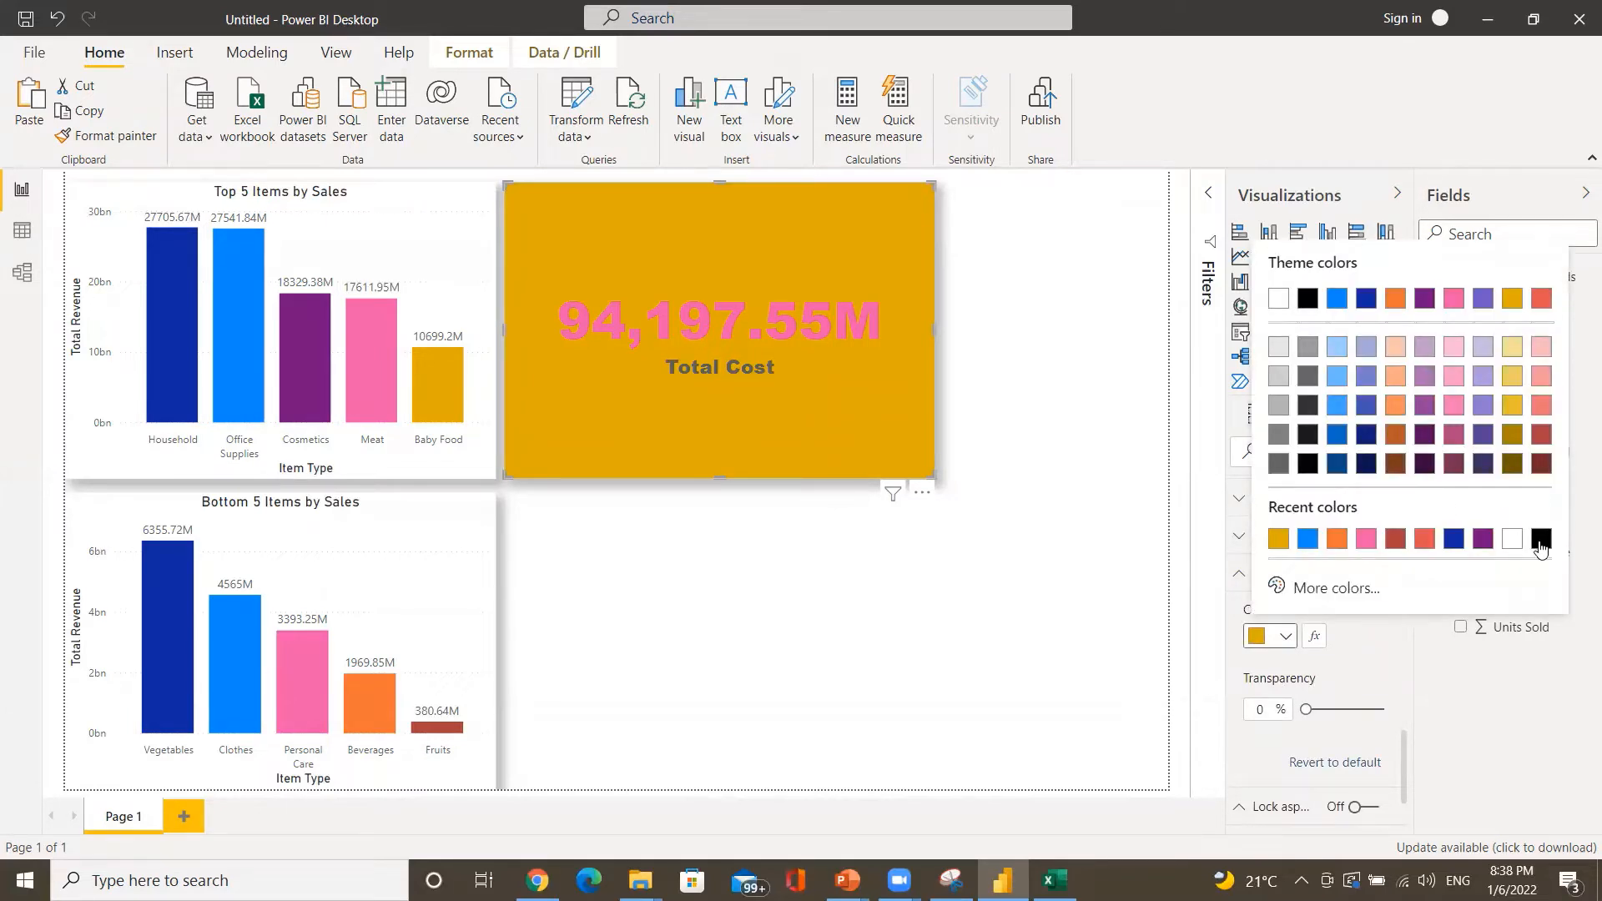
{"action": "left_click", "coordinate": [1541, 539]}
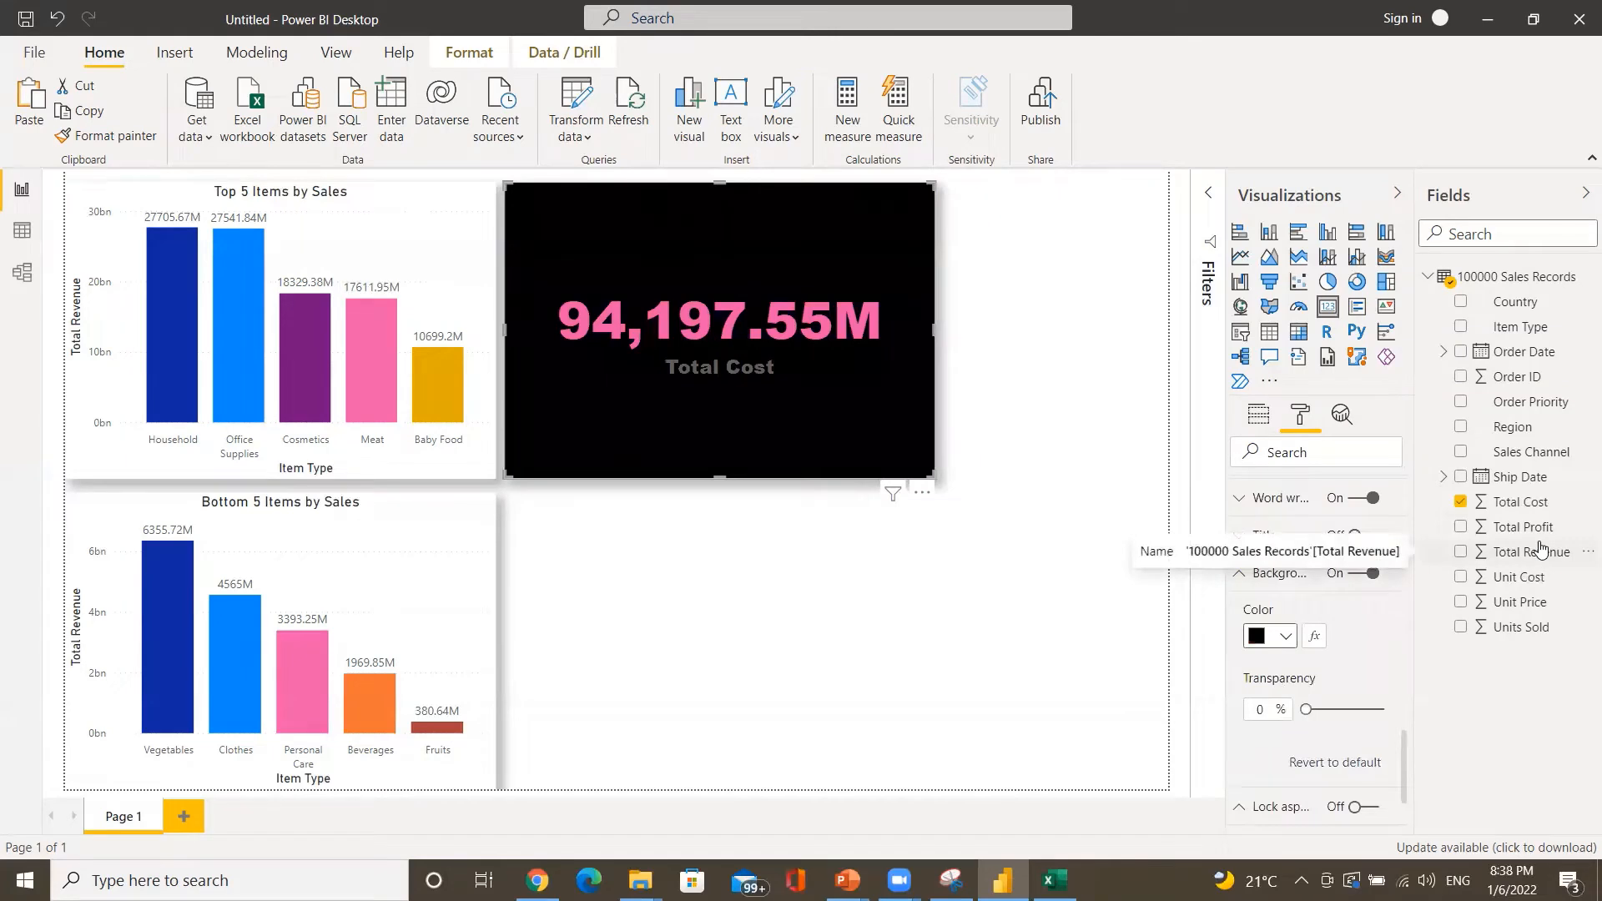
- Try several custom colors for the Total Cost card's background and settle on a custom green
{"action": "left_click", "coordinate": [1286, 638]}
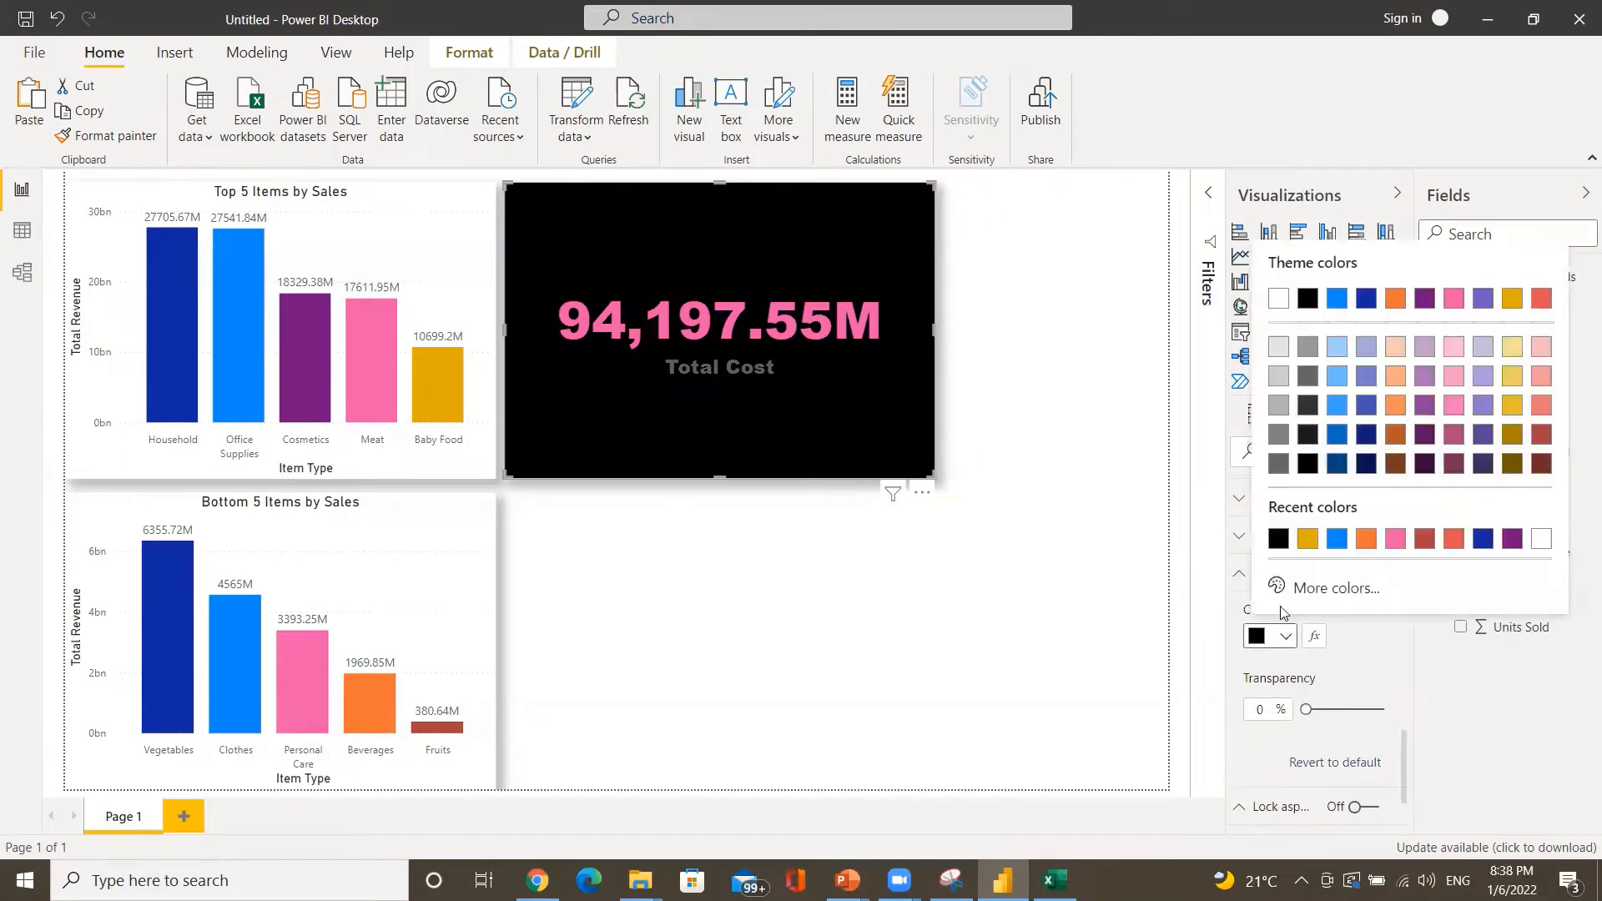
{"action": "left_click", "coordinate": [1299, 587]}
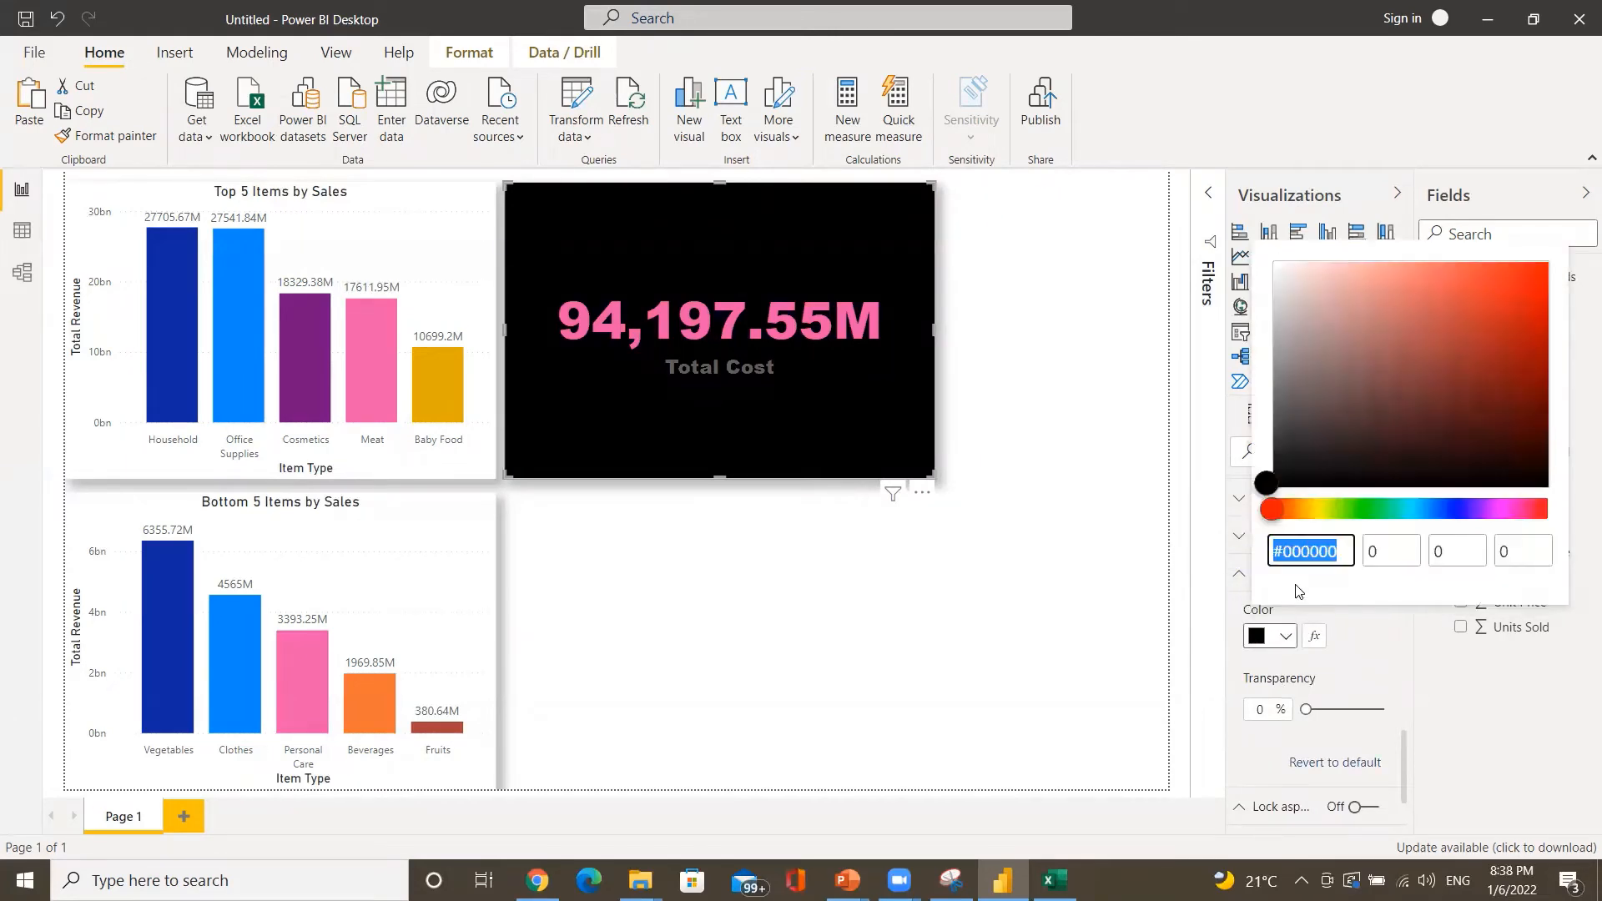
{"action": "left_click", "coordinate": [1316, 511]}
{"action": "left_click", "coordinate": [1495, 294]}
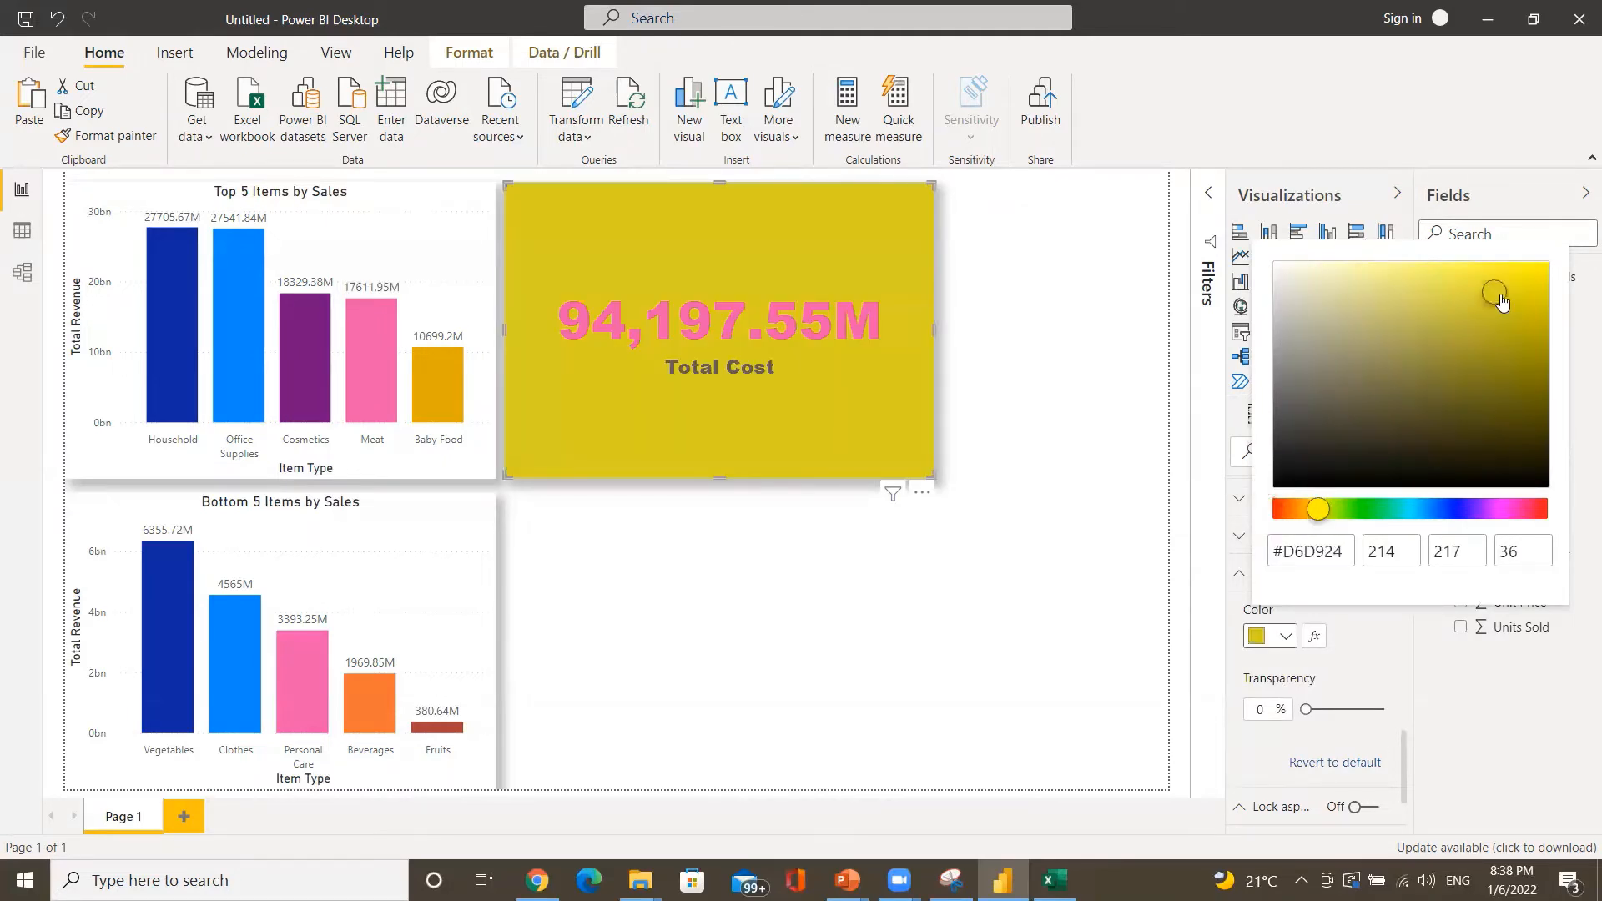
{"action": "left_click", "coordinate": [1344, 510]}
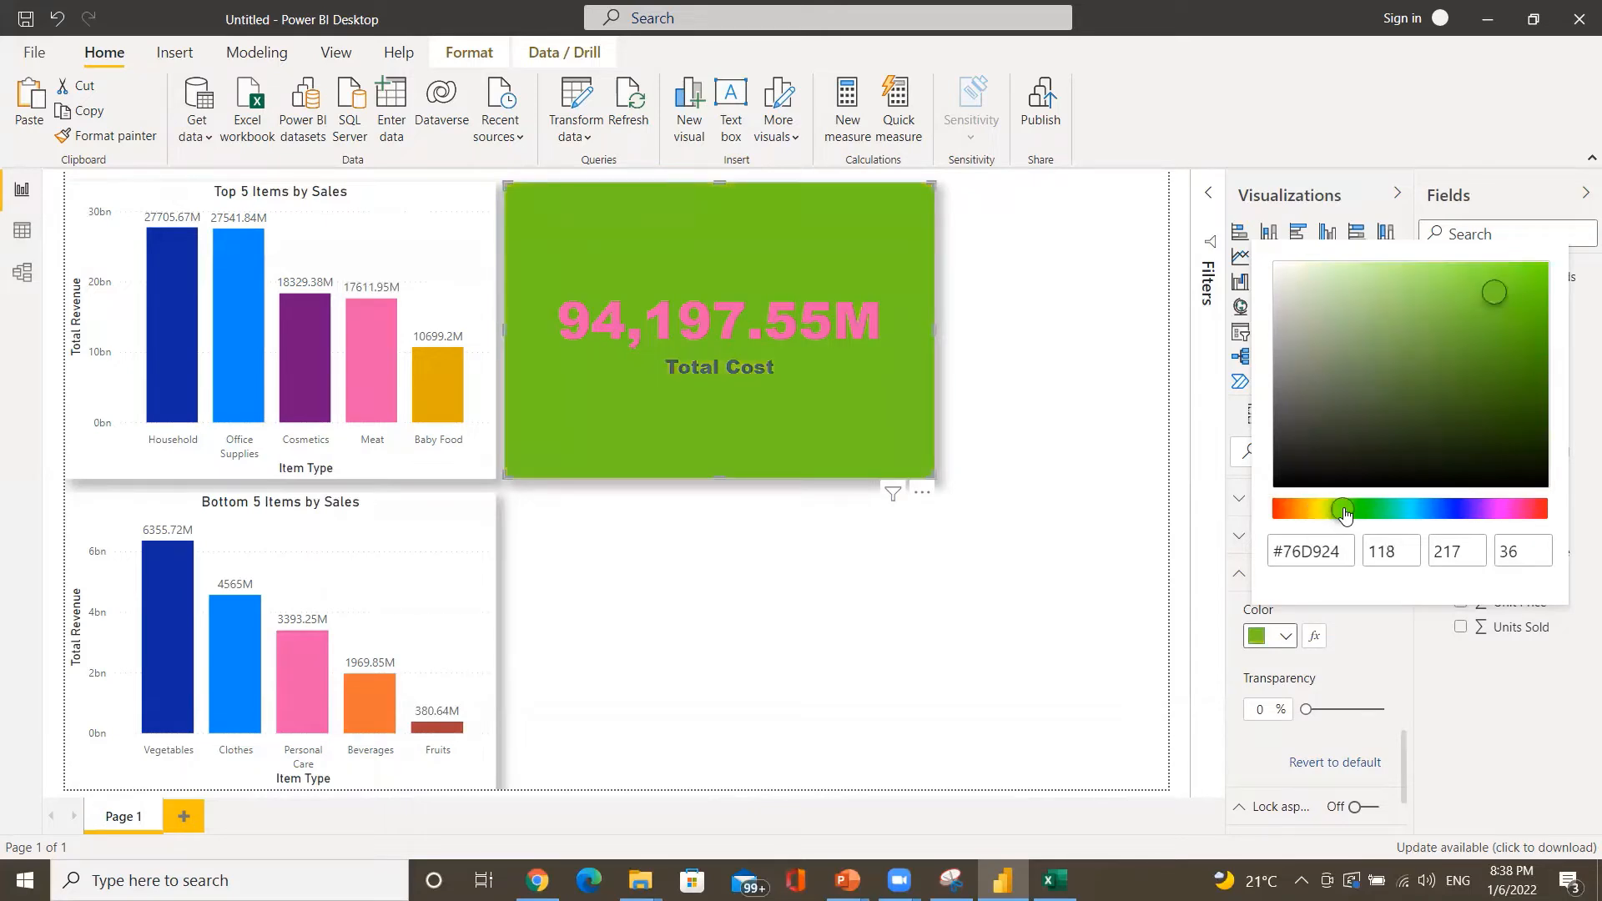
{"action": "left_click_drag", "start_coordinate": [1344, 510], "coordinate": [1427, 514]}
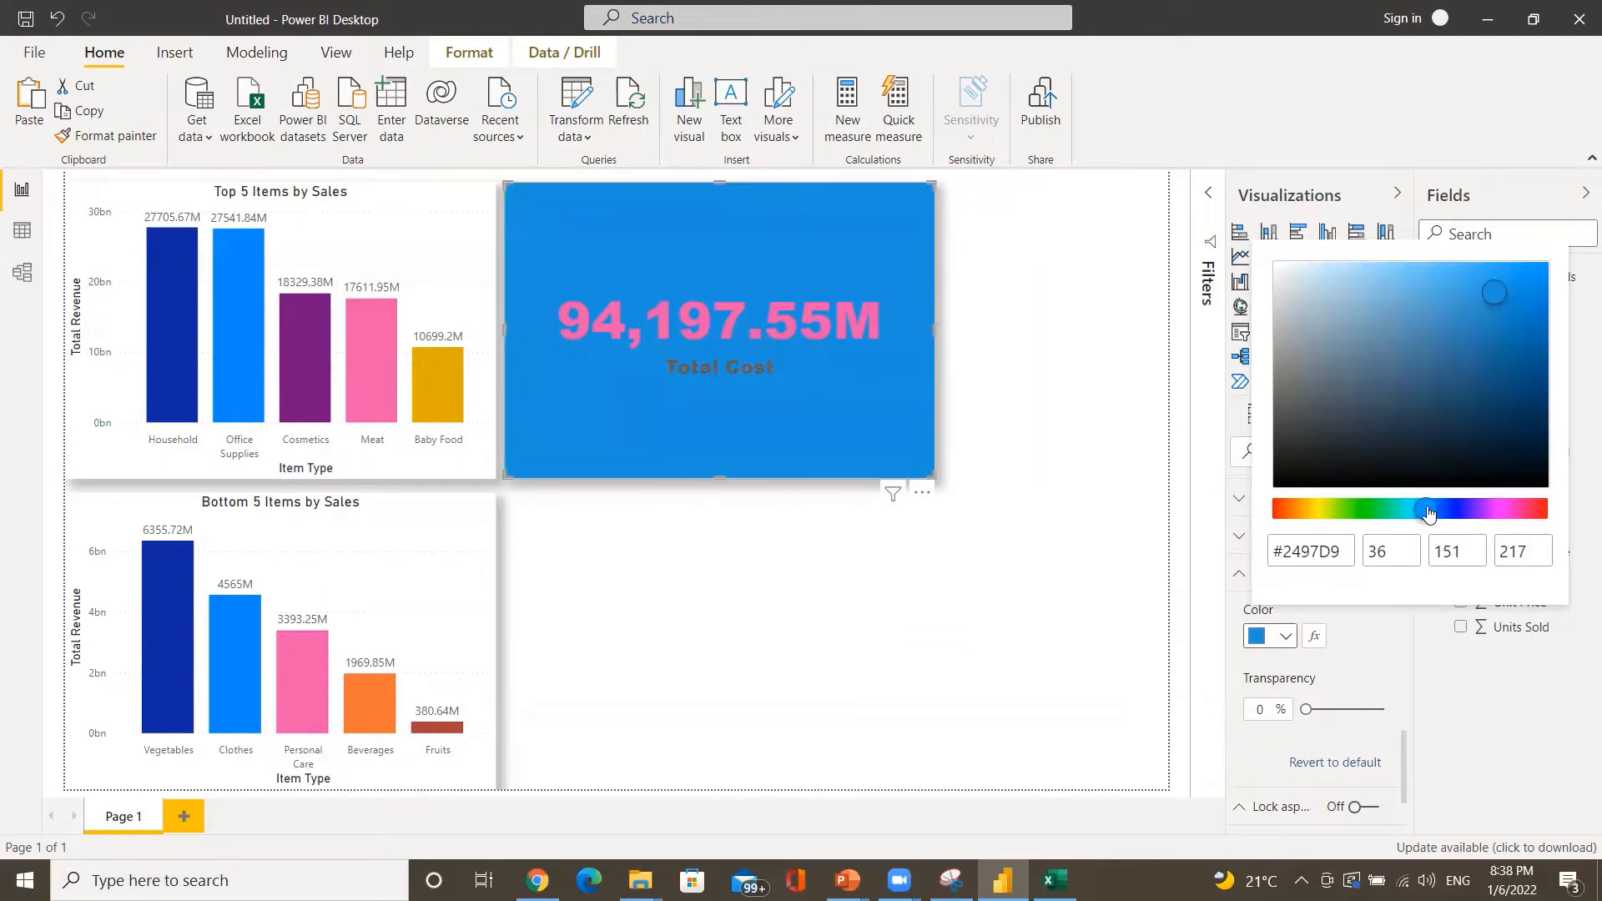
{"action": "left_click", "coordinate": [1448, 512]}
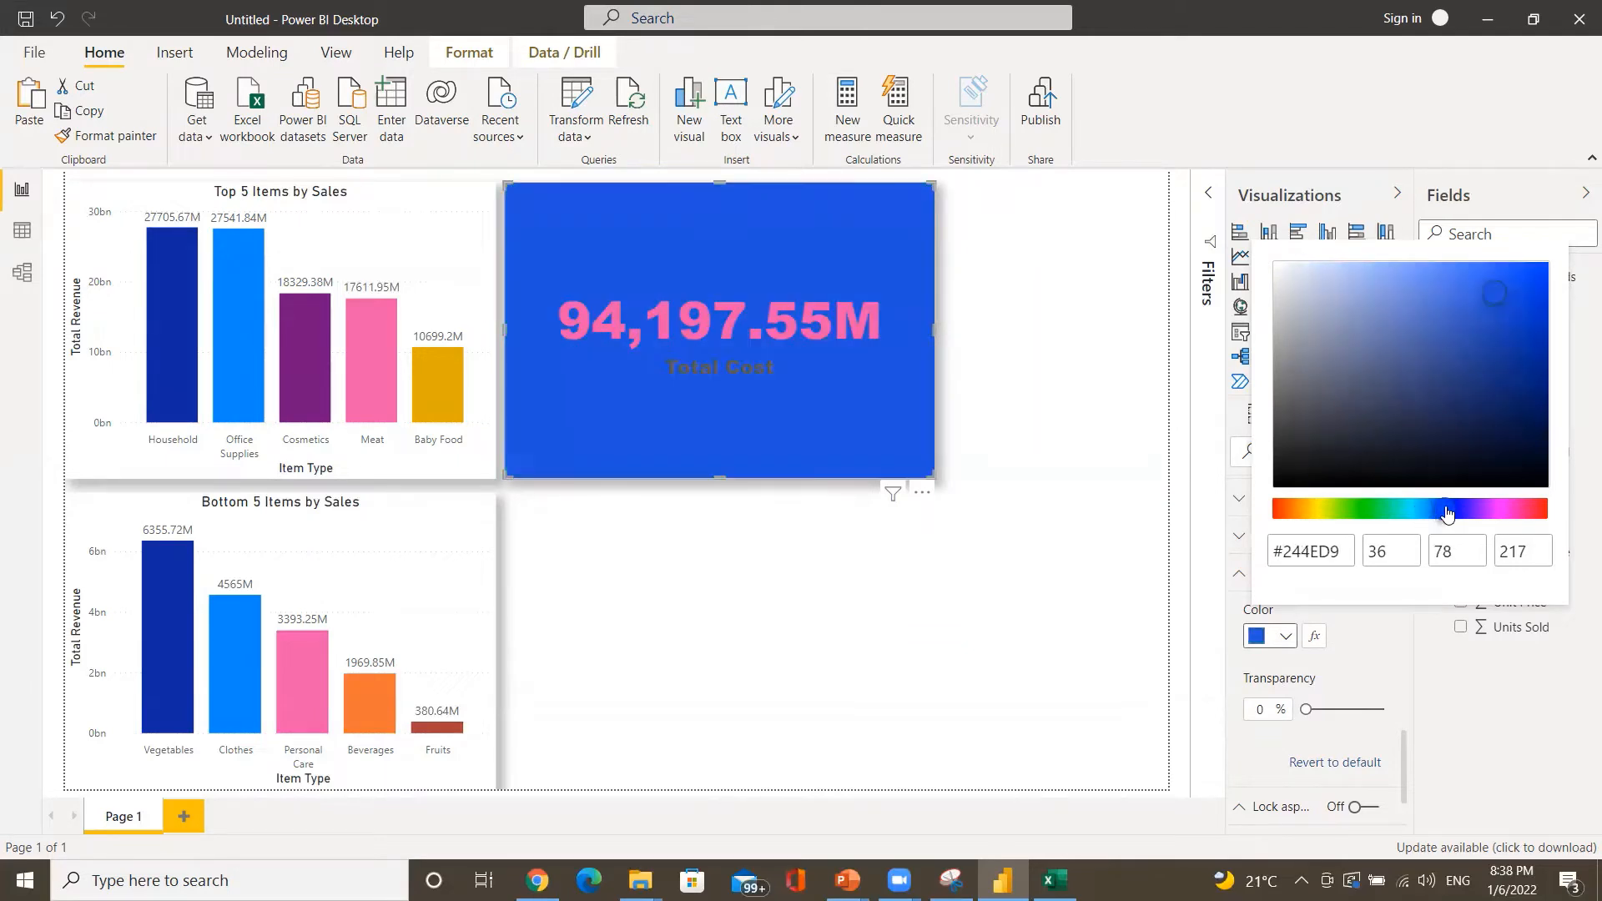
{"action": "left_click", "coordinate": [1506, 512]}
{"action": "left_click", "coordinate": [1371, 512]}
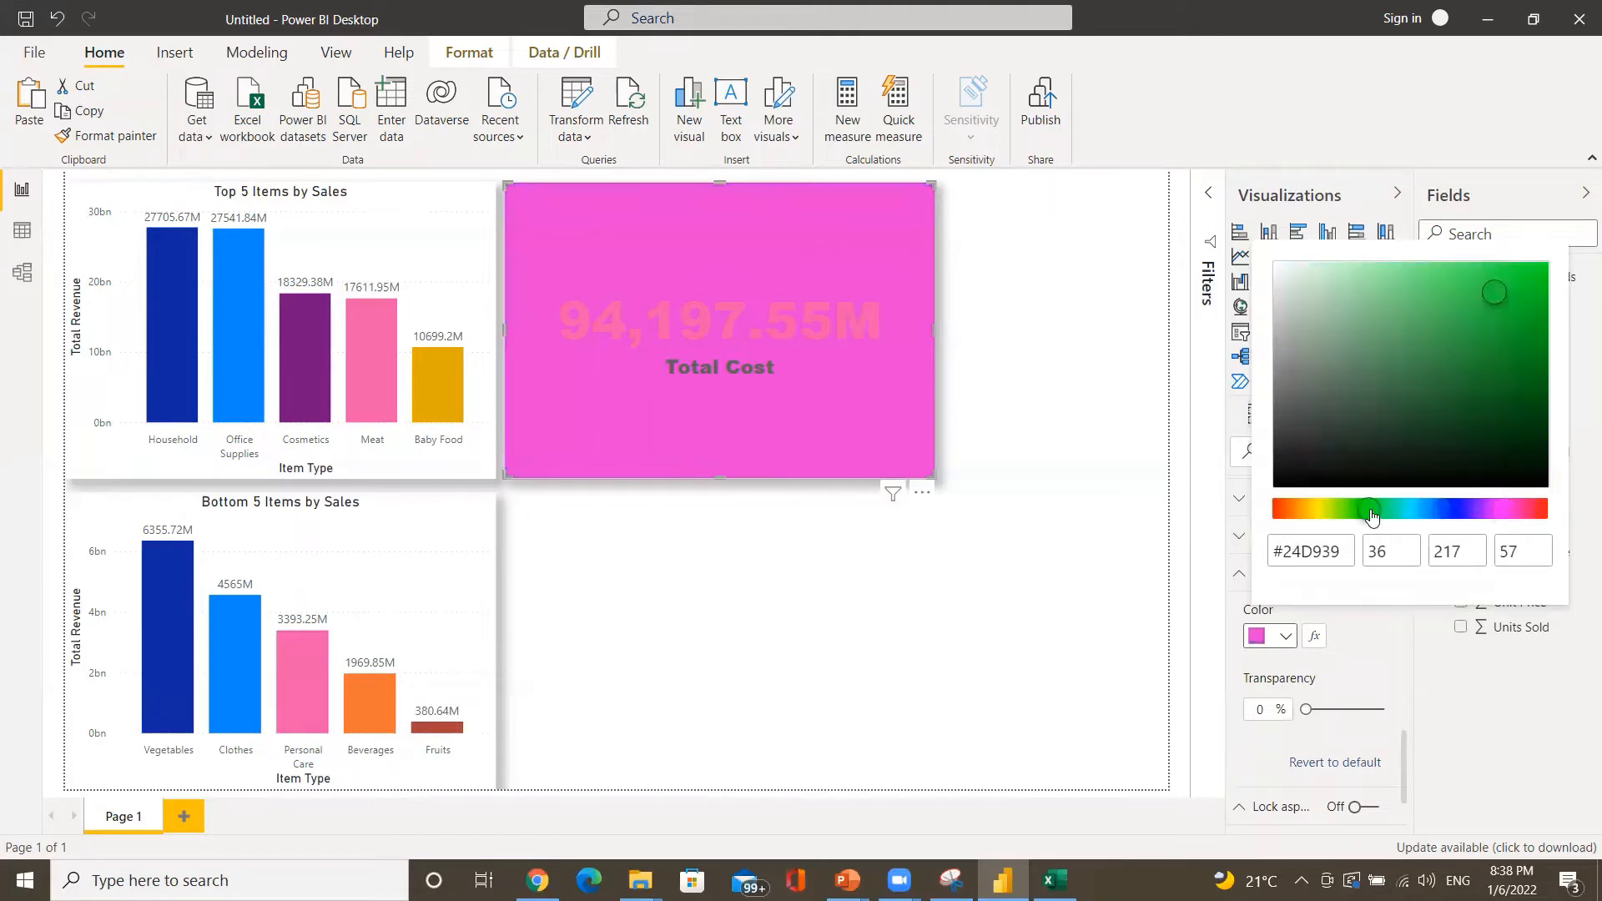
{"action": "left_click", "coordinate": [1351, 632]}
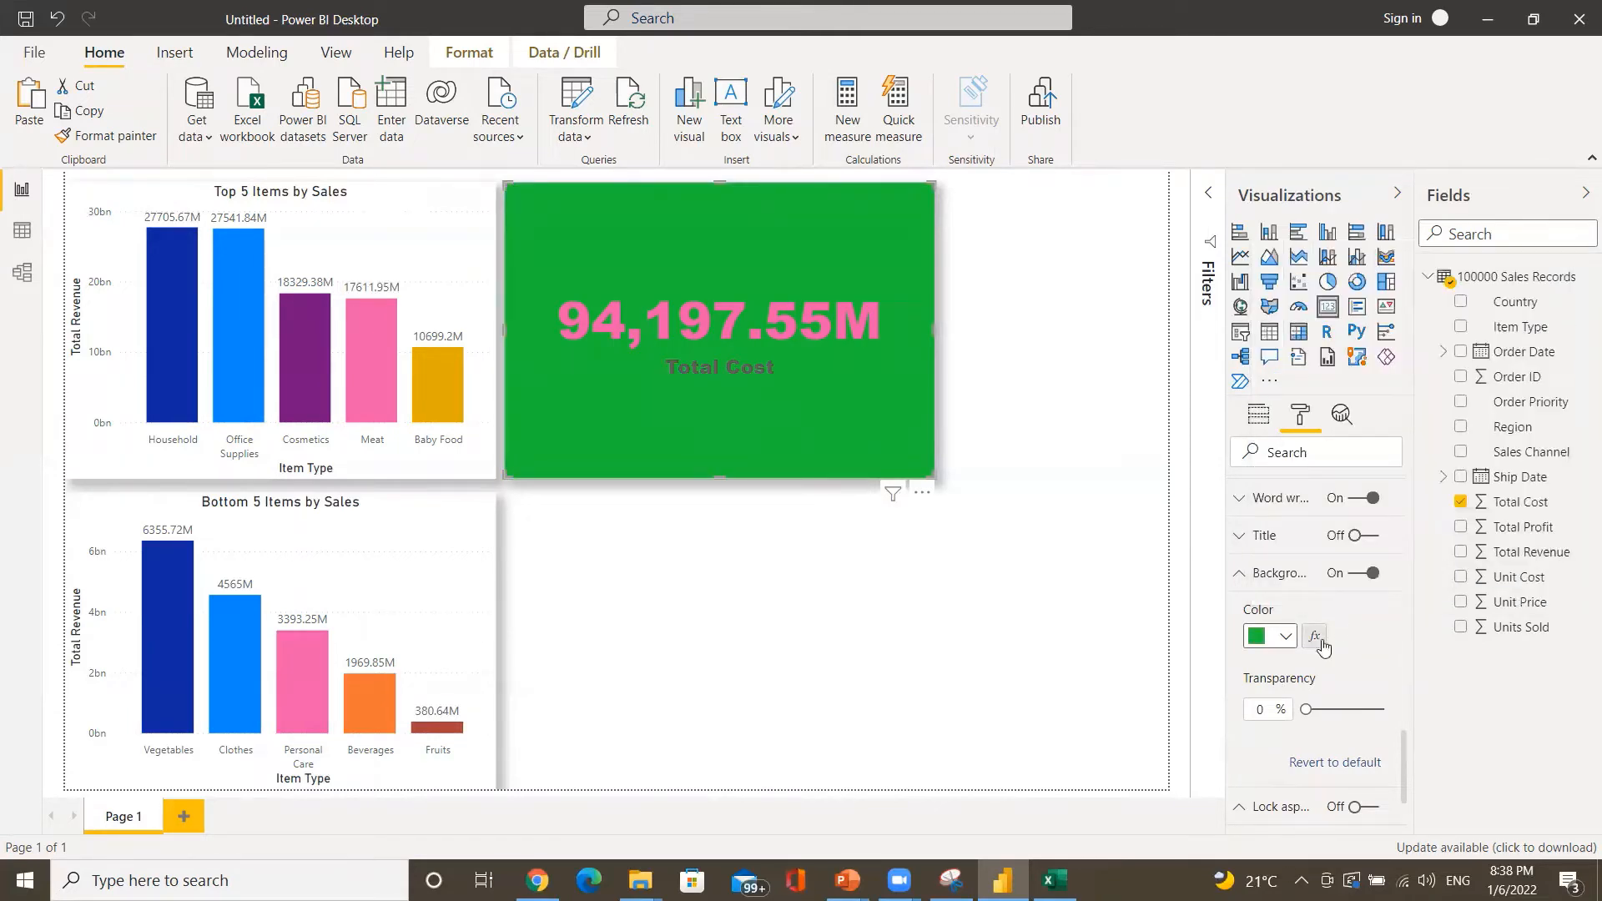
- Set the Total Cost card's data label color to black
{"action": "scroll", "coordinate": [1322, 647], "scroll_direction": "down", "scroll_amount": 3}
{"action": "scroll", "coordinate": [1323, 647], "scroll_direction": "up", "scroll_amount": 5}
{"action": "scroll", "coordinate": [1325, 647], "scroll_direction": "up", "scroll_amount": 3}
{"action": "scroll", "coordinate": [1324, 647], "scroll_direction": "down", "scroll_amount": 2}
{"action": "scroll", "coordinate": [1324, 645], "scroll_direction": "up", "scroll_amount": 1}
{"action": "scroll", "coordinate": [1325, 645], "scroll_direction": "up", "scroll_amount": 4}
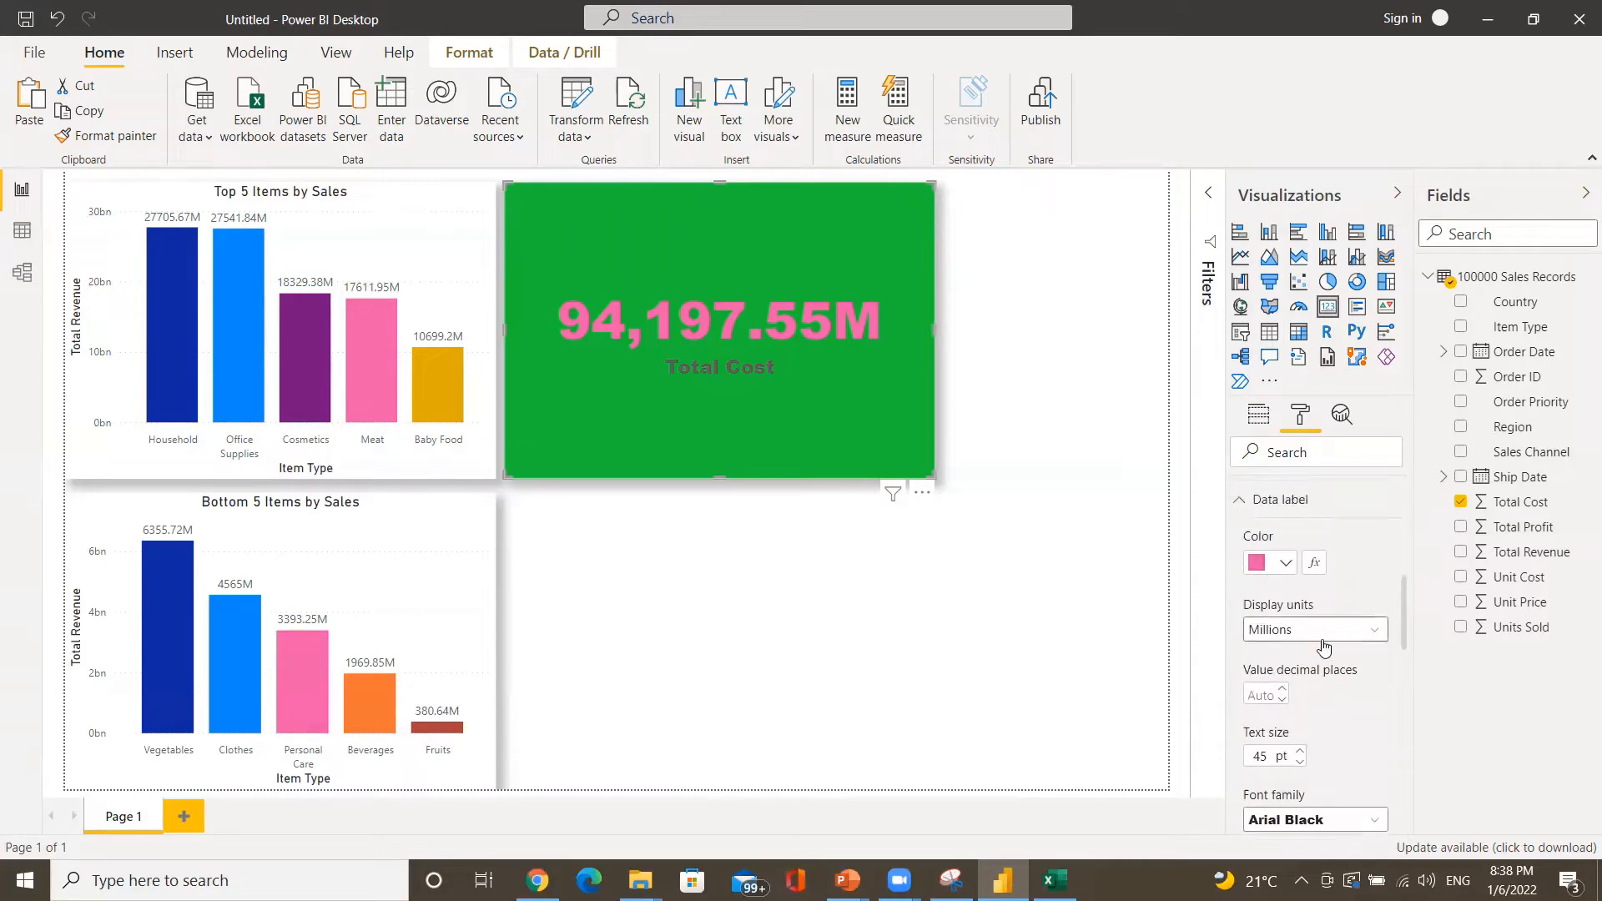
{"action": "left_click", "coordinate": [1287, 567]}
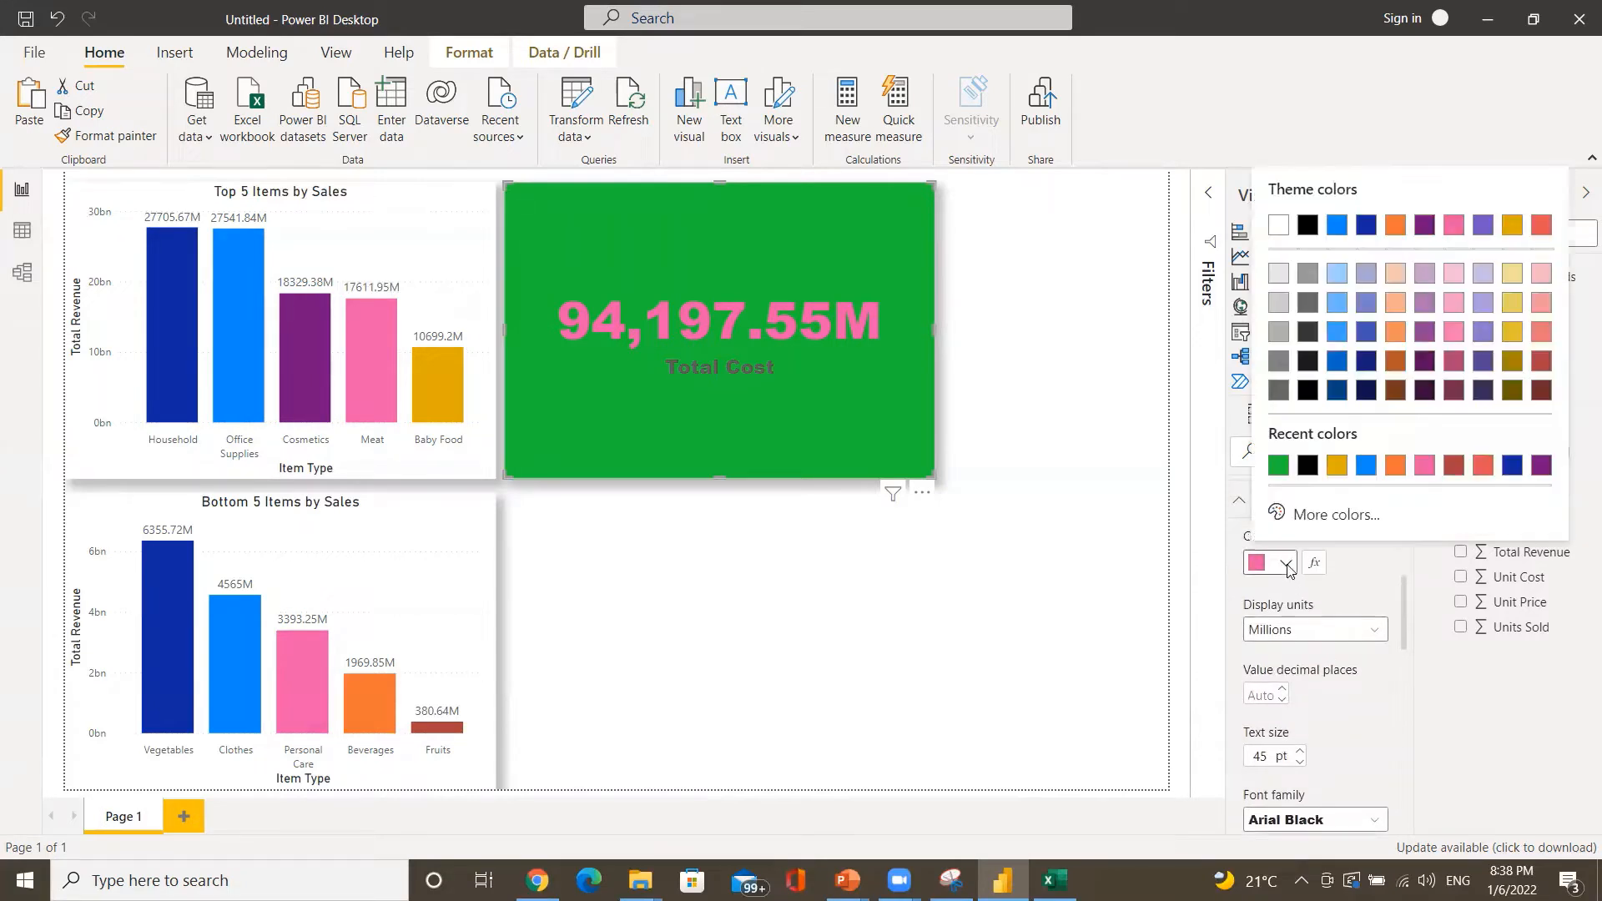
{"action": "left_click", "coordinate": [1307, 466]}
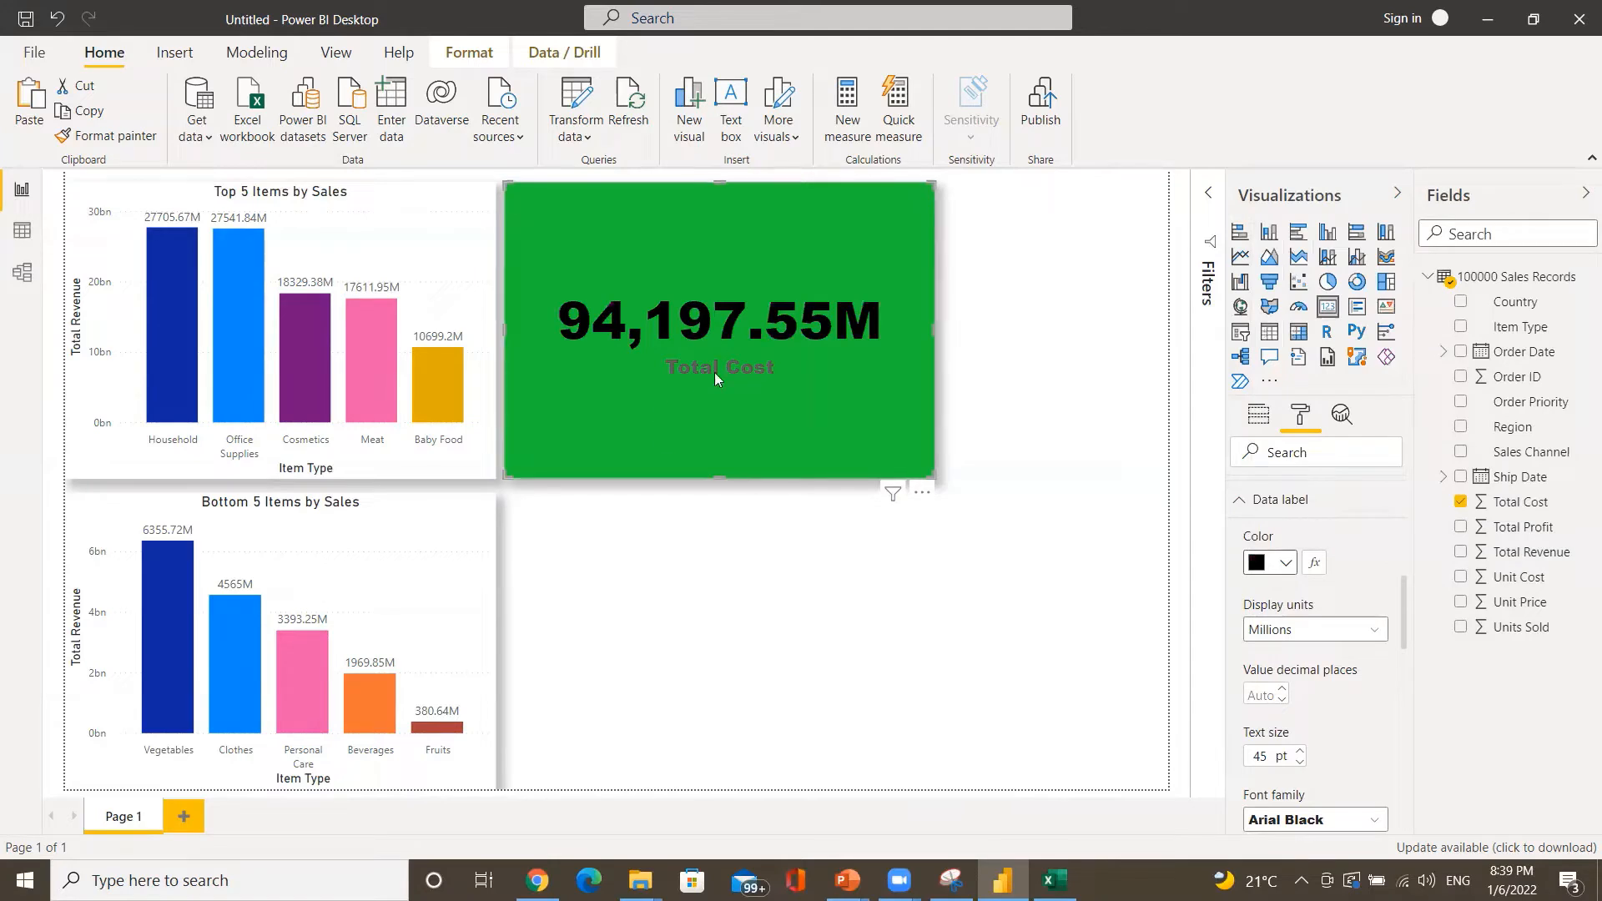
- Set the Total Cost card's category label color to black and reduce the card's height
{"action": "scroll", "coordinate": [1347, 715], "scroll_direction": "down", "scroll_amount": 4}
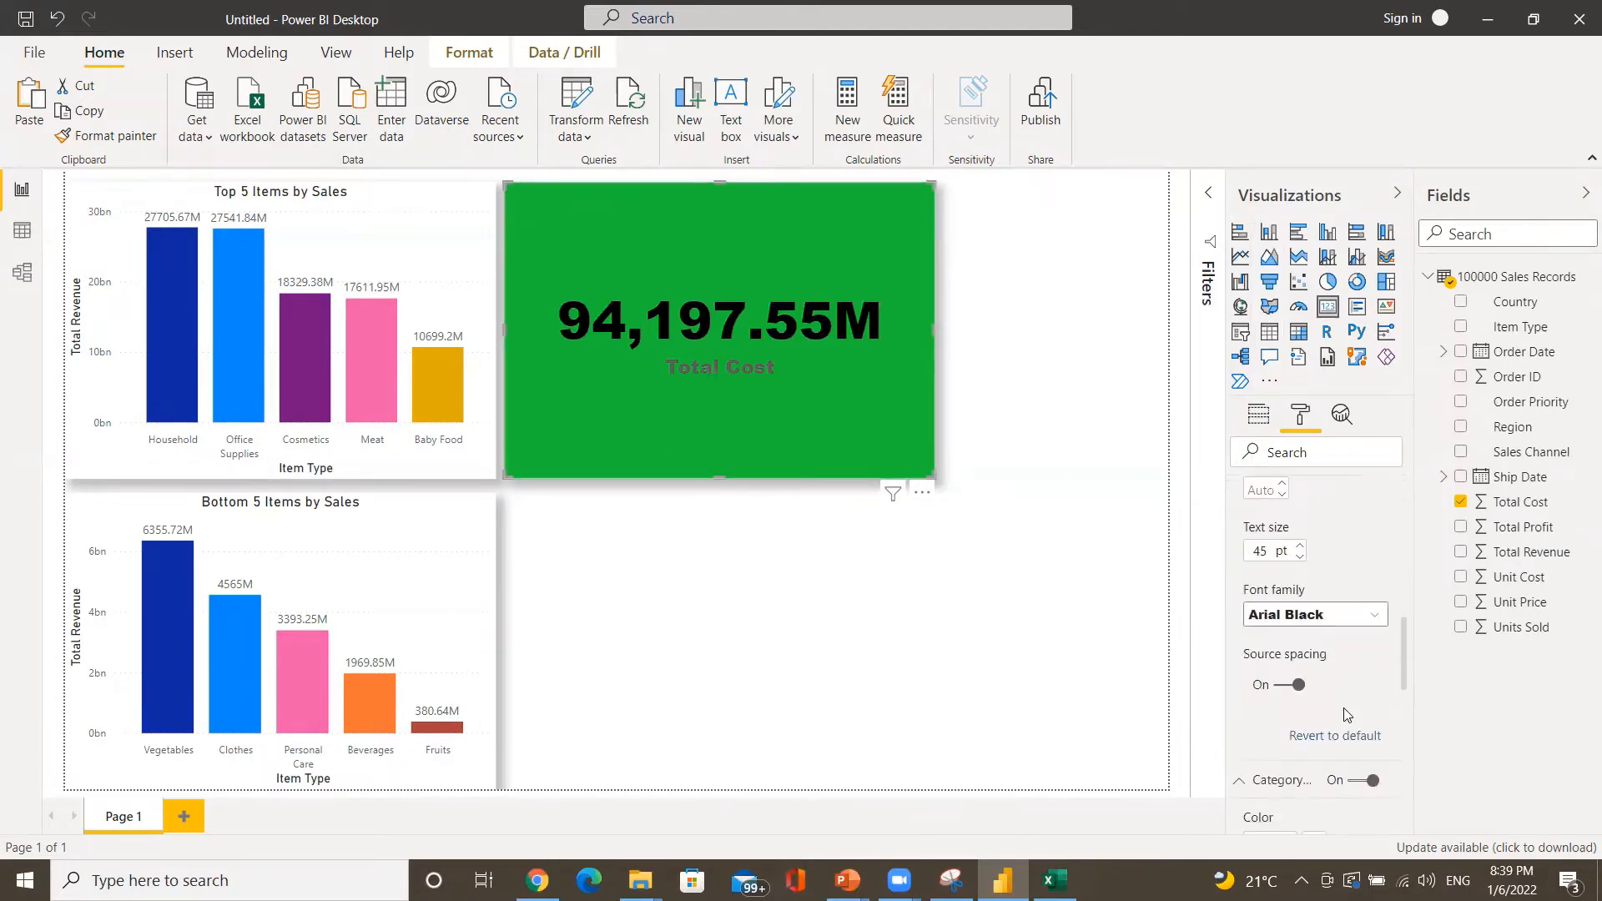
{"action": "scroll", "coordinate": [1345, 715], "scroll_direction": "down", "scroll_amount": 5}
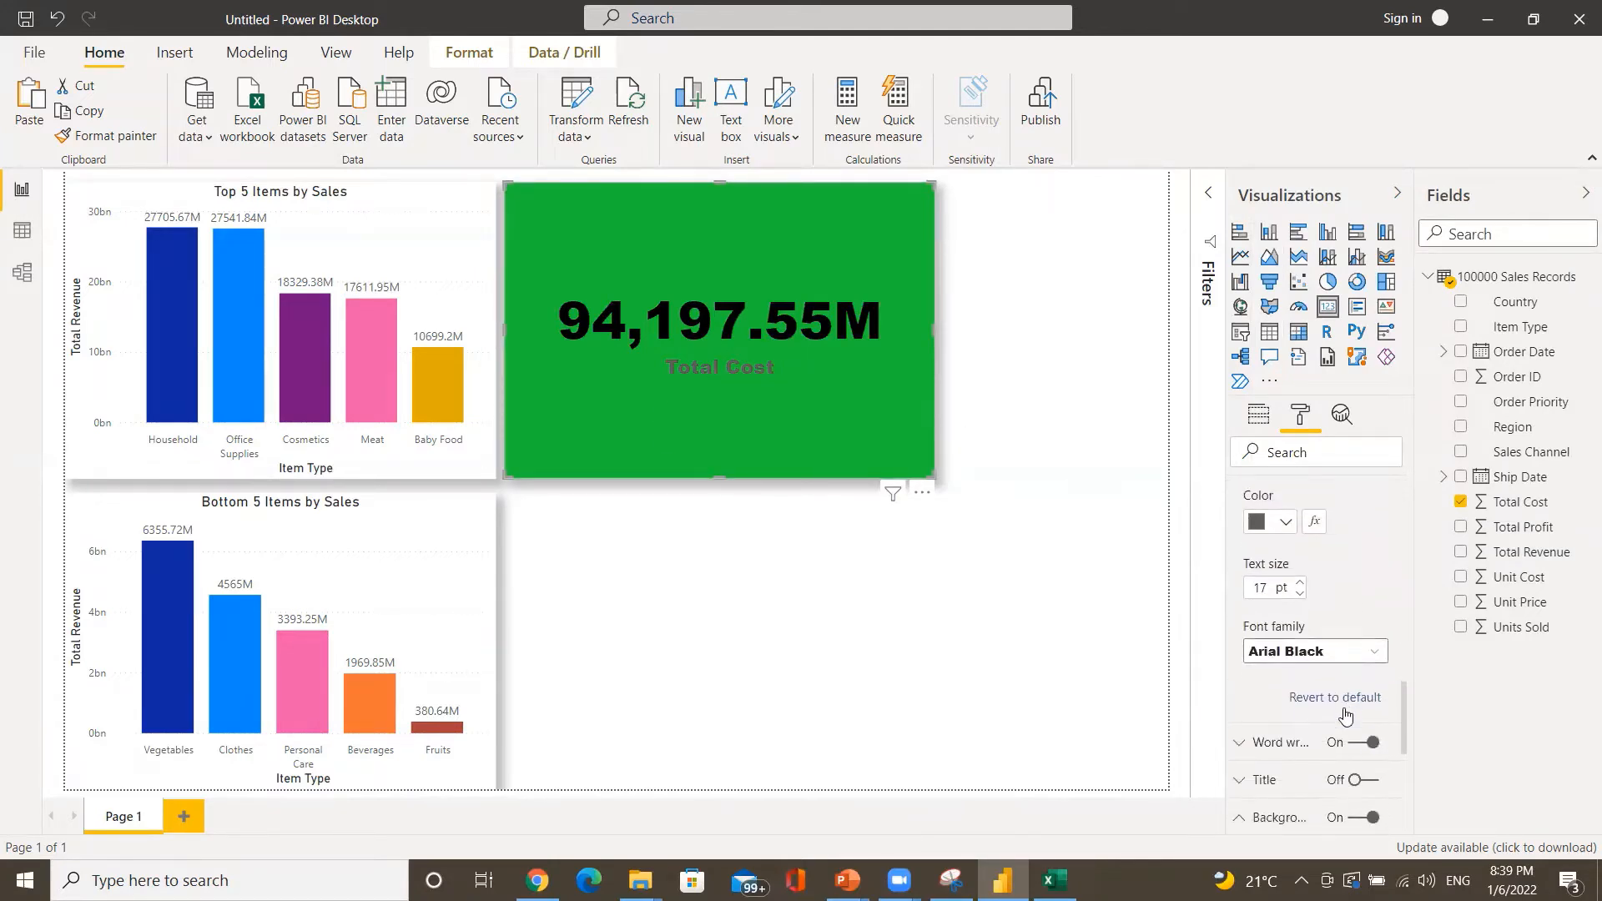
{"action": "scroll", "coordinate": [1345, 715], "scroll_direction": "up", "scroll_amount": 2}
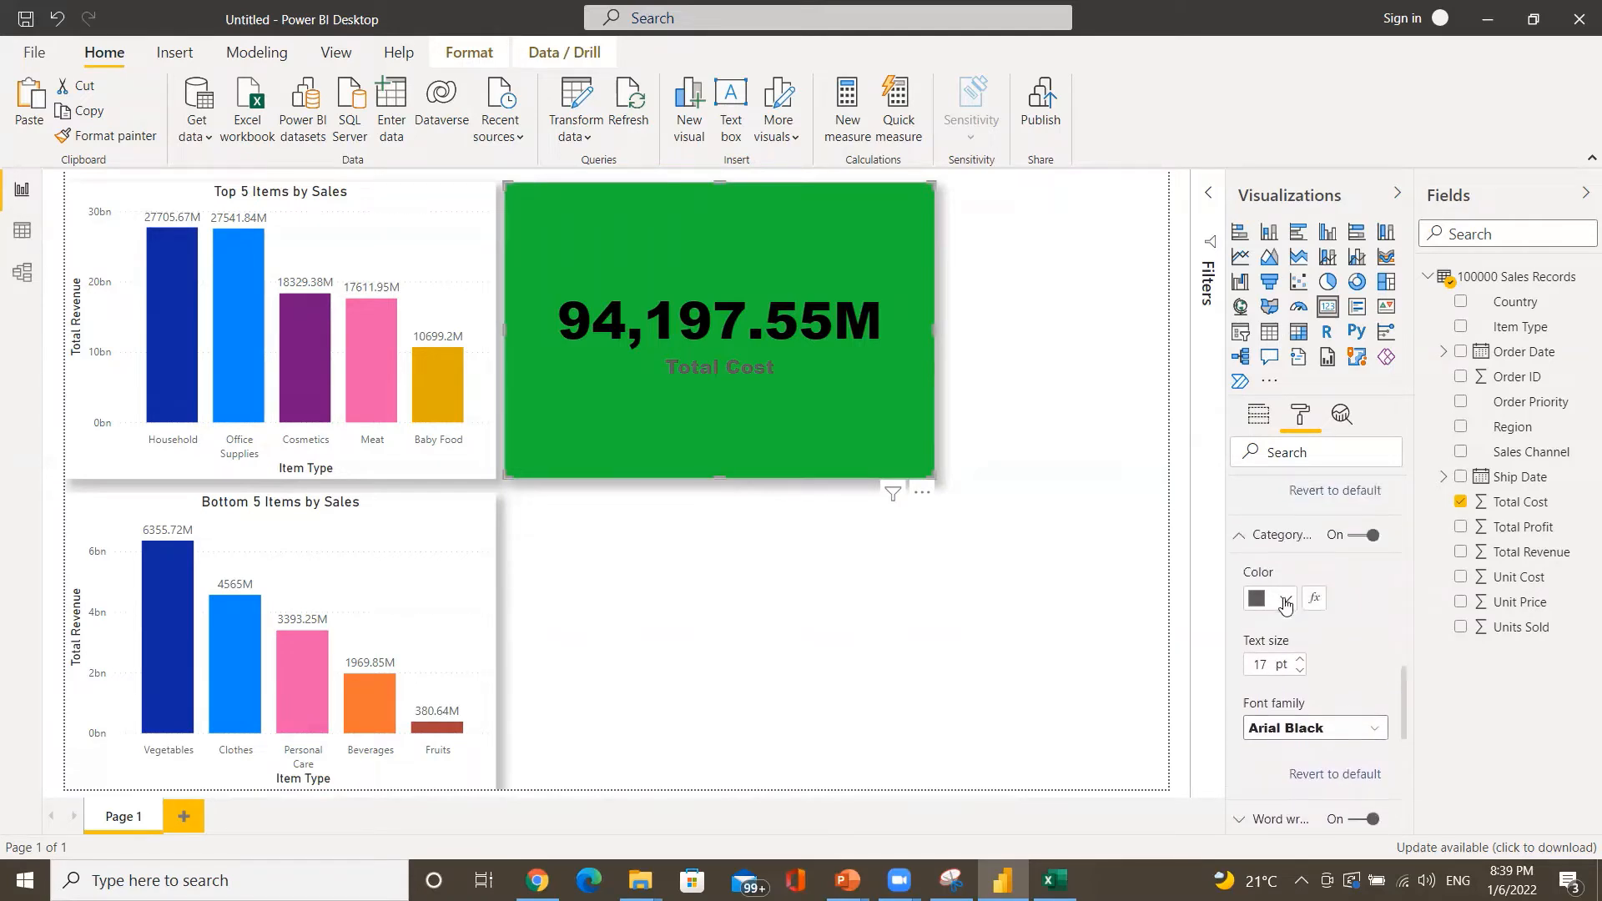
{"action": "left_click", "coordinate": [1287, 602]}
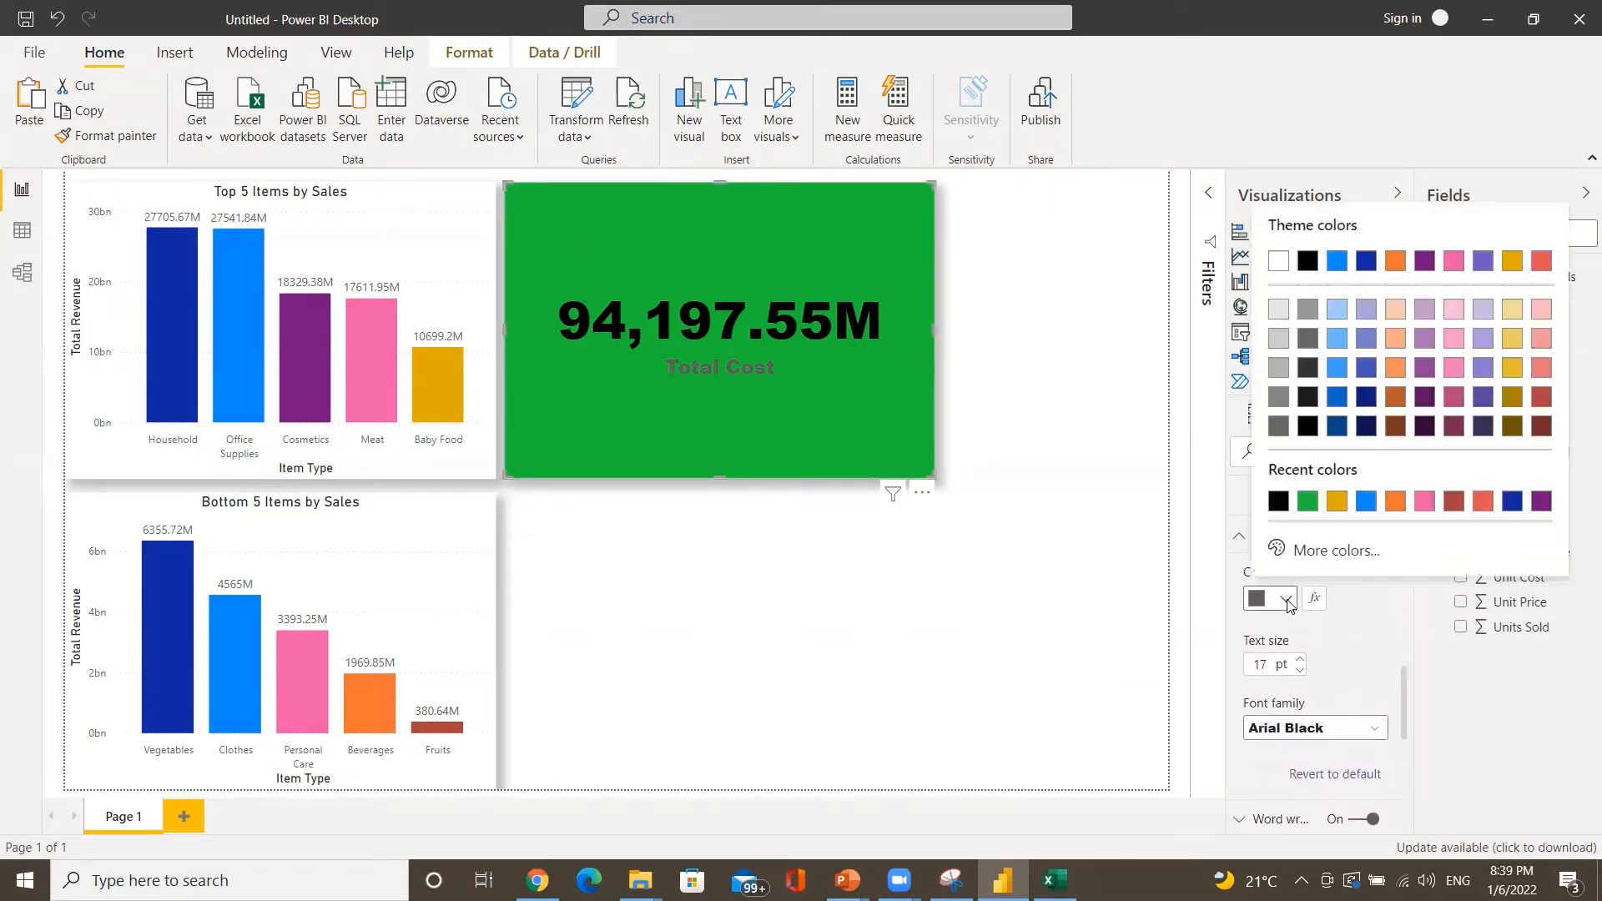
{"action": "left_click", "coordinate": [1277, 501]}
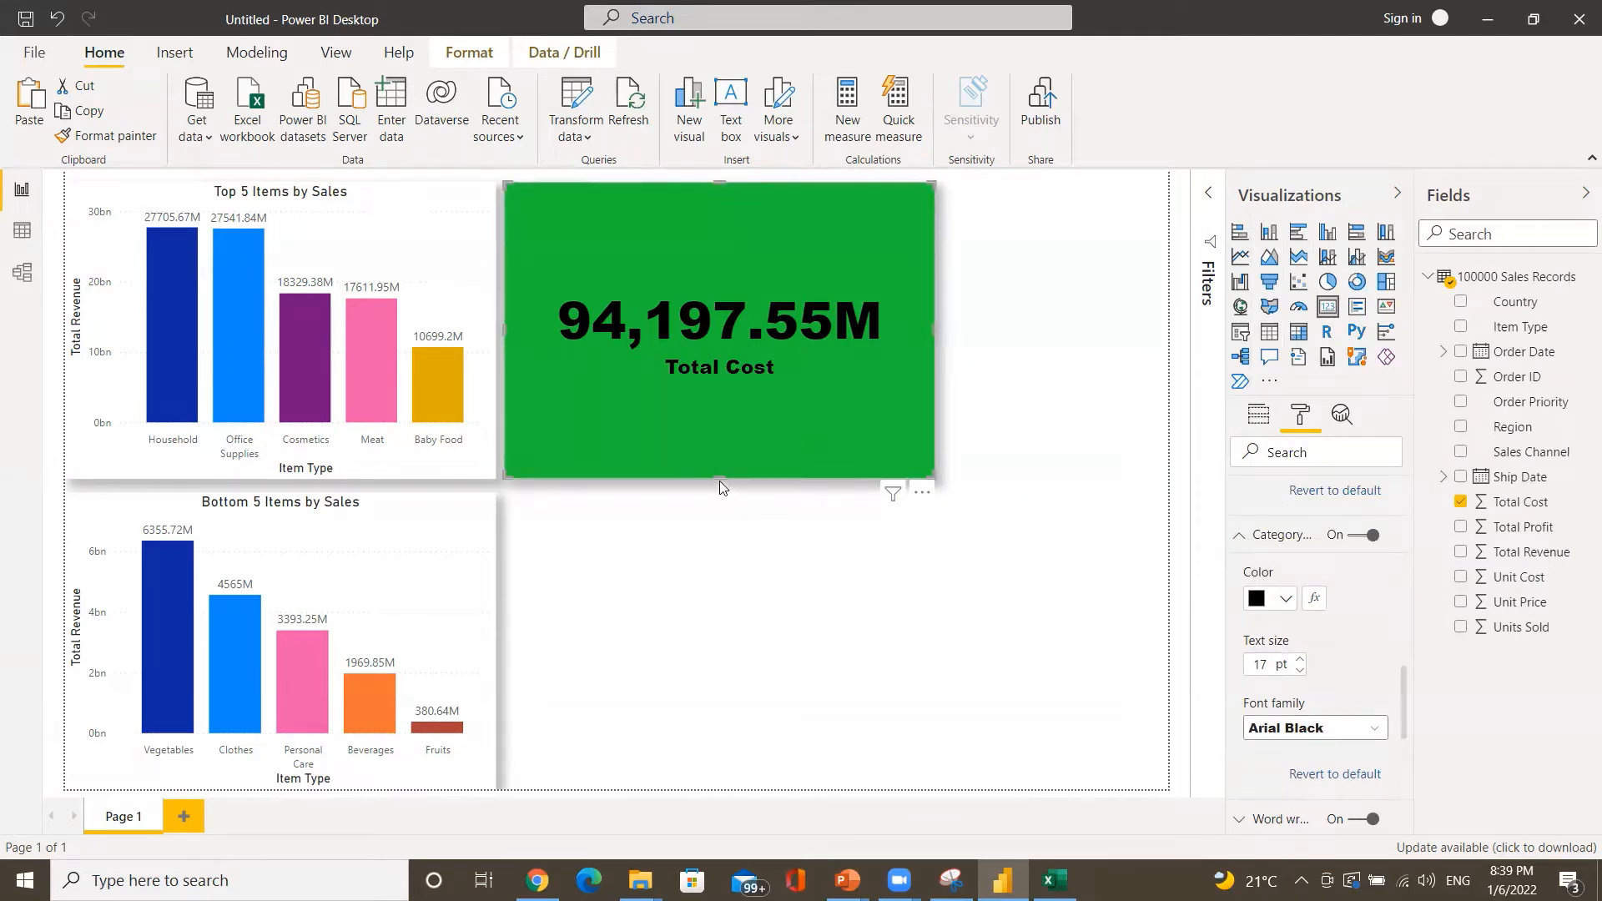
{"action": "left_click_drag", "start_coordinate": [720, 478], "coordinate": [700, 375]}
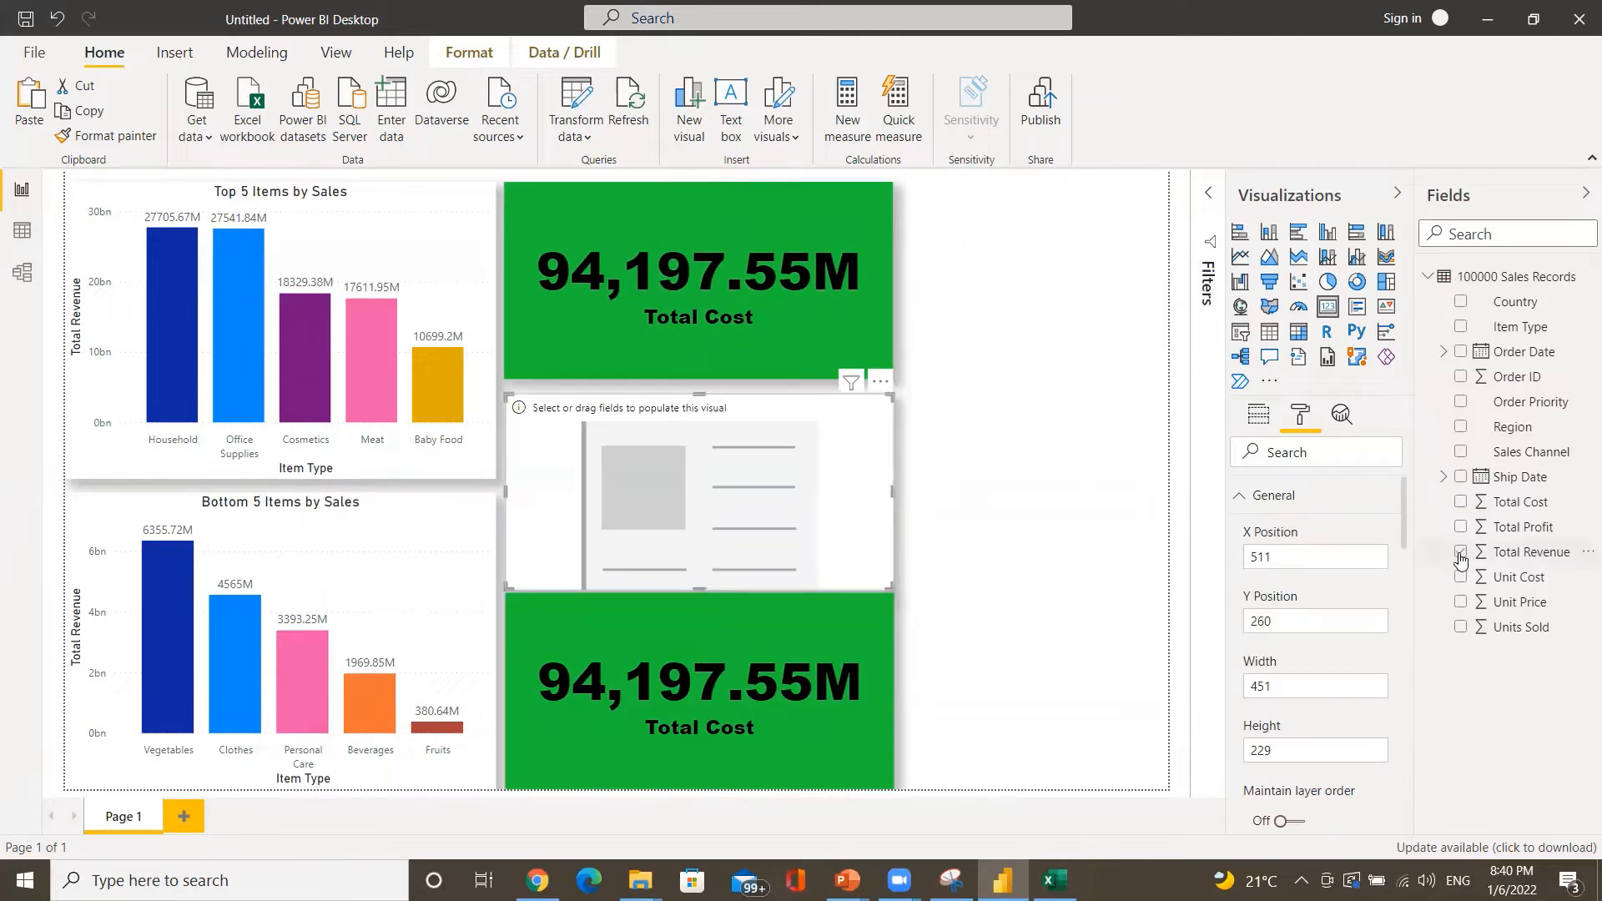
- Show Total Revenue in the empty middle card and replace Total Cost with Total Profit in the bottom card
{"action": "left_click", "coordinate": [1460, 553]}
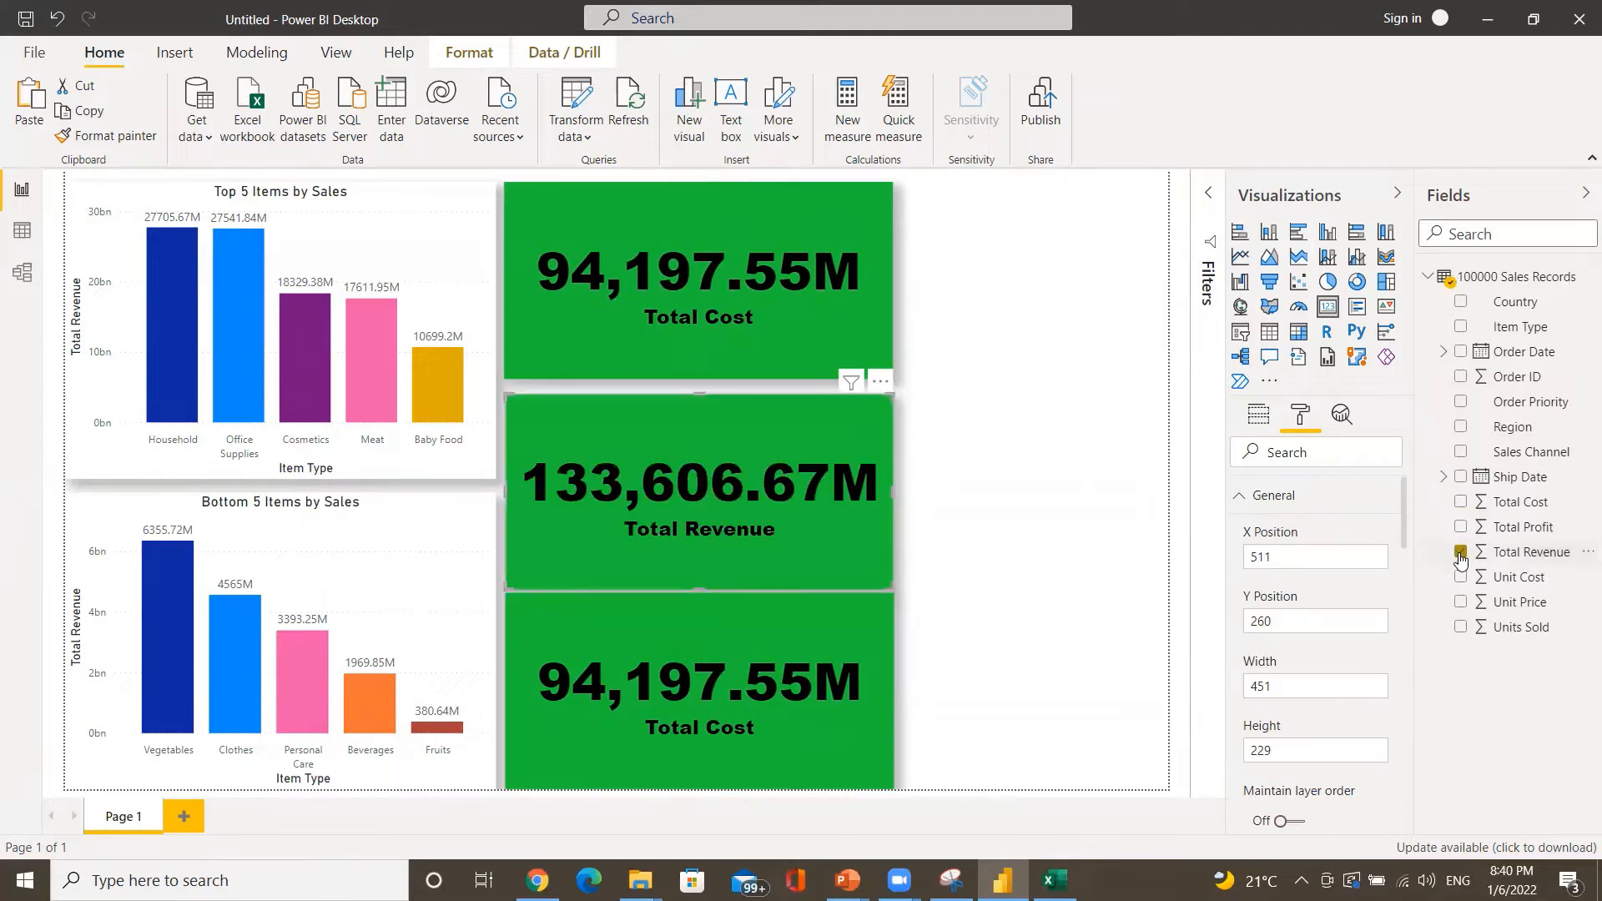
{"action": "left_click", "coordinate": [817, 644]}
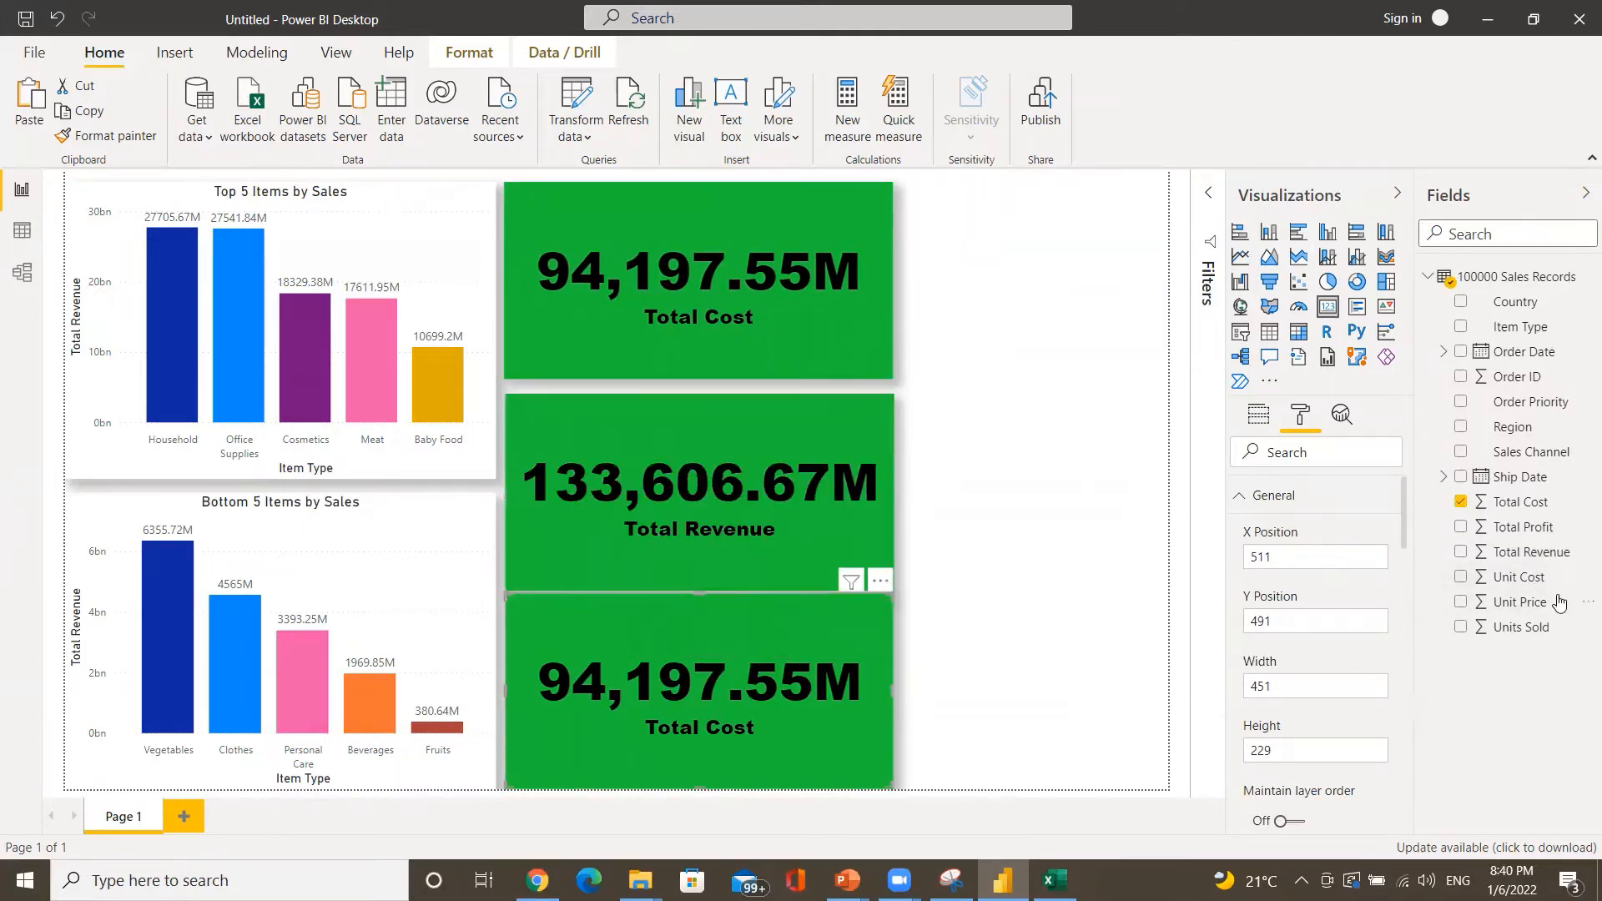
{"action": "left_click", "coordinate": [1460, 501]}
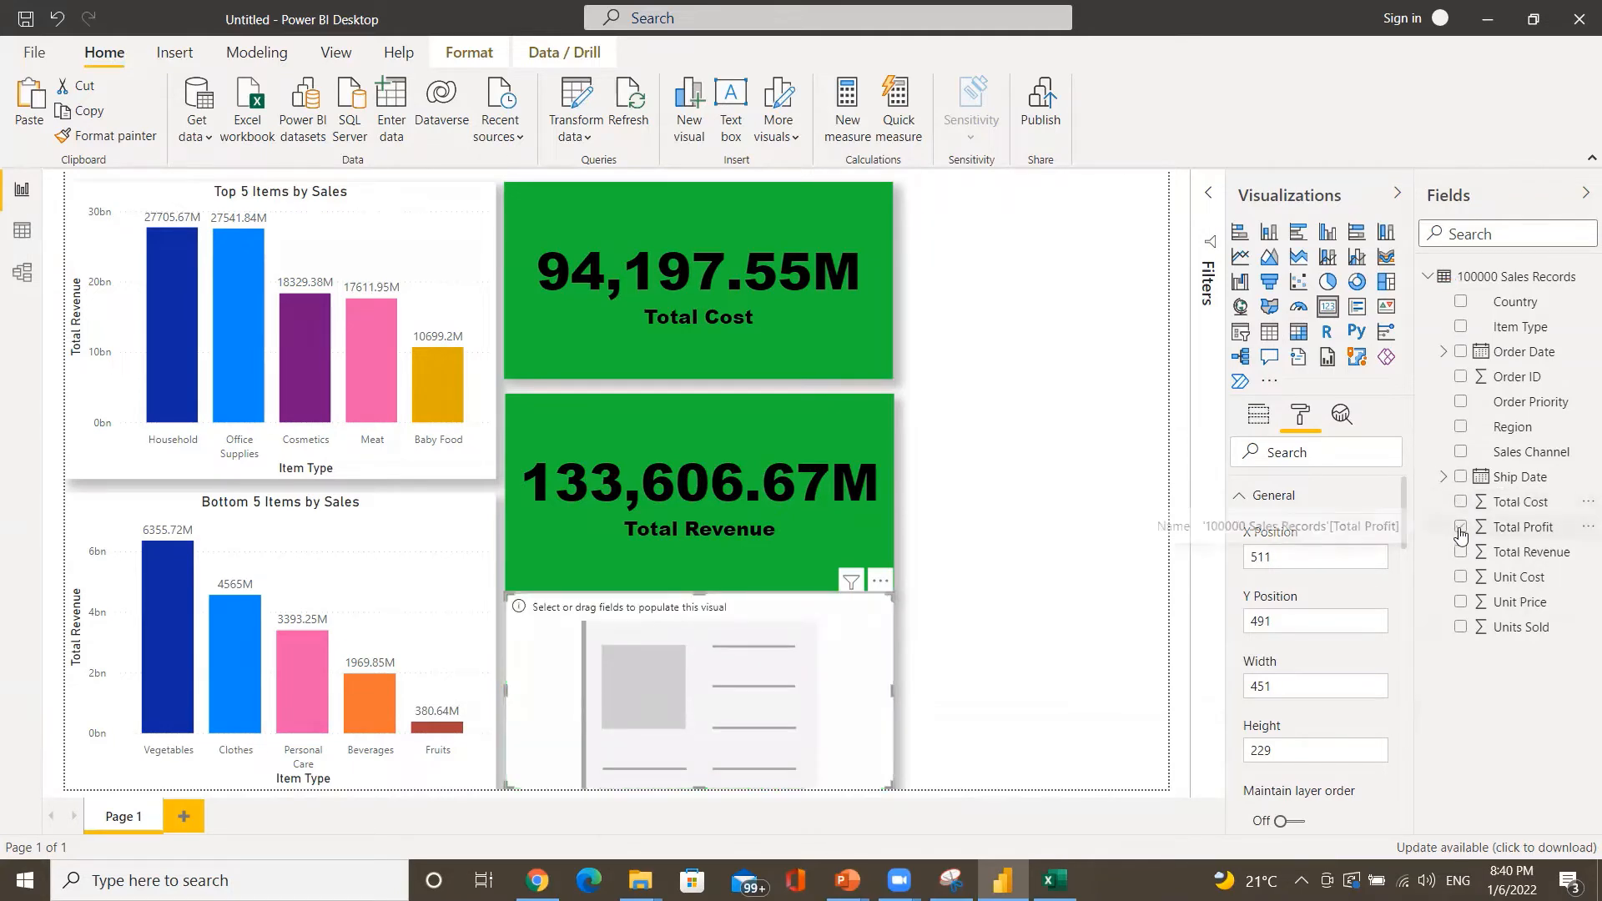
{"action": "left_click", "coordinate": [1461, 529]}
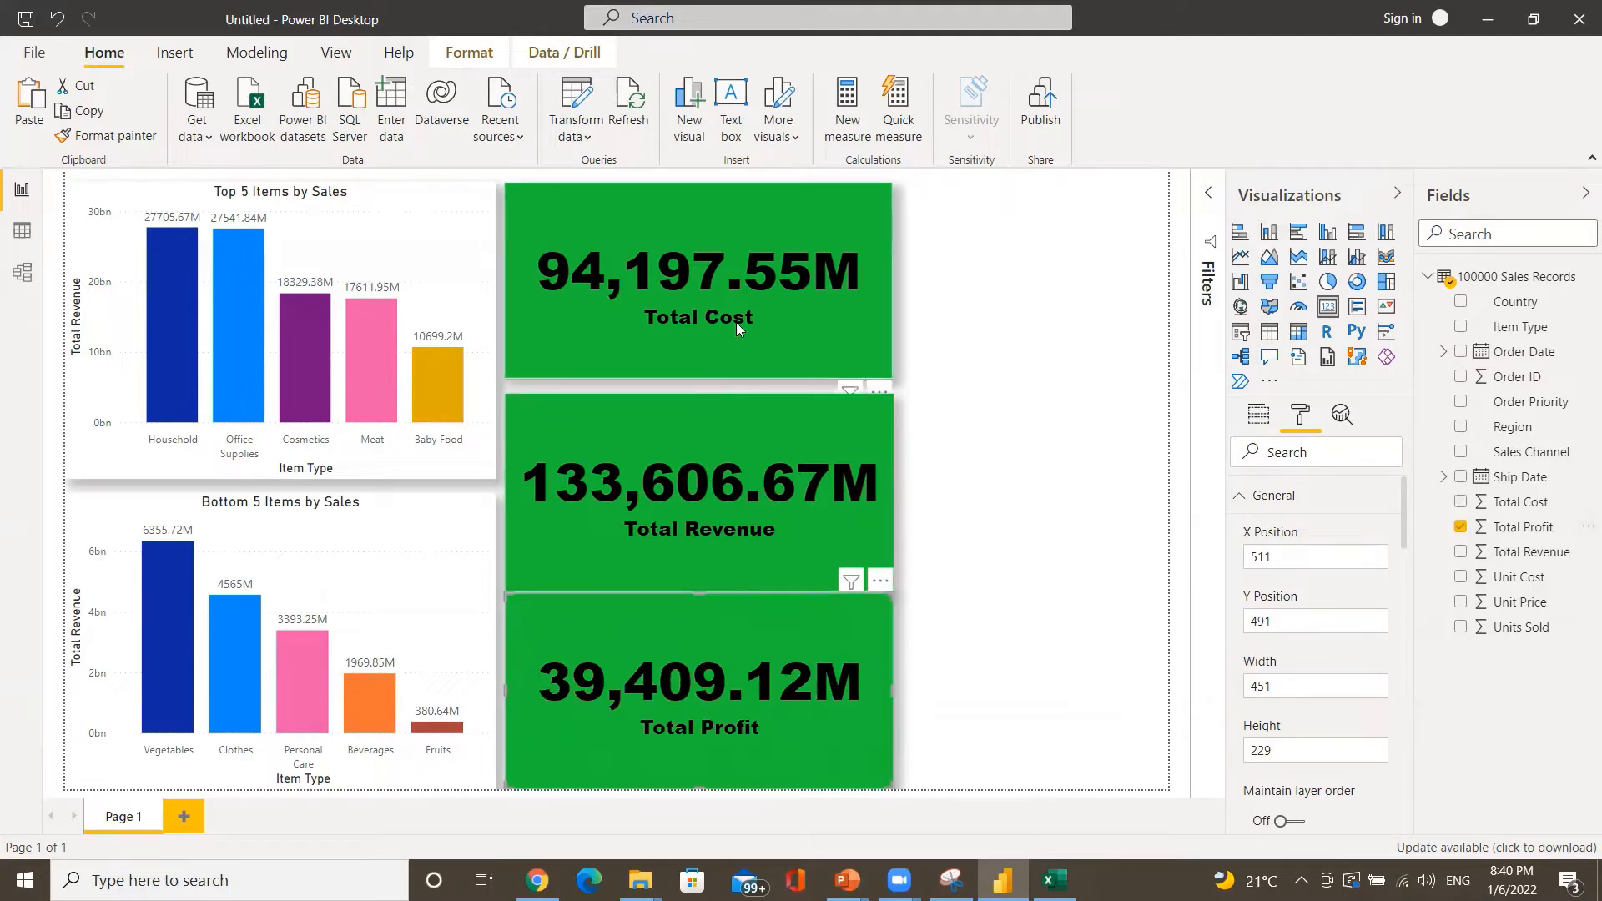
- Reorder the cards on the page so that Total Revenue is at the top with Total Cost directly below it
{"action": "left_click_drag", "start_coordinate": [736, 323], "coordinate": [1040, 389]}
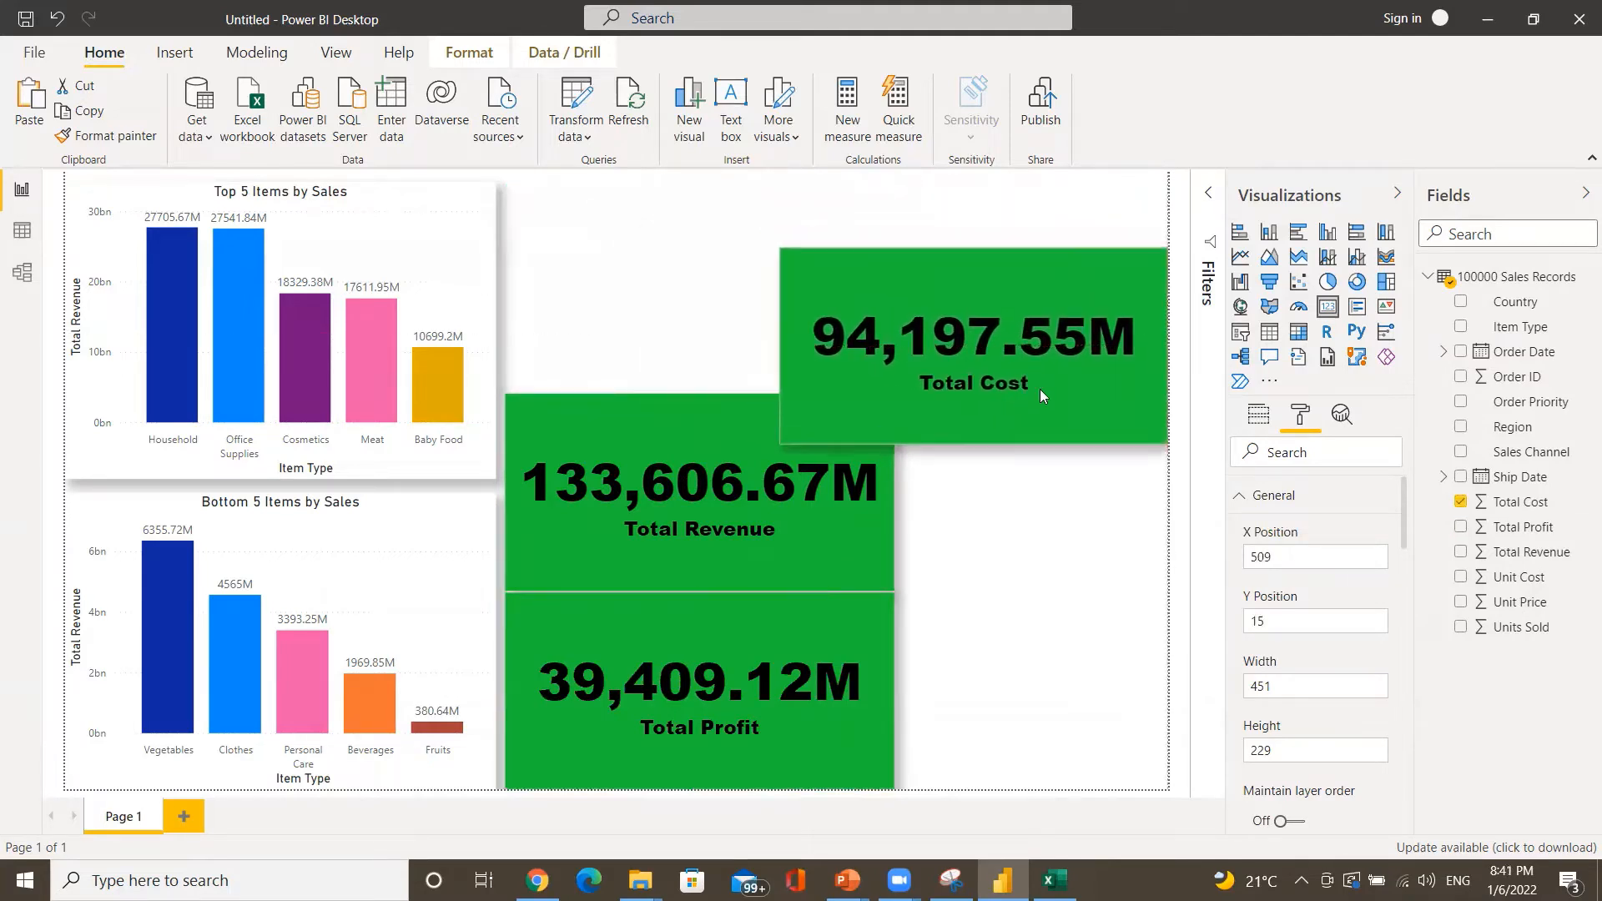
{"action": "left_click_drag", "start_coordinate": [632, 468], "coordinate": [622, 259]}
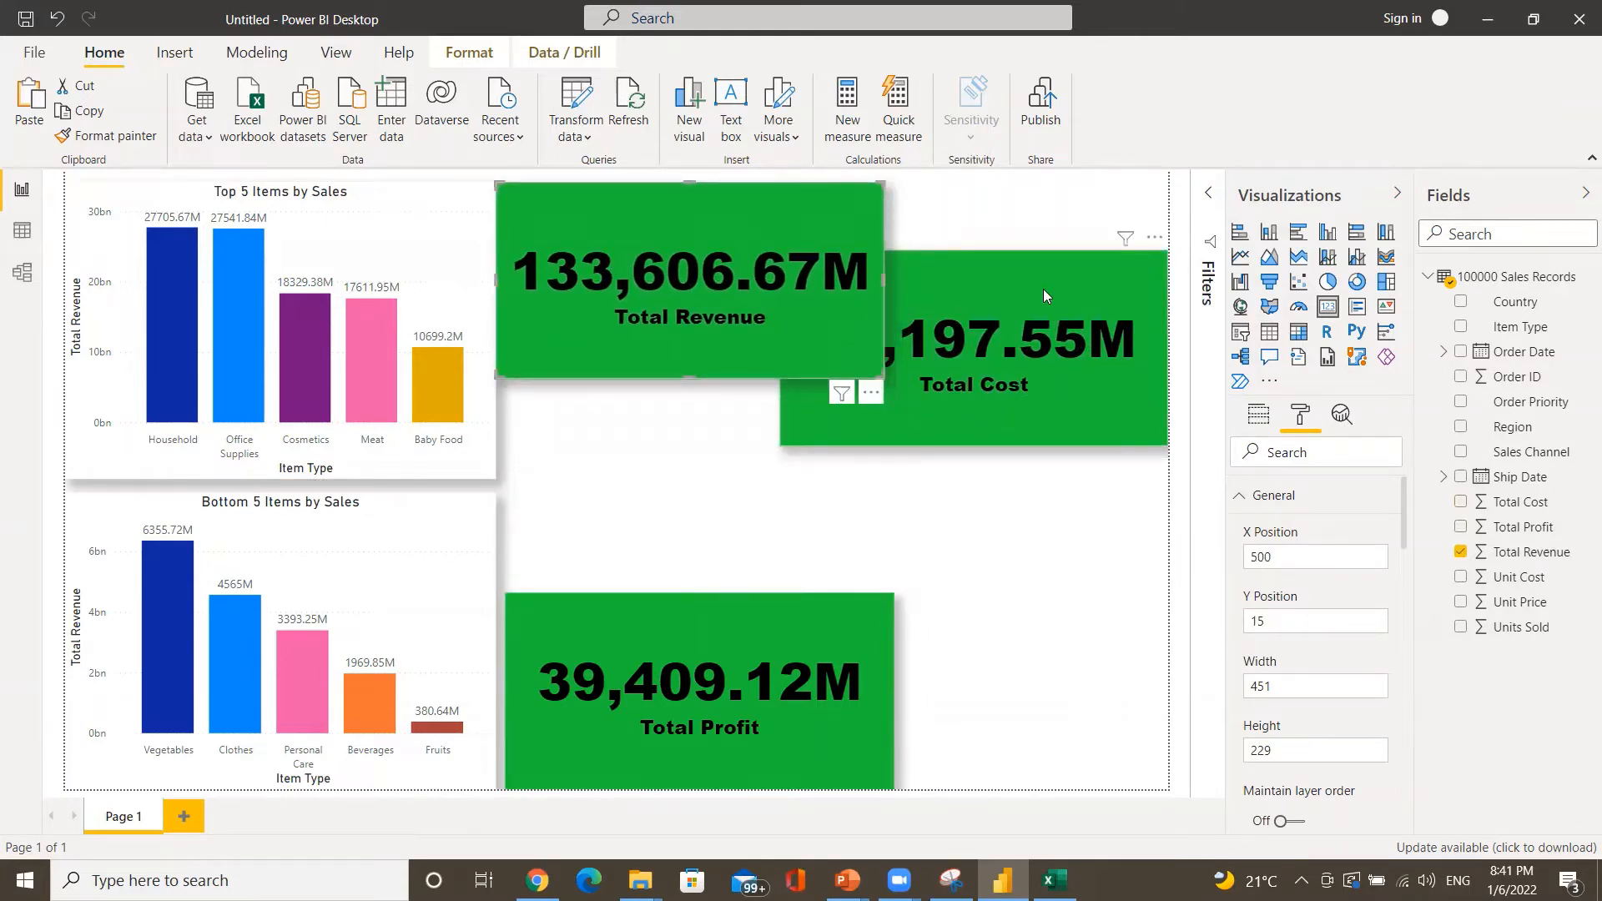
{"action": "left_click_drag", "start_coordinate": [1043, 289], "coordinate": [761, 422]}
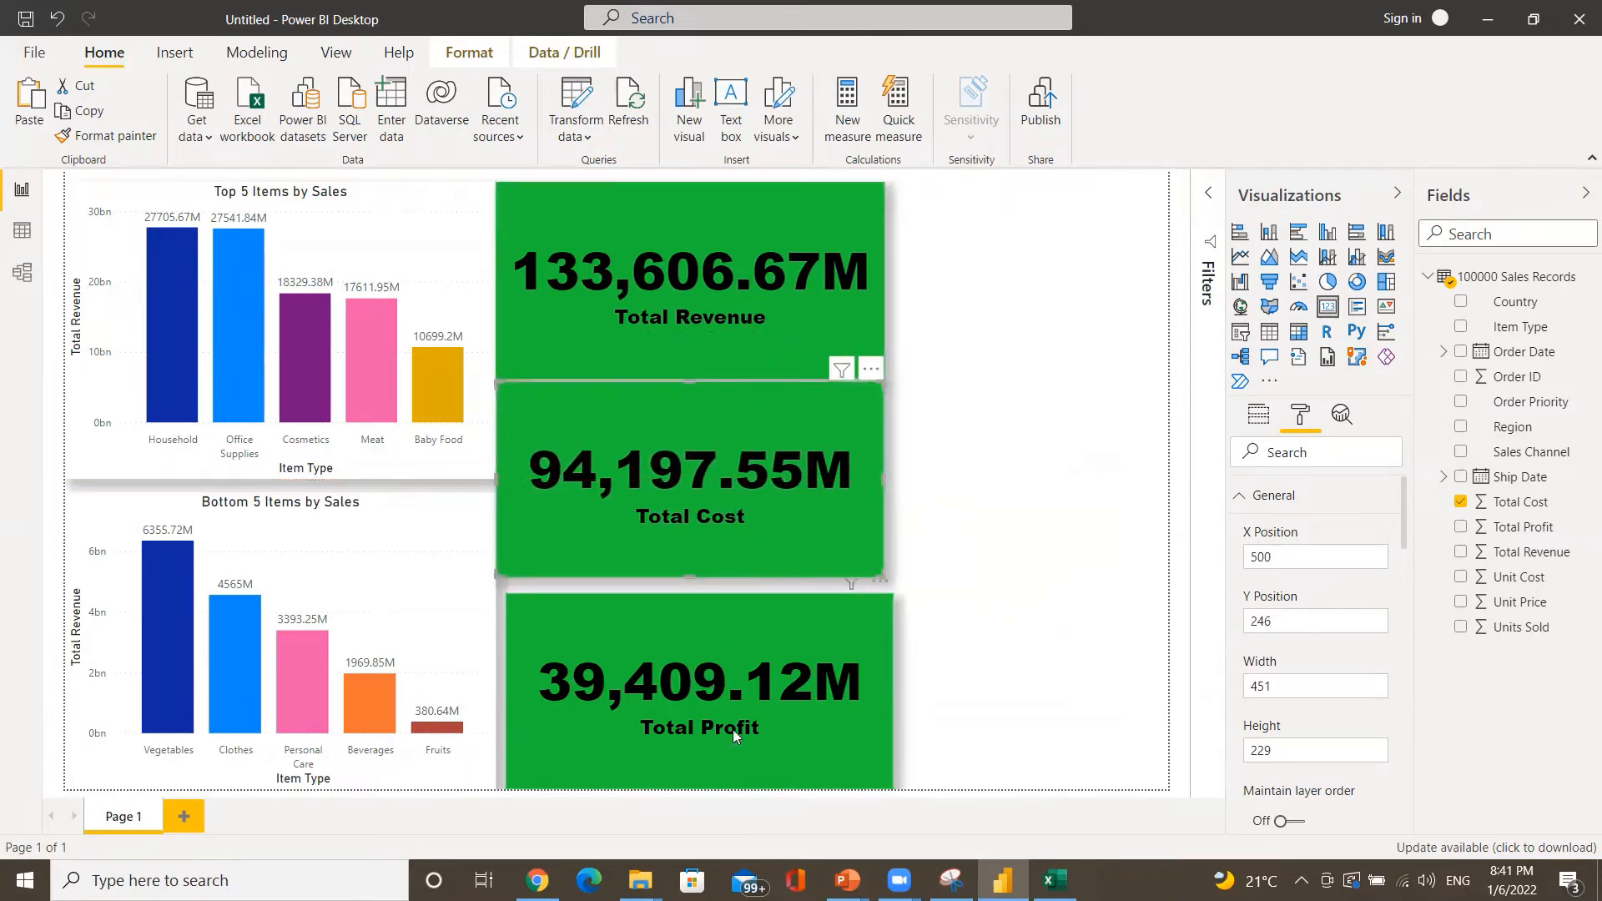
- Move the Total Revenue, Total Cost and Total Profit cards toward the right side of the report page, keeping them stacked in that order
{"action": "left_click_drag", "start_coordinate": [715, 269], "coordinate": [988, 272]}
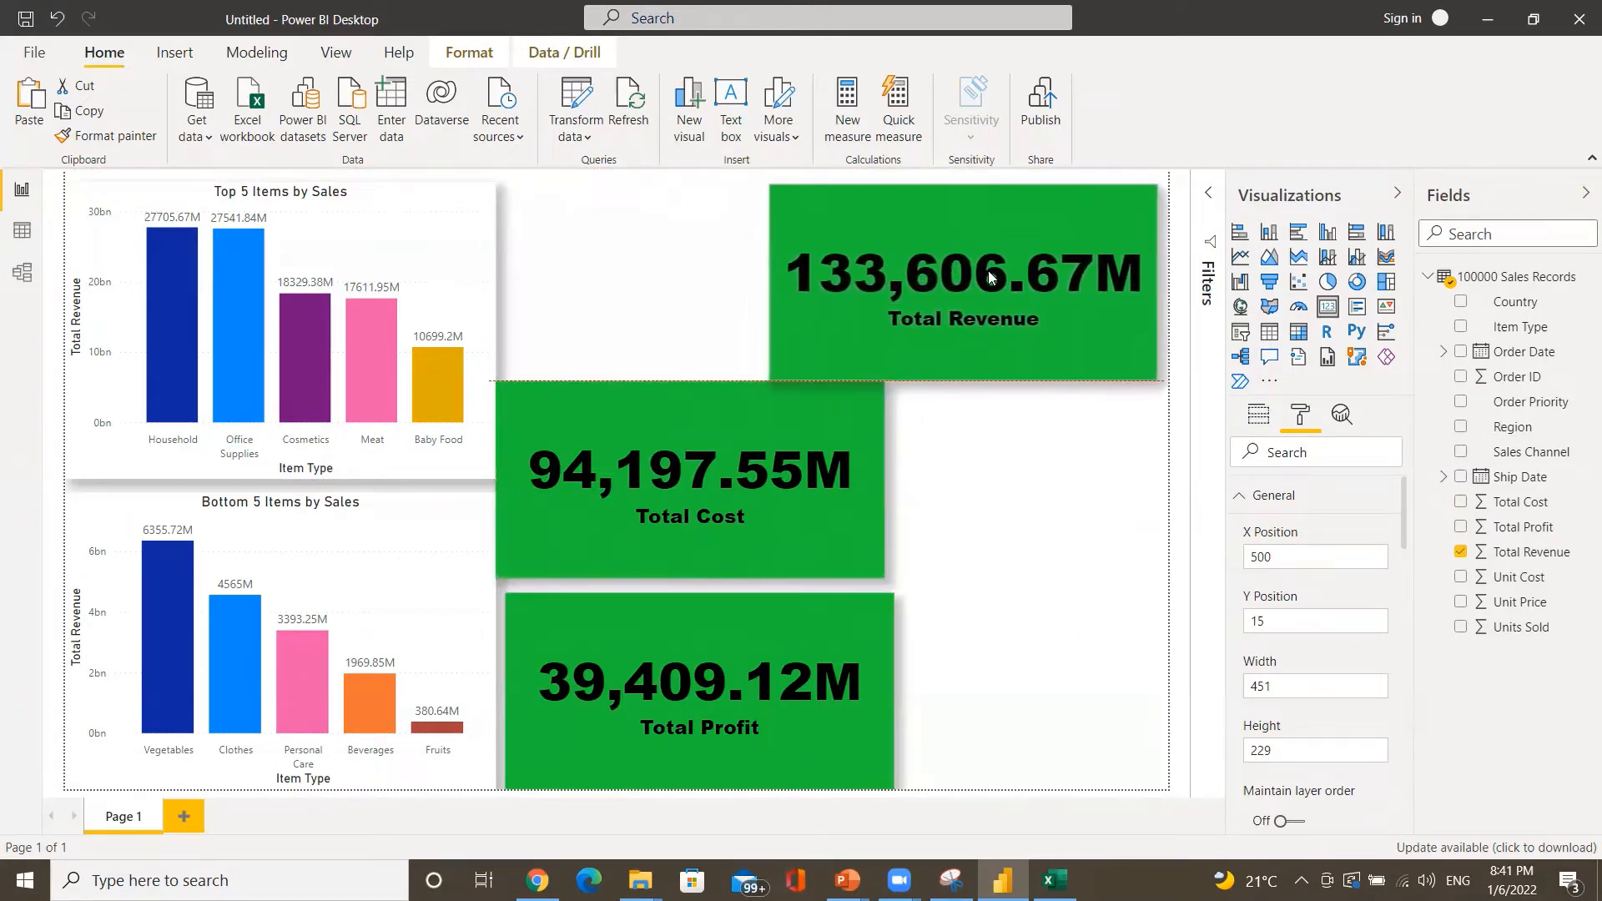
{"action": "left_click_drag", "start_coordinate": [737, 410], "coordinate": [1007, 423]}
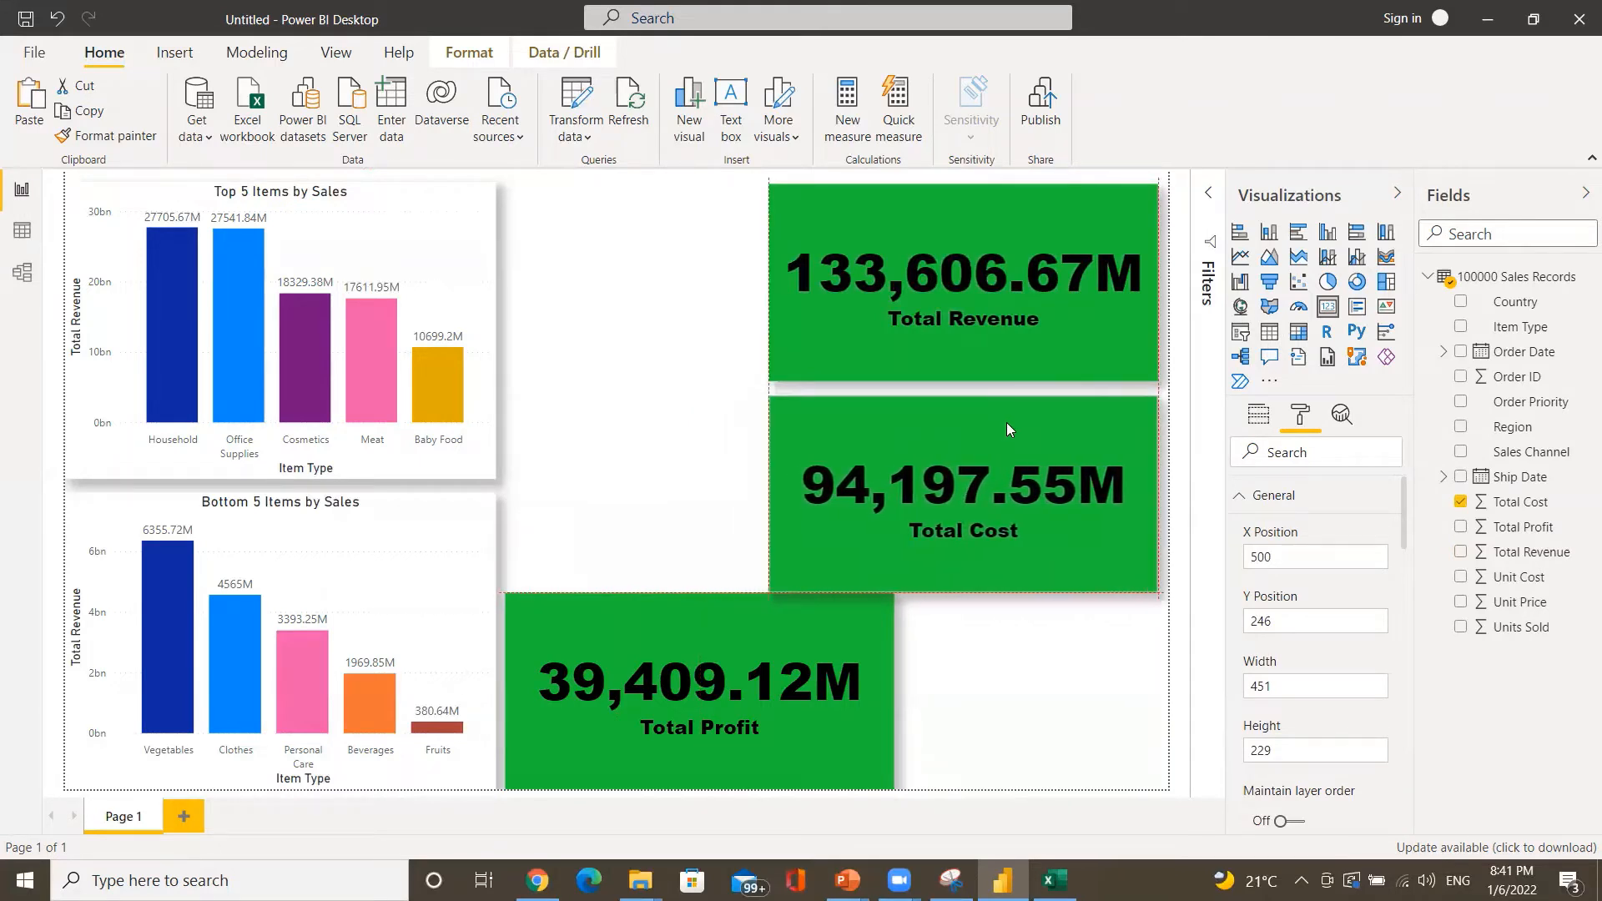
{"action": "left_click_drag", "start_coordinate": [745, 619], "coordinate": [966, 610]}
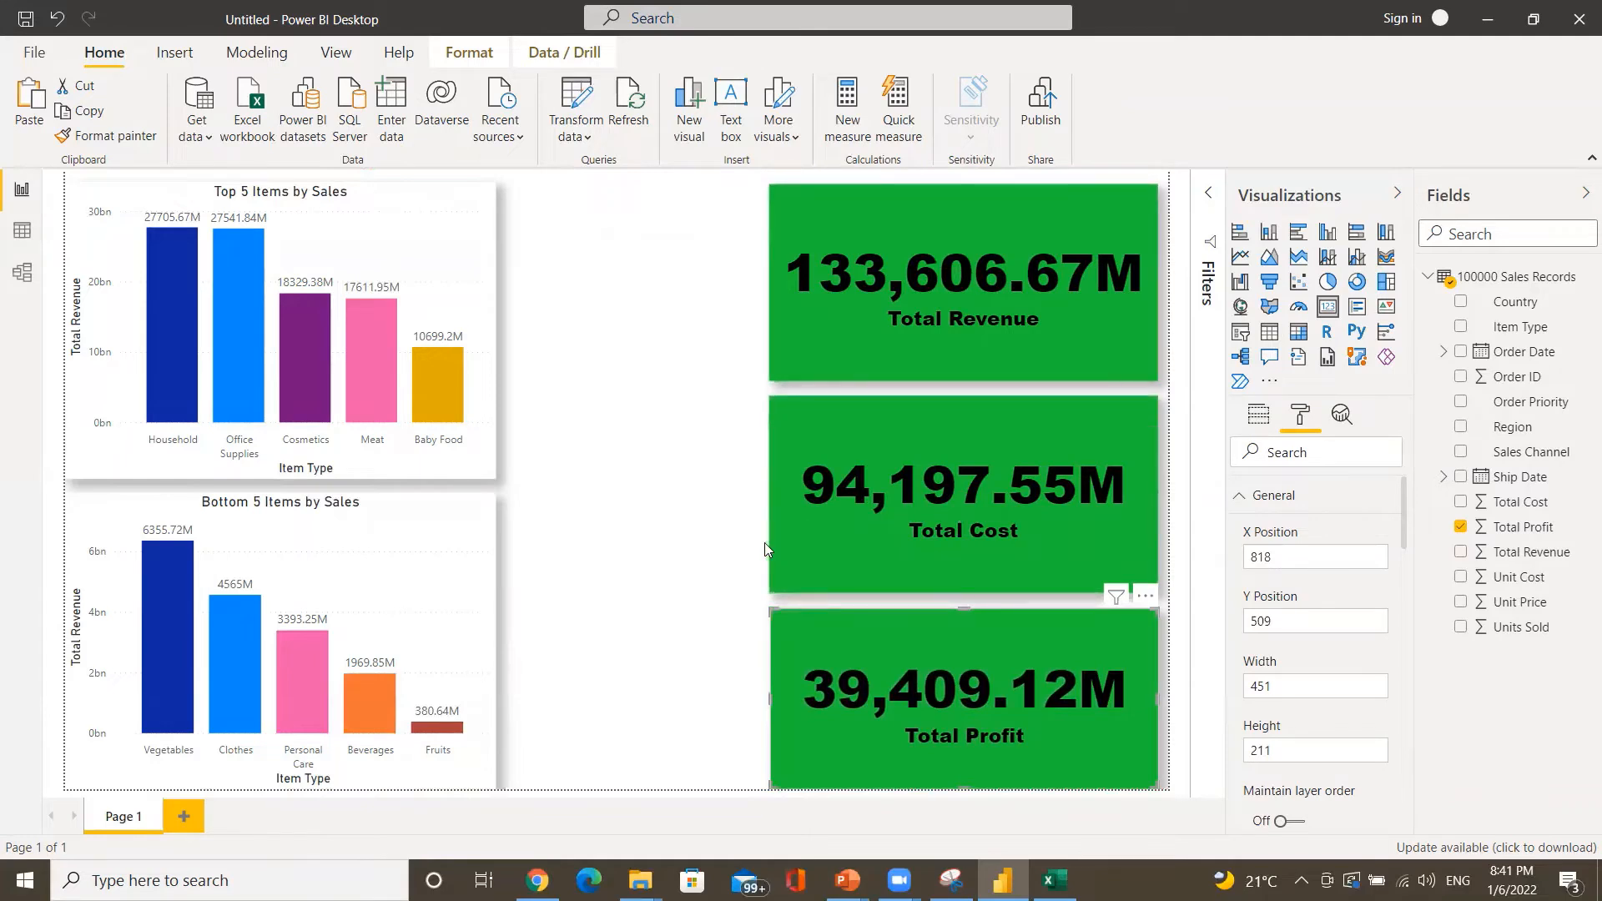
- Narrow the Total Cost, Total Profit and Total Revenue cards from their left edges to a matching width of about 432
{"action": "left_click", "coordinate": [785, 531]}
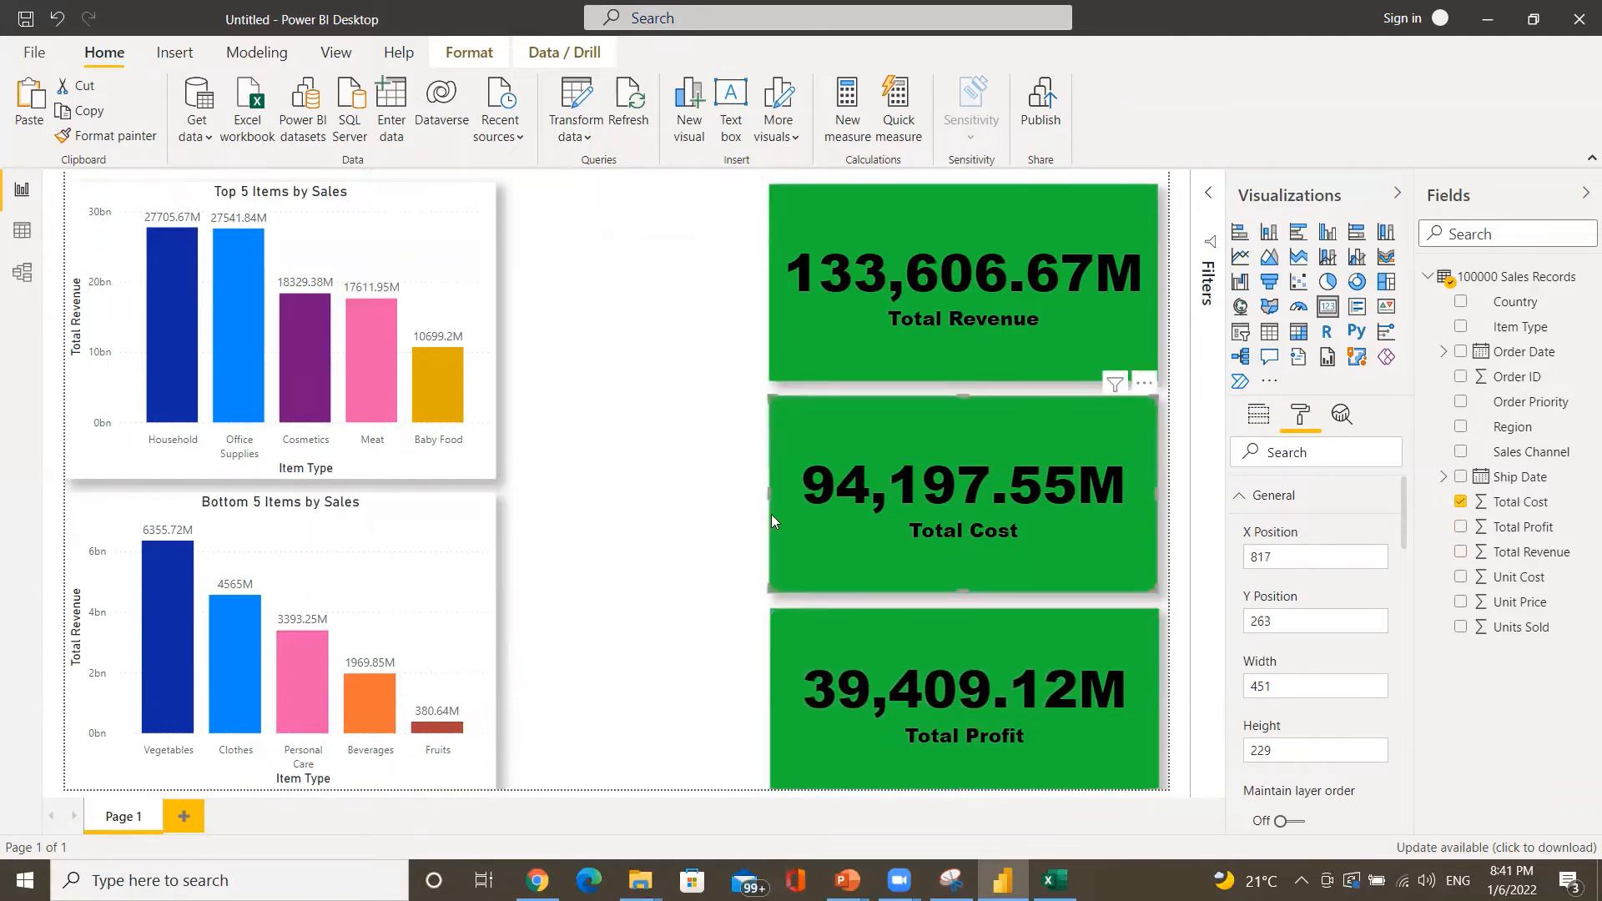
{"action": "left_click_drag", "start_coordinate": [769, 497], "coordinate": [785, 499]}
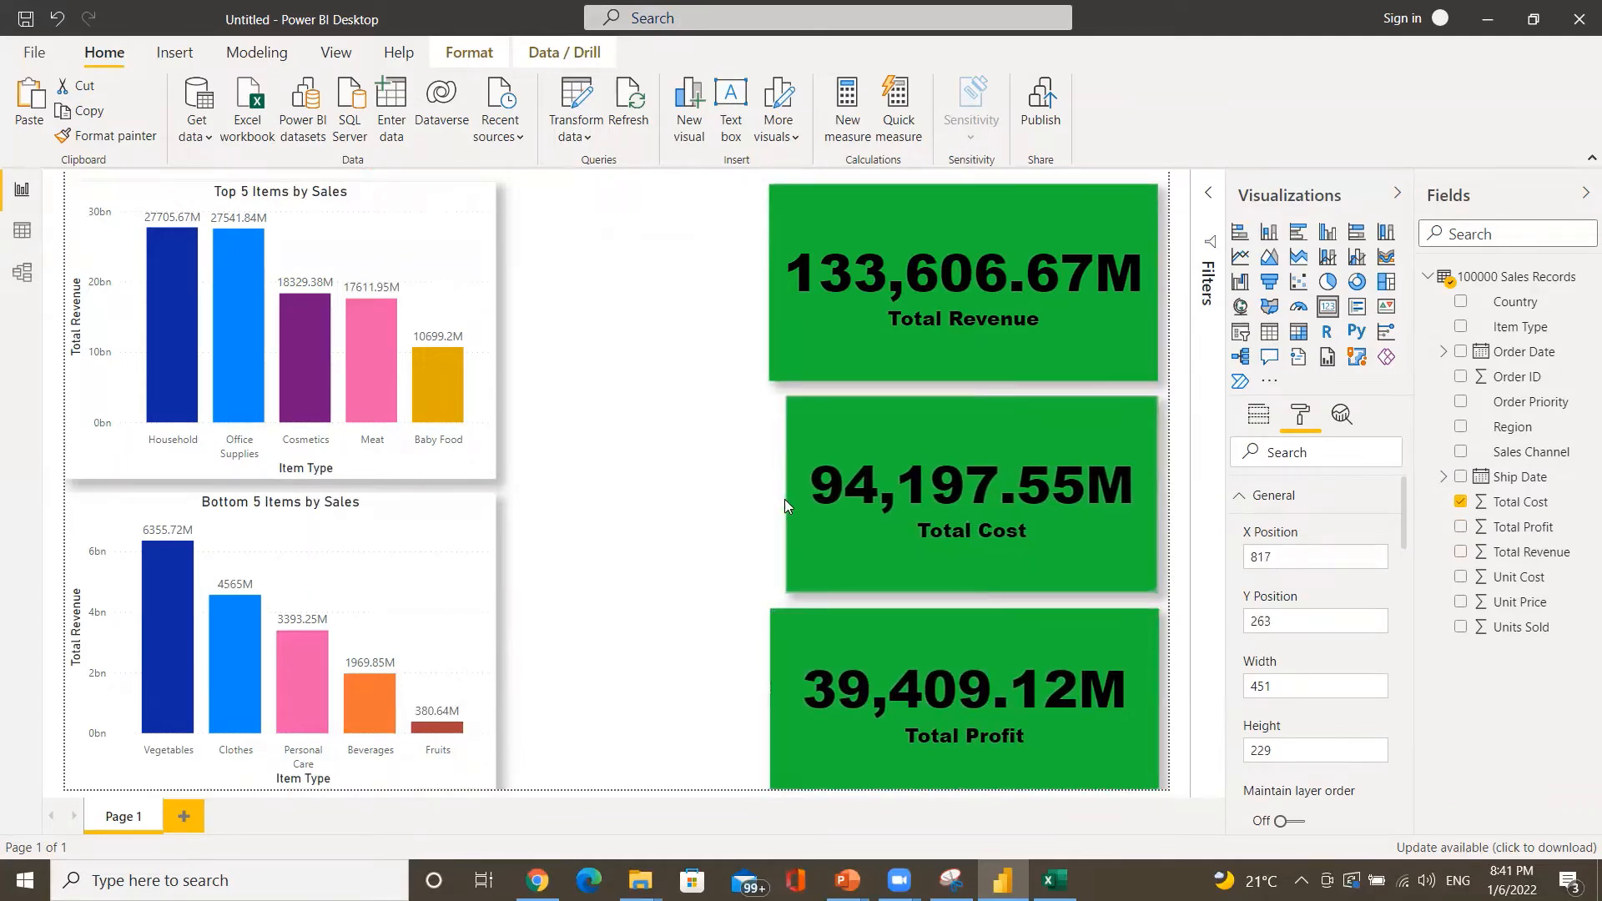
{"action": "left_click", "coordinate": [784, 677]}
{"action": "left_click_drag", "start_coordinate": [767, 700], "coordinate": [783, 701]}
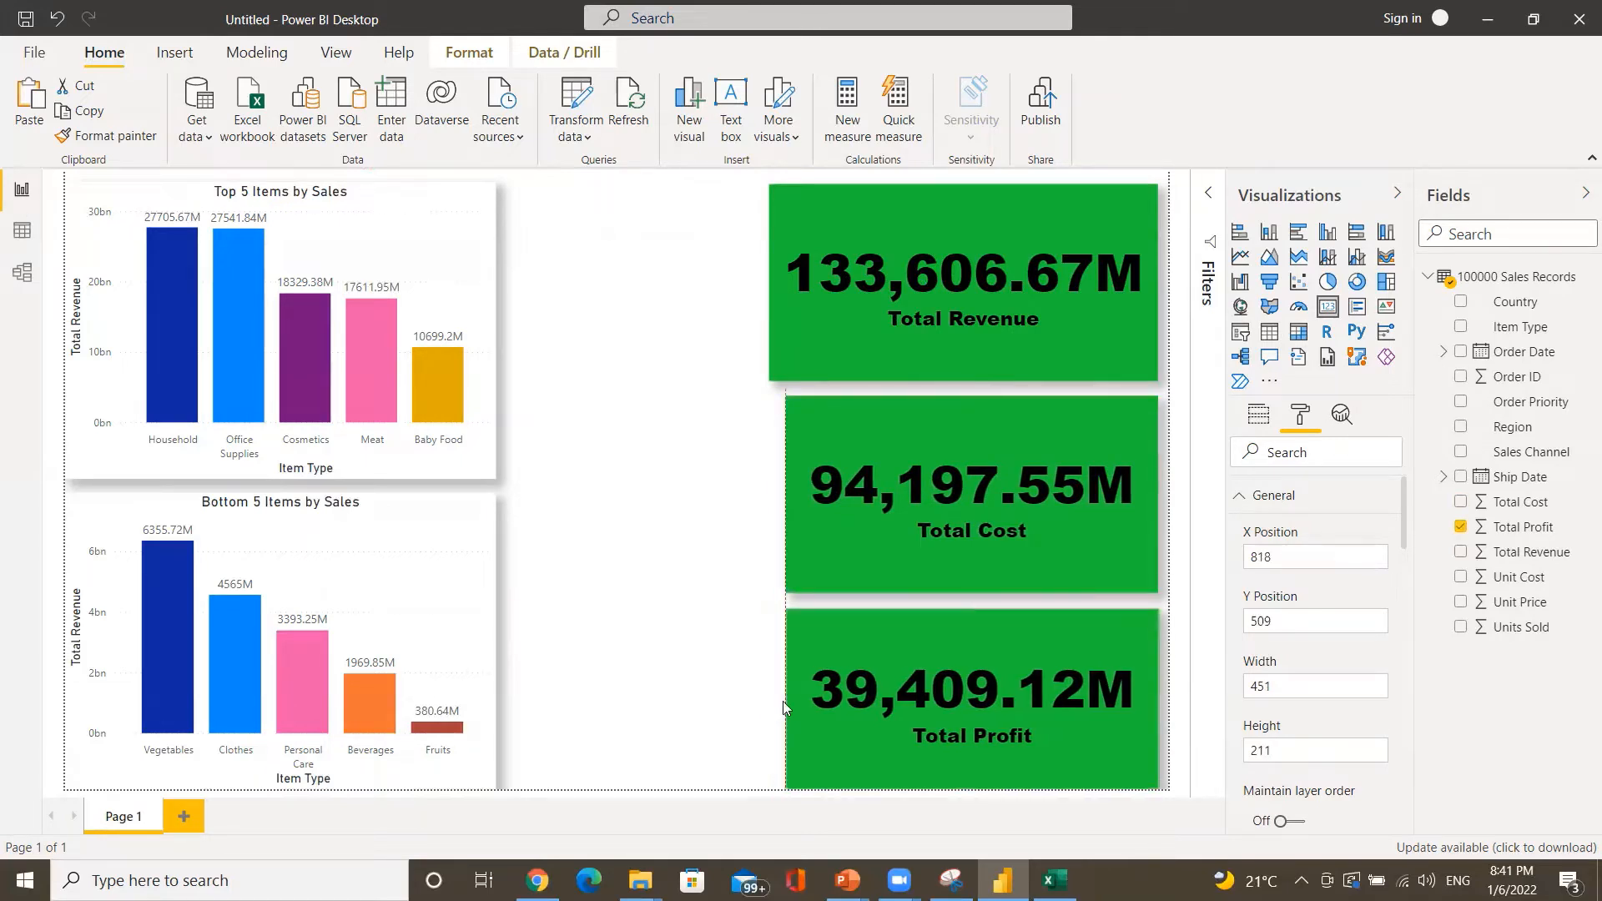
{"action": "left_click", "coordinate": [794, 314]}
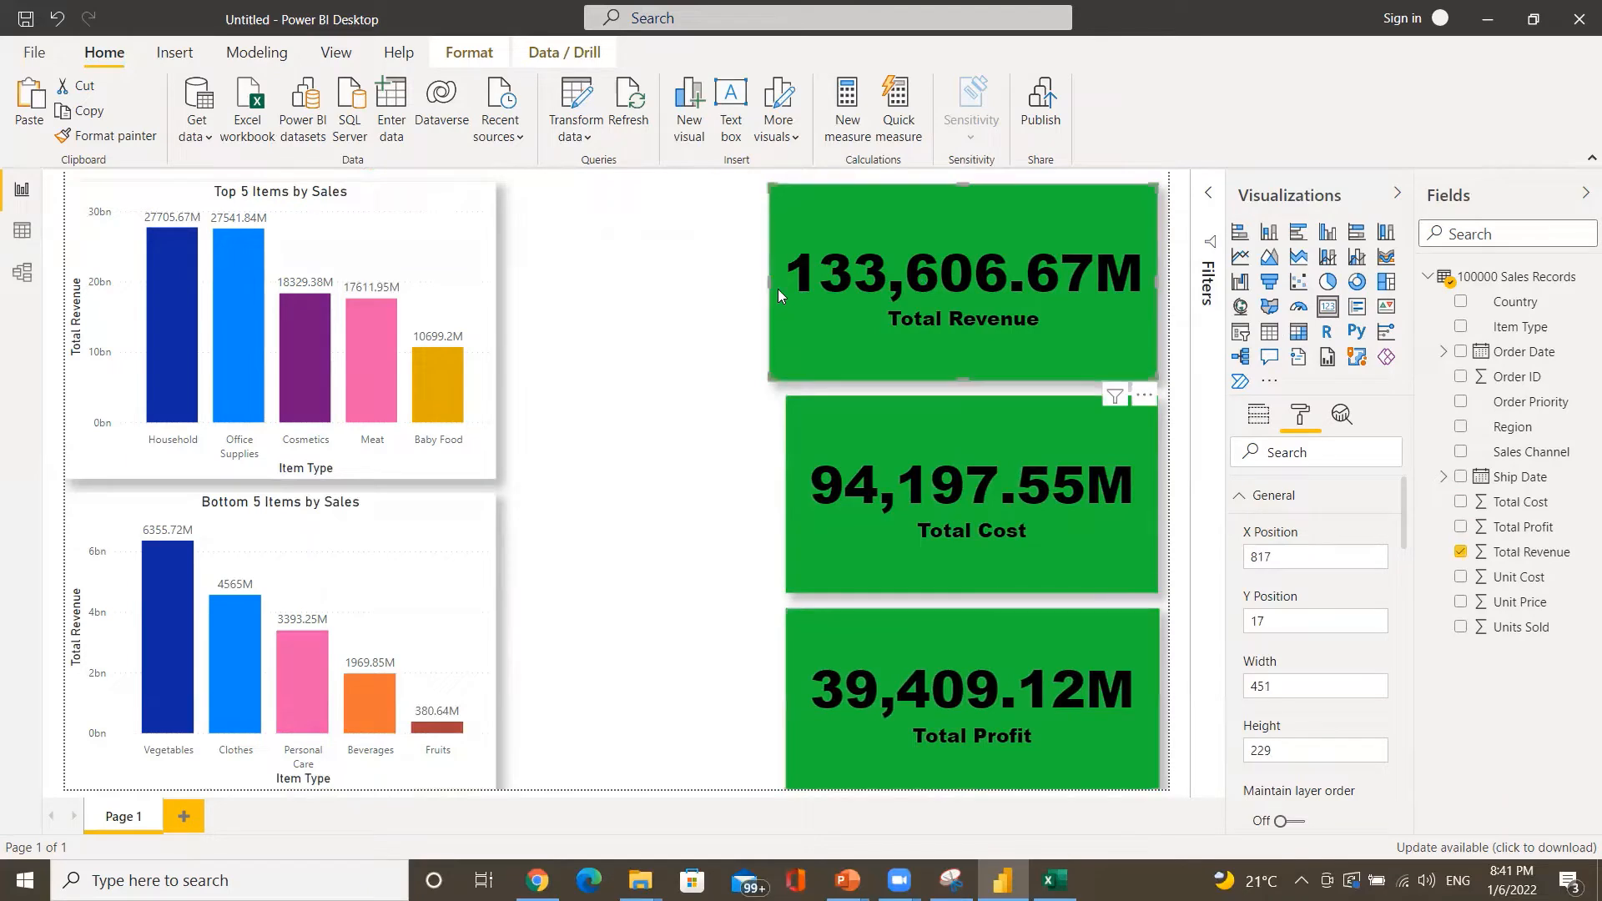
{"action": "left_click_drag", "start_coordinate": [769, 280], "coordinate": [785, 282]}
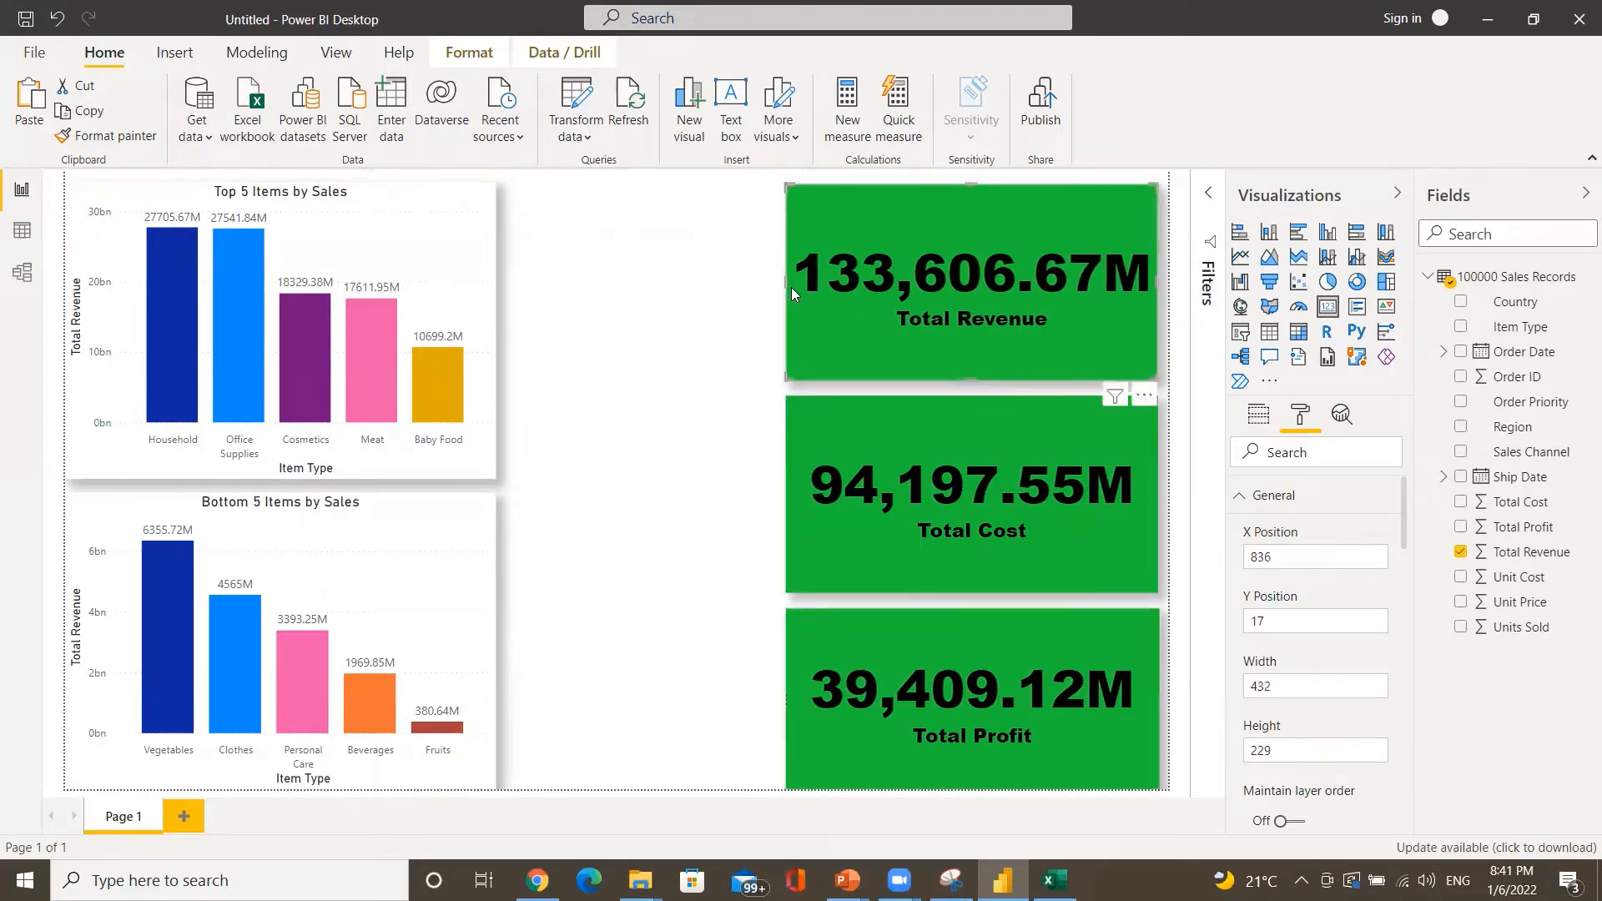
- Reduce the Total Revenue card's height to about 207 and the Total Profit card's height to about 184 from their upper edges
{"action": "left_click_drag", "start_coordinate": [974, 180], "coordinate": [975, 203]}
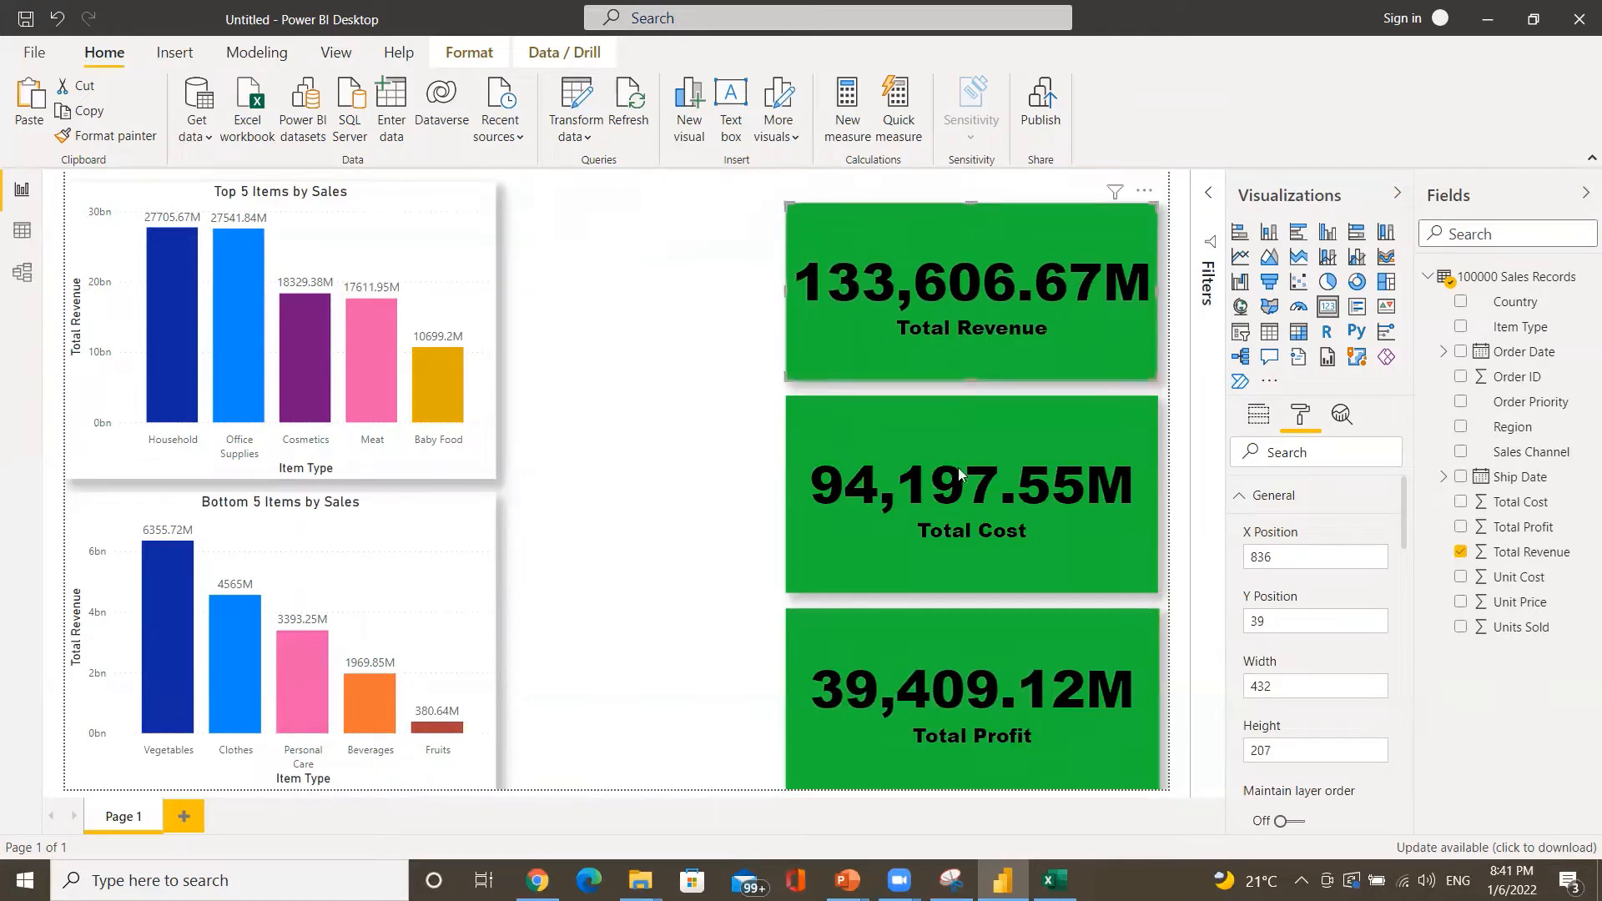
{"action": "left_click", "coordinate": [969, 643]}
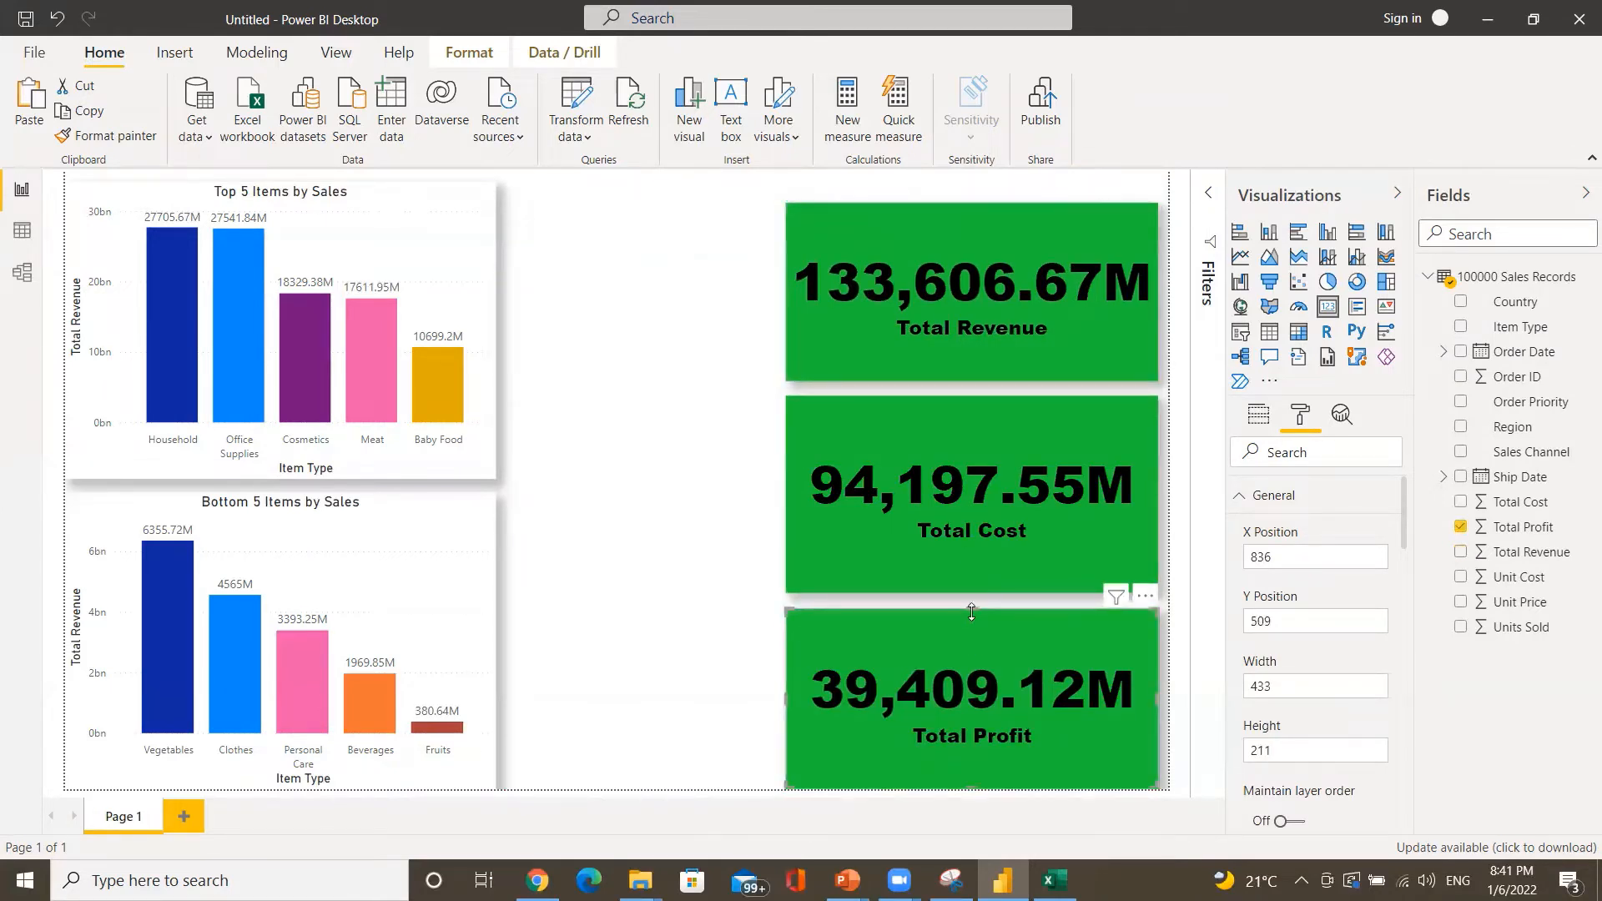
{"action": "left_click_drag", "start_coordinate": [972, 612], "coordinate": [972, 634]}
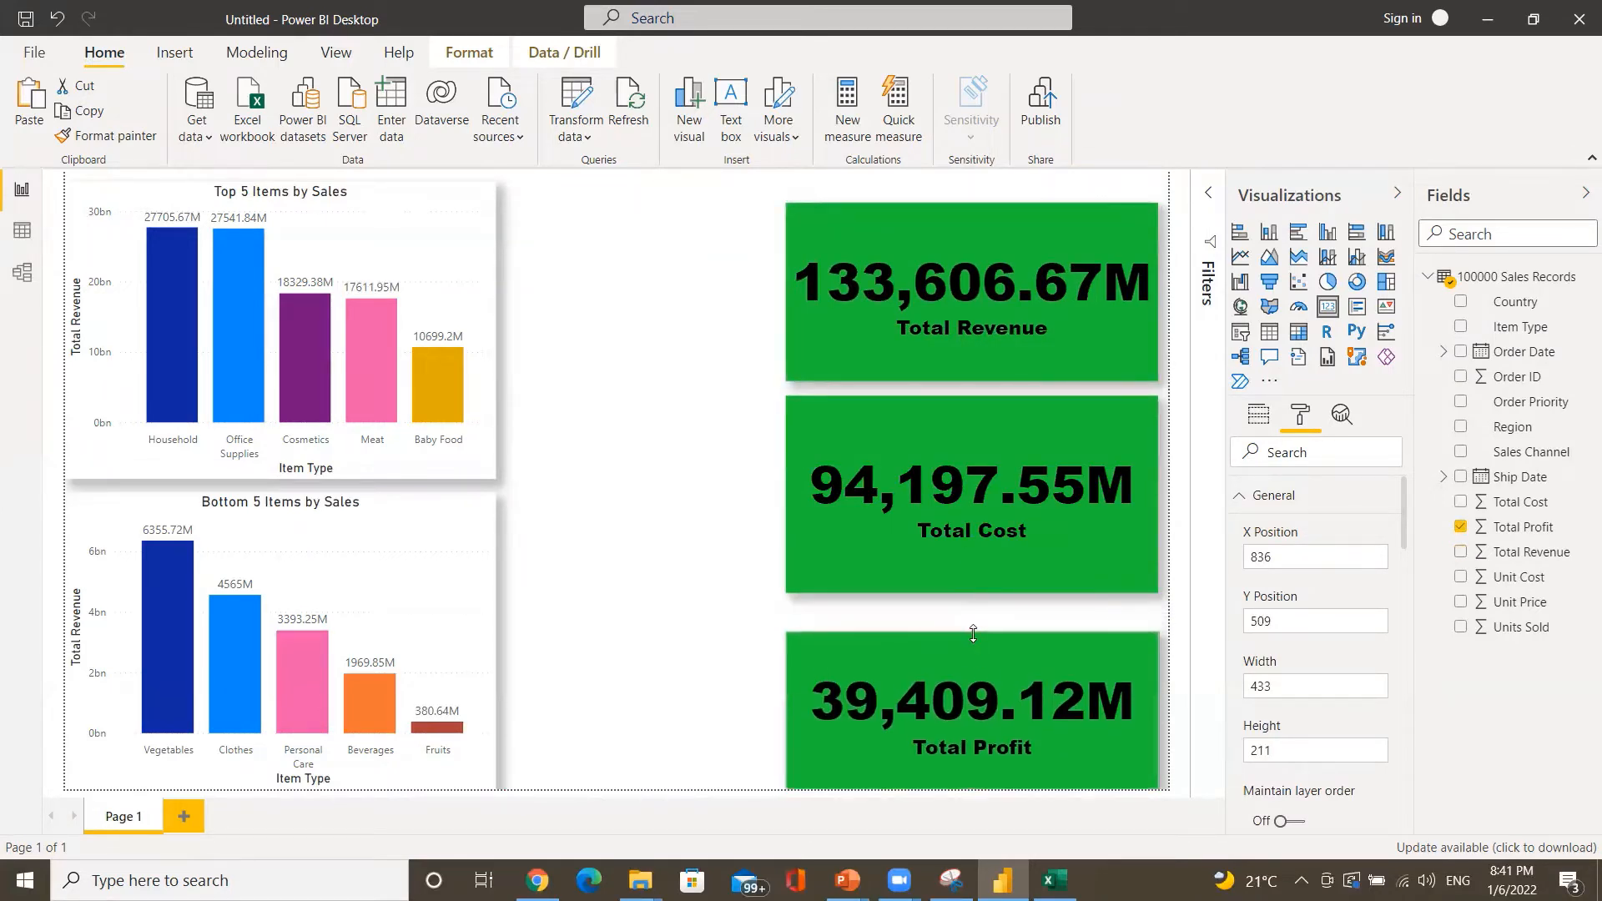
- Shorten the Total Cost card and shift all three cards against the page's right edge in a closely spaced stack at the bottom
{"action": "left_click", "coordinate": [960, 424]}
{"action": "left_click_drag", "start_coordinate": [973, 402], "coordinate": [981, 457]}
{"action": "left_click_drag", "start_coordinate": [942, 637], "coordinate": [967, 649]}
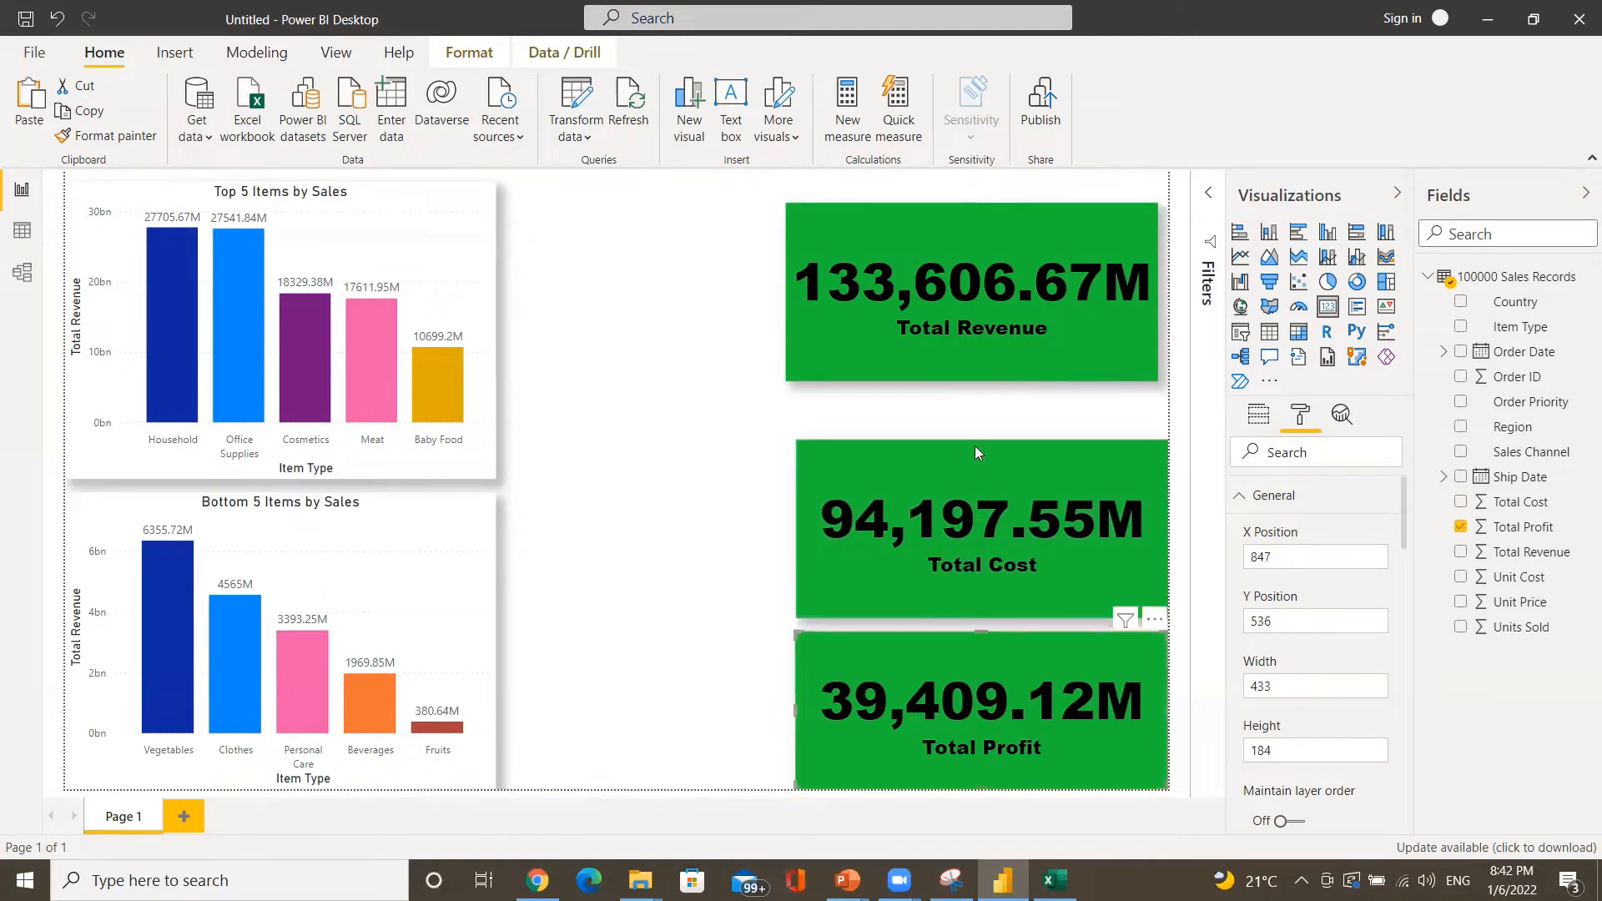
{"action": "left_click_drag", "start_coordinate": [1005, 235], "coordinate": [1025, 282]}
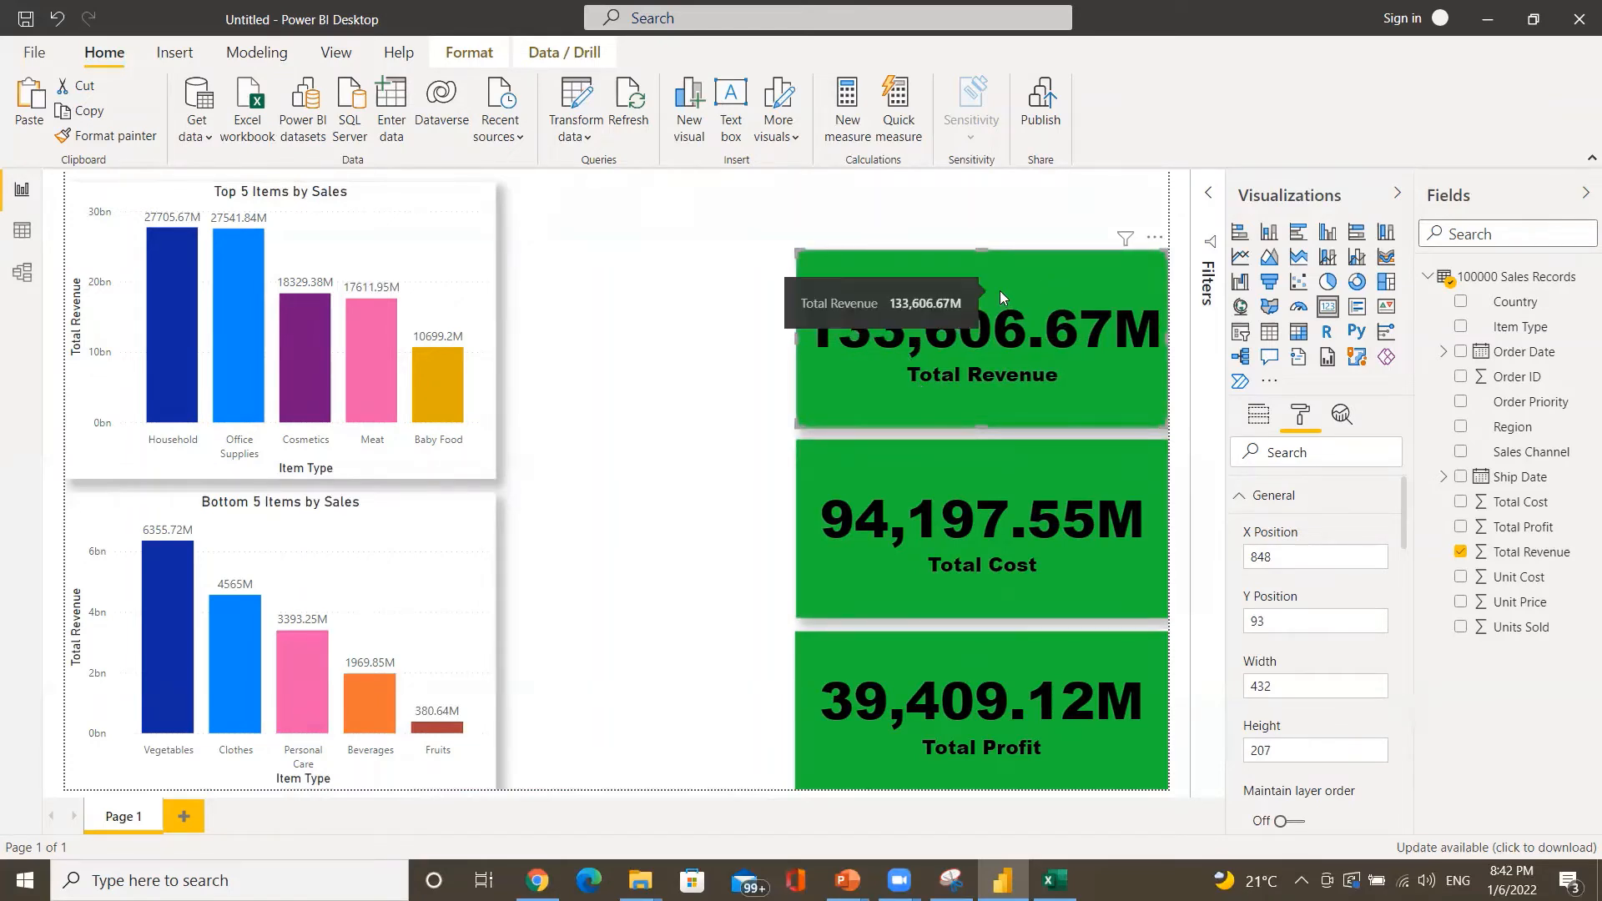
- Set the Total Revenue card's background color to the gold recent color
{"action": "scroll", "coordinate": [1315, 632], "scroll_direction": "down", "scroll_amount": 1}
{"action": "scroll", "coordinate": [1315, 632], "scroll_direction": "down", "scroll_amount": 5}
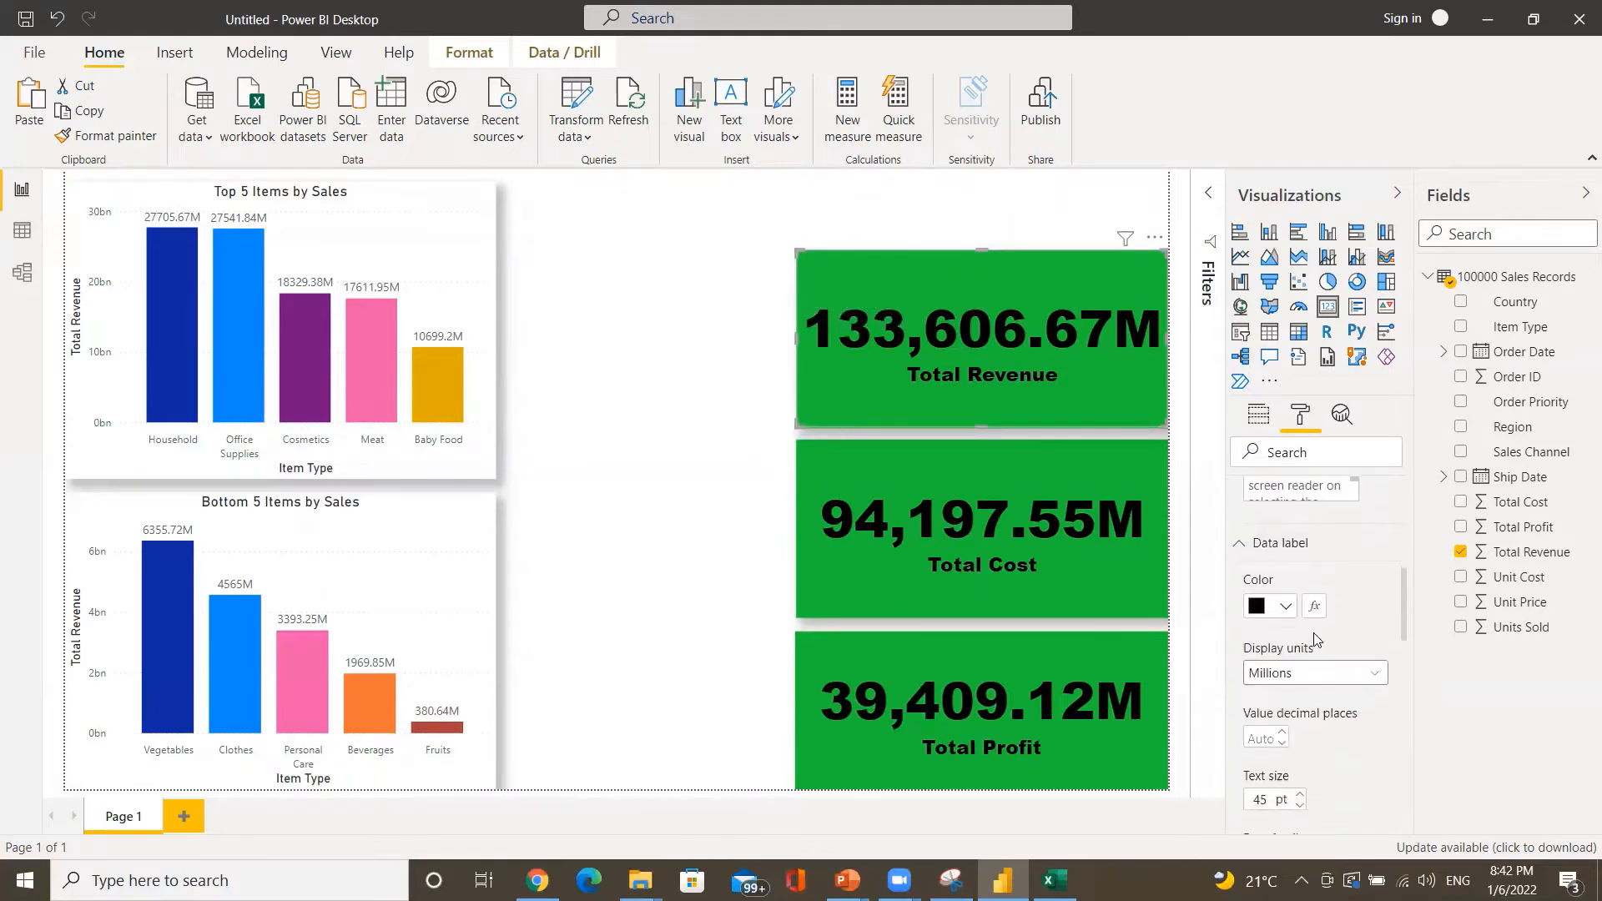
{"action": "scroll", "coordinate": [1292, 618], "scroll_direction": "down", "scroll_amount": 10}
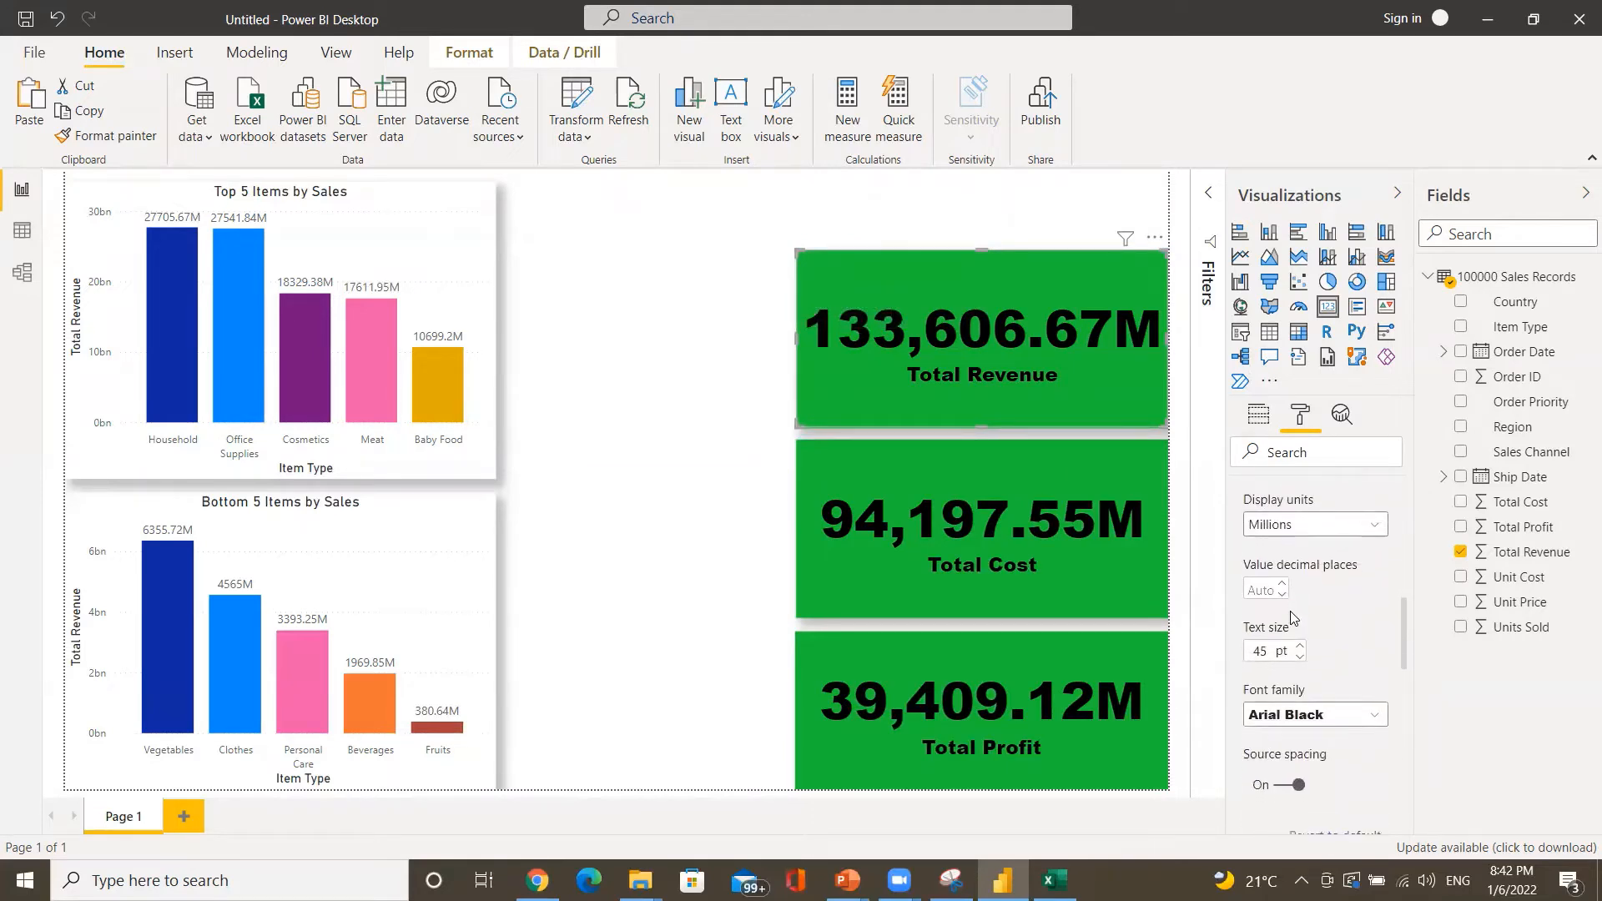
{"action": "scroll", "coordinate": [1291, 617], "scroll_direction": "down", "scroll_amount": 6}
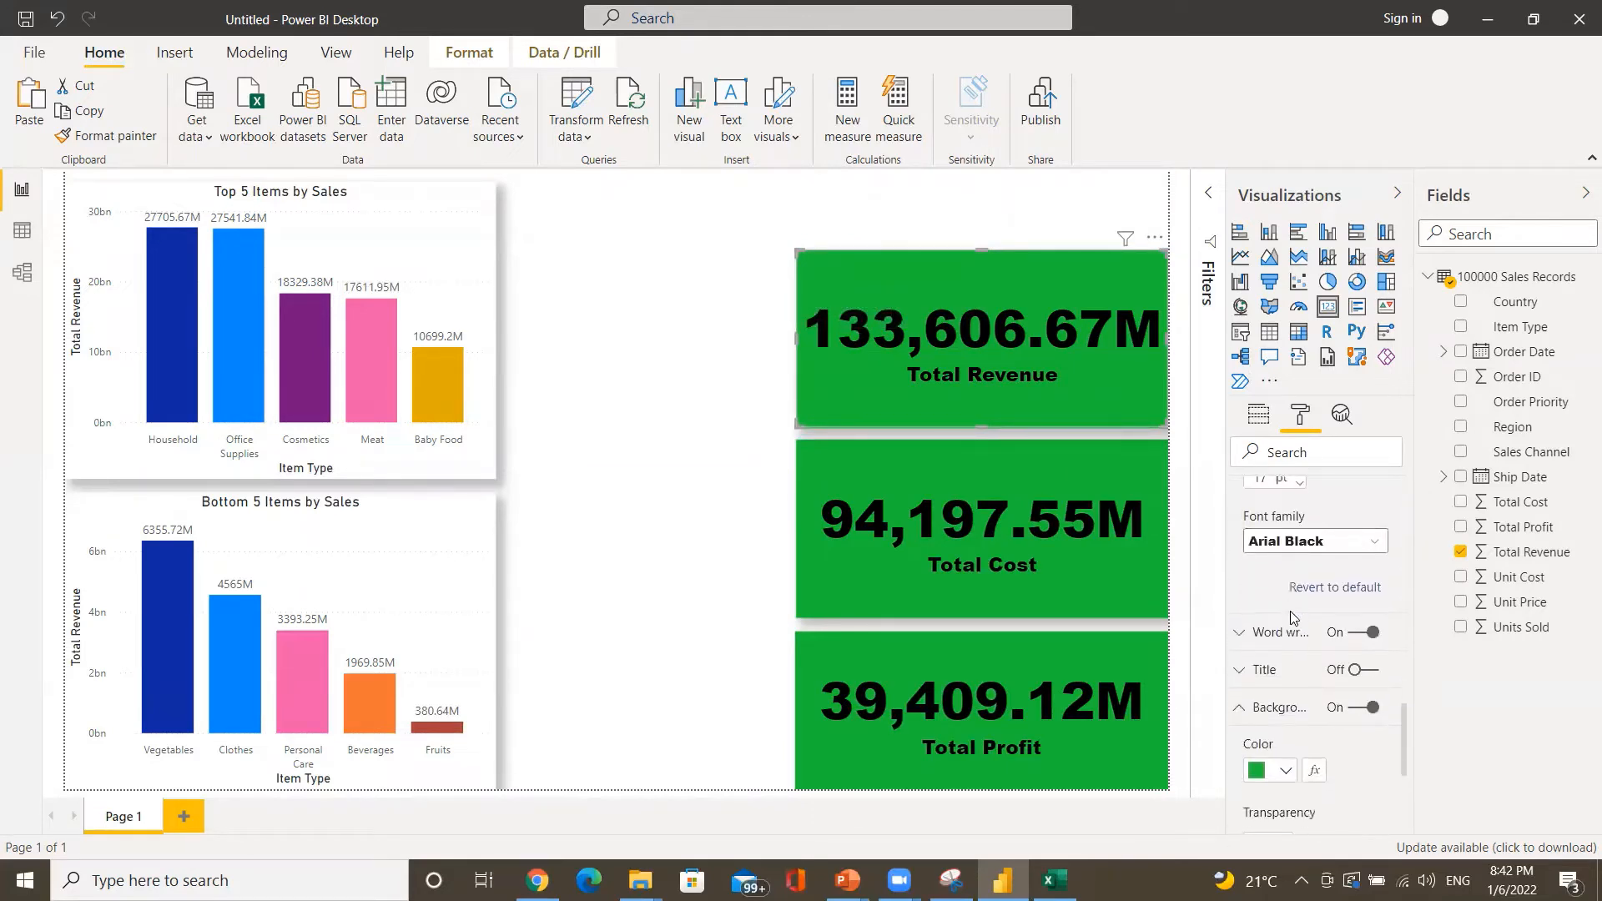
{"action": "left_click", "coordinate": [1286, 594]}
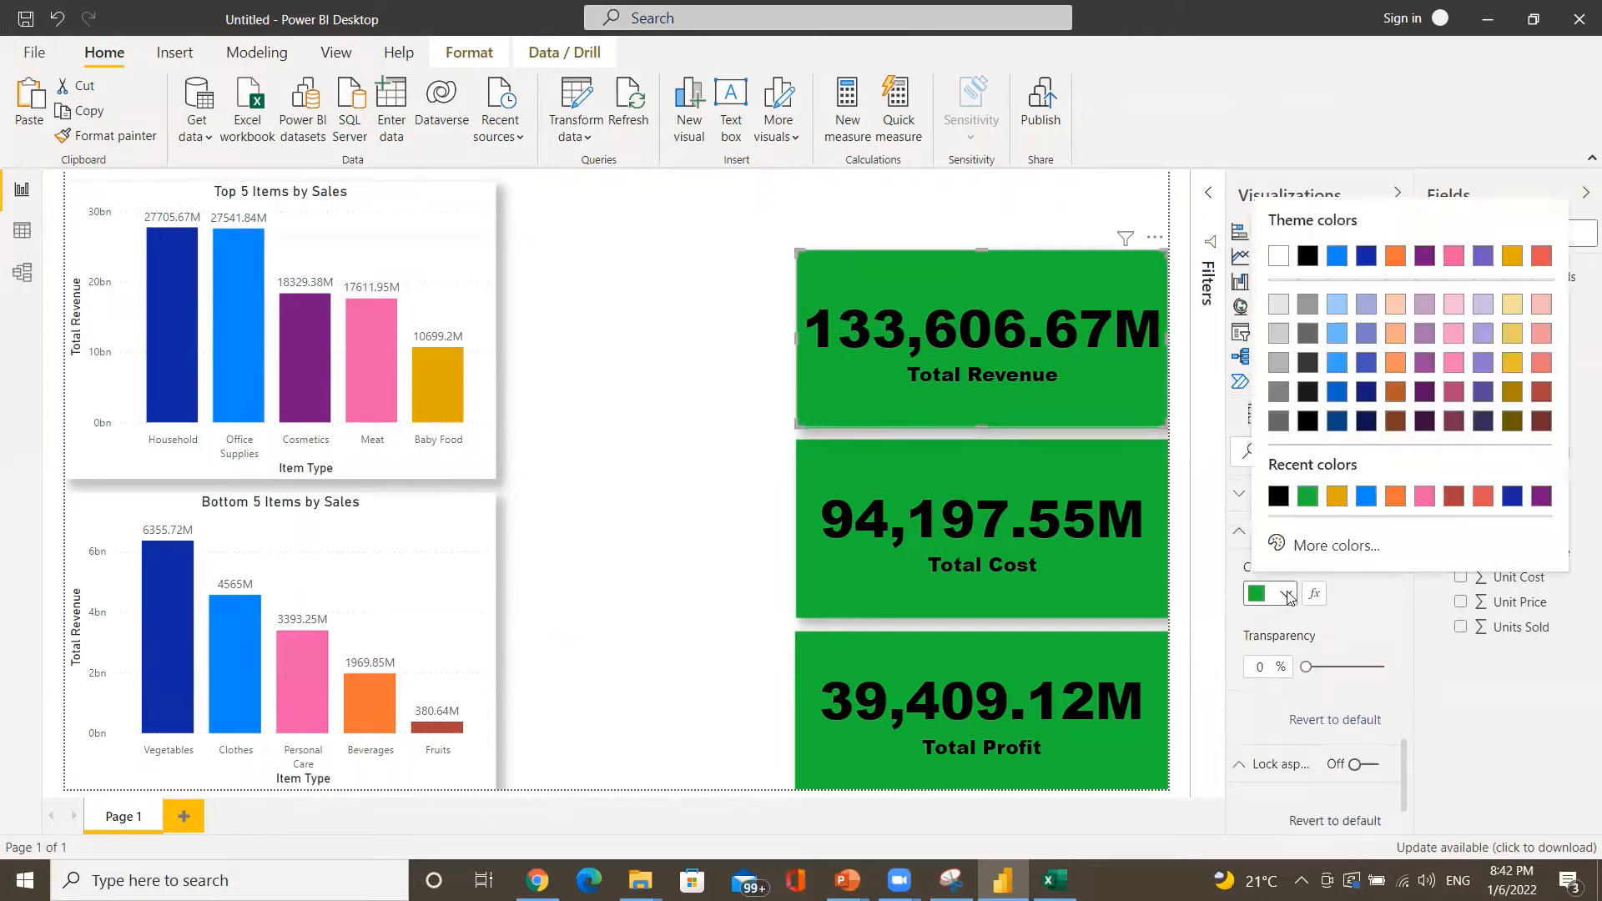
{"action": "left_click", "coordinate": [1336, 498]}
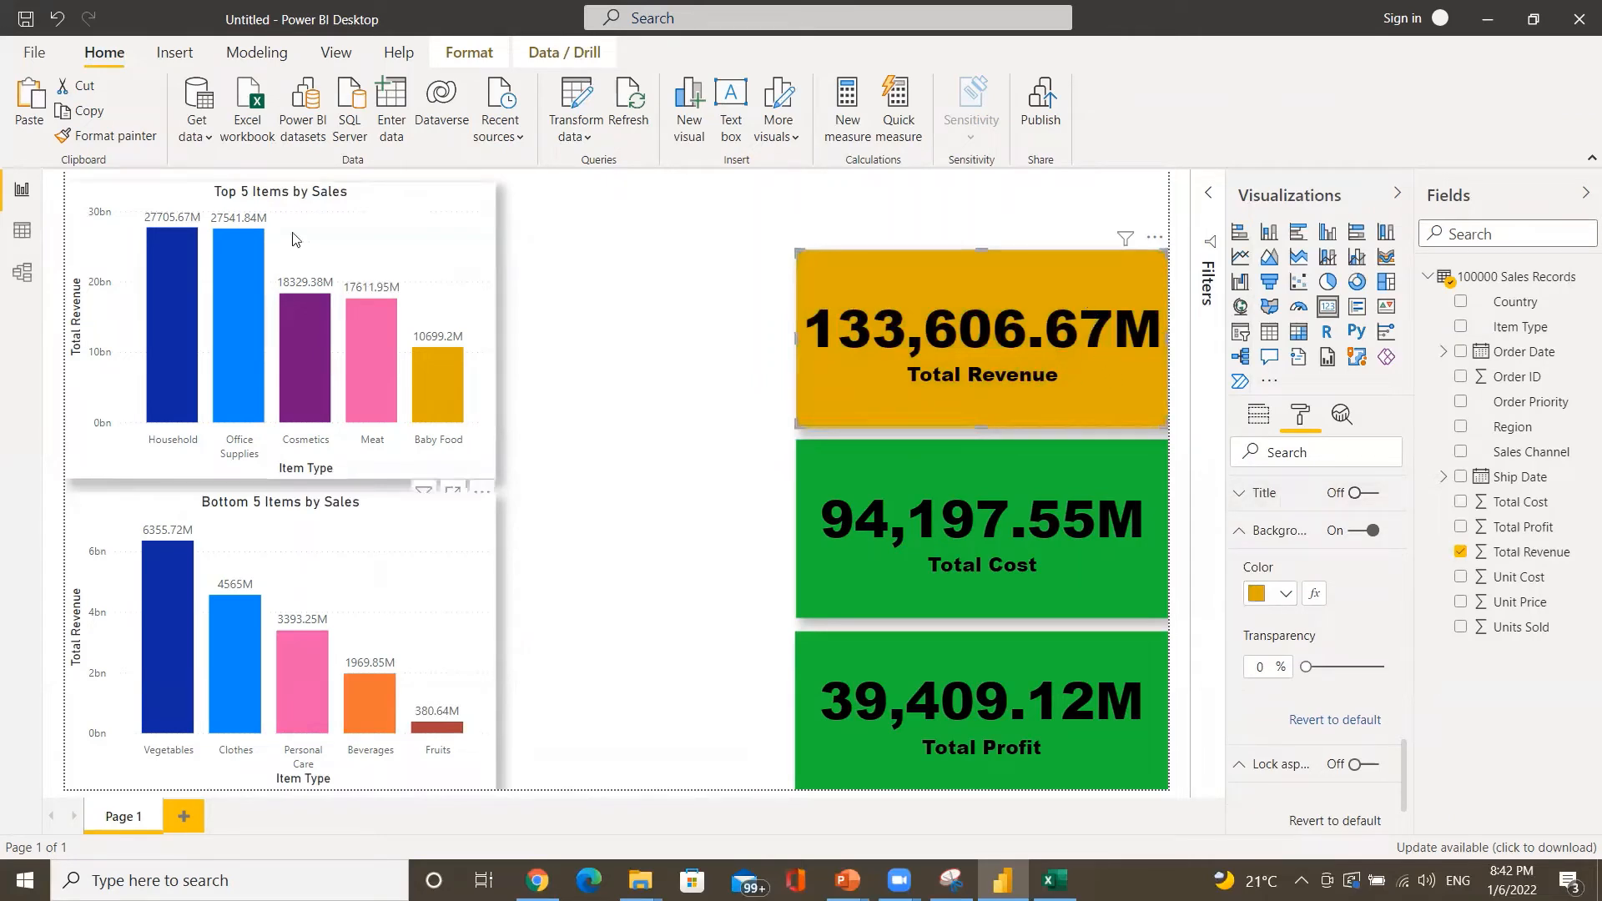
- Copy the Total Revenue card's formatting to the Total Cost card with Format painter
{"action": "left_click", "coordinate": [107, 135]}
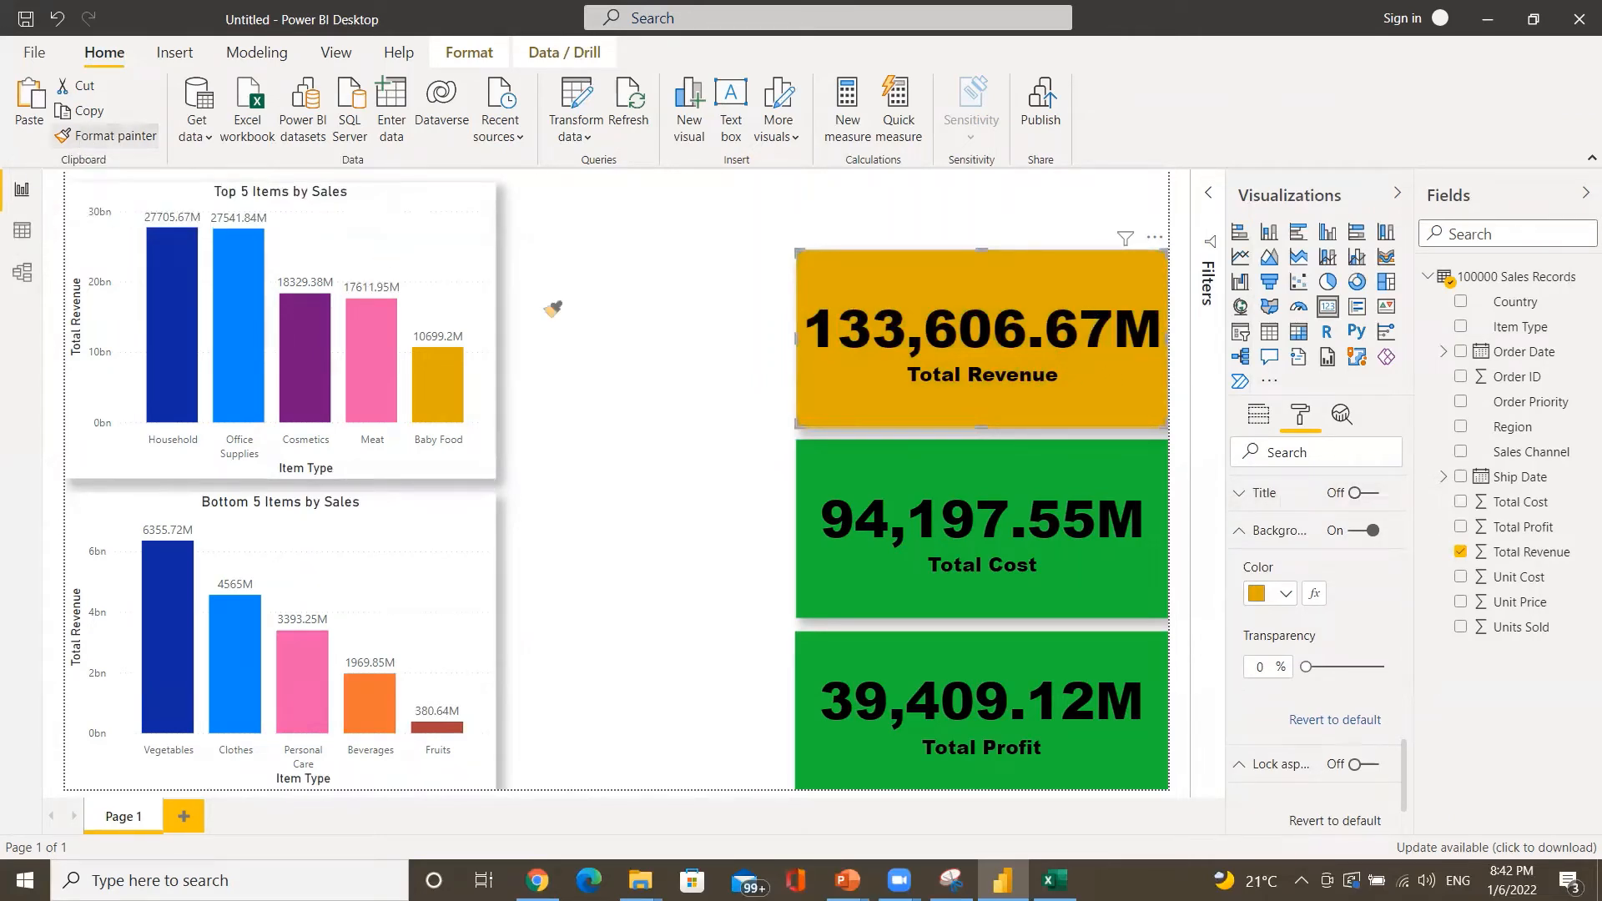
{"action": "left_click", "coordinate": [890, 464]}
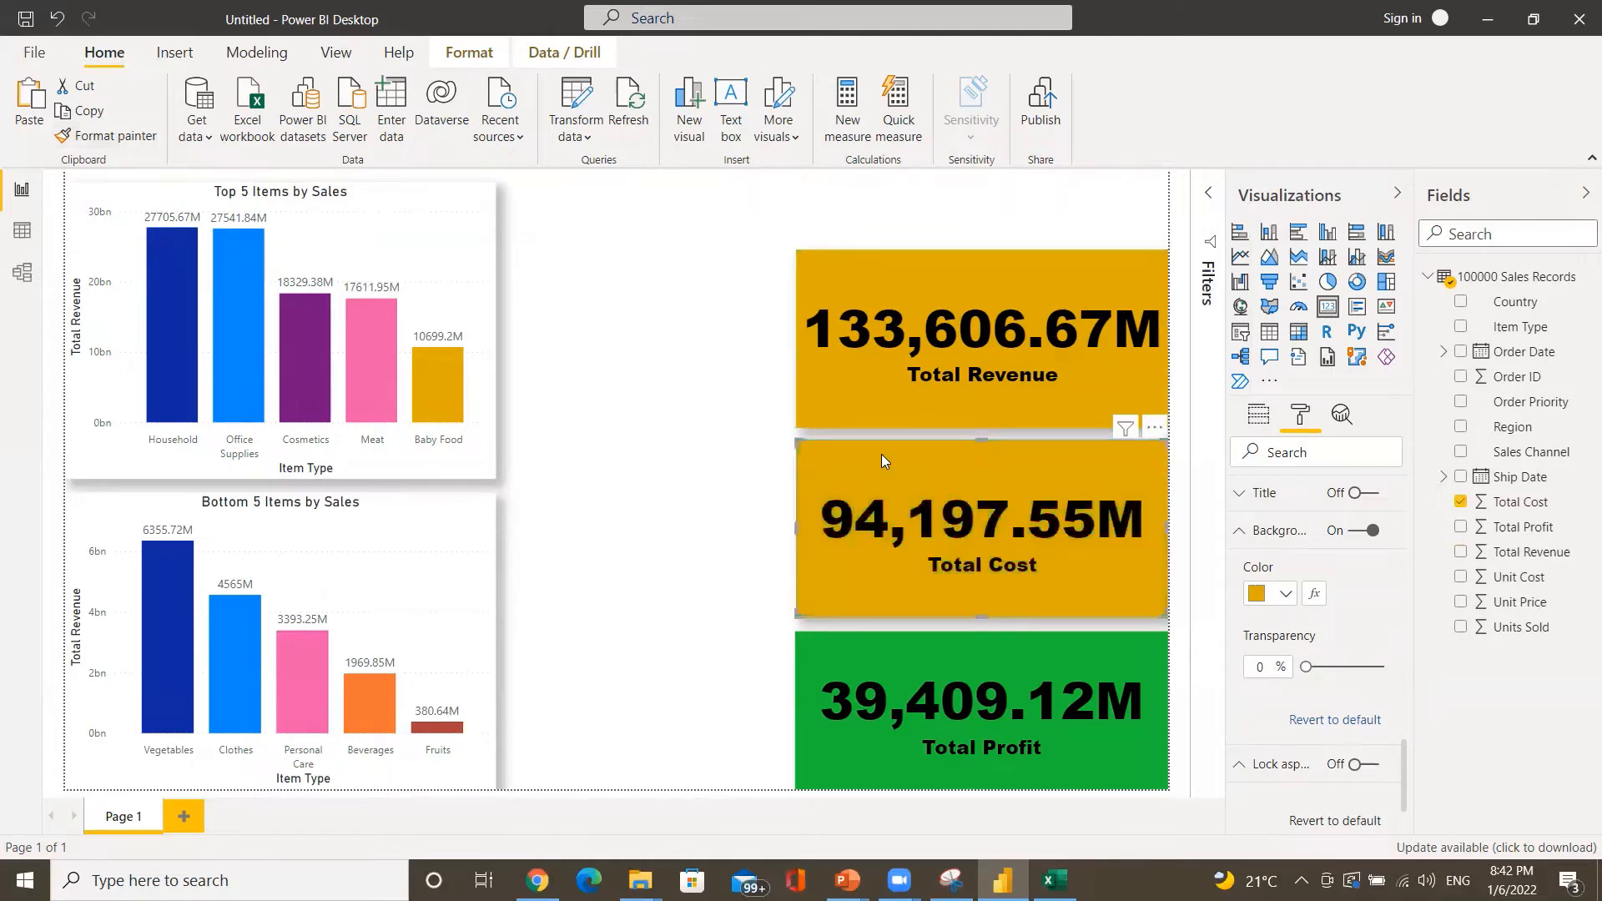
- Copy the Total Revenue card's formatting onto the Total Profit card
{"action": "left_click", "coordinate": [949, 287]}
{"action": "left_click", "coordinate": [94, 136]}
{"action": "left_click", "coordinate": [966, 644]}
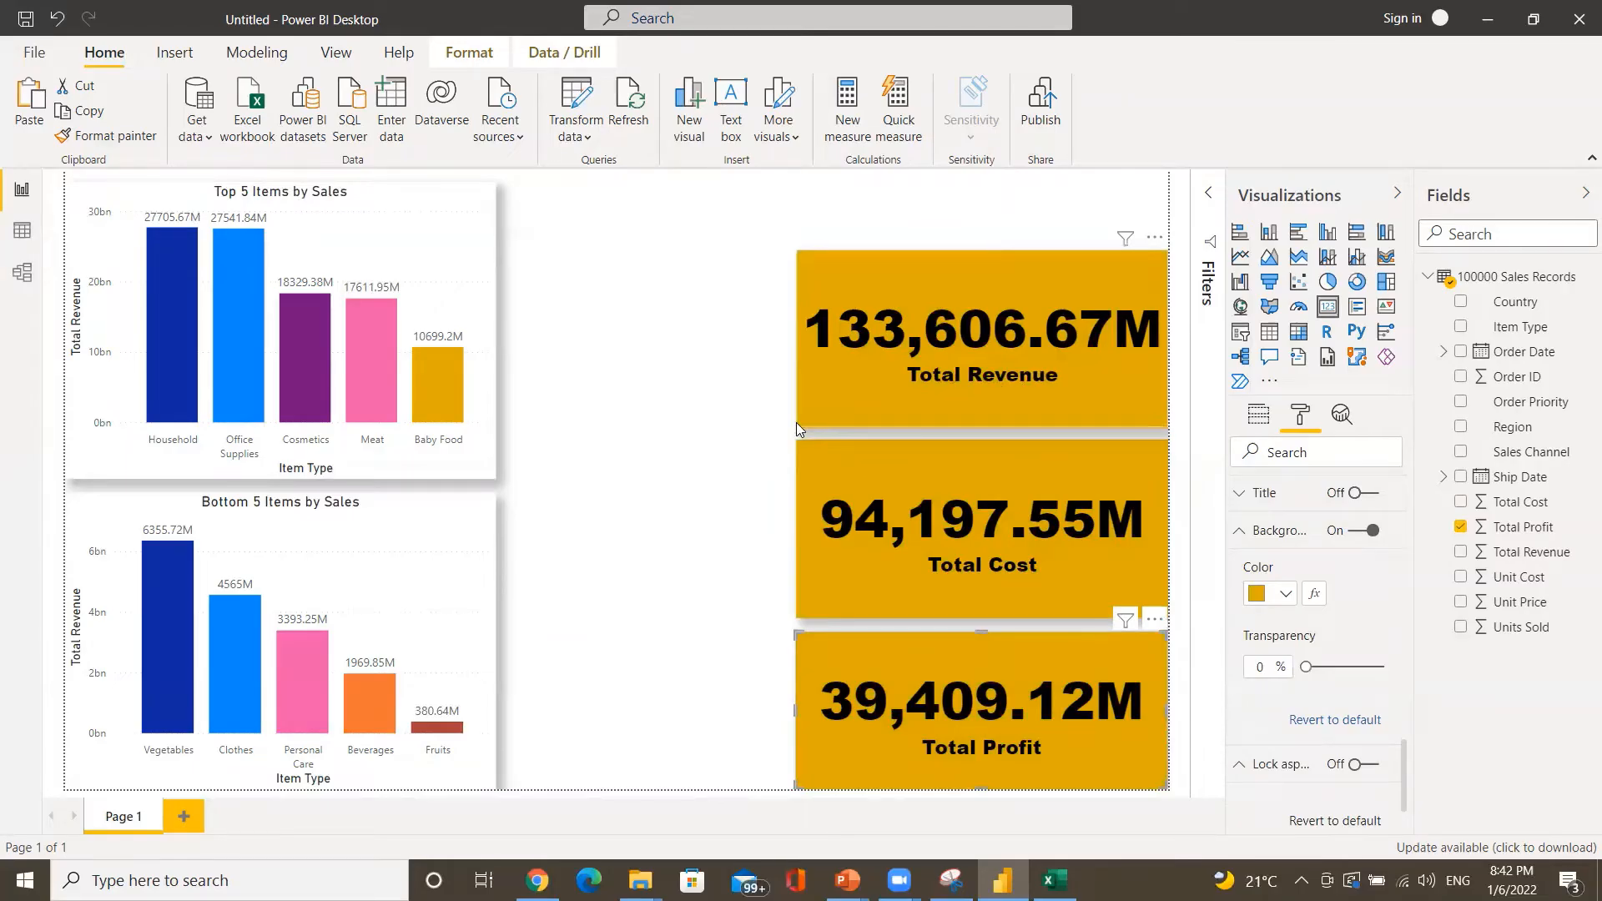
- Check the requirements slide, and add a Region slicer in the empty area beside the top chart, shortened to fit its list
{"action": "key", "text": "alt+Tab"}
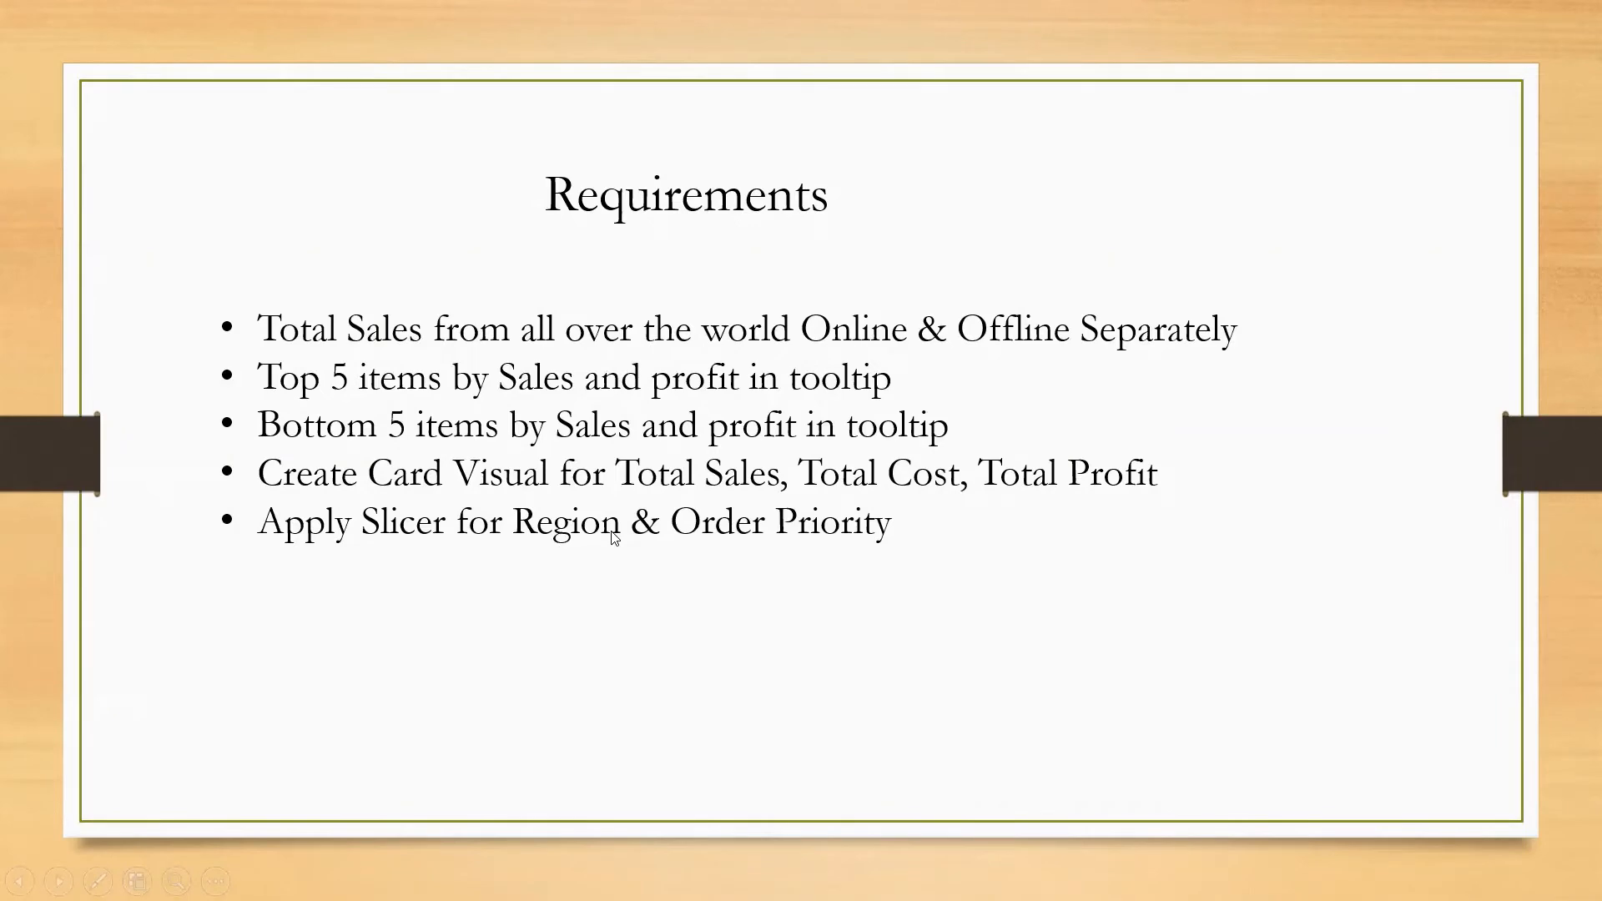
{"action": "key", "text": "alt+Tab"}
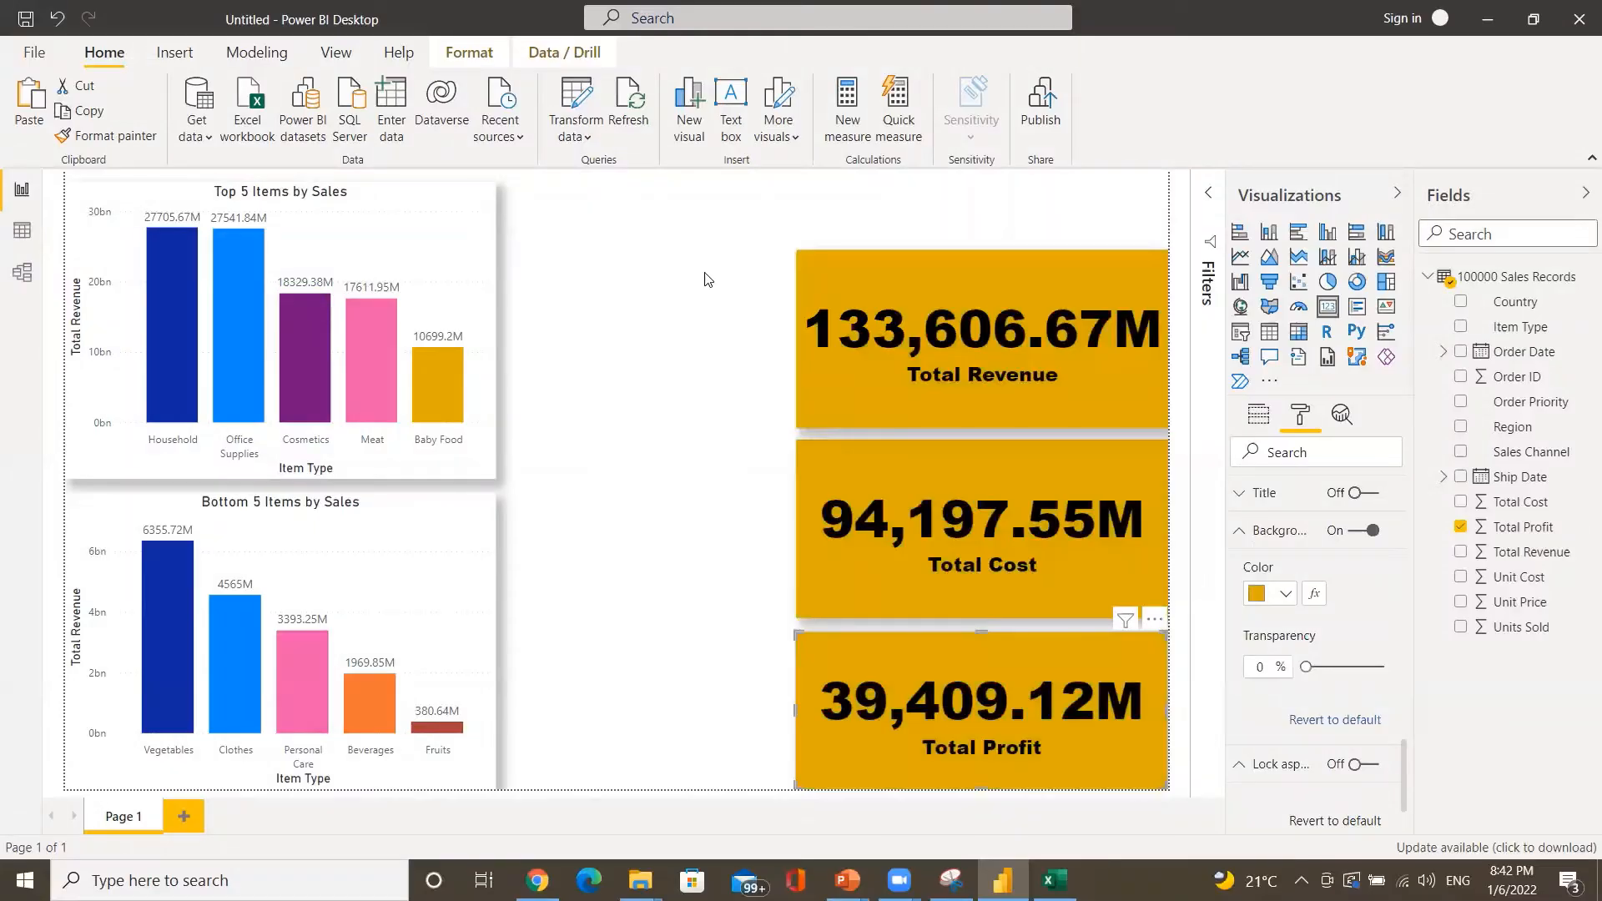
{"action": "left_click", "coordinate": [690, 344]}
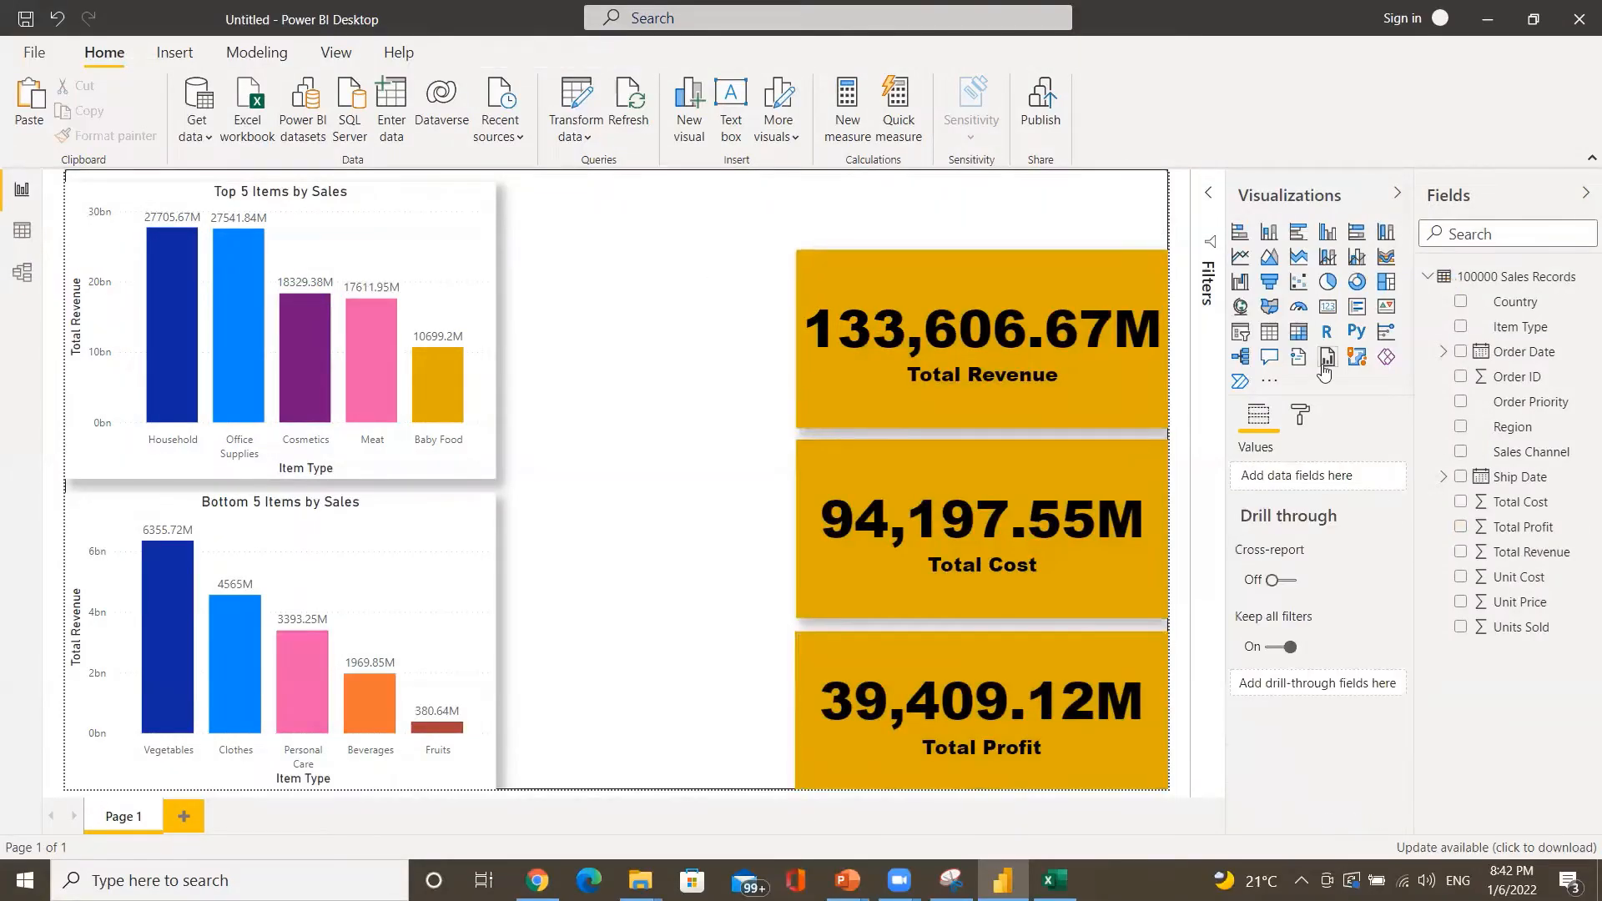
{"action": "left_click", "coordinate": [1241, 333]}
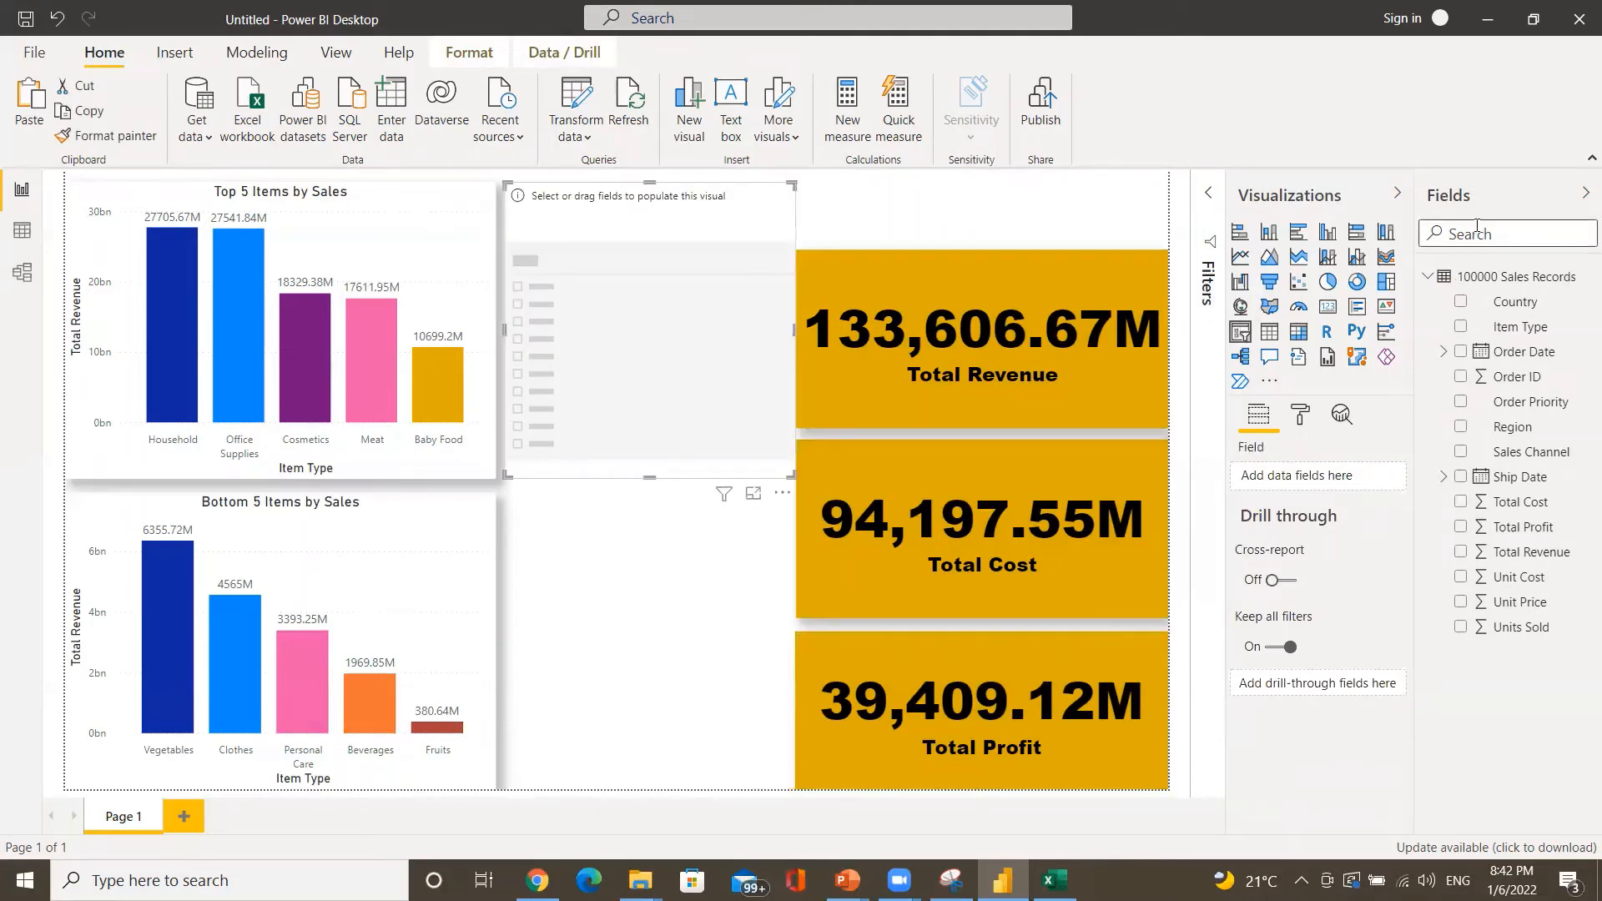
{"action": "type", "text": "re"}
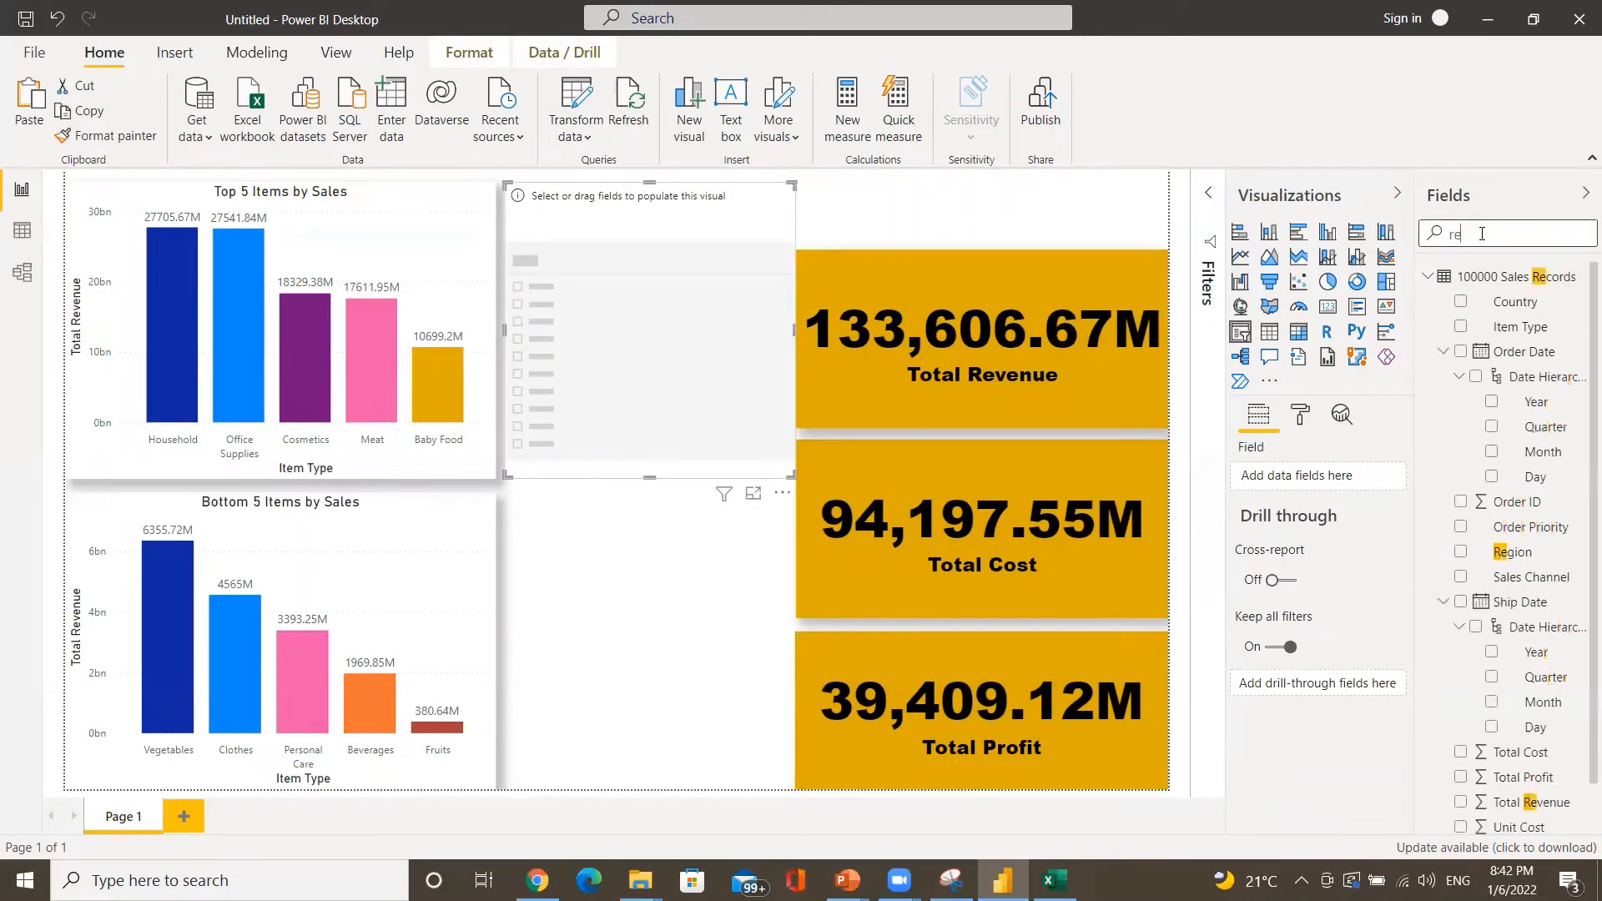
{"action": "key", "text": "BackSpace"}
{"action": "key", "text": "BackSpace"}
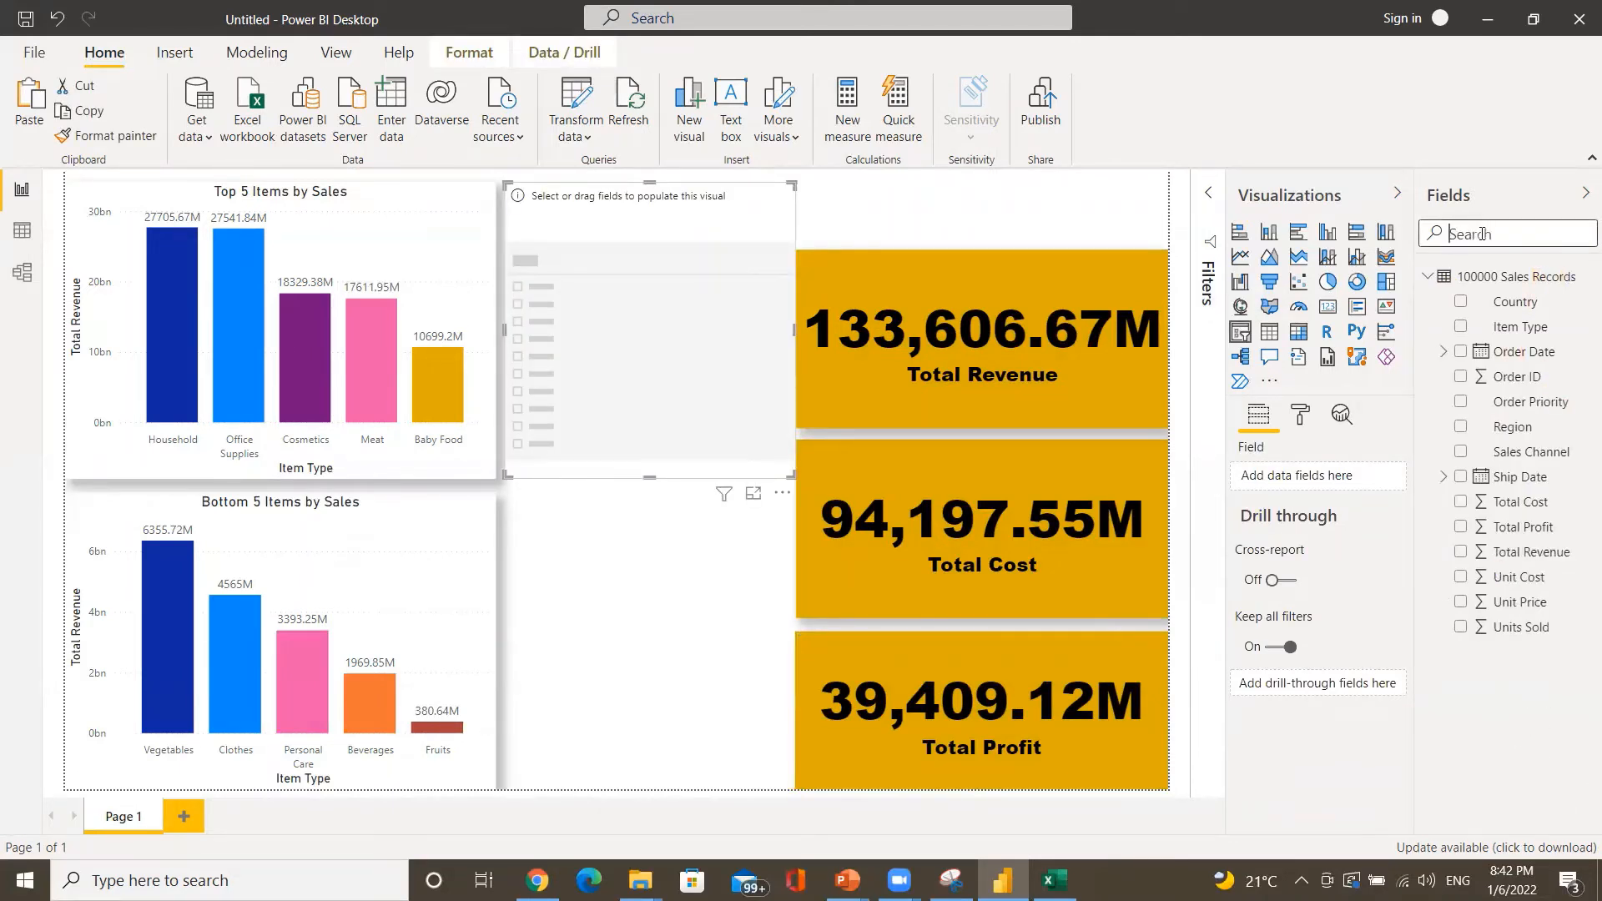
{"action": "left_click", "coordinate": [1461, 427]}
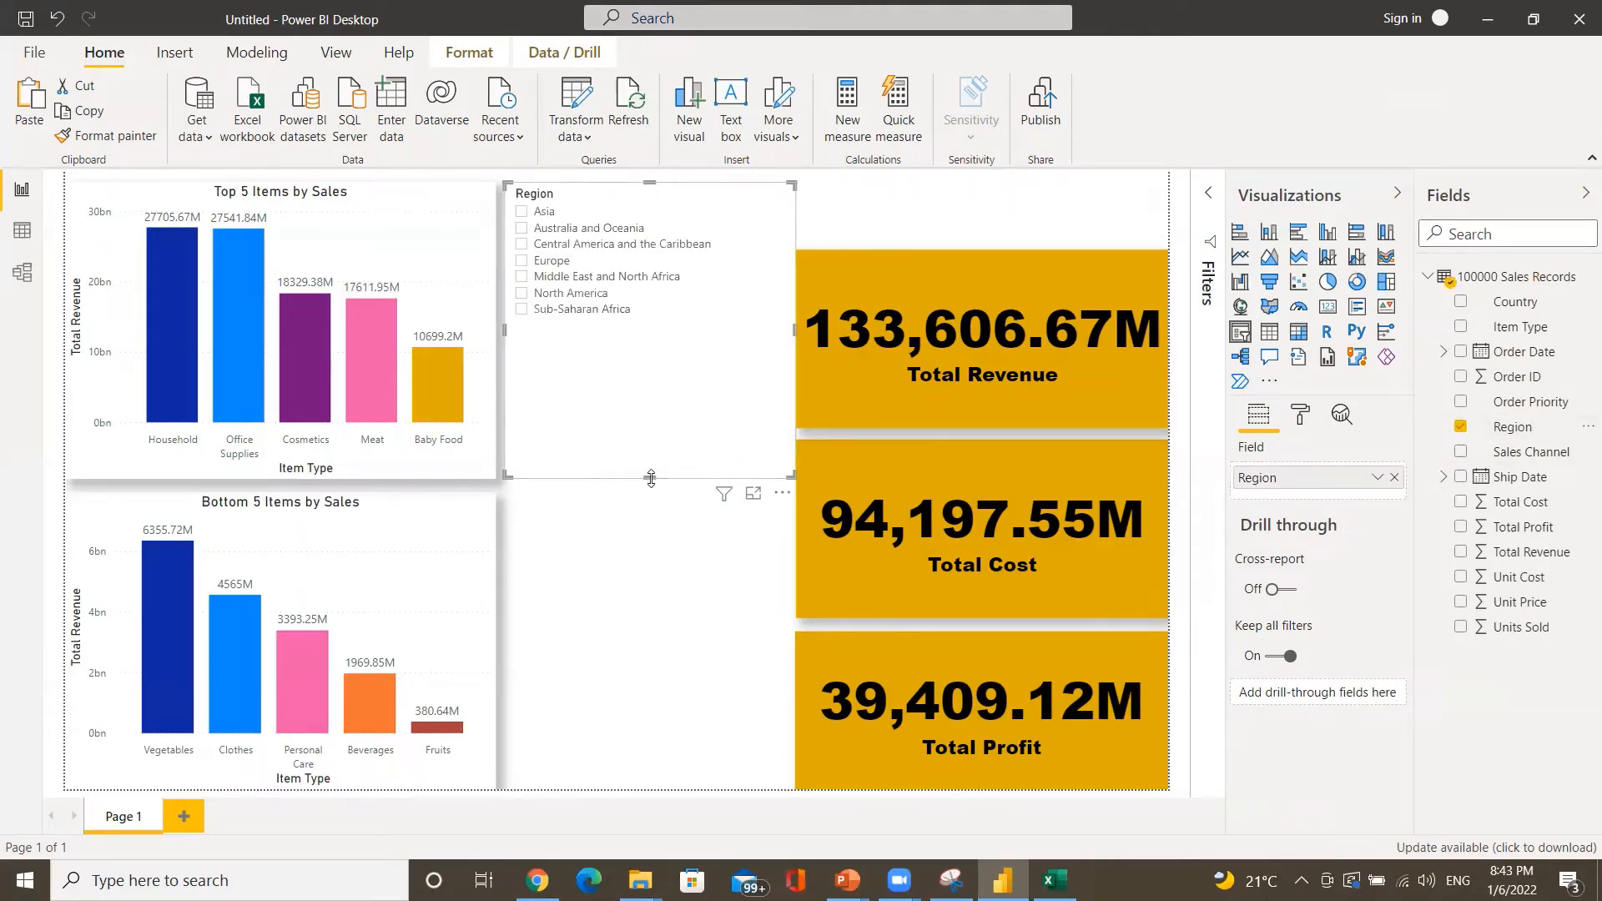
{"action": "left_click_drag", "start_coordinate": [651, 477], "coordinate": [632, 343]}
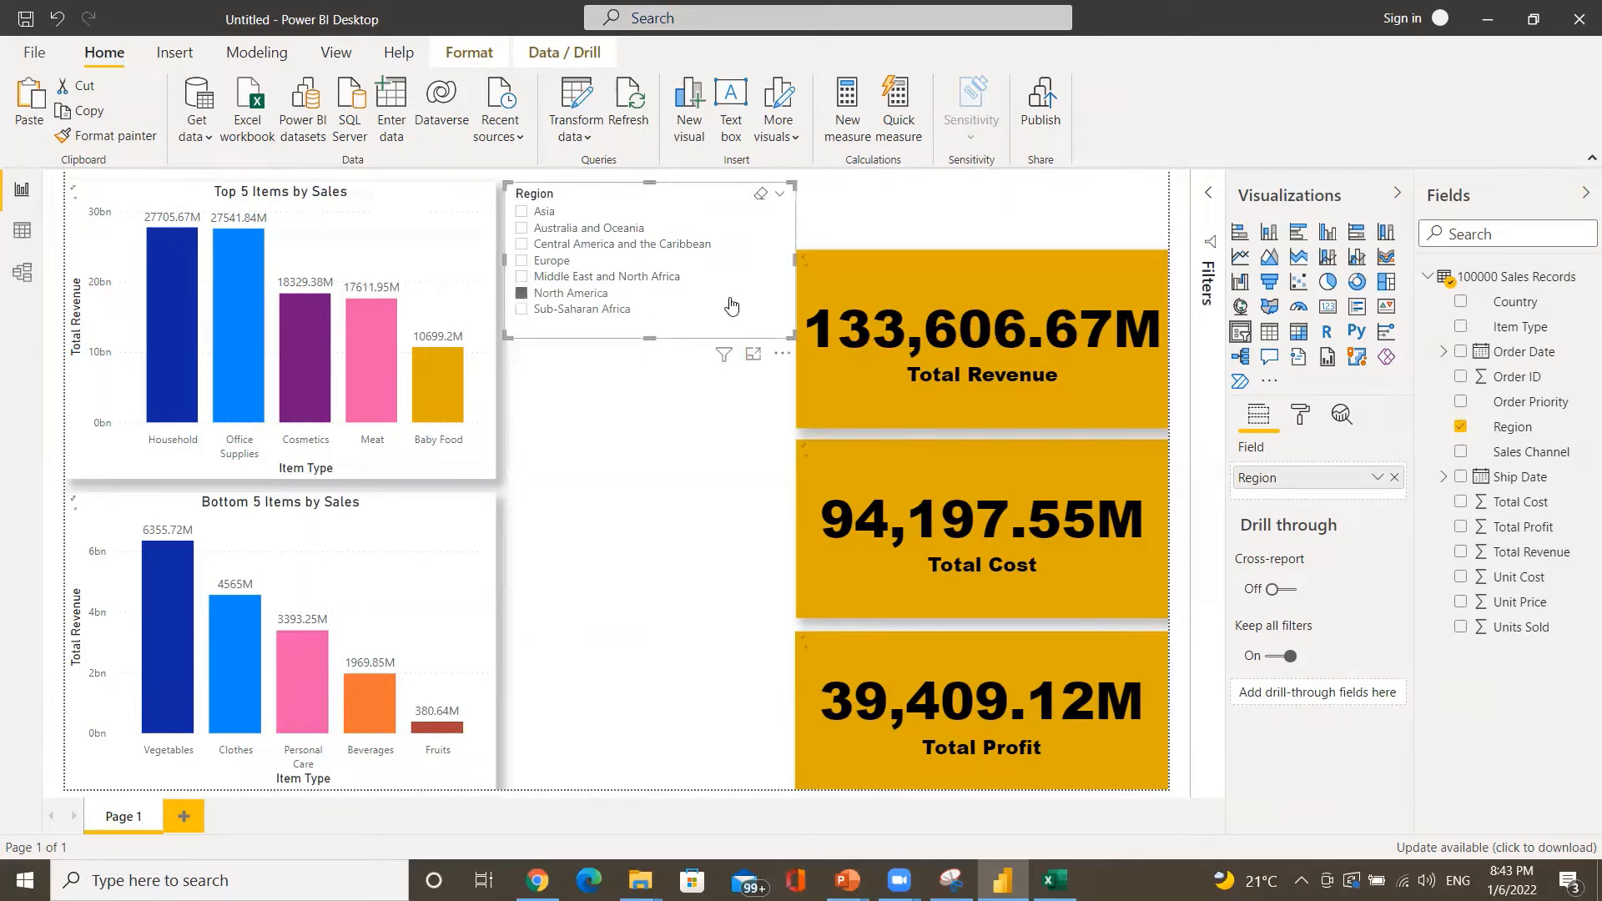
- Duplicate the Region slicer, place the copy below the original, and clear the North America selection in both
{"action": "key", "text": "ctrl+c"}
{"action": "key", "text": "ctrl+v"}
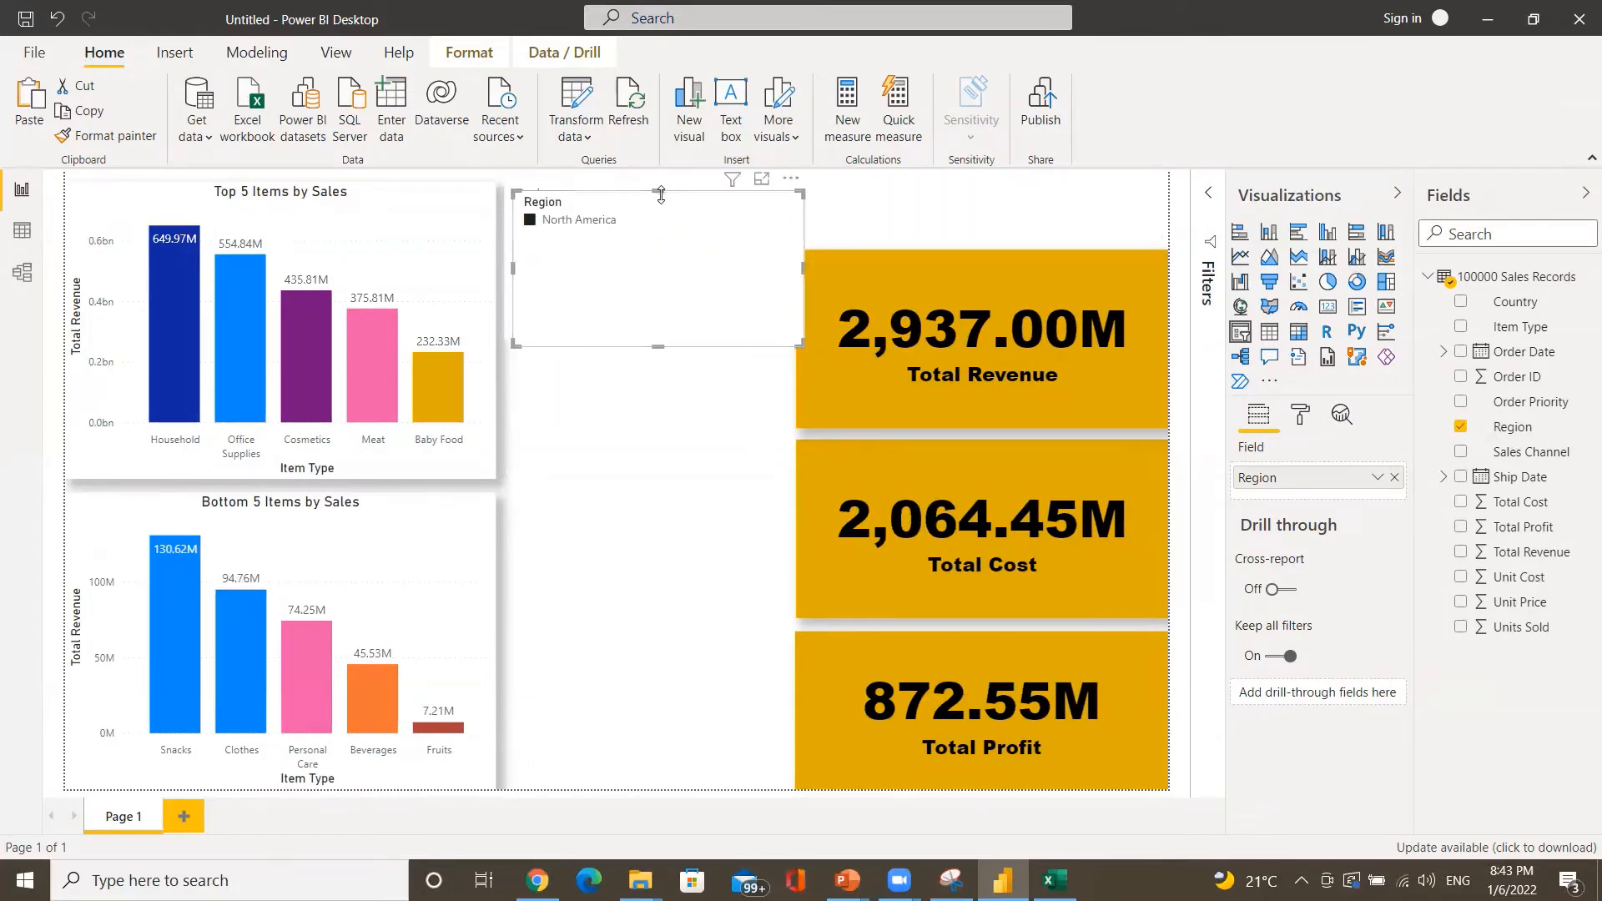
{"action": "left_click_drag", "start_coordinate": [661, 229], "coordinate": [654, 366]}
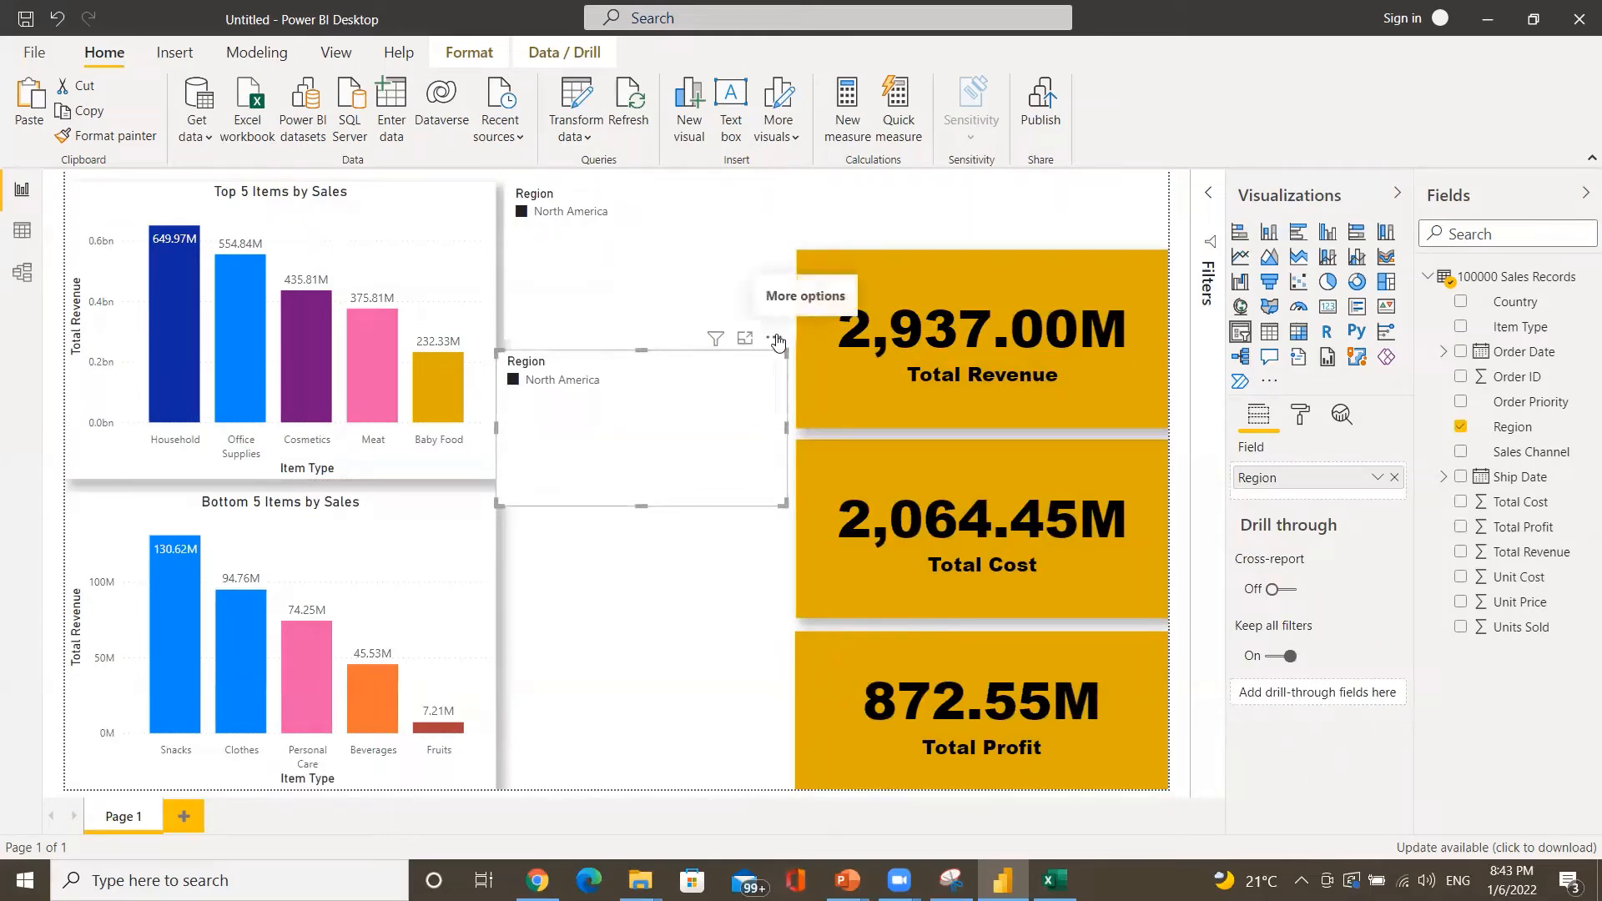
{"action": "left_click", "coordinate": [514, 380]}
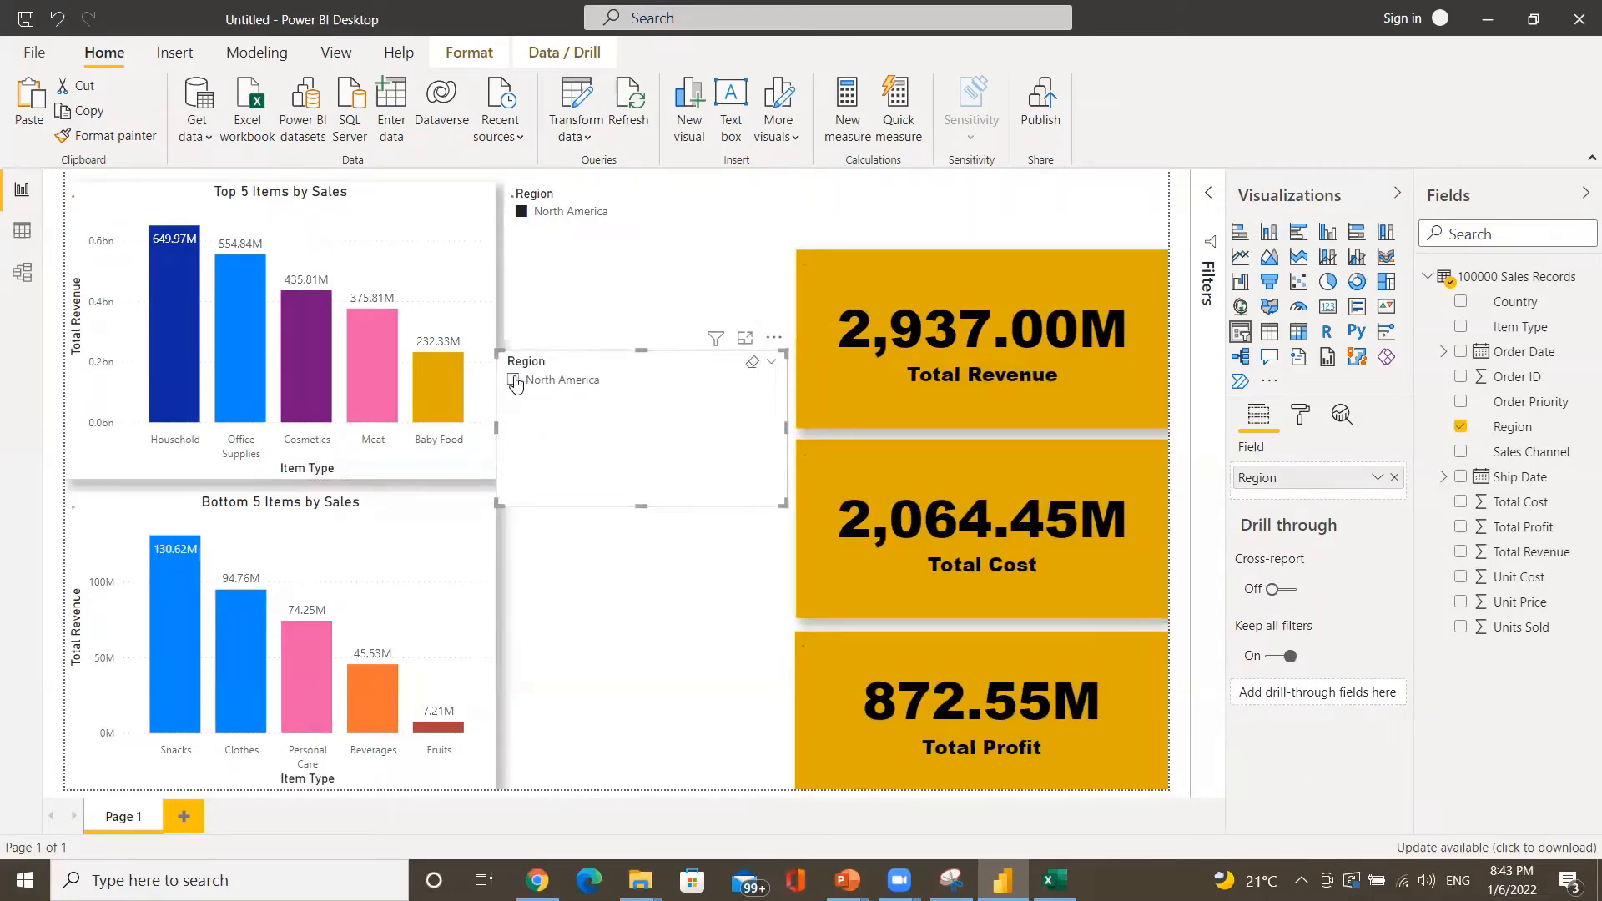
{"action": "left_click_drag", "start_coordinate": [681, 439], "coordinate": [688, 490]}
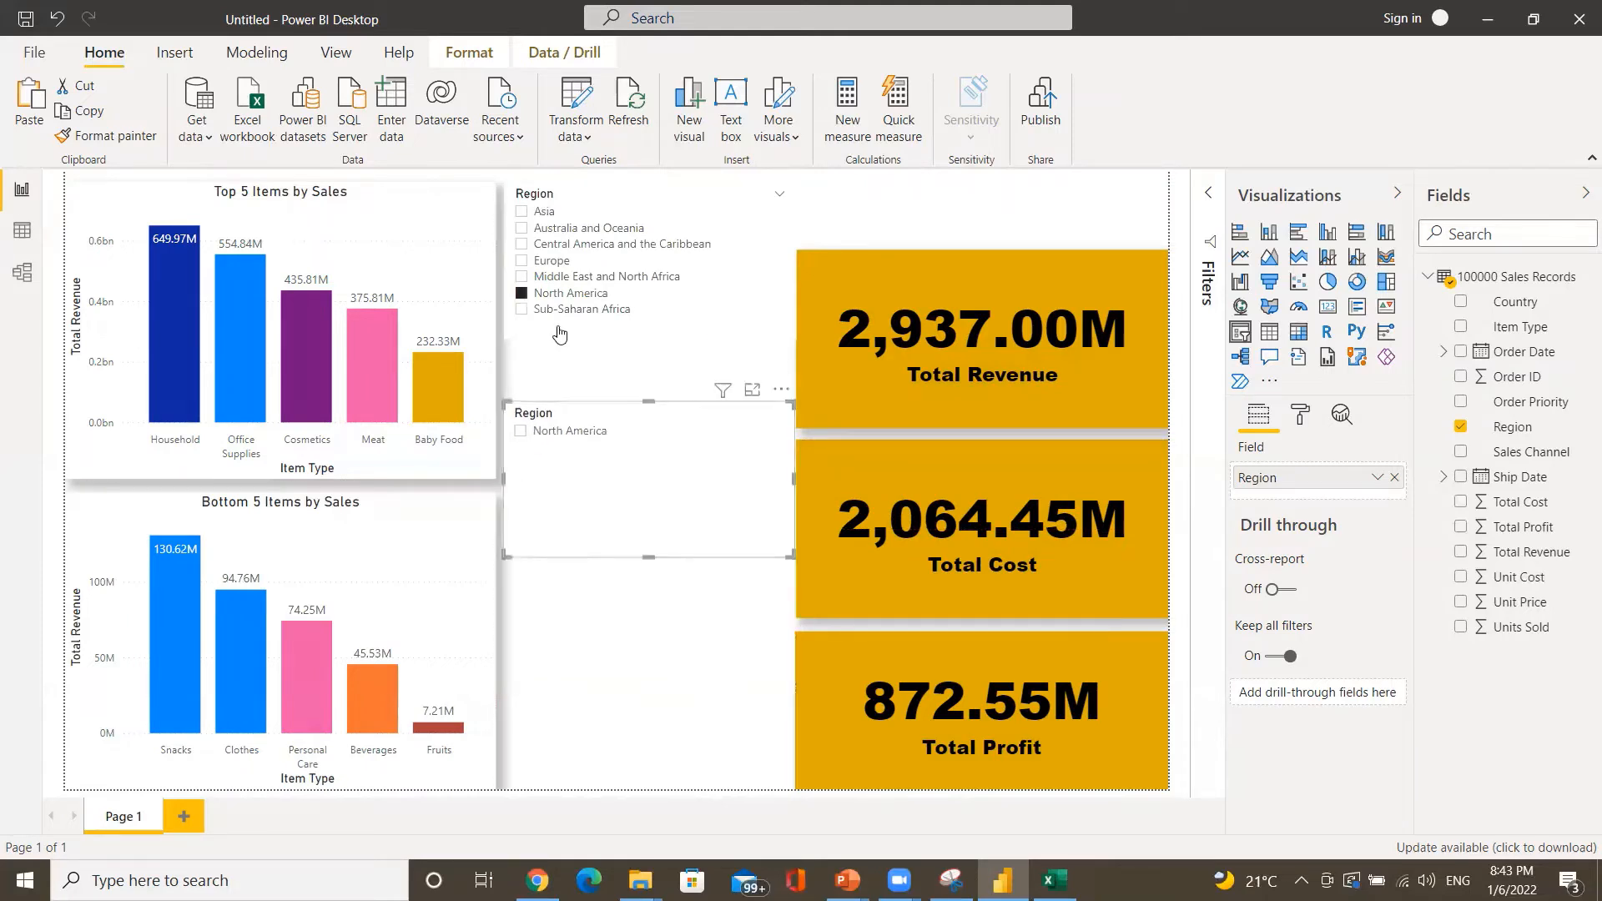
{"action": "left_click", "coordinate": [521, 293]}
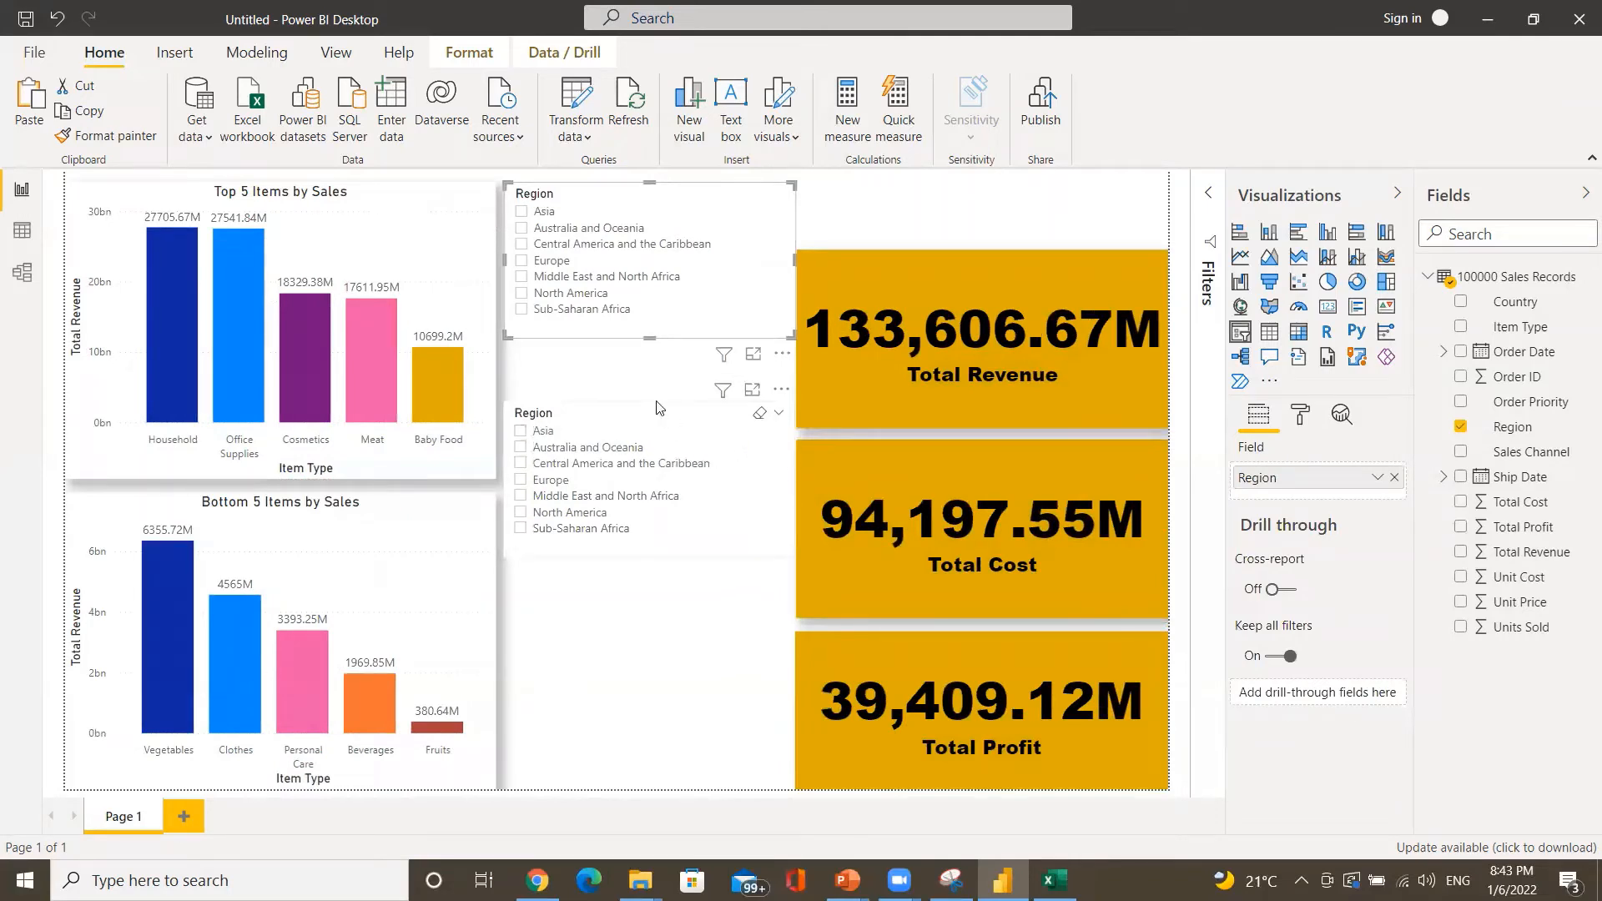
- Replace the Region field in the duplicated slicer with Order Priority
{"action": "left_click", "coordinate": [675, 424]}
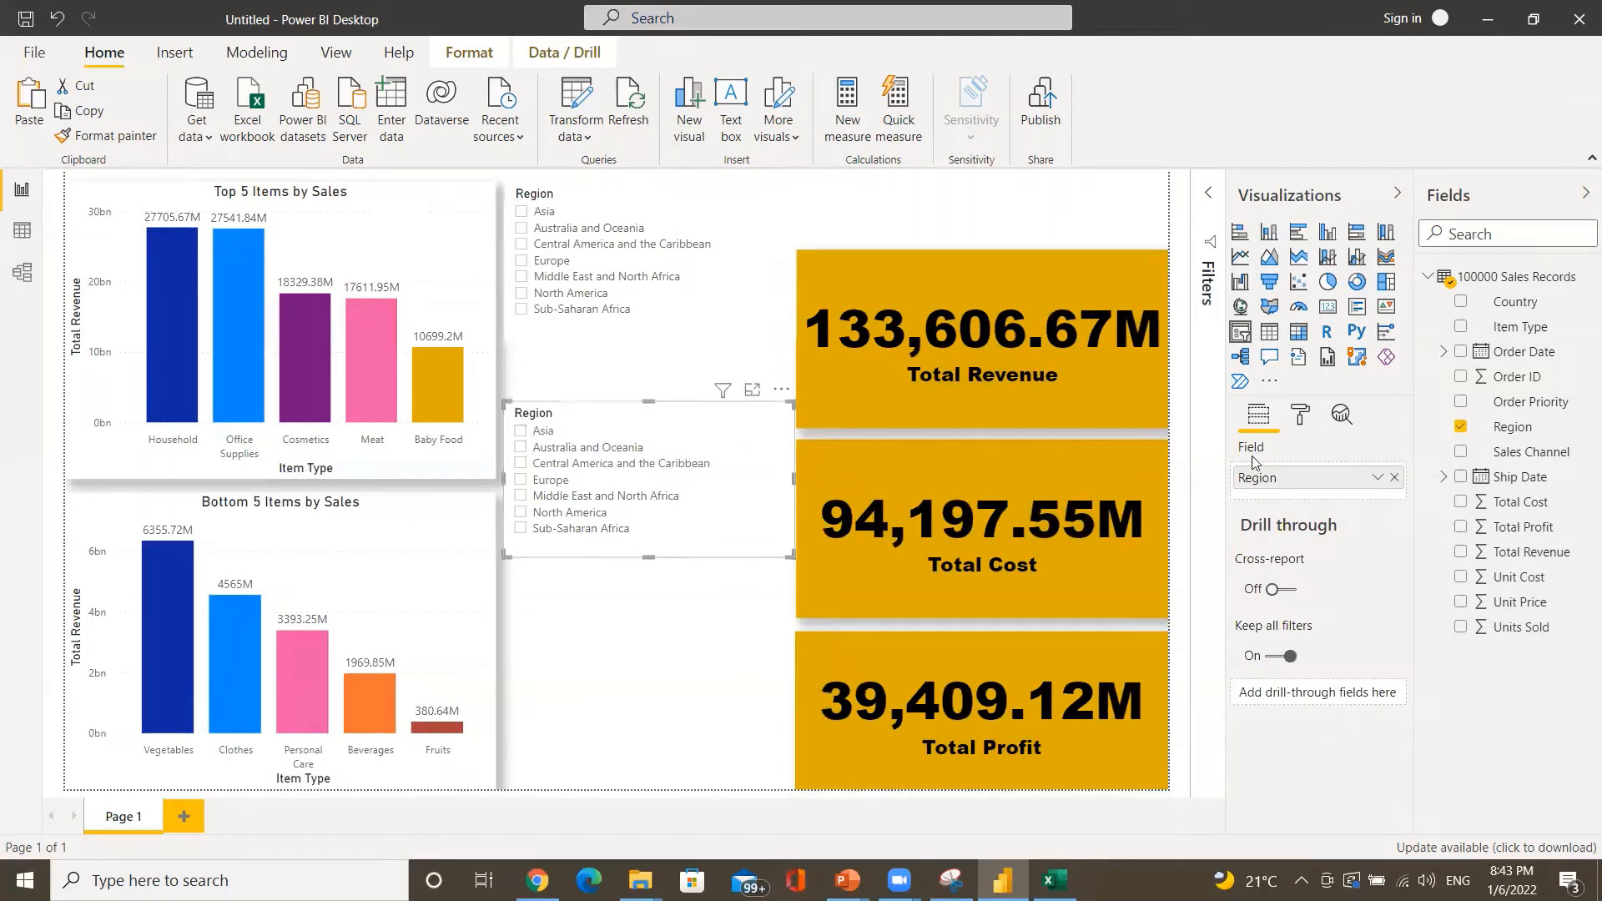
{"action": "left_click", "coordinate": [1394, 478]}
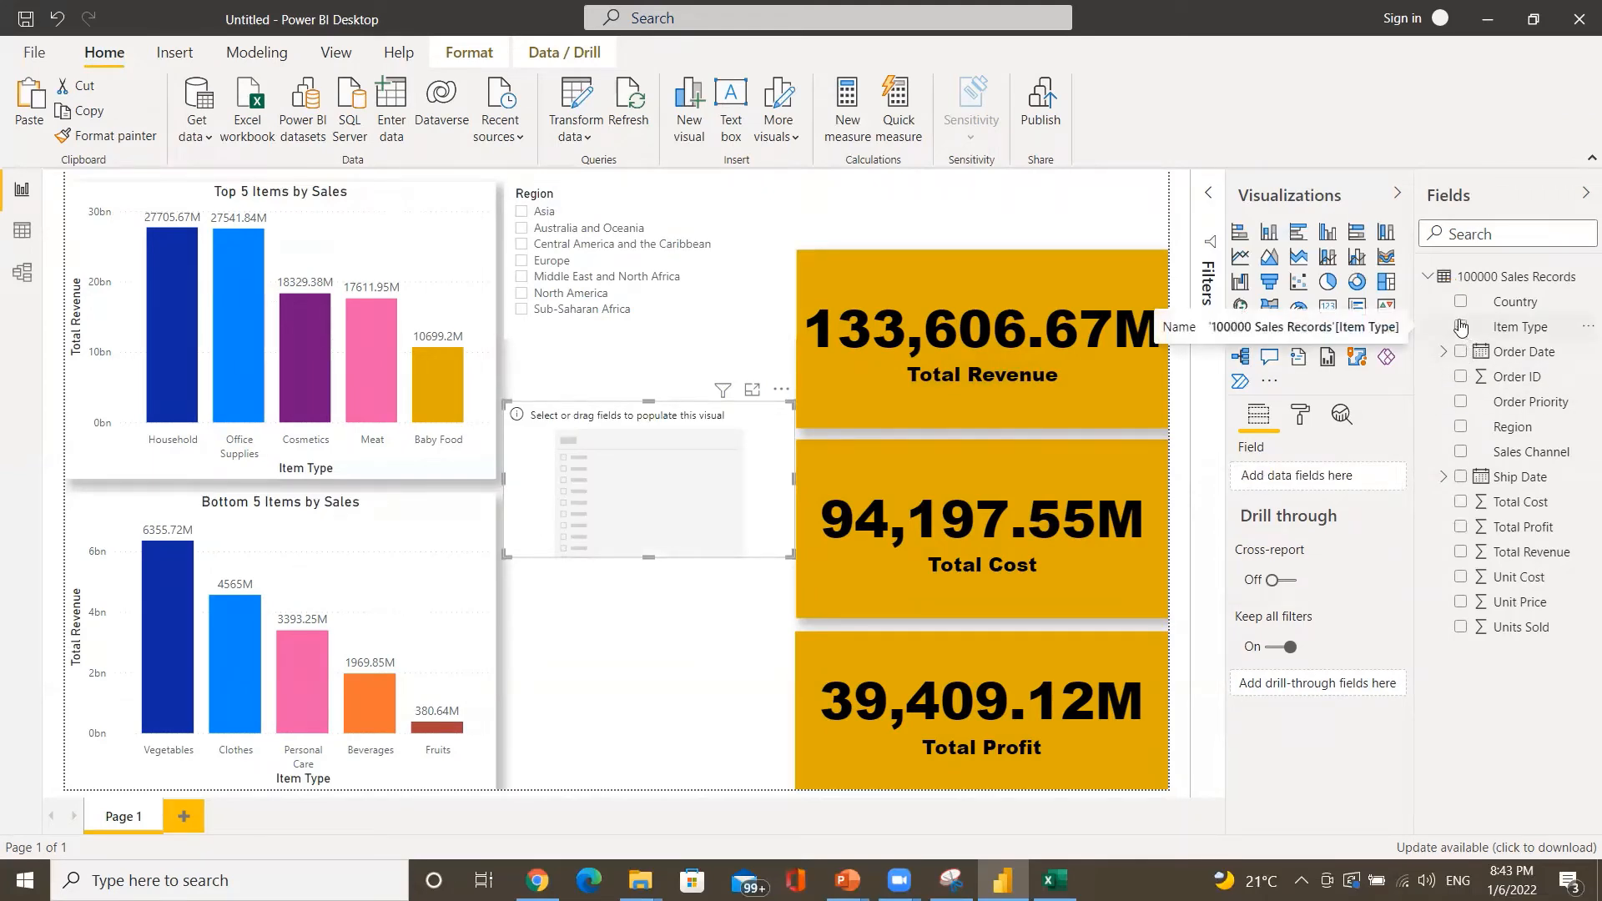
{"action": "left_click", "coordinate": [1459, 403]}
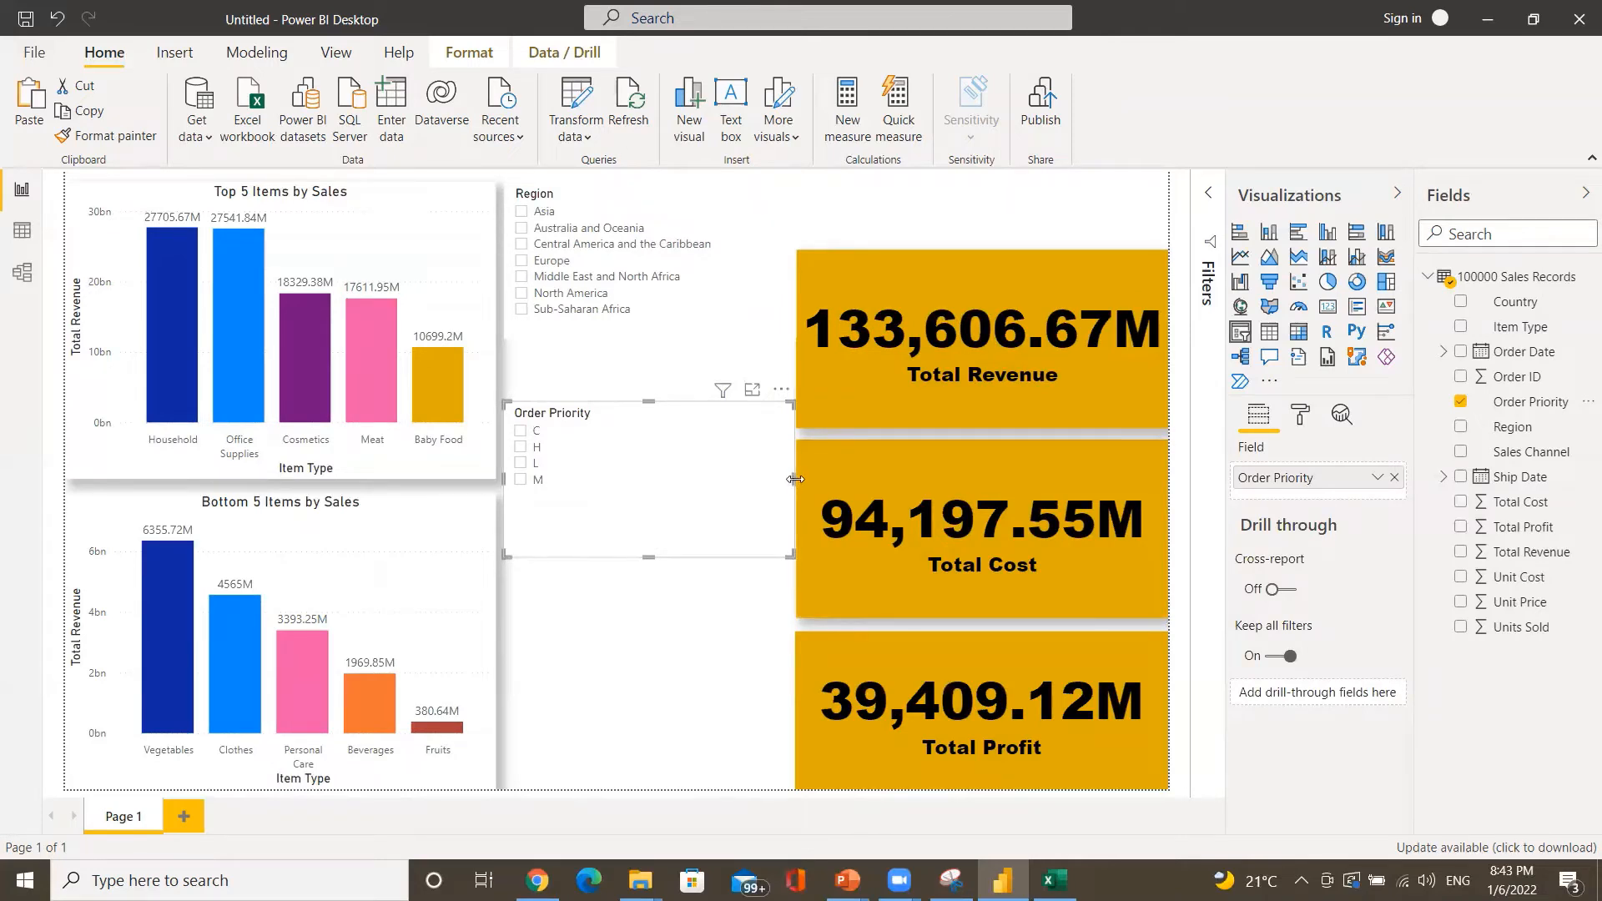
{"action": "mouse_move", "coordinate": [796, 483]}
{"action": "left_mouse_down"}
{"action": "mouse_move", "coordinate": [671, 469]}
{"action": "mouse_move", "coordinate": [794, 482]}
{"action": "left_mouse_up"}
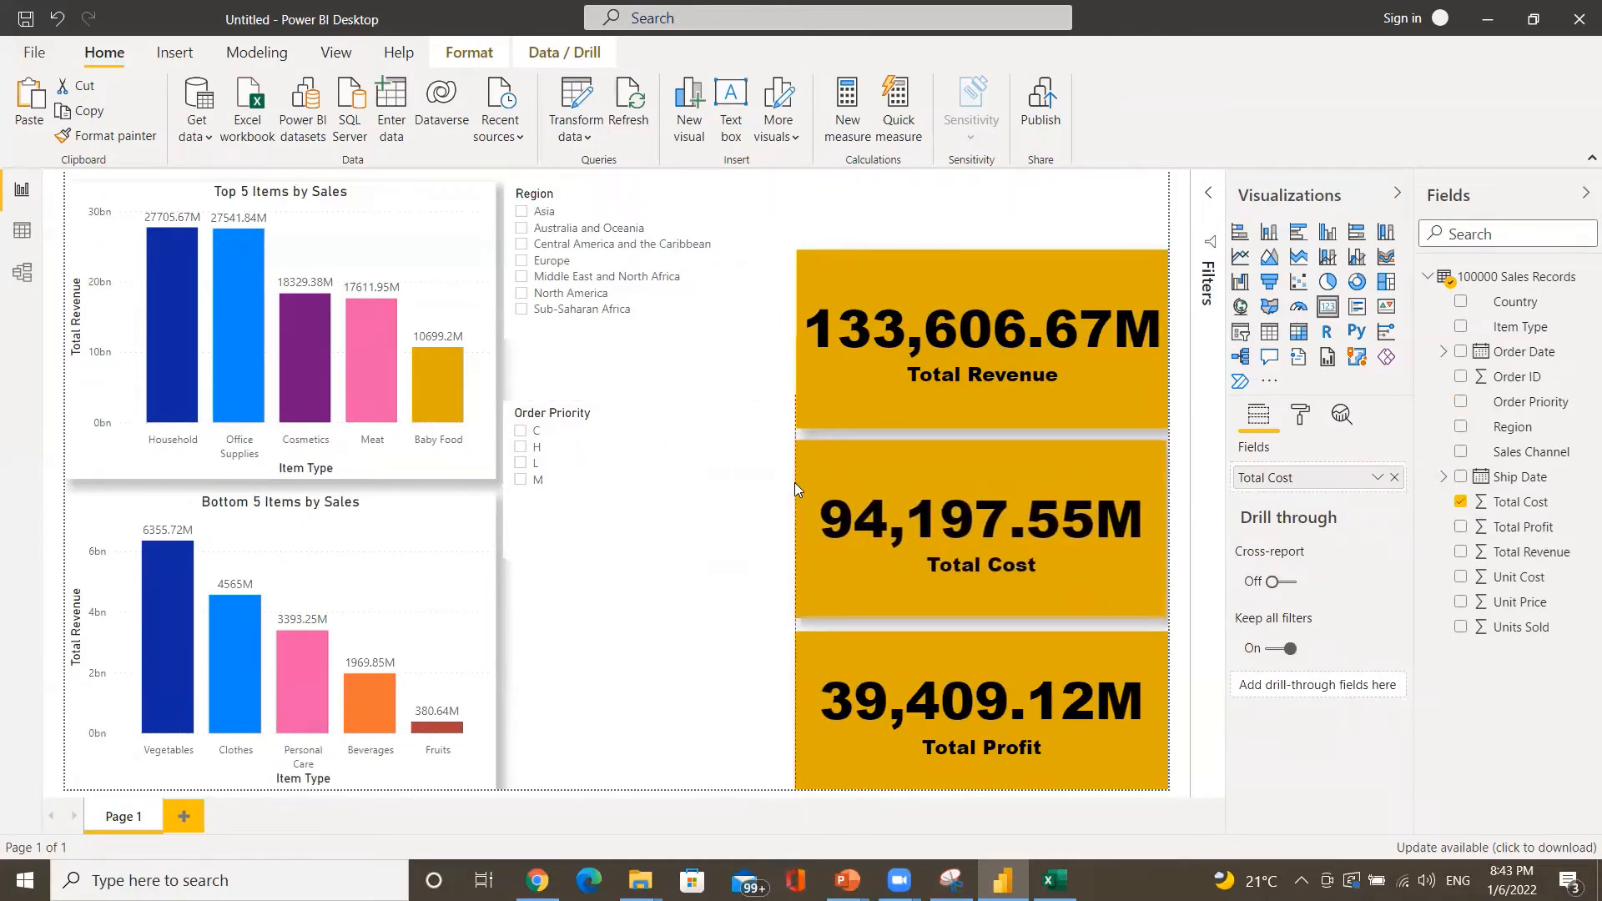
- Move the Order Priority slicer down beside the bottom chart and the Region slicer directly above it
{"action": "left_click", "coordinate": [693, 464]}
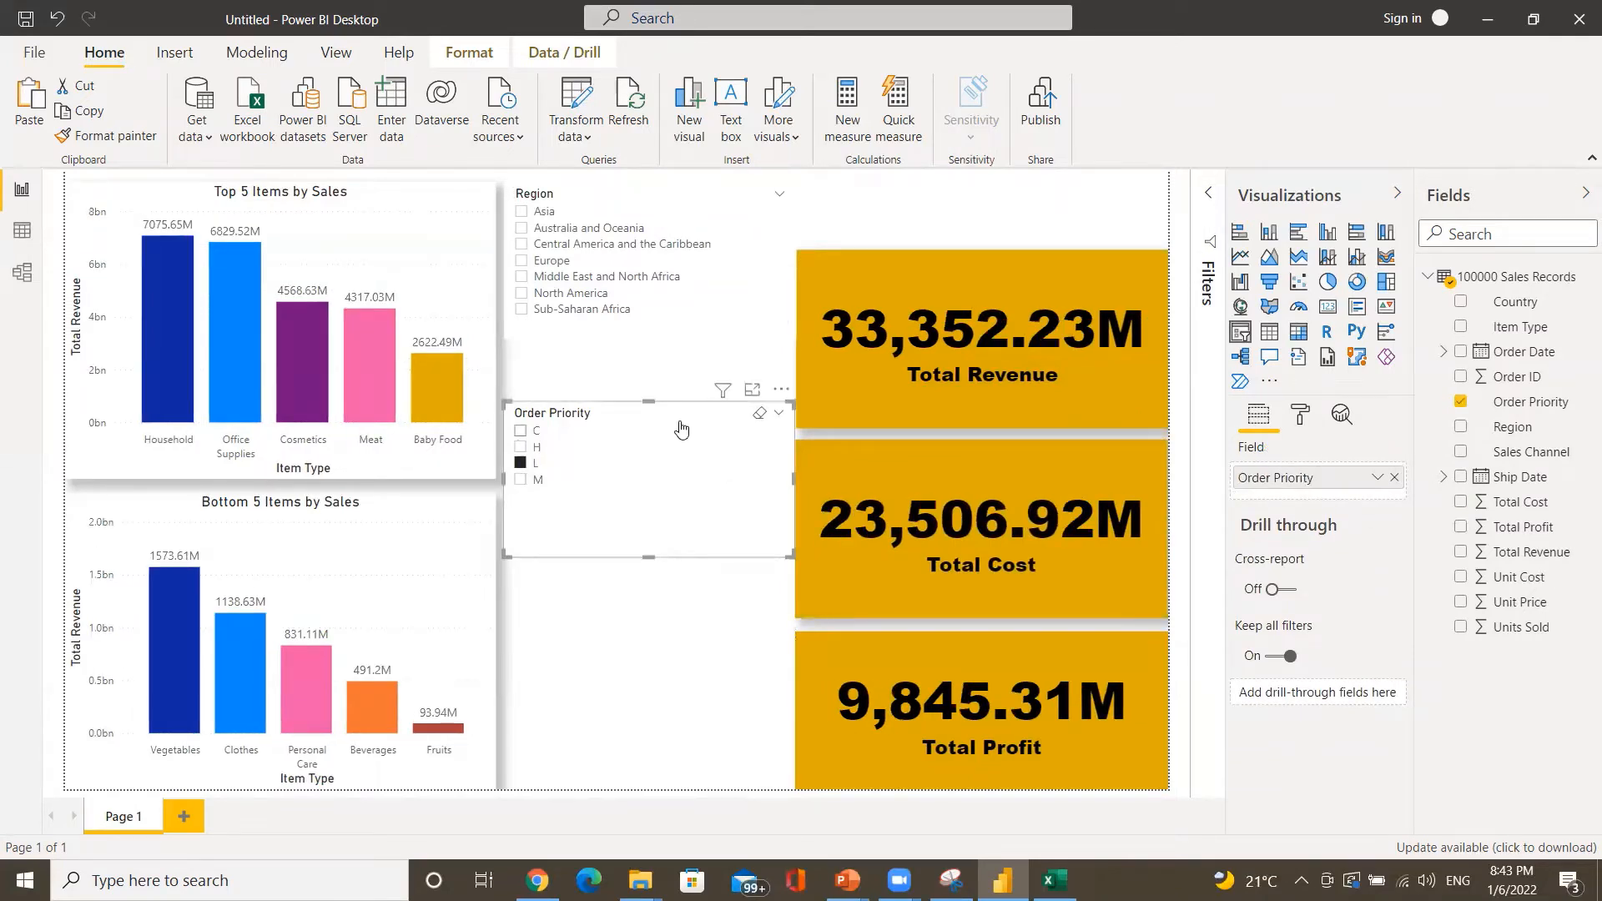
{"action": "left_click_drag", "start_coordinate": [681, 428], "coordinate": [672, 629]}
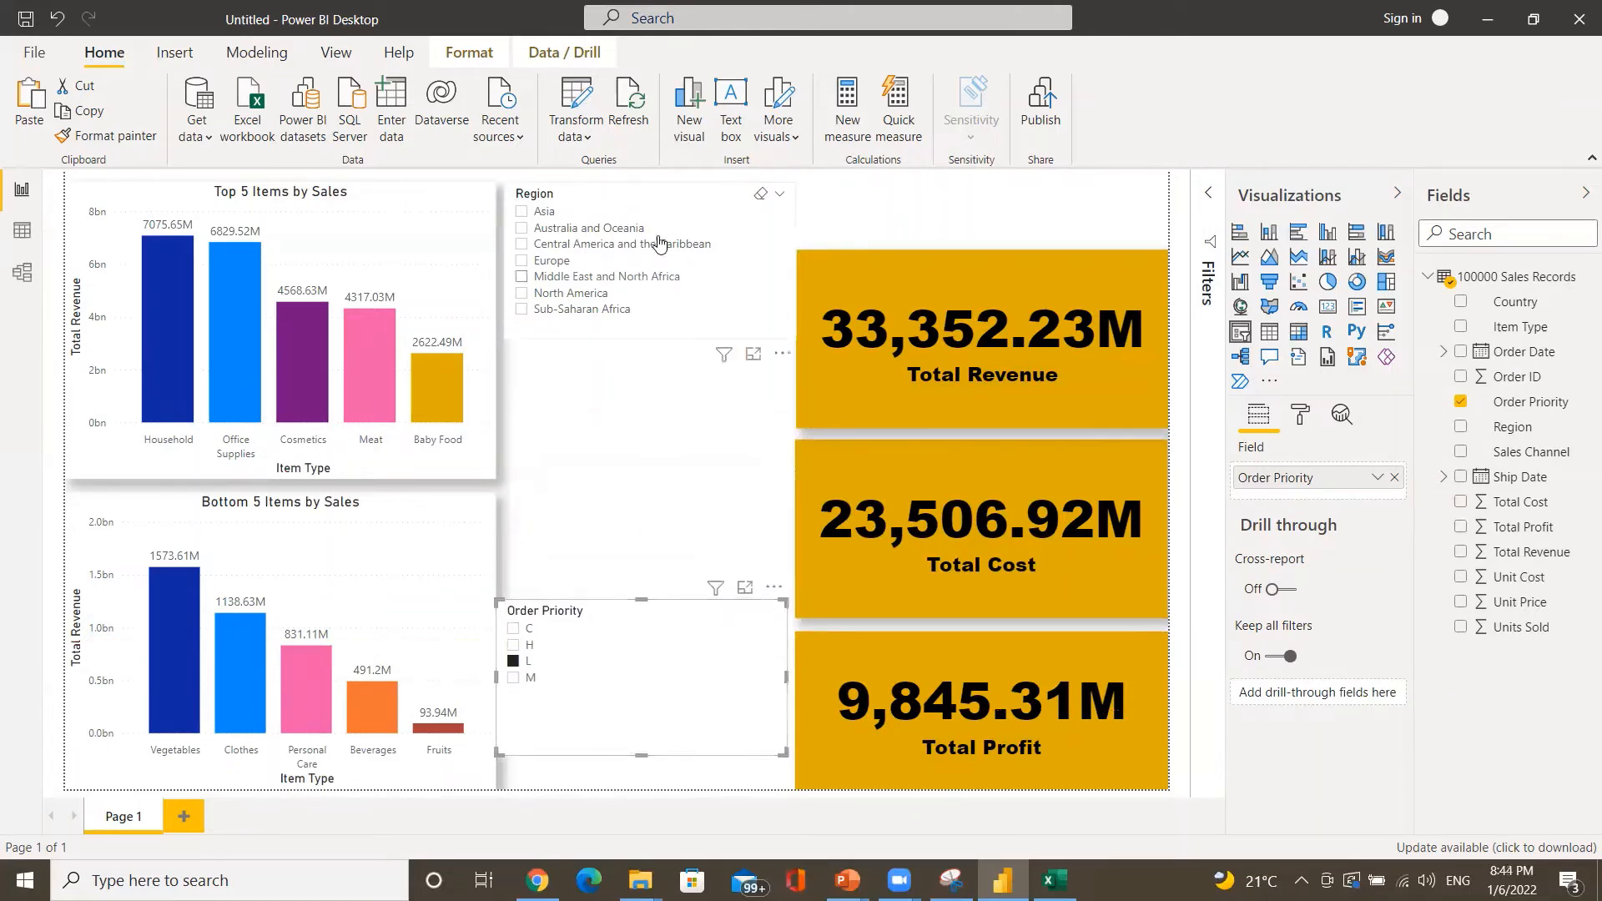
{"action": "left_click_drag", "start_coordinate": [705, 220], "coordinate": [705, 461]}
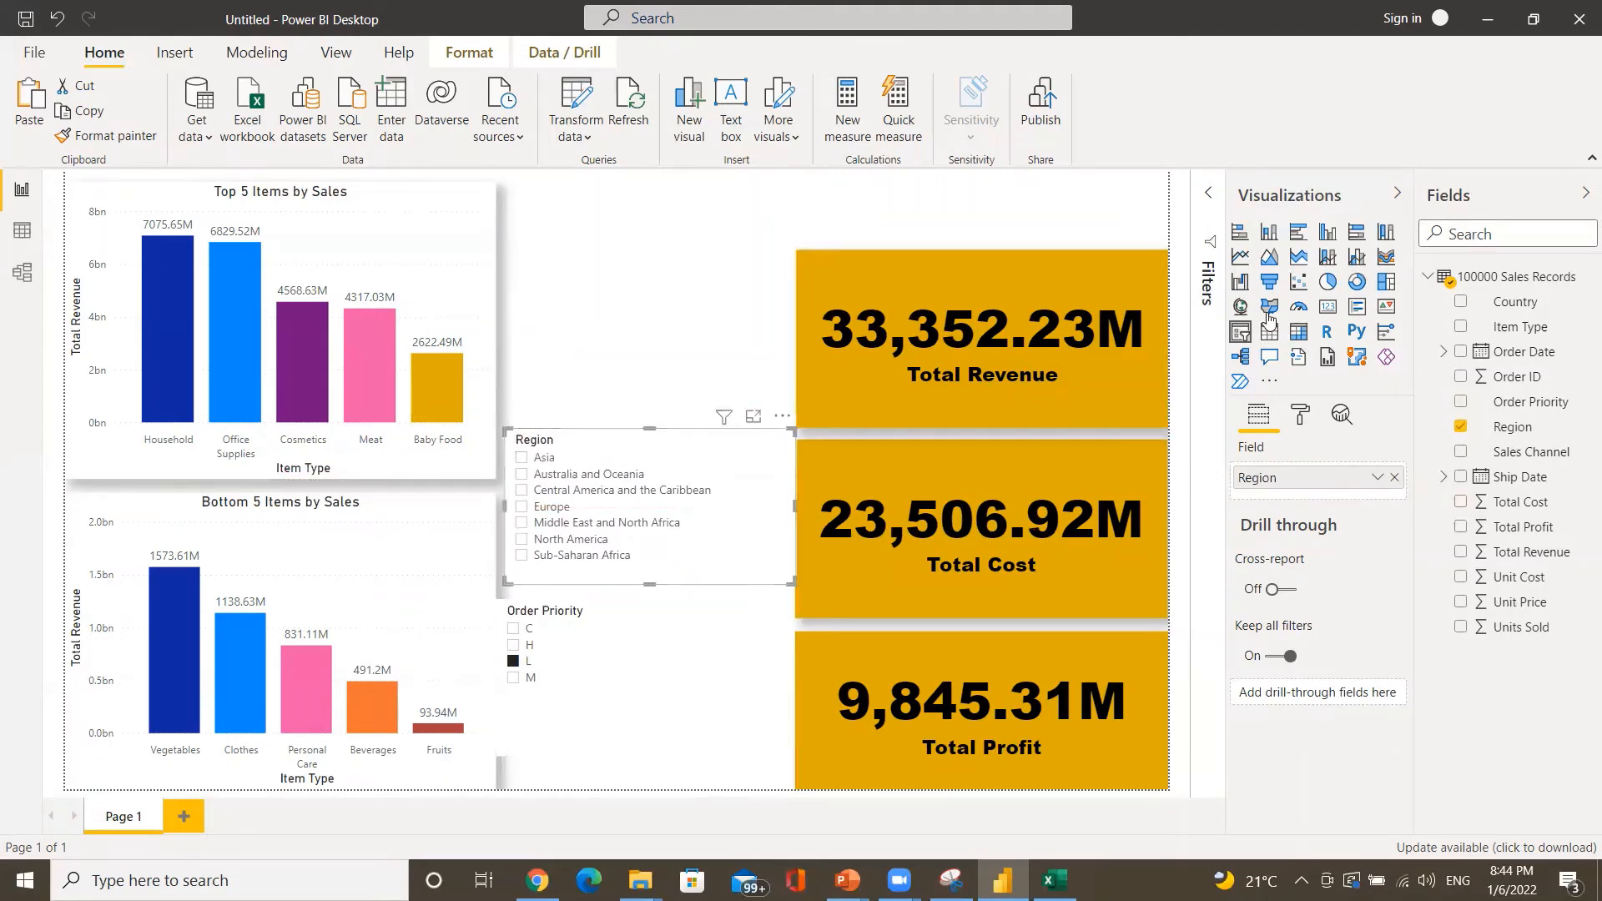
{"action": "left_click", "coordinate": [636, 304]}
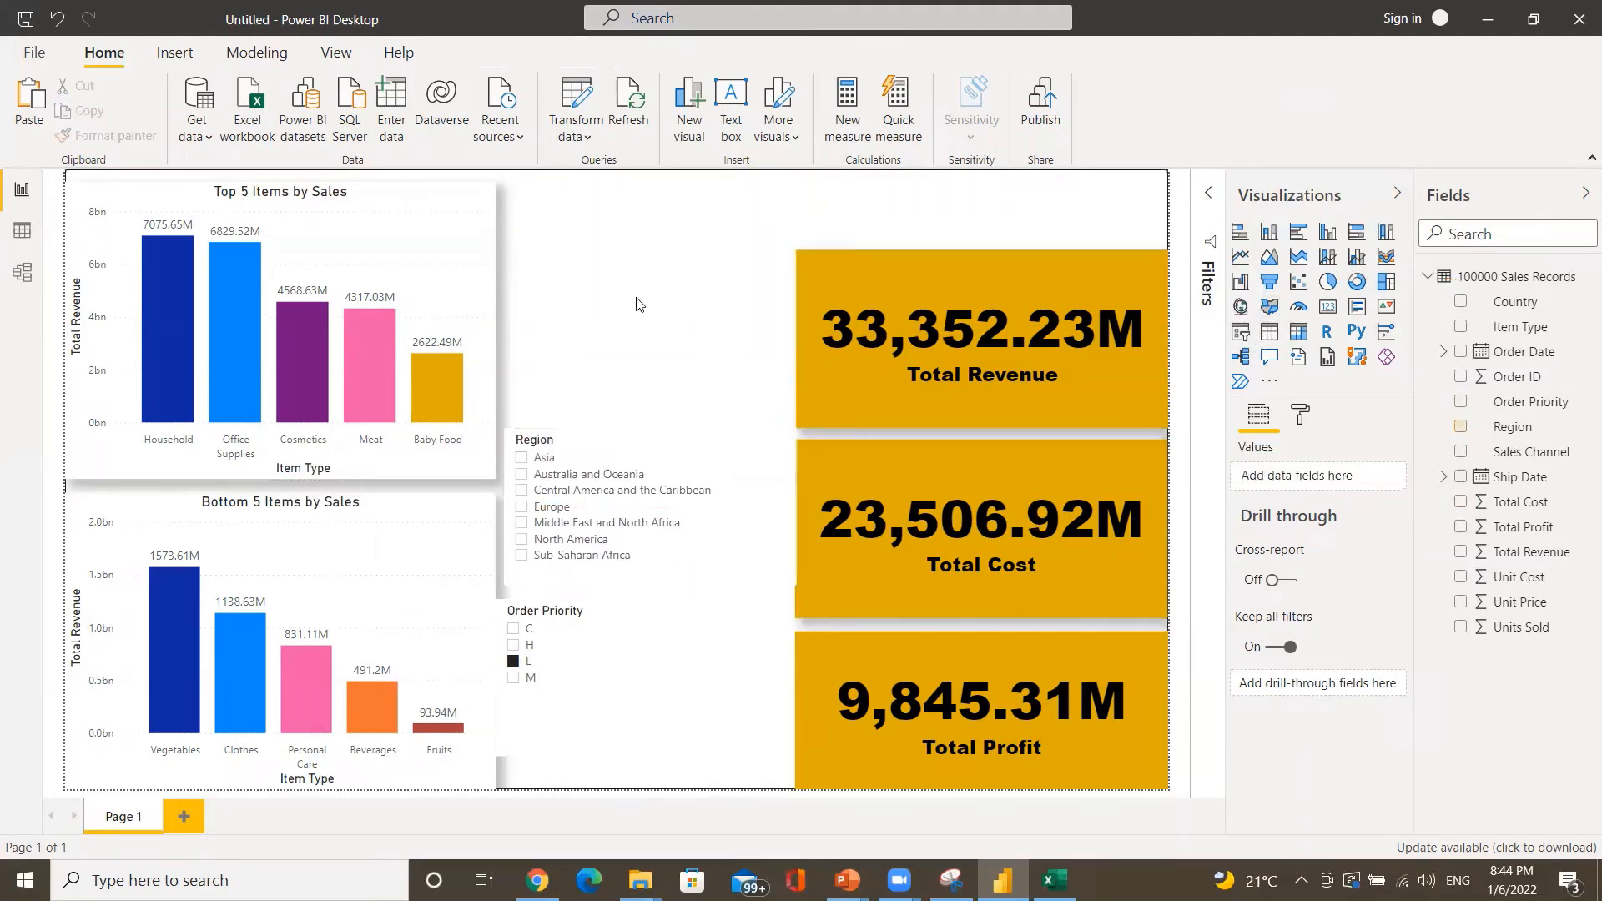
- Paste another copy of the Region slicer and place it in the empty space above the existing one
{"action": "left_click", "coordinate": [712, 475]}
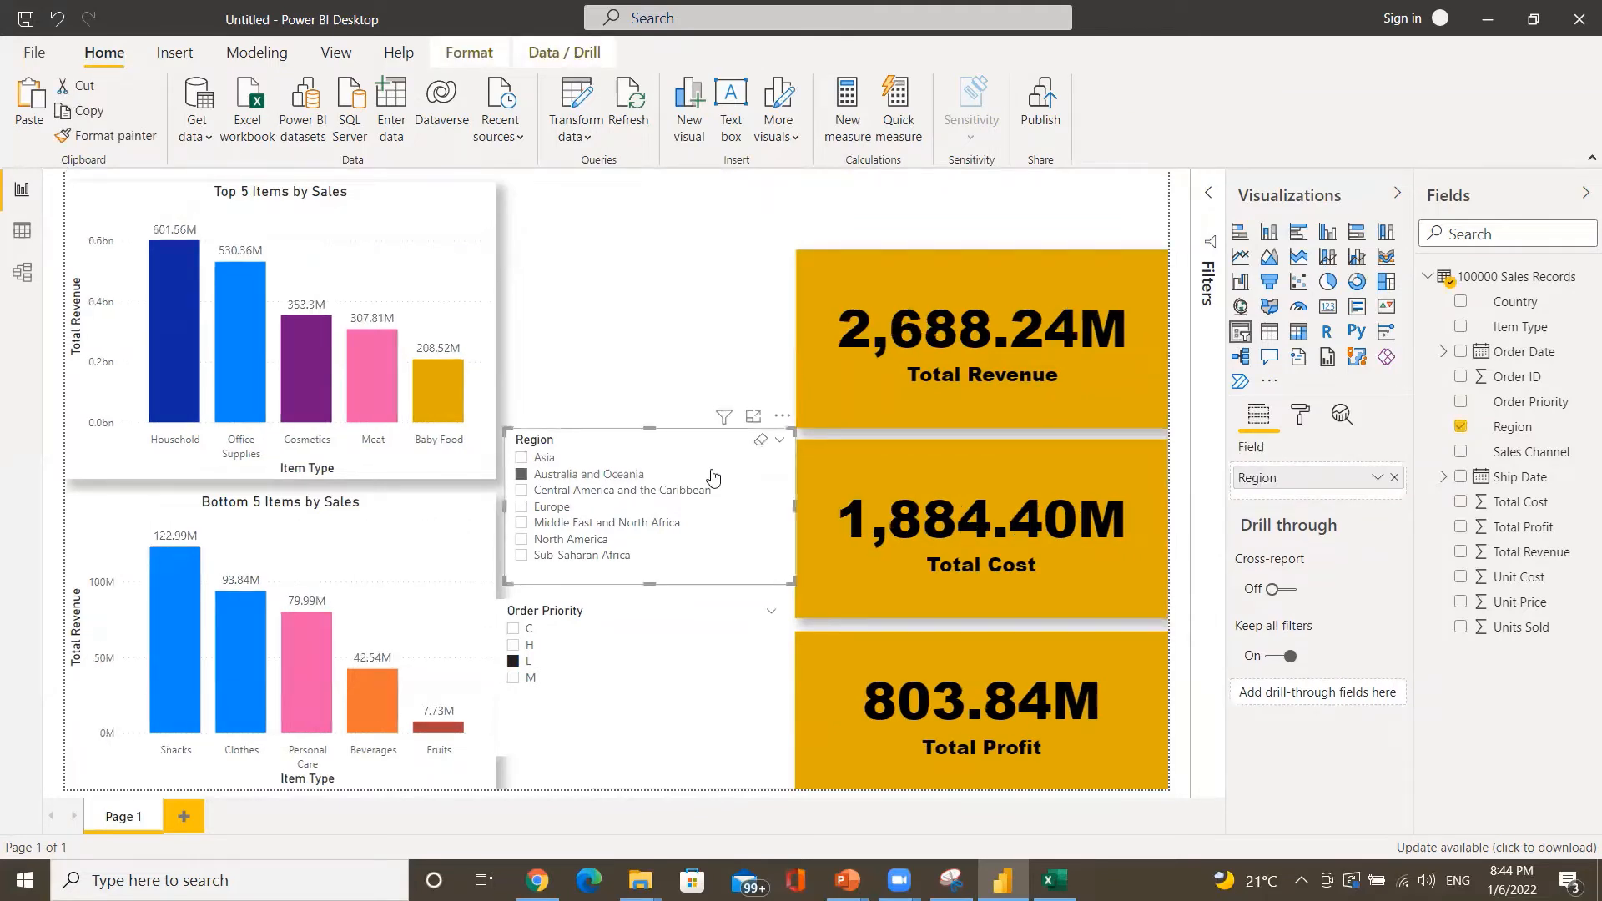
{"action": "key", "text": "ctrl+v"}
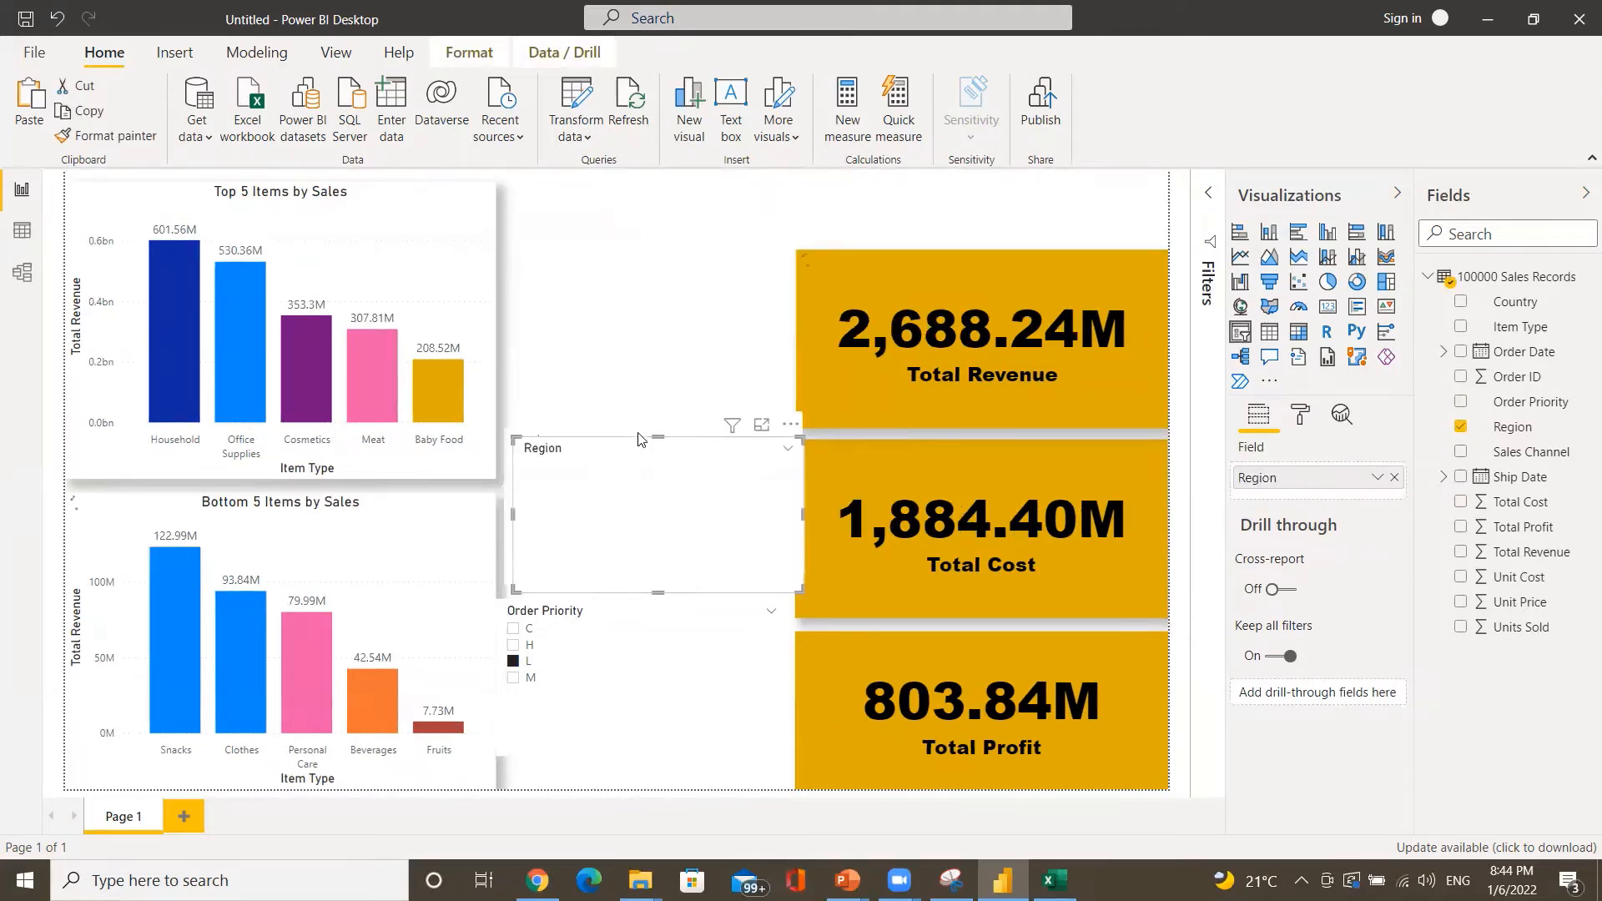
{"action": "left_click_drag", "start_coordinate": [668, 488], "coordinate": [699, 252]}
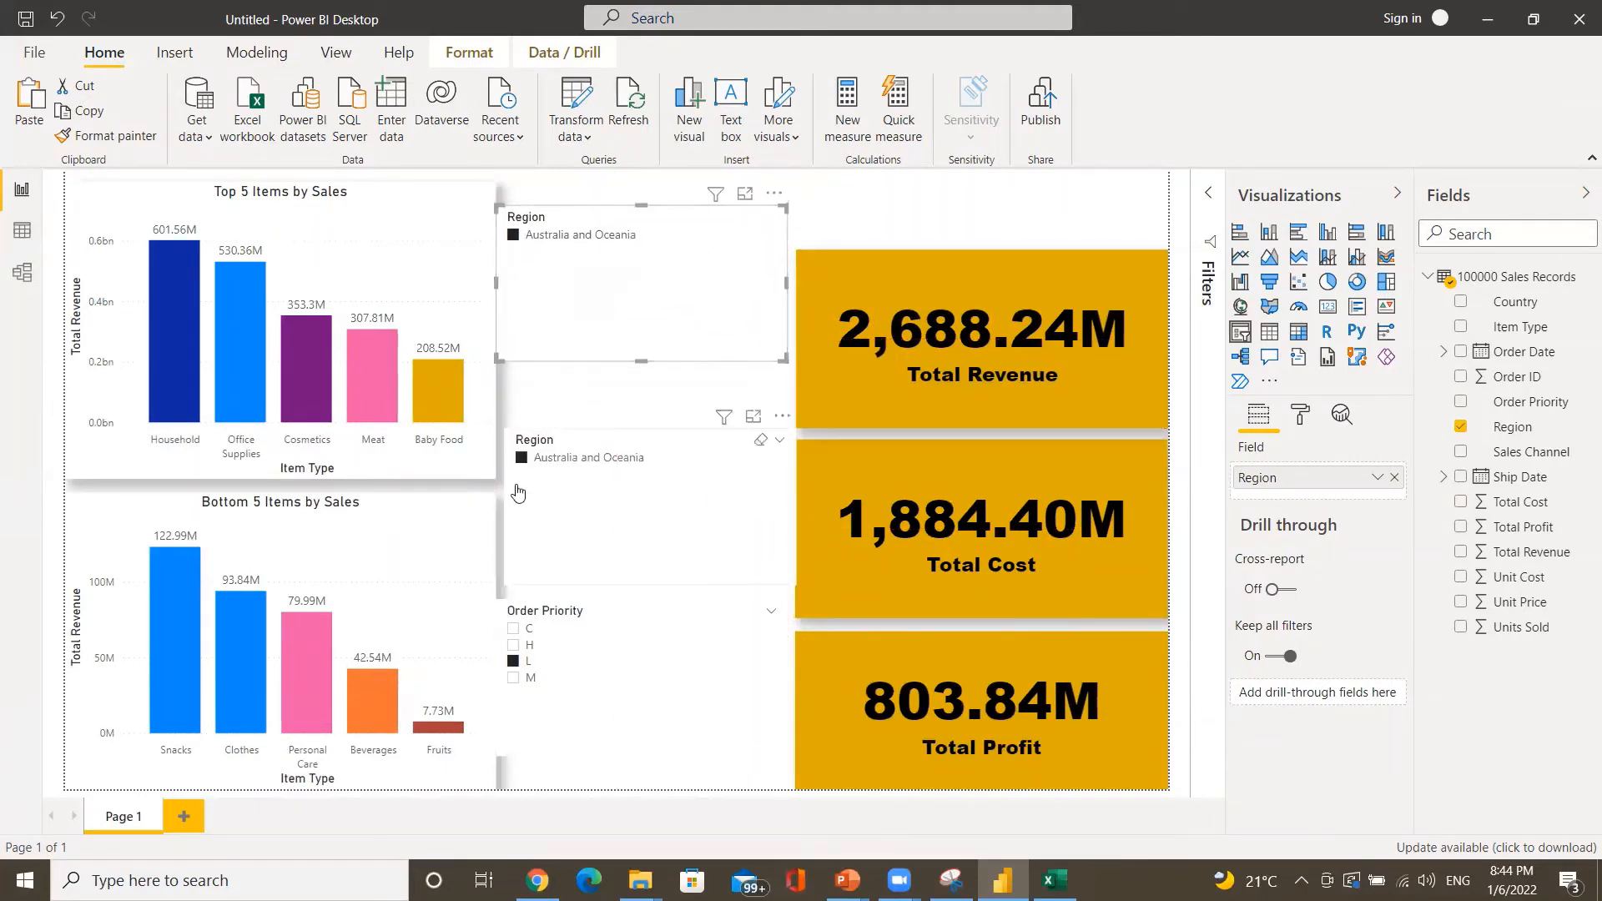
- Clear the Australia and Oceania selection in the middle slicer and replace its Region field with Order Date
{"action": "left_click", "coordinate": [526, 462]}
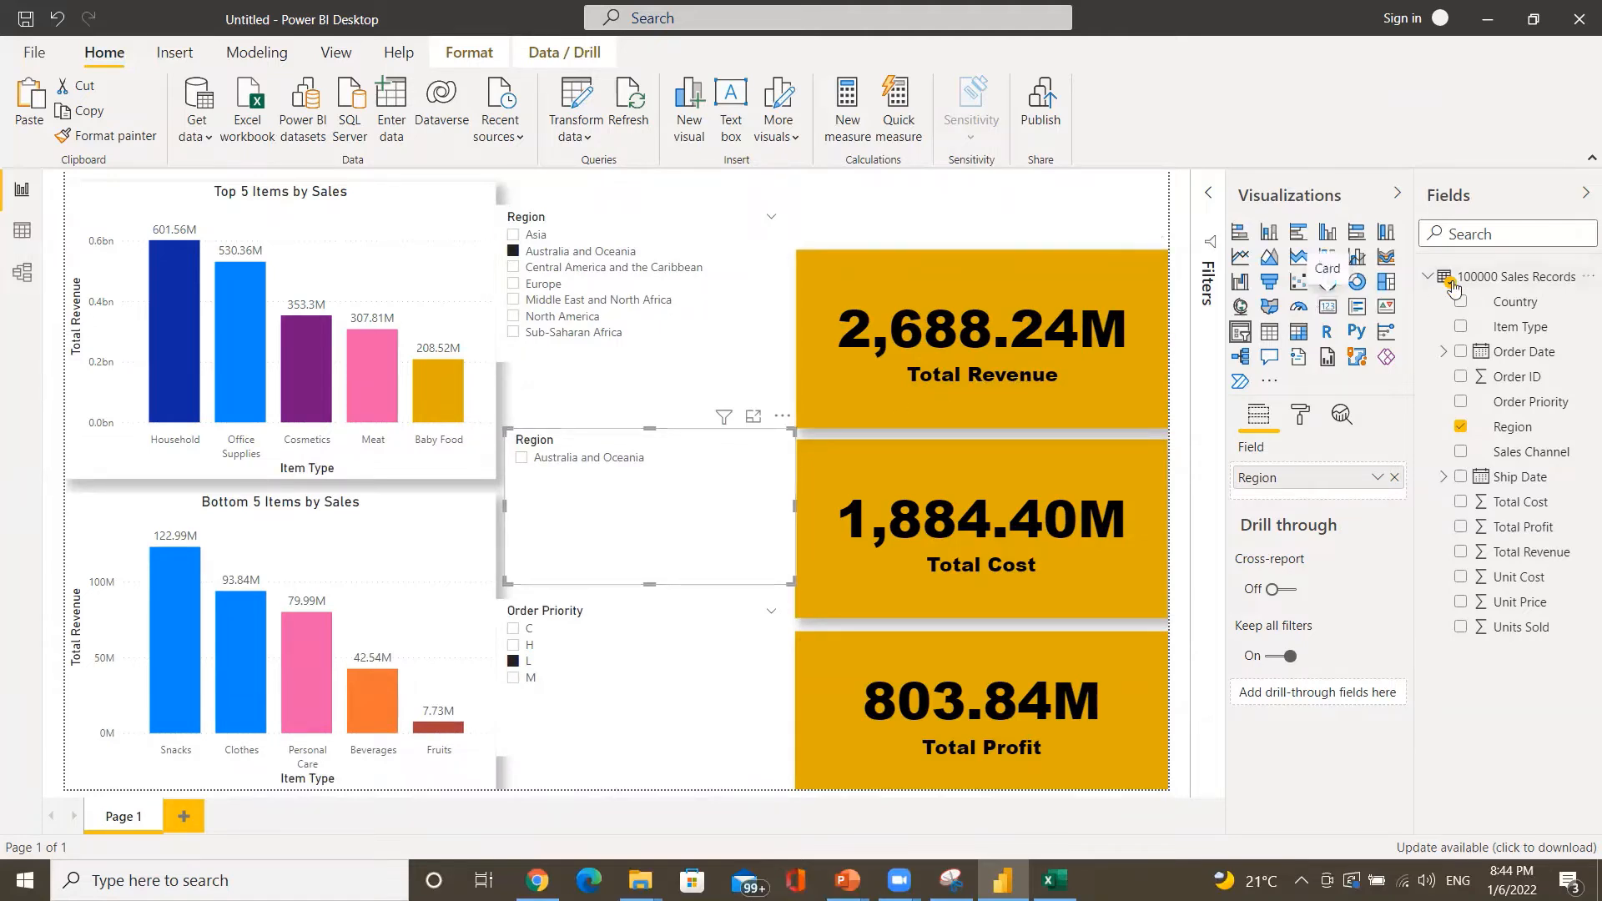
{"action": "left_click", "coordinate": [1461, 428]}
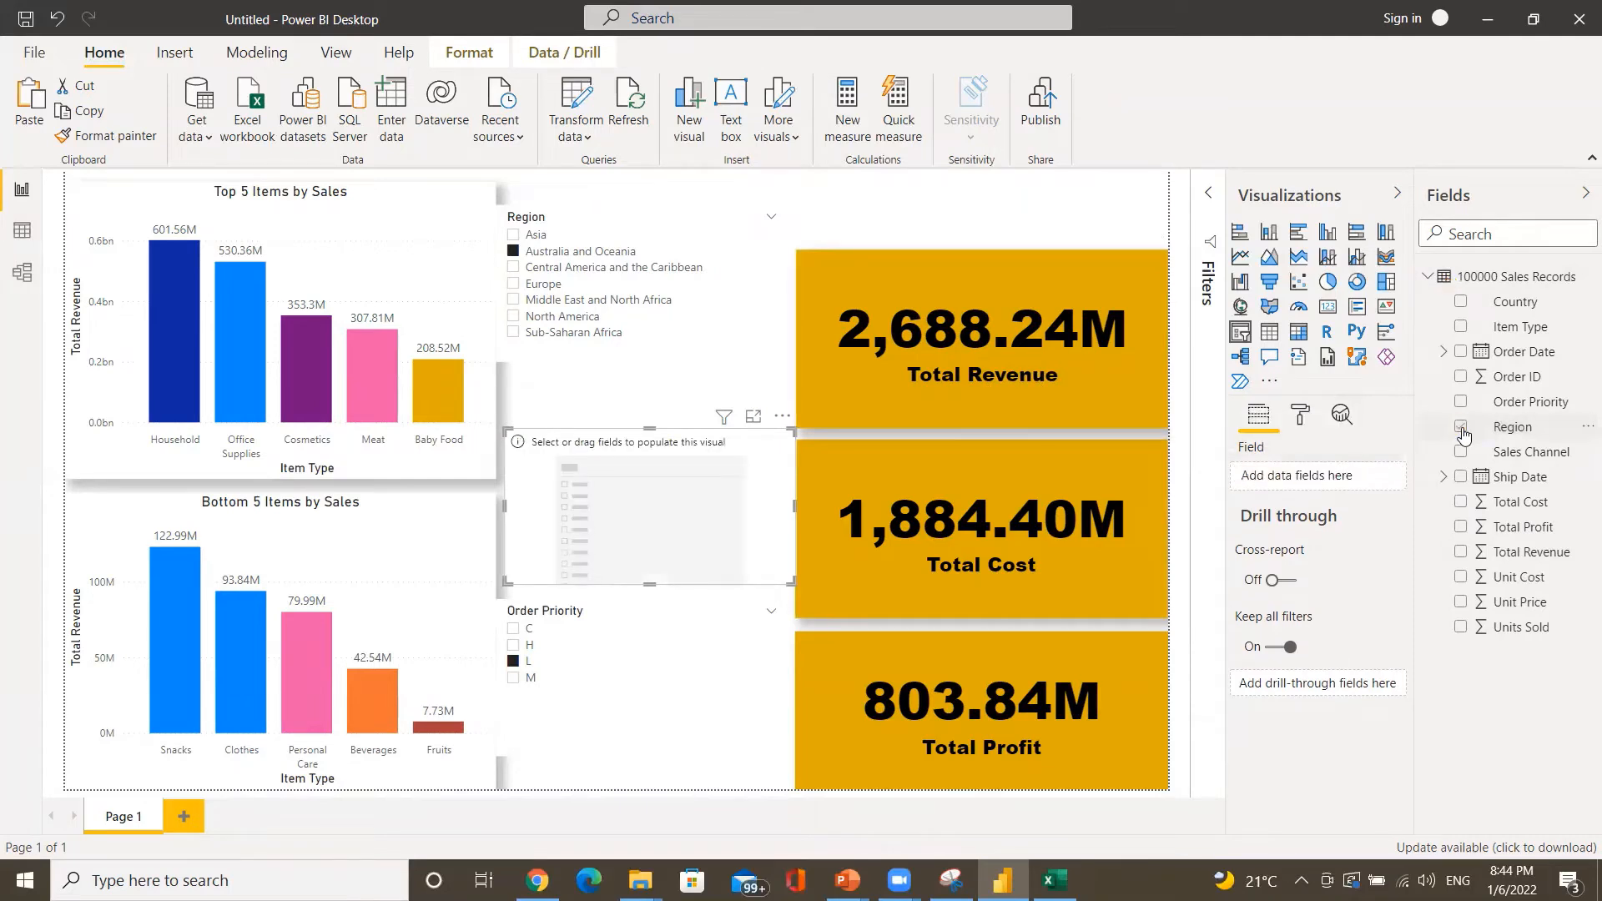
{"action": "left_click", "coordinate": [1460, 352]}
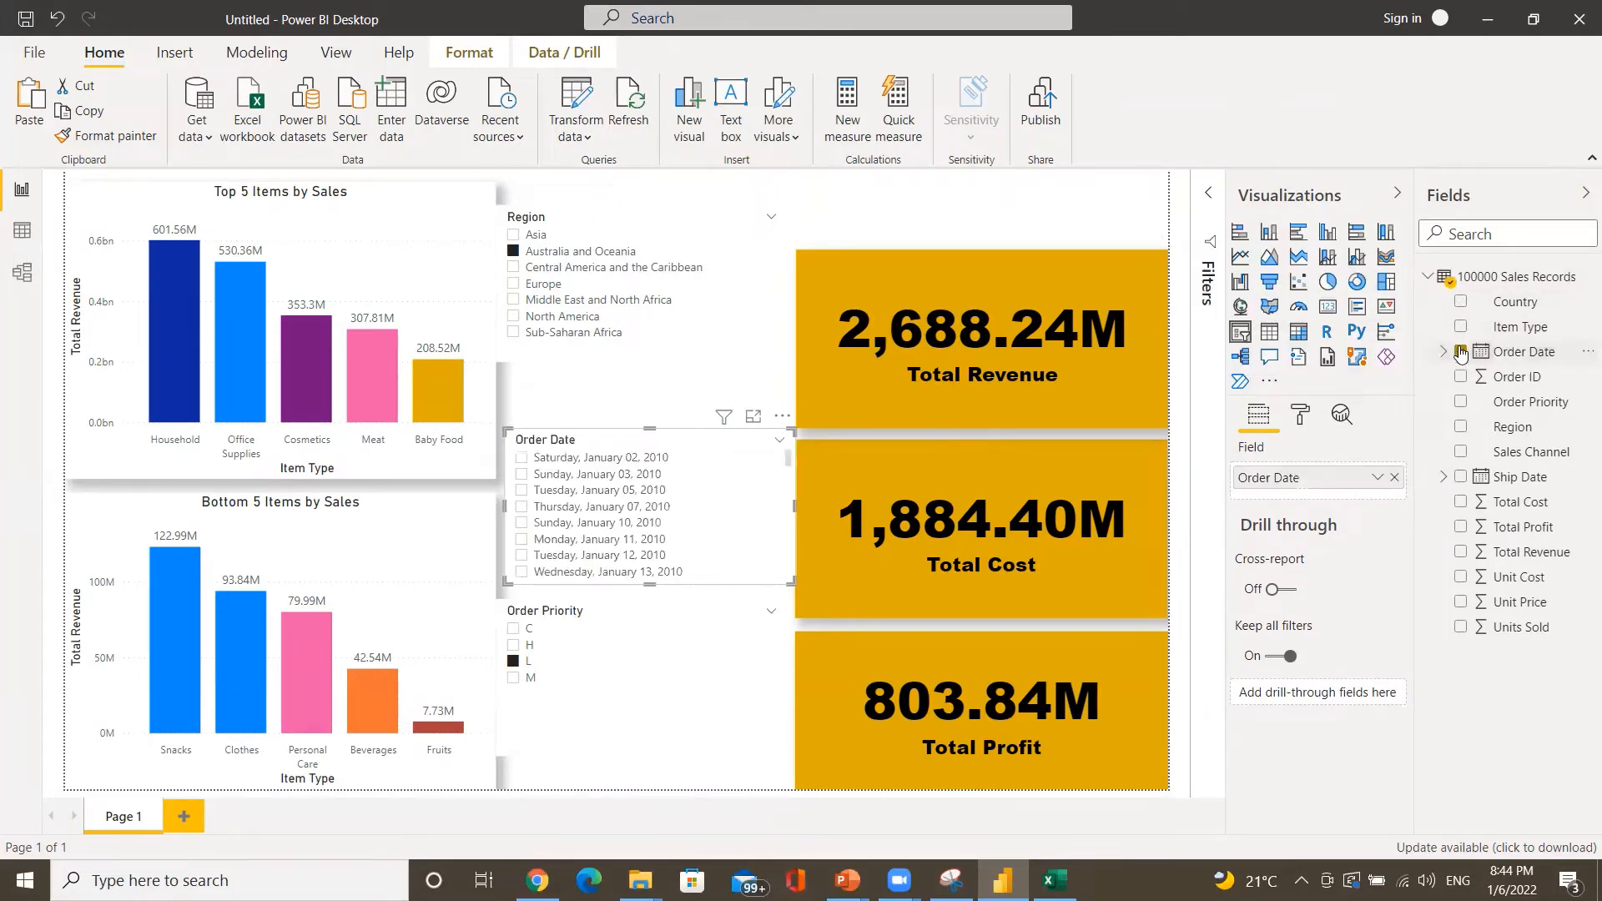
- Switch the Order Date slicer to Date Hierarchy and remove Quarter, Month and Day so only Year remains
{"action": "left_click", "coordinate": [1377, 480]}
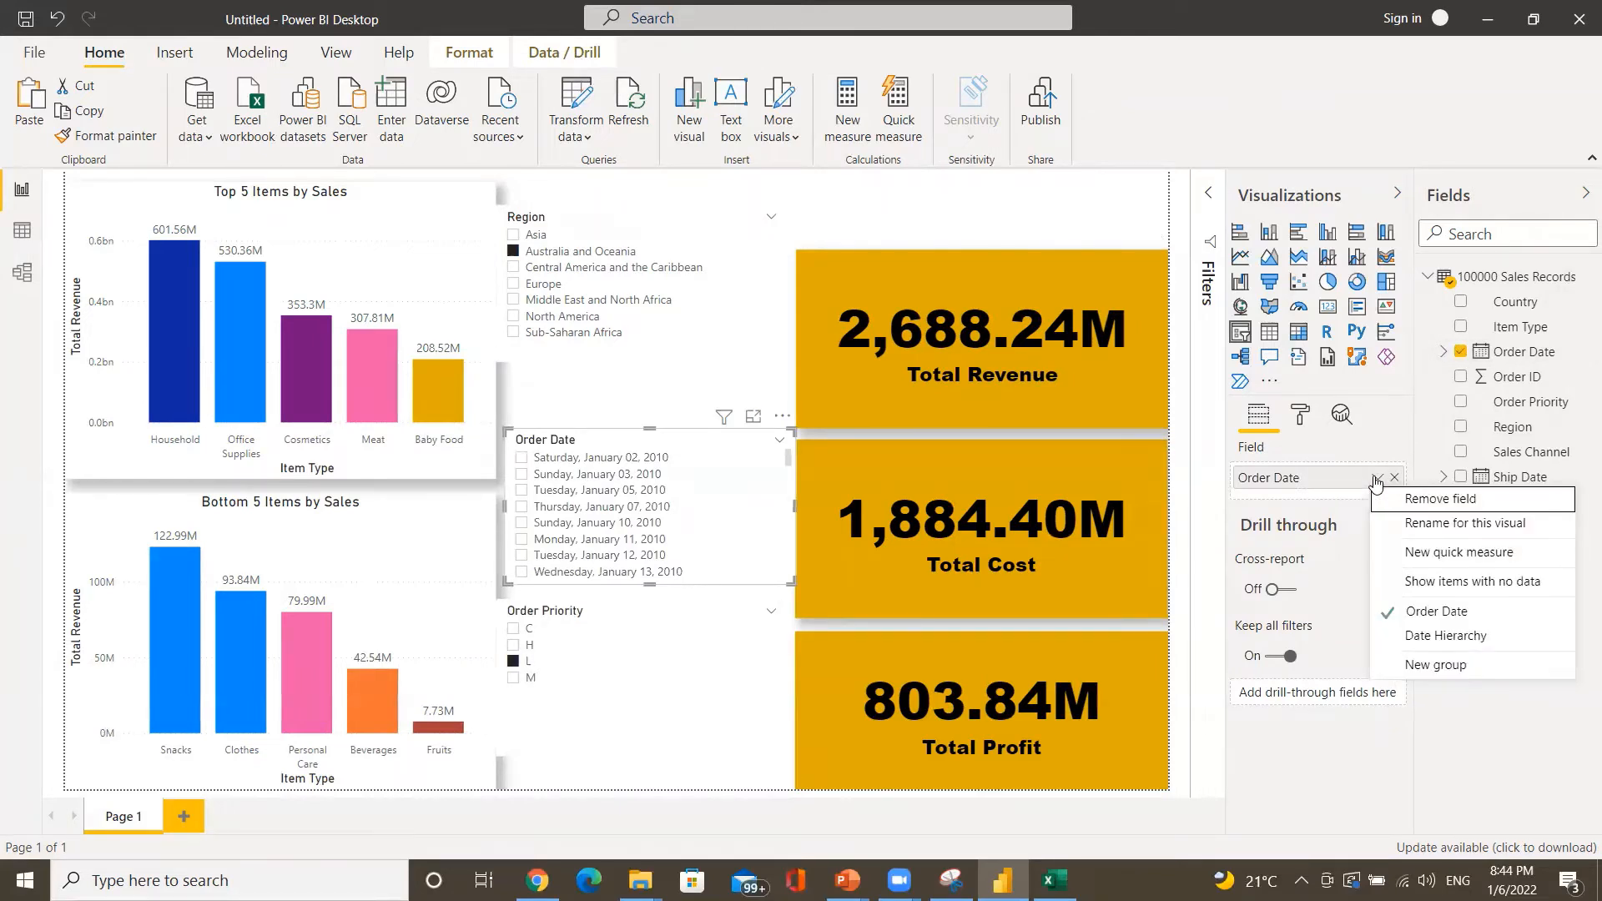
{"action": "left_click", "coordinate": [1402, 636]}
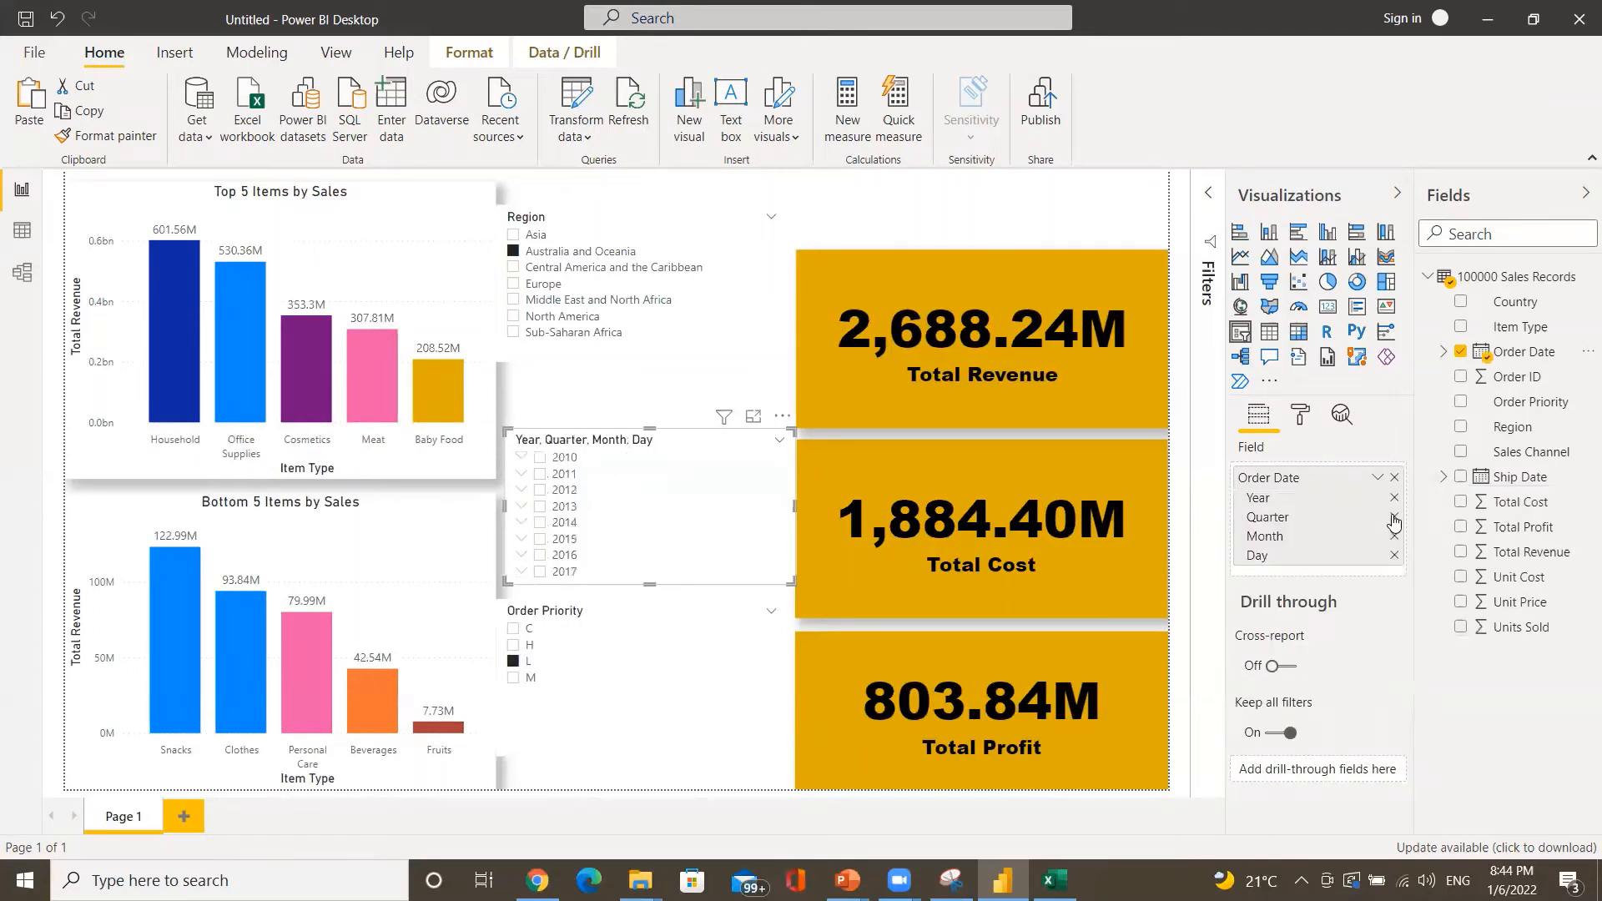
{"action": "left_click", "coordinate": [1394, 518]}
{"action": "left_click", "coordinate": [1393, 517]}
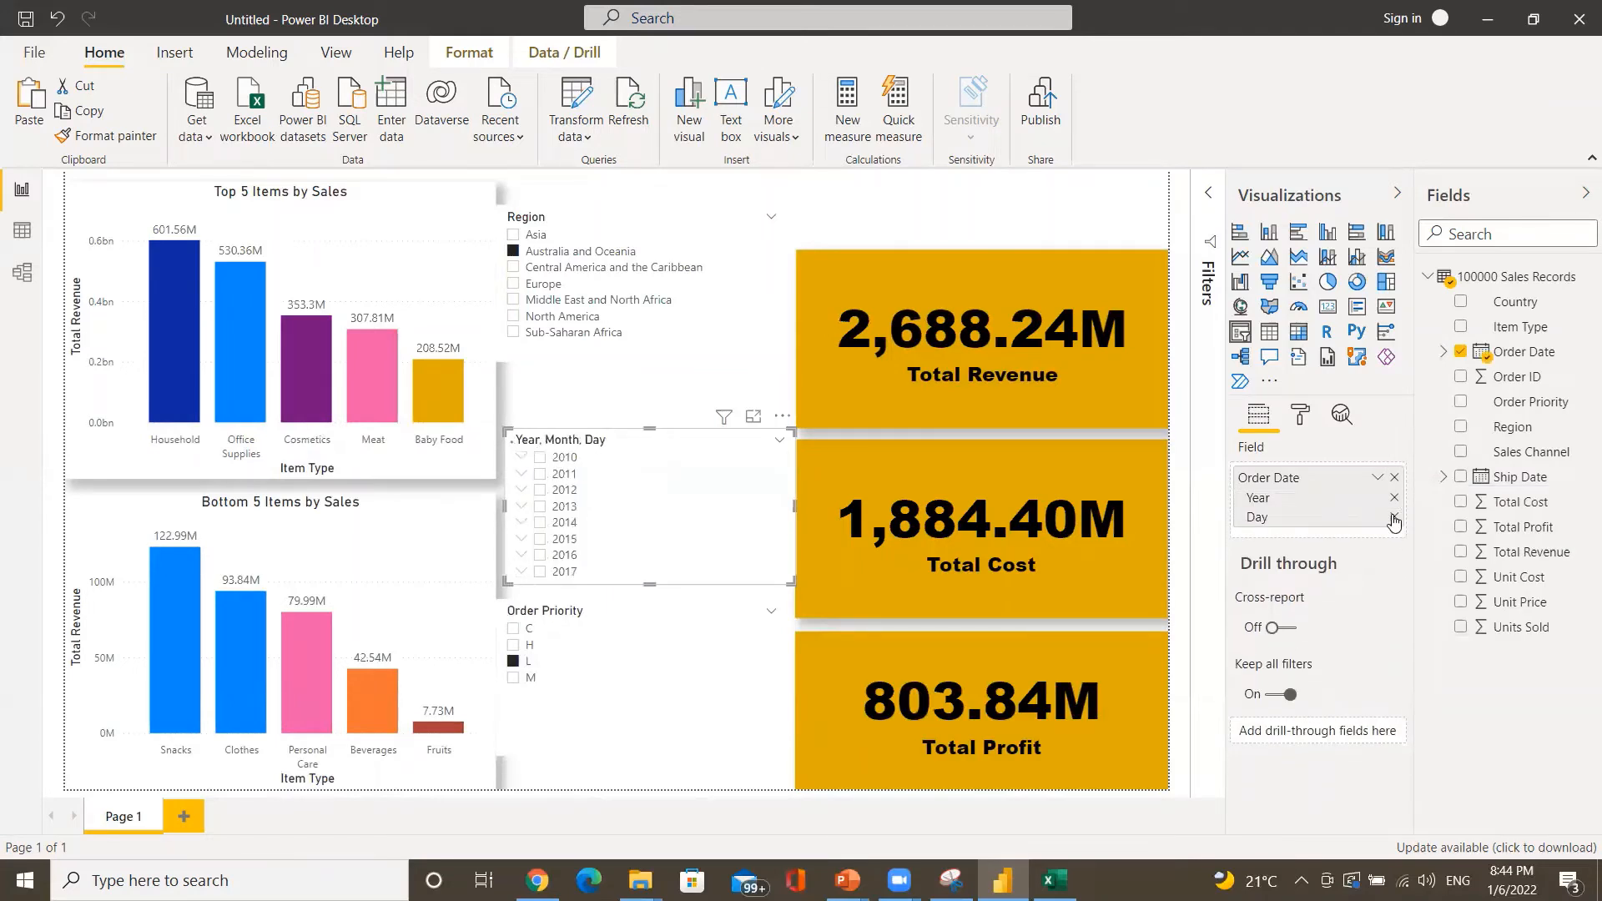
{"action": "left_click", "coordinate": [1394, 518]}
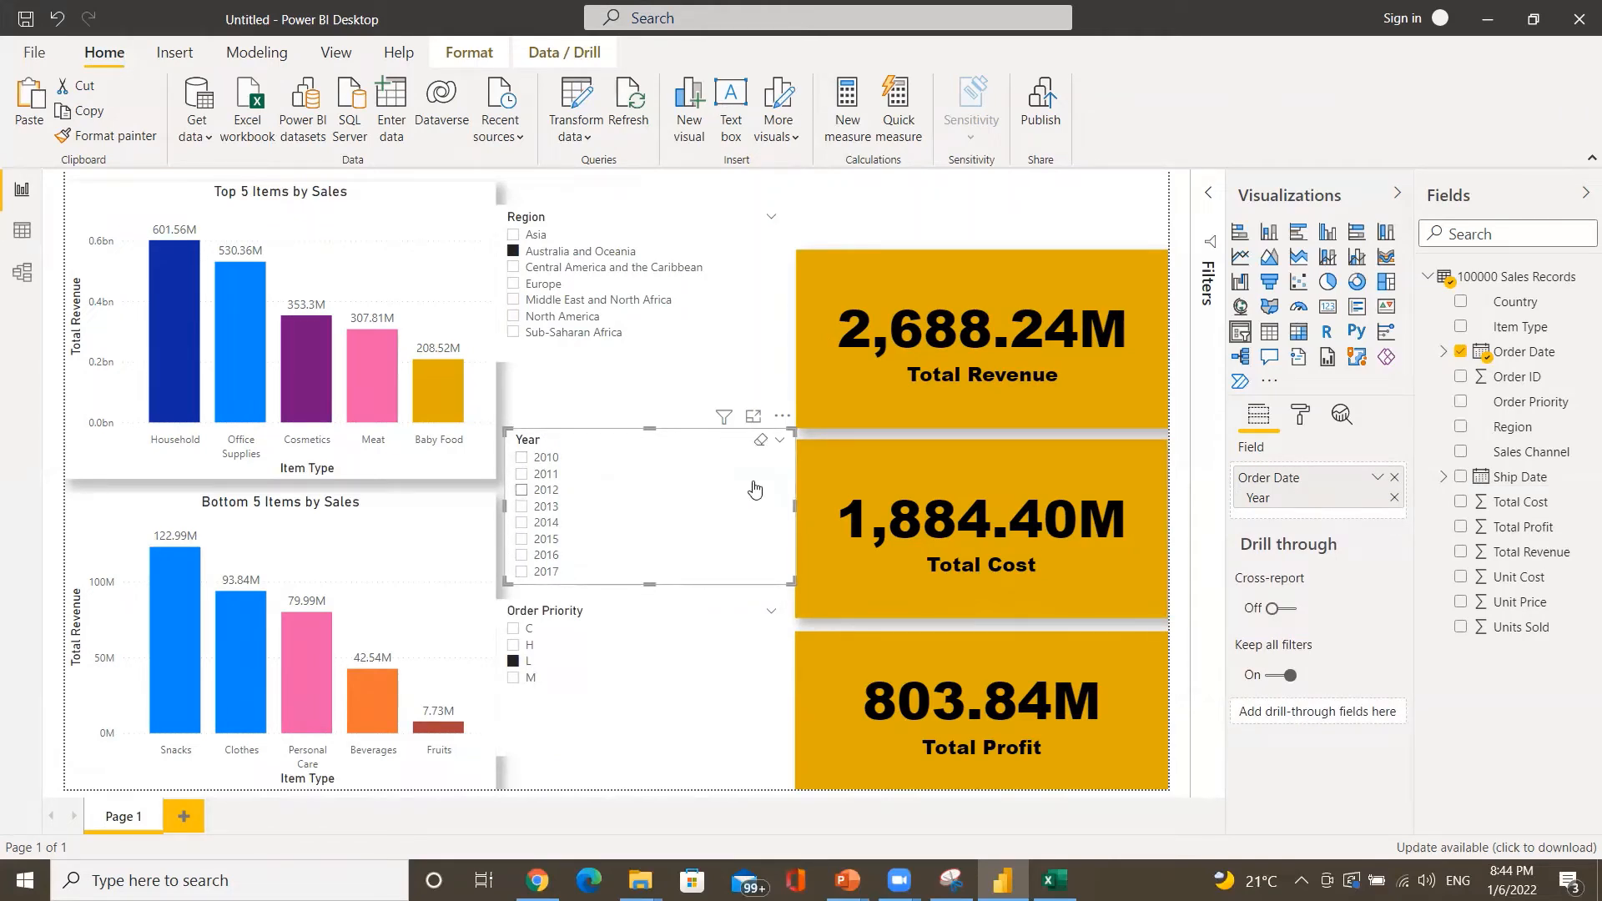
- Change the Year slicer's orientation to Horizontal in its general formatting settings
{"action": "left_click", "coordinate": [1302, 422]}
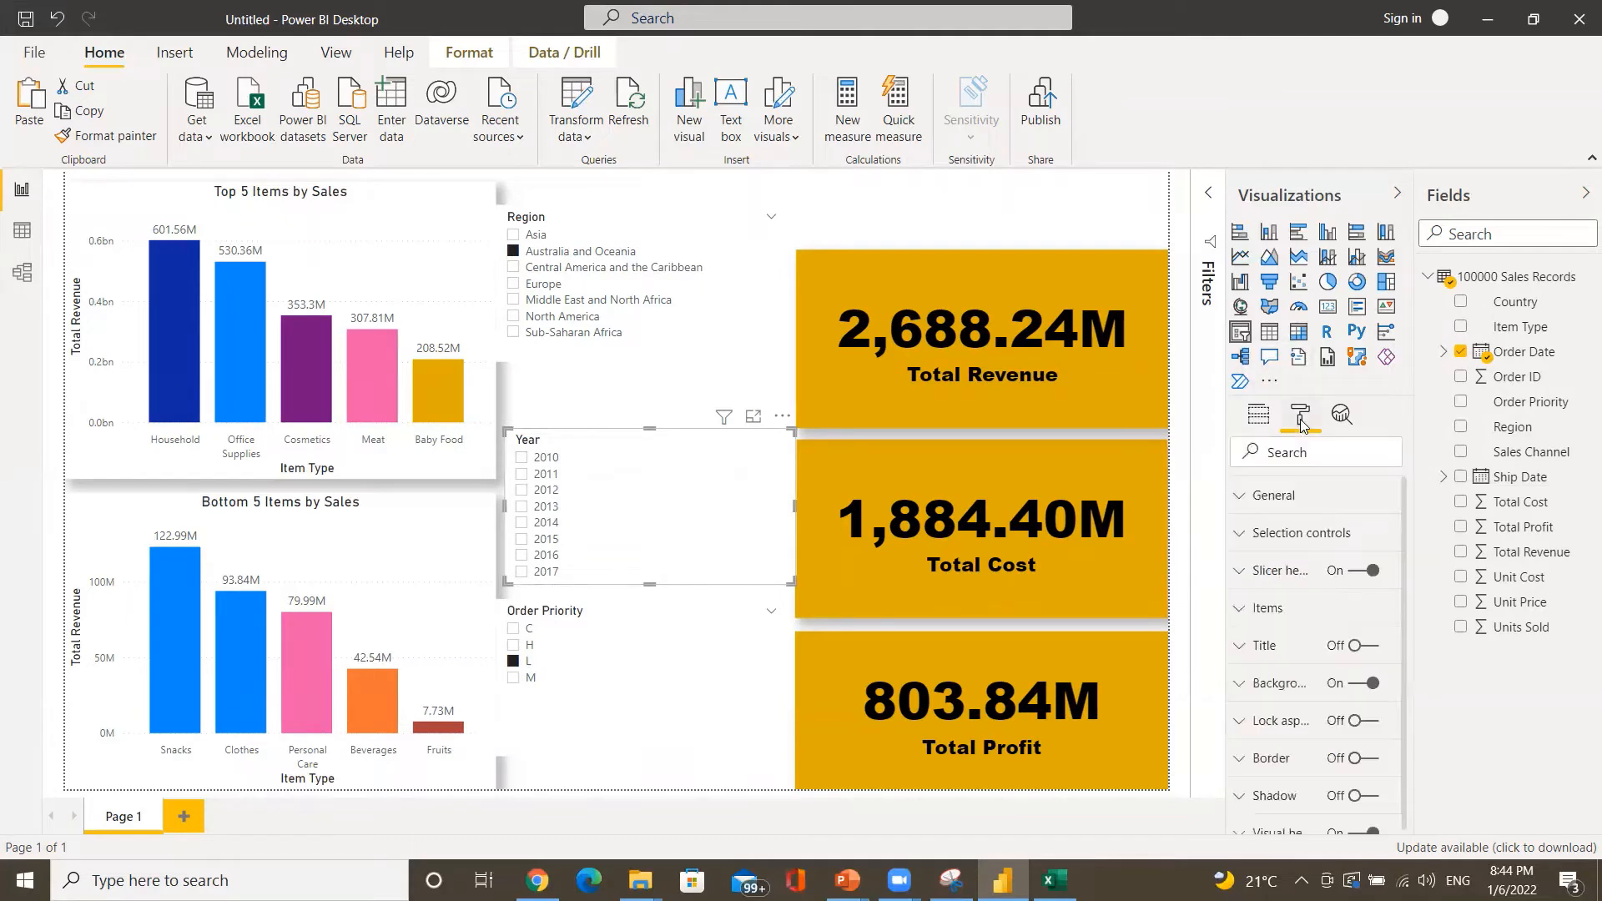
{"action": "left_click", "coordinate": [1272, 535]}
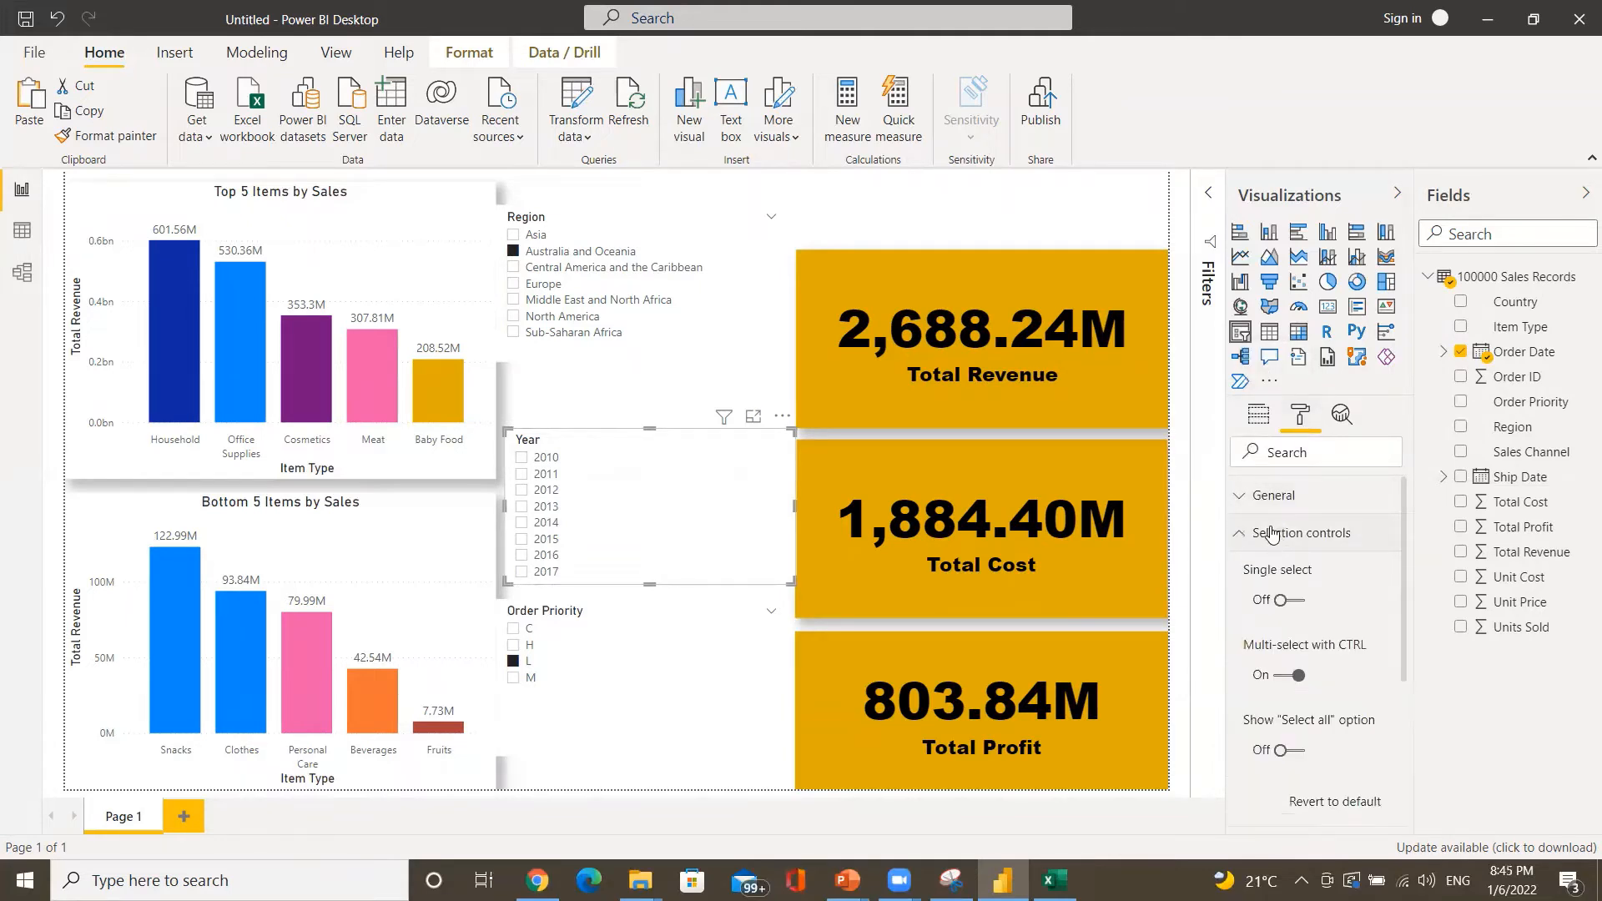
{"action": "left_click", "coordinate": [1270, 534]}
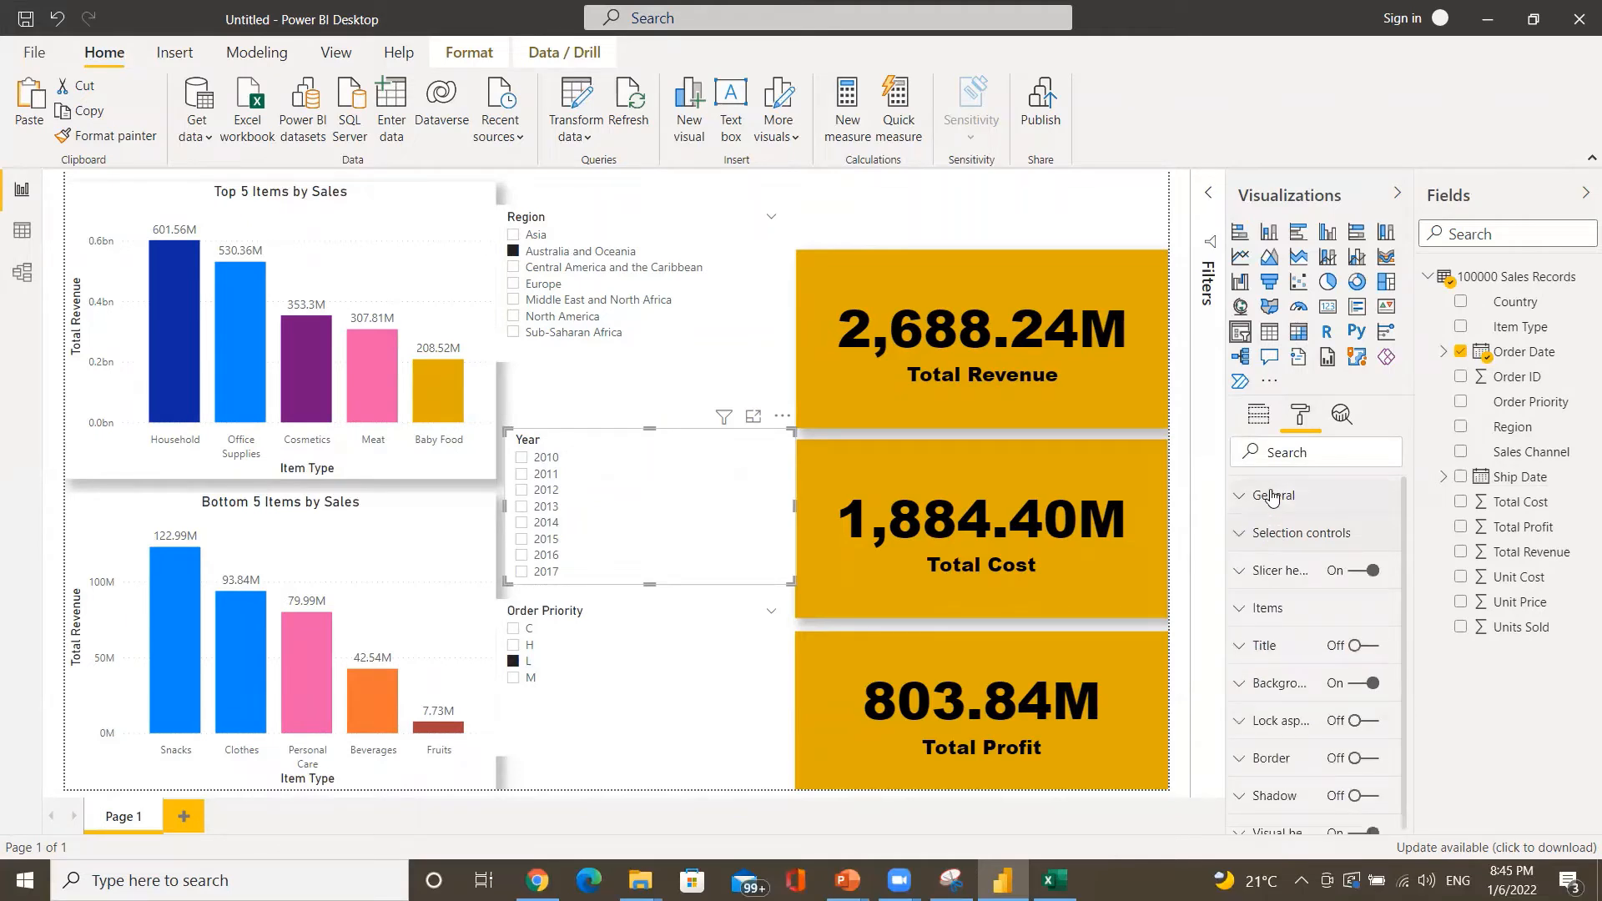
{"action": "left_click", "coordinate": [1272, 497]}
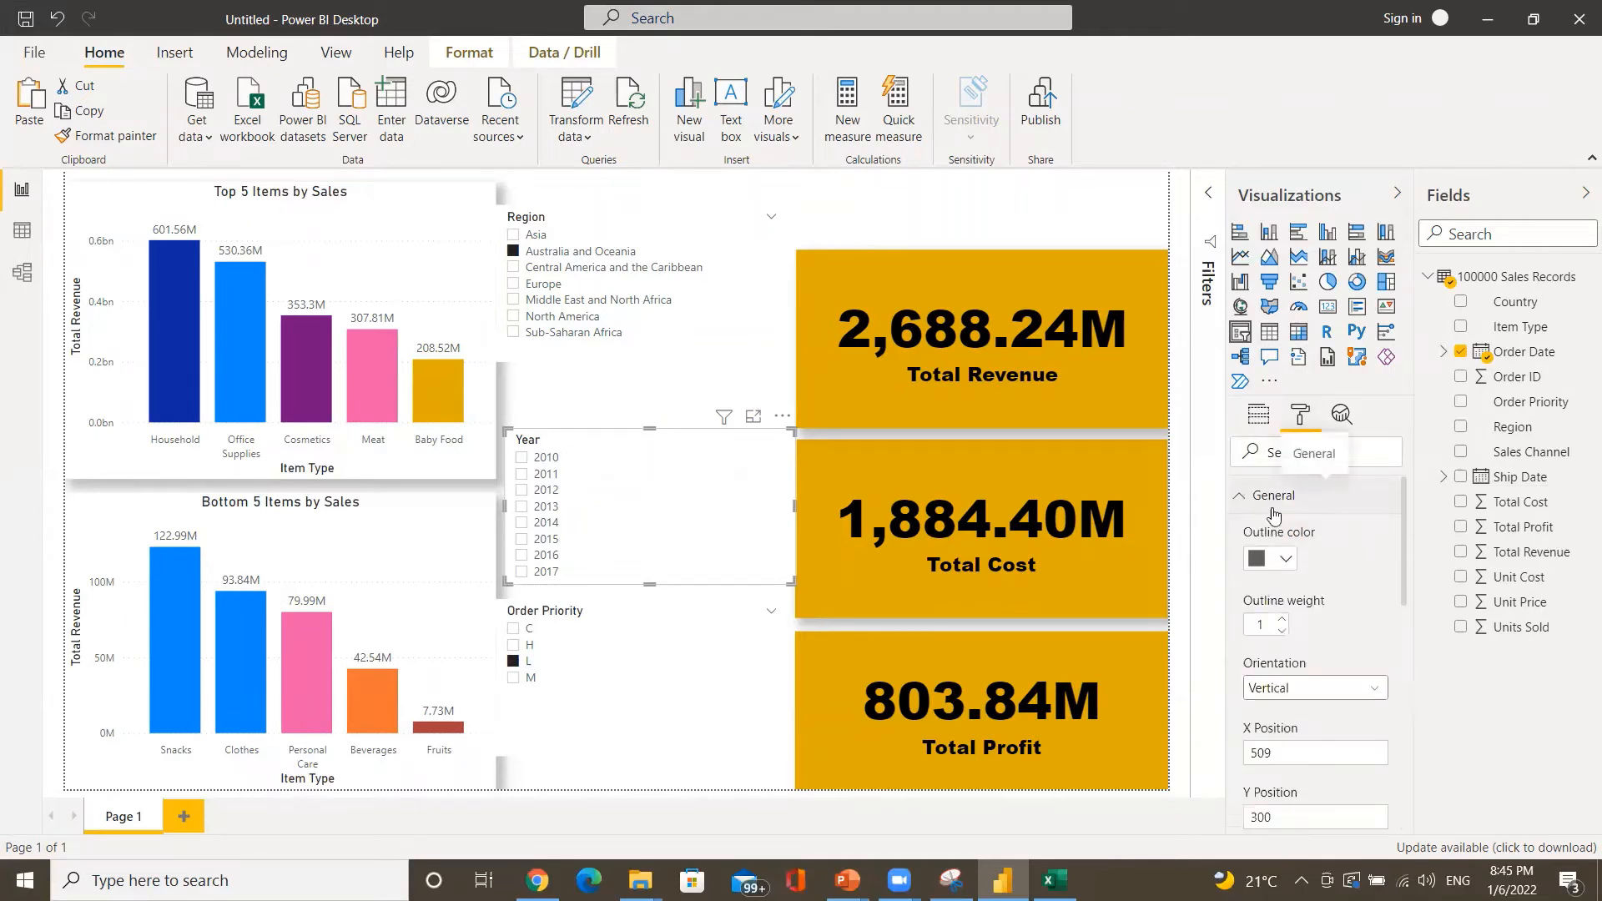
{"action": "left_click", "coordinate": [1328, 687]}
{"action": "left_click", "coordinate": [1291, 734]}
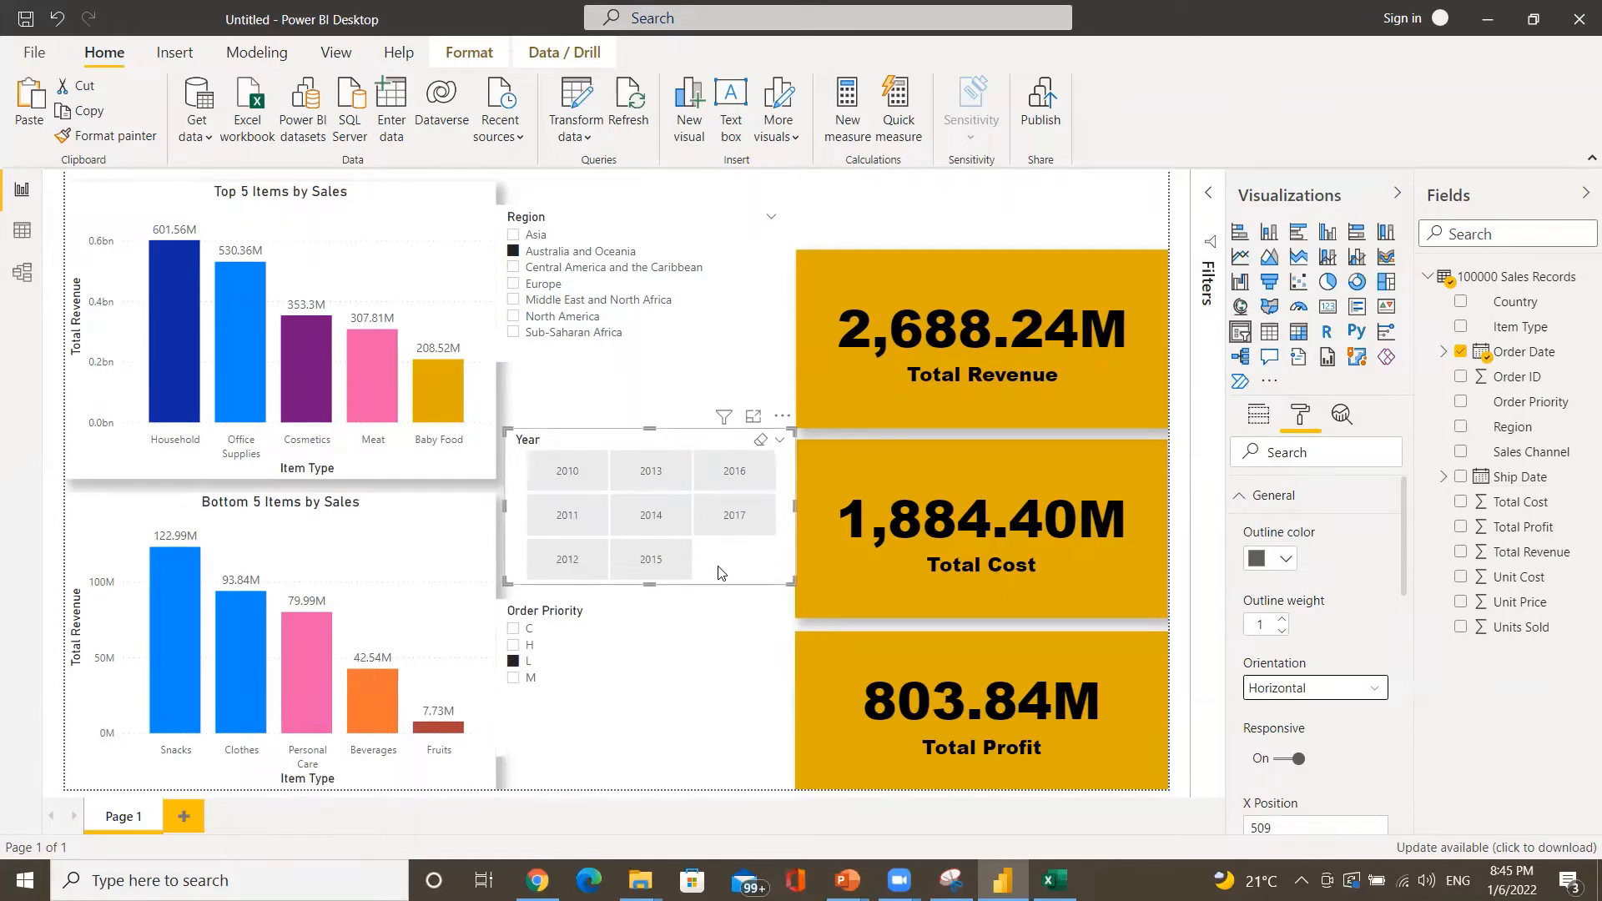
- Filter Order Priority to H and expand the selection controls of the Year slicer
{"action": "left_click", "coordinate": [666, 645]}
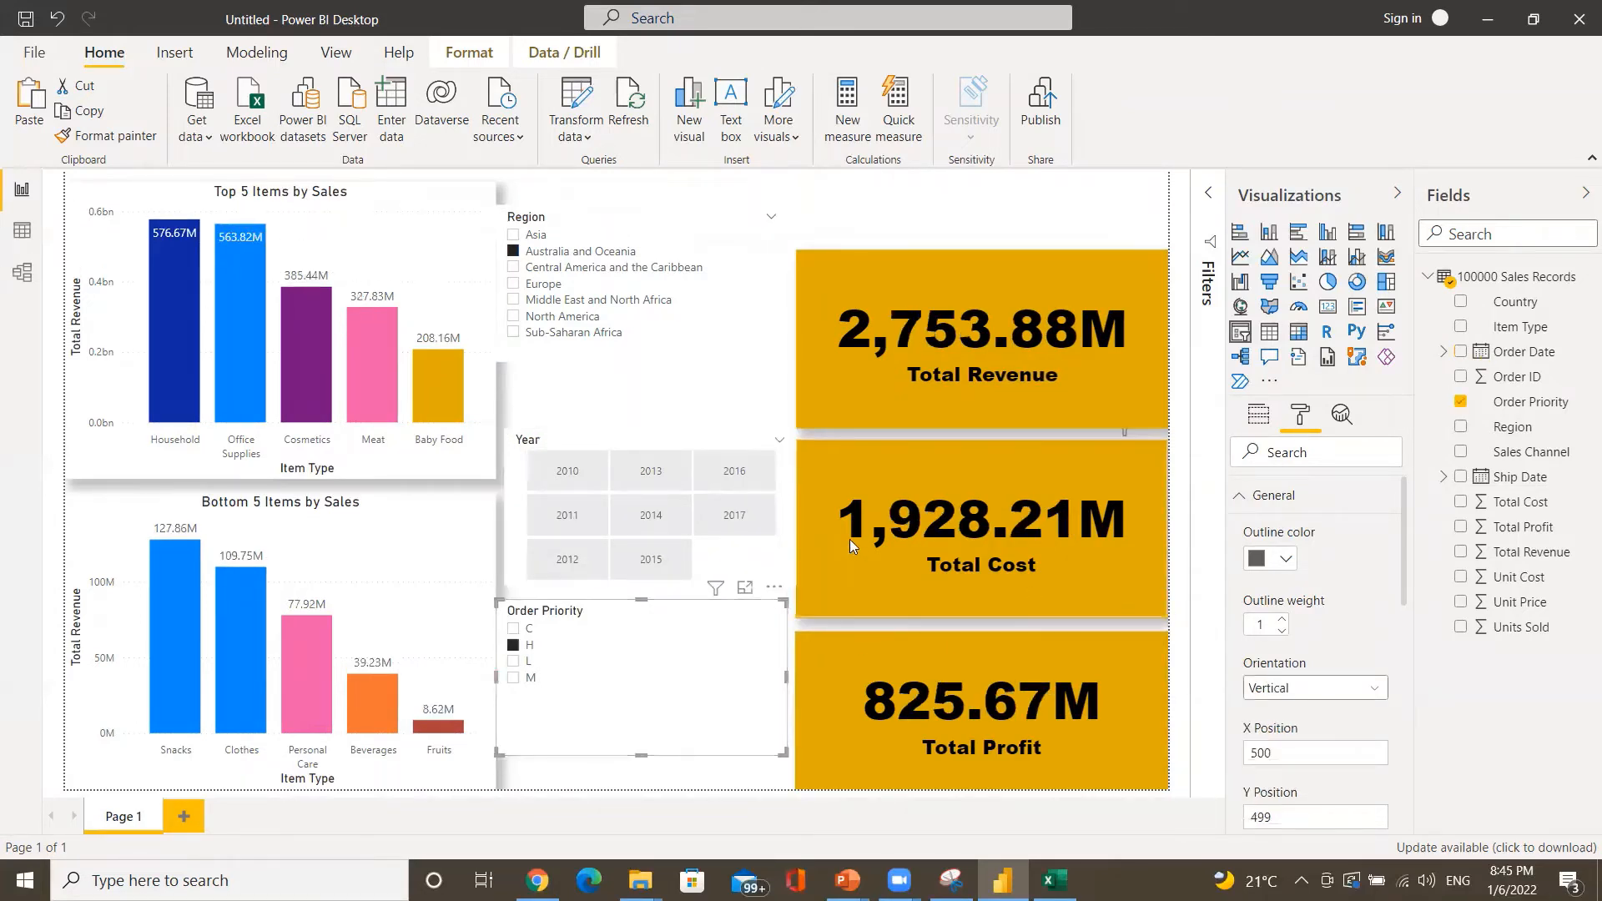
{"action": "left_click", "coordinate": [731, 558]}
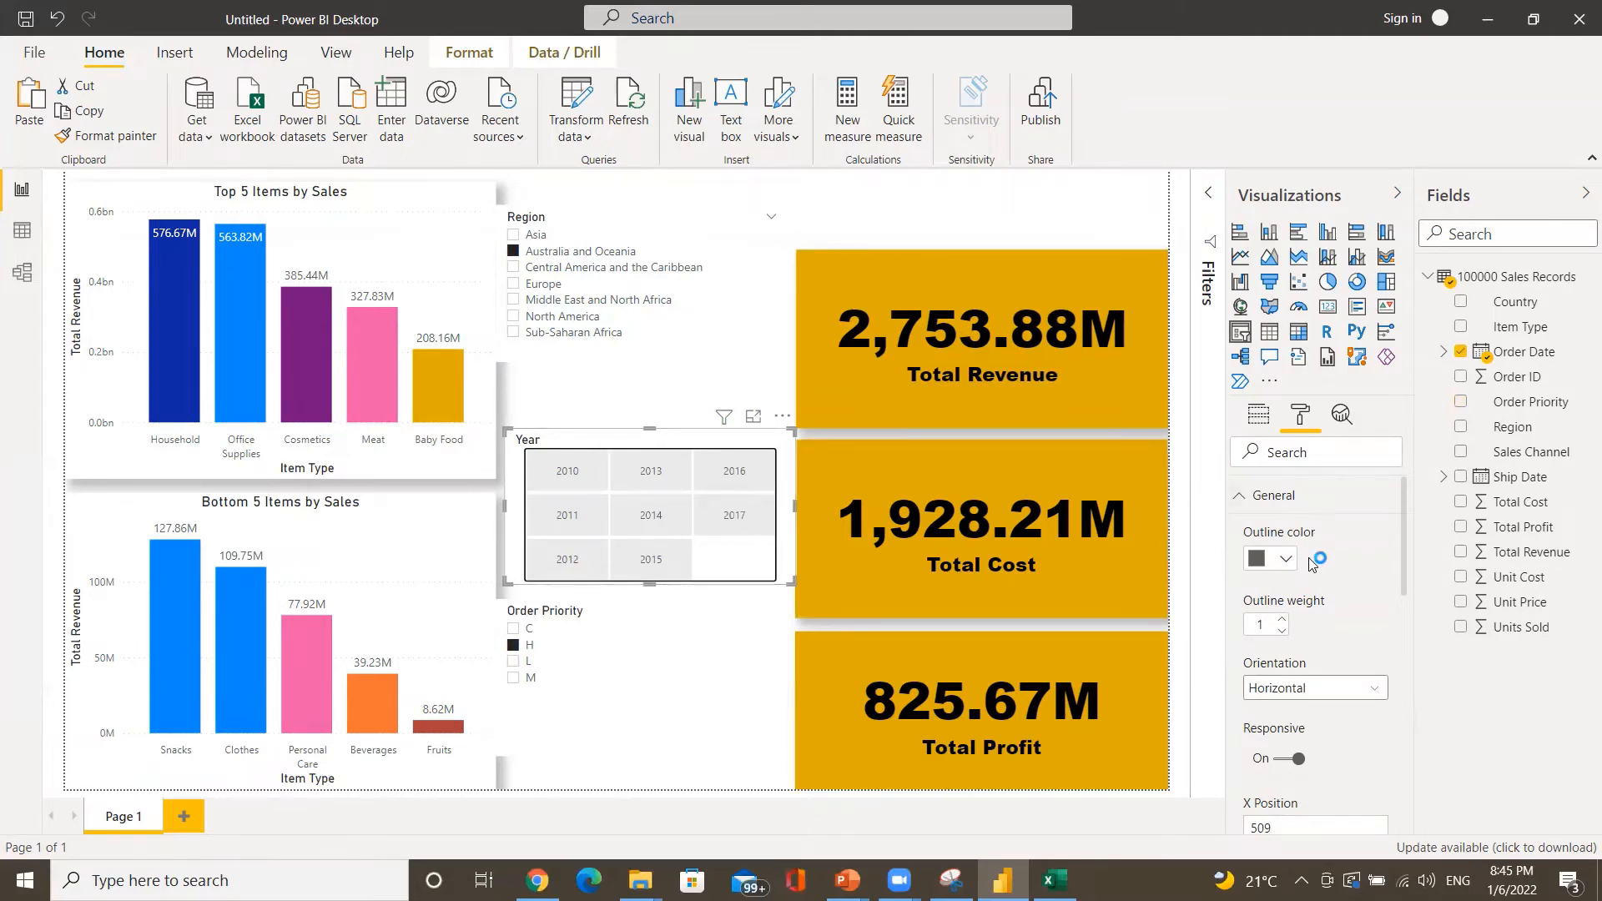
{"action": "left_click", "coordinate": [1268, 497]}
{"action": "left_click", "coordinate": [1268, 497]}
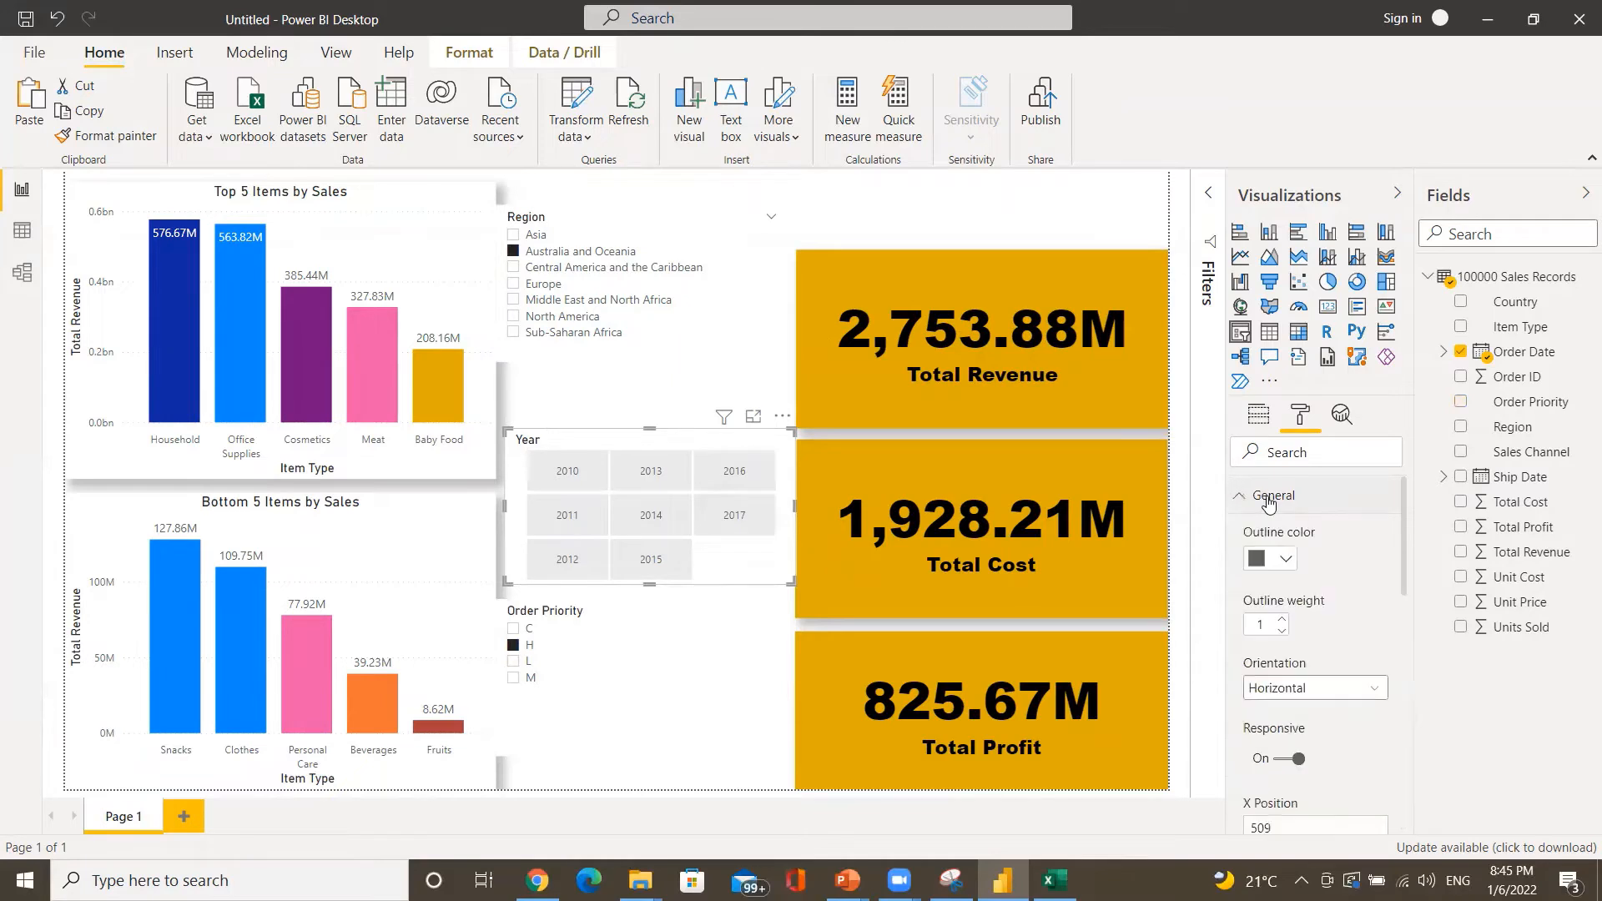
{"action": "scroll", "coordinate": [1358, 603], "scroll_direction": "down", "scroll_amount": 5}
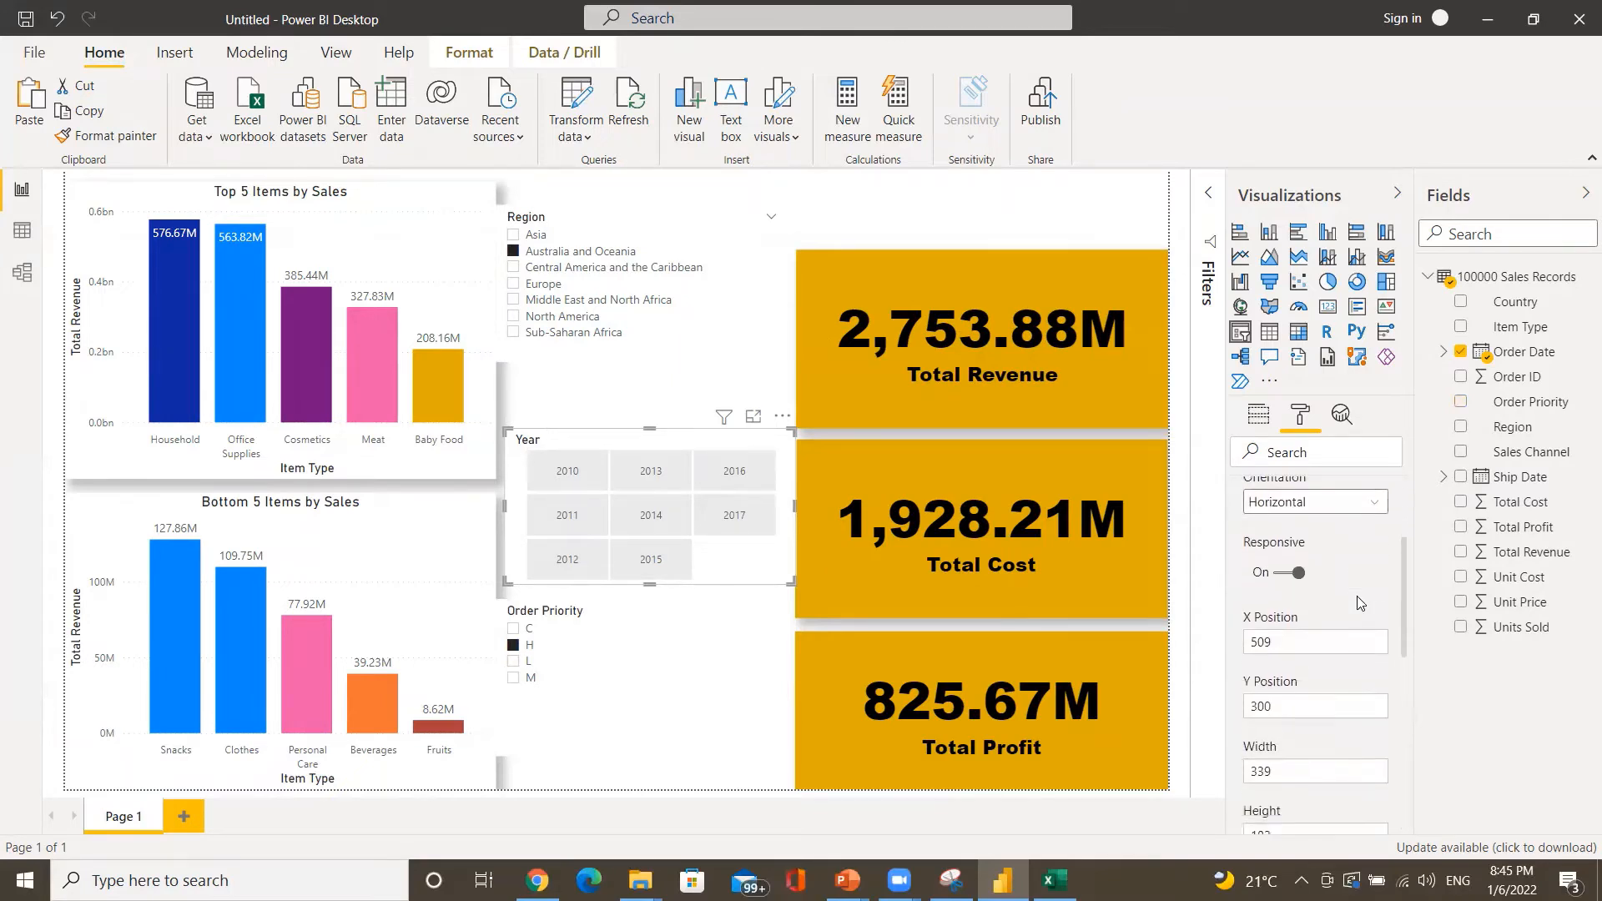
{"action": "scroll", "coordinate": [1360, 603], "scroll_direction": "down", "scroll_amount": 3}
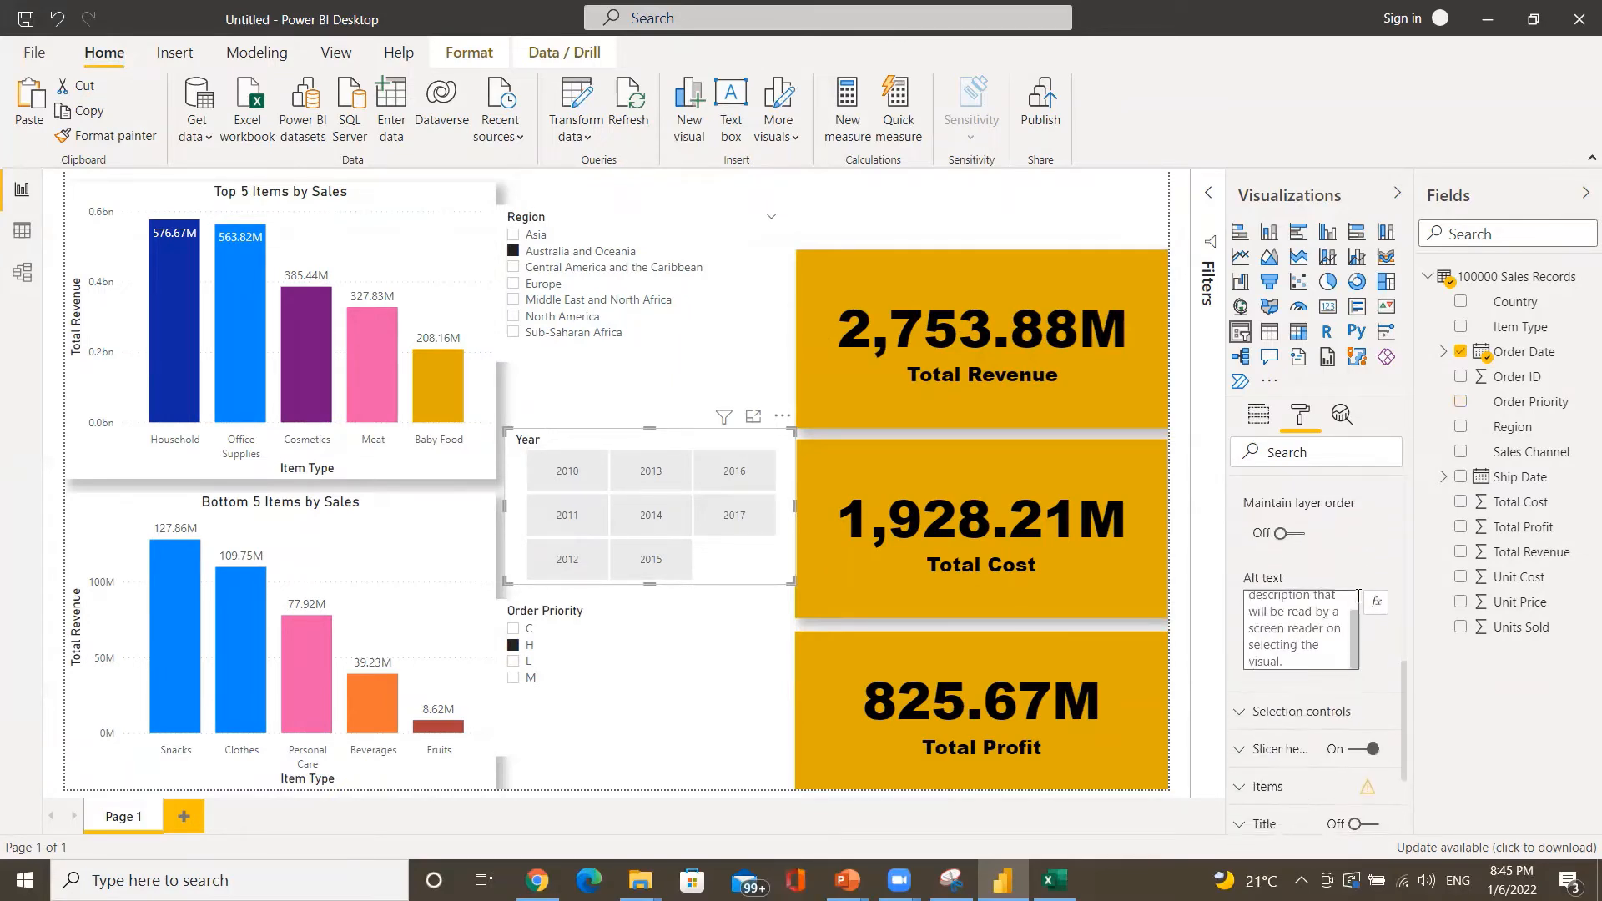
{"action": "scroll", "coordinate": [1358, 597], "scroll_direction": "down", "scroll_amount": 3}
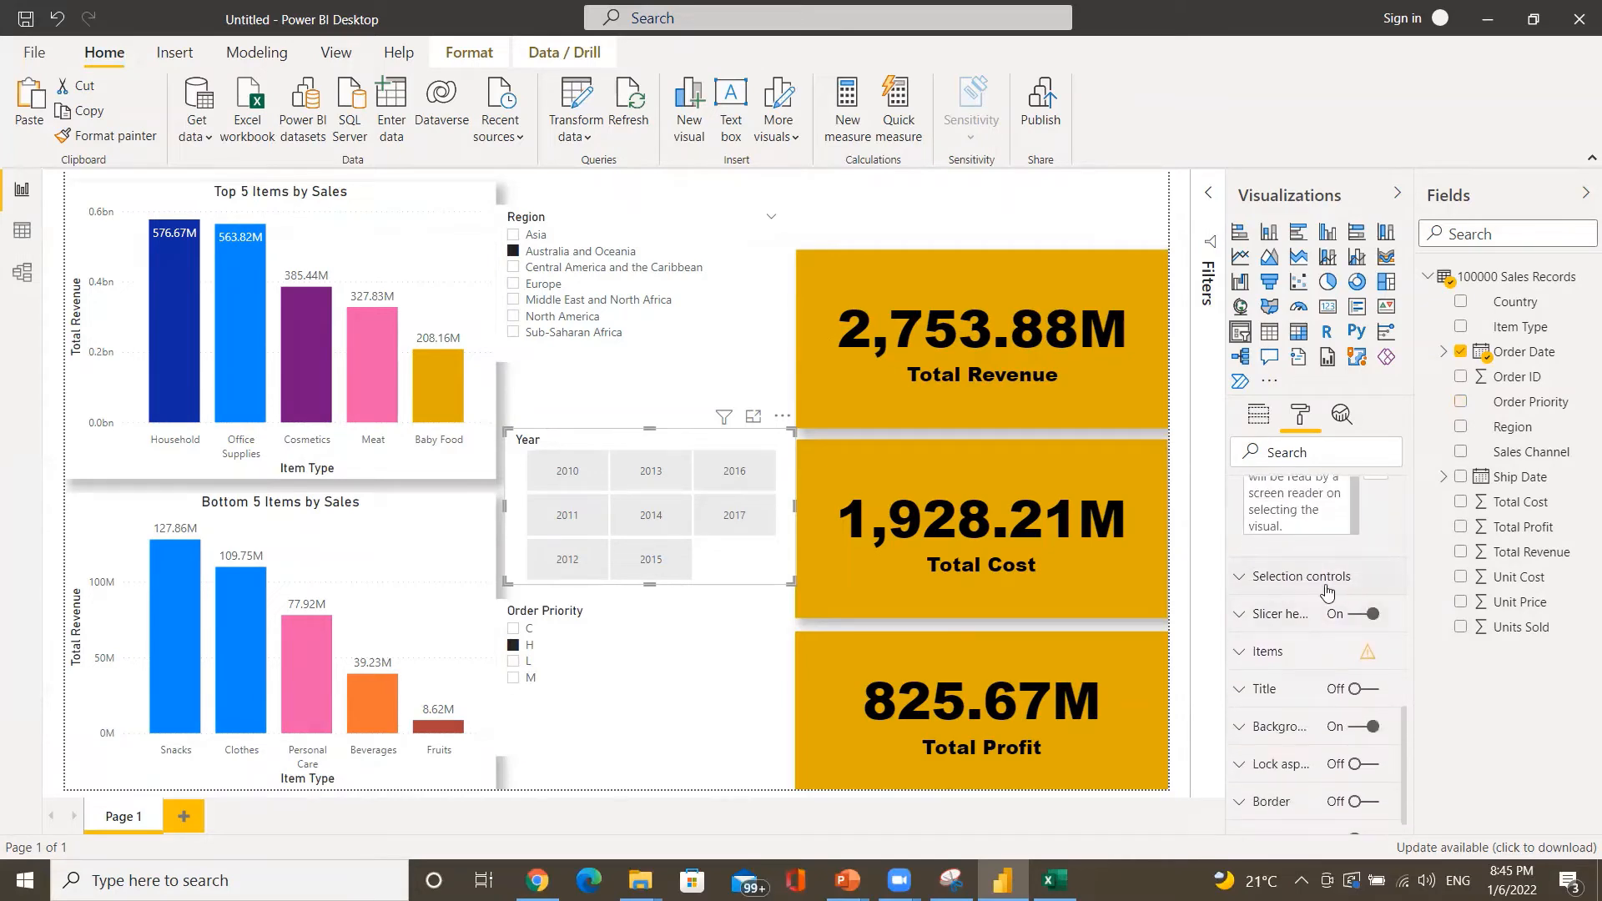
{"action": "left_click", "coordinate": [1321, 585]}
{"action": "scroll", "coordinate": [1314, 584], "scroll_direction": "down", "scroll_amount": 2}
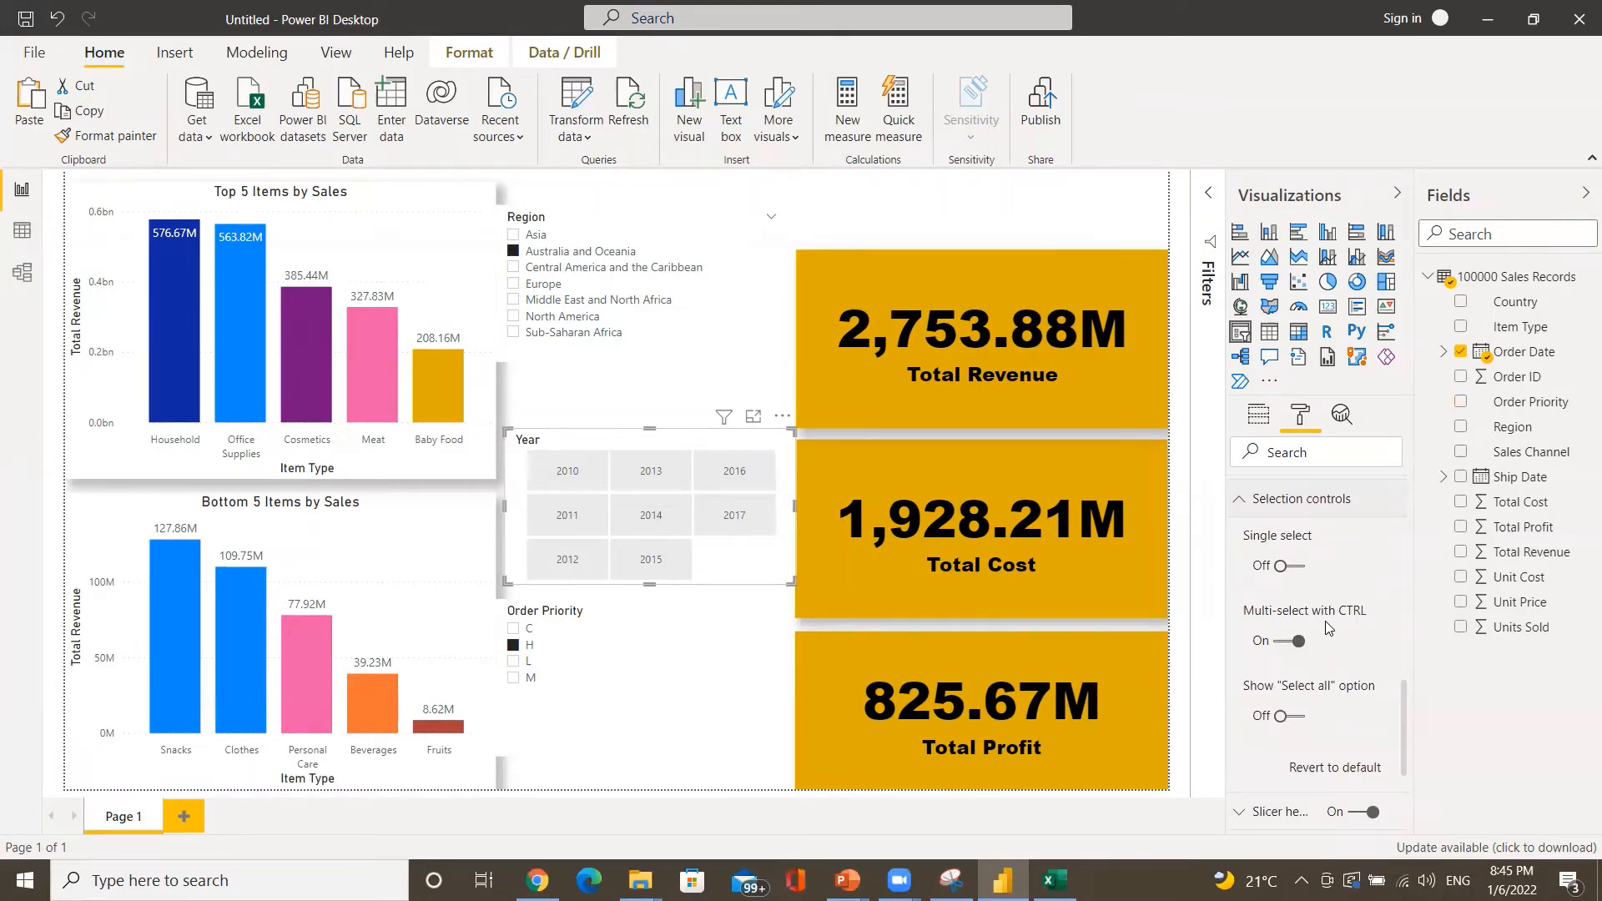
- Test multi-selection in the Year slicer by selecting 2014 and 2017 together, and clear both years
{"action": "left_click", "coordinate": [656, 514]}
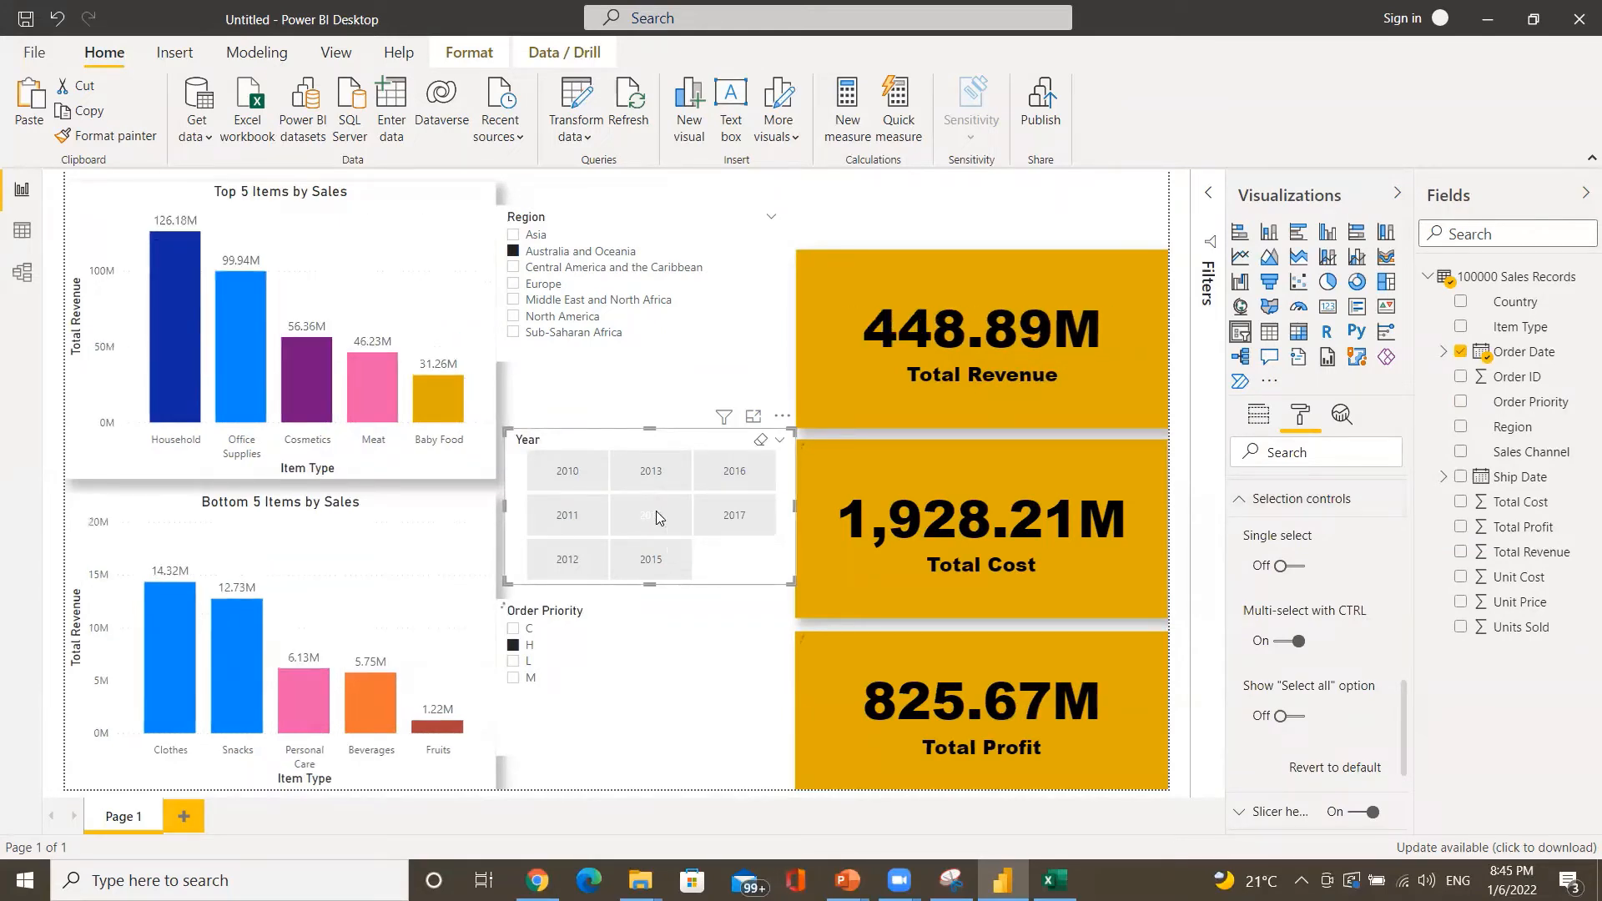
{"action": "left_click", "coordinate": [716, 524]}
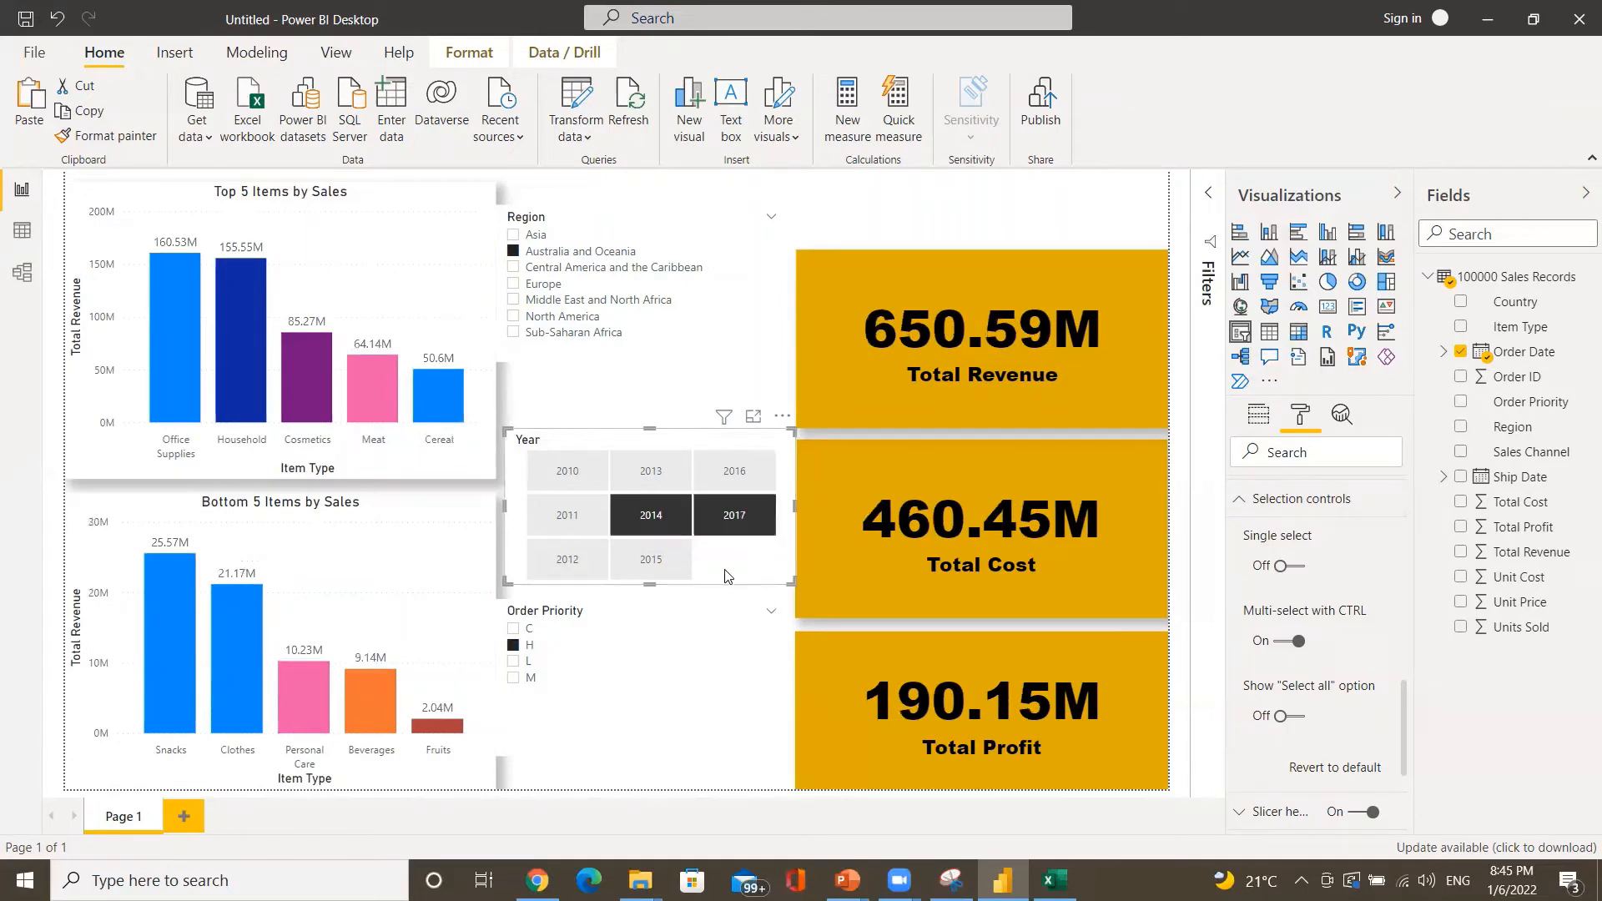
{"action": "left_click", "coordinate": [690, 535], "text": "ctrl"}
{"action": "left_click", "coordinate": [656, 524], "text": "ctrl"}
{"action": "left_click", "coordinate": [697, 519], "text": "ctrl"}
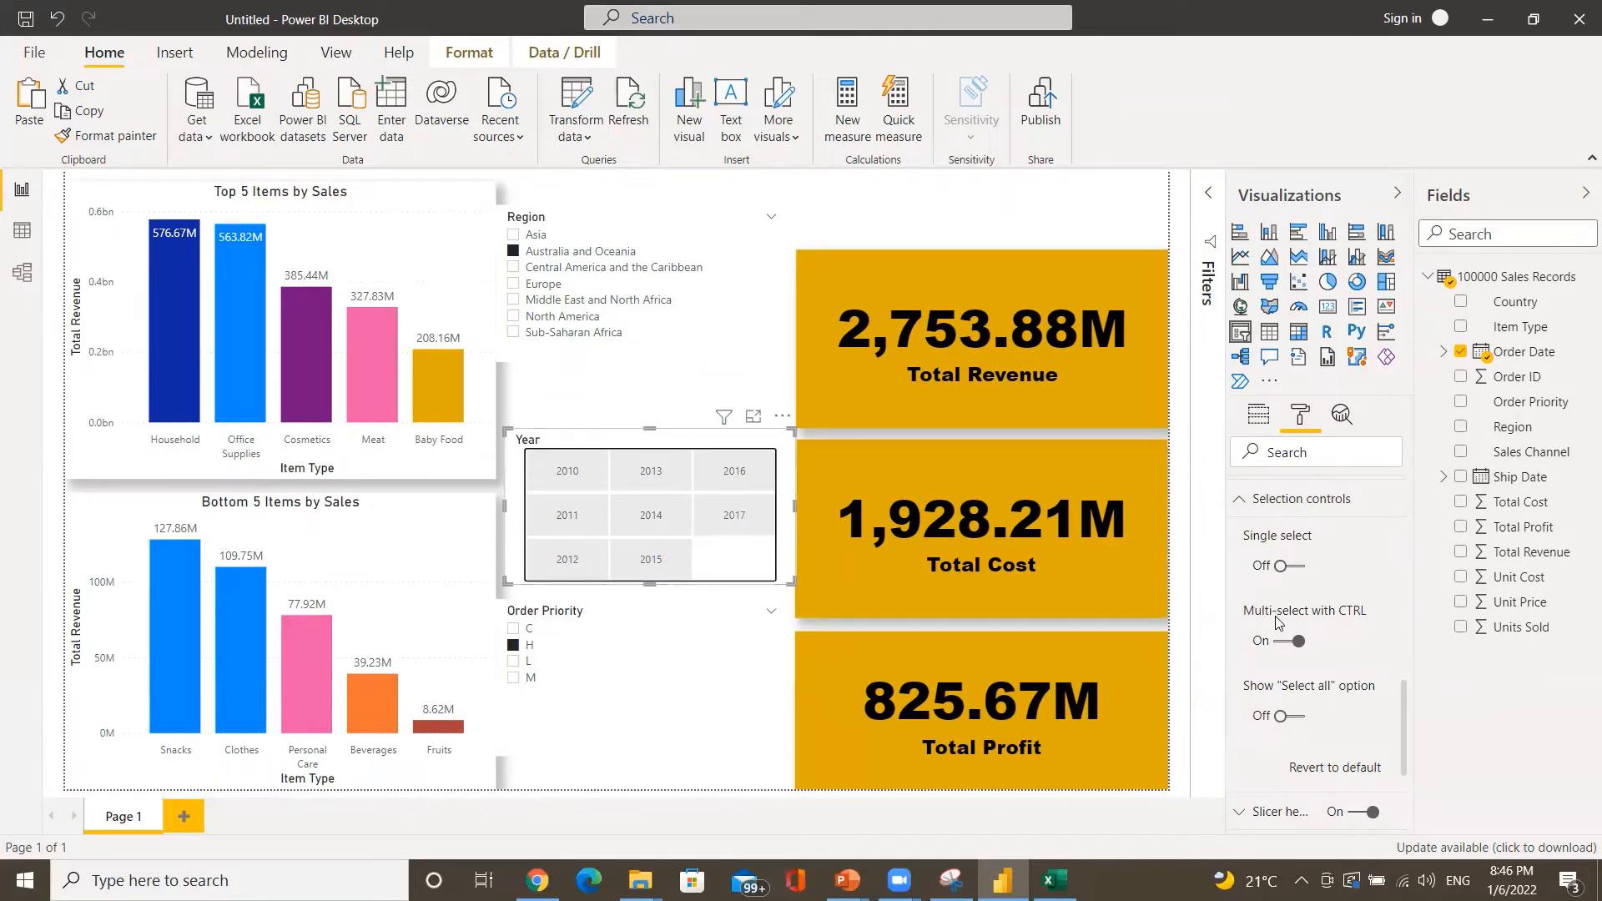
- Turn on the "Select all" option for the Year slicer and test it by selecting and clearing all years
{"action": "scroll", "coordinate": [1275, 621], "scroll_direction": "down", "scroll_amount": 1}
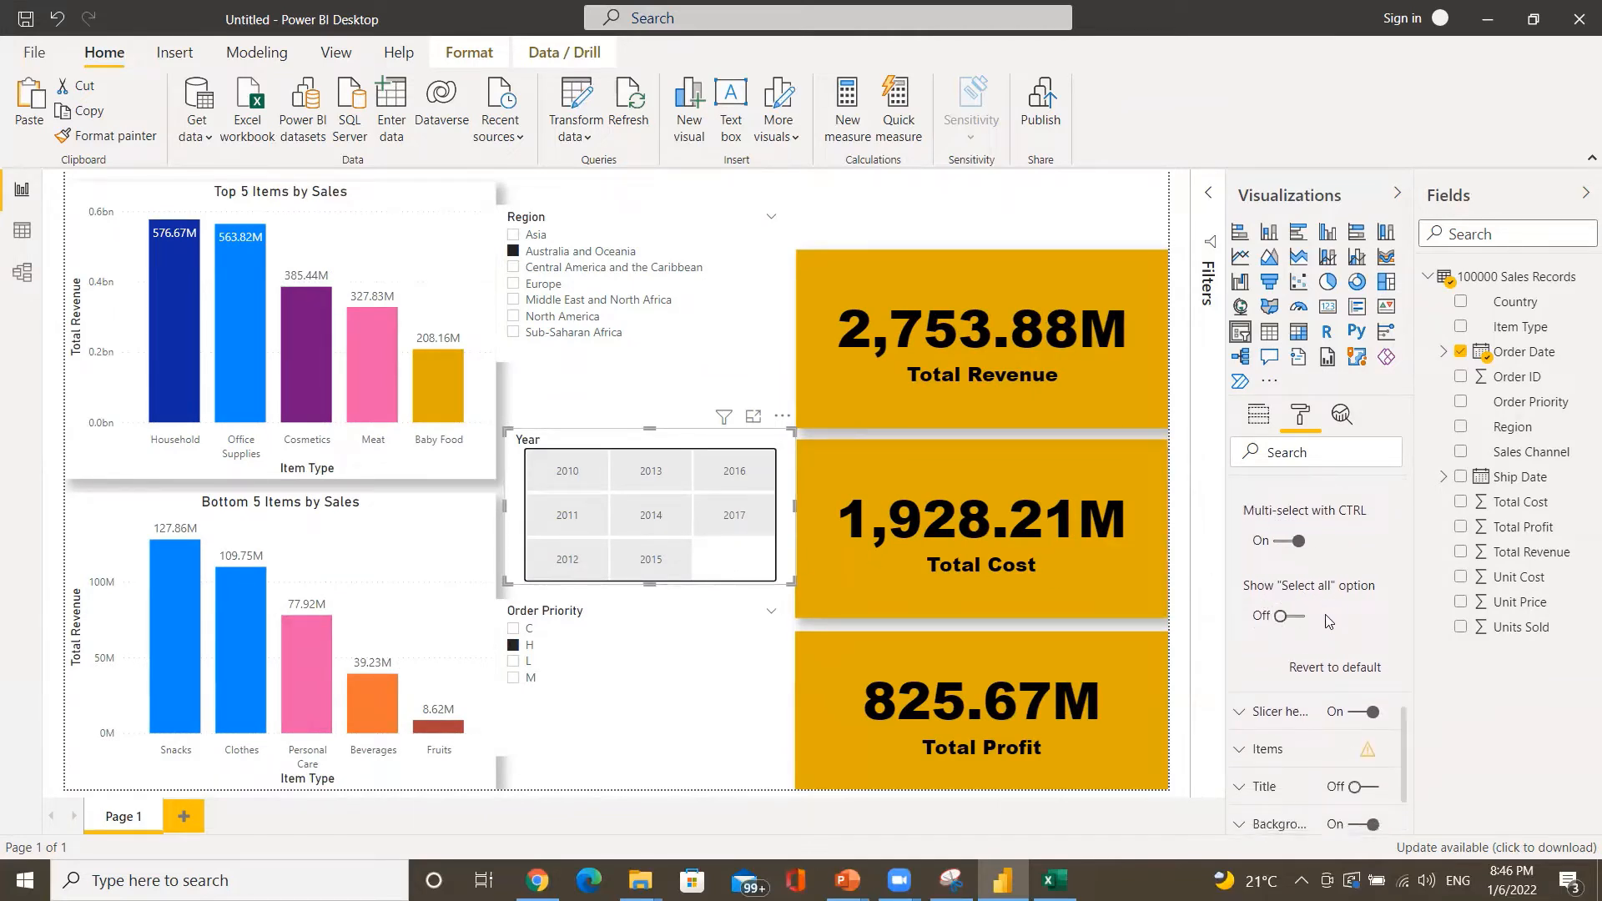
{"action": "left_click", "coordinate": [1292, 617]}
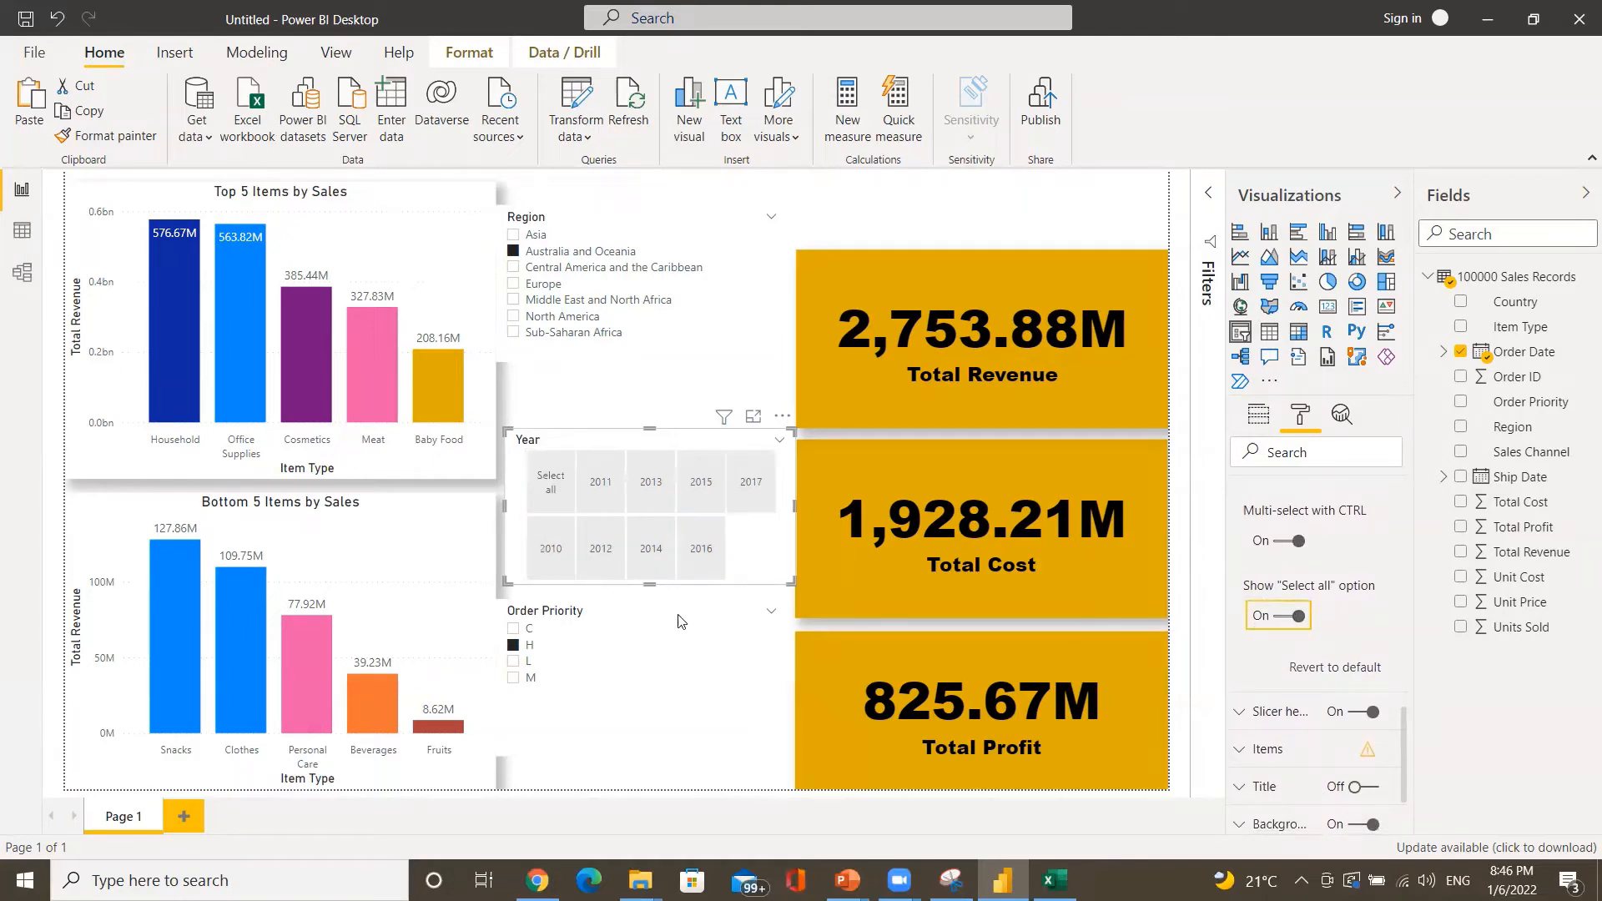
{"action": "left_click", "coordinate": [561, 491]}
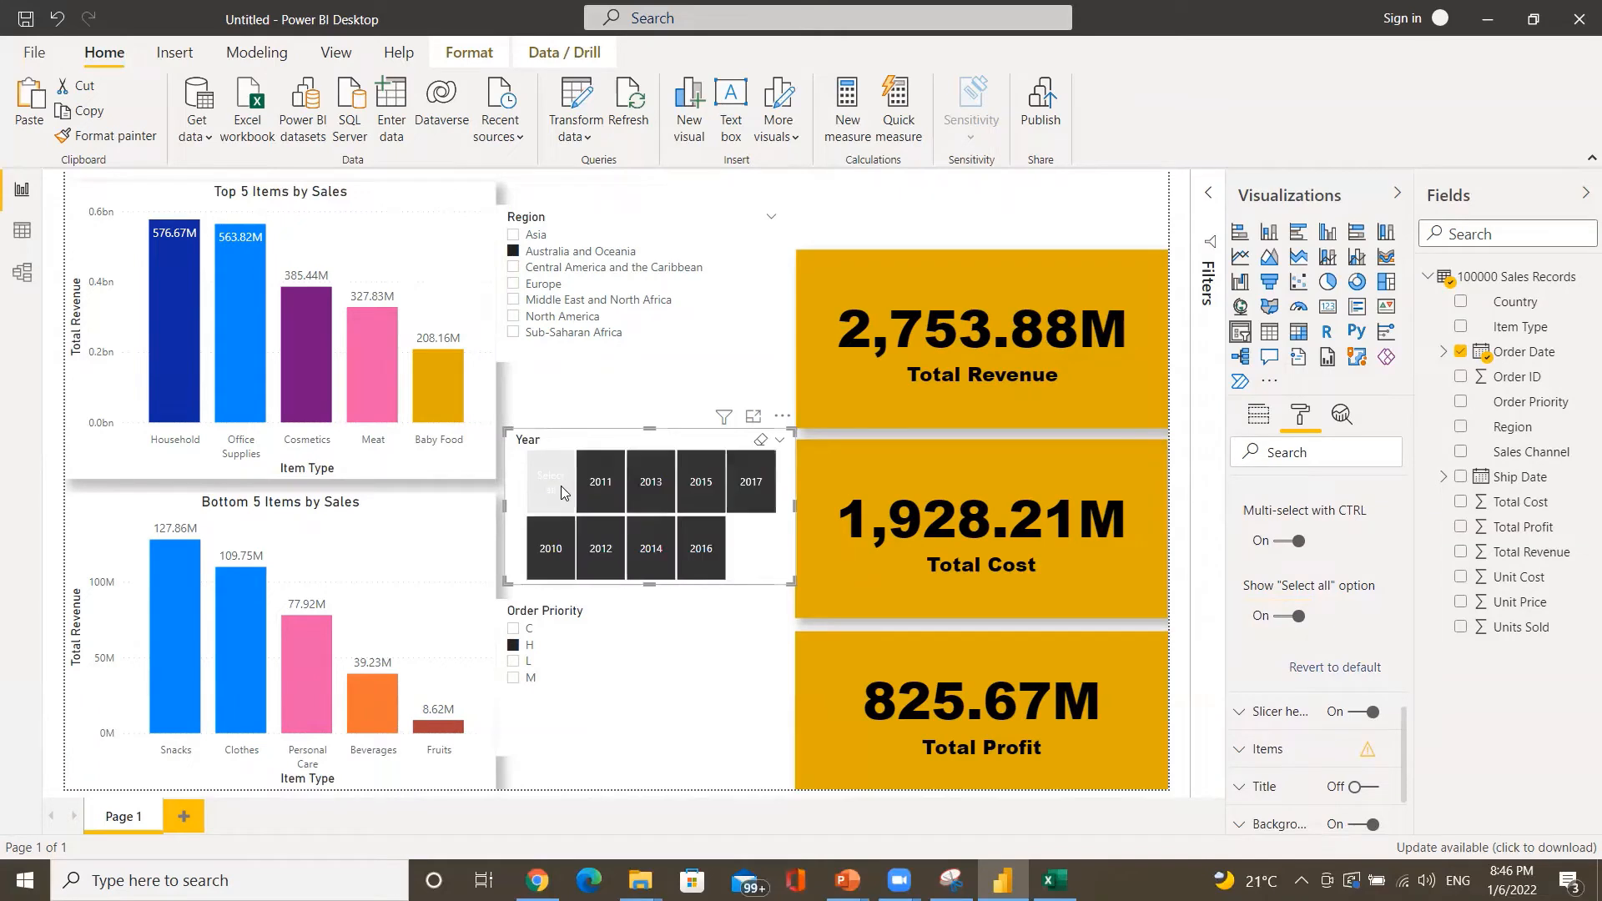
{"action": "left_click", "coordinate": [561, 486]}
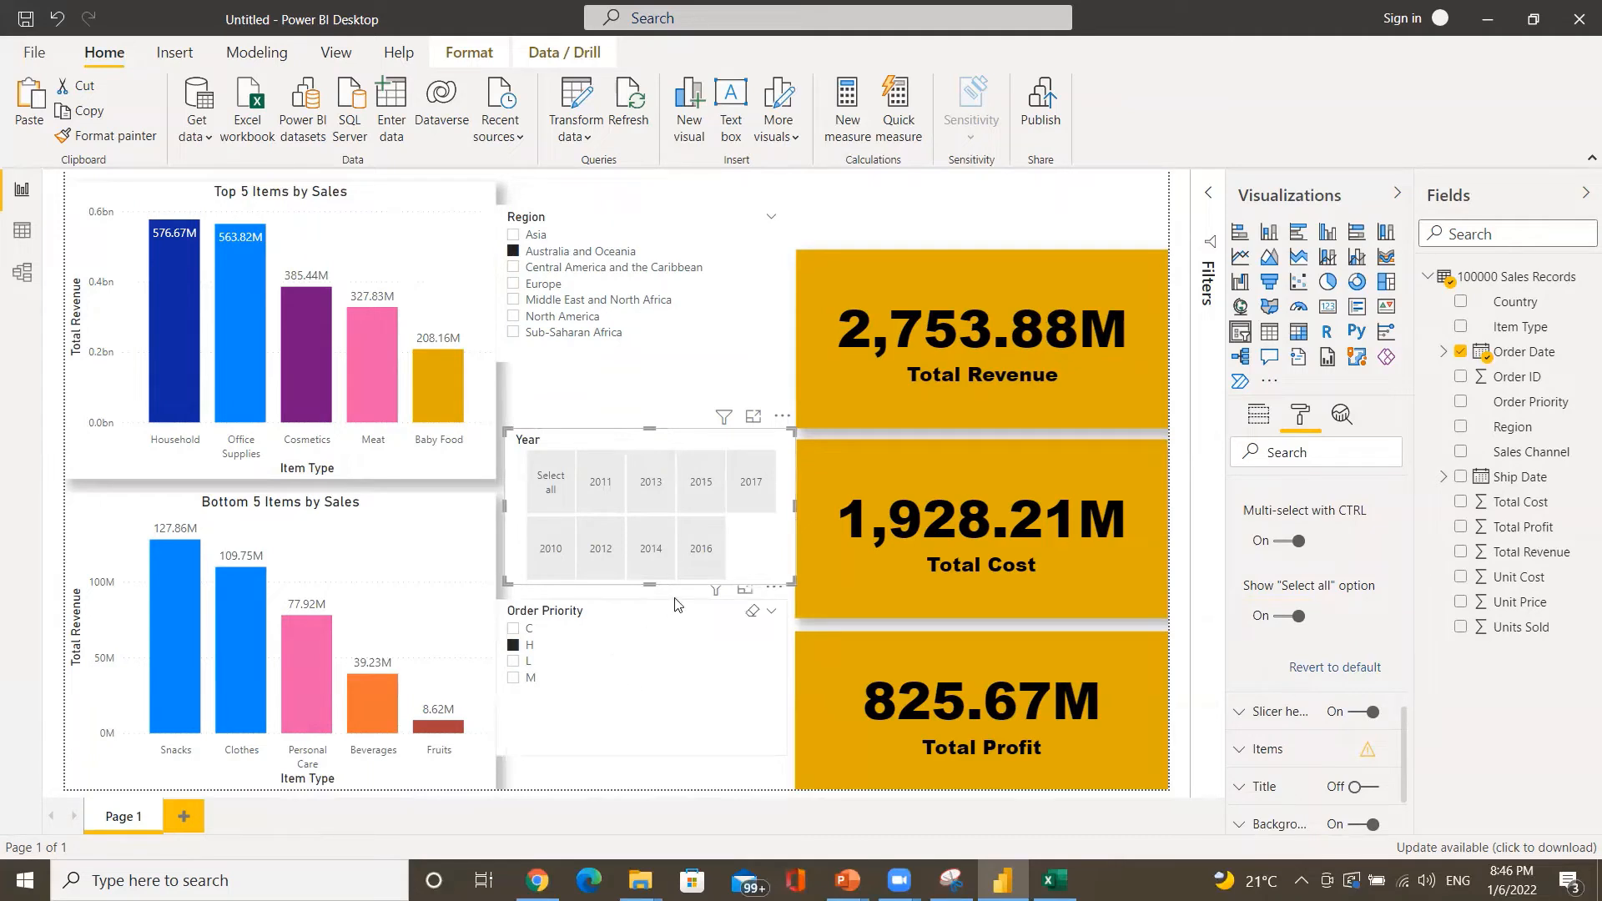
- Change the Order Priority slicer to Horizontal orientation with L selected, and fit it narrower at the page's lower edge
{"action": "left_click", "coordinate": [637, 663]}
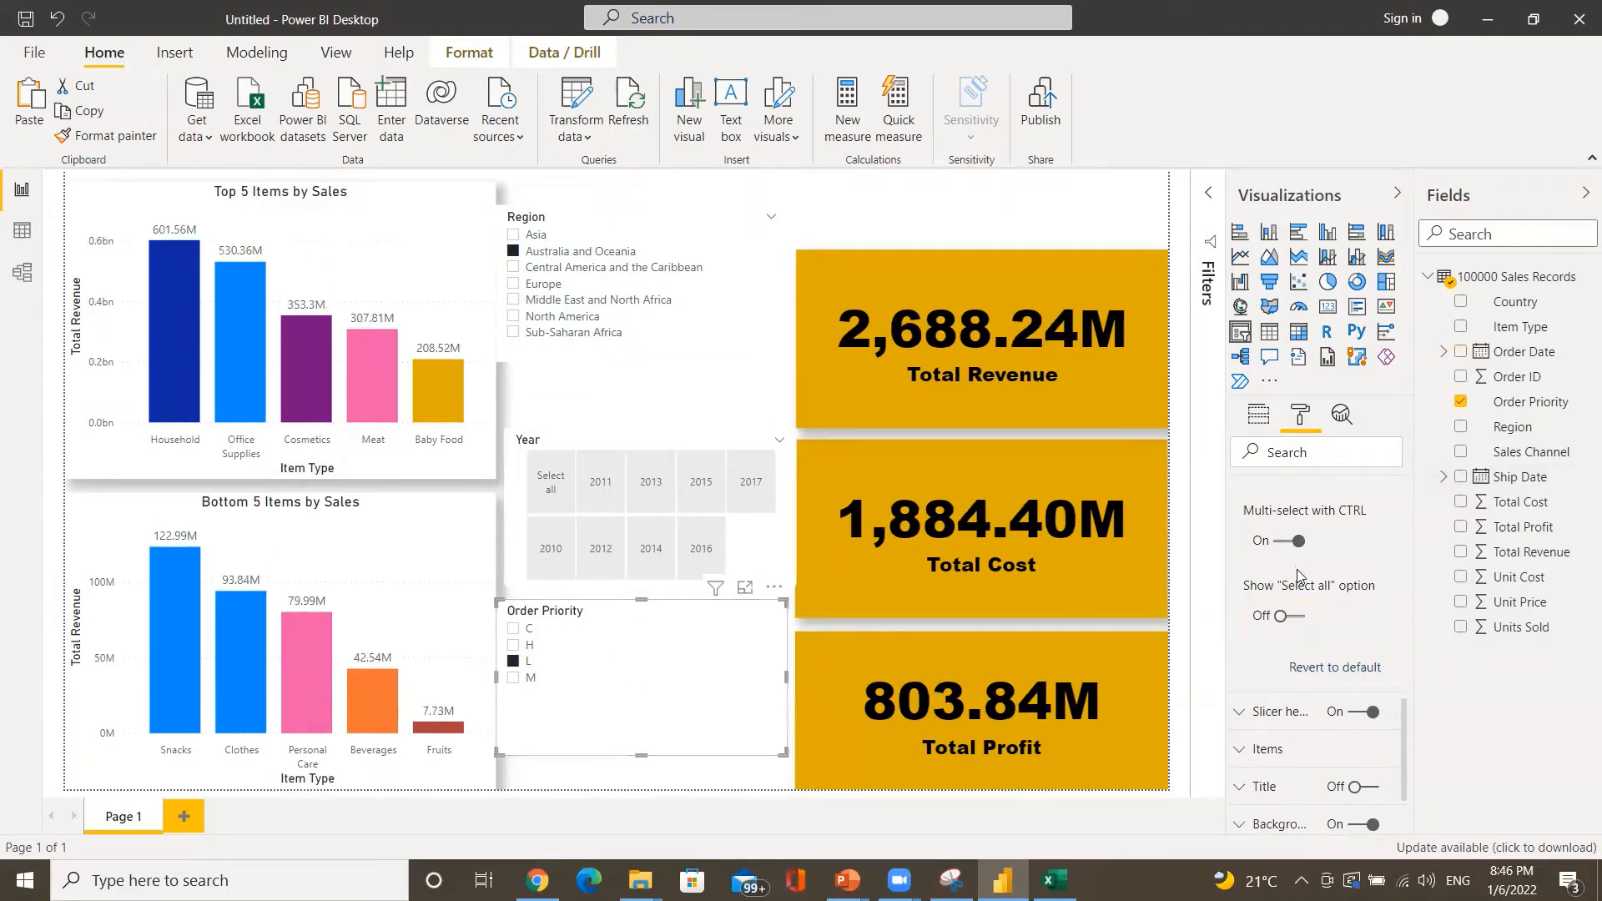
{"action": "scroll", "coordinate": [1298, 550], "scroll_direction": "up", "scroll_amount": 3}
{"action": "scroll", "coordinate": [1298, 569], "scroll_direction": "up", "scroll_amount": 5}
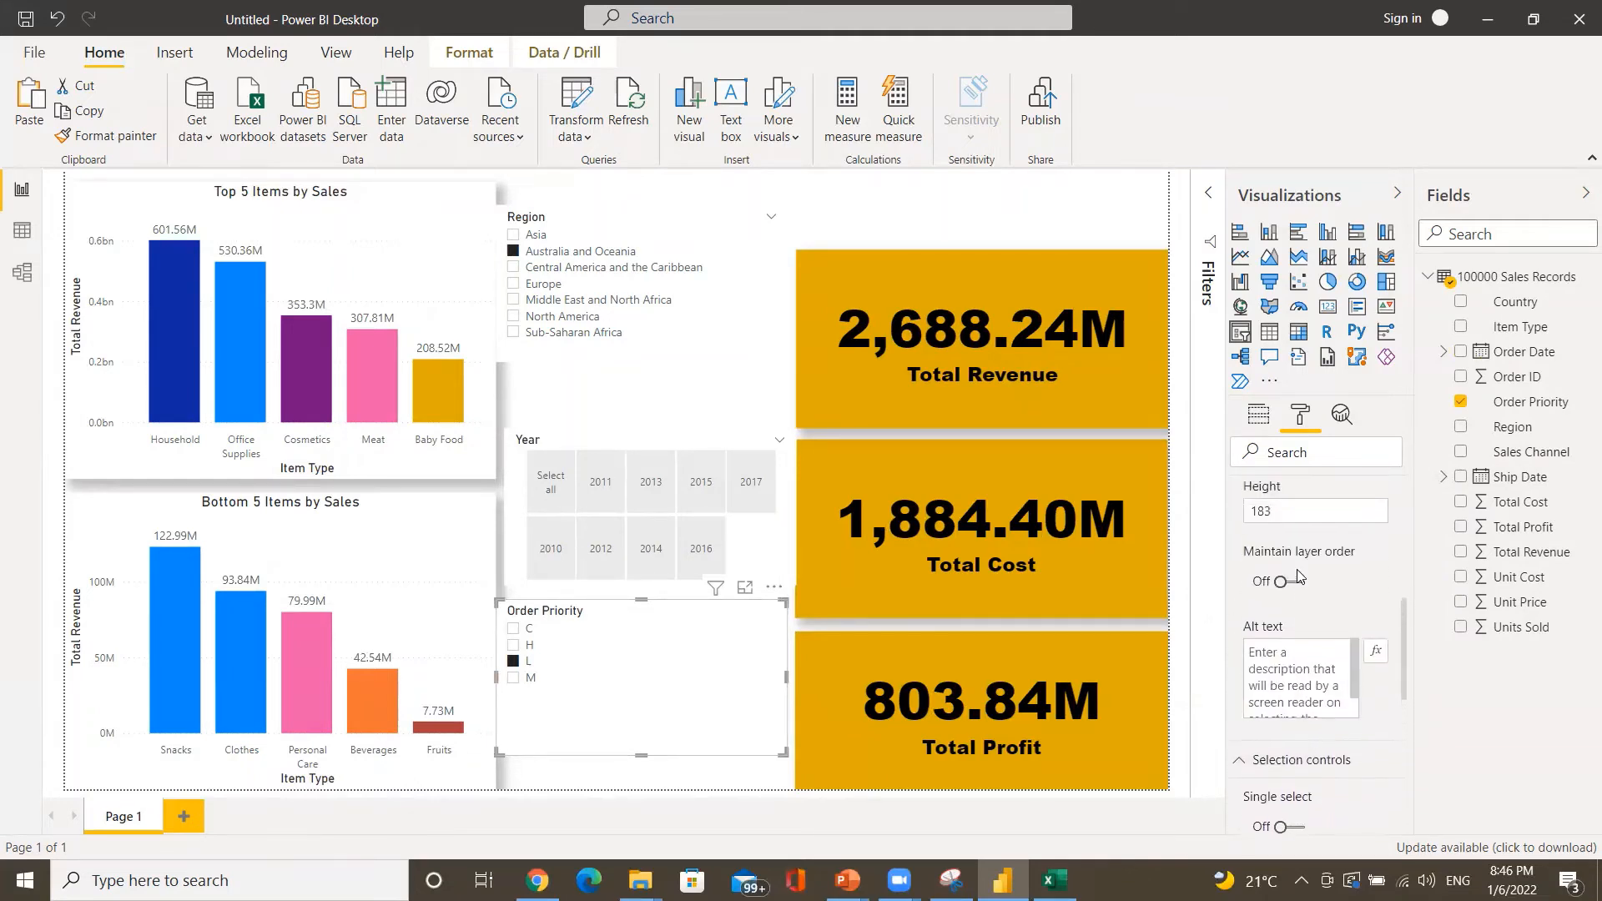
{"action": "scroll", "coordinate": [1297, 569], "scroll_direction": "up", "scroll_amount": 3}
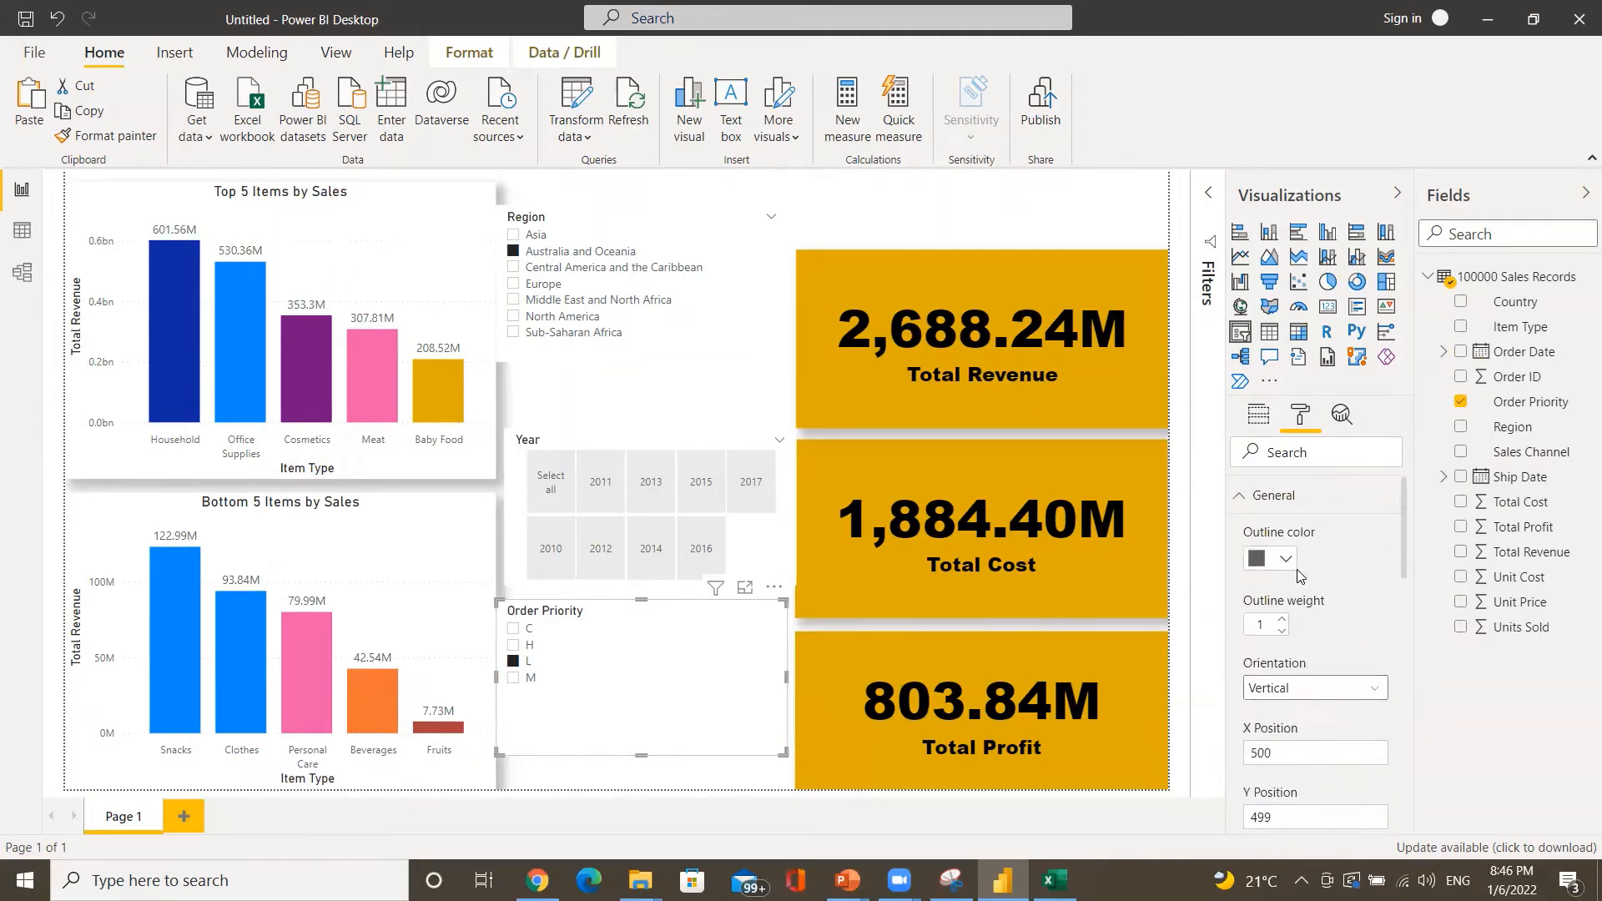
{"action": "scroll", "coordinate": [1297, 575], "scroll_direction": "down", "scroll_amount": 1}
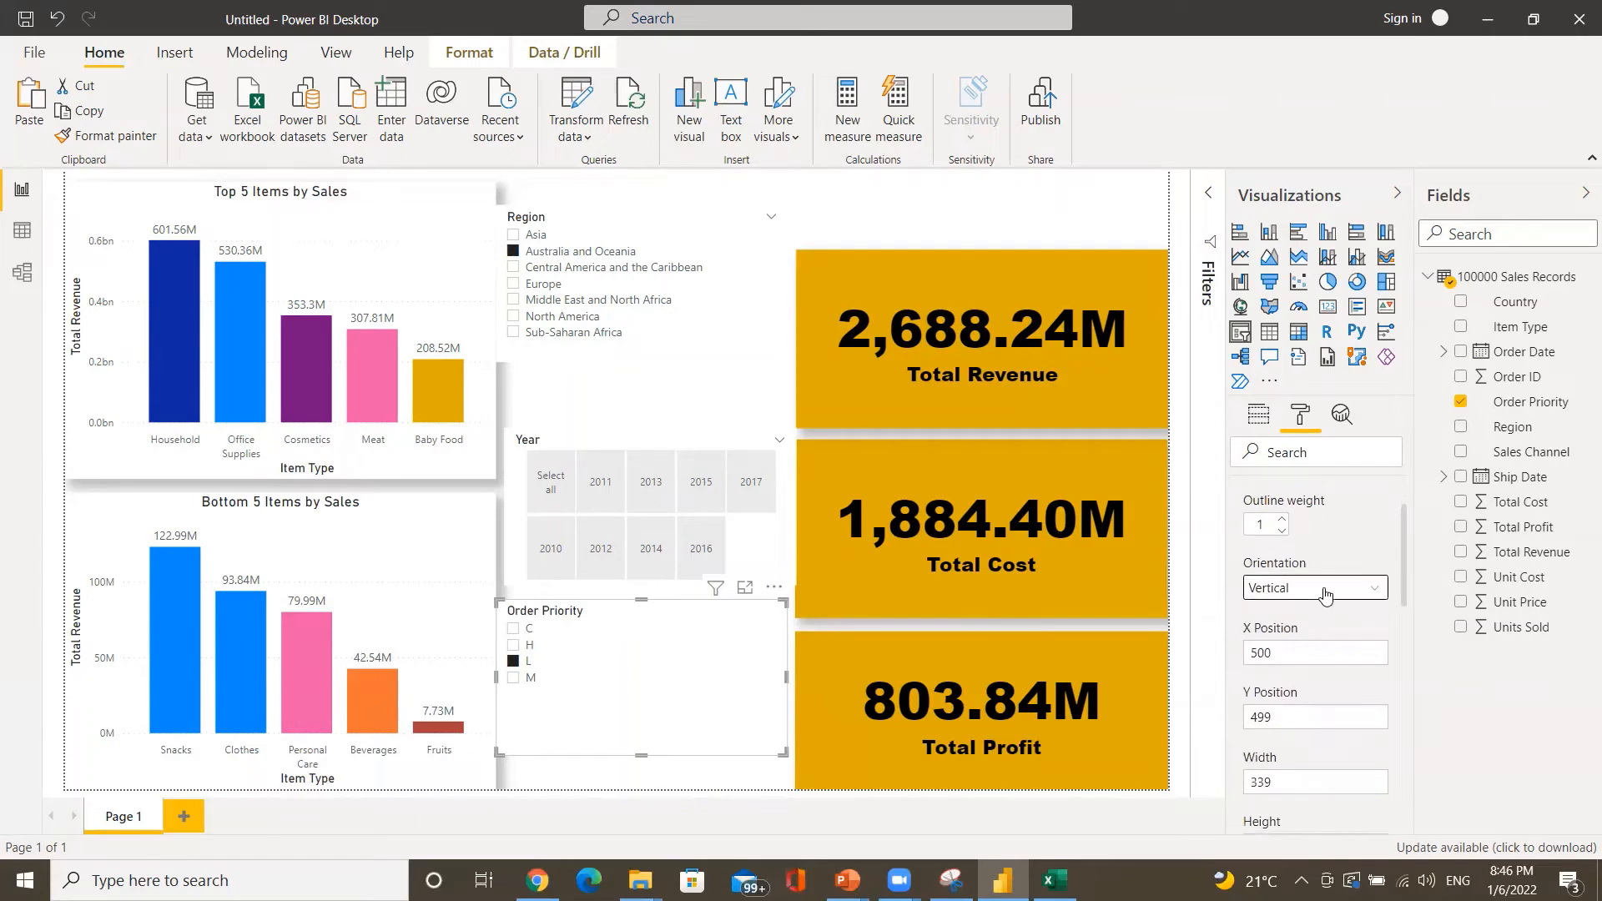
{"action": "left_click", "coordinate": [1325, 589]}
{"action": "left_click", "coordinate": [1291, 634]}
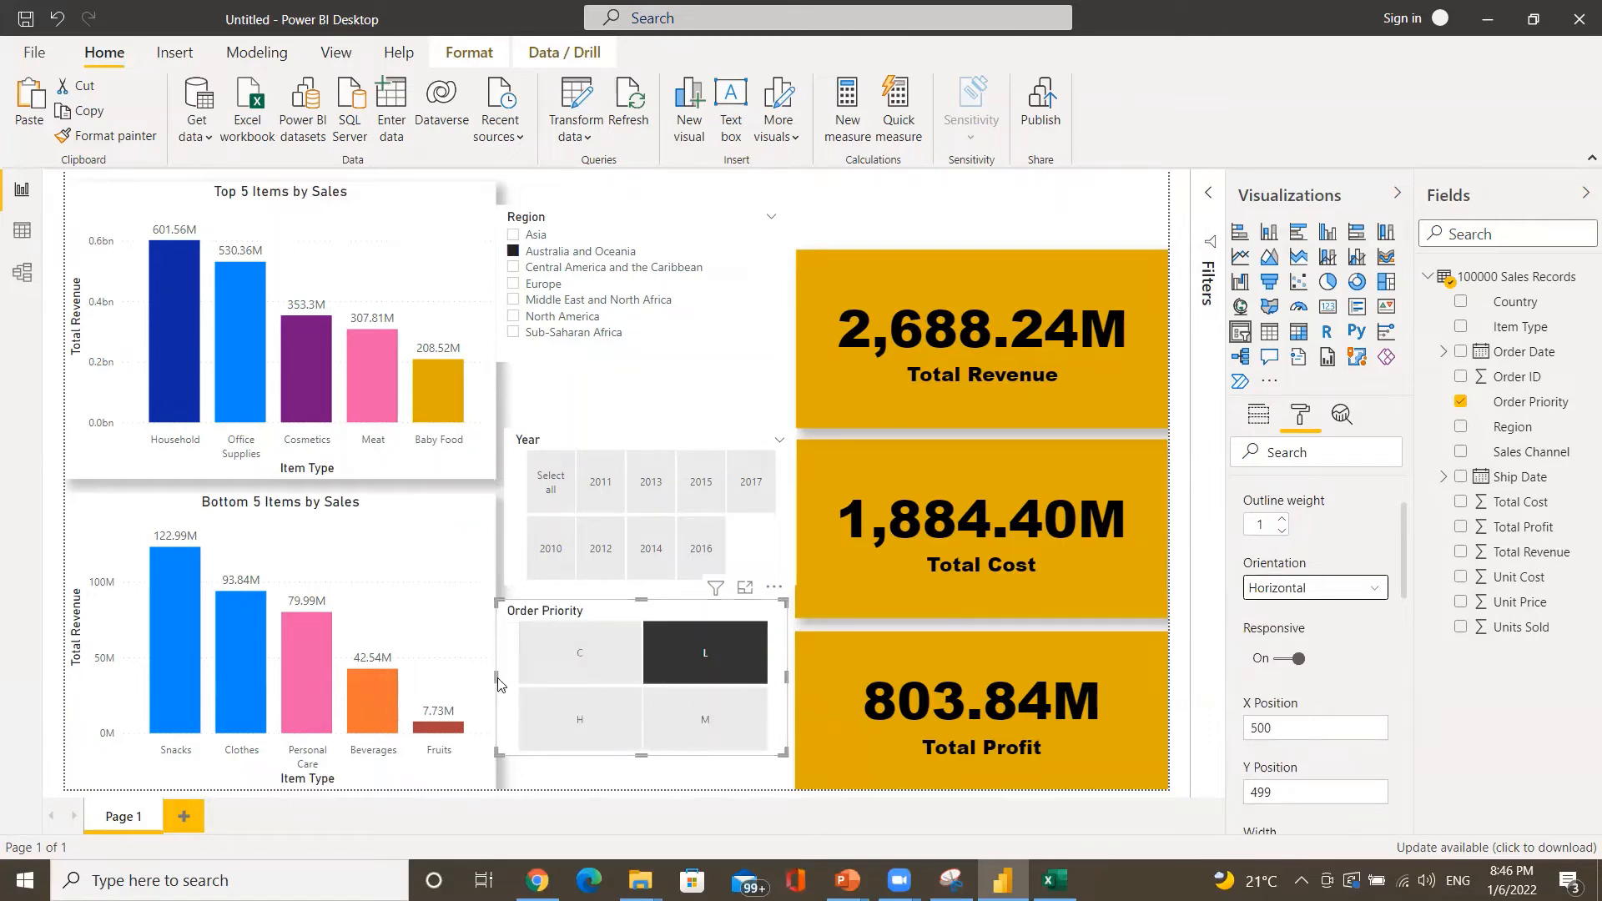
{"action": "left_click_drag", "start_coordinate": [503, 682], "coordinate": [516, 678]}
{"action": "left_click_drag", "start_coordinate": [707, 615], "coordinate": [706, 645]}
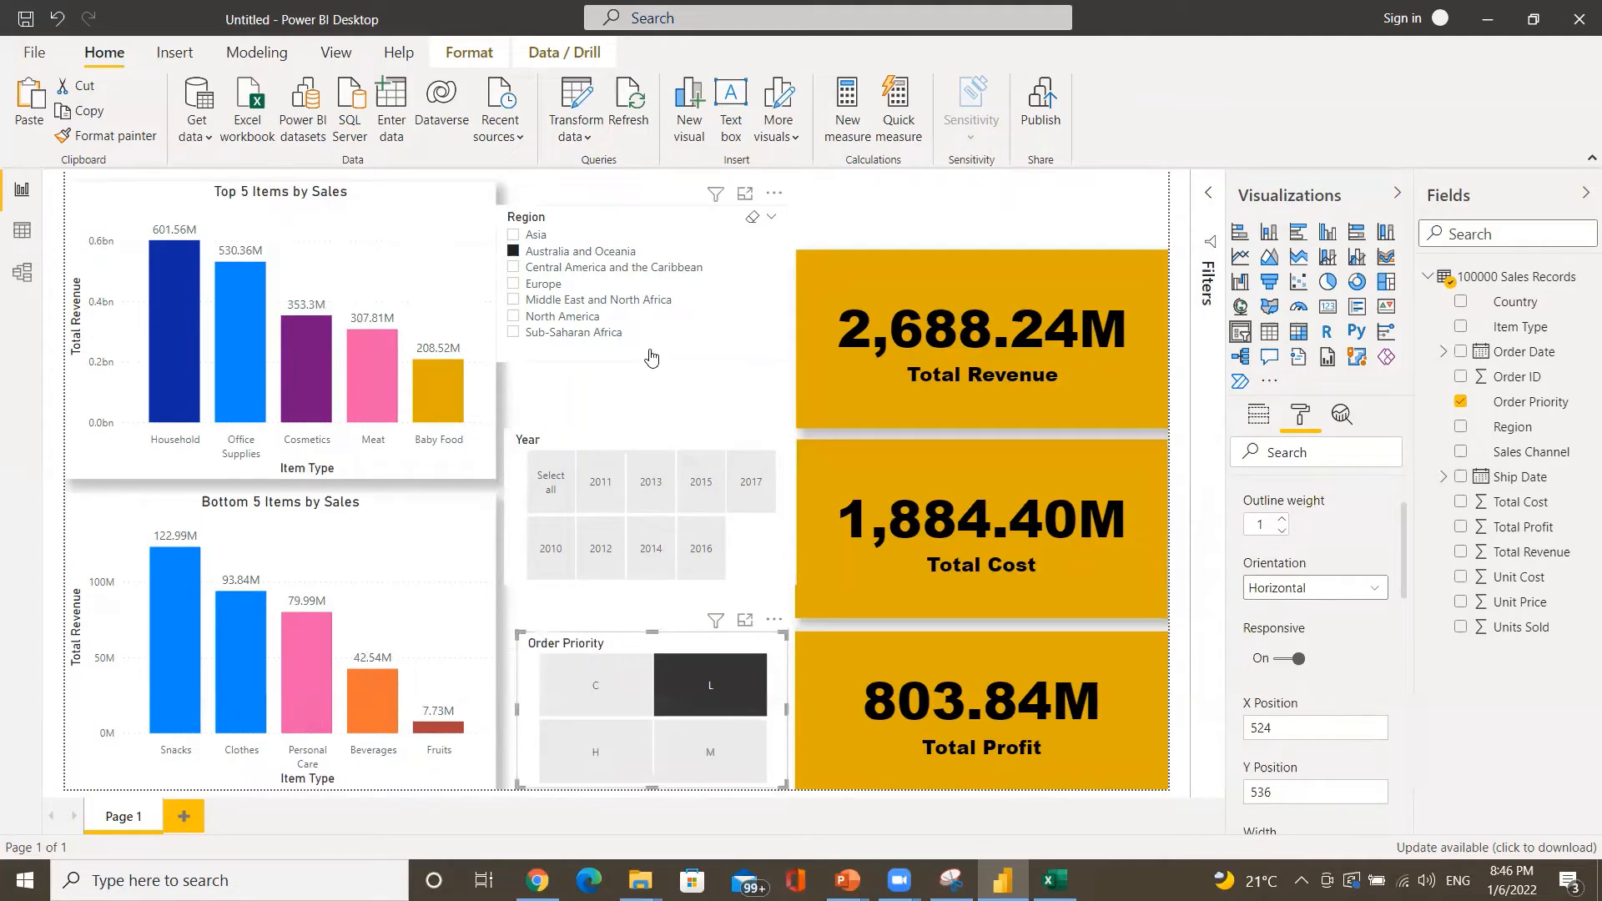
- Change the Region slicer to Horizontal orientation, and narrow and shift it away from the Top 5 Items by Sales chart
{"action": "left_click", "coordinate": [652, 222]}
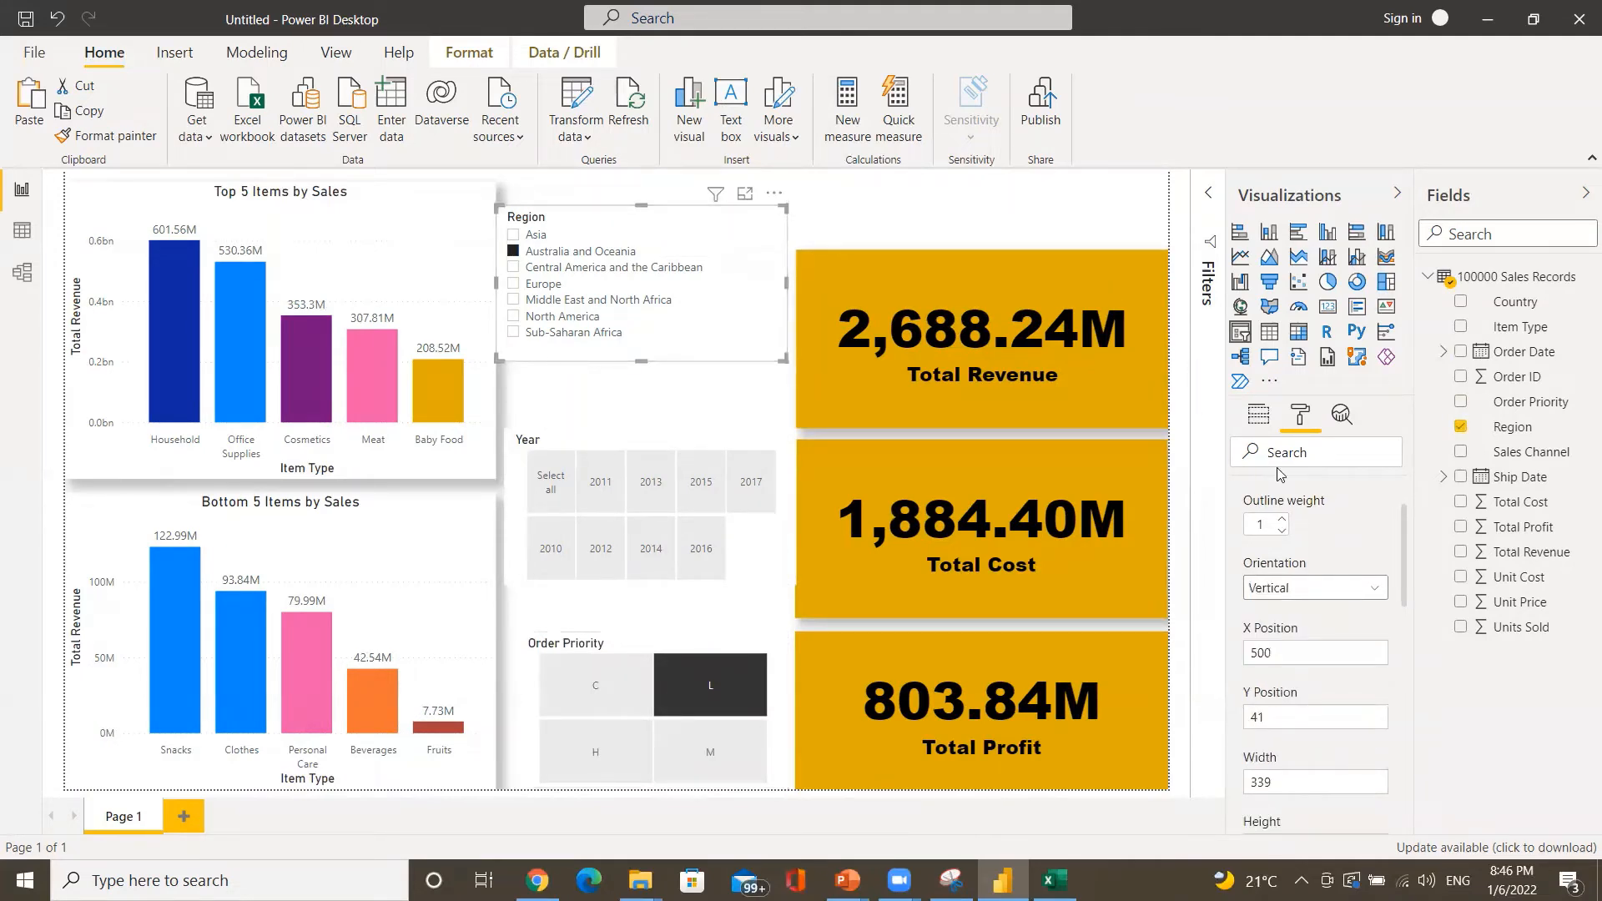
{"action": "left_click", "coordinate": [1366, 584]}
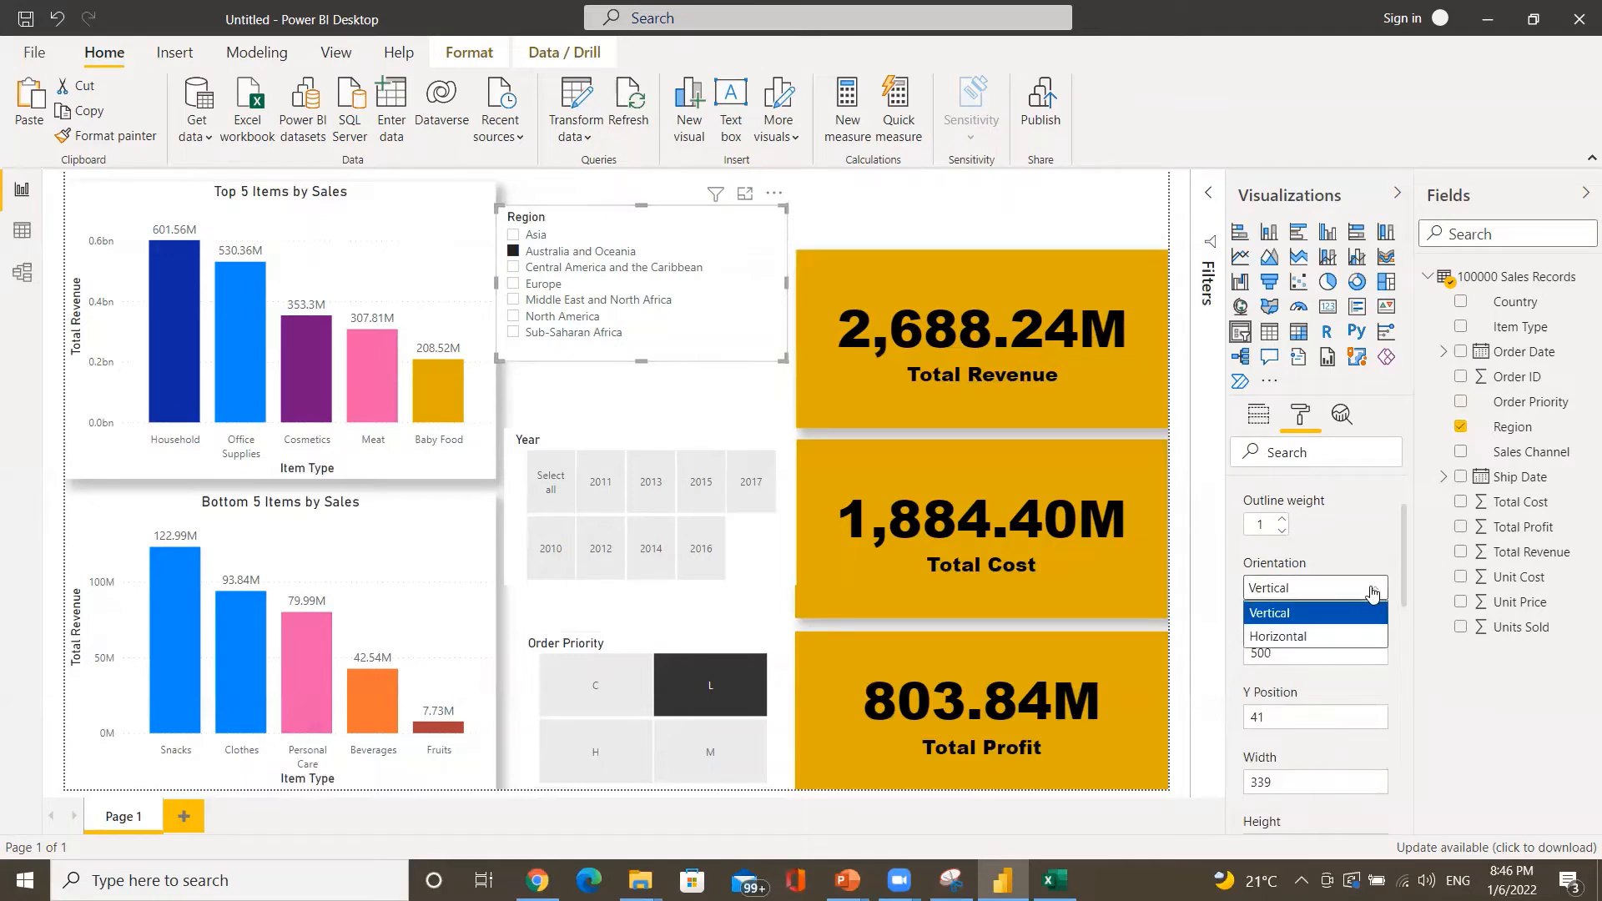
{"action": "left_click", "coordinate": [1299, 638]}
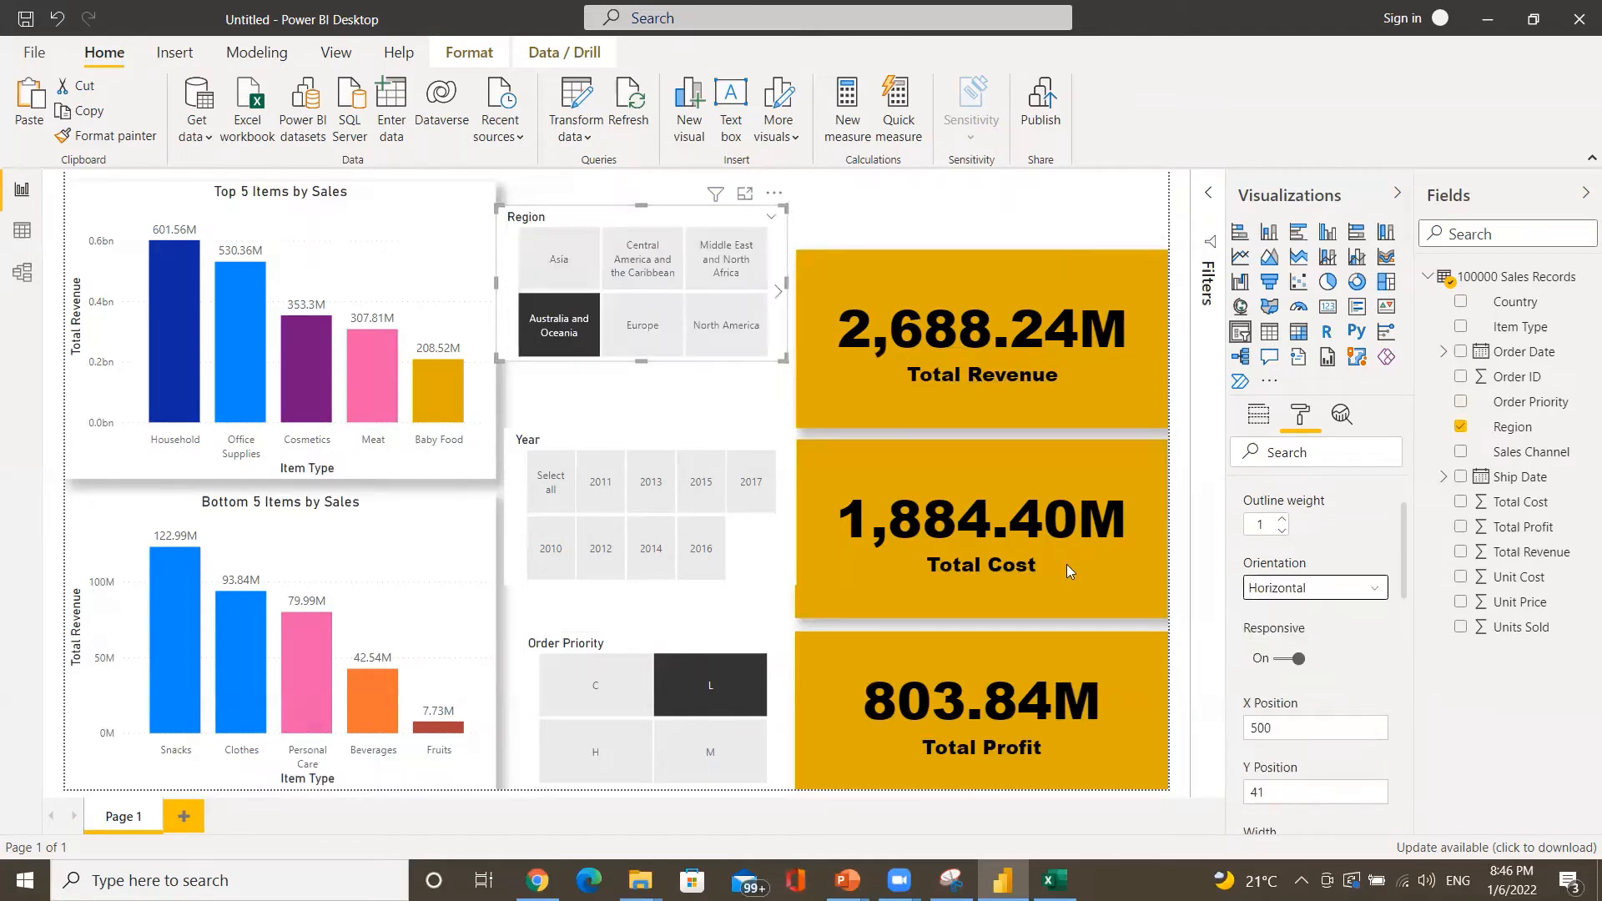
{"action": "left_click", "coordinate": [777, 290]}
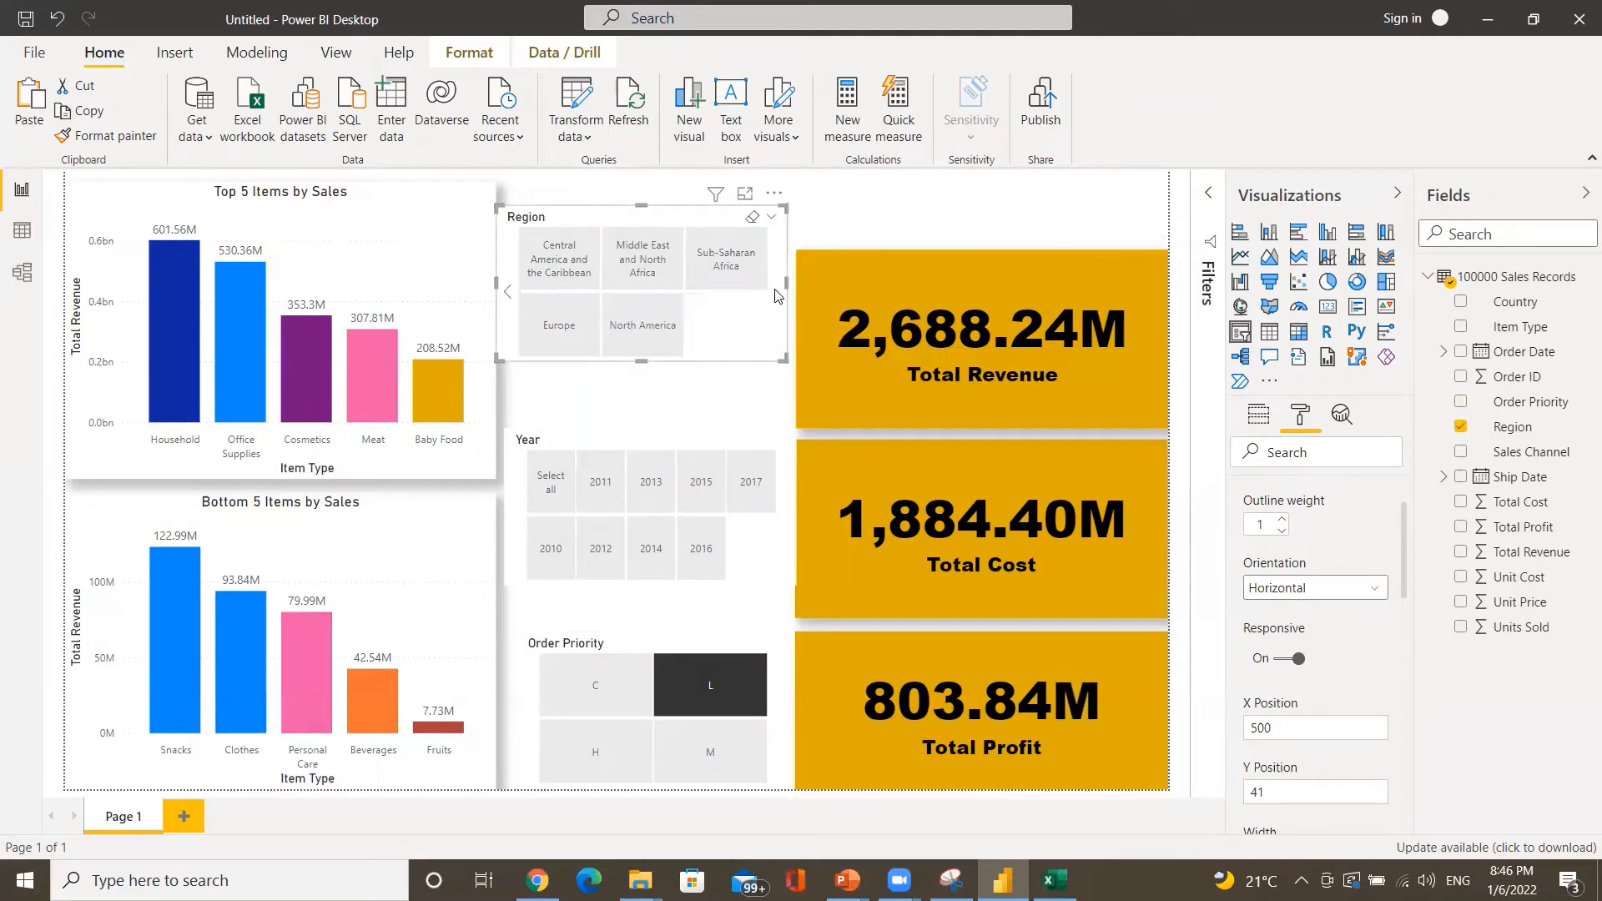
{"action": "left_click", "coordinate": [506, 294]}
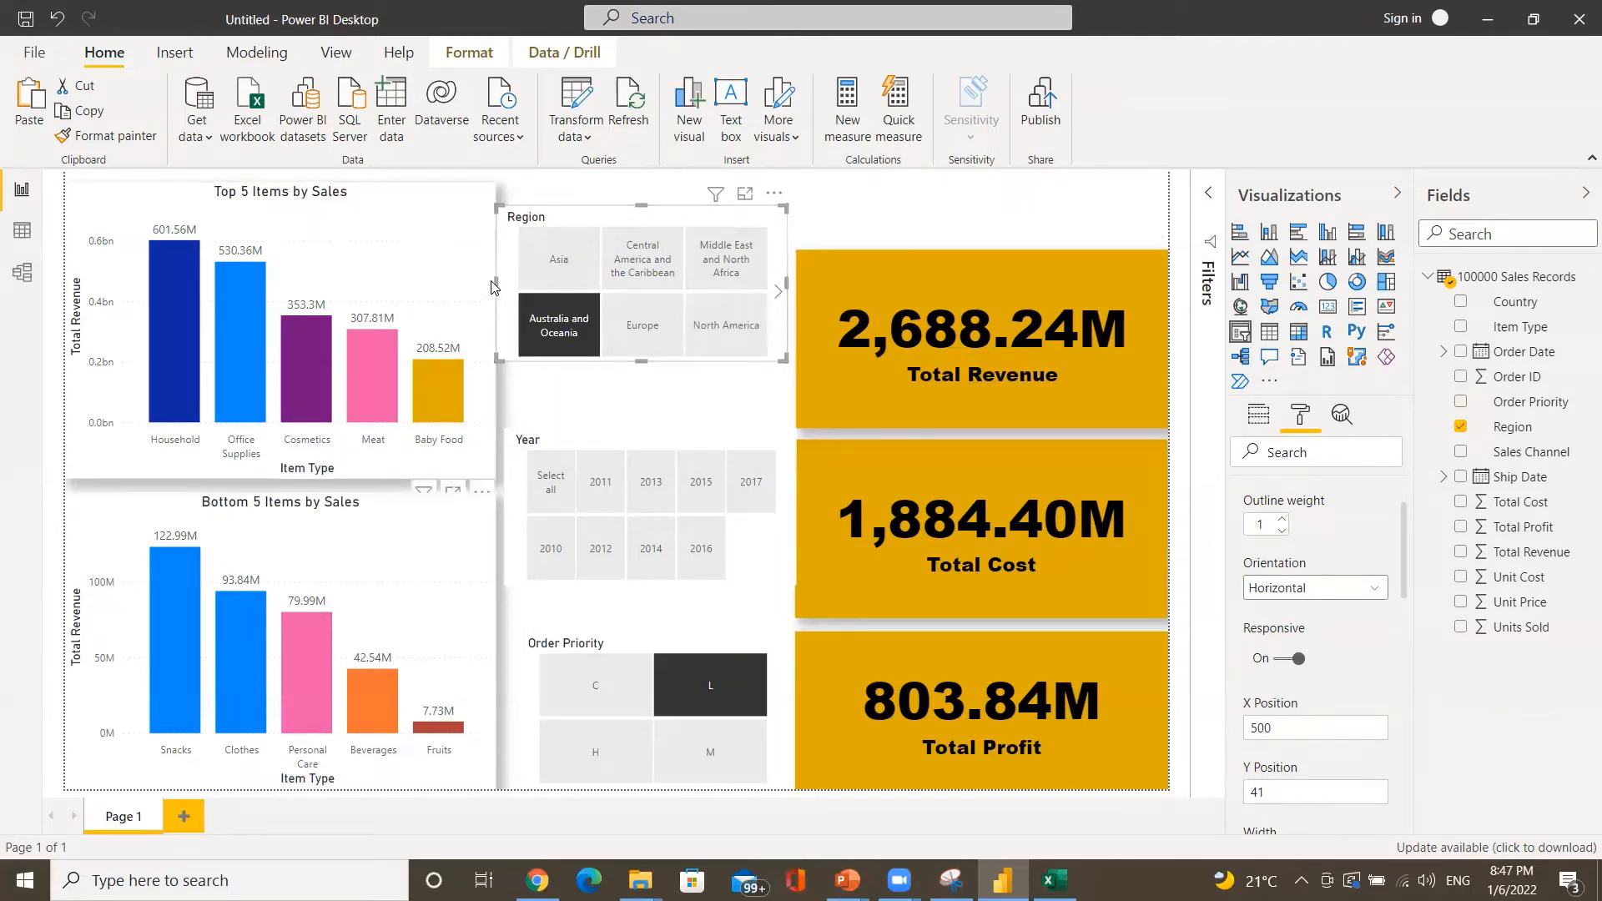
{"action": "left_click_drag", "start_coordinate": [500, 288], "coordinate": [525, 290]}
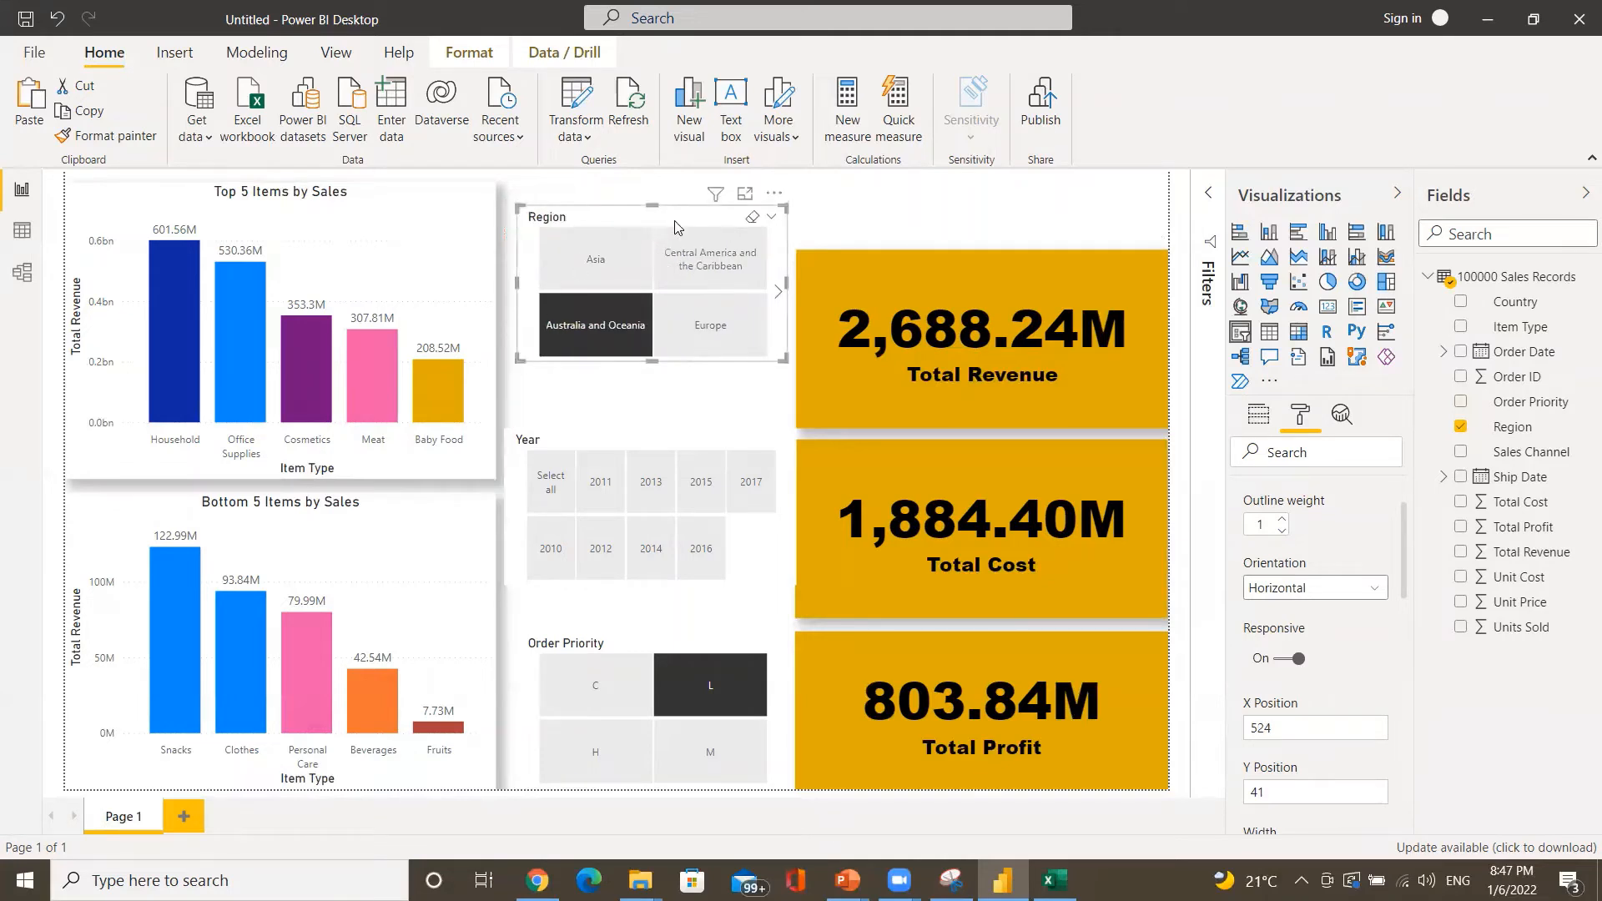
{"action": "mouse_move", "coordinate": [670, 219]}
{"action": "left_mouse_down"}
{"action": "mouse_move", "coordinate": [675, 284]}
{"action": "mouse_move", "coordinate": [680, 217]}
{"action": "left_mouse_up"}
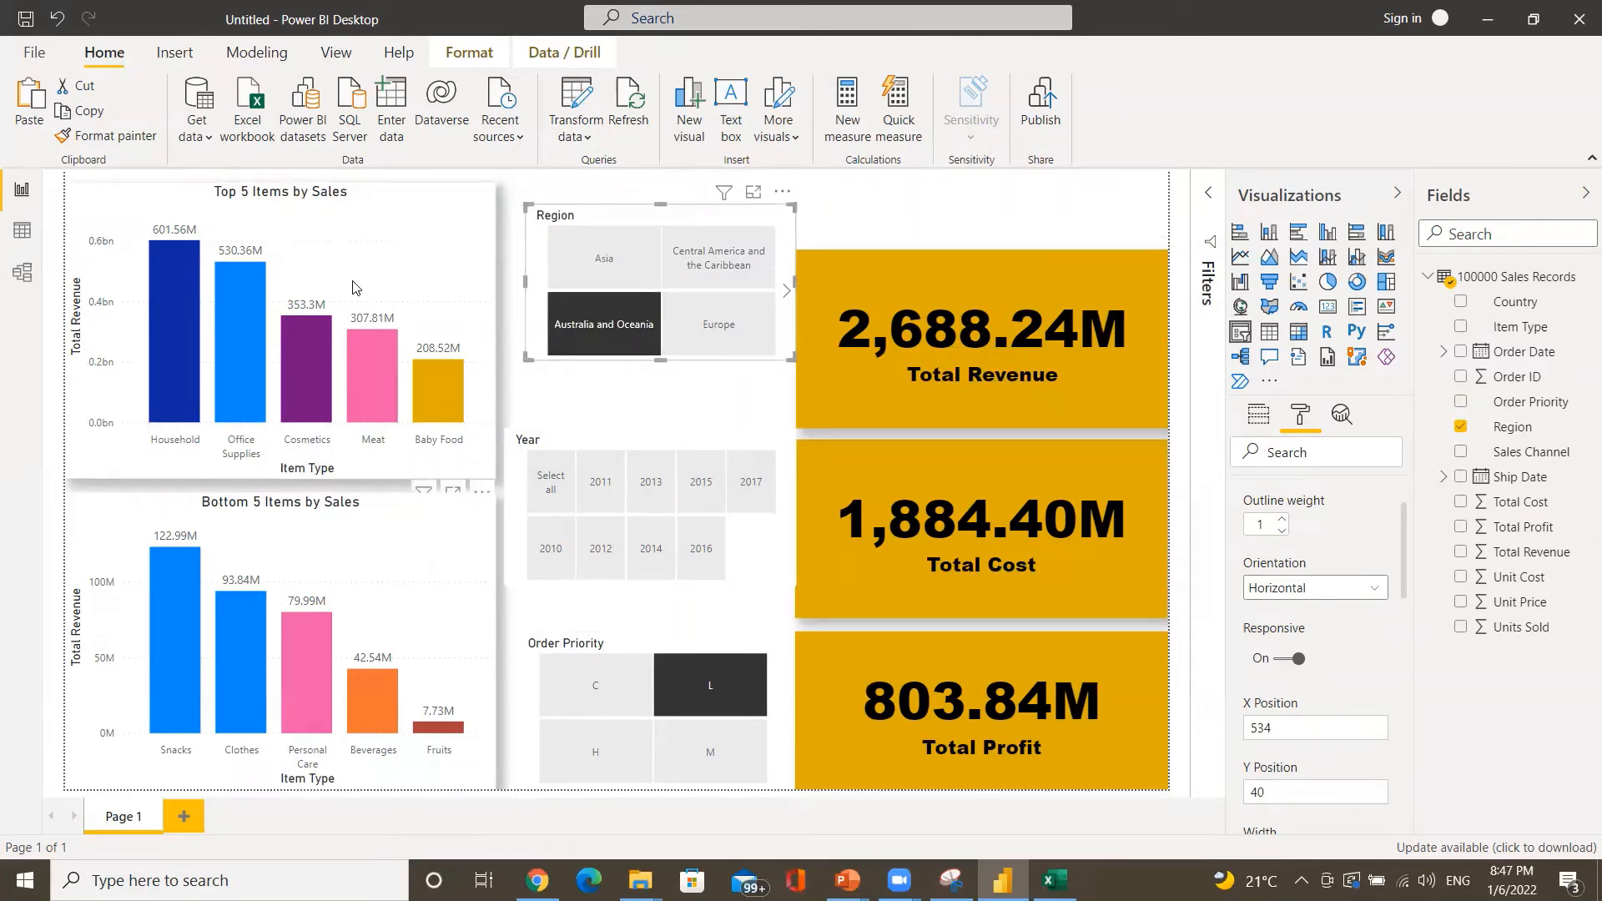
- Shorten the Bottom 5 and Top 5 Items by Sales charts from their upper edges, and move the Top 5 chart down near the Bottom 5 chart
{"action": "left_click", "coordinate": [326, 530]}
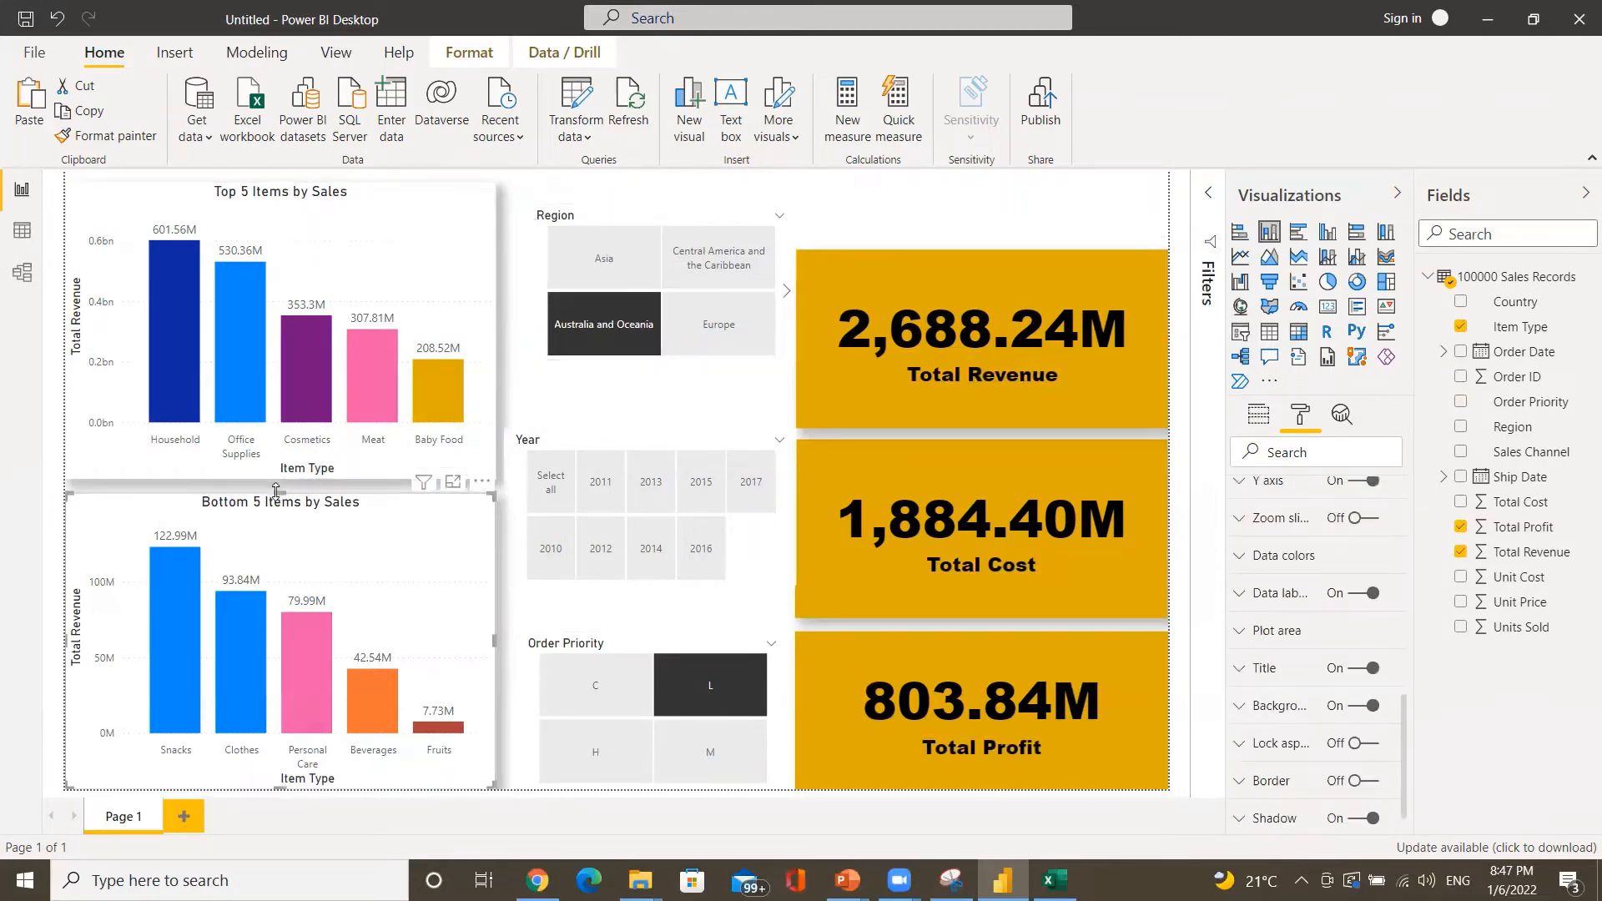
{"action": "left_click_drag", "start_coordinate": [275, 504], "coordinate": [276, 571]}
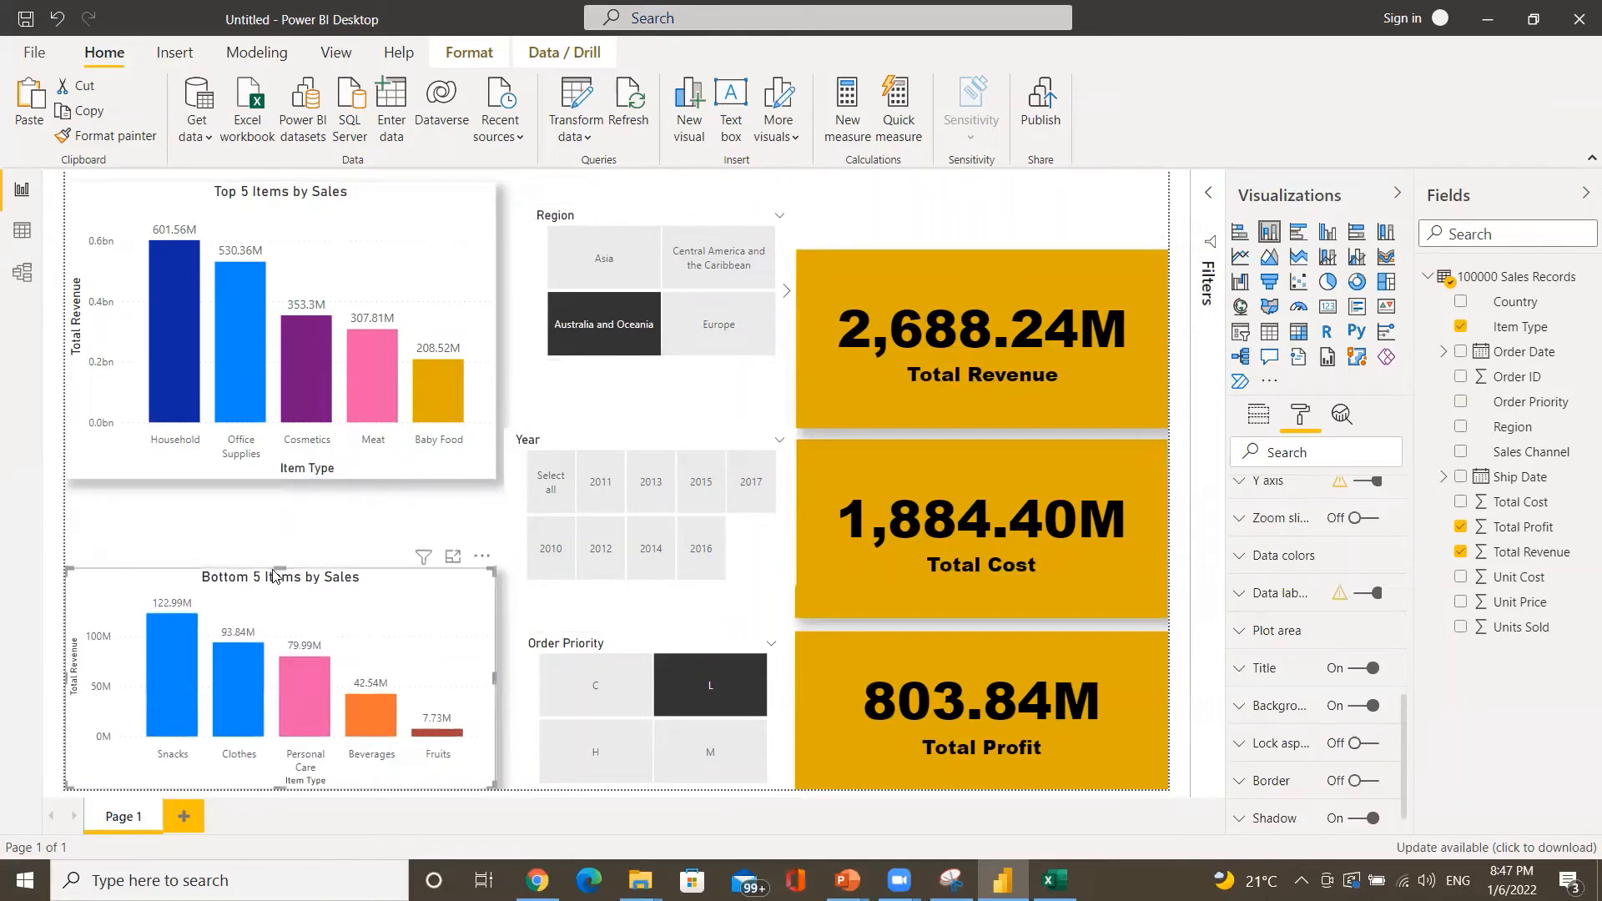
{"action": "left_click", "coordinate": [368, 251]}
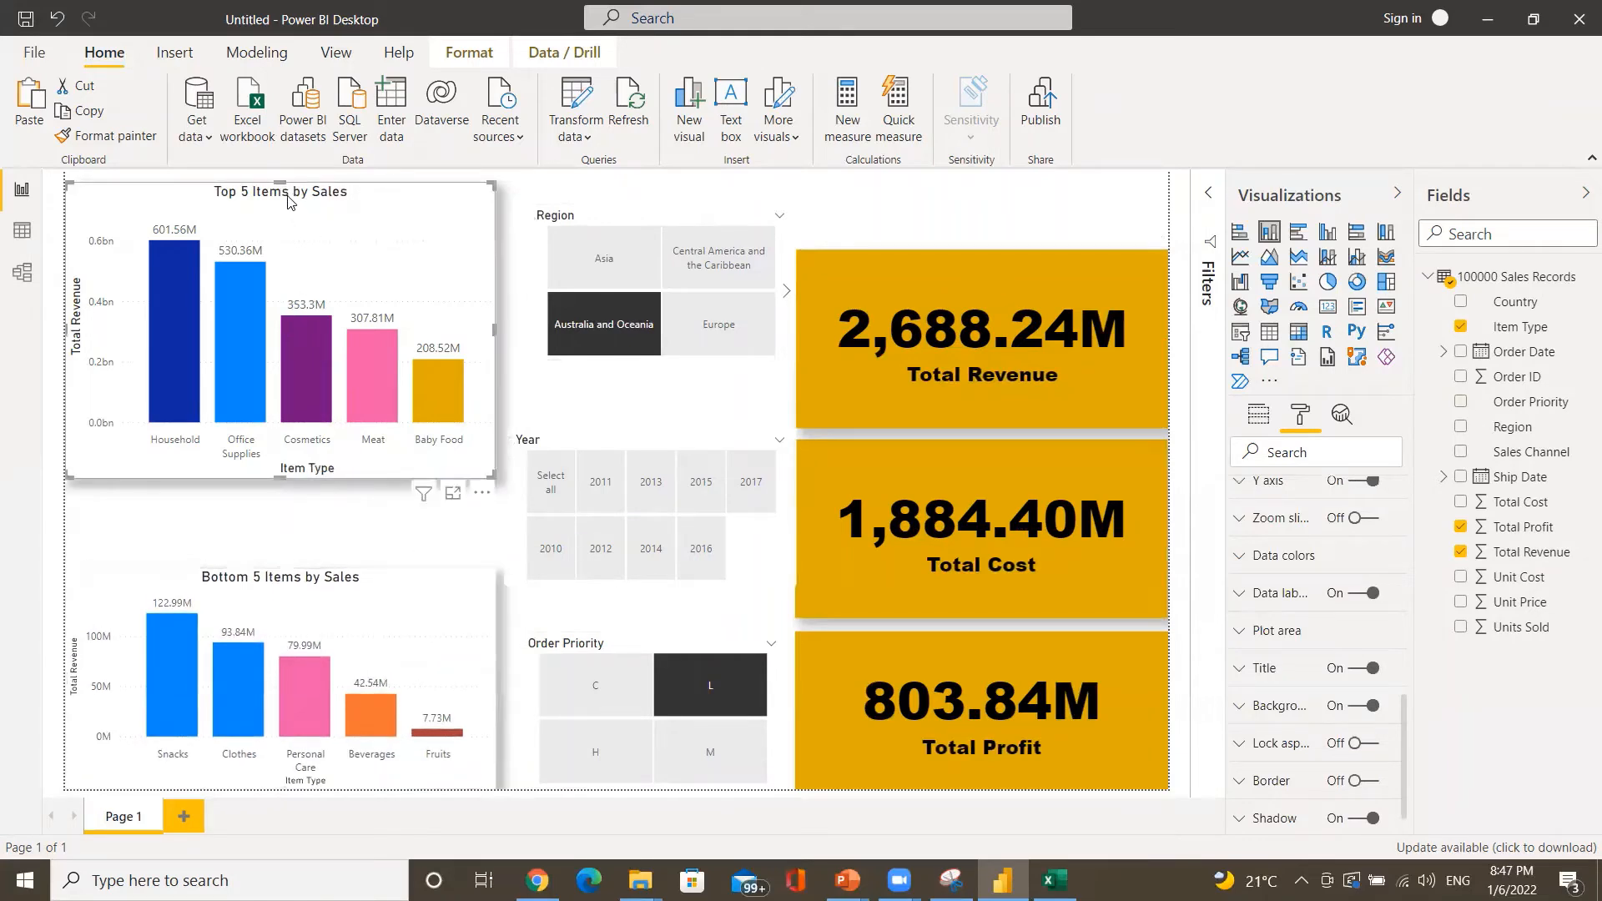
{"action": "left_click_drag", "start_coordinate": [278, 181], "coordinate": [279, 203]}
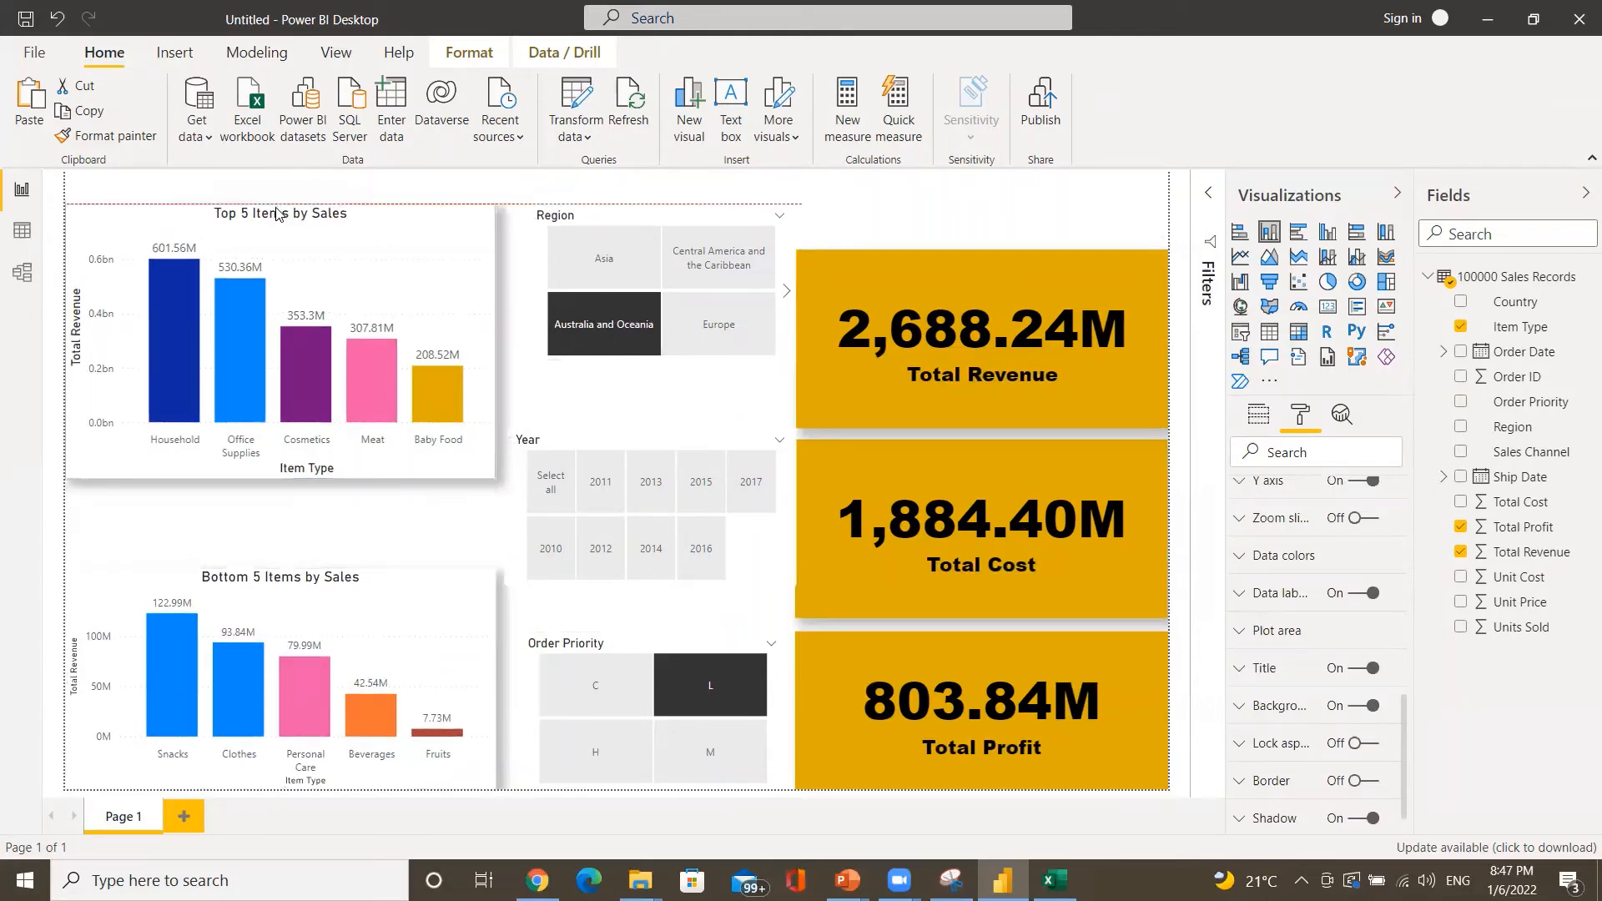
{"action": "left_click_drag", "start_coordinate": [397, 244], "coordinate": [398, 341]}
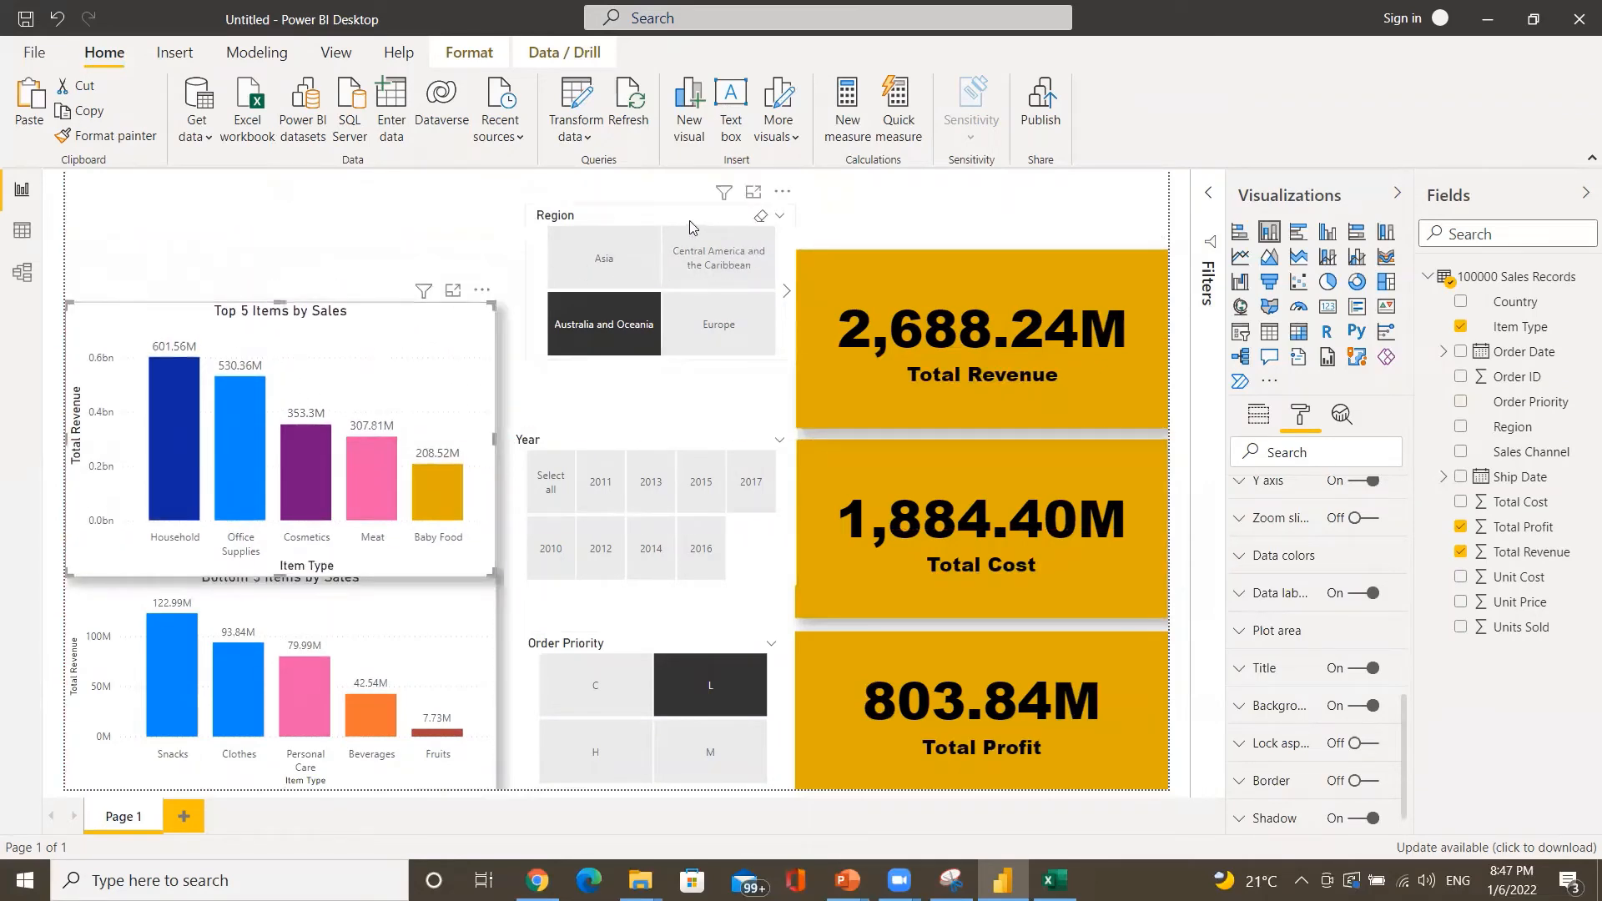
- Move the Region slicer to the page's upper edge, widen it across almost the full page, and flatten it to a single row
{"action": "left_click_drag", "start_coordinate": [687, 218], "coordinate": [679, 197]}
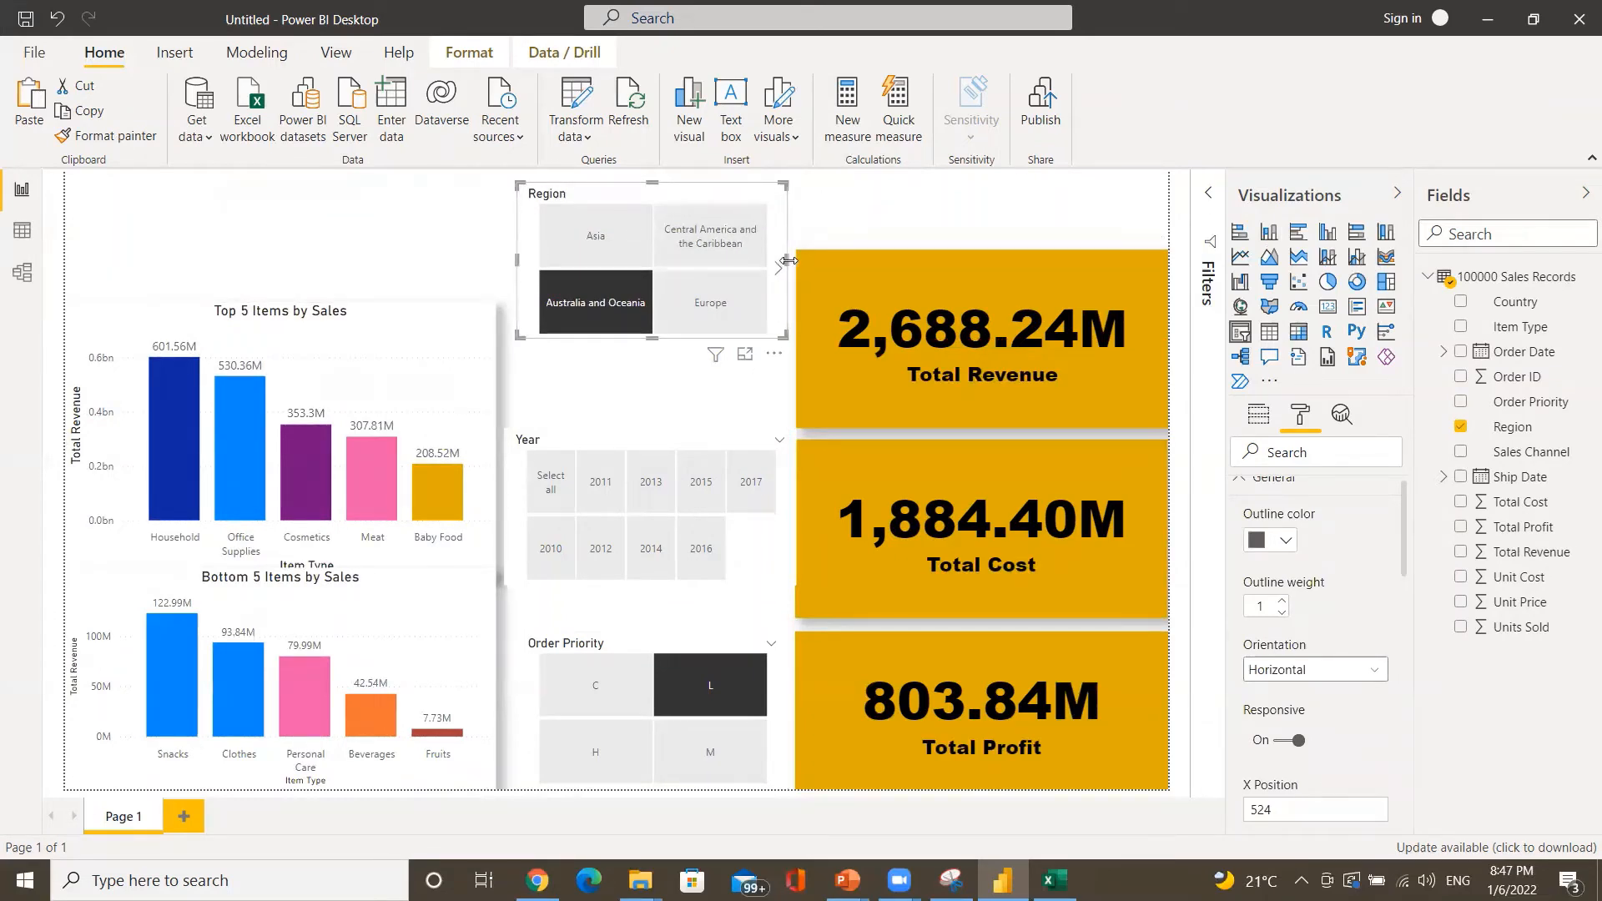
{"action": "left_click_drag", "start_coordinate": [785, 260], "coordinate": [1140, 220]}
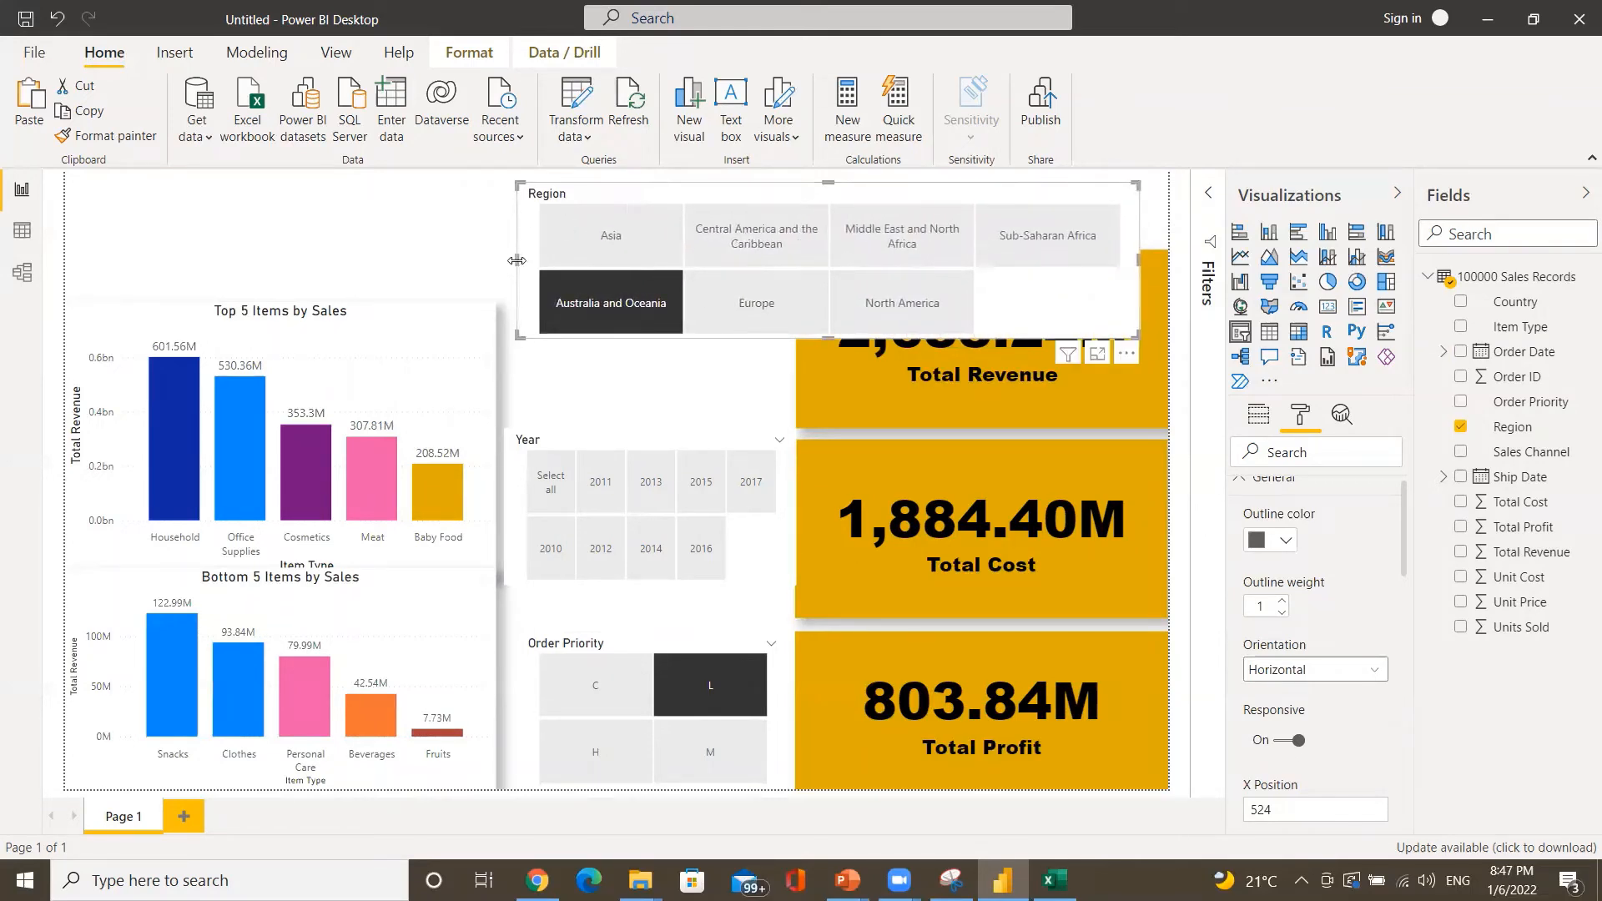
{"action": "left_click_drag", "start_coordinate": [519, 261], "coordinate": [95, 216]}
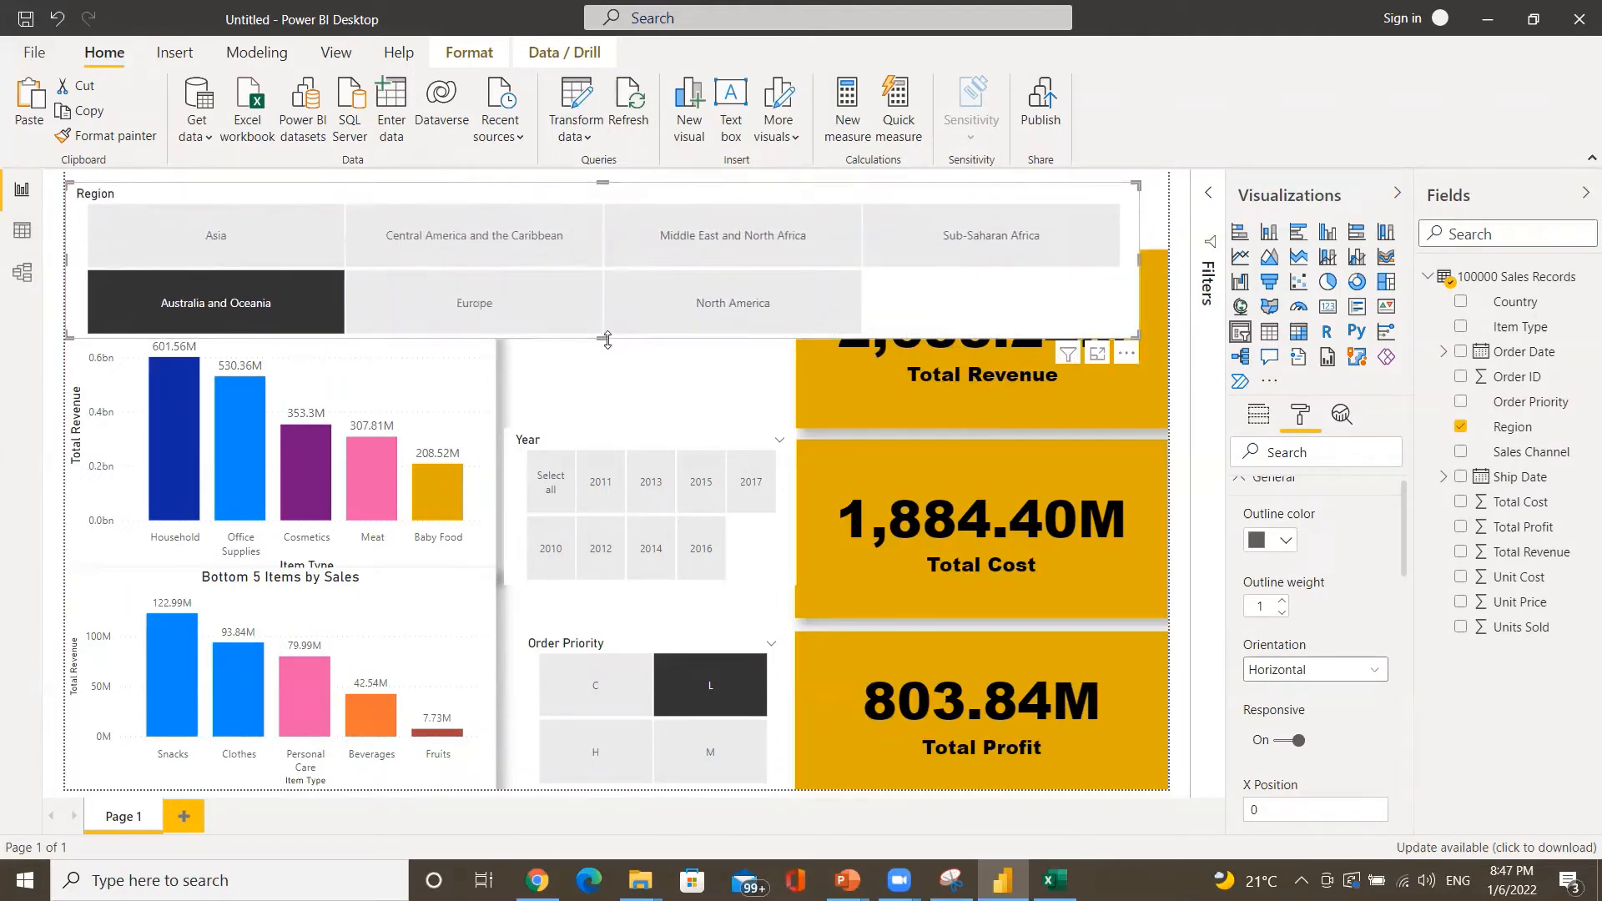
{"action": "left_click_drag", "start_coordinate": [602, 327], "coordinate": [584, 231]}
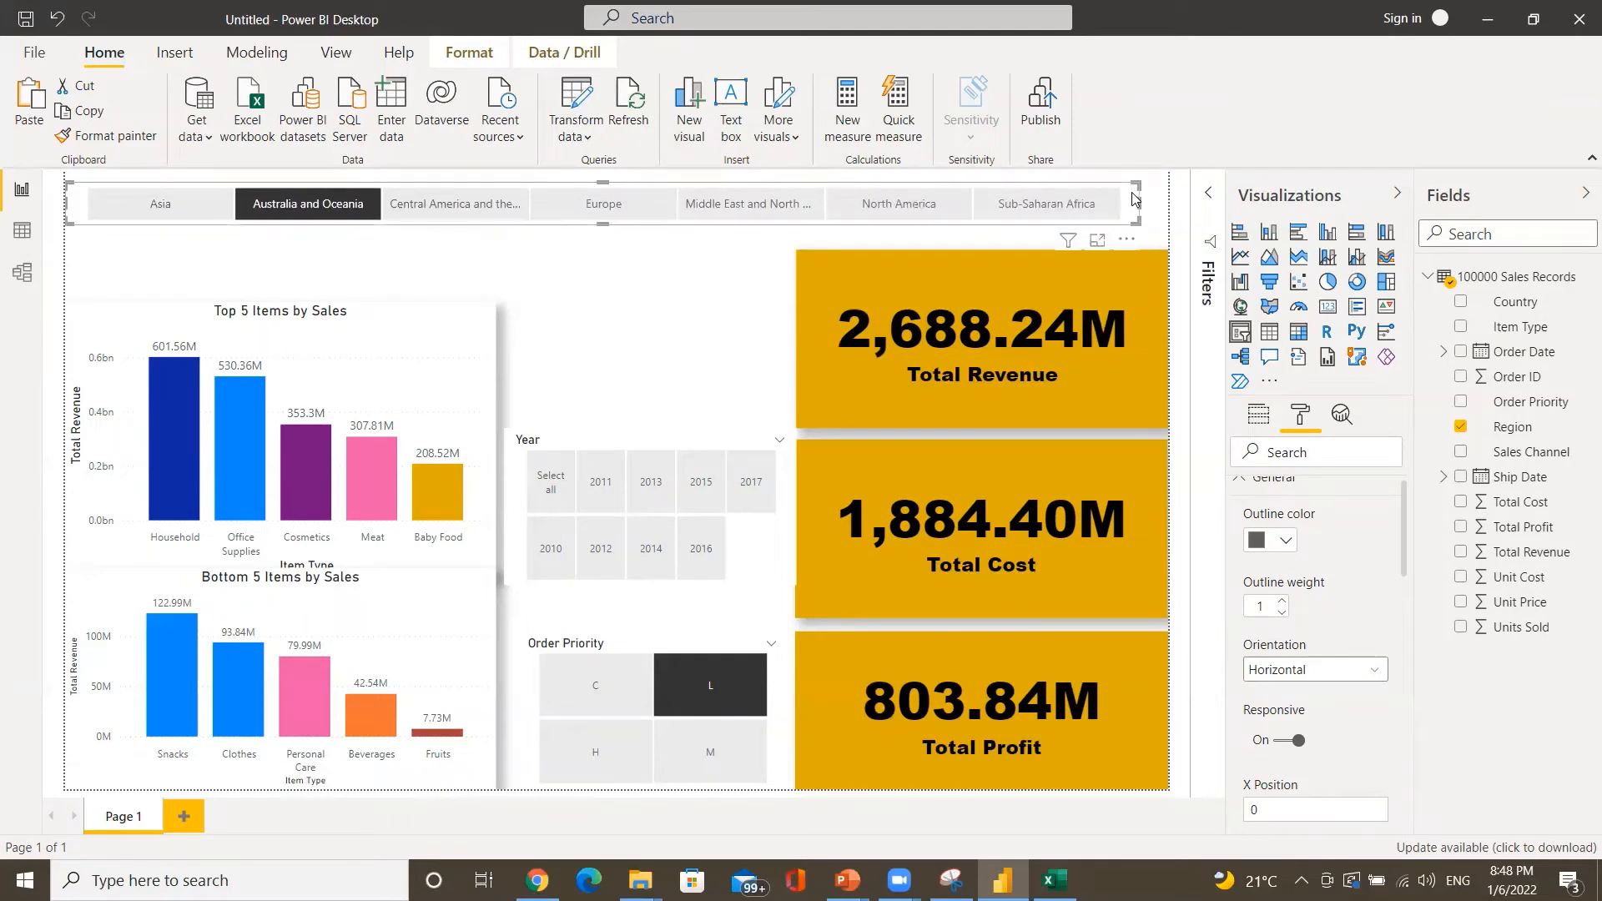
{"action": "left_click", "coordinate": [853, 380]}
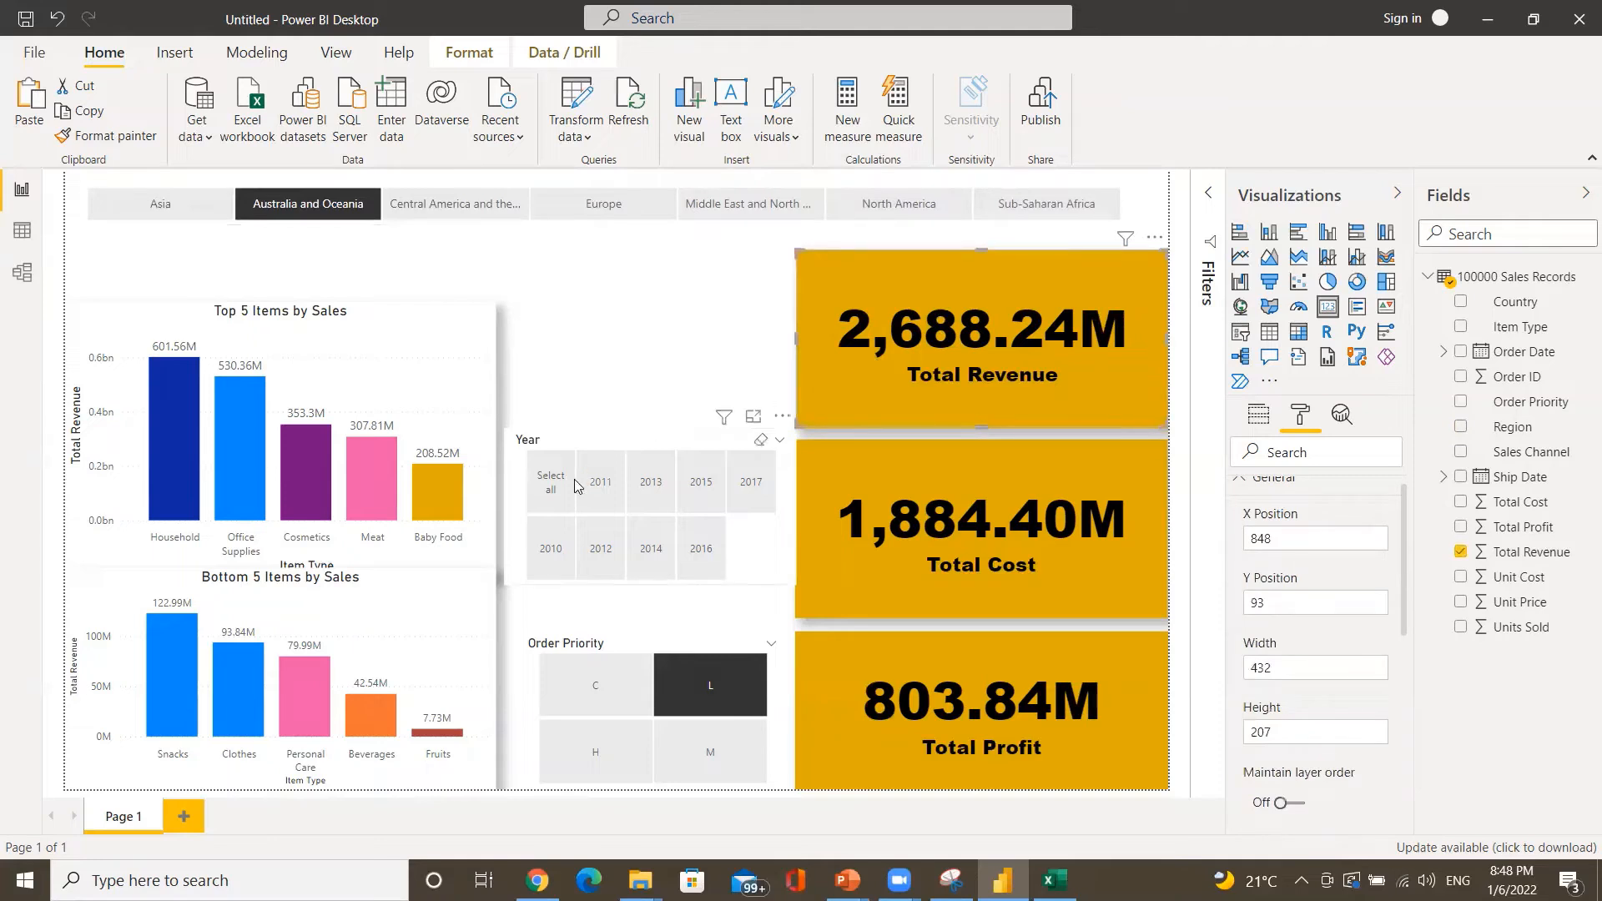
- Move the Year slicer up to the page's upper edge and the Order Priority slicer up just beneath it
{"action": "left_click_drag", "start_coordinate": [630, 442], "coordinate": [640, 193]}
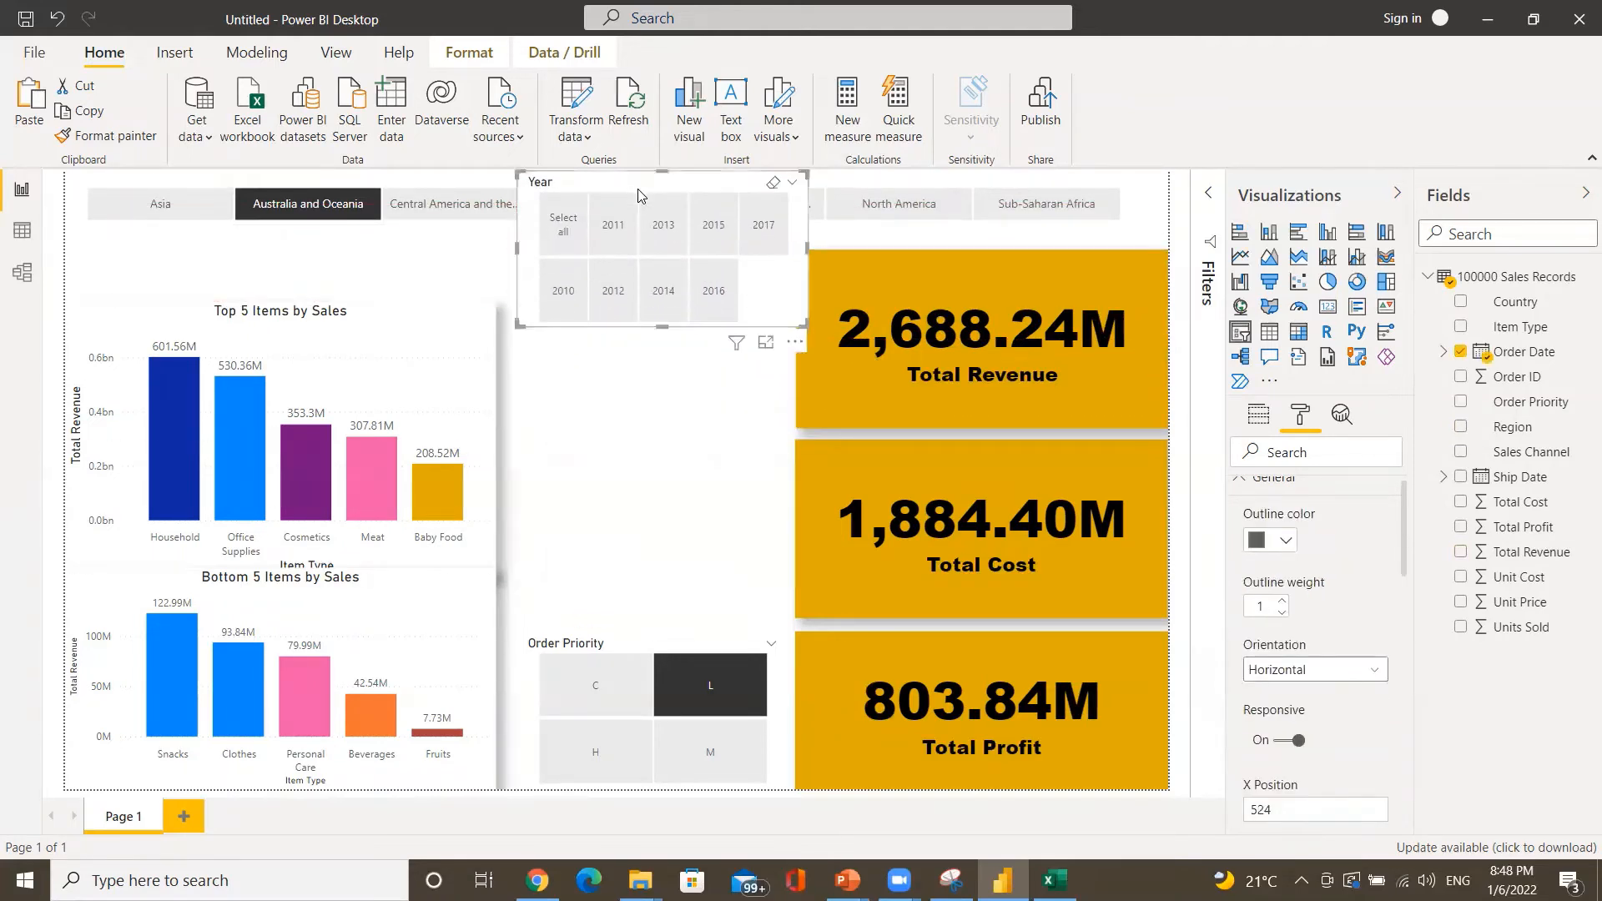
{"action": "left_click", "coordinate": [609, 536]}
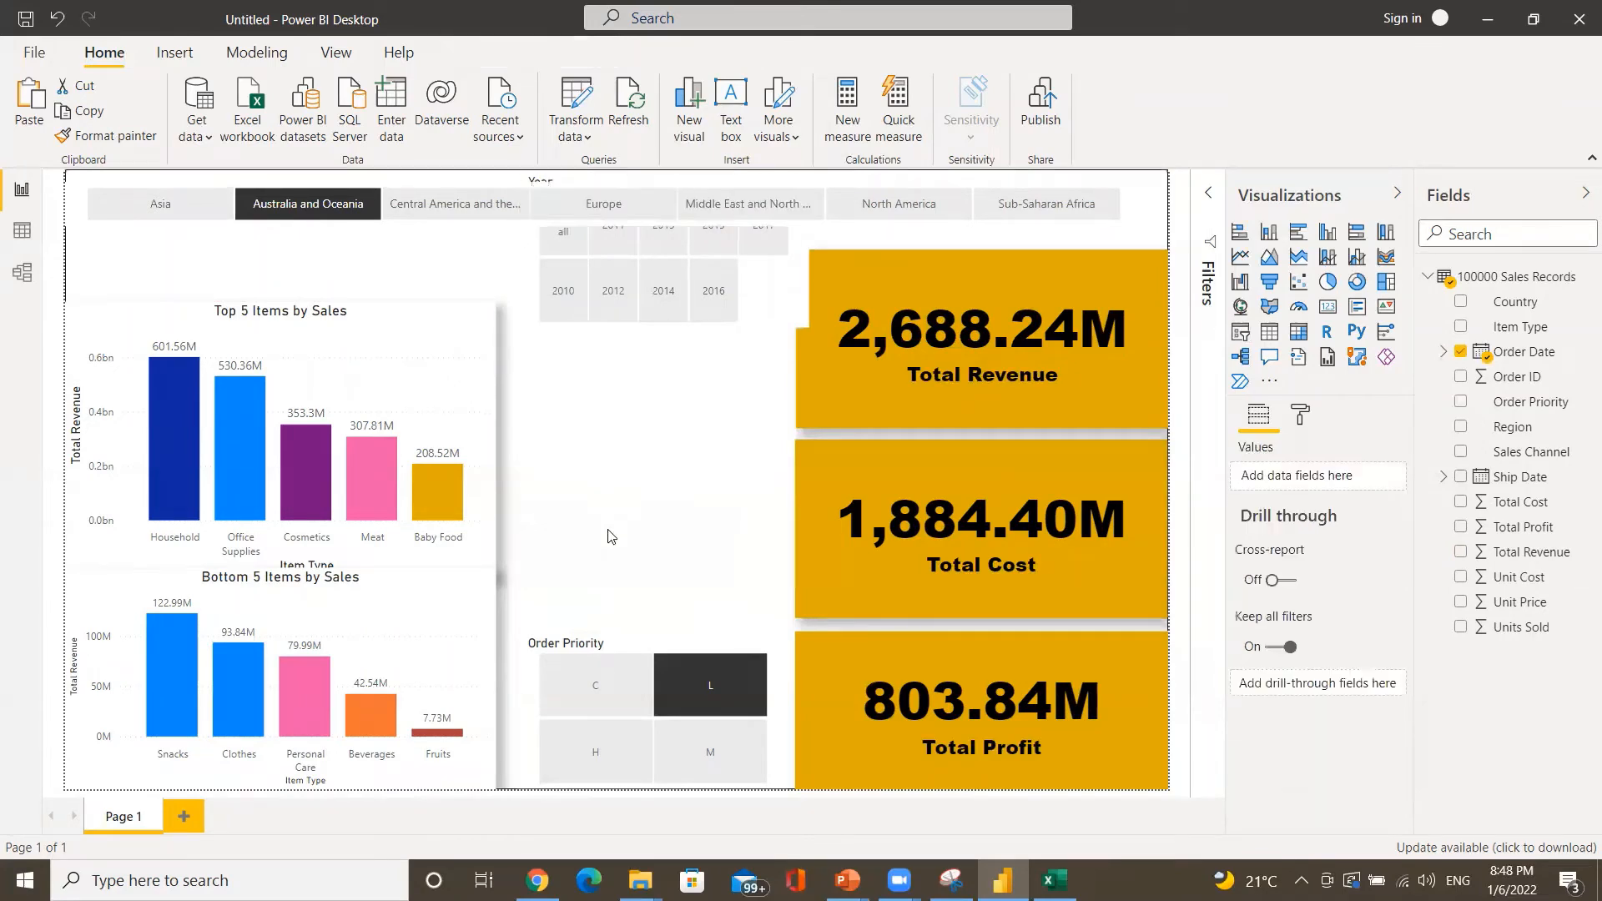
{"action": "left_click_drag", "start_coordinate": [646, 620], "coordinate": [668, 277]}
- Narrow the Total Profit, Total Cost and Total Revenue cards from the side facing the charts so their edges align
{"action": "left_click", "coordinate": [878, 661]}
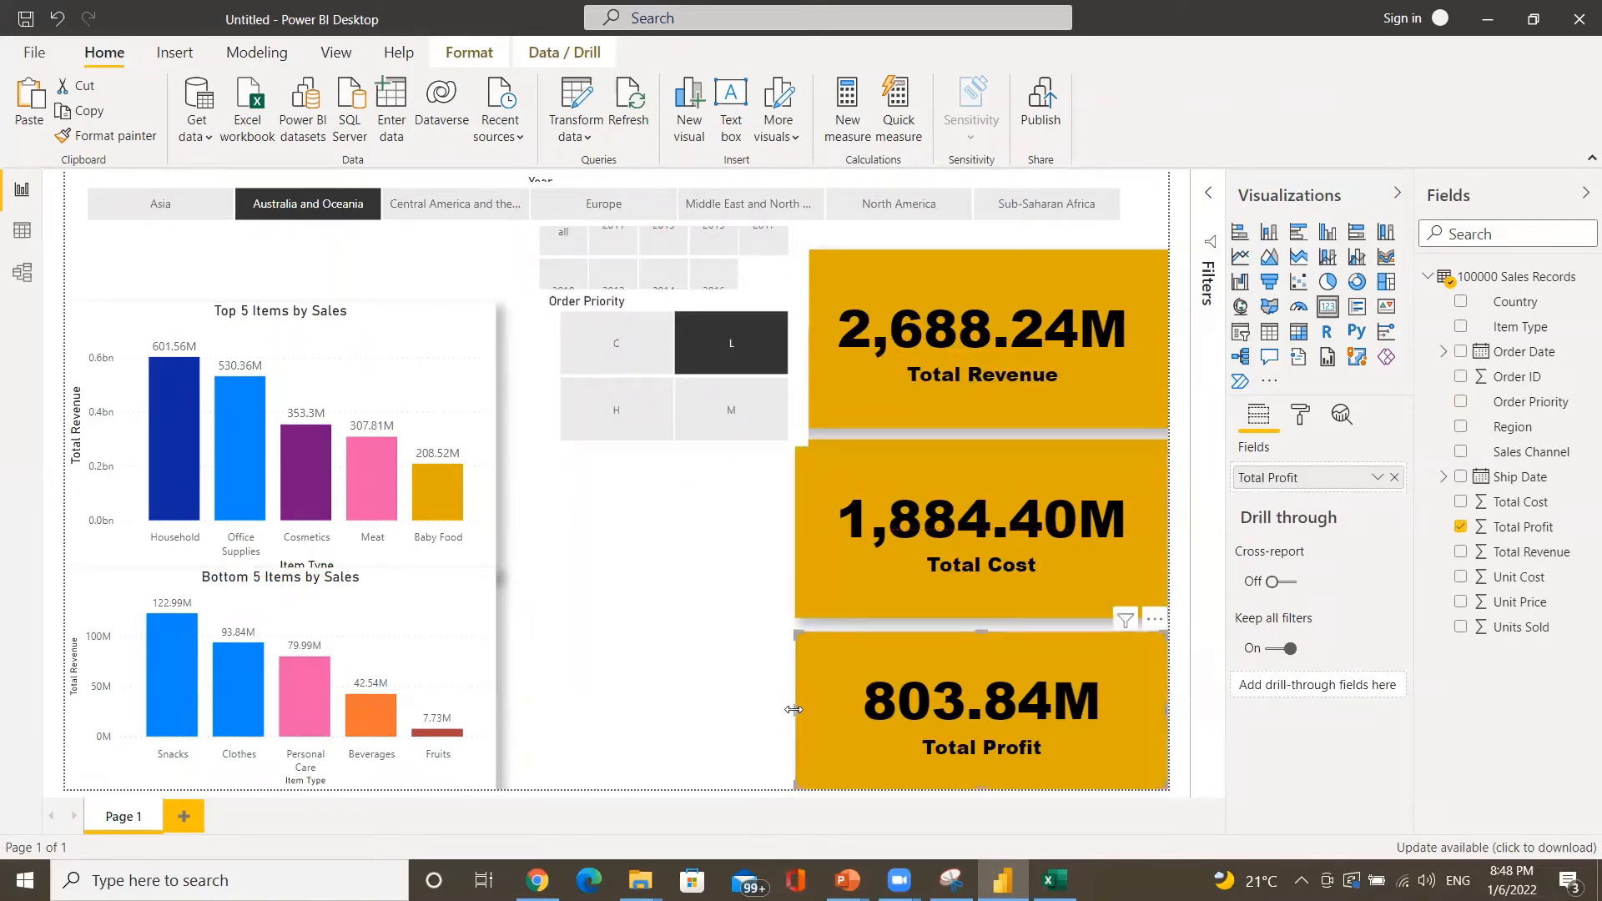
{"action": "left_click_drag", "start_coordinate": [793, 709], "coordinate": [871, 714]}
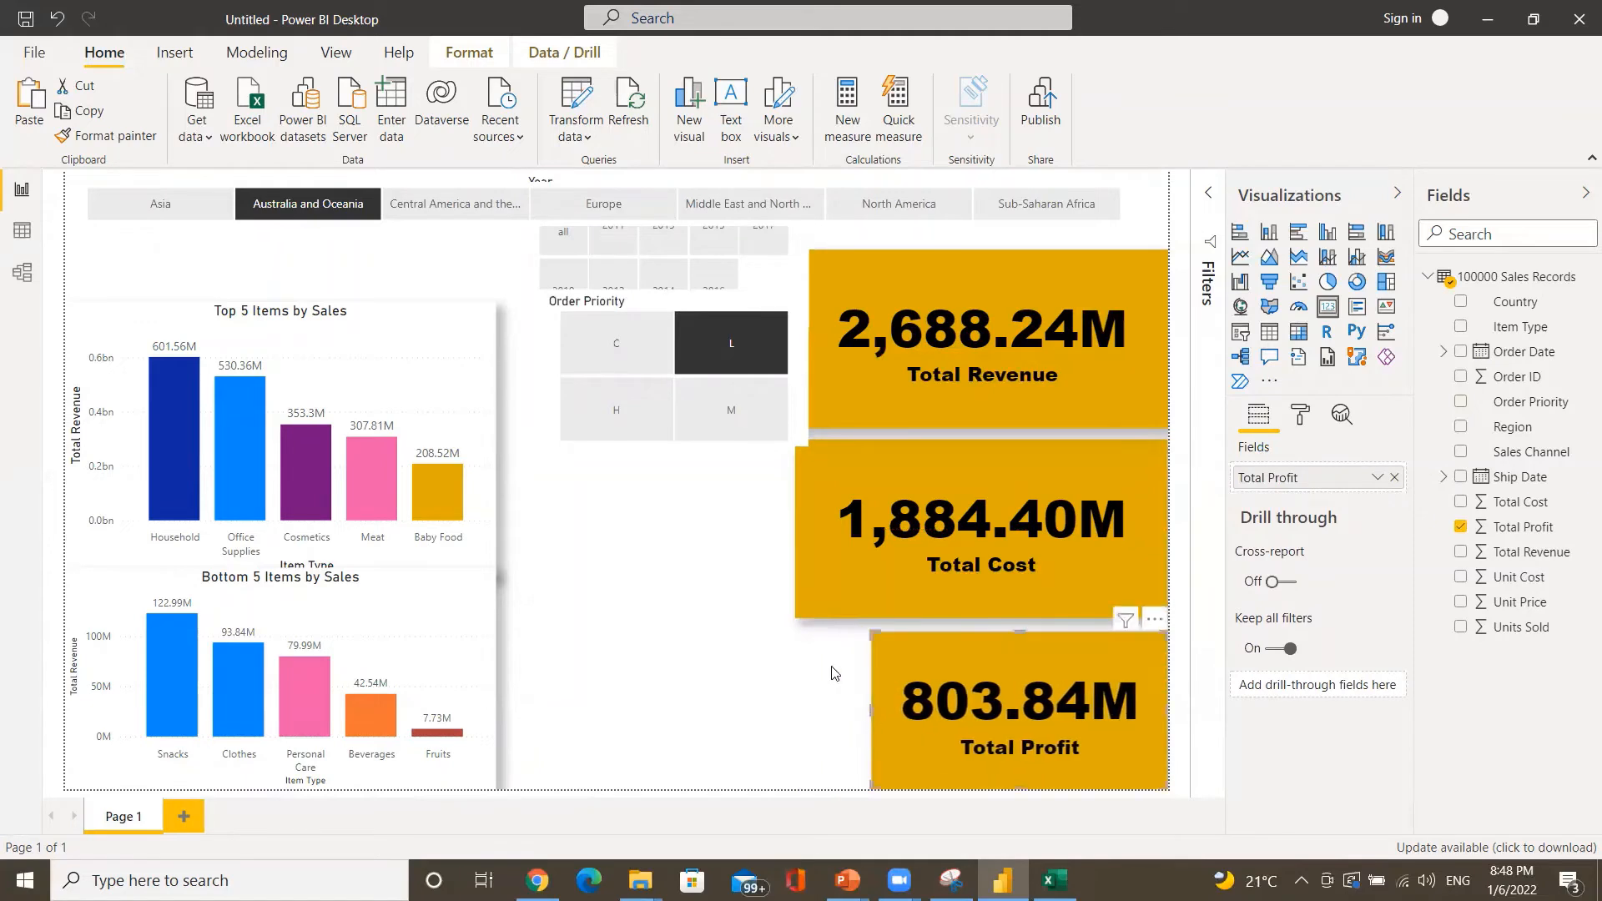
{"action": "left_click", "coordinate": [814, 536]}
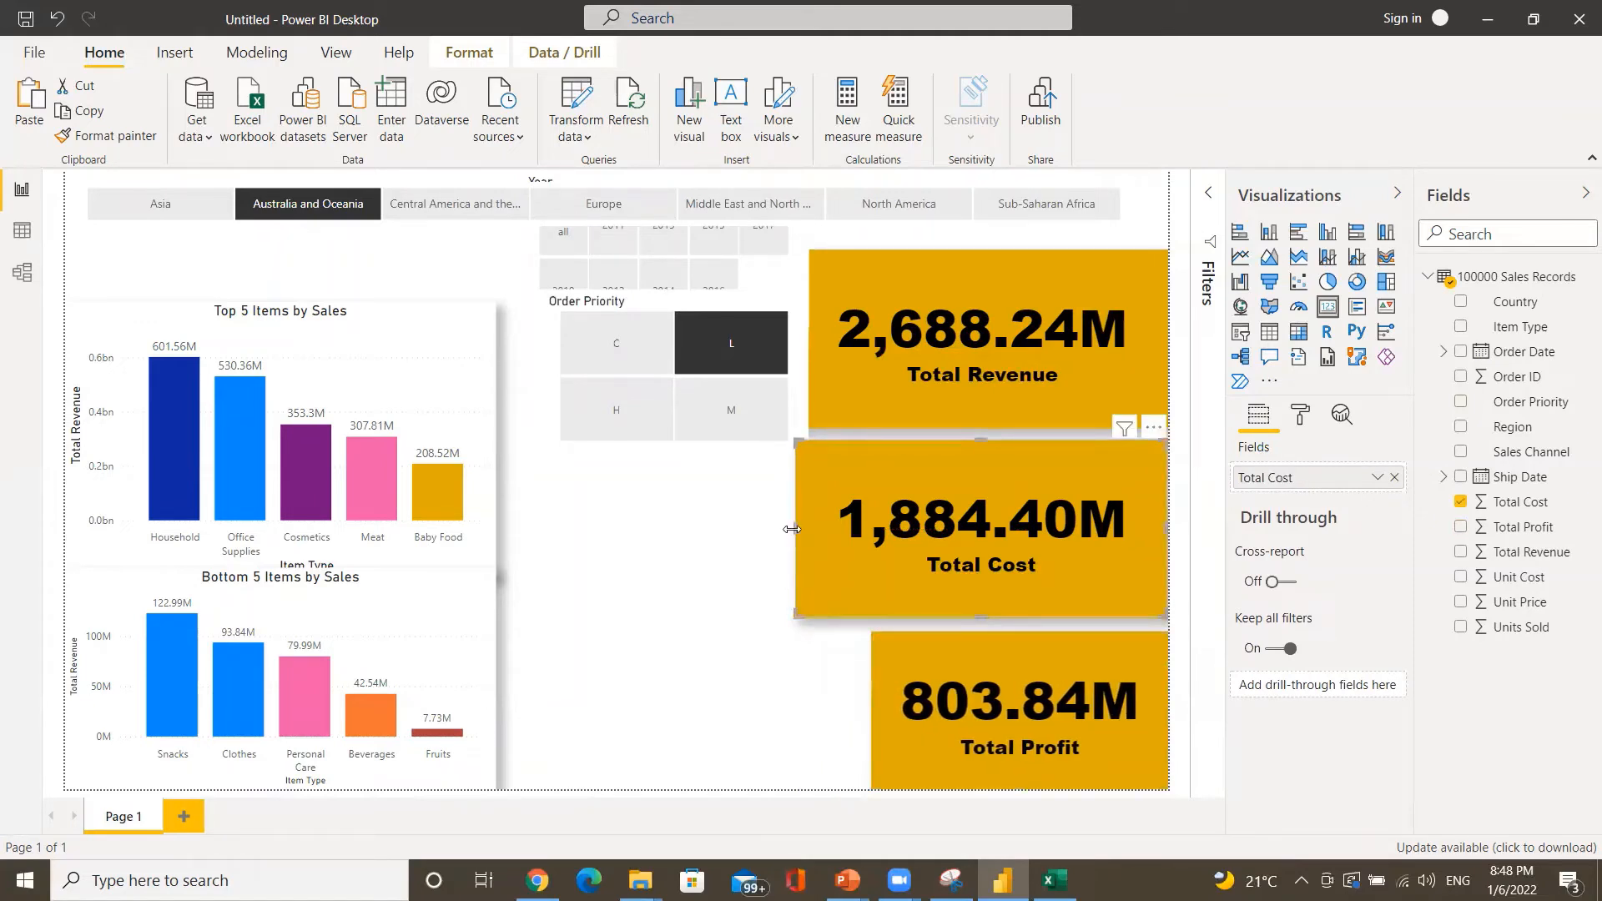
{"action": "left_click_drag", "start_coordinate": [807, 534], "coordinate": [866, 539]}
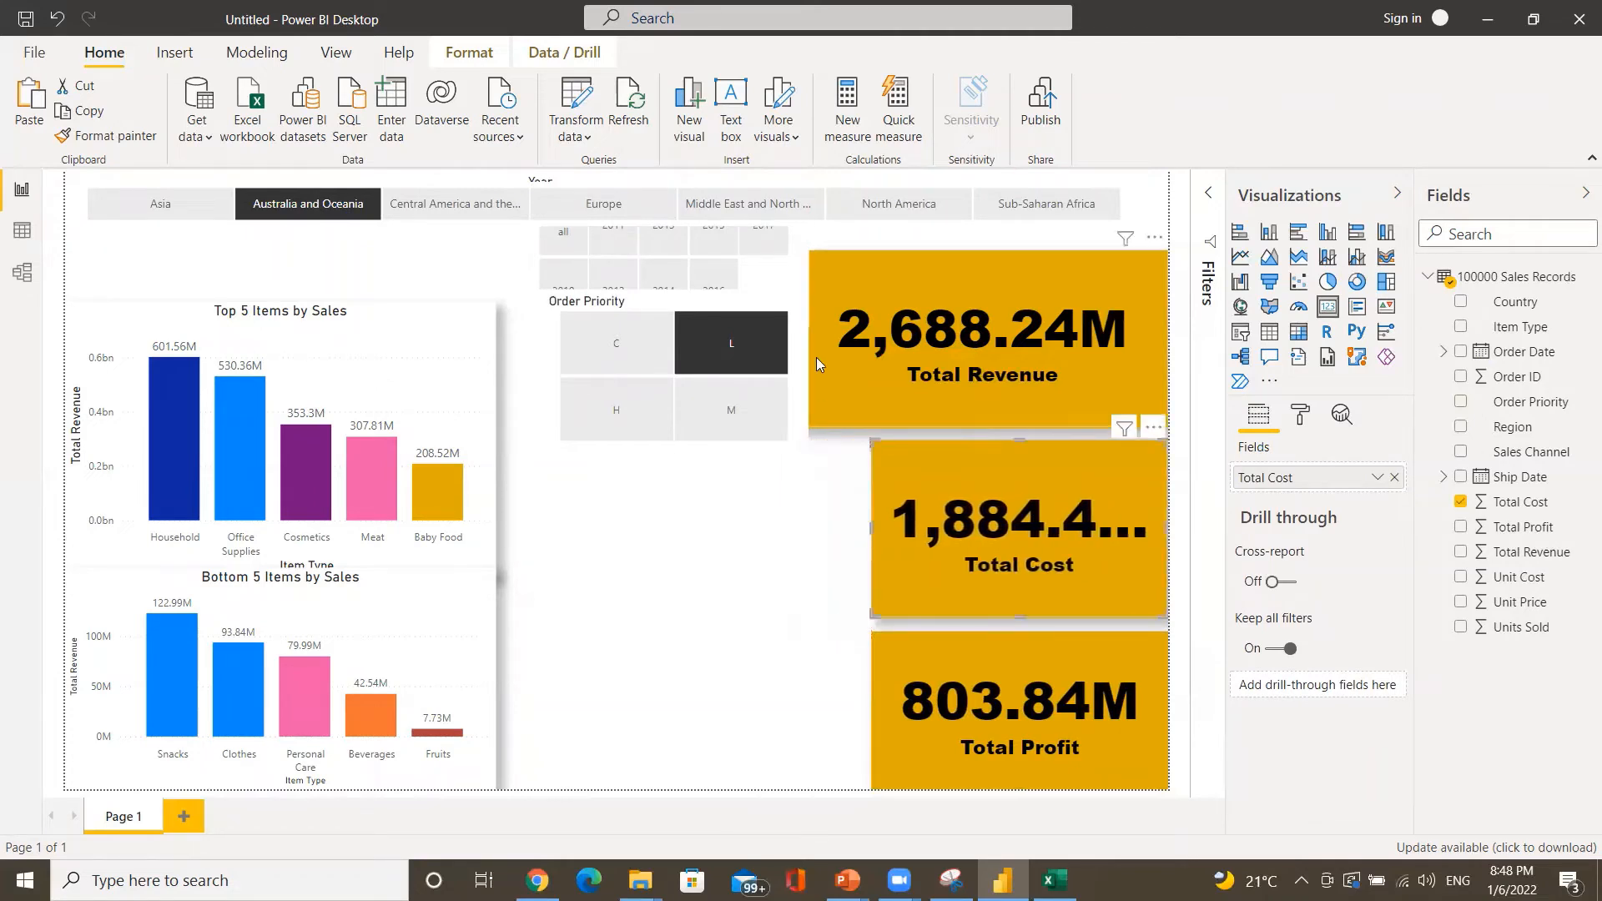
{"action": "left_click", "coordinate": [848, 357]}
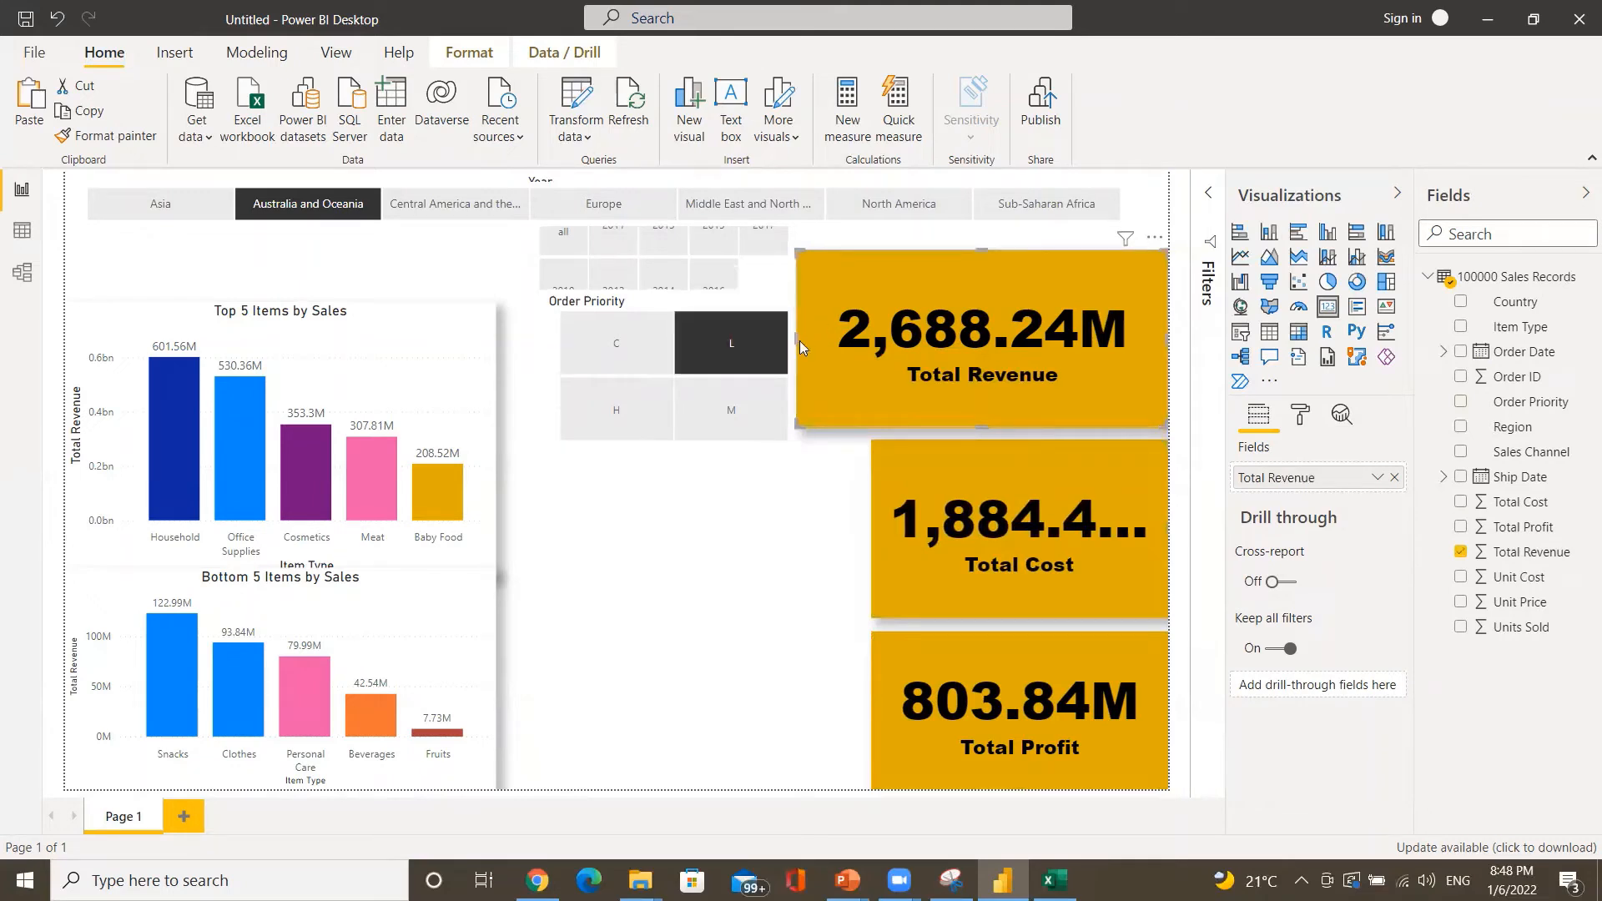
{"action": "left_click_drag", "start_coordinate": [796, 335], "coordinate": [871, 337]}
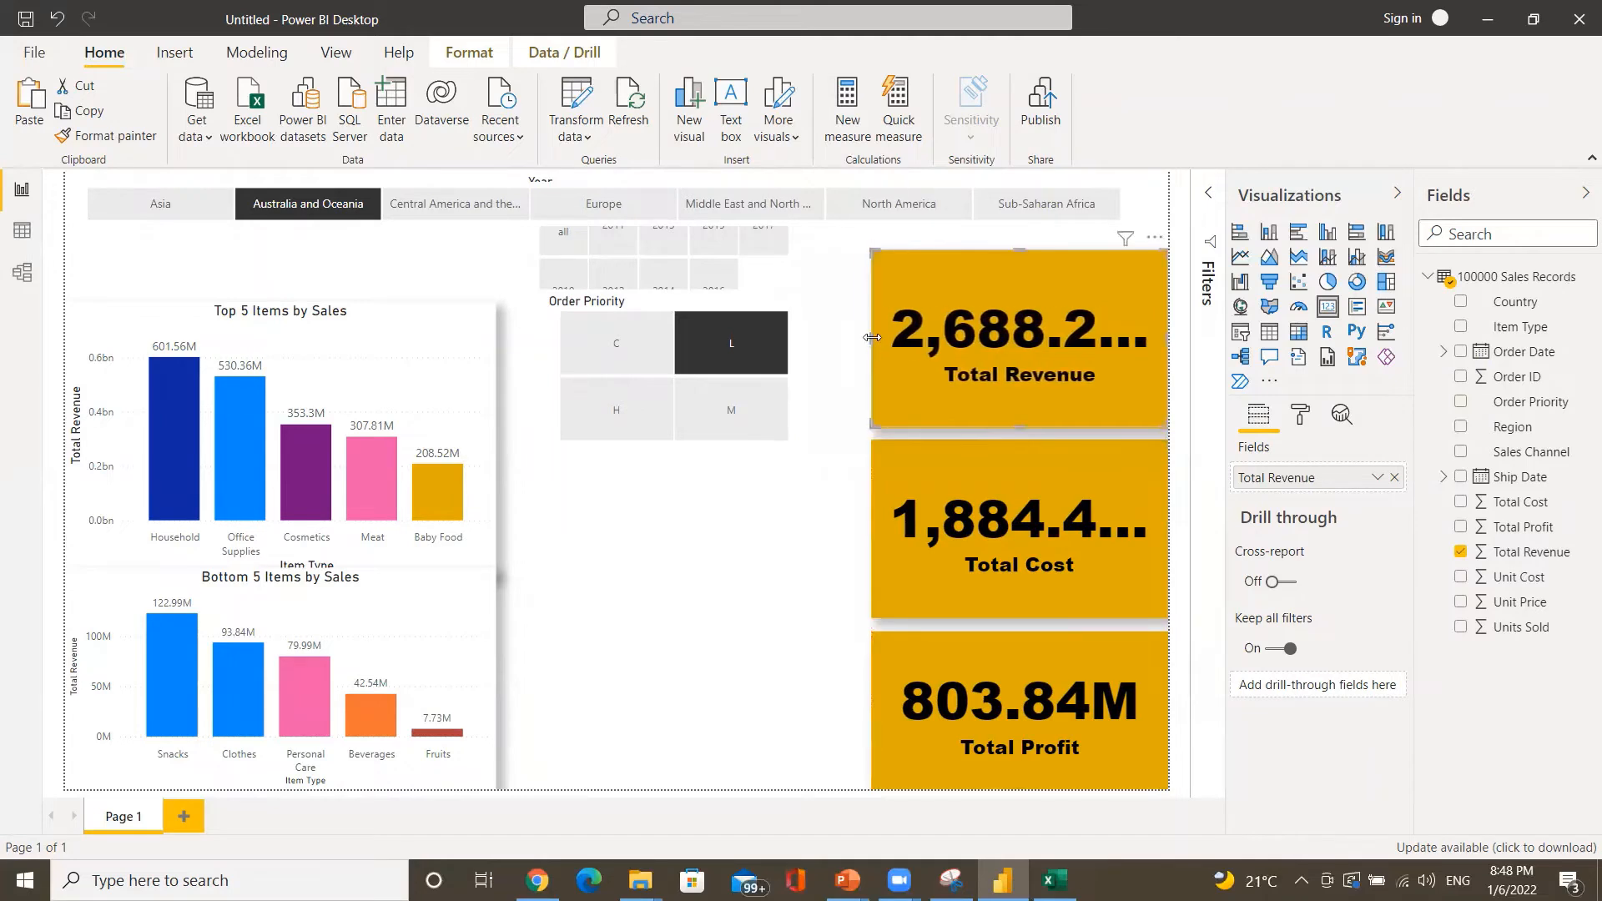
- Reduce the data label text size of the Total Revenue card to 41 pt
{"action": "left_click", "coordinate": [1301, 417]}
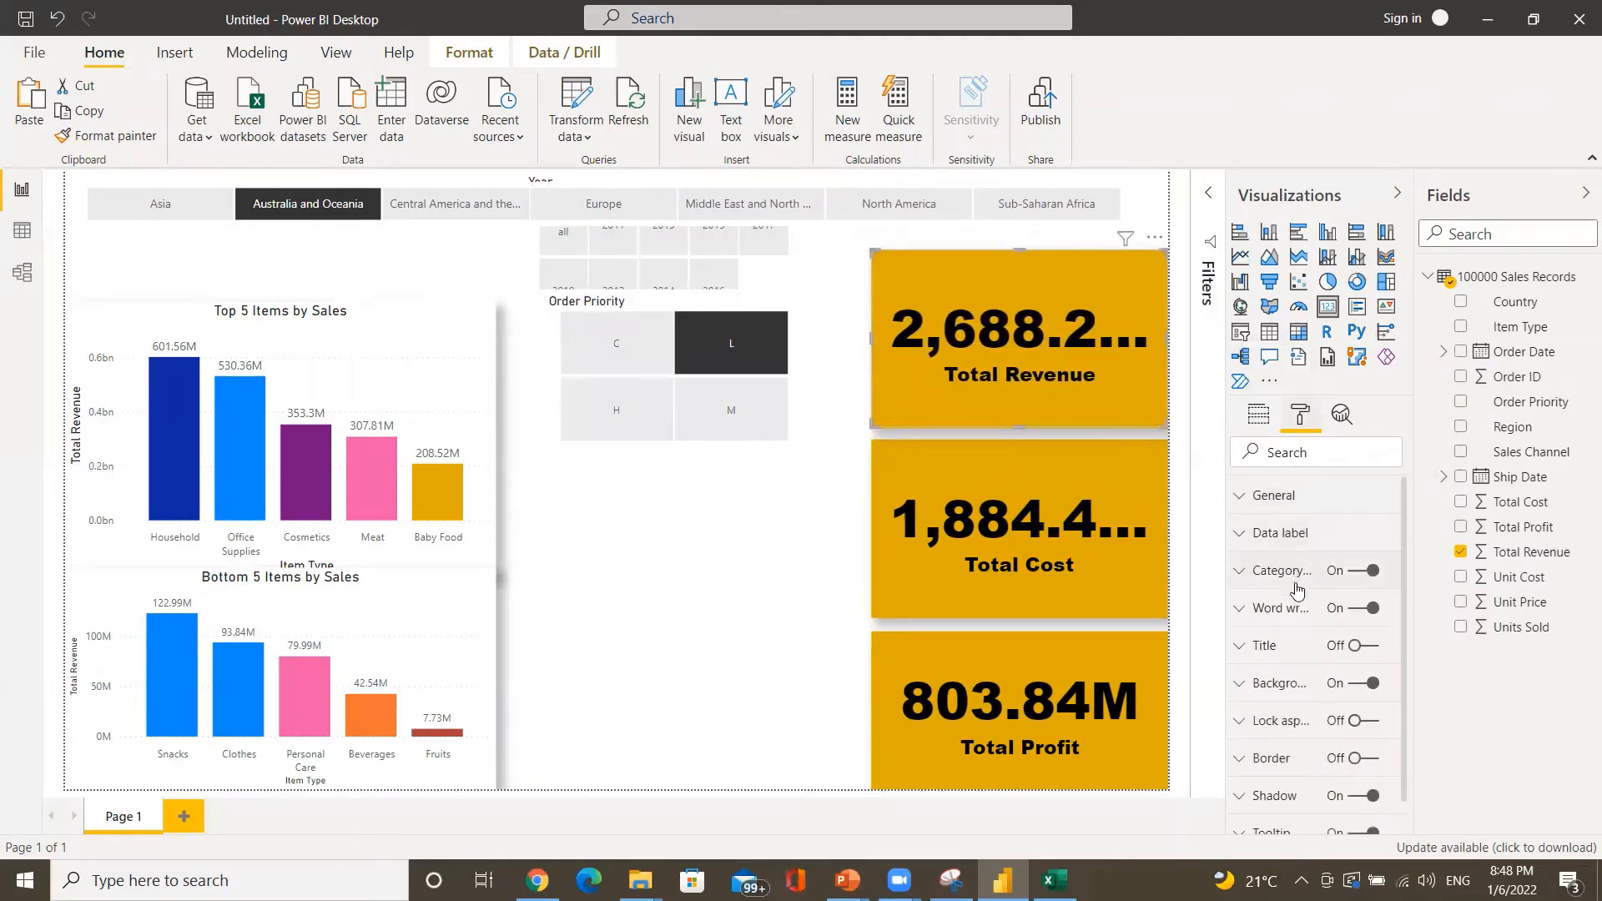
{"action": "scroll", "coordinate": [1302, 646], "scroll_direction": "down", "scroll_amount": 1}
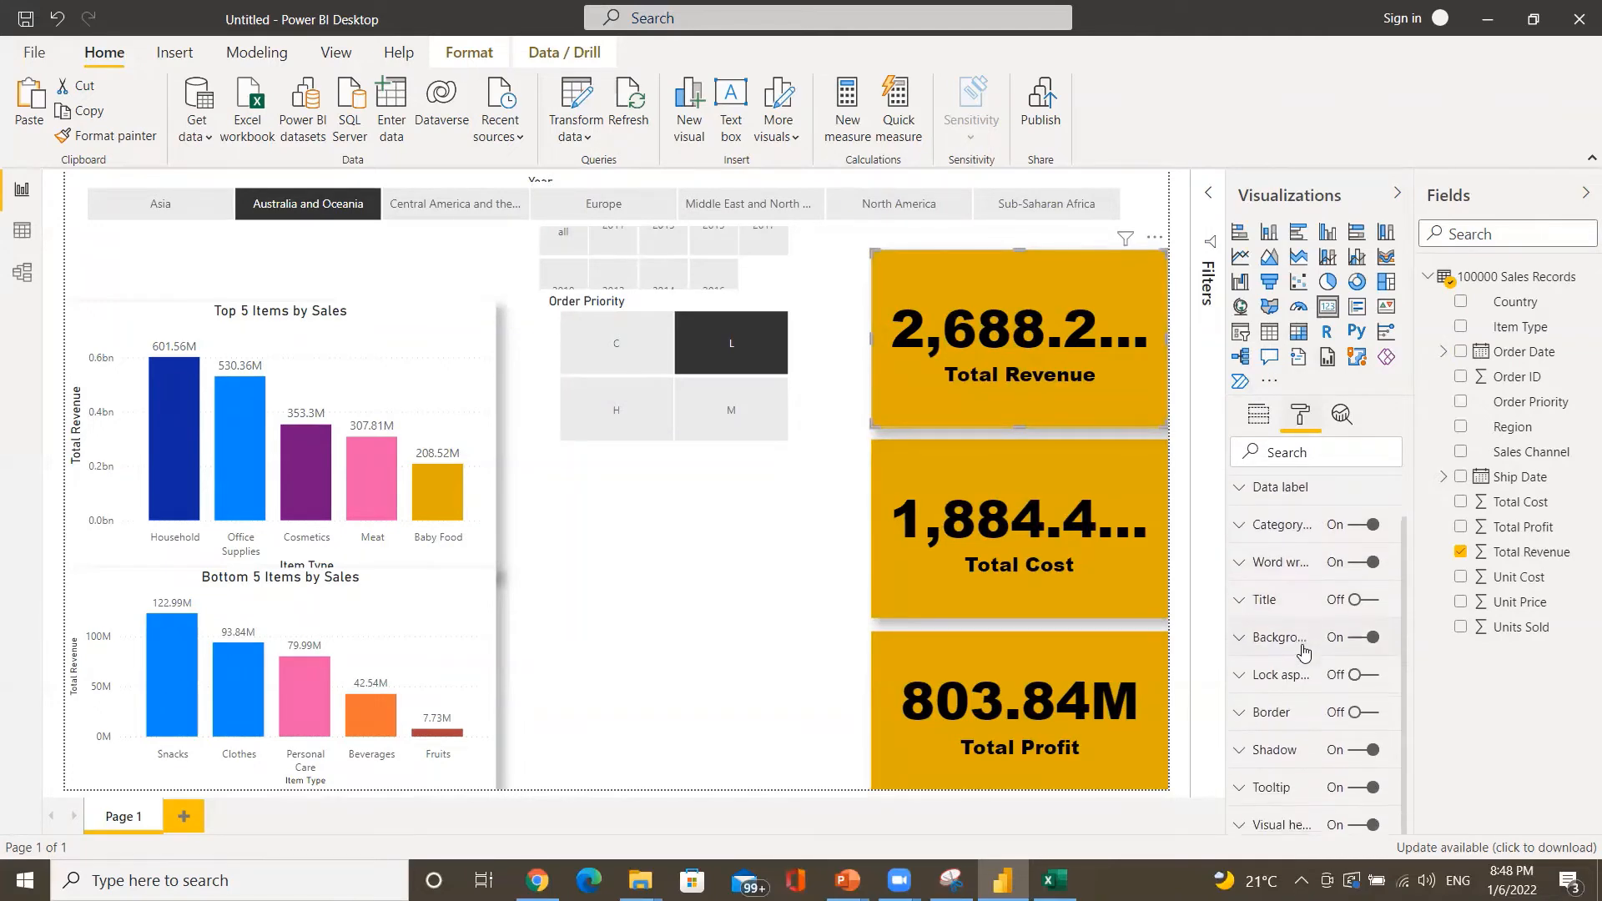
{"action": "scroll", "coordinate": [1276, 531], "scroll_direction": "up", "scroll_amount": 1}
{"action": "left_click", "coordinate": [1279, 531]}
{"action": "scroll", "coordinate": [1285, 651], "scroll_direction": "down", "scroll_amount": 3}
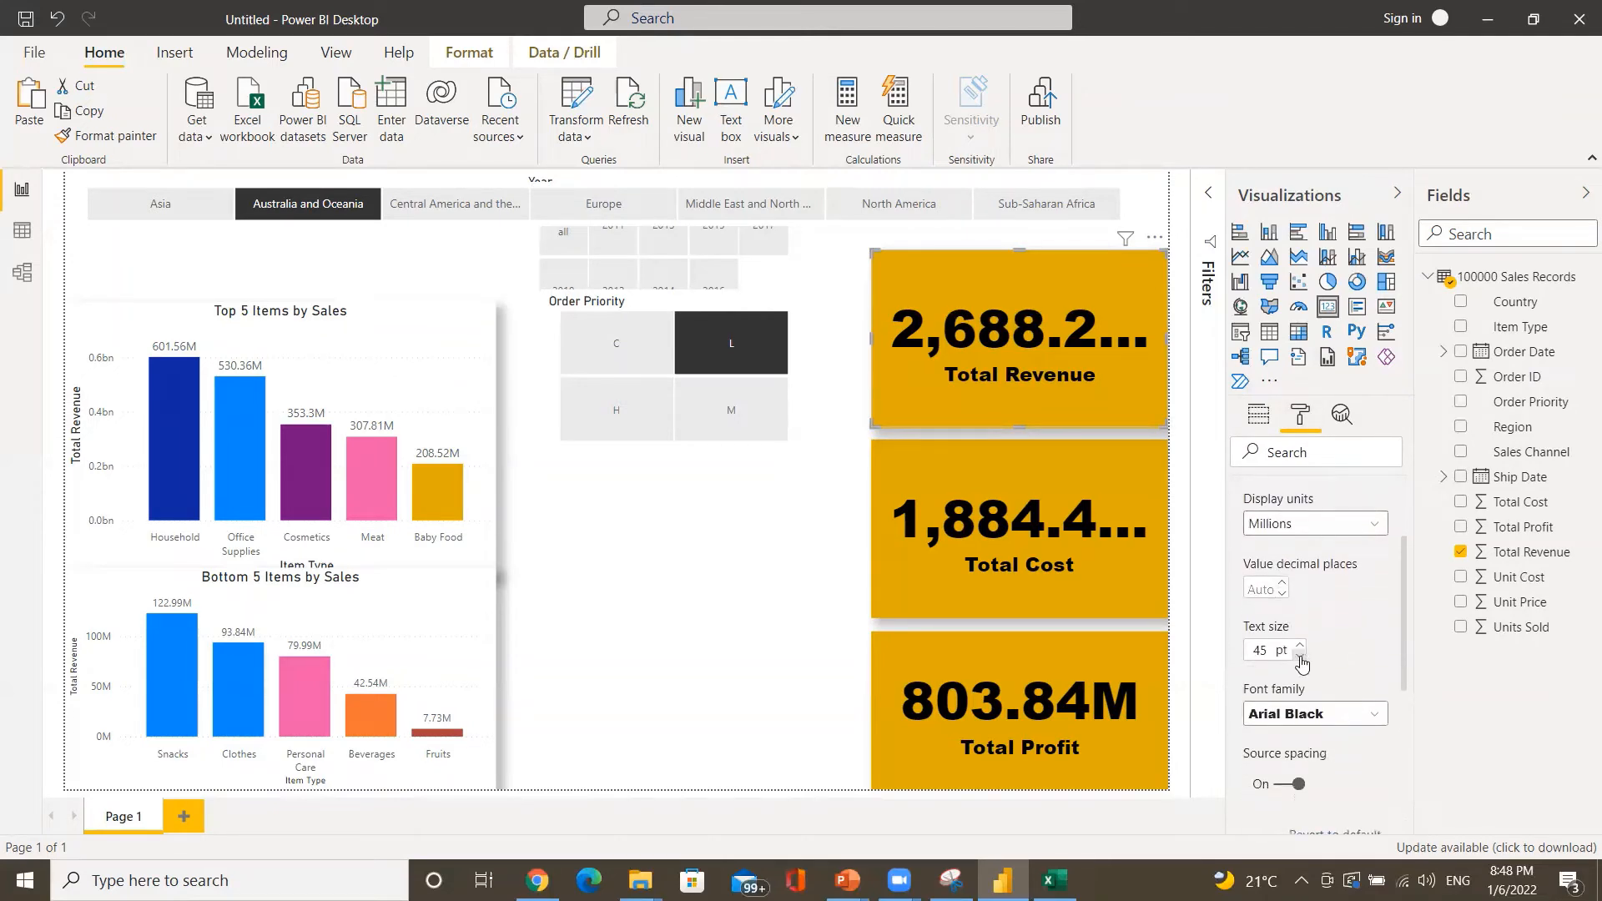
{"action": "double_click", "coordinate": [1300, 659]}
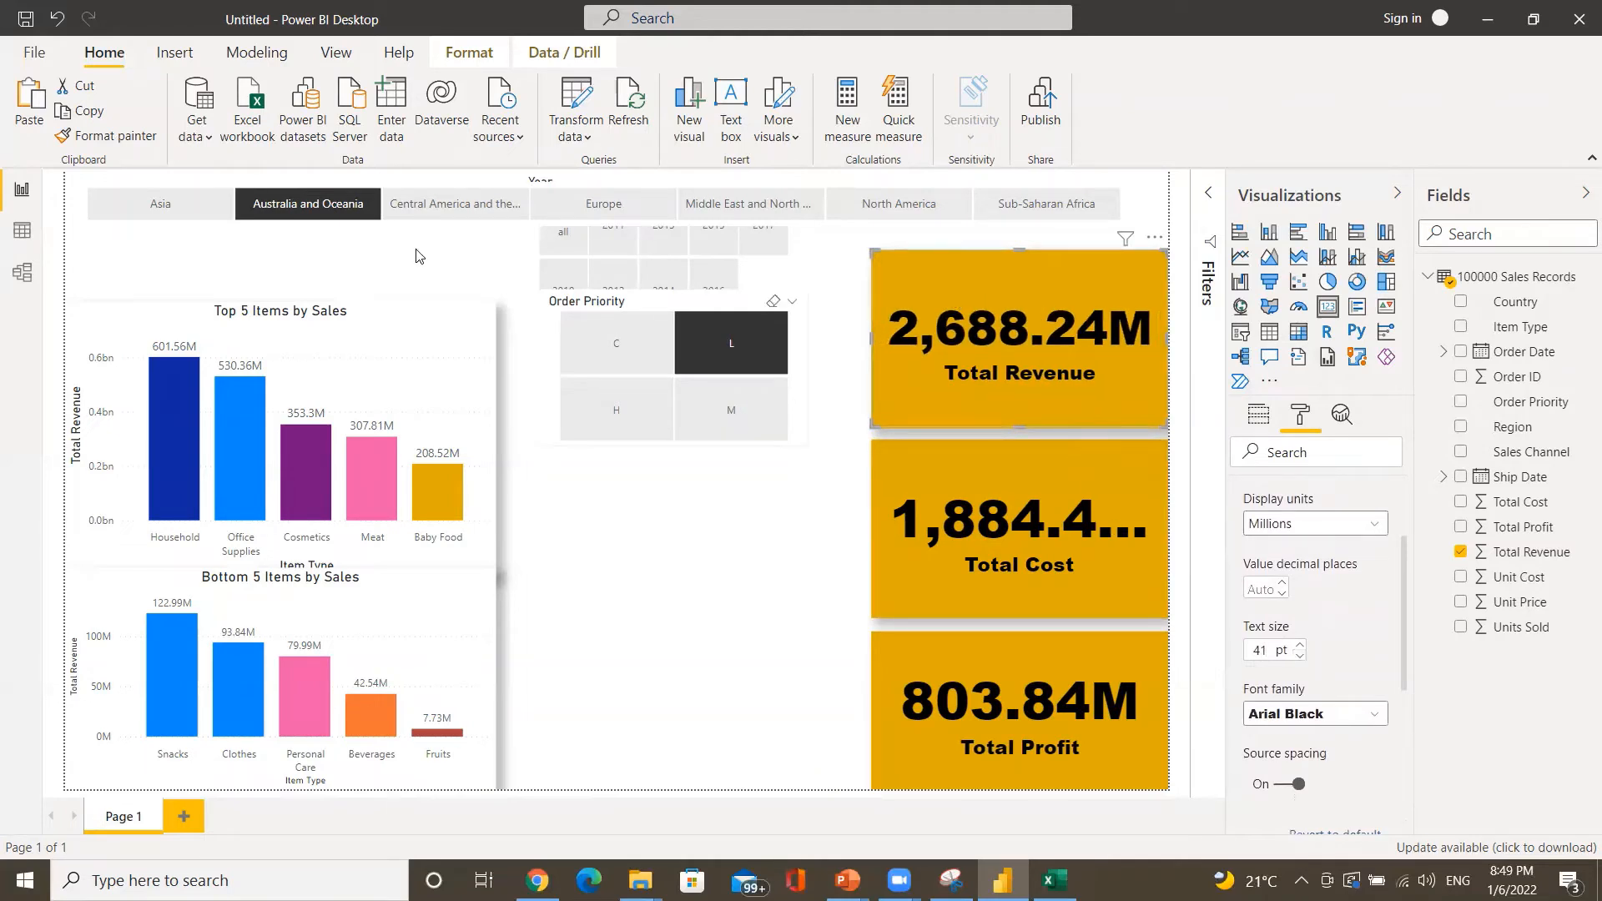
- Copy the Total Revenue card's formatting to the Total Cost card, and the Total Cost card's formatting to the Total Profit card with Format painter
{"action": "left_click", "coordinate": [149, 138]}
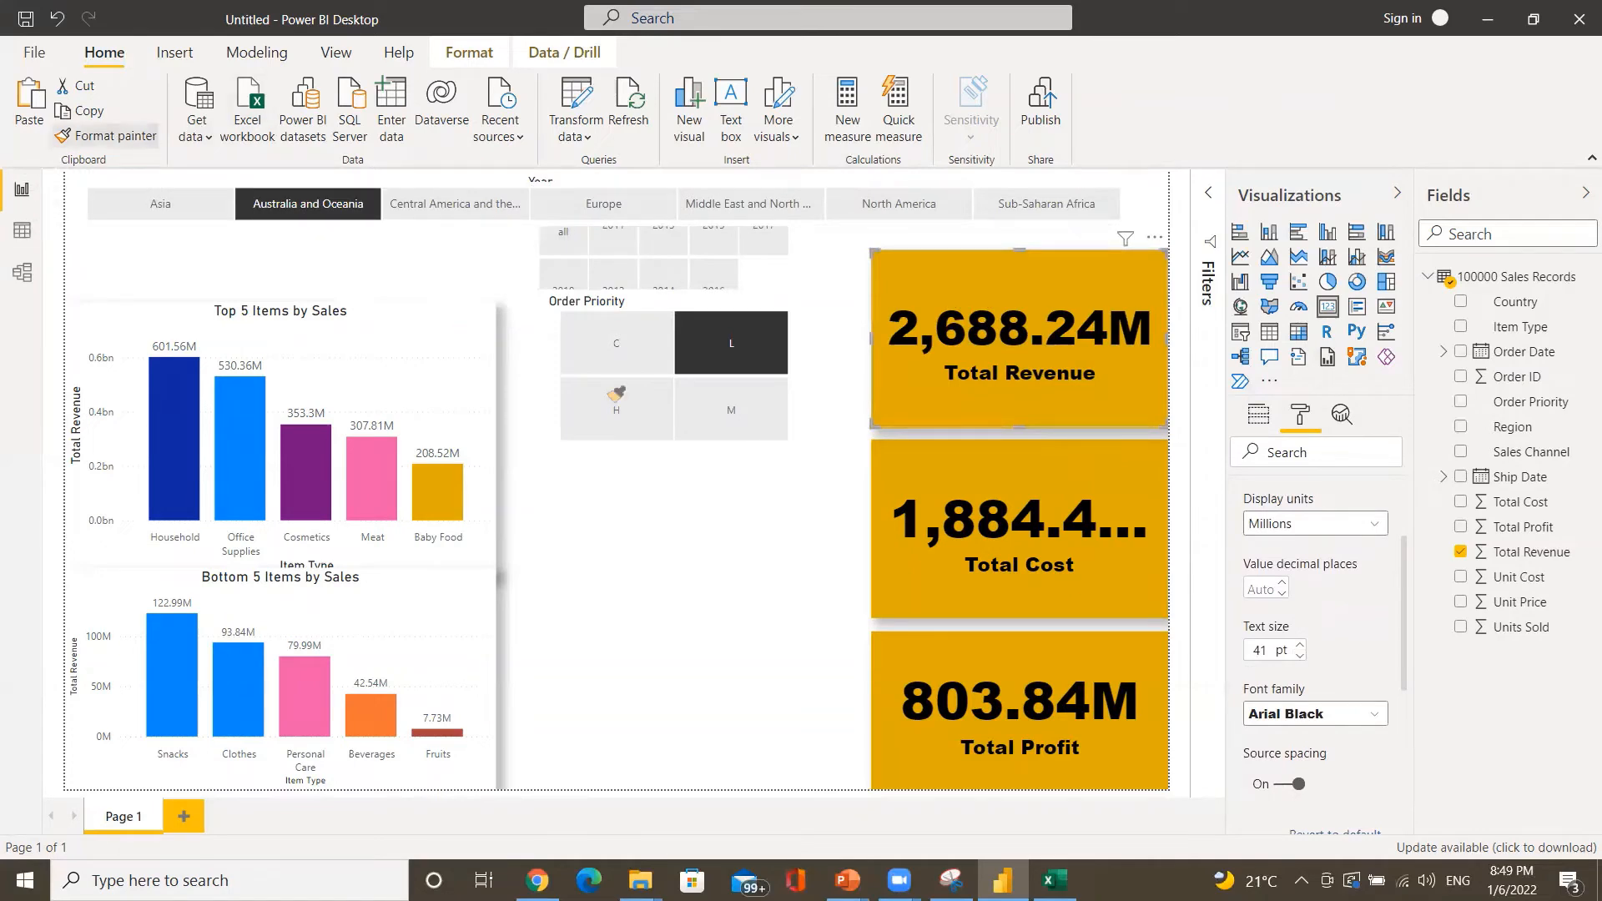
{"action": "left_click", "coordinate": [1043, 472]}
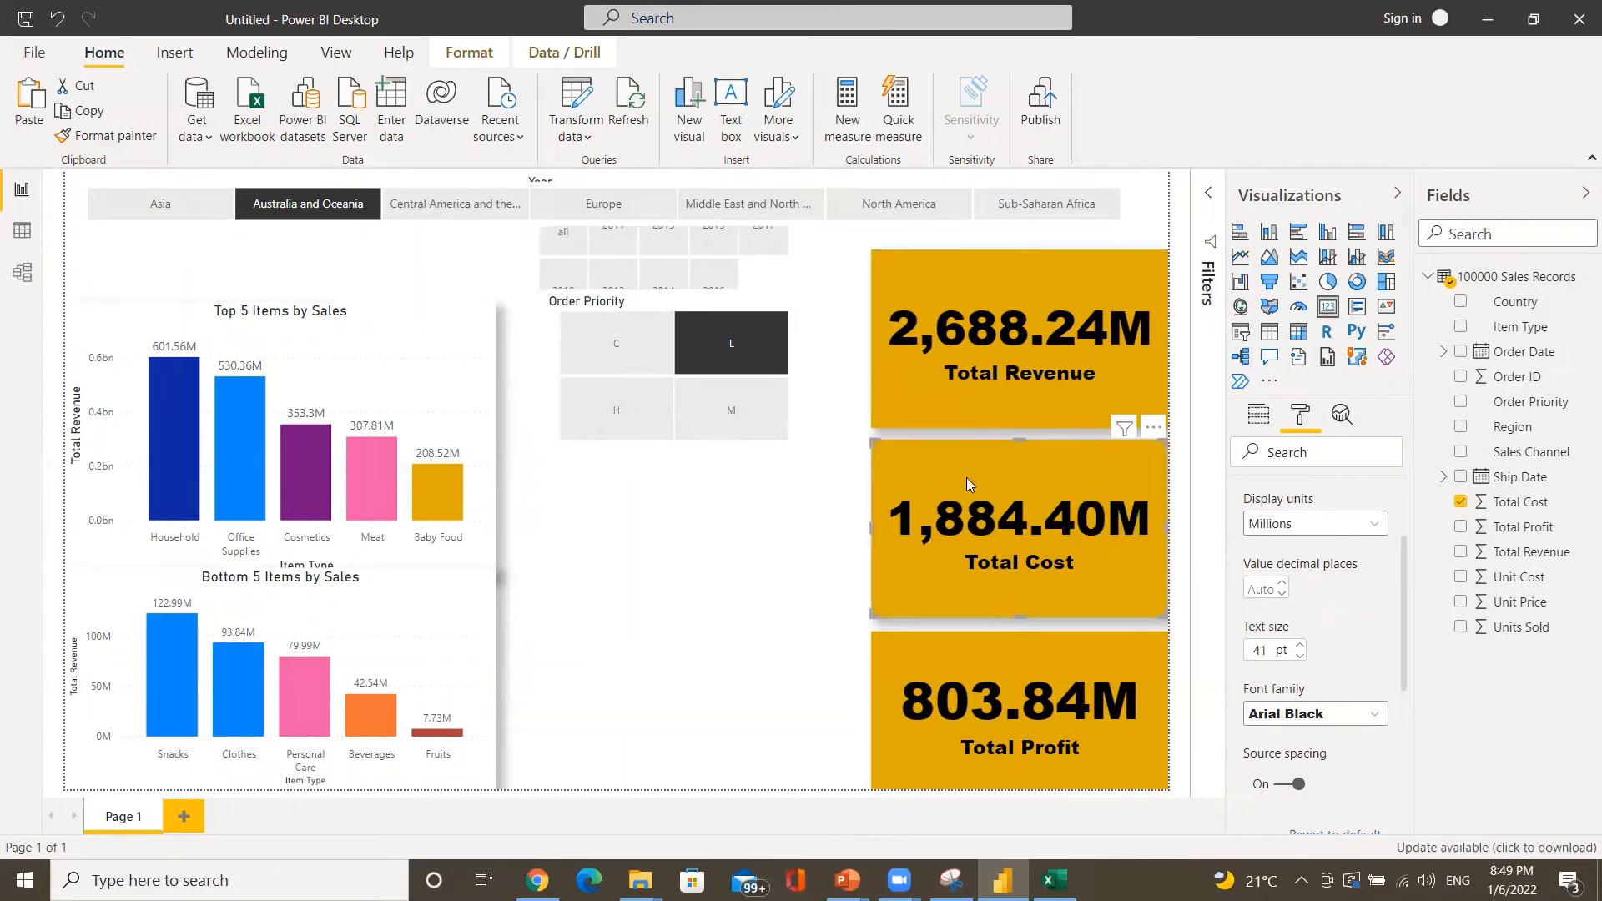
{"action": "left_click", "coordinate": [83, 138]}
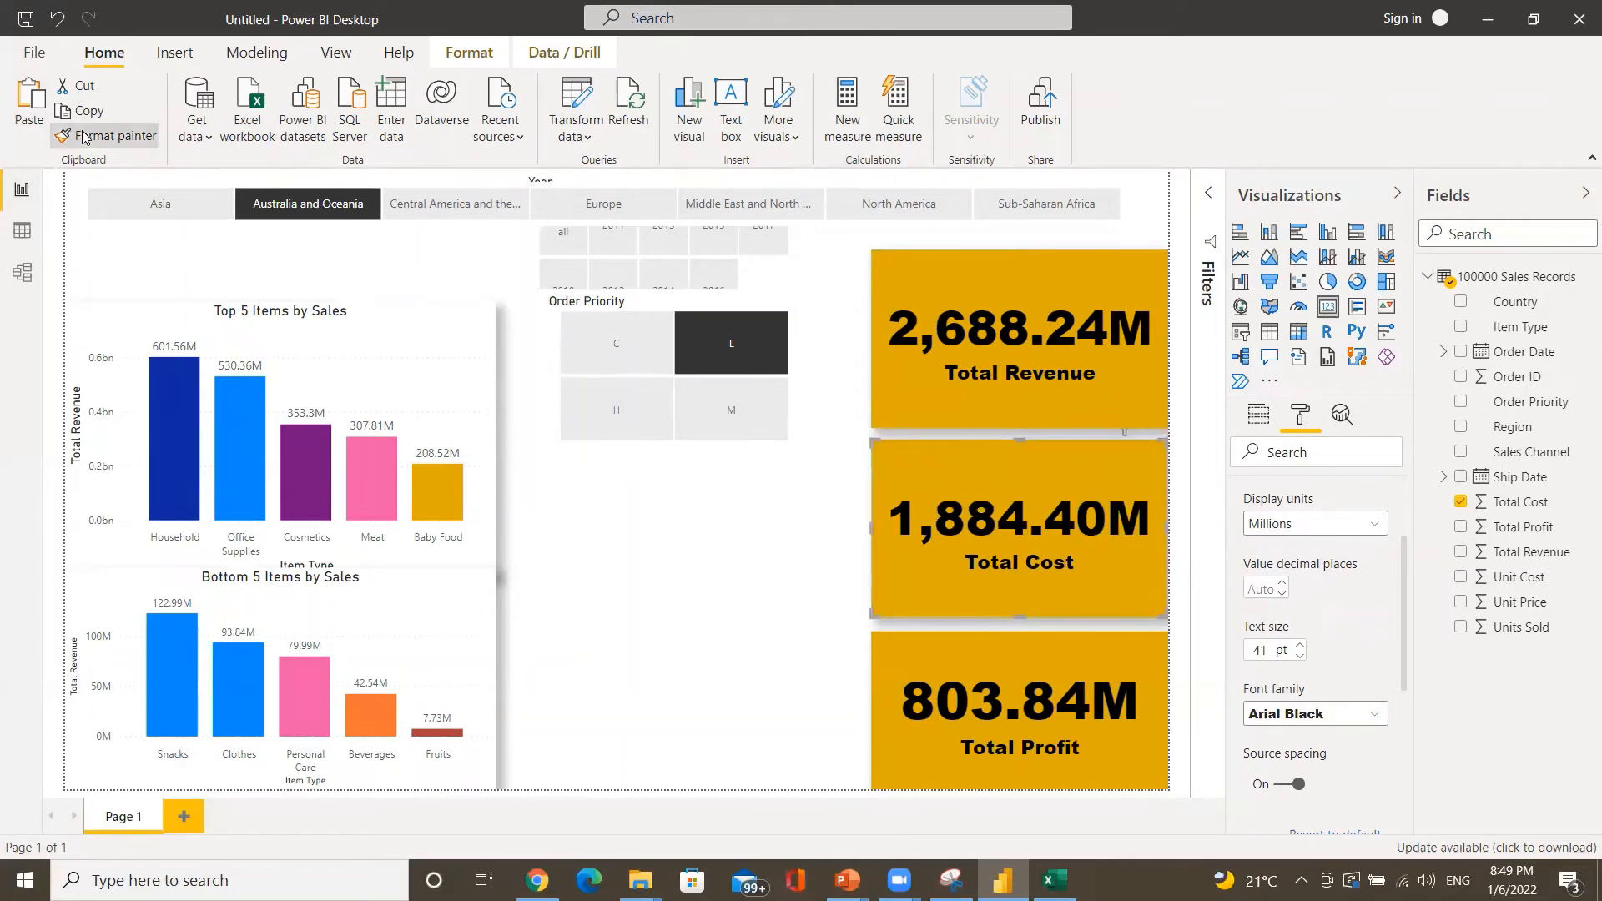
{"action": "left_click", "coordinate": [999, 640]}
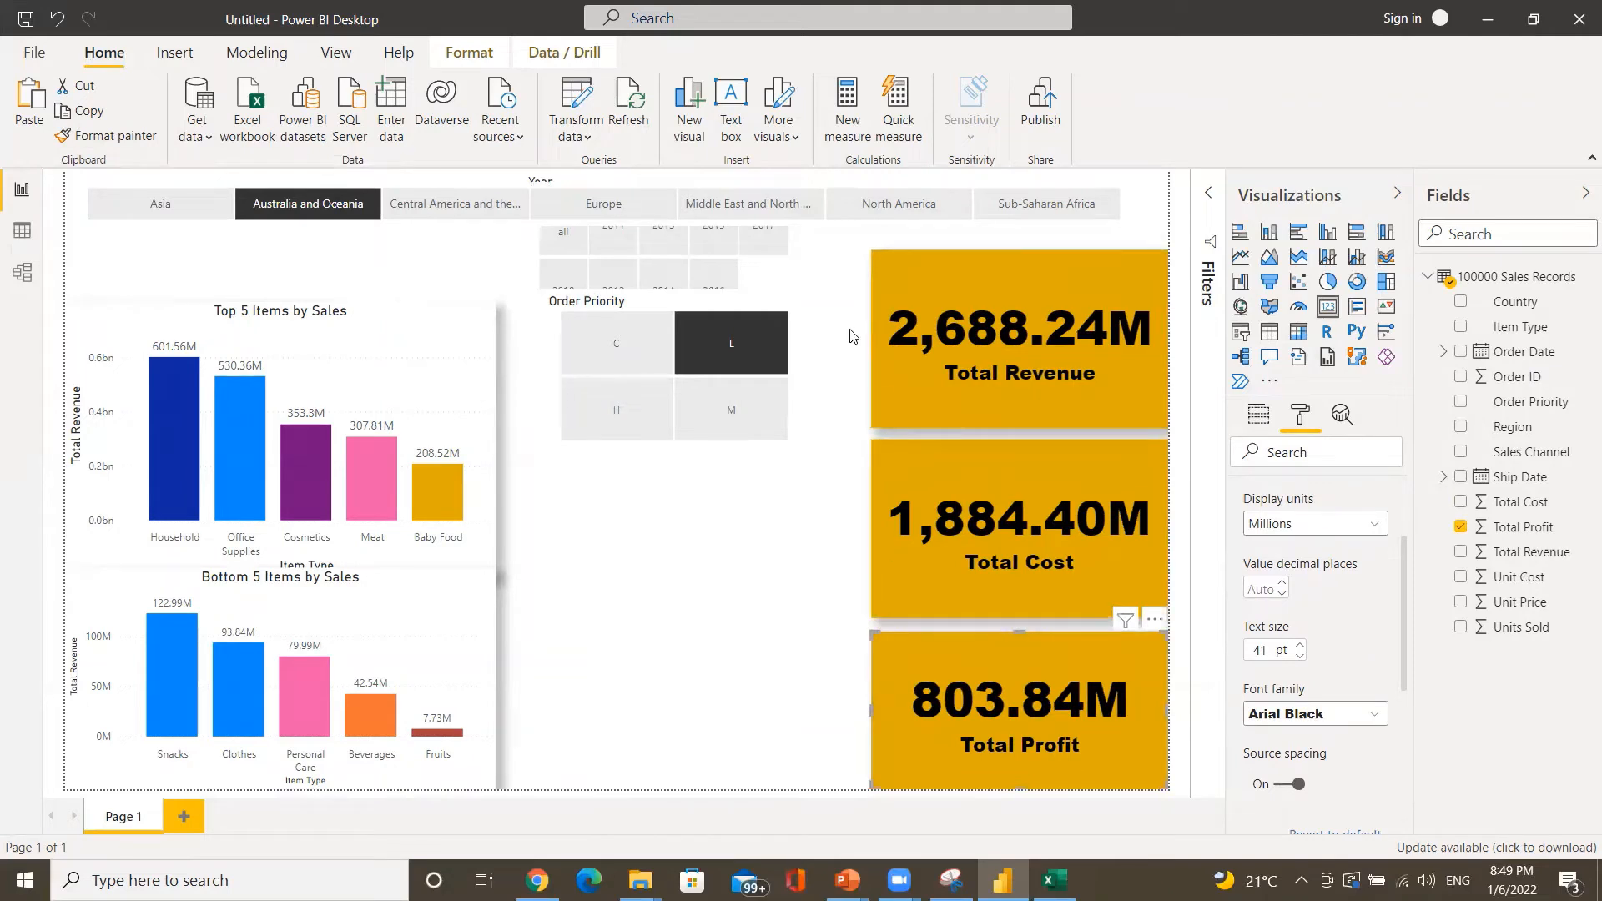
- Stack the Total Cost and Total Profit cards beside the charts, lower the Total Revenue card, and place the Year slicer level with Order Priority
{"action": "left_click_drag", "start_coordinate": [1073, 658], "coordinate": [709, 661]}
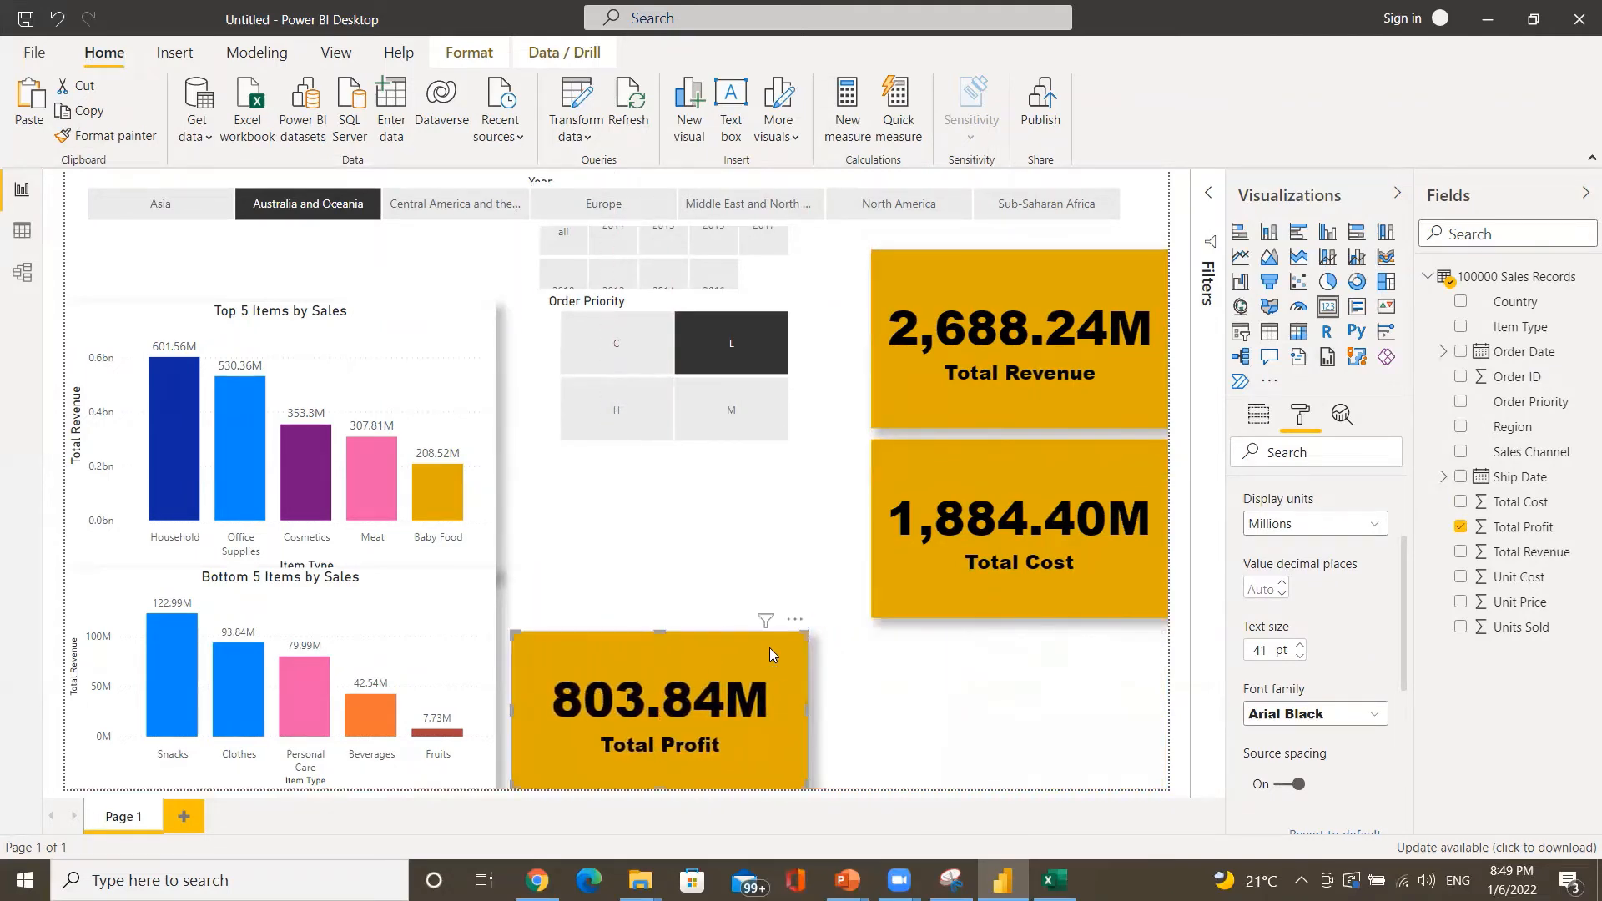
{"action": "left_click_drag", "start_coordinate": [1005, 470], "coordinate": [645, 478]}
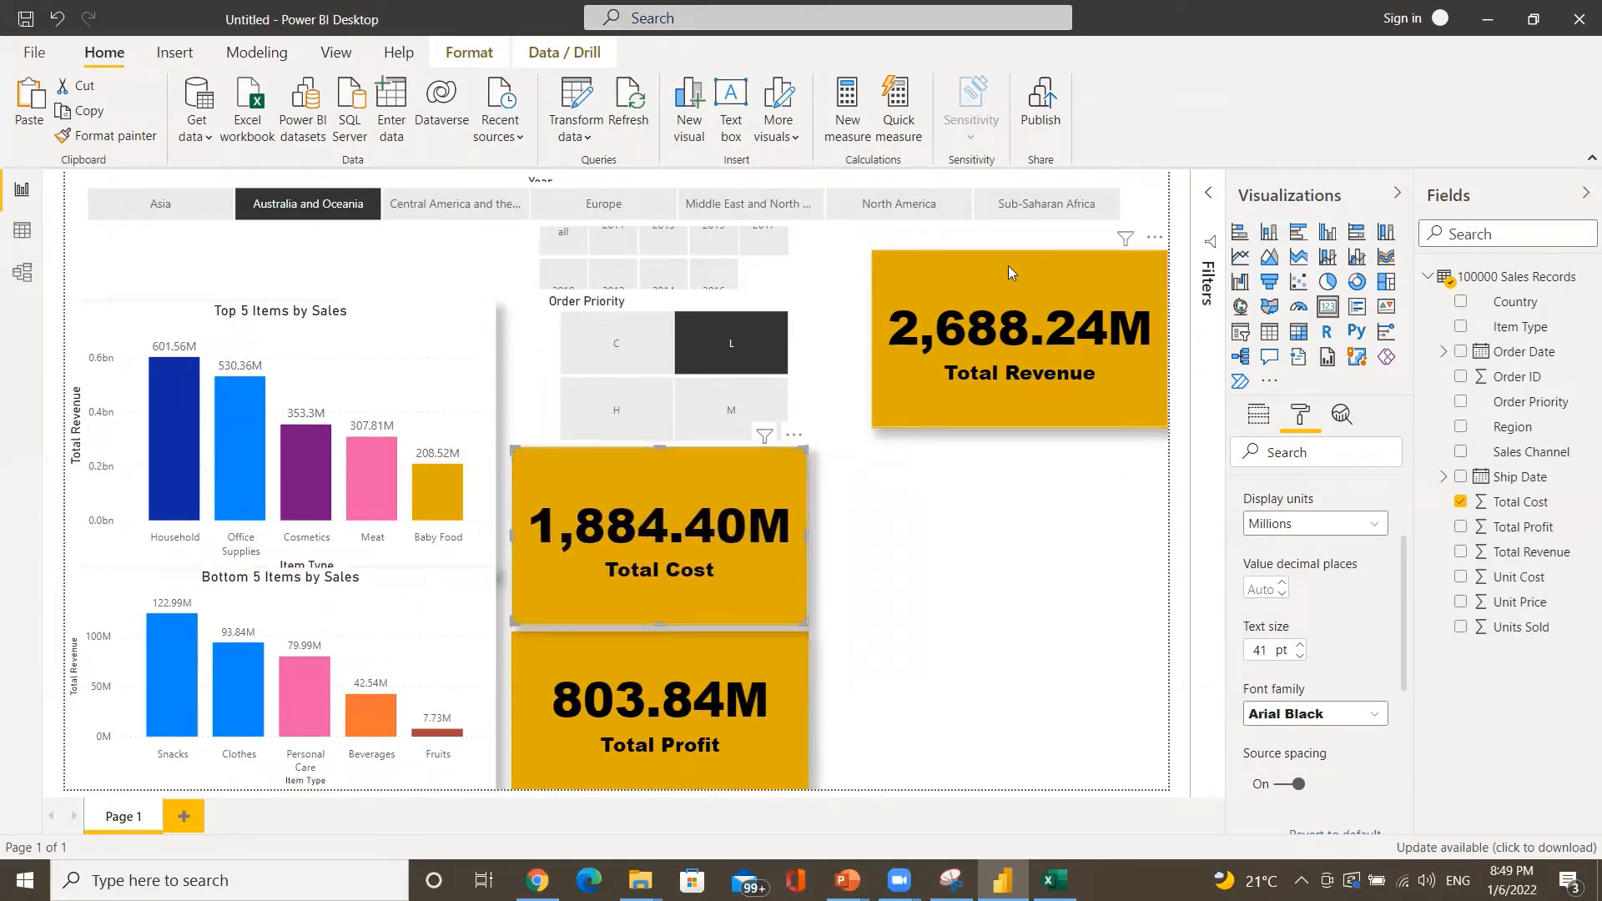
{"action": "left_click_drag", "start_coordinate": [1010, 268], "coordinate": [1020, 542]}
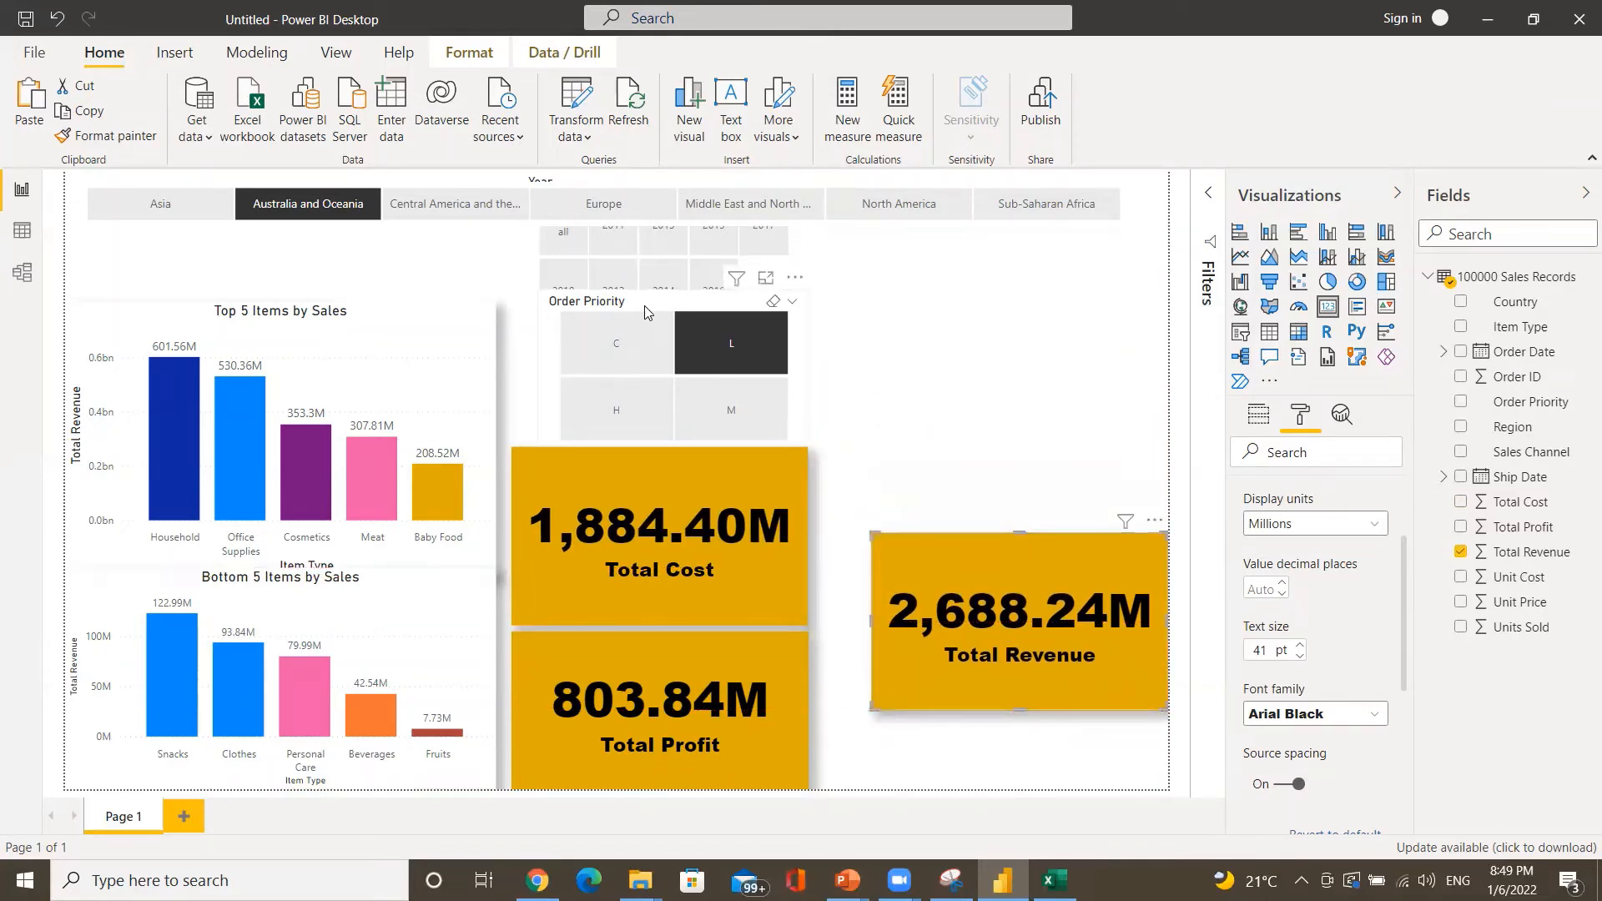
{"action": "left_click_drag", "start_coordinate": [782, 269], "coordinate": [1125, 389]}
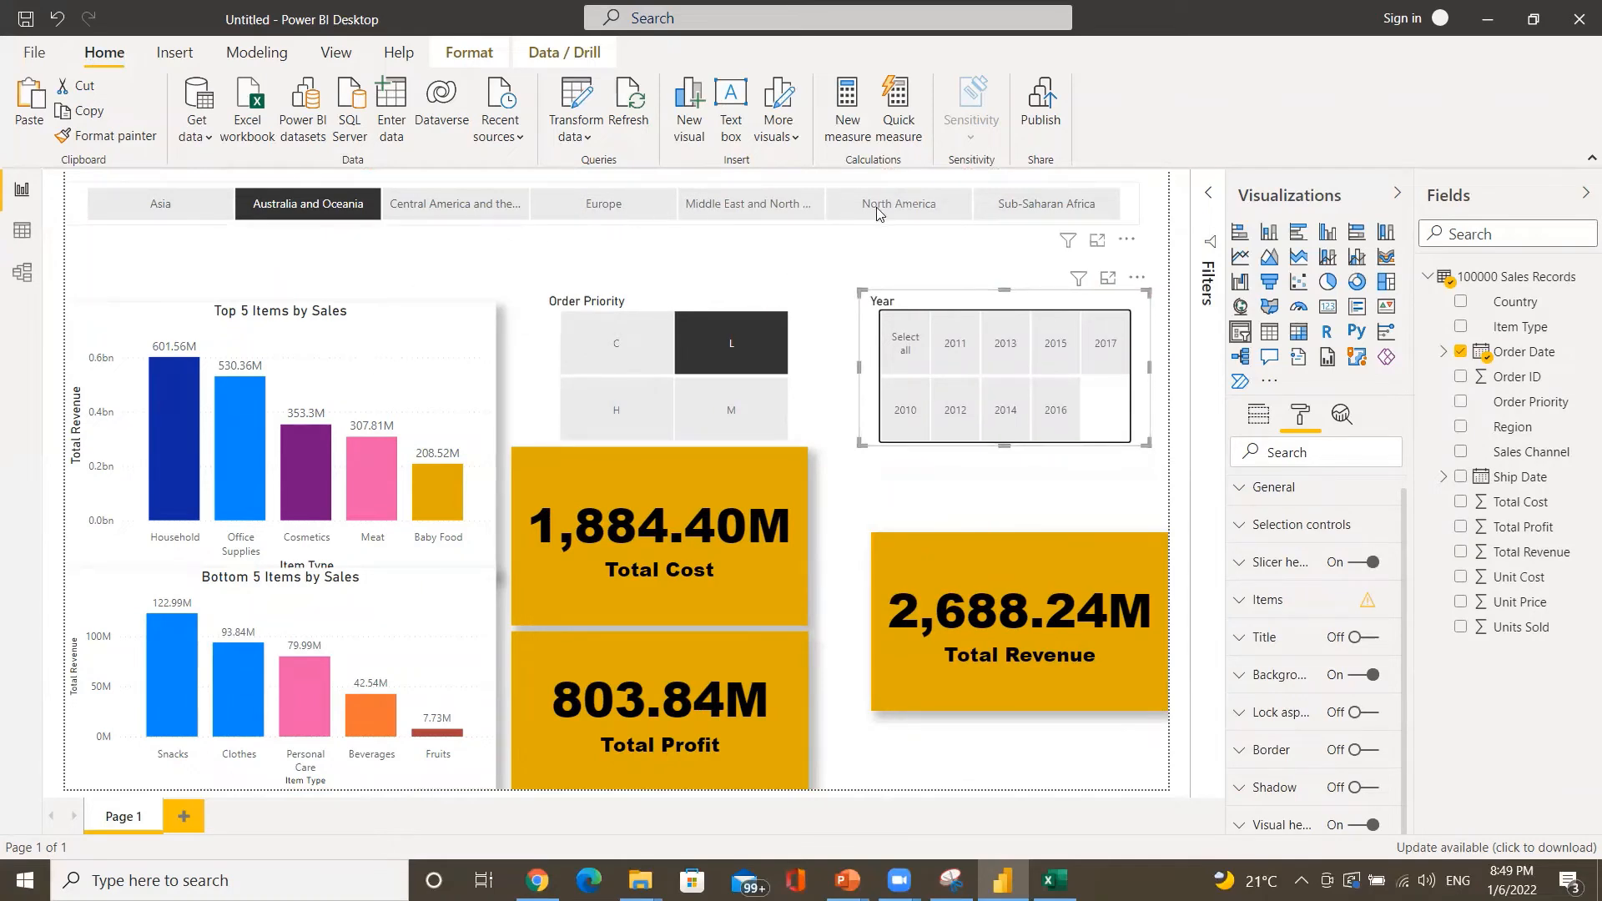
- Make the Region slicer slightly taller to fit its header, and move it down just above the charts and other slicers
{"action": "left_click", "coordinate": [1134, 206]}
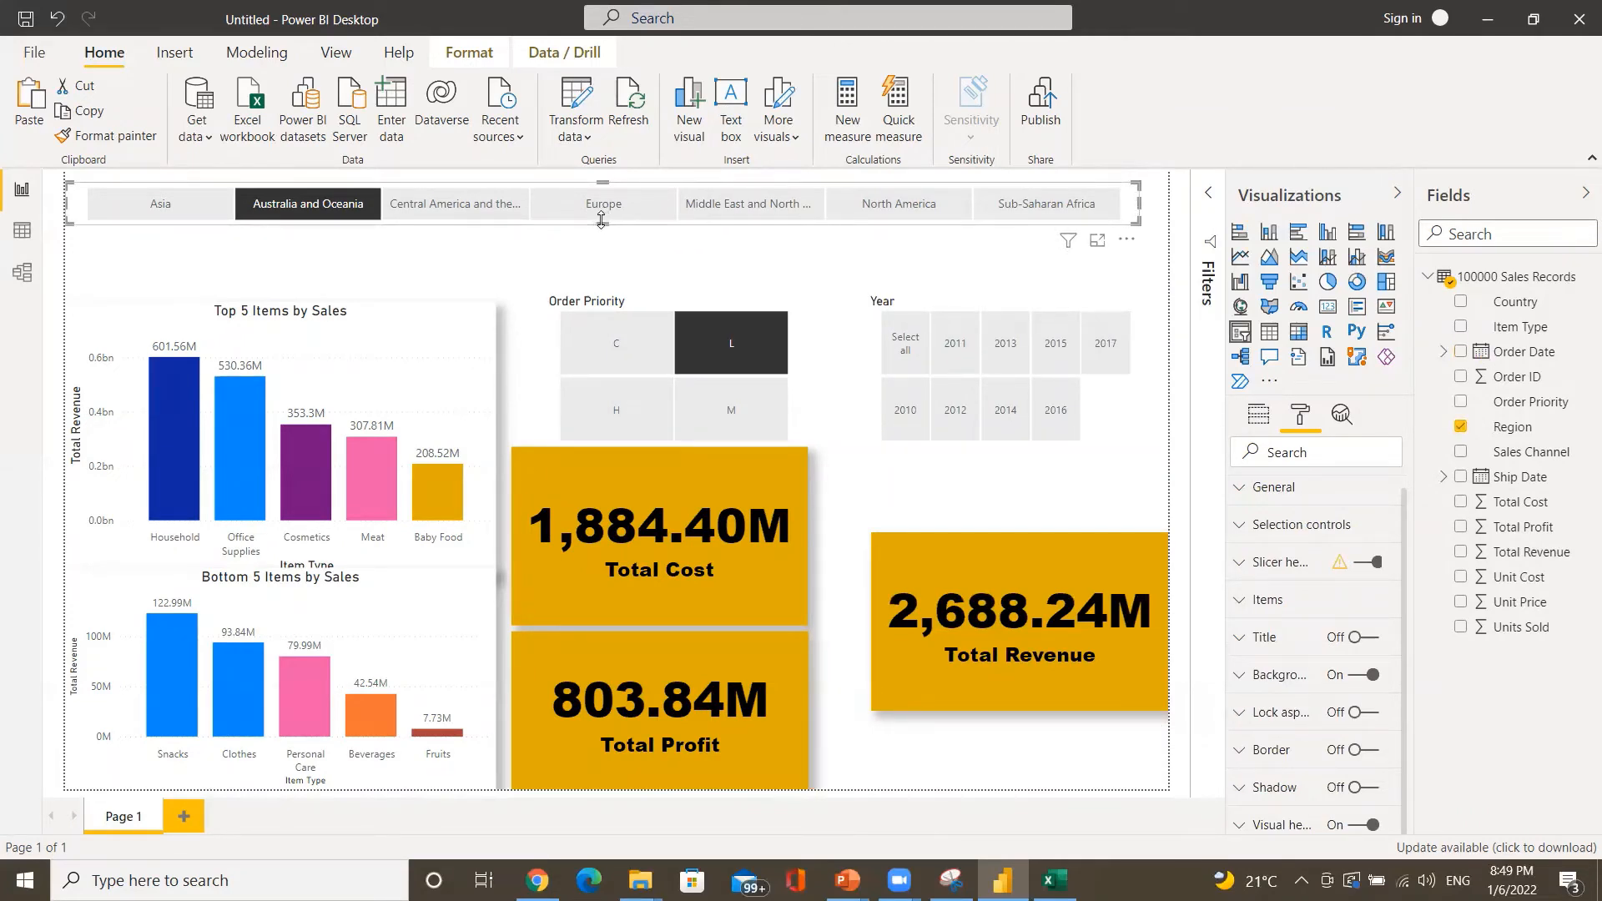
{"action": "left_click_drag", "start_coordinate": [604, 232], "coordinate": [604, 241]}
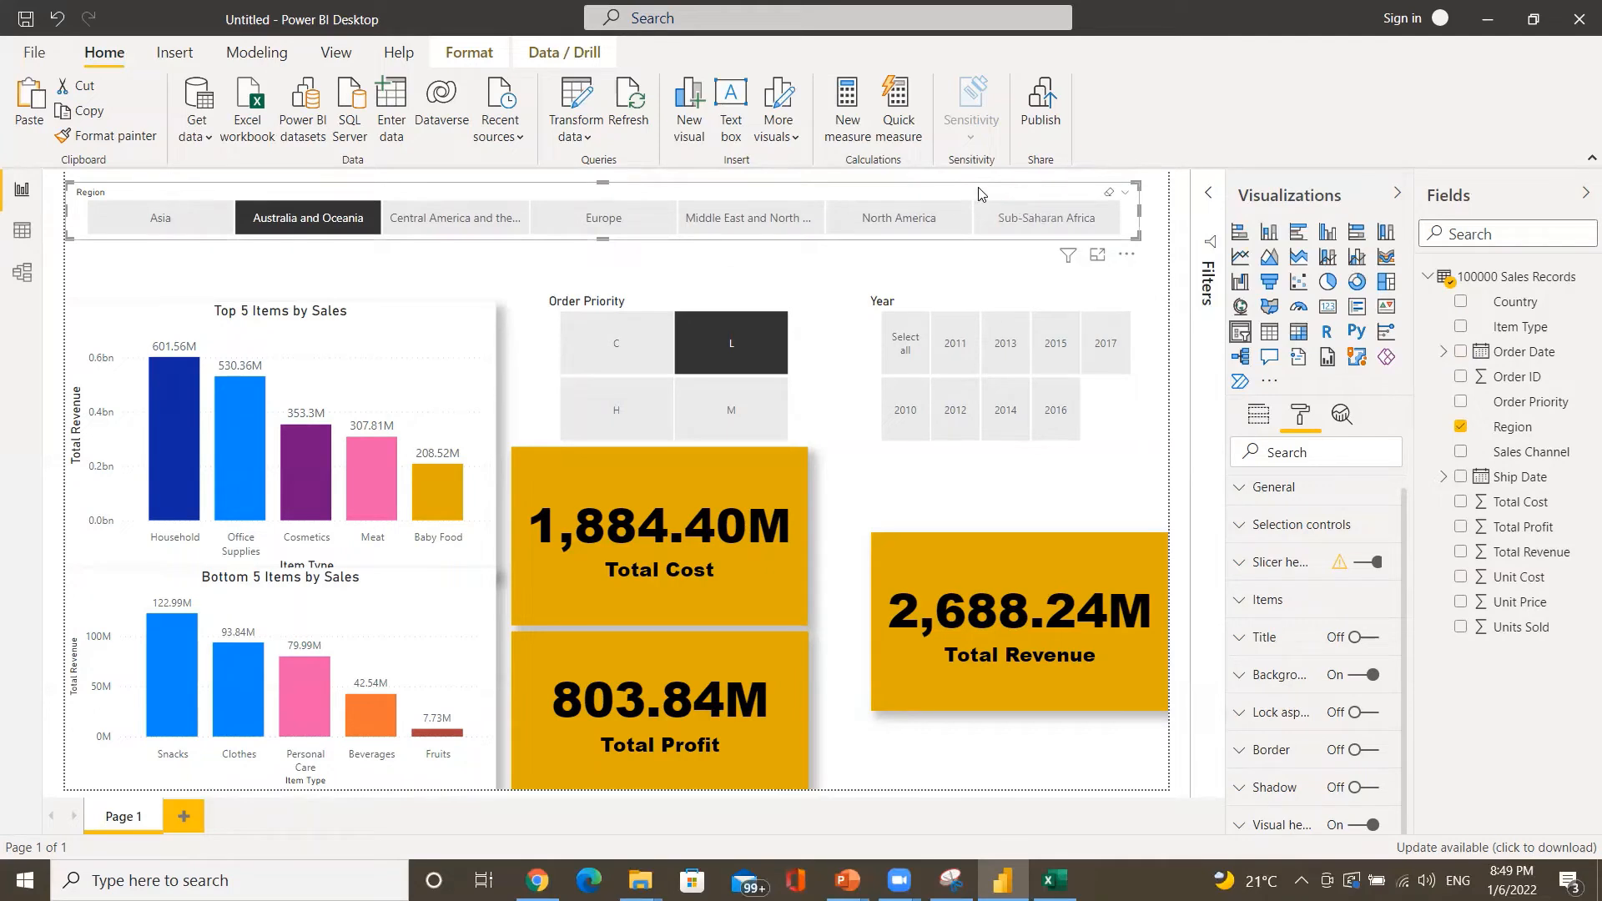
{"action": "left_click_drag", "start_coordinate": [979, 194], "coordinate": [996, 245]}
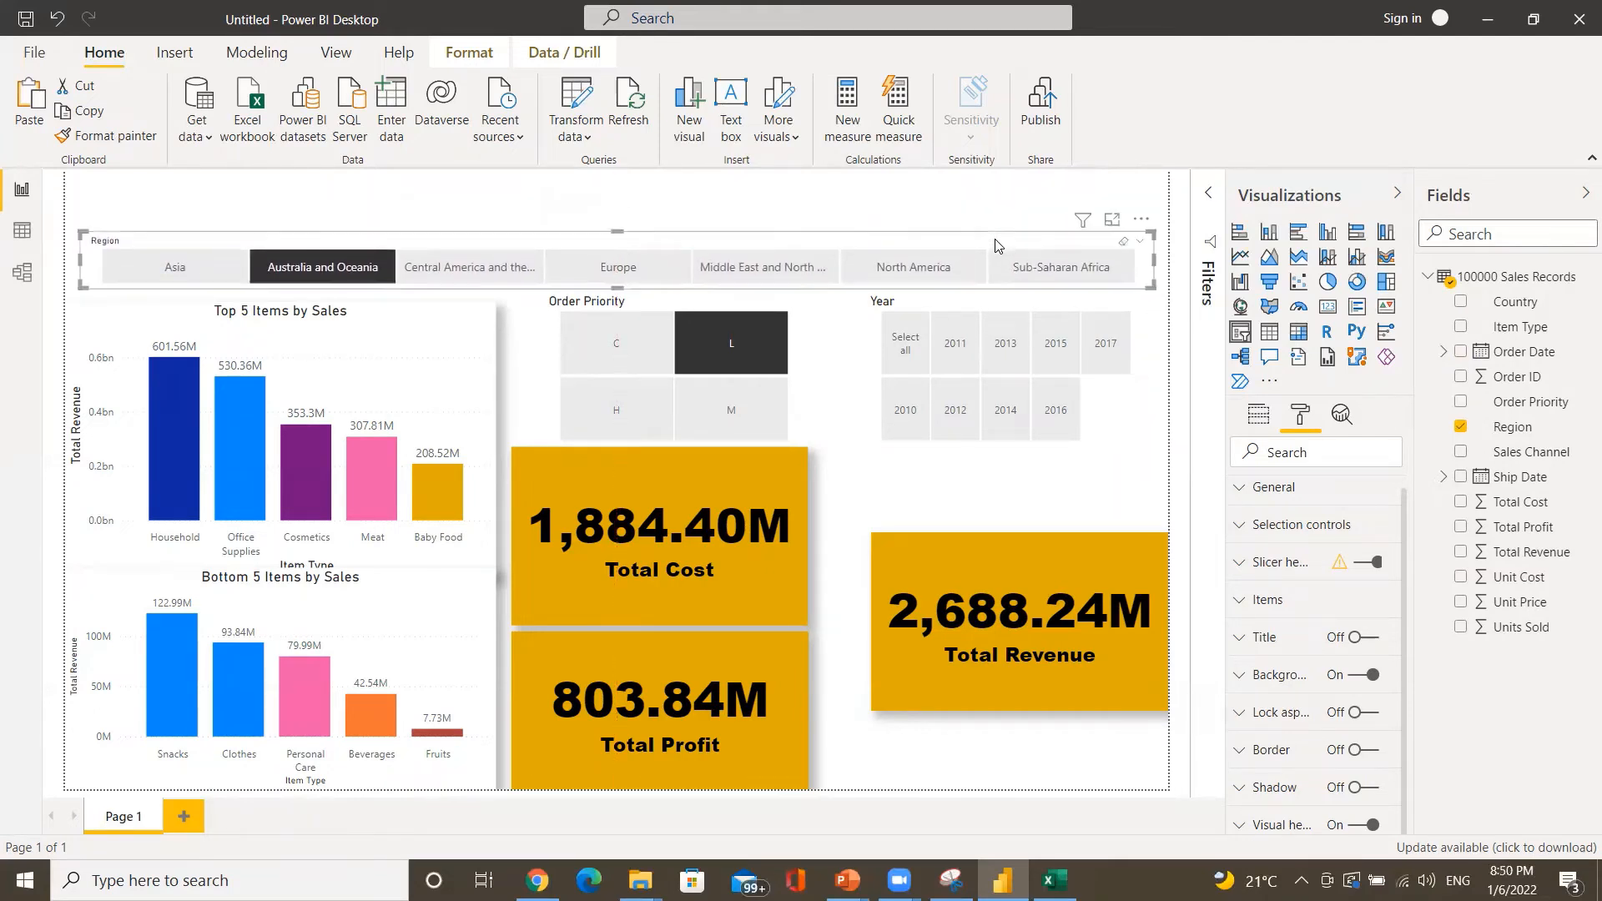
- Shorten the Top 5 Items by Sales chart from its lower edge to leave a gap above the Bottom 5 chart
{"action": "left_click", "coordinate": [402, 652]}
{"action": "left_click", "coordinate": [452, 387]}
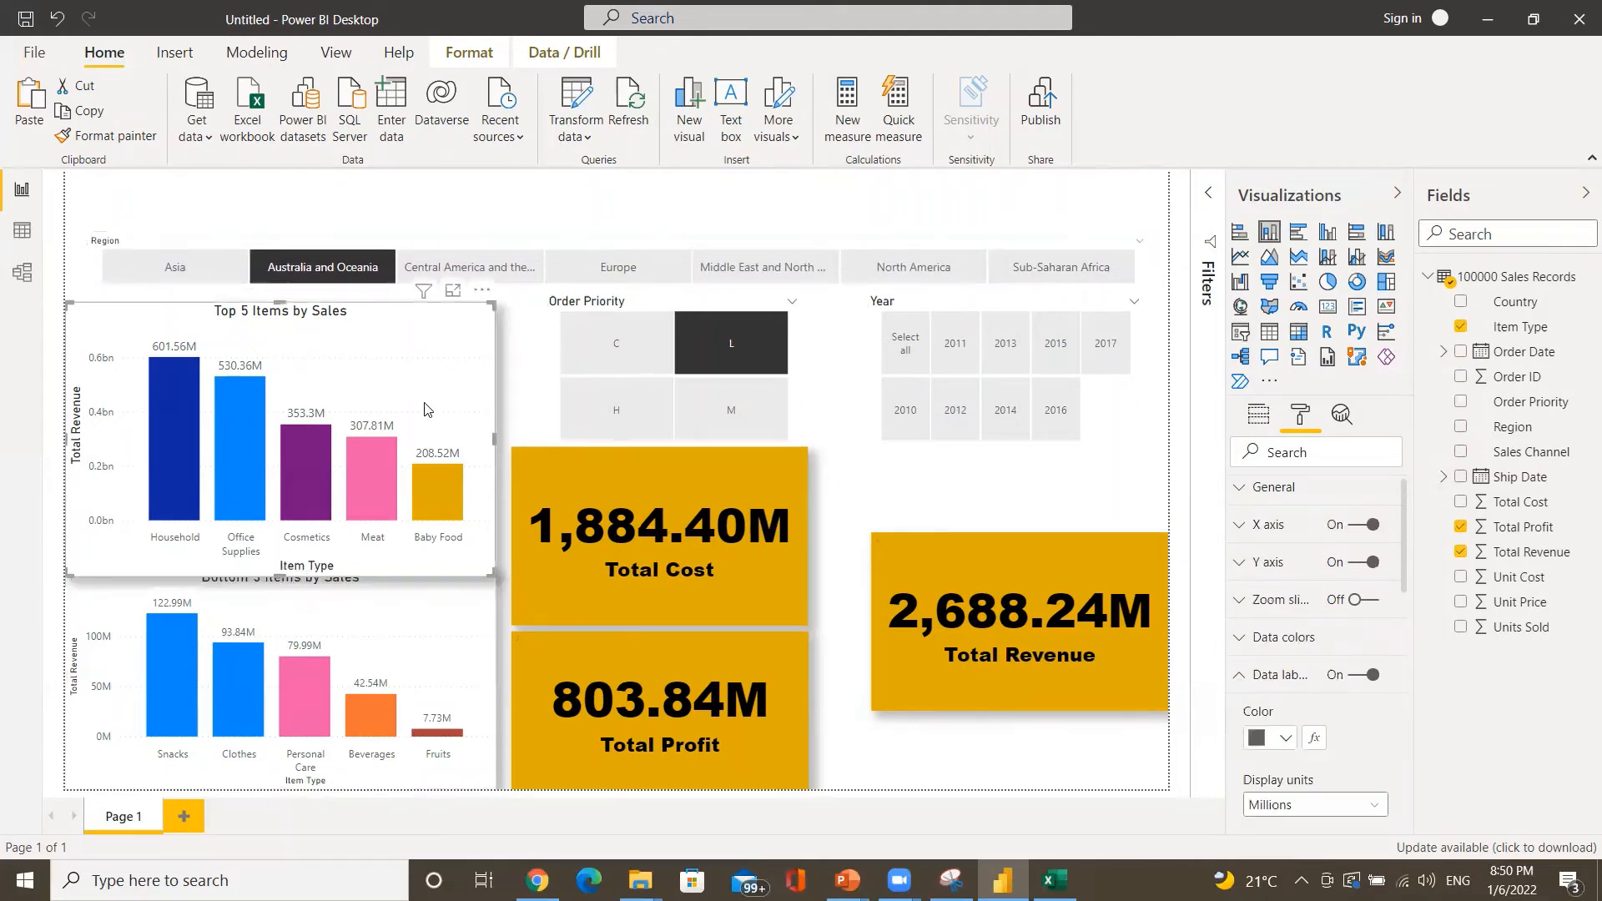
{"action": "left_click_drag", "start_coordinate": [281, 571], "coordinate": [263, 534]}
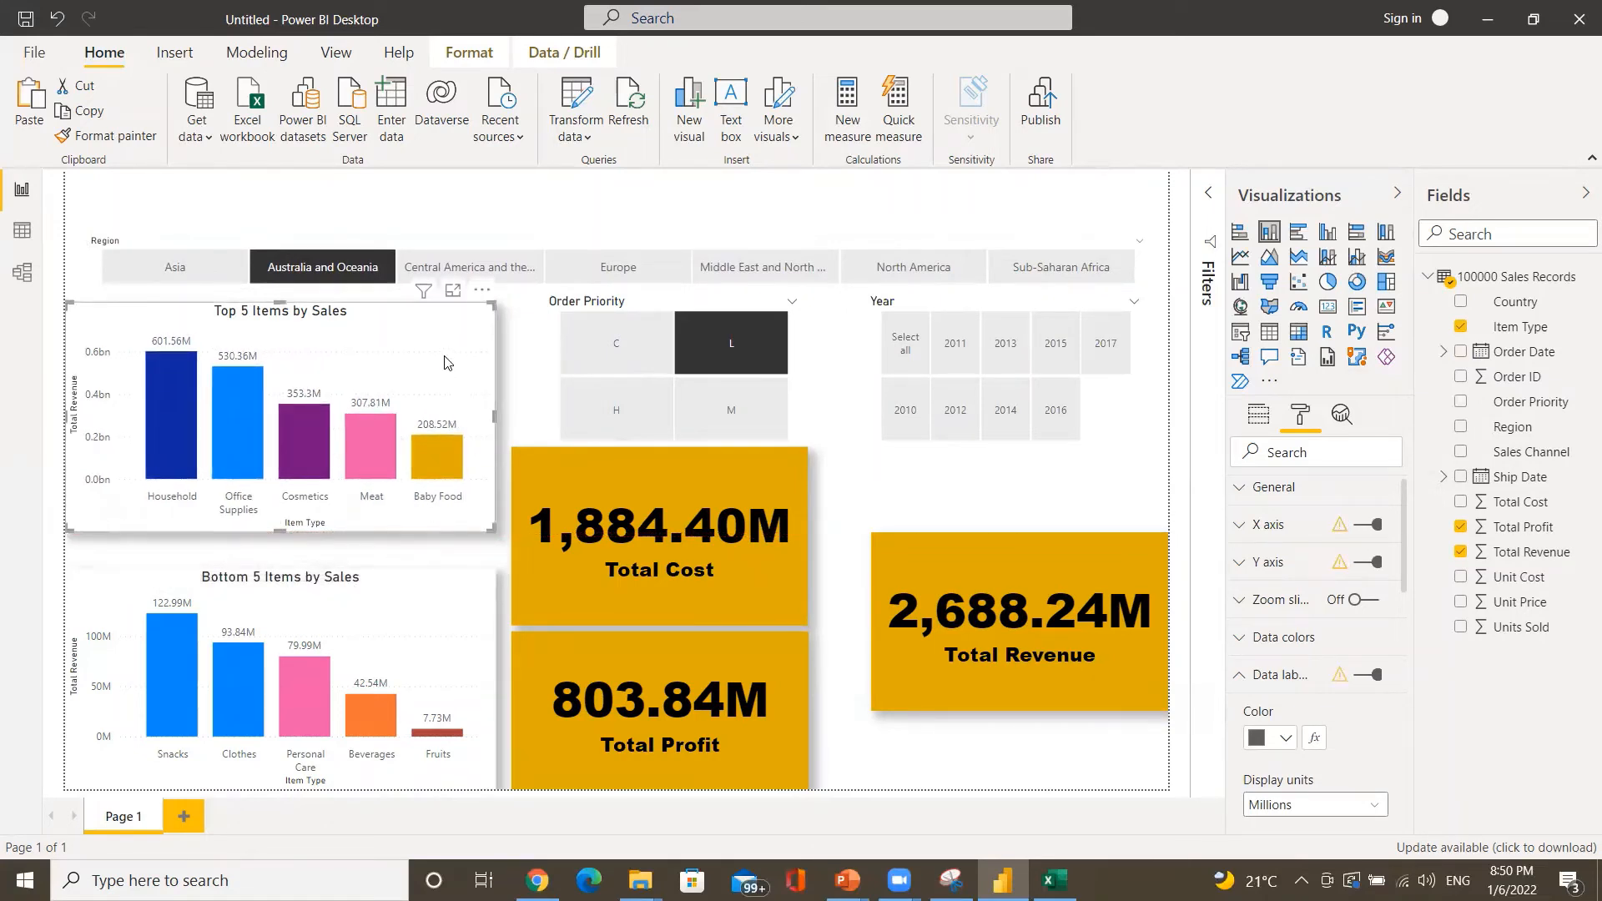
- Move the Top 5 Items by Sales chart slightly down and the Total Revenue card down to the page's lower edge
{"action": "left_click_drag", "start_coordinate": [444, 369], "coordinate": [444, 376]}
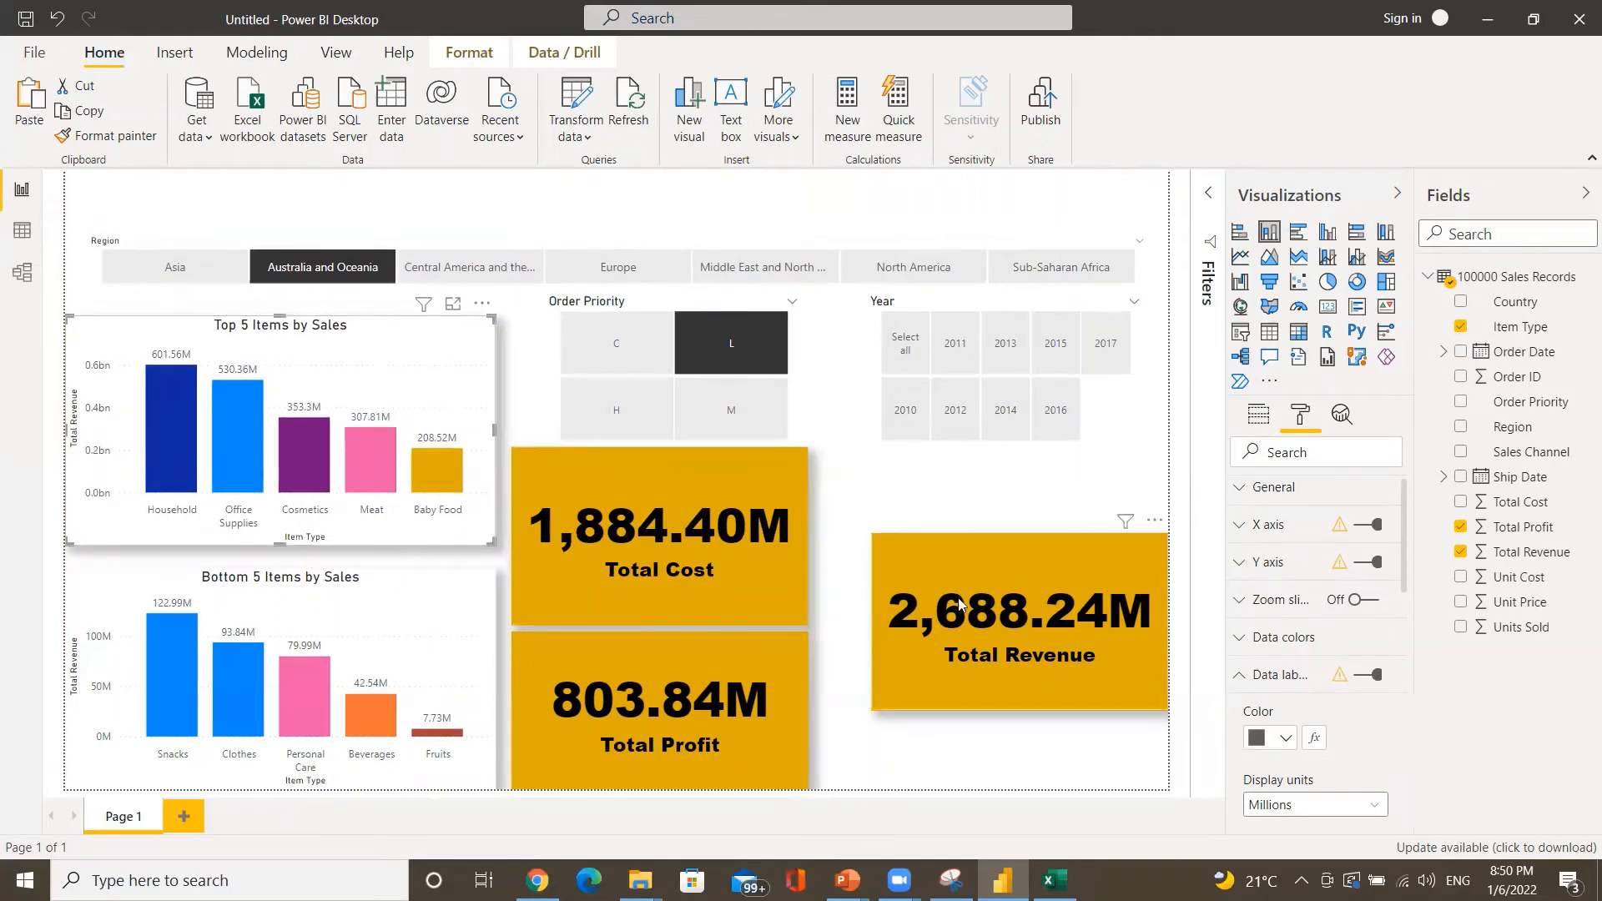
{"action": "left_click_drag", "start_coordinate": [990, 569], "coordinate": [960, 649]}
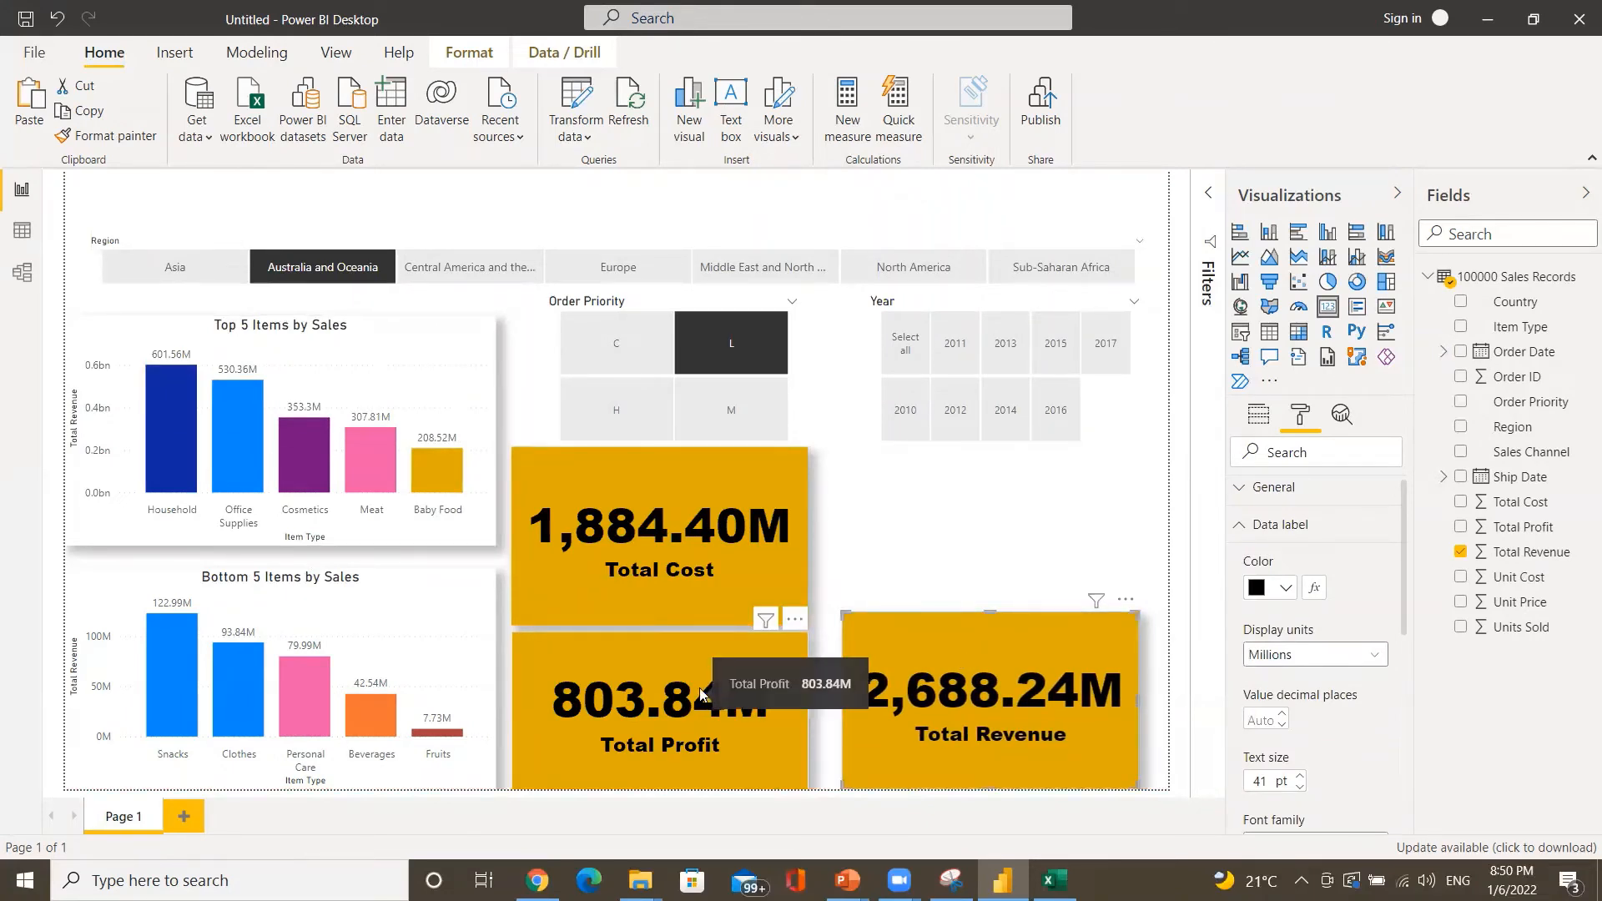
{"action": "left_click", "coordinate": [688, 471]}
- Make the Year slicer taller from its lower edge so its buttons form three rows of three
{"action": "left_click", "coordinate": [1110, 403]}
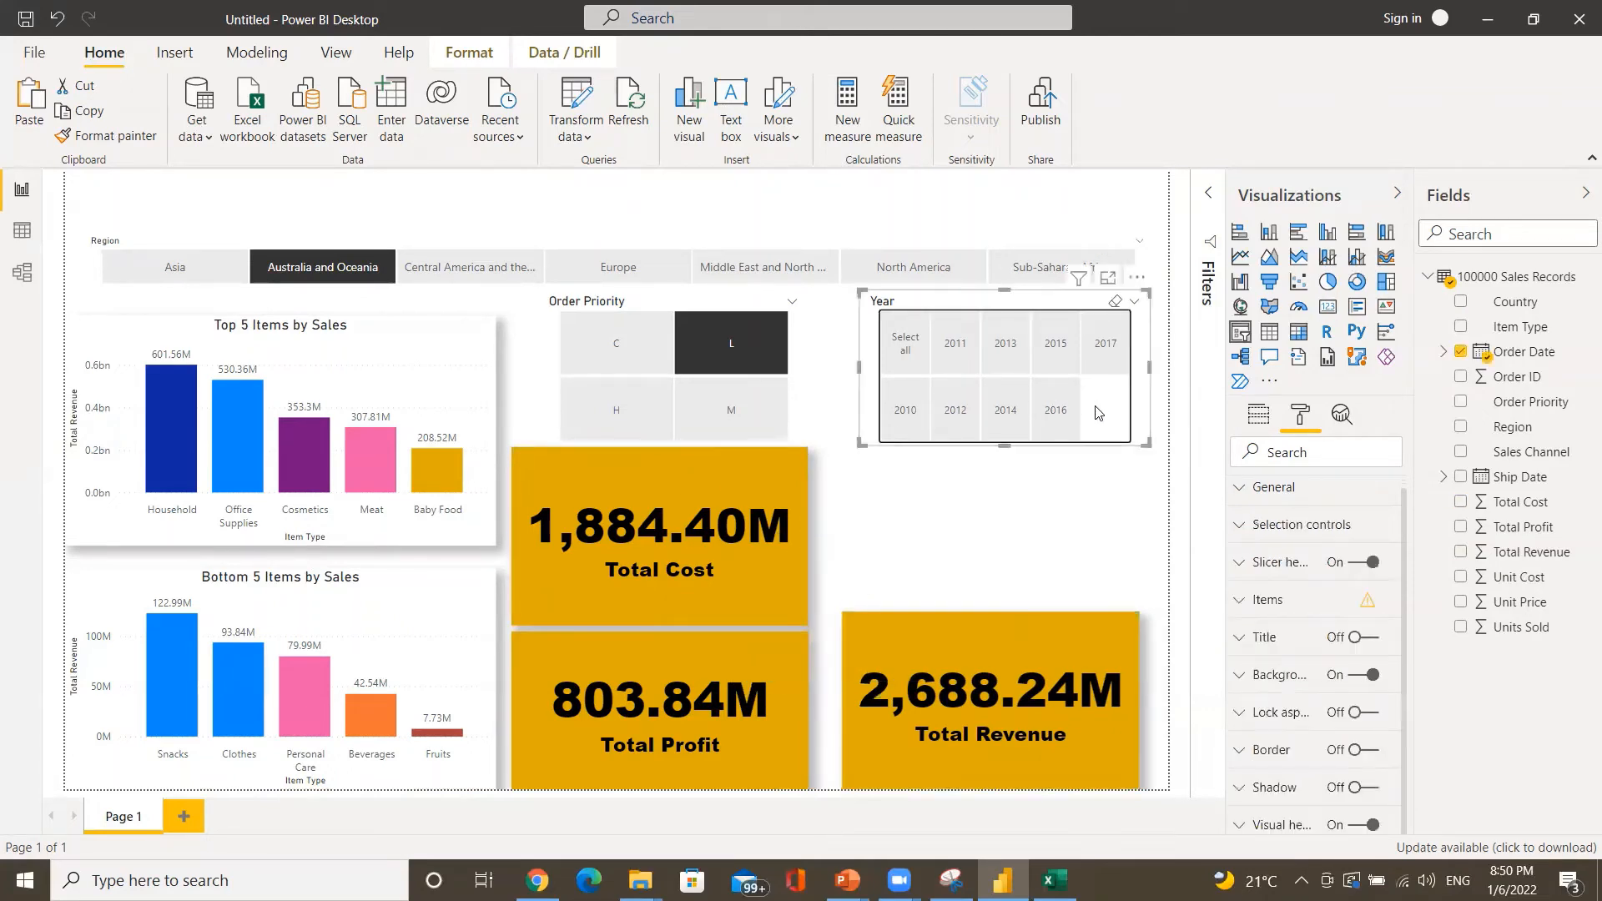
{"action": "left_click_drag", "start_coordinate": [1004, 443], "coordinate": [1008, 534]}
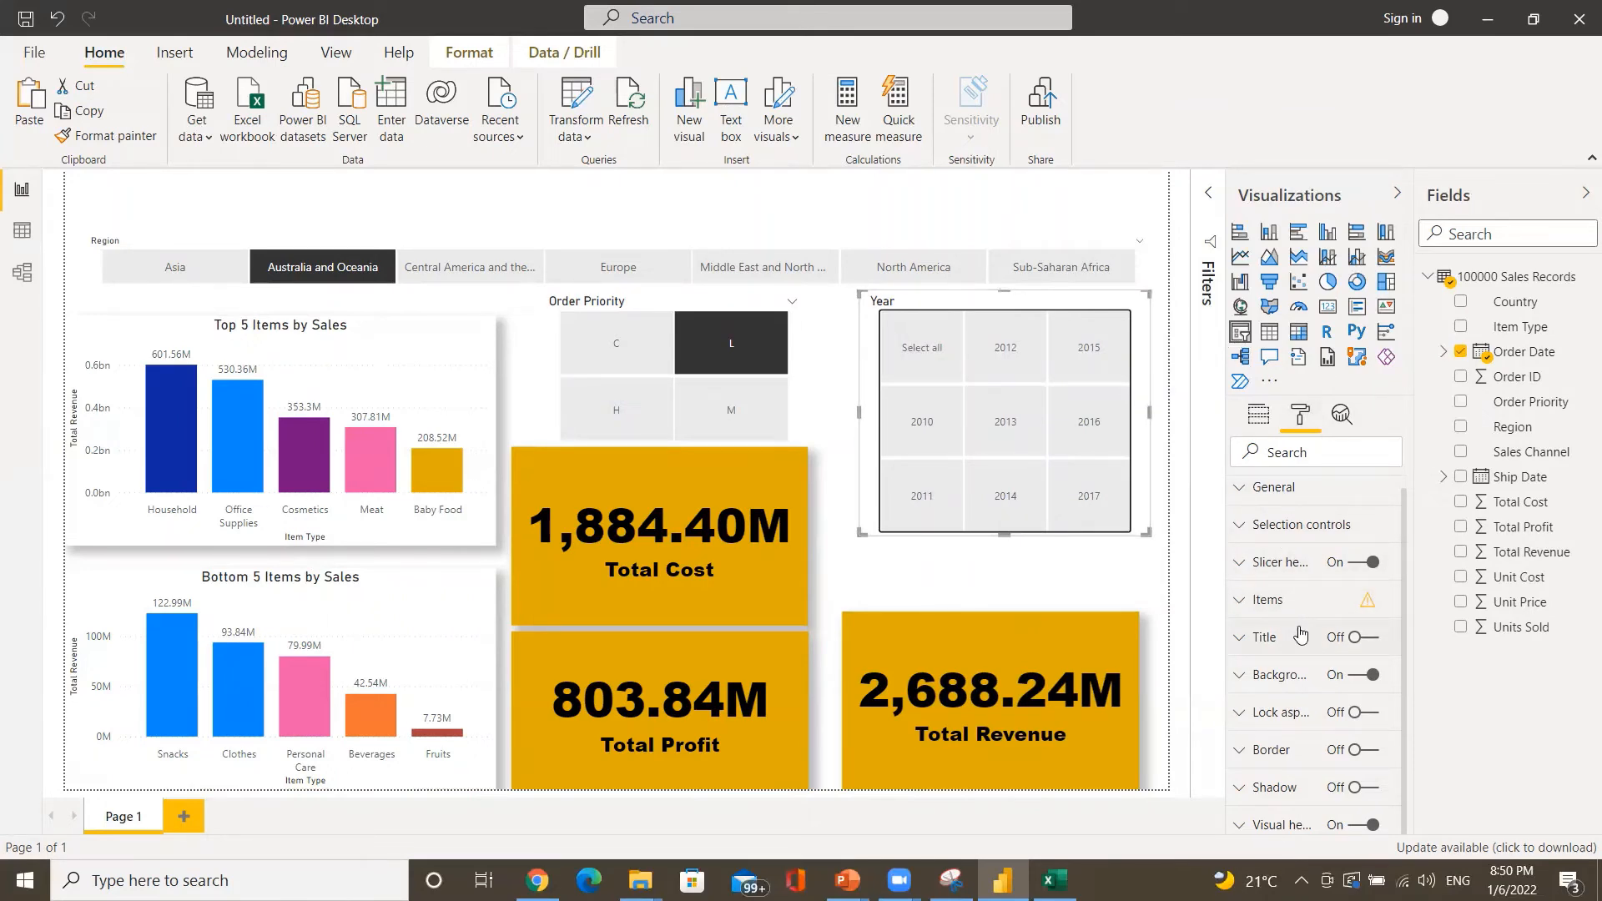
{"action": "left_click", "coordinate": [1288, 524]}
{"action": "left_click", "coordinate": [1293, 528]}
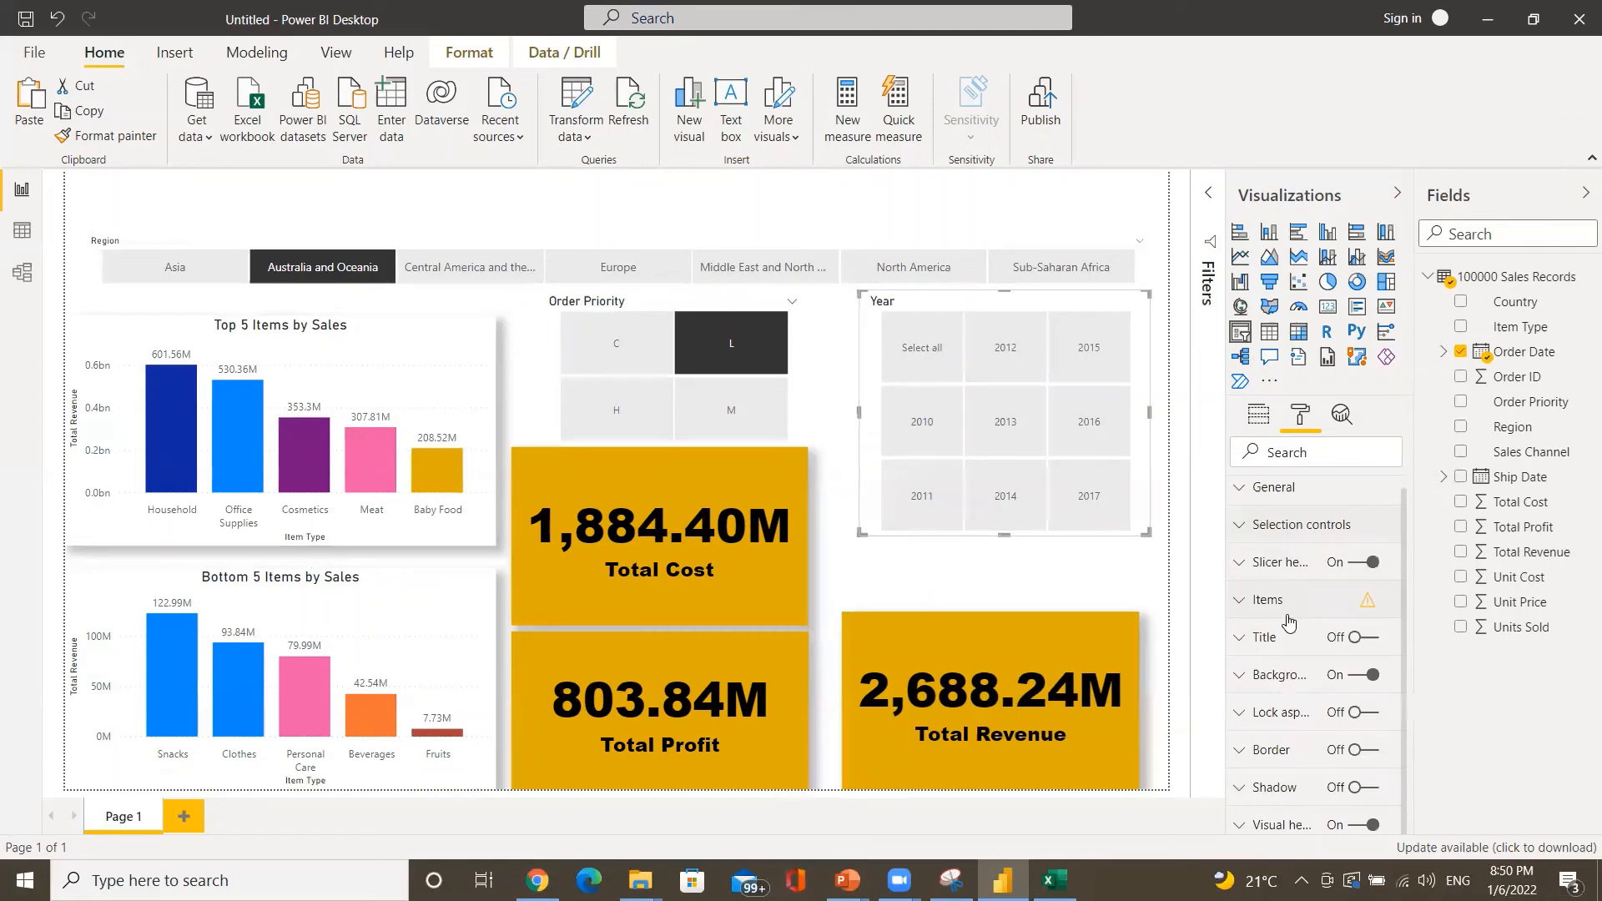
- Set the Year slicer's background color to pink after trying gold
{"action": "scroll", "coordinate": [1289, 621], "scroll_direction": "up", "scroll_amount": 1}
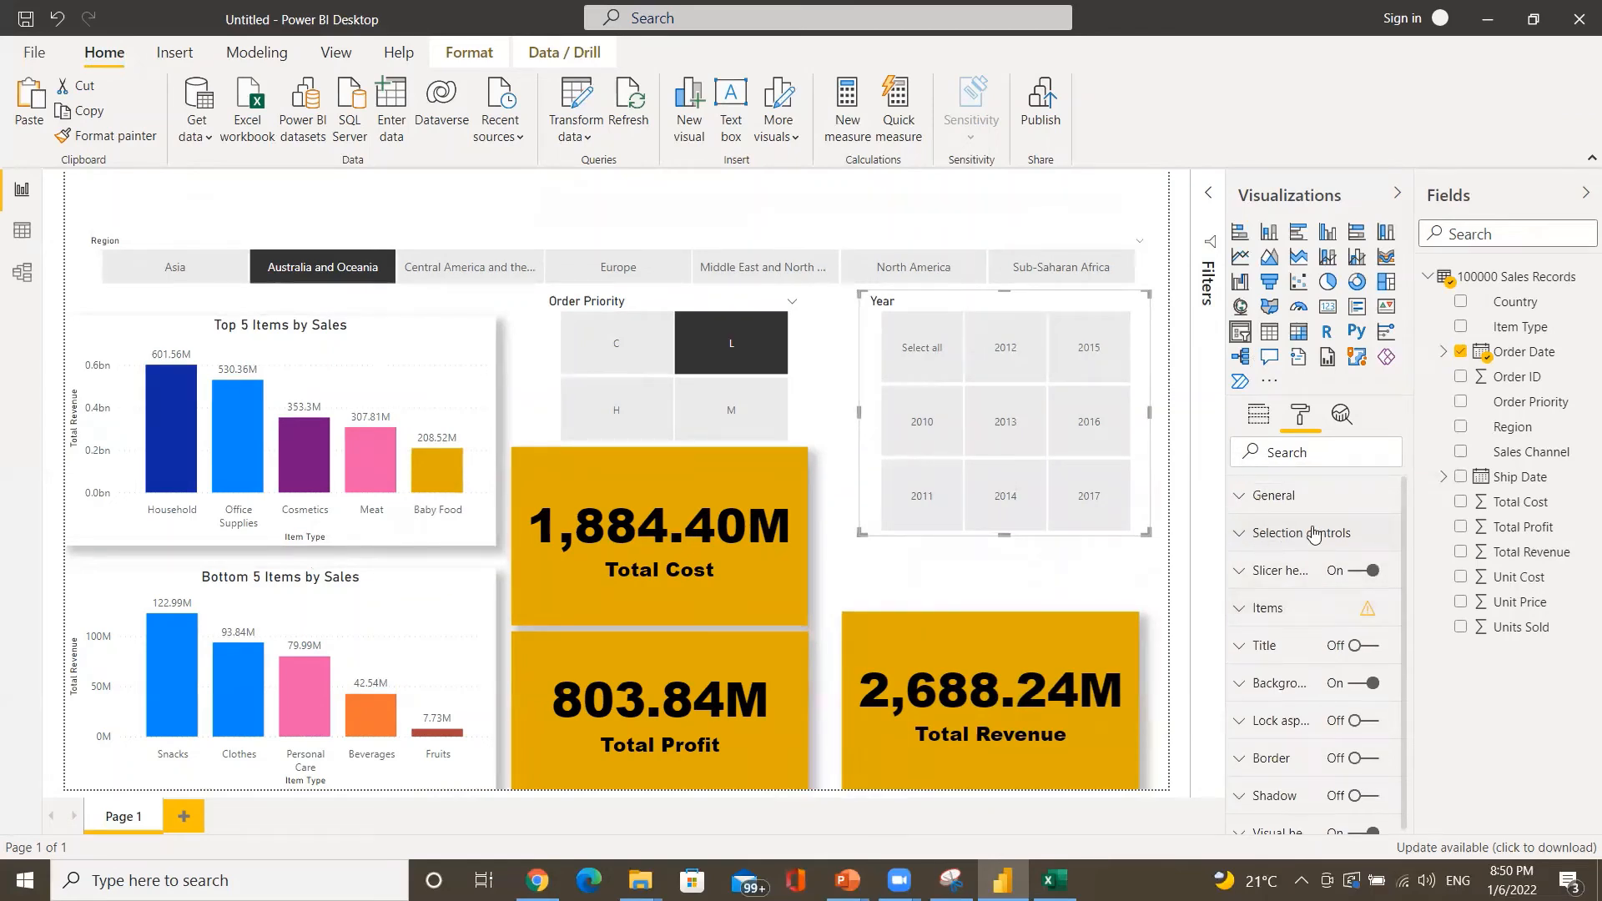
{"action": "left_click", "coordinate": [1268, 687]}
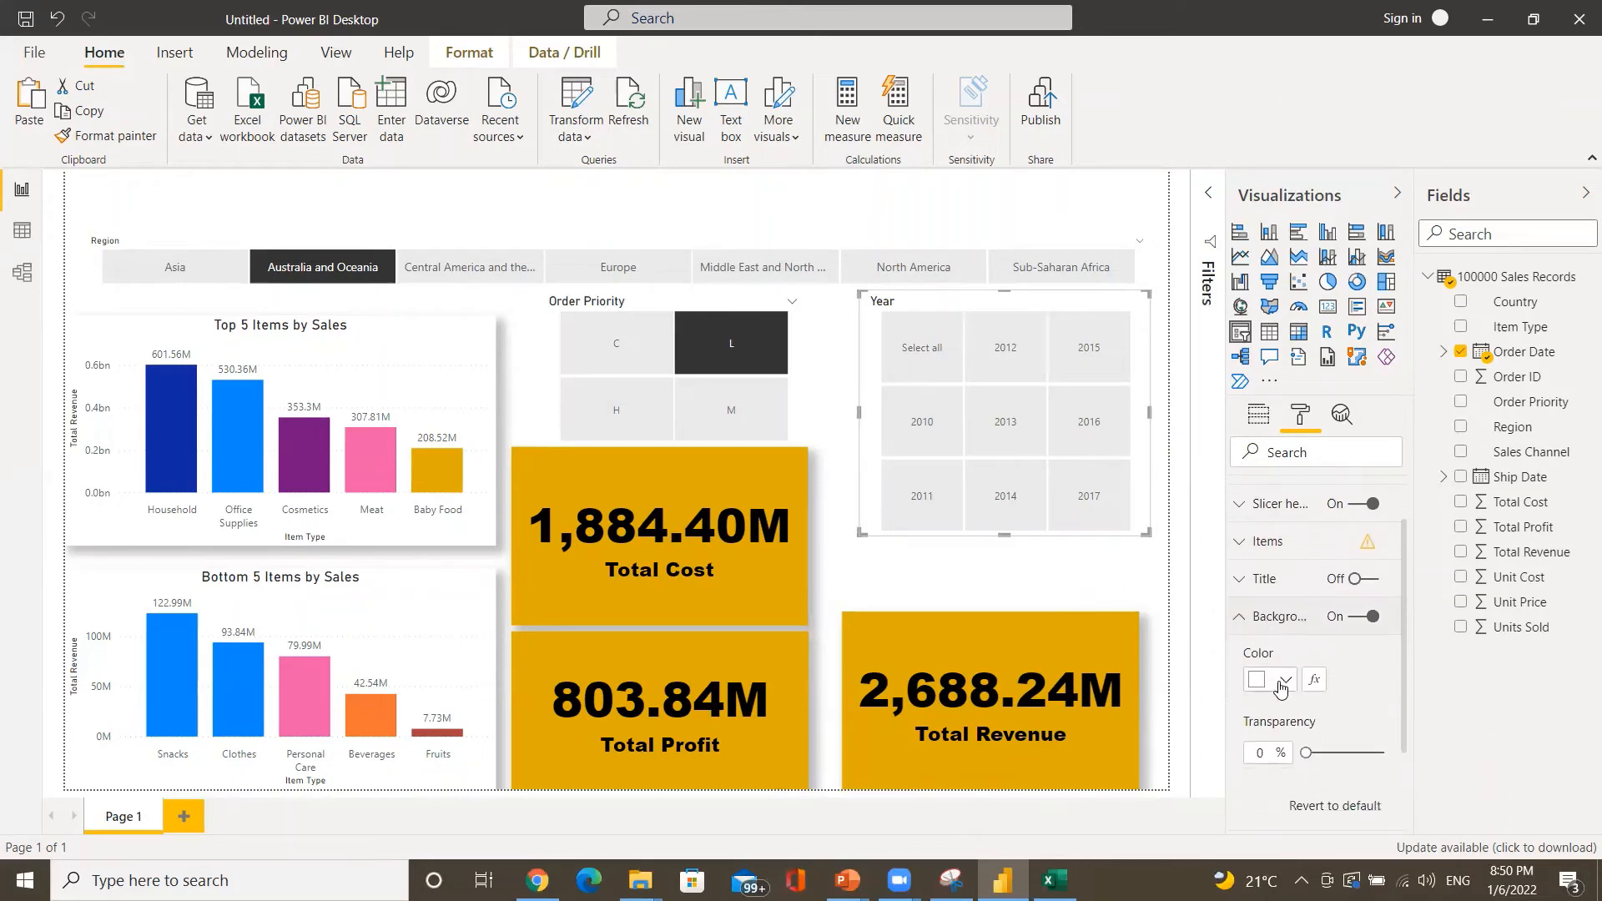
{"action": "left_click", "coordinate": [1286, 682]}
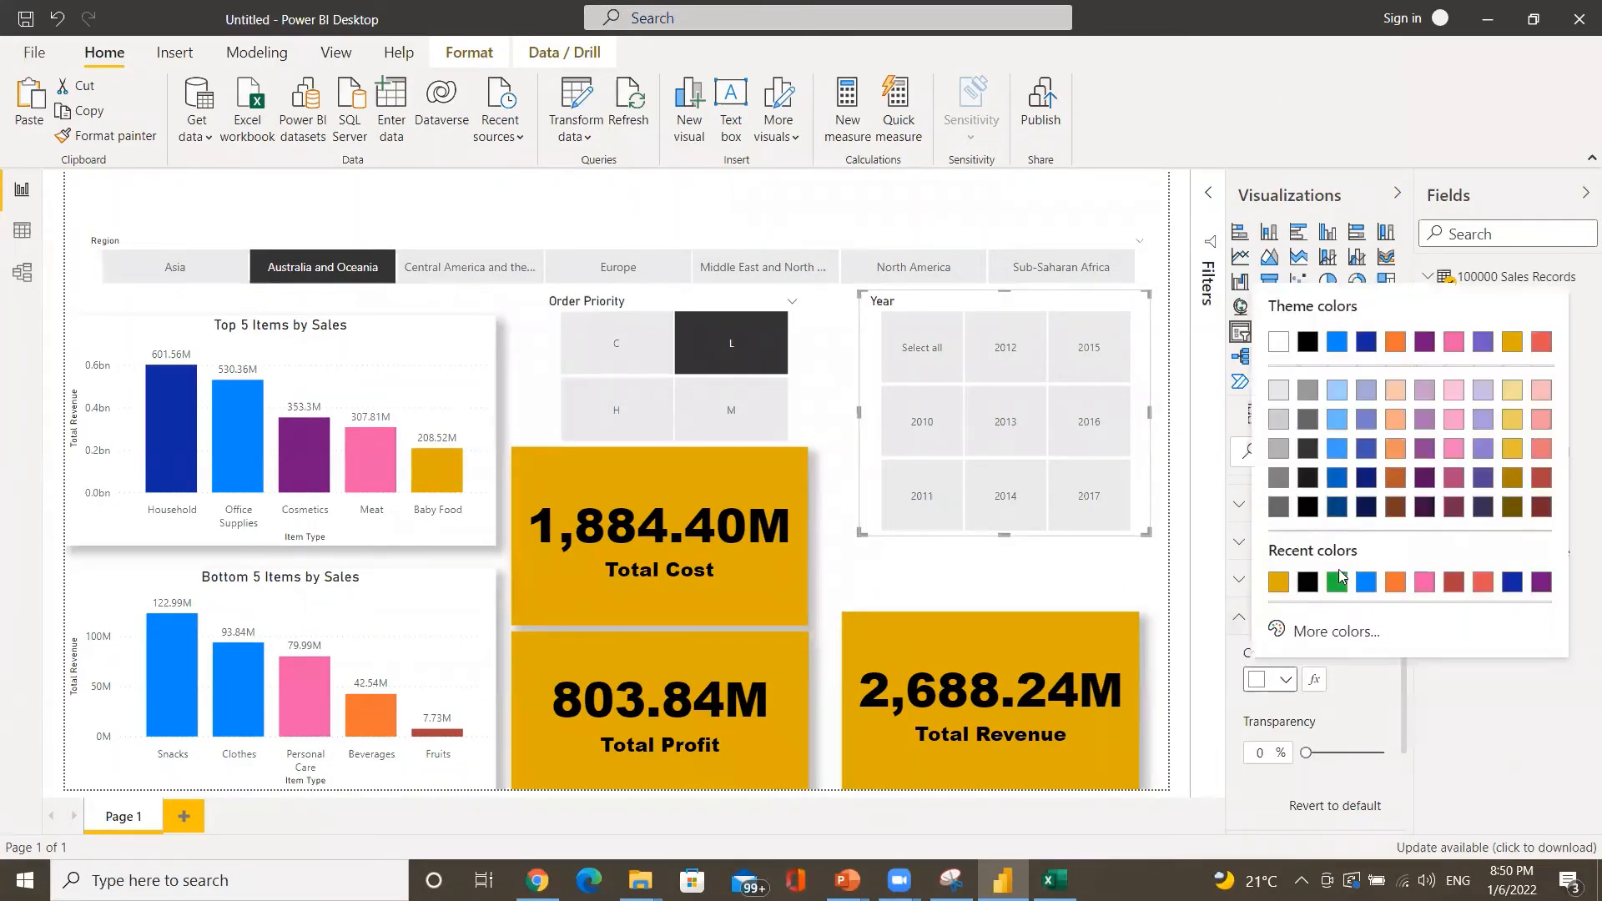
{"action": "left_click", "coordinate": [1277, 582]}
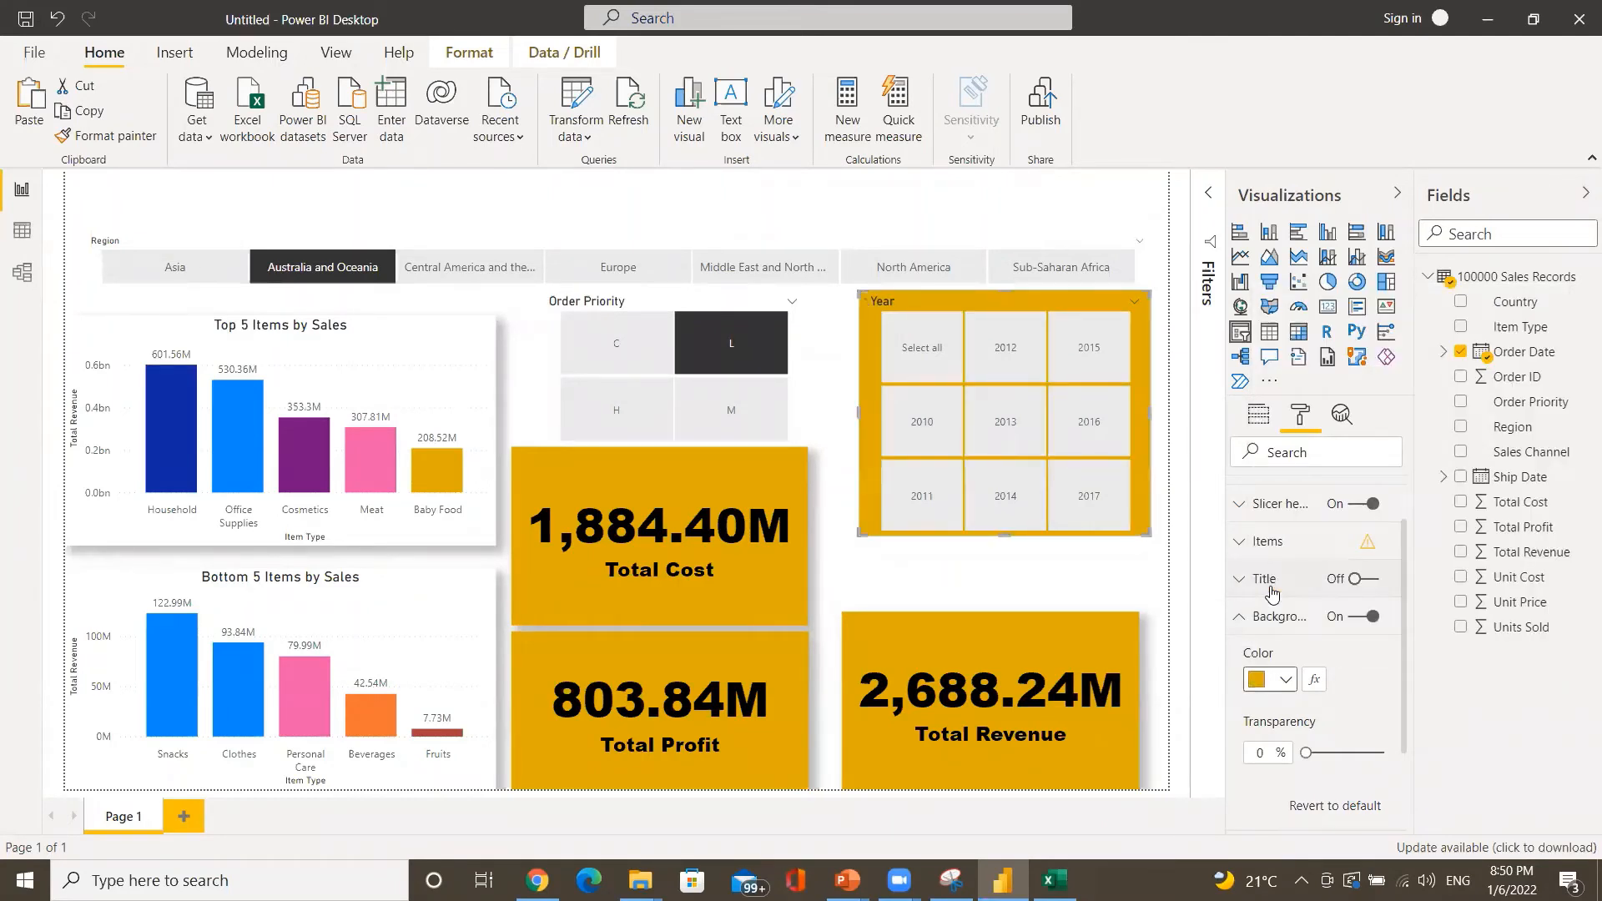
{"action": "left_click", "coordinate": [1286, 682]}
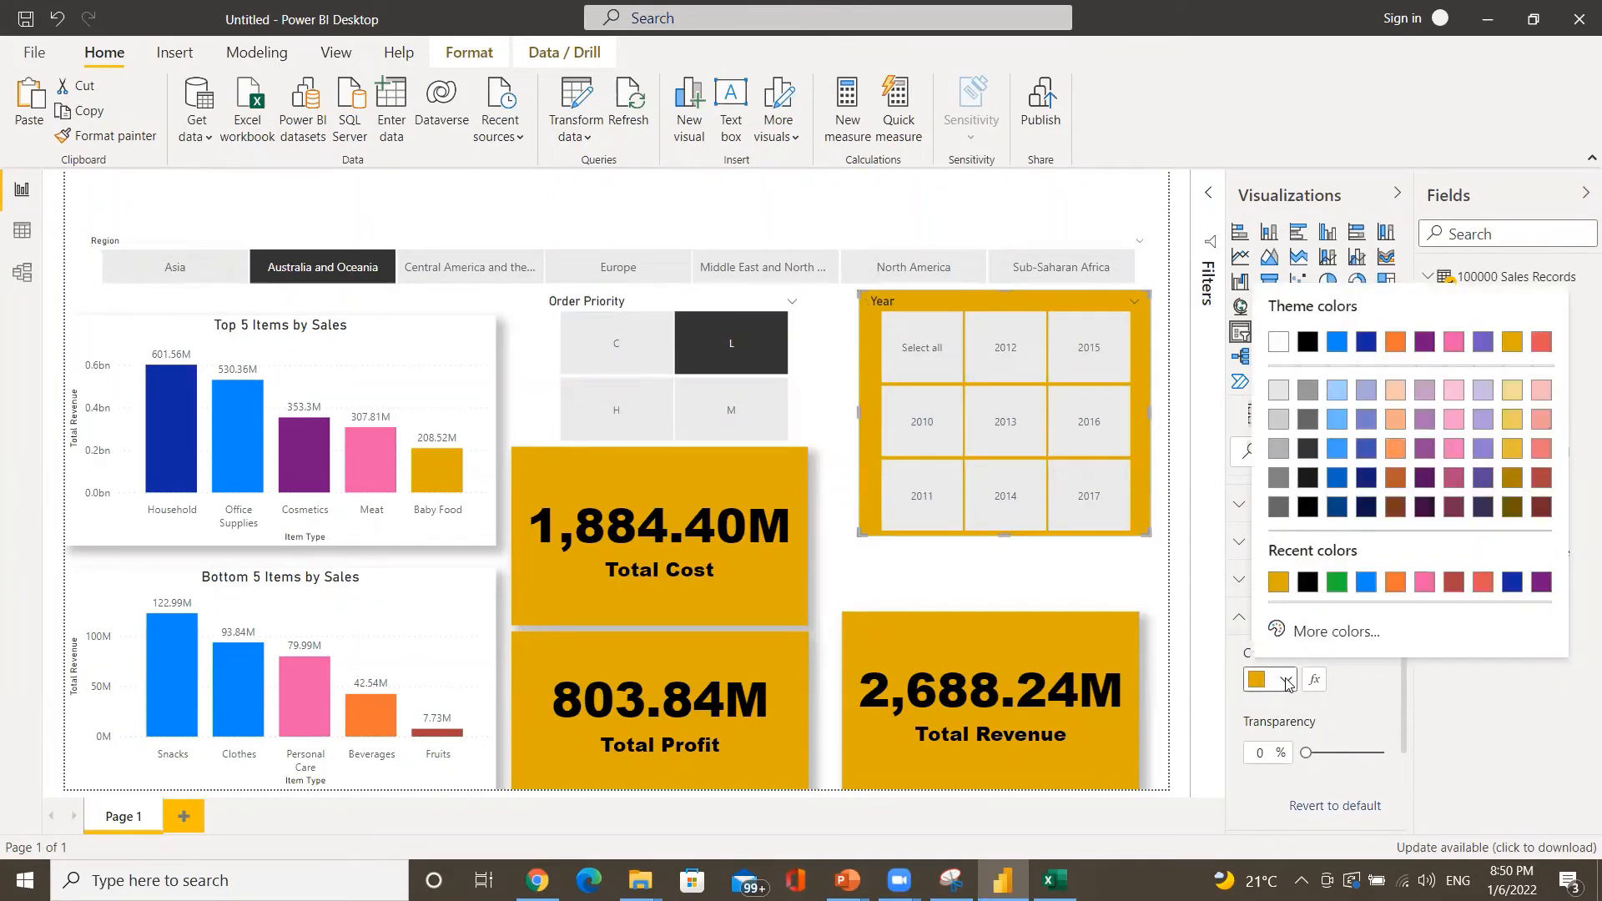
{"action": "left_click", "coordinate": [1426, 583]}
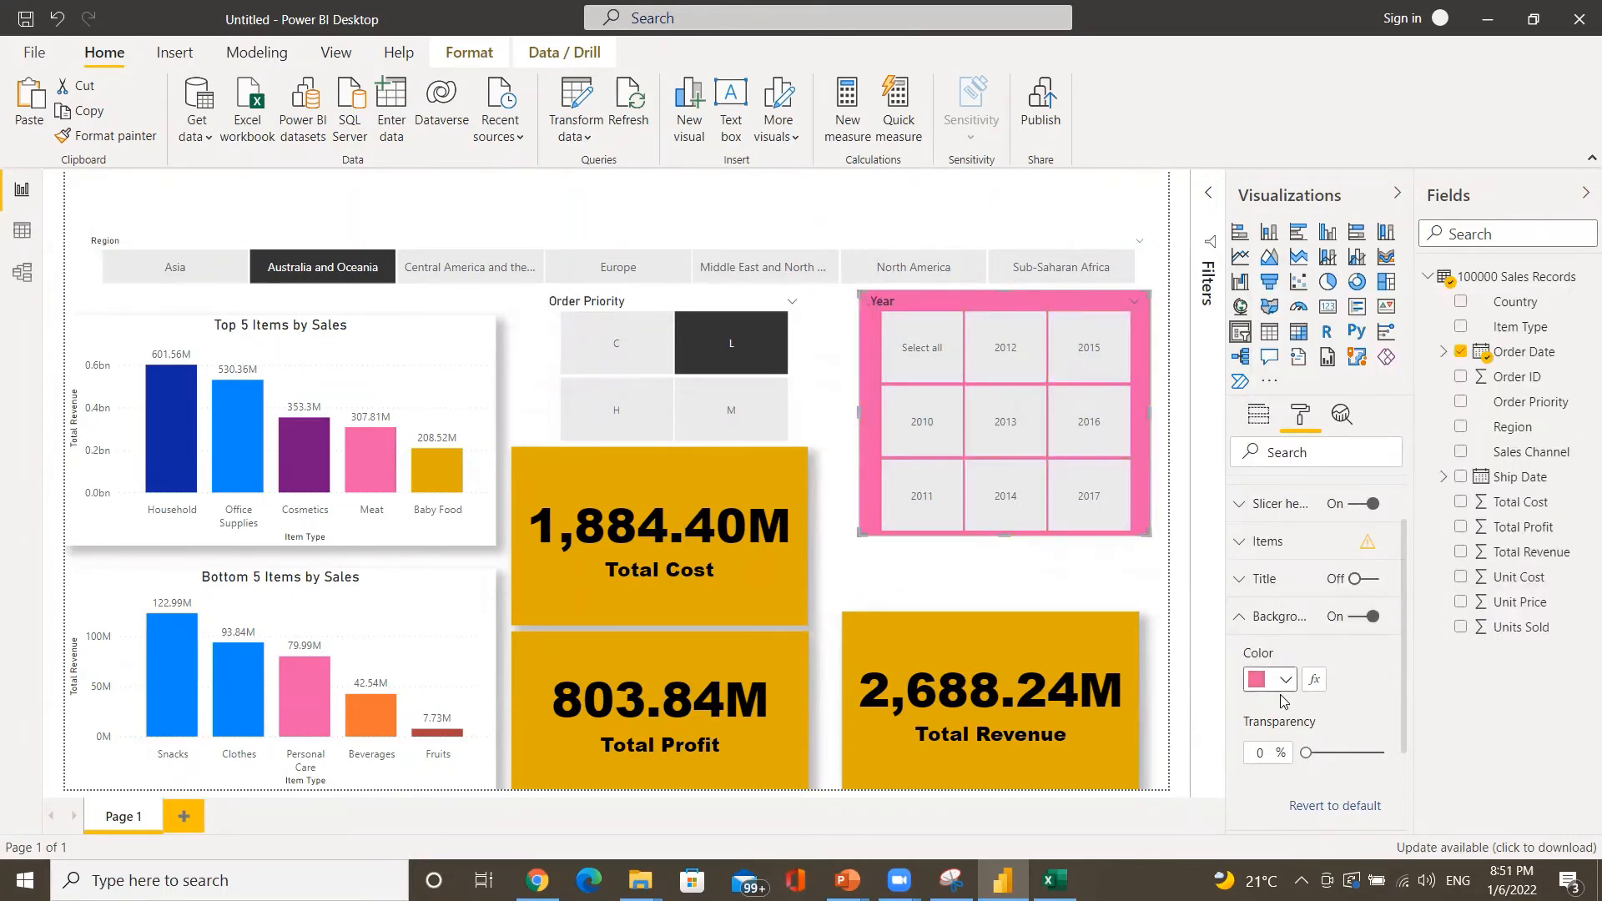
- Turn on the shadow for the Year slicer
{"action": "scroll", "coordinate": [1373, 677], "scroll_direction": "down", "scroll_amount": 1}
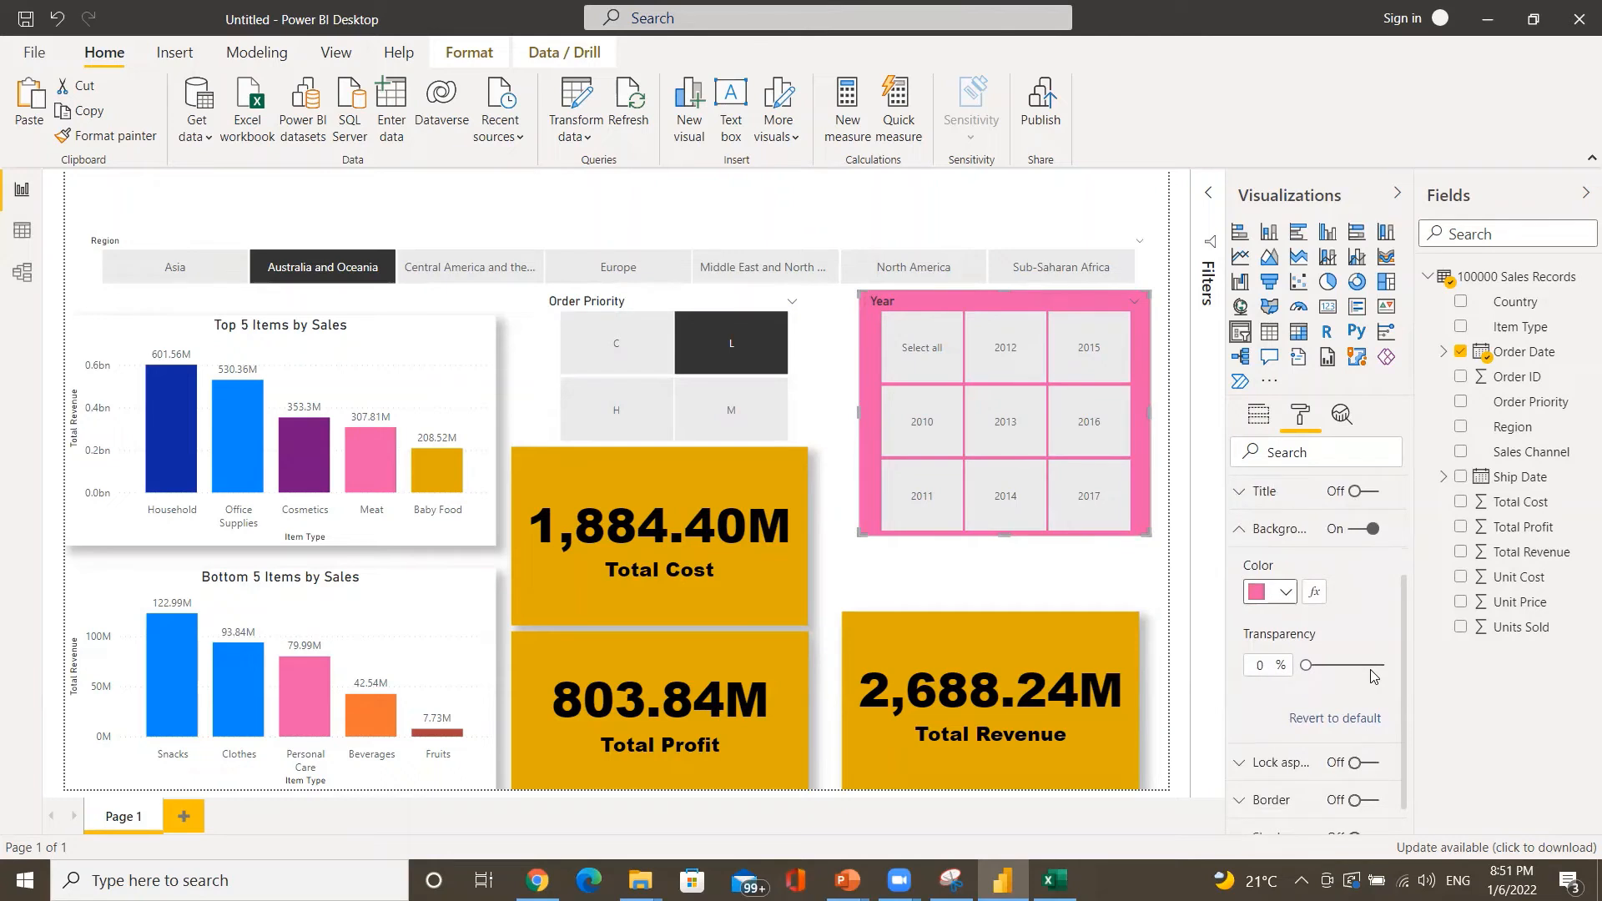
{"action": "scroll", "coordinate": [1373, 677], "scroll_direction": "up", "scroll_amount": 2}
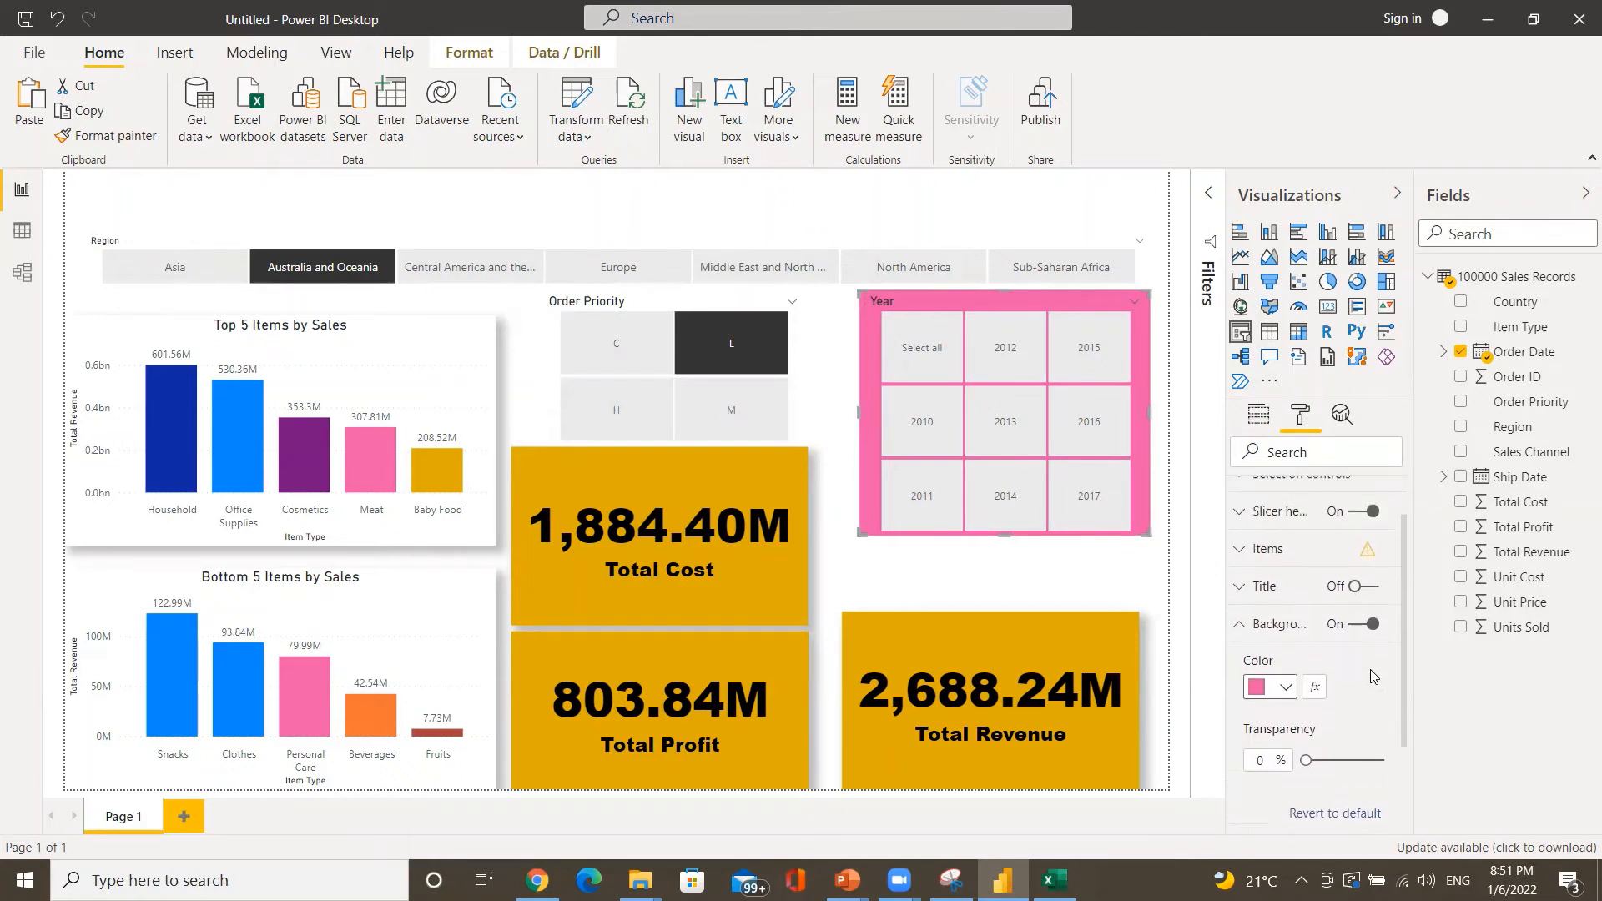
{"action": "scroll", "coordinate": [1373, 676], "scroll_direction": "up", "scroll_amount": 1}
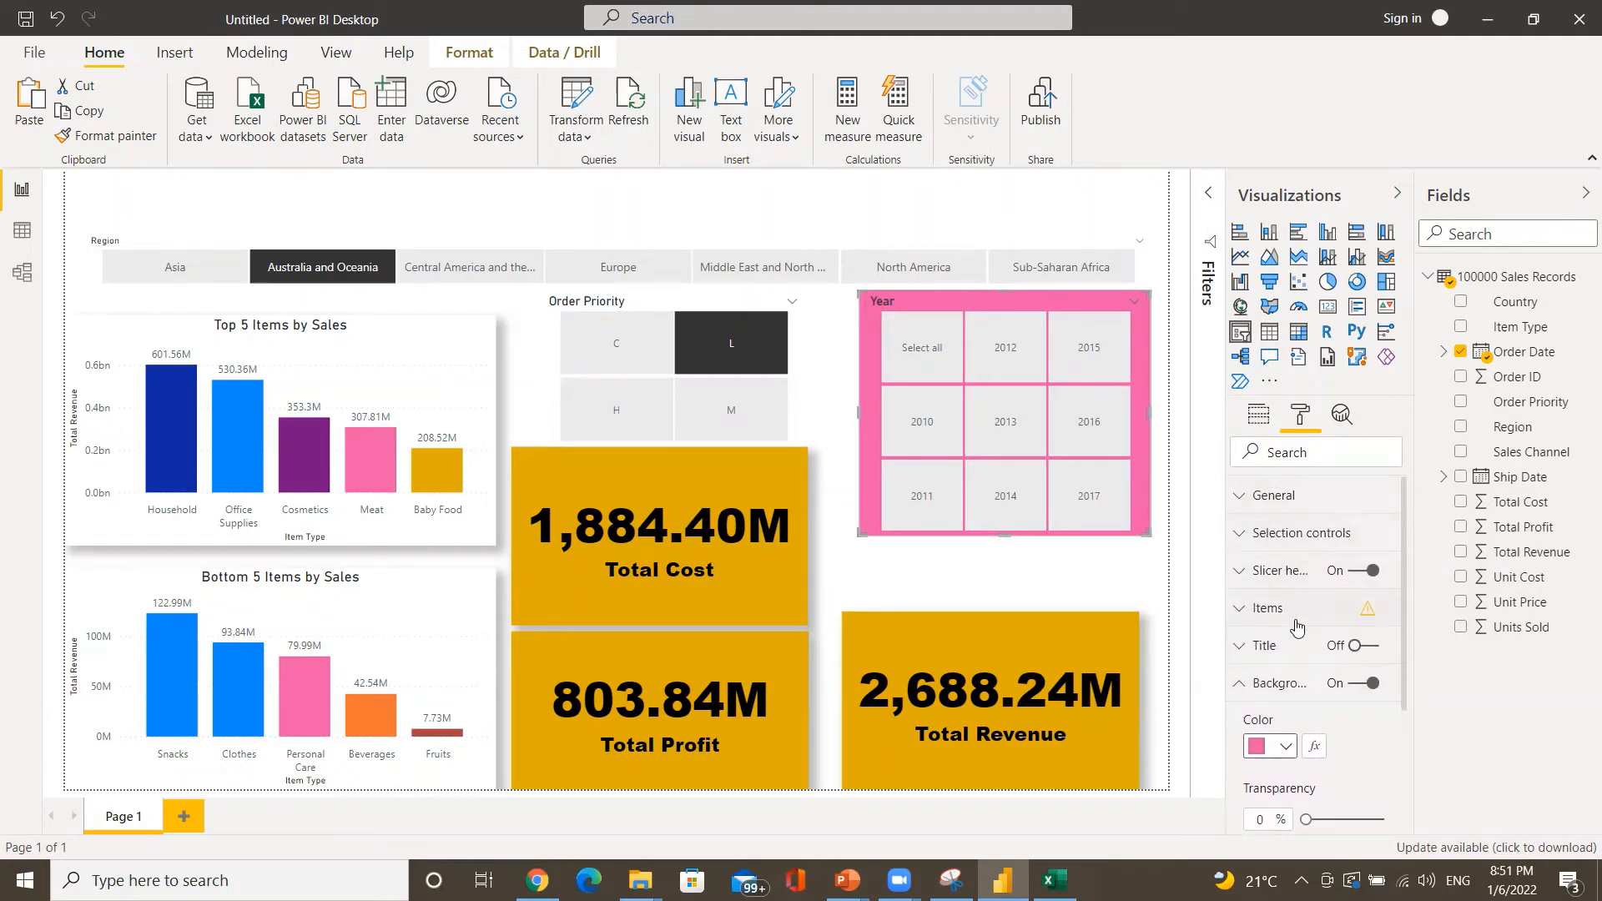
{"action": "scroll", "coordinate": [1297, 665], "scroll_direction": "down", "scroll_amount": 2}
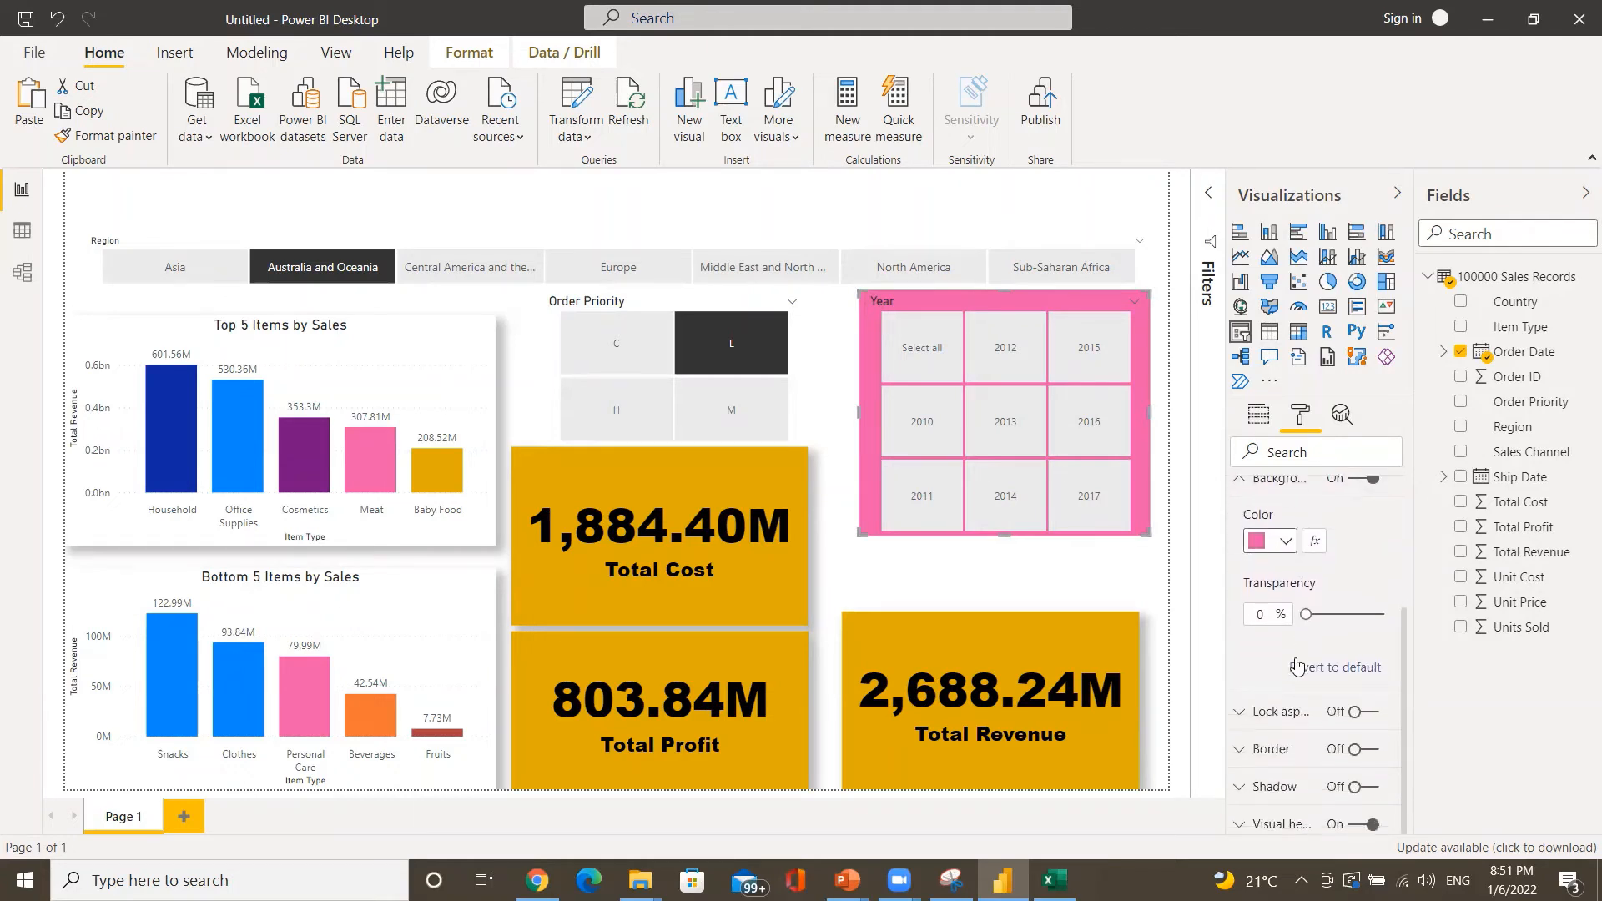
{"action": "scroll", "coordinate": [1298, 666], "scroll_direction": "up", "scroll_amount": 1}
{"action": "scroll", "coordinate": [1298, 666], "scroll_direction": "down", "scroll_amount": 1}
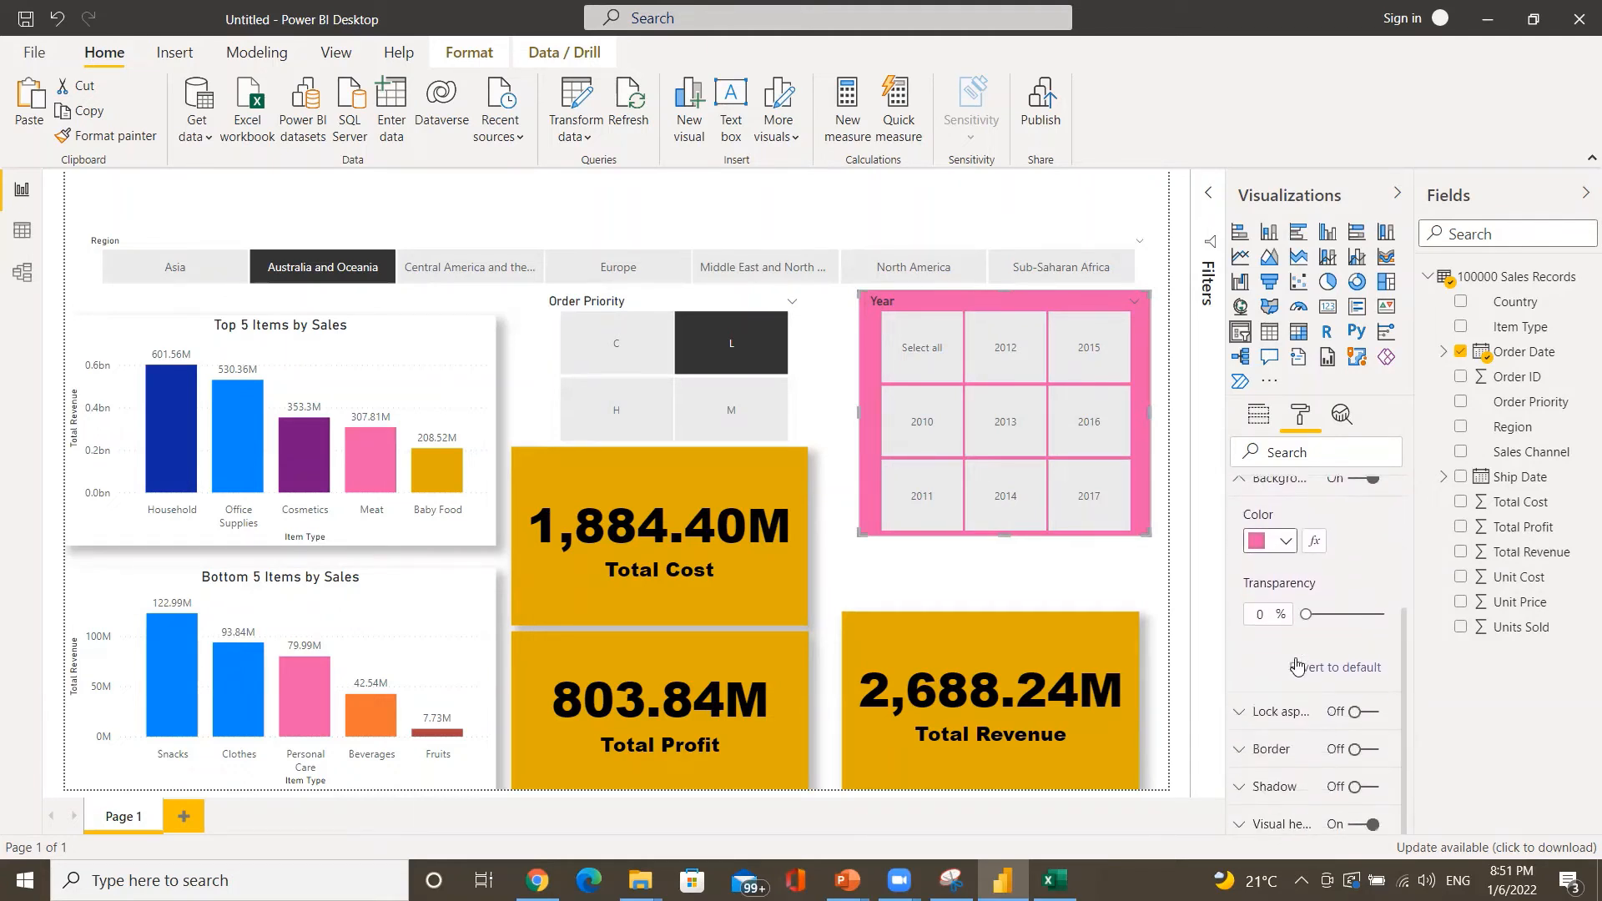
{"action": "left_click", "coordinate": [1366, 790]}
{"action": "scroll", "coordinate": [1306, 697], "scroll_direction": "up", "scroll_amount": 2}
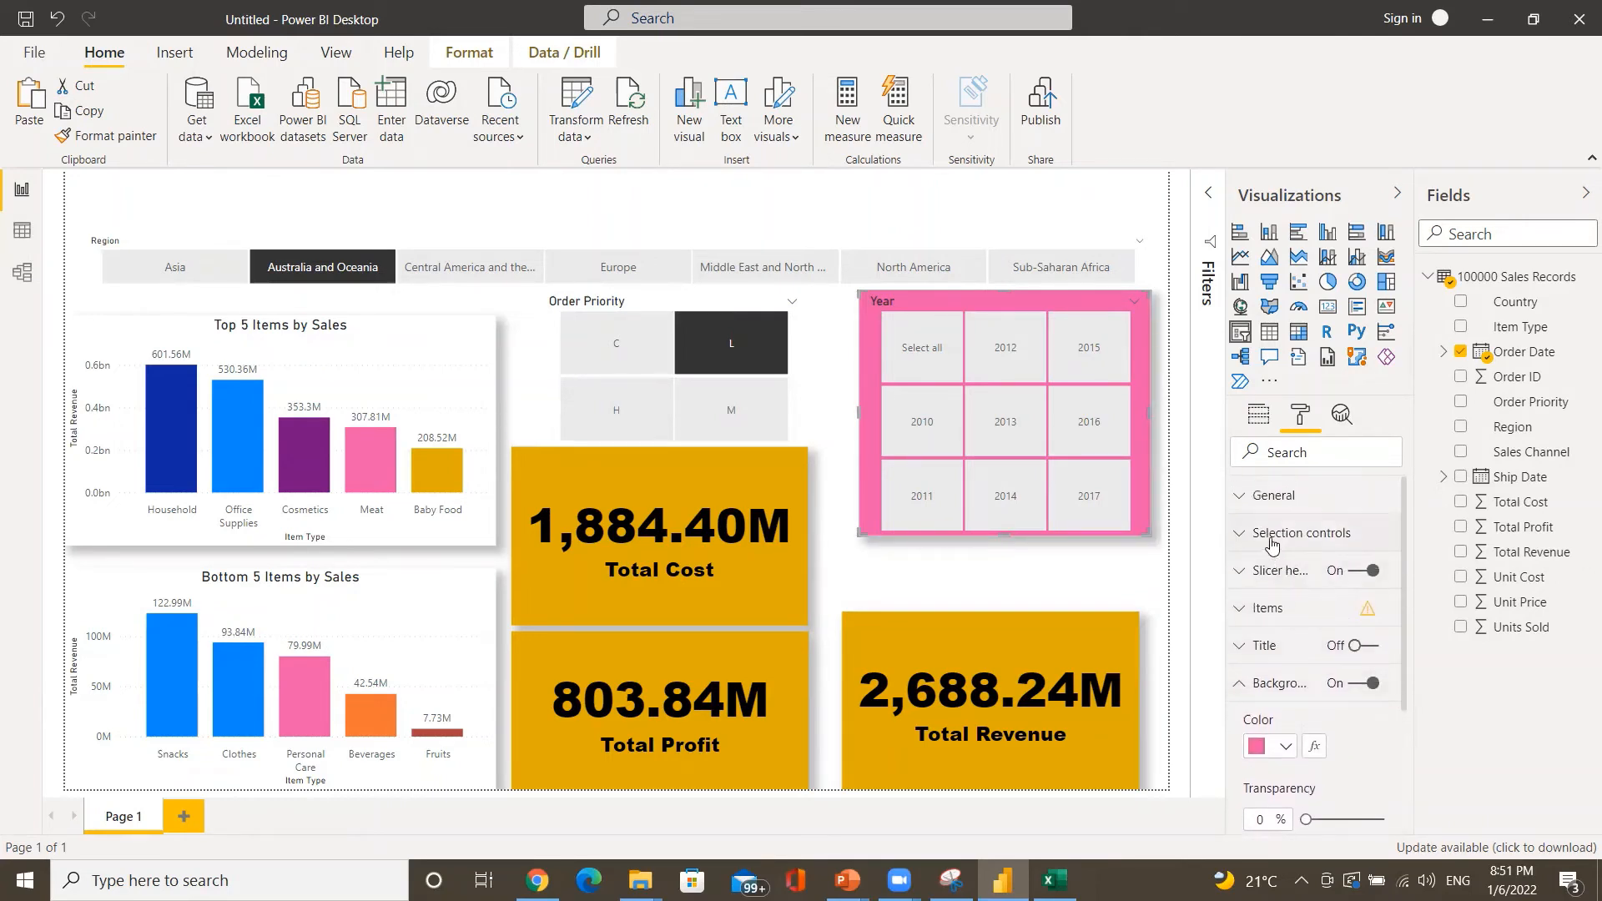
- Look through the Year slicer's General settings, such as outline, orientation, position and size
{"action": "left_click", "coordinate": [1270, 538]}
{"action": "left_click", "coordinate": [1270, 536]}
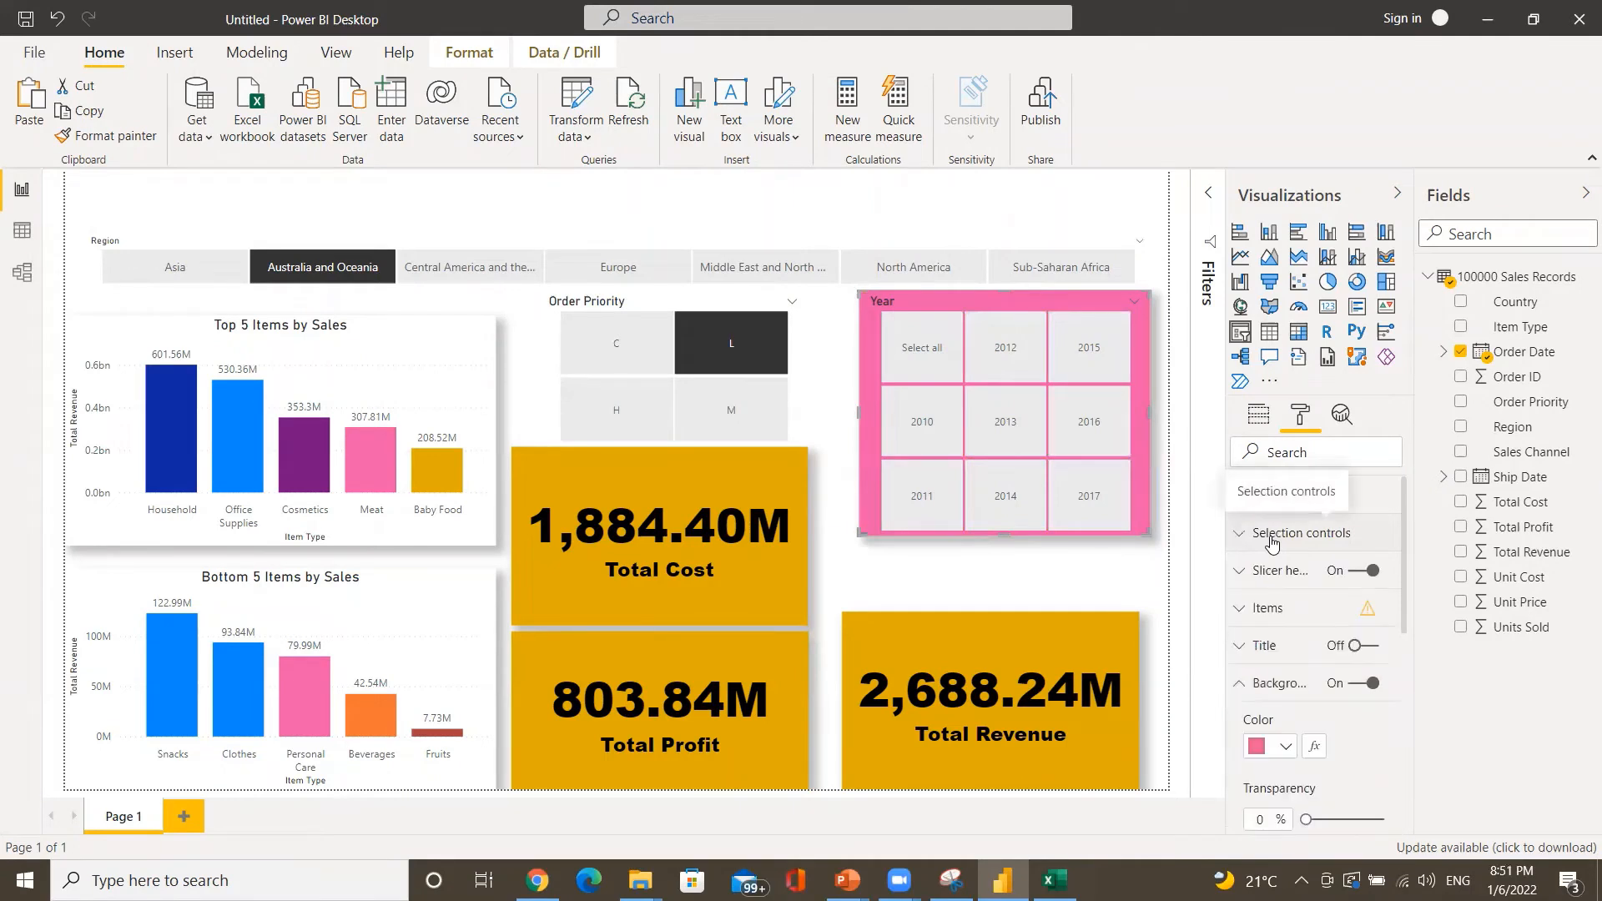
{"action": "left_click", "coordinate": [1260, 499]}
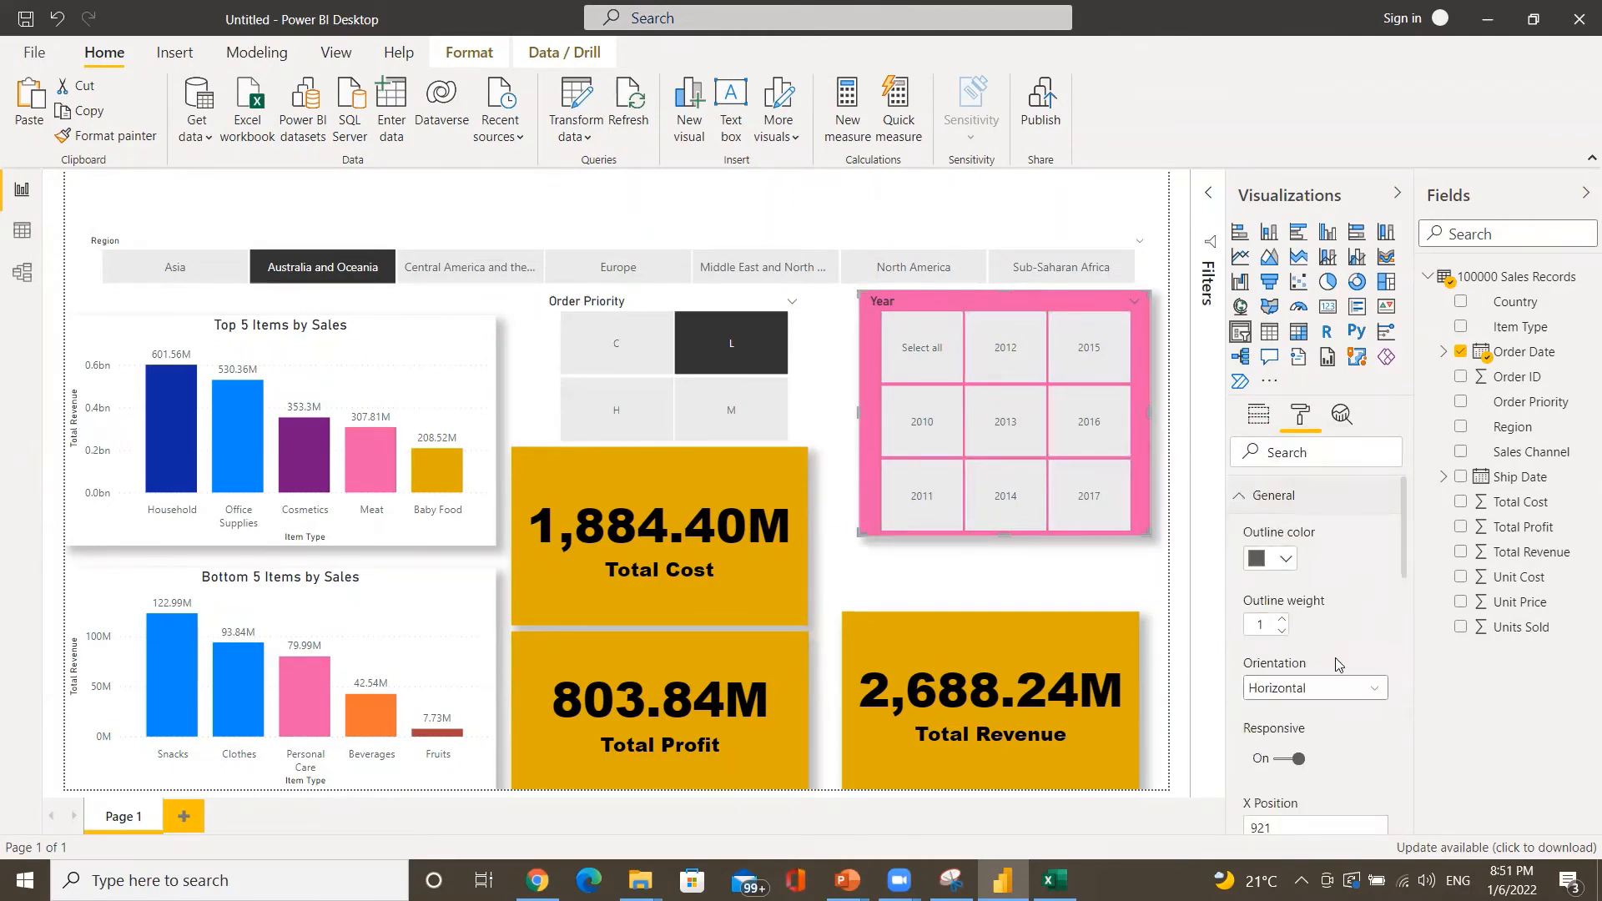
{"action": "scroll", "coordinate": [1337, 665], "scroll_direction": "down", "scroll_amount": 1}
{"action": "scroll", "coordinate": [1337, 665], "scroll_direction": "down", "scroll_amount": 6}
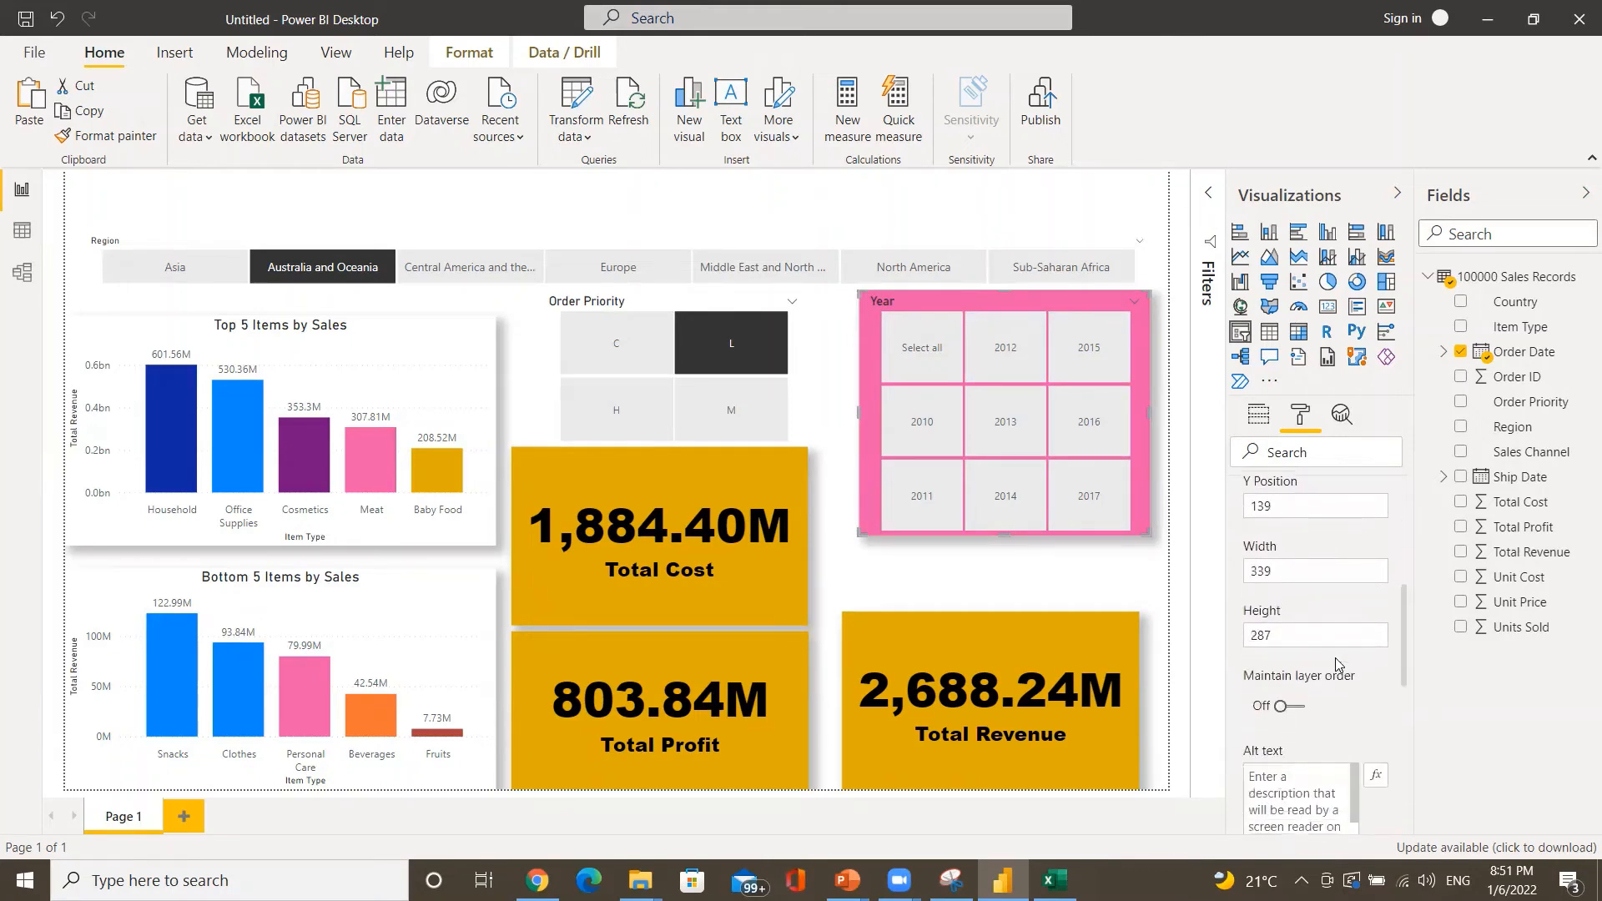
{"action": "scroll", "coordinate": [1338, 663], "scroll_direction": "up", "scroll_amount": 3}
{"action": "scroll", "coordinate": [1337, 659], "scroll_direction": "up", "scroll_amount": 4}
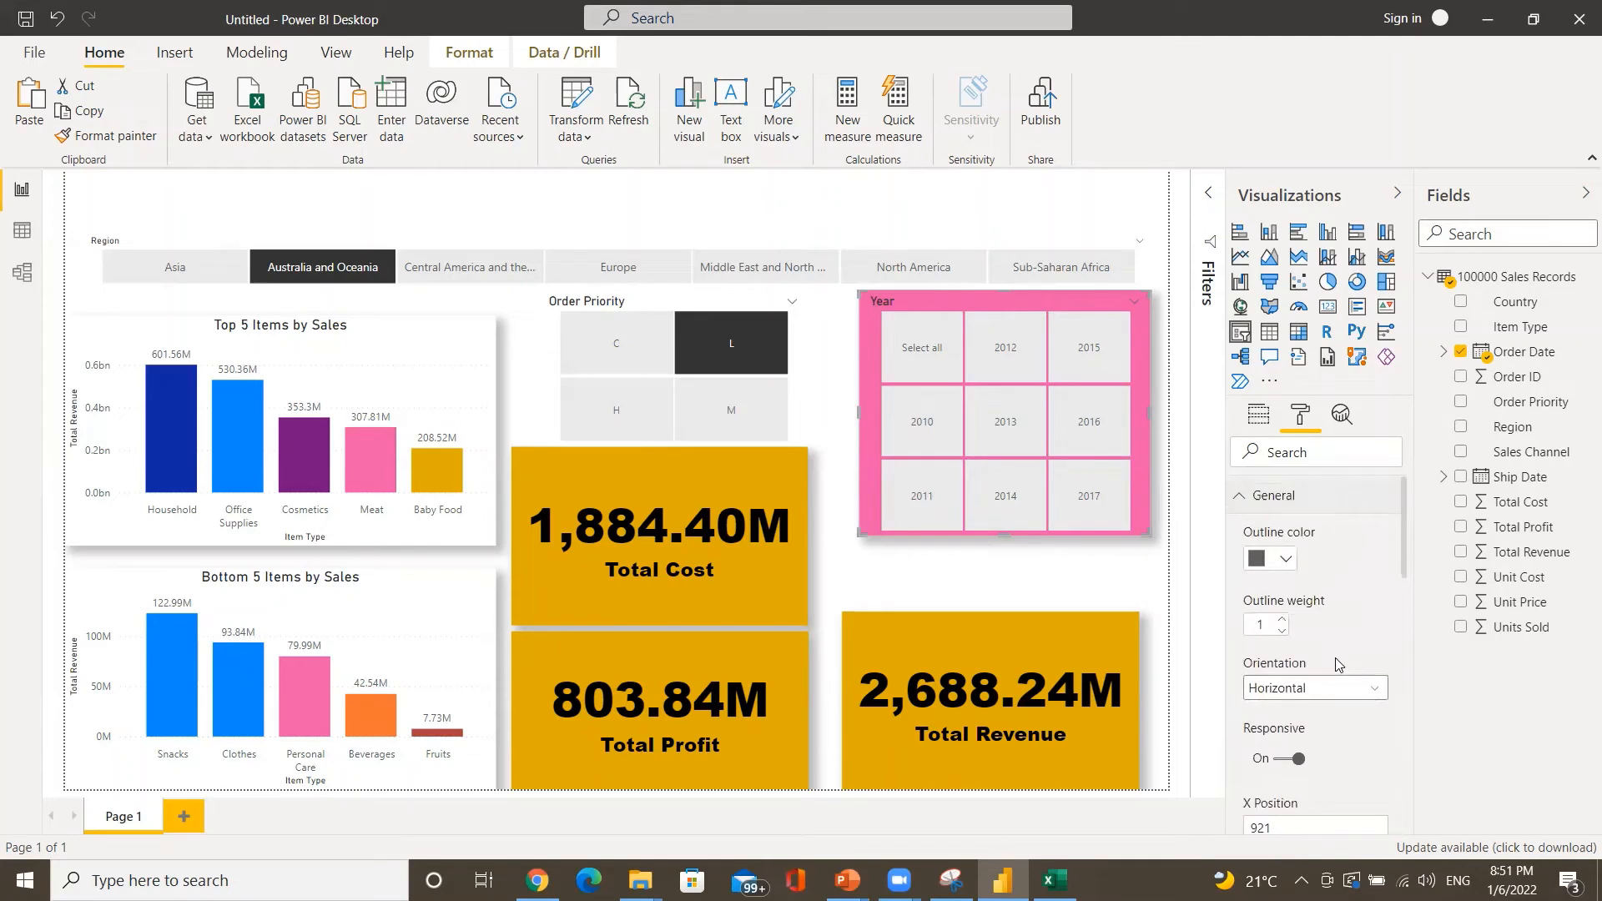
{"action": "scroll", "coordinate": [1337, 665], "scroll_direction": "down", "scroll_amount": 2}
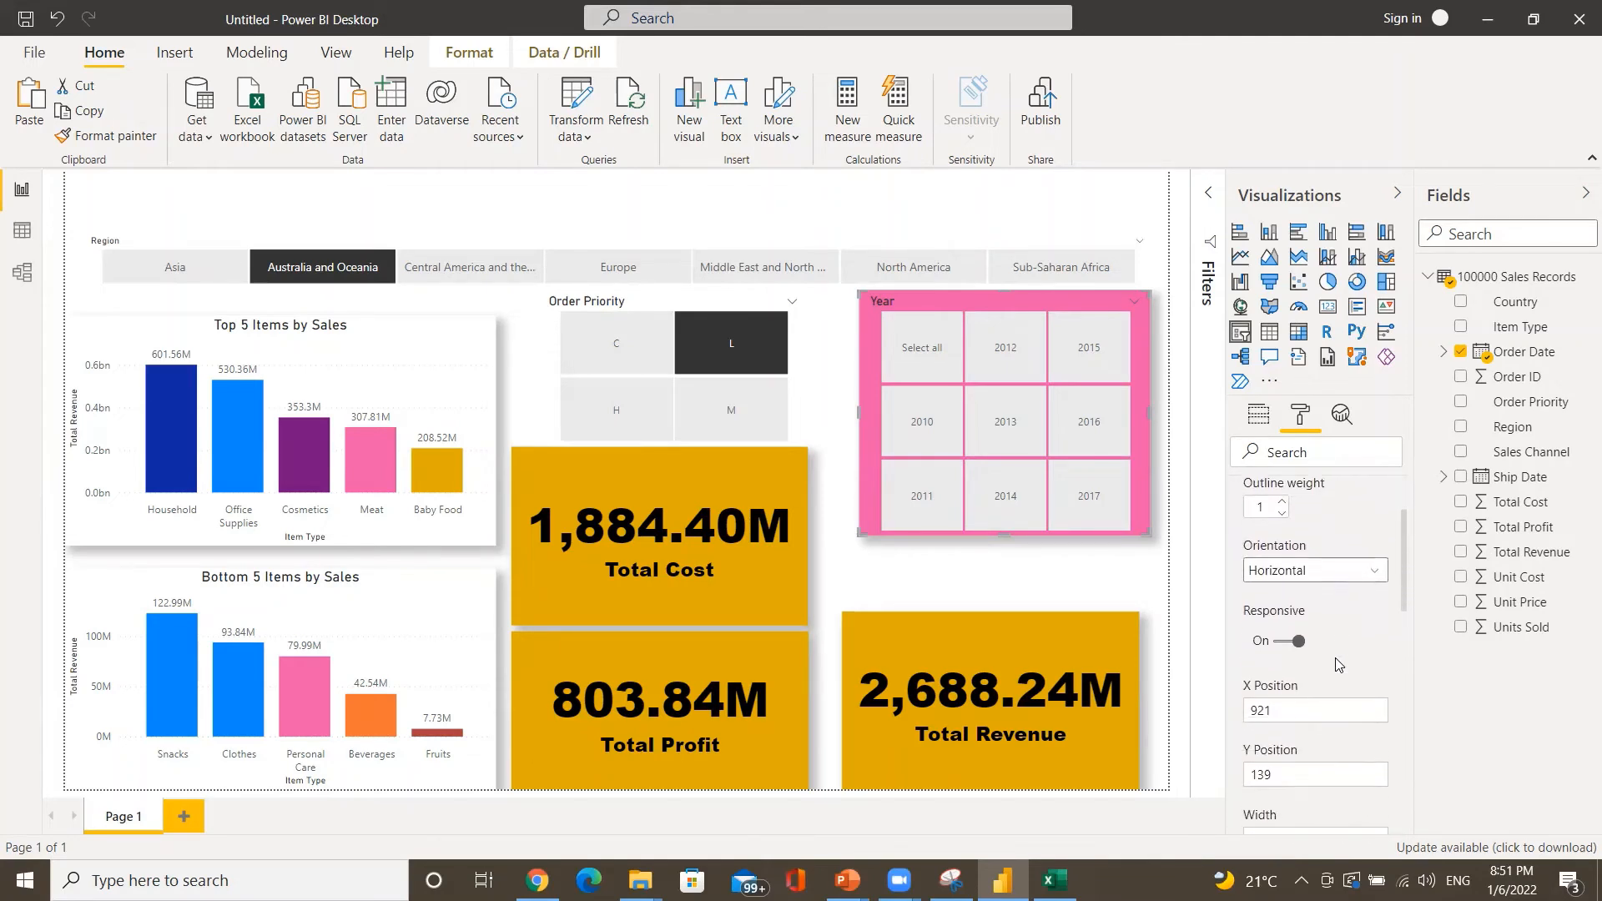
{"action": "scroll", "coordinate": [1338, 665], "scroll_direction": "up", "scroll_amount": 2}
{"action": "scroll", "coordinate": [1338, 663], "scroll_direction": "down", "scroll_amount": 9}
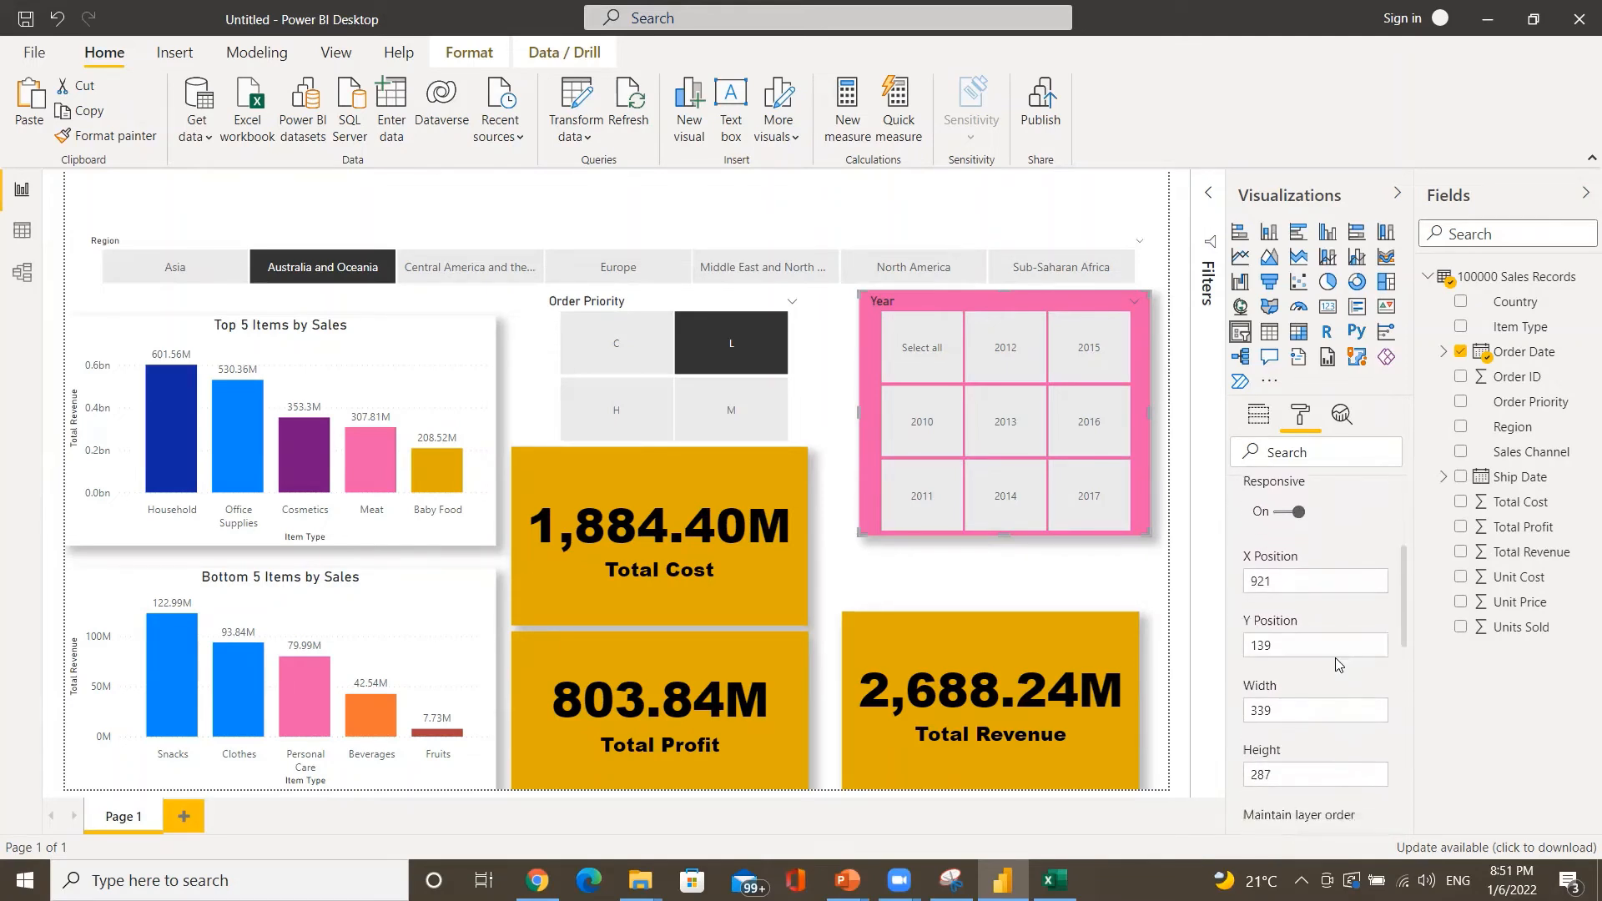
{"action": "scroll", "coordinate": [1337, 665], "scroll_direction": "down", "scroll_amount": 2}
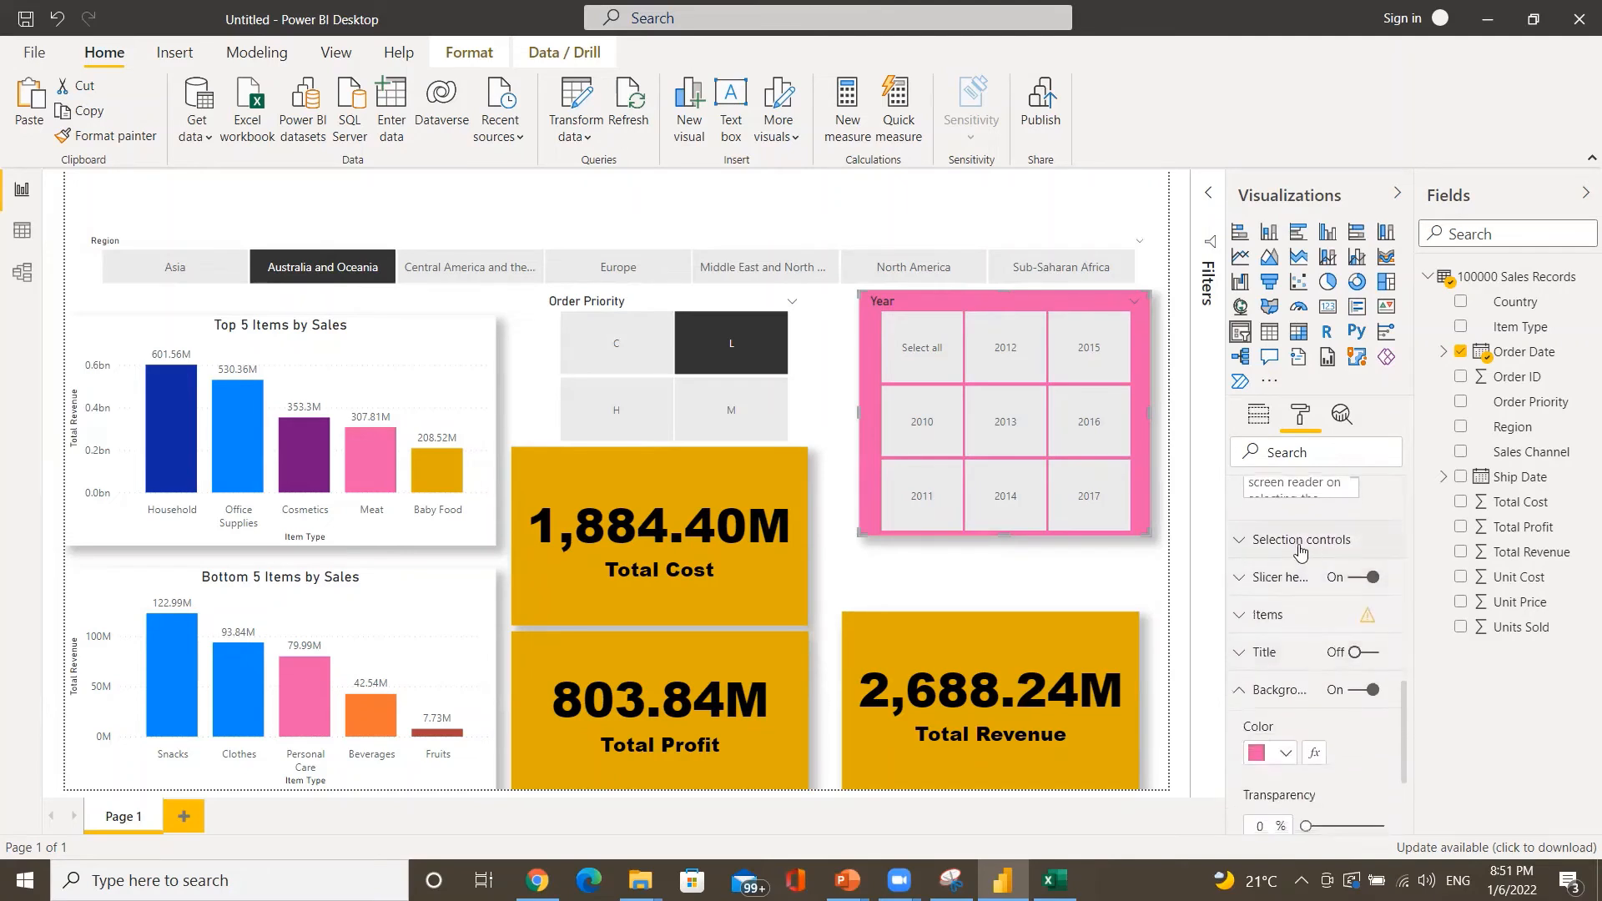
- Set the font color of the Year slicer's items to black
{"action": "left_click", "coordinate": [1279, 615]}
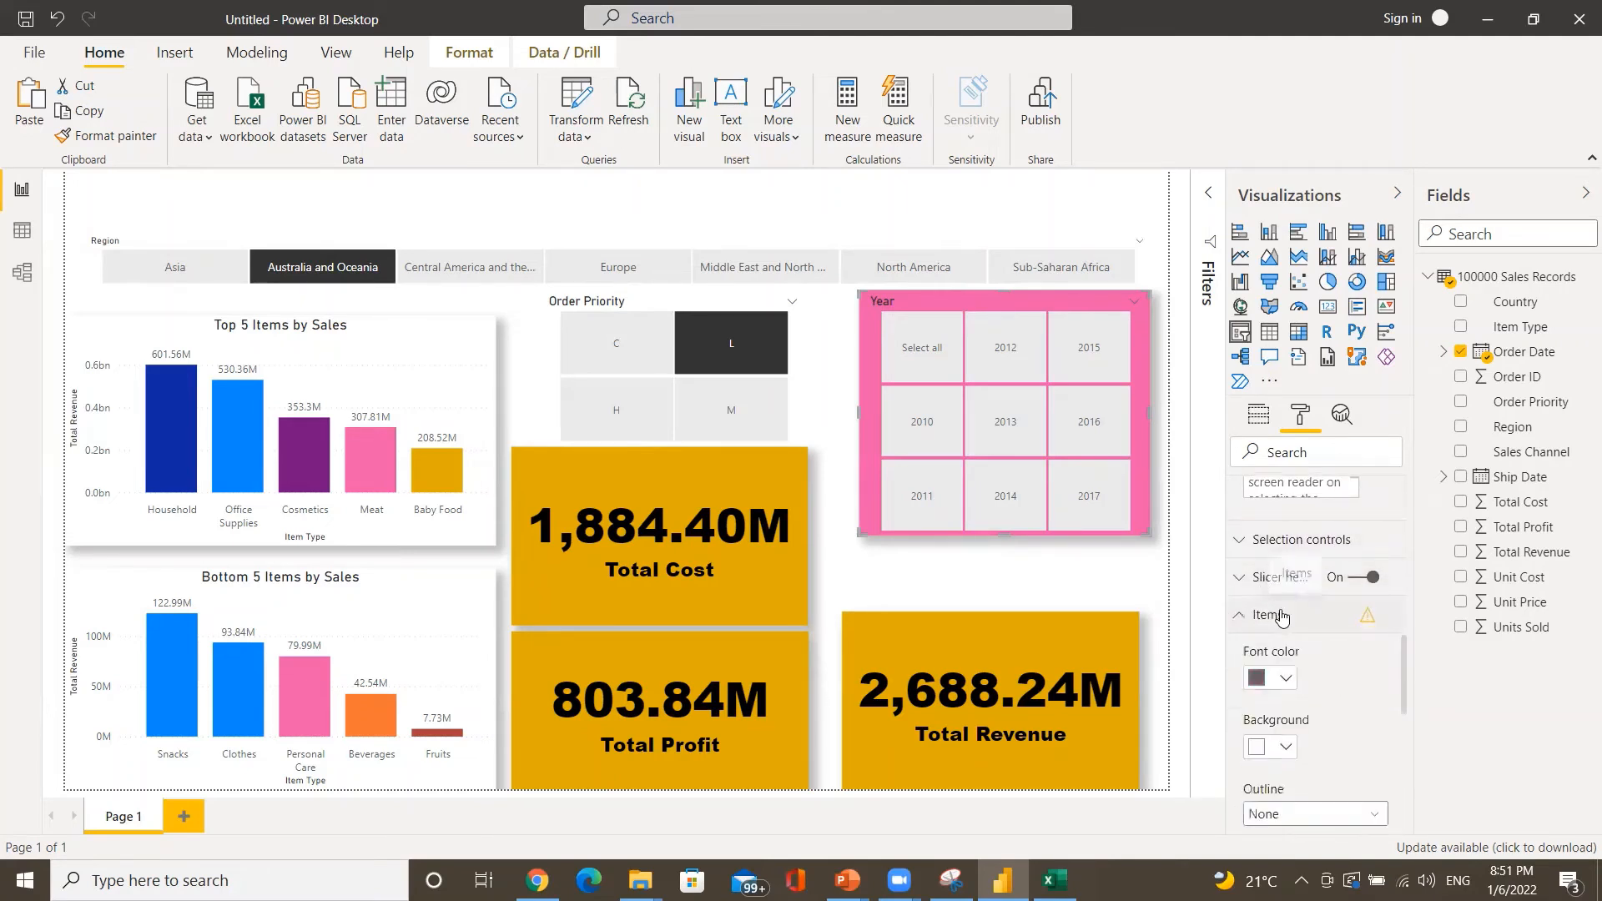
{"action": "left_click", "coordinate": [1286, 680]}
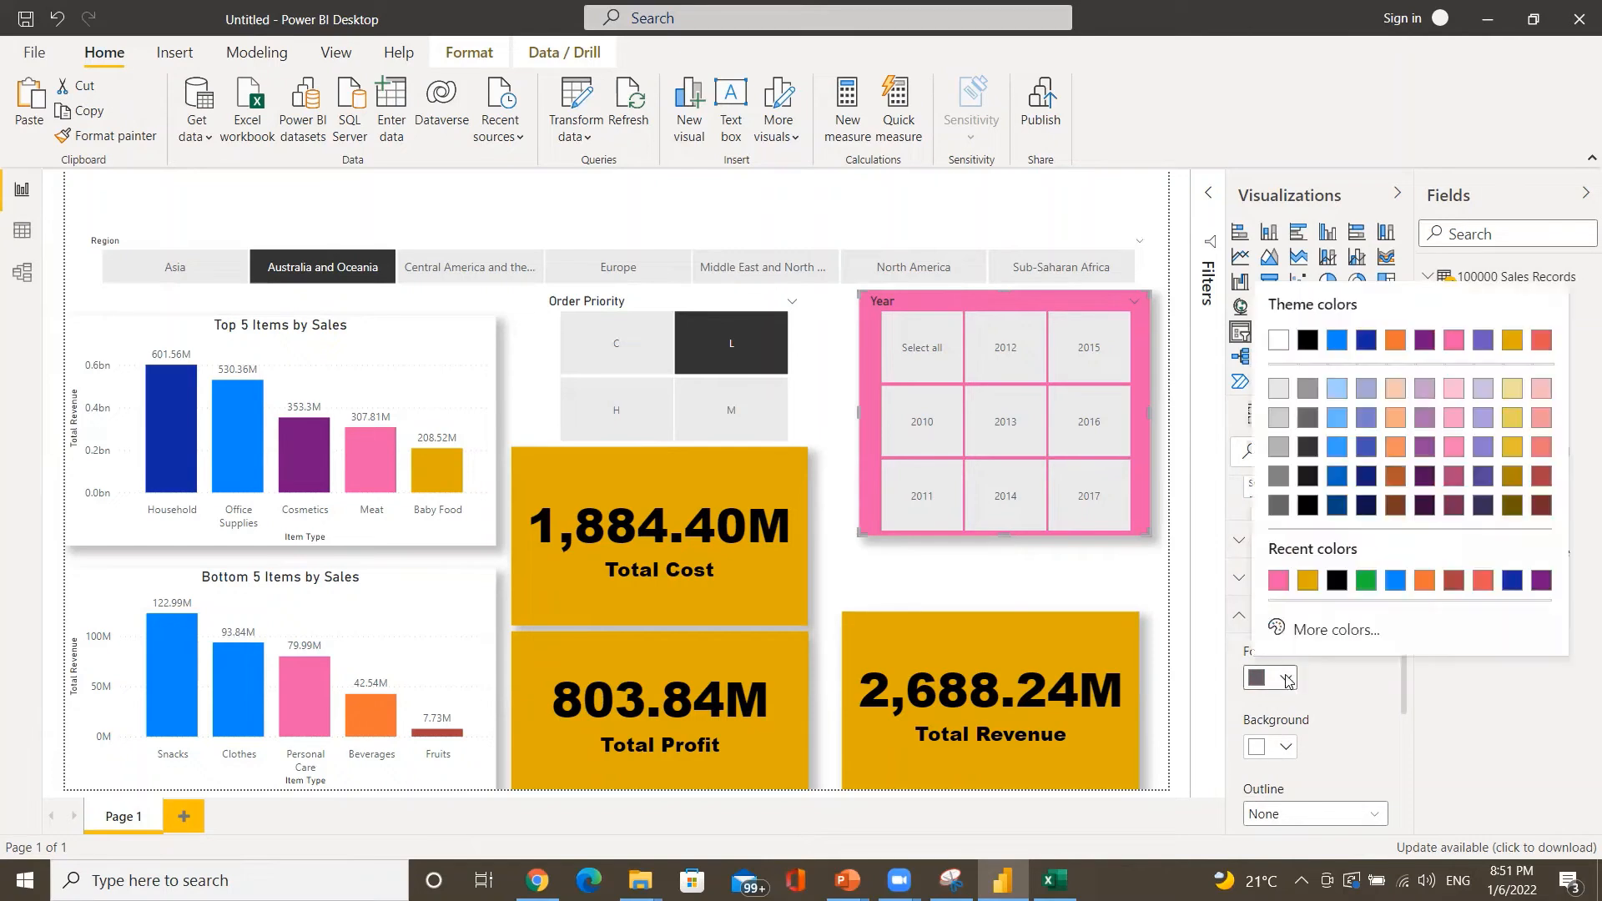
{"action": "left_click", "coordinate": [1336, 582]}
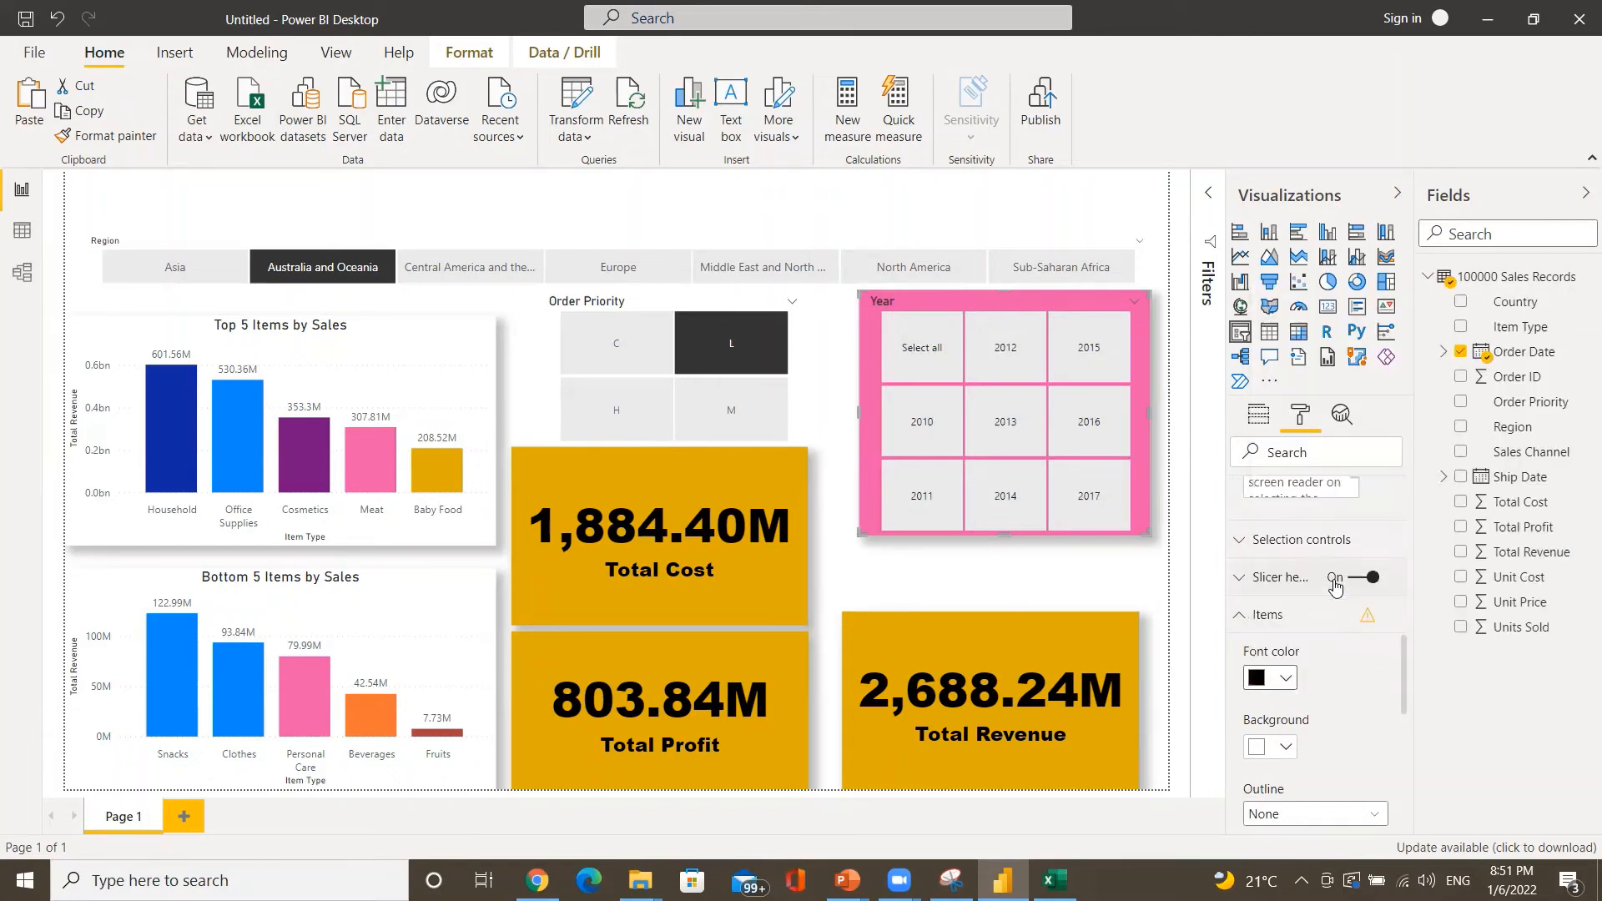
- Set the Year slicer's item text to 19 pt in the Arial Black font
{"action": "scroll", "coordinate": [1321, 738], "scroll_direction": "down", "scroll_amount": 3}
{"action": "scroll", "coordinate": [1320, 737], "scroll_direction": "down", "scroll_amount": 2}
{"action": "left_click", "coordinate": [1297, 685]}
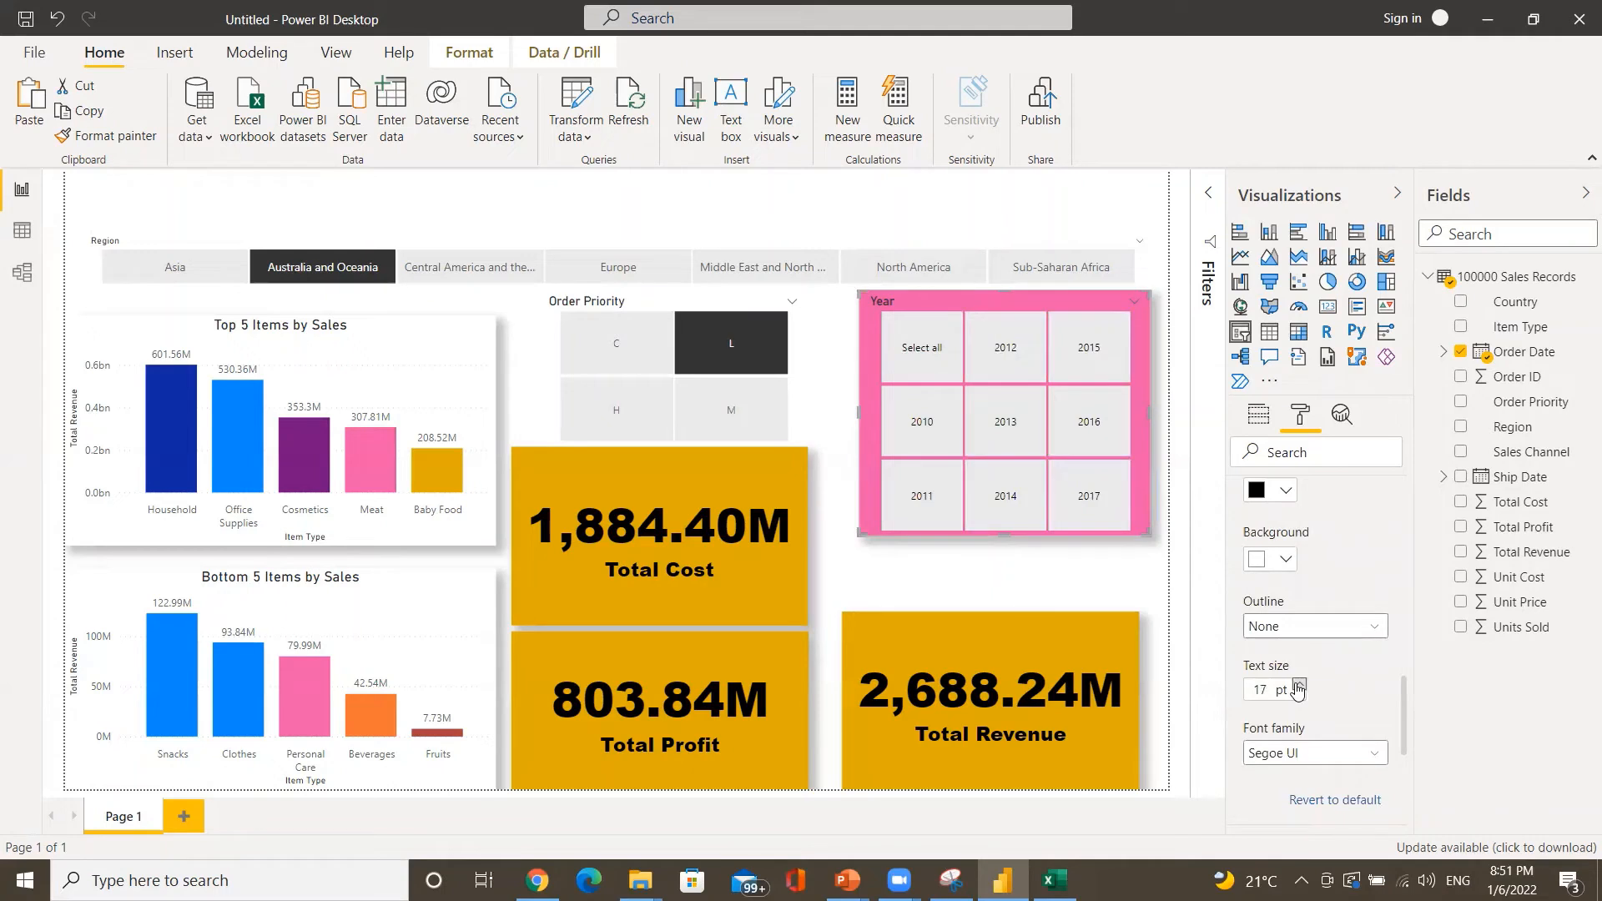
{"action": "scroll", "coordinate": [1345, 691], "scroll_direction": "down", "scroll_amount": 2}
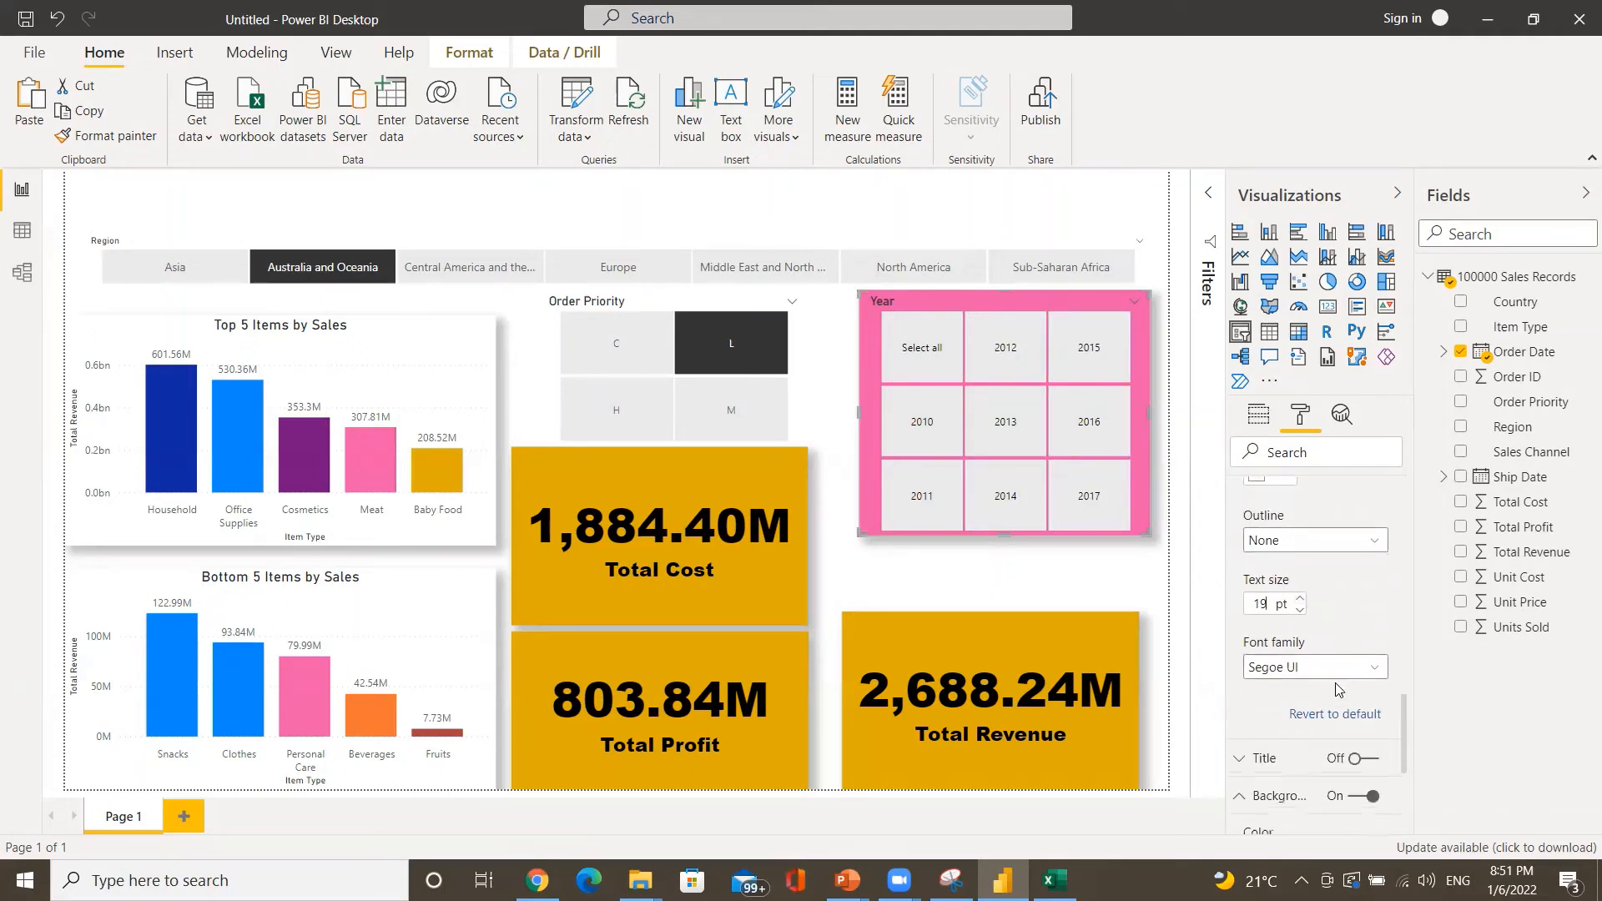
{"action": "left_click", "coordinate": [1310, 672]}
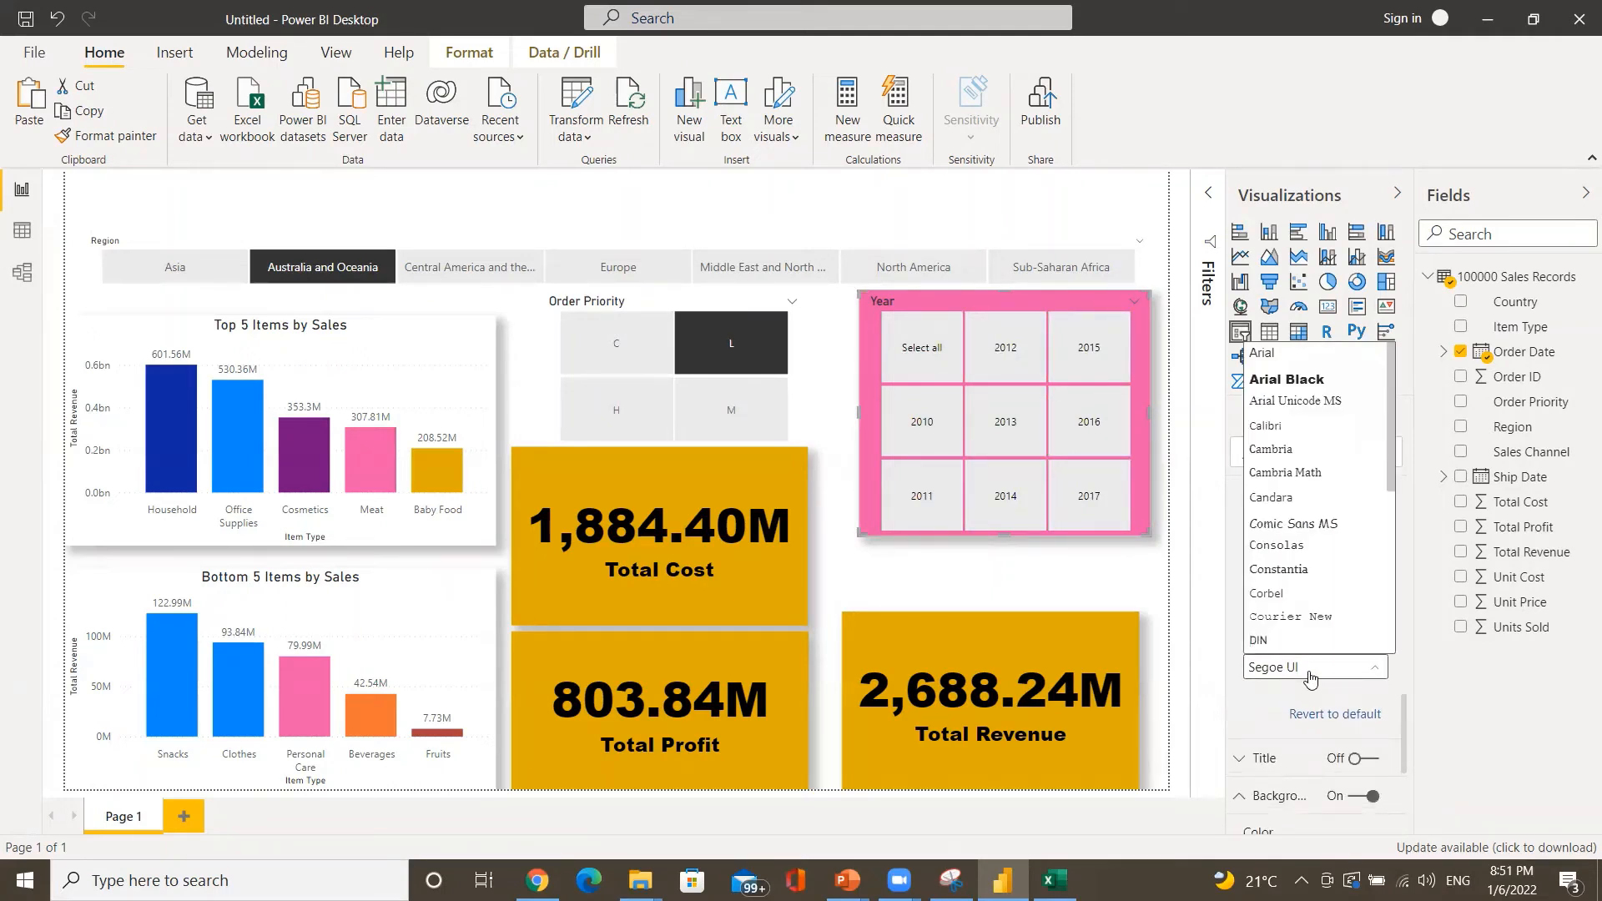
{"action": "left_click", "coordinate": [1272, 380]}
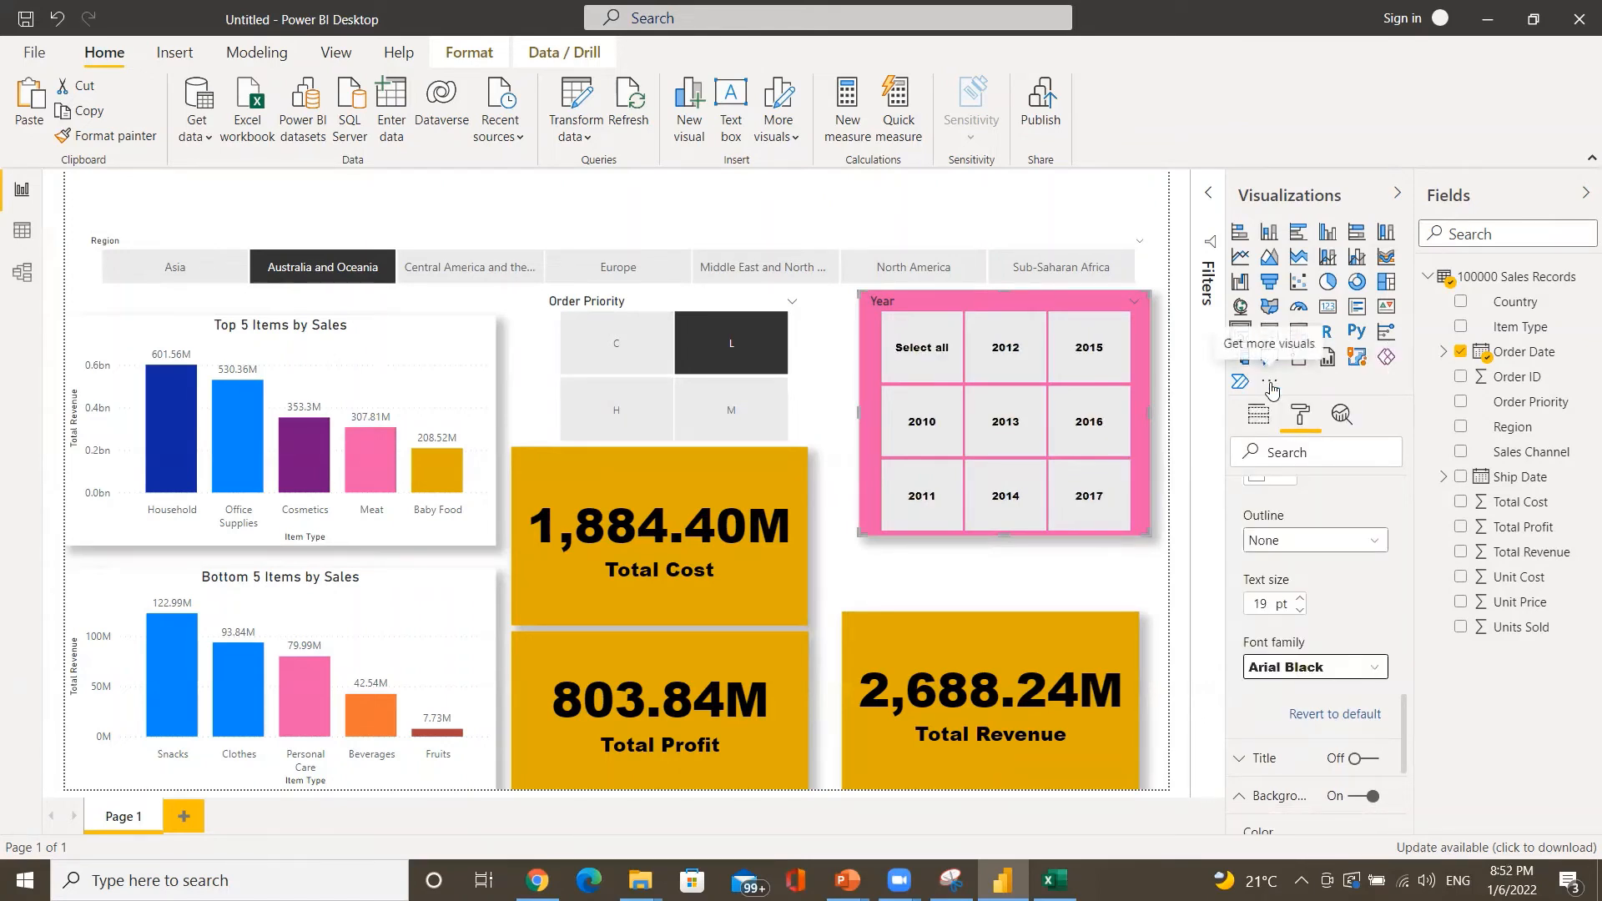
{"action": "left_click", "coordinate": [1085, 590]}
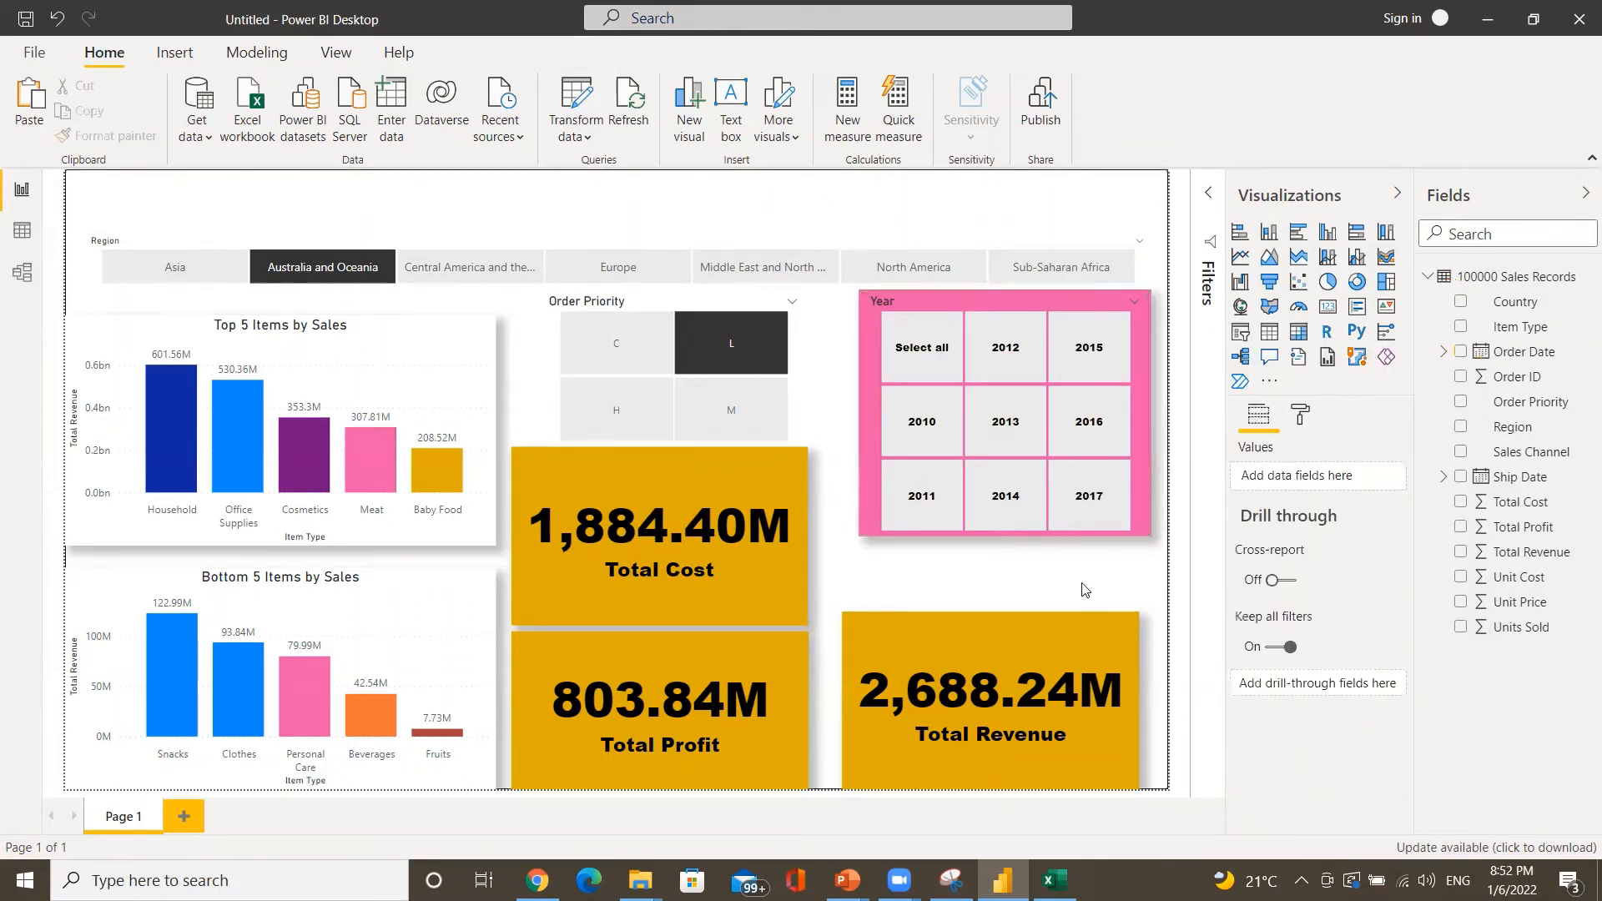
- Copy the Year slicer's formatting to the Order Priority slicer with Format painter
{"action": "left_click", "coordinate": [874, 347]}
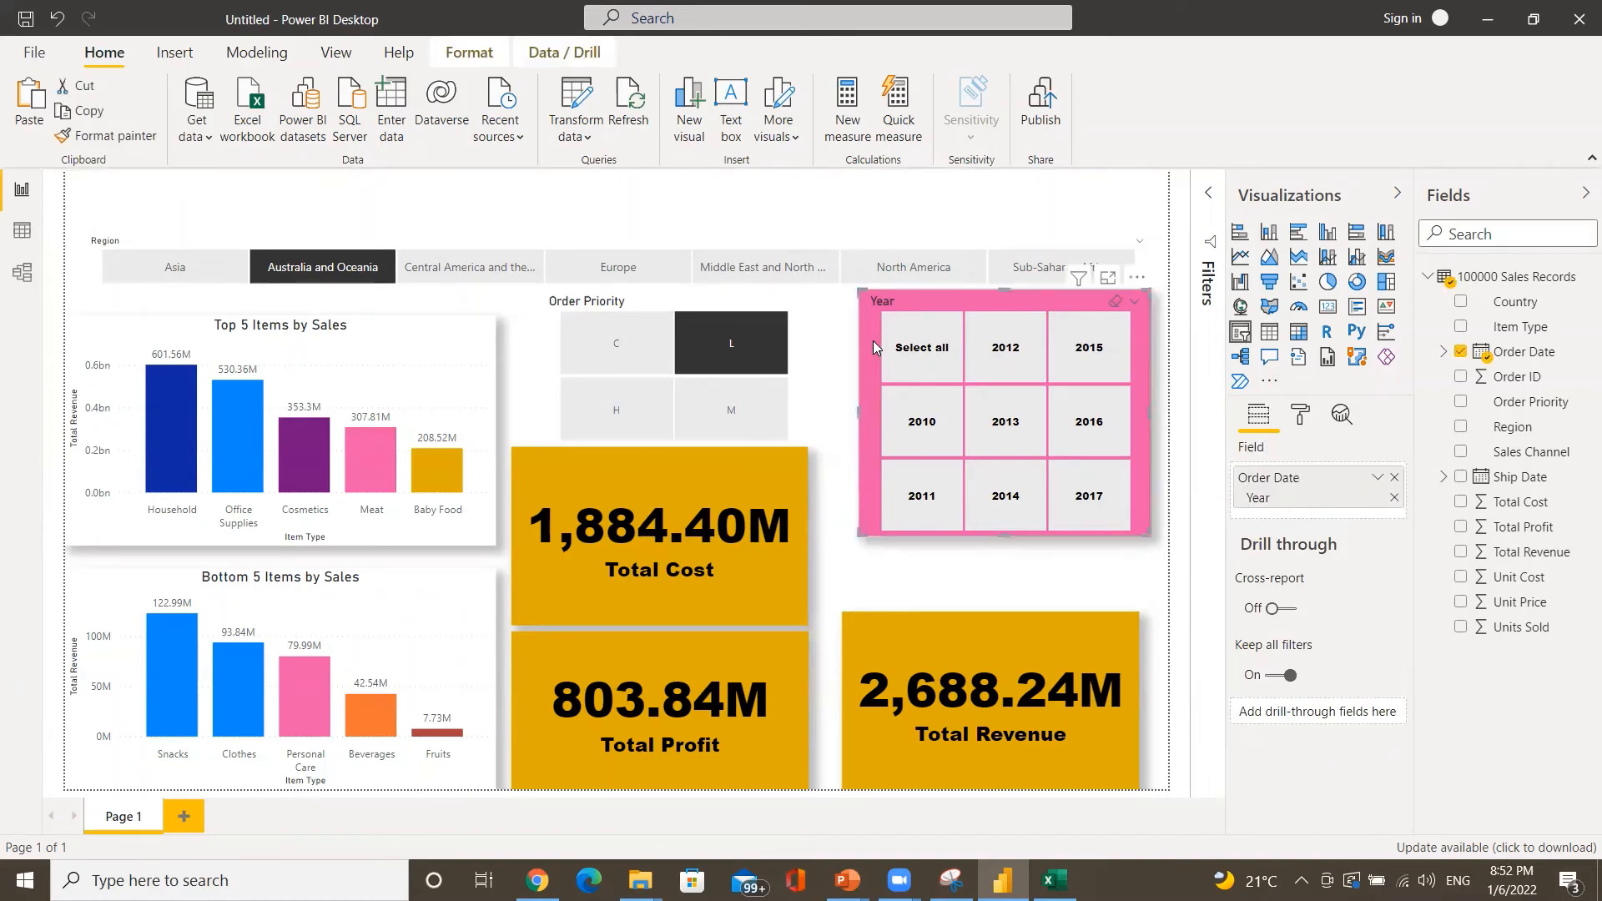
{"action": "left_click", "coordinate": [106, 138]}
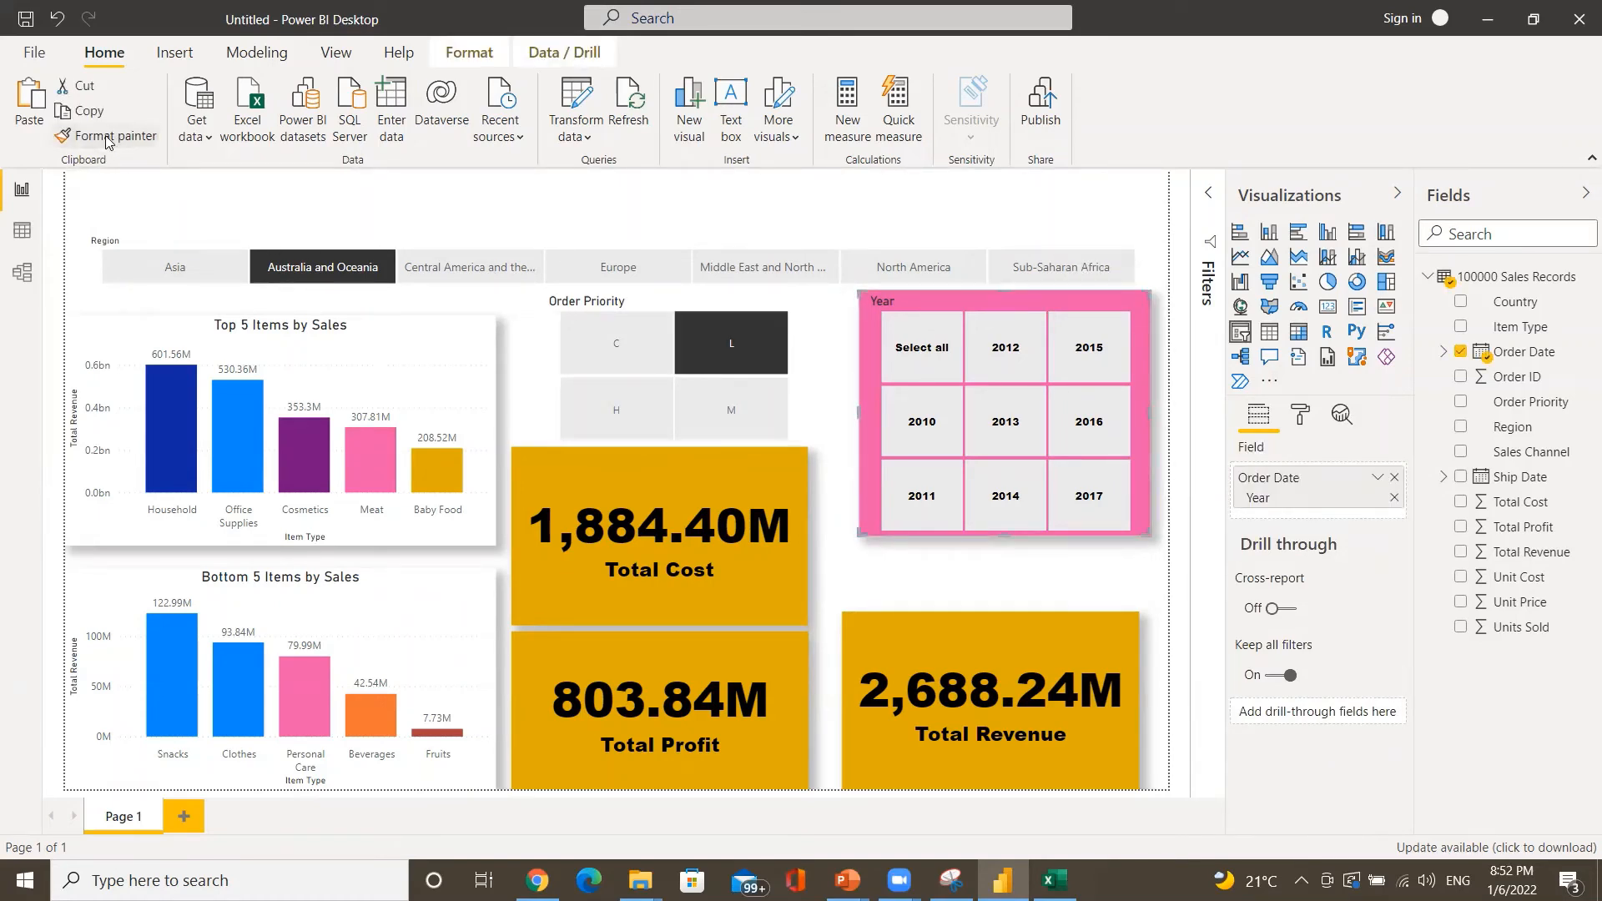
{"action": "left_click", "coordinate": [584, 338]}
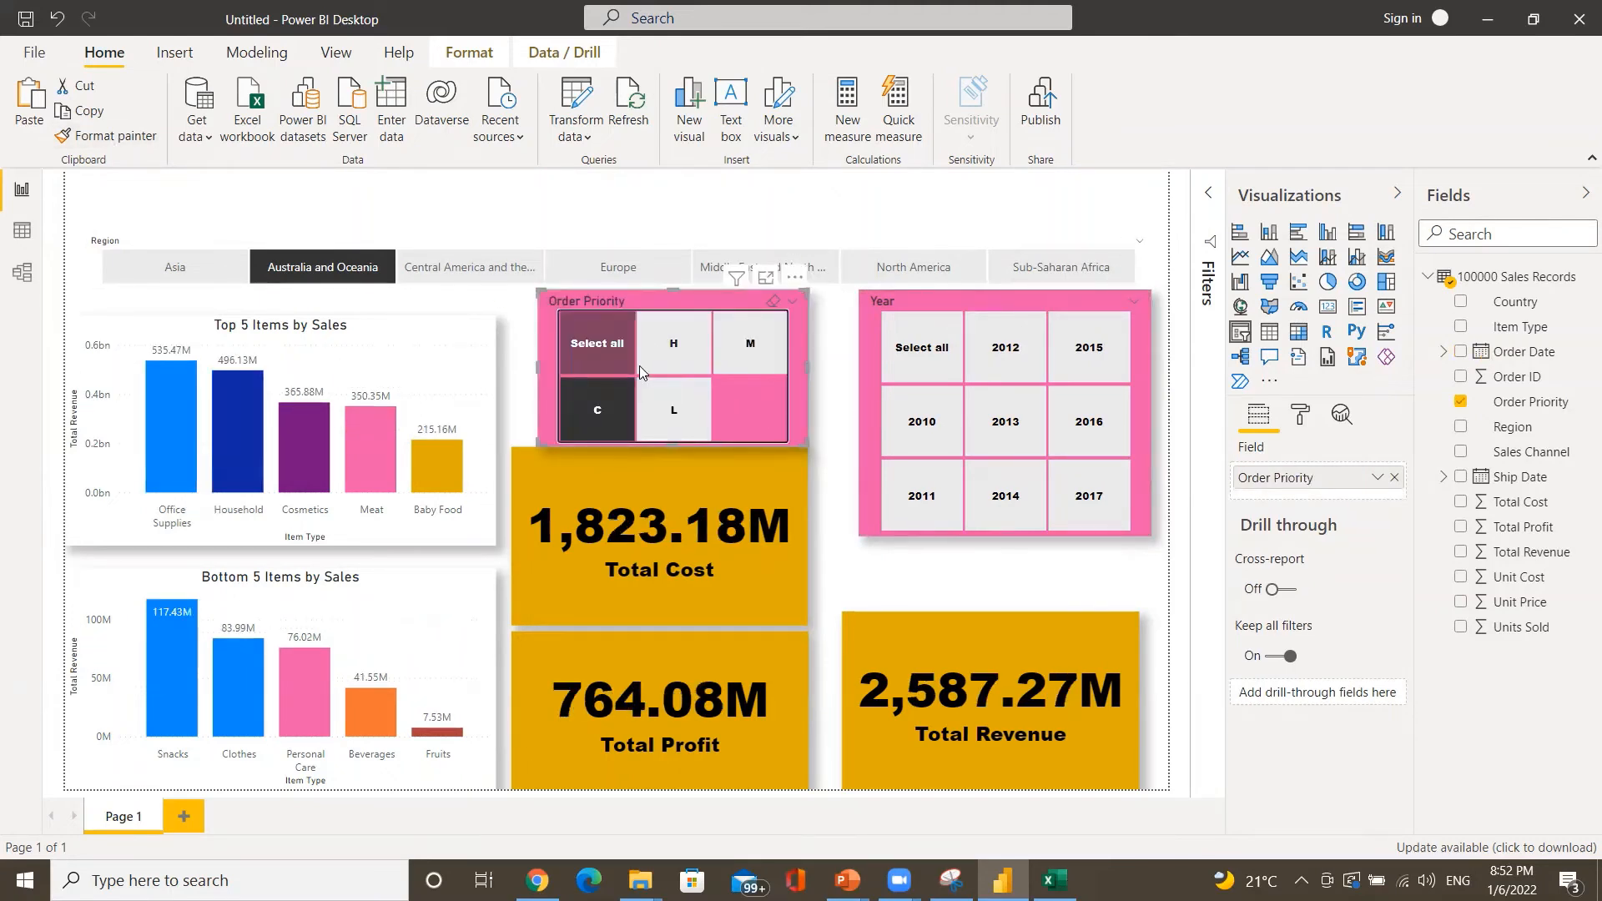
- Try to copy the Order Priority slicer's formatting to the Region slicer with Format painter
{"action": "left_click", "coordinate": [1298, 417]}
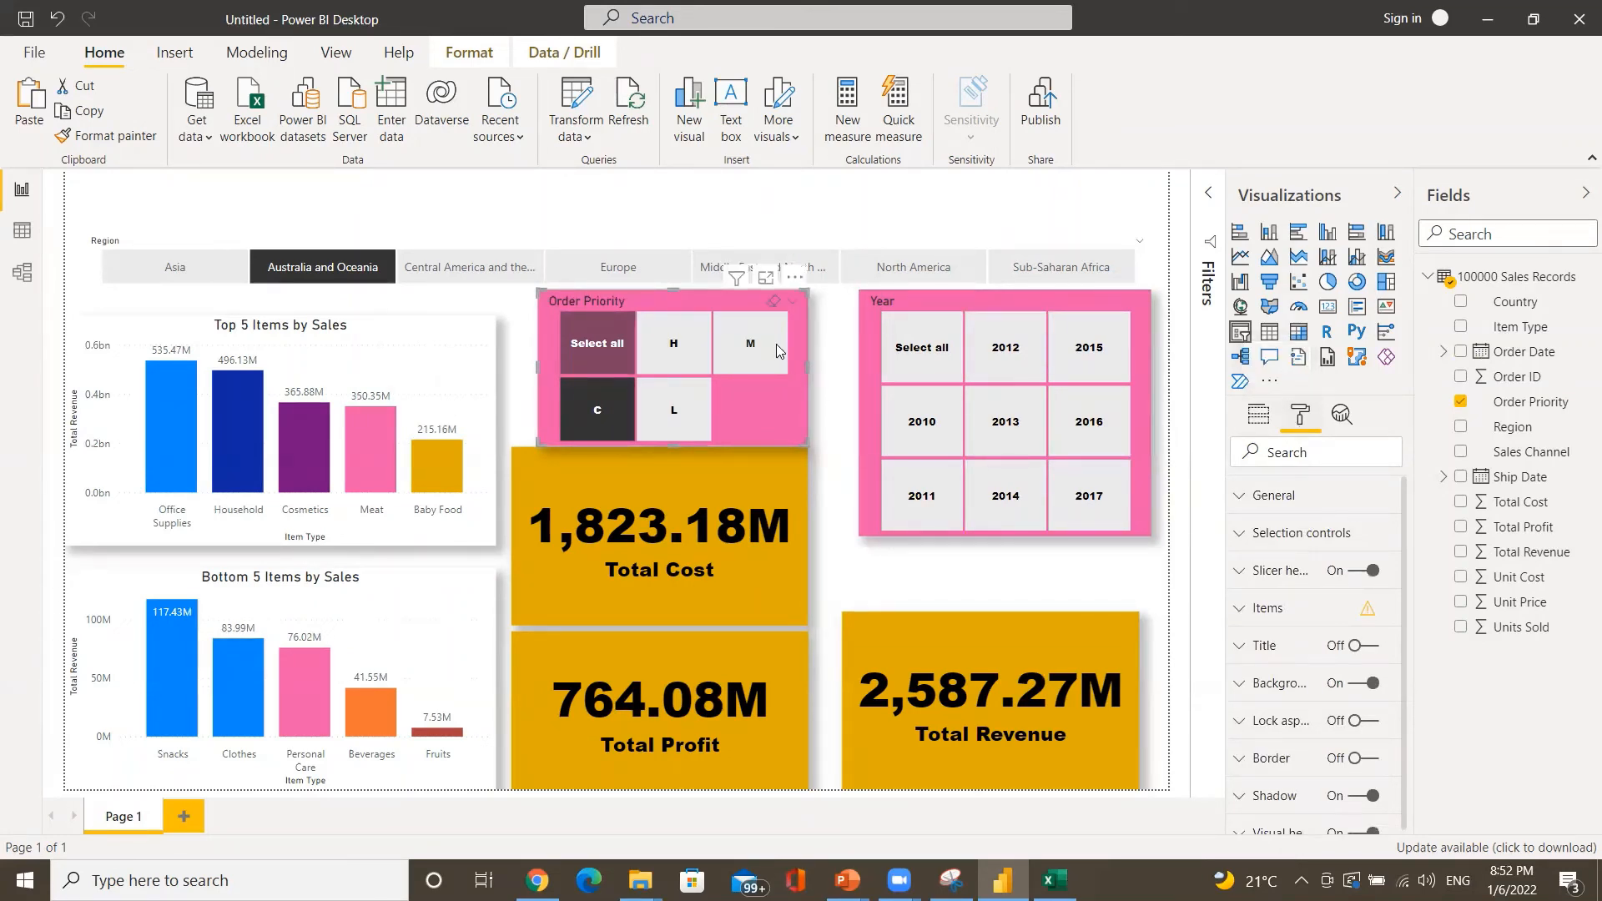
{"action": "left_click", "coordinate": [87, 138]}
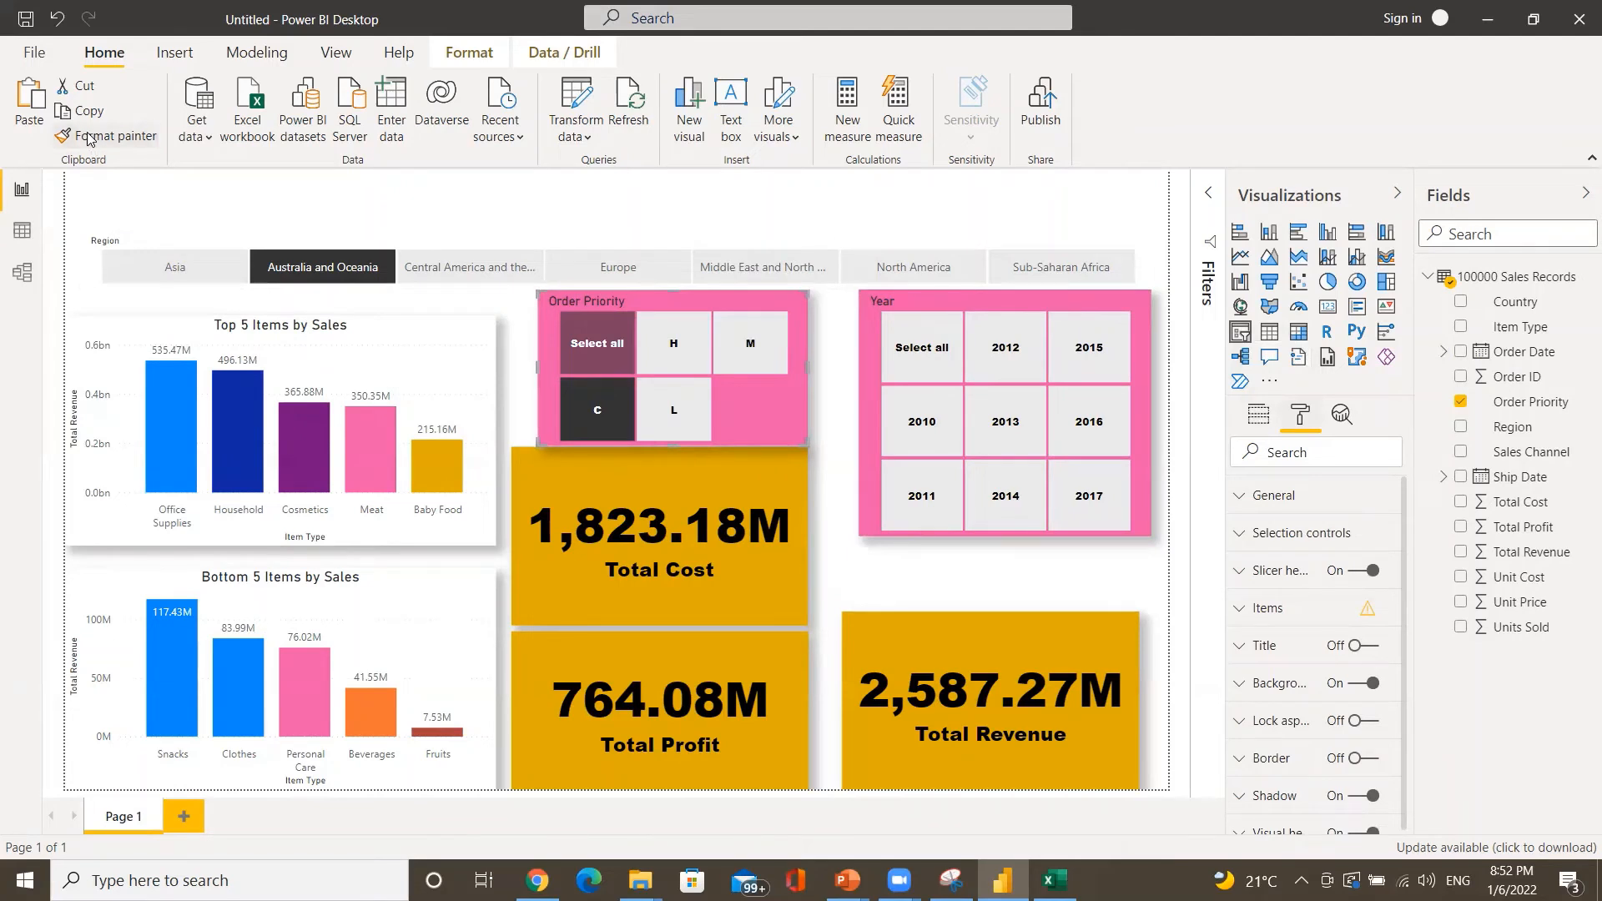
{"action": "left_click", "coordinate": [85, 265]}
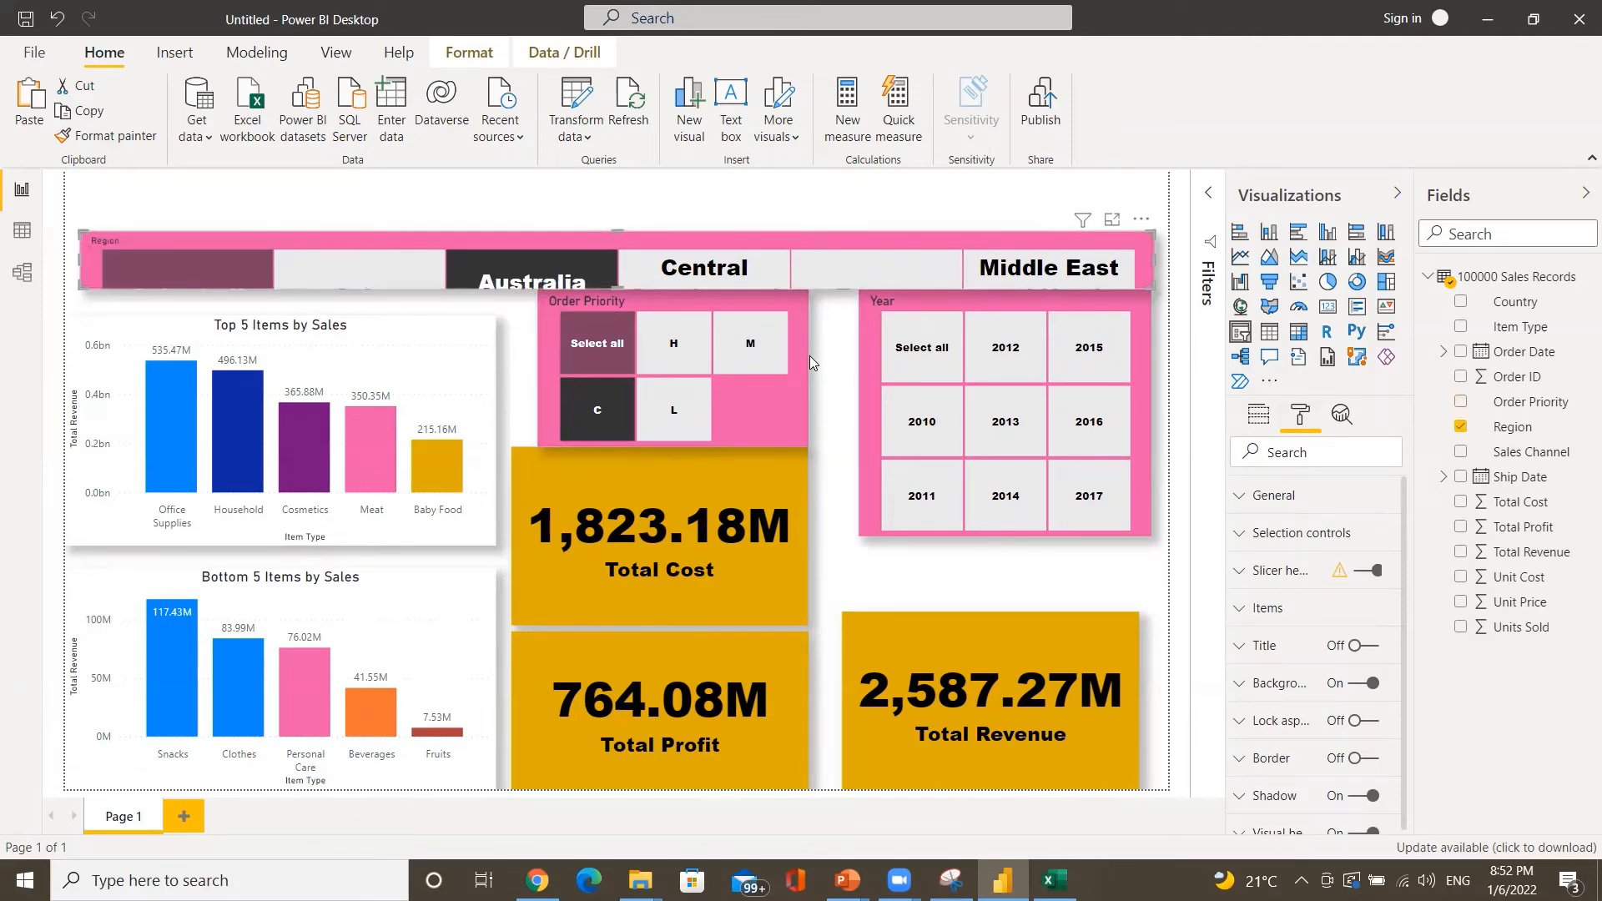
{"action": "key", "text": "ctrl+z"}
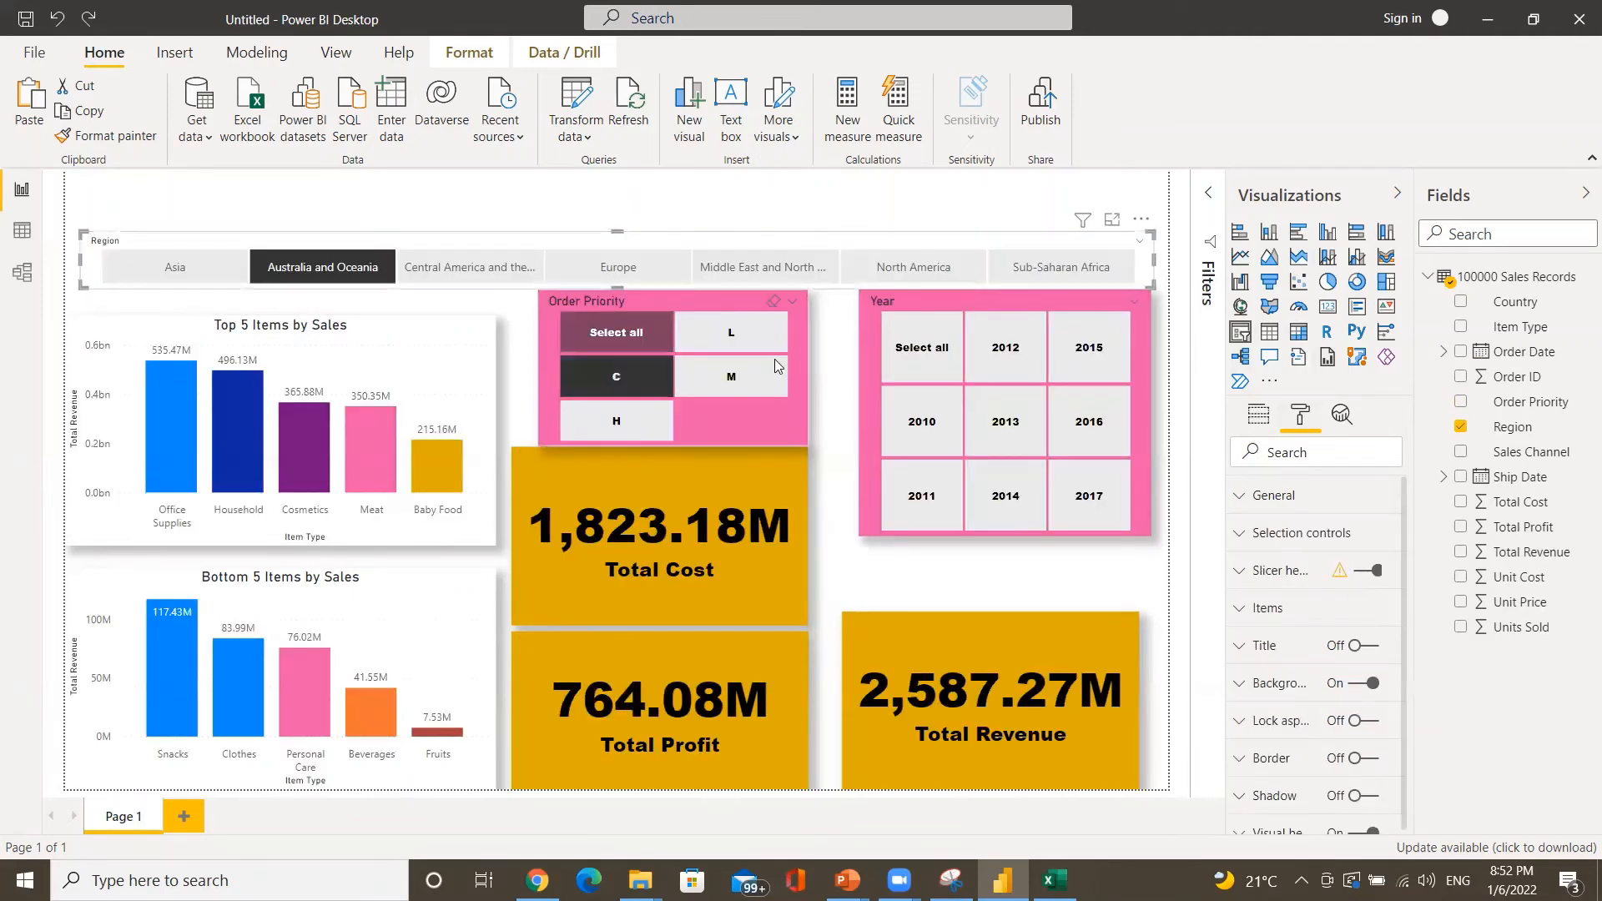
- Move the Order Priority slicer onto the Year slicer's lower part, and place the Total Revenue card, reduced in height, above the Total Cost card
{"action": "left_click", "coordinate": [933, 674]}
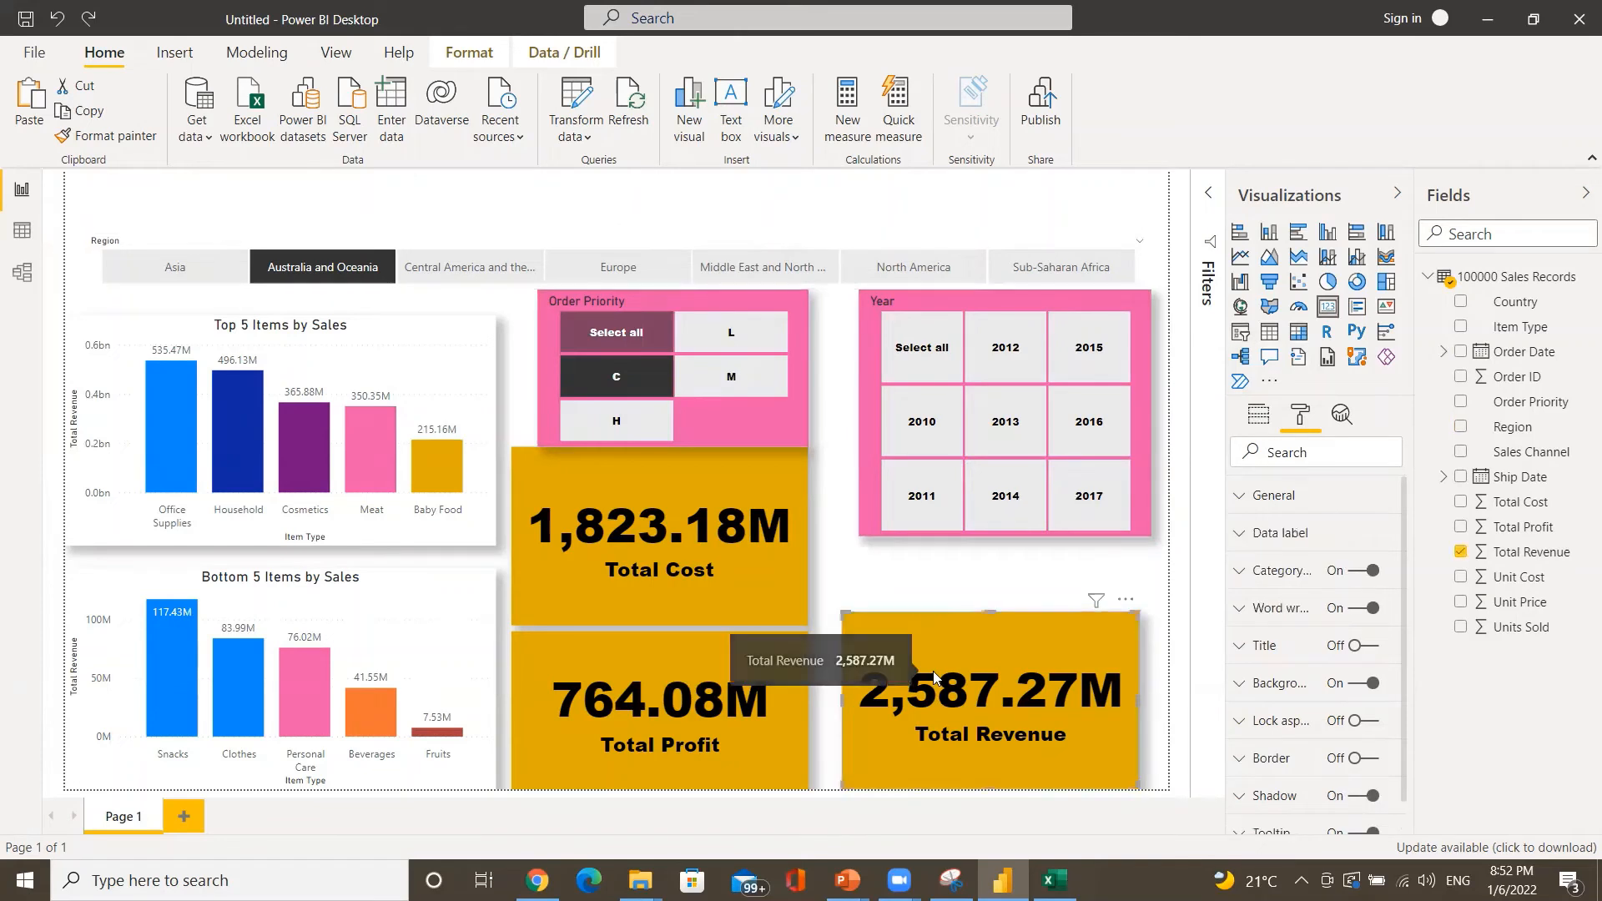
{"action": "left_click_drag", "start_coordinate": [651, 298], "coordinate": [992, 400]}
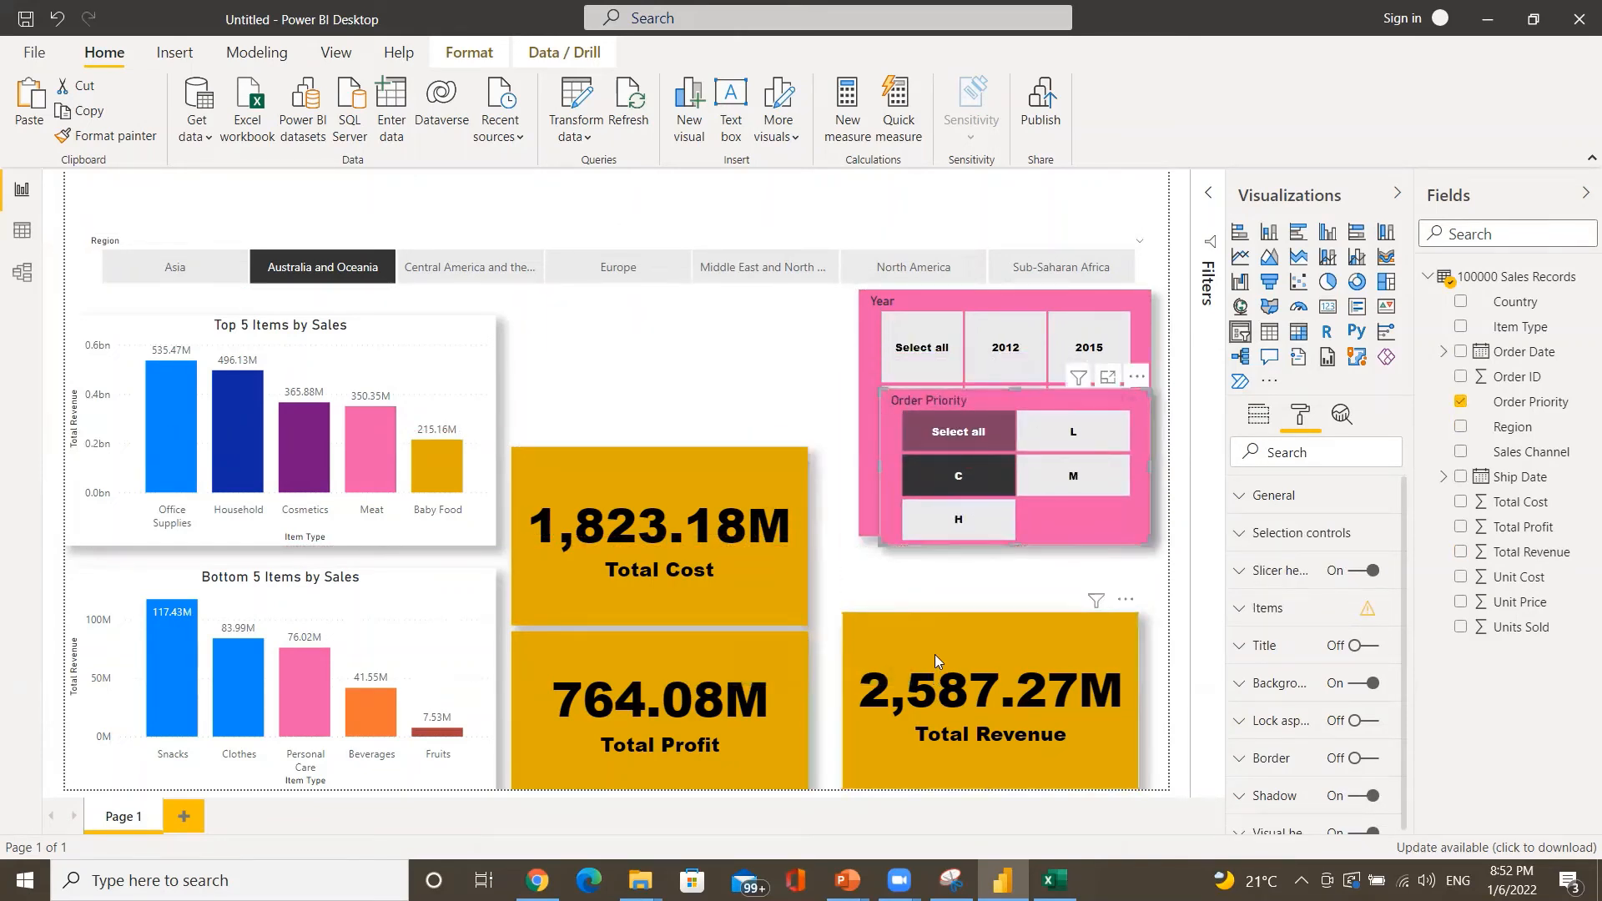
{"action": "left_click_drag", "start_coordinate": [933, 650], "coordinate": [629, 323]}
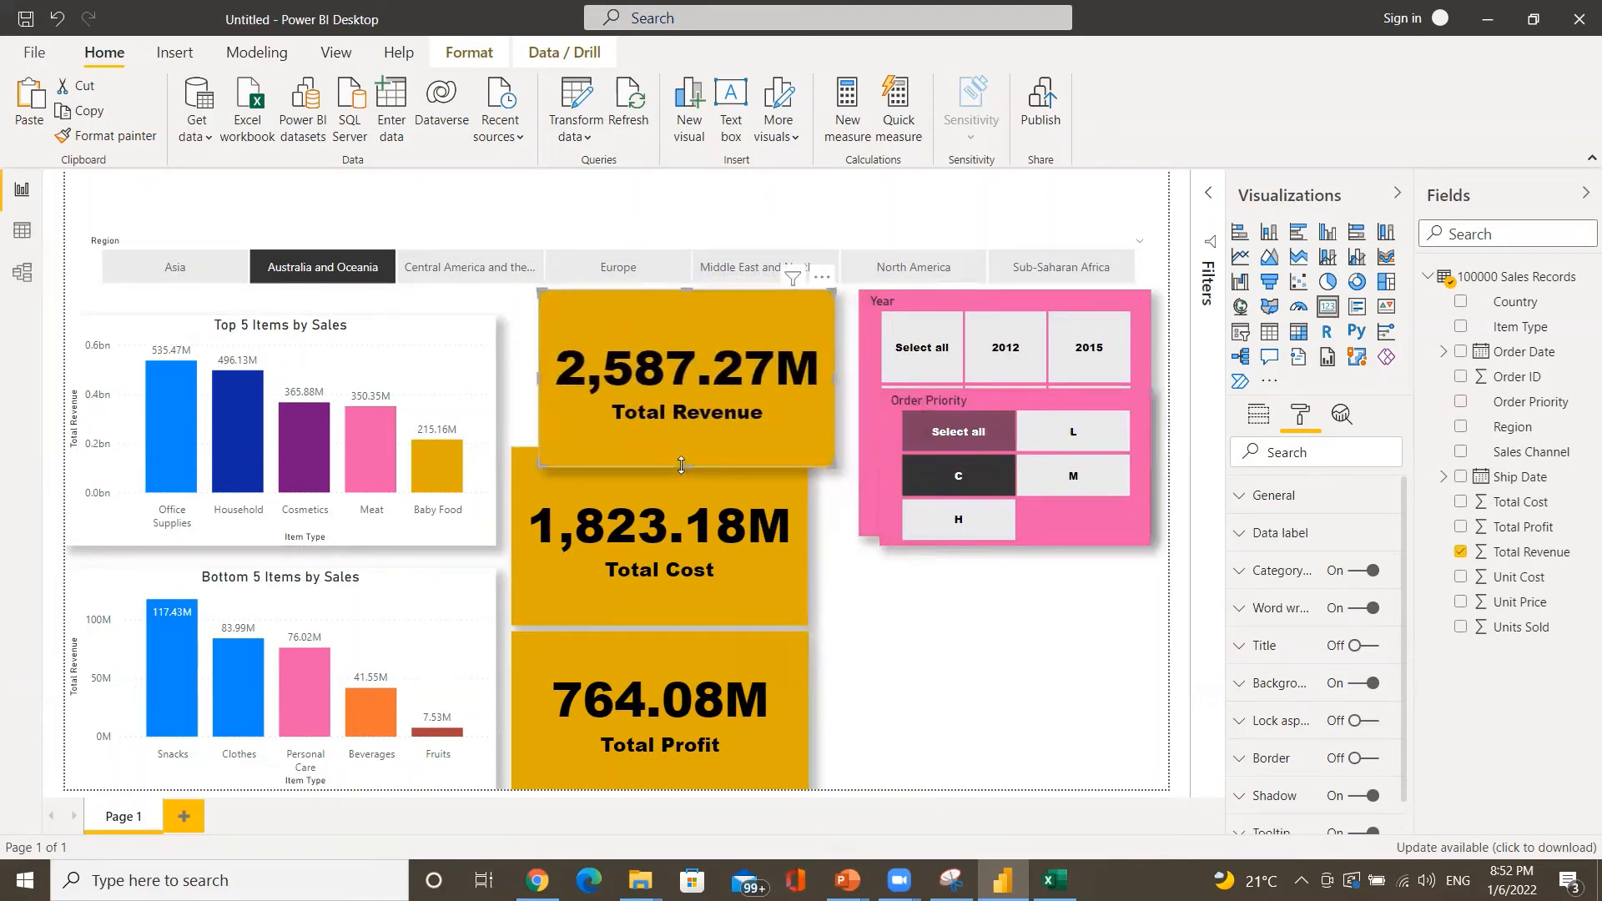
{"action": "left_click_drag", "start_coordinate": [681, 461], "coordinate": [666, 417]}
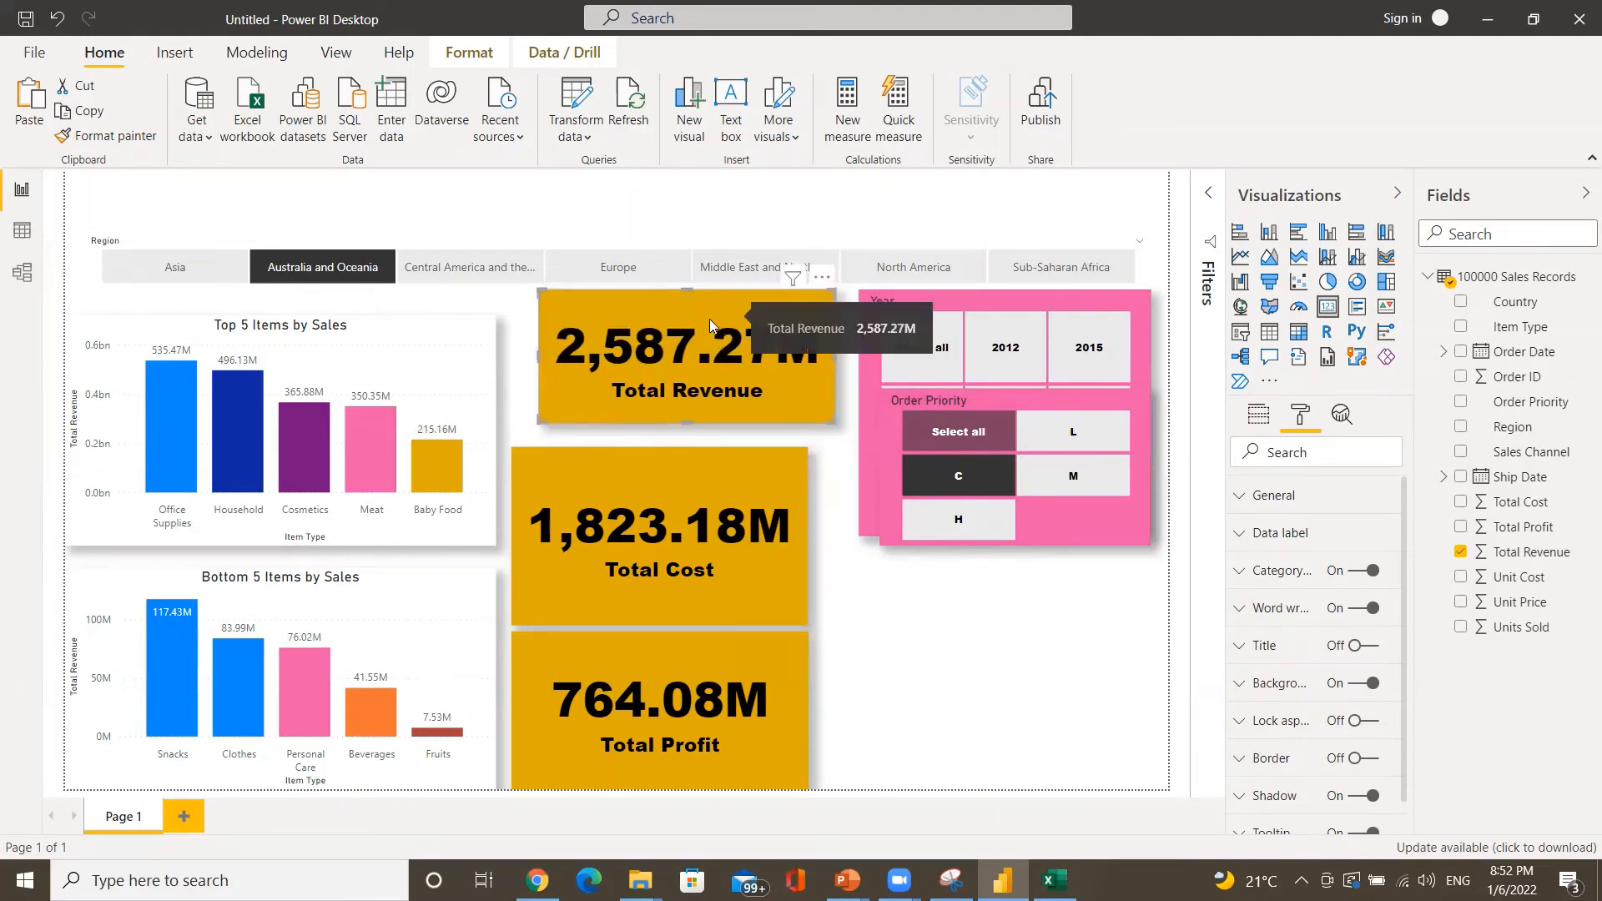
{"action": "left_click_drag", "start_coordinate": [714, 321], "coordinate": [689, 329]}
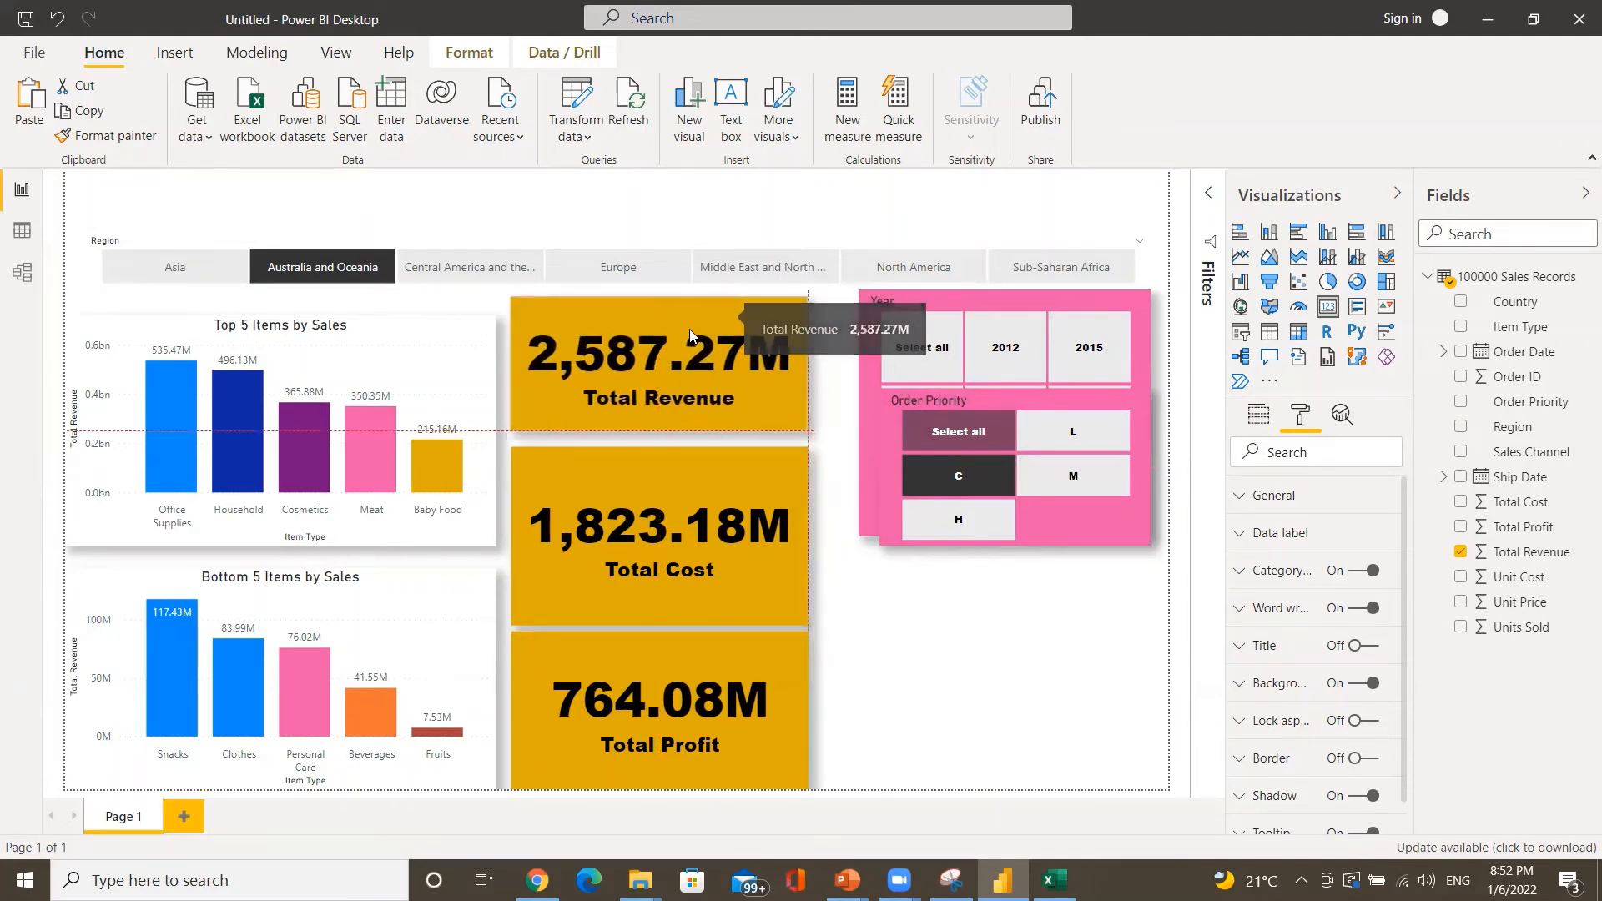
- Shorten the Total Cost and Total Profit cards from their upper edges to open gaps between the cards
{"action": "left_click", "coordinate": [659, 467]}
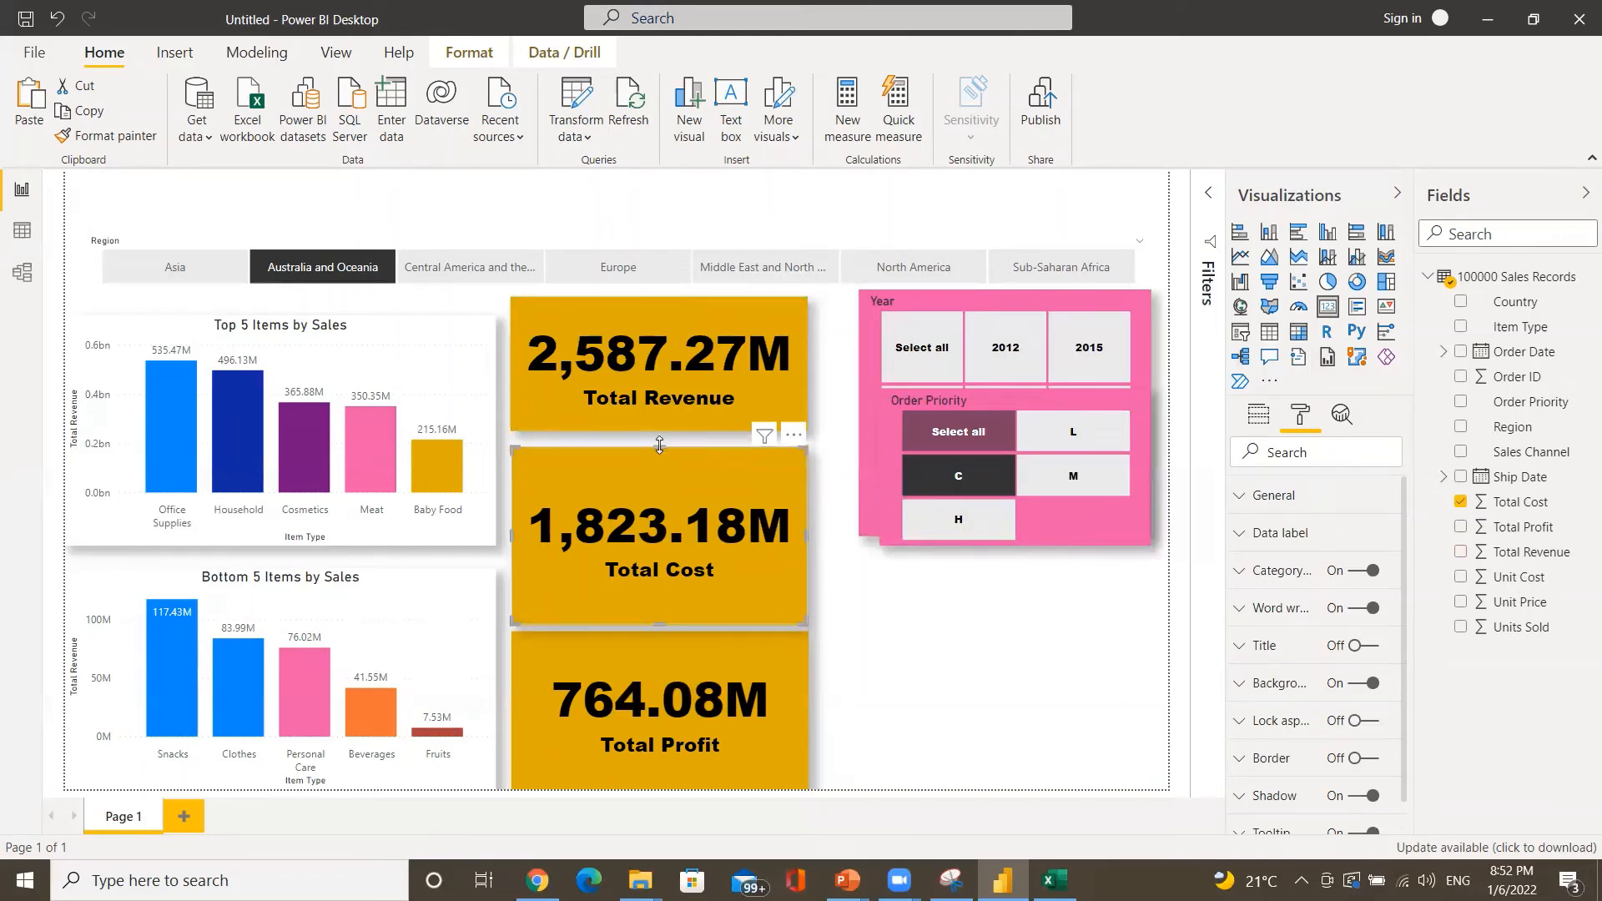
{"action": "left_click_drag", "start_coordinate": [659, 451], "coordinate": [659, 470]}
{"action": "left_click", "coordinate": [634, 652]}
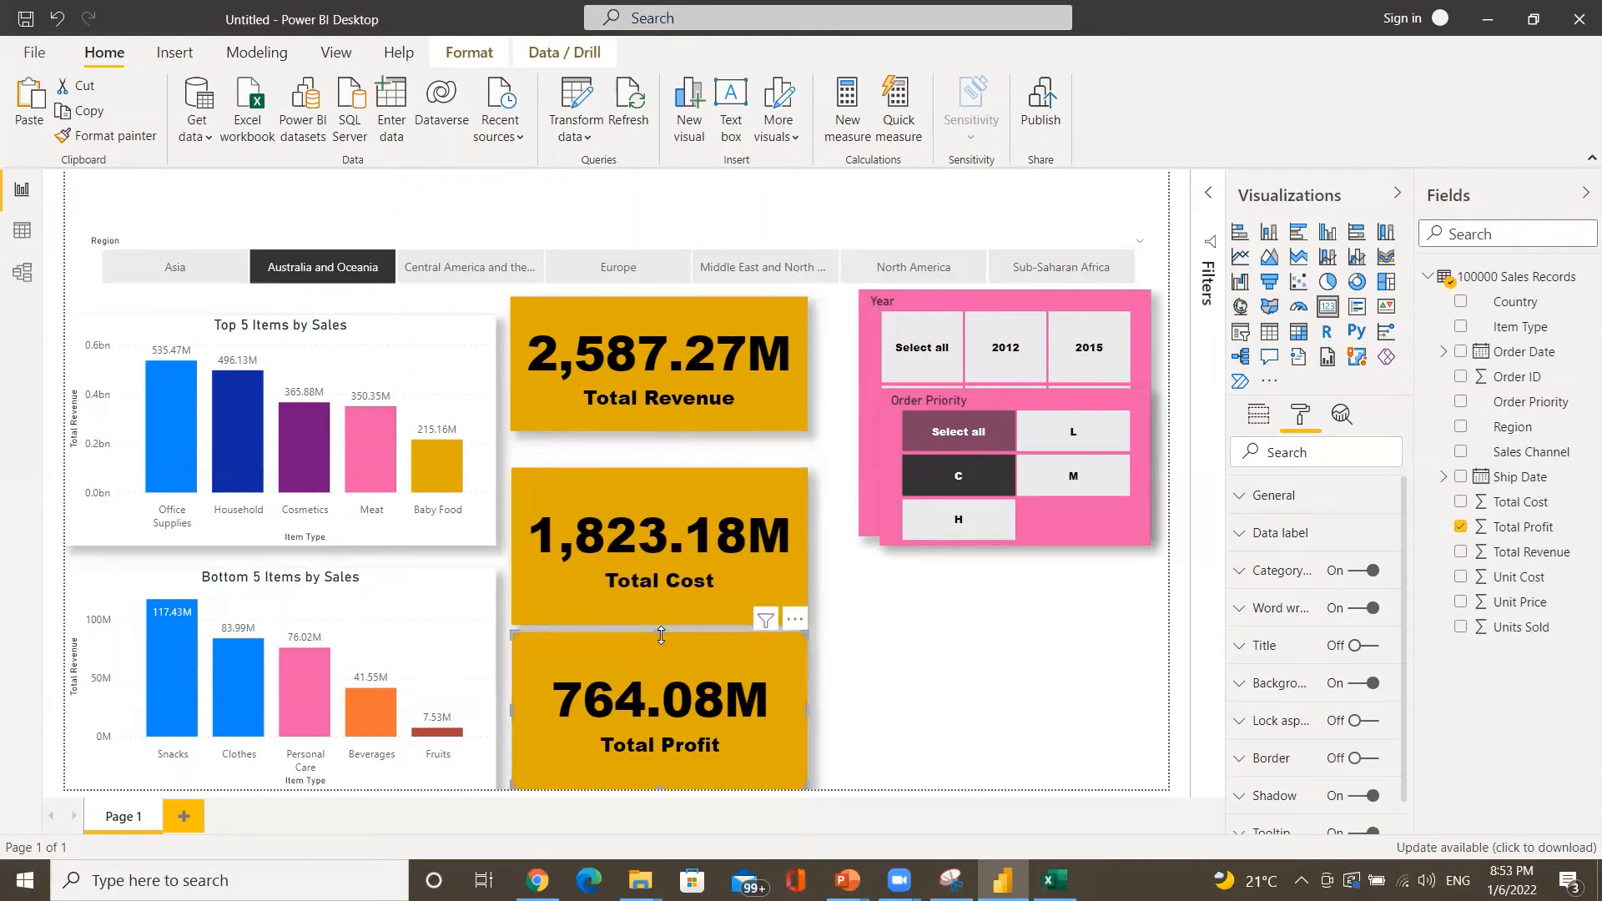
{"action": "left_click_drag", "start_coordinate": [661, 640], "coordinate": [661, 649]}
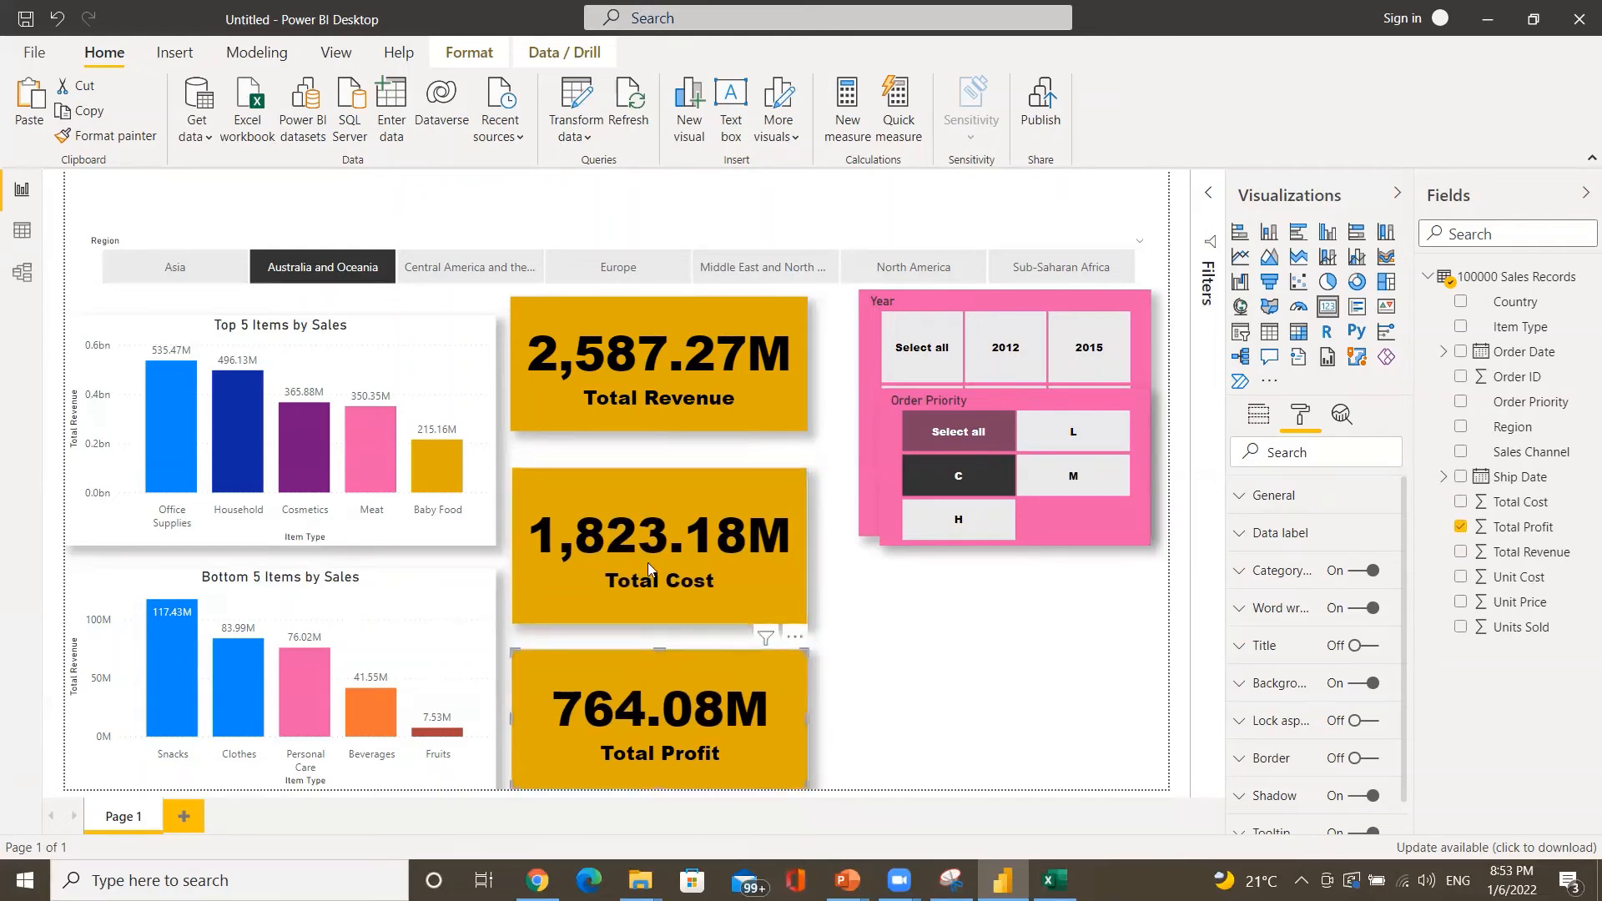
- Shift the Total Cost and Total Revenue cards down, and extend Total Revenue upward to align with the Top 5 Items chart
{"action": "left_click_drag", "start_coordinate": [653, 499], "coordinate": [652, 512]}
{"action": "left_click_drag", "start_coordinate": [653, 326], "coordinate": [651, 362]}
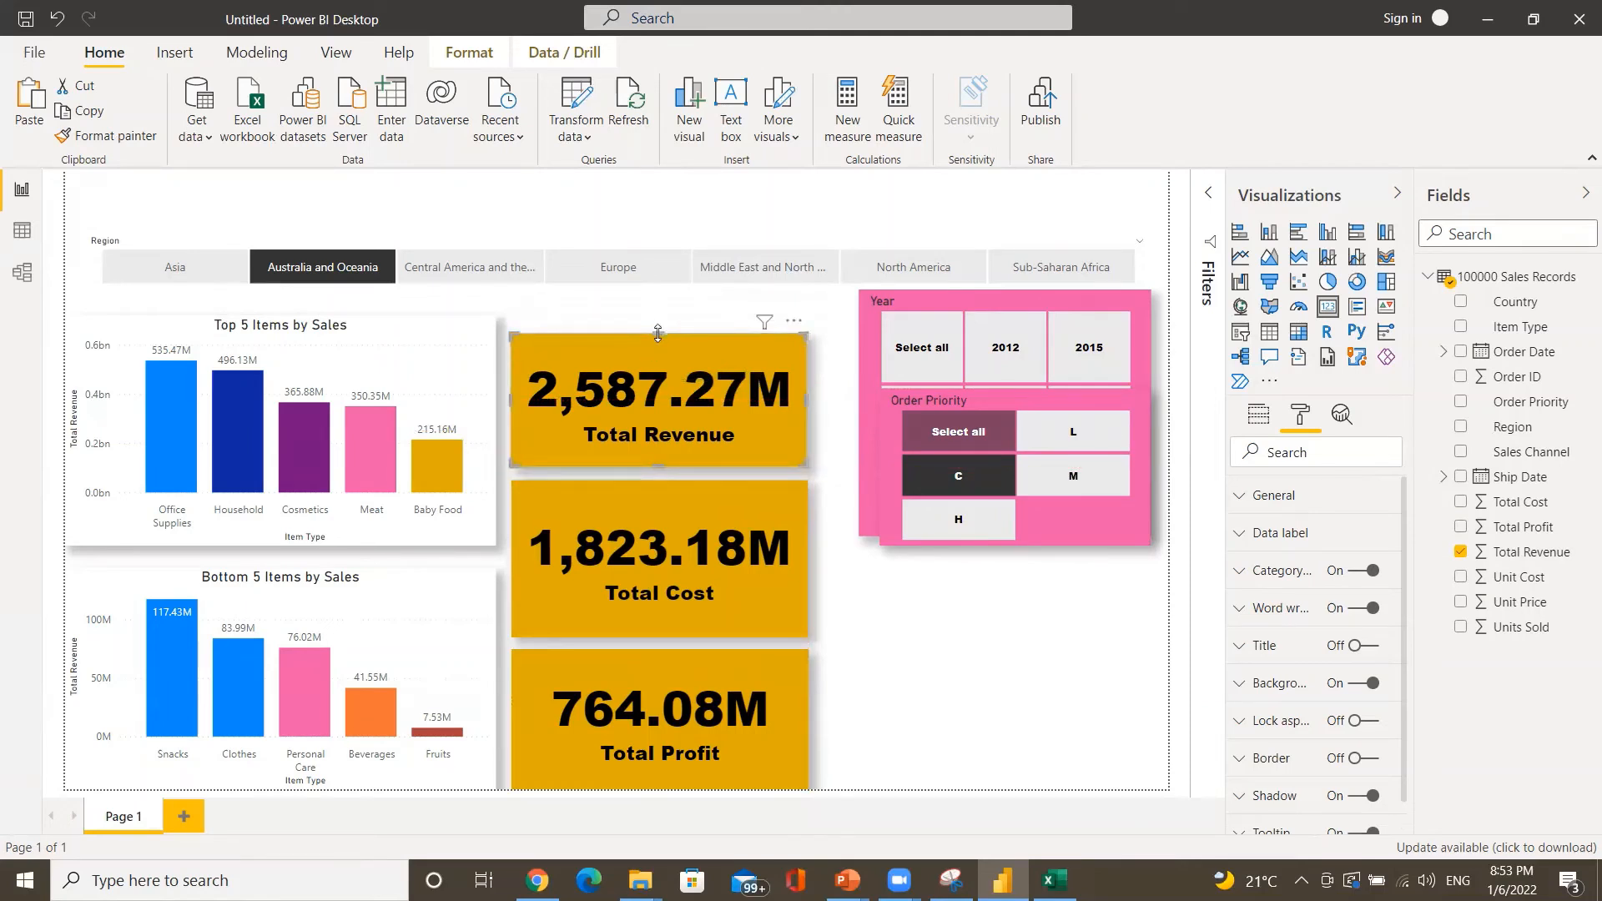
{"action": "left_click_drag", "start_coordinate": [656, 331], "coordinate": [650, 316]}
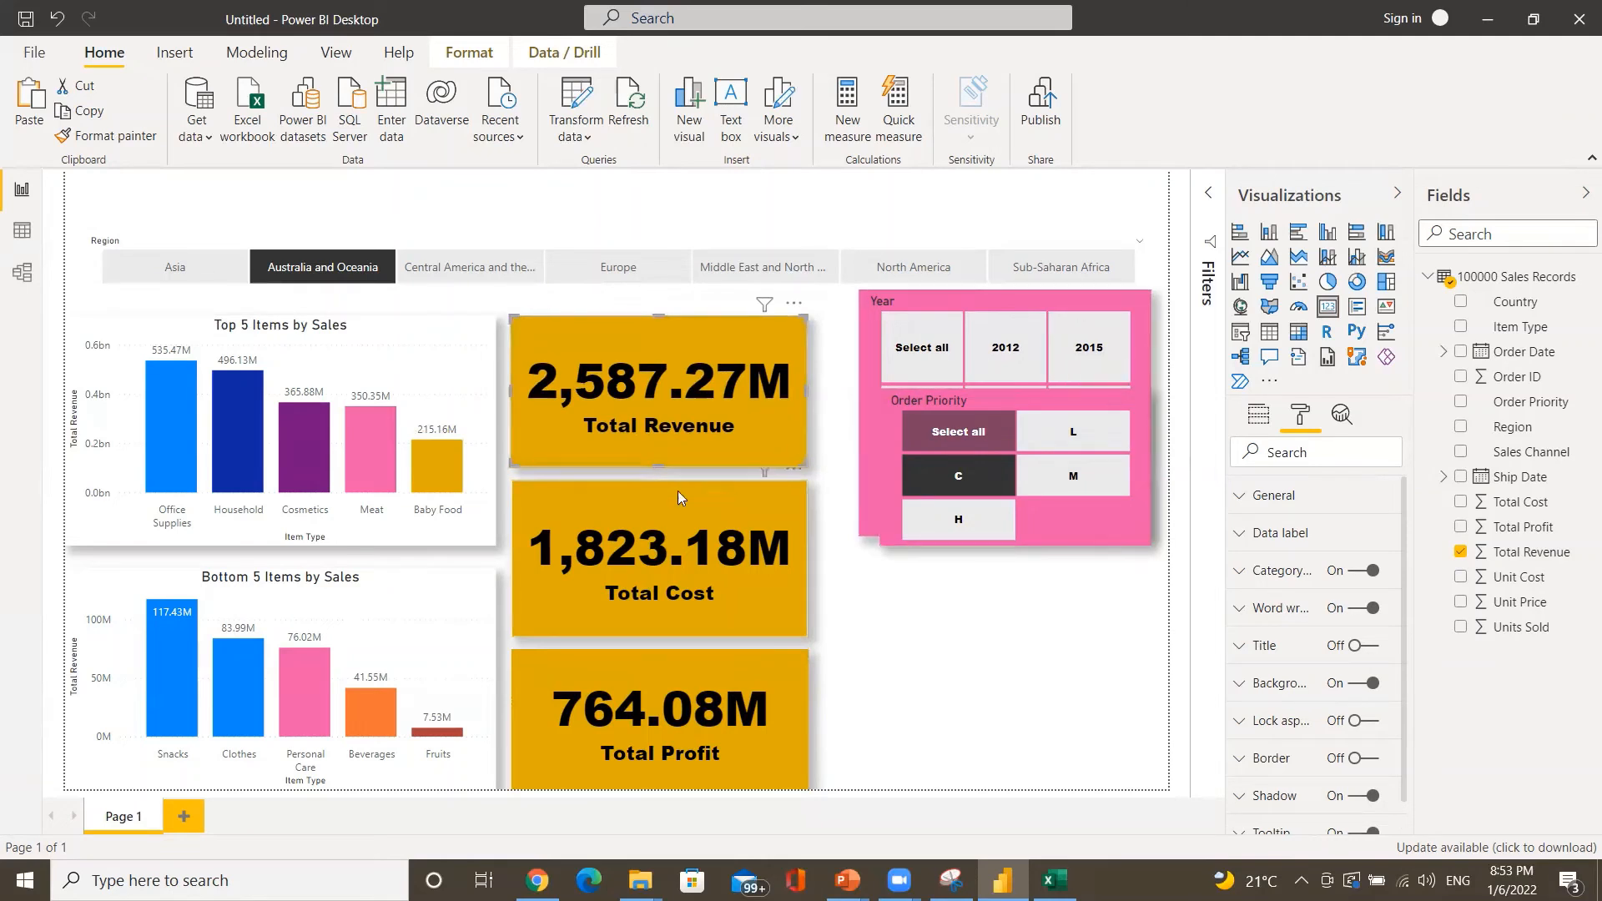
- Move the Order Priority slicer below the Year slicer and widen it toward the total cards
{"action": "left_click_drag", "start_coordinate": [1089, 525], "coordinate": [1064, 700]}
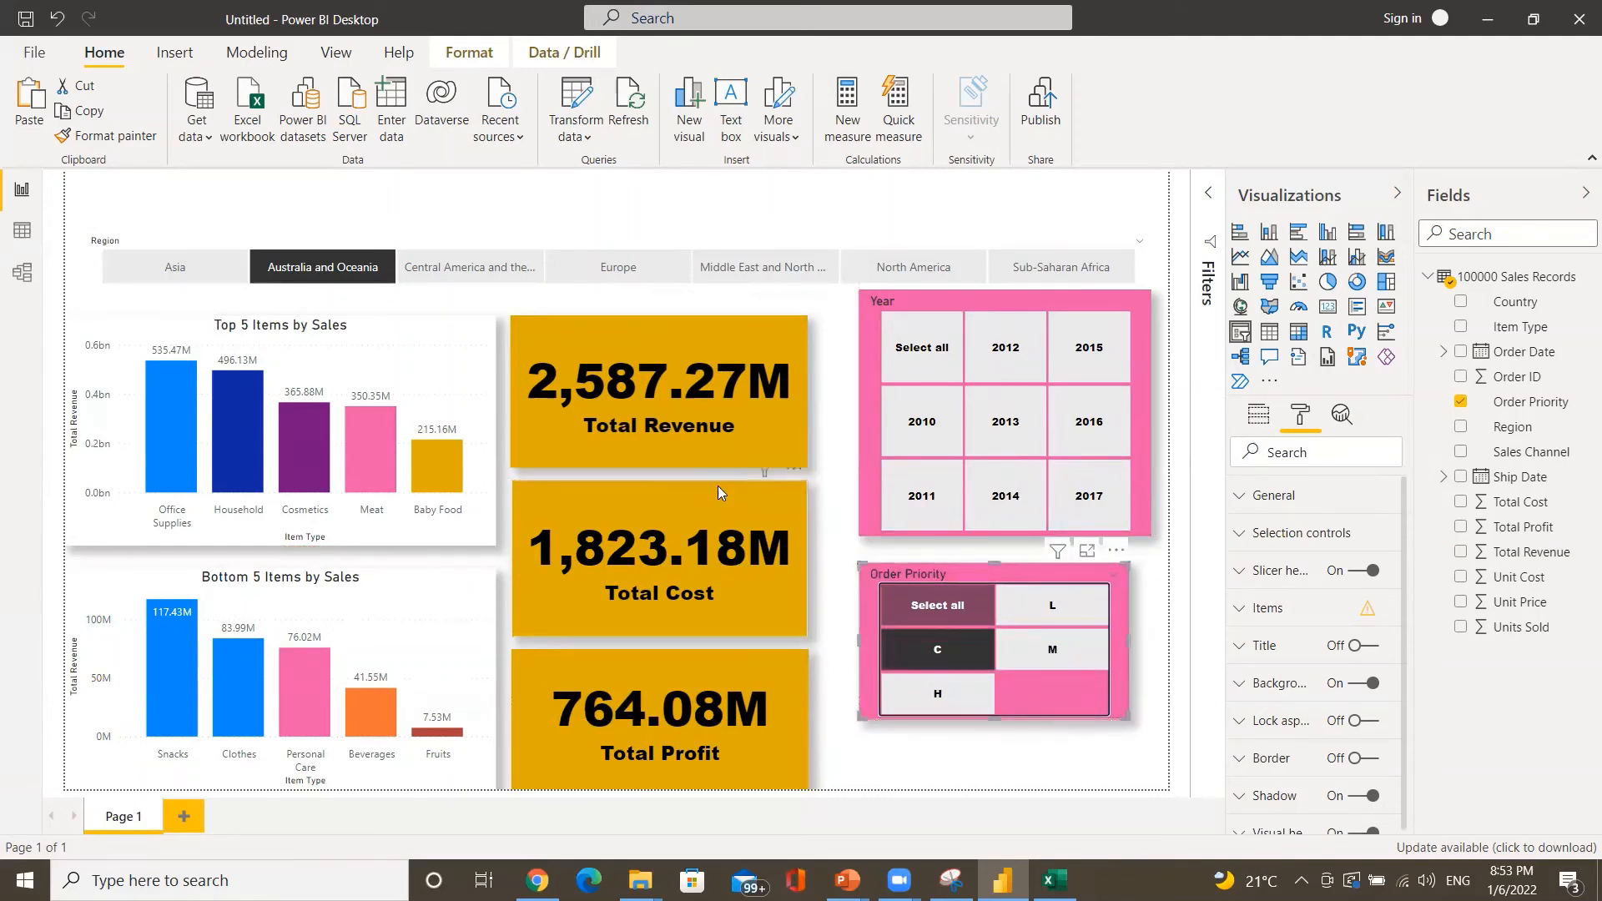
{"action": "left_click_drag", "start_coordinate": [1015, 682], "coordinate": [1019, 738]}
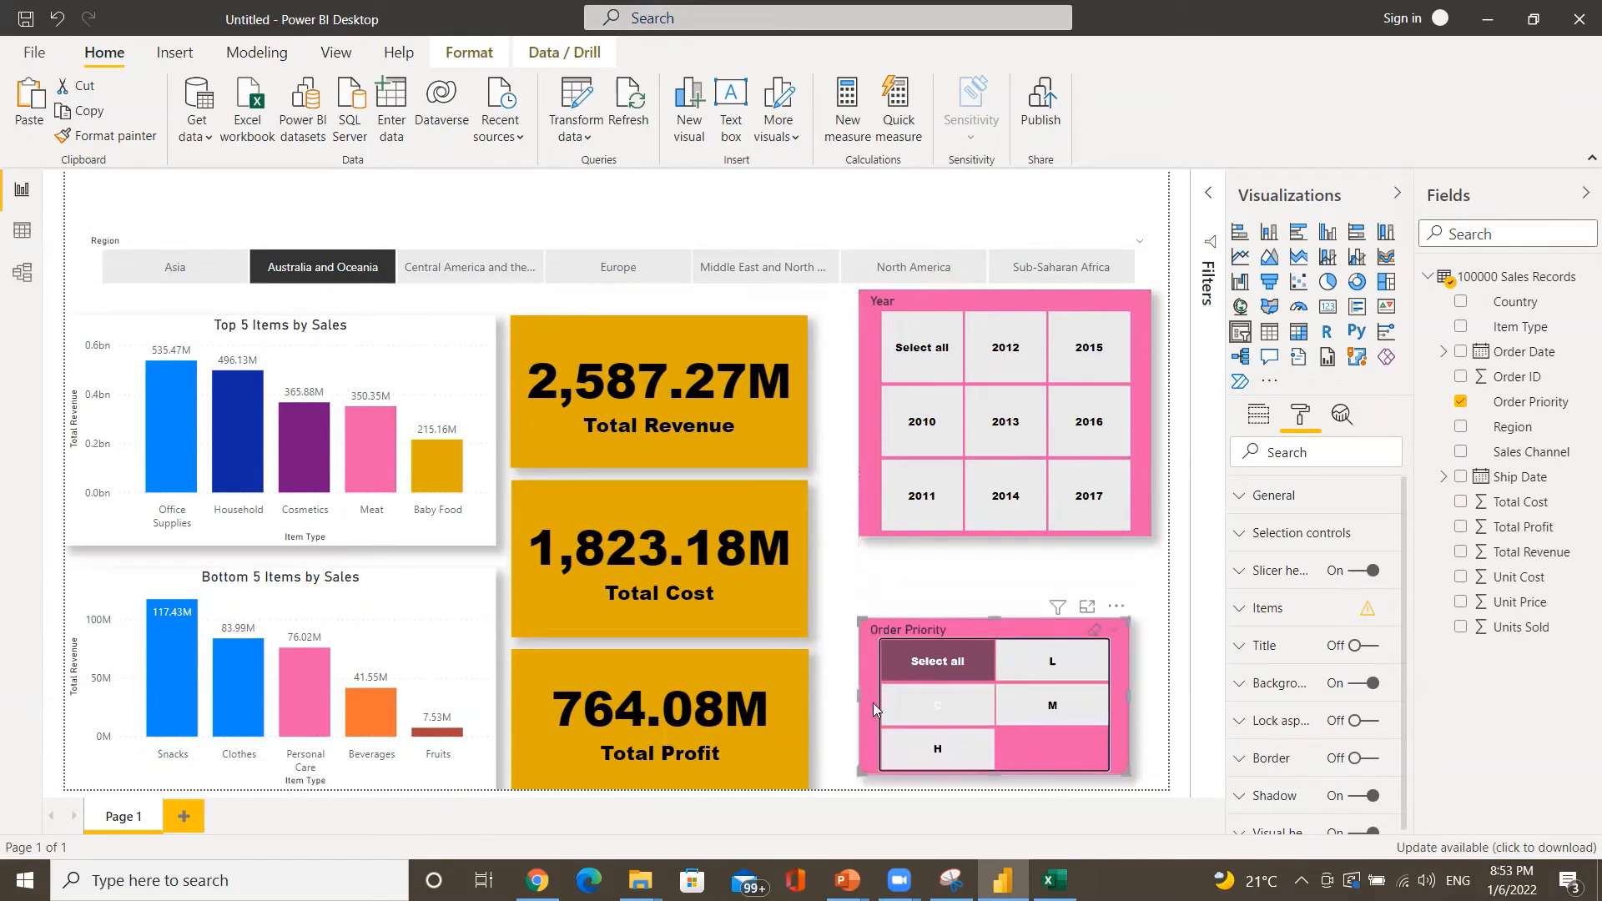
{"action": "left_click_drag", "start_coordinate": [859, 694], "coordinate": [827, 686]}
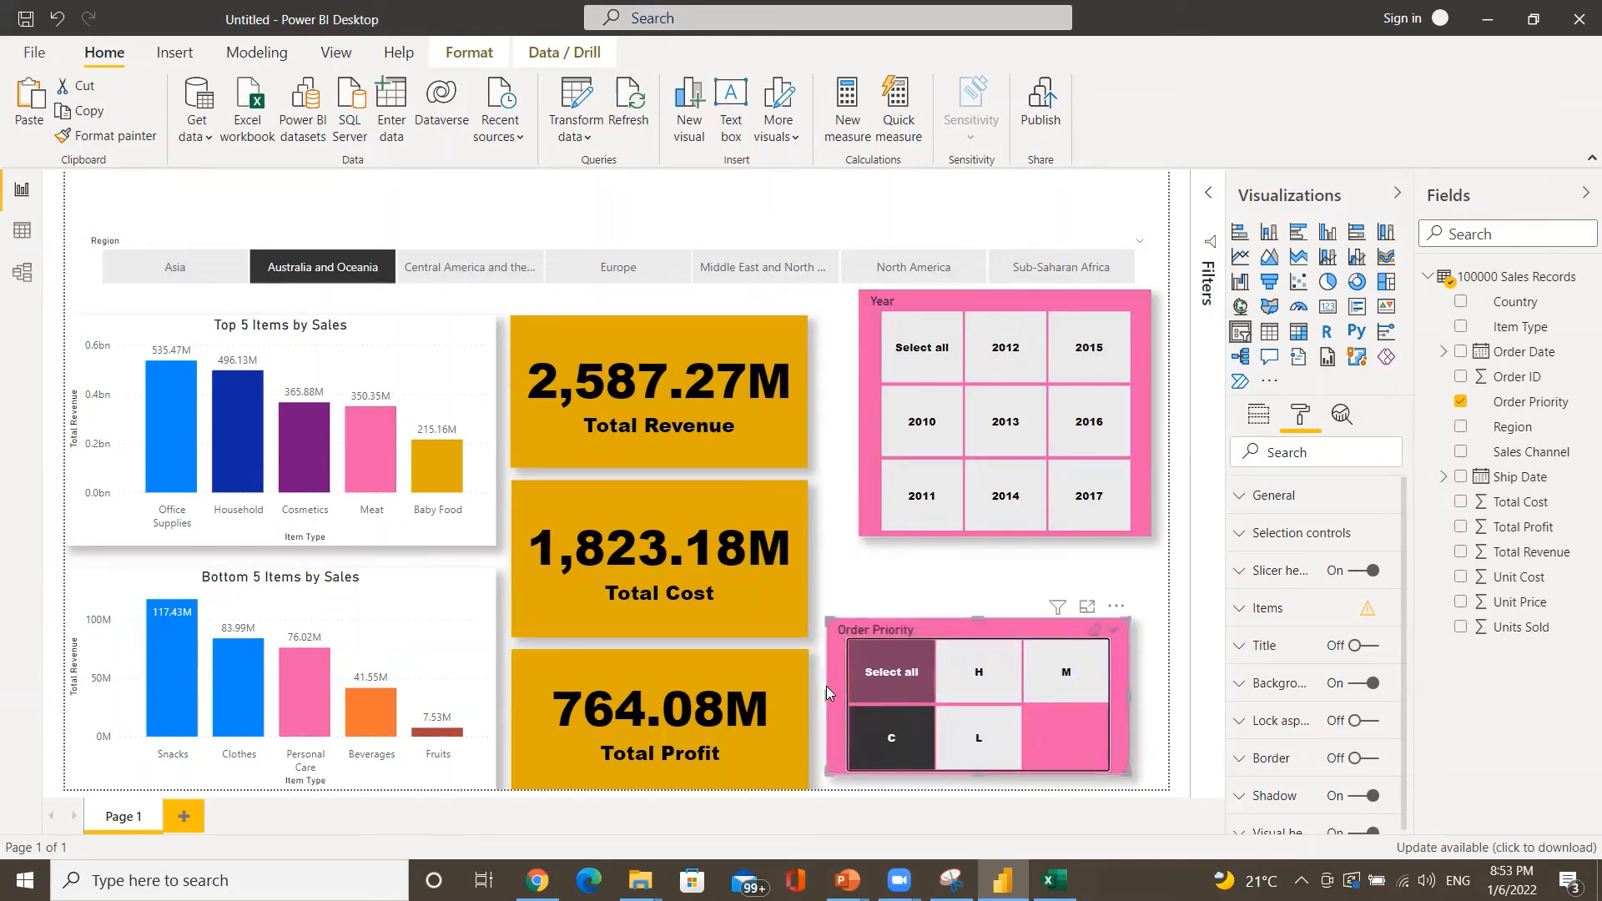
- Widen the Year slicer toward the total cards, reduce its height slightly and align its upper edge with the Total Revenue card
{"action": "left_click", "coordinate": [868, 439]}
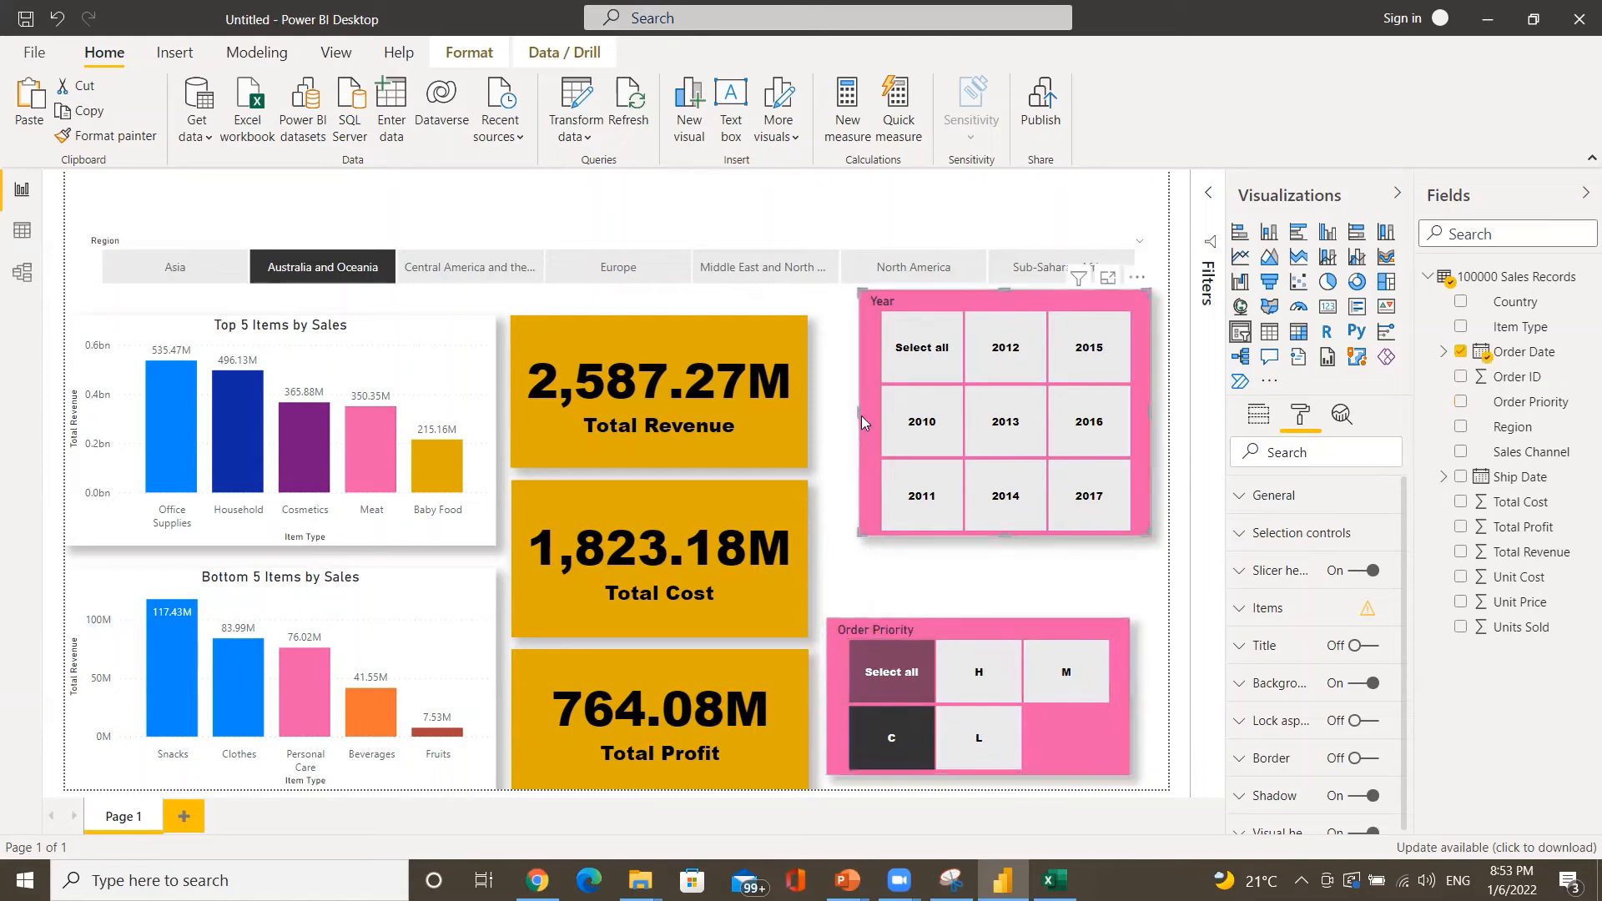
{"action": "left_click_drag", "start_coordinate": [854, 410], "coordinate": [830, 408]}
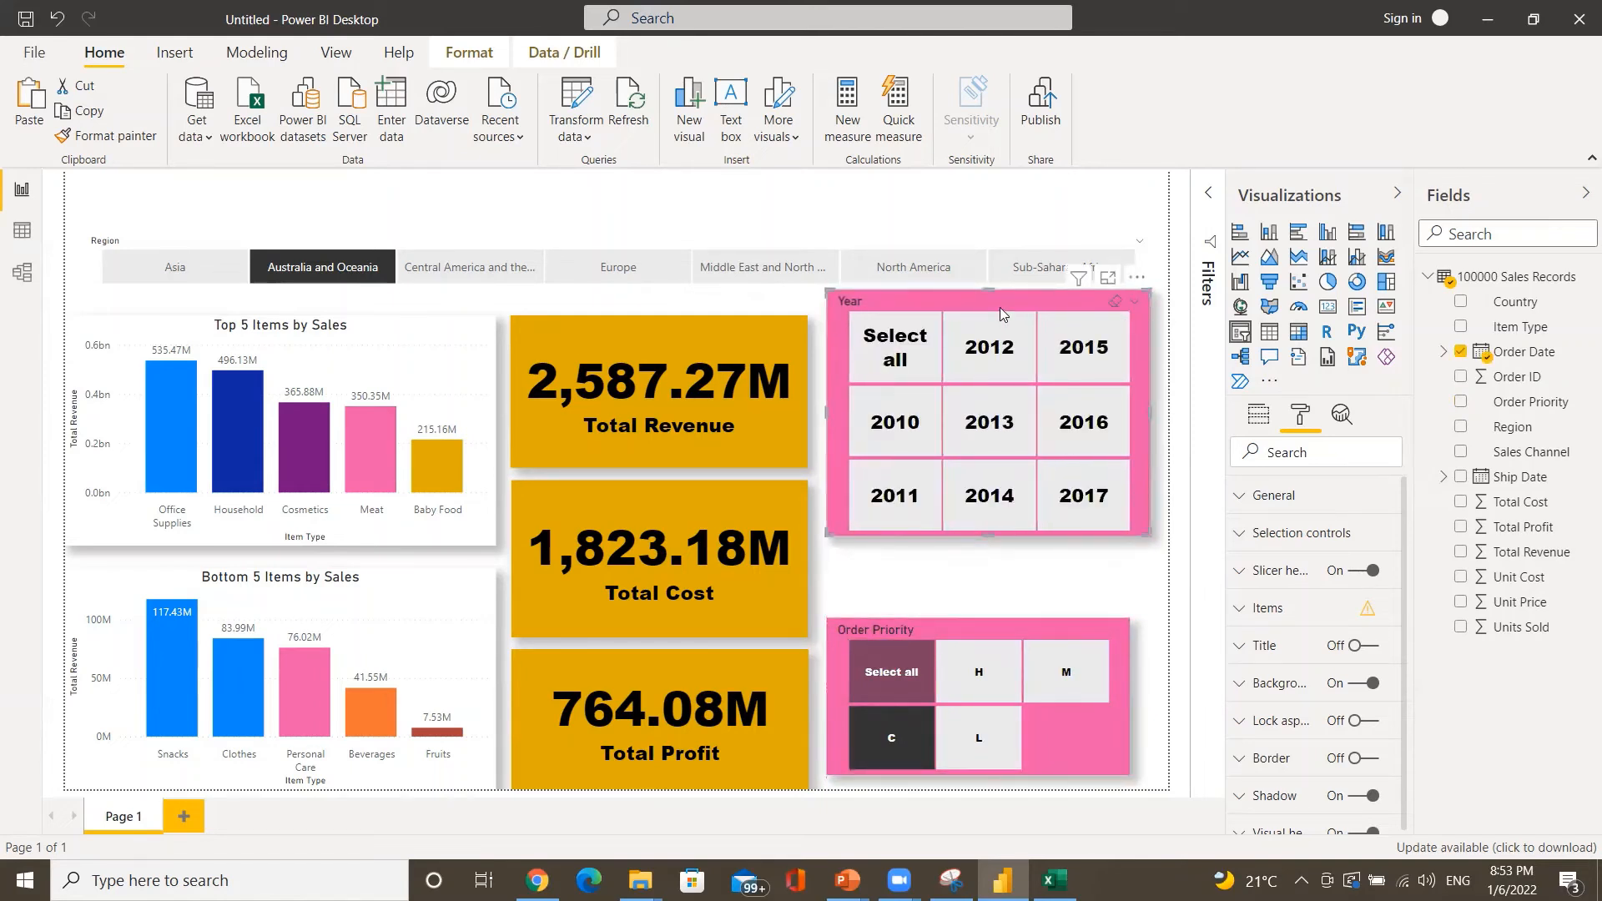
{"action": "left_click_drag", "start_coordinate": [991, 291], "coordinate": [993, 310]}
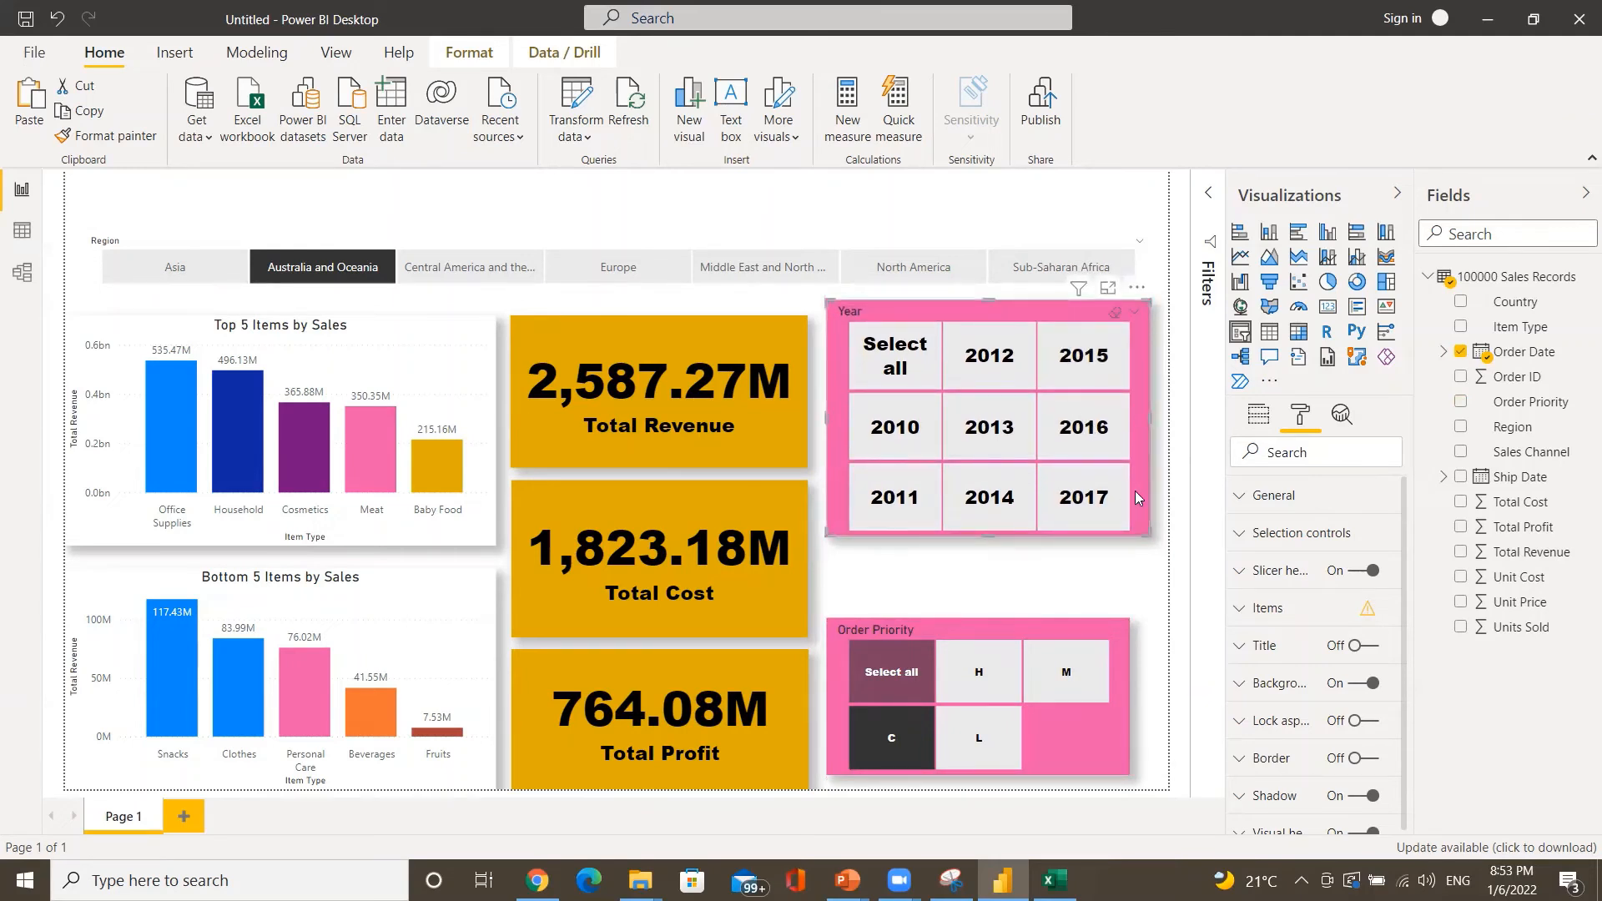
{"action": "left_click_drag", "start_coordinate": [1136, 498], "coordinate": [1136, 518]}
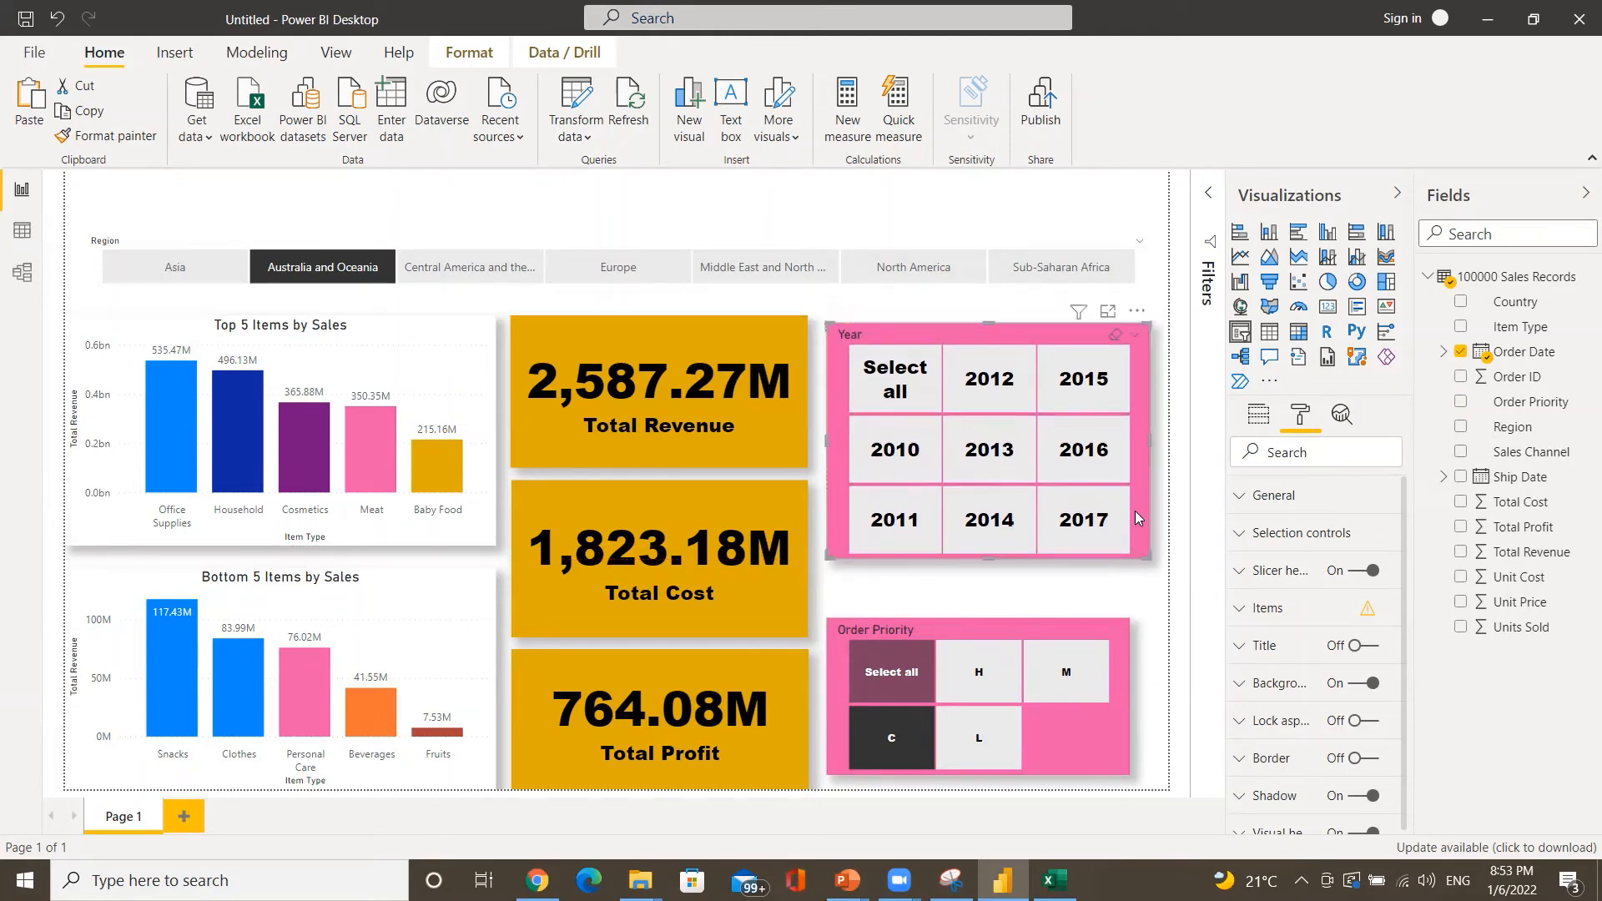
{"action": "left_click_drag", "start_coordinate": [1135, 516], "coordinate": [1132, 501]}
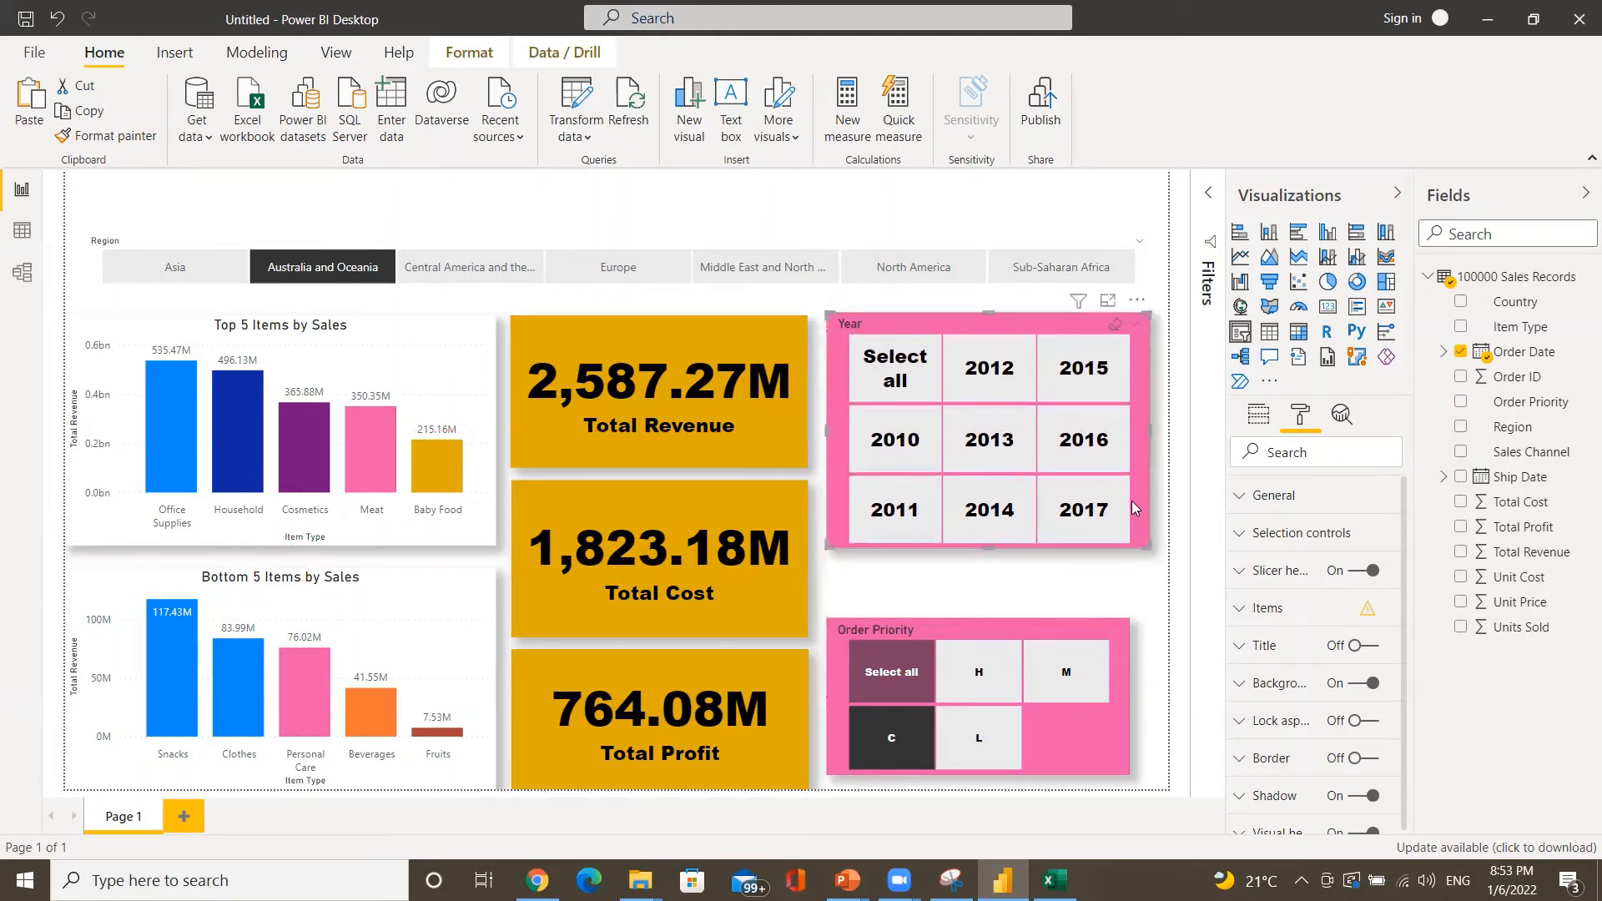
- Enlarge the Order Priority slicer directly beneath the Year slicer to fill the remaining space, and turn off its "Select all" option
{"action": "left_click_drag", "start_coordinate": [960, 628], "coordinate": [962, 569]}
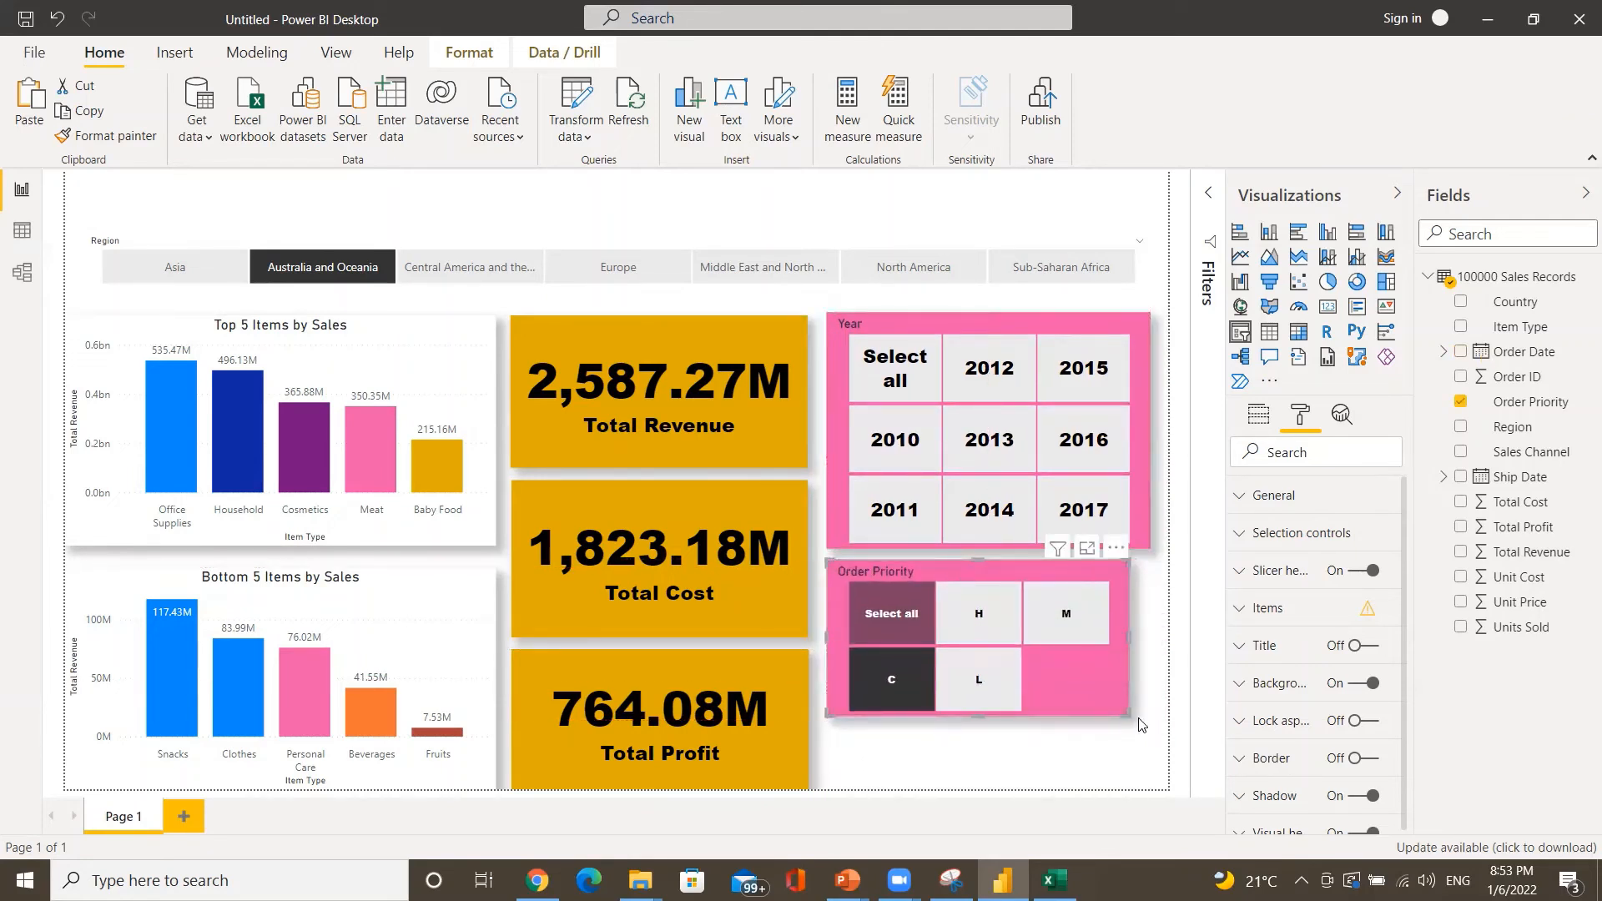
{"action": "left_click_drag", "start_coordinate": [1124, 711], "coordinate": [1152, 780]}
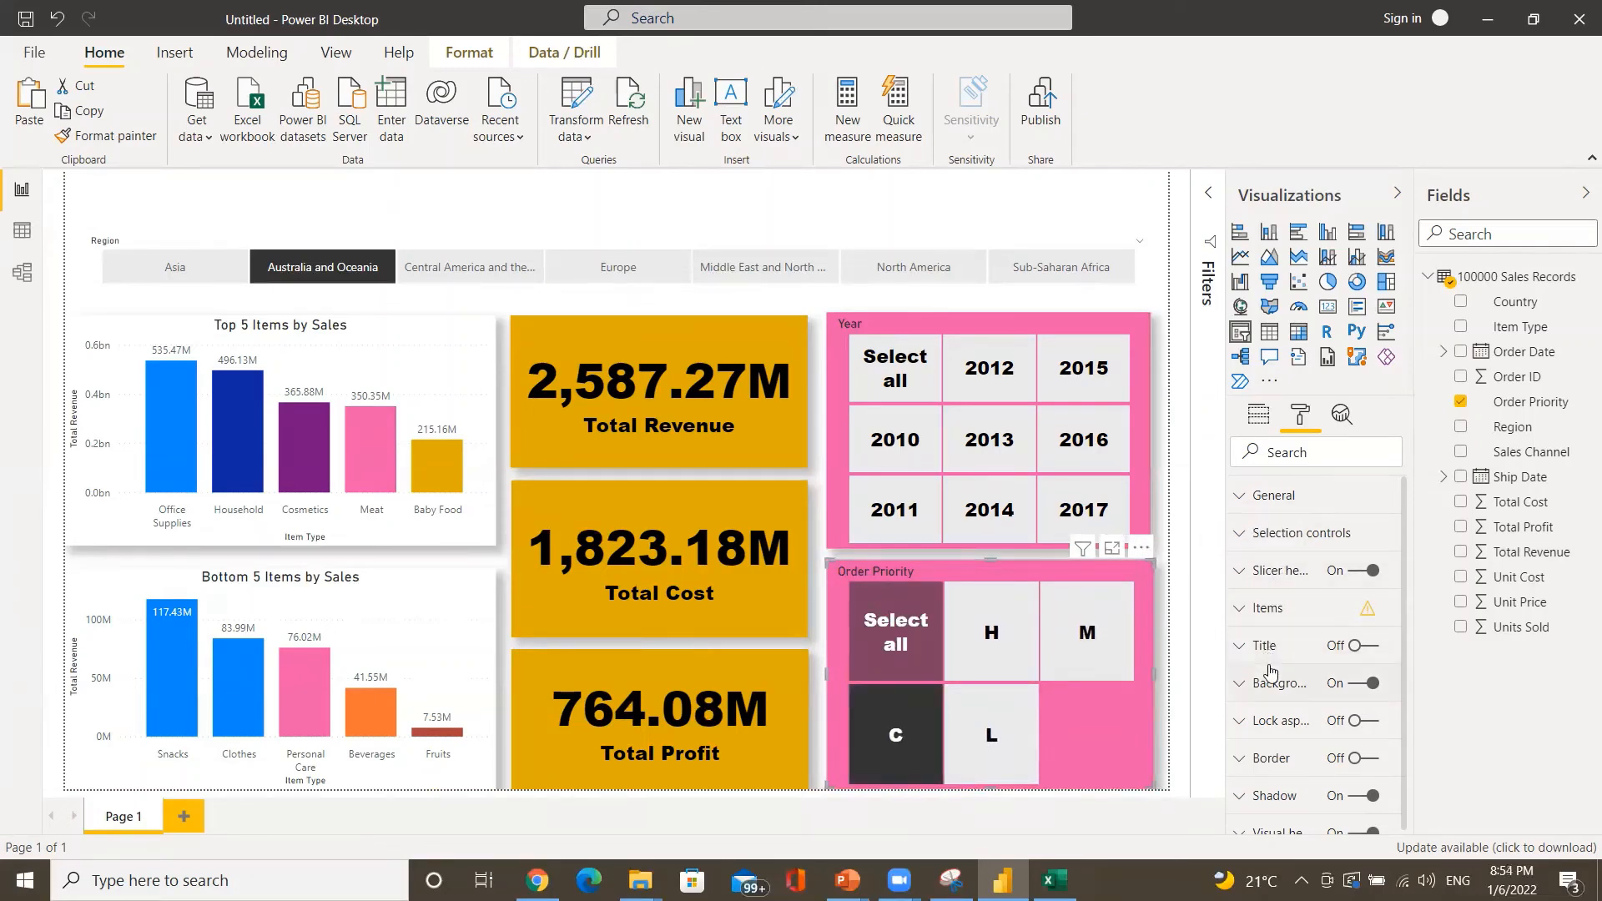
{"action": "left_click", "coordinate": [1275, 535]}
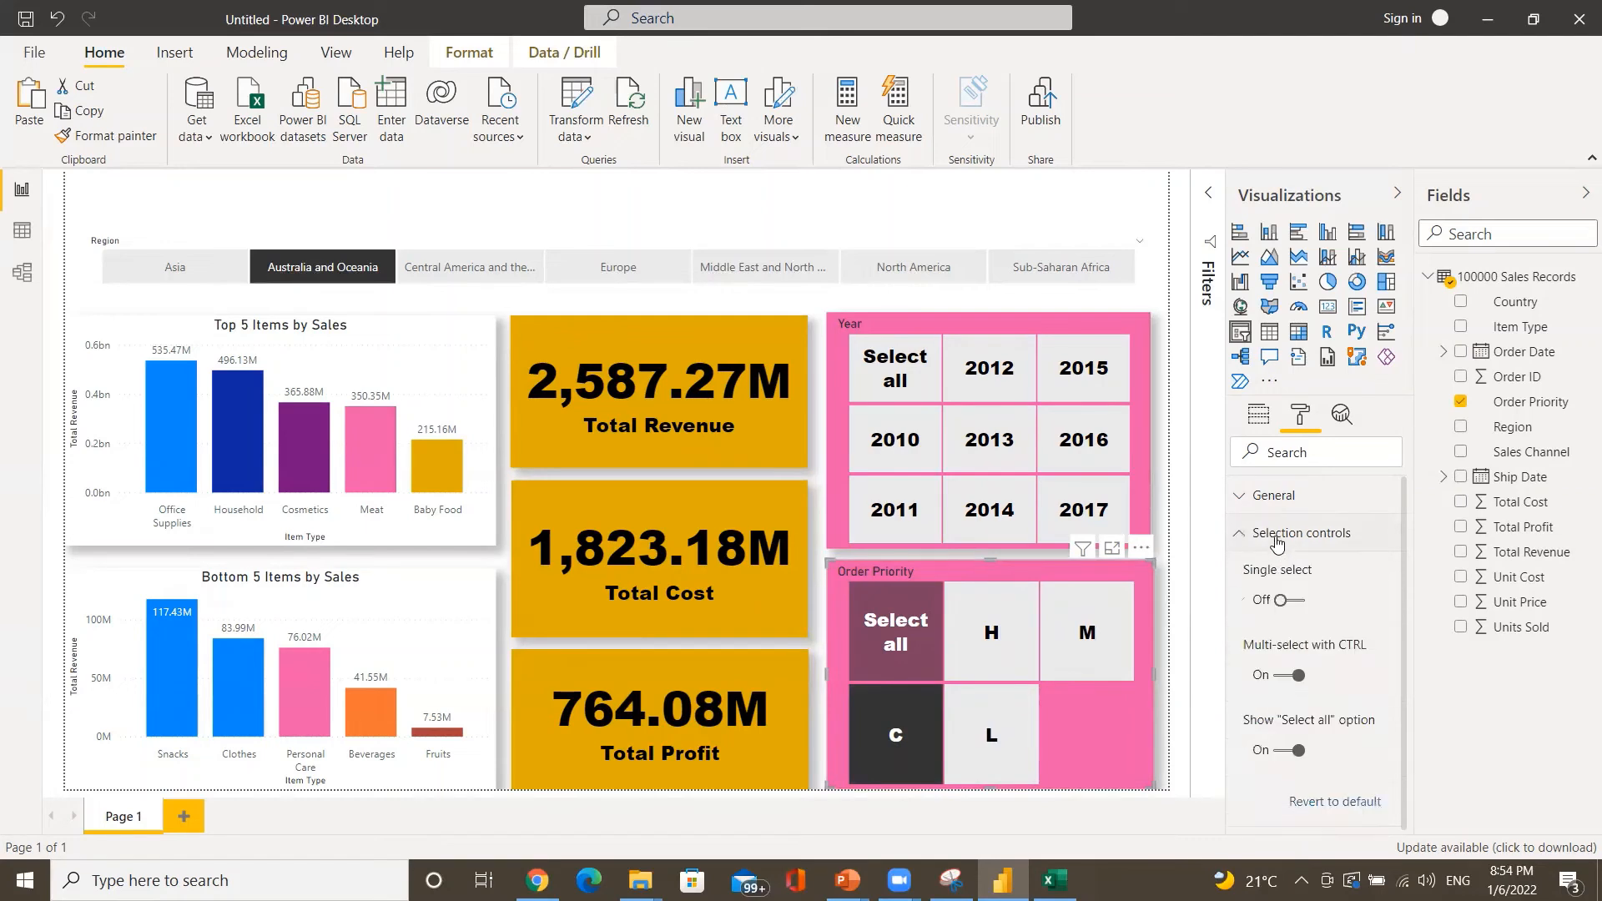
{"action": "left_click", "coordinate": [1291, 752]}
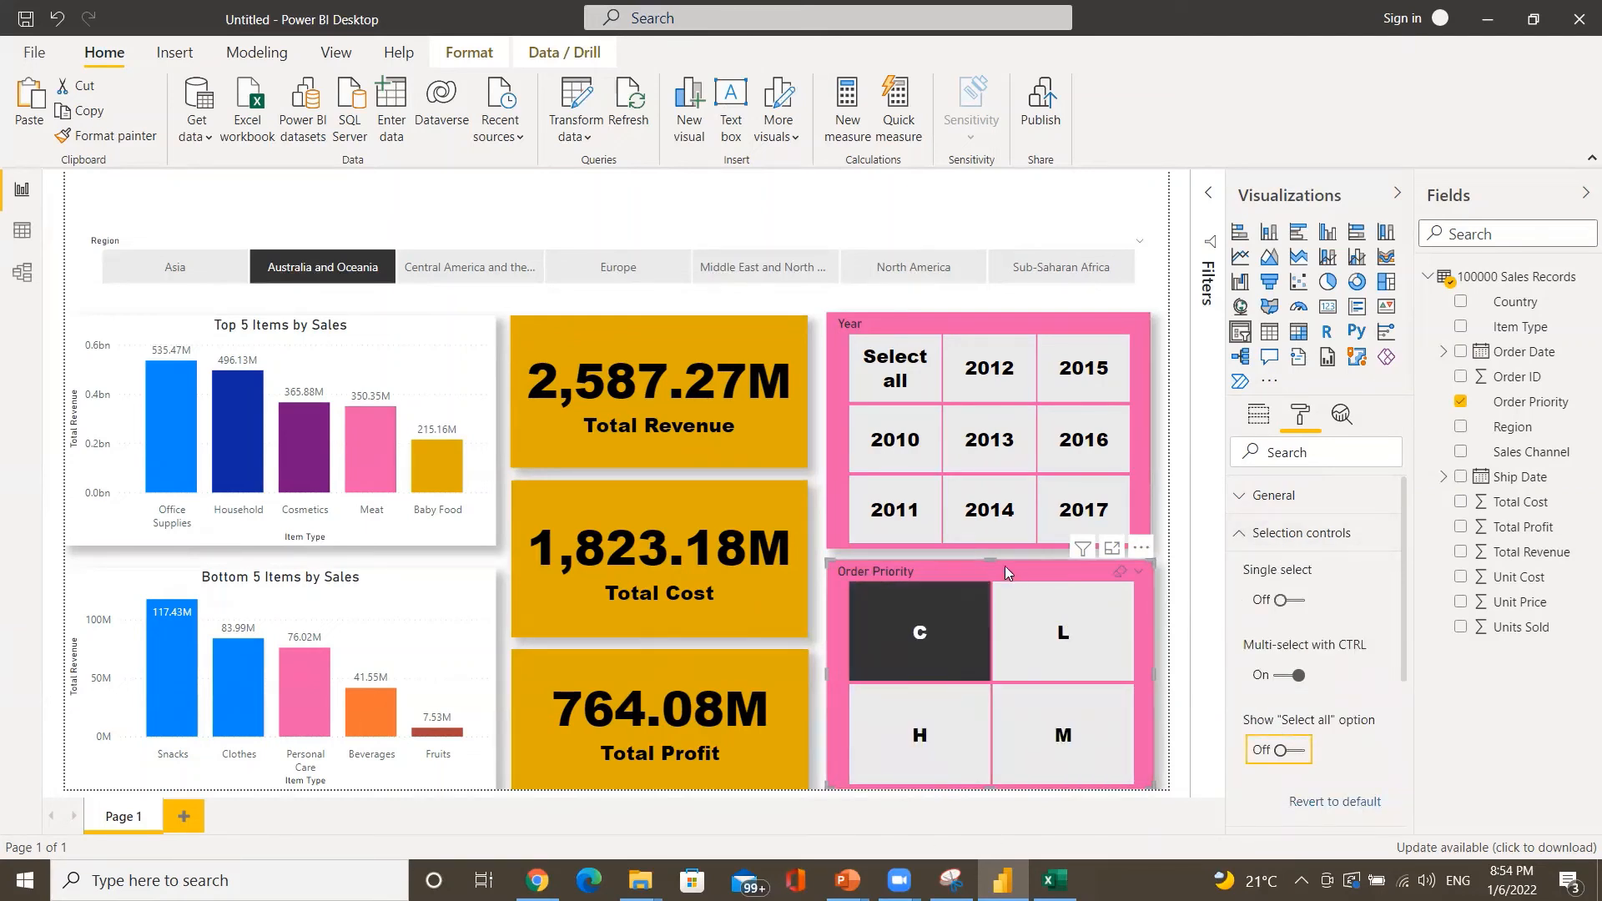
- Clear the C selection in the Order Priority slicer, and switch Select all on and off again in the Year slicer
{"action": "left_click", "coordinate": [936, 638]}
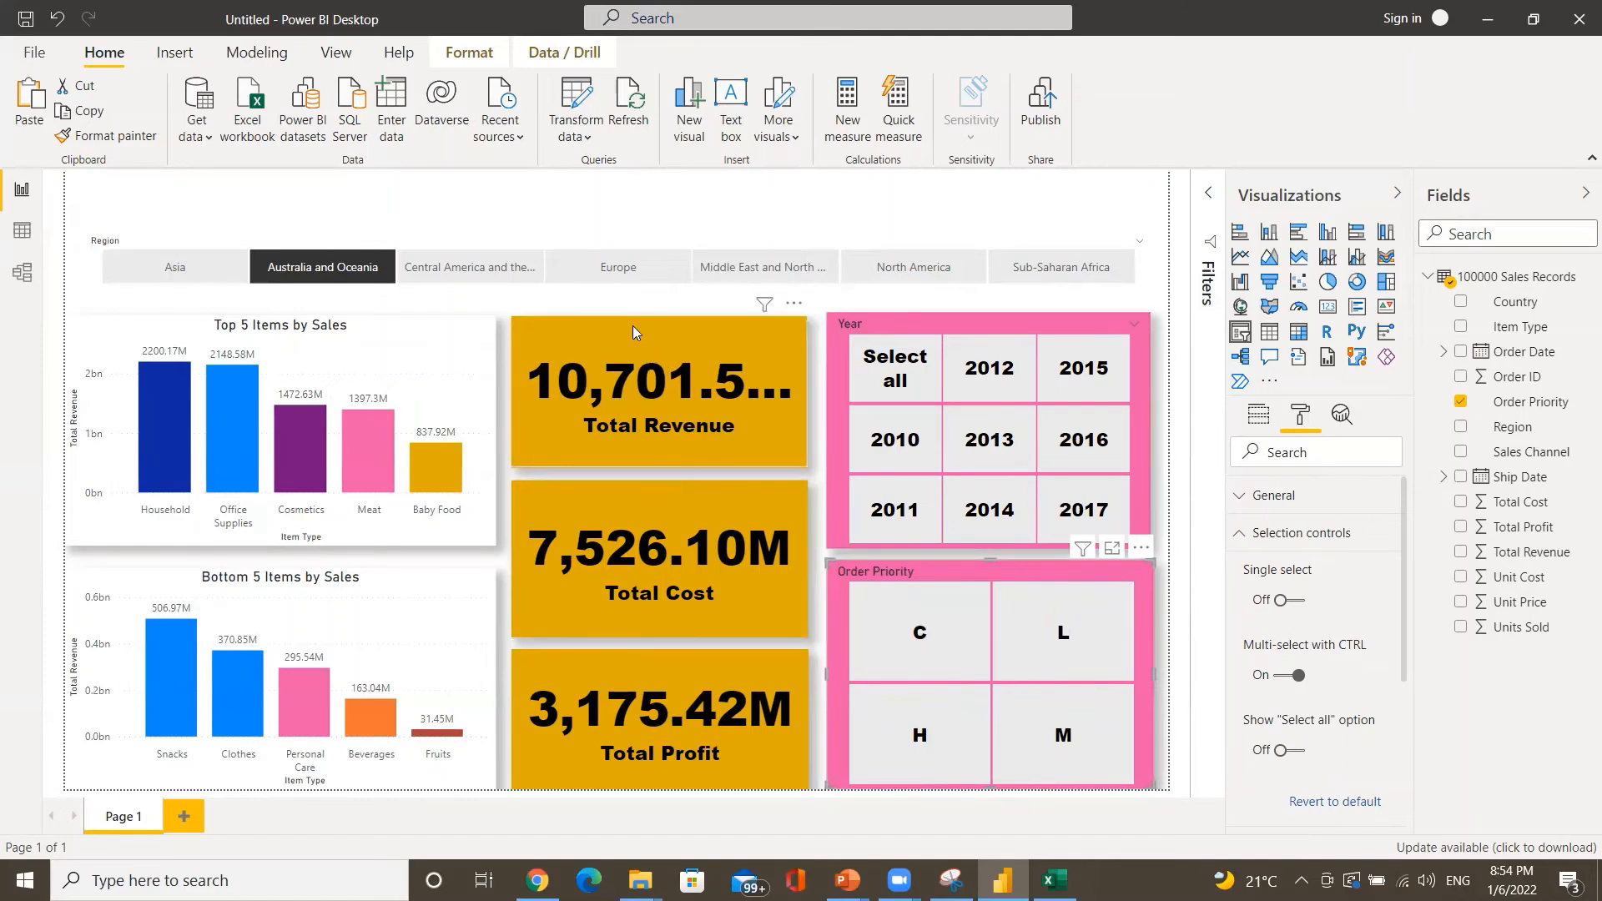
{"action": "left_click", "coordinate": [894, 371]}
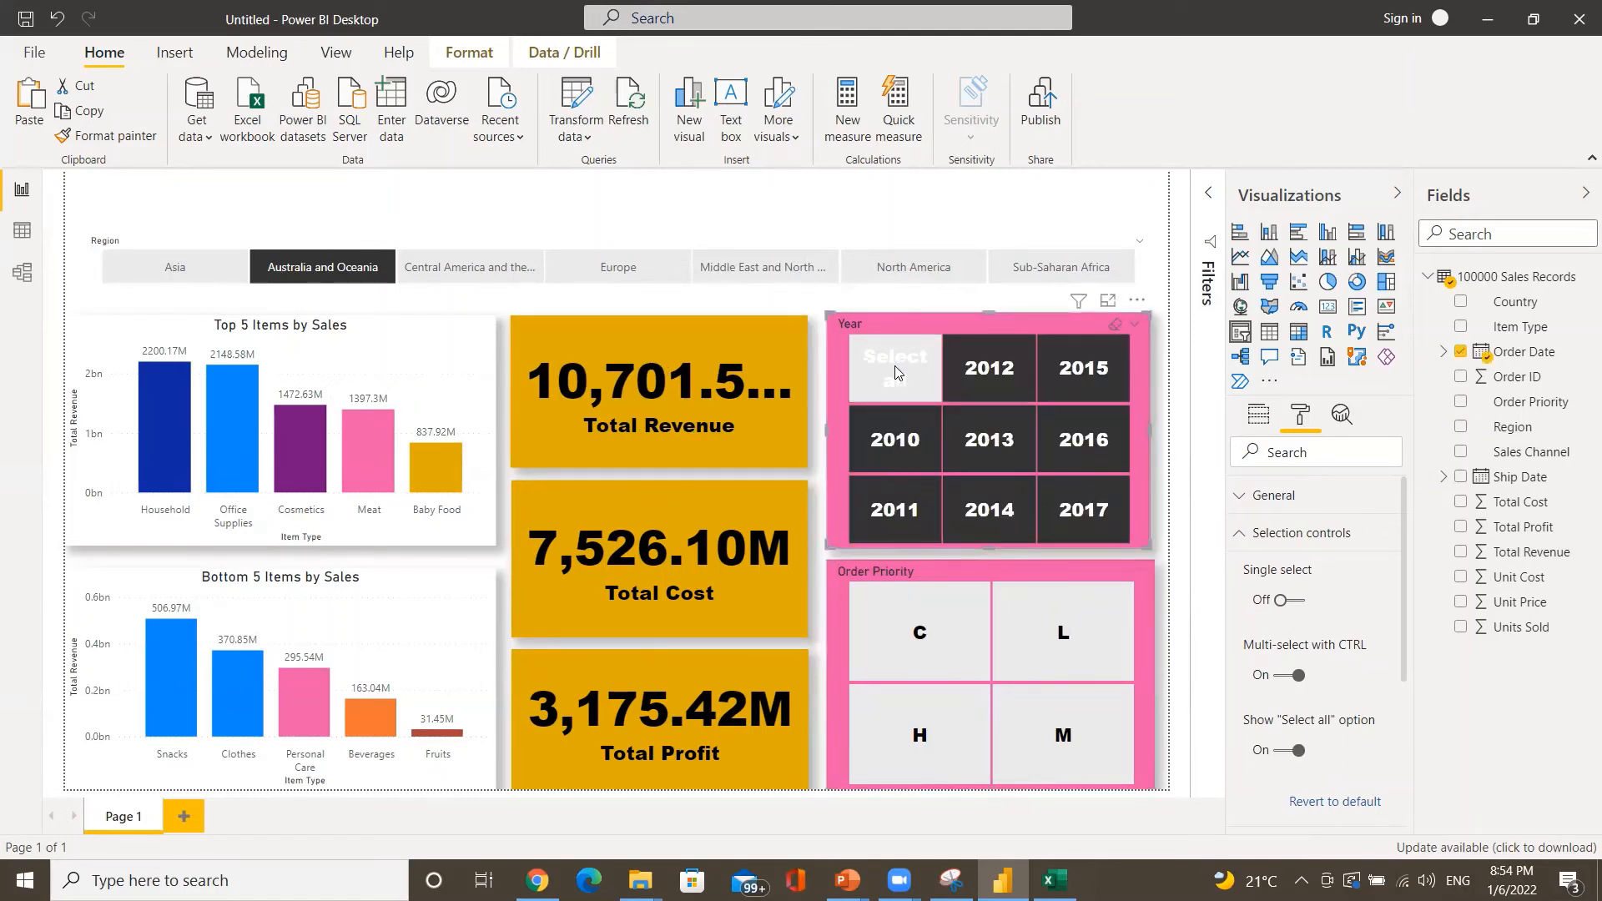
{"action": "left_click", "coordinate": [878, 368]}
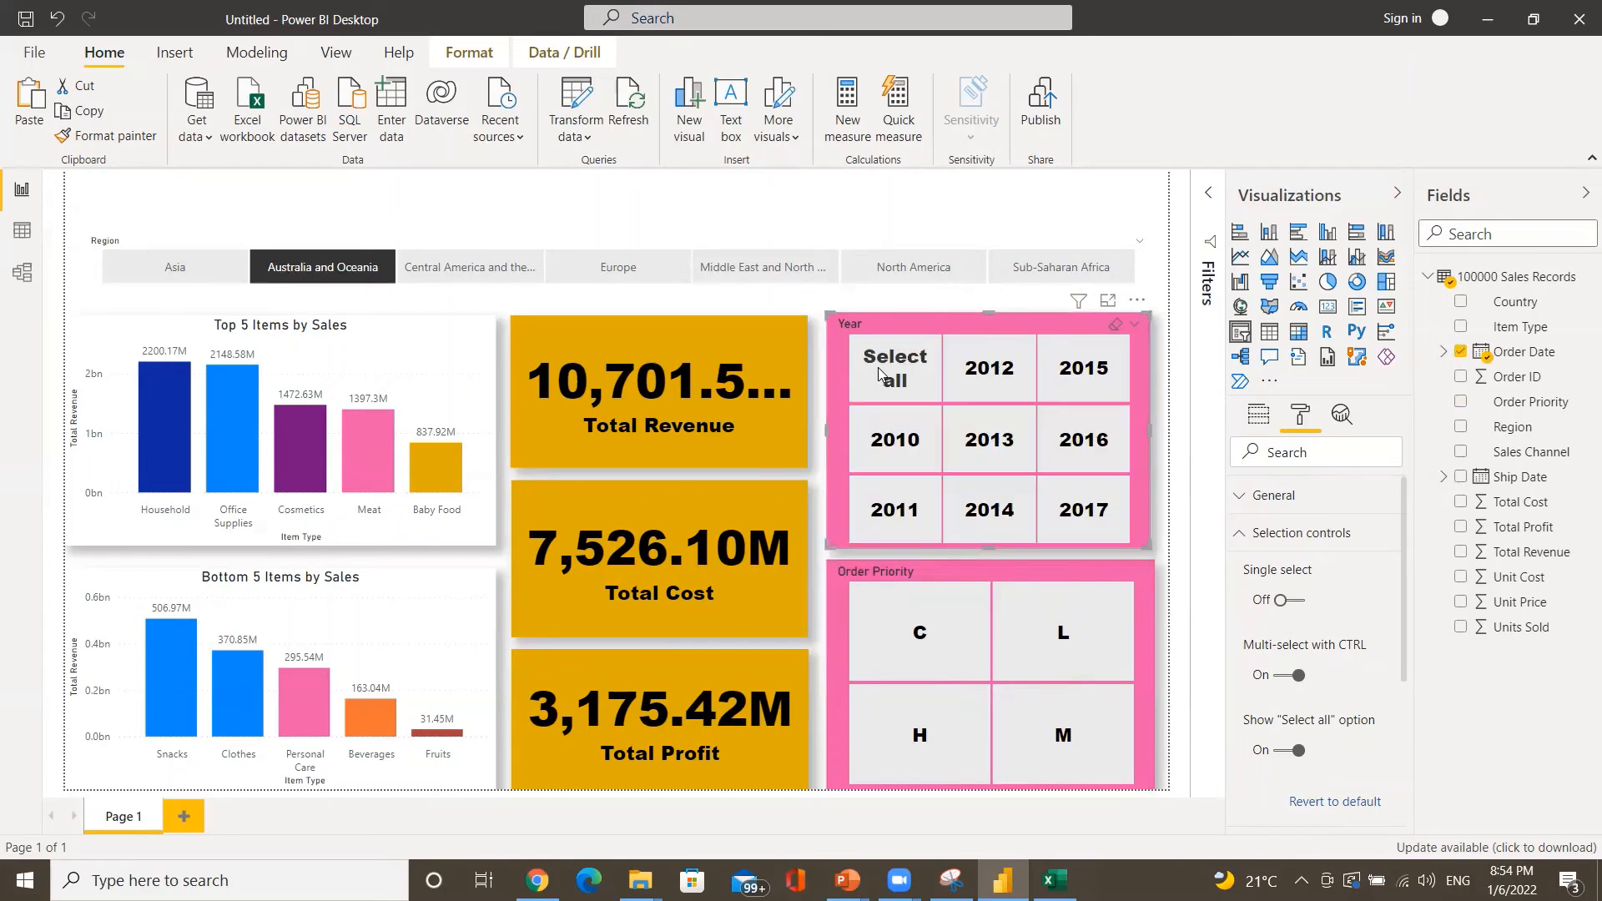
- Reduce the Total Revenue card's data label text size to 38 pt
{"action": "left_click", "coordinate": [604, 339]}
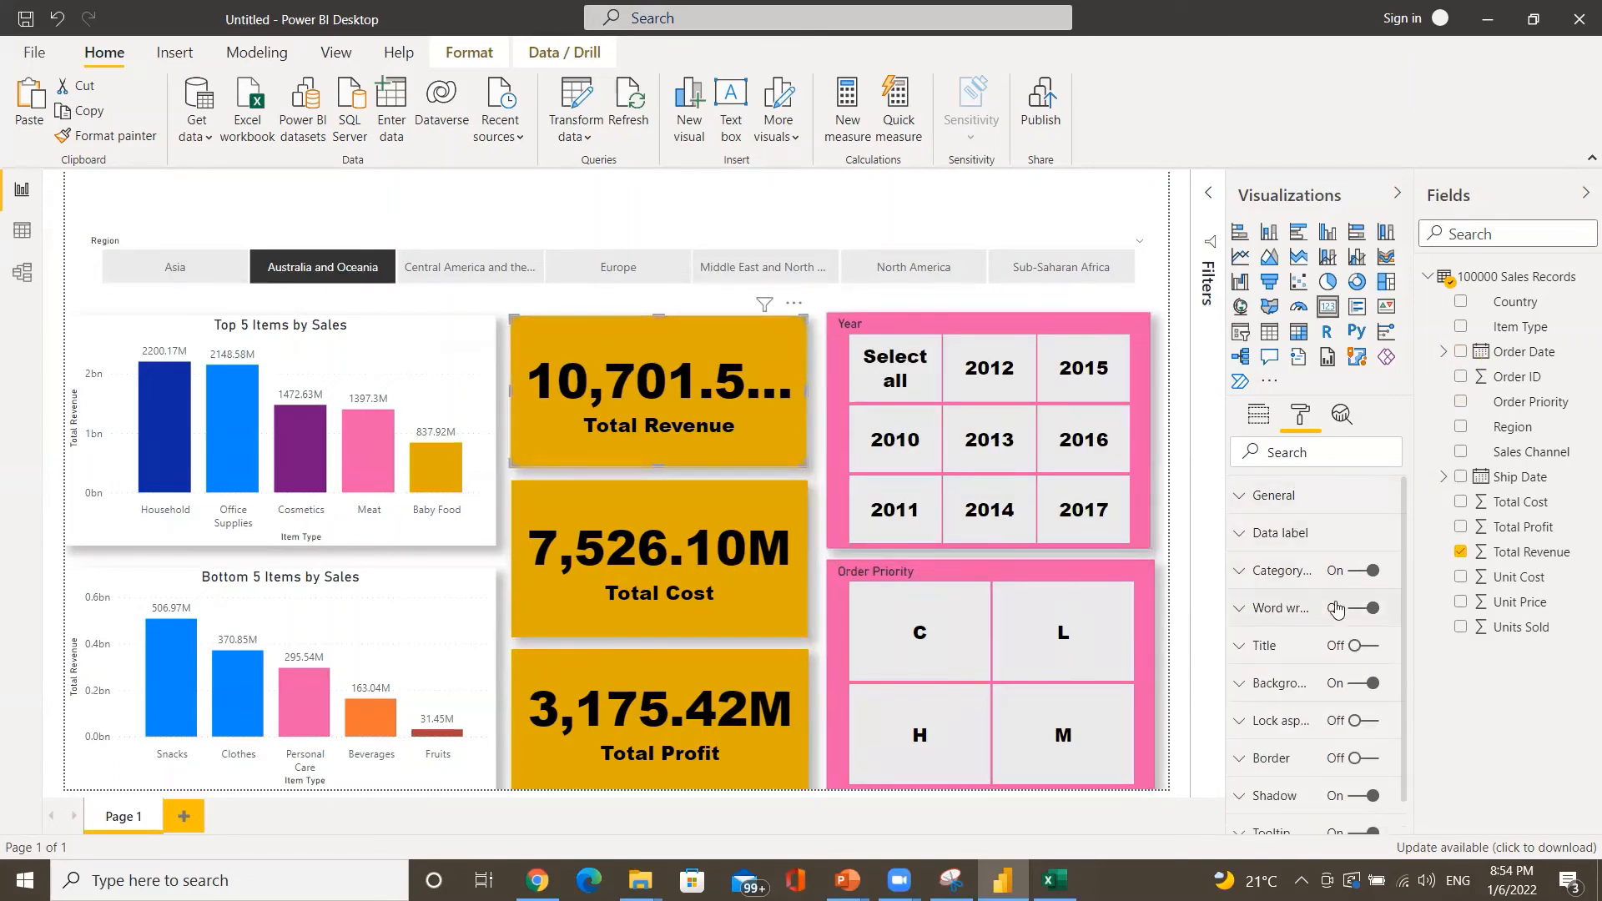
{"action": "scroll", "coordinate": [1289, 555], "scroll_direction": "down", "scroll_amount": 1}
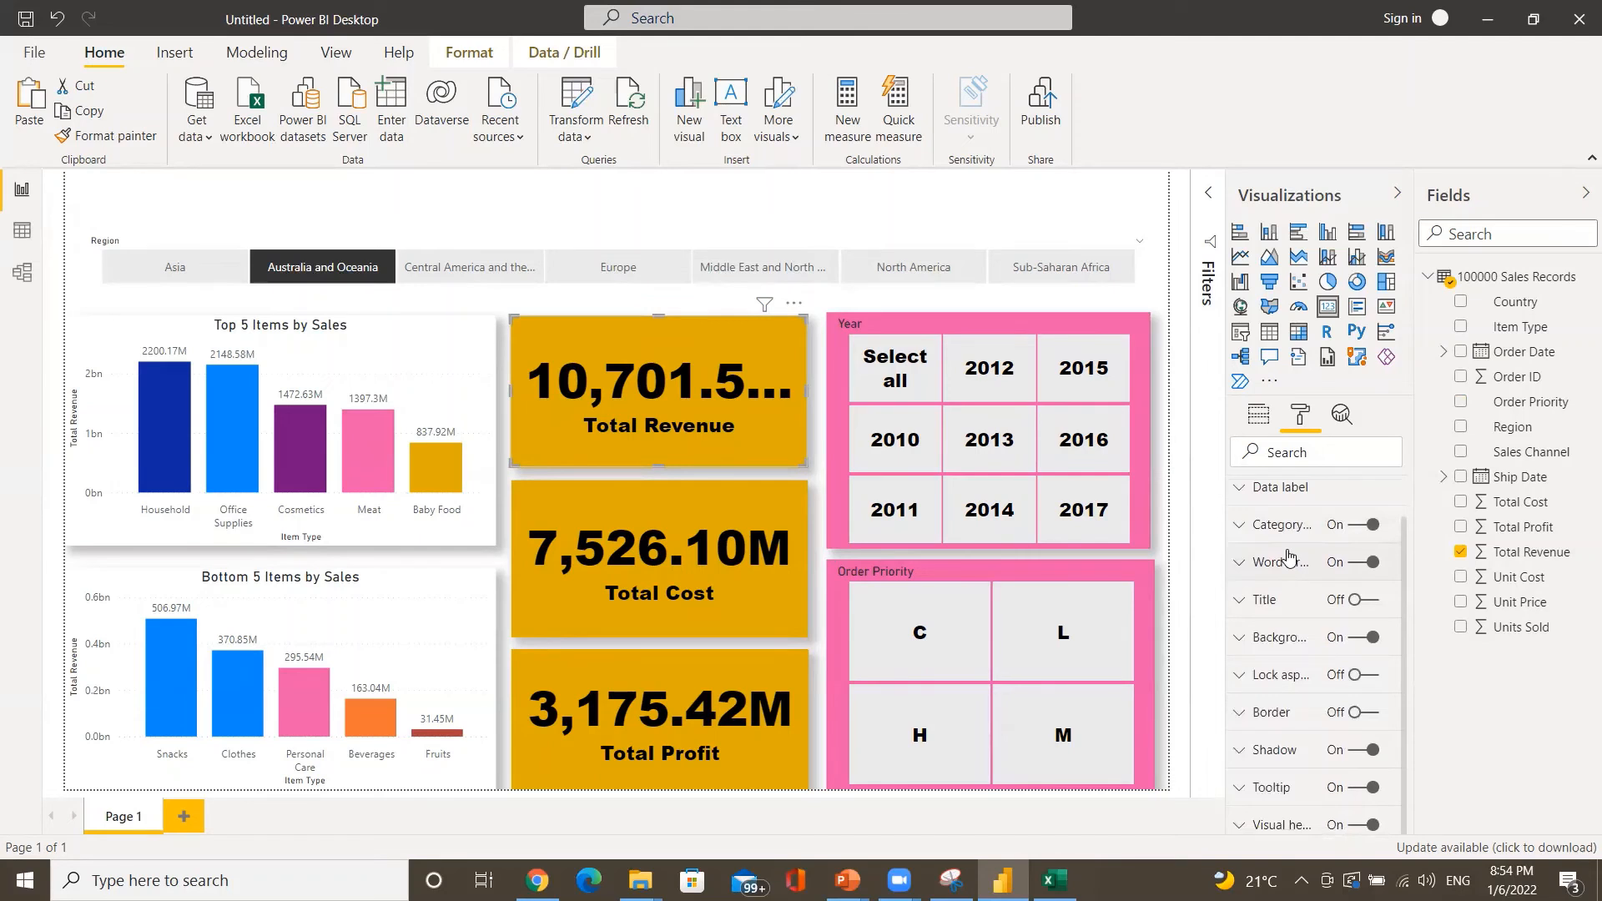
{"action": "left_click", "coordinate": [1285, 640]}
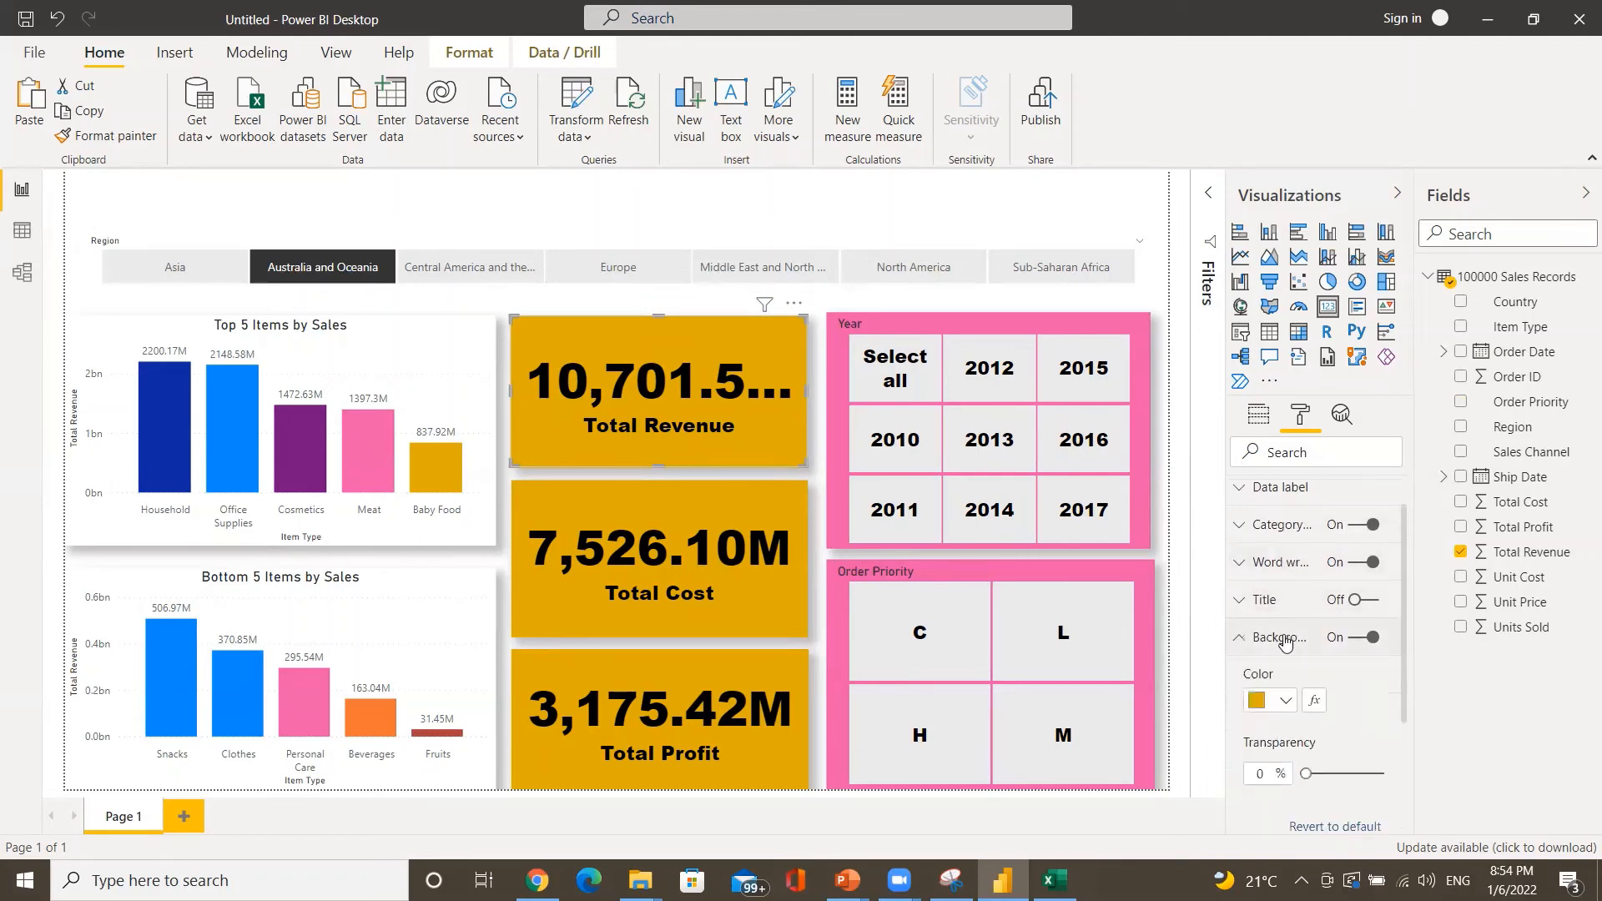
{"action": "scroll", "coordinate": [1285, 639], "scroll_direction": "down", "scroll_amount": 3}
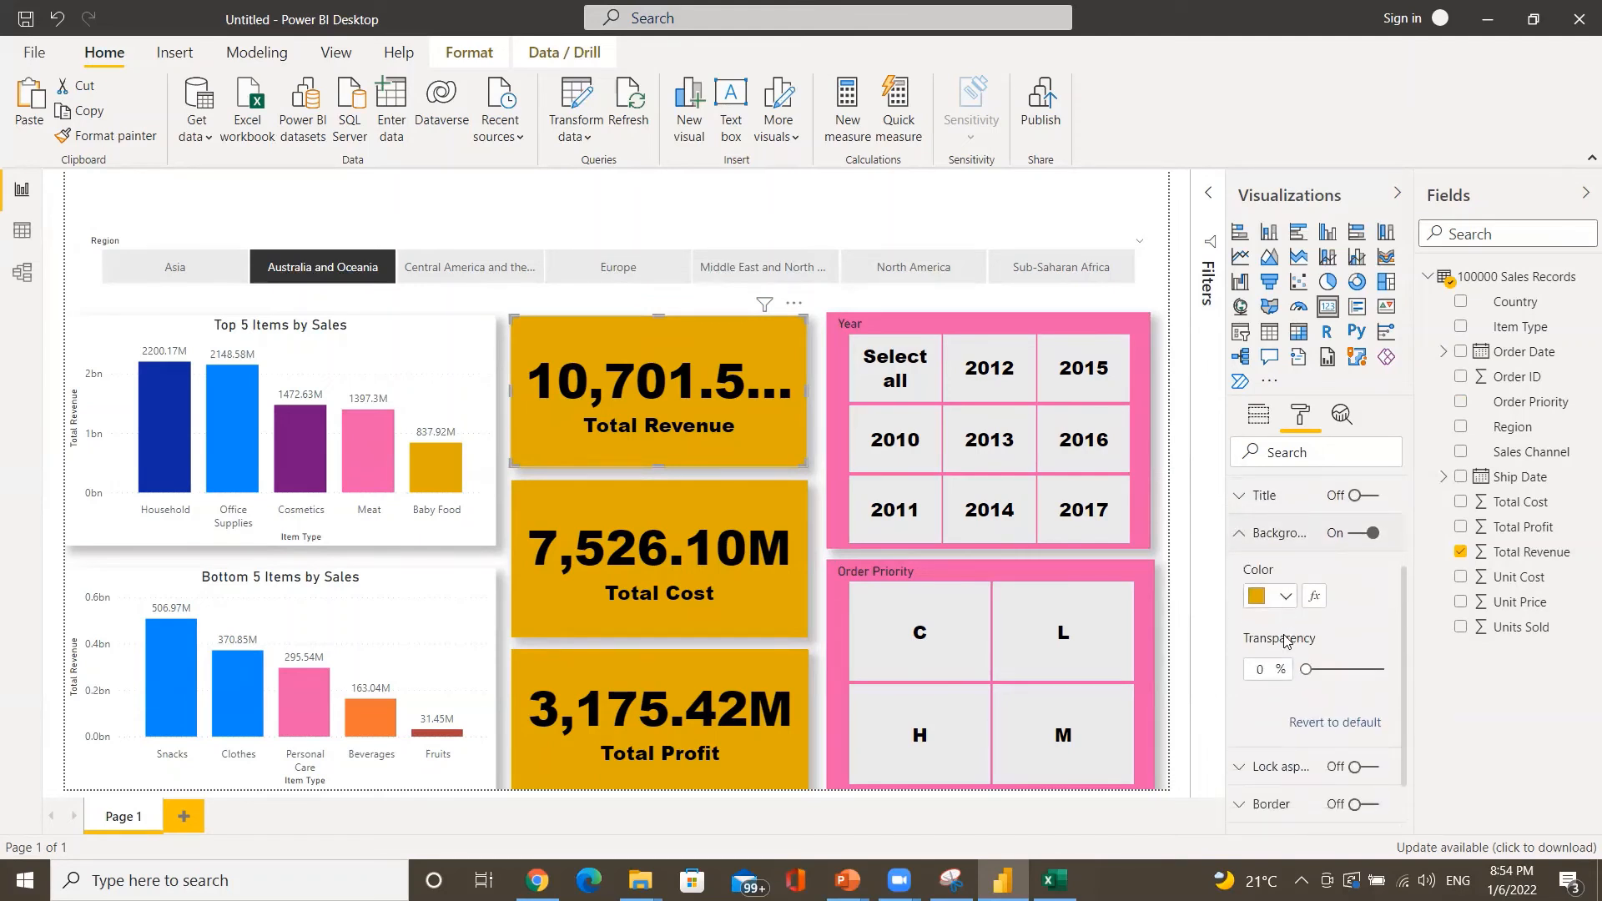
{"action": "scroll", "coordinate": [1285, 640], "scroll_direction": "up", "scroll_amount": 3}
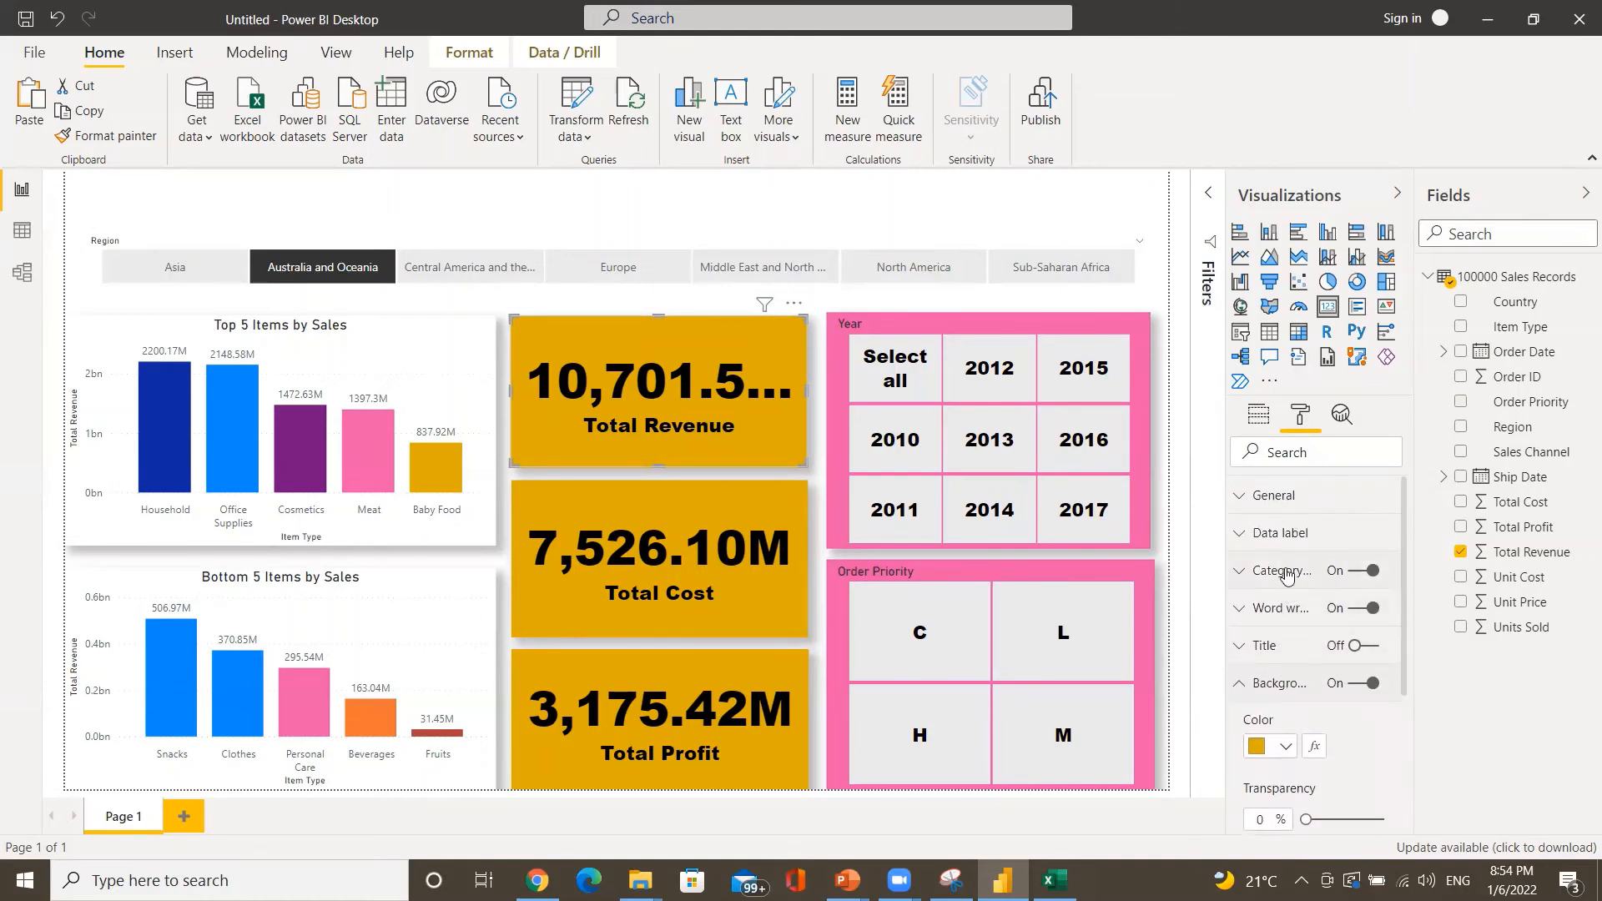
{"action": "left_click", "coordinate": [1274, 537]}
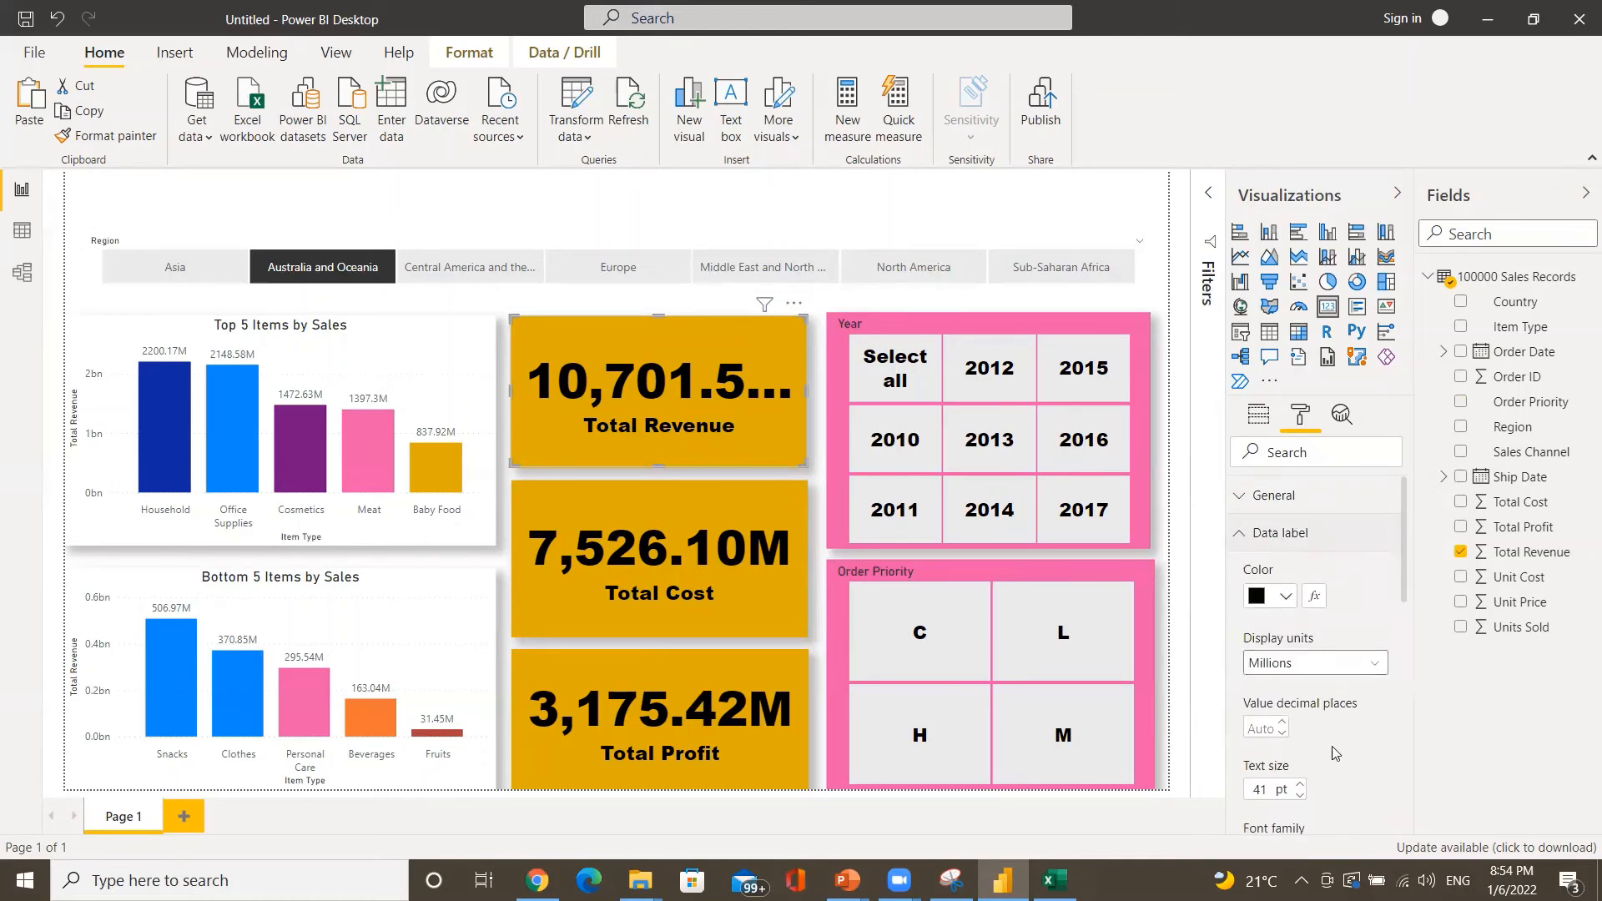
{"action": "left_click", "coordinate": [1299, 796]}
{"action": "left_click", "coordinate": [1299, 796]}
{"action": "left_click", "coordinate": [1299, 796]}
{"action": "left_click", "coordinate": [1300, 796]}
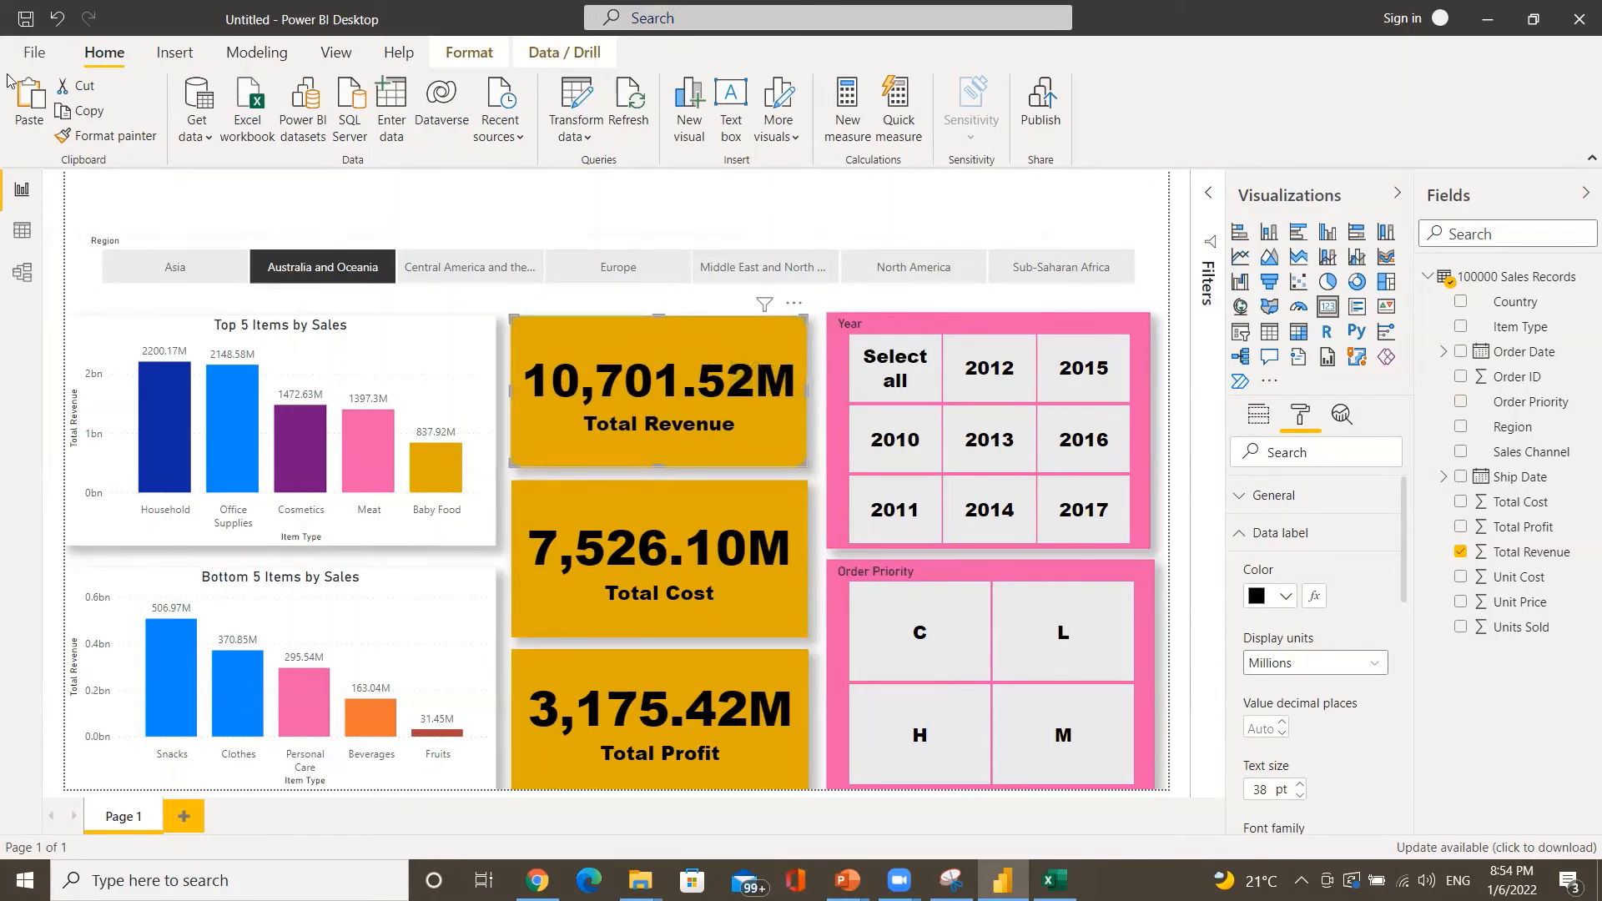
- Copy the Total Revenue card's formatting onto the Region slicer with Format painter, and clear the slicer's Australia and Oceania selection
{"action": "left_click", "coordinate": [106, 135]}
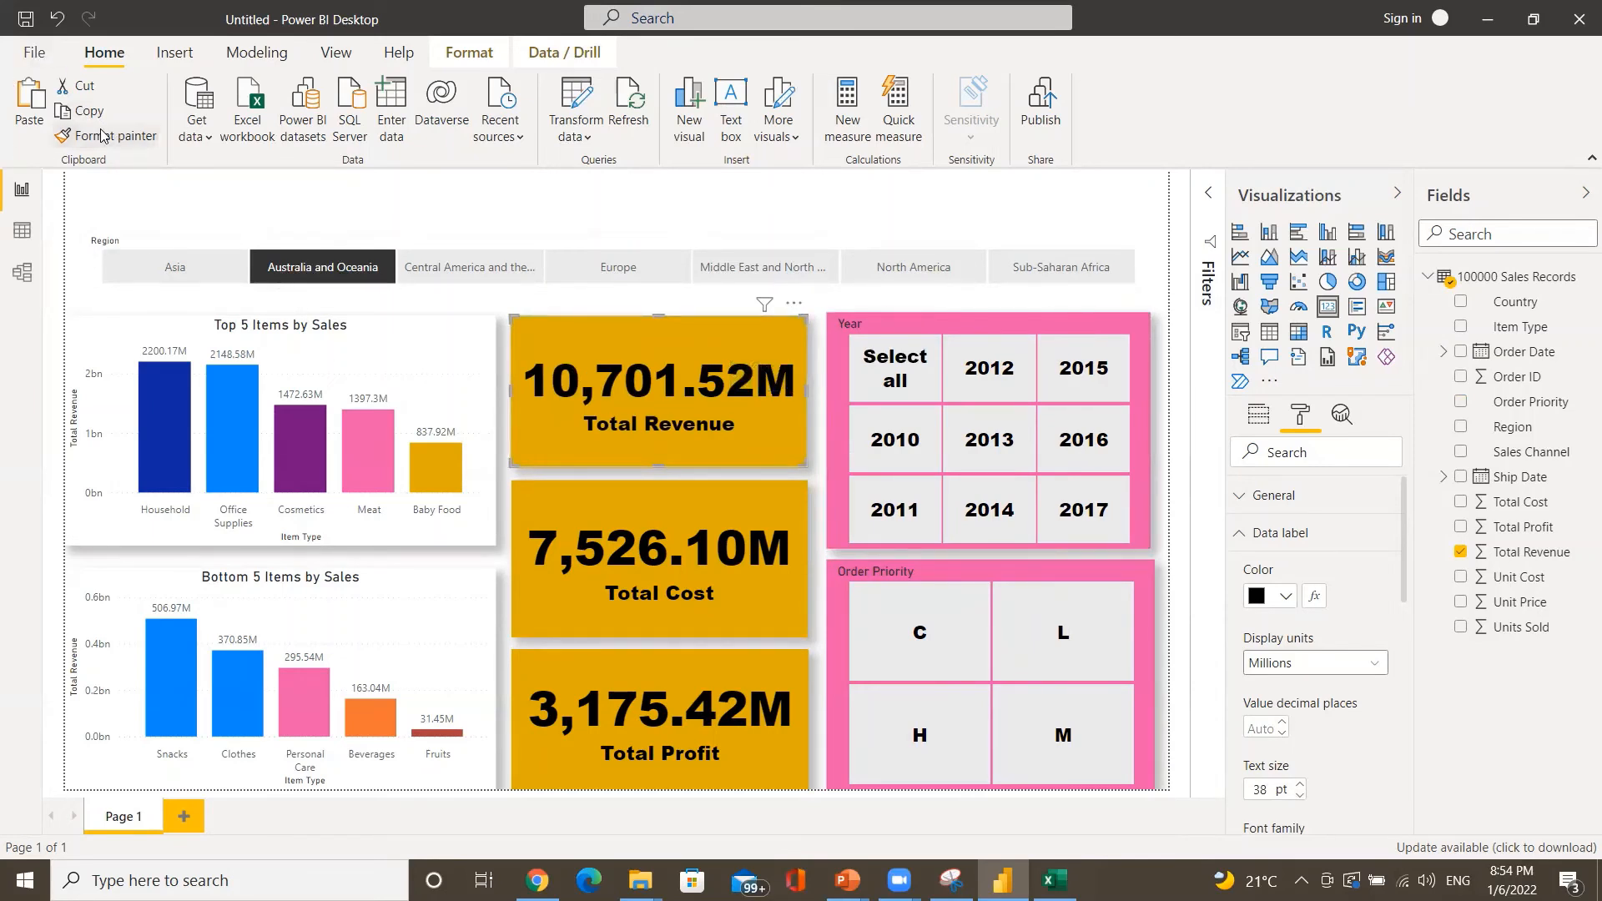
{"action": "left_click", "coordinate": [96, 265]}
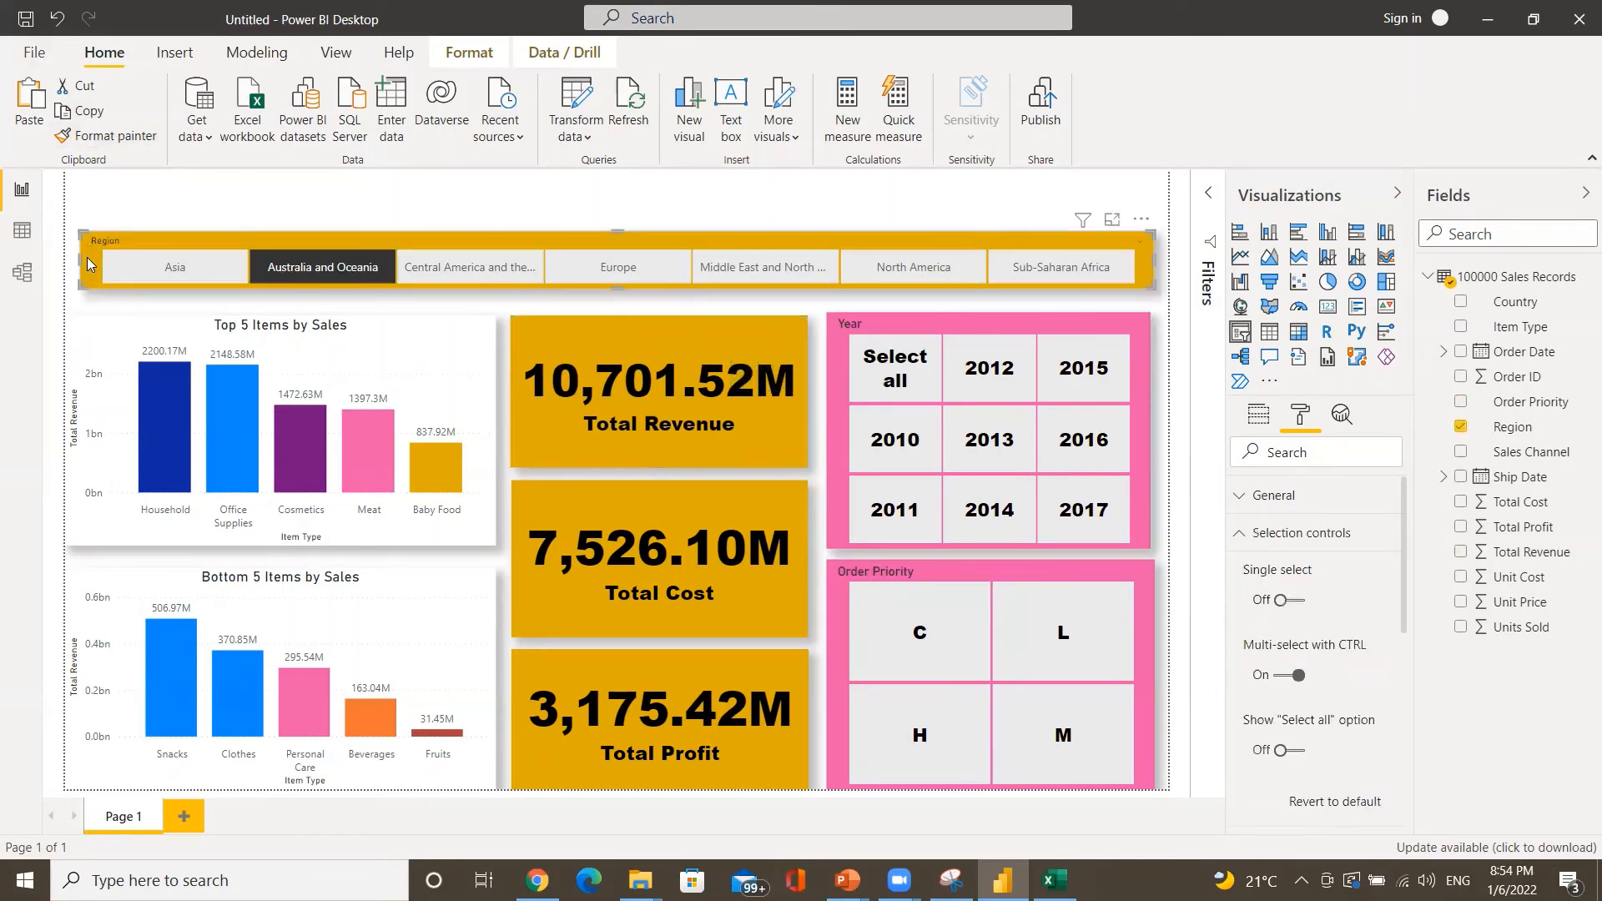
{"action": "left_click", "coordinate": [285, 267]}
{"action": "left_click", "coordinate": [285, 267]}
{"action": "left_click", "coordinate": [367, 268]}
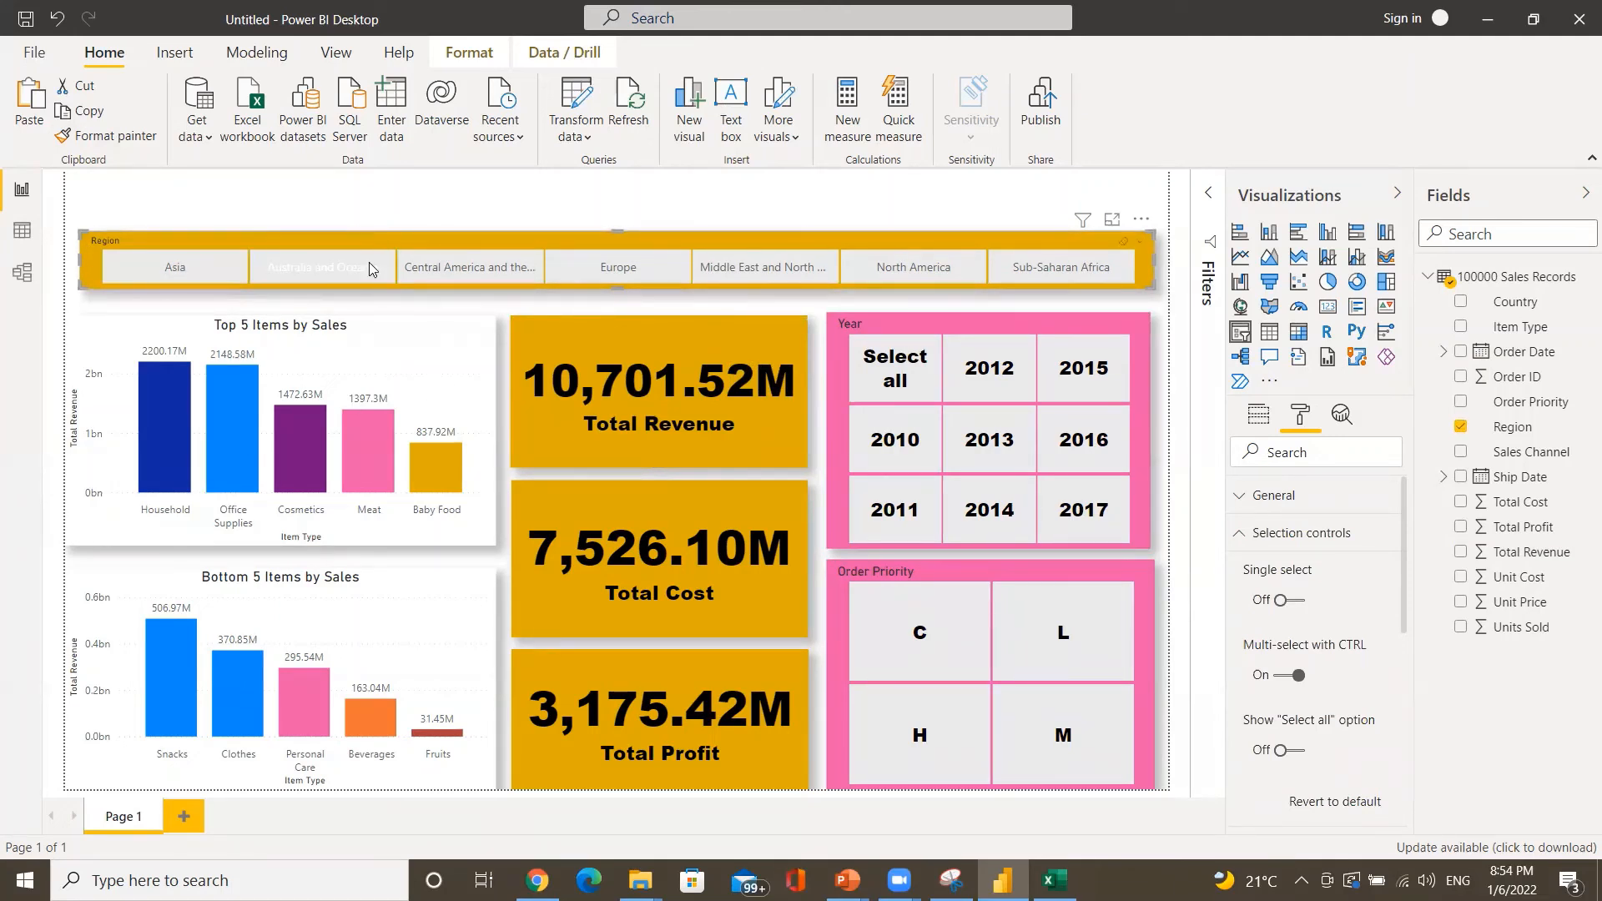
{"action": "left_click", "coordinate": [488, 200]}
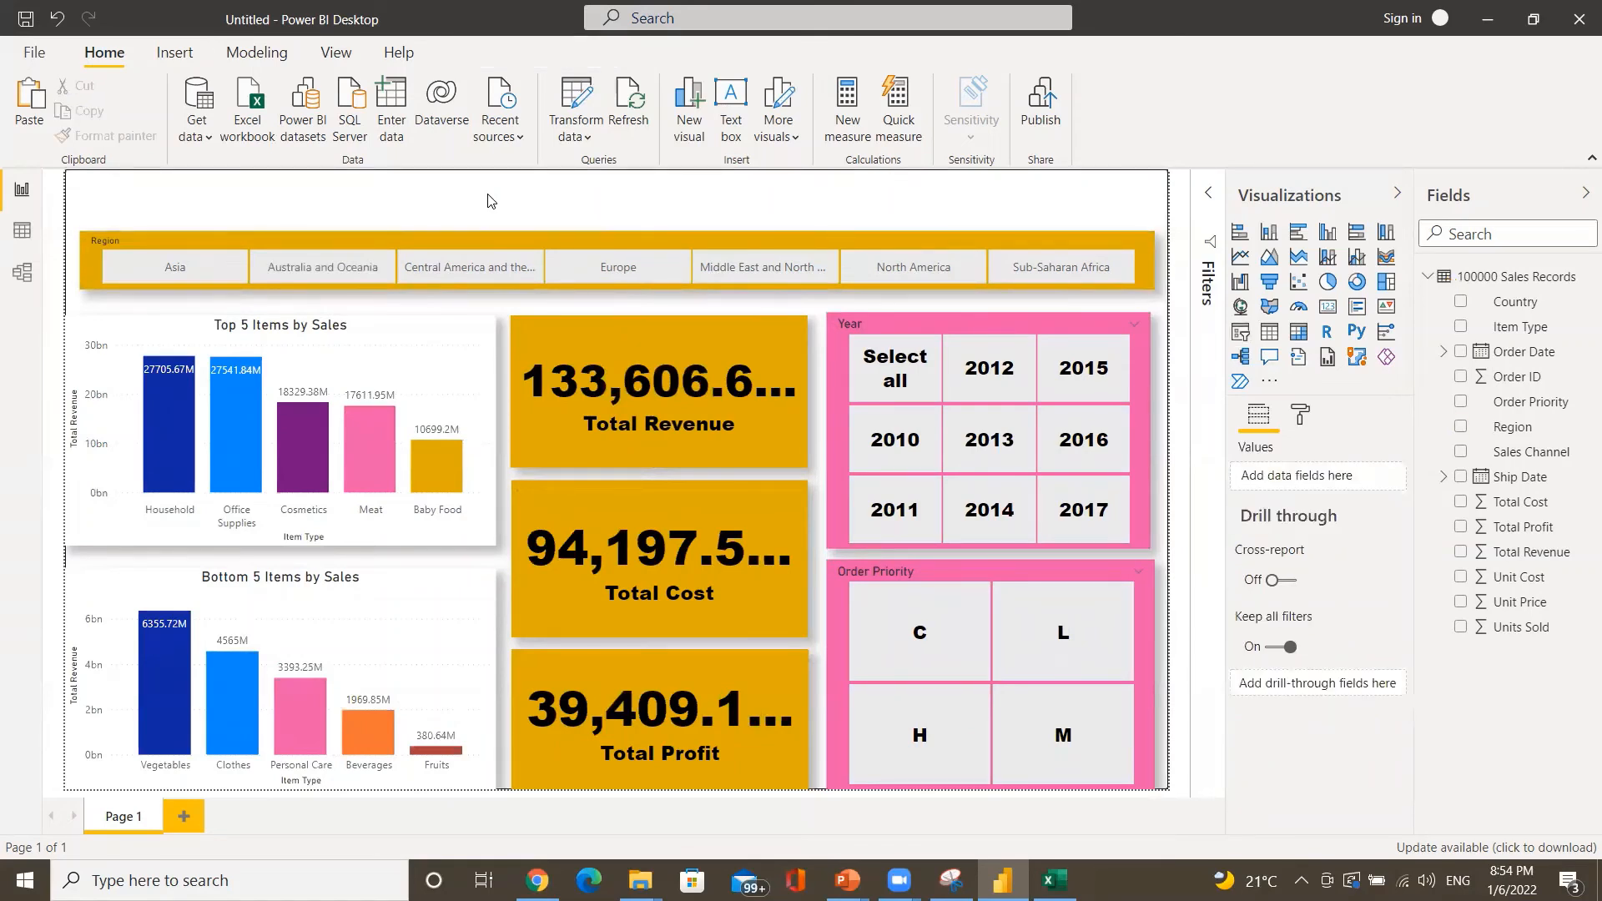
- Set the Region slicer's outline color to pink
{"action": "left_click", "coordinate": [269, 241]}
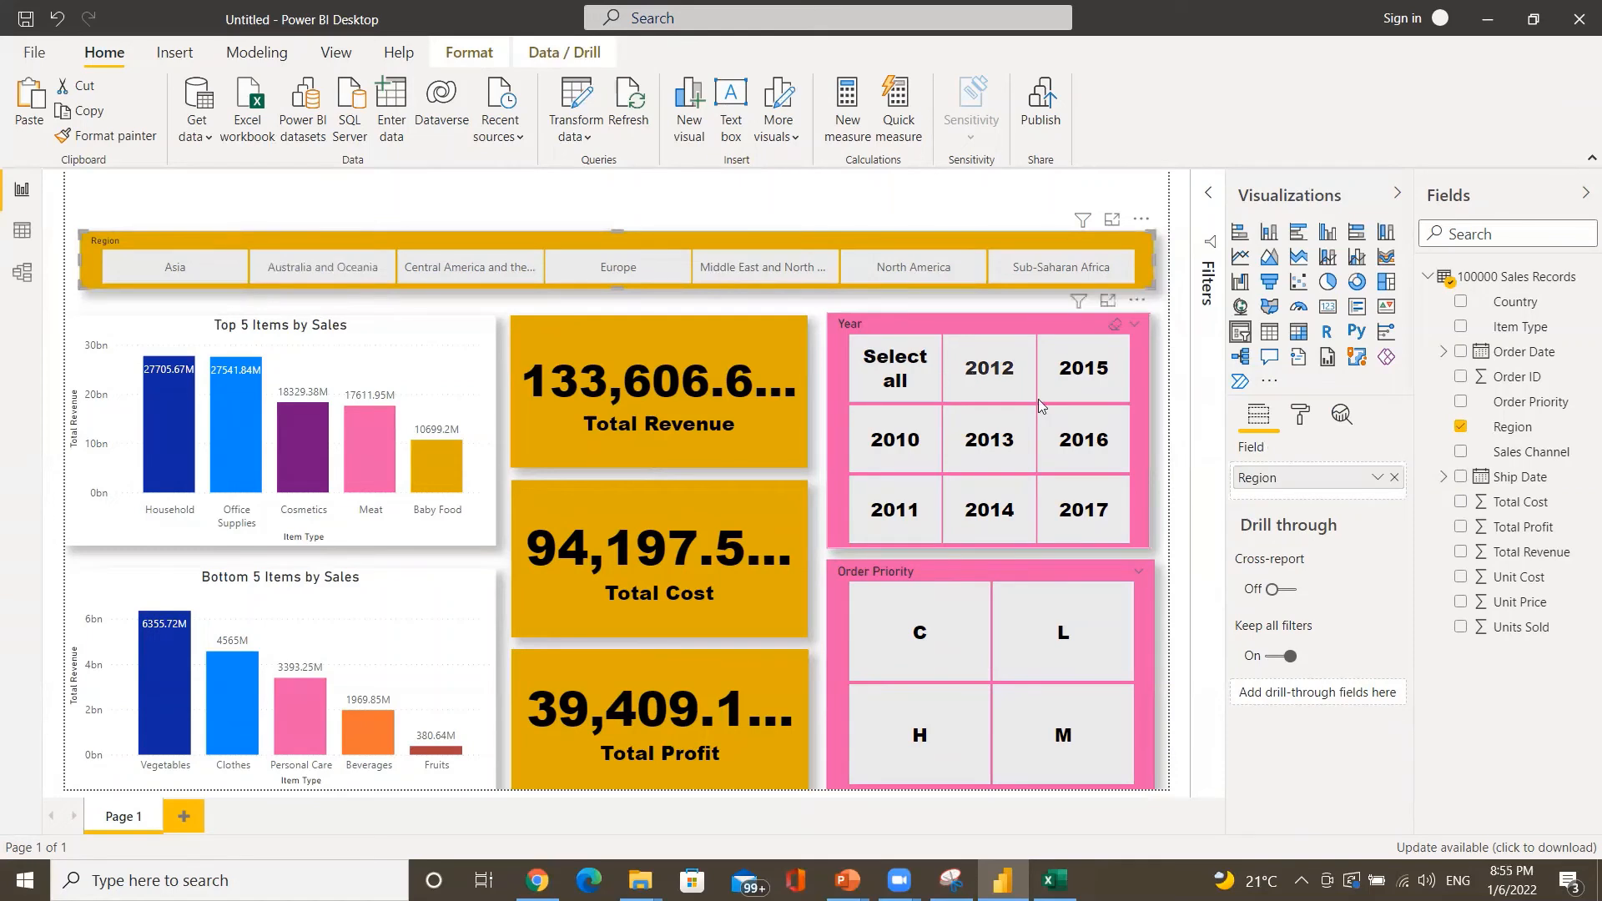
{"action": "left_click", "coordinate": [1296, 419]}
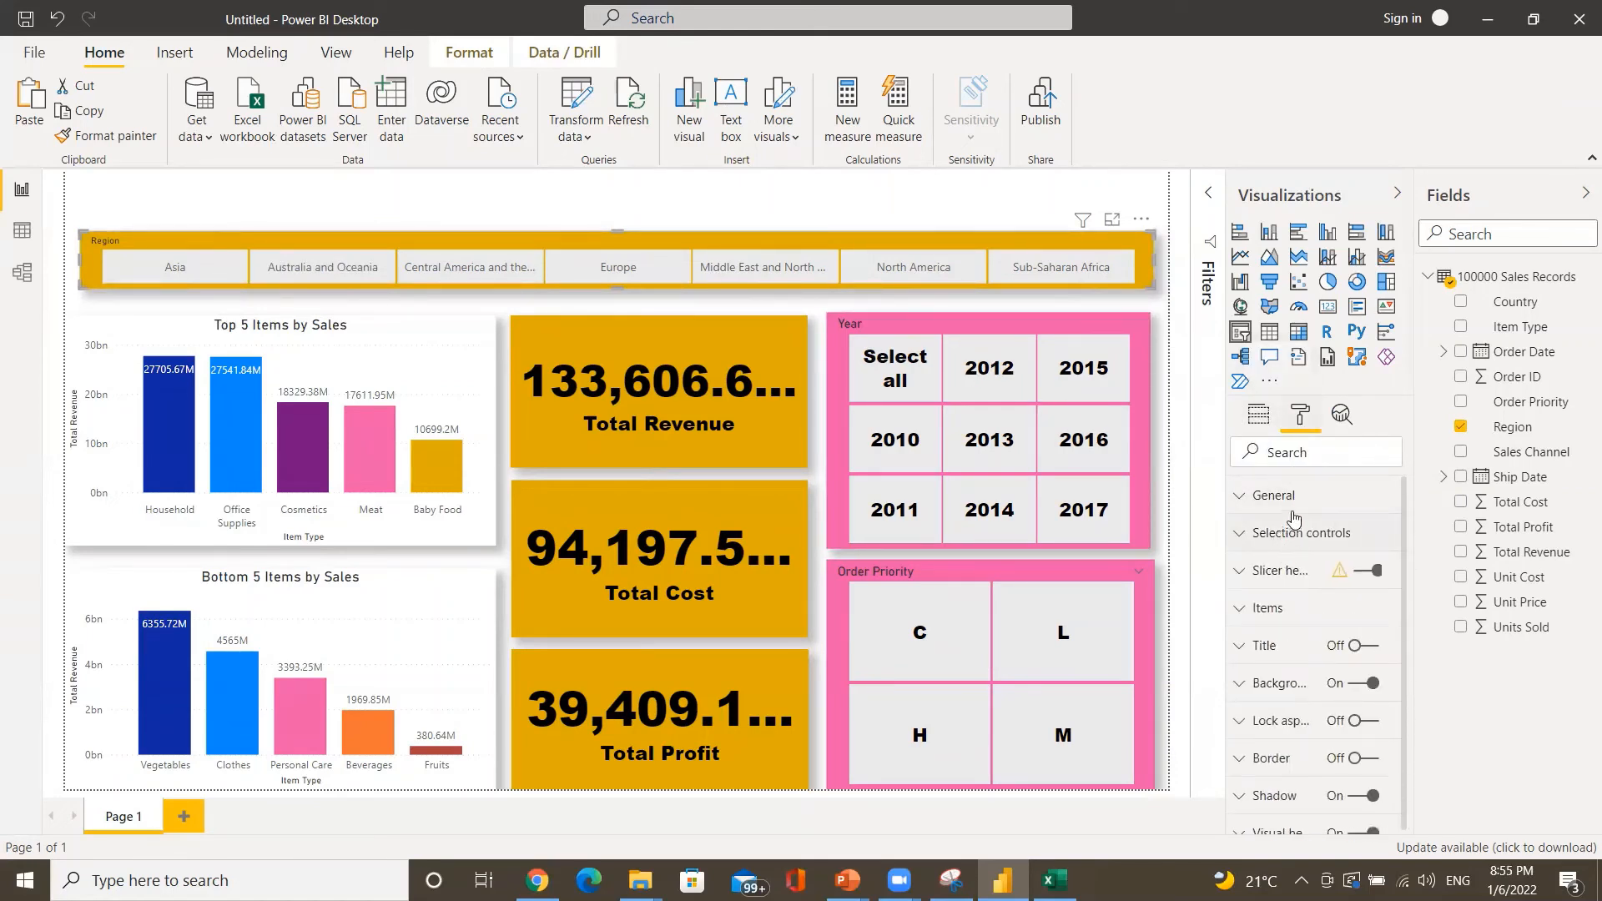
{"action": "left_click", "coordinate": [1292, 501]}
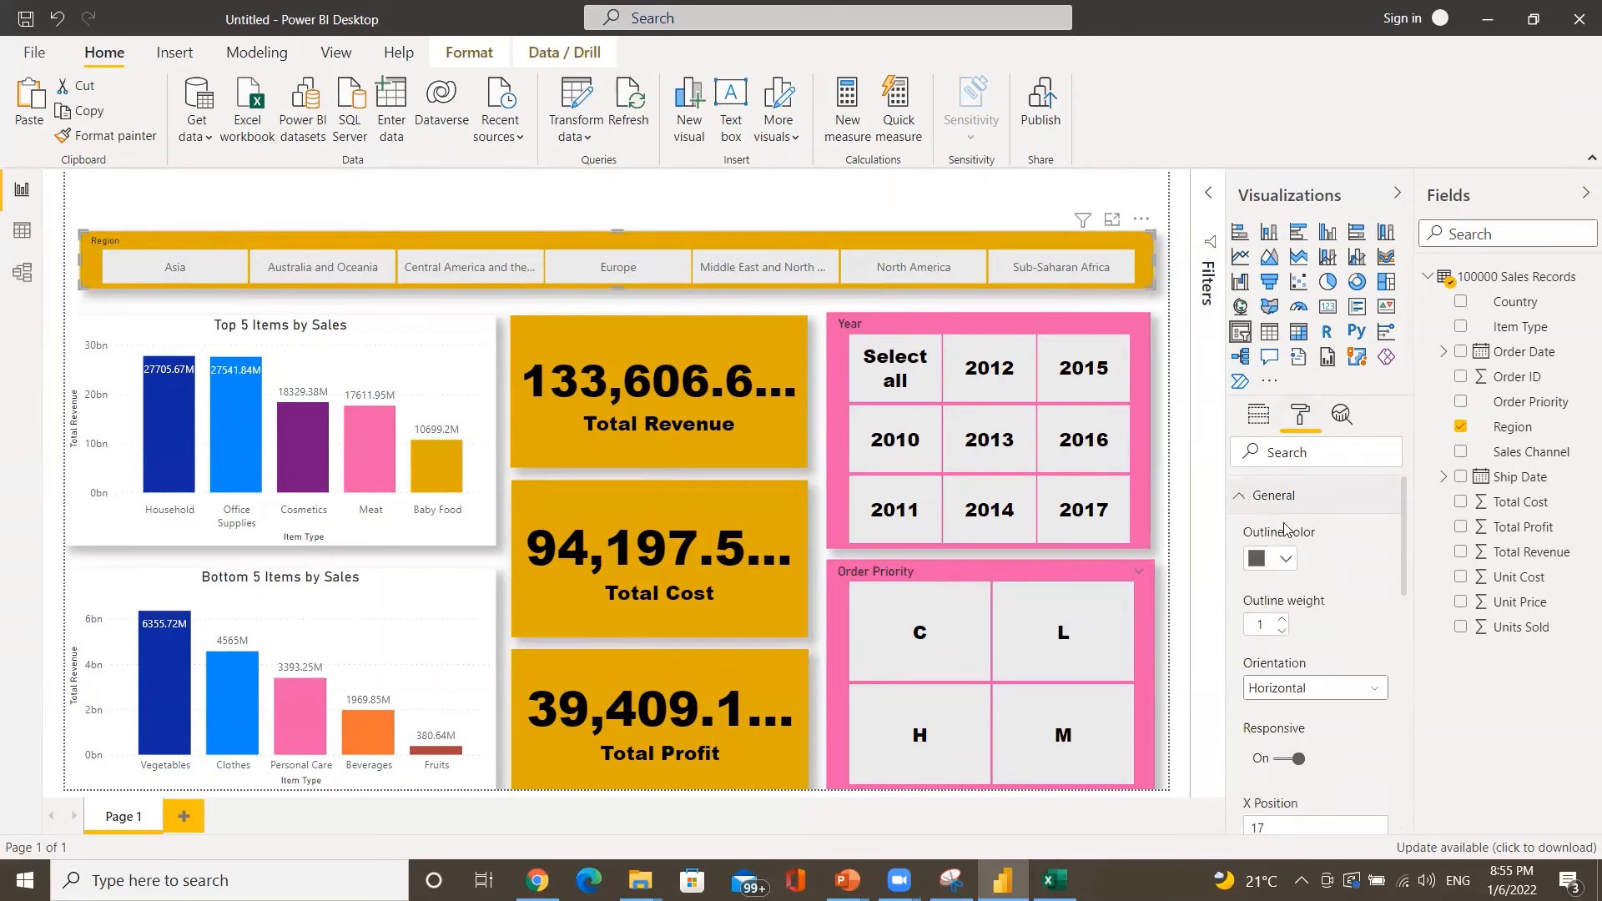
{"action": "left_click", "coordinate": [1286, 560]}
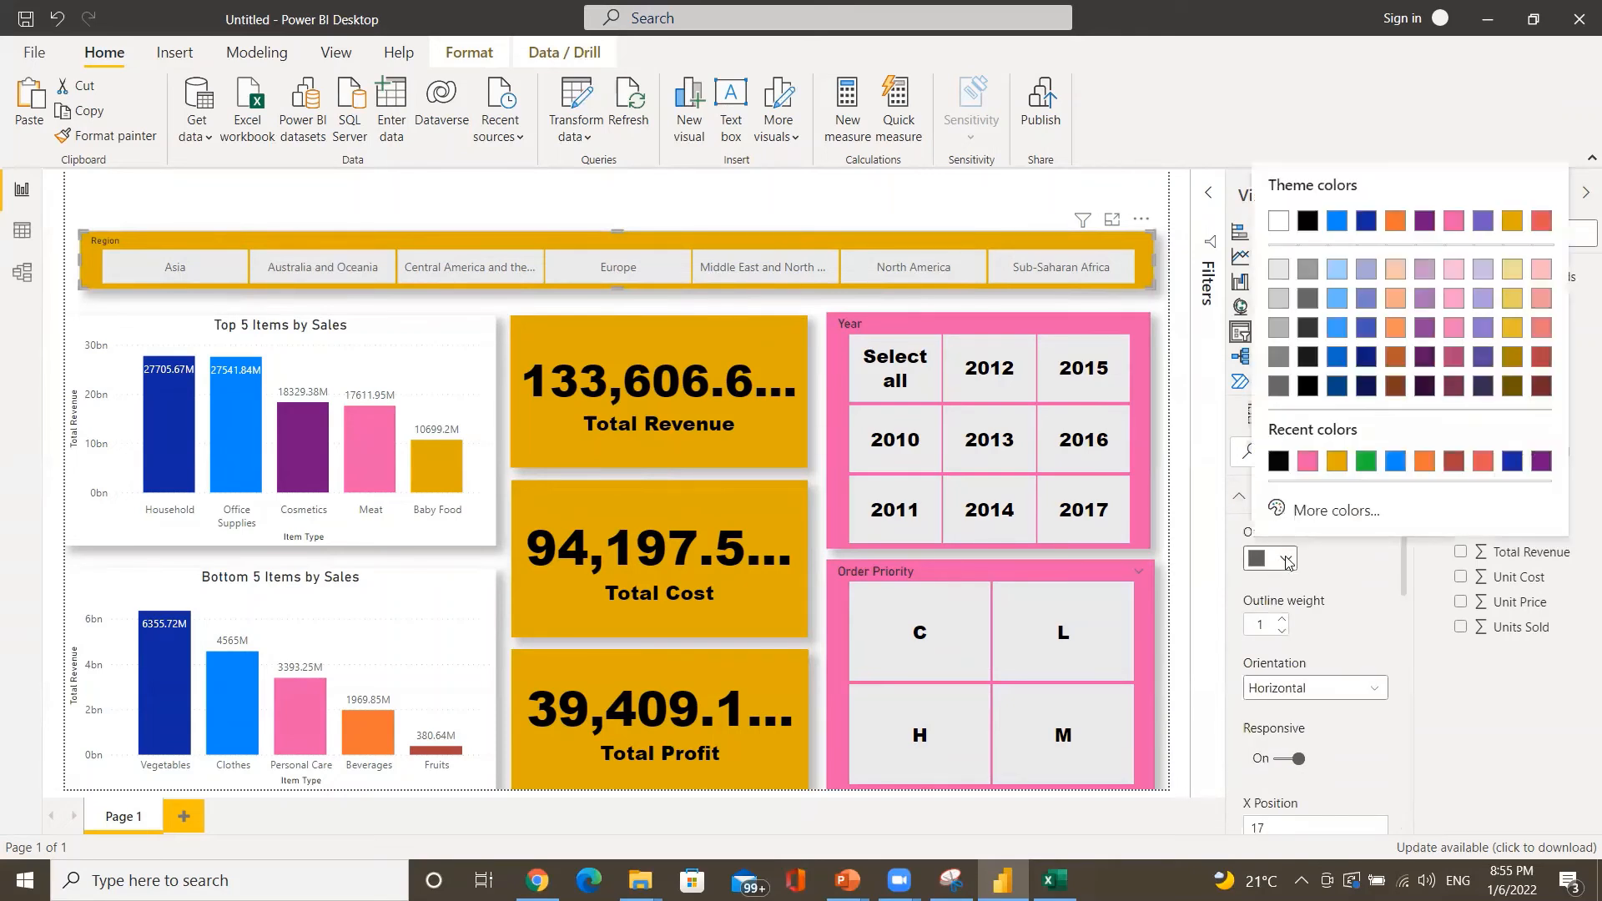
{"action": "left_click", "coordinate": [1306, 464]}
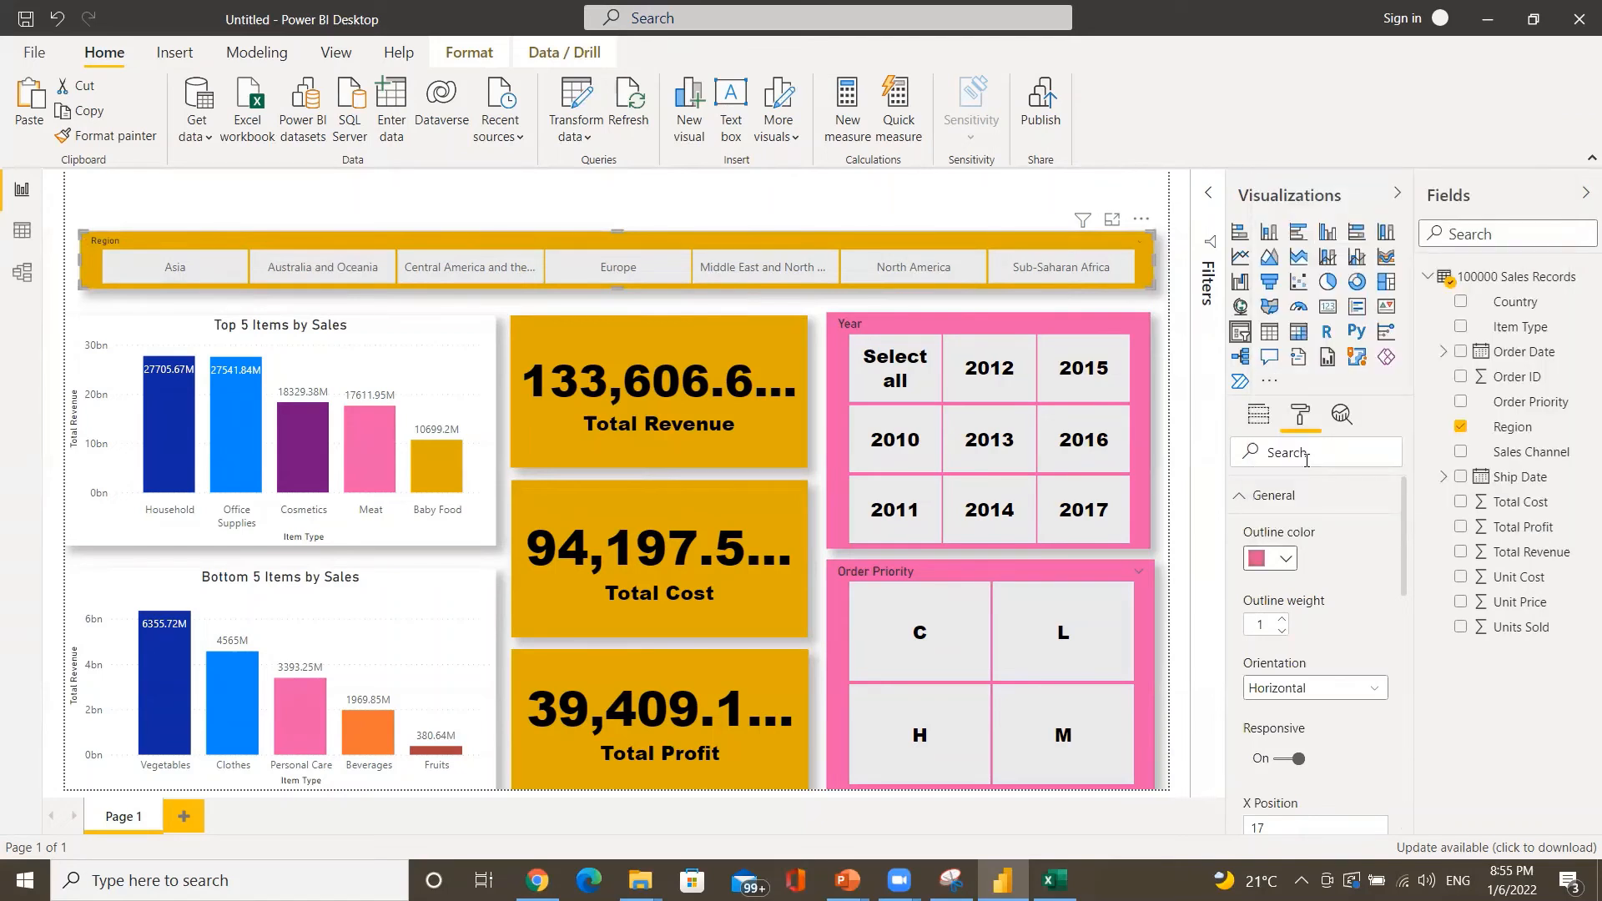
- Set the font color of the Region slicer's items to black
{"action": "scroll", "coordinate": [1286, 586], "scroll_direction": "down", "scroll_amount": 5}
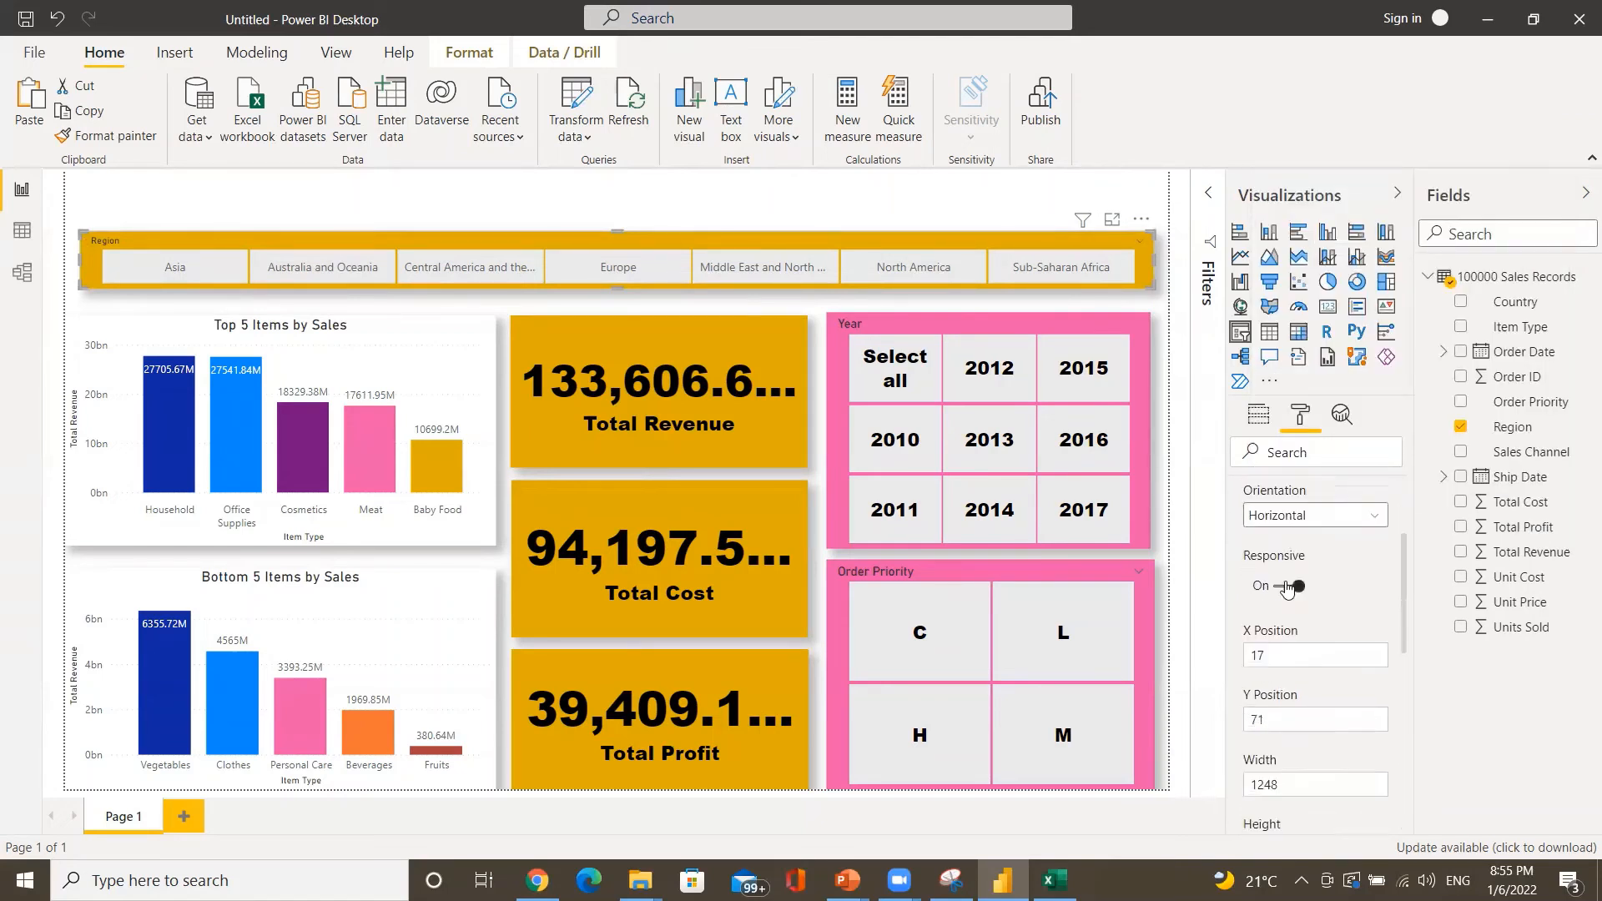
{"action": "scroll", "coordinate": [1286, 587], "scroll_direction": "down", "scroll_amount": 5}
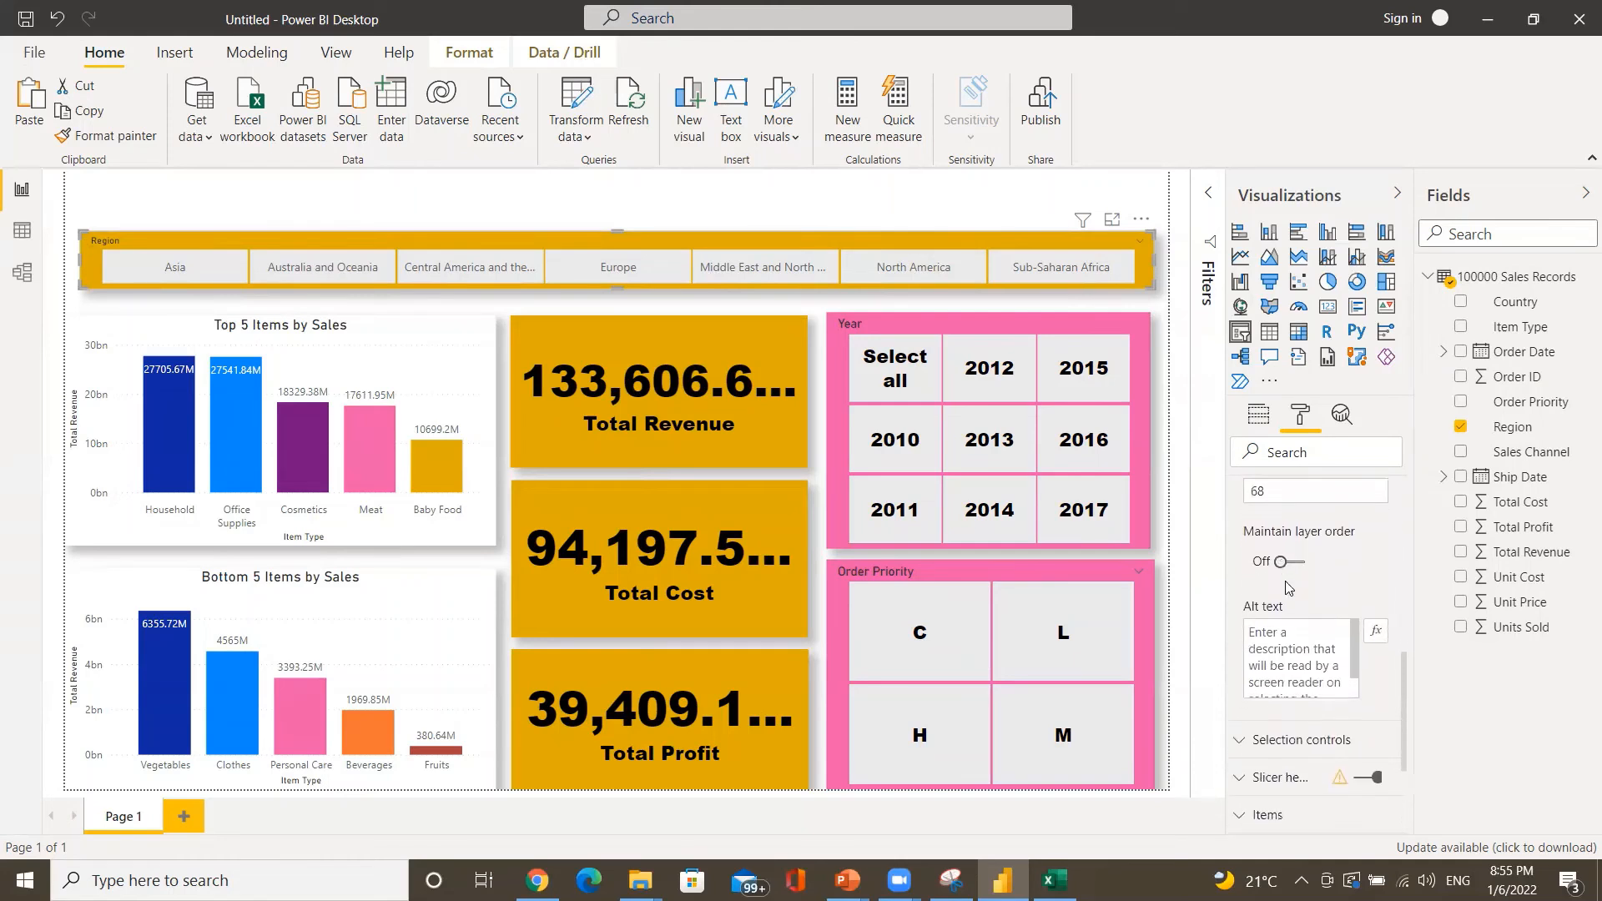
{"action": "scroll", "coordinate": [1286, 584], "scroll_direction": "down", "scroll_amount": 3}
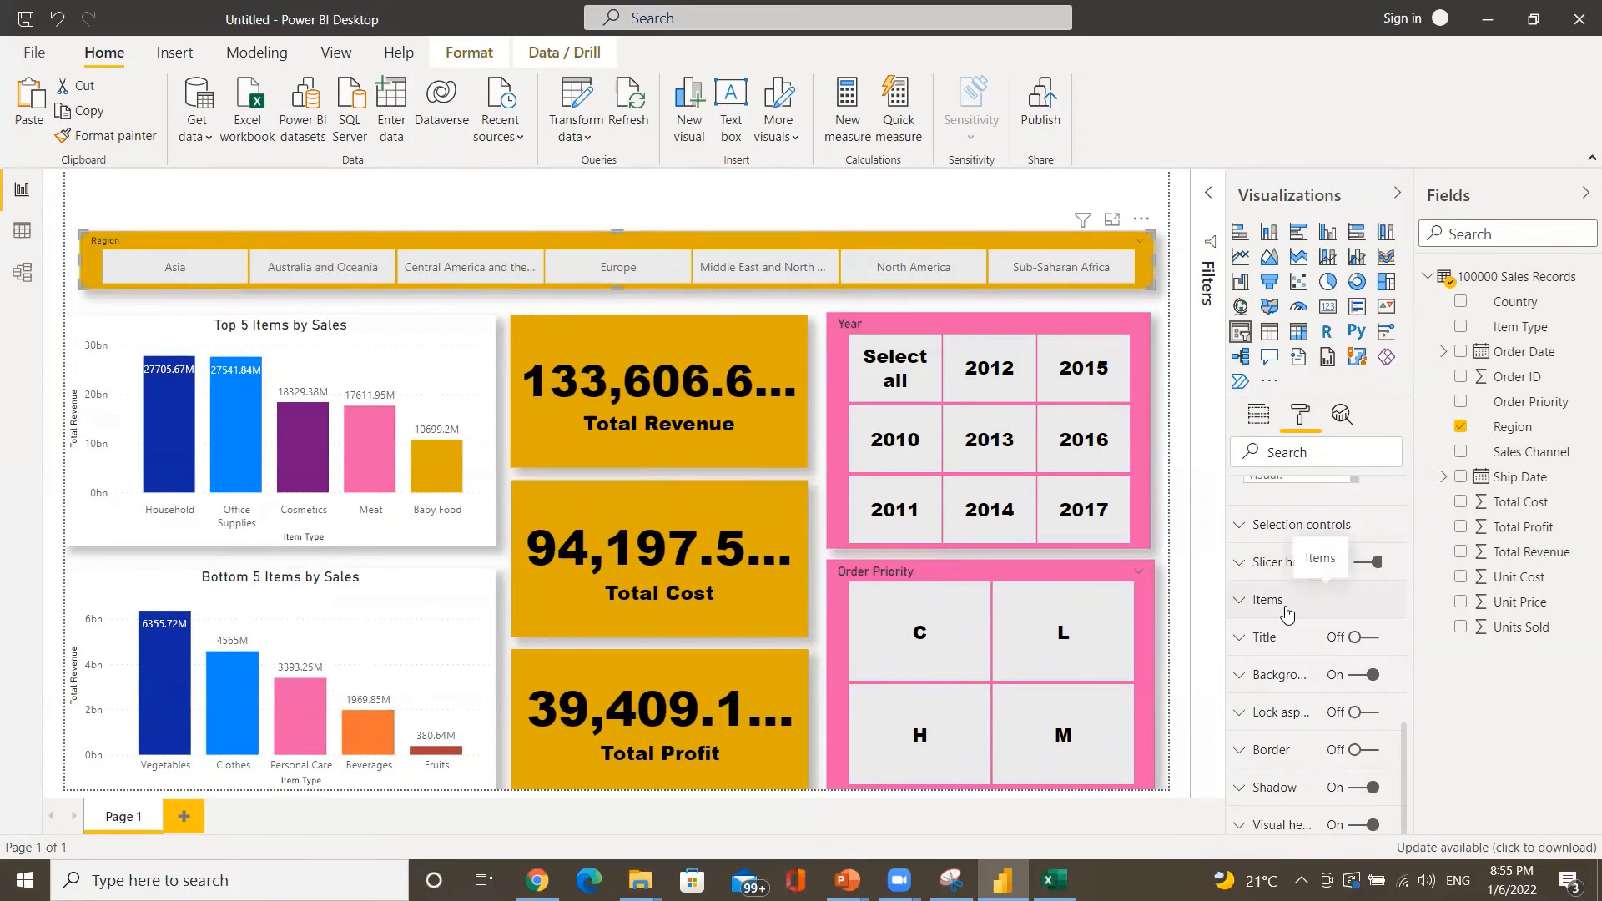
{"action": "left_click", "coordinate": [1267, 600]}
{"action": "scroll", "coordinate": [1288, 613], "scroll_direction": "down", "scroll_amount": 1}
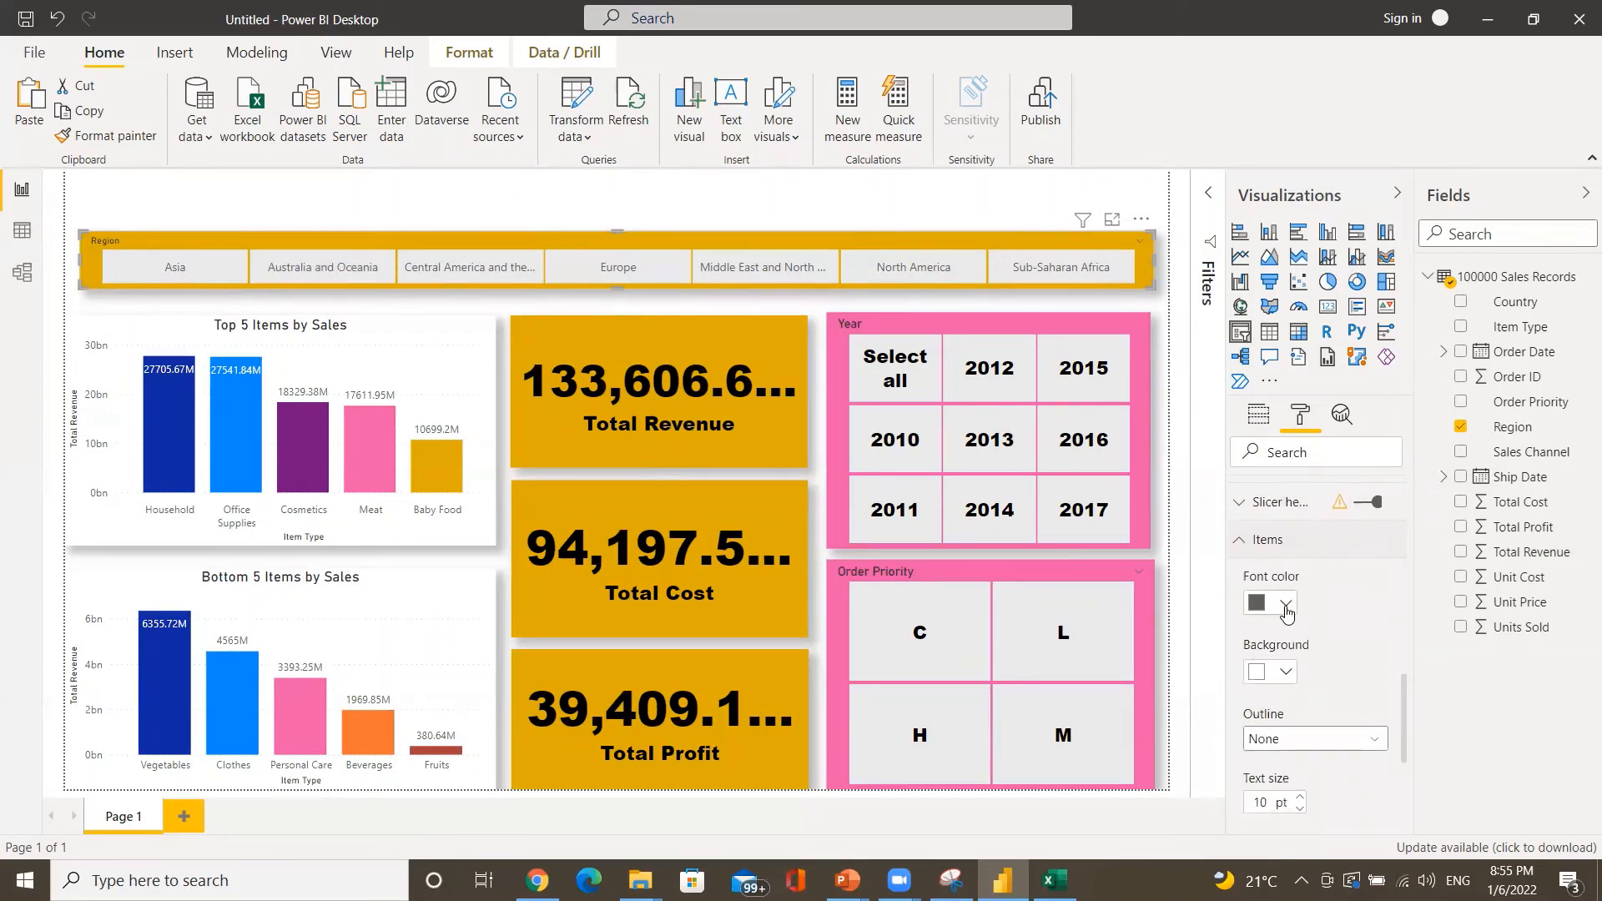
{"action": "left_click", "coordinate": [1286, 604]}
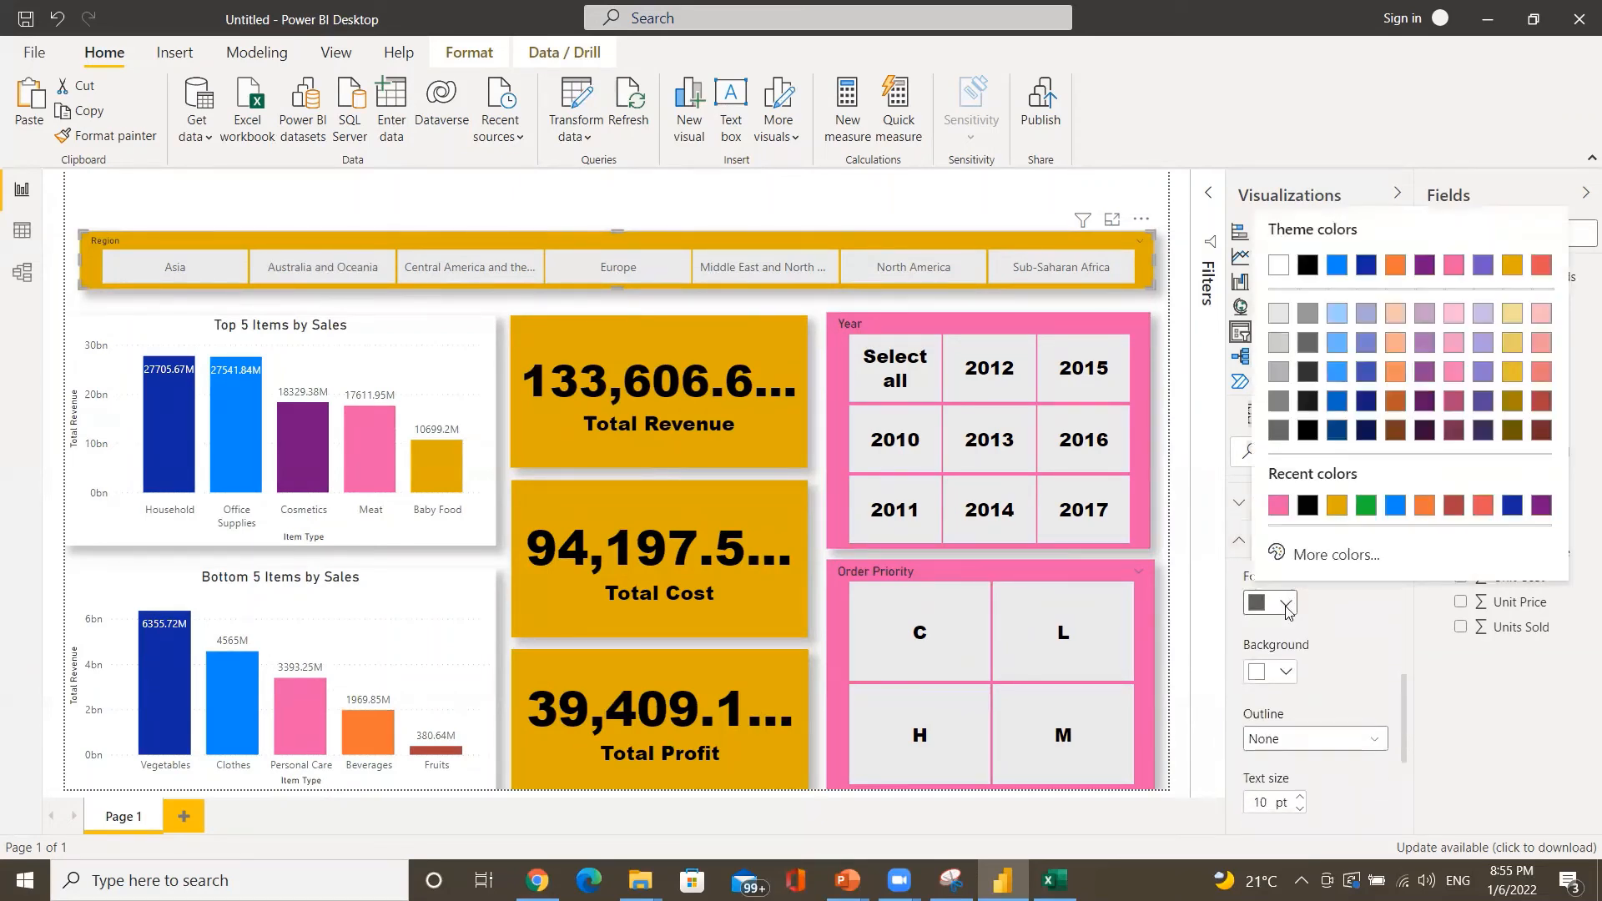
{"action": "left_click", "coordinate": [1307, 506]}
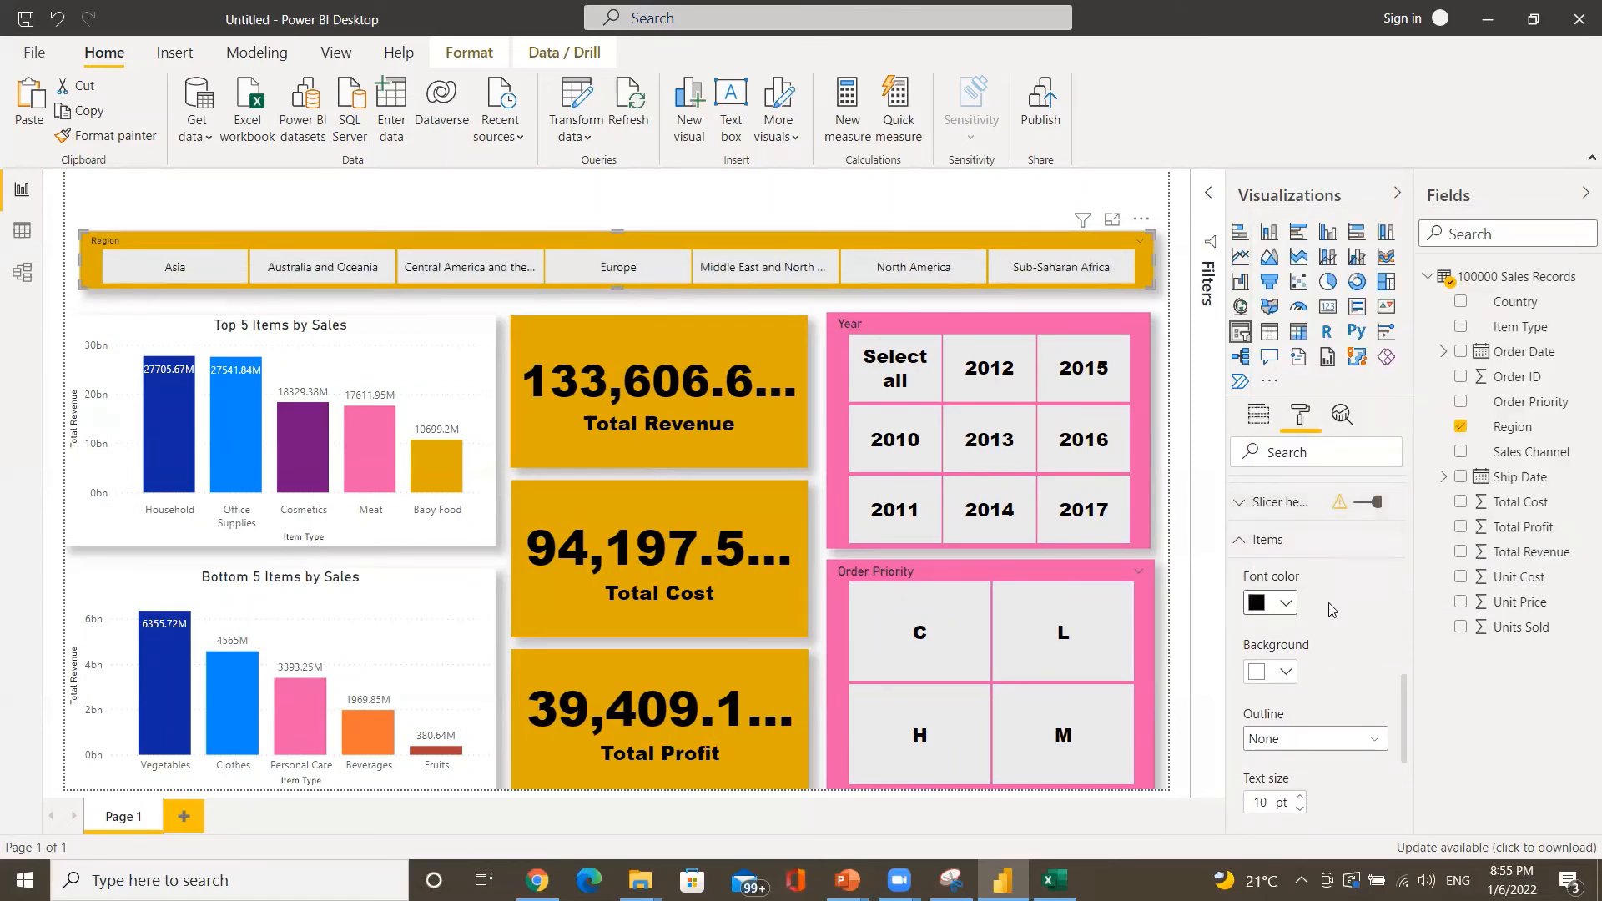
- Set the Region slicer's items to 12 pt Arial Black with a pink background
{"action": "scroll", "coordinate": [1305, 651], "scroll_direction": "down", "scroll_amount": 2}
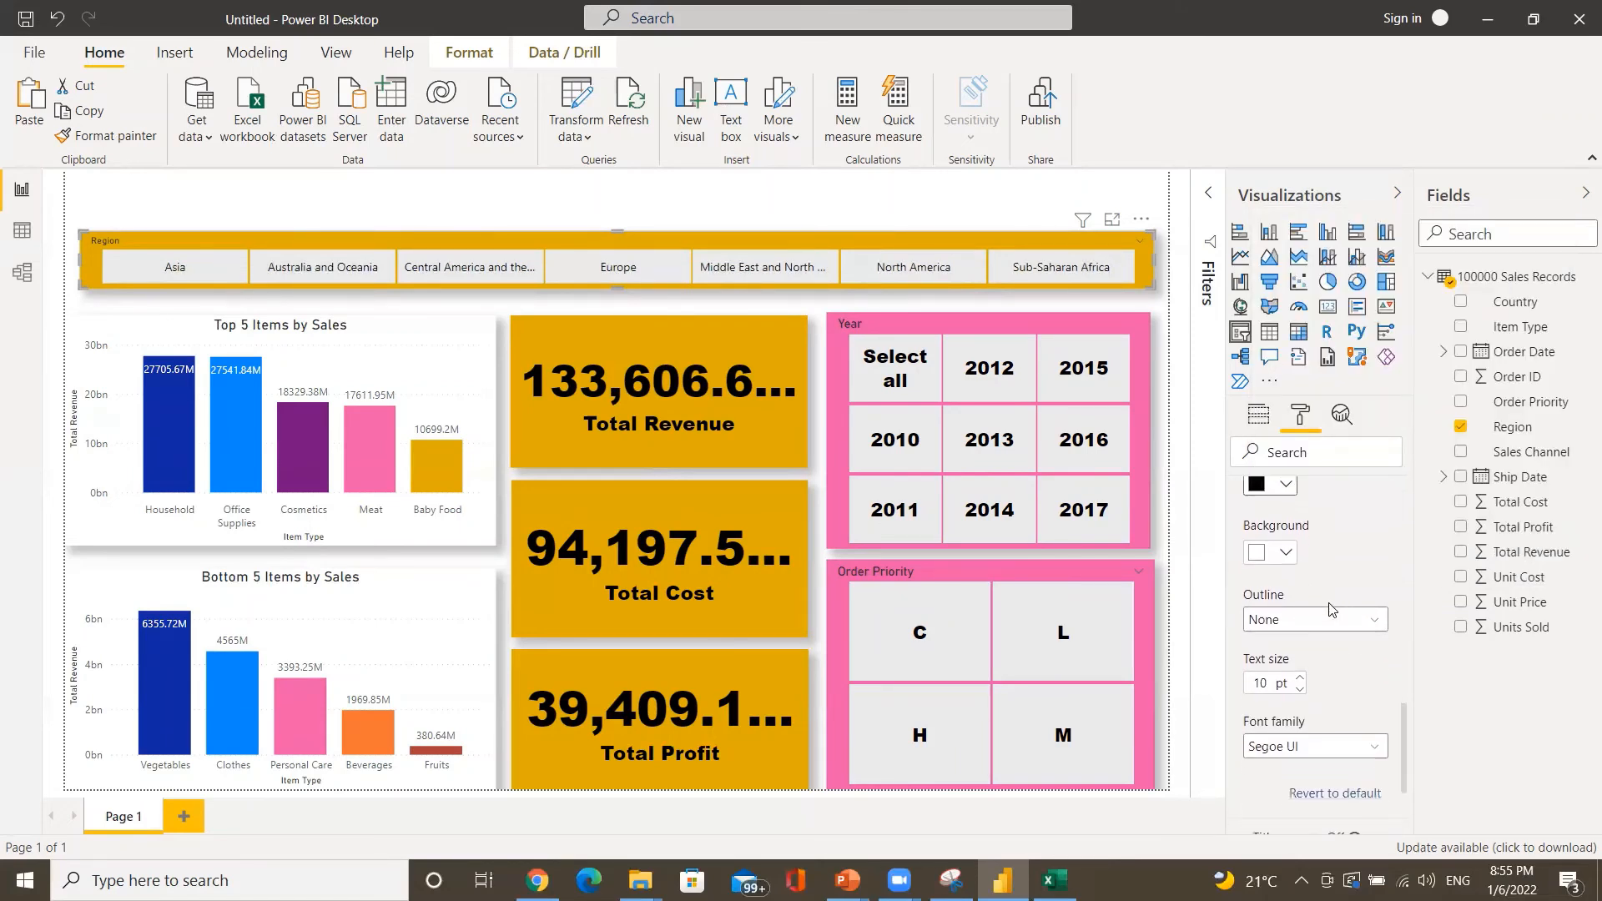
{"action": "left_click", "coordinate": [1299, 676]}
{"action": "left_click", "coordinate": [1299, 676]}
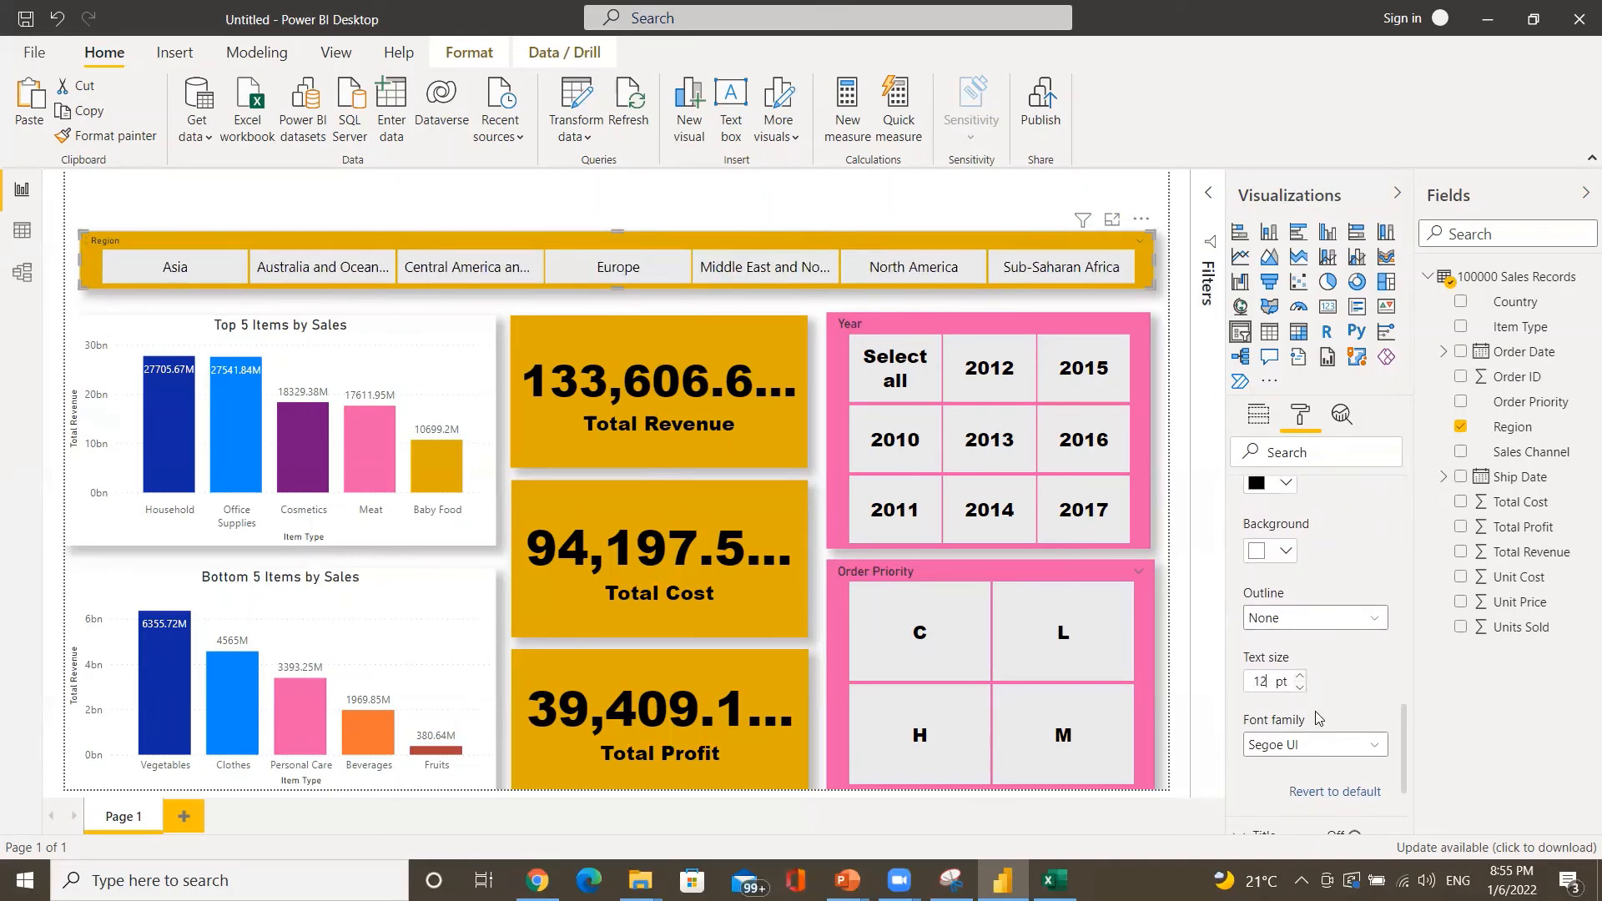
{"action": "left_click", "coordinate": [1322, 746]}
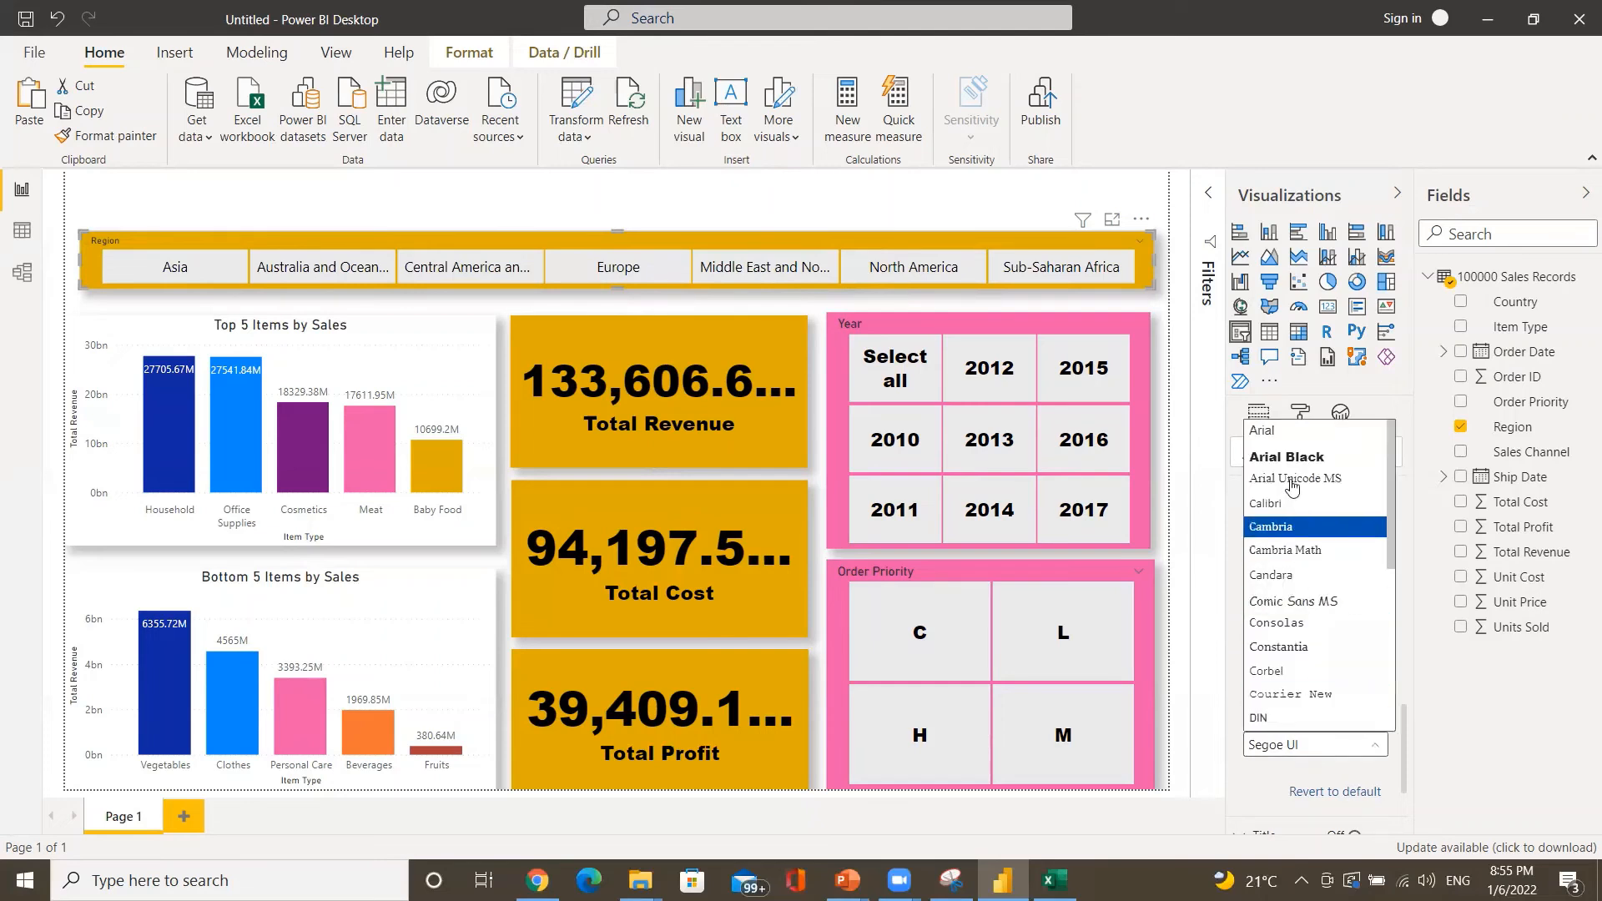
{"action": "left_click", "coordinate": [1282, 455]}
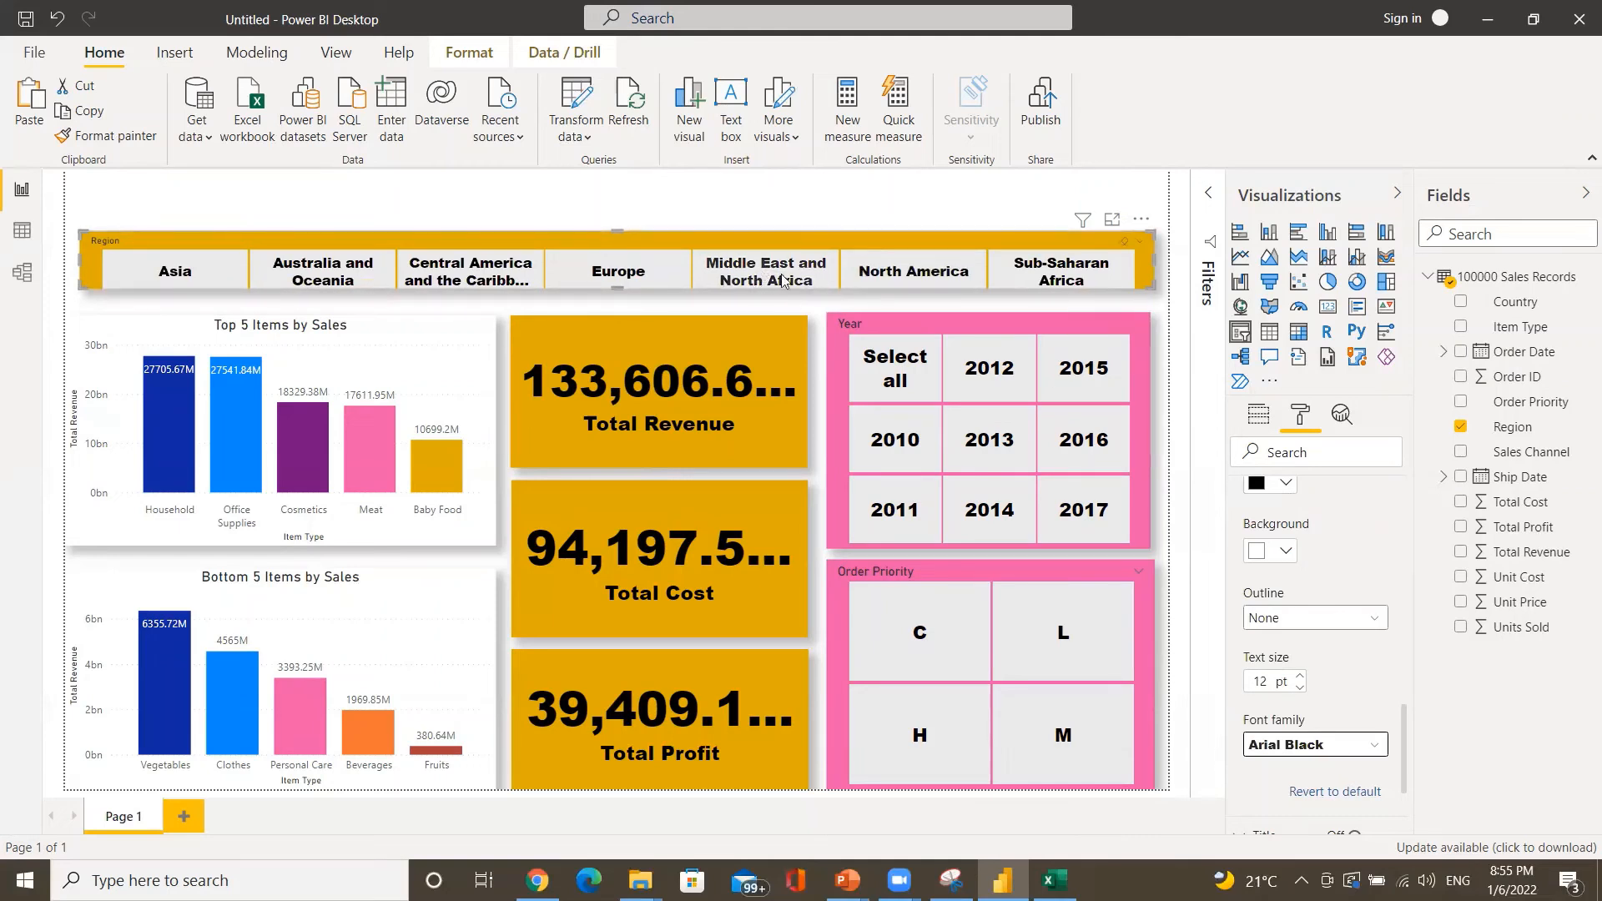
{"action": "left_click", "coordinate": [1286, 554]}
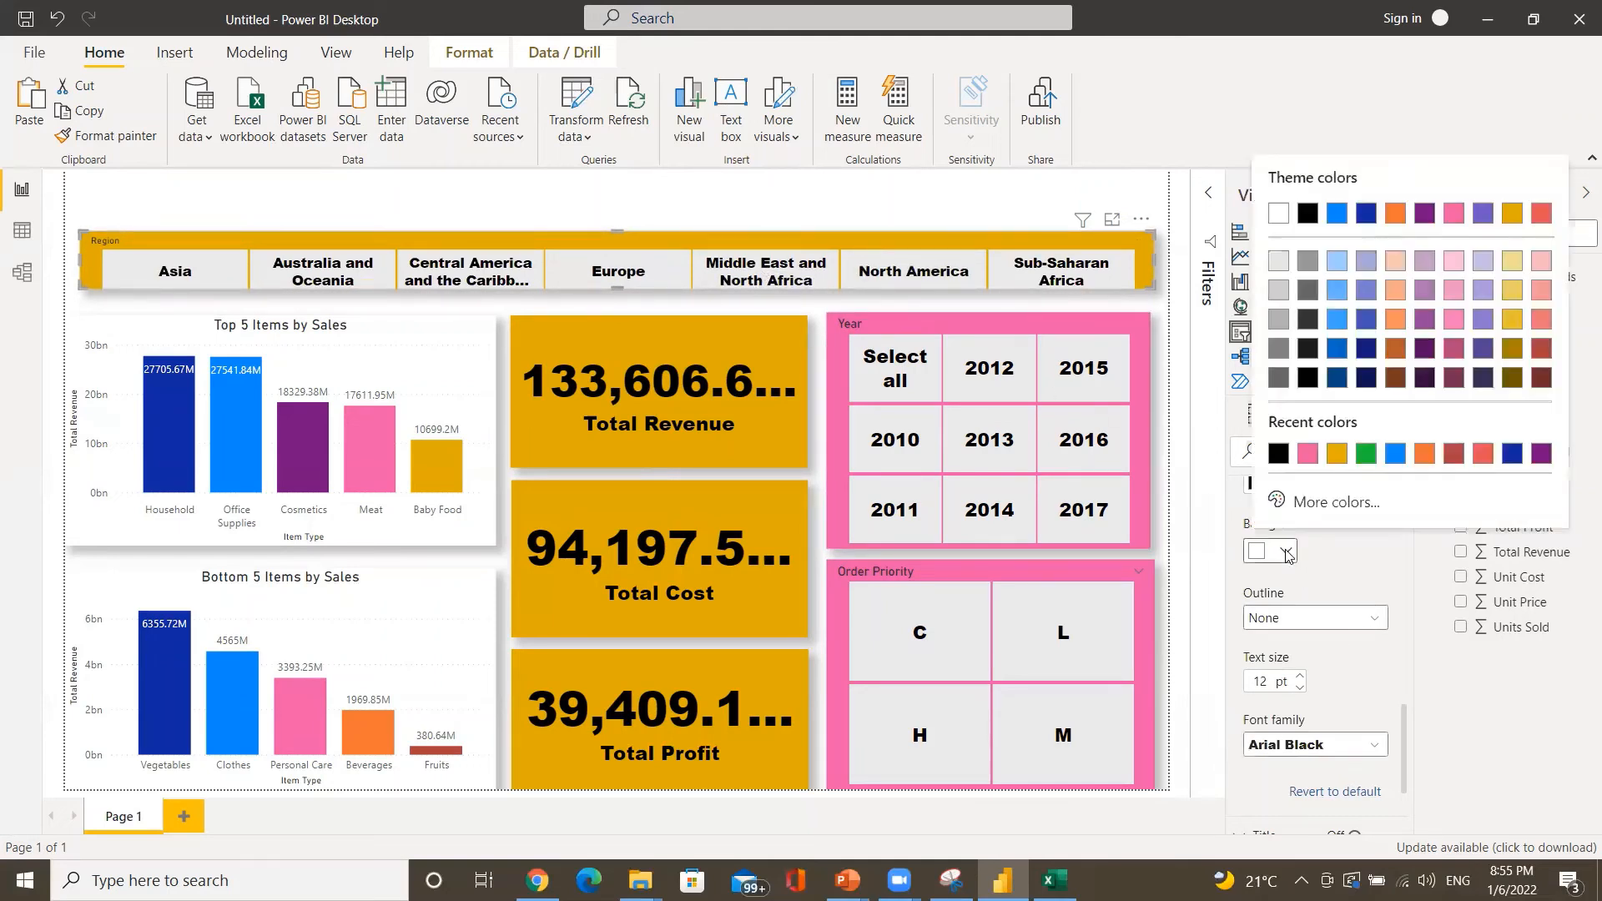
{"action": "left_click", "coordinate": [1311, 452]}
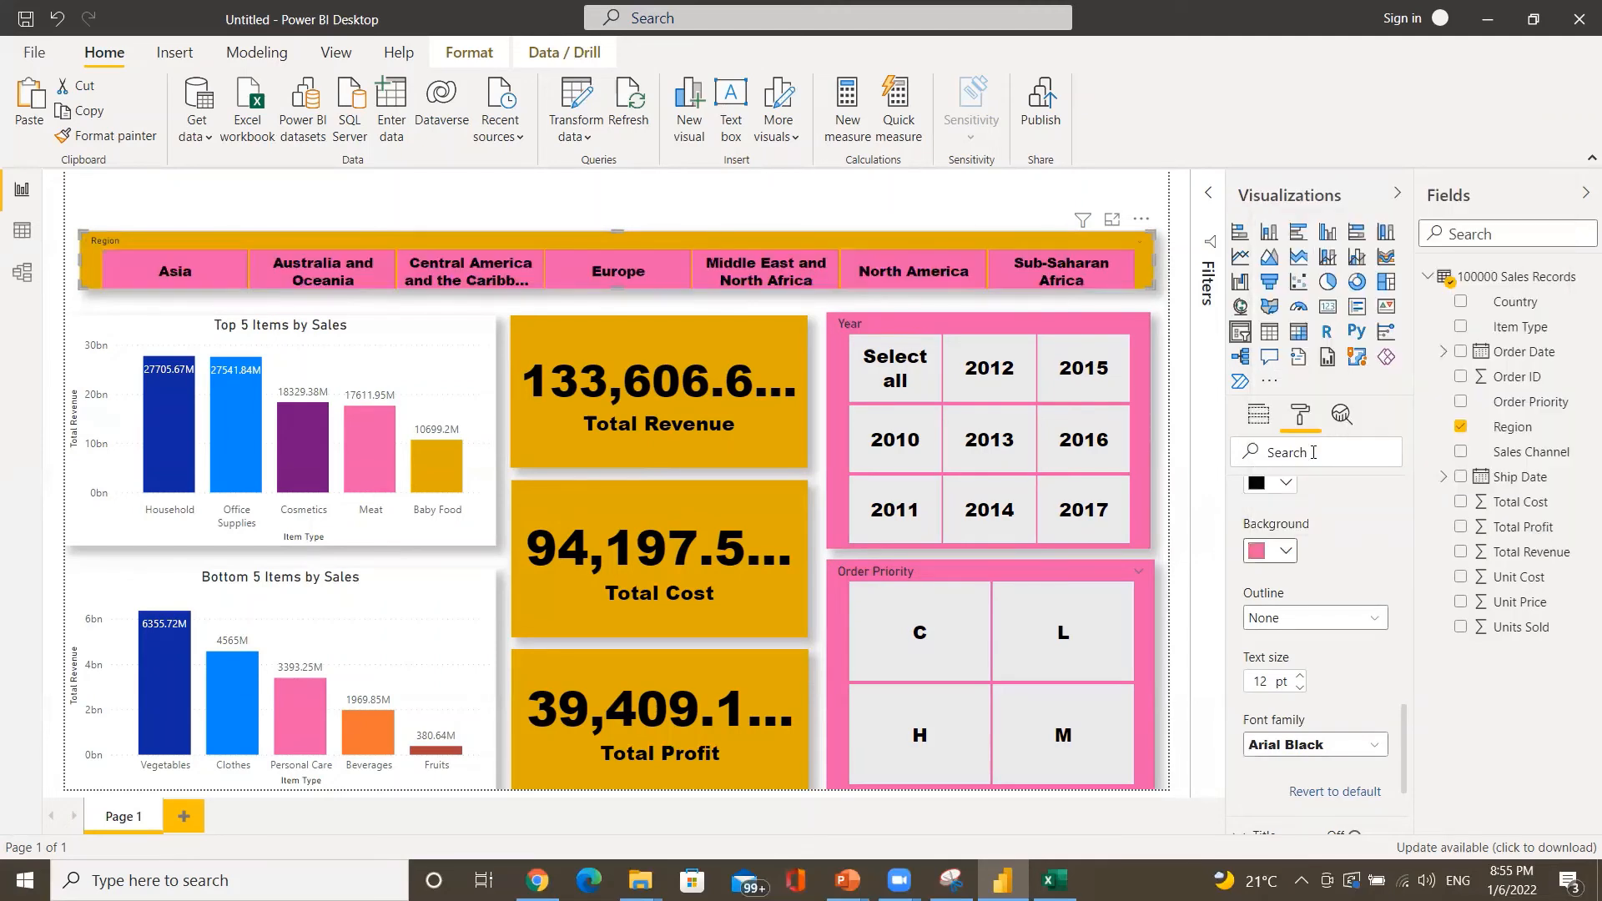
- Examine the Year slicer's item formatting settings, including font color, background, outline and text size
{"action": "left_click", "coordinate": [1022, 324]}
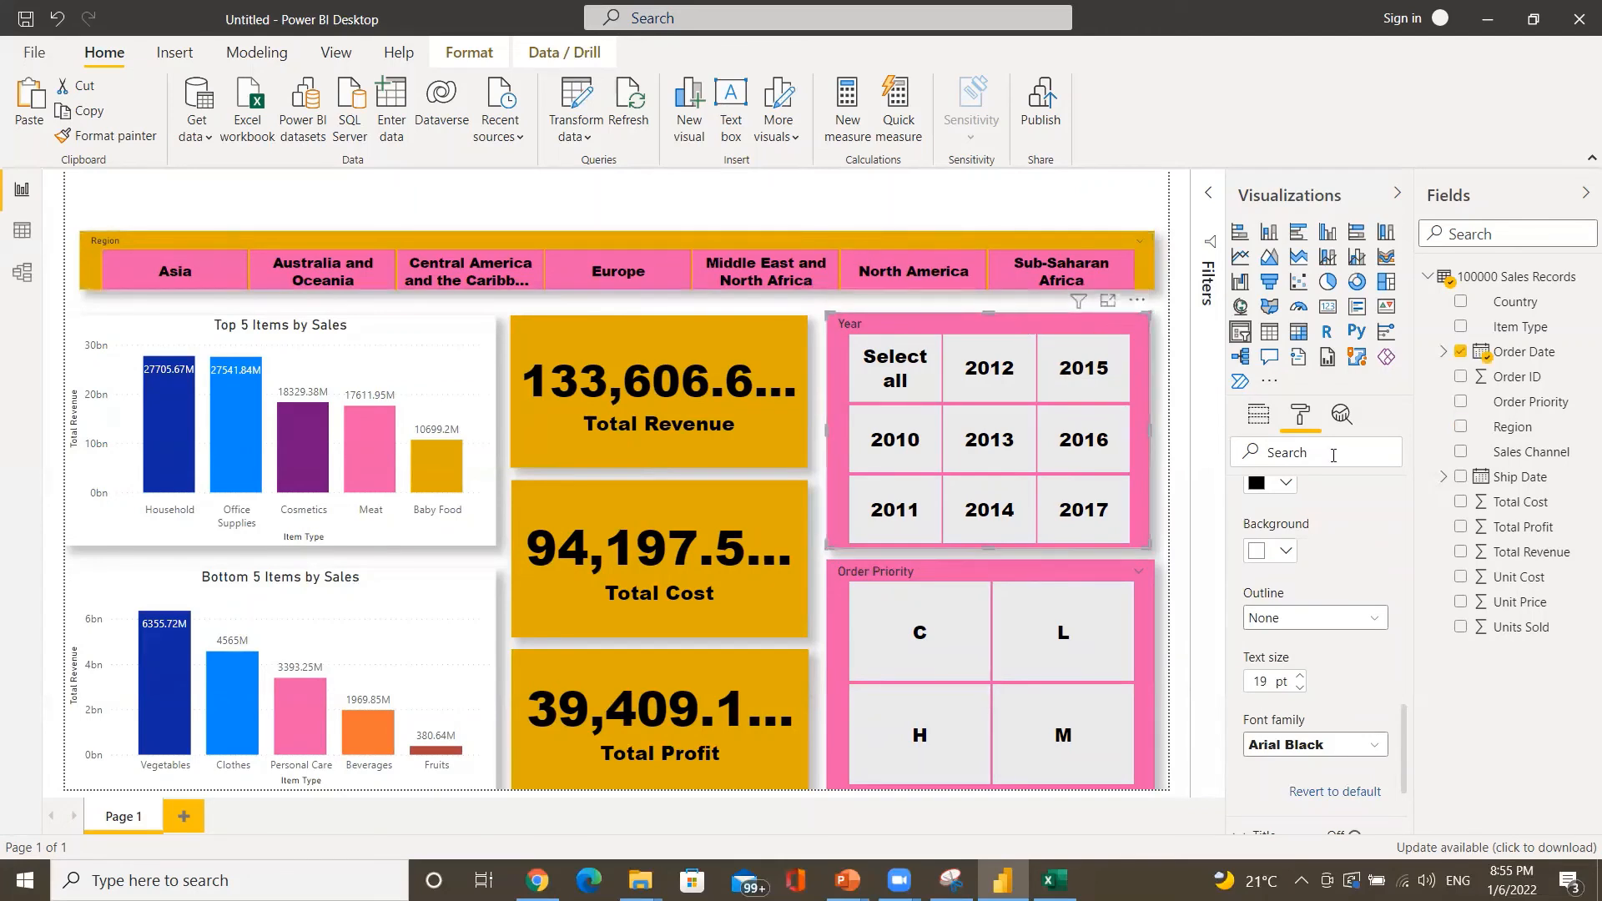
{"action": "scroll", "coordinate": [1313, 544], "scroll_direction": "up", "scroll_amount": 3}
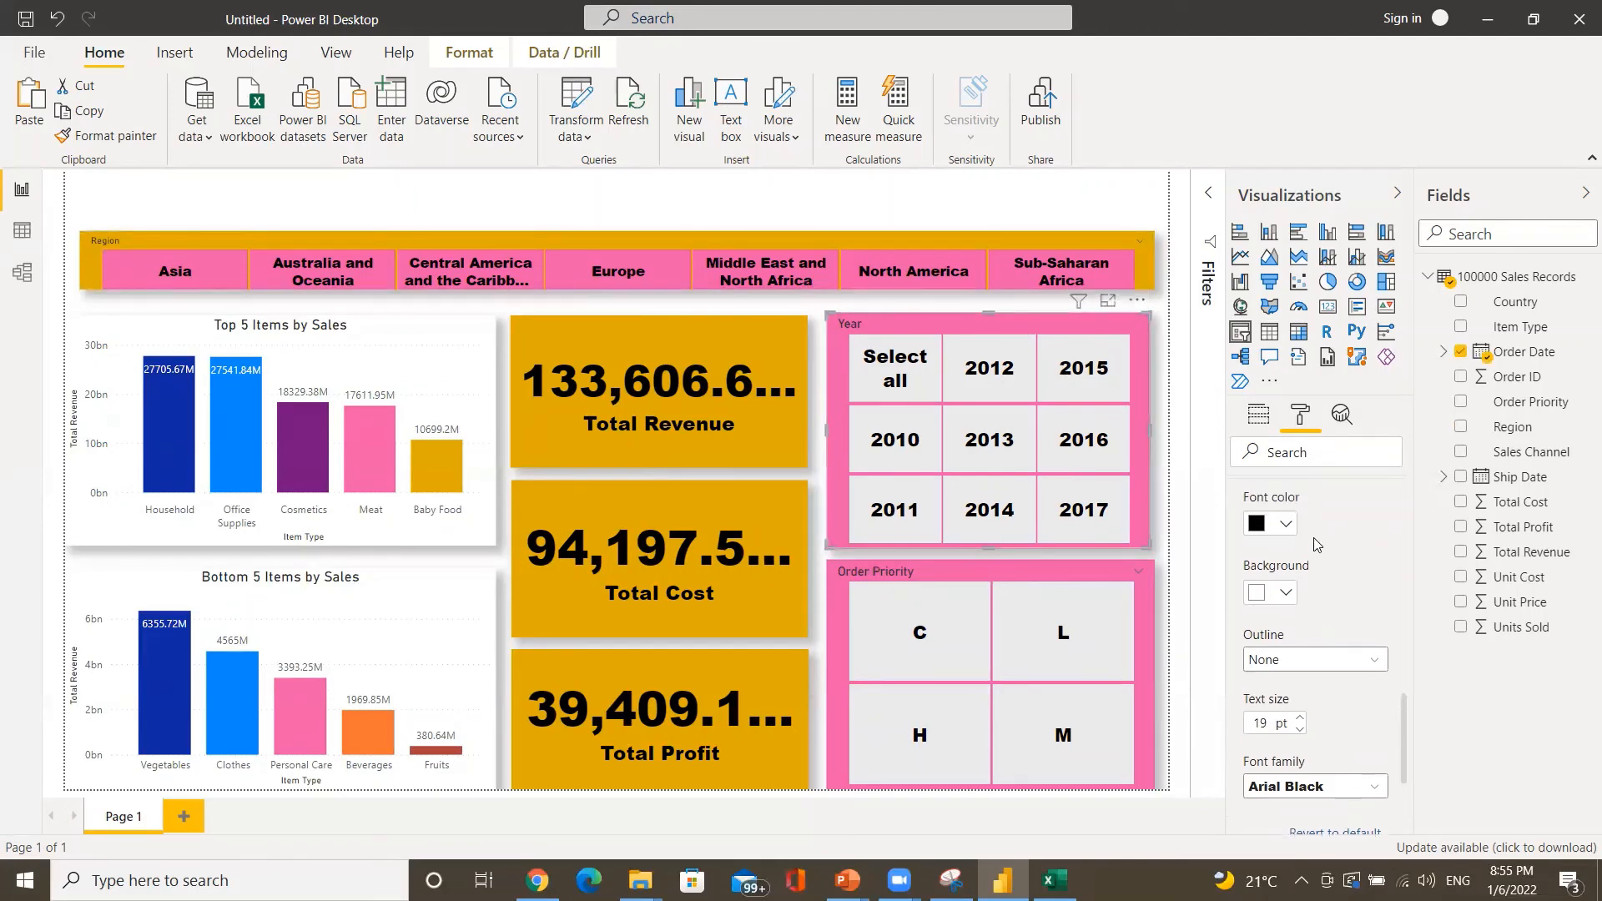
{"action": "scroll", "coordinate": [1314, 544], "scroll_direction": "down", "scroll_amount": 3}
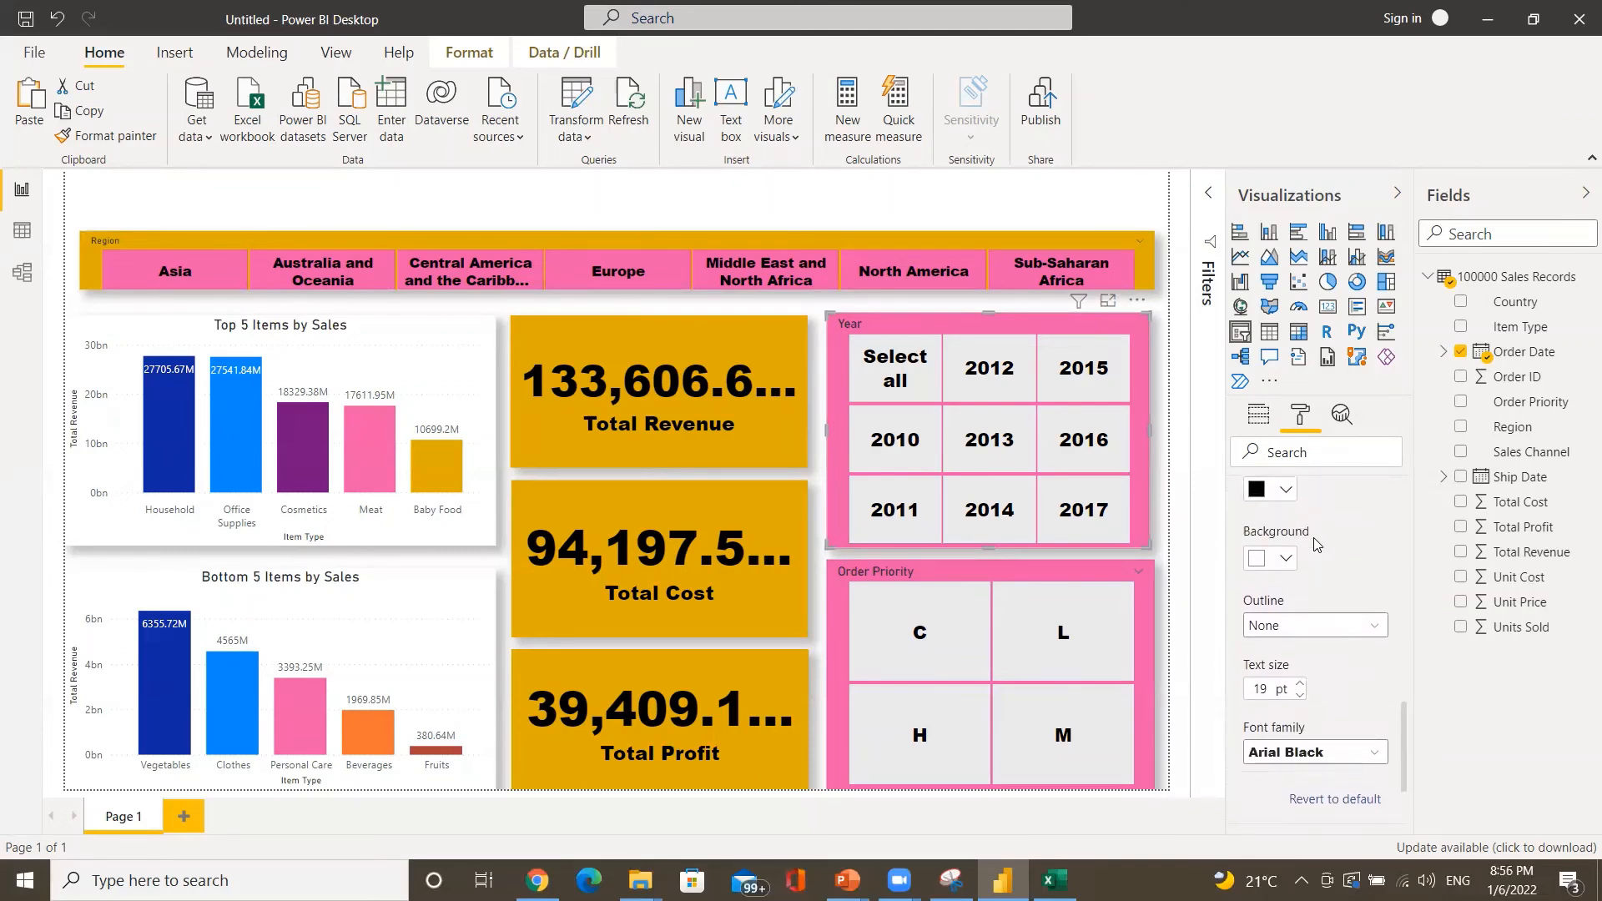
{"action": "scroll", "coordinate": [1315, 545], "scroll_direction": "up", "scroll_amount": 1}
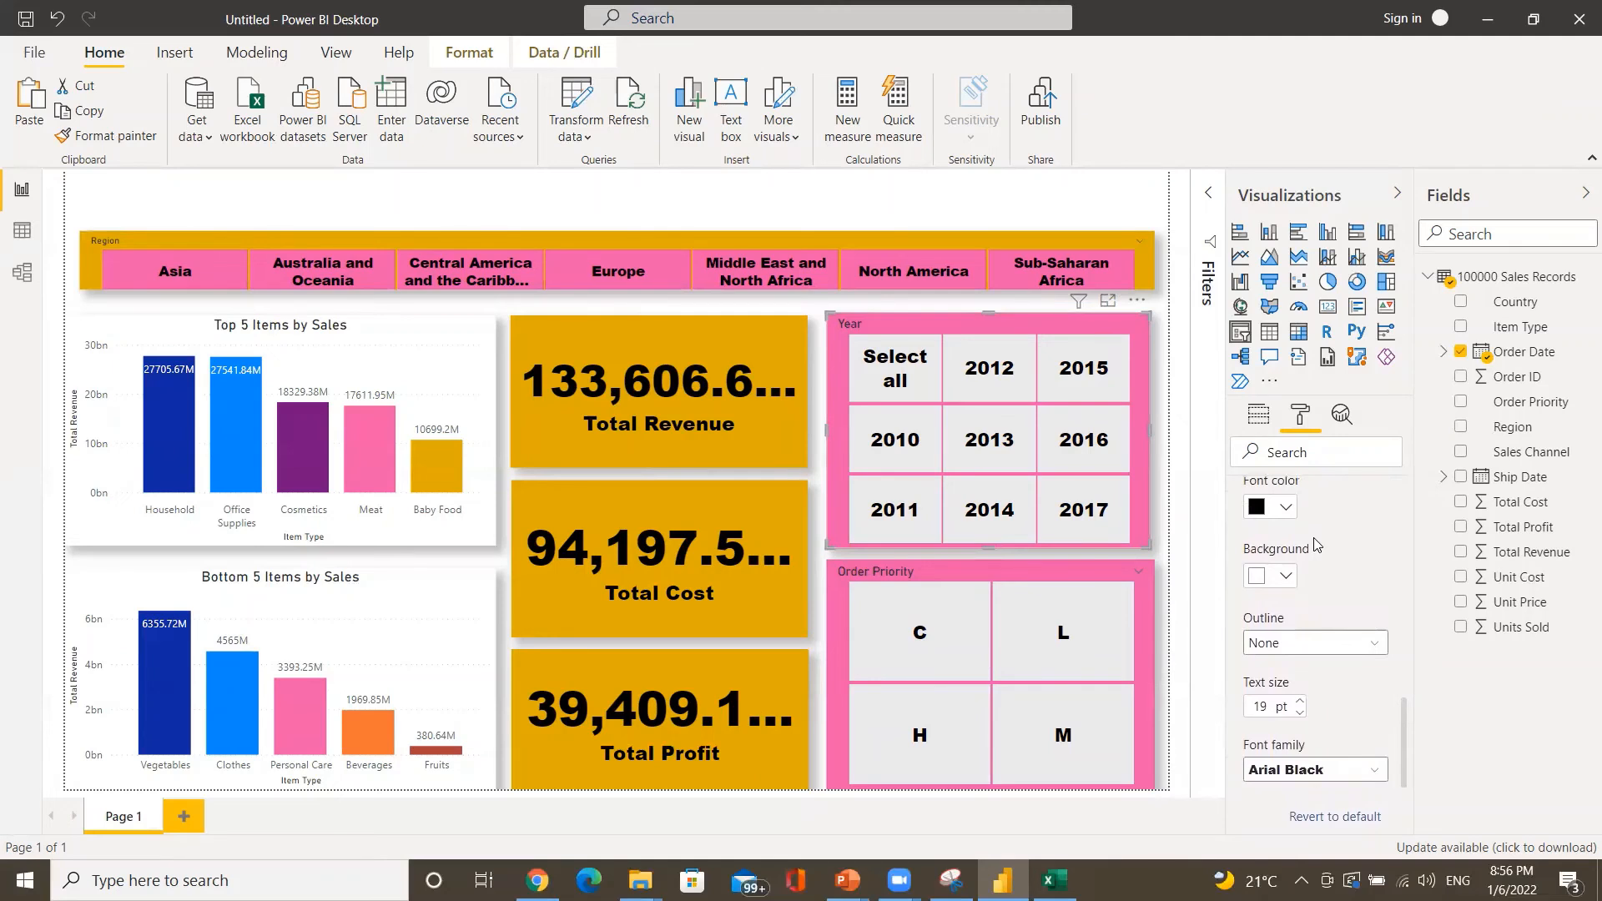
{"action": "scroll", "coordinate": [1315, 544], "scroll_direction": "up", "scroll_amount": 2}
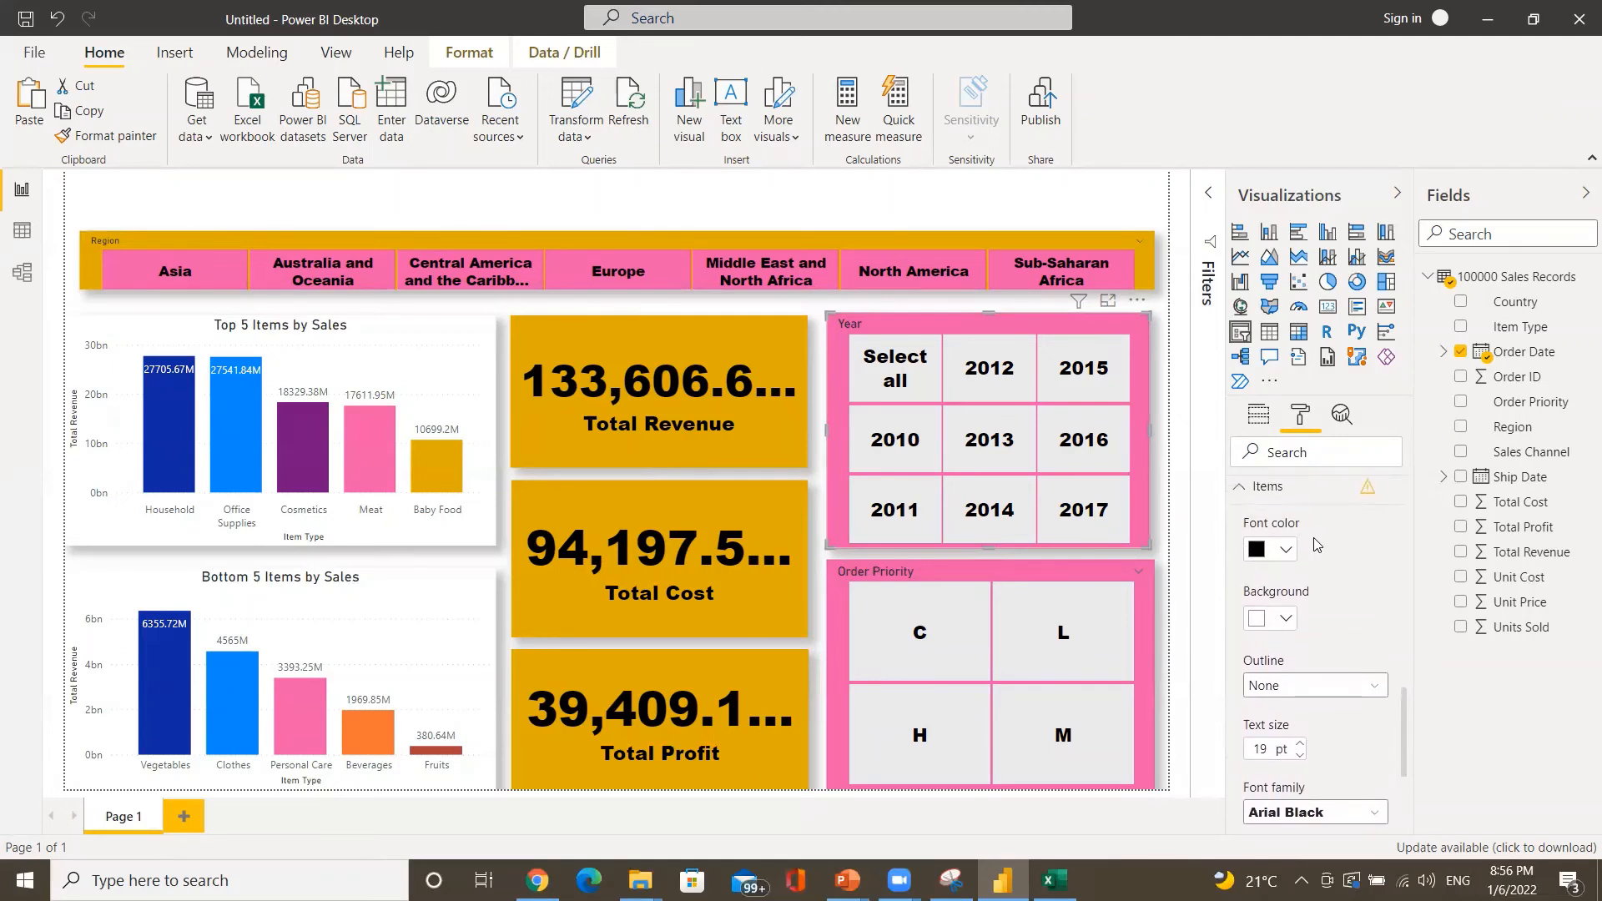
{"action": "scroll", "coordinate": [1315, 544], "scroll_direction": "up", "scroll_amount": 1}
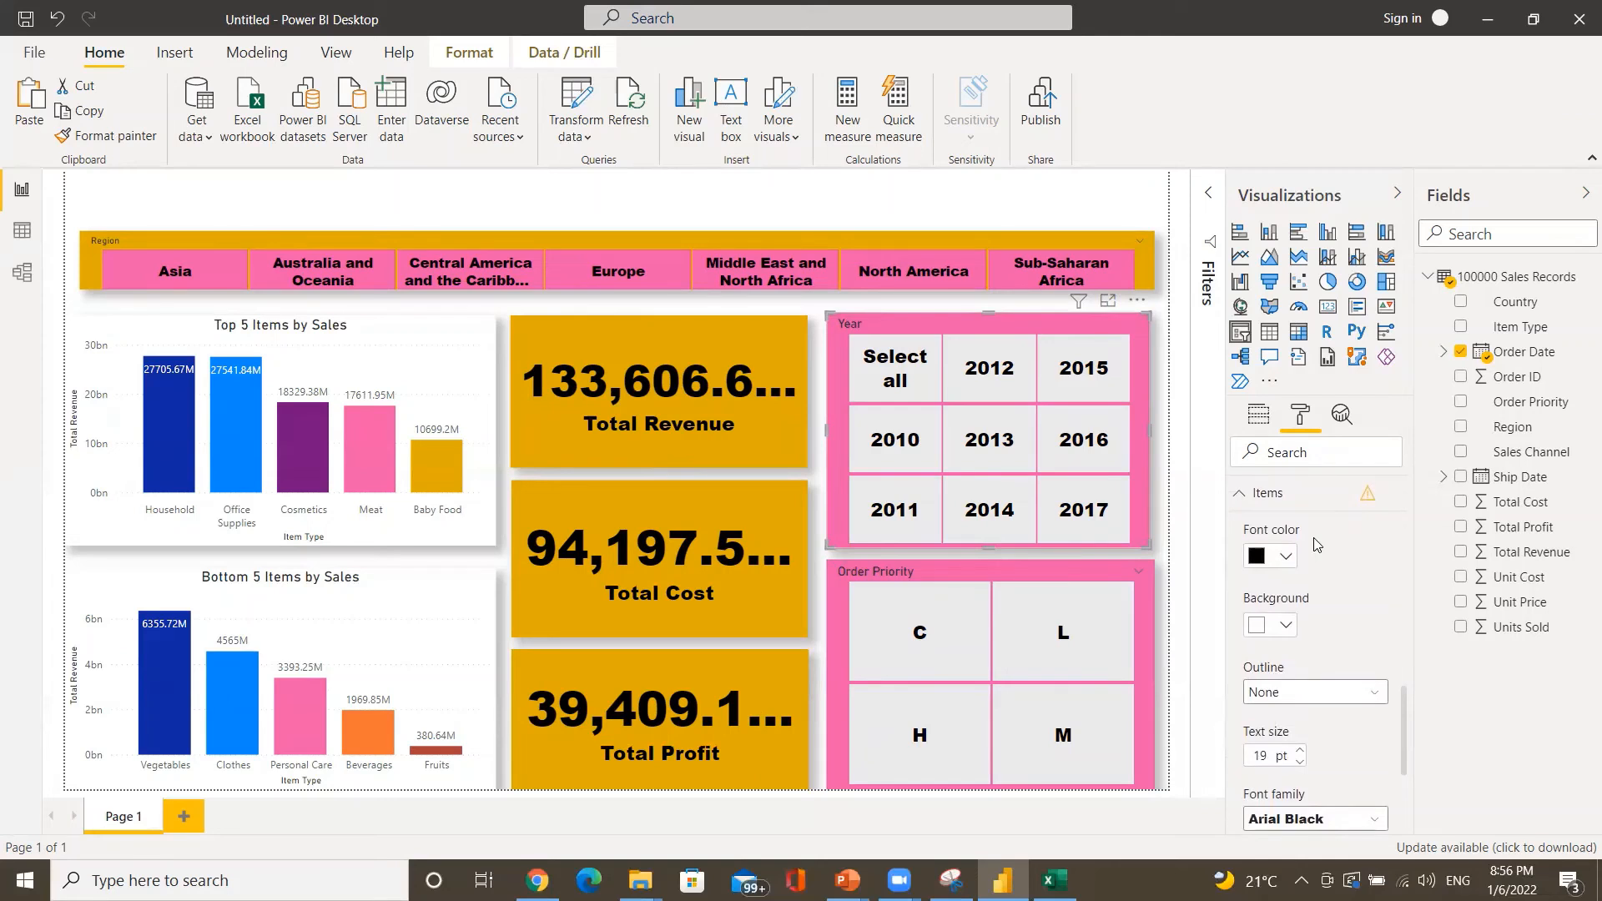
{"action": "scroll", "coordinate": [1315, 544], "scroll_direction": "up", "scroll_amount": 2}
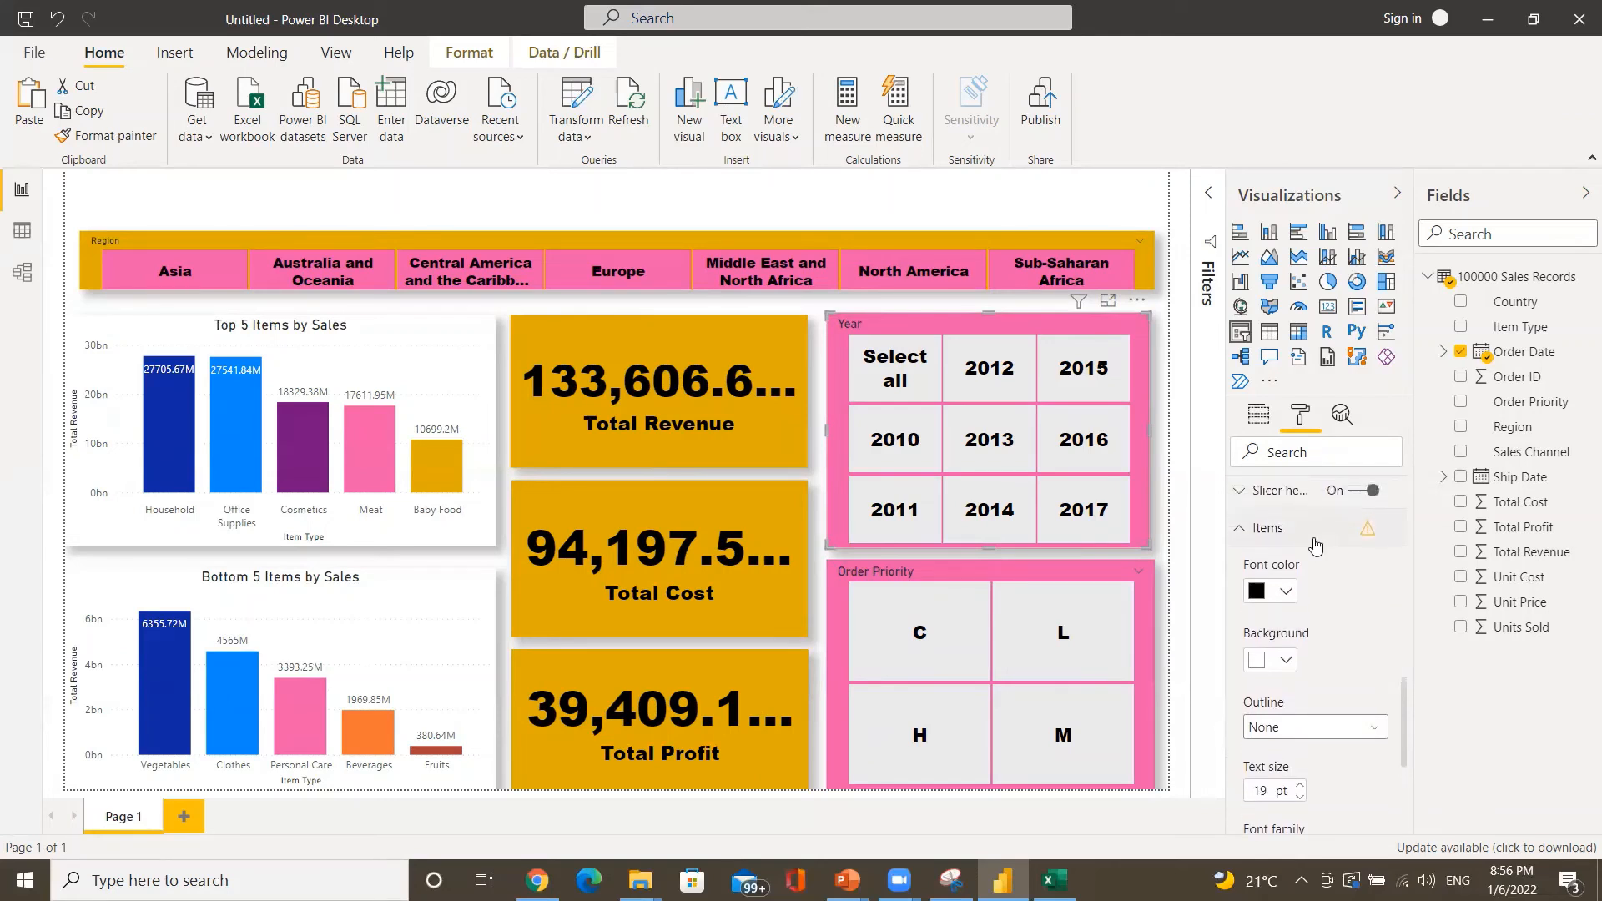
{"action": "scroll", "coordinate": [1315, 544], "scroll_direction": "down", "scroll_amount": 1}
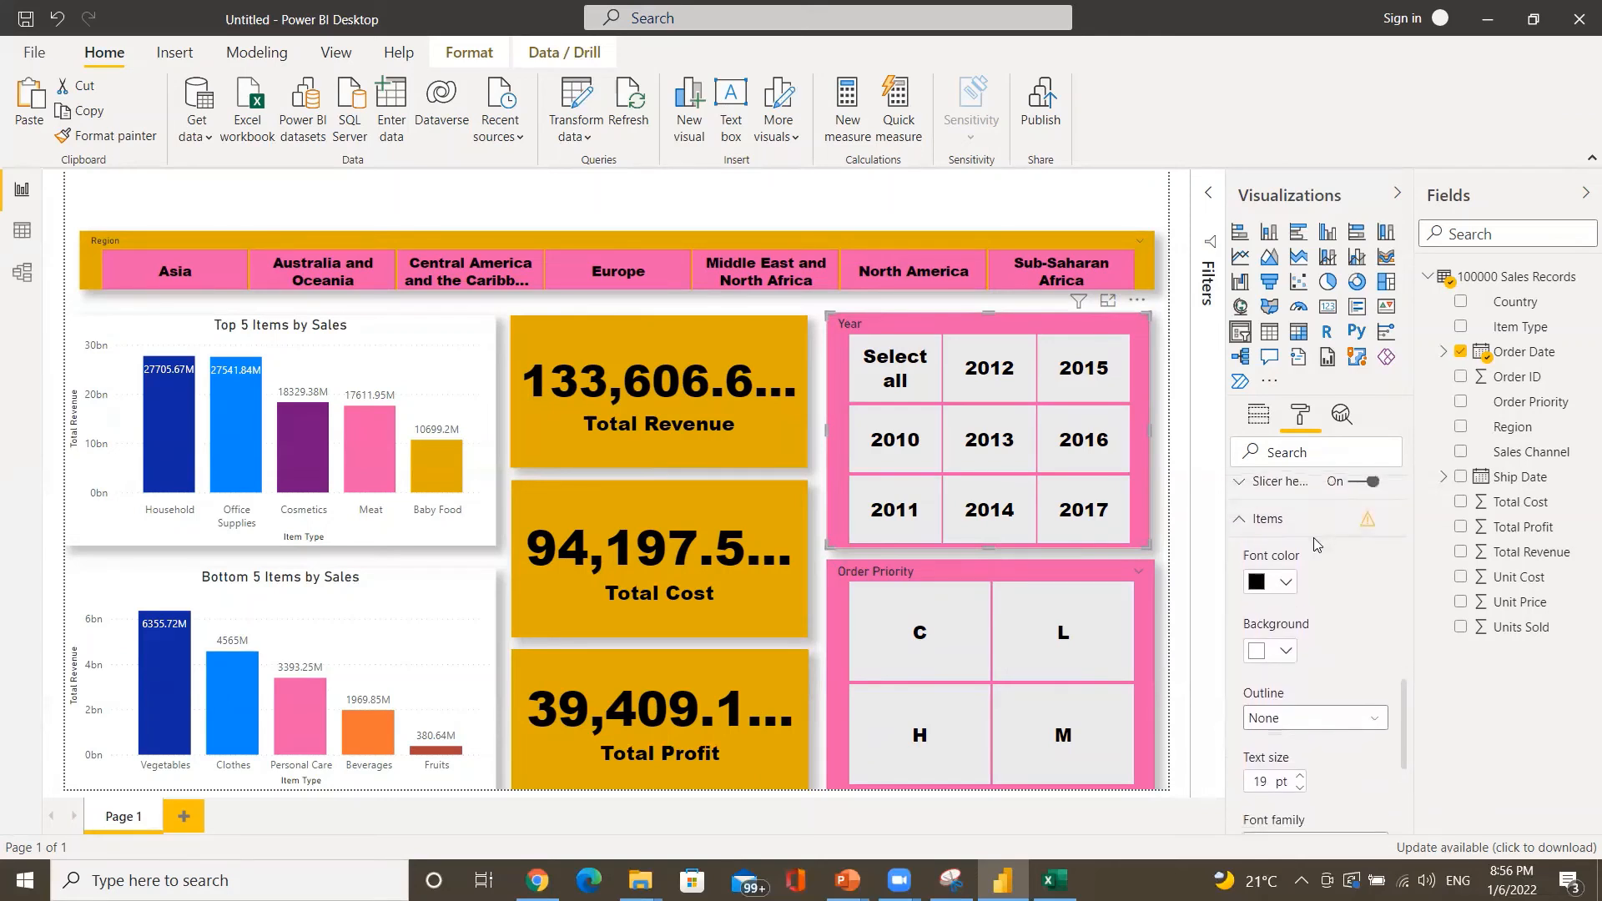
{"action": "scroll", "coordinate": [1314, 543], "scroll_direction": "down", "scroll_amount": 8}
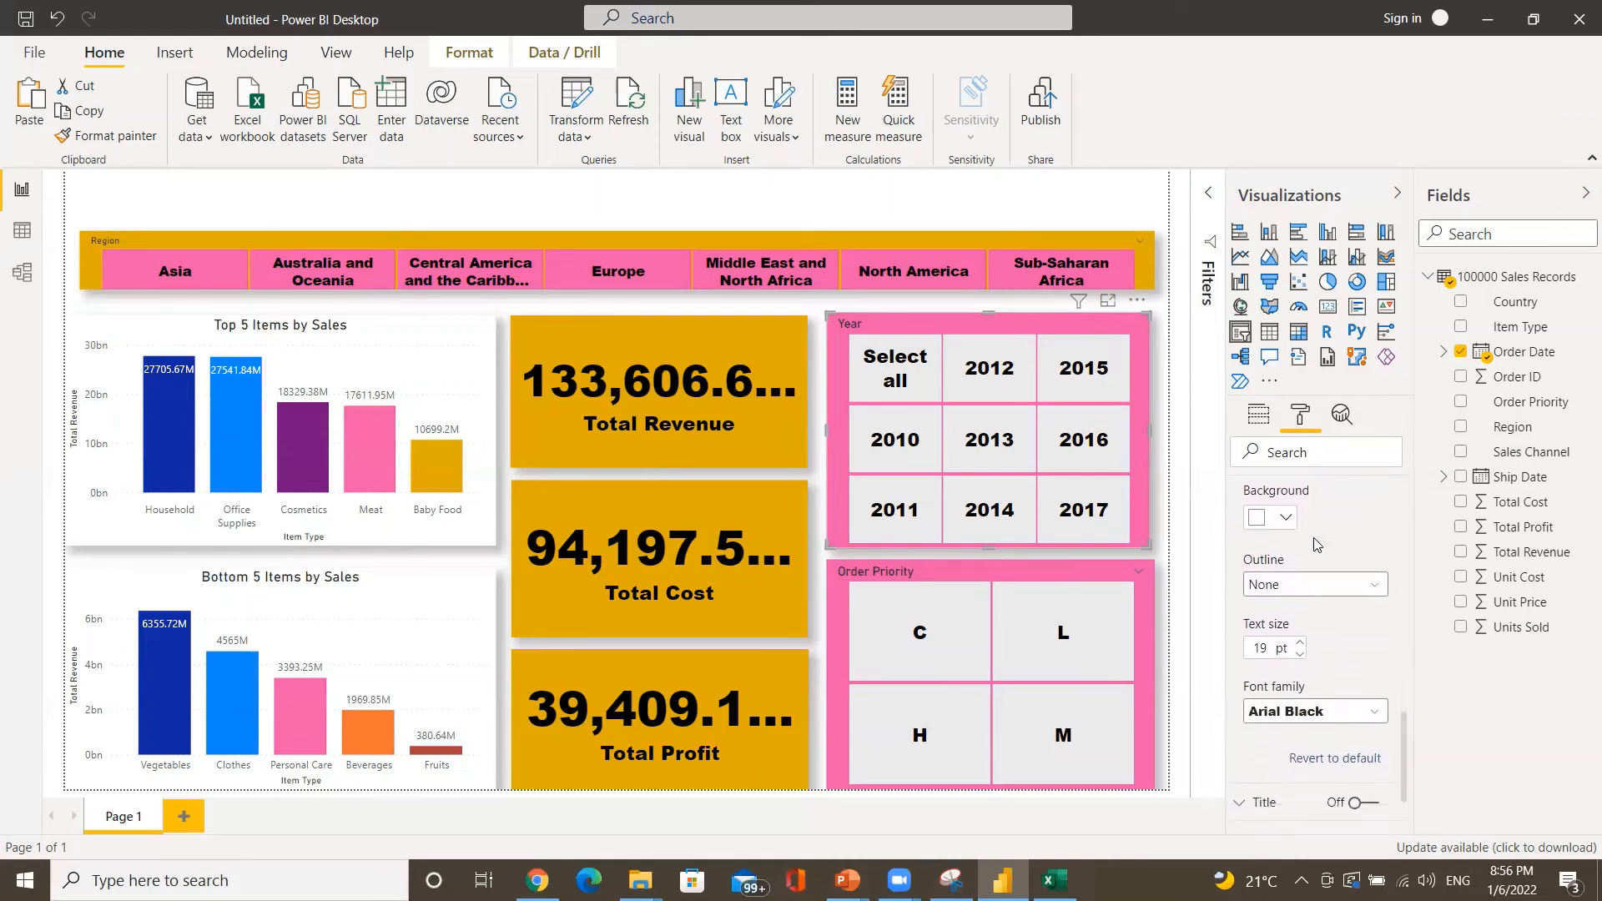
{"action": "scroll", "coordinate": [1315, 543], "scroll_direction": "down", "scroll_amount": 1}
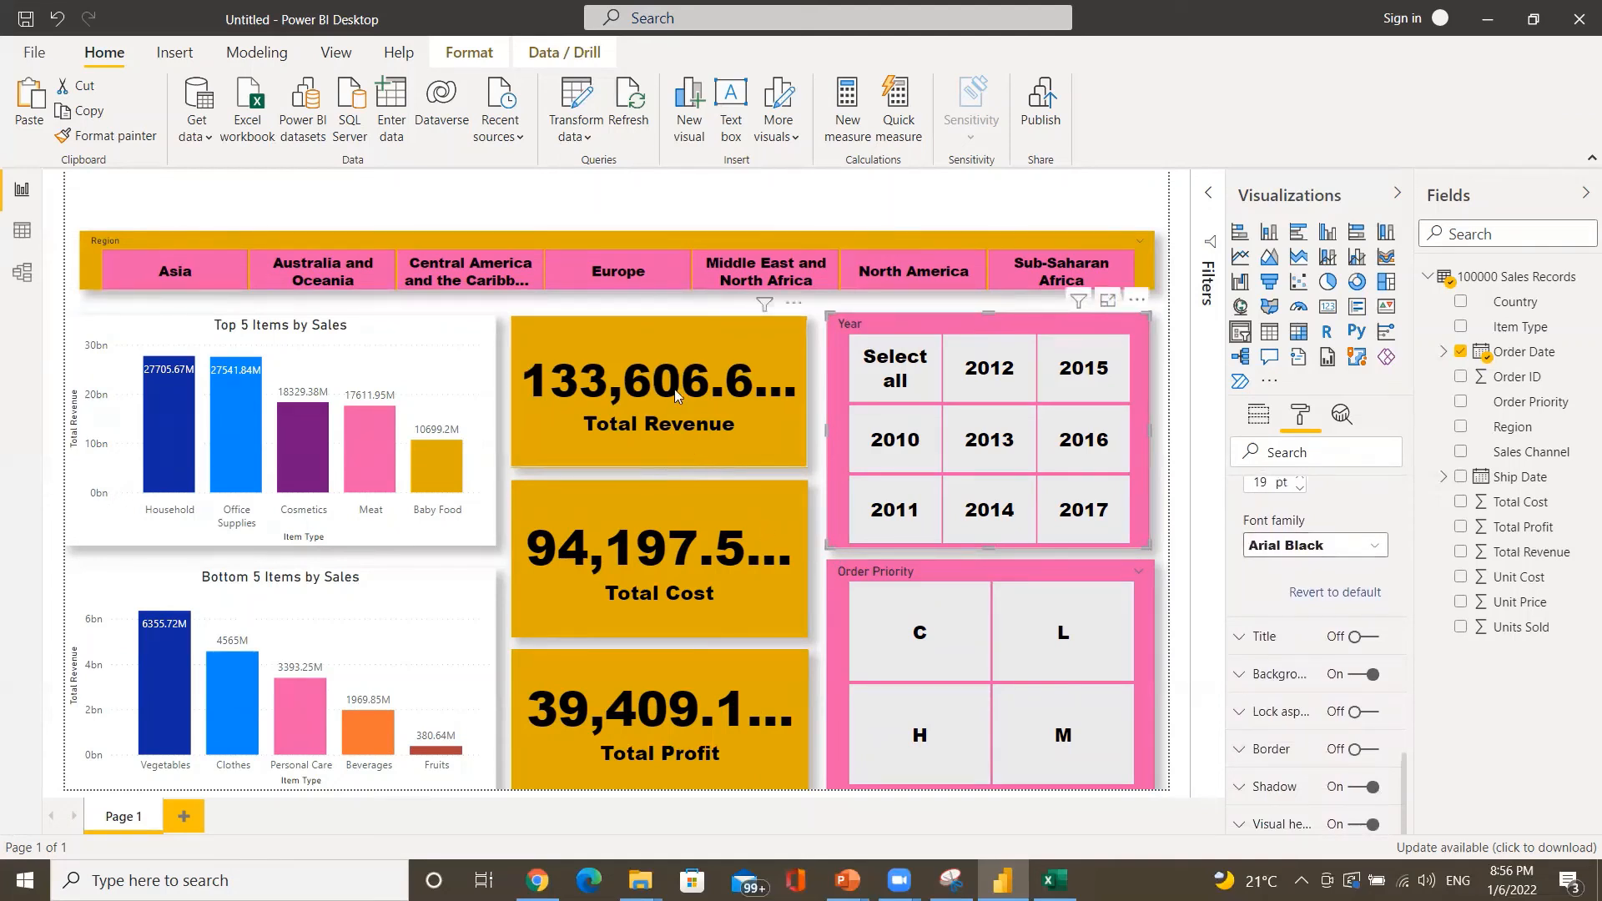
- Set the Total Revenue card's background color to green
{"action": "left_click", "coordinate": [734, 413]}
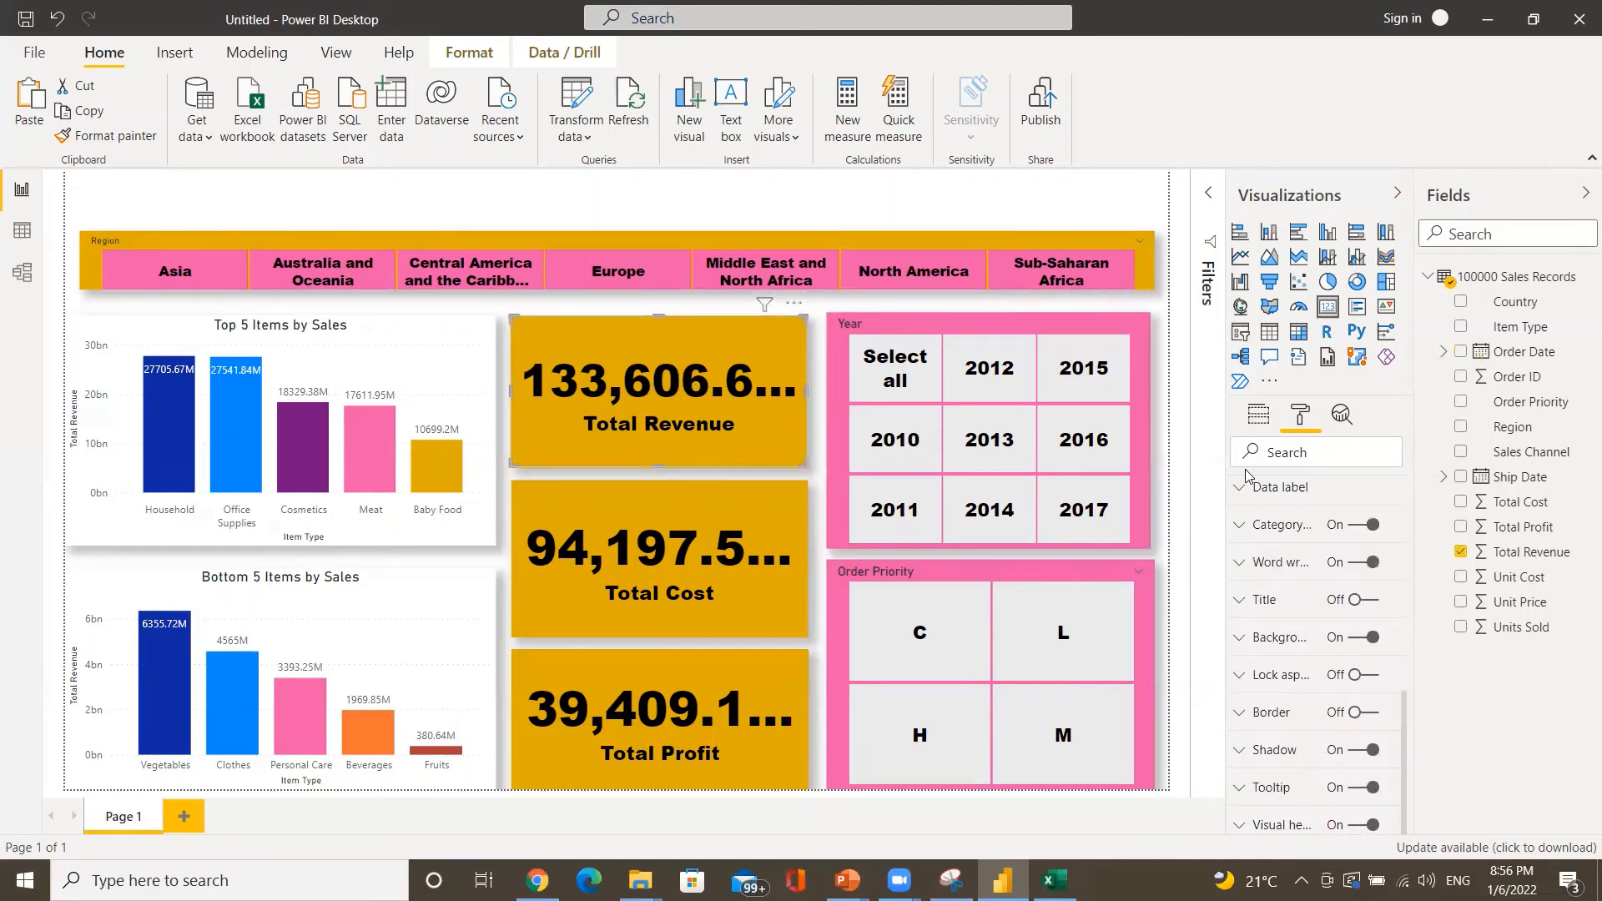
{"action": "left_click", "coordinate": [1276, 637]}
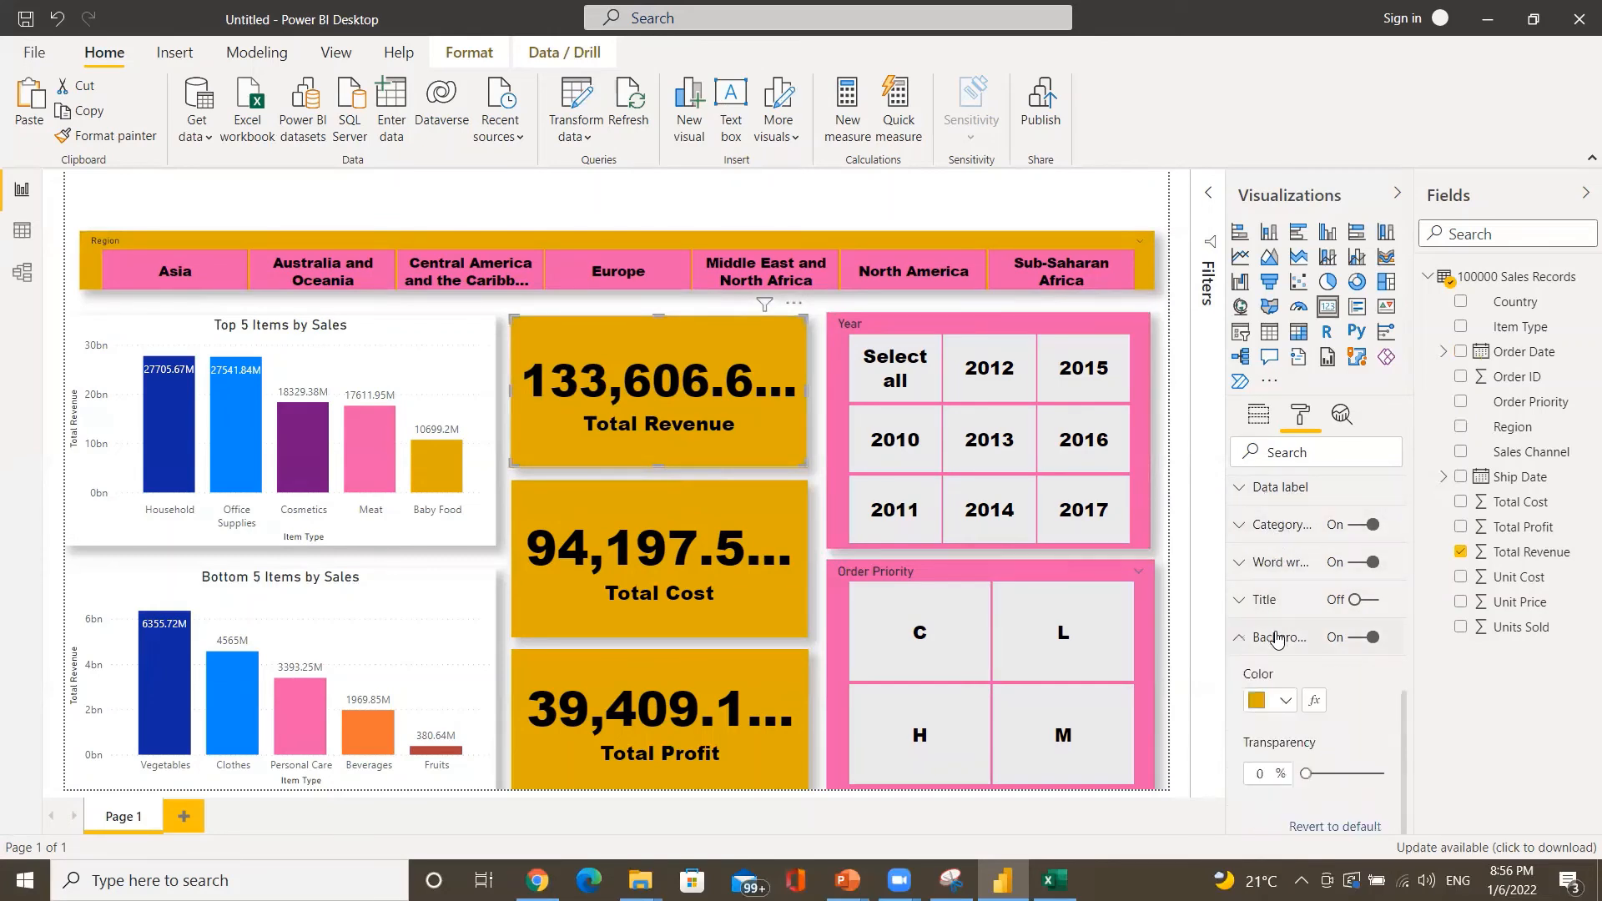
{"action": "left_click", "coordinate": [1283, 709]}
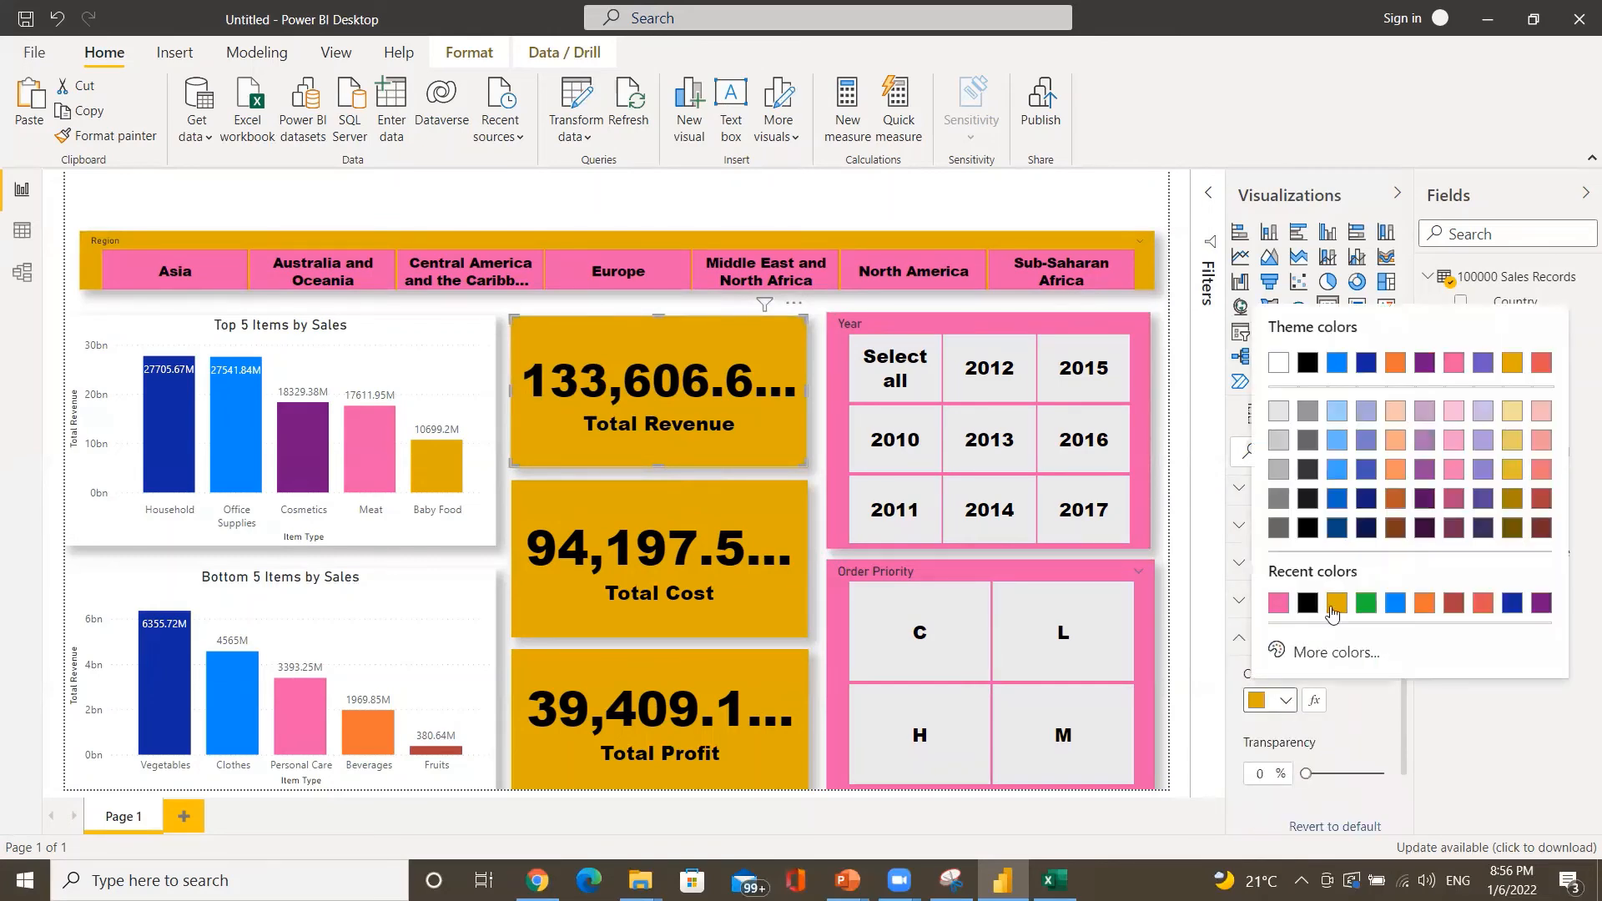
{"action": "left_click", "coordinate": [1365, 604]}
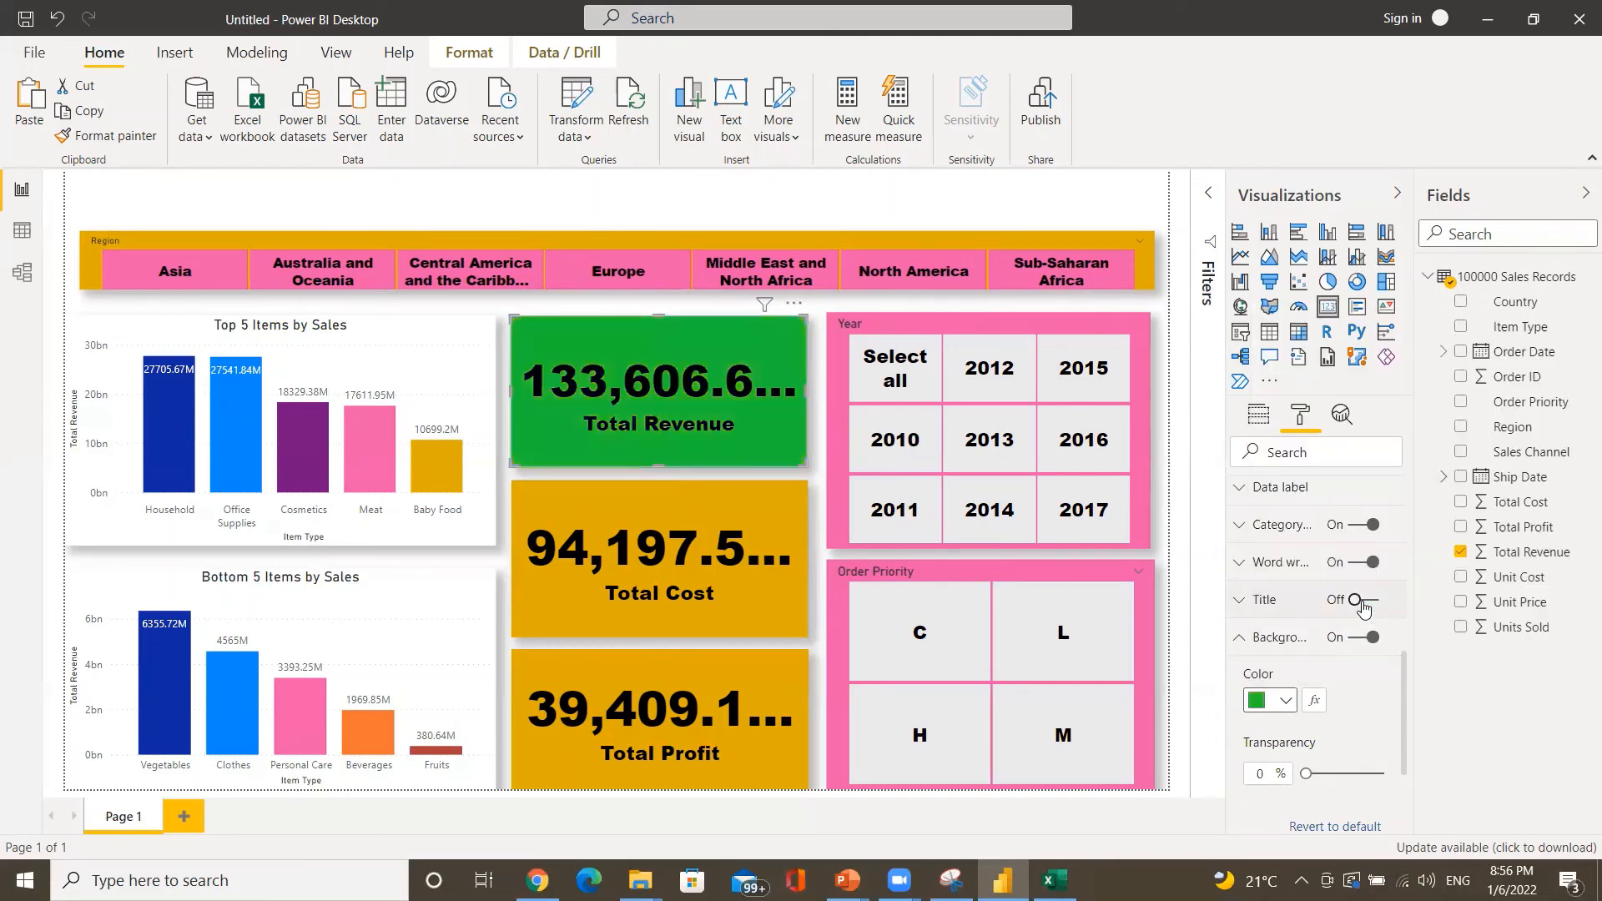
- Set the Total Cost card's background color to bright blue
{"action": "left_click", "coordinate": [748, 609]}
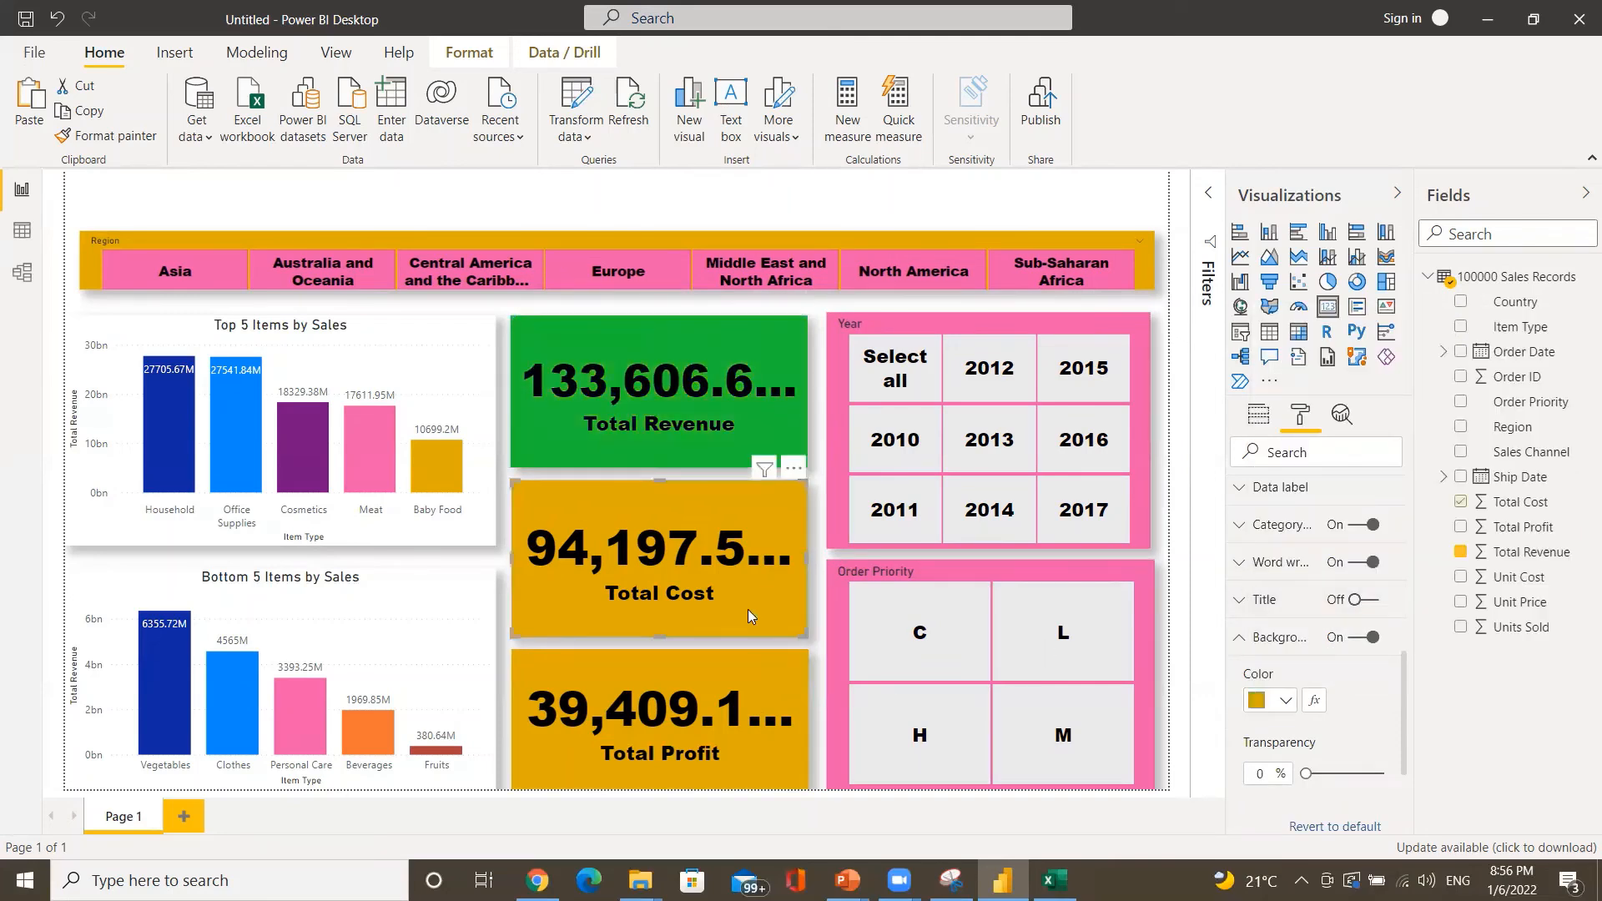
{"action": "left_click", "coordinate": [1286, 702]}
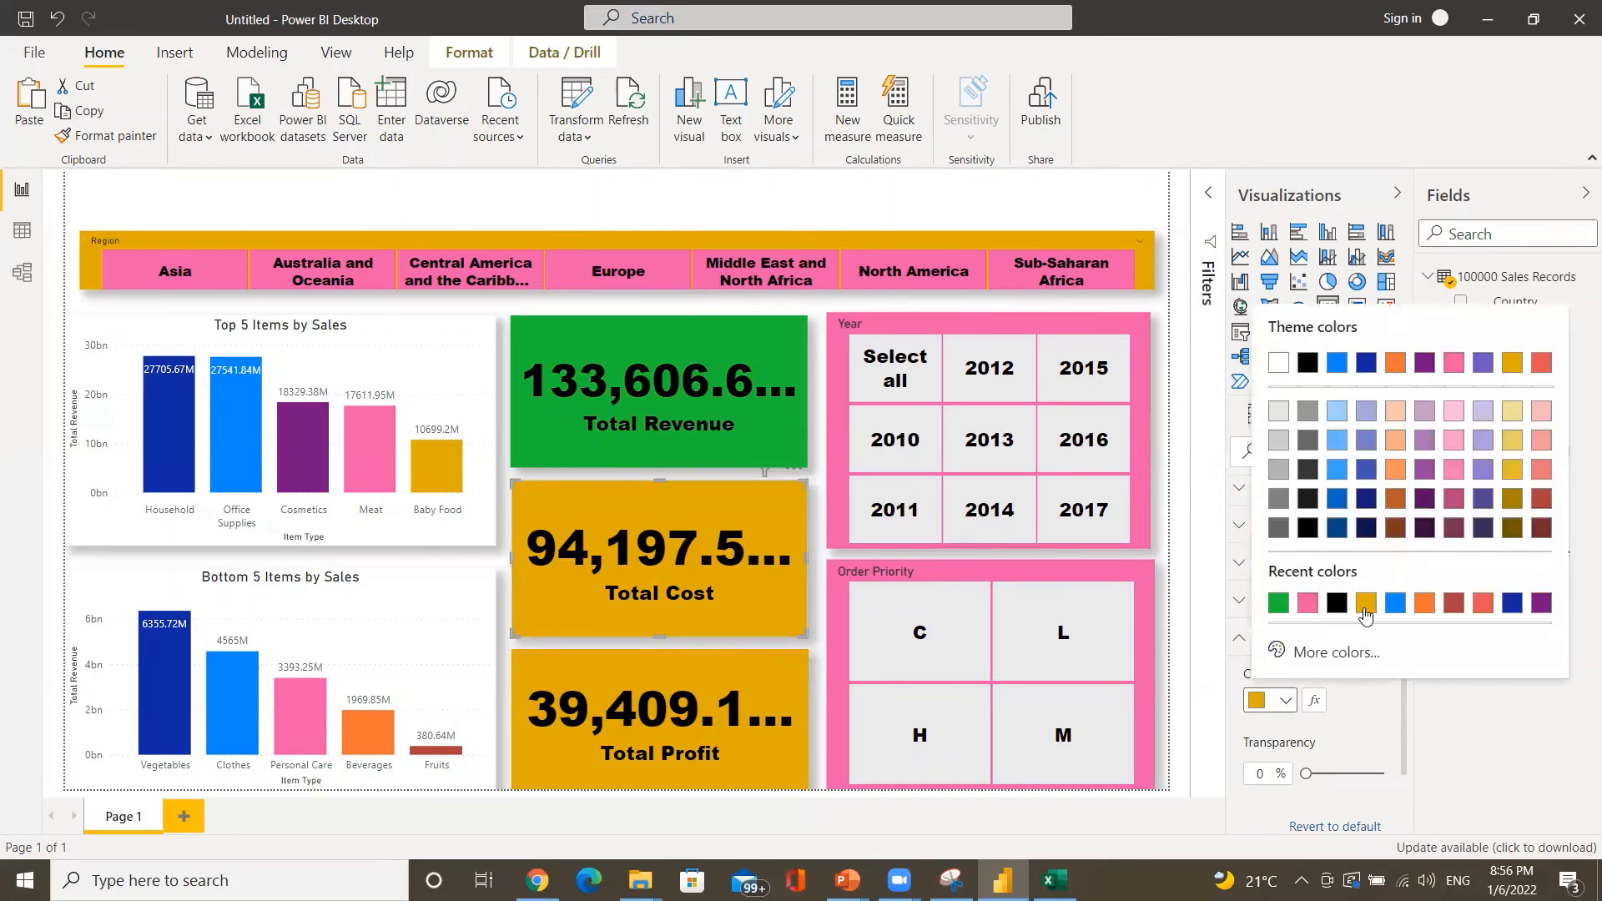
{"action": "left_click", "coordinate": [1399, 605]}
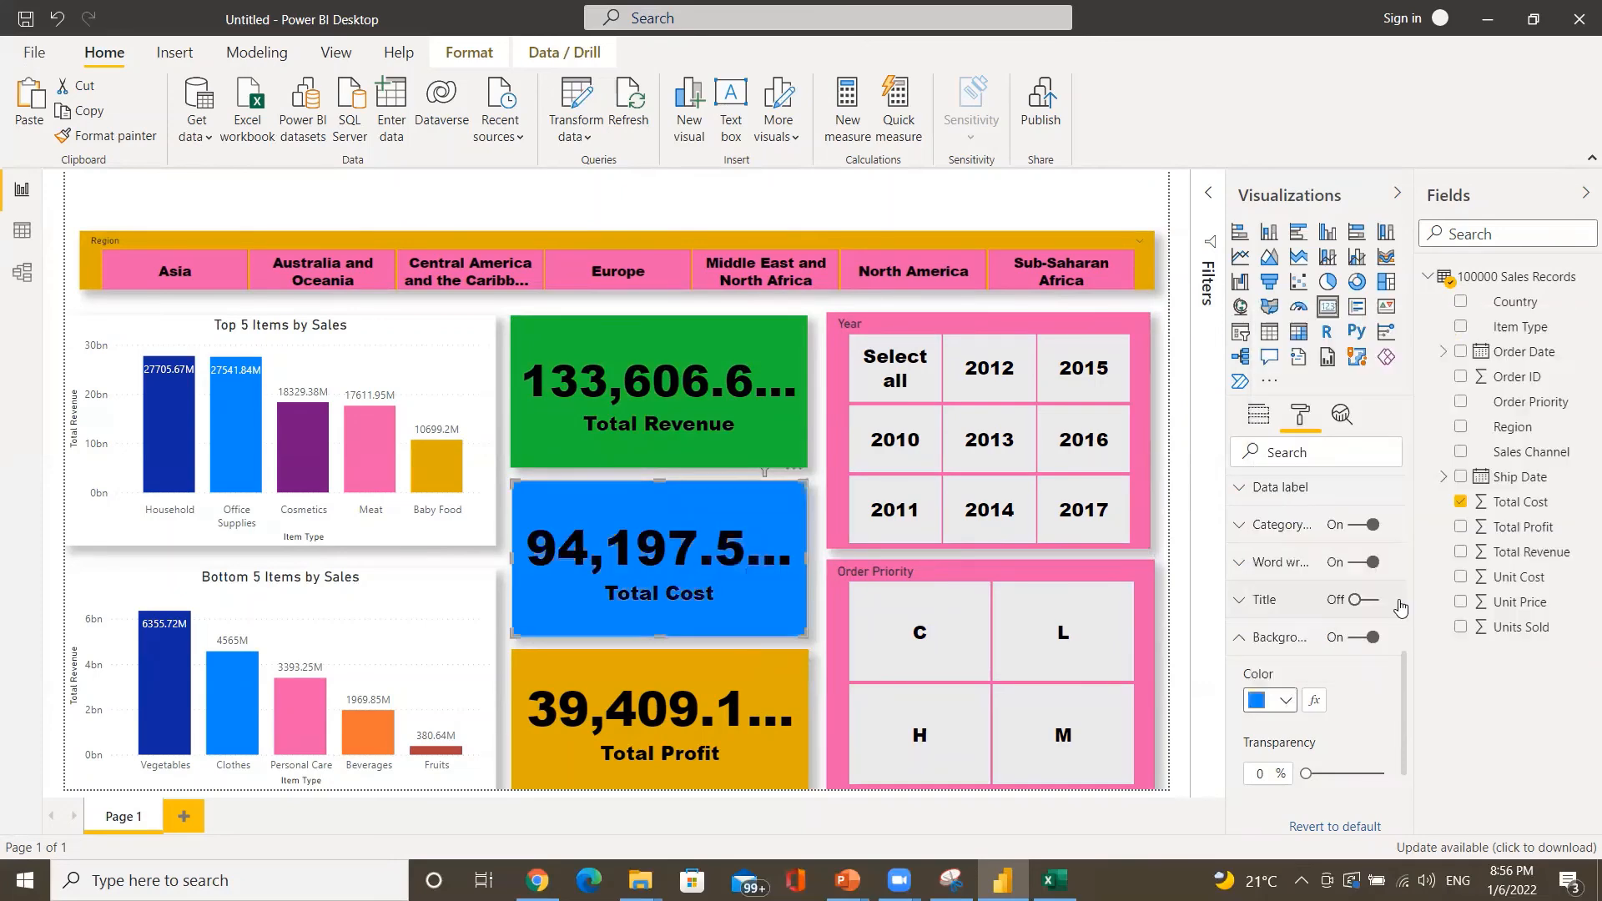
- Set the Year slicer's background color to orange
{"action": "left_click", "coordinate": [1138, 410]}
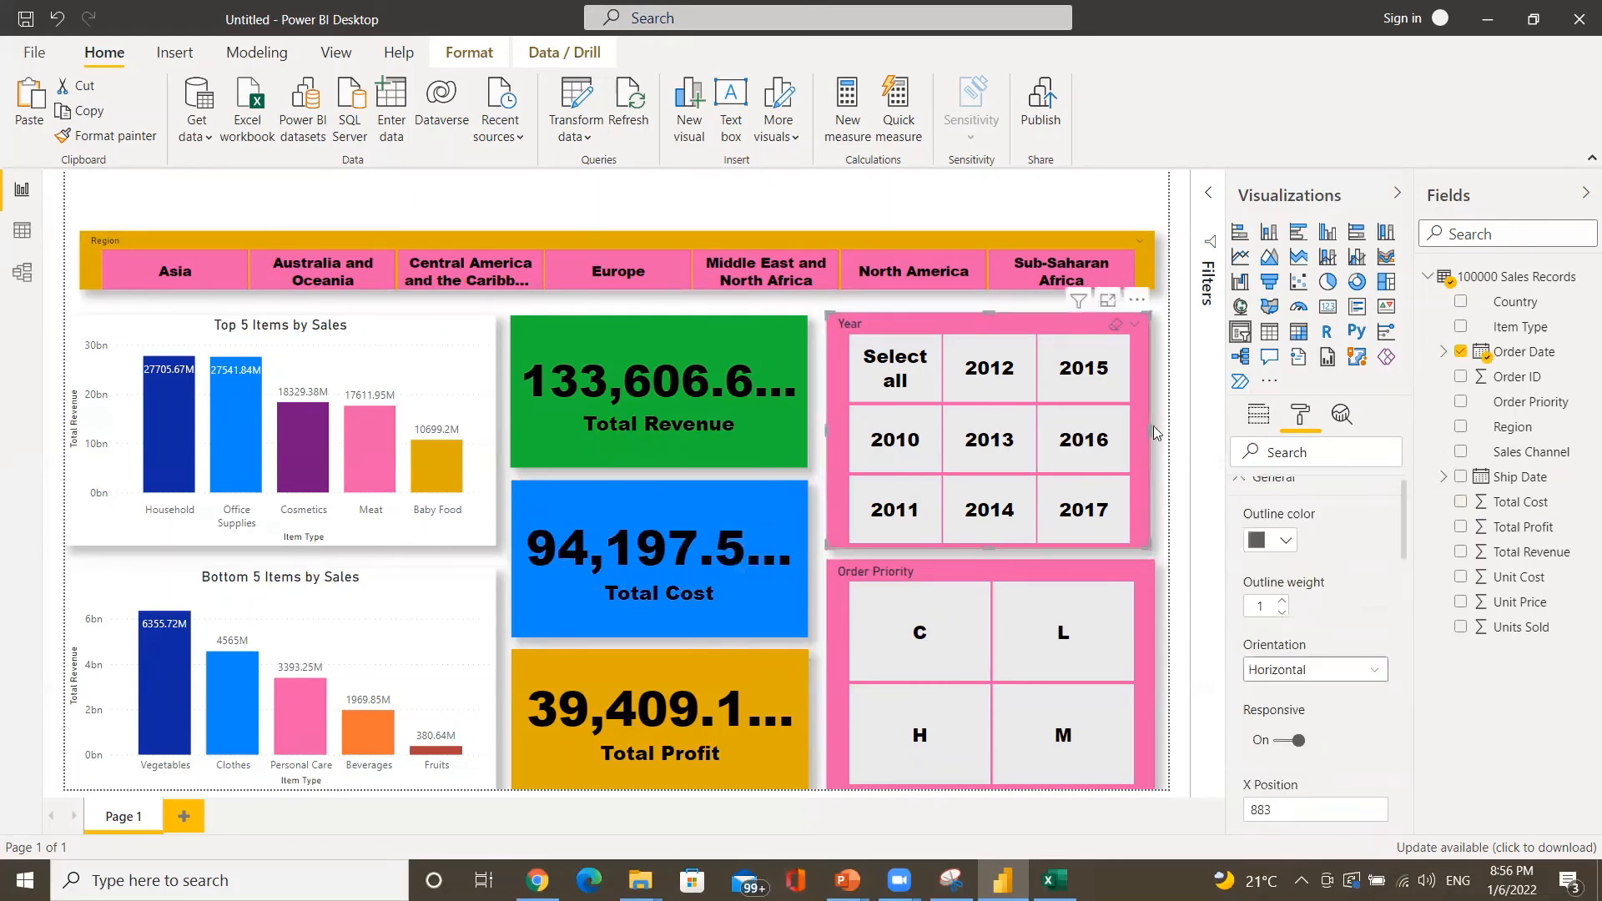
{"action": "scroll", "coordinate": [1333, 592], "scroll_direction": "down", "scroll_amount": 5}
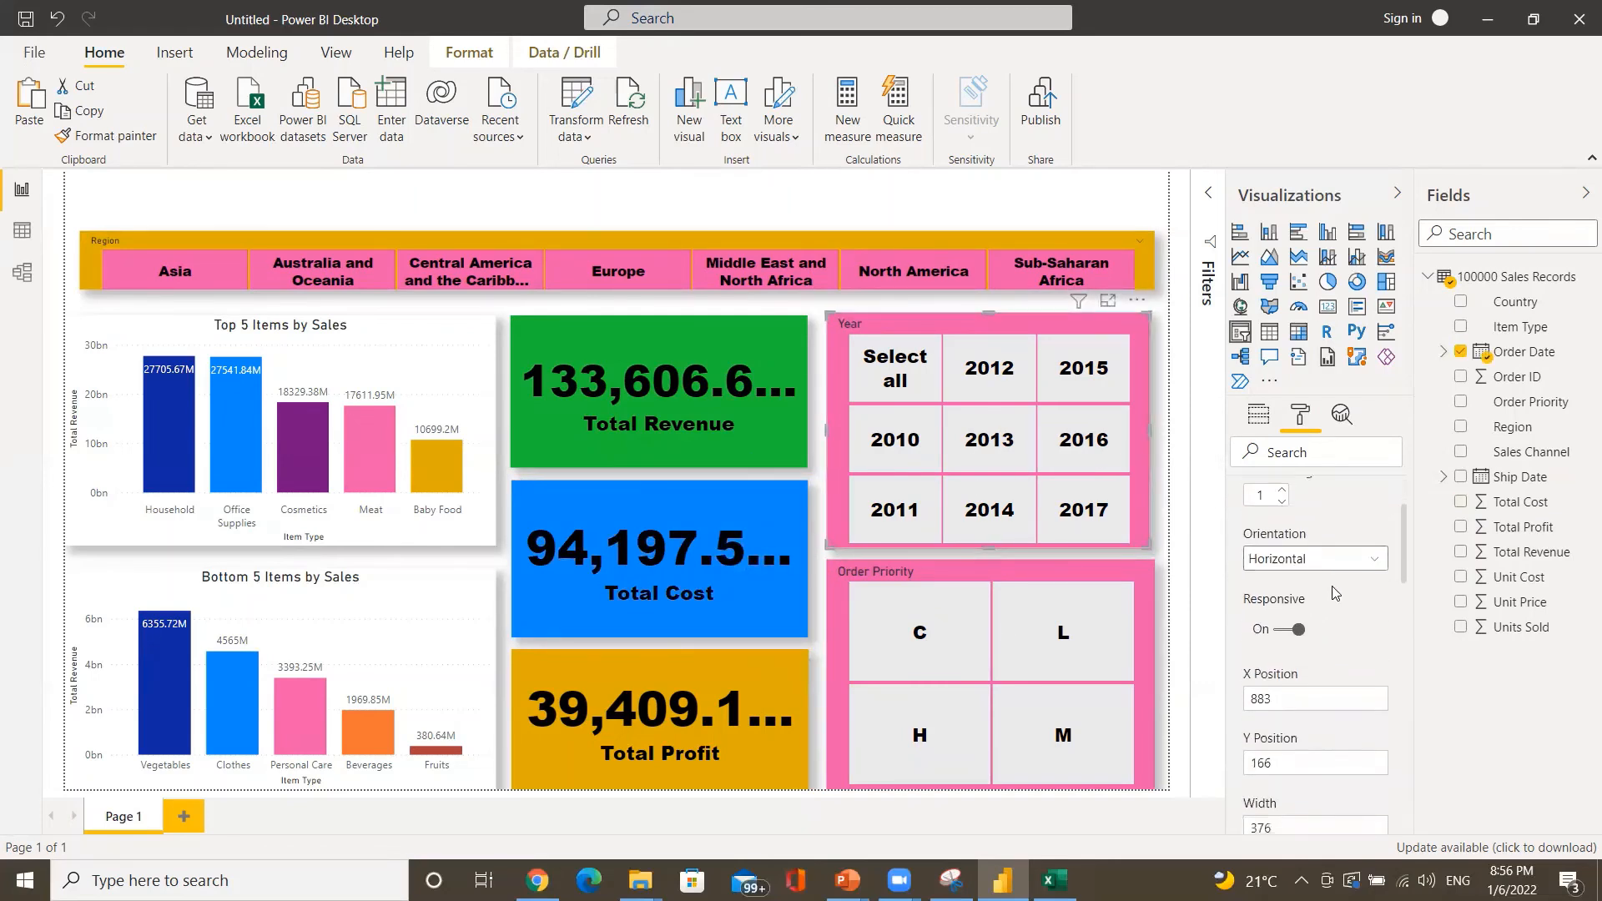
{"action": "scroll", "coordinate": [1332, 592], "scroll_direction": "down", "scroll_amount": 8}
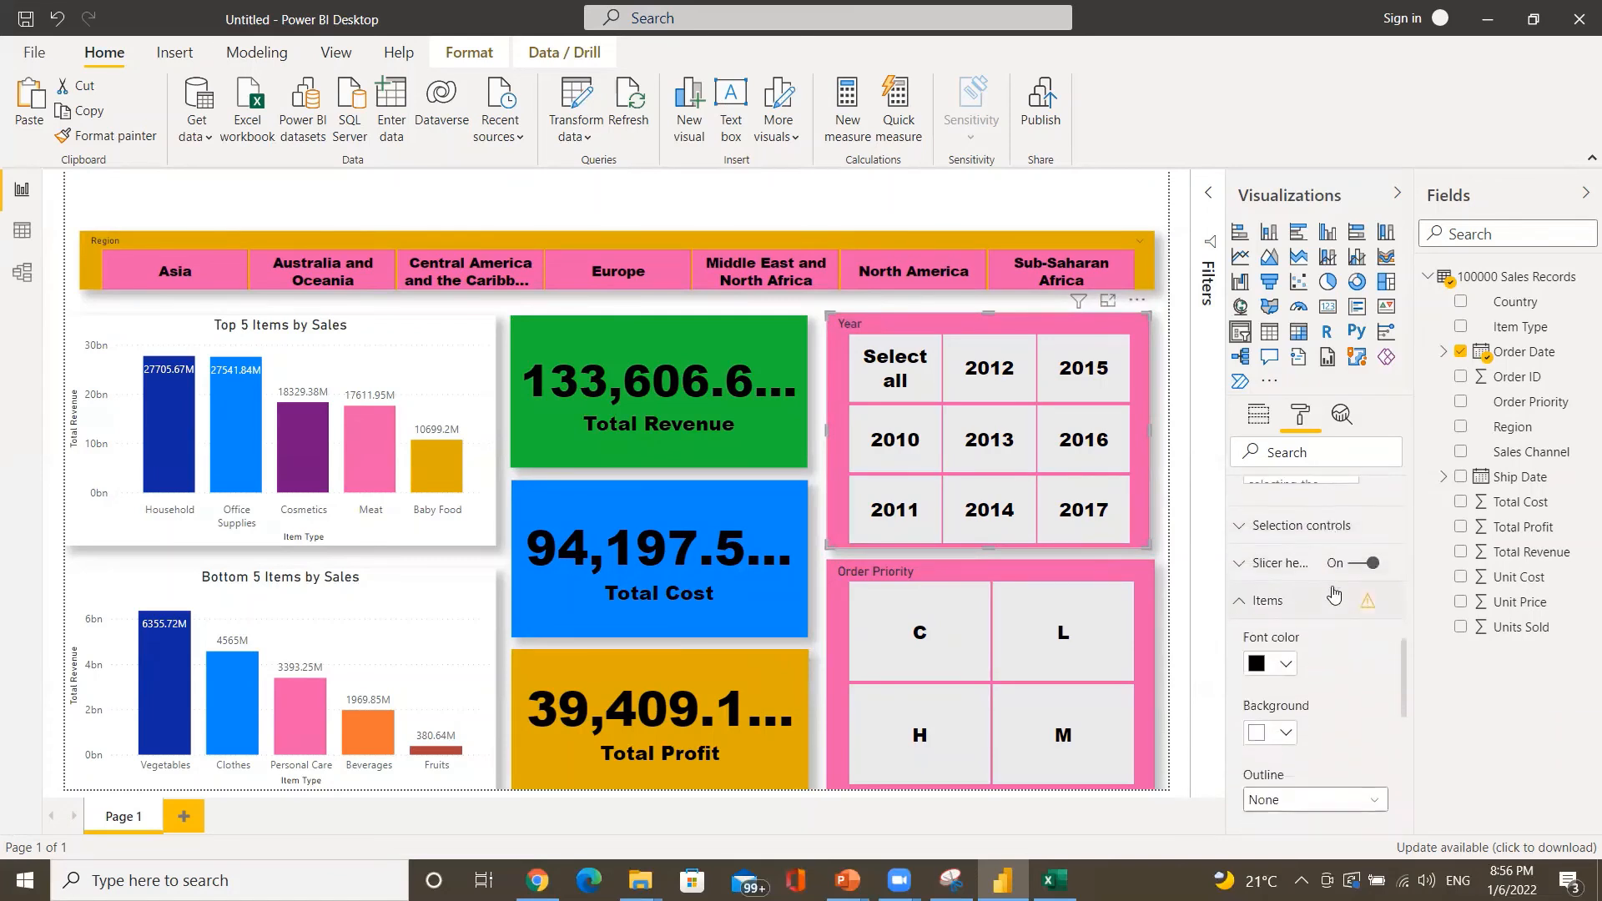
{"action": "scroll", "coordinate": [1314, 613], "scroll_direction": "down", "scroll_amount": 5}
{"action": "scroll", "coordinate": [1314, 616], "scroll_direction": "down", "scroll_amount": 1}
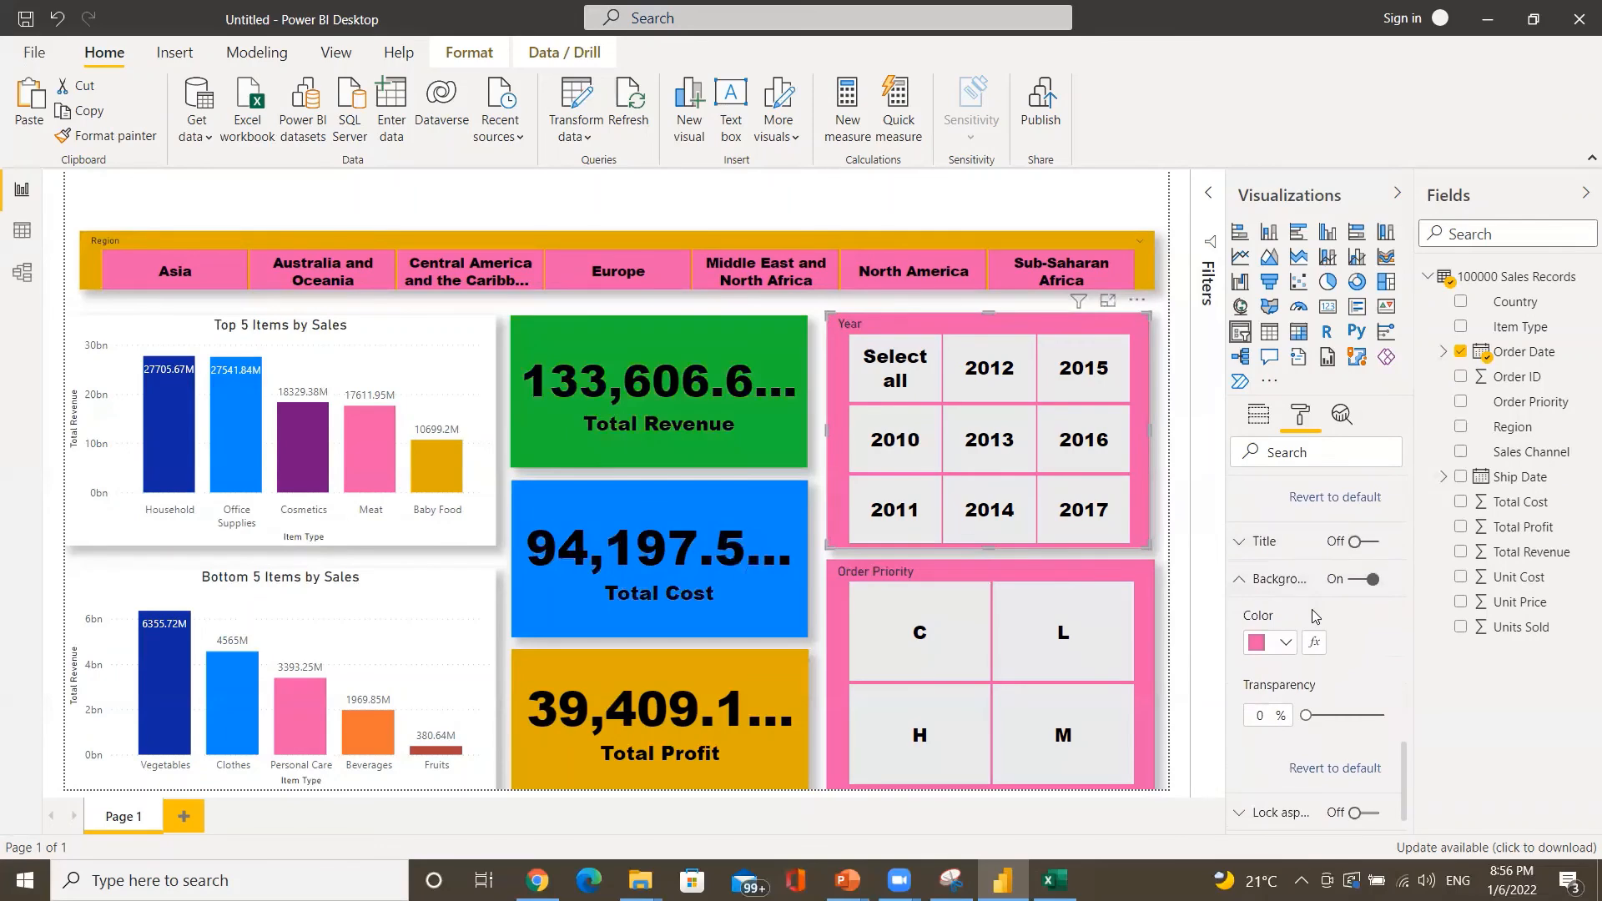
{"action": "left_click", "coordinate": [1288, 645]}
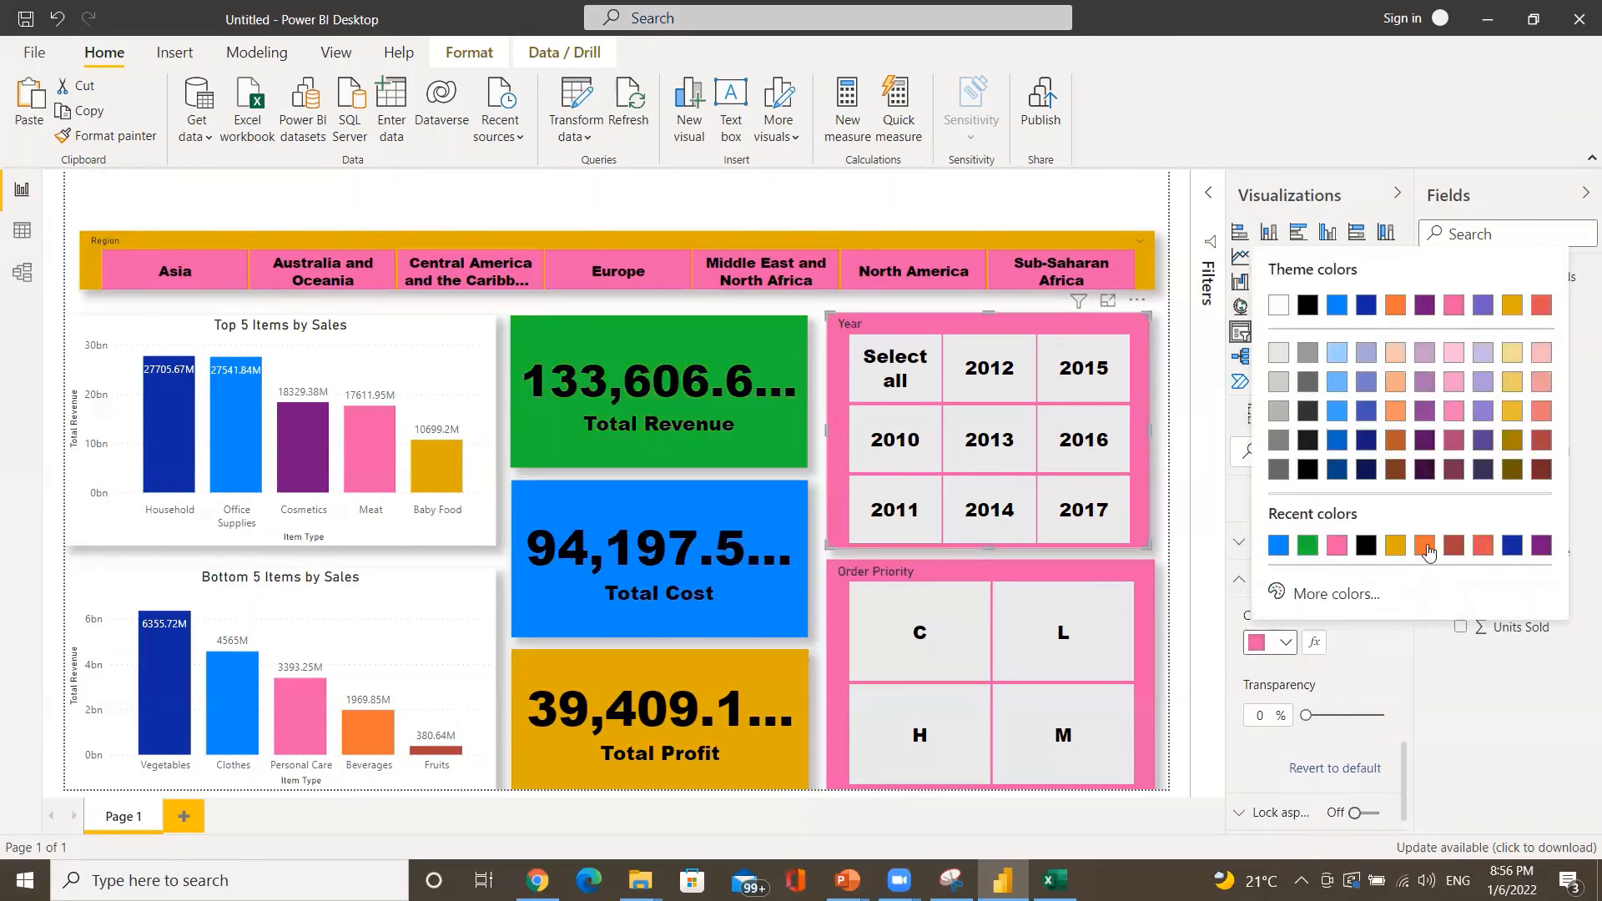
{"action": "left_click", "coordinate": [1425, 547]}
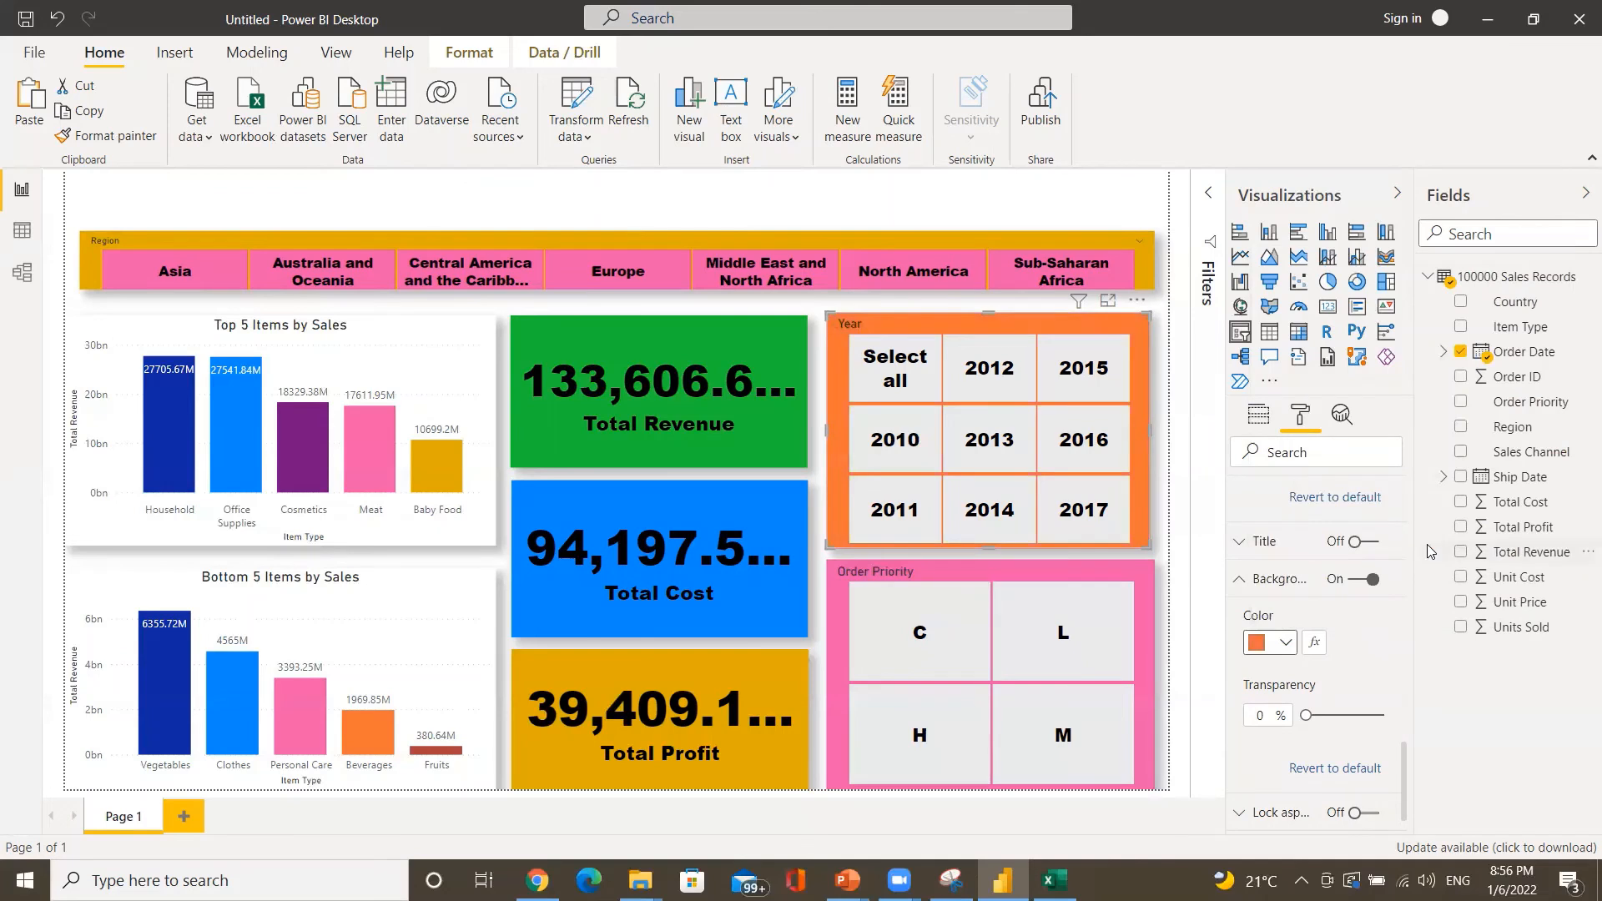
- Set the Order Priority slicer's background color to gold and deselect the slicer
{"action": "left_click", "coordinate": [1137, 584]}
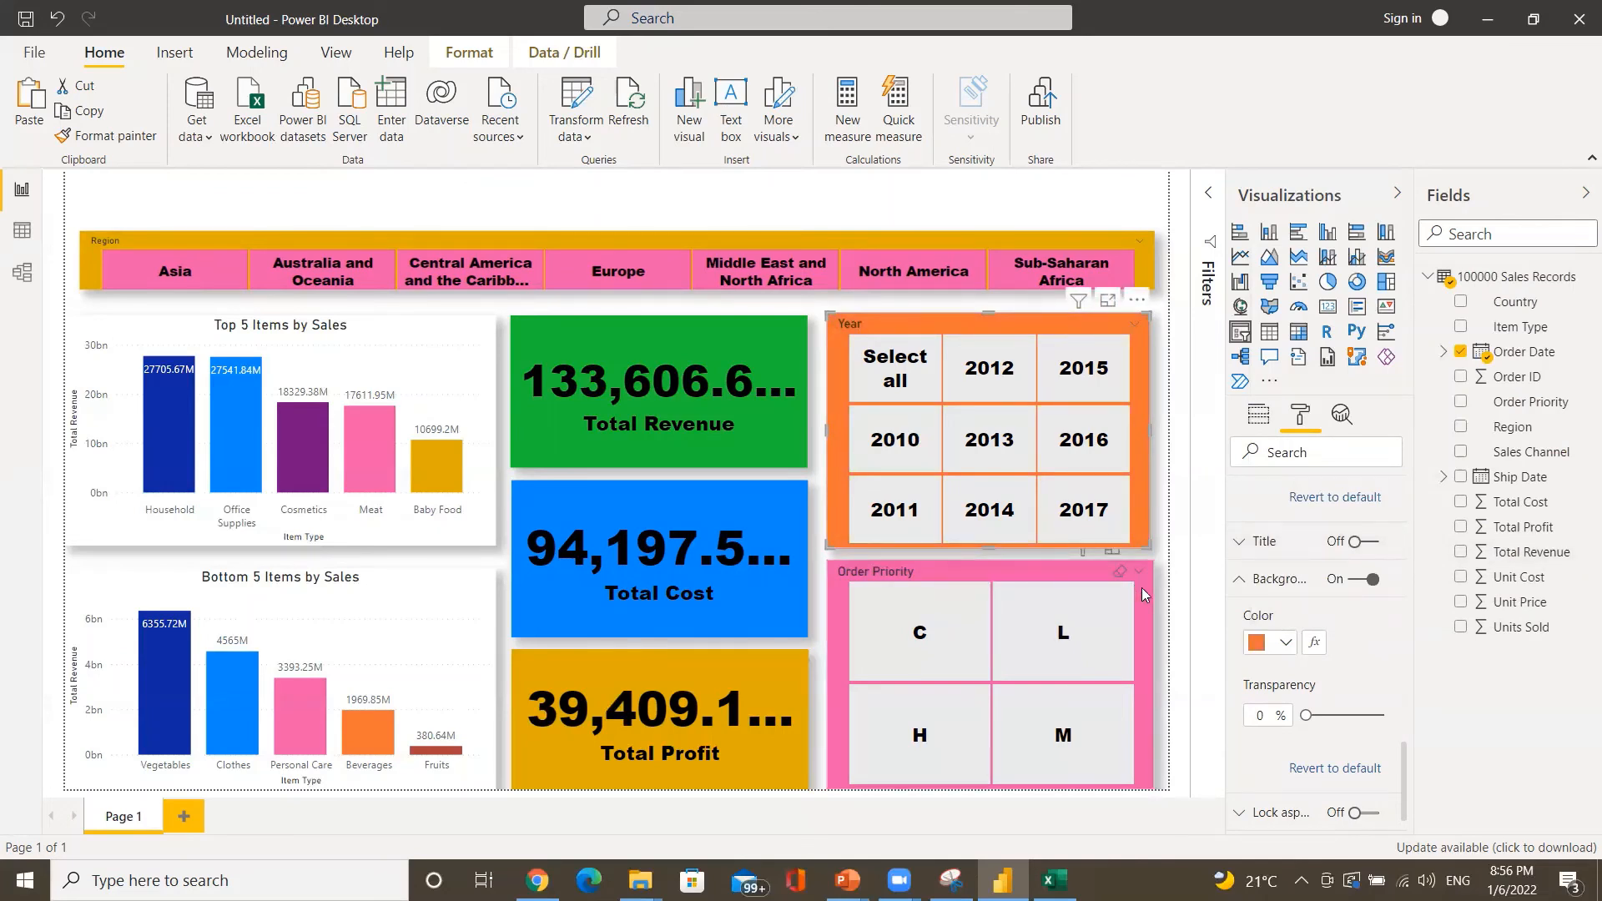
{"action": "left_click", "coordinate": [1284, 644]}
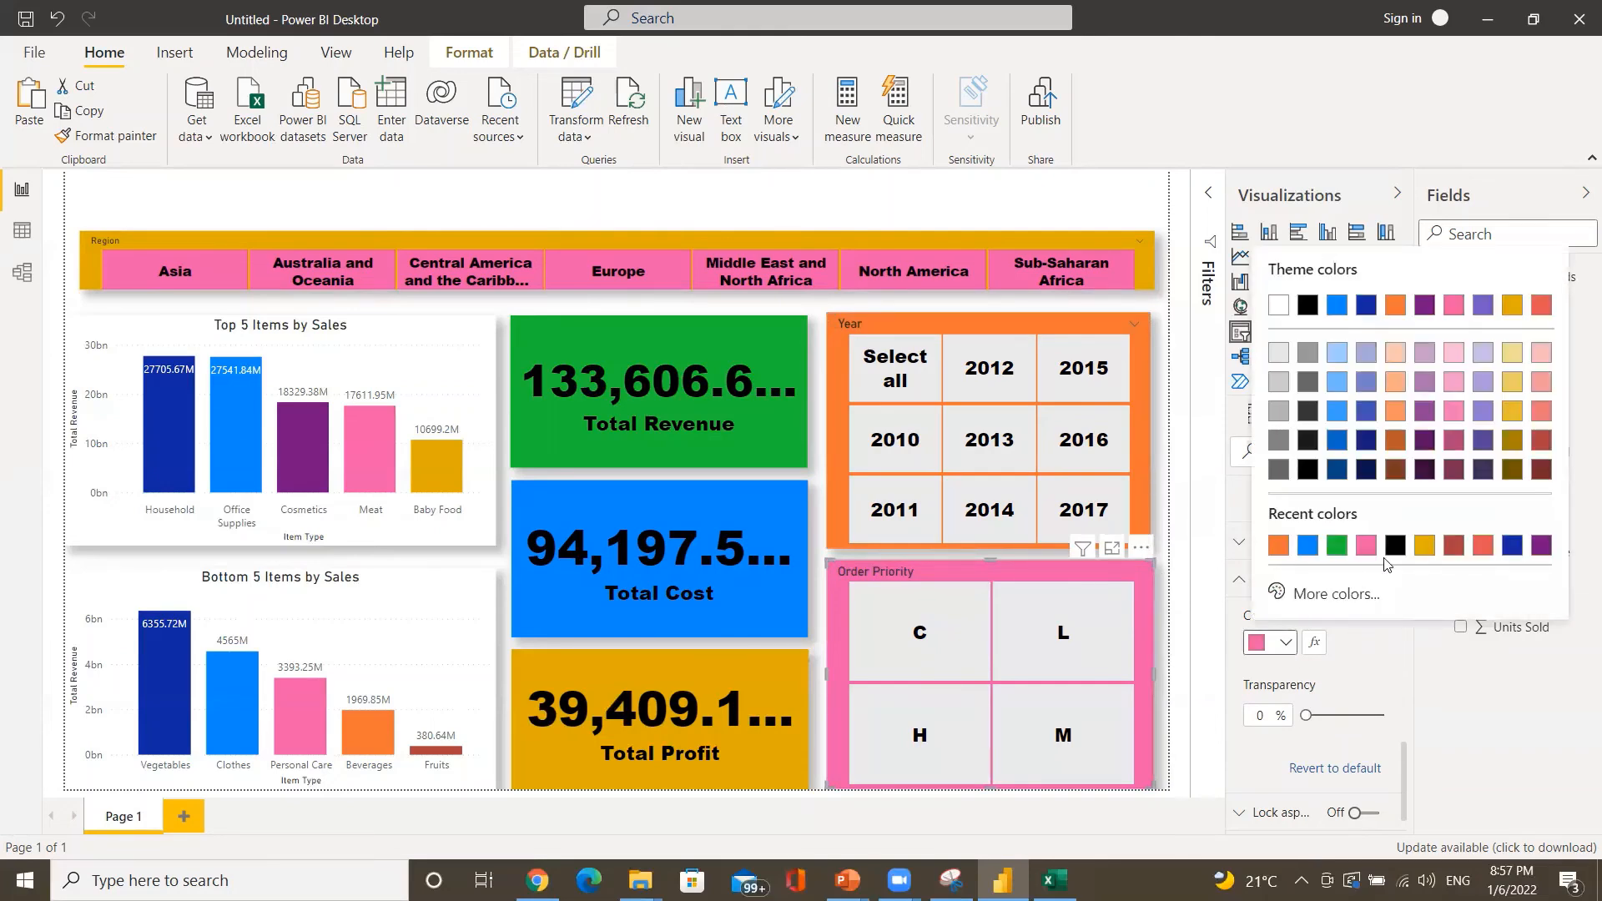
{"action": "left_click", "coordinate": [1425, 546]}
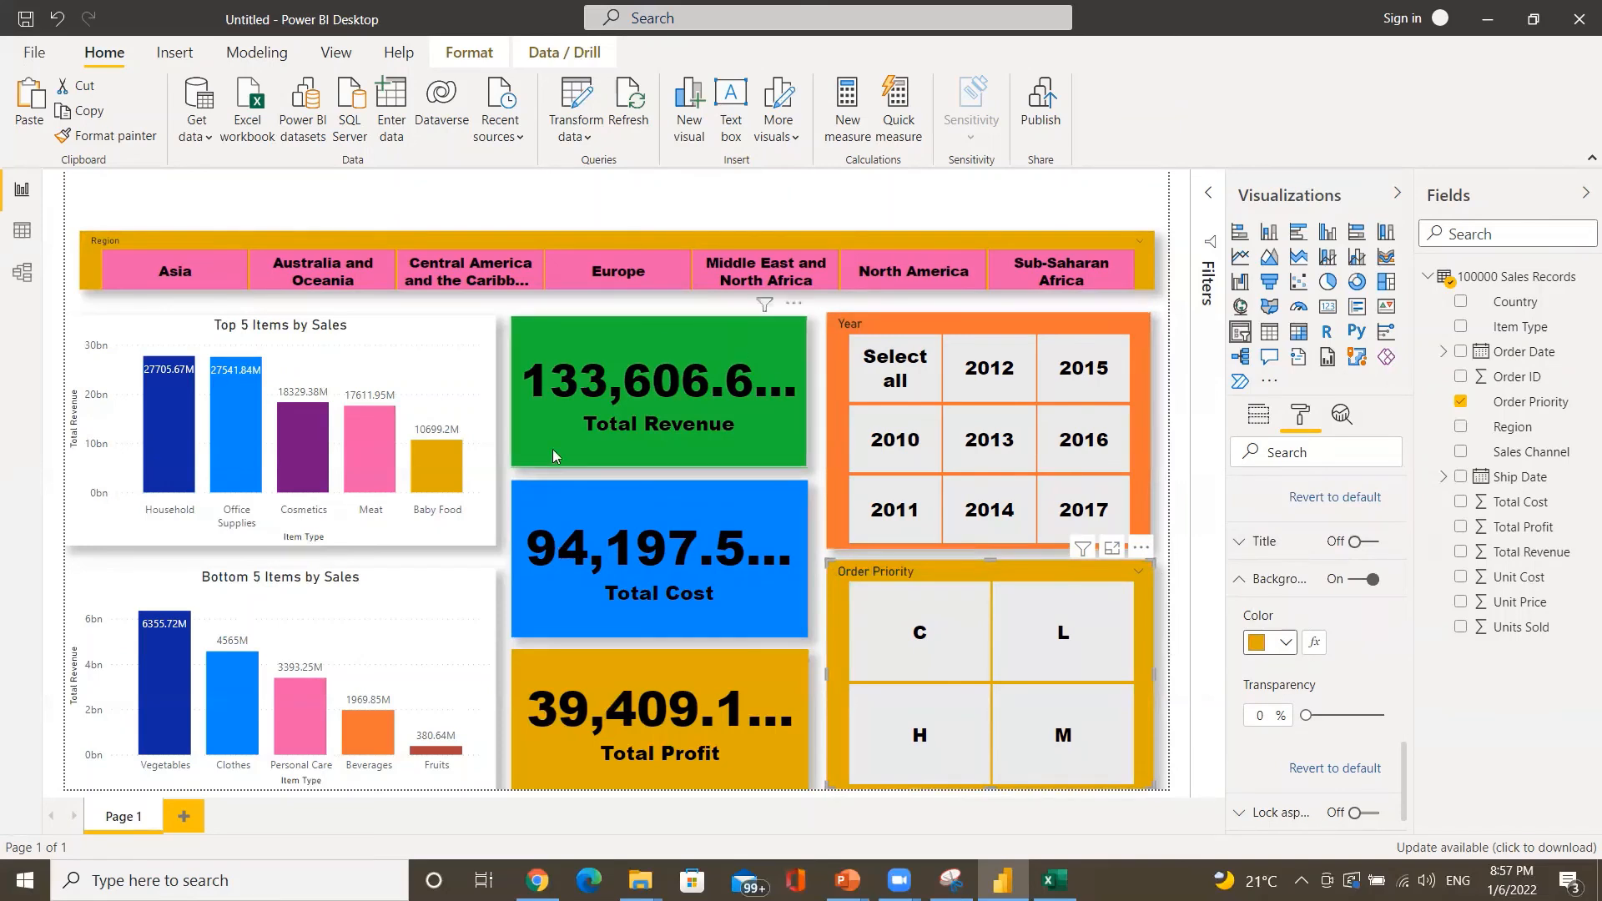
{"action": "left_click", "coordinate": [506, 188]}
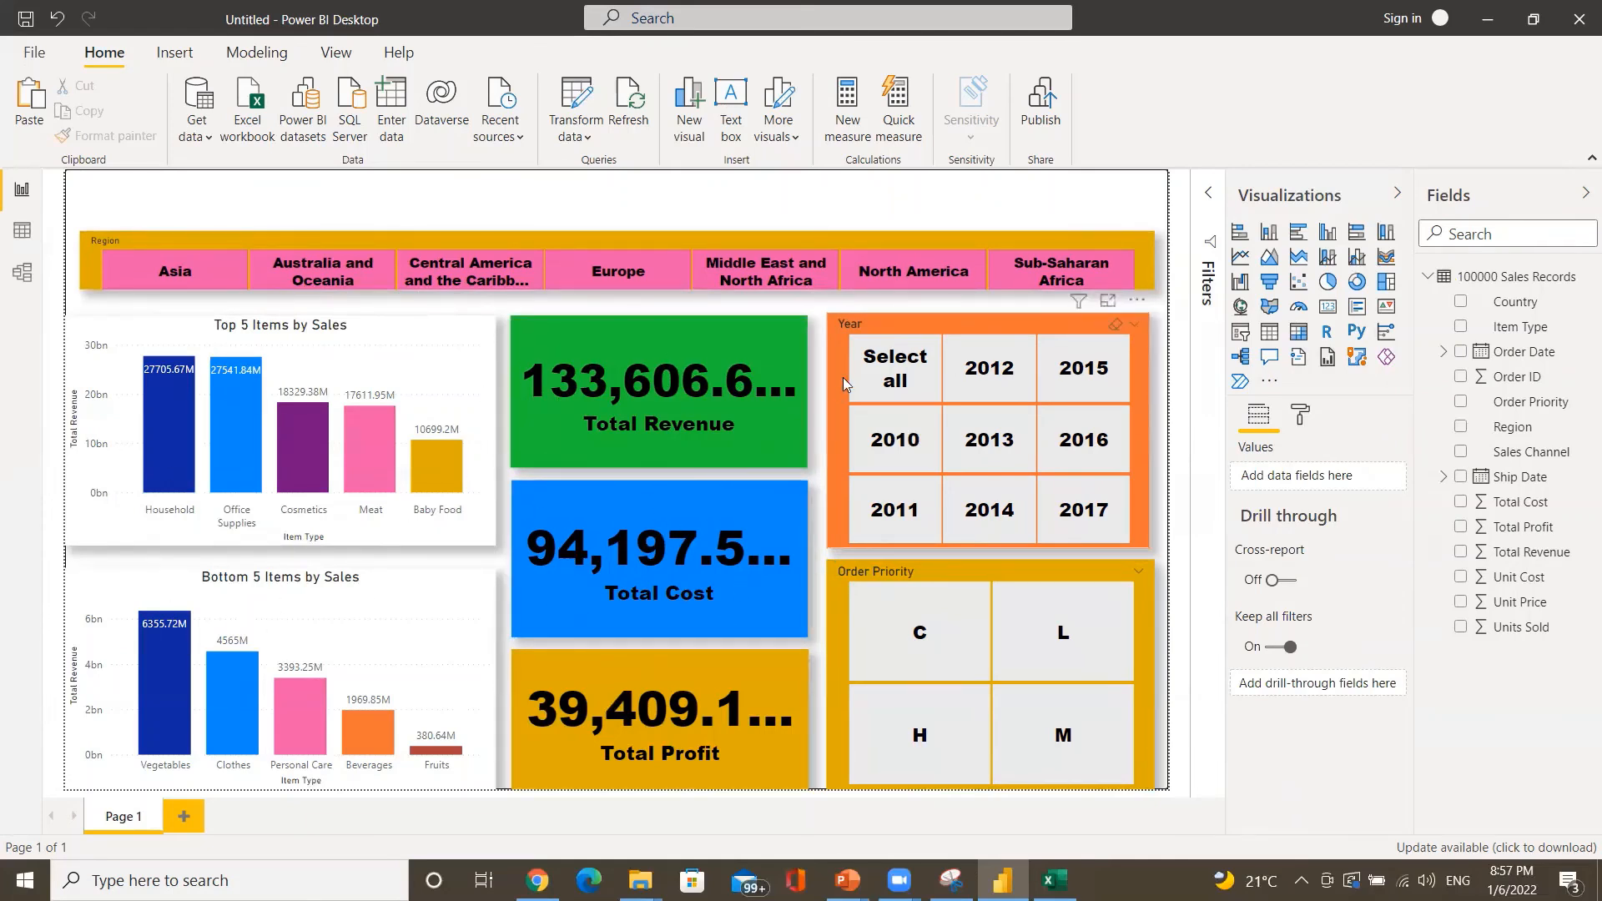
- Filter the dashboard by the years 2012, 2015 and 2014 in turn, and restrict it to order priority C
{"action": "left_click", "coordinate": [1022, 368]}
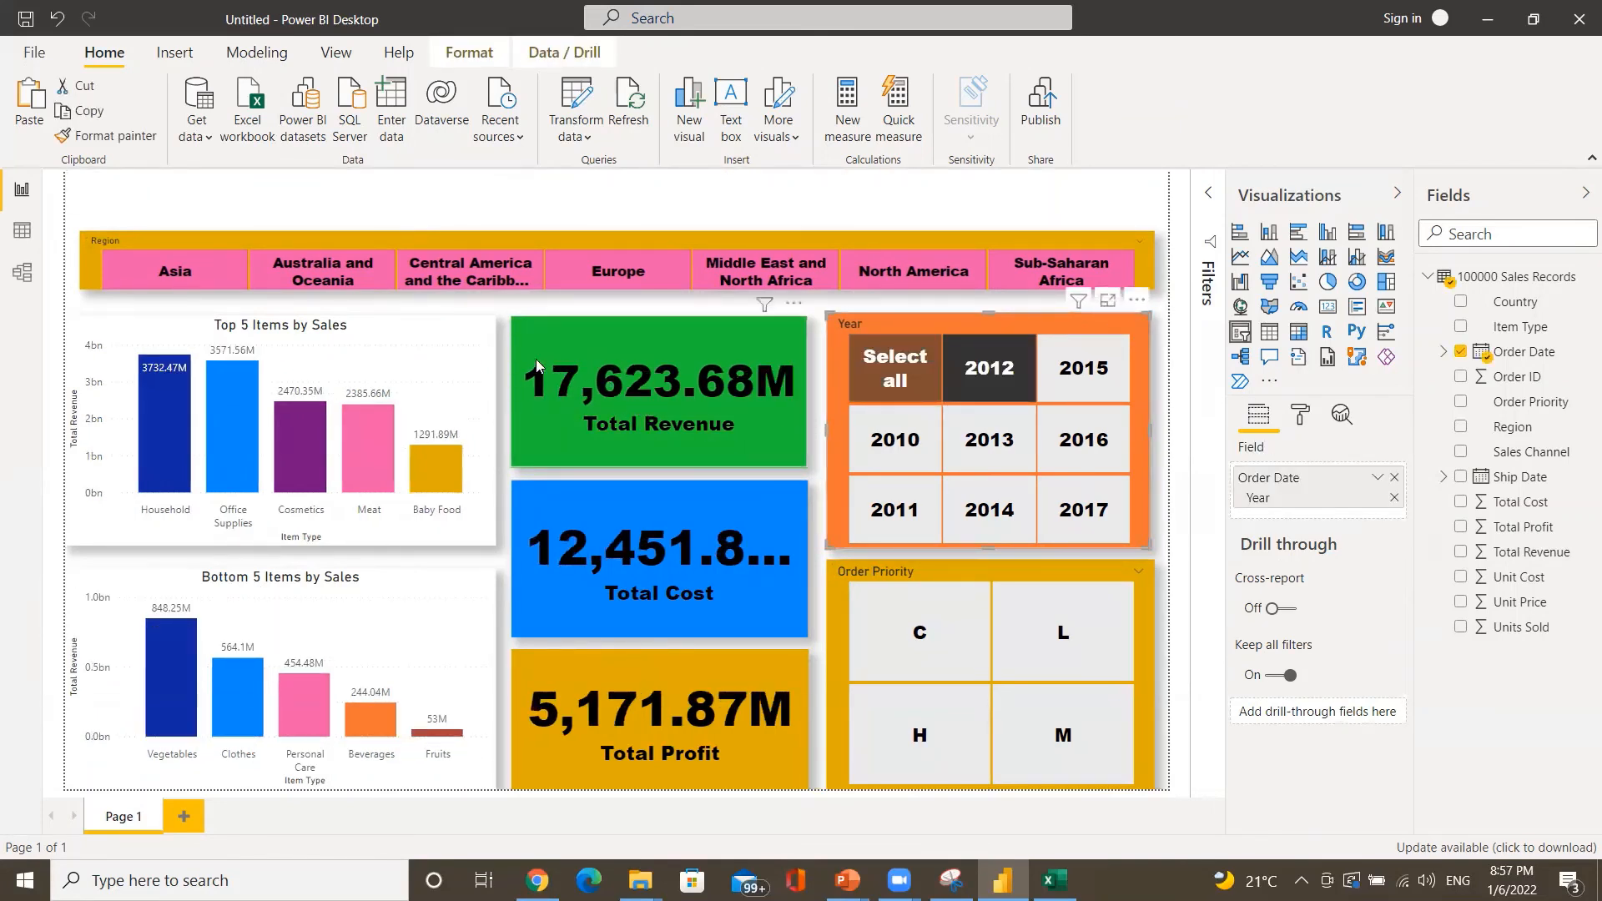
{"action": "left_click", "coordinate": [1084, 368]}
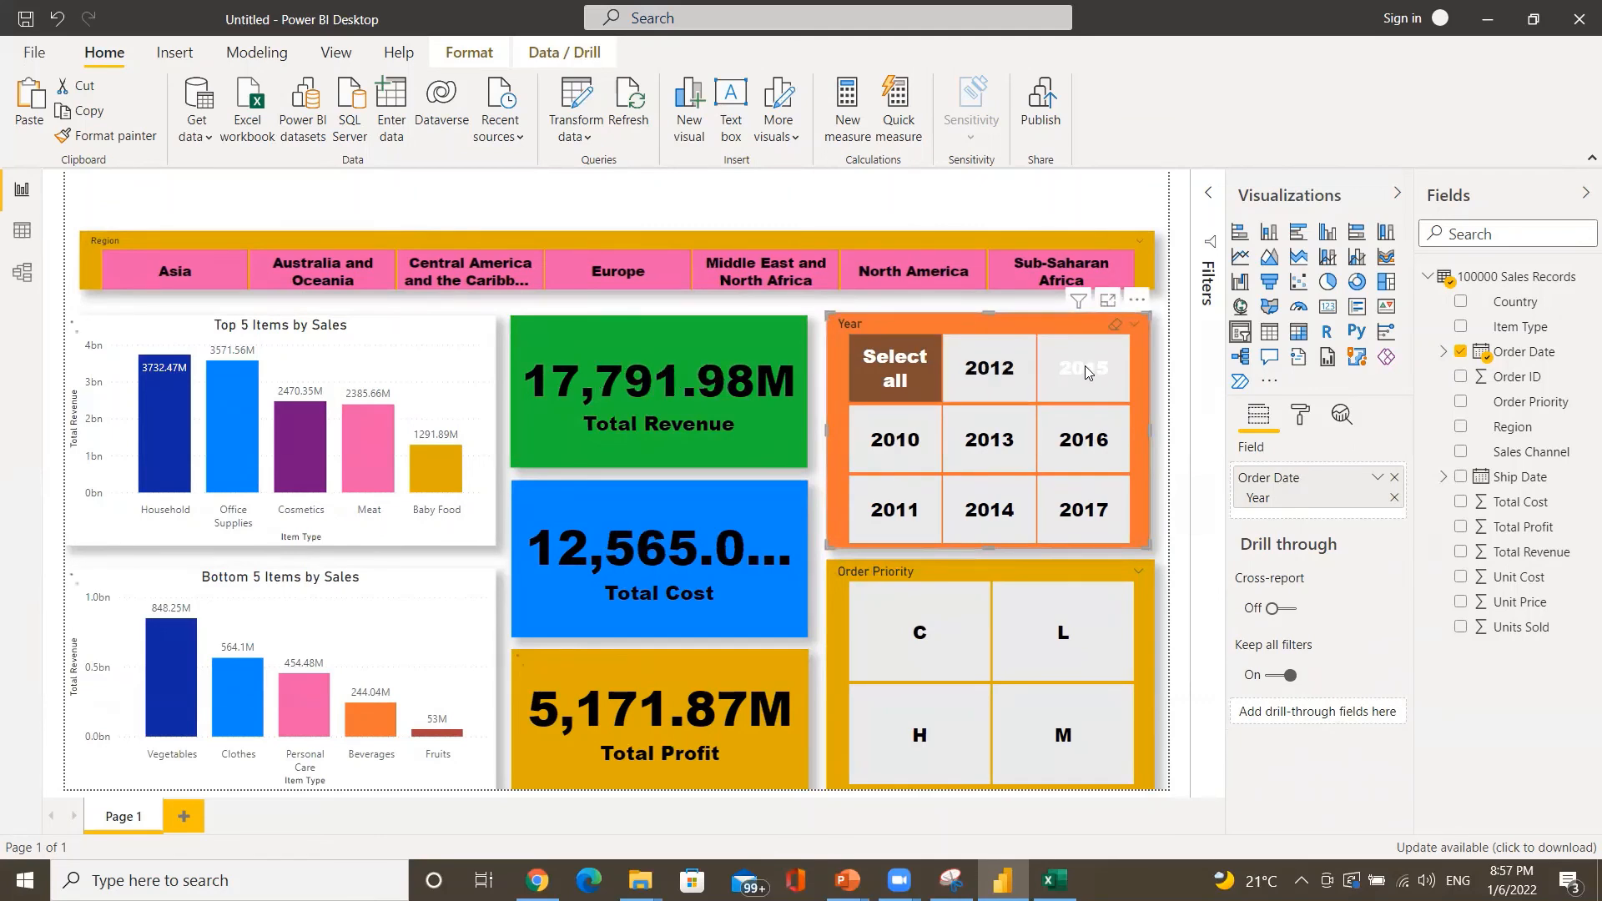
{"action": "left_click", "coordinate": [1010, 513]}
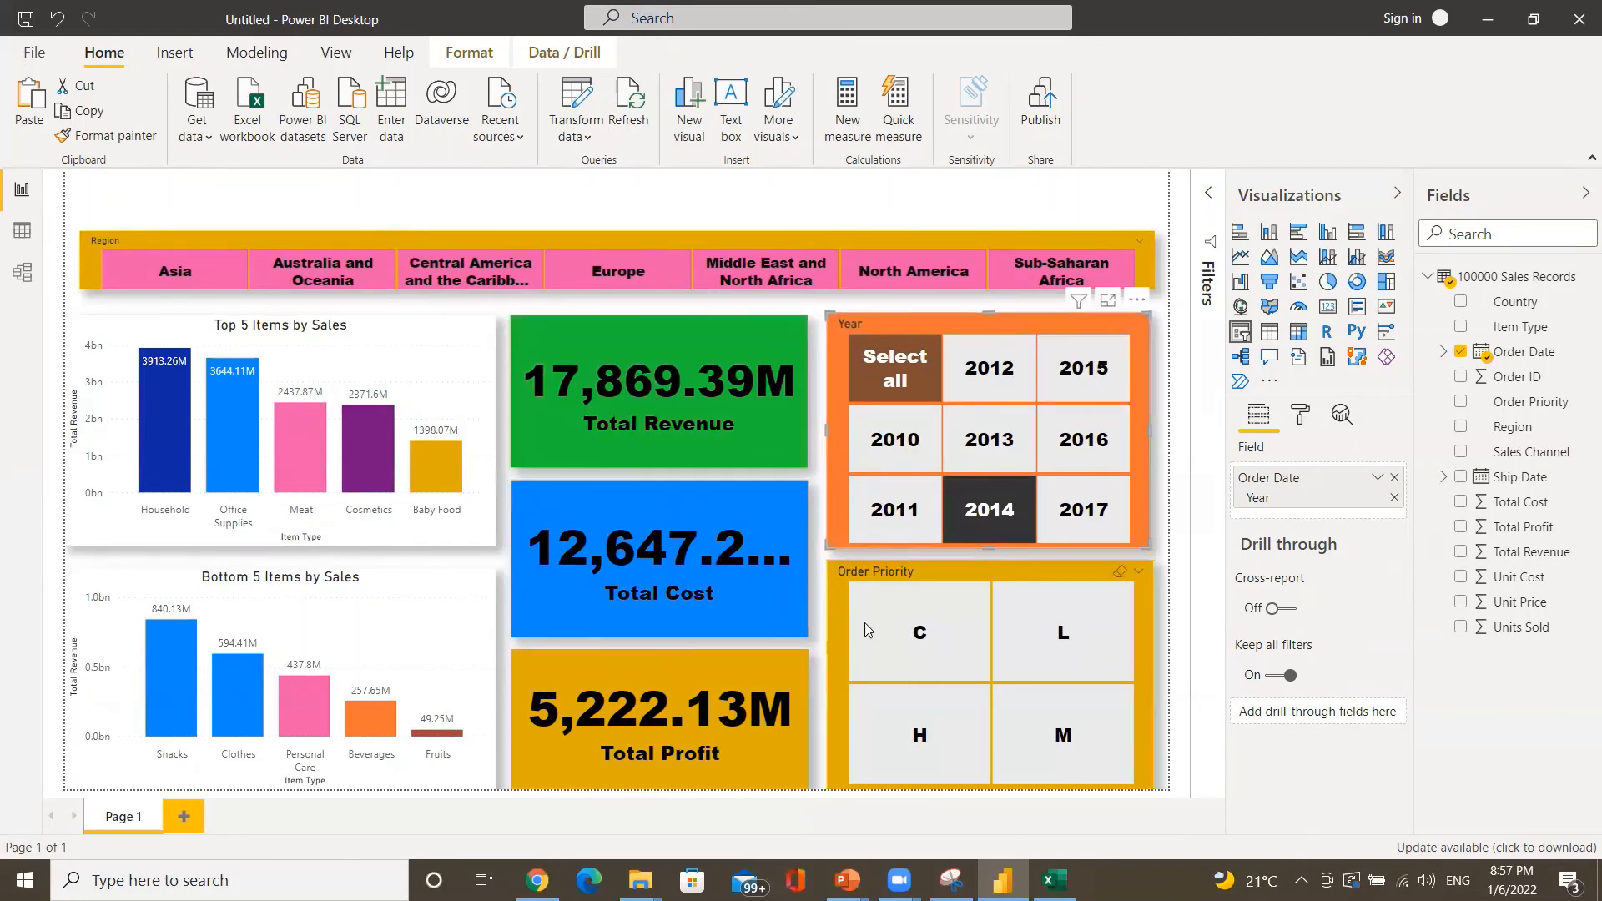
{"action": "left_click", "coordinate": [909, 628]}
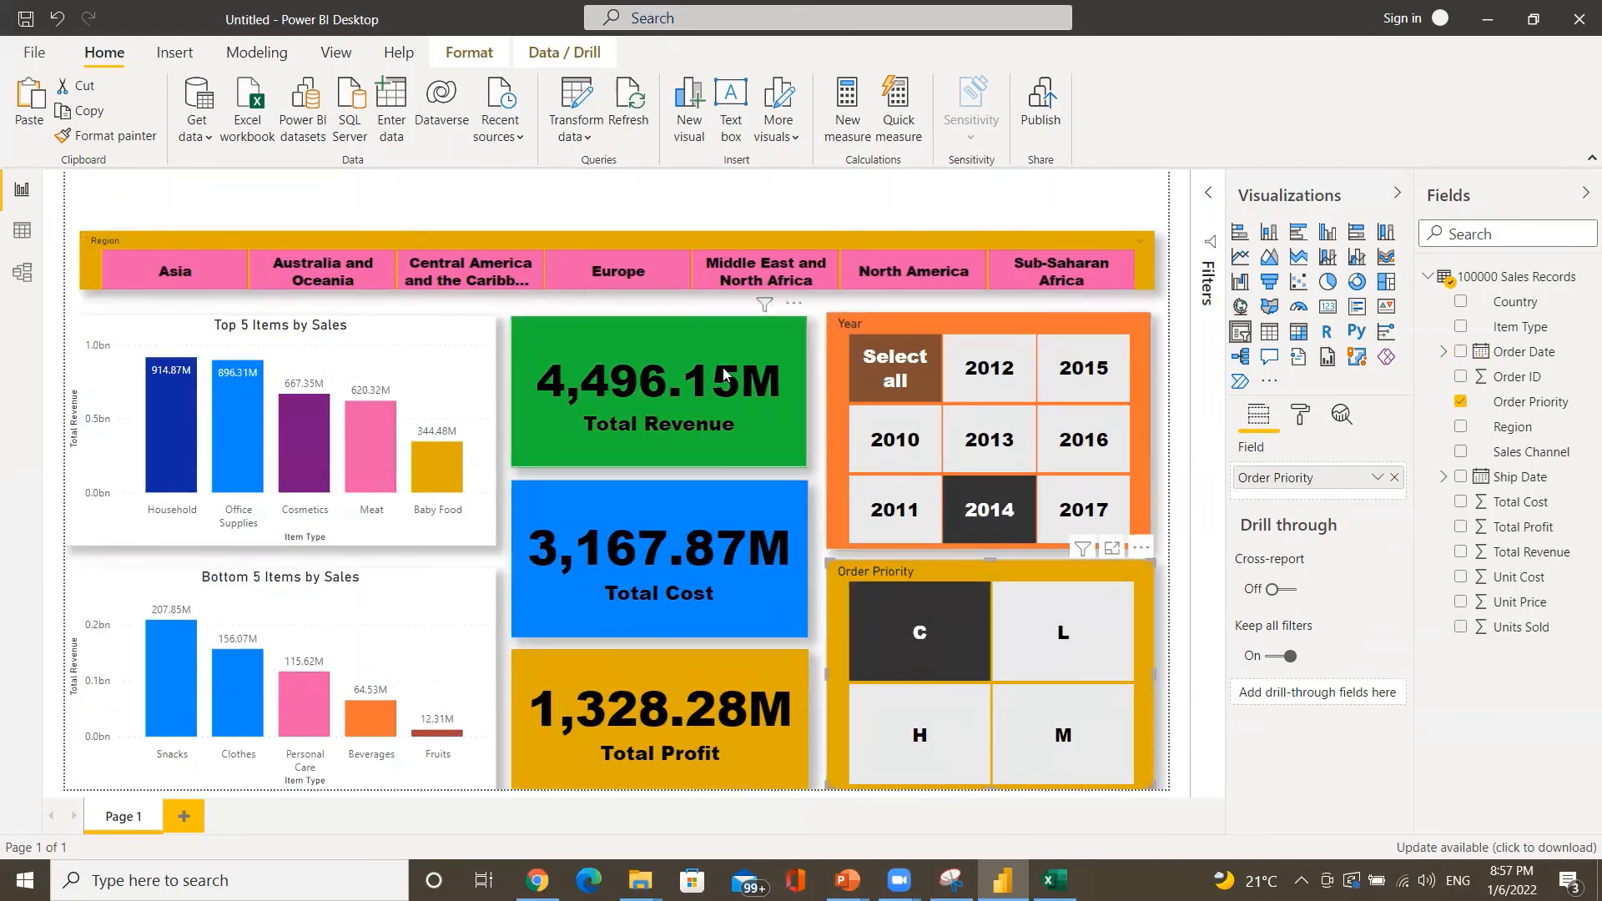
{"action": "left_click", "coordinate": [515, 203]}
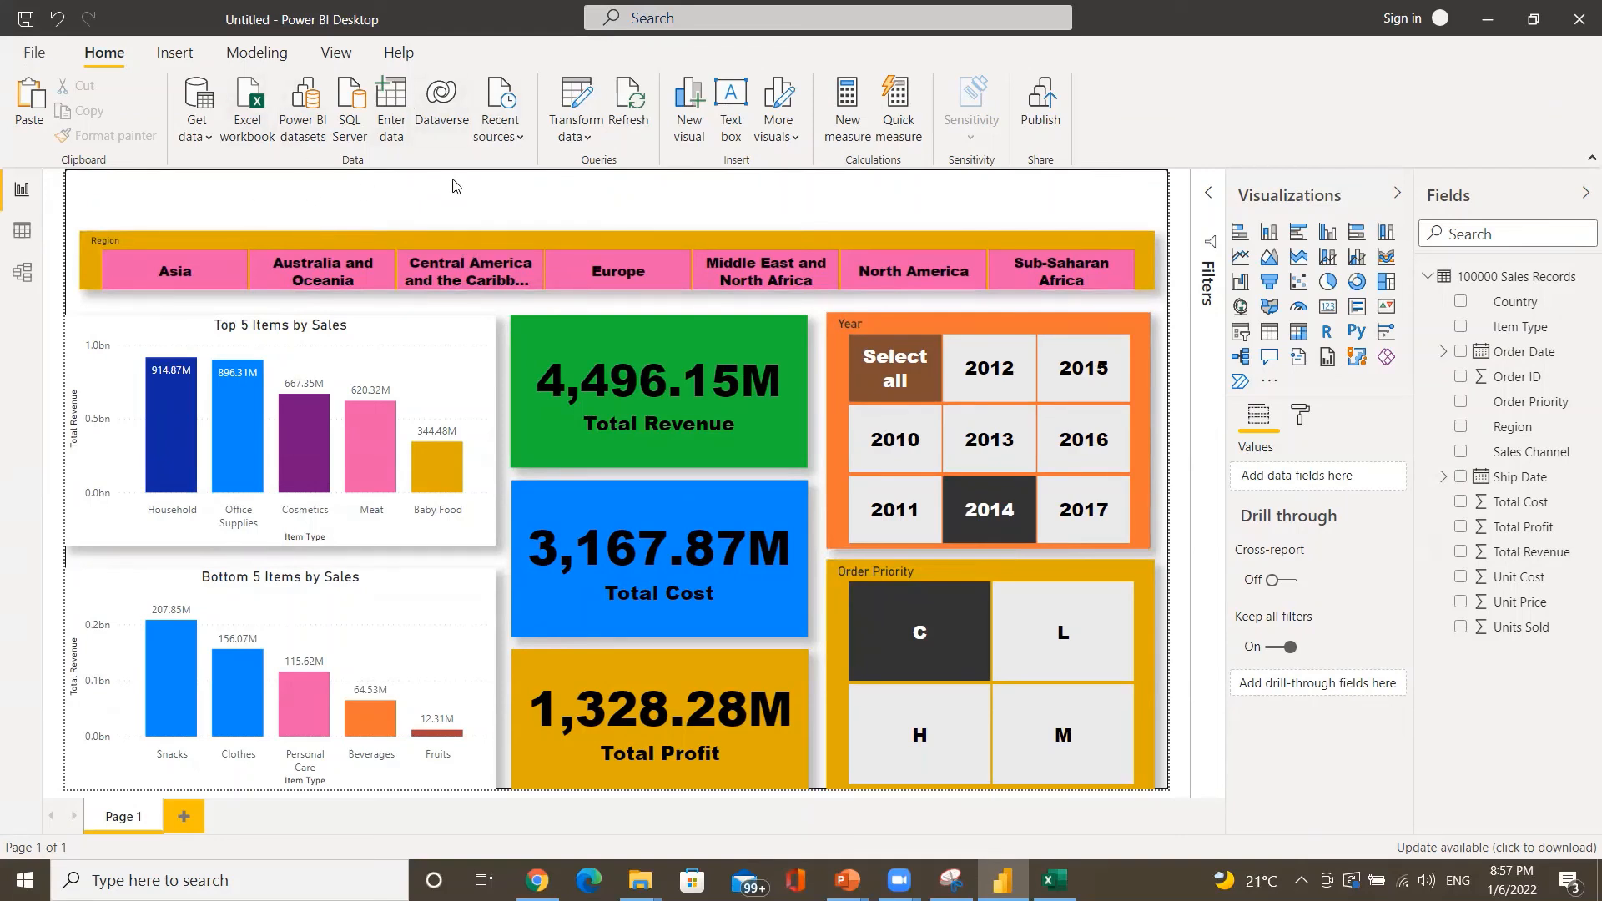
- Insert a text box on the page, widen it across the upper visuals and reduce its height to less than half
{"action": "left_click", "coordinate": [732, 96]}
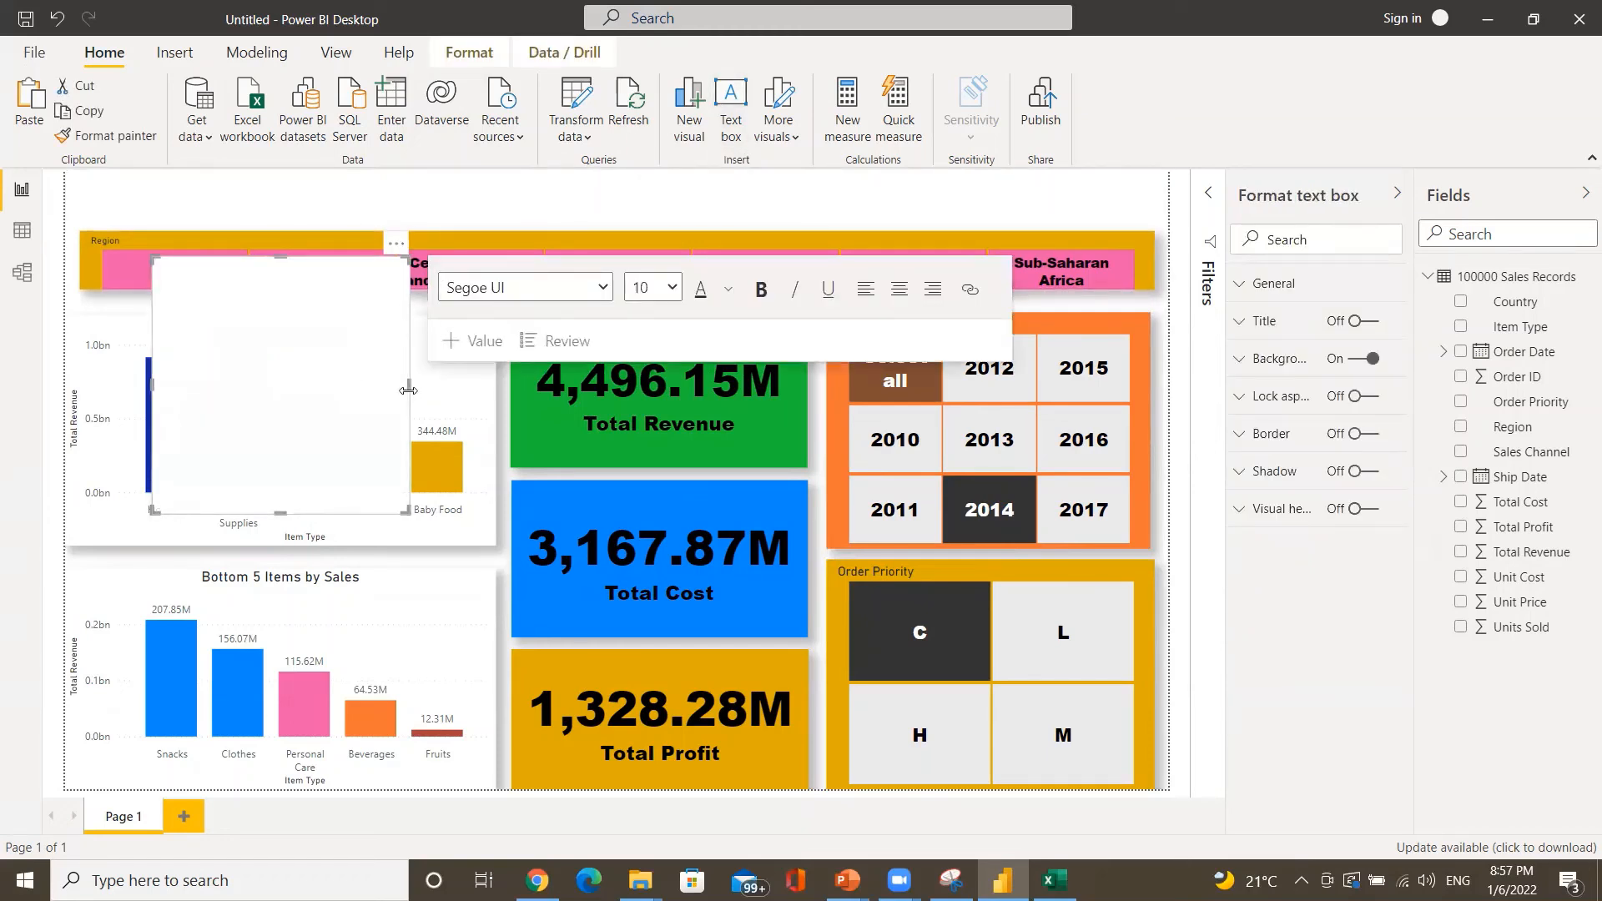
{"action": "left_click_drag", "start_coordinate": [408, 387], "coordinate": [879, 282]}
{"action": "left_click", "coordinate": [505, 282]}
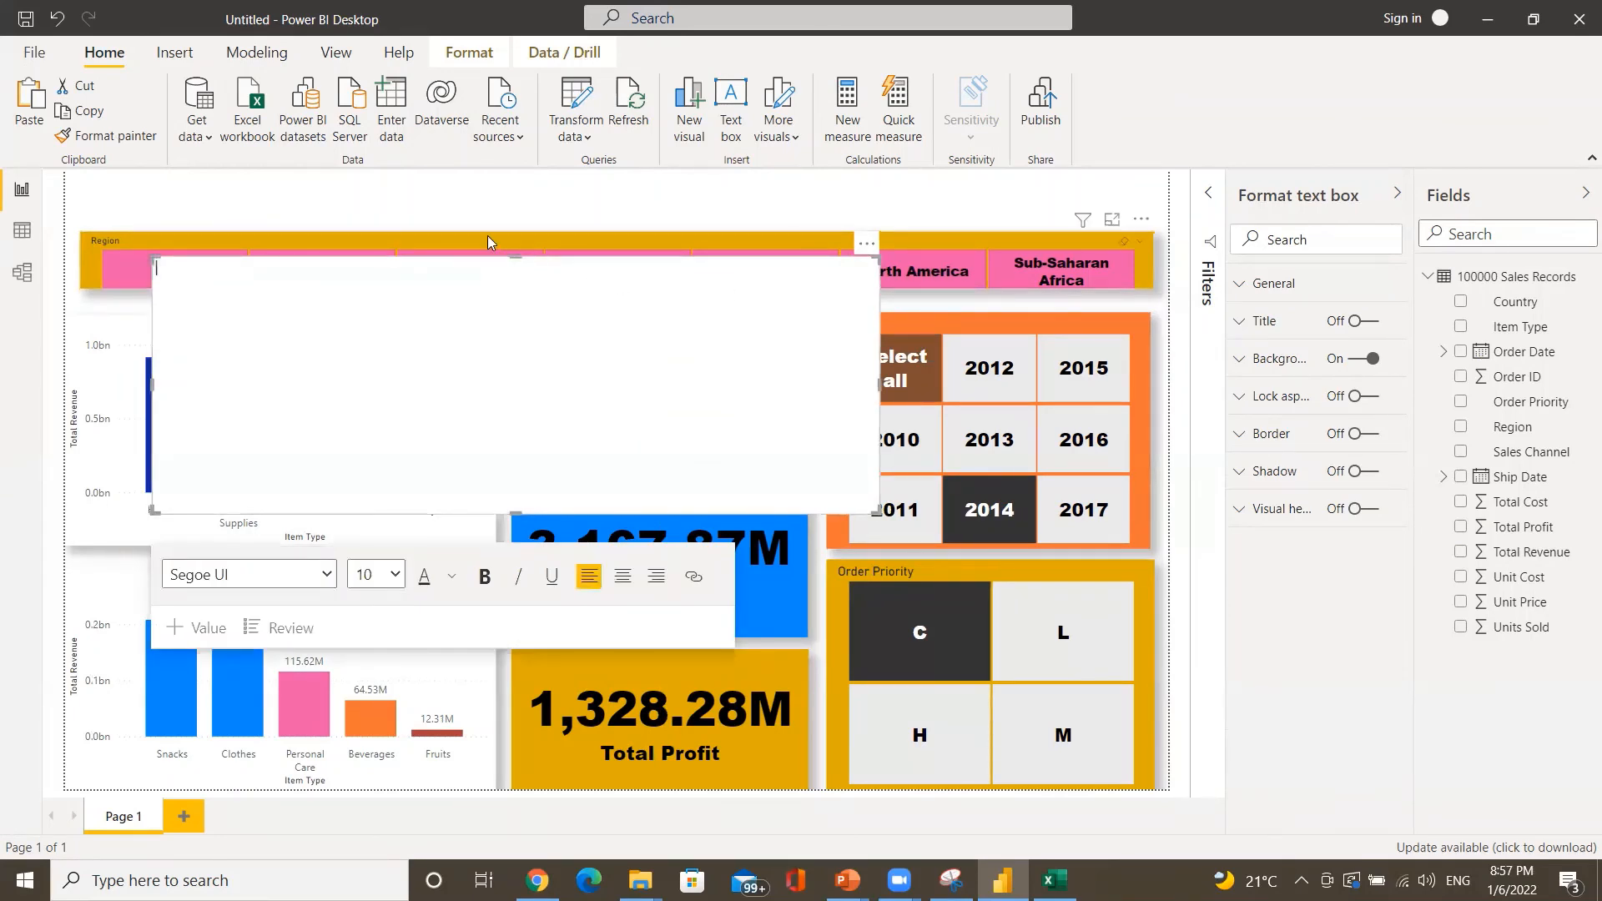
{"action": "left_click_drag", "start_coordinate": [520, 510], "coordinate": [506, 368]}
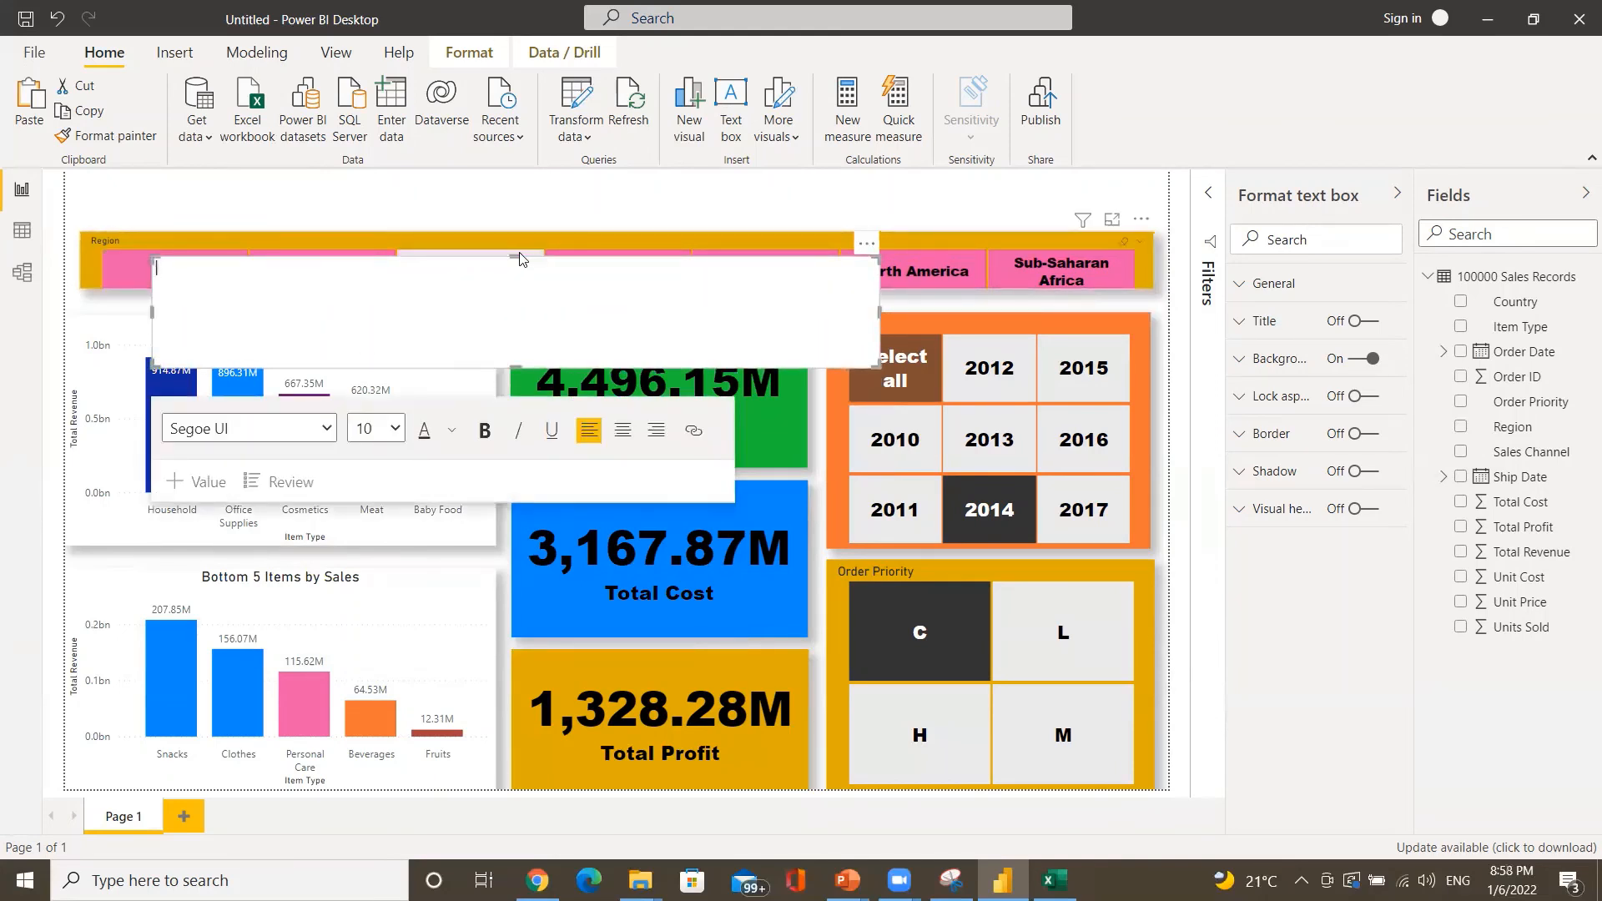
- Fit the text box into the blank strip above the Region slicer and enter the title "Sales Dashboard"
{"action": "left_click_drag", "start_coordinate": [512, 247], "coordinate": [496, 174]}
{"action": "left_click_drag", "start_coordinate": [512, 367], "coordinate": [515, 212]}
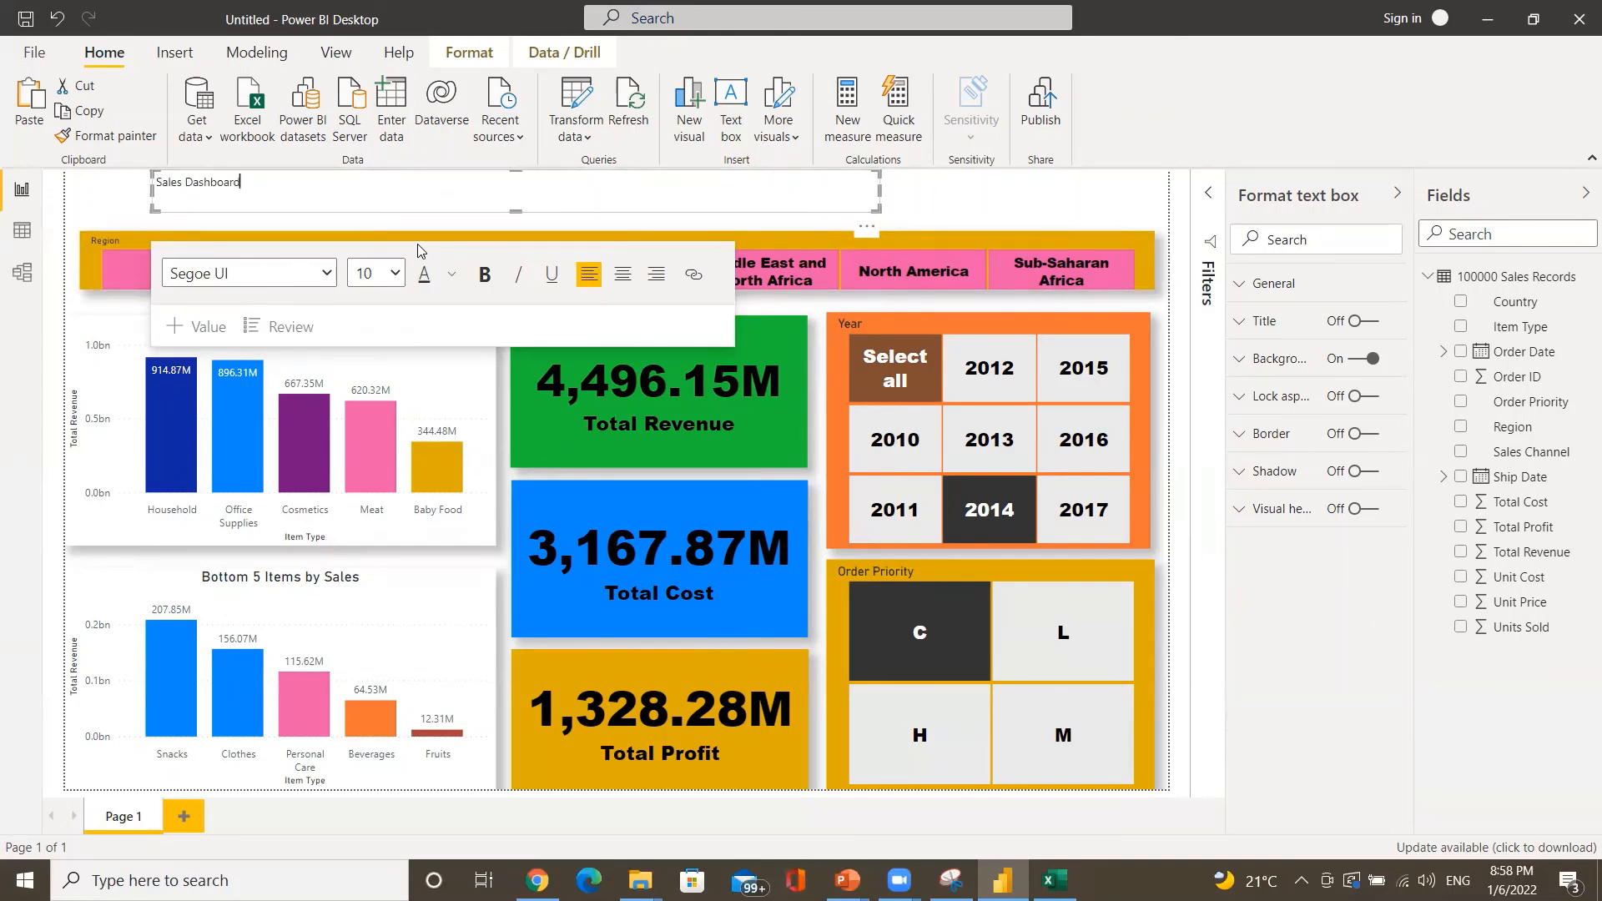
- Format the "Sales Dashboard" title as size 20, centered and bold
{"action": "triple_click", "coordinate": [171, 182]}
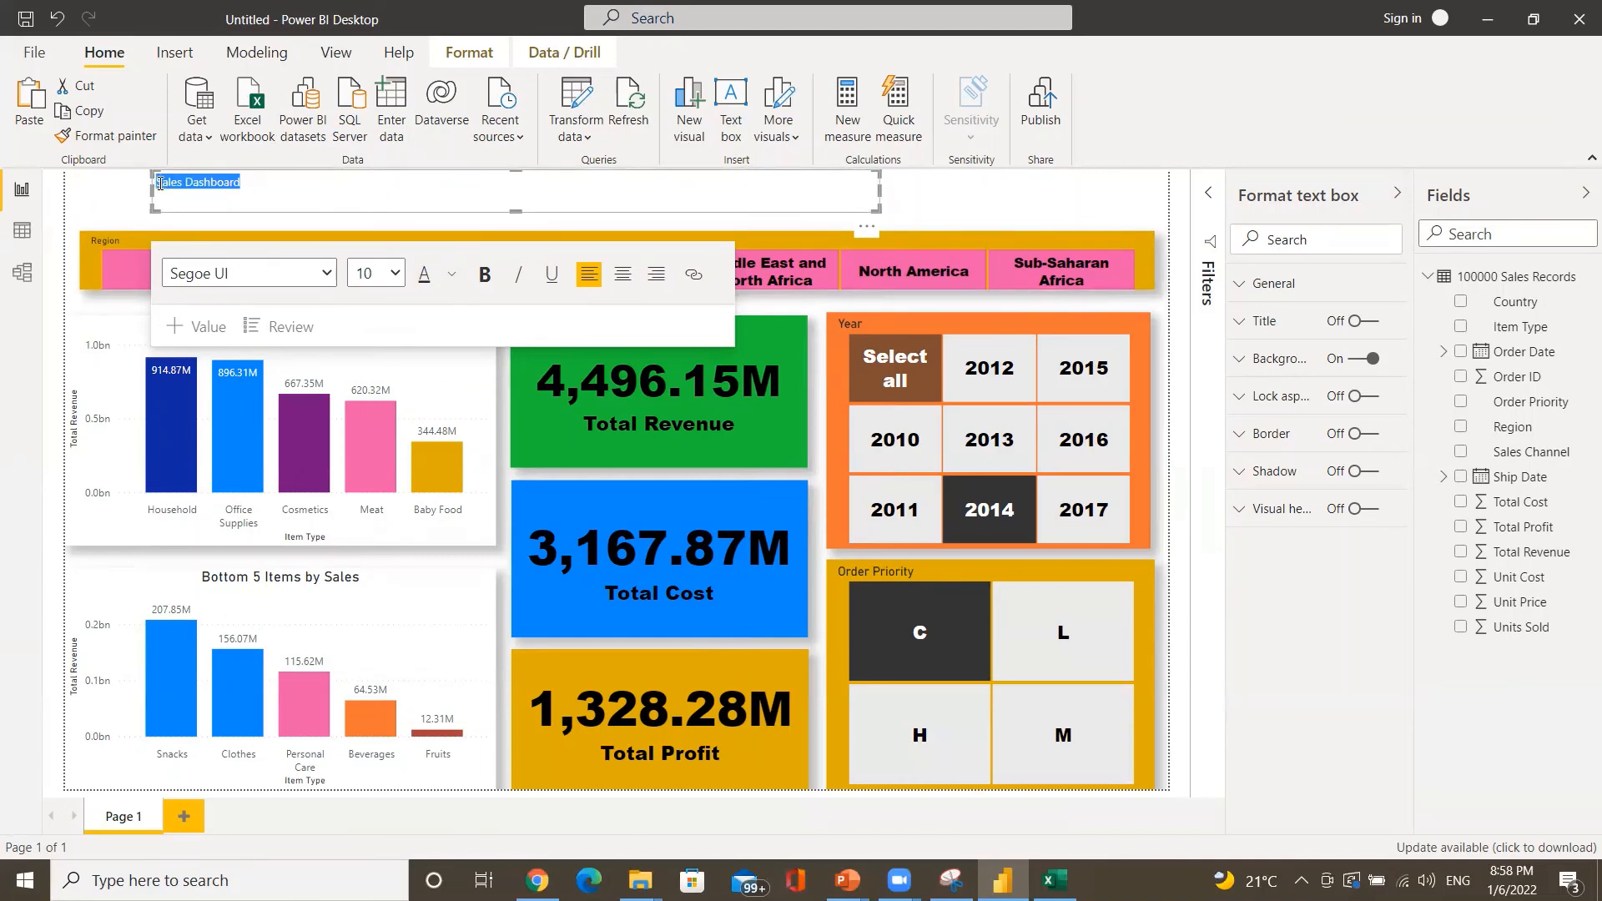
{"action": "left_click", "coordinate": [395, 274]}
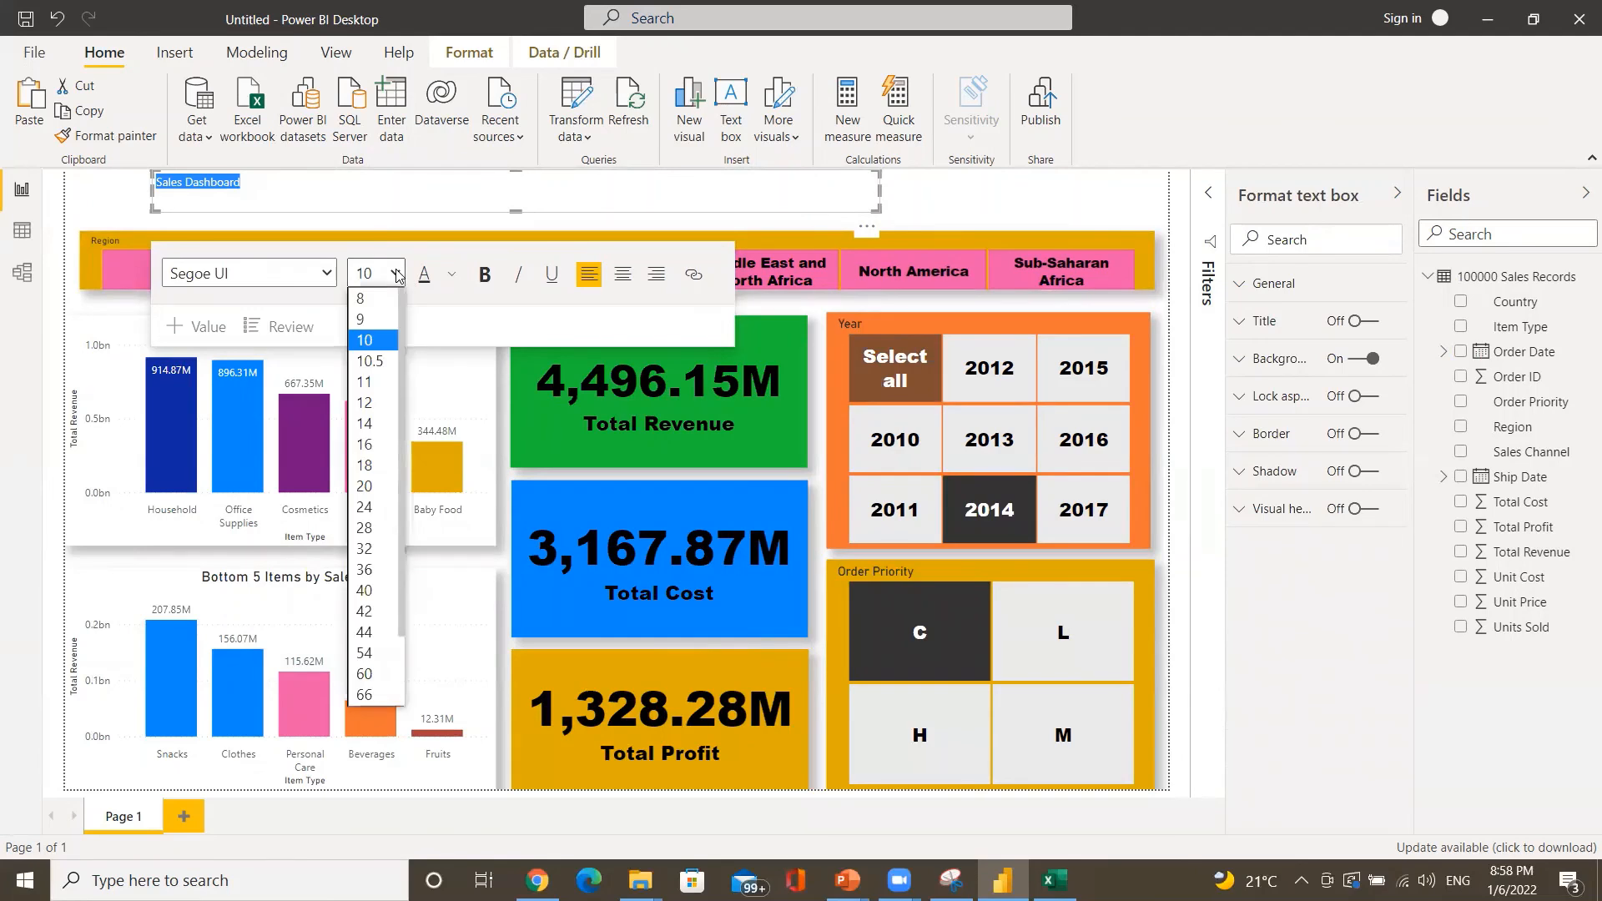
{"action": "left_click", "coordinate": [382, 484]}
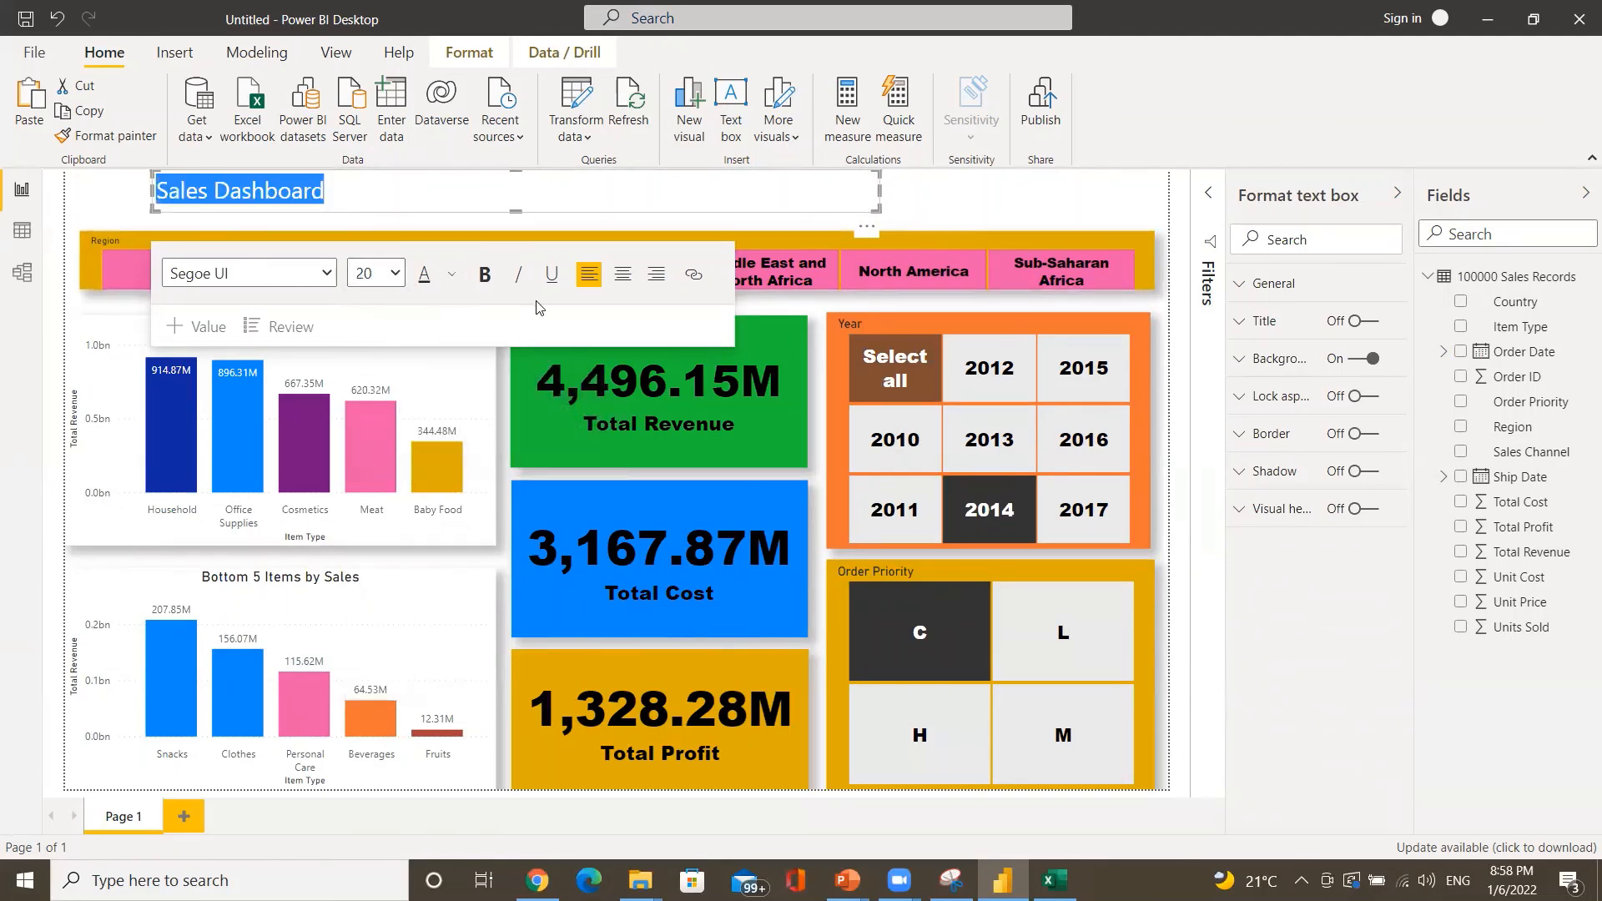
{"action": "left_click", "coordinate": [623, 277]}
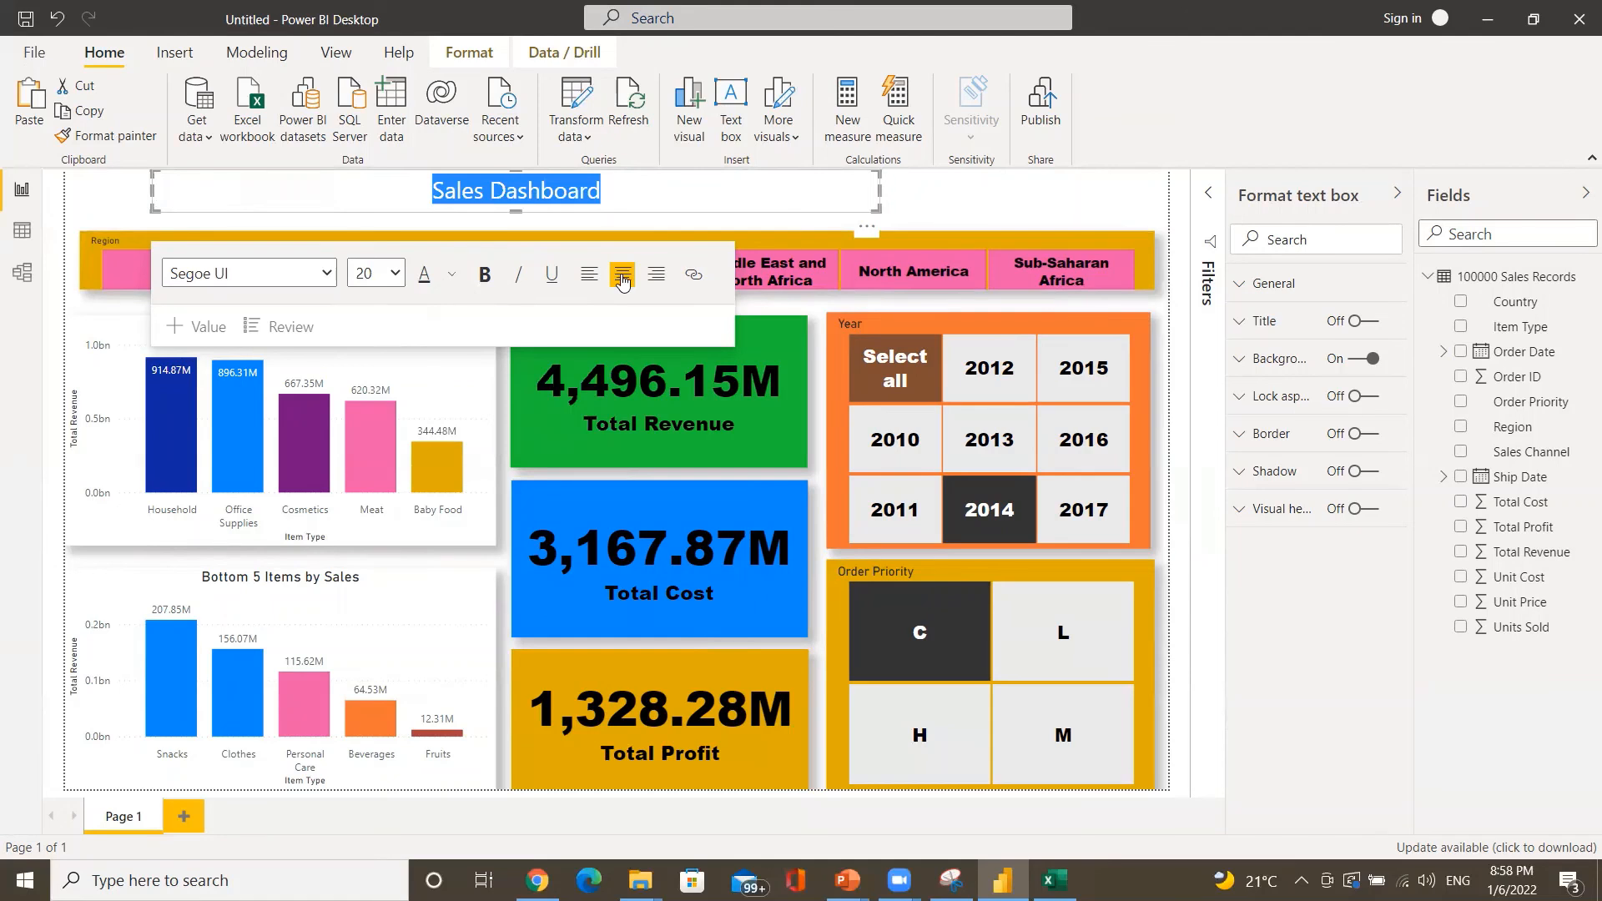
{"action": "left_click", "coordinate": [482, 278]}
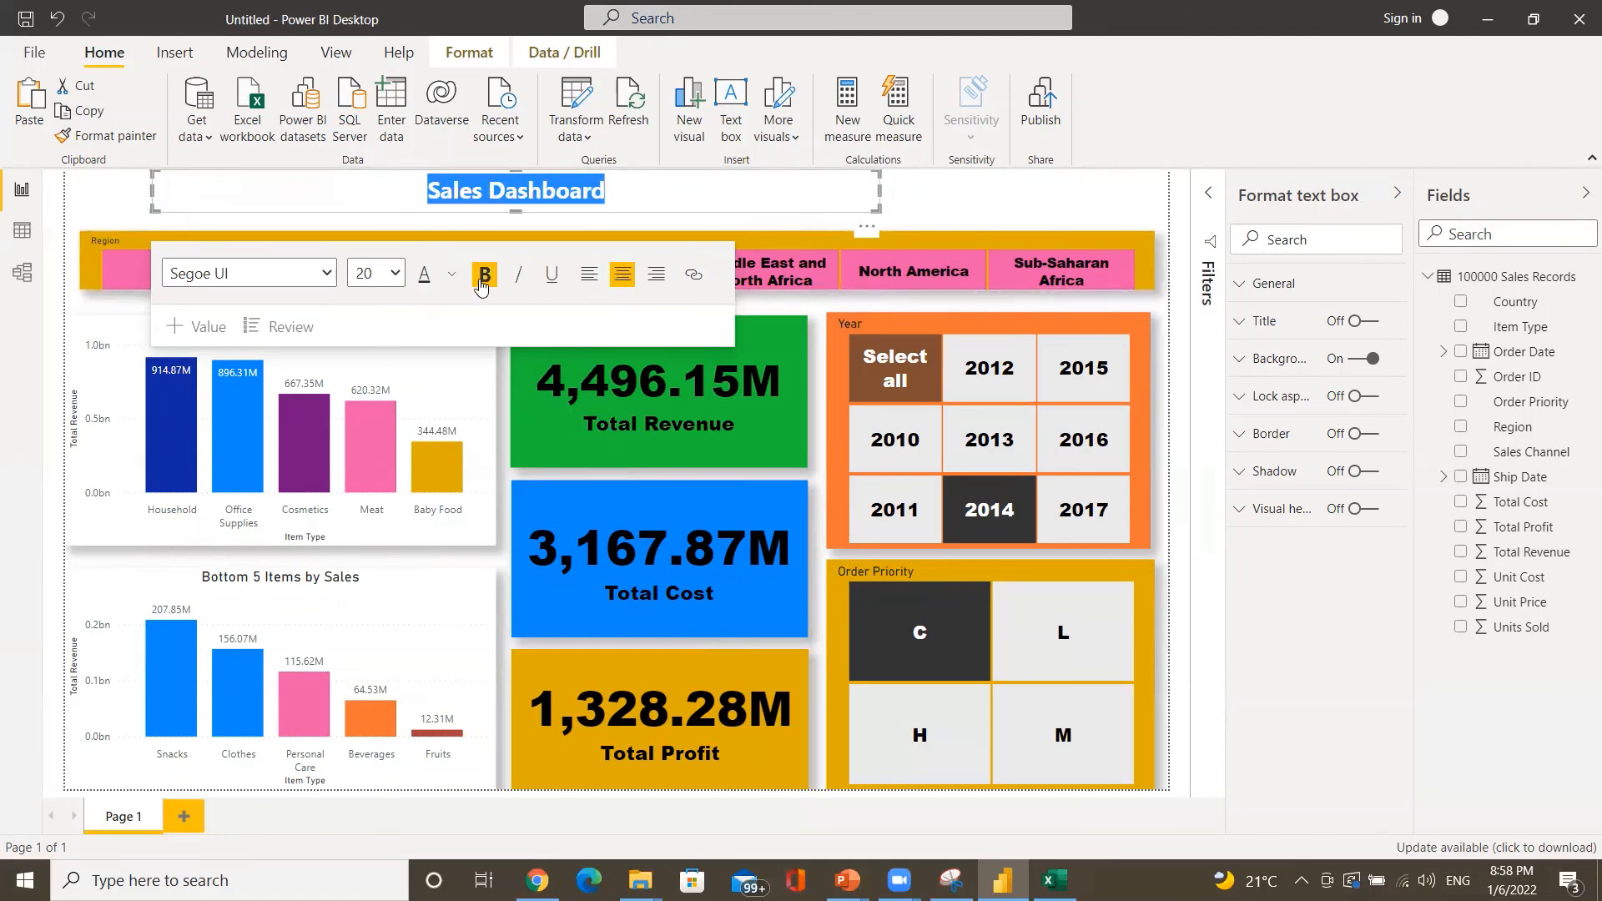
- Change the title's font to Arial Black, underline it and deselect the text box
{"action": "left_click", "coordinate": [271, 281]}
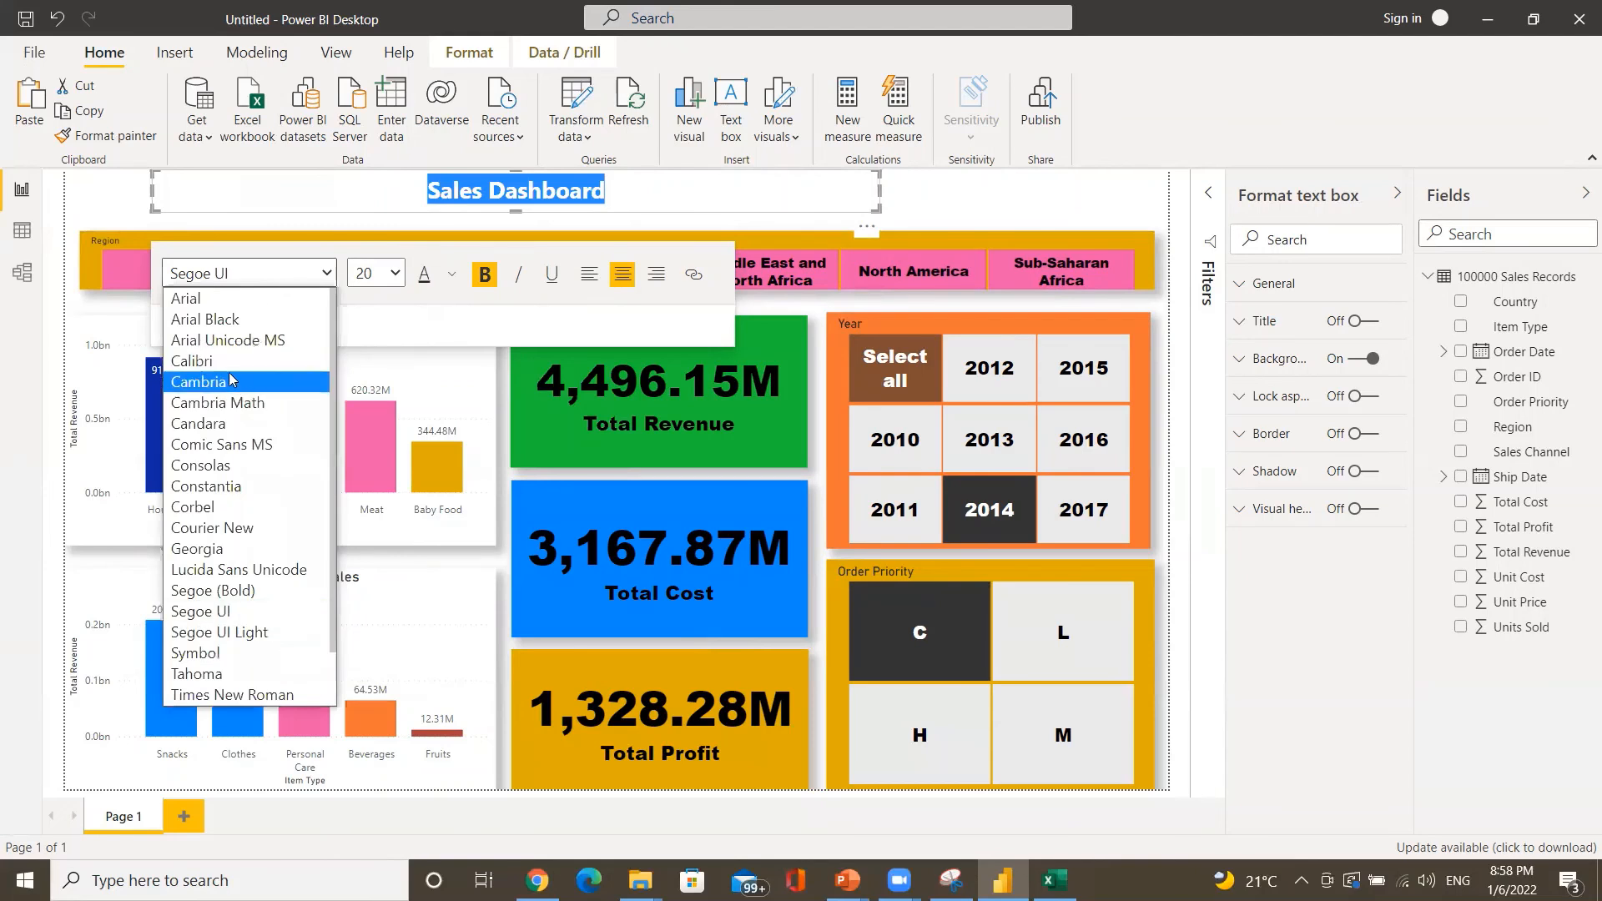
{"action": "left_click", "coordinate": [223, 319]}
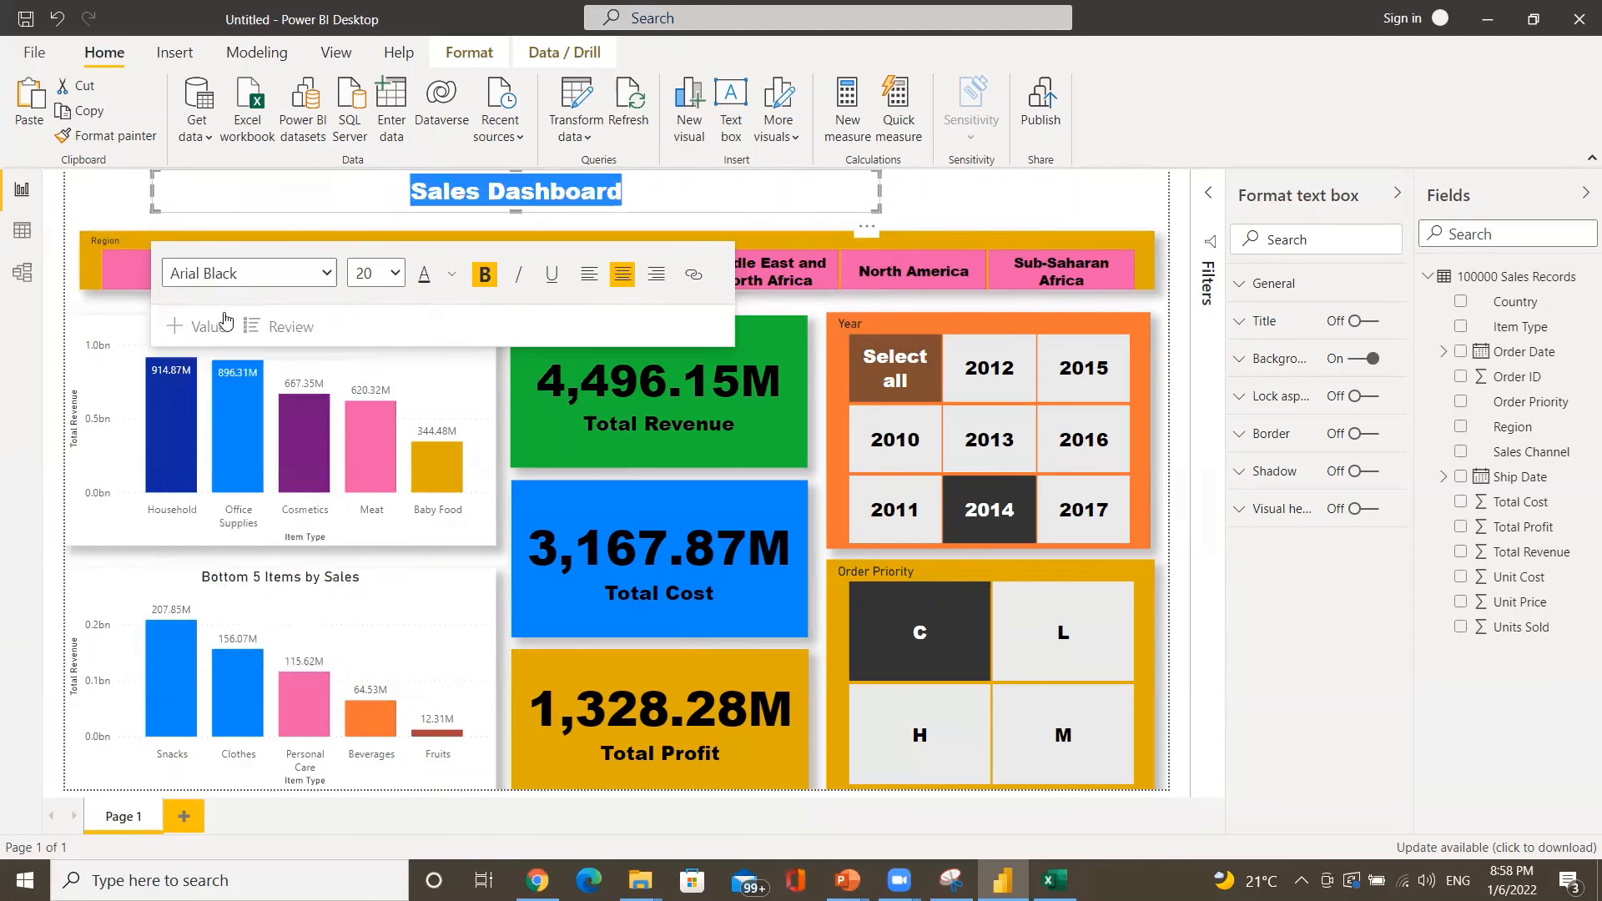
{"action": "left_click", "coordinate": [555, 284]}
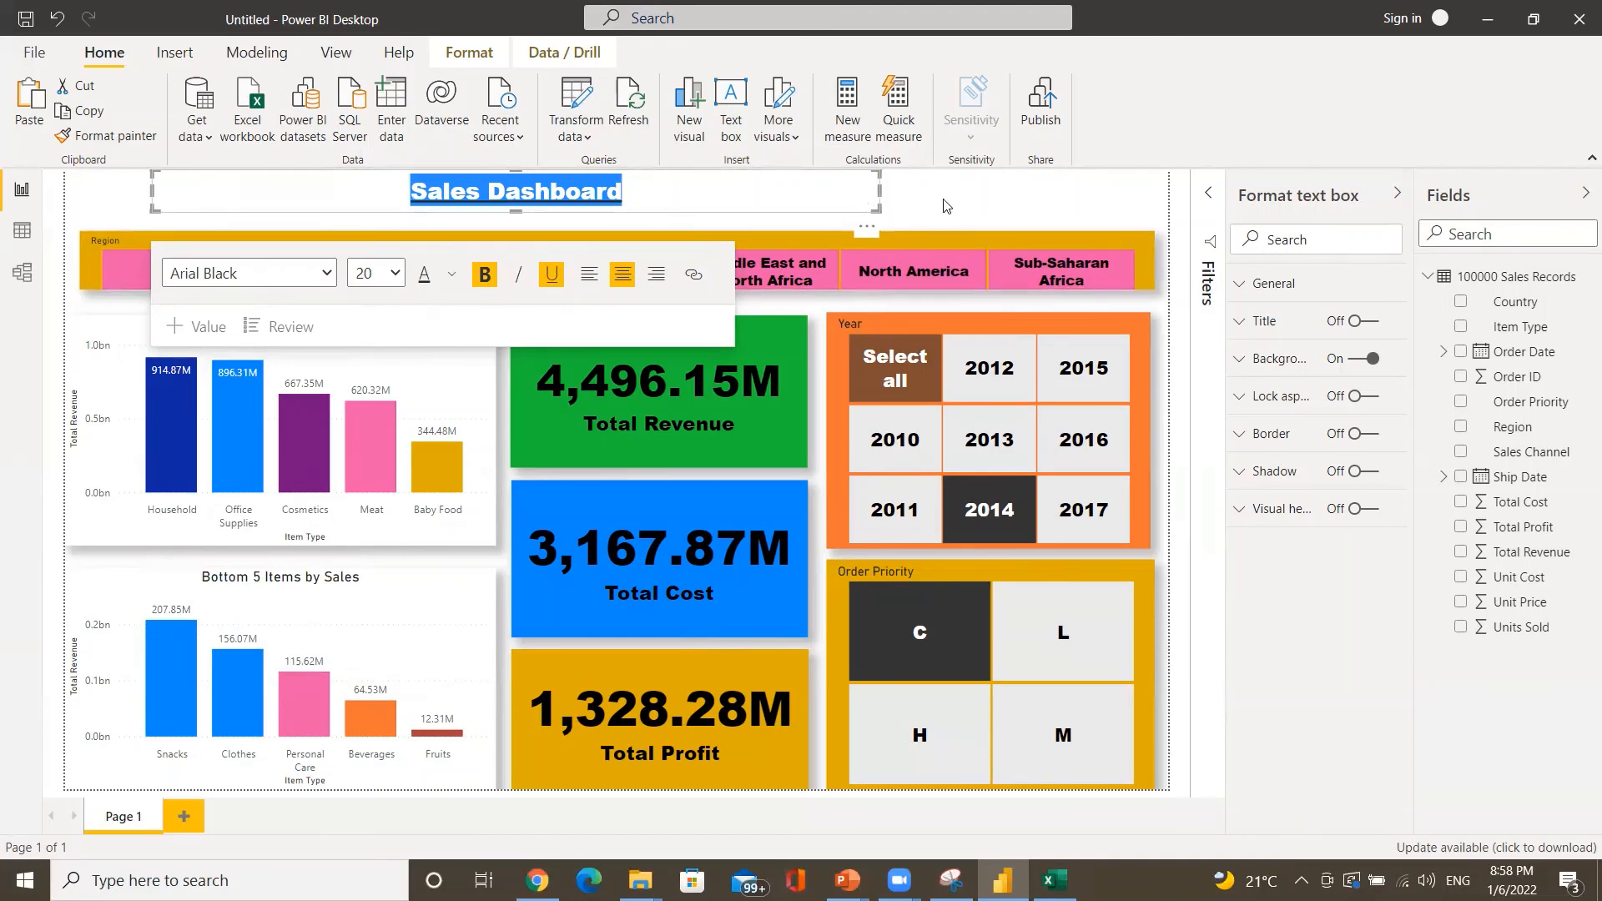
{"action": "left_click", "coordinate": [985, 201]}
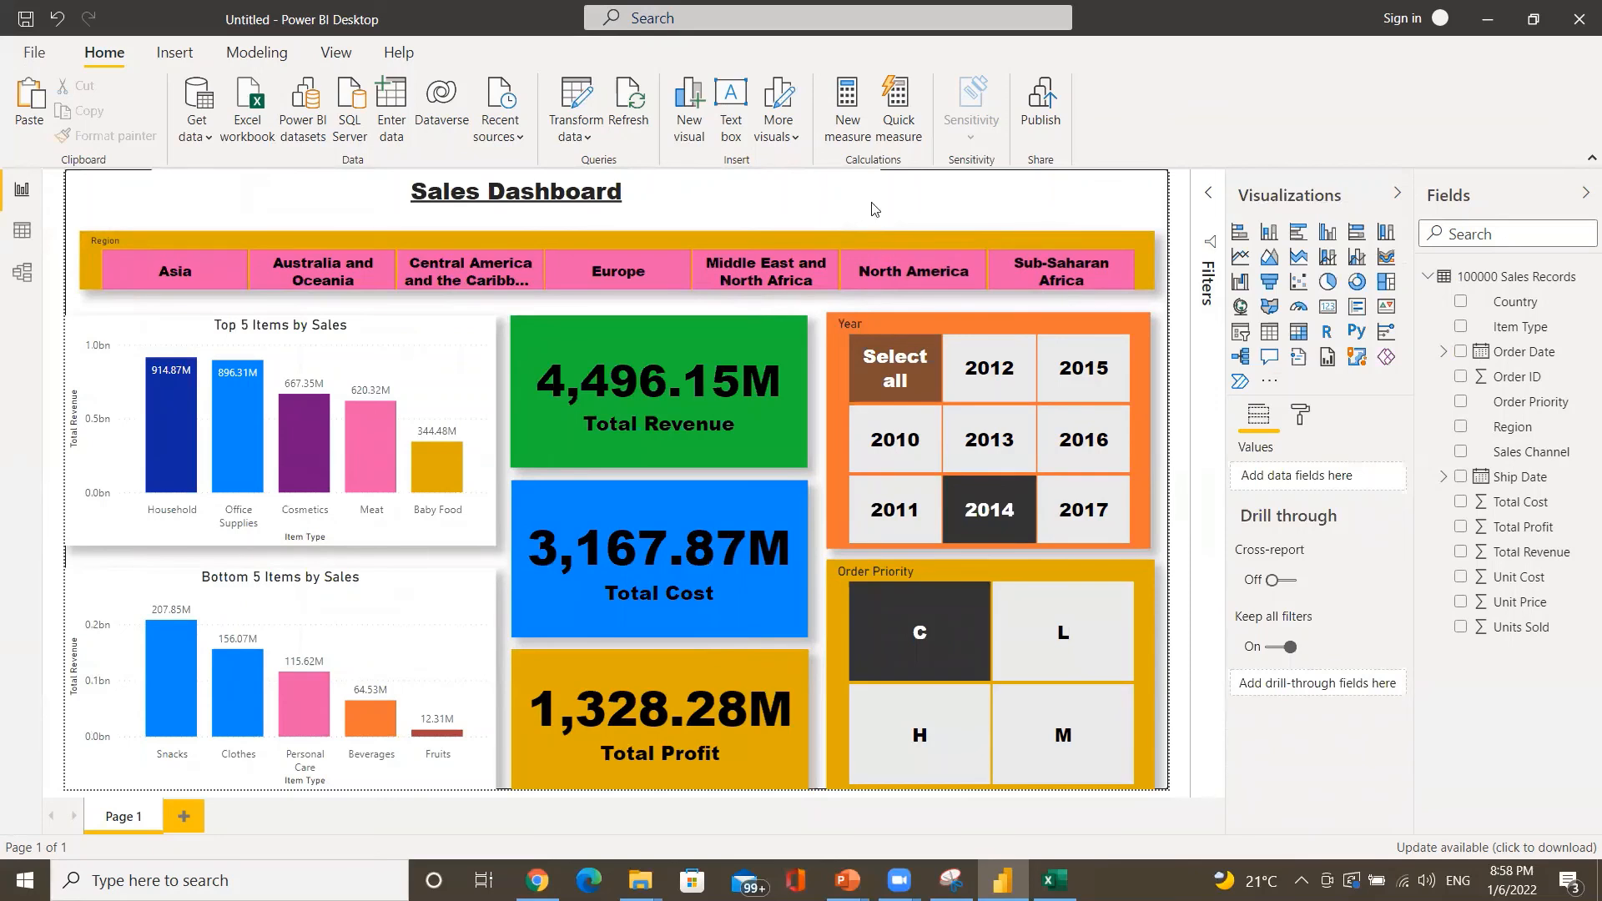
{"action": "left_click", "coordinate": [705, 192]}
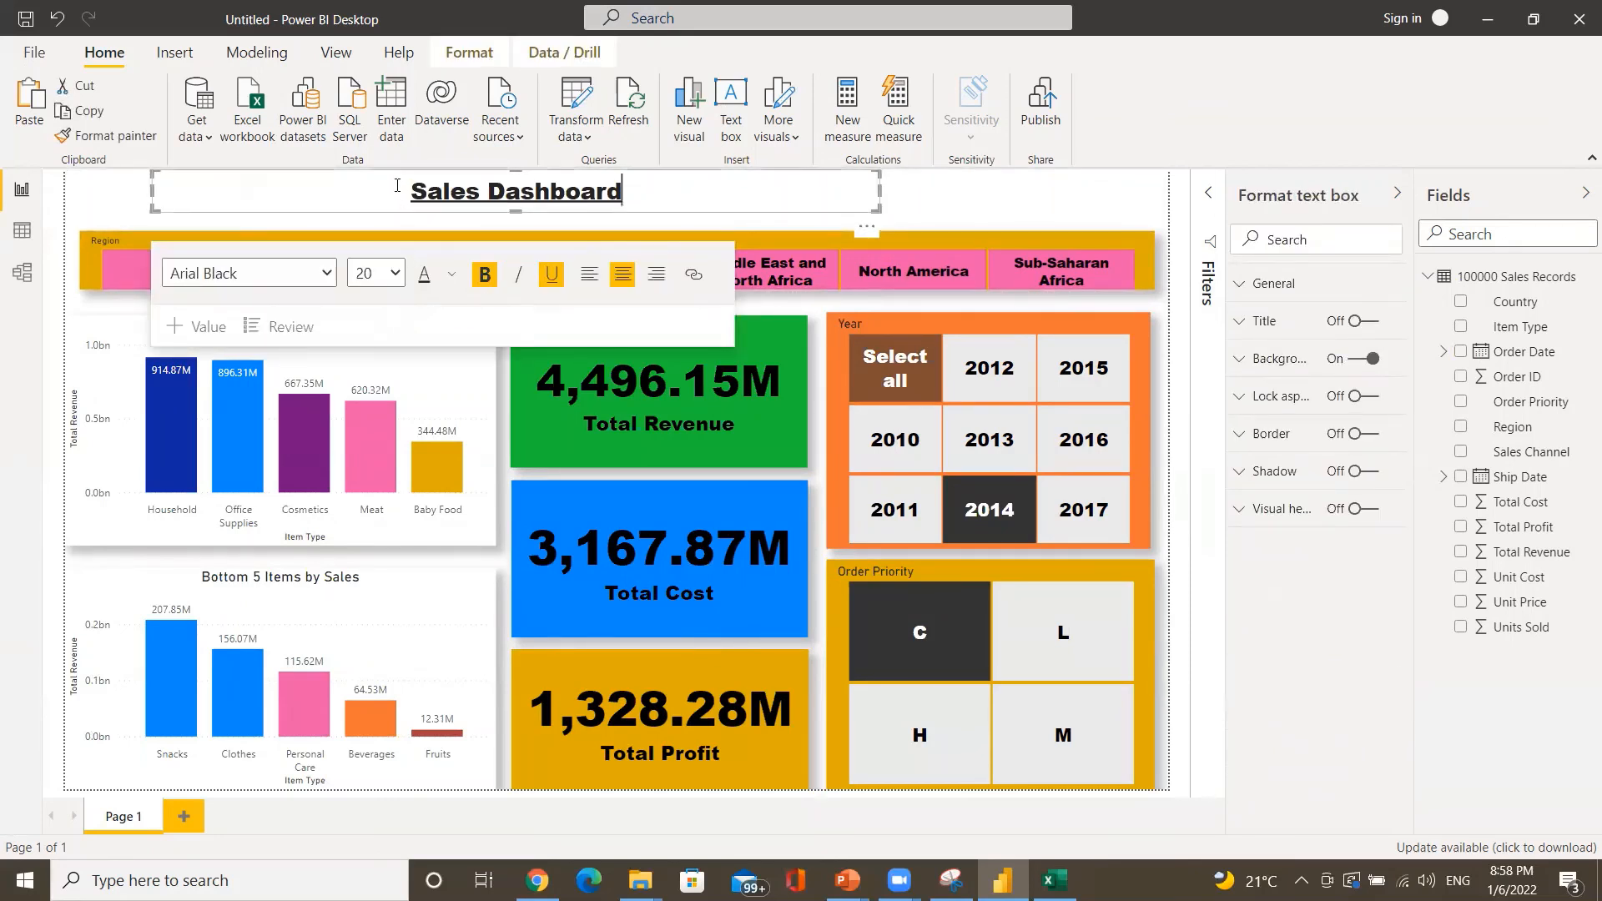
{"action": "left_click", "coordinate": [886, 197]}
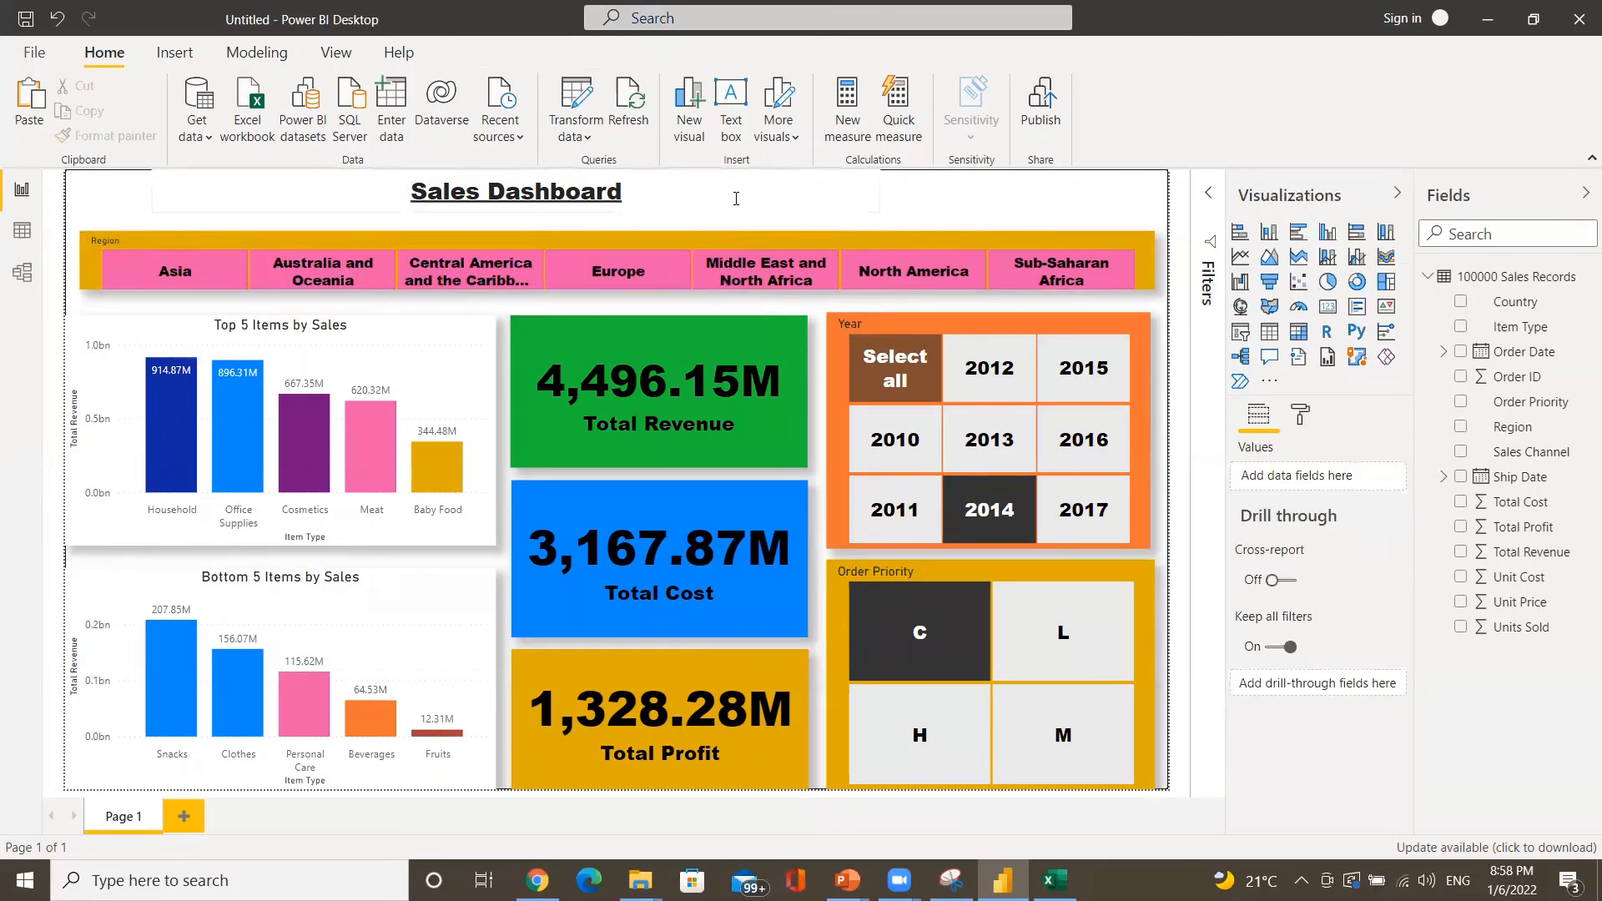
{"action": "left_click", "coordinate": [590, 177]}
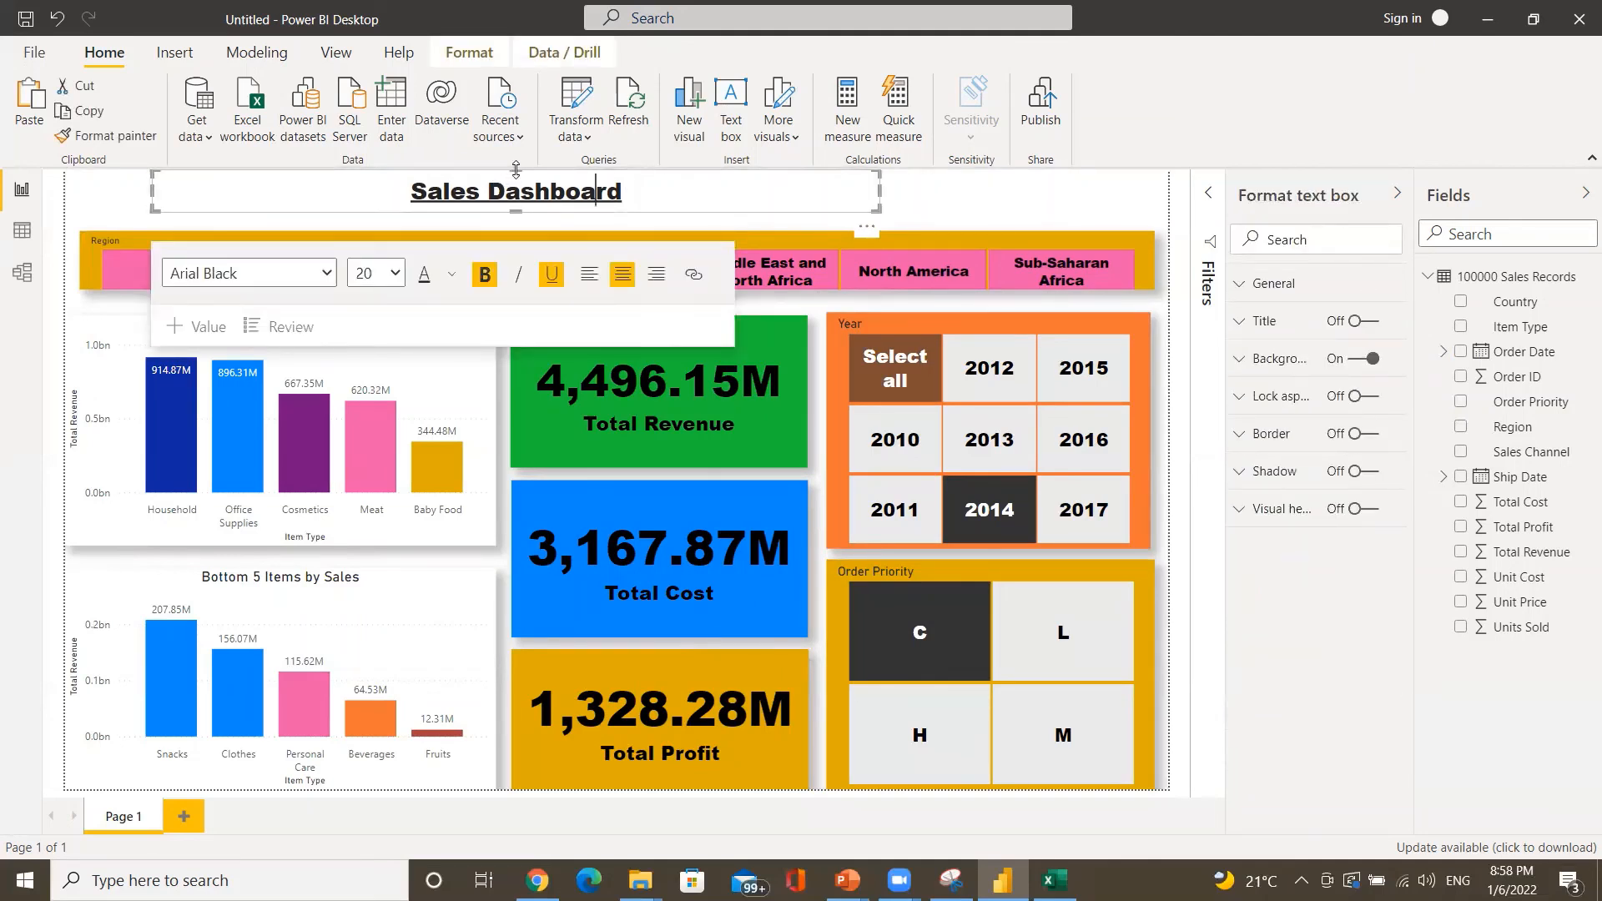
{"action": "left_click_drag", "start_coordinate": [516, 175], "coordinate": [518, 175]}
{"action": "left_click", "coordinate": [150, 195]}
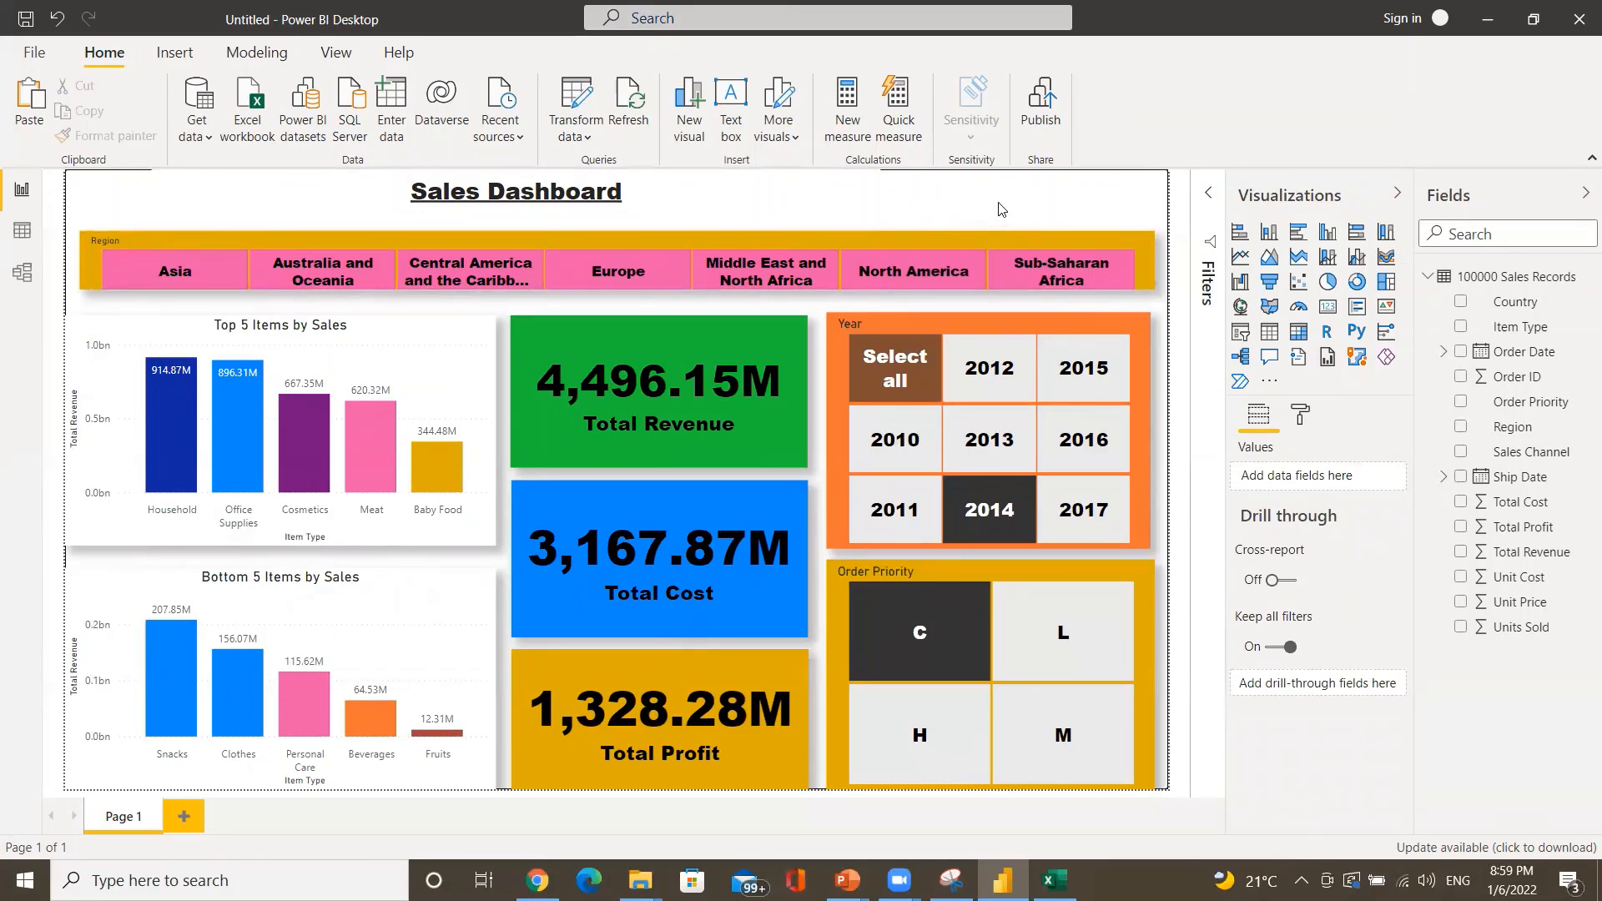
- Set the "Sales Dashboard" title to size 24 in Times New Roman and deselect the text box
{"action": "left_click", "coordinate": [538, 194]}
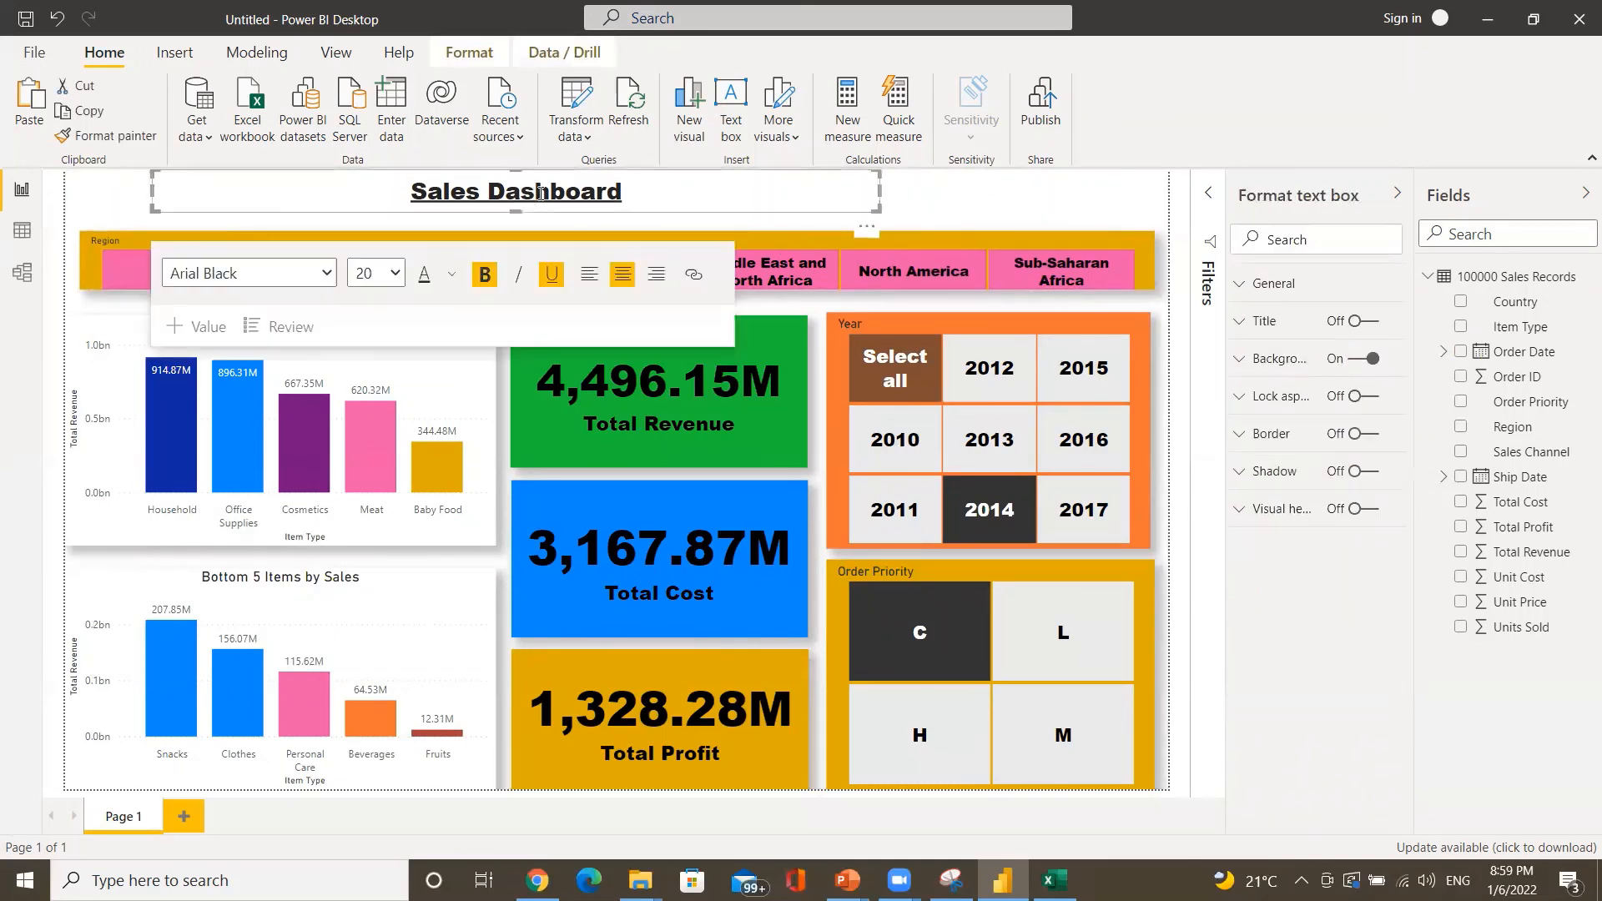
{"action": "left_click_drag", "start_coordinate": [623, 196], "coordinate": [398, 197]}
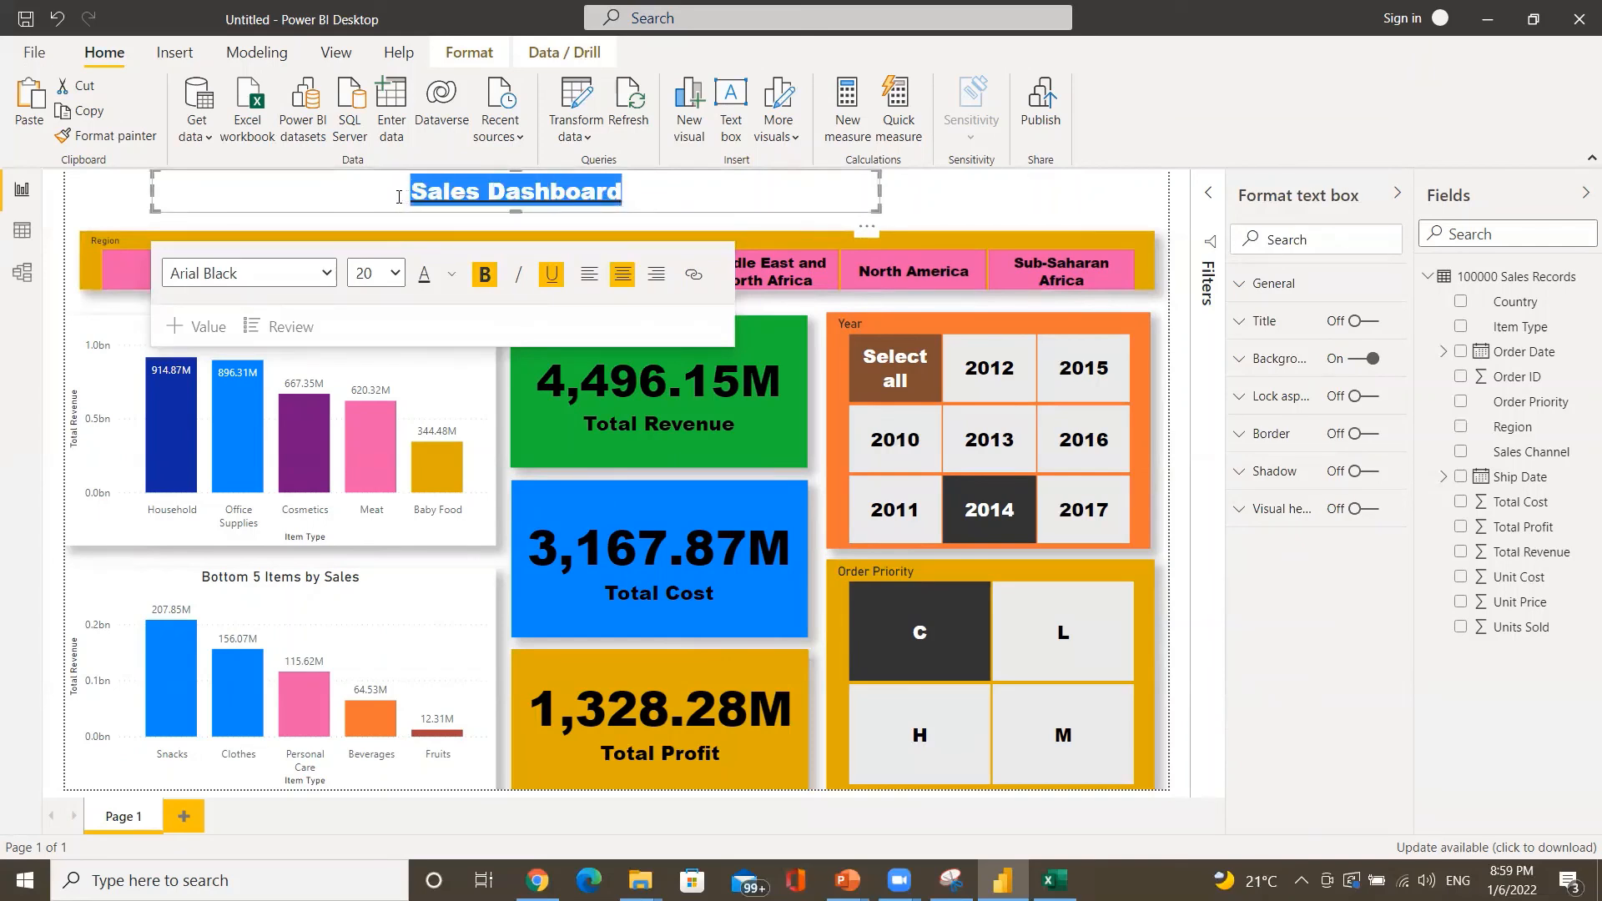
{"action": "left_click", "coordinate": [394, 279]}
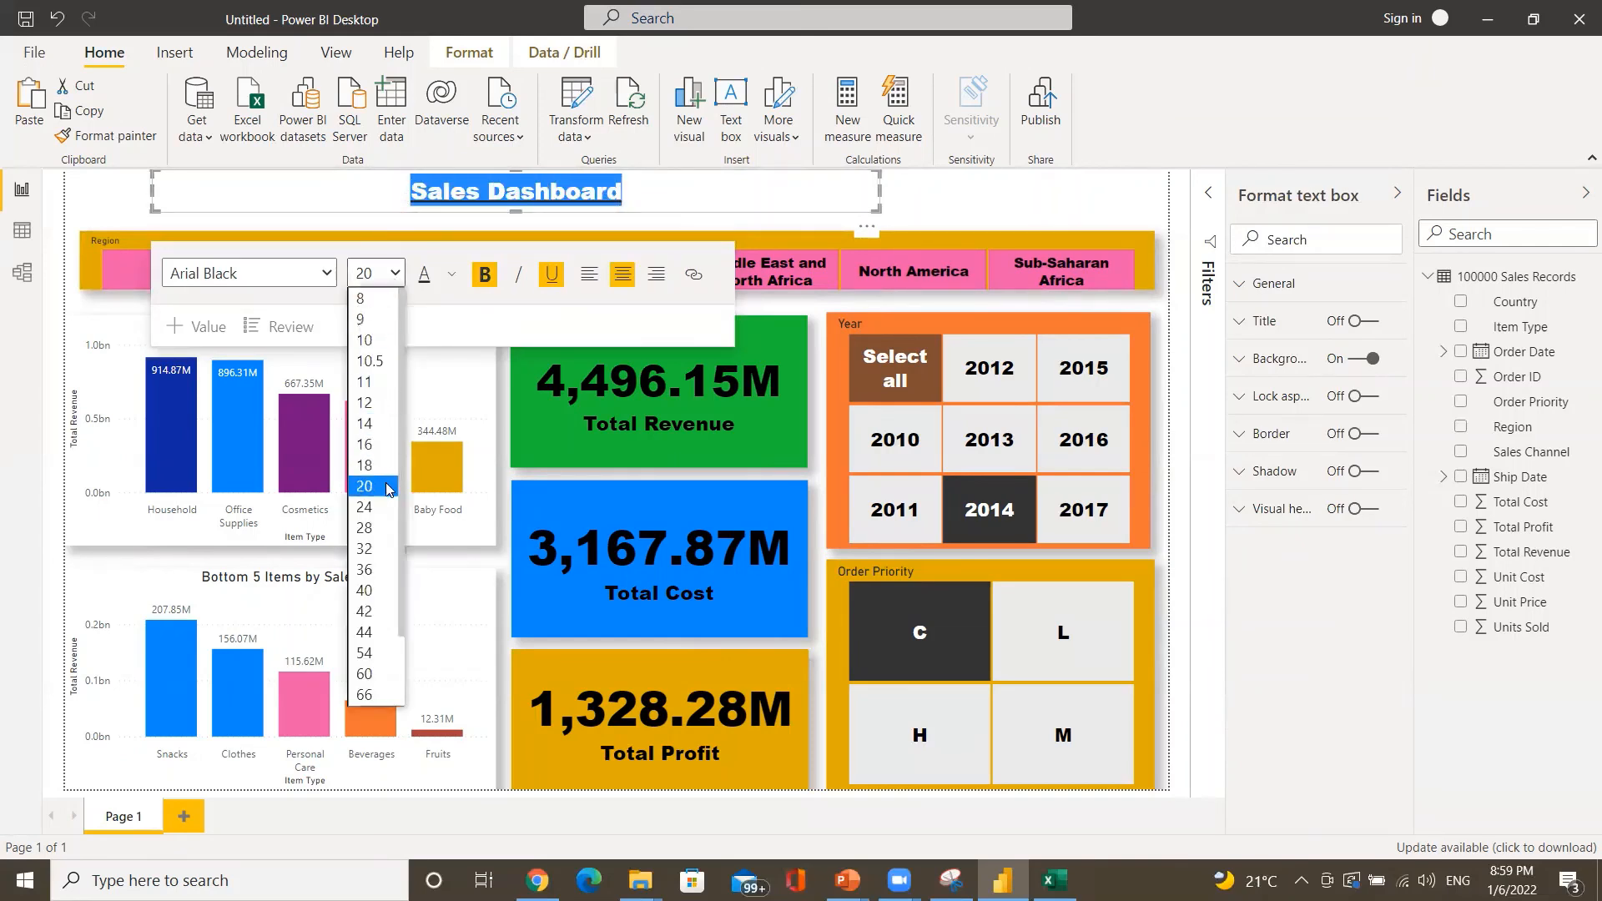
{"action": "left_click", "coordinate": [389, 505]}
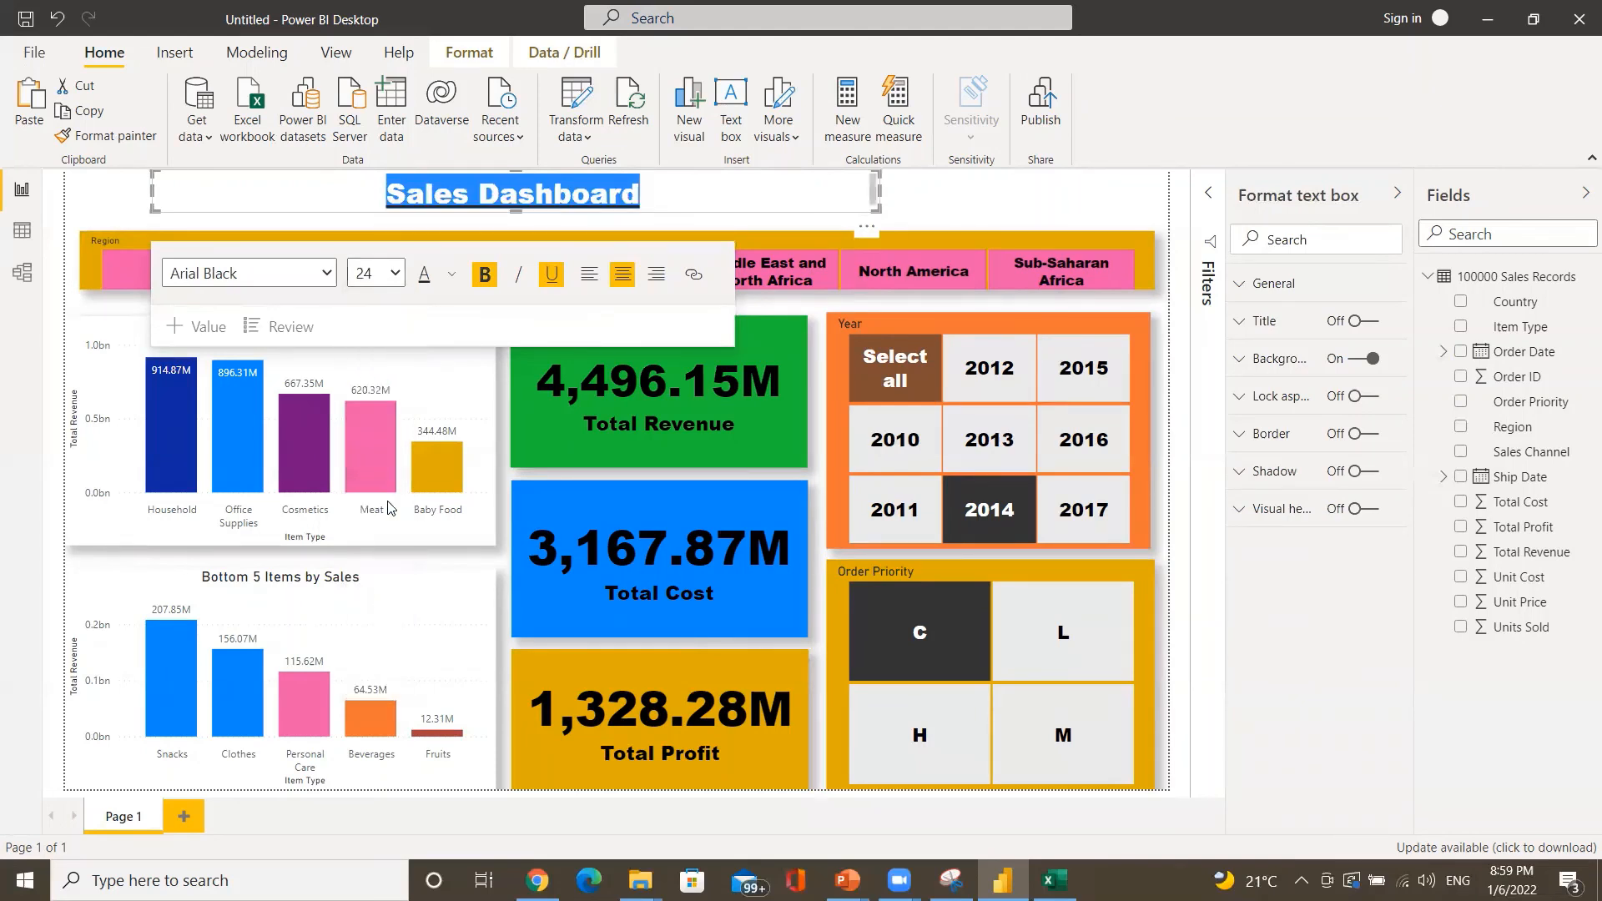
{"action": "left_click", "coordinate": [327, 275]}
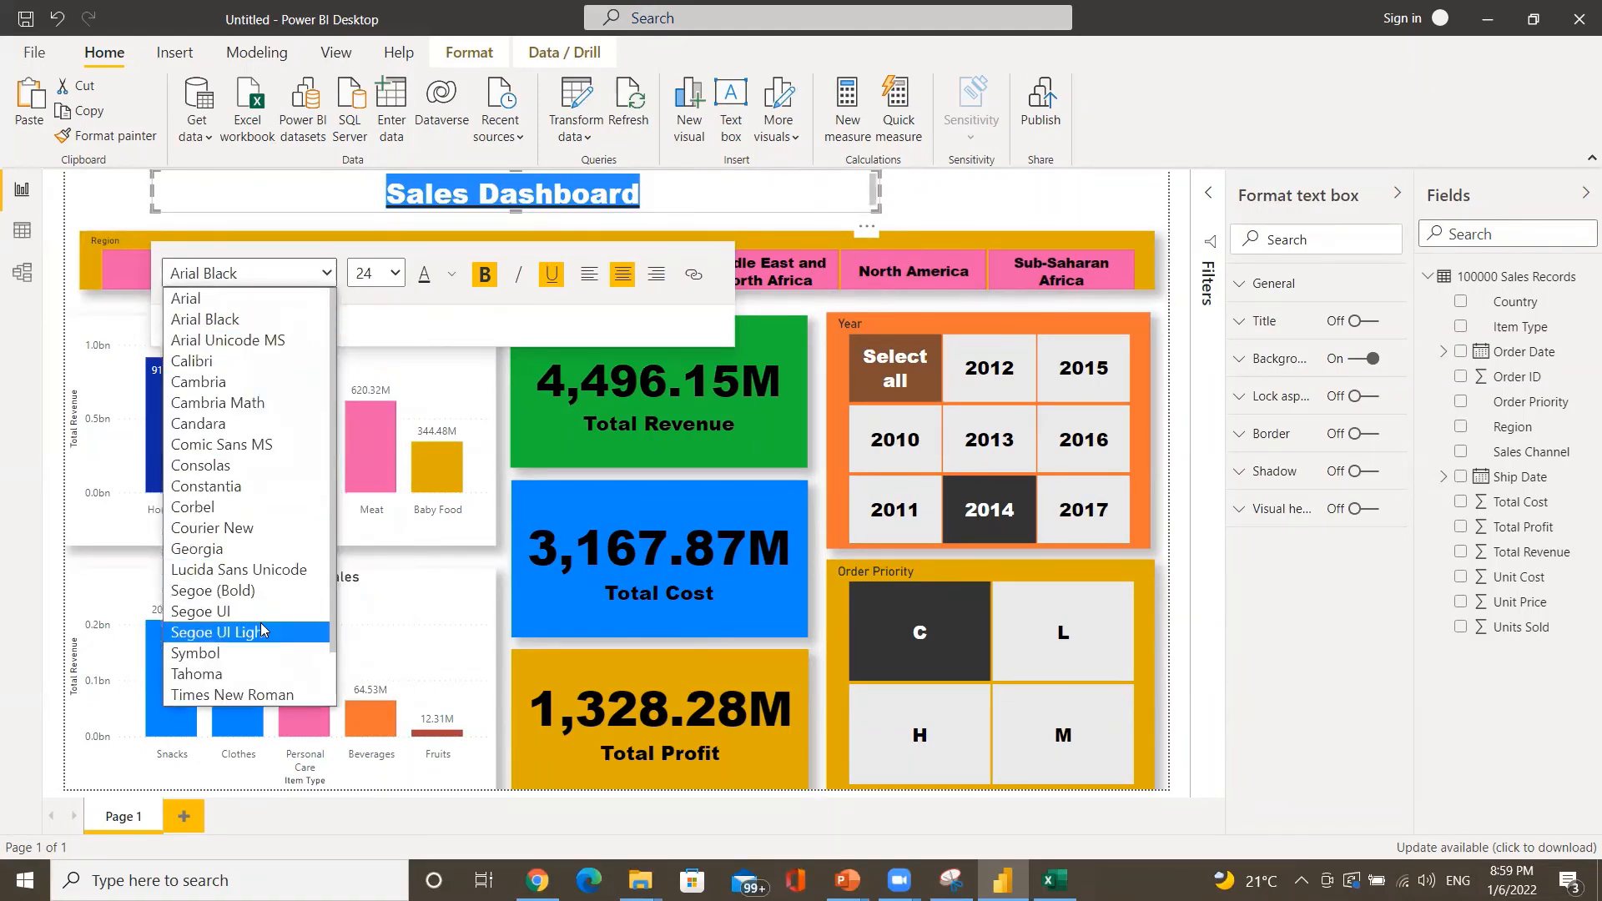
{"action": "left_click", "coordinate": [223, 695]}
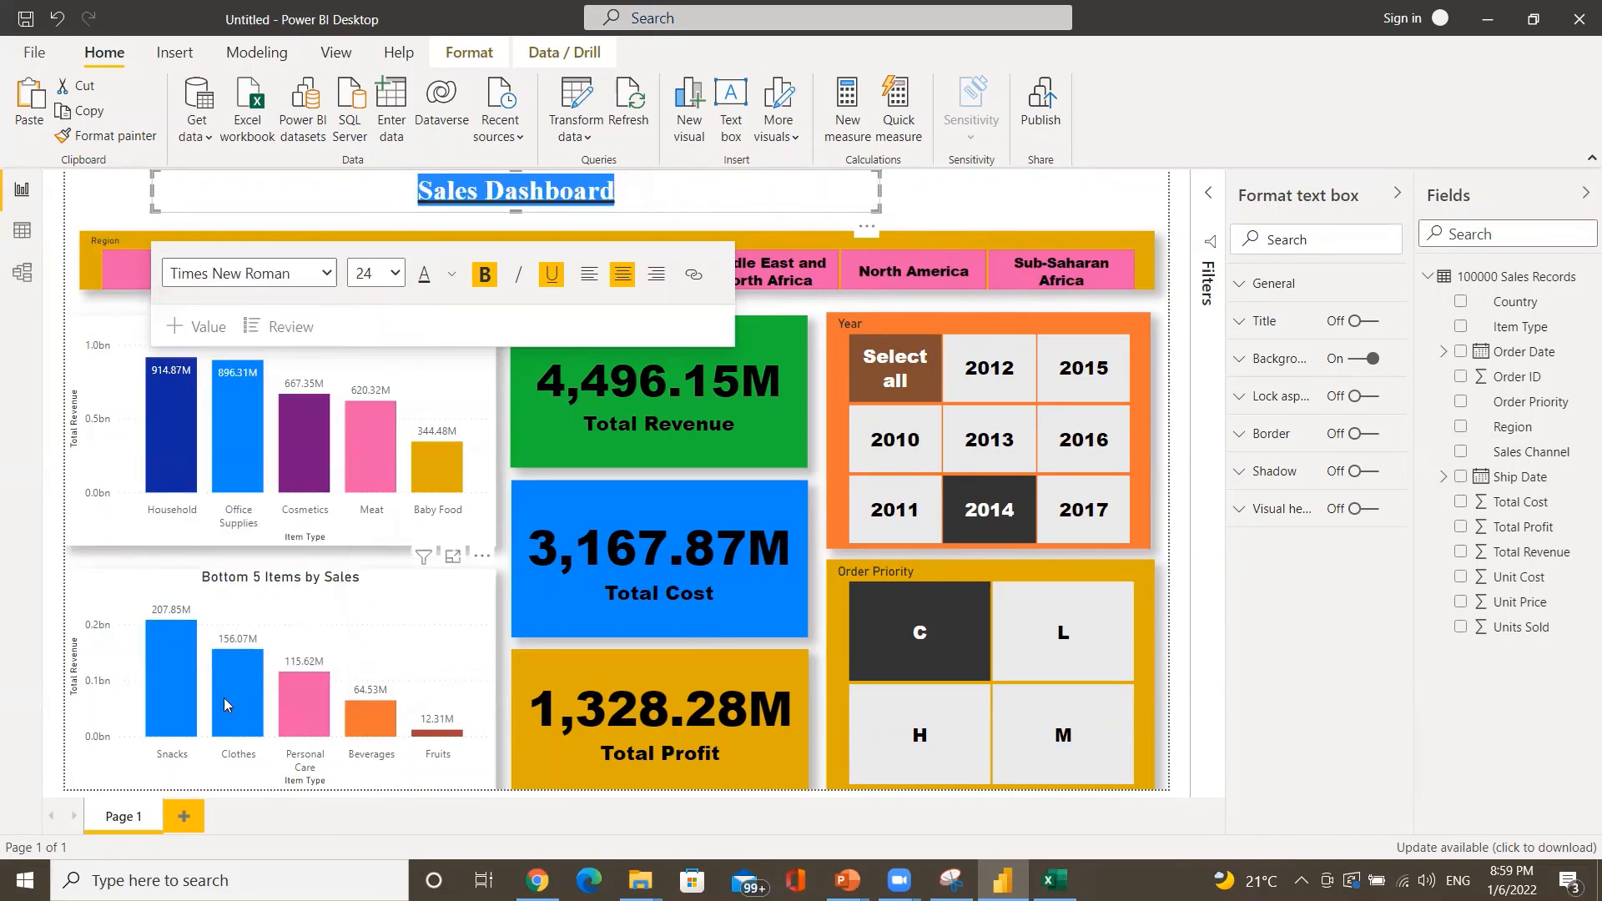
{"action": "left_click", "coordinate": [966, 214]}
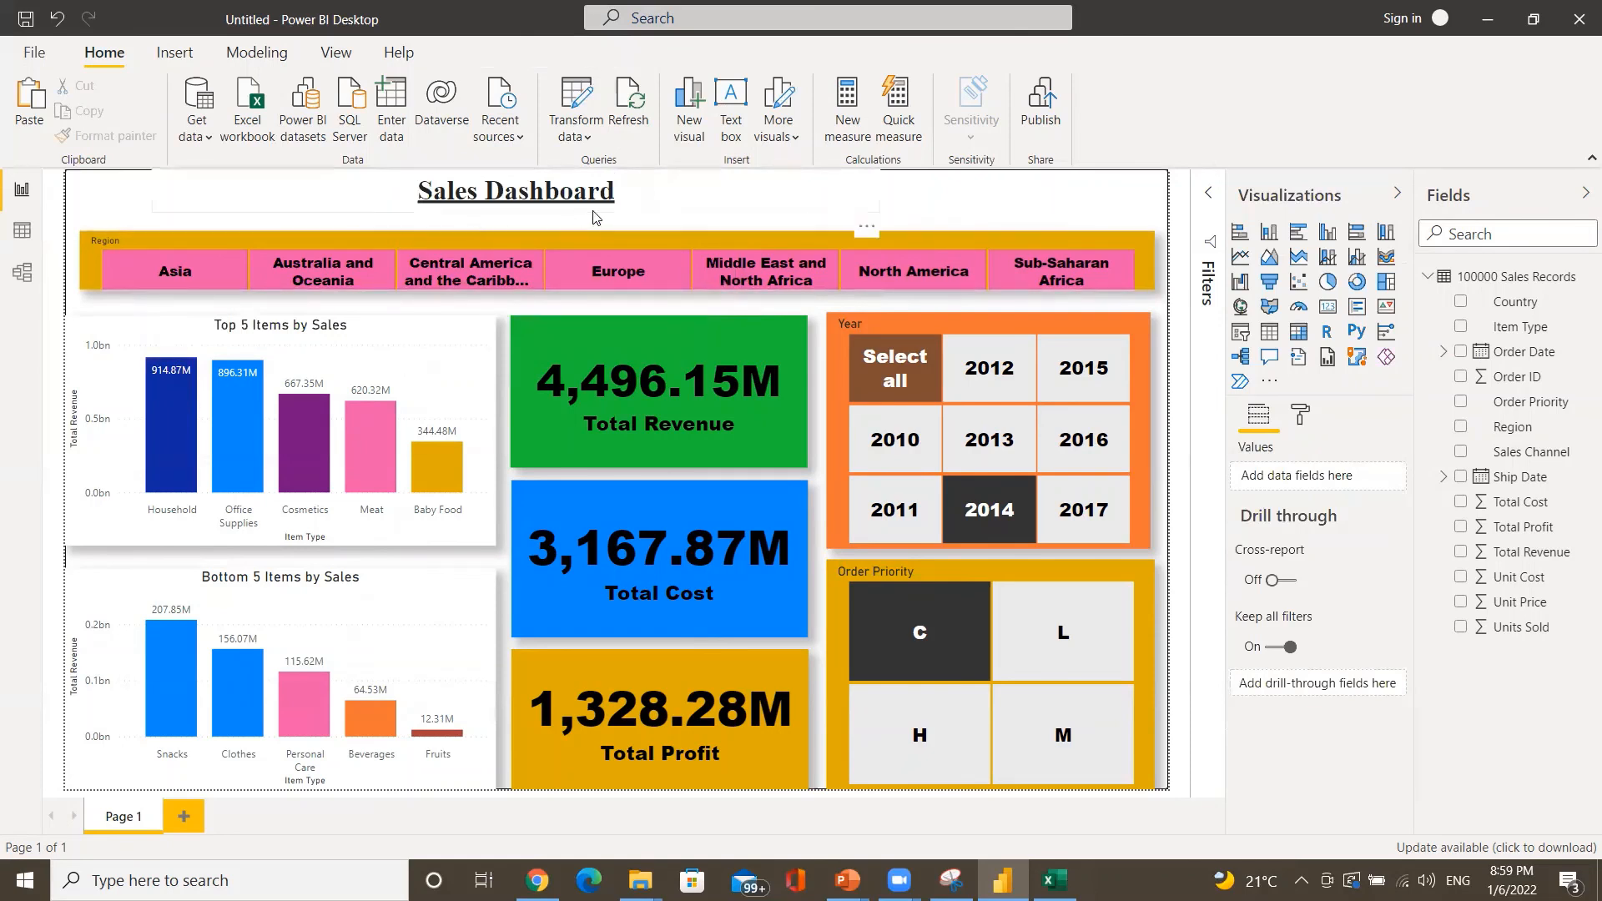
- Make the title text box slightly taller and set the title's font size to 32
{"action": "left_click", "coordinate": [726, 202]}
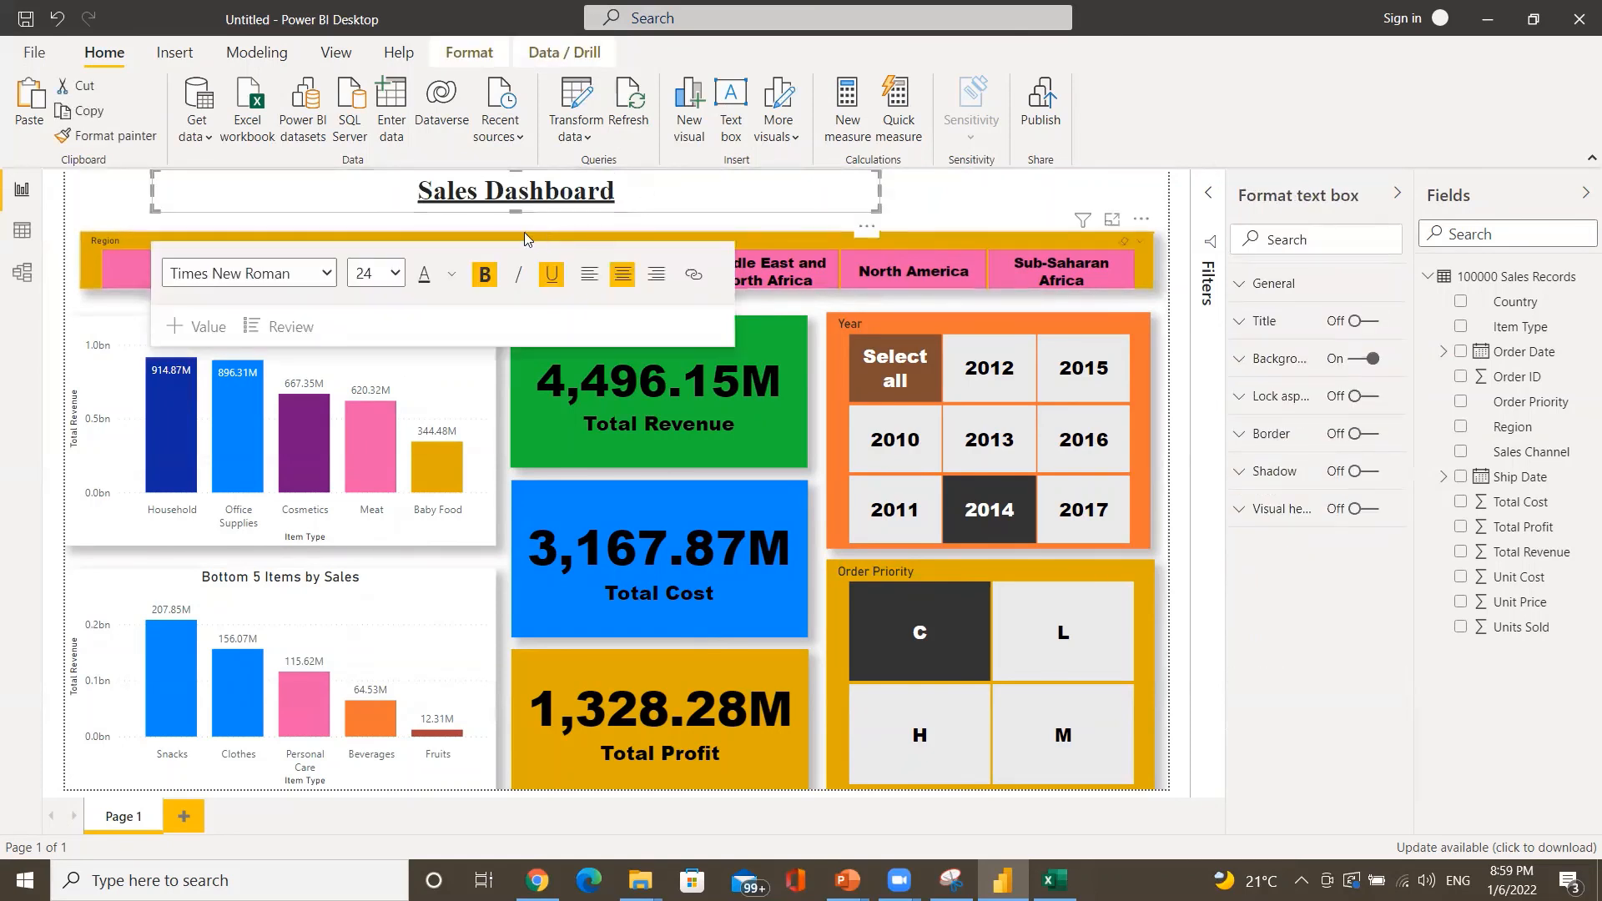
{"action": "mouse_move", "coordinate": [517, 211]}
{"action": "left_mouse_down"}
{"action": "mouse_move", "coordinate": [517, 232]}
{"action": "mouse_move", "coordinate": [506, 215]}
{"action": "left_mouse_up"}
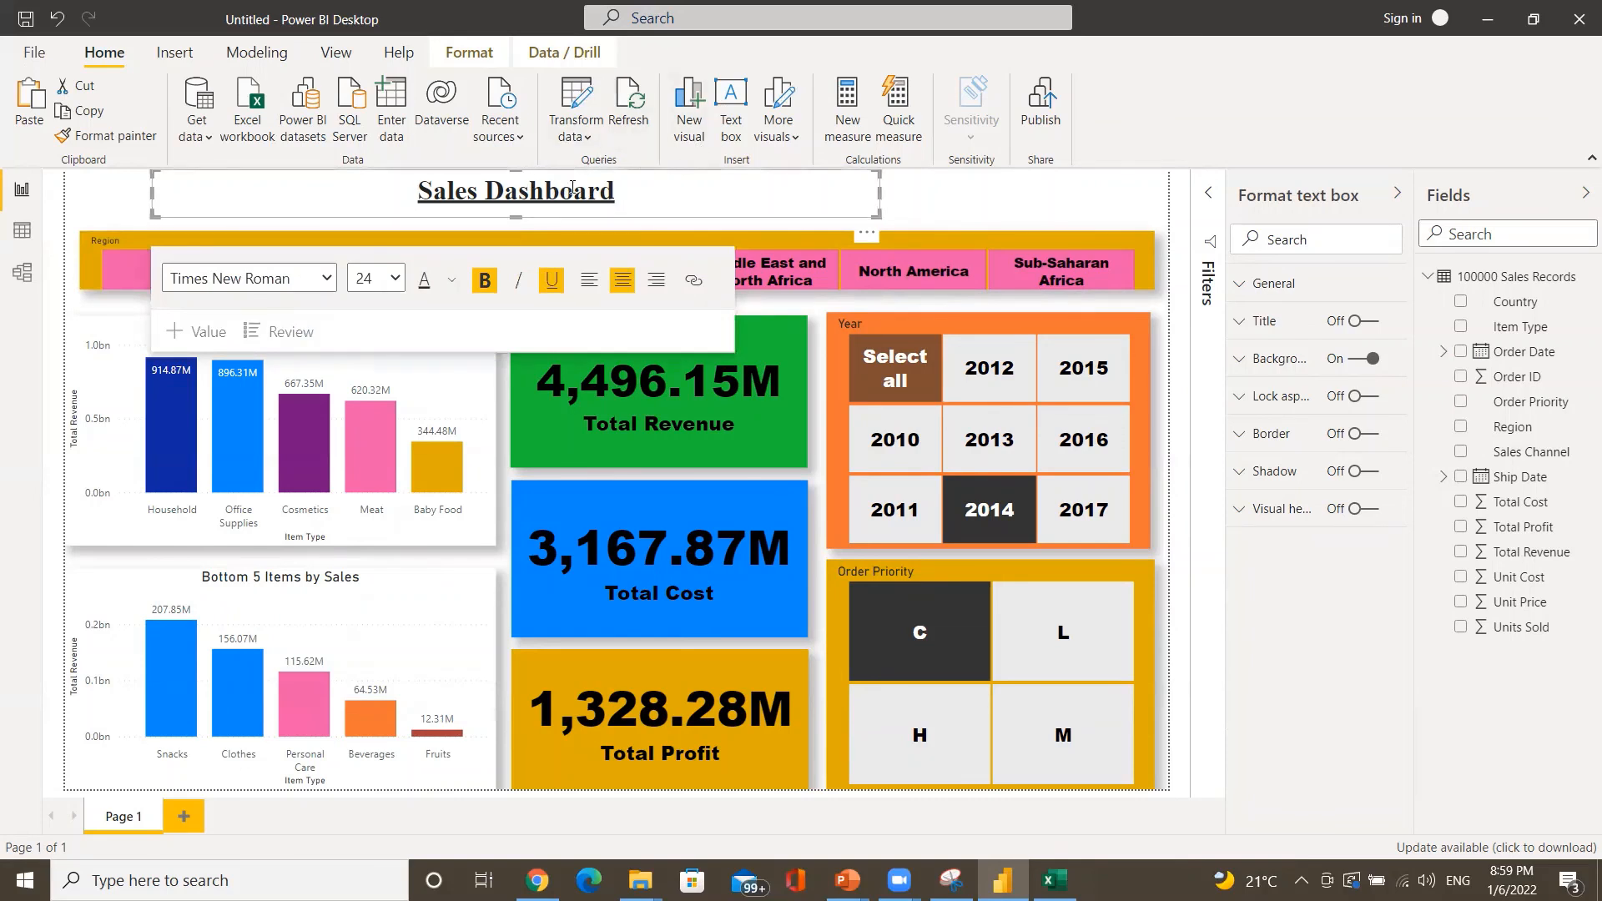
{"action": "left_click_drag", "start_coordinate": [627, 192], "coordinate": [416, 192]}
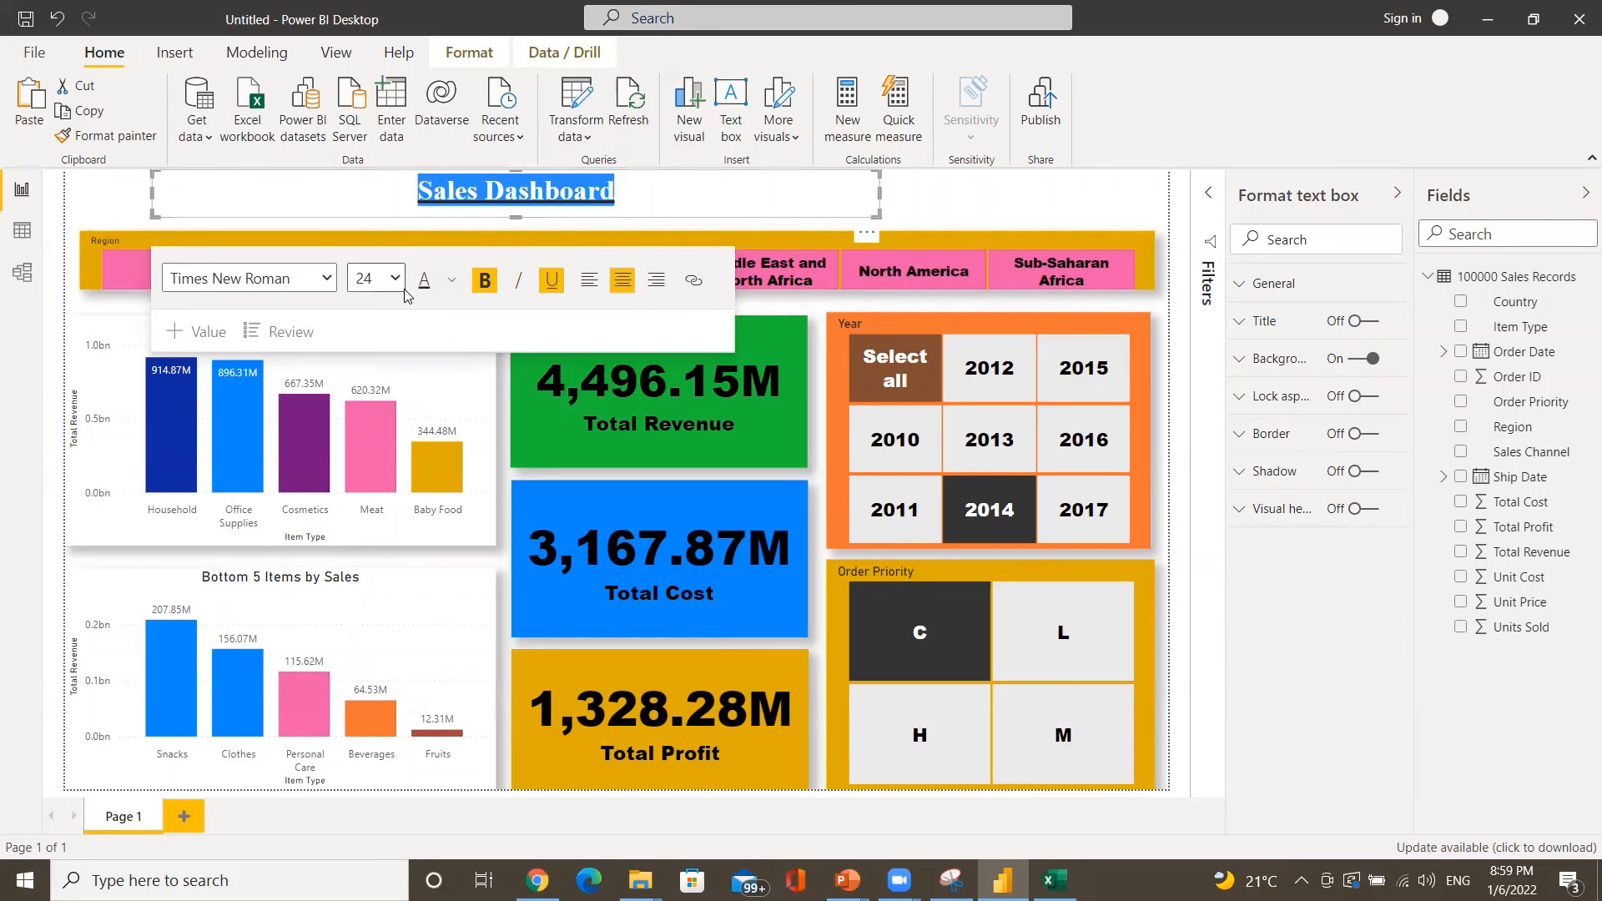
{"action": "left_click", "coordinate": [395, 278]}
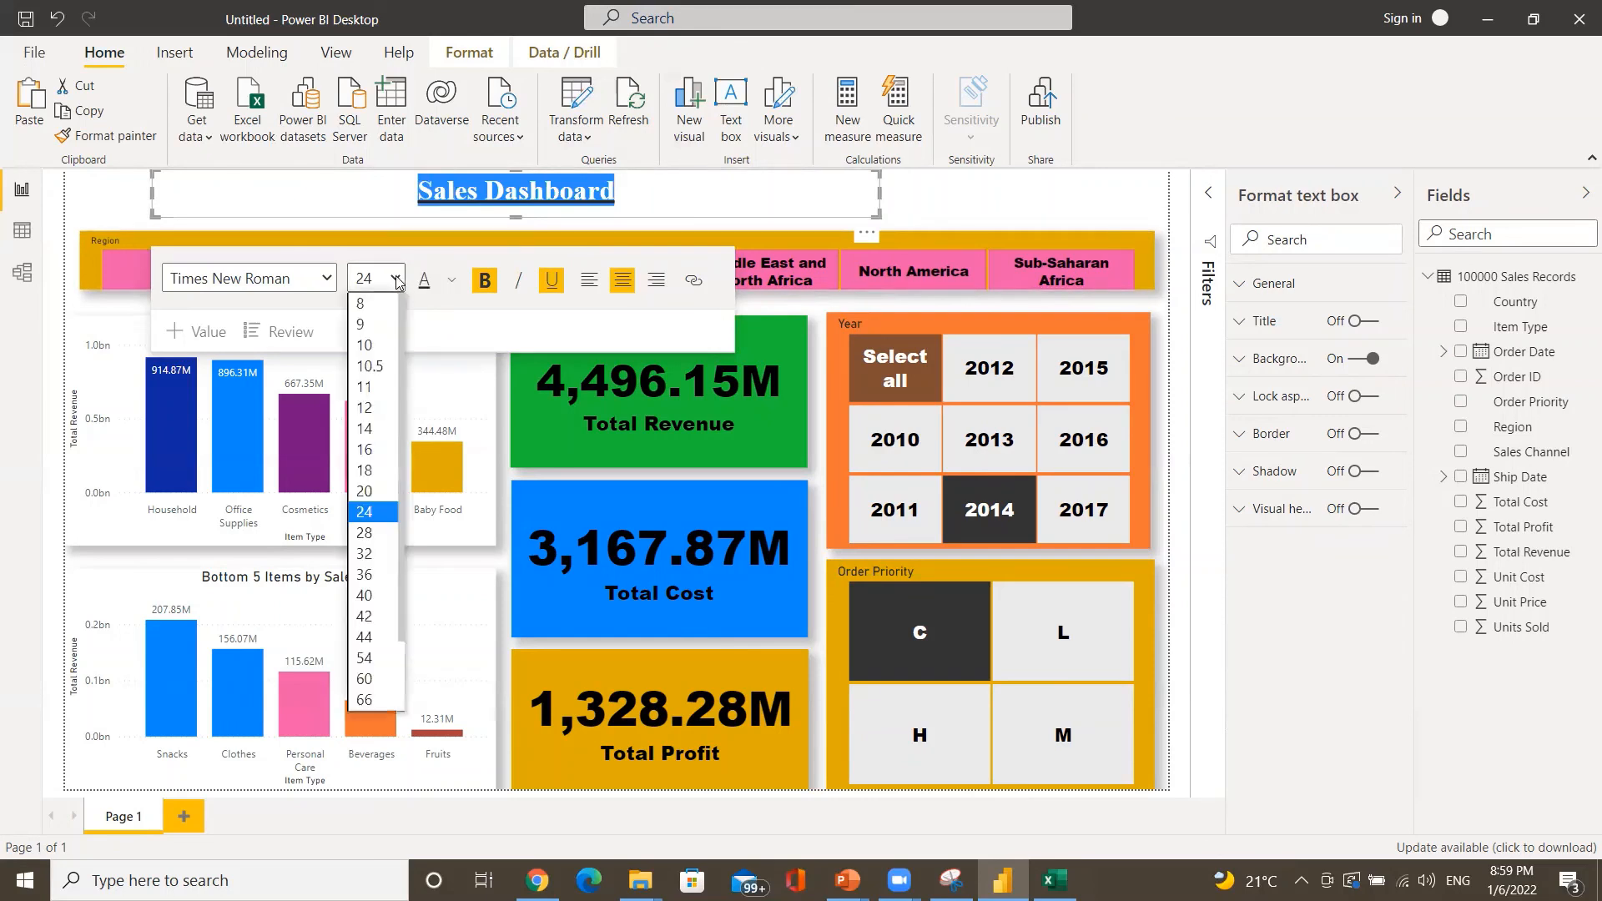
{"action": "left_click", "coordinate": [365, 554]}
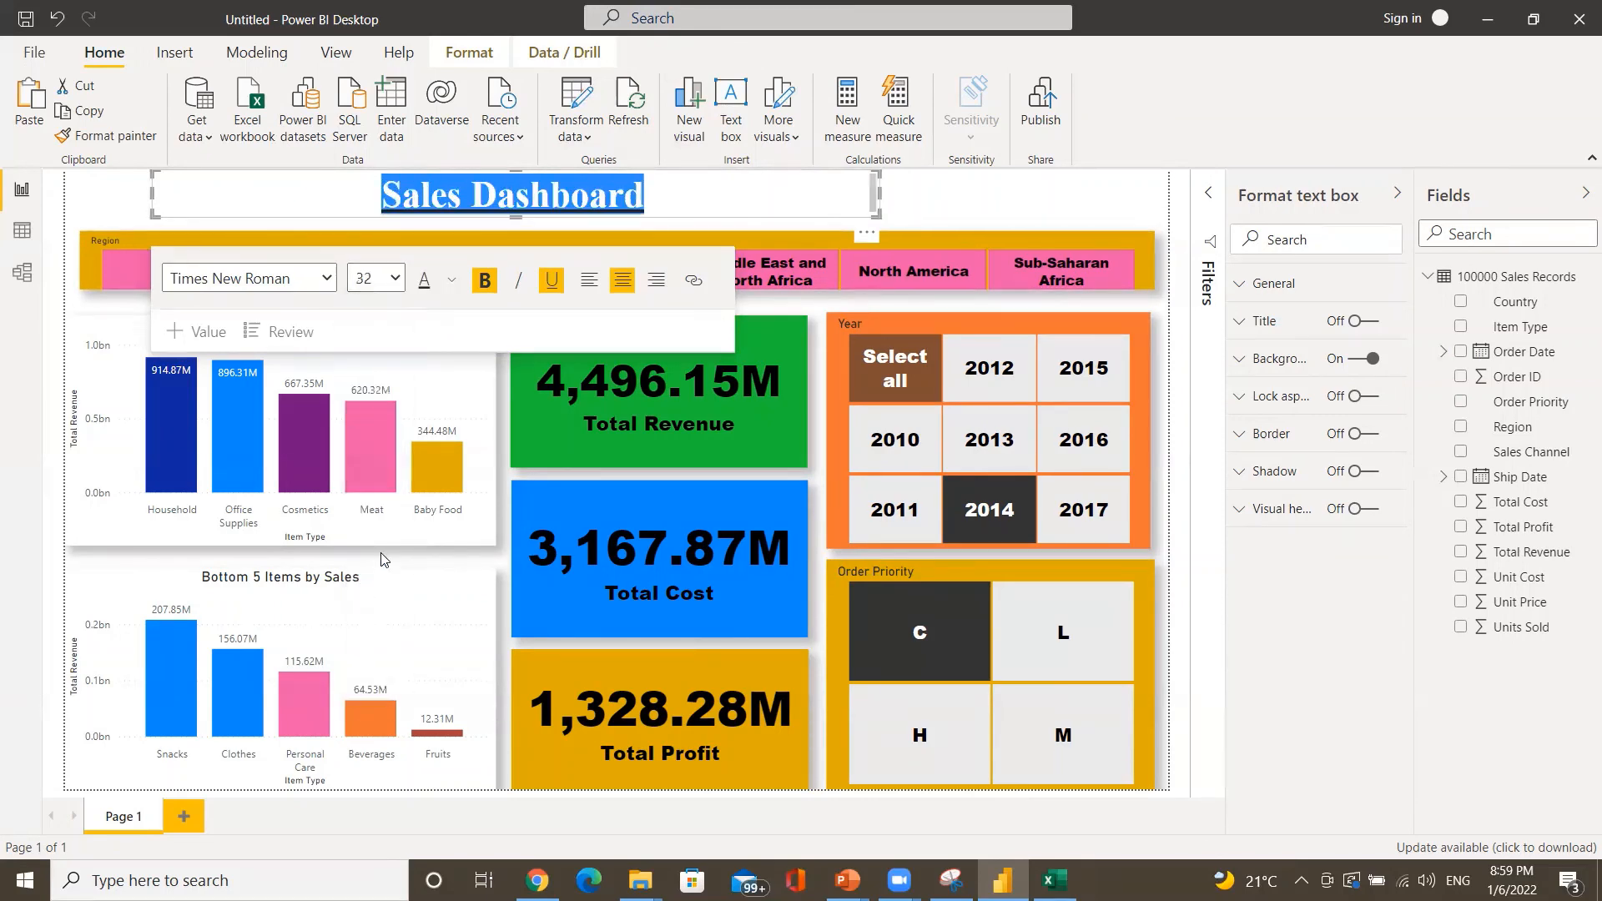
- Narrow the title text box by moving its left edge inward above the Region slicer, and deselect it
{"action": "left_click", "coordinate": [147, 197]}
{"action": "left_click", "coordinate": [159, 201]}
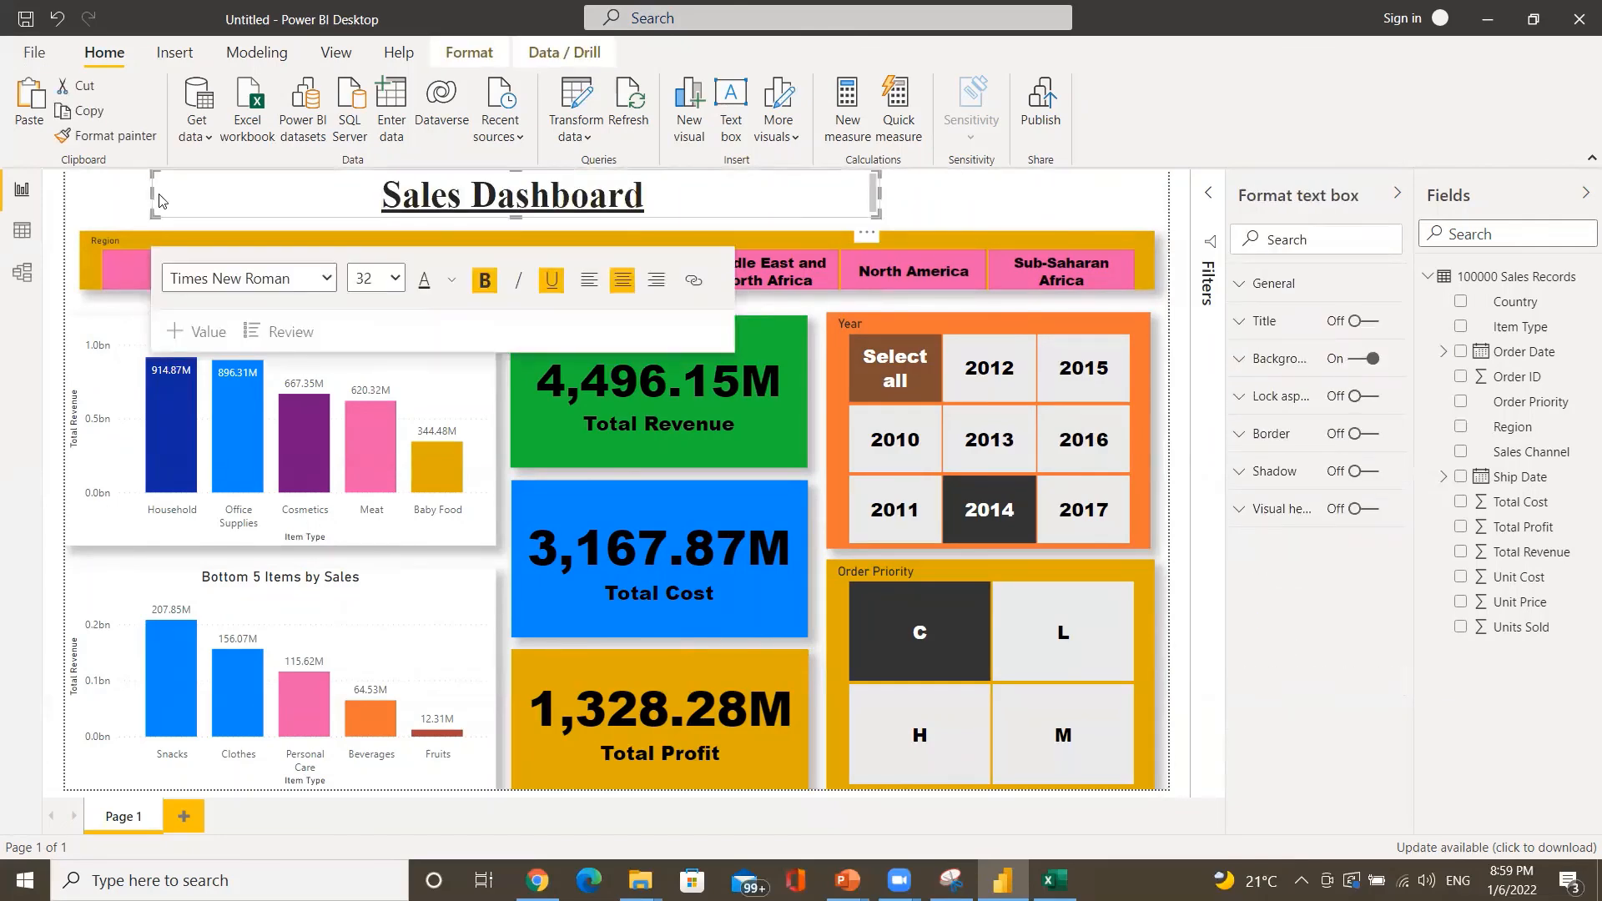
{"action": "left_click", "coordinate": [153, 197]}
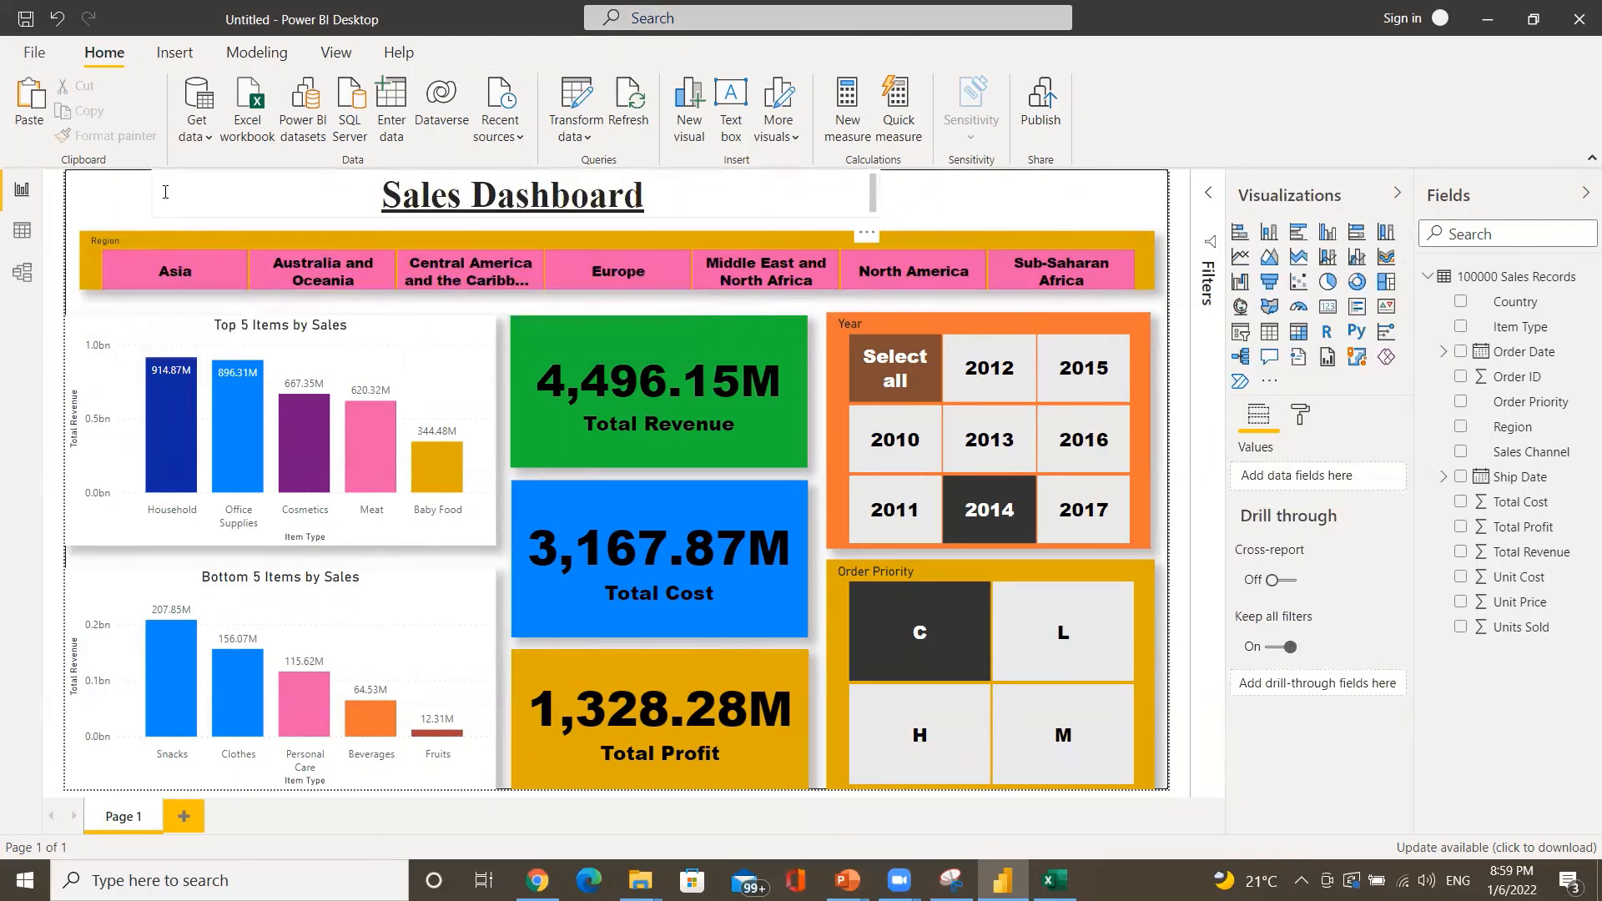
{"action": "left_click", "coordinate": [165, 192]}
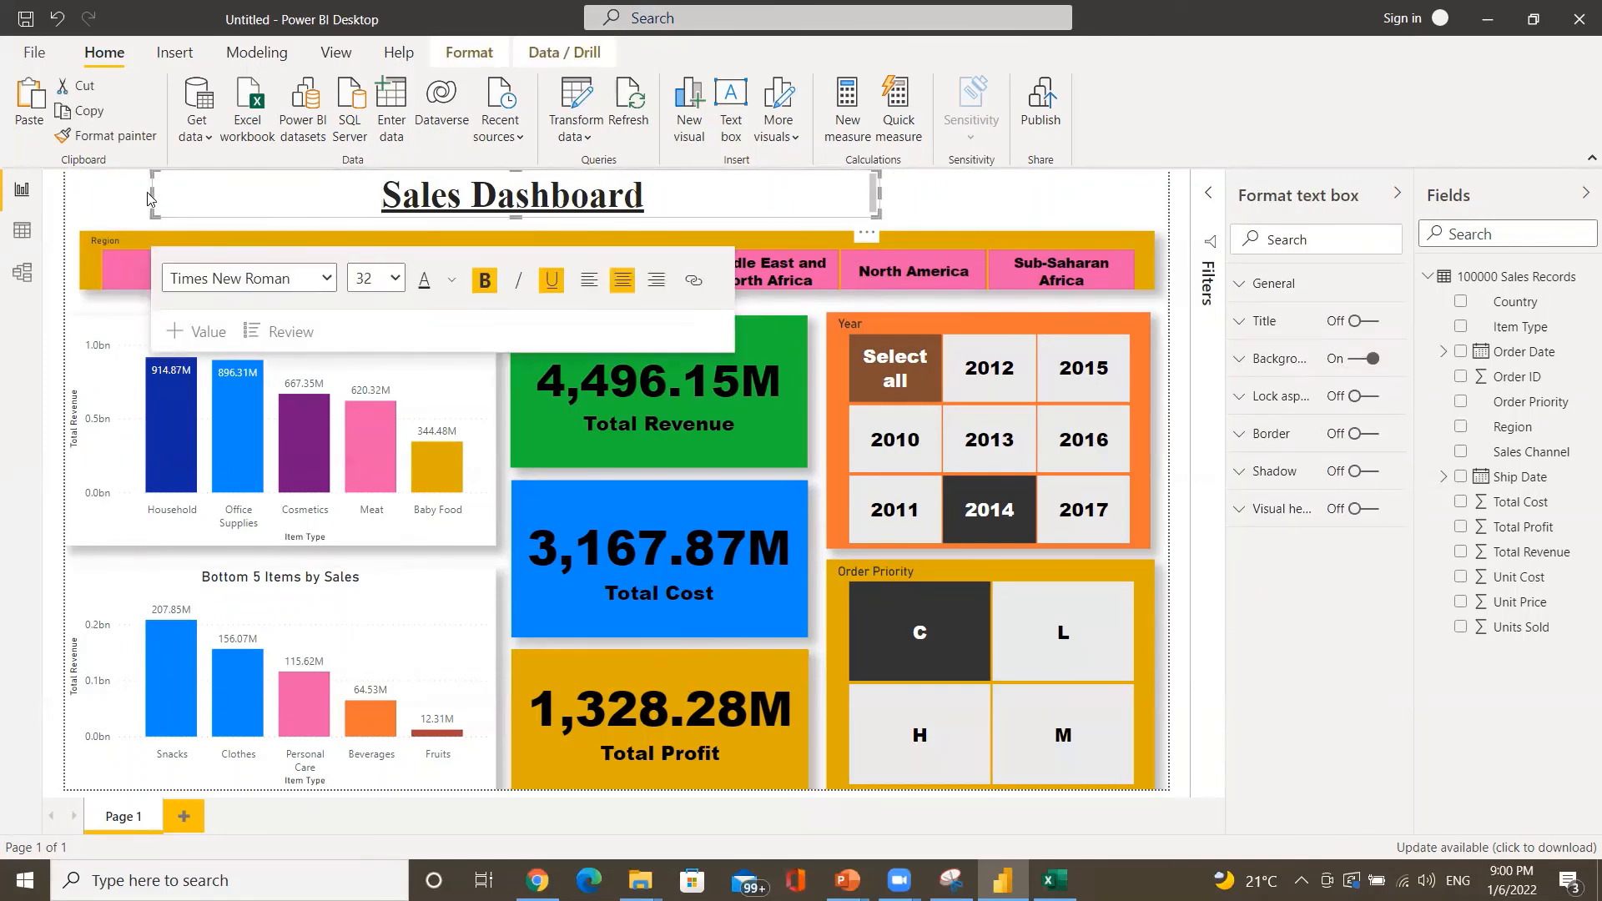
{"action": "left_click_drag", "start_coordinate": [151, 192], "coordinate": [289, 201]}
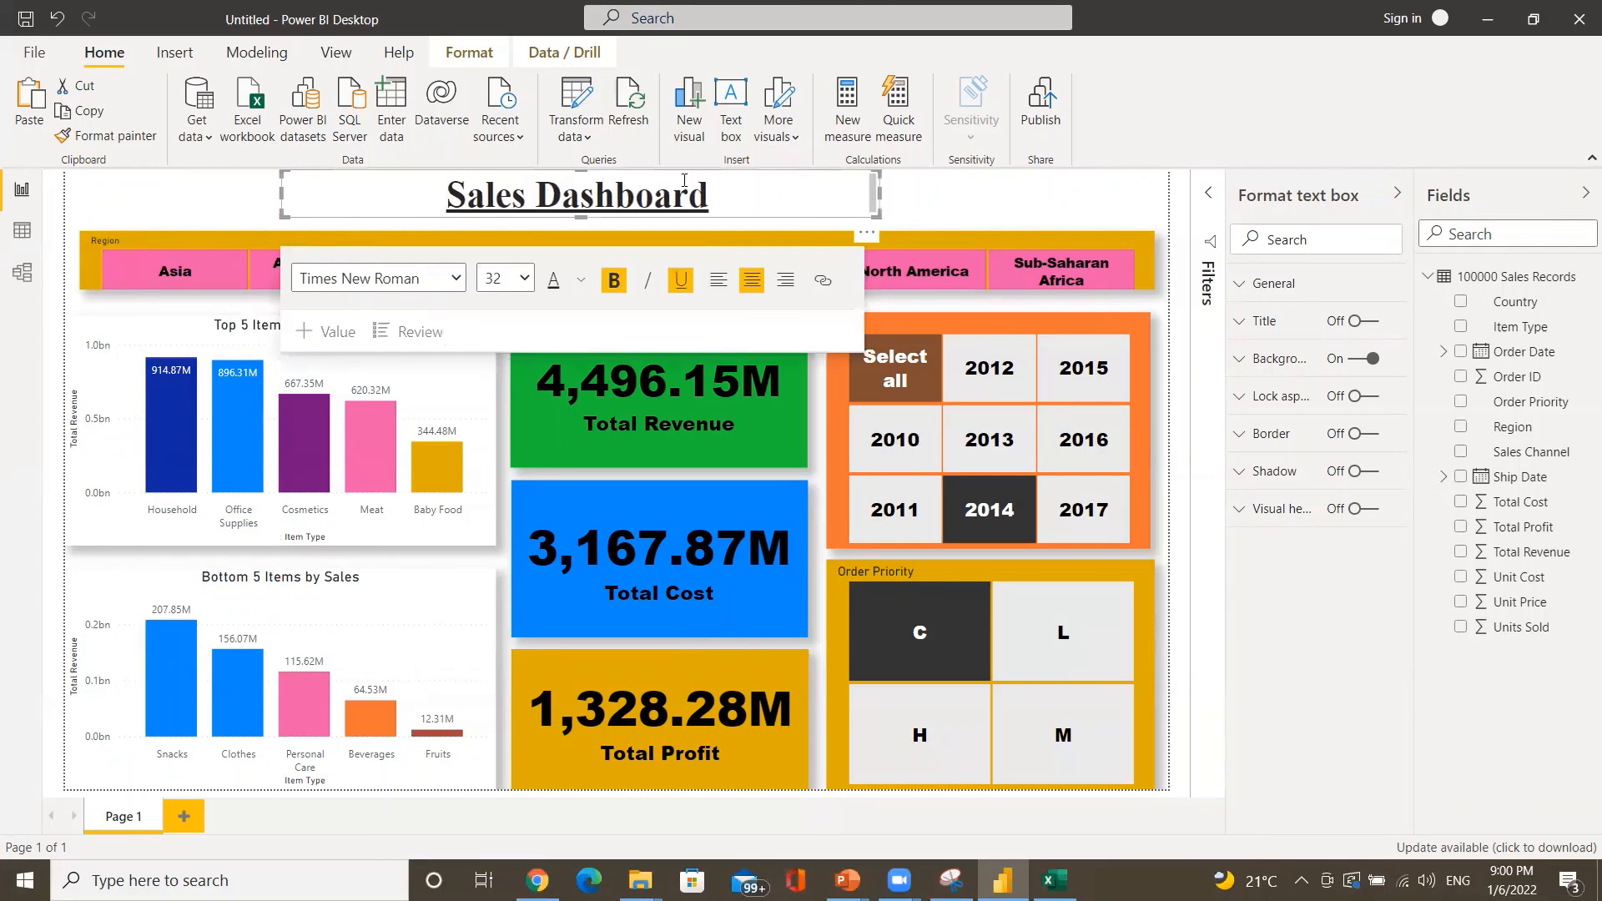
{"action": "left_click", "coordinate": [1045, 203]}
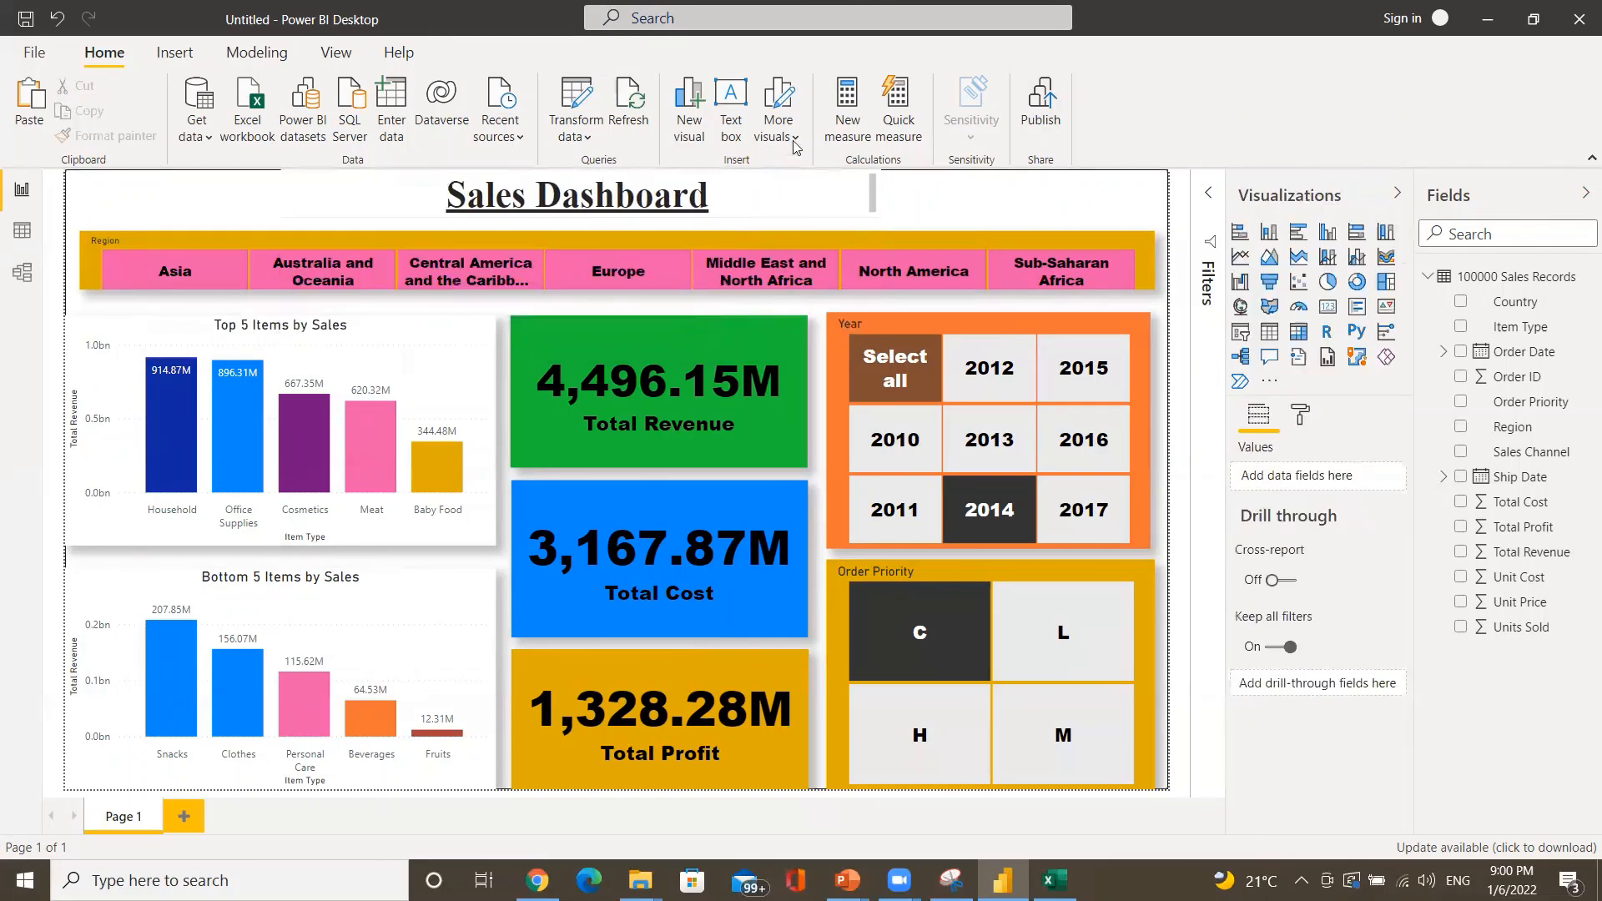
{"action": "left_click", "coordinate": [696, 124]}
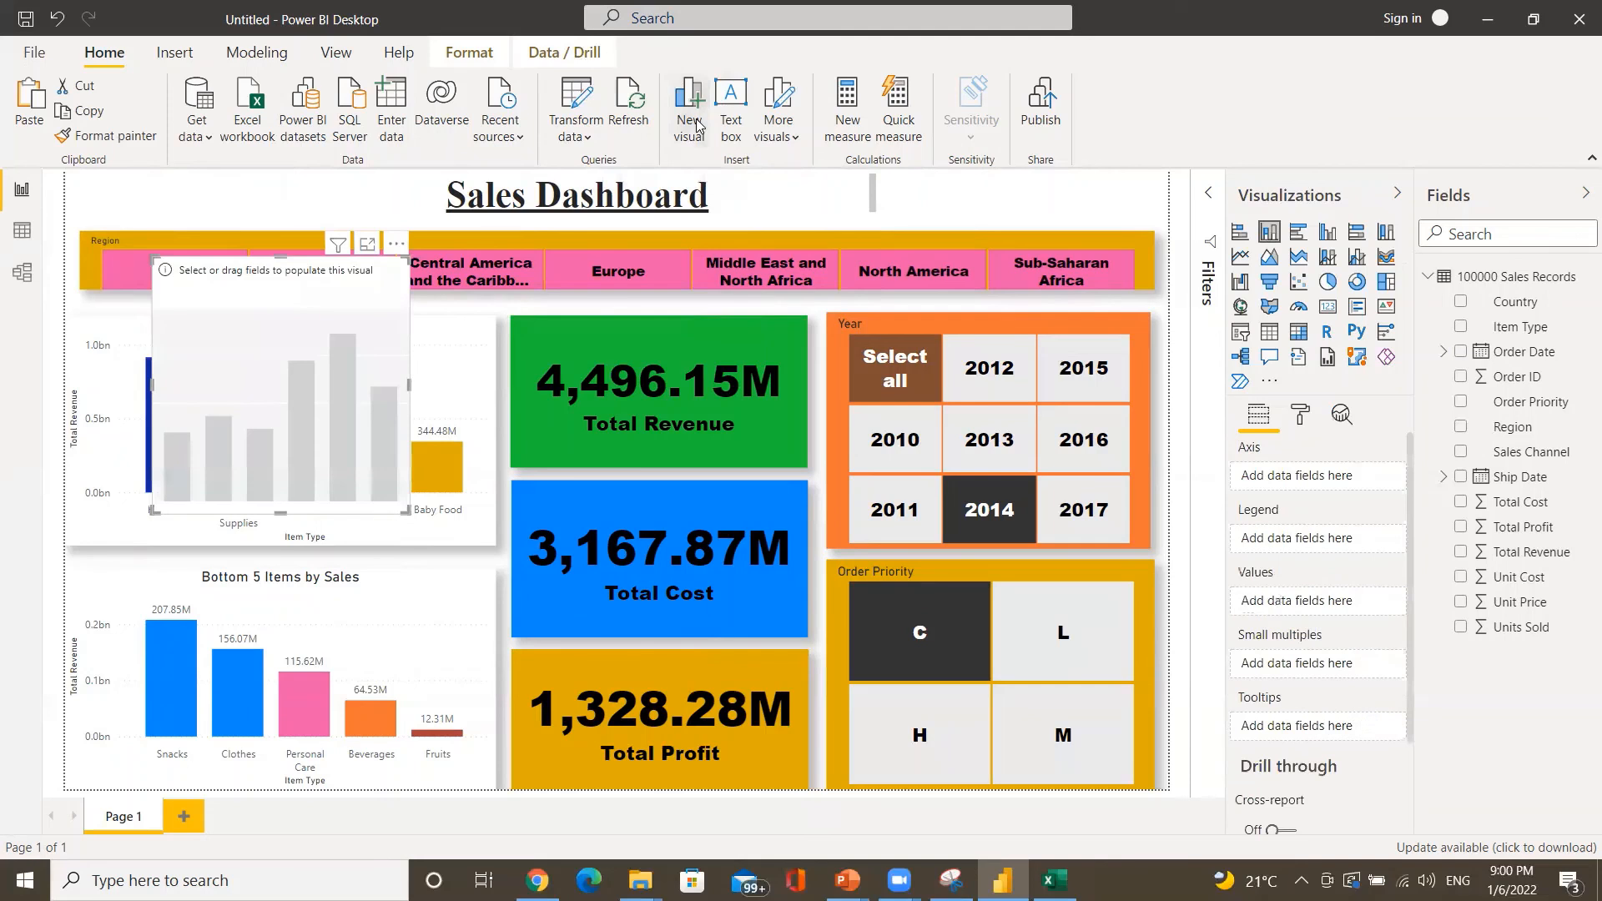
{"action": "left_click", "coordinate": [395, 244]}
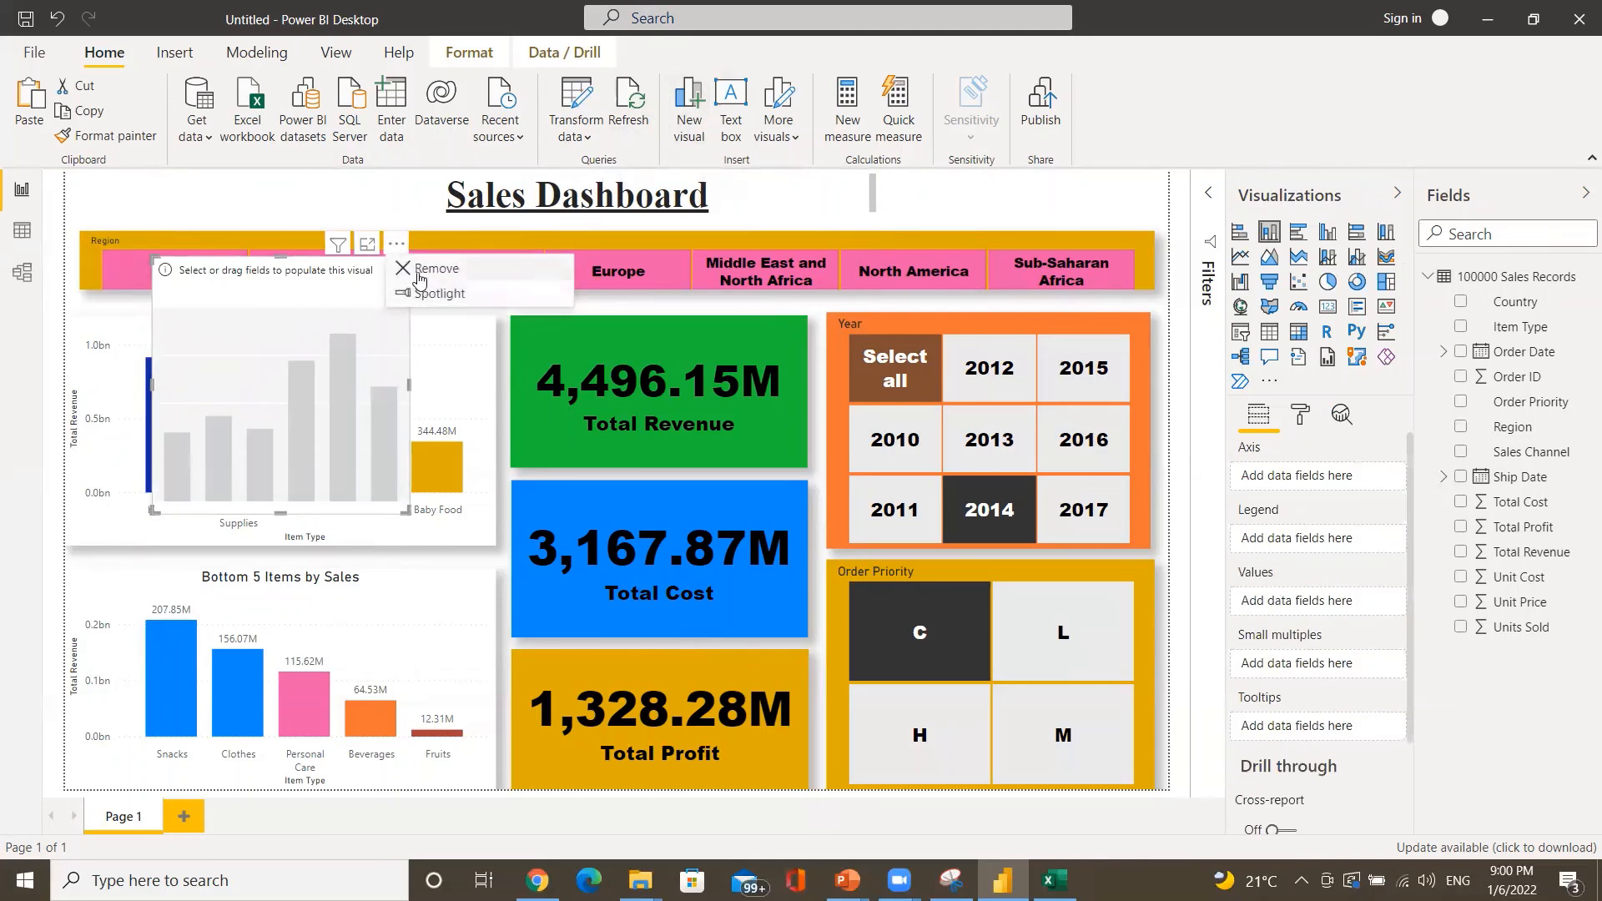
{"action": "left_click", "coordinate": [414, 272]}
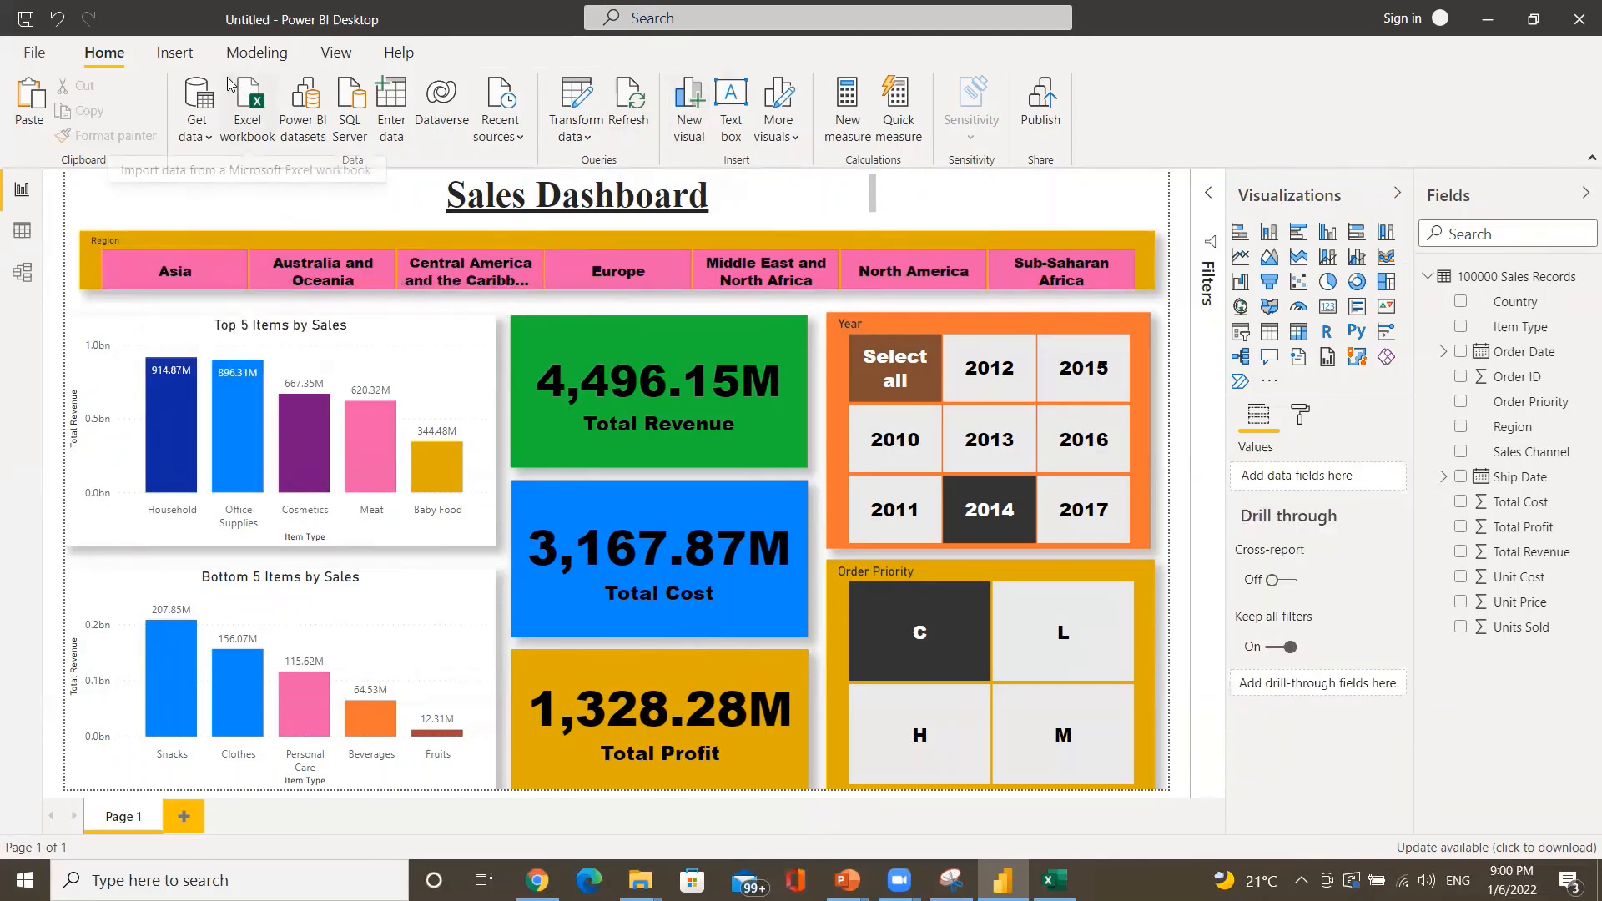
{"action": "left_click", "coordinate": [172, 53]}
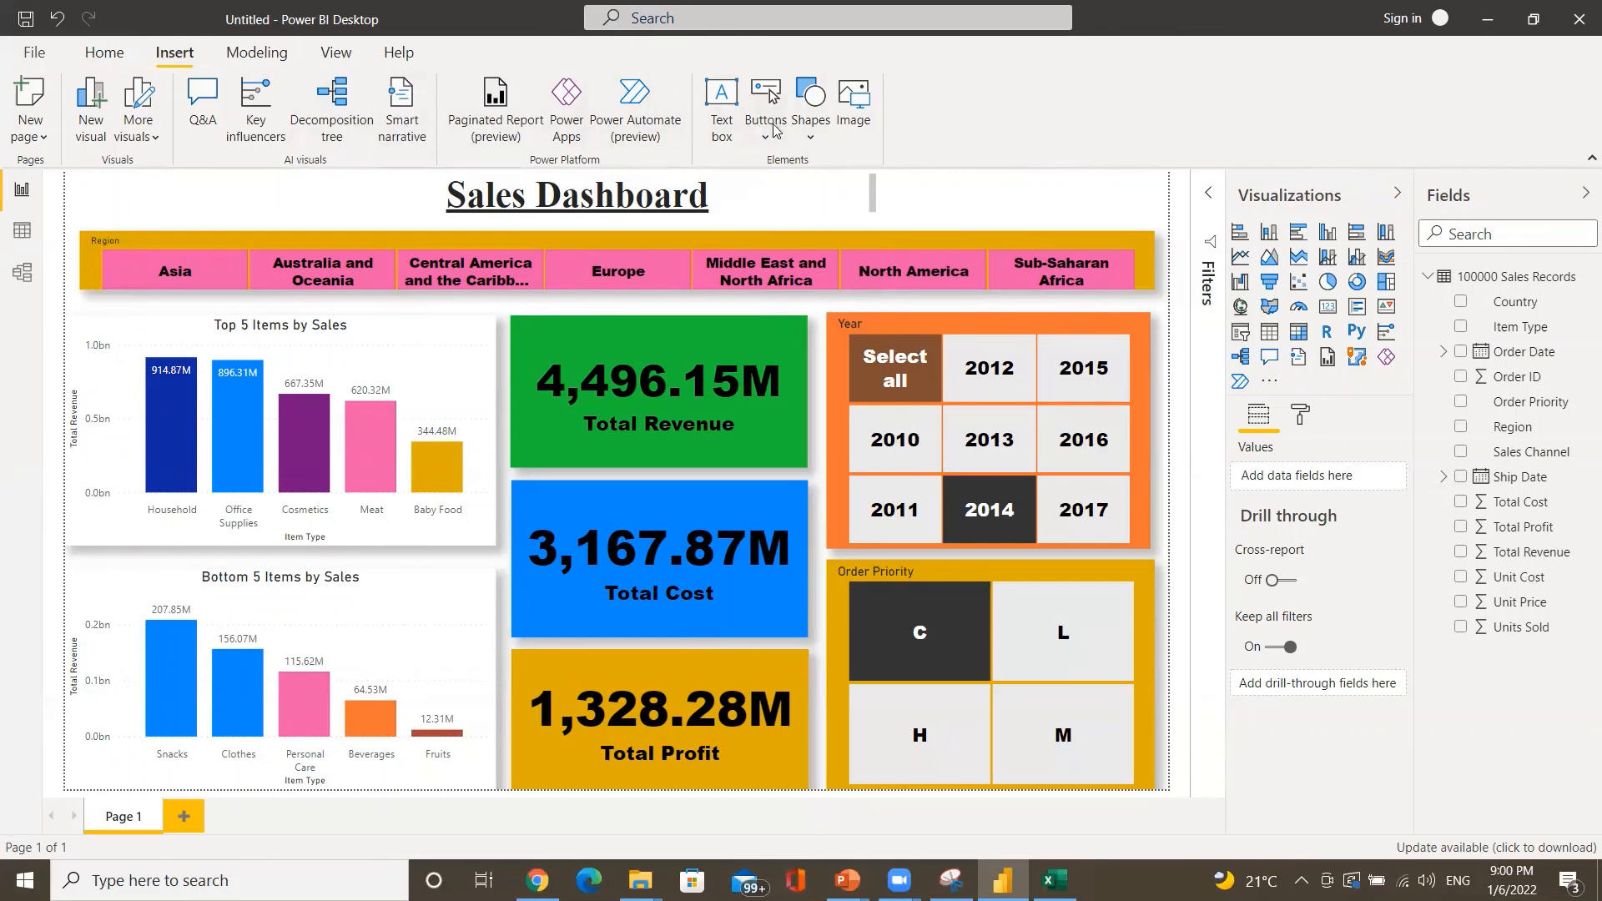
{"action": "left_click", "coordinate": [853, 125]}
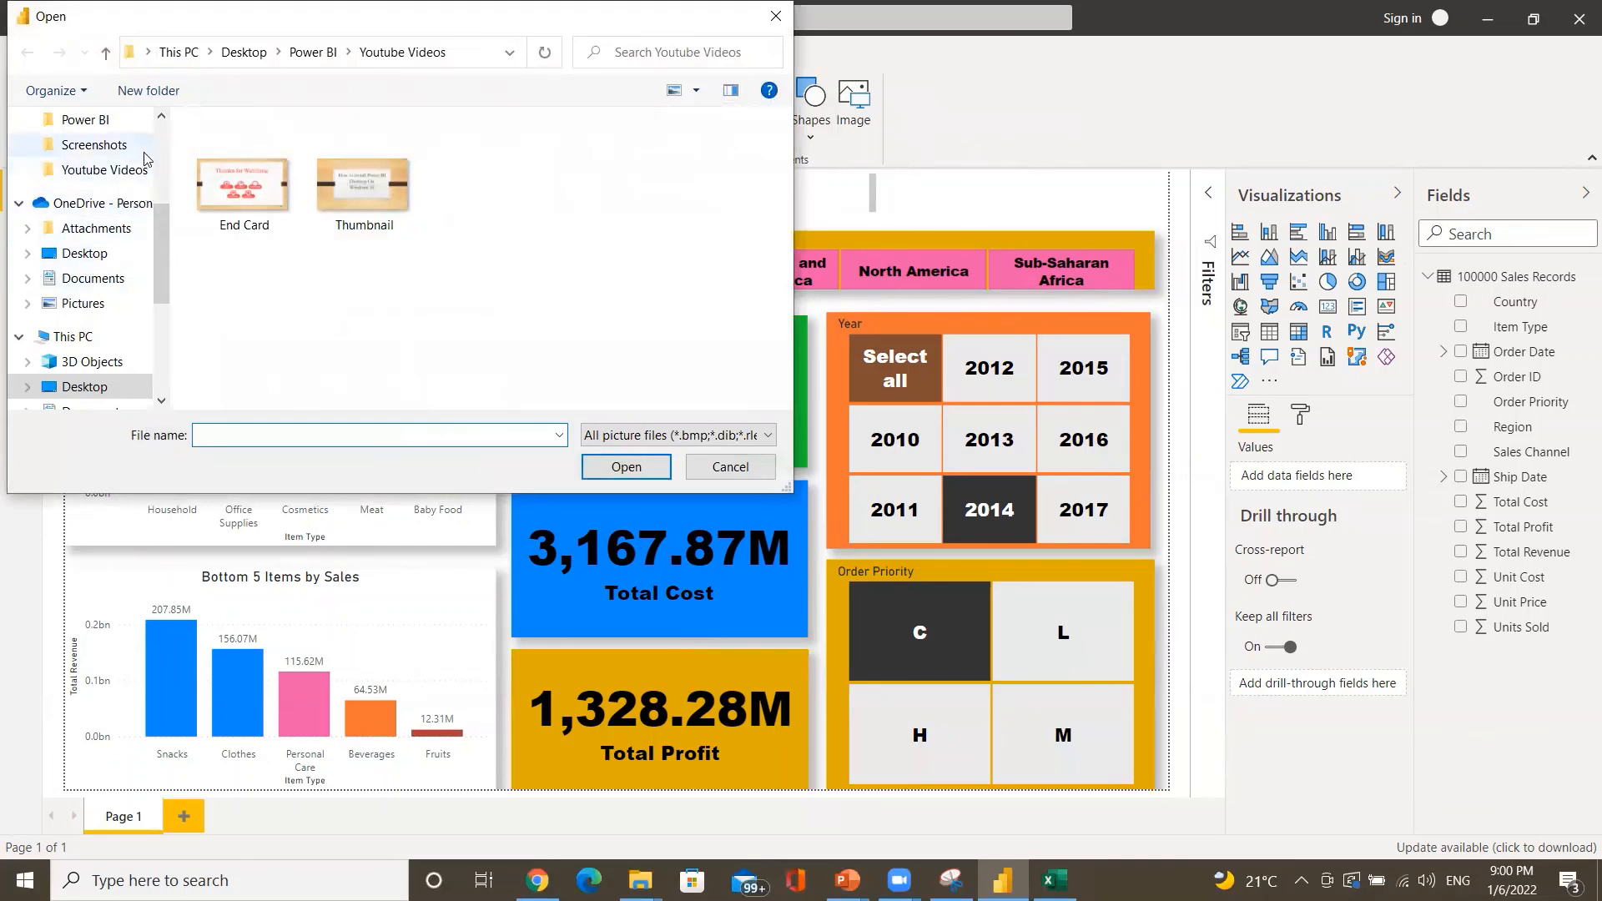
{"action": "left_click", "coordinate": [95, 146]}
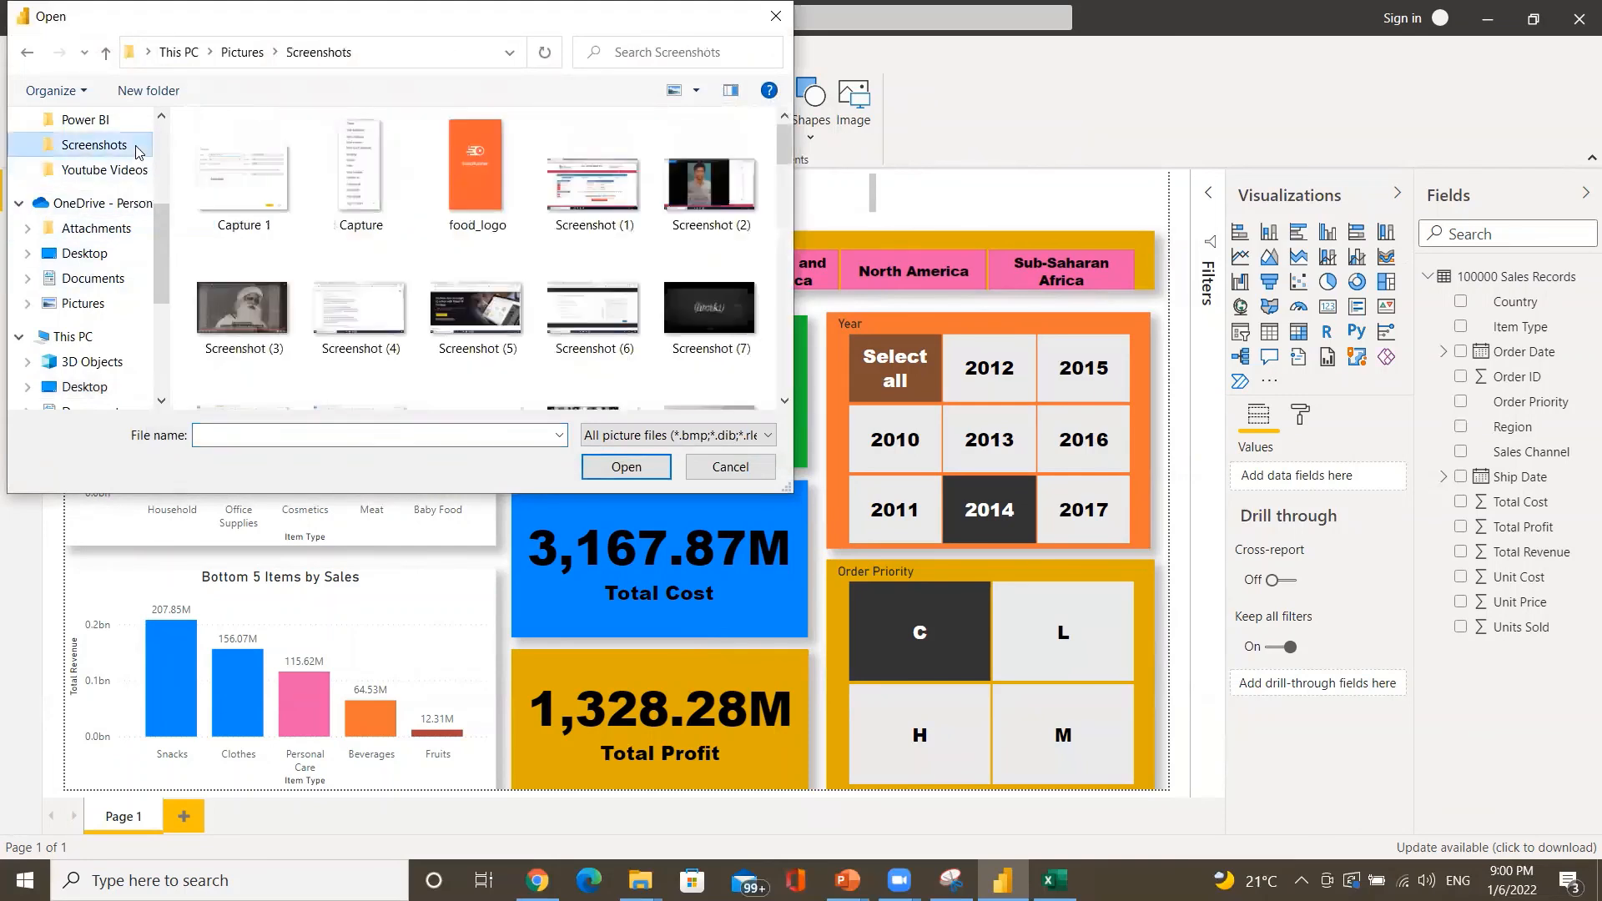
{"action": "scroll", "coordinate": [453, 224], "scroll_direction": "down", "scroll_amount": 5}
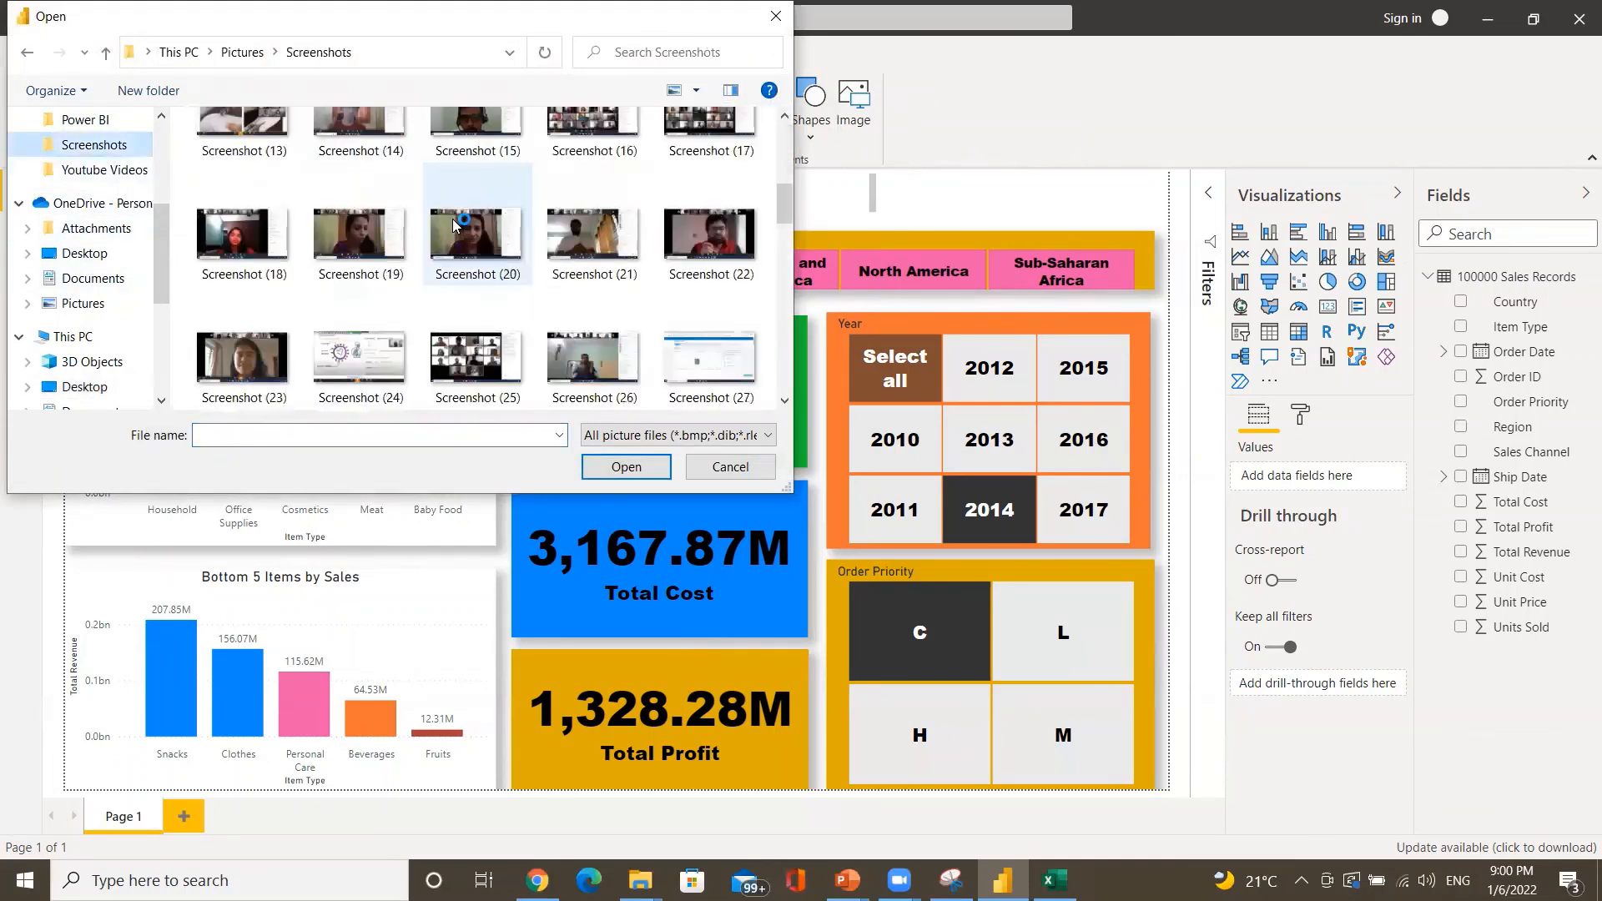
{"action": "left_click", "coordinate": [717, 472]}
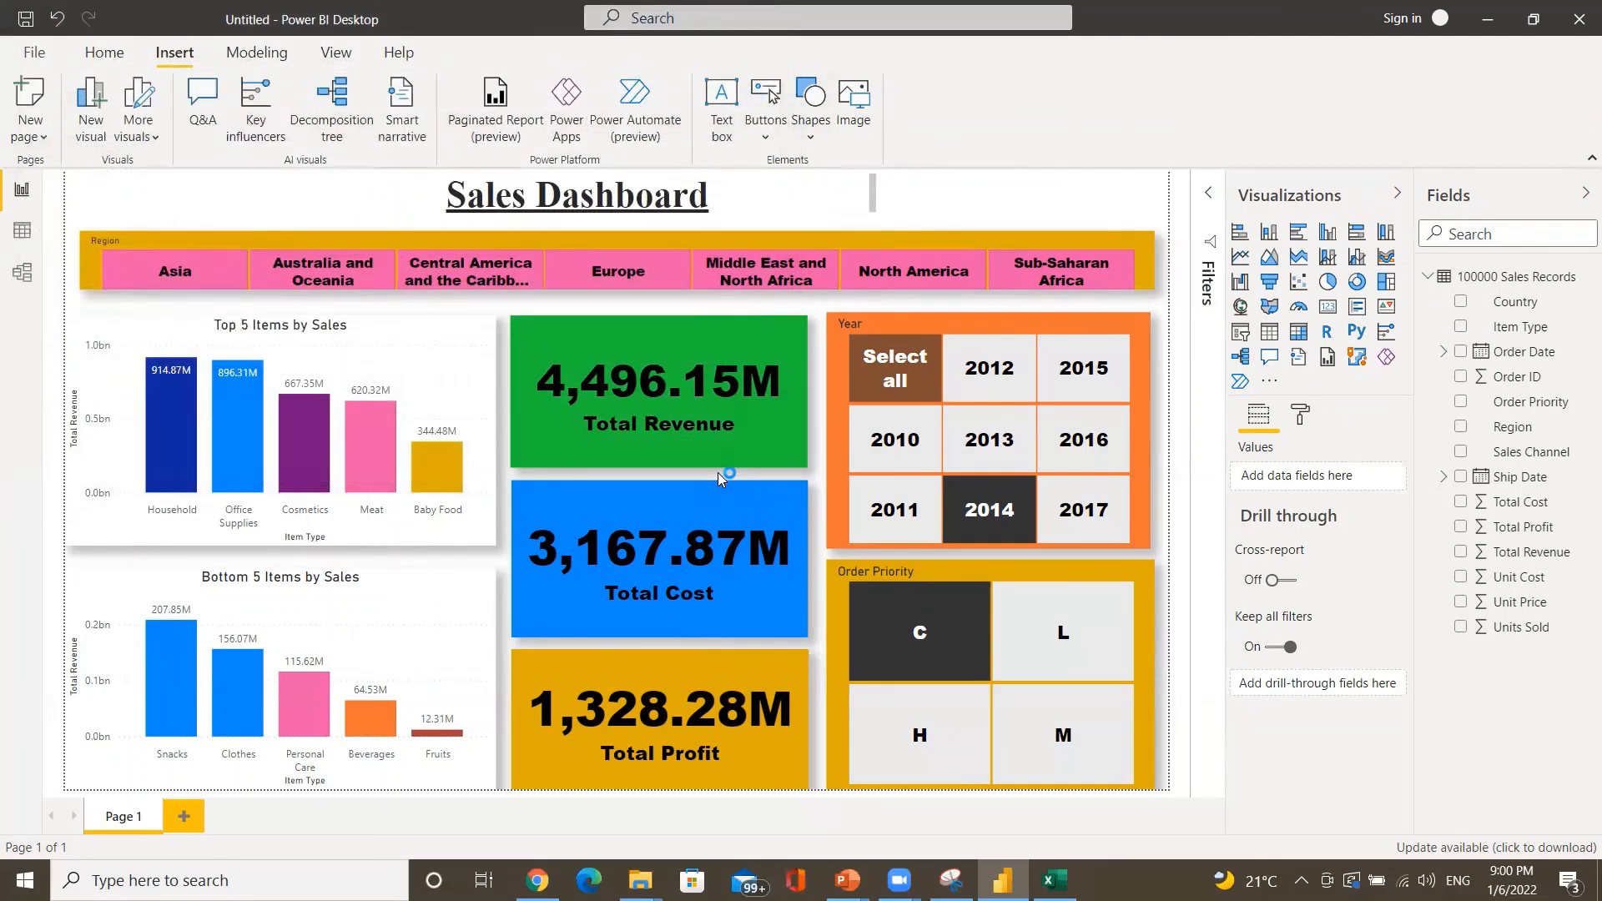
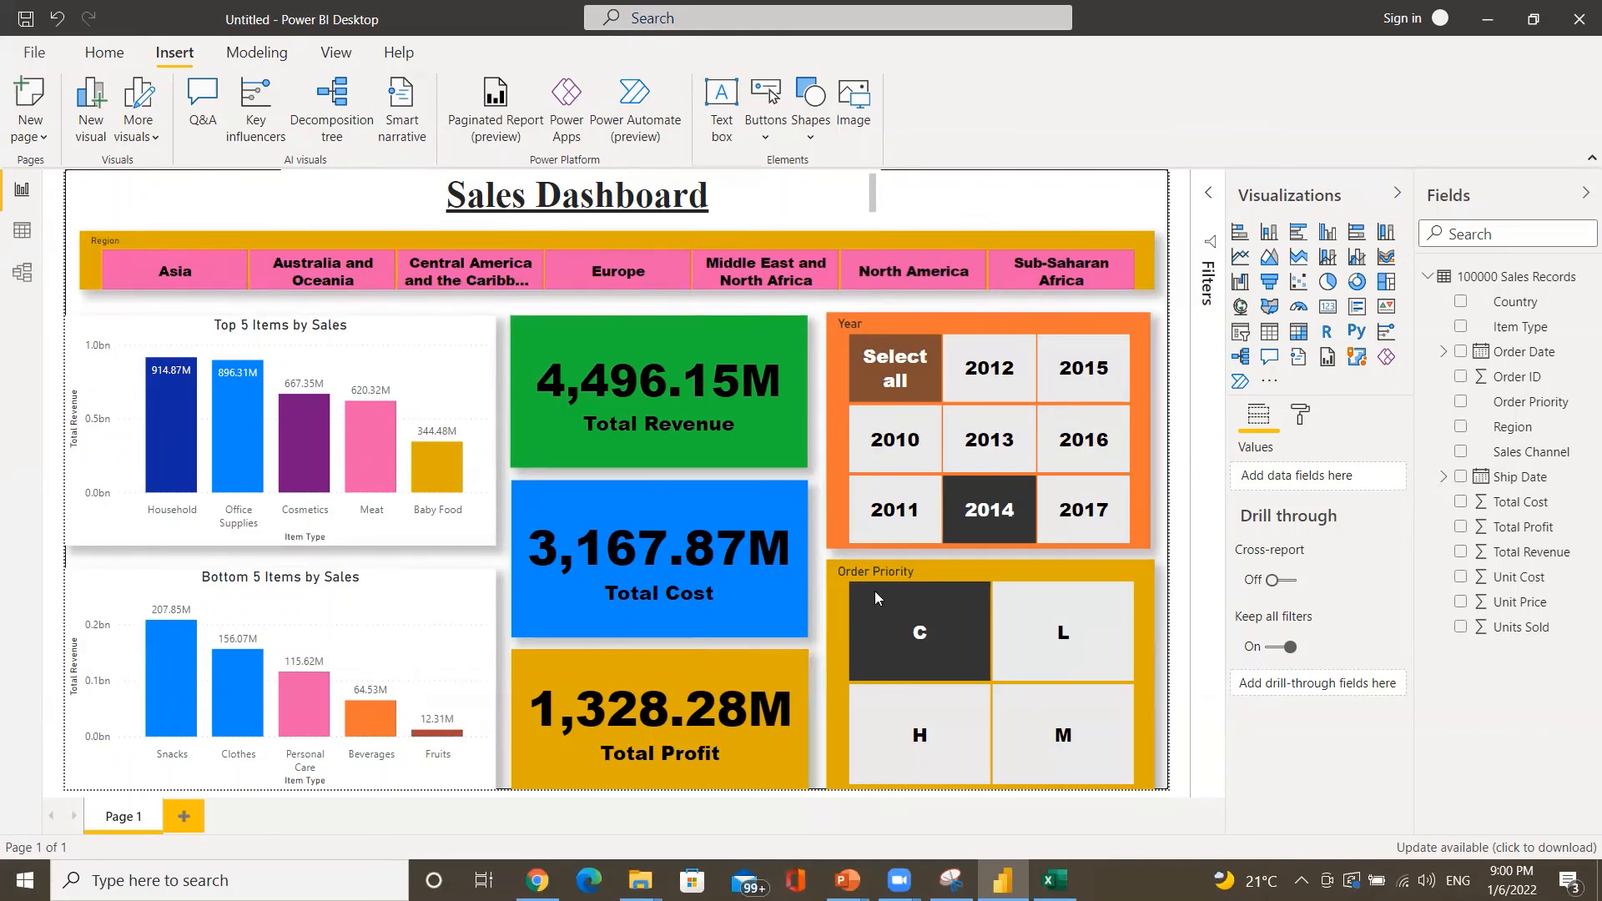
- Clear order priority C and filter the dashboard by Asia, Australia and Oceania, and Central America in turn, adding Europe to the last region
{"action": "left_click", "coordinate": [935, 614]}
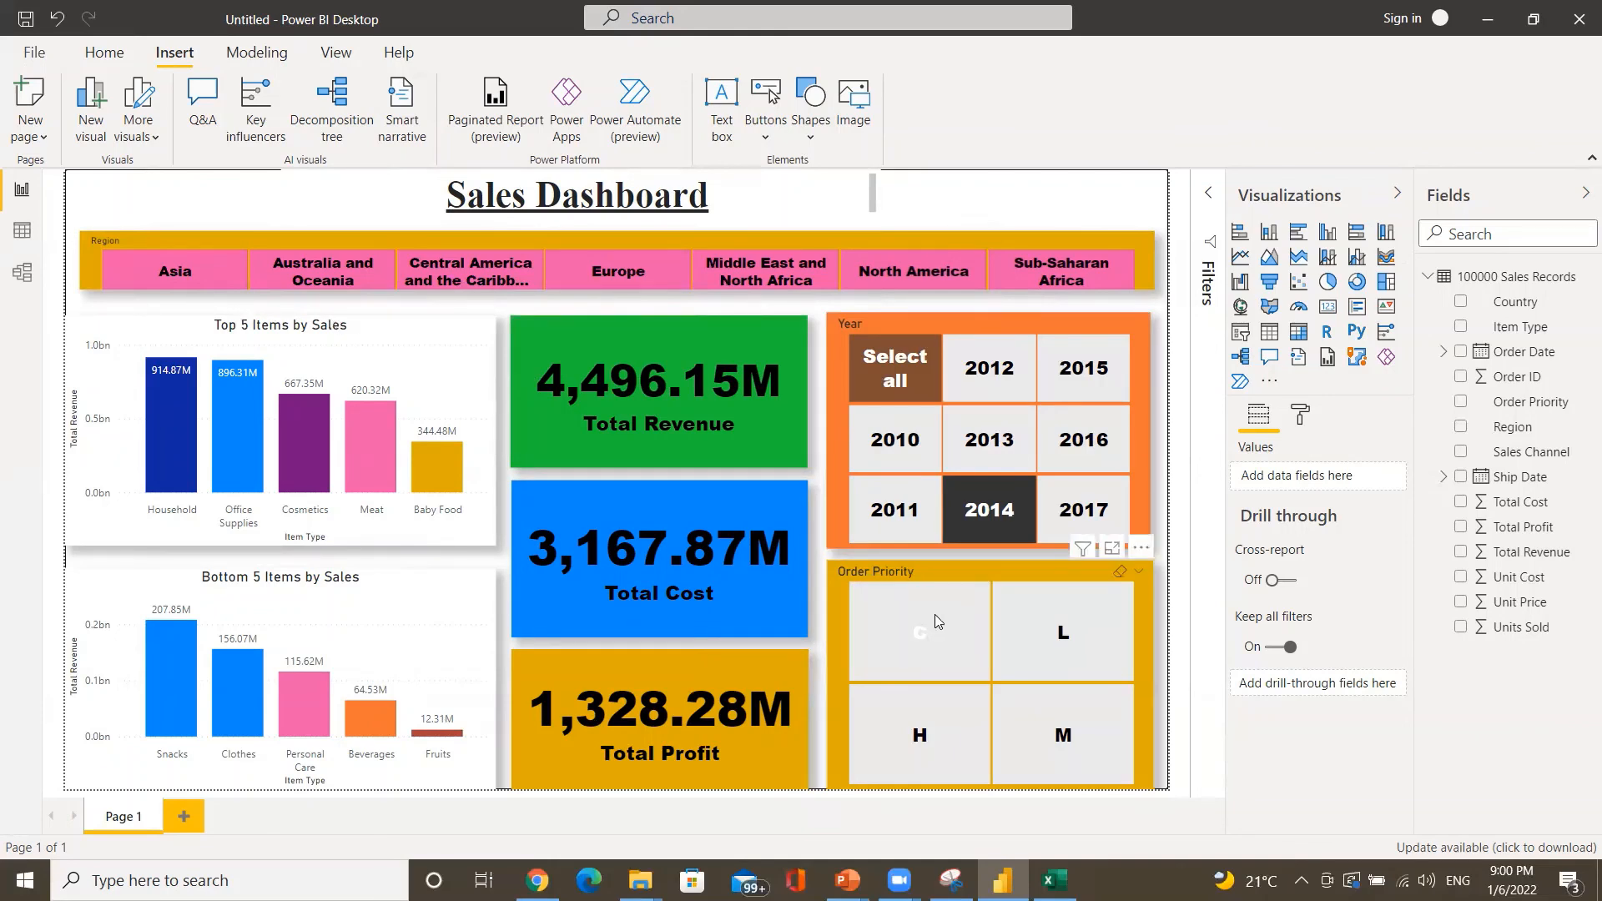
{"action": "left_click", "coordinate": [173, 254]}
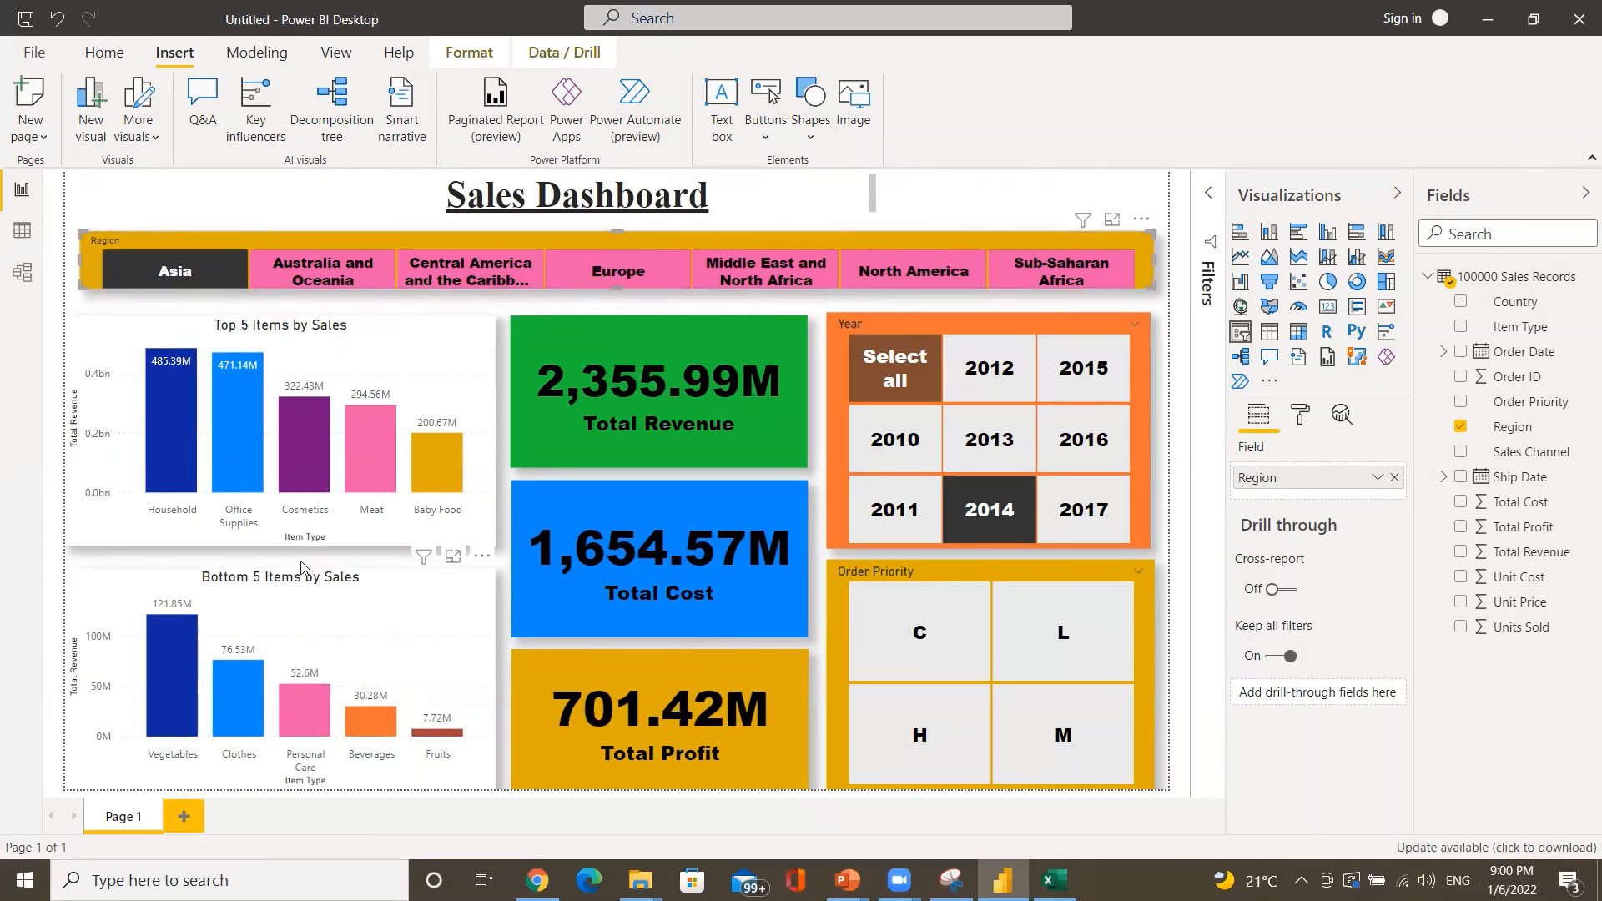
{"action": "left_click", "coordinate": [307, 282]}
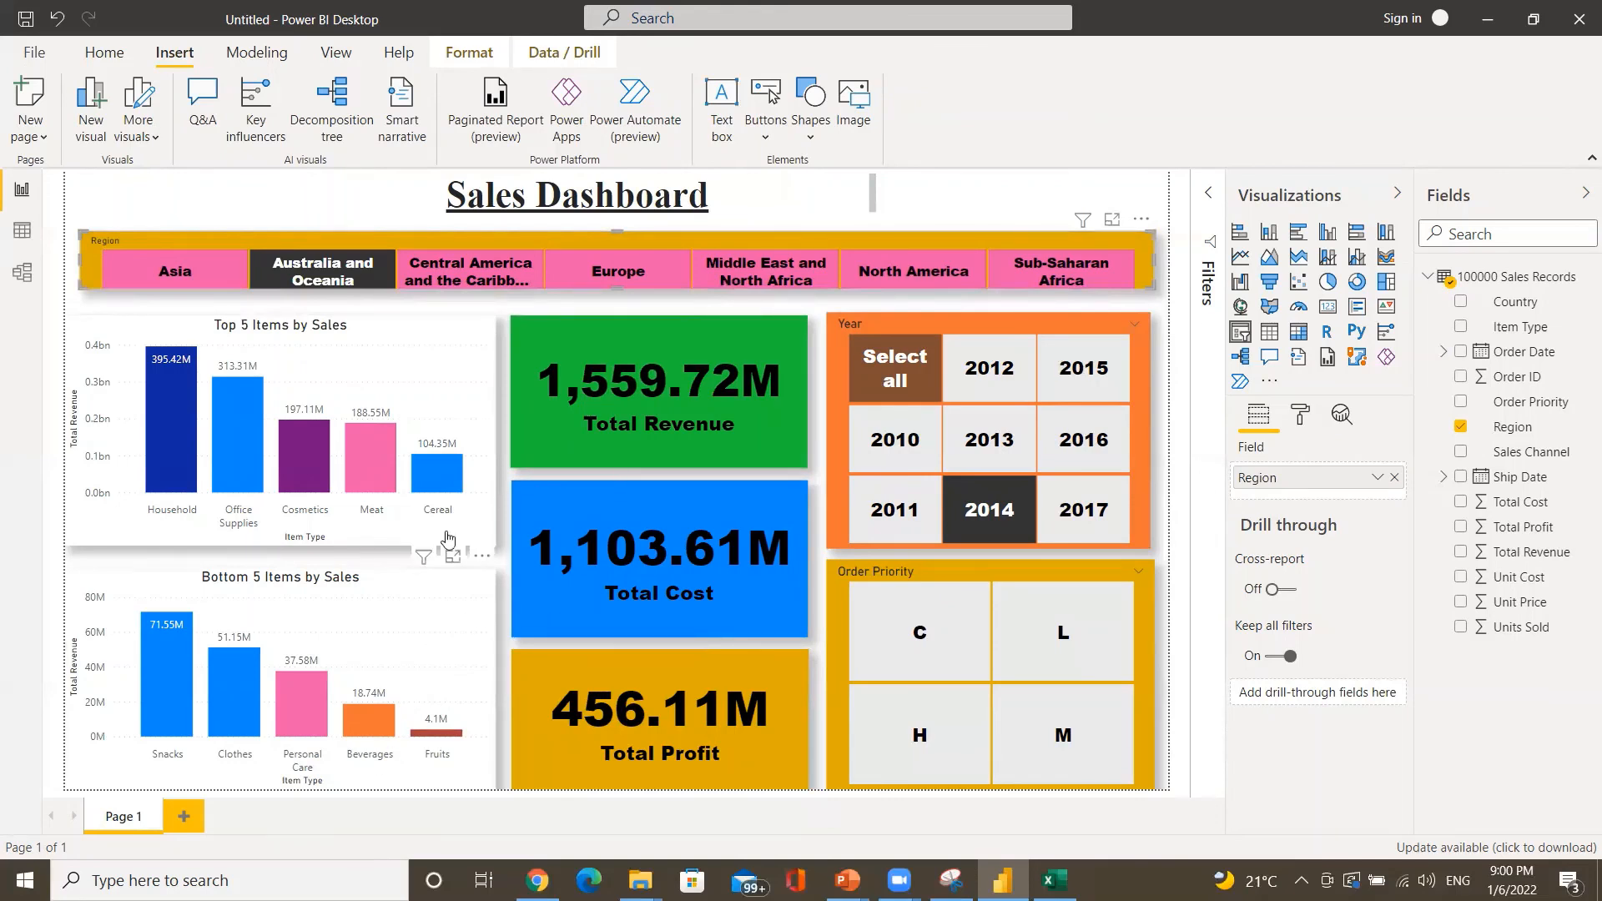
{"action": "left_click", "coordinate": [446, 281]}
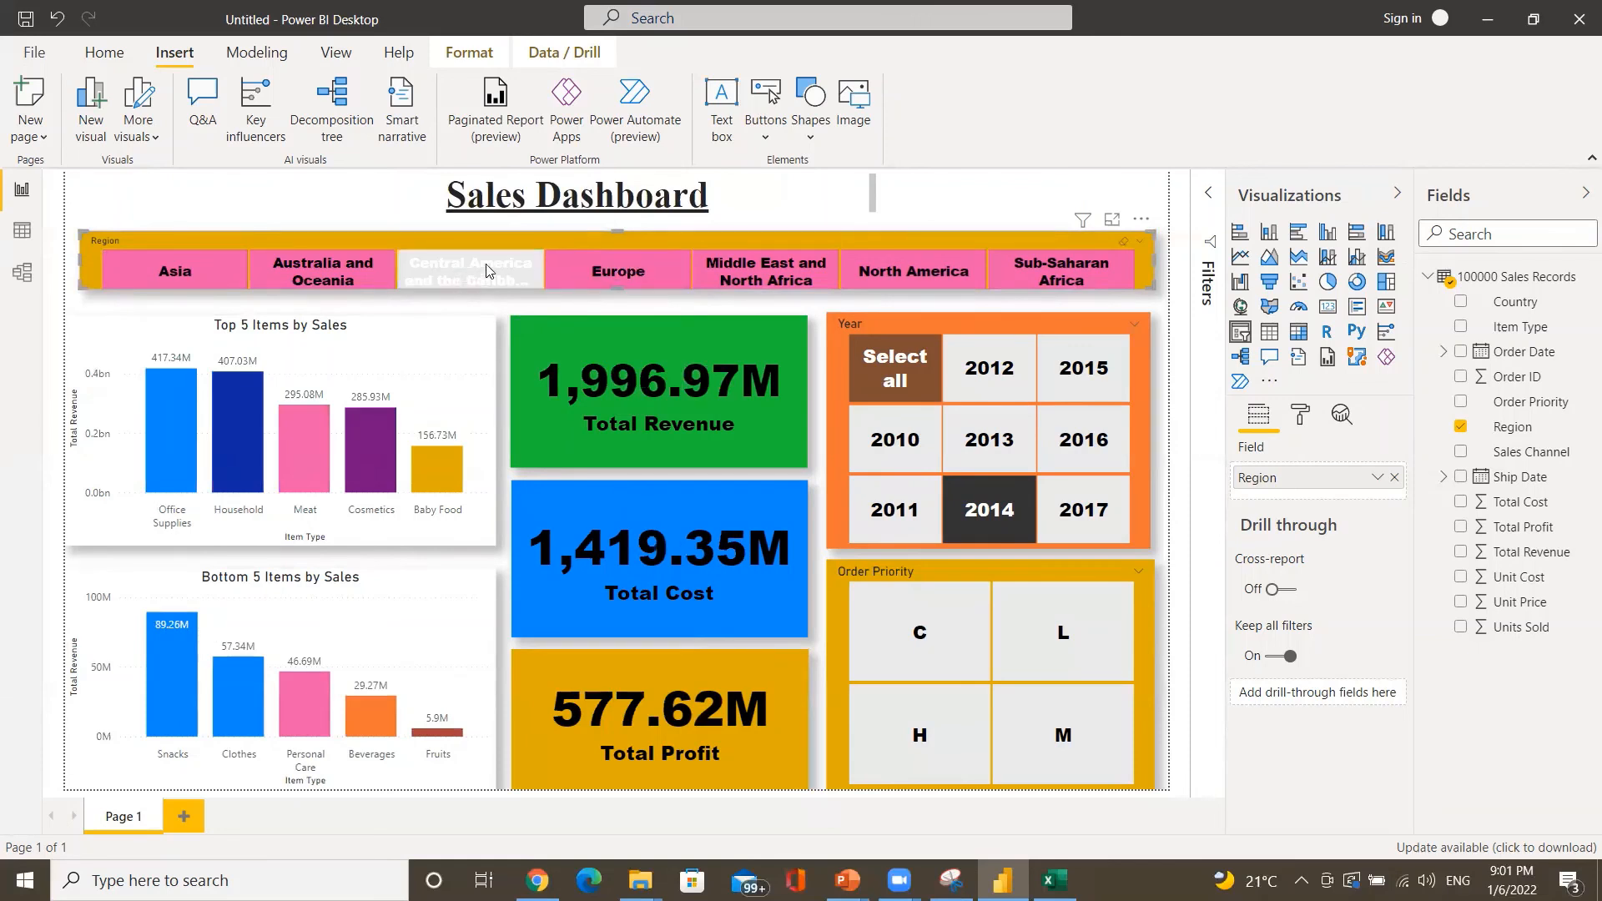
{"action": "left_click", "coordinate": [592, 263]}
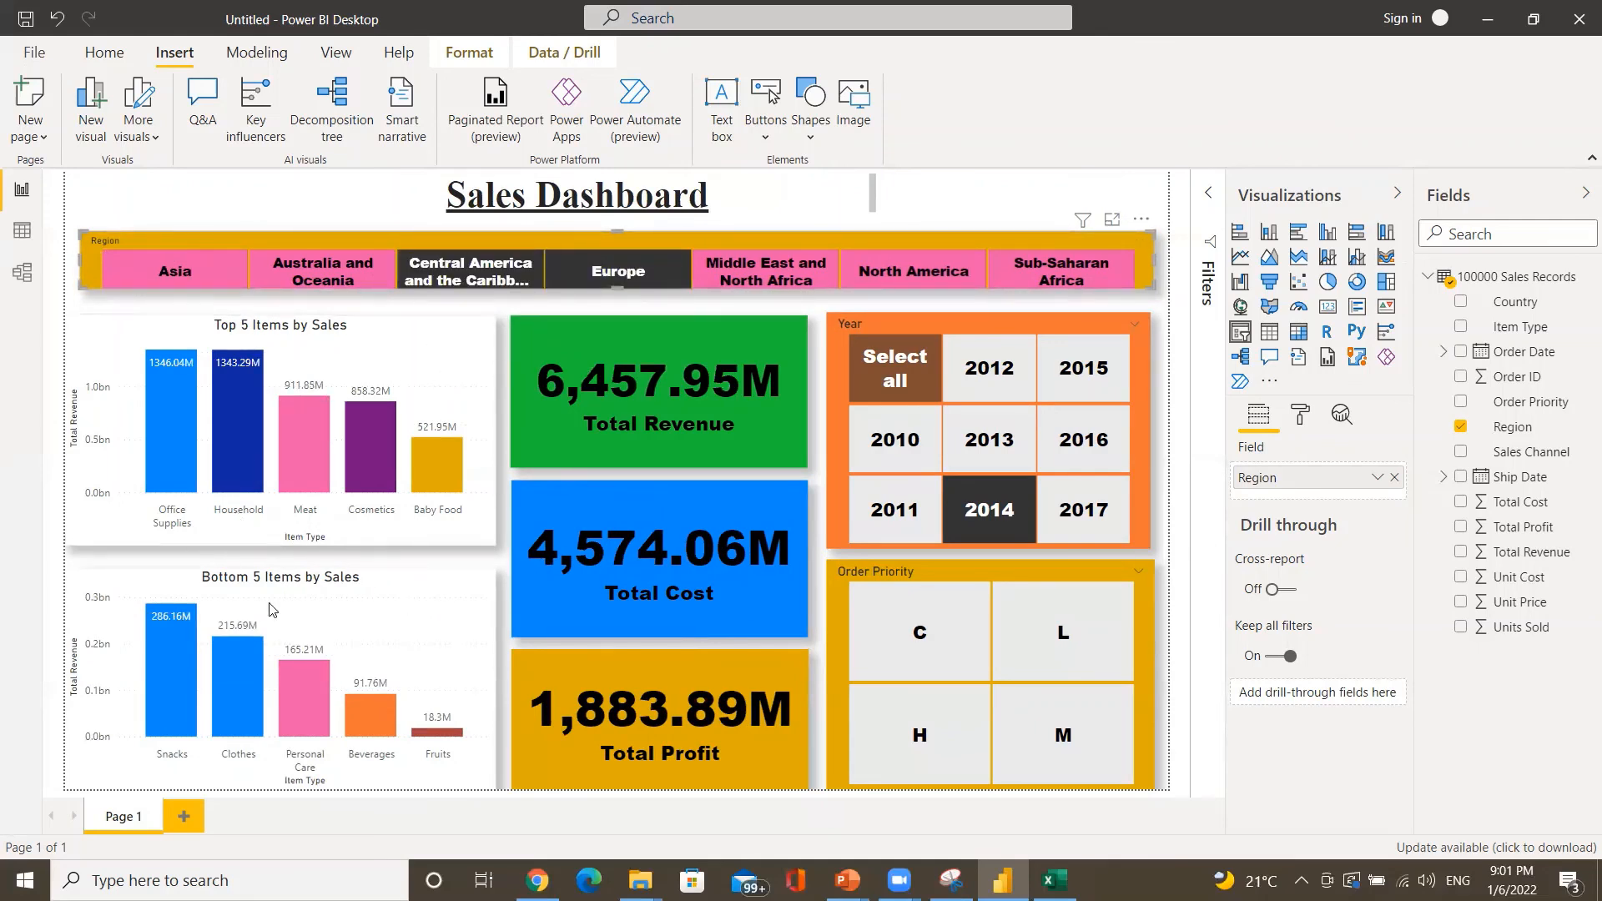
- Clear the region selections and the 2014 year filter, and filter the dashboard by order priority C
{"action": "left_click", "coordinate": [459, 284]}
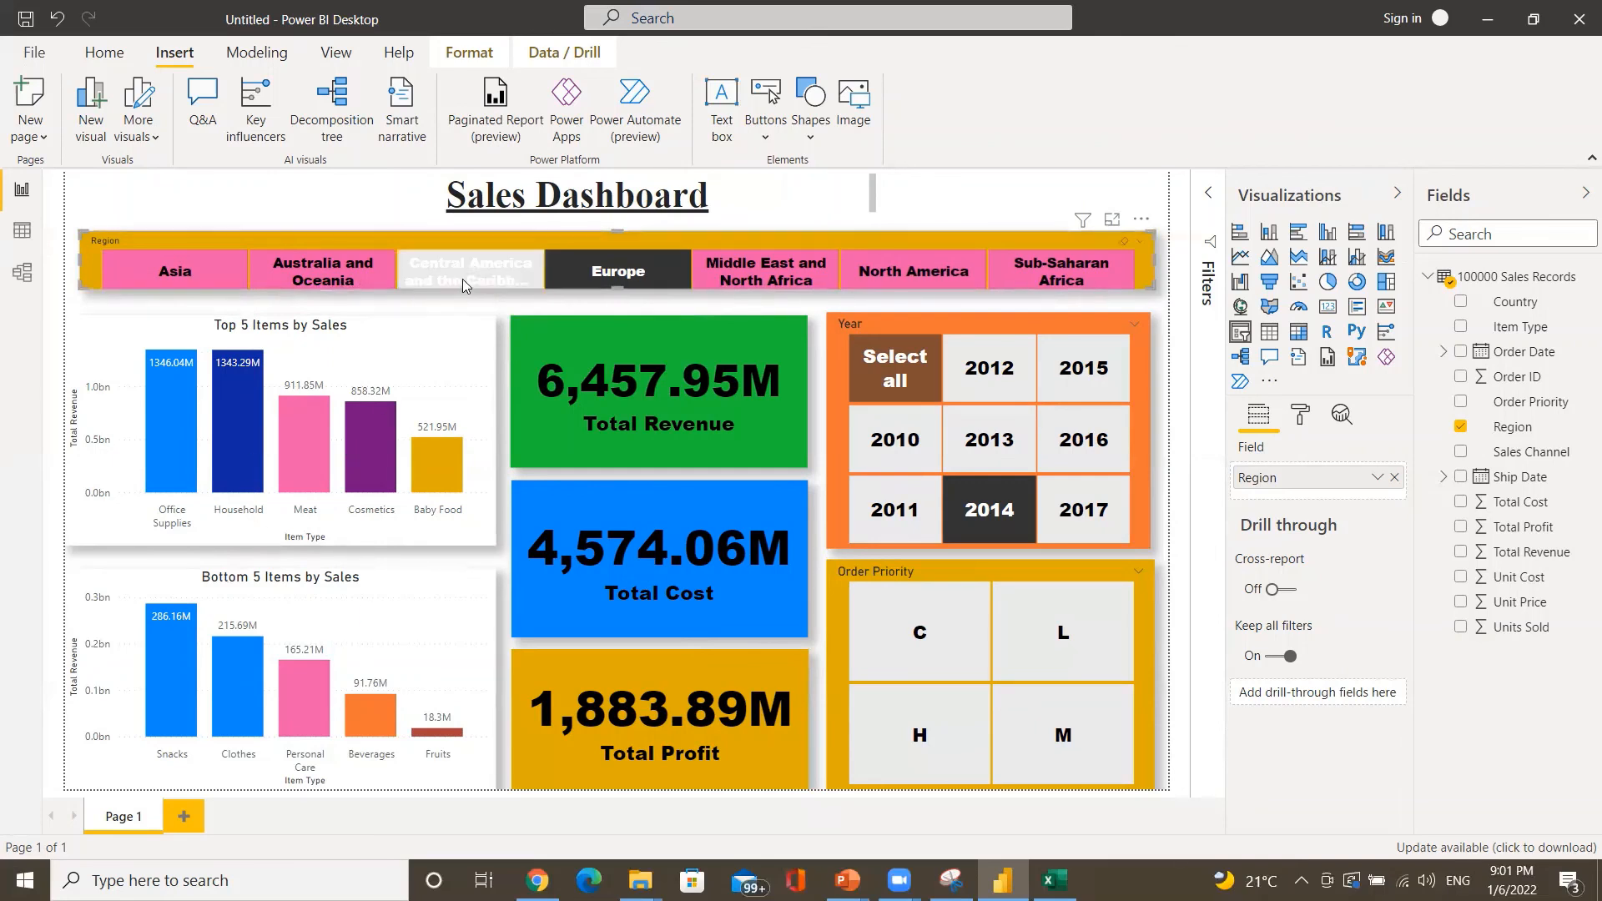
{"action": "left_click", "coordinate": [476, 275]}
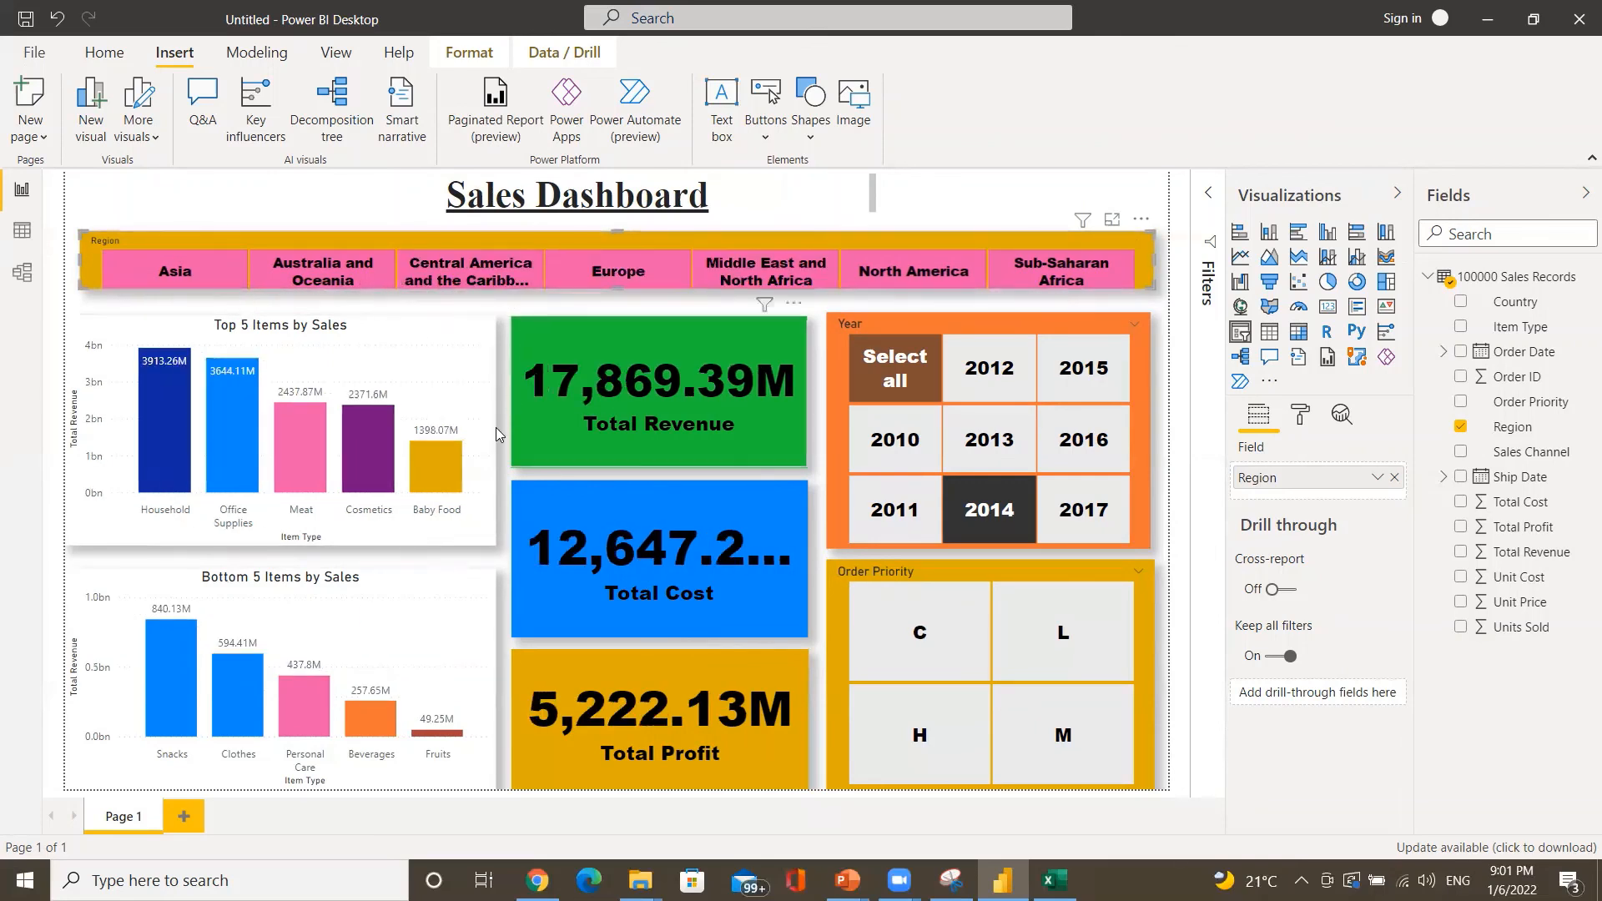
{"action": "left_click", "coordinate": [985, 519]}
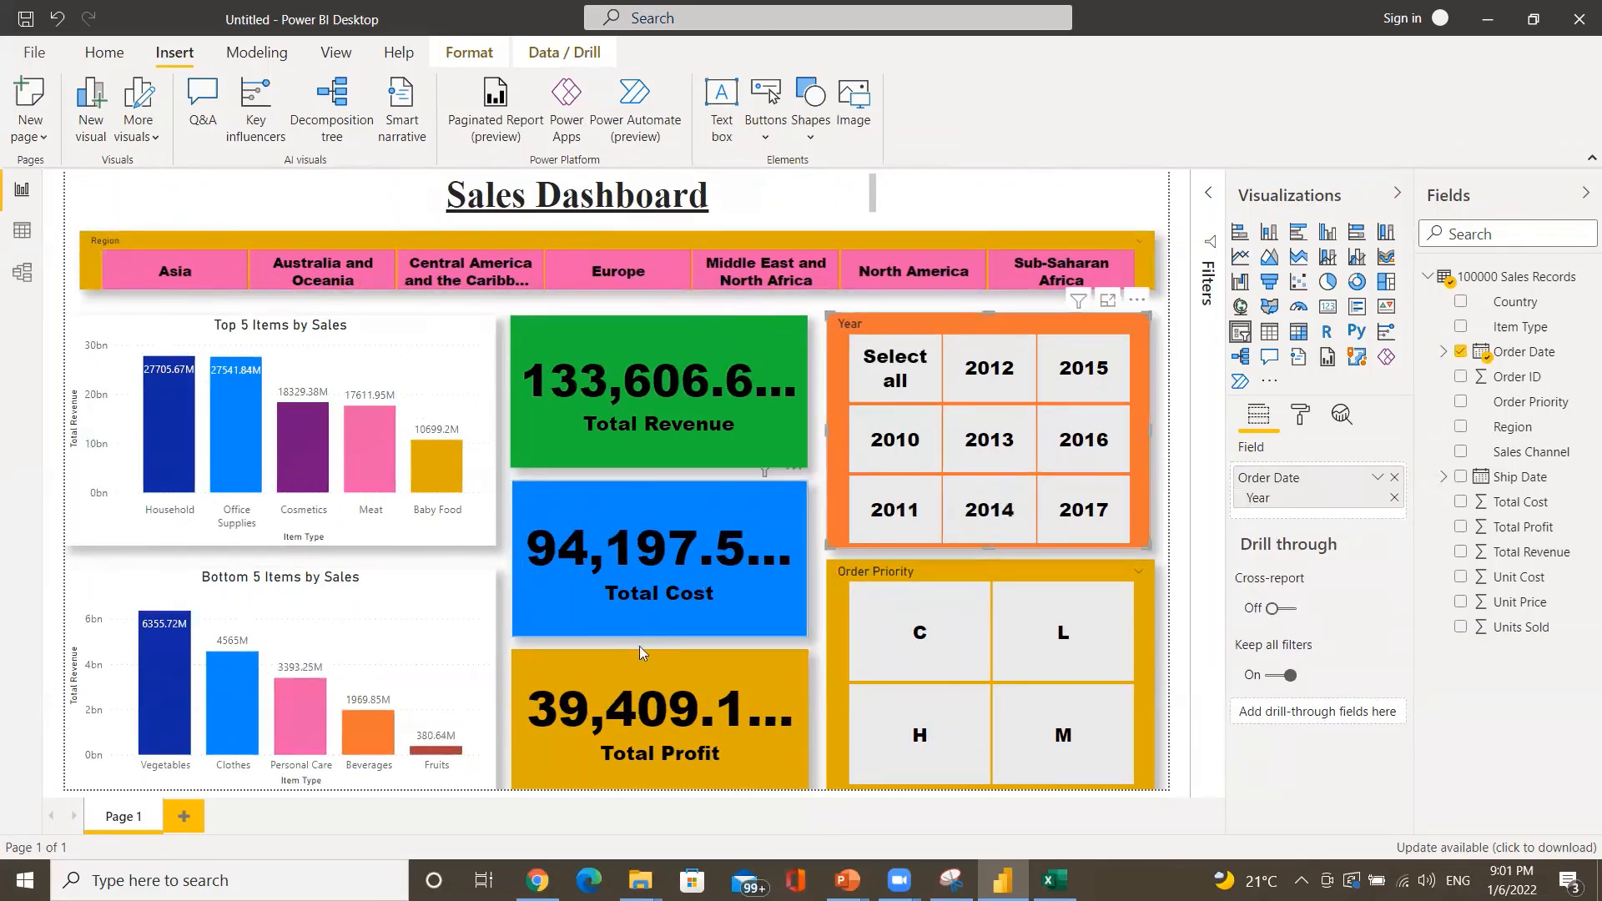
{"action": "left_click", "coordinate": [944, 622]}
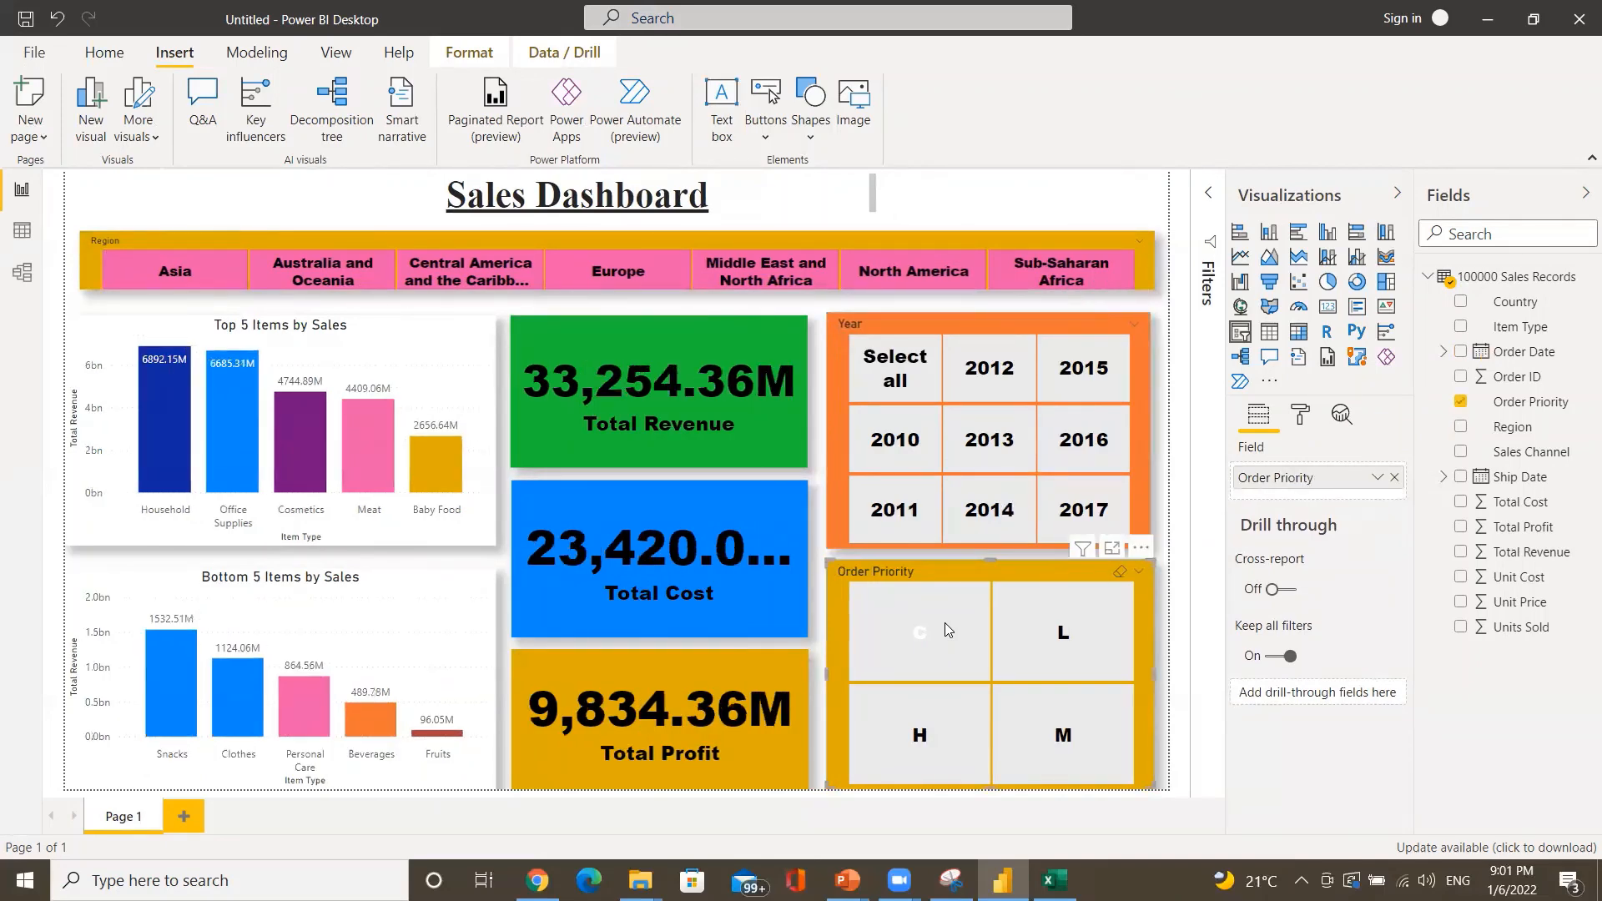
{"action": "key", "text": "alt+Tab"}
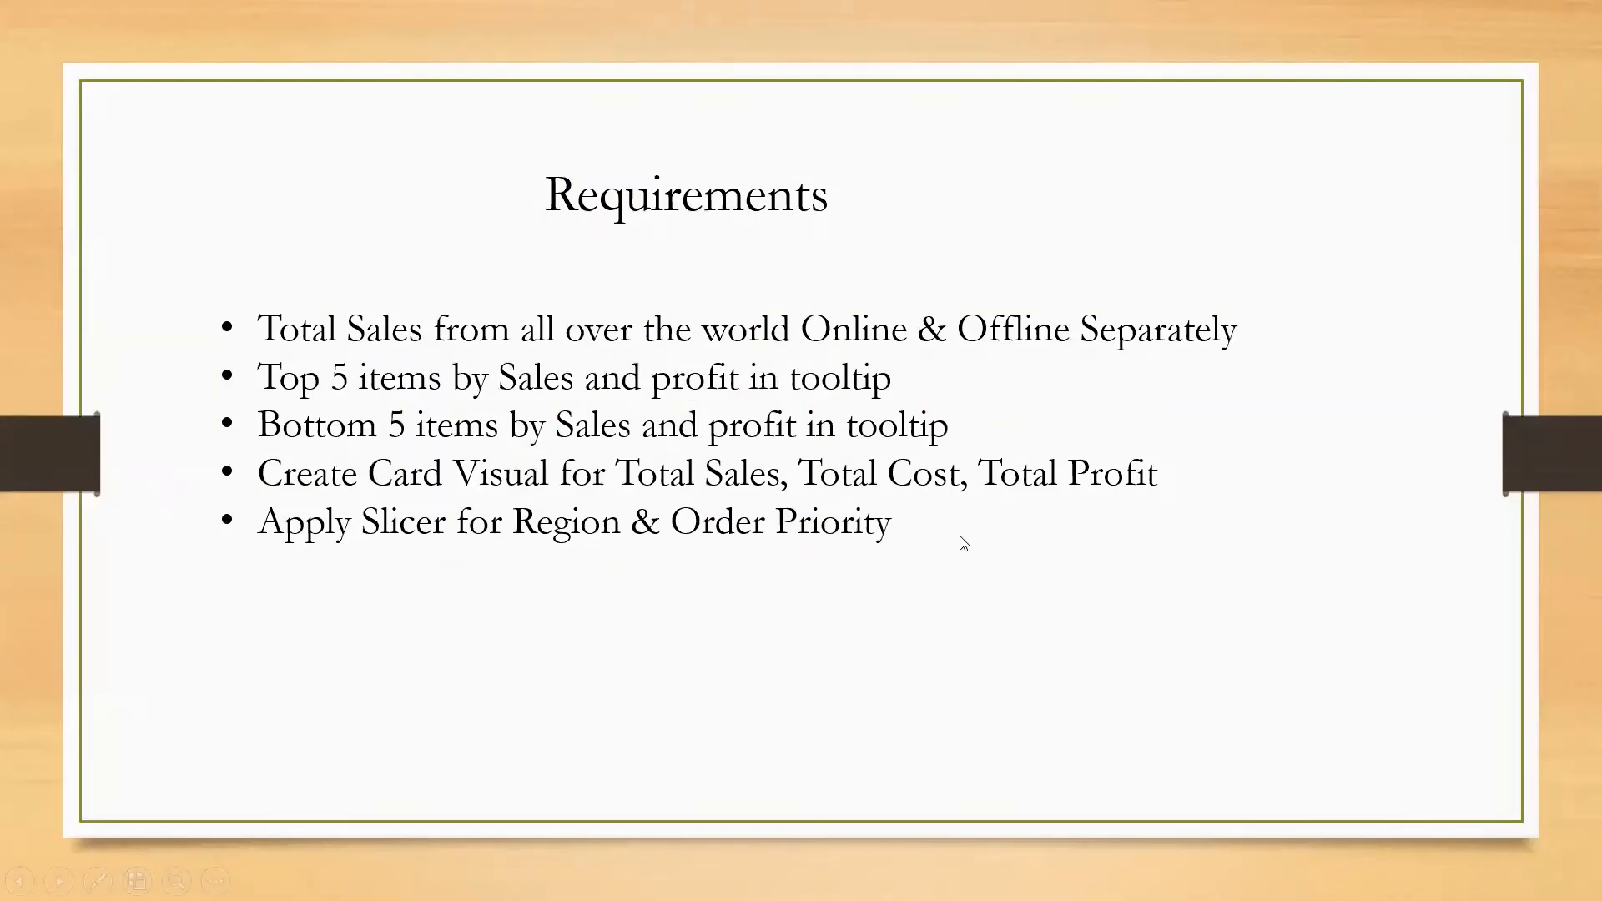
{"action": "key", "text": "Right"}
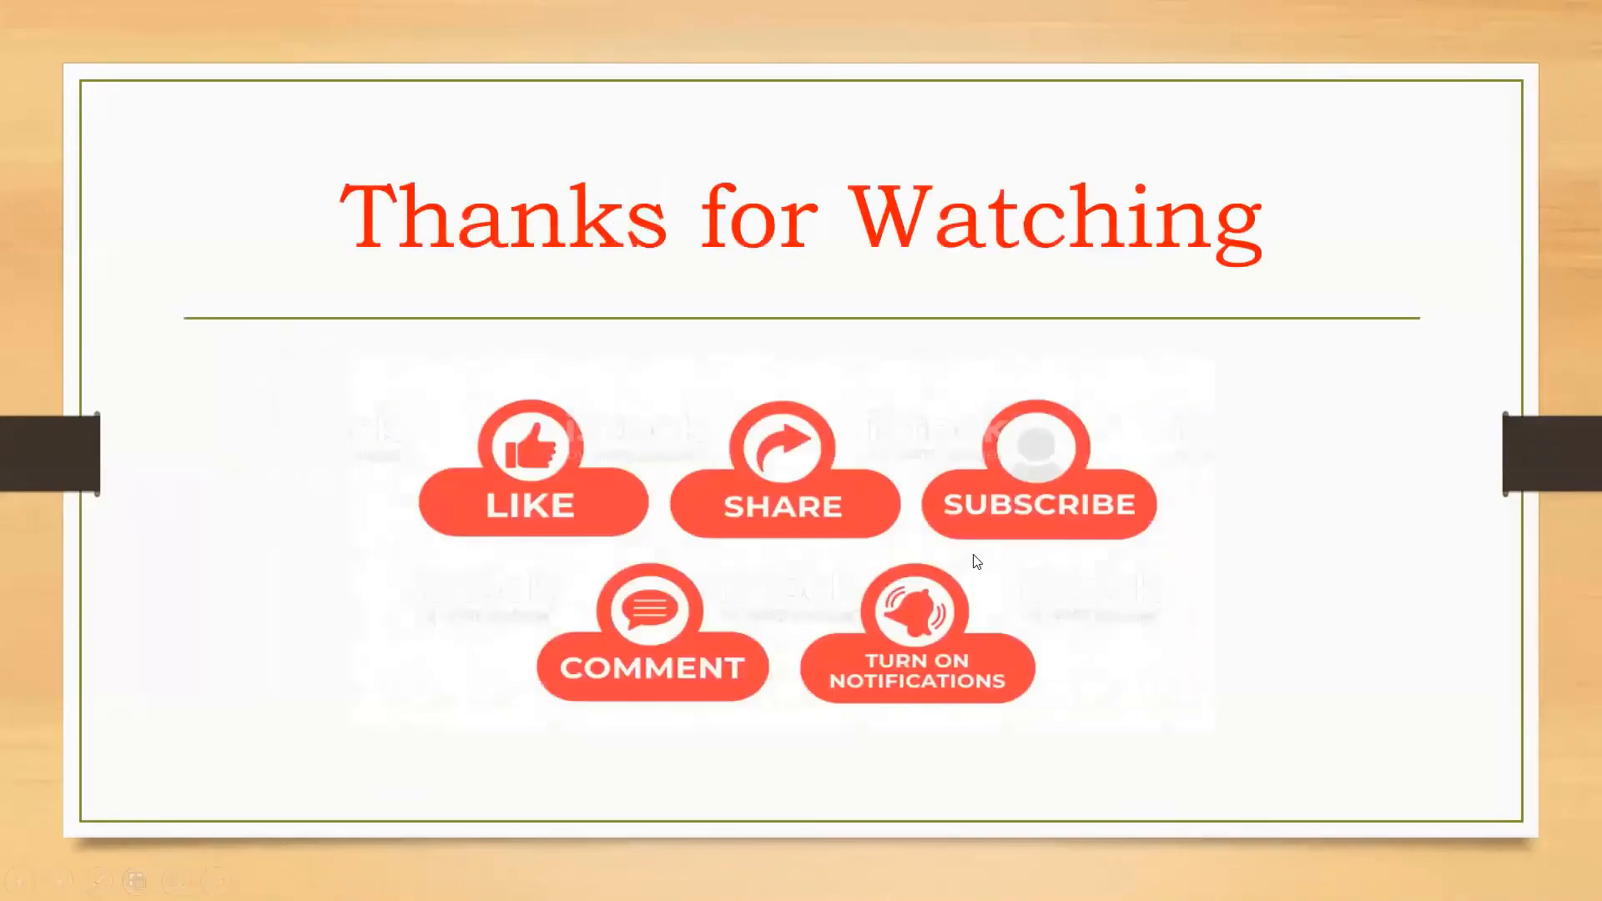